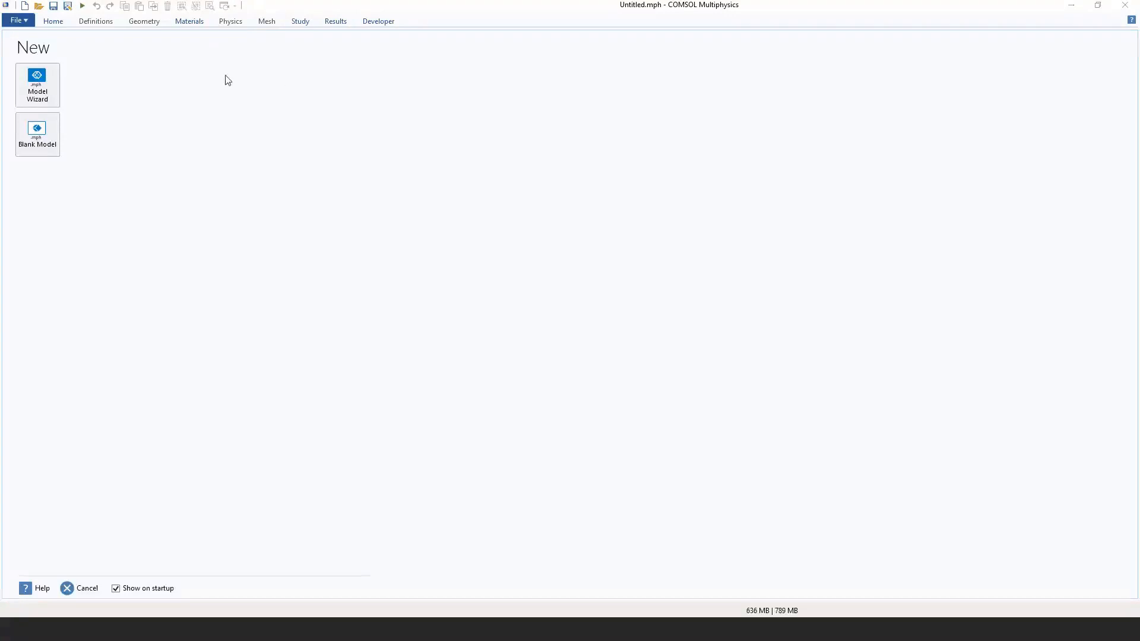
# Open the Application Libraries and show the heat_sink example in the Heat Transfer Module's Tutorials, Forced and Natural Convection folder.
pyautogui.click(19, 21)
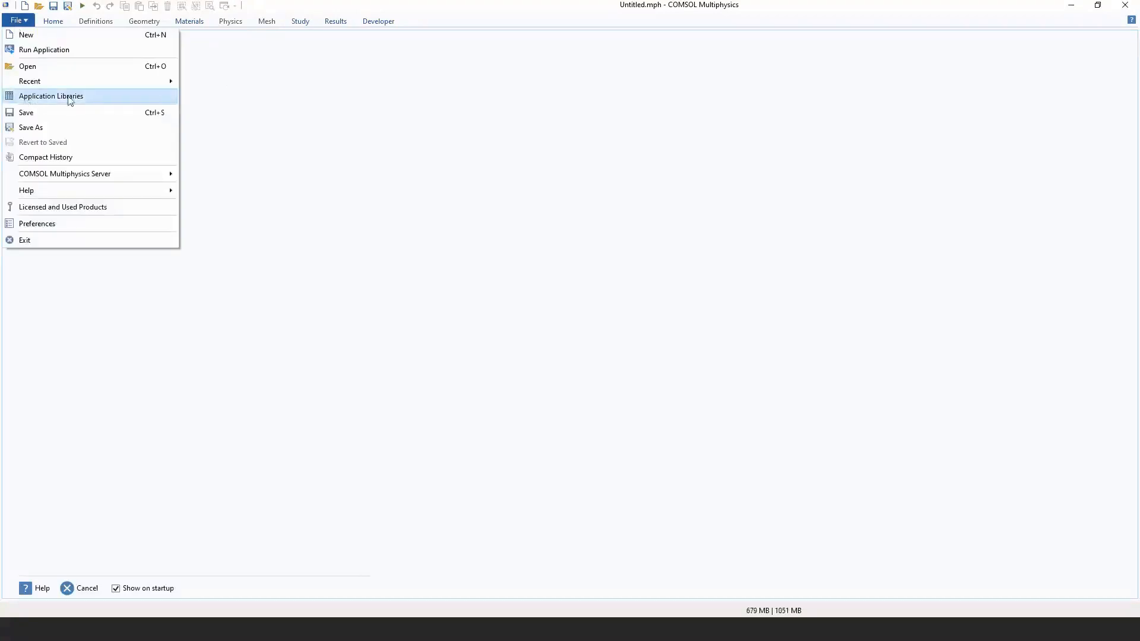
pyautogui.click(87, 98)
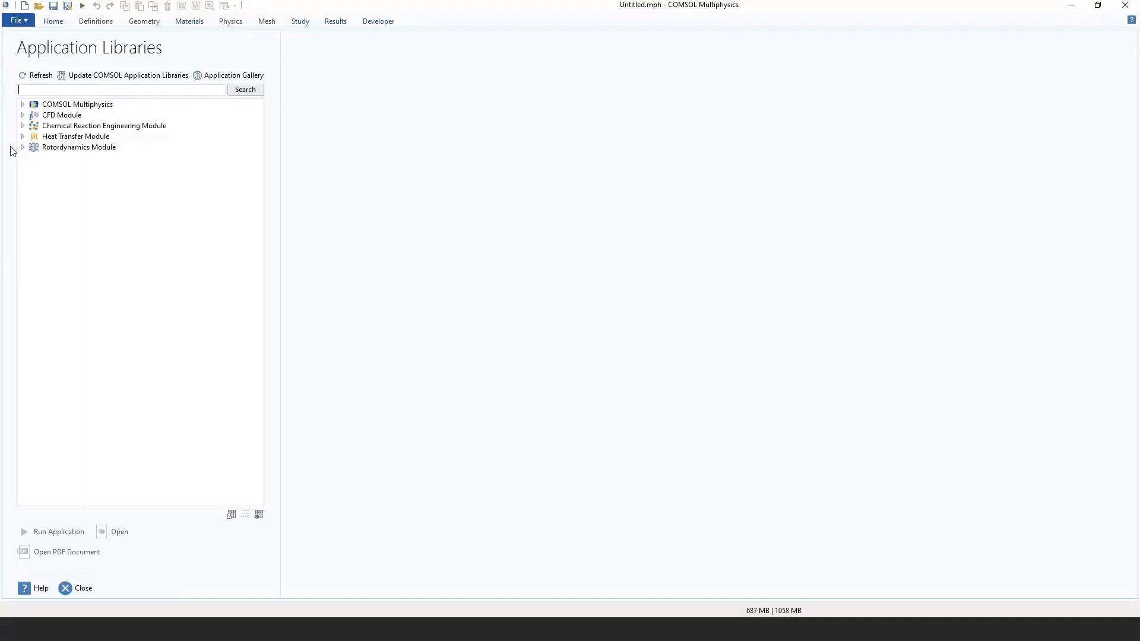
pyautogui.click(22, 136)
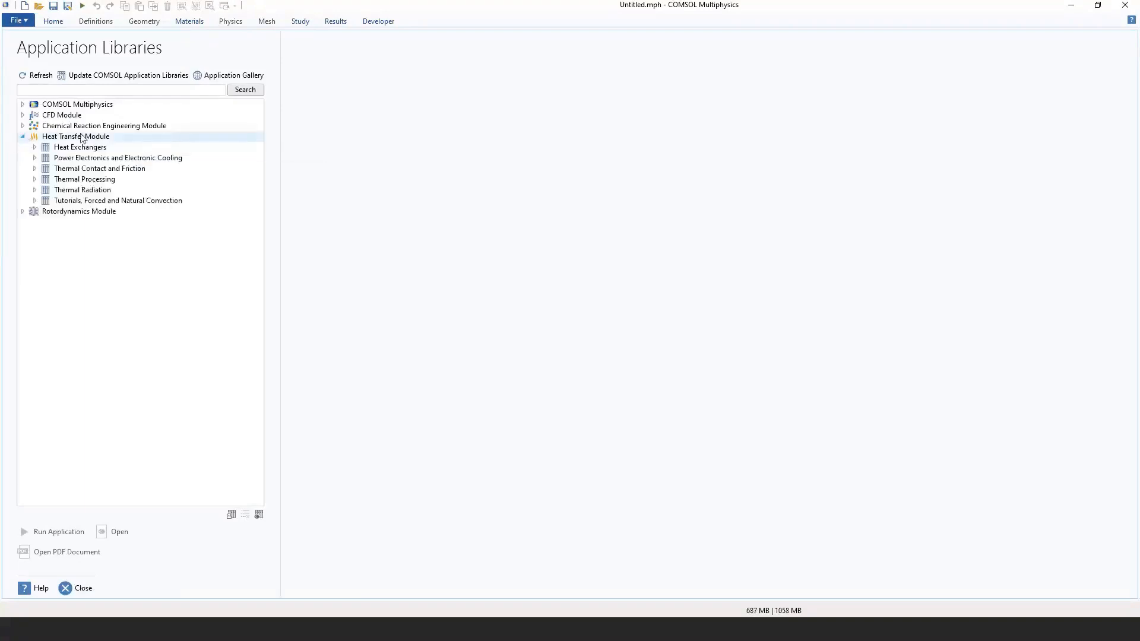
pyautogui.click(34, 201)
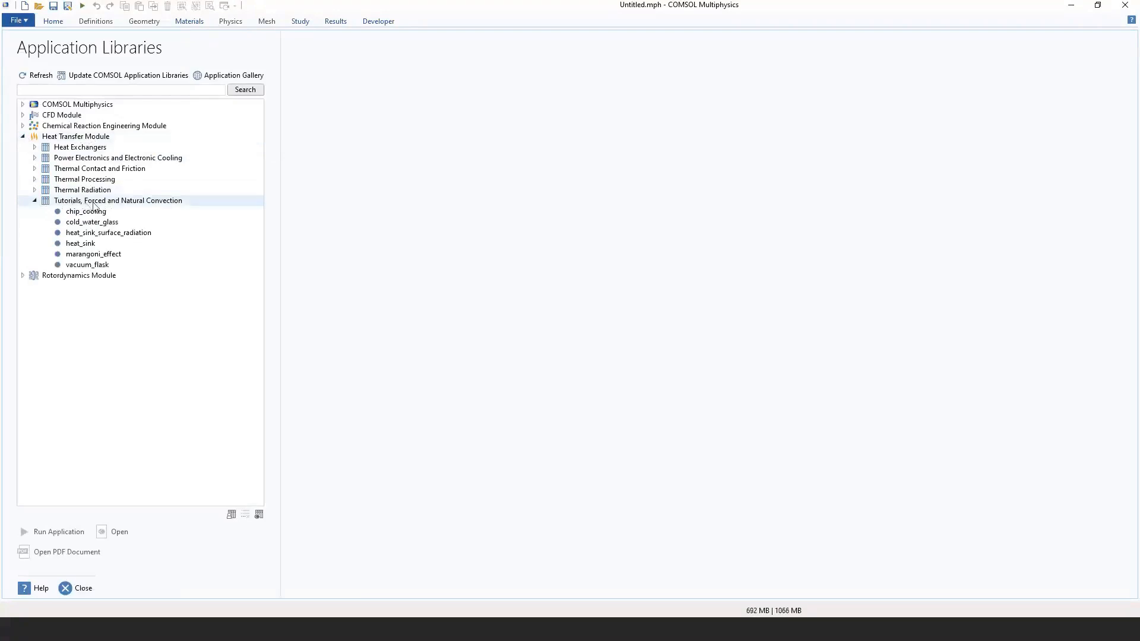
pyautogui.click(93, 243)
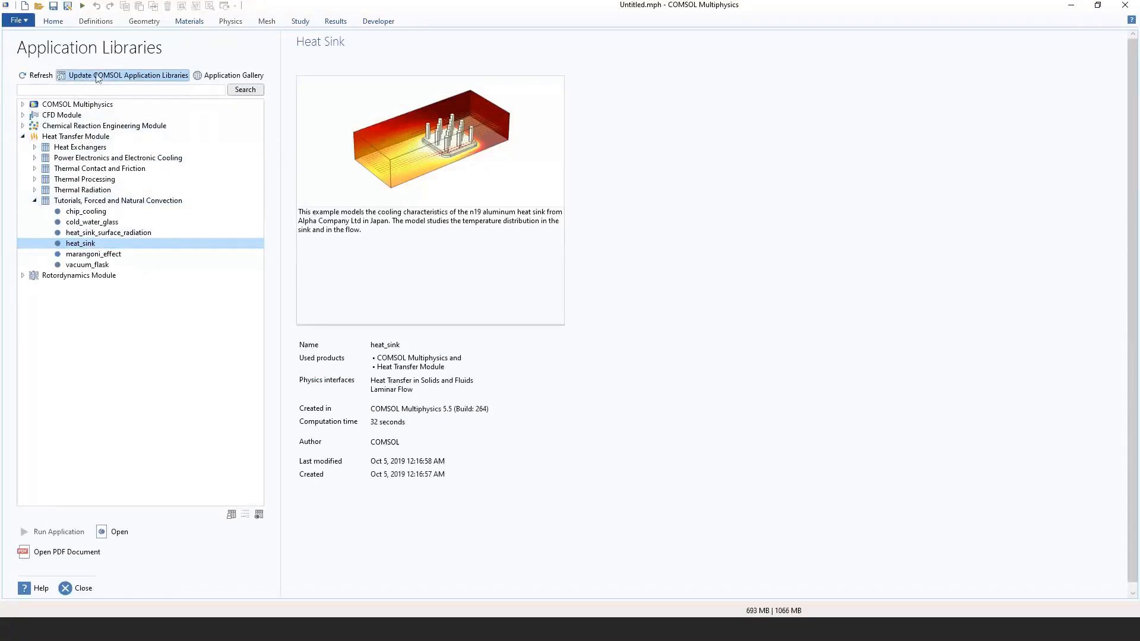
# Find the solved applications available through the Application Library Update and clear the selection of all modules.
pyautogui.click(133, 76)
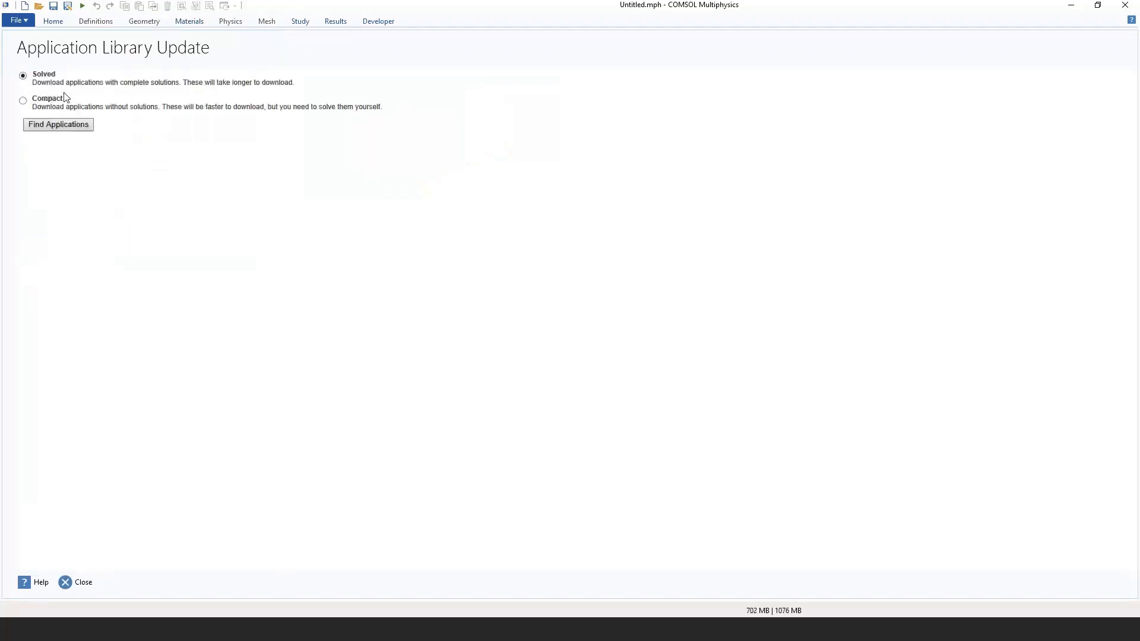
pyautogui.click(51, 124)
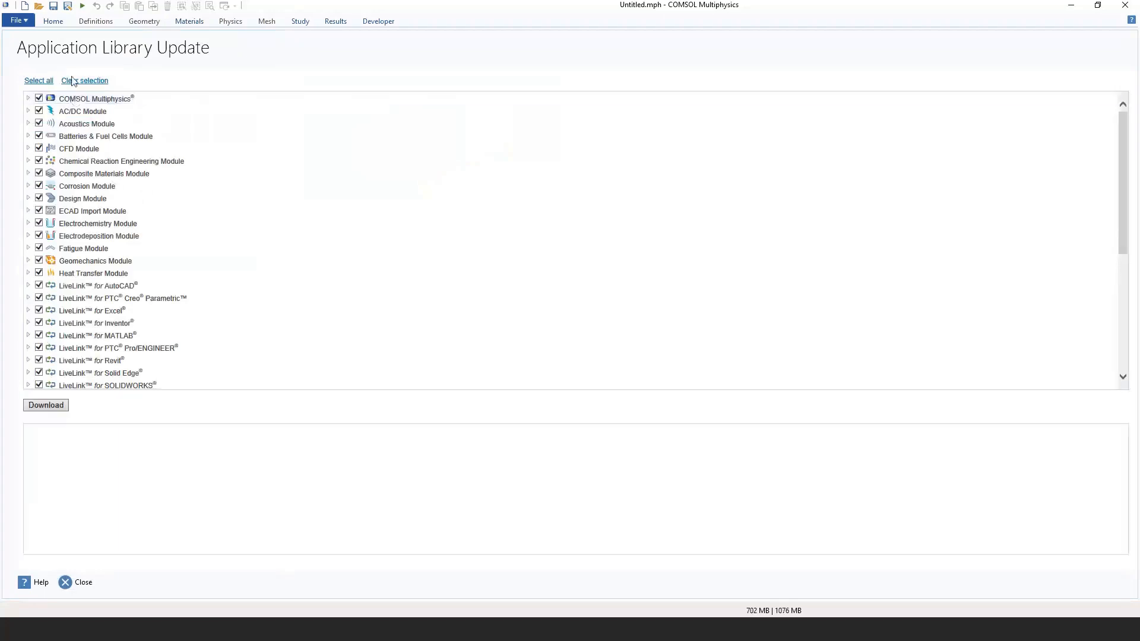
pyautogui.click(84, 83)
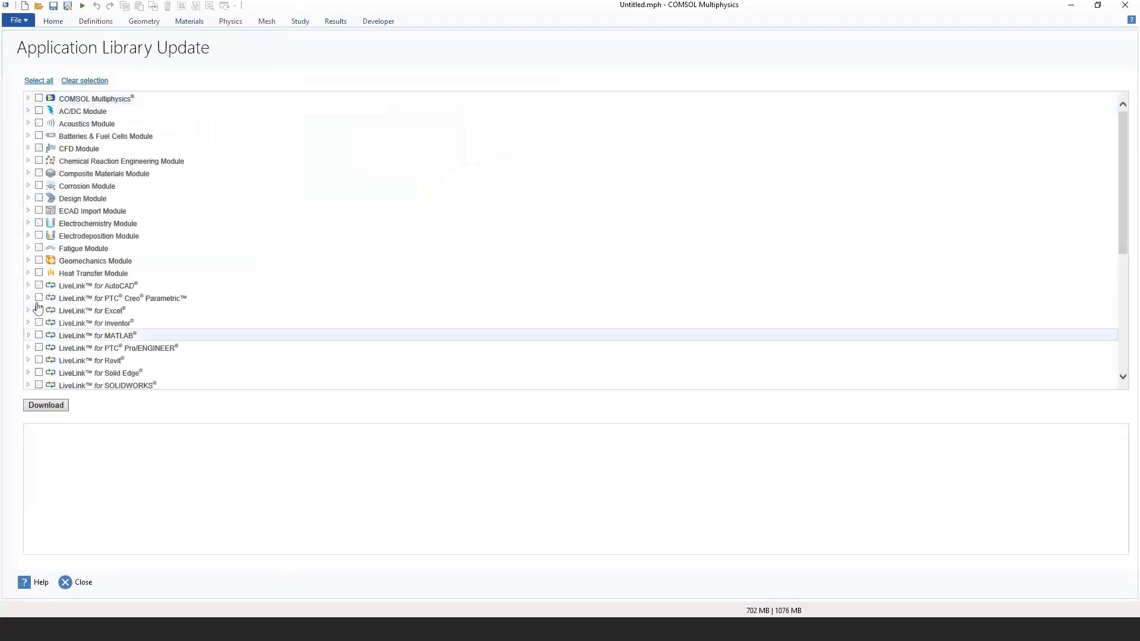
# Look through the Heat Transfer Module's downloadable applications for Tutorials, Forced and Natural Convection, and close the update and library pages.
pyautogui.click(28, 273)
pyautogui.scroll(-5, 100, 243)
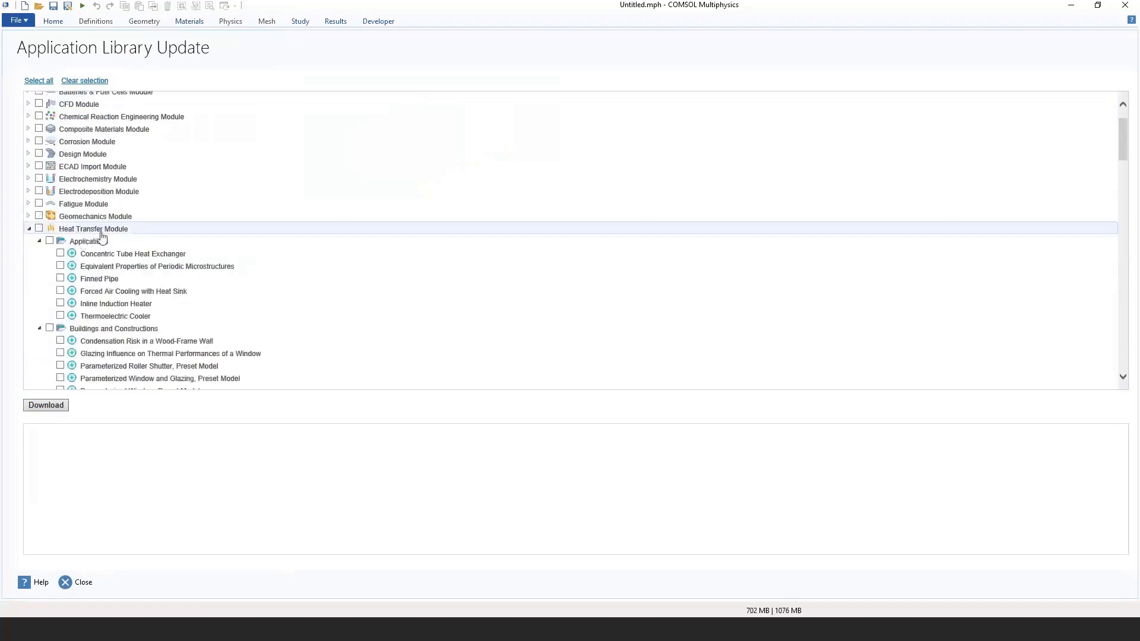
pyautogui.scroll(-20, 99, 243)
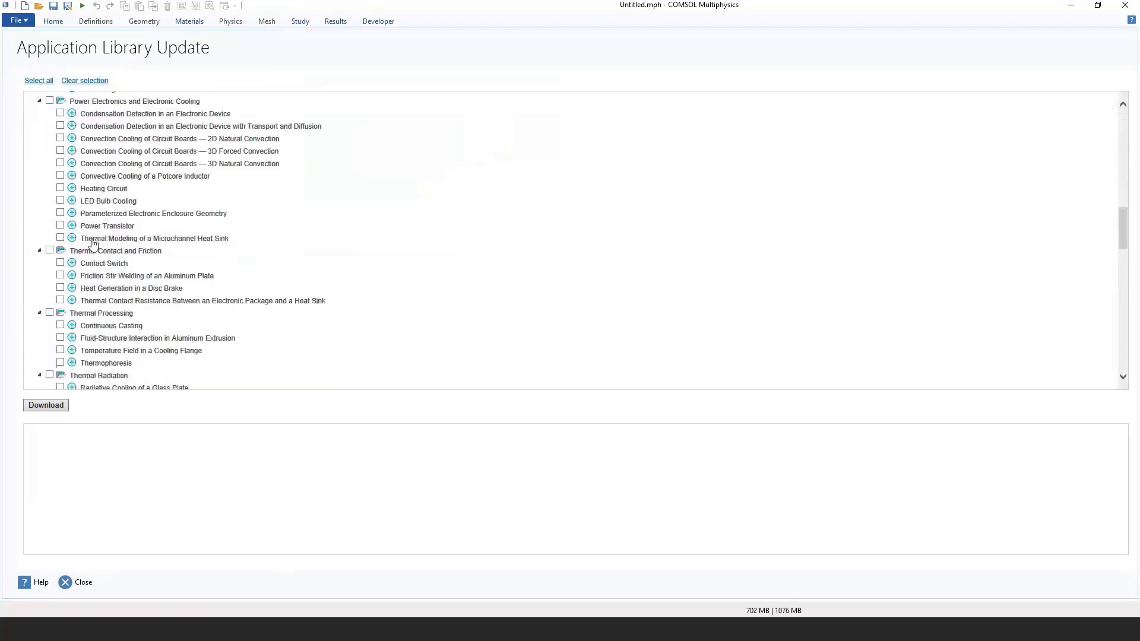
pyautogui.scroll(-15, 50, 188)
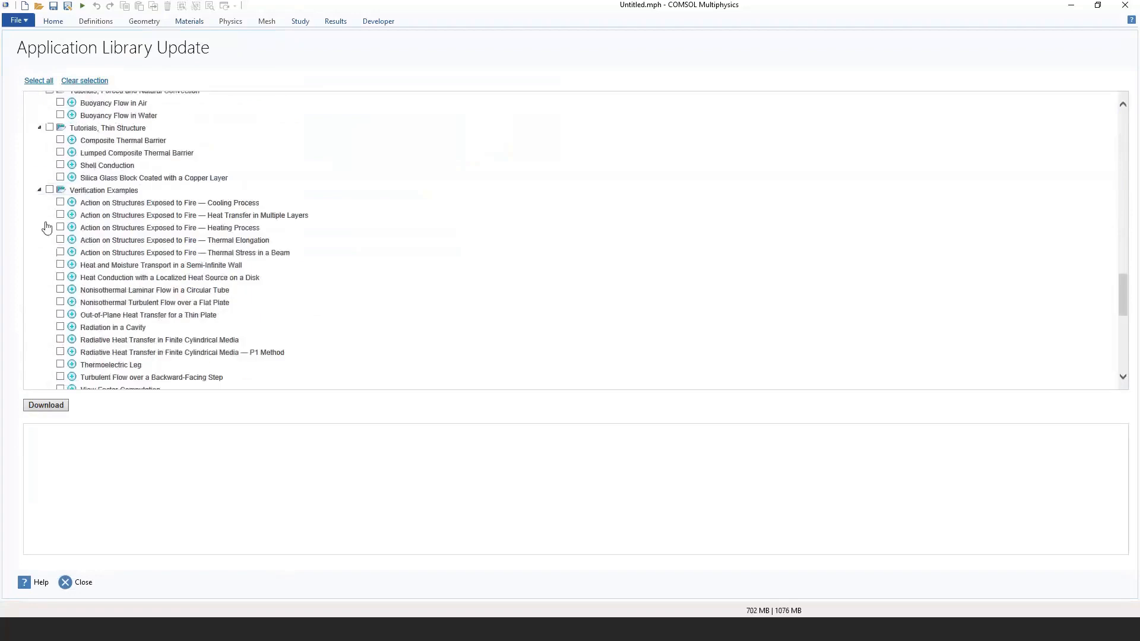
pyautogui.scroll(5, 49, 227)
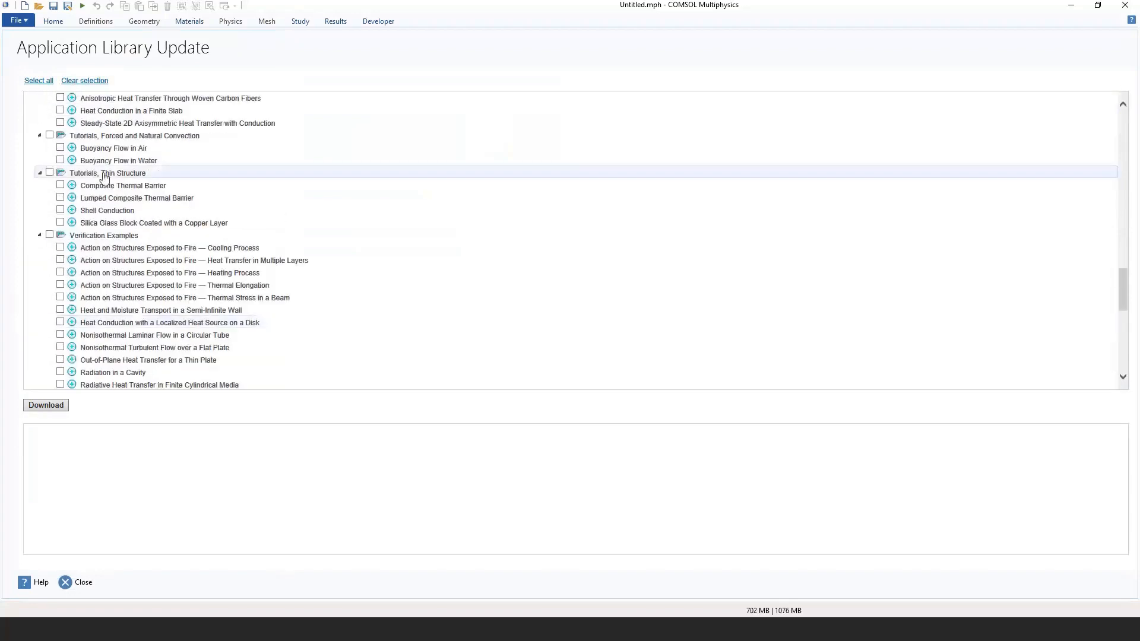
pyautogui.doubleClick(84, 137)
pyautogui.doubleClick(84, 137)
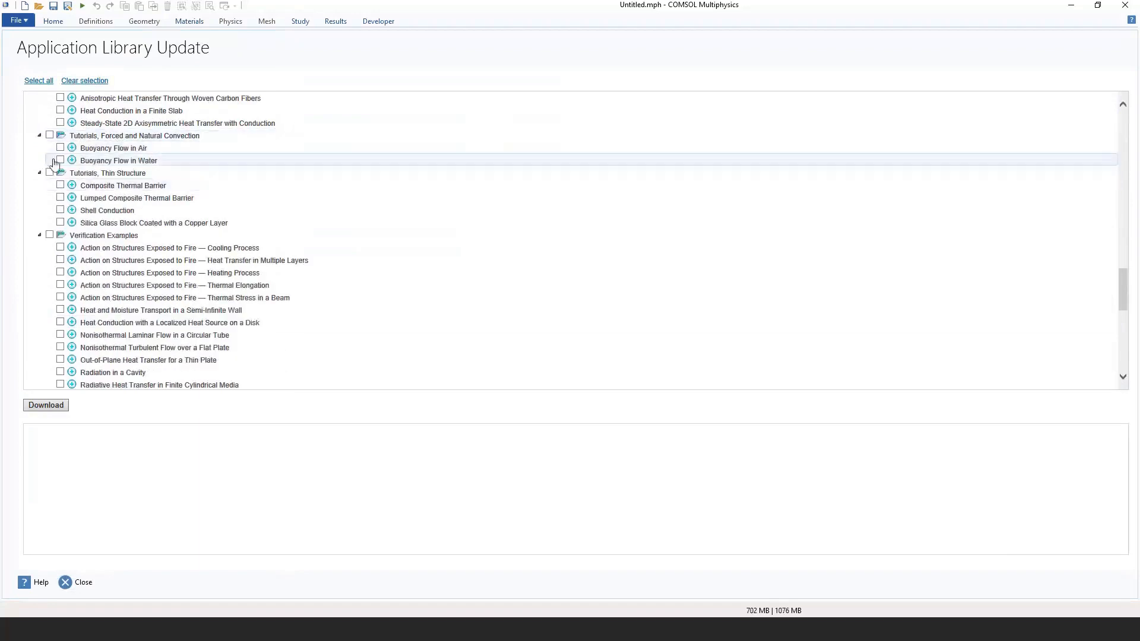
pyautogui.click(76, 572)
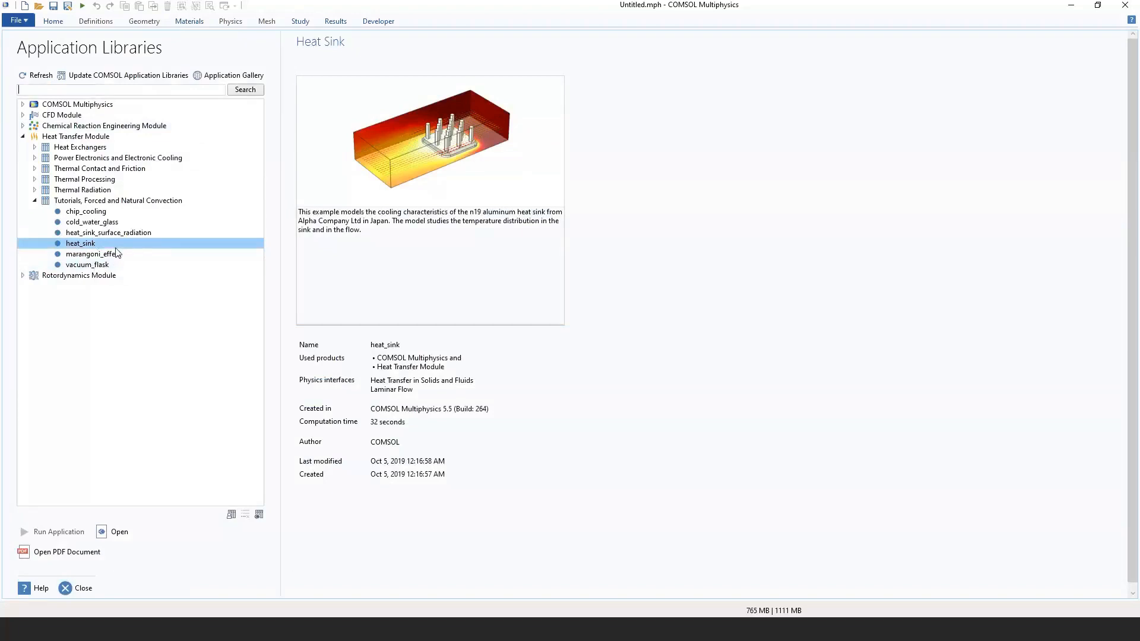
pyautogui.click(76, 588)
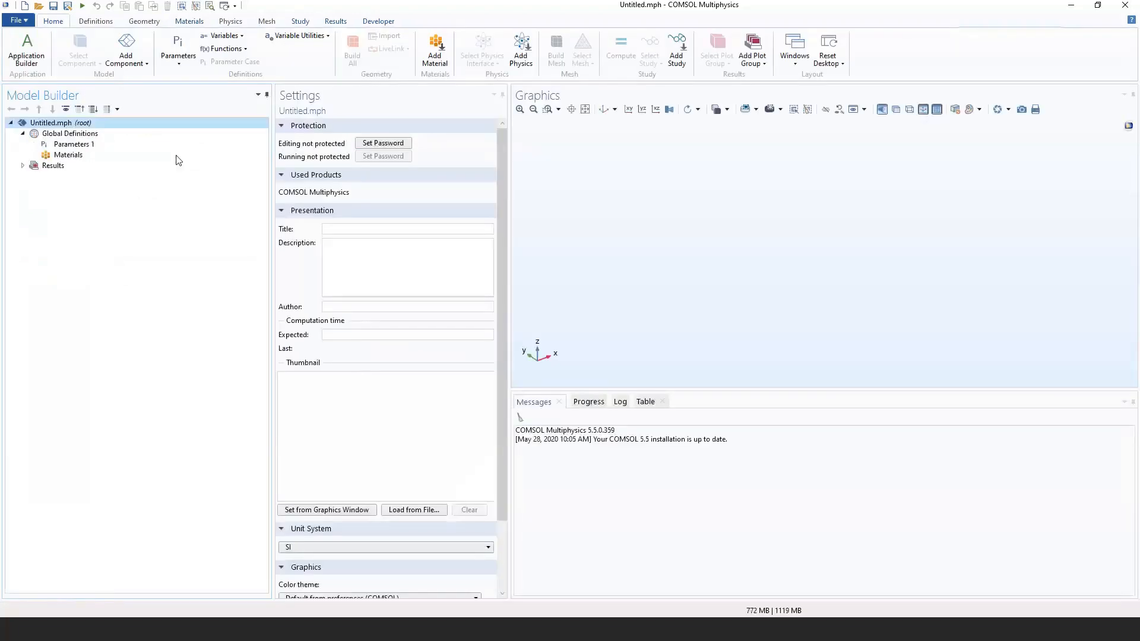
# Create a new blank model and add a 3D component to it.
pyautogui.click(27, 20)
pyautogui.hotkey('ctrl', 'n')
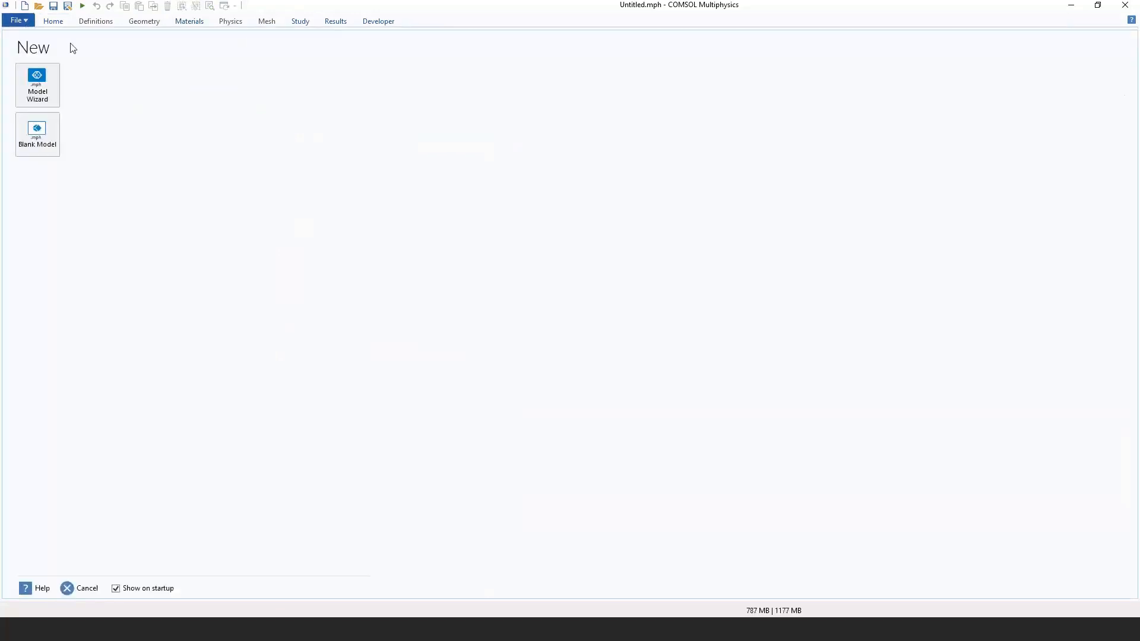
pyautogui.click(37, 136)
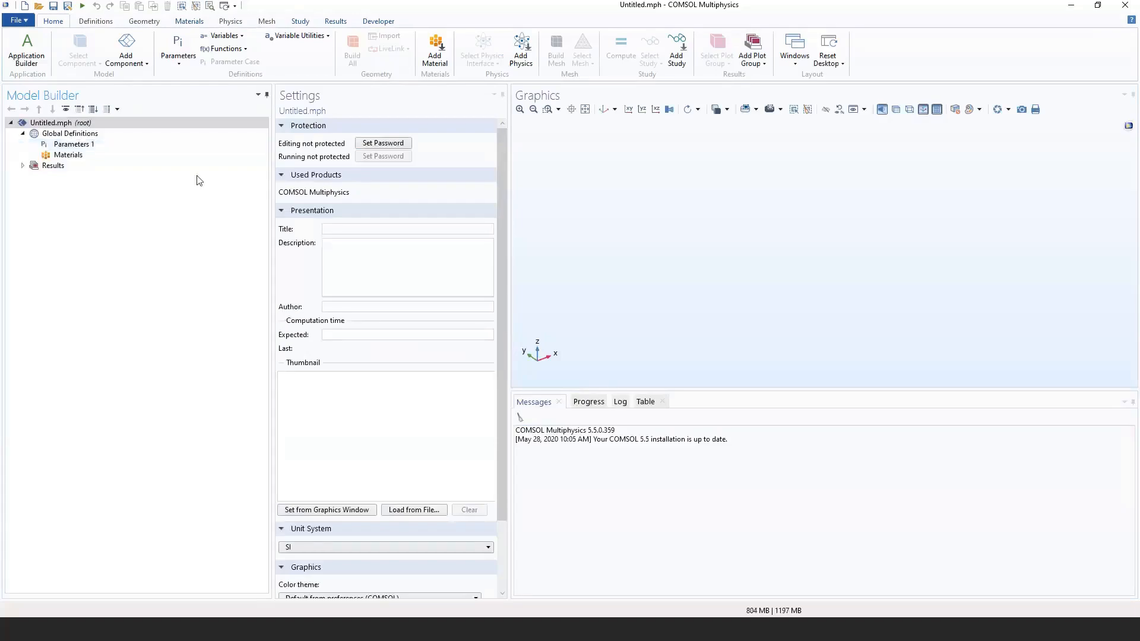
pyautogui.click(129, 69)
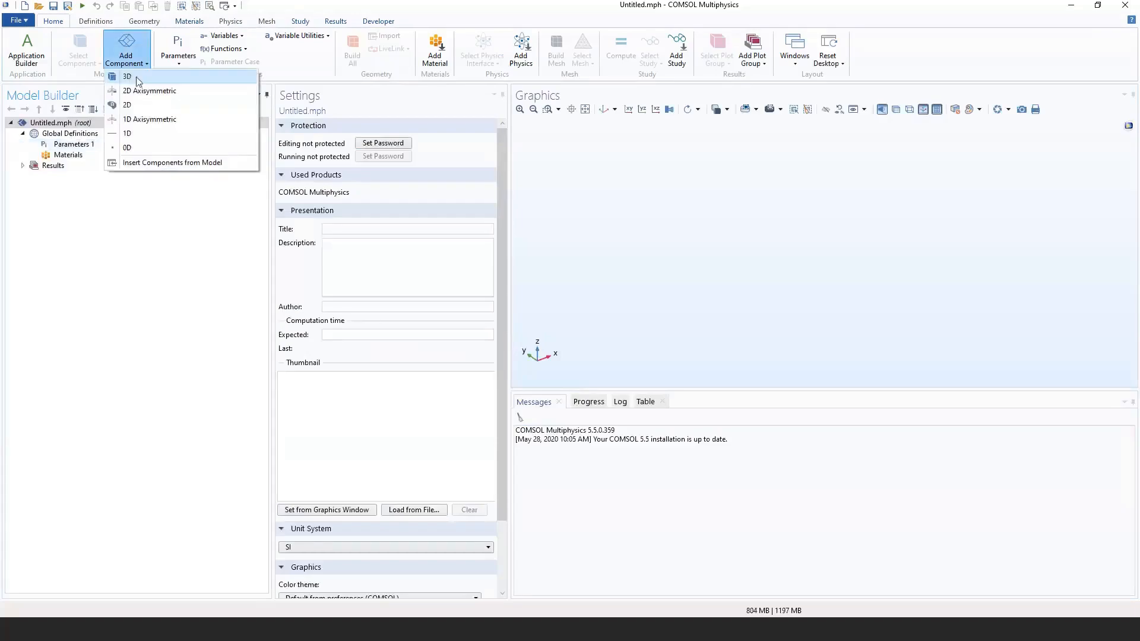
pyautogui.click(168, 202)
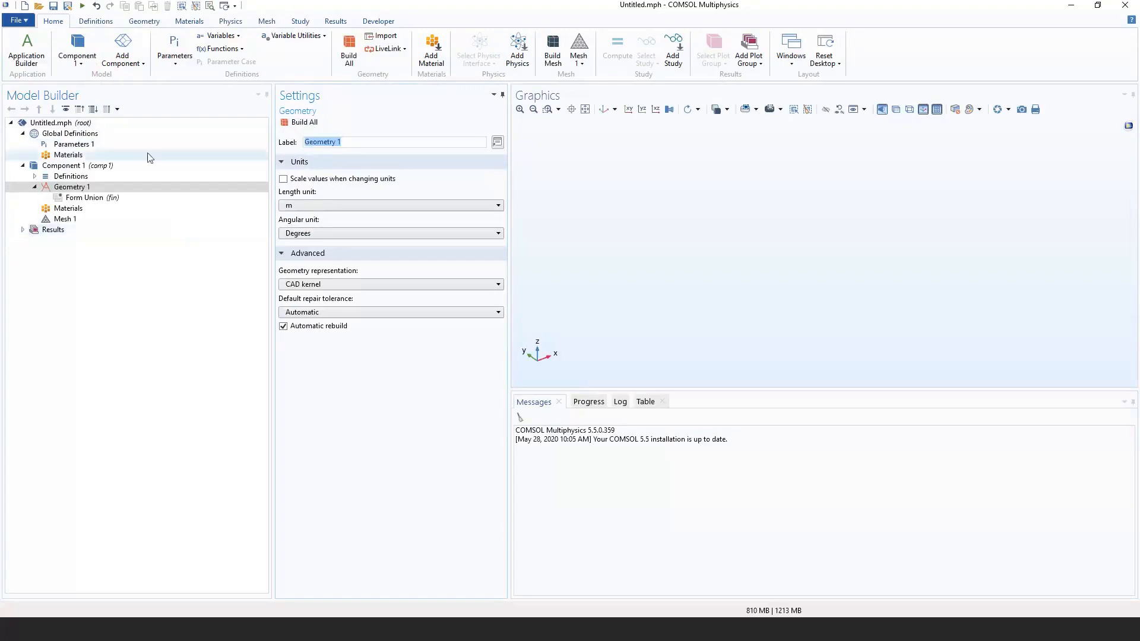
# Examine the available component types and the settings of Component 1.
pyautogui.click(124, 59)
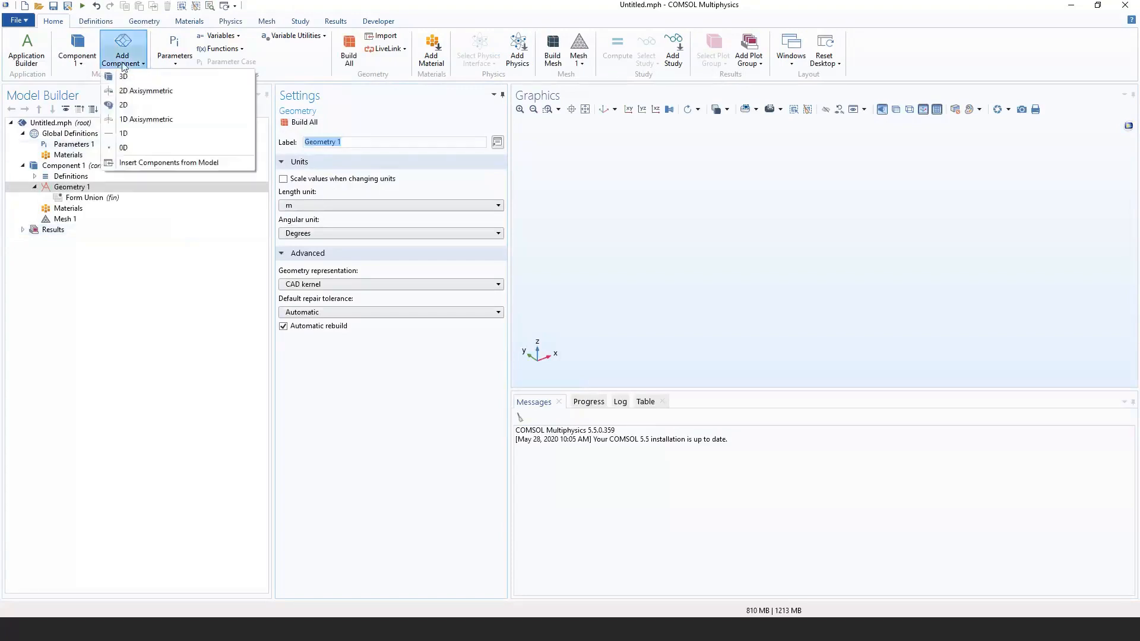
pyautogui.click(62, 177)
pyautogui.click(108, 165)
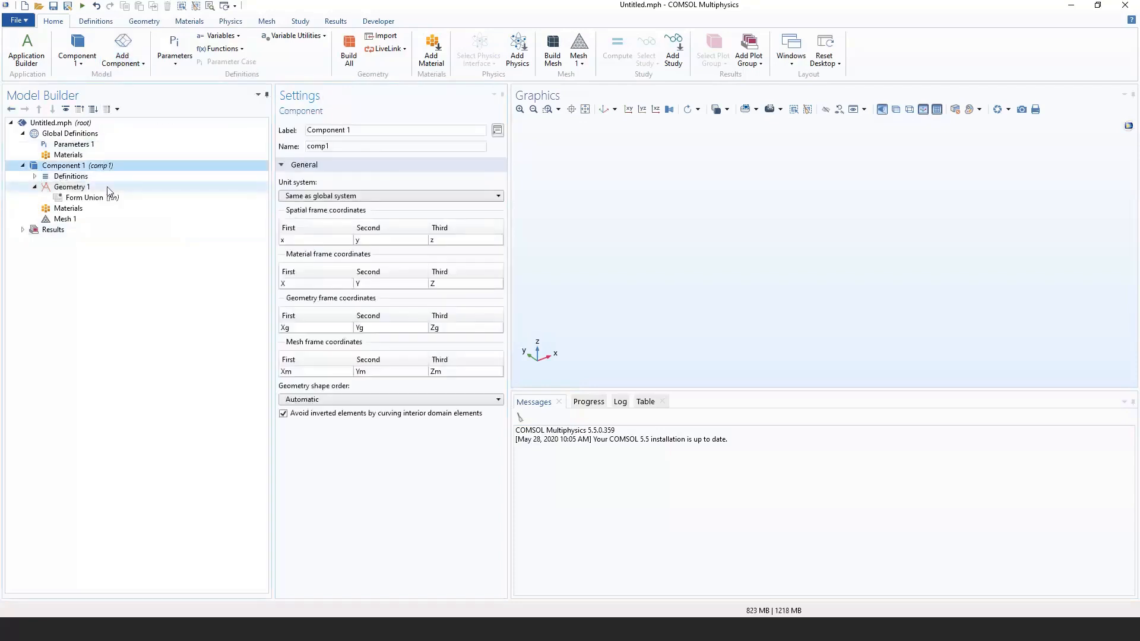
# Insert the geometry sequence from heat_sink_geometria.mph into Geometry 1 and build all its features.
pyautogui.click(108, 188)
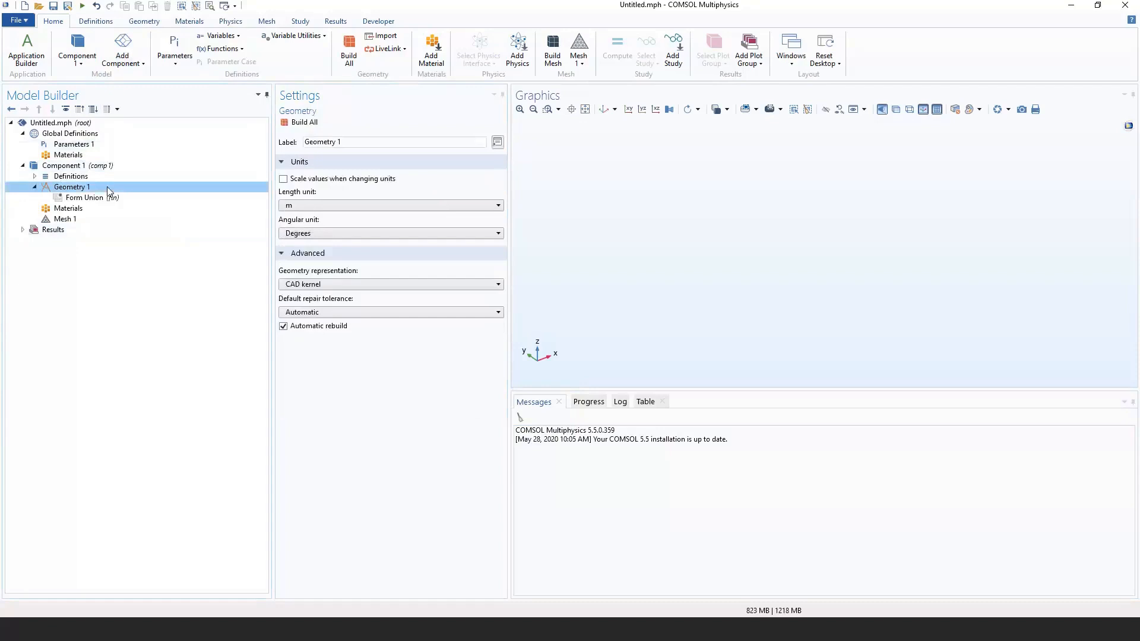
pyautogui.rightClick(109, 191)
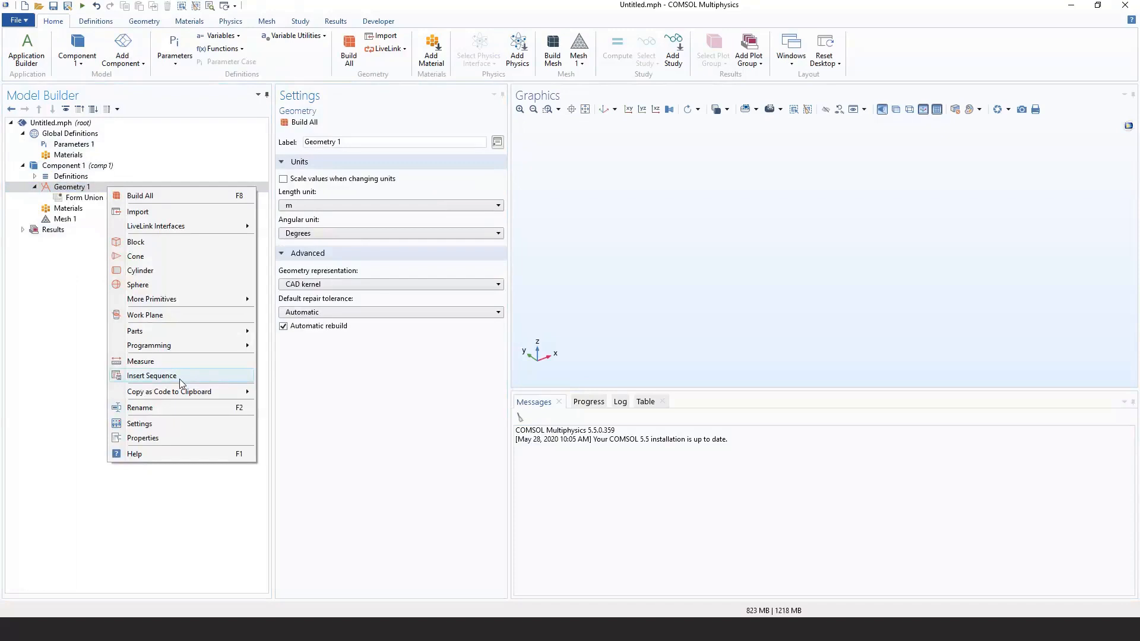
pyautogui.click(150, 379)
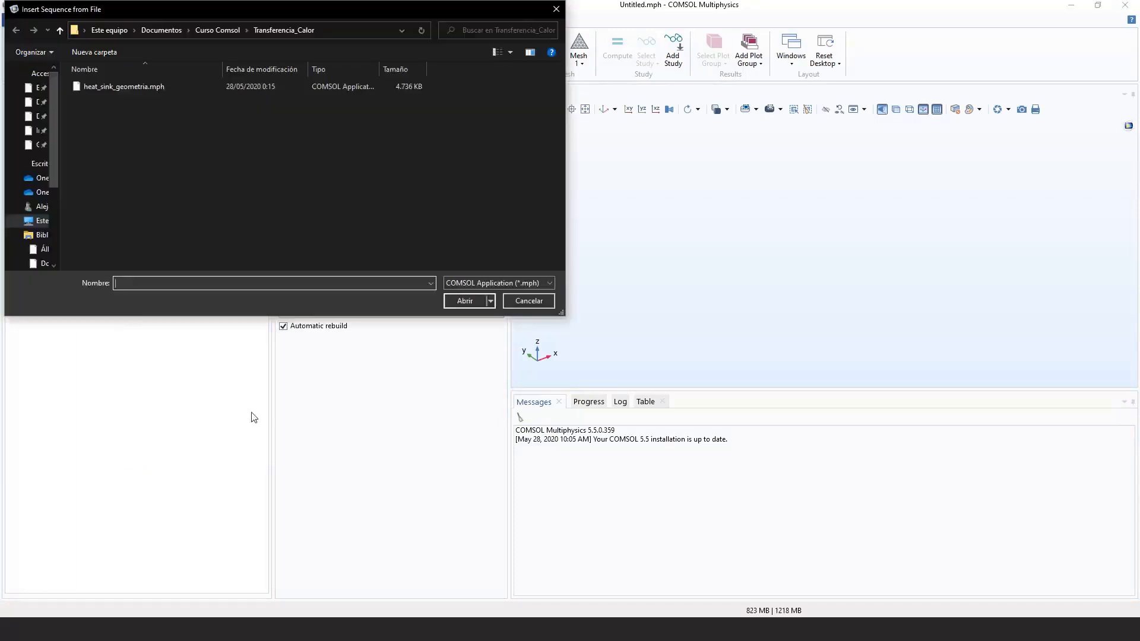
pyautogui.click(142, 89)
pyautogui.click(449, 305)
pyautogui.click(466, 301)
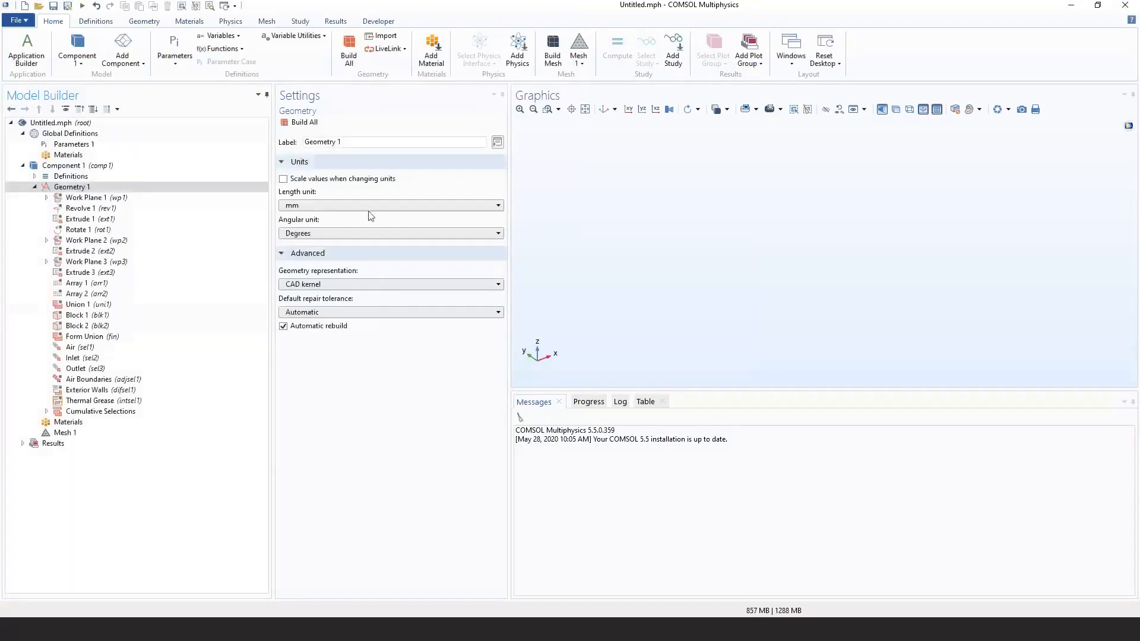
pyautogui.click(316, 123)
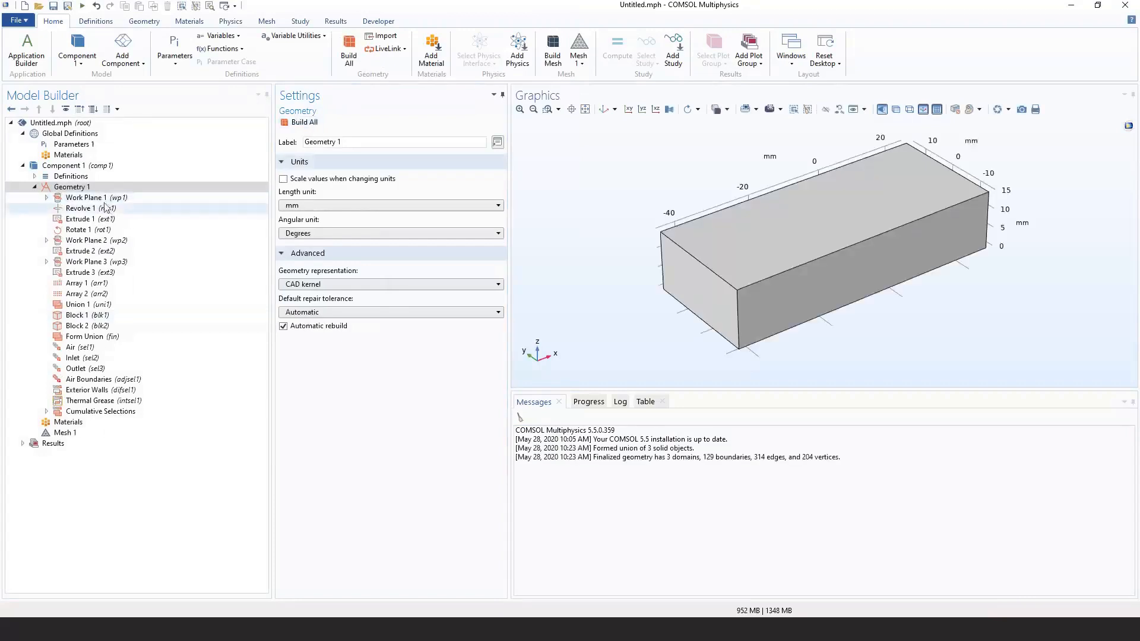
# Make the geometry transparent, maximize the graphics view and inspect the heat sink pins and base inside the channel from several angles.
pyautogui.click(77, 188)
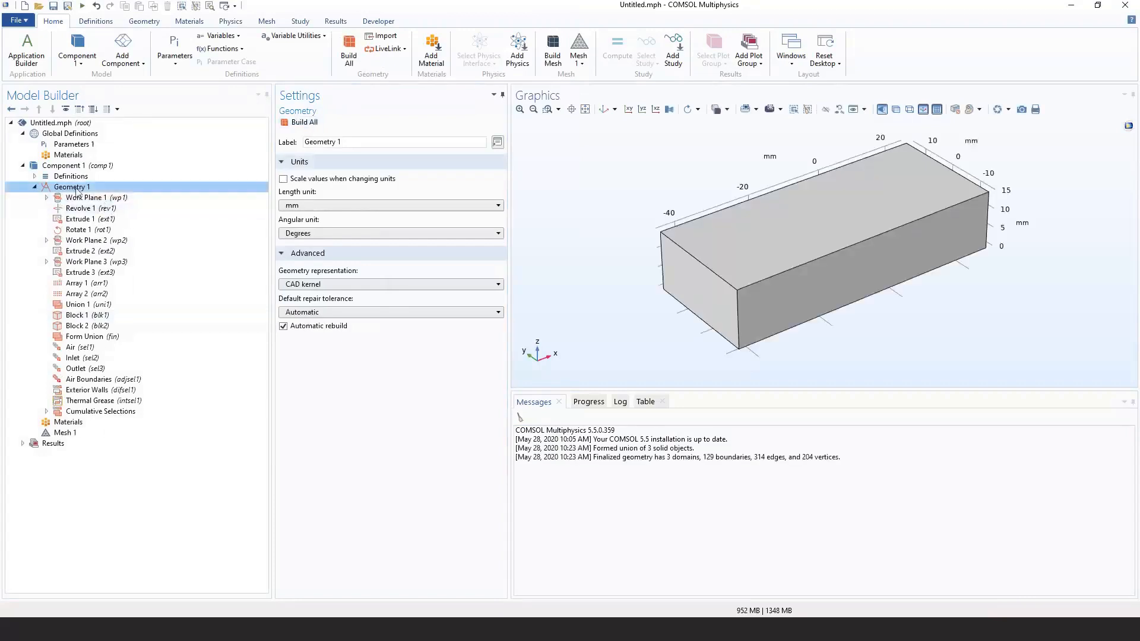
pyautogui.click(896, 109)
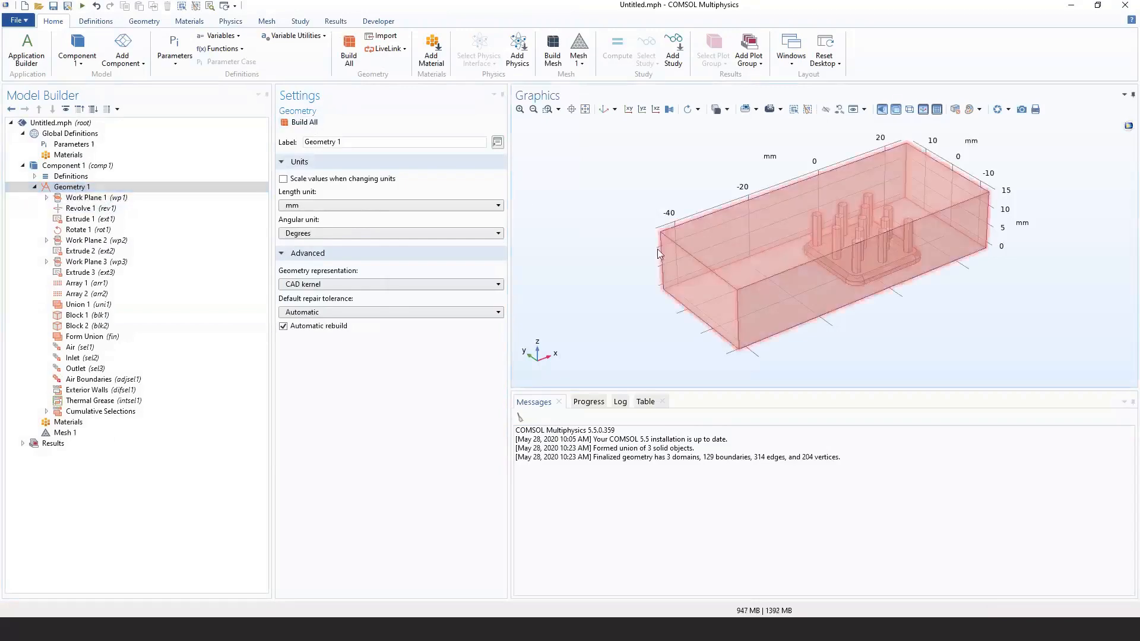
pyautogui.moveTo(706, 238); pyautogui.dragTo(588, 277, button='right')
pyautogui.scroll(5, 743, 283)
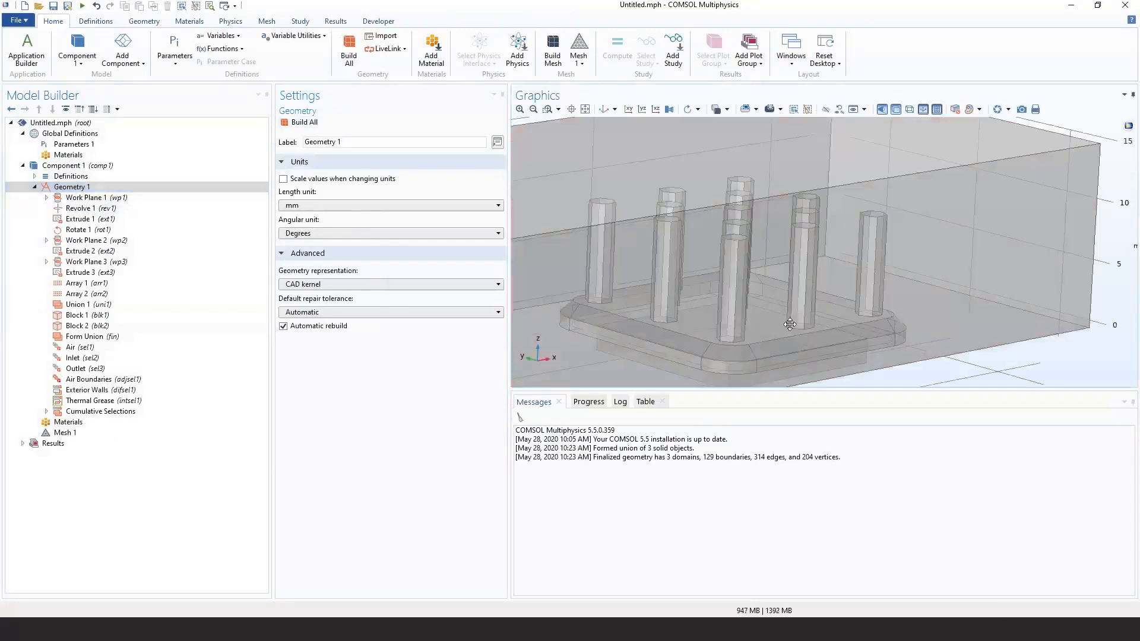
pyautogui.doubleClick(539, 95)
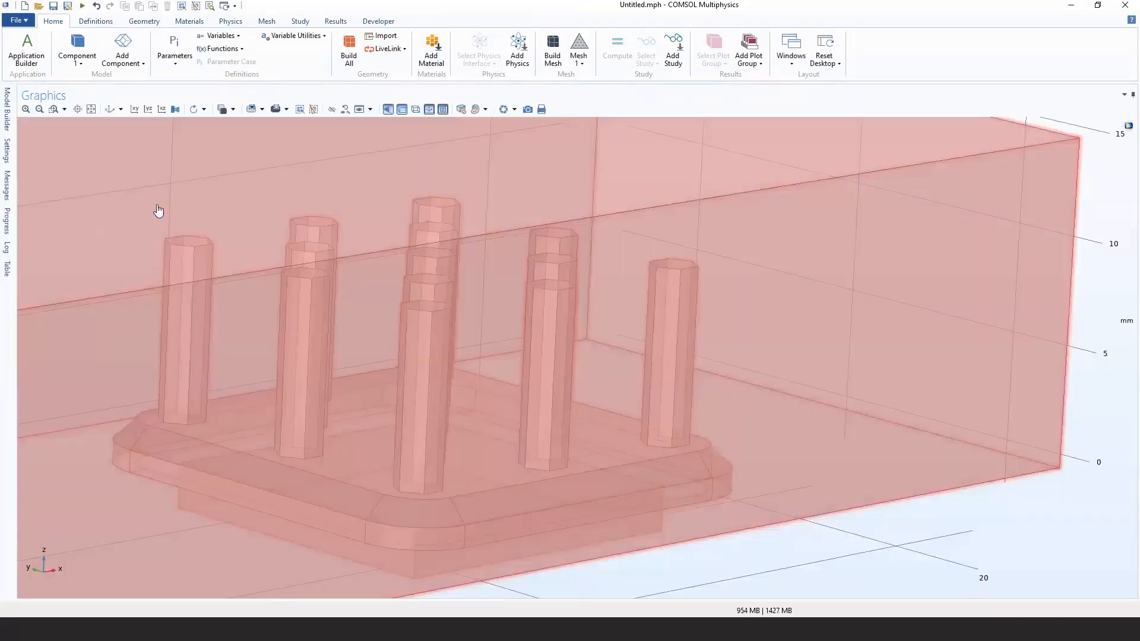
pyautogui.click(91, 109)
pyautogui.moveTo(422, 137); pyautogui.dragTo(359, 132)
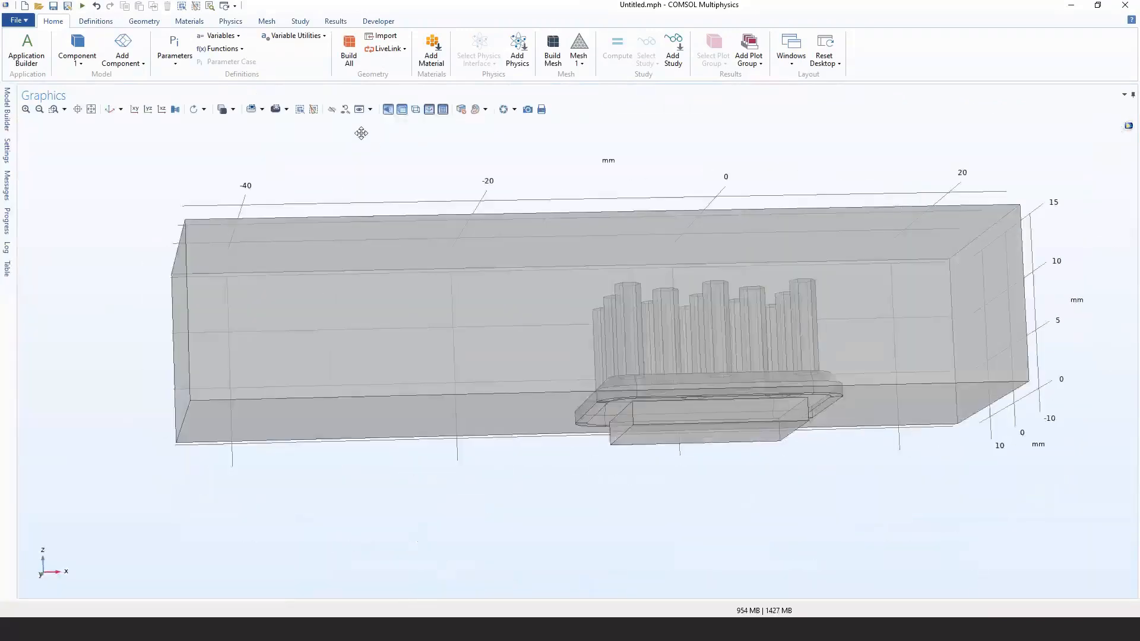
# Set graphics selection to domains and select the small block beneath the heat sink base, using opaque rendering before restoring transparency.
pyautogui.click(402, 109)
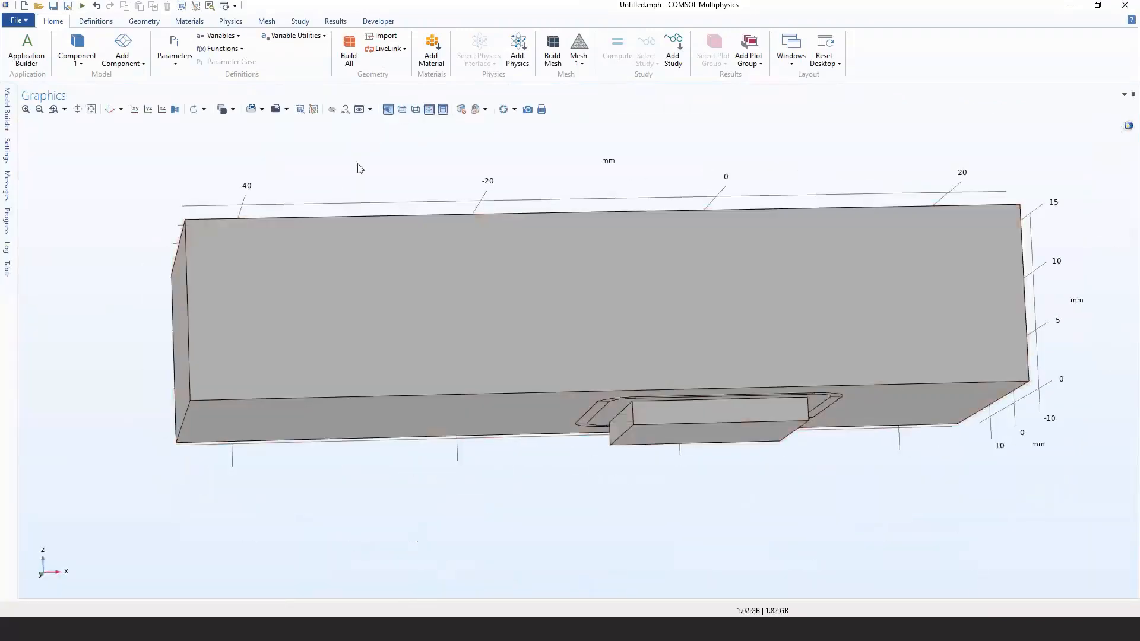
pyautogui.click(232, 109)
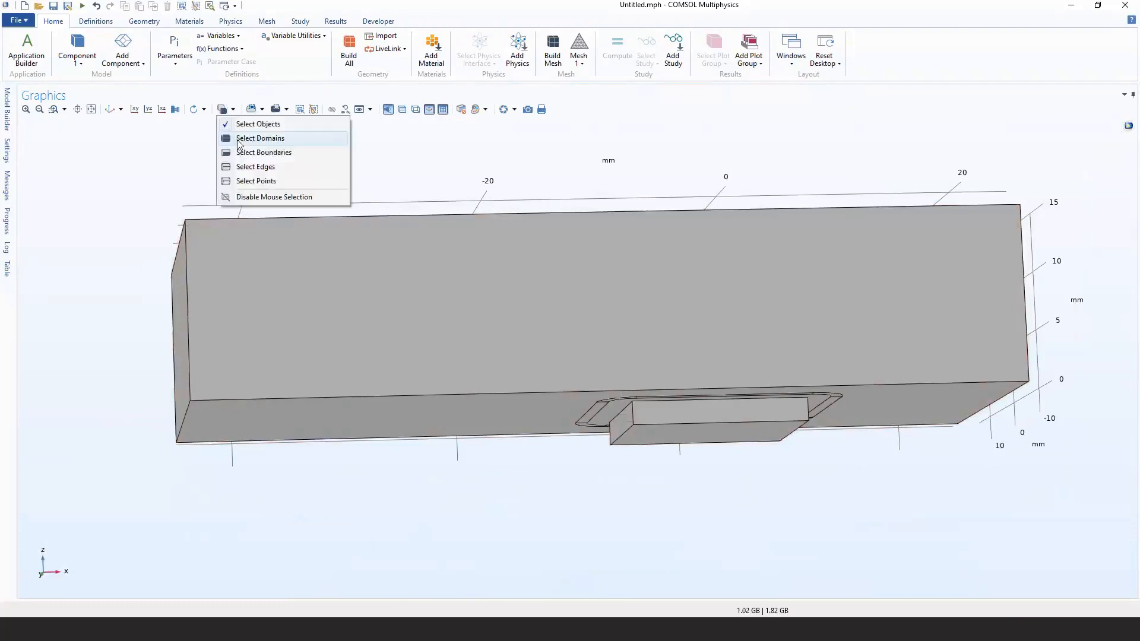
pyautogui.click(246, 139)
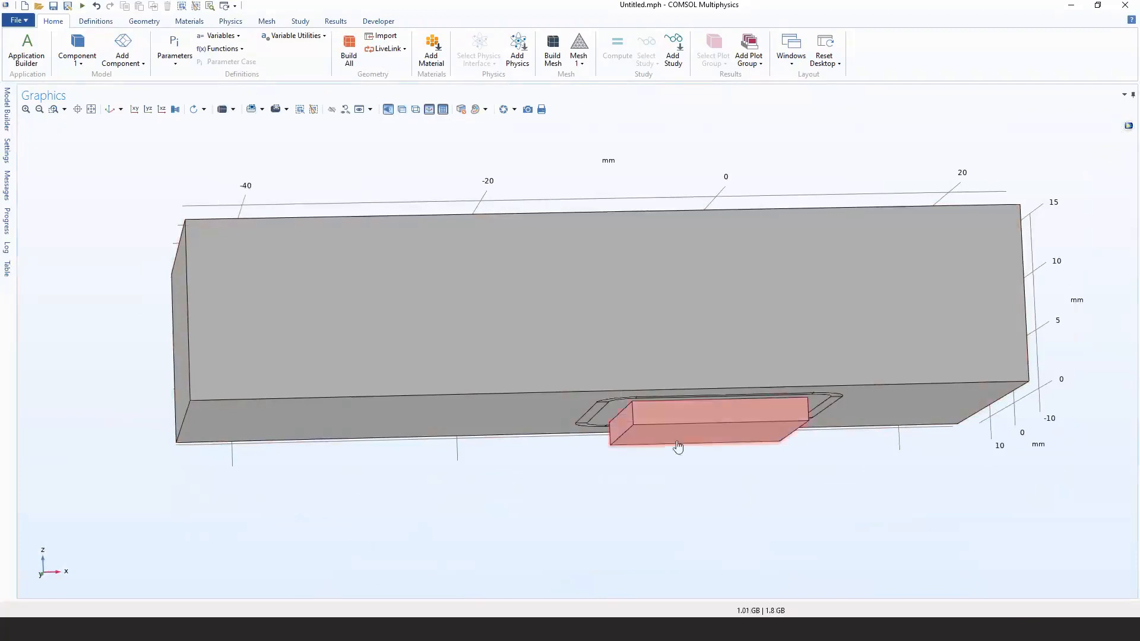
pyautogui.click(680, 442)
pyautogui.click(402, 109)
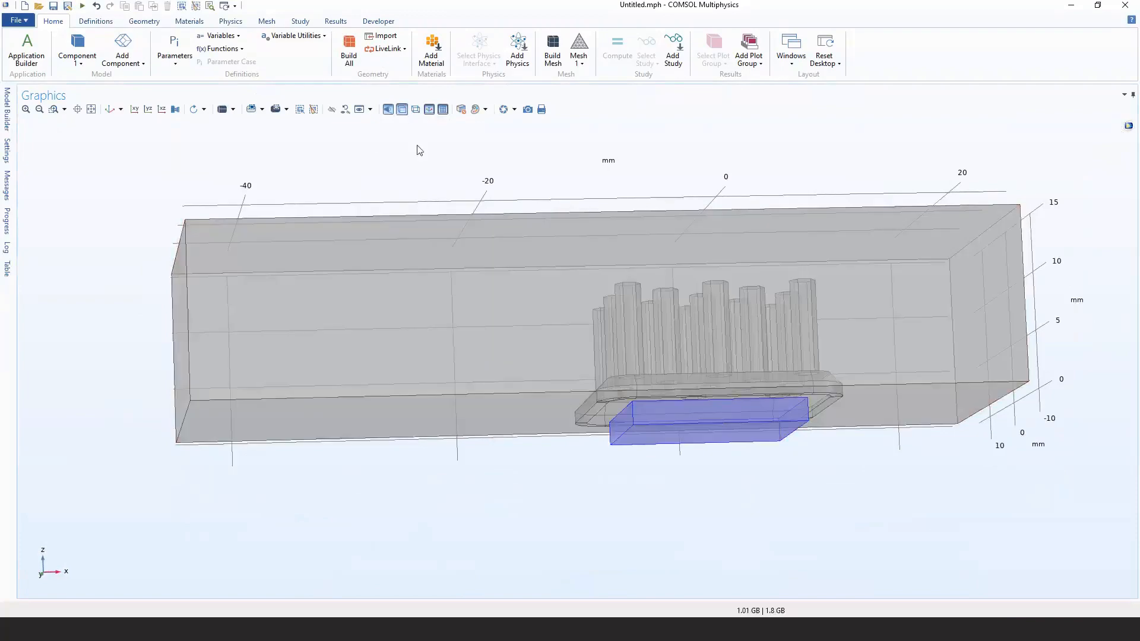
# Deselect the small block under the heat sink and inspect the heat sink and surrounding channel domains from several angles.
pyautogui.moveTo(418, 148)
pyautogui.mouseDown()
pyautogui.moveTo(433, 160)
pyautogui.moveTo(440, 147)
pyautogui.moveTo(447, 181)
pyautogui.moveTo(442, 141)
pyautogui.moveTo(411, 159)
pyautogui.mouseUp()
pyautogui.click(660, 446)
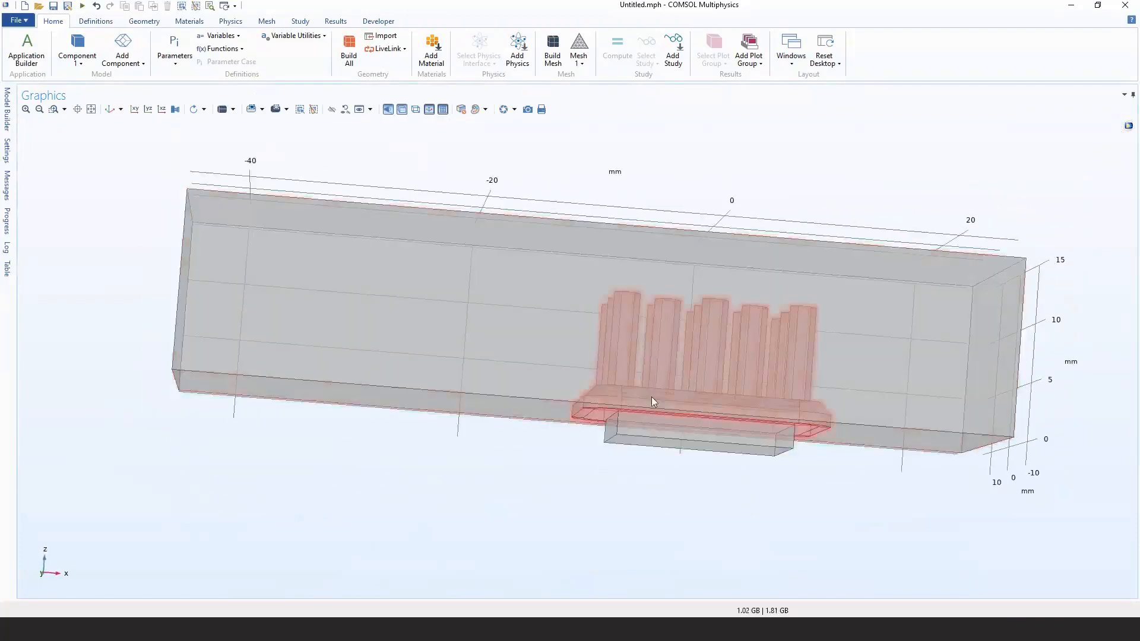
pyautogui.click(651, 397)
pyautogui.moveTo(651, 397); pyautogui.dragTo(581, 473)
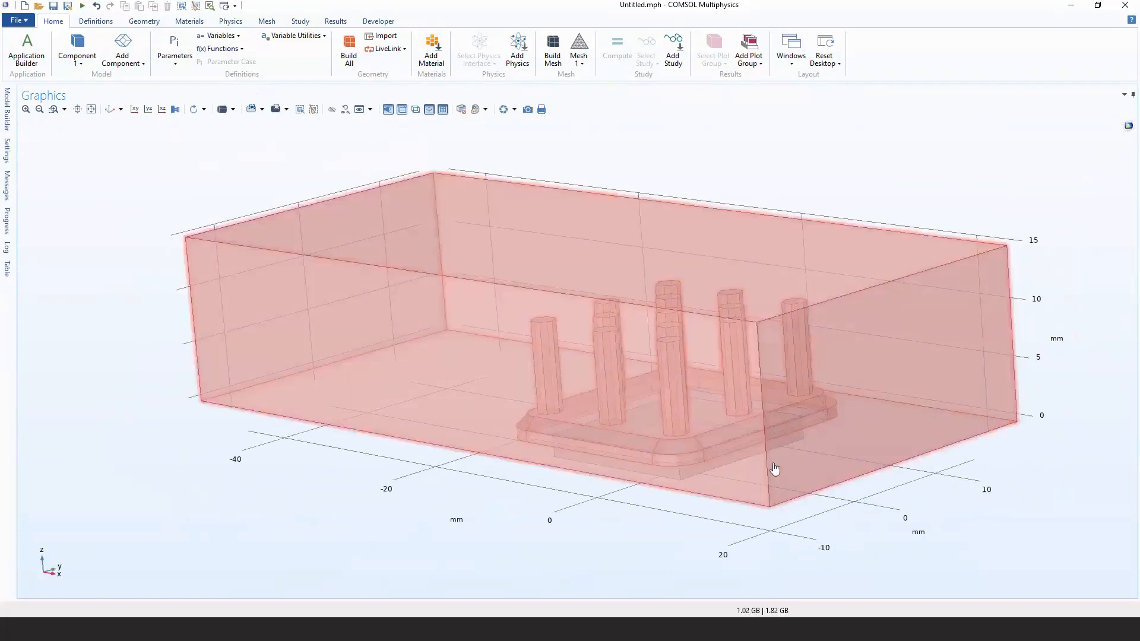
pyautogui.click(871, 438)
pyautogui.moveTo(871, 437); pyautogui.dragTo(975, 355)
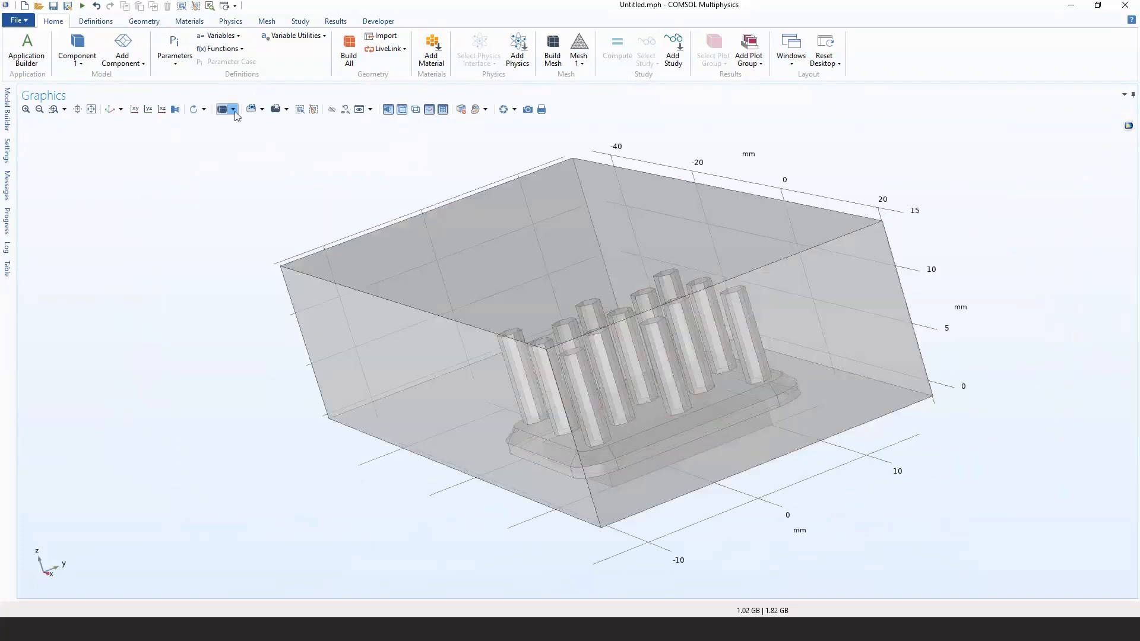
# Set graphics selection to boundaries and select the two opposite end faces of the channel, viewing them from several angles.
pyautogui.click(233, 109)
pyautogui.click(246, 153)
pyautogui.click(500, 508)
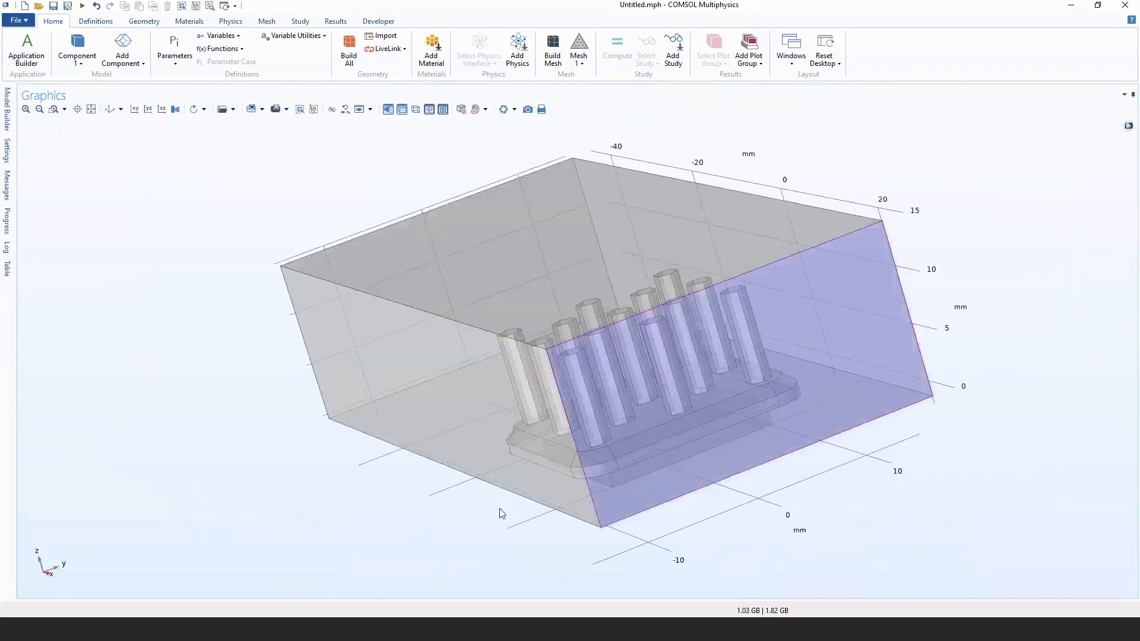
pyautogui.moveTo(501, 509); pyautogui.dragTo(645, 482)
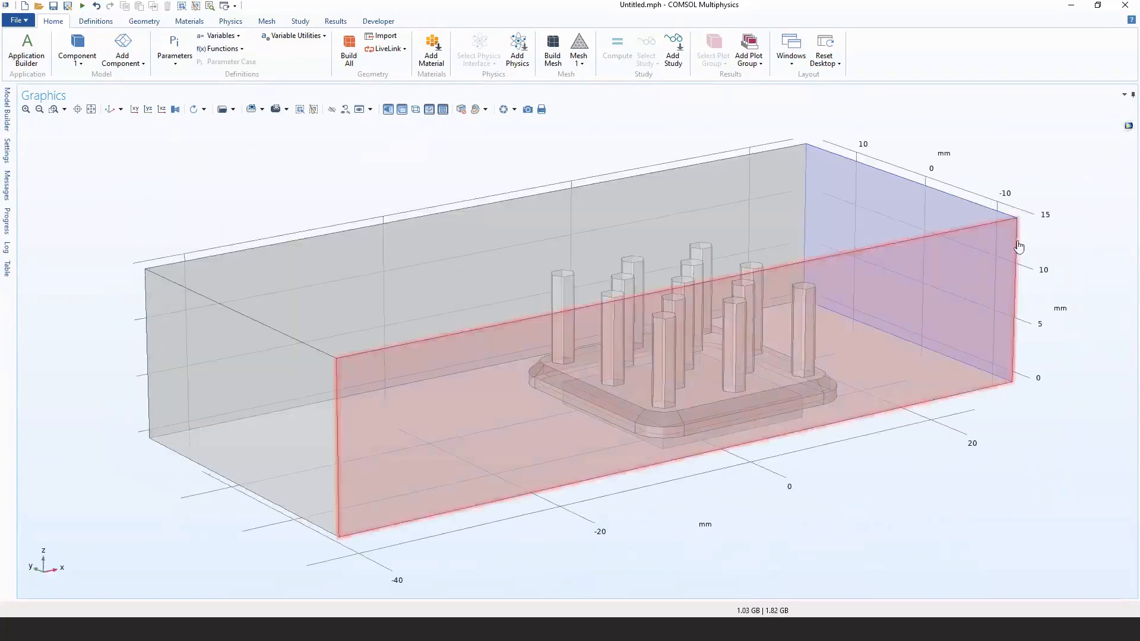
pyautogui.click(247, 391)
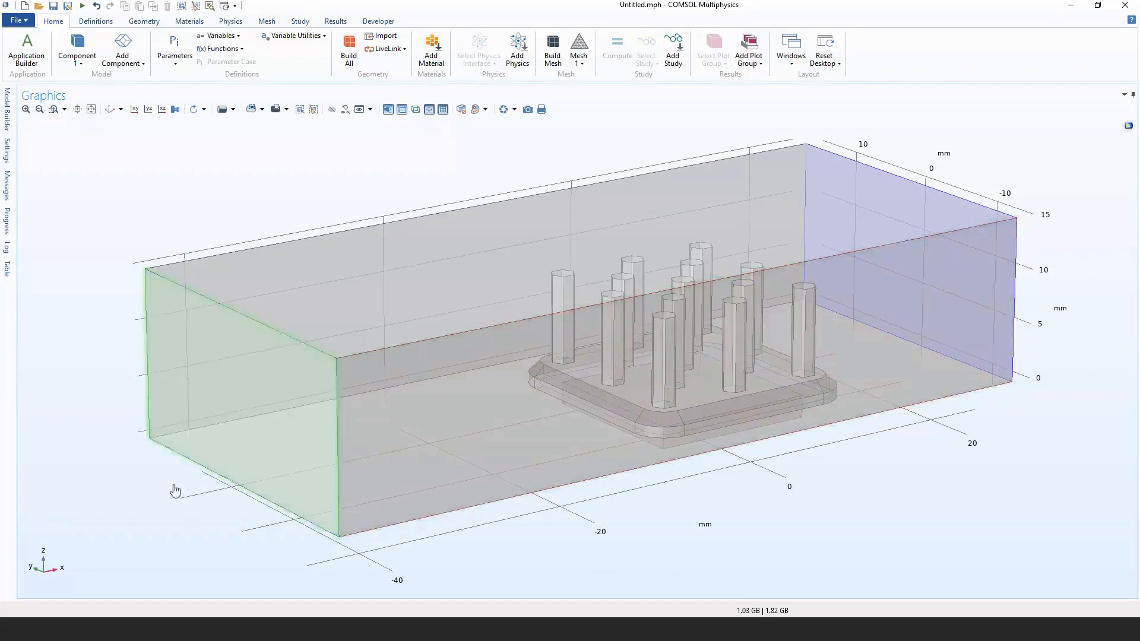
pyautogui.moveTo(739, 339); pyautogui.dragTo(725, 257)
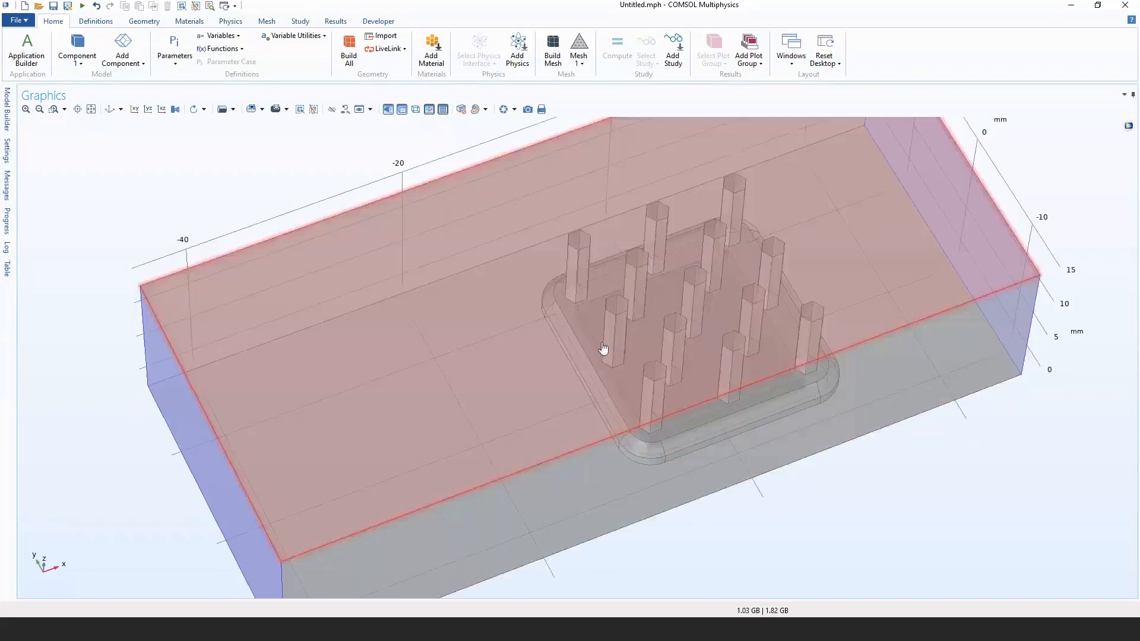
pyautogui.moveTo(517, 325); pyautogui.dragTo(501, 394)
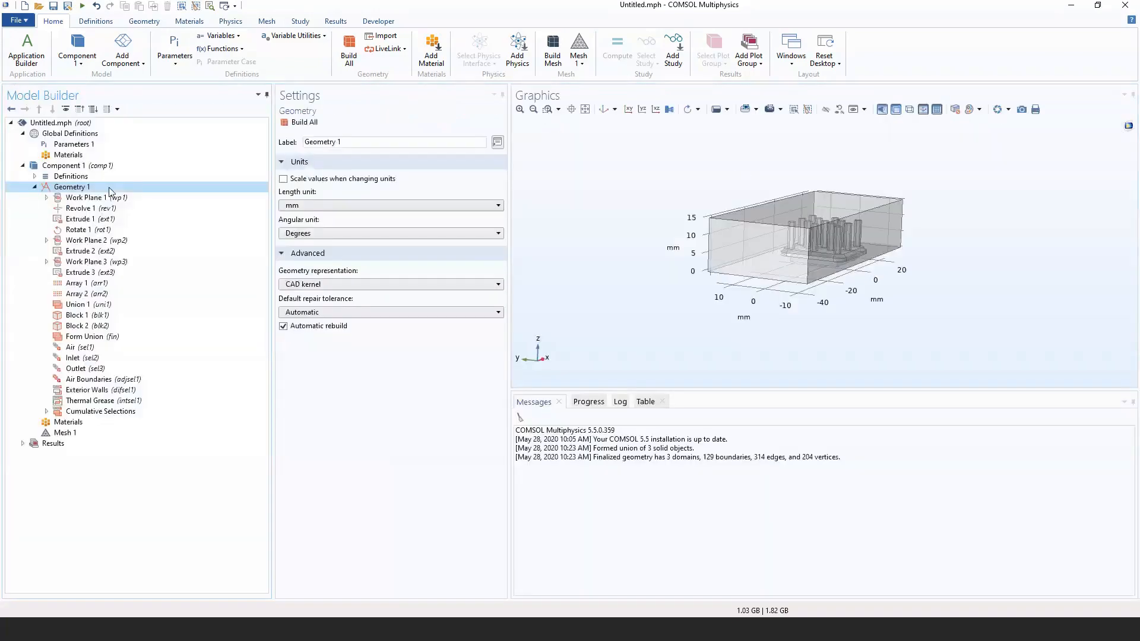
# Fit the whole geometry in the graphics view, orient it along the channel and collapse the Geometry 1 feature list.
pyautogui.click(584, 110)
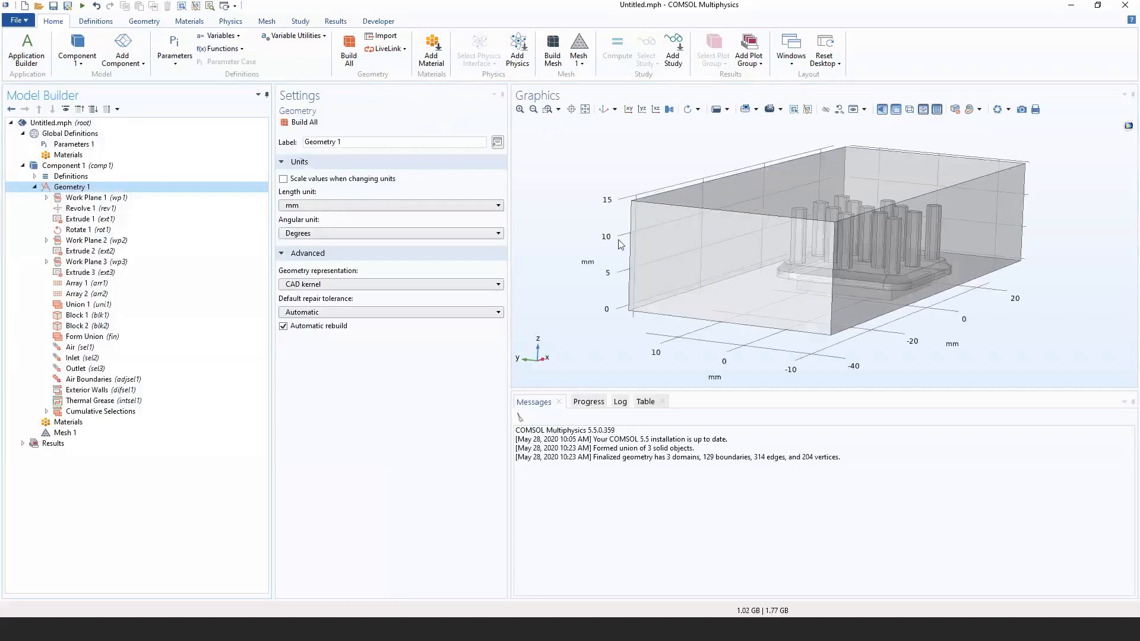
pyautogui.moveTo(618, 244); pyautogui.dragTo(571, 279)
pyautogui.click(65, 187)
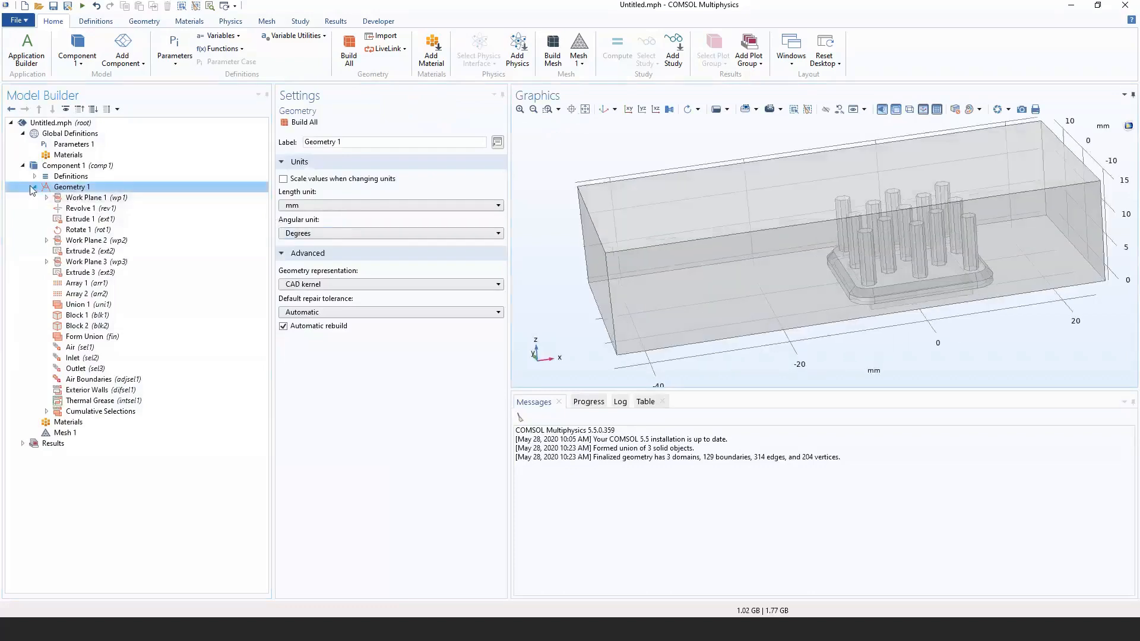
pyautogui.doubleClick(75, 189)
# Load the parameters from parametros_transferencia_calor.txt into Parameters 1.
pyautogui.click(72, 144)
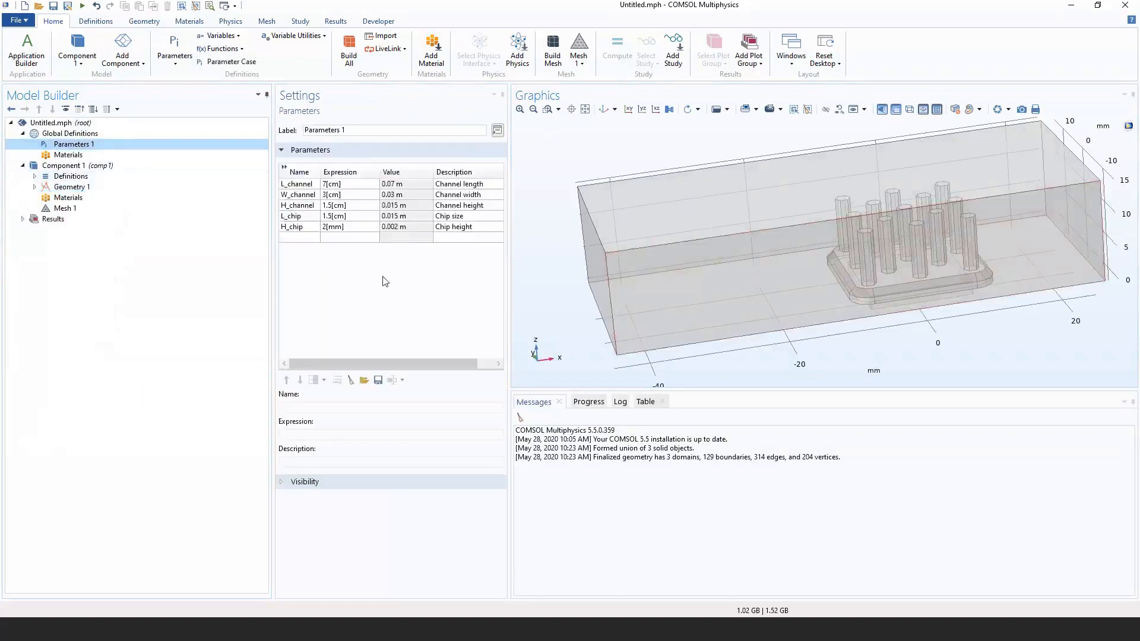
pyautogui.click(364, 381)
pyautogui.click(138, 88)
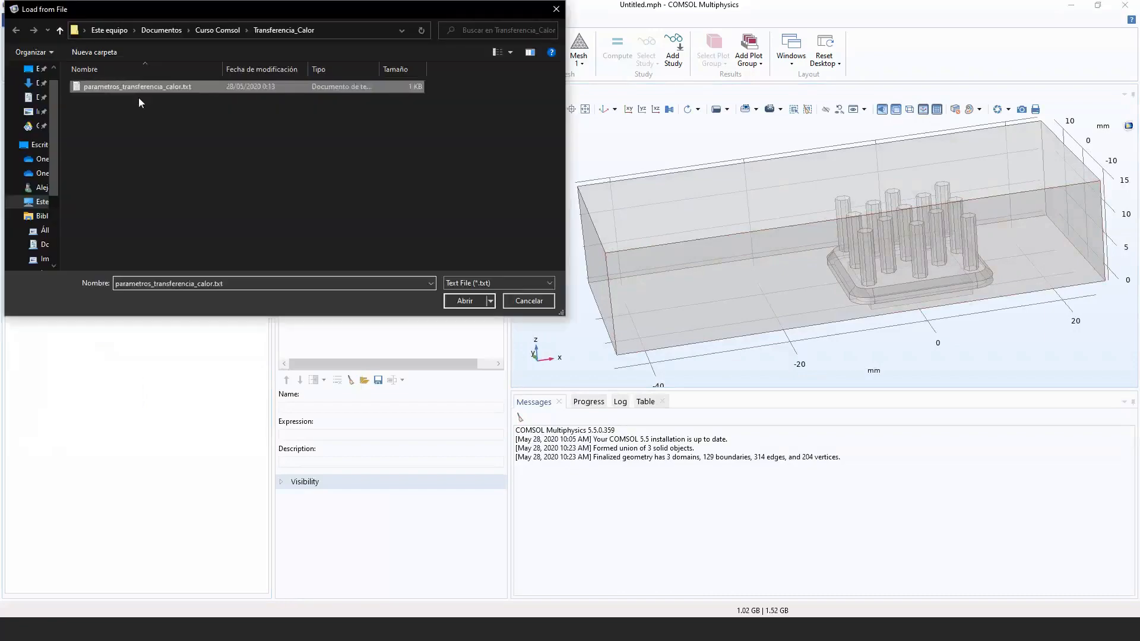
pyautogui.click(465, 301)
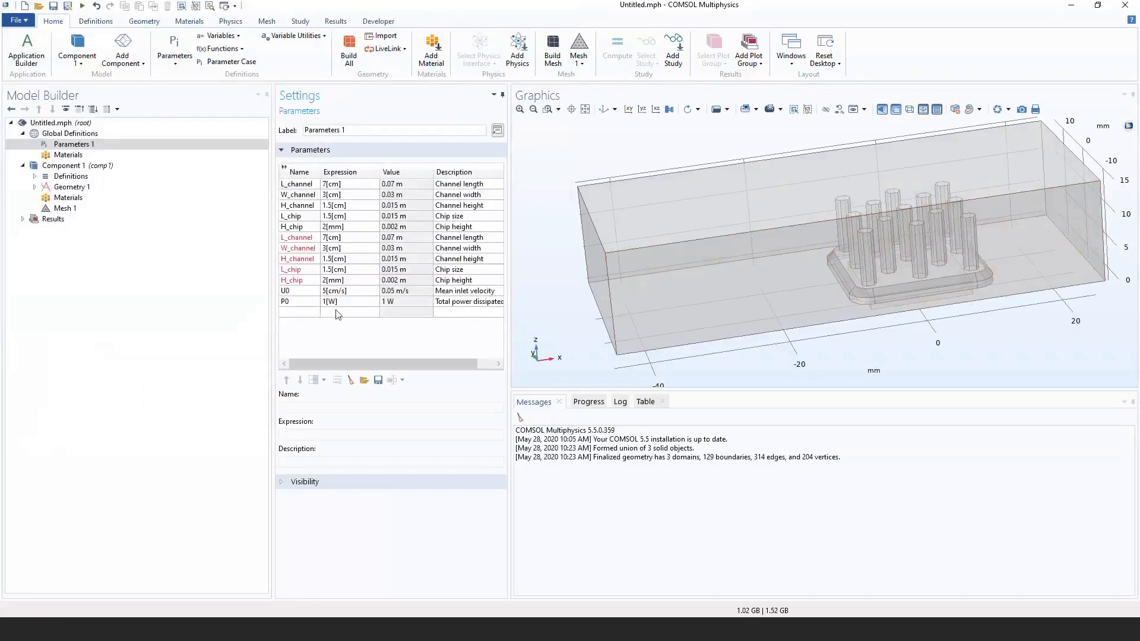
# Delete the duplicate L_channel, W_channel, H_channel, L_chip and H_chip rows from the parameter table.
pyautogui.click(305, 239)
pyautogui.click(338, 380)
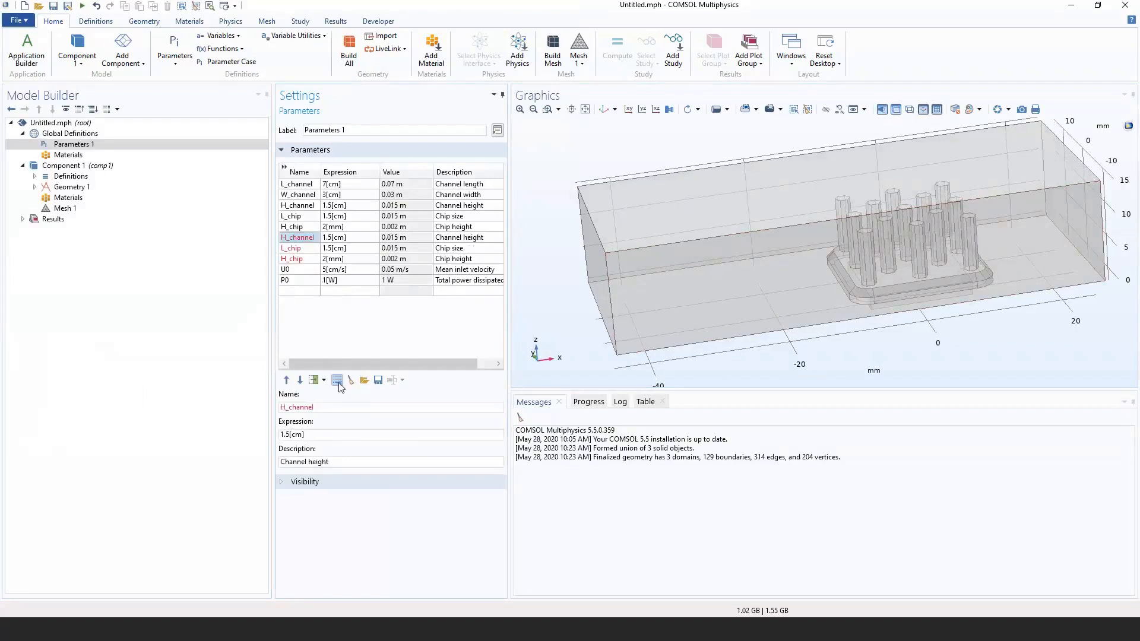
pyautogui.click(338, 380)
pyautogui.click(337, 380)
pyautogui.click(337, 380)
pyautogui.click(337, 380)
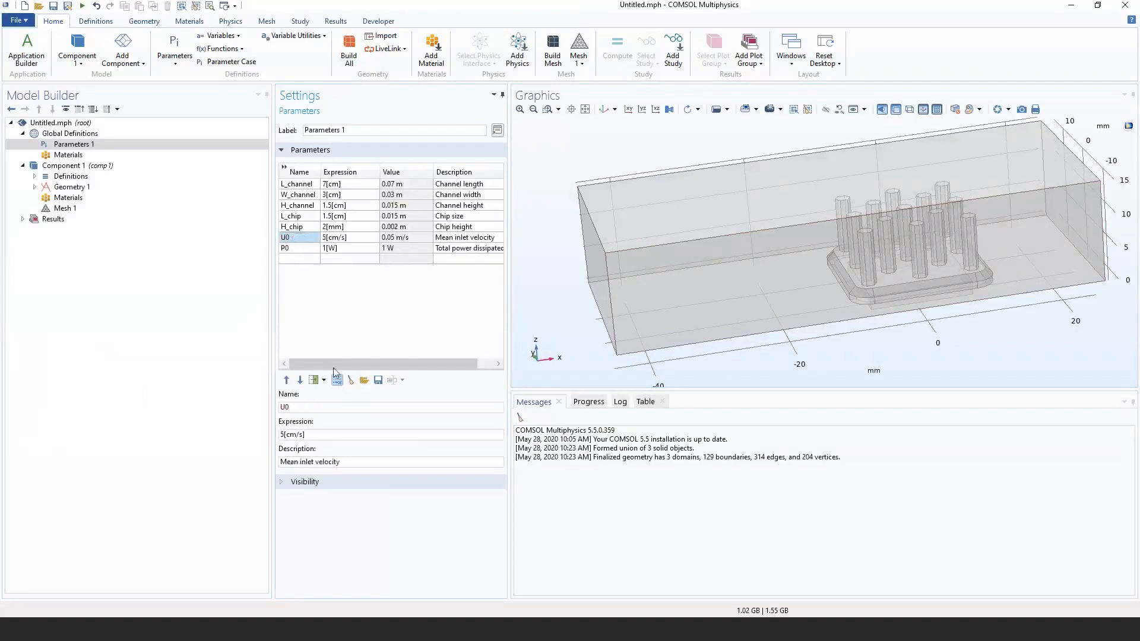
# Widen the settings area and review the expressions and descriptions of parameters U0 and P0.
pyautogui.click(451, 238)
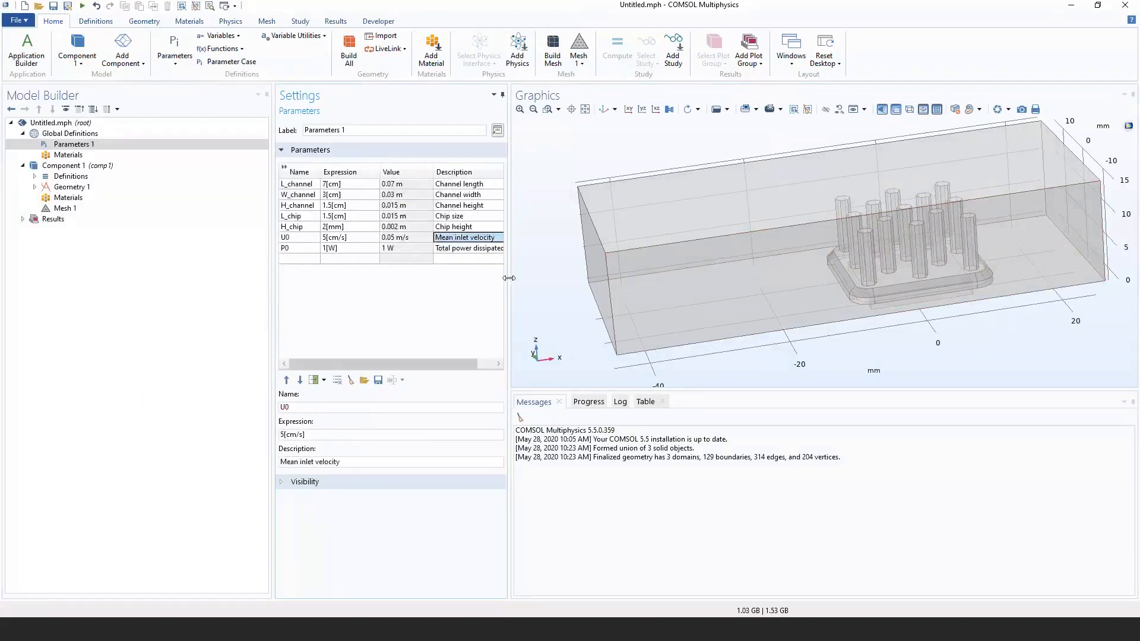
pyautogui.moveTo(510, 278); pyautogui.dragTo(534, 287)
pyautogui.click(291, 237)
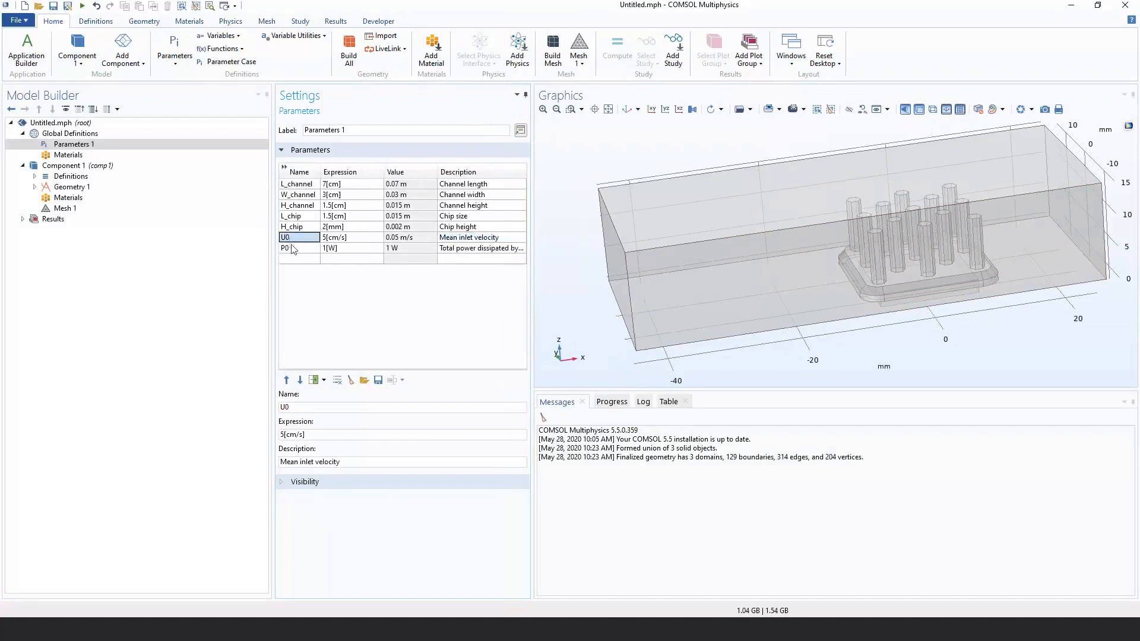
pyautogui.click(287, 250)
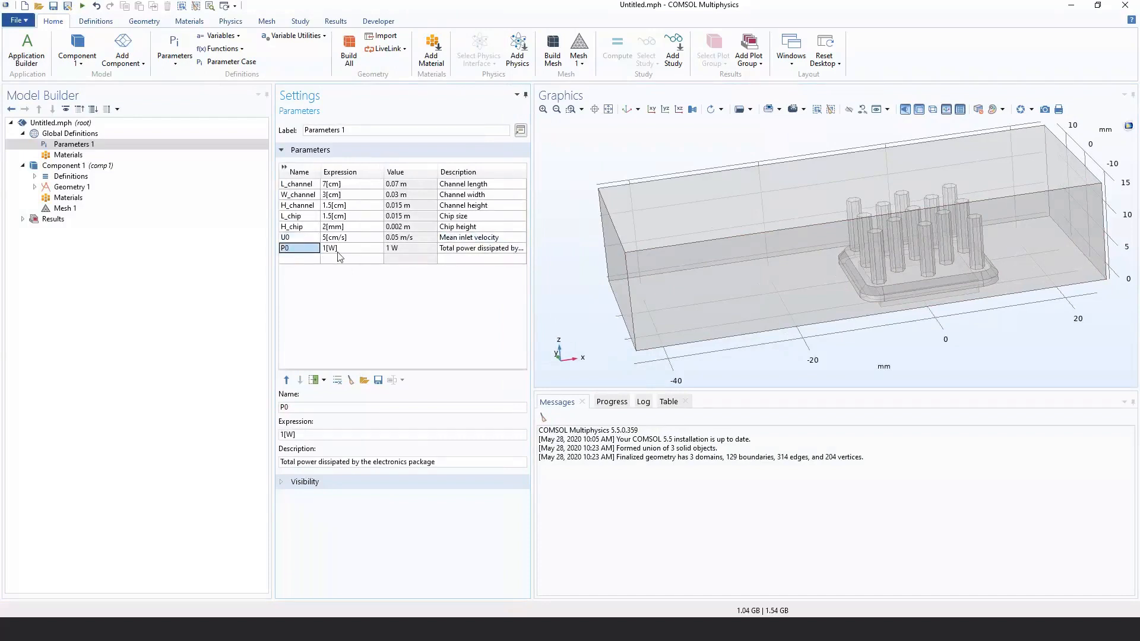
pyautogui.press('Tab')
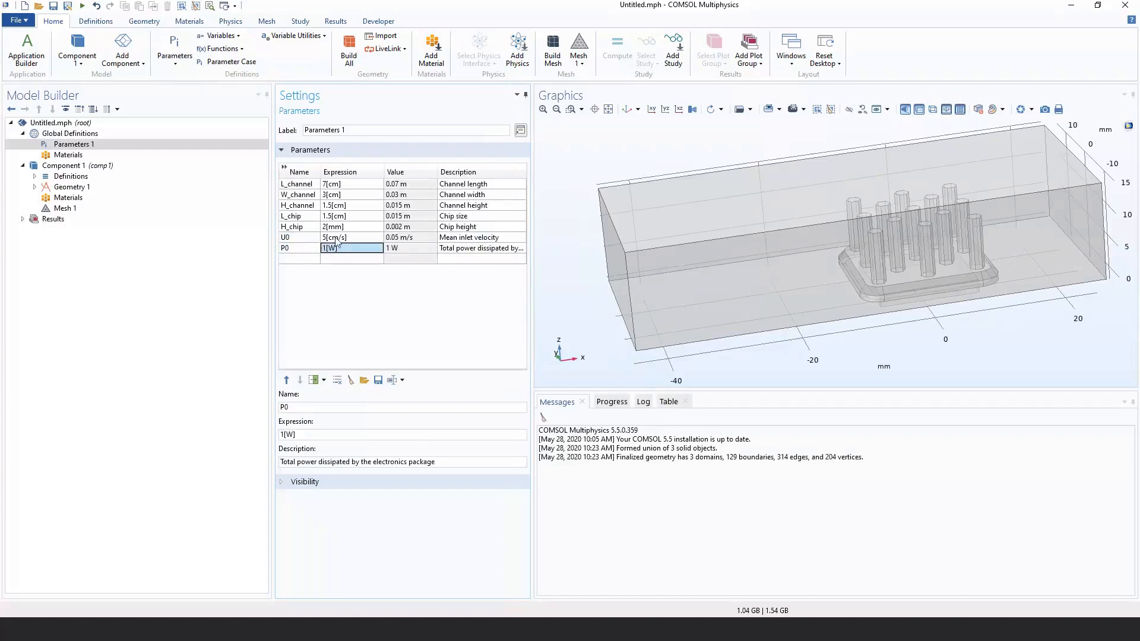
pyautogui.click(335, 238)
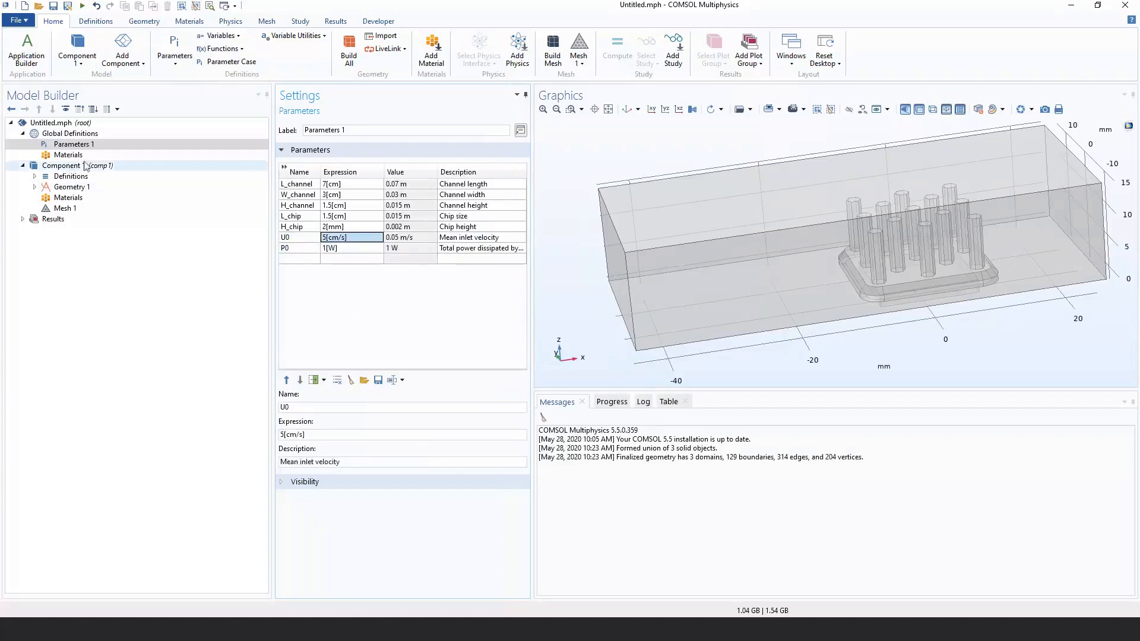
# Browse the Heat Transfer physics interfaces and add Heat Transfer in Solids (ht) to Component 1.
pyautogui.click(518, 60)
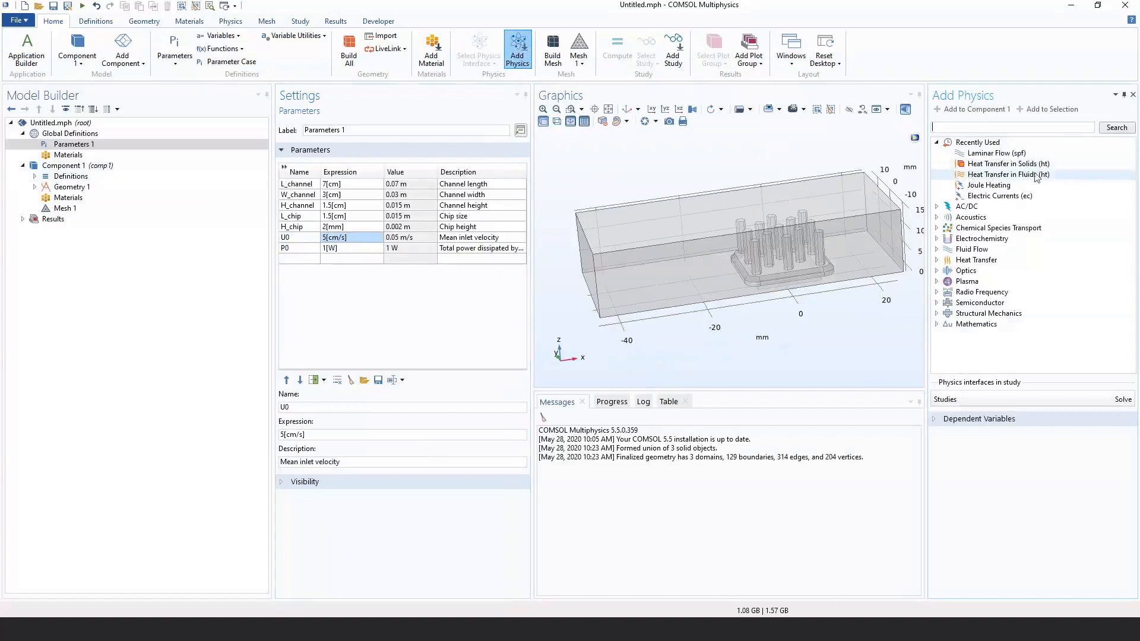
pyautogui.doubleClick(962, 260)
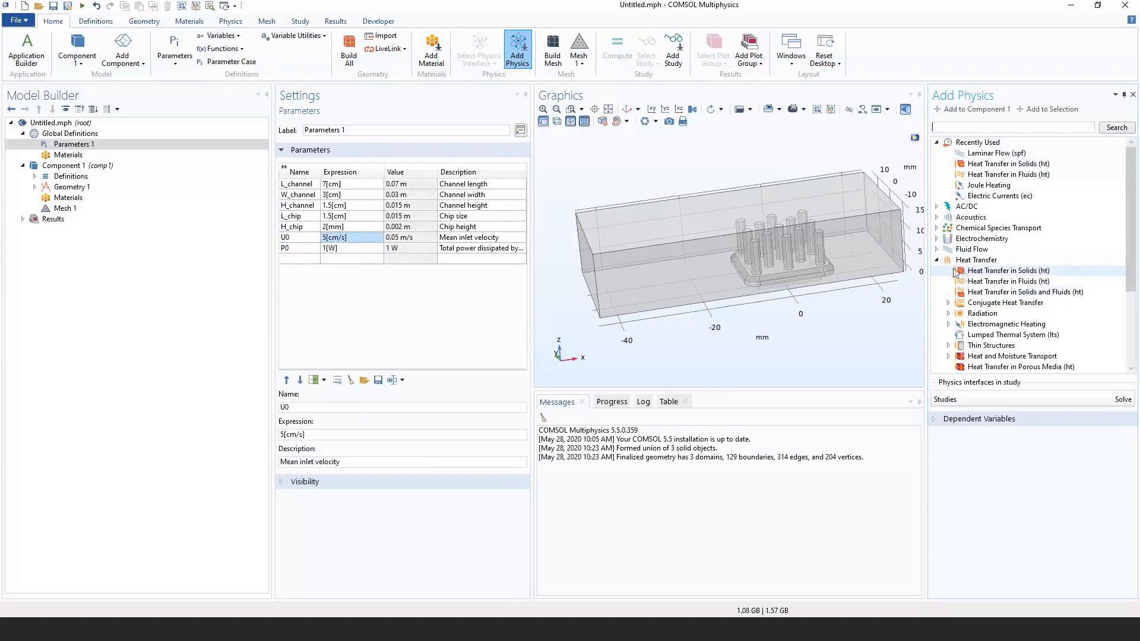
pyautogui.click(969, 261)
pyautogui.scroll(-1, 1010, 253)
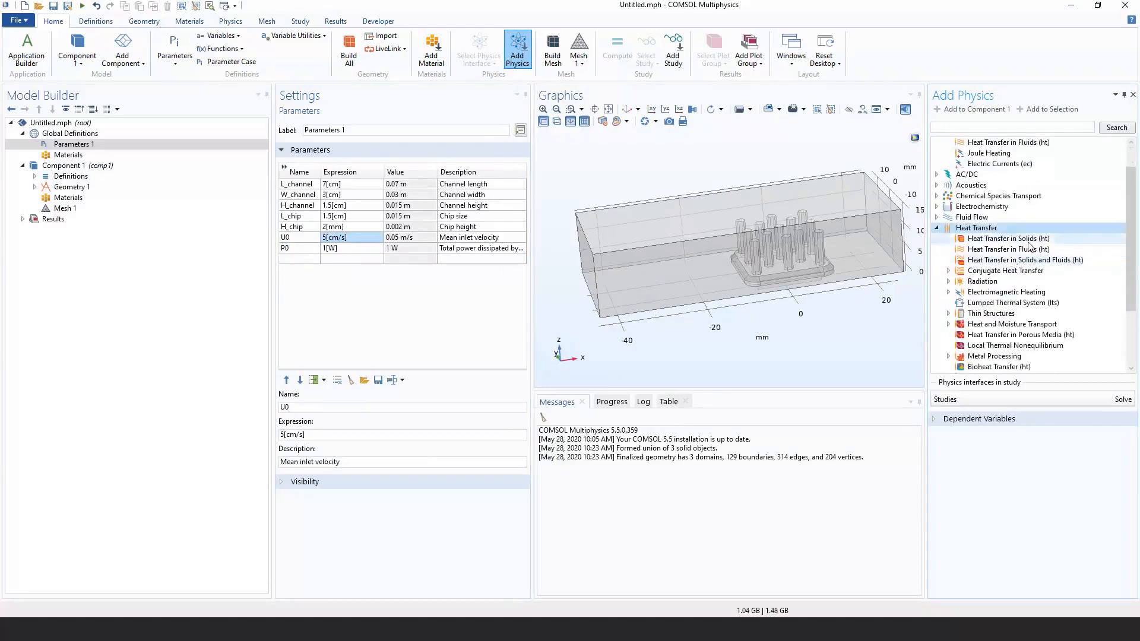
pyautogui.click(1063, 260)
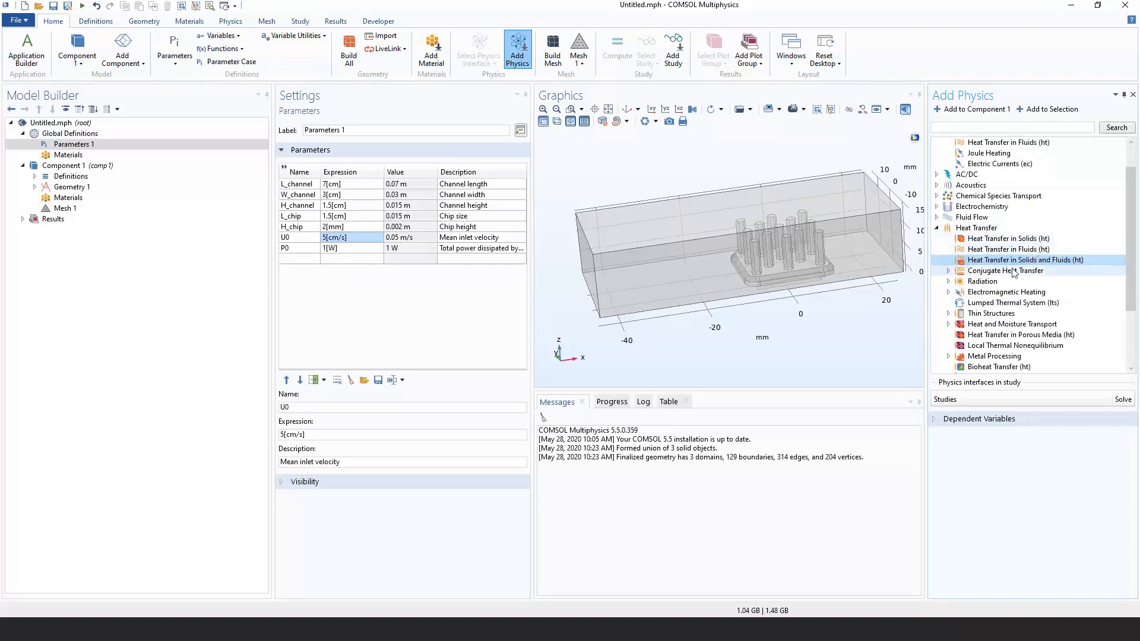
pyautogui.click(1022, 239)
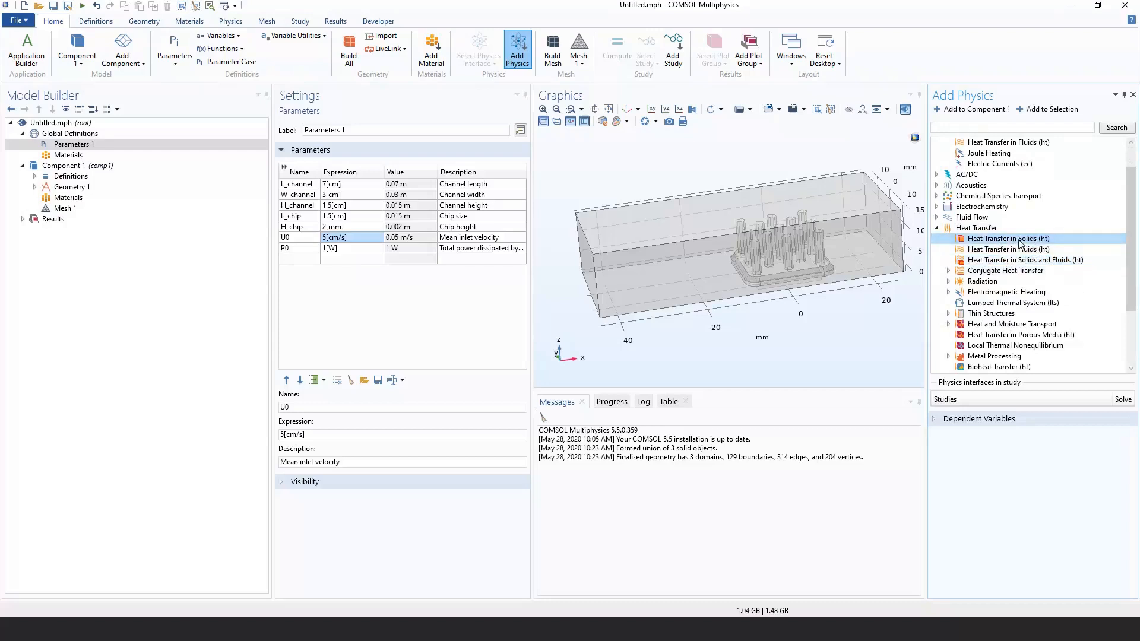
pyautogui.doubleClick(1022, 240)
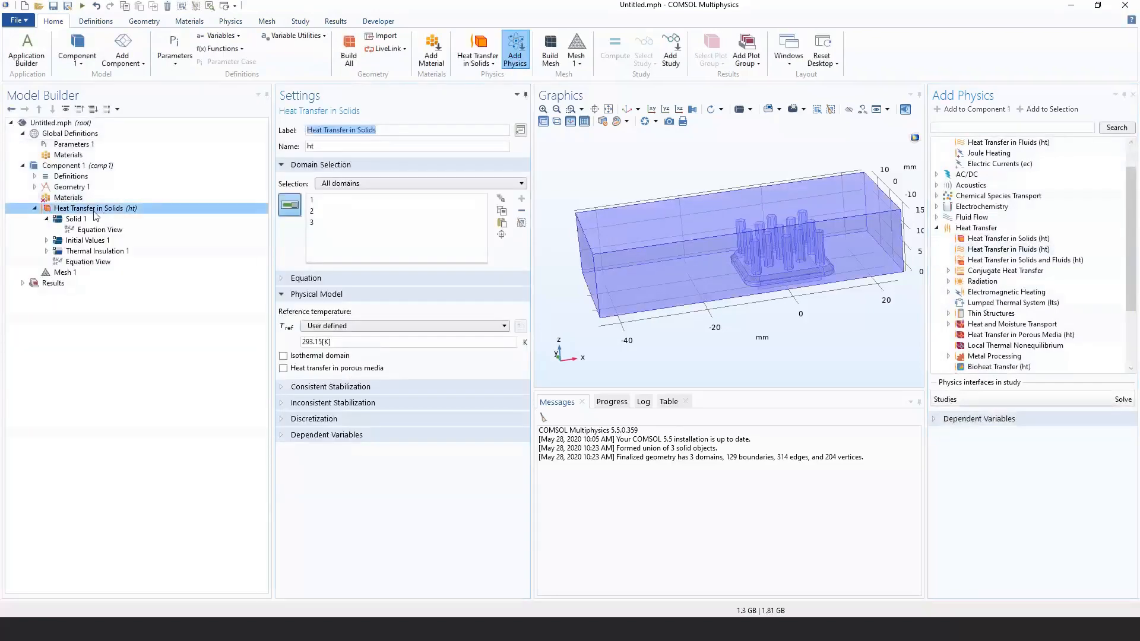
# Add a Fluid domain feature to the Heat Transfer in Solids interface.
pyautogui.rightClick(95, 209)
pyautogui.press('Escape')
pyautogui.doubleClick(82, 219)
pyautogui.rightClick(120, 210)
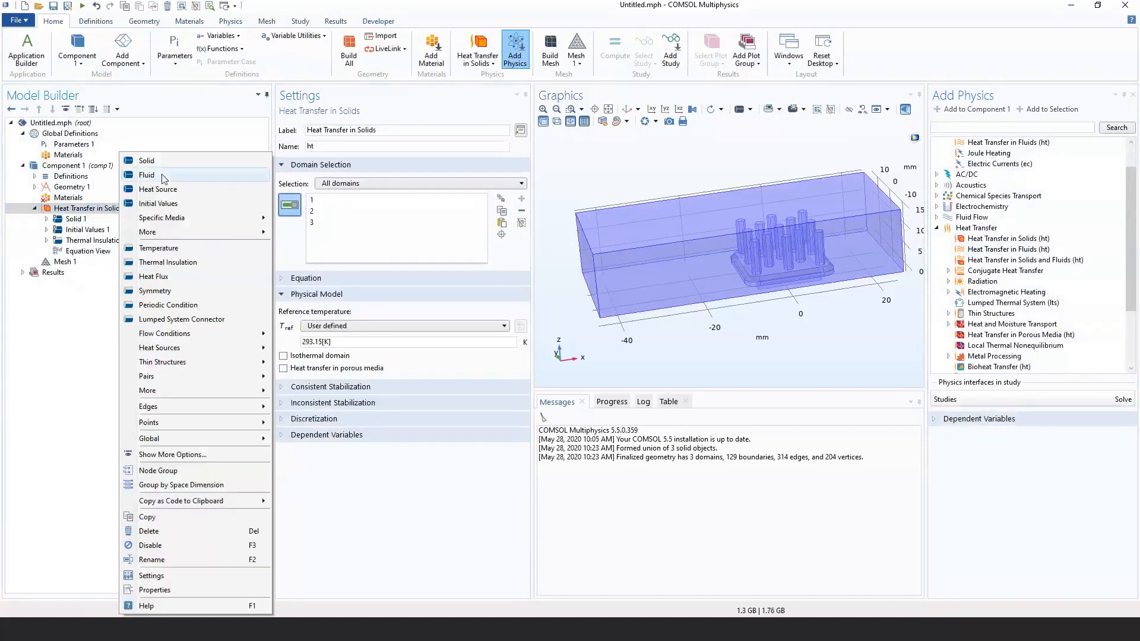
pyautogui.click(159, 176)
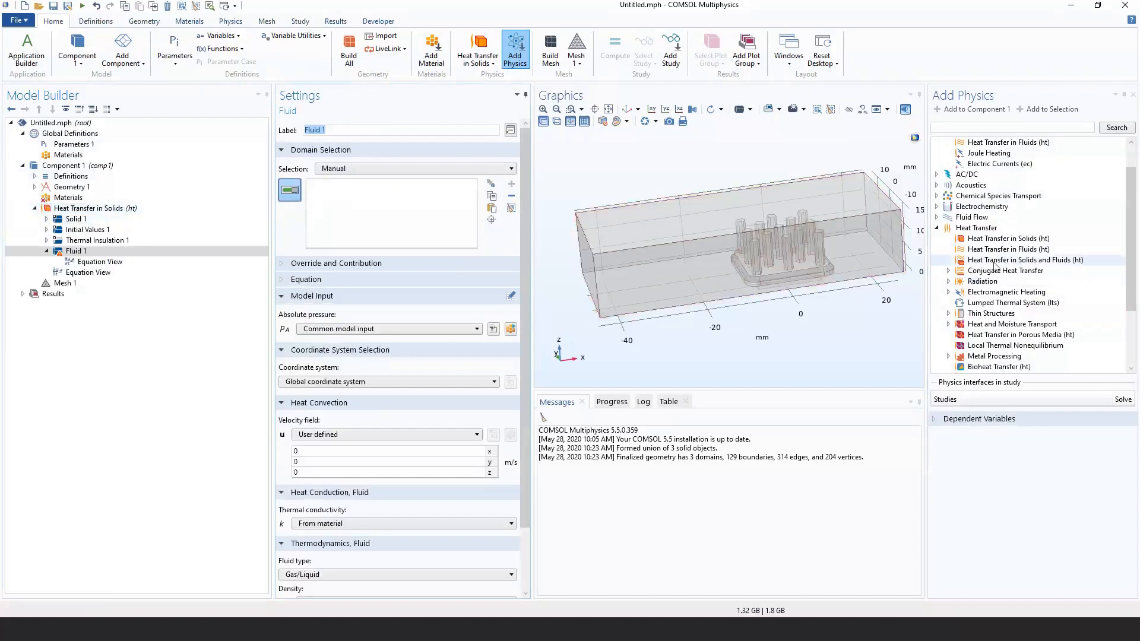
# Add a Heat Transfer in Solids and Fluids interface to Component 1 and examine its Solid 1 and Fluid 1 nodes.
pyautogui.click(976, 261)
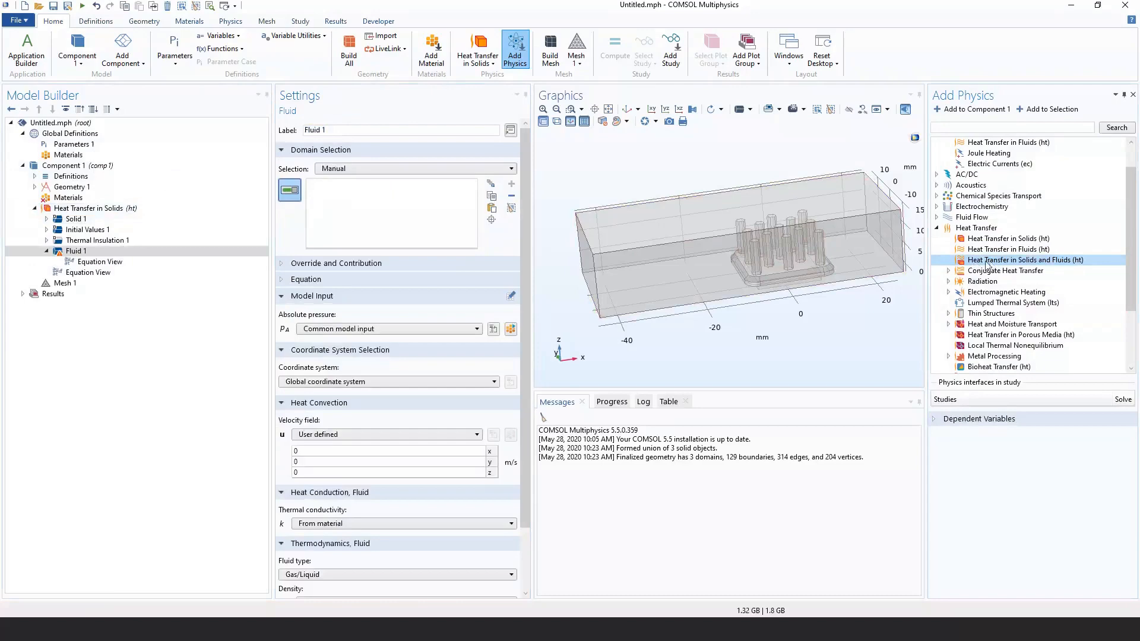
pyautogui.doubleClick(981, 260)
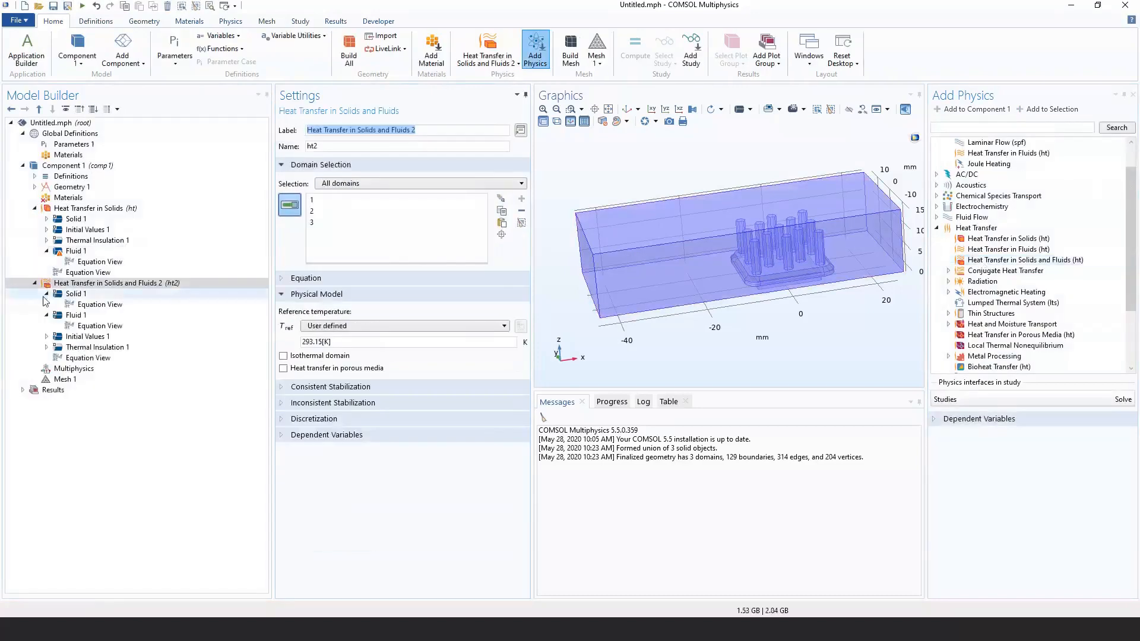
pyautogui.click(75, 295)
pyautogui.click(75, 315)
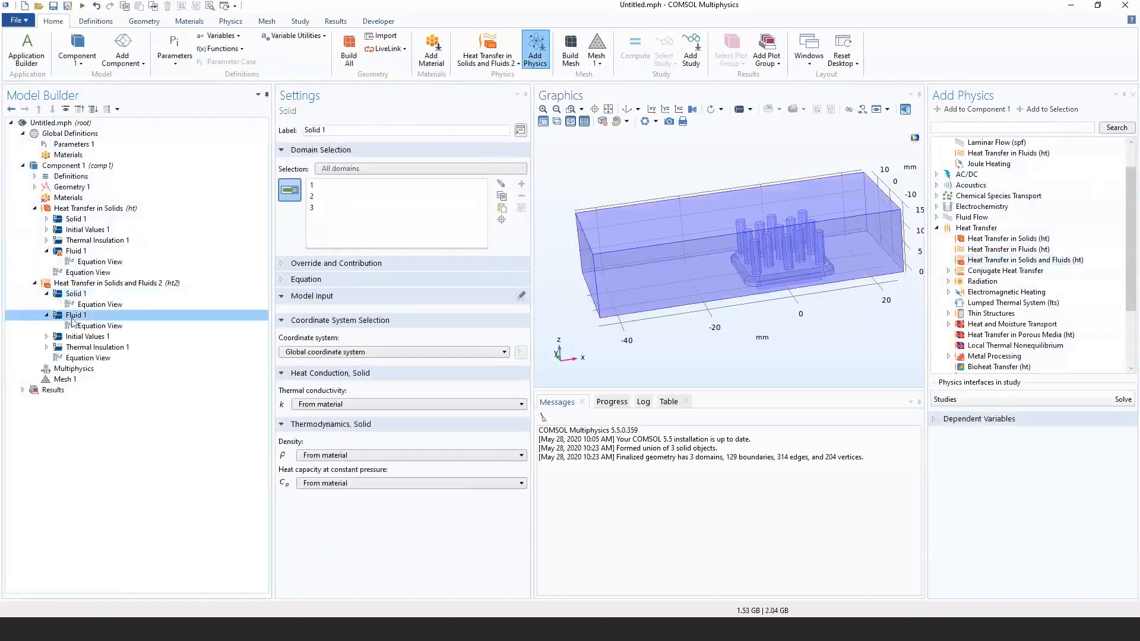
# Delete the Heat Transfer in Solids and Fluids 2 interface and return to the Heat Transfer in Solids settings.
pyautogui.click(96, 285)
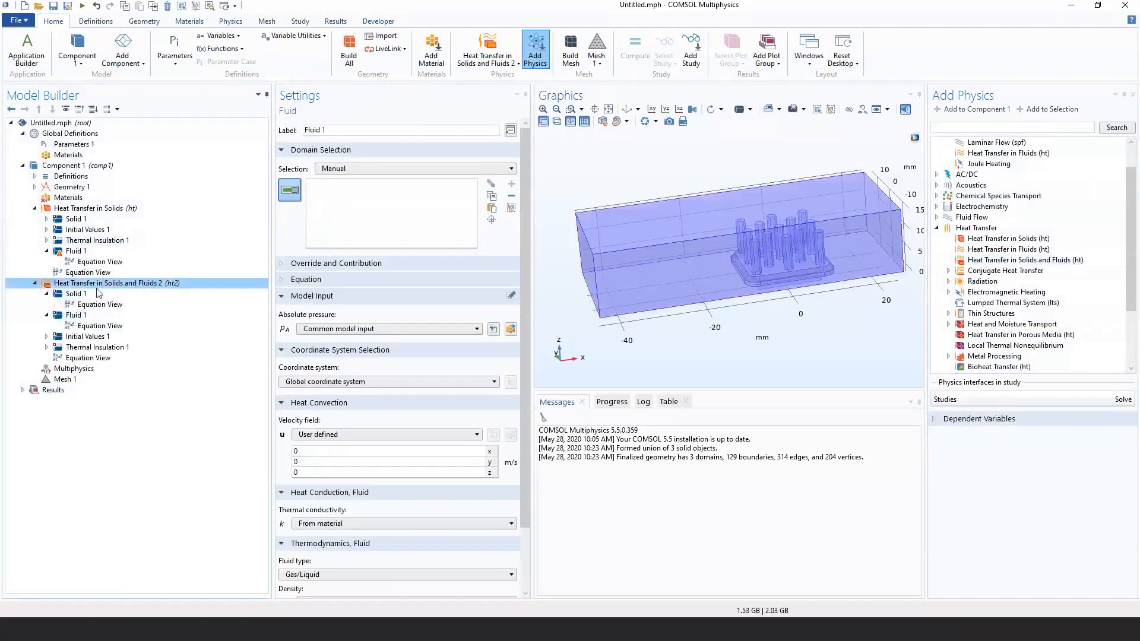
pyautogui.rightClick(96, 285)
pyautogui.click(165, 532)
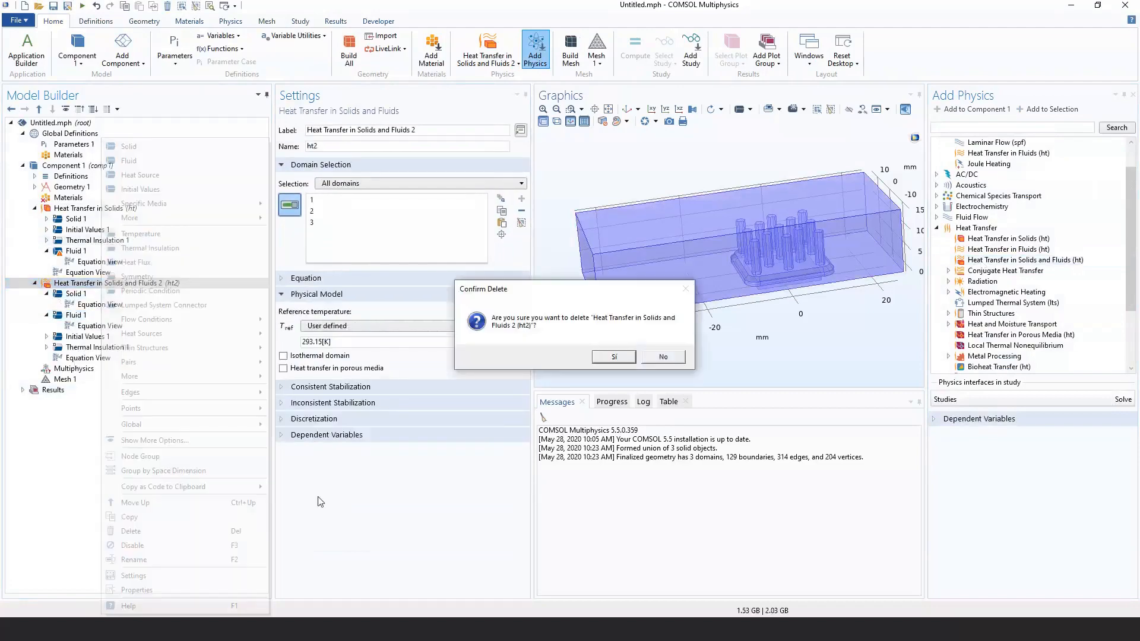
pyautogui.click(610, 356)
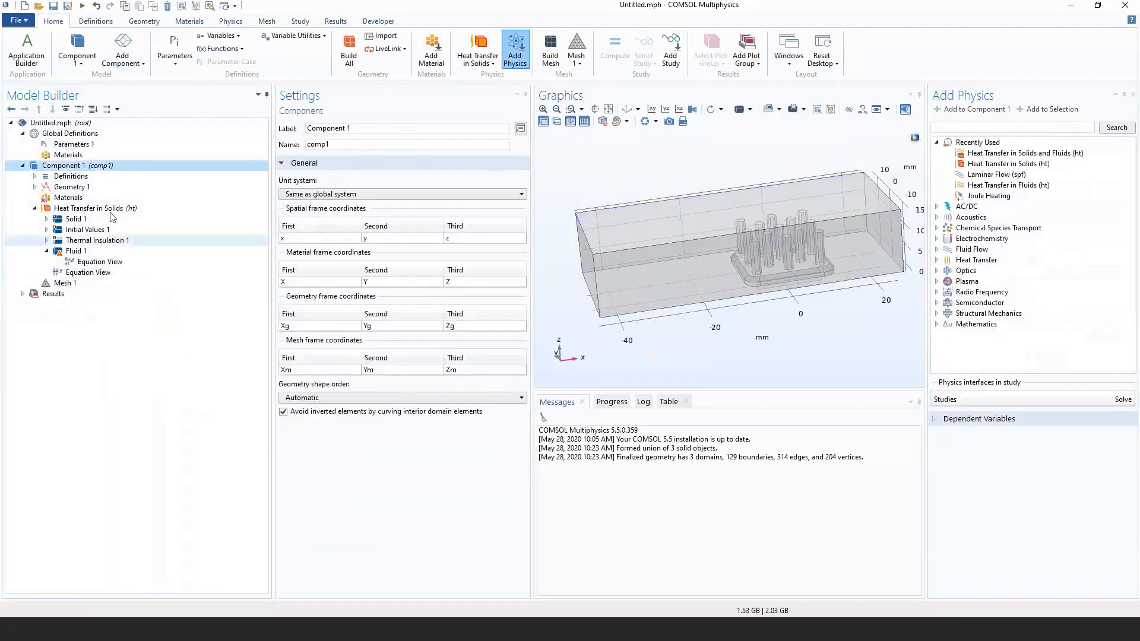
pyautogui.click(89, 209)
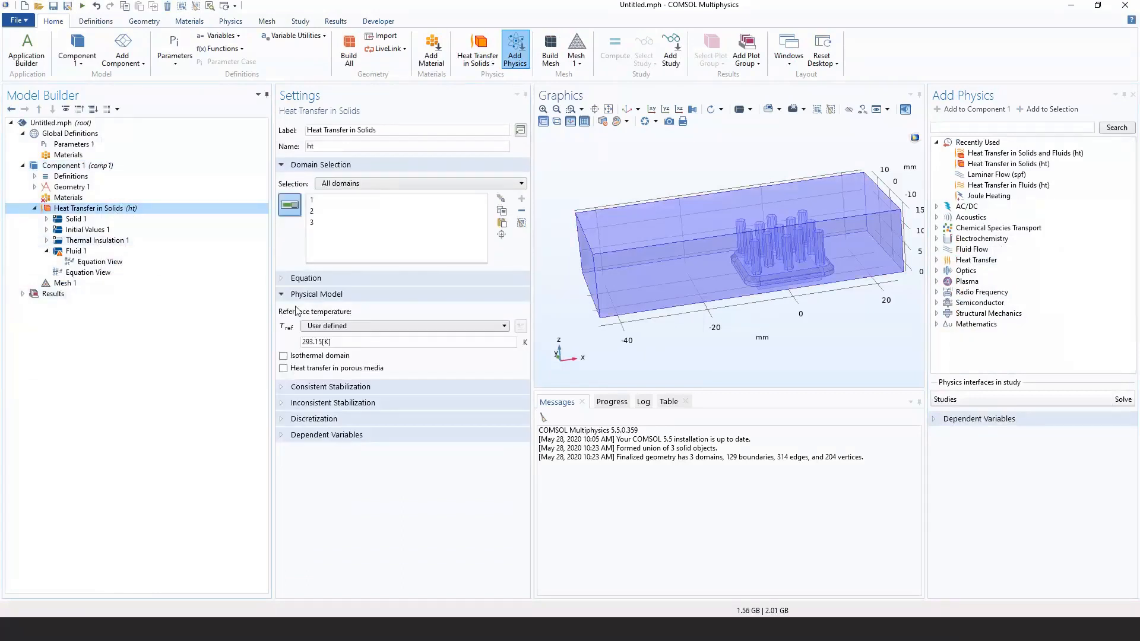
# Examine the governing equation of the Heat Transfer in Solids interface and the Solid 1 node's settings.
pyautogui.click(291, 278)
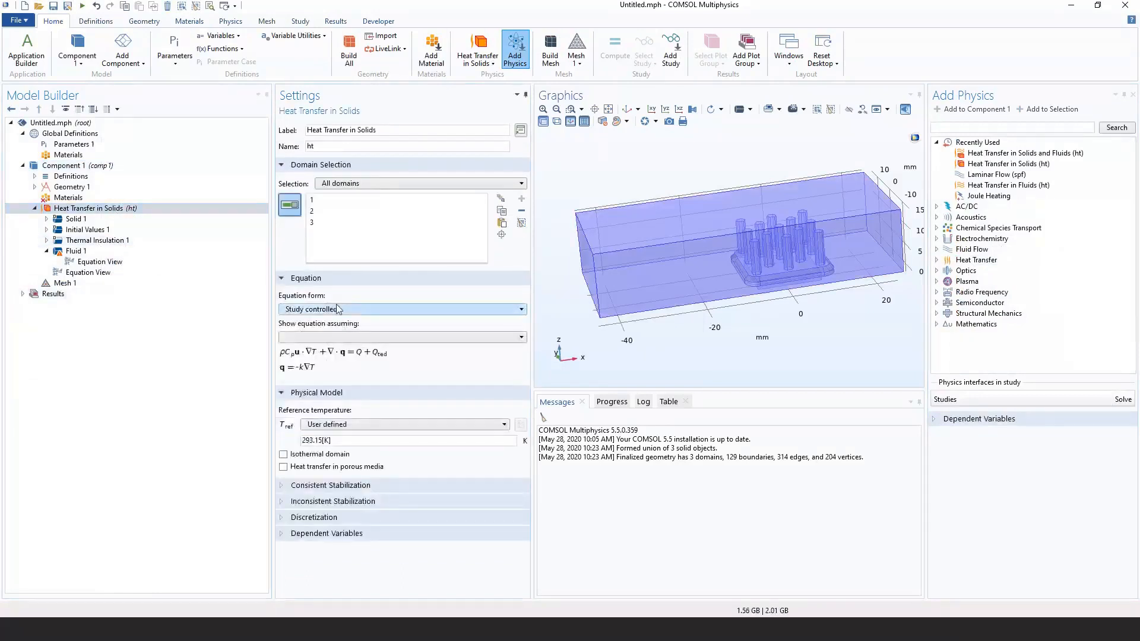
pyautogui.click(1133, 94)
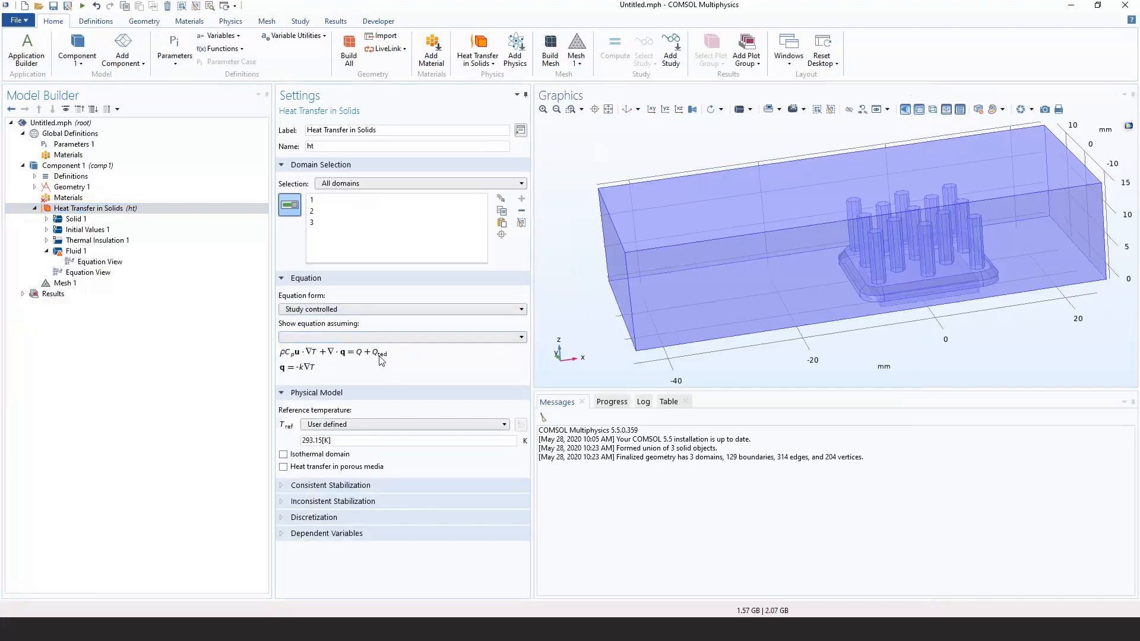
pyautogui.click(98, 211)
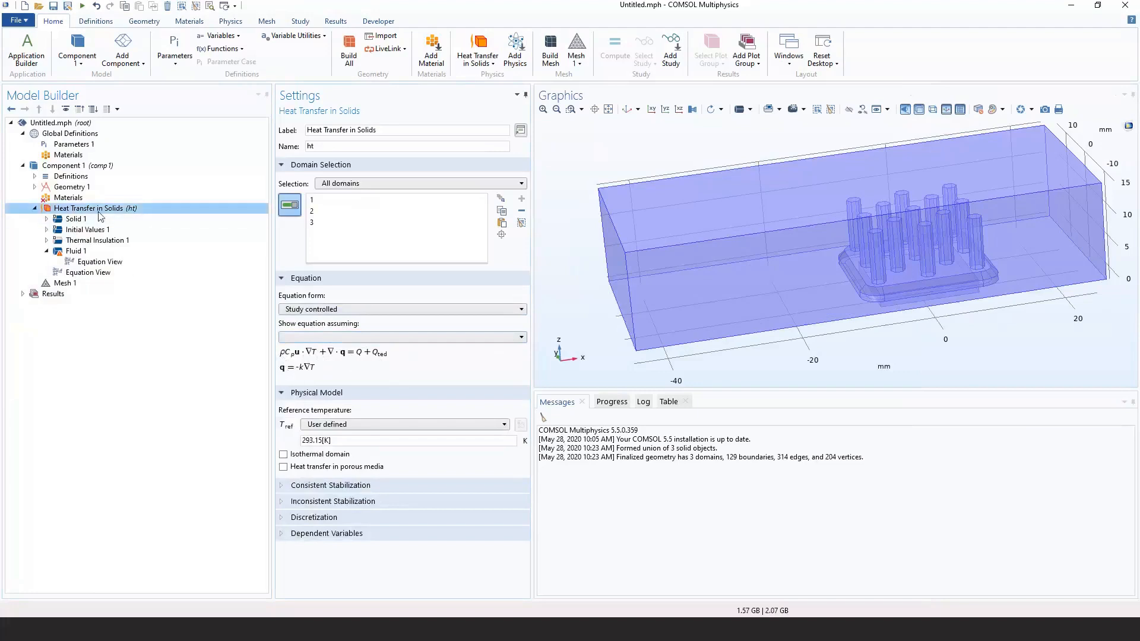
pyautogui.rightClick(97, 212)
pyautogui.click(77, 219)
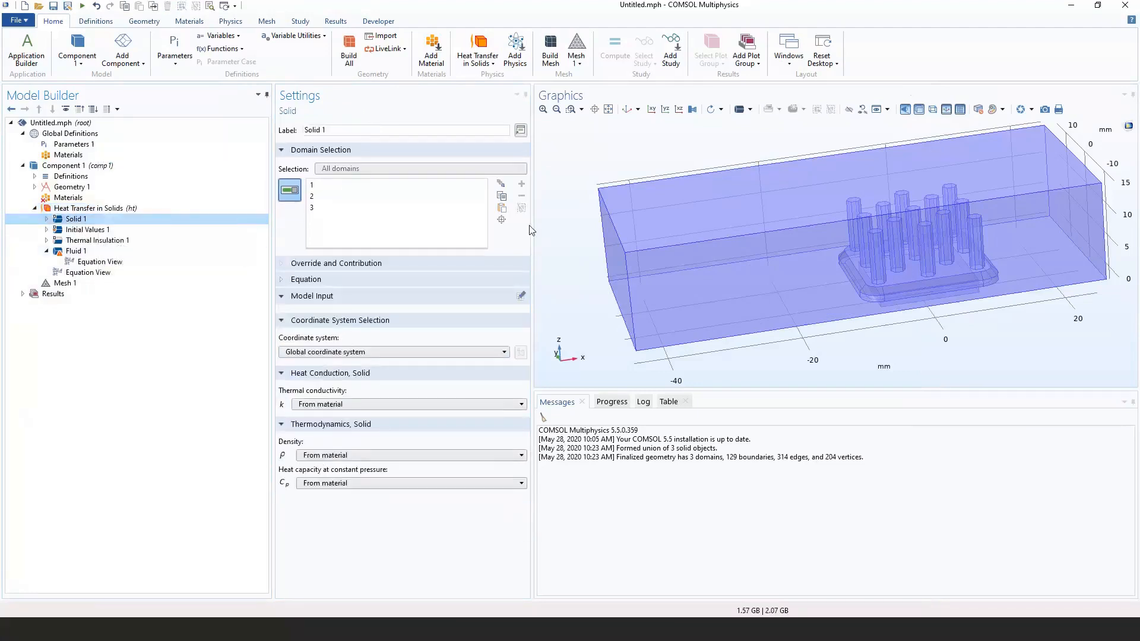
# Assign the outer channel block, domain 1, to the Fluid 1 node.
pyautogui.click(77, 257)
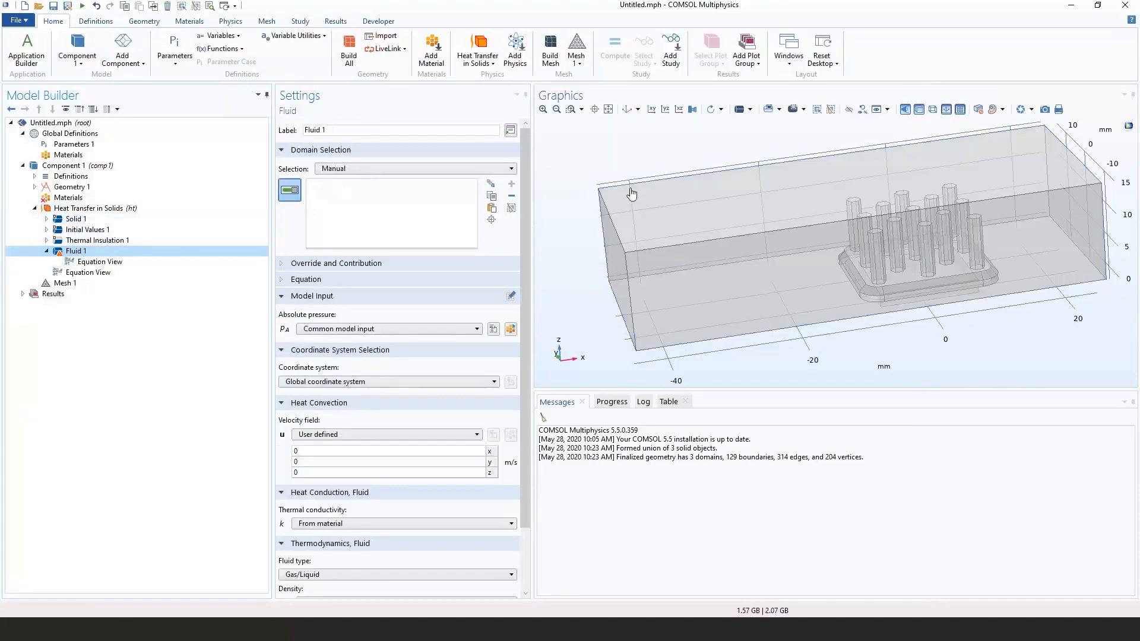
pyautogui.click(643, 230)
pyautogui.moveTo(583, 337); pyautogui.dragTo(572, 299)
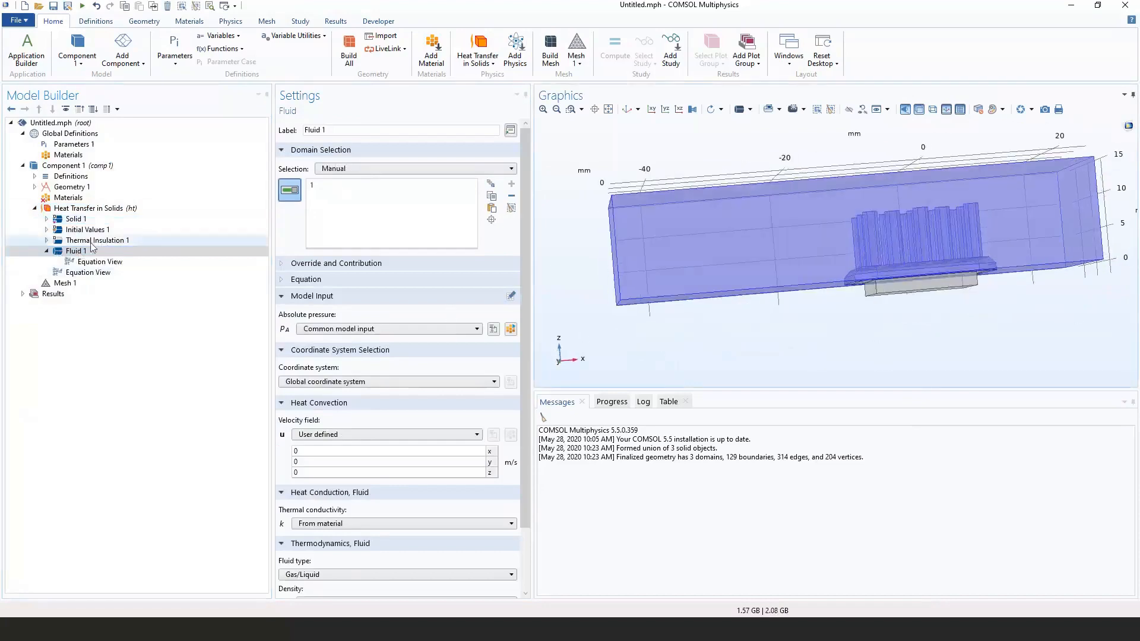
# Add a Heat Source to Heat Transfer in Solids and assign it to the chip block under the heat sink, domain 3.
pyautogui.rightClick(89, 210)
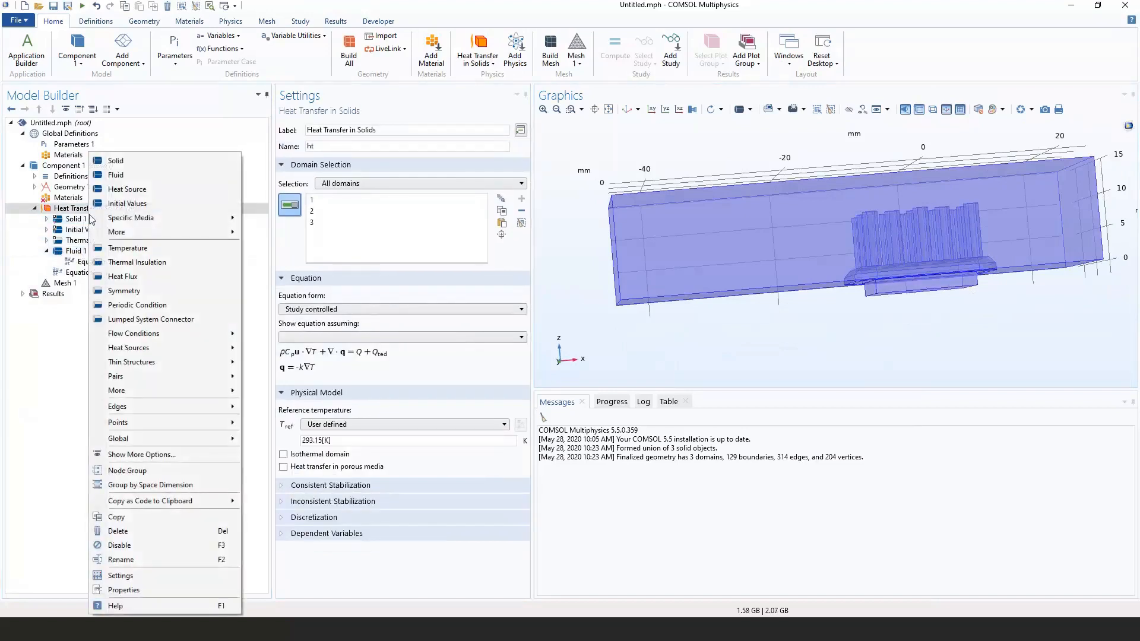
pyautogui.click(144, 193)
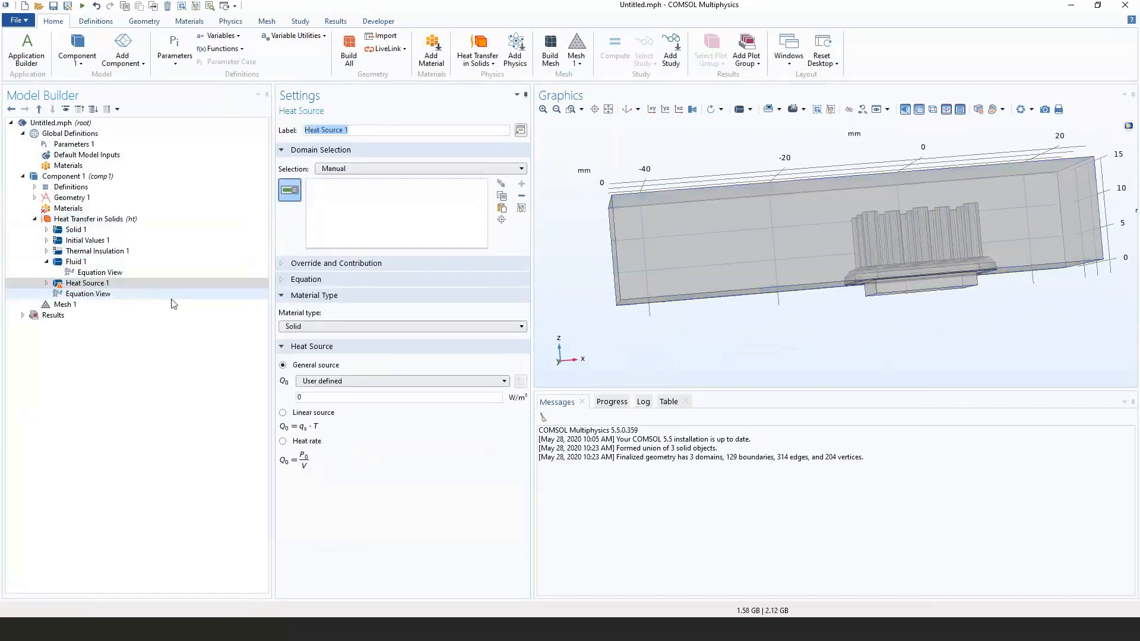
pyautogui.moveTo(795, 323); pyautogui.dragTo(647, 341, button='right')
pyautogui.moveTo(649, 347); pyautogui.dragTo(707, 329)
pyautogui.click(732, 322)
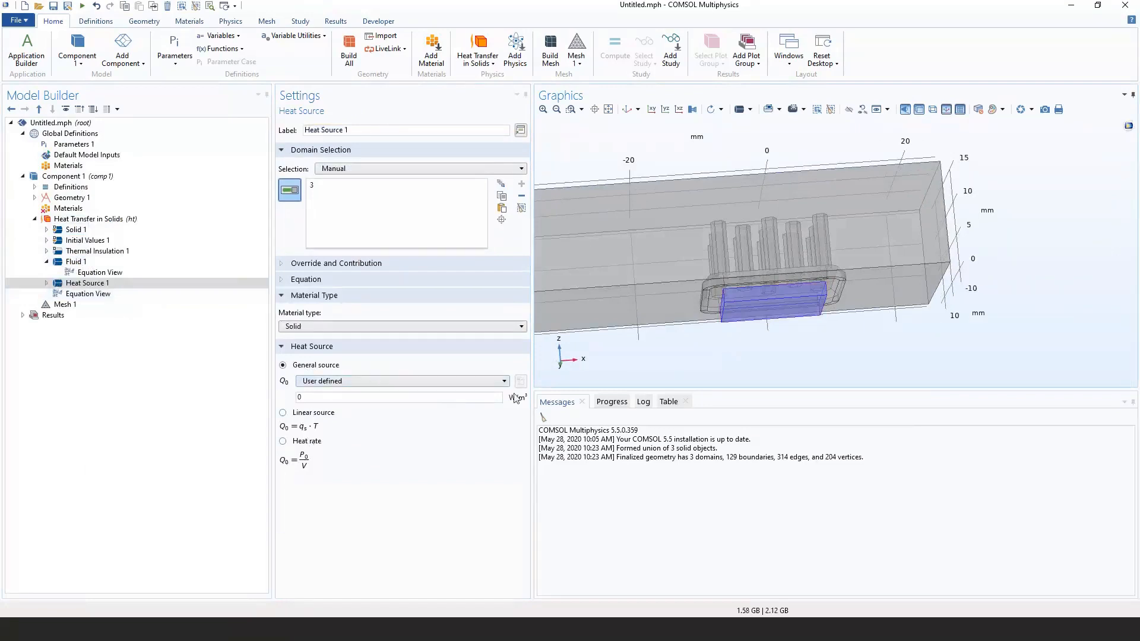
# Define Heat Source 1 as a heat rate with the power set to P0.
pyautogui.click(310, 414)
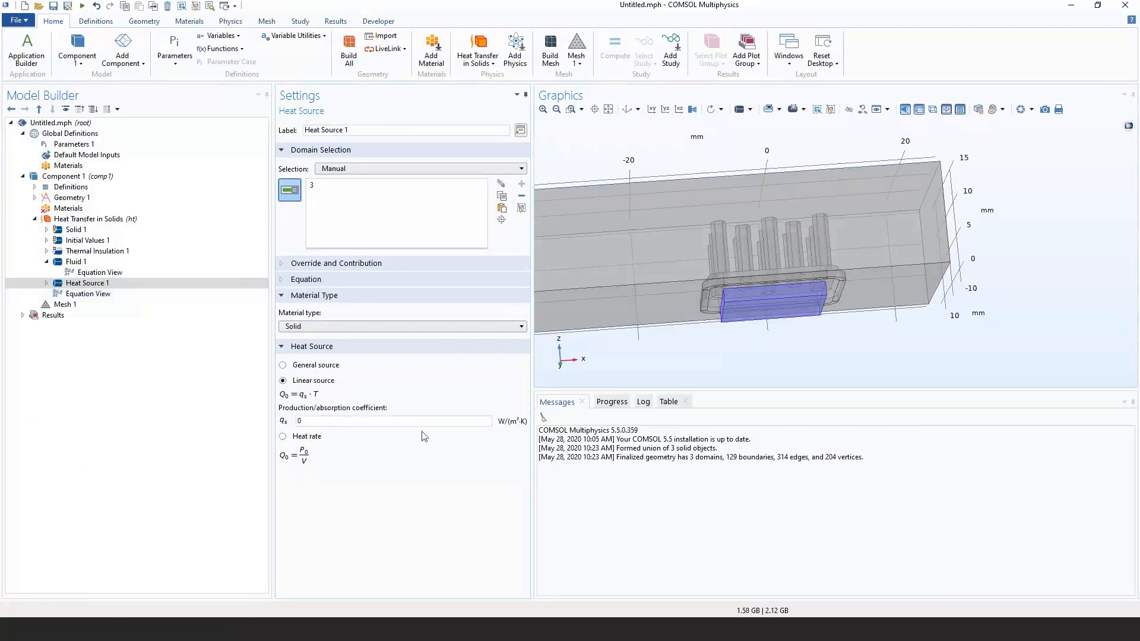
pyautogui.click(284, 437)
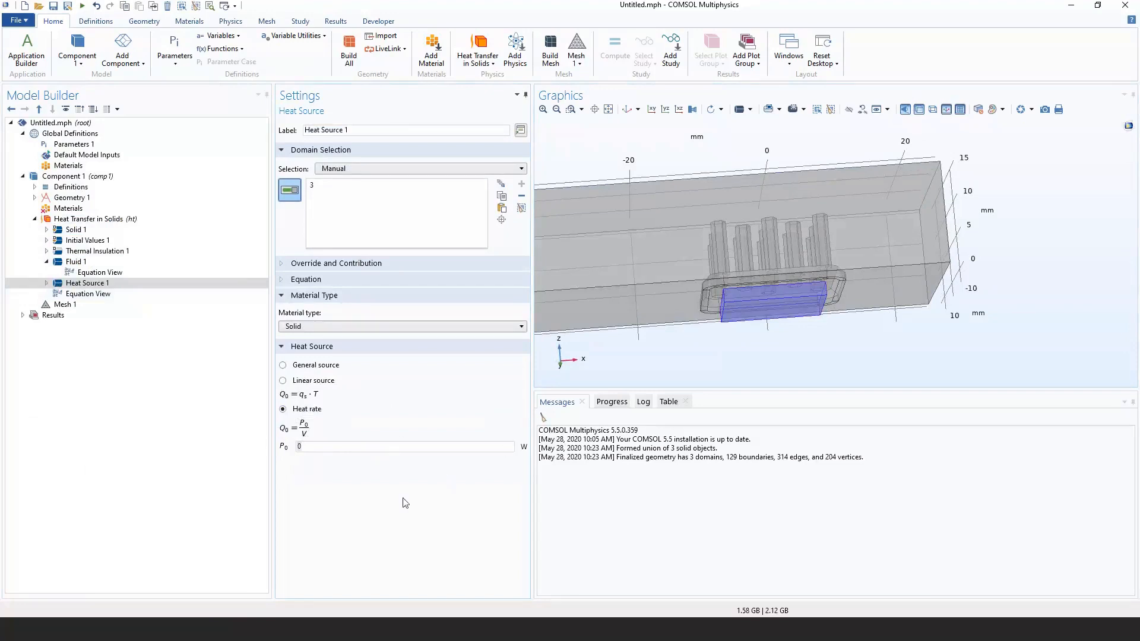
pyautogui.write('P0')
pyautogui.write('1')
pyautogui.click(287, 449)
pyautogui.write('P0')
# Add an Inflow flow condition to the Heat Transfer in Solids interface.
pyautogui.click(105, 220)
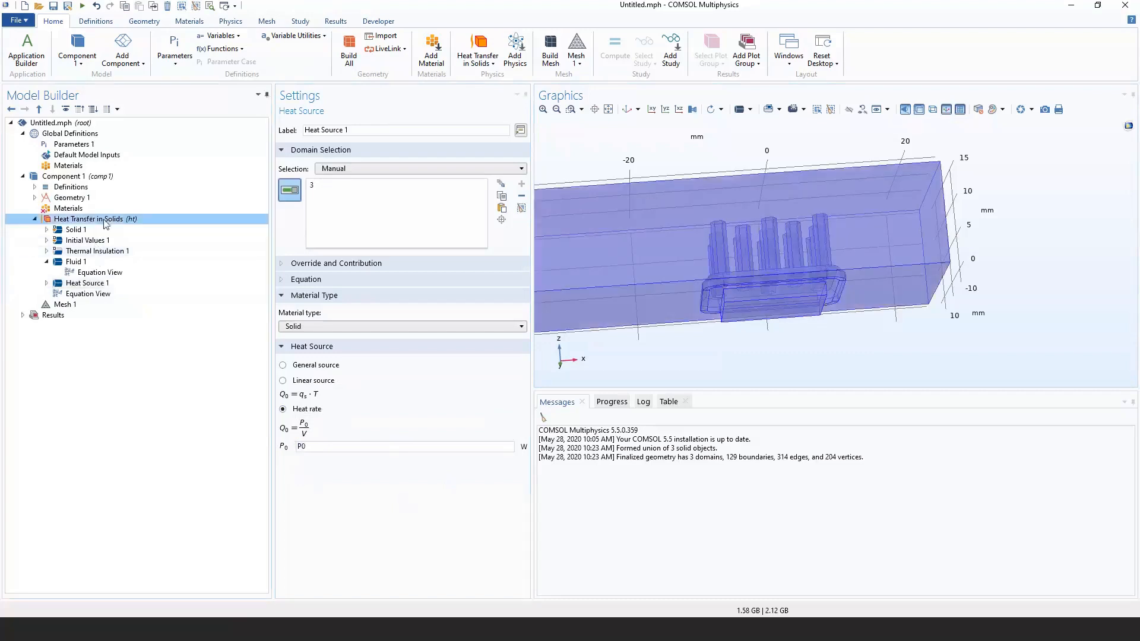
pyautogui.rightClick(105, 222)
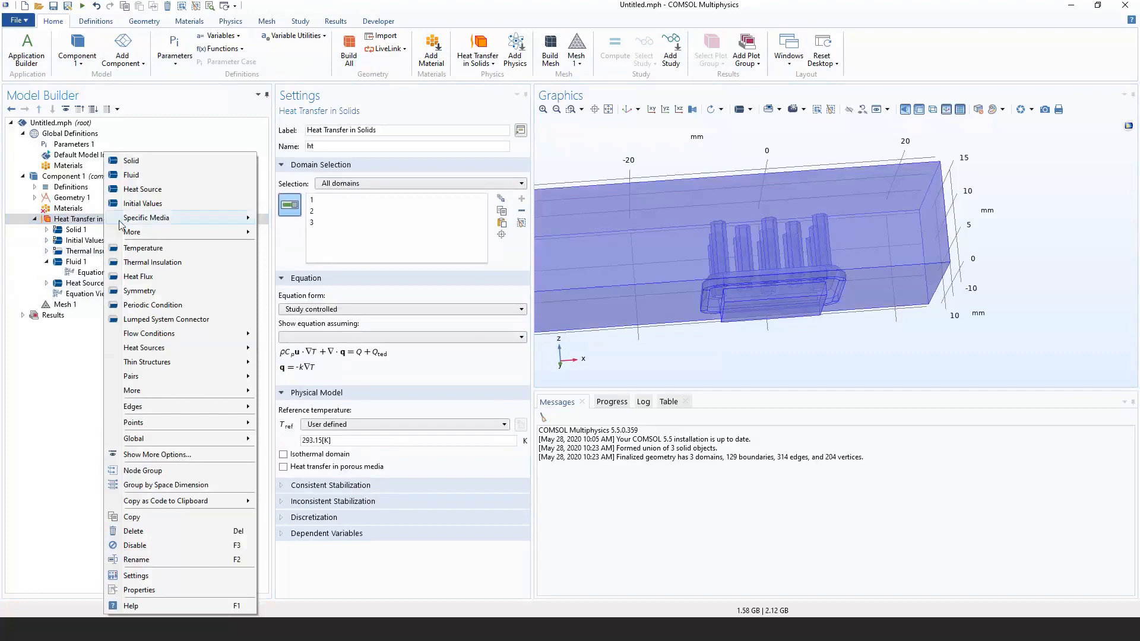
pyautogui.moveTo(209, 237)
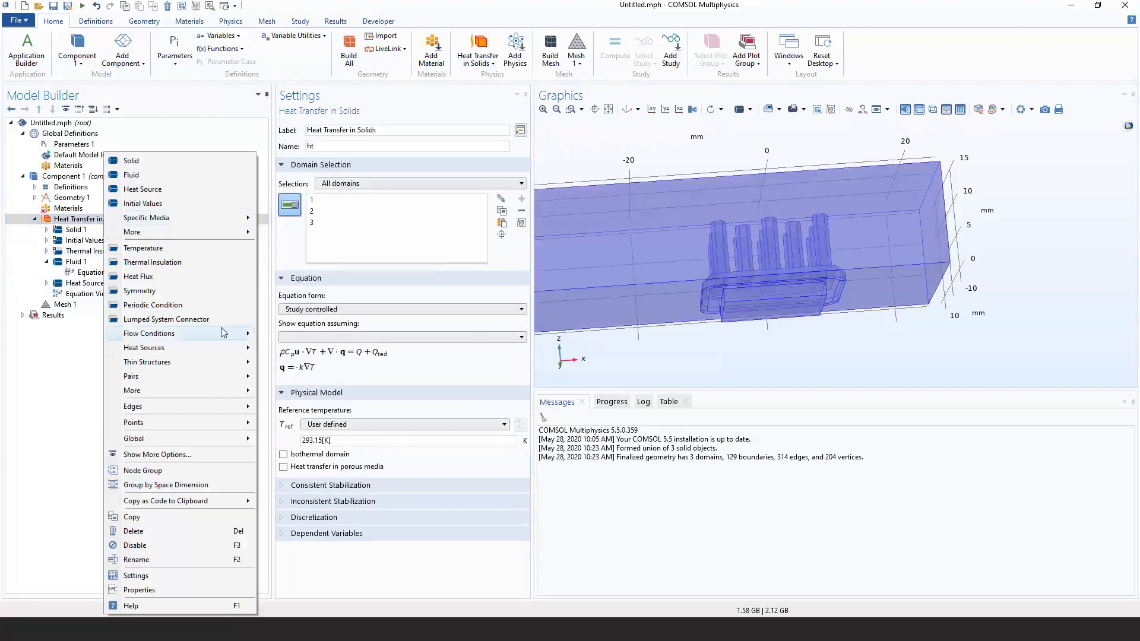
pyautogui.moveTo(221, 334)
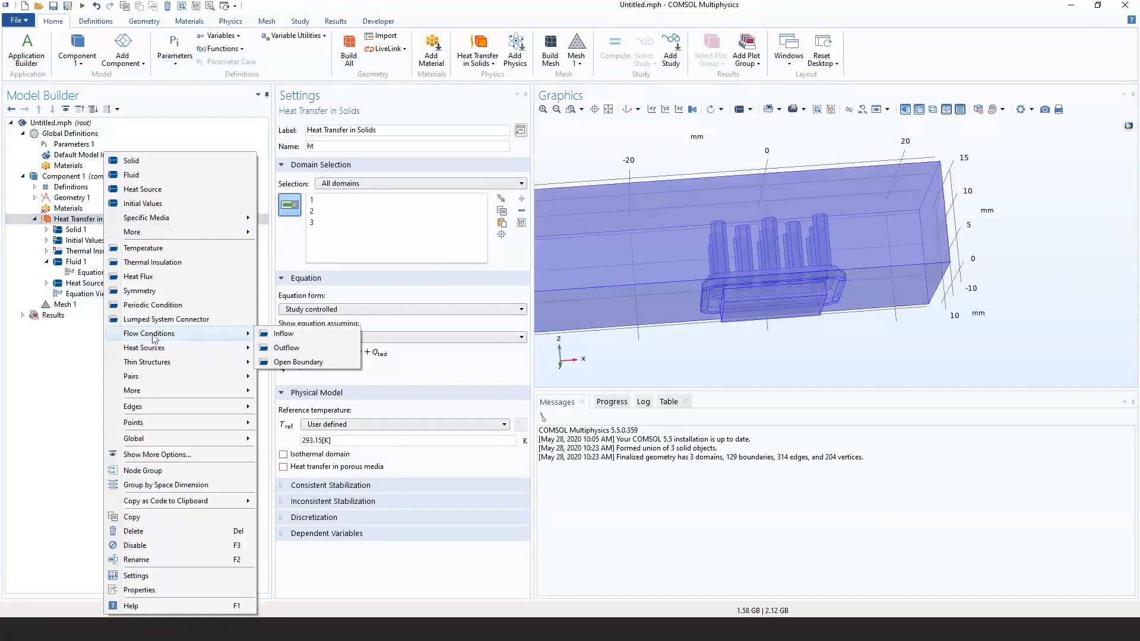
pyautogui.click(282, 334)
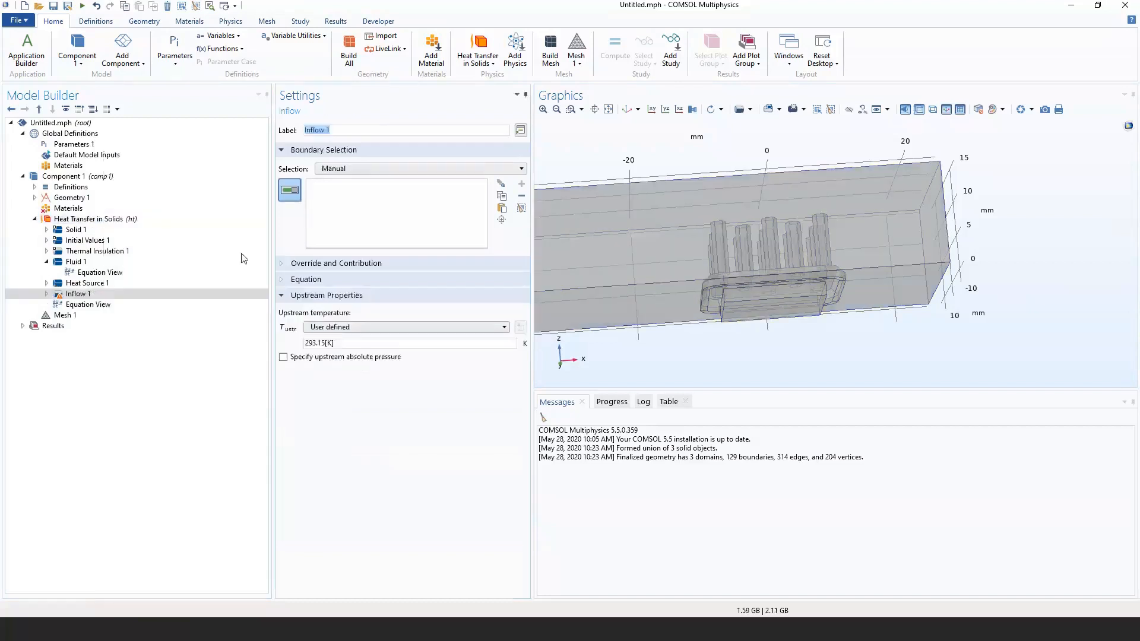
# Examine the boundaries and equation of the Thermal Insulation 1 condition.
pyautogui.click(113, 251)
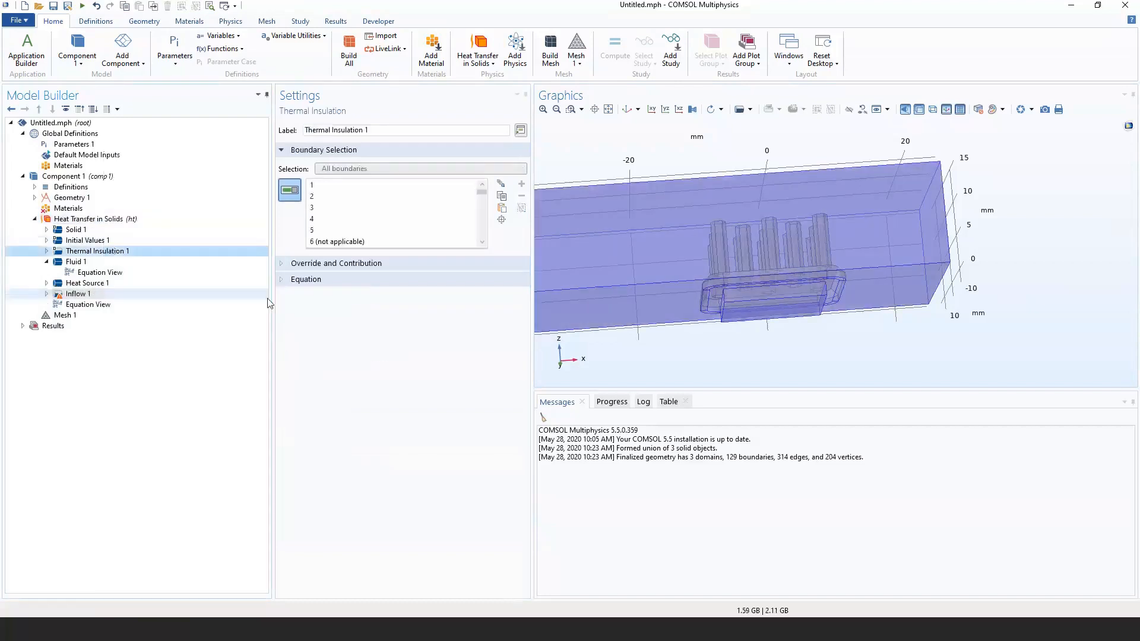
pyautogui.scroll(-1, 676, 350)
pyautogui.scroll(-2, 676, 350)
pyautogui.moveTo(697, 347); pyautogui.dragTo(746, 348, button='right')
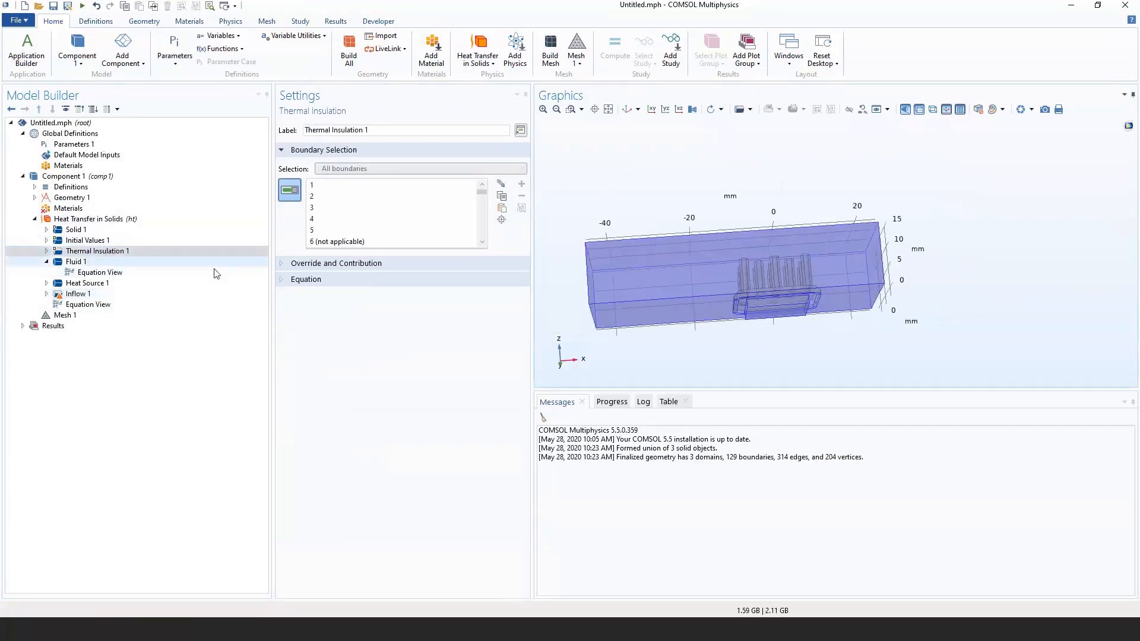
pyautogui.click(309, 279)
pyautogui.moveTo(570, 316); pyautogui.dragTo(685, 404)
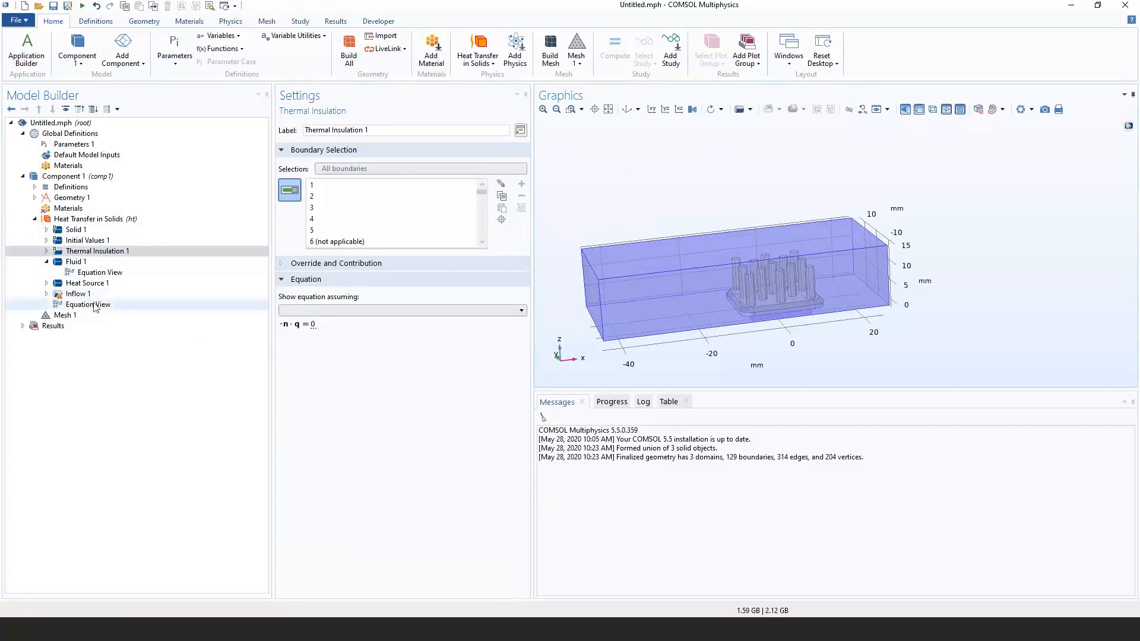
# Assign Inflow 1 to boundary 129, the channel end face nearest the heat sink.
pyautogui.click(75, 294)
pyautogui.moveTo(793, 347); pyautogui.dragTo(813, 298)
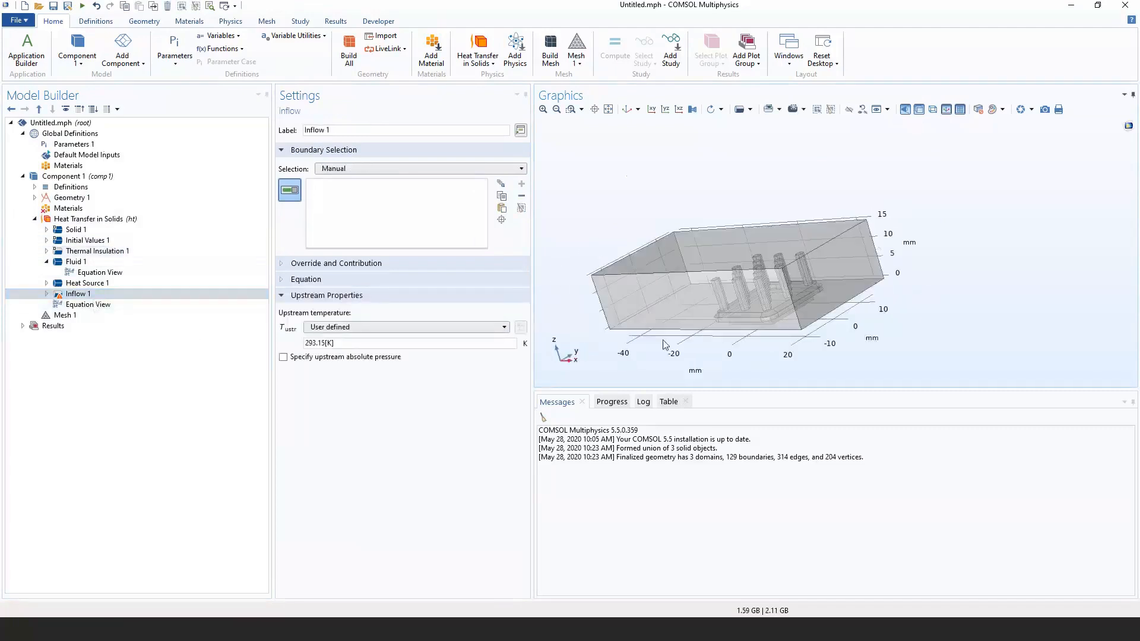
pyautogui.click(813, 298)
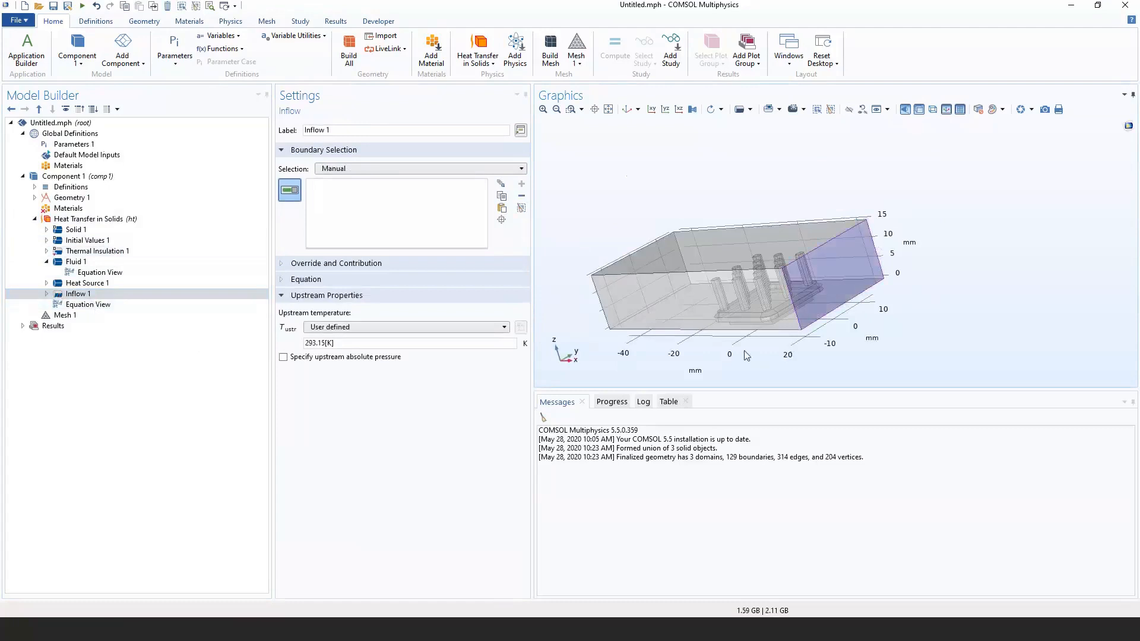
pyautogui.moveTo(746, 356); pyautogui.dragTo(829, 355)
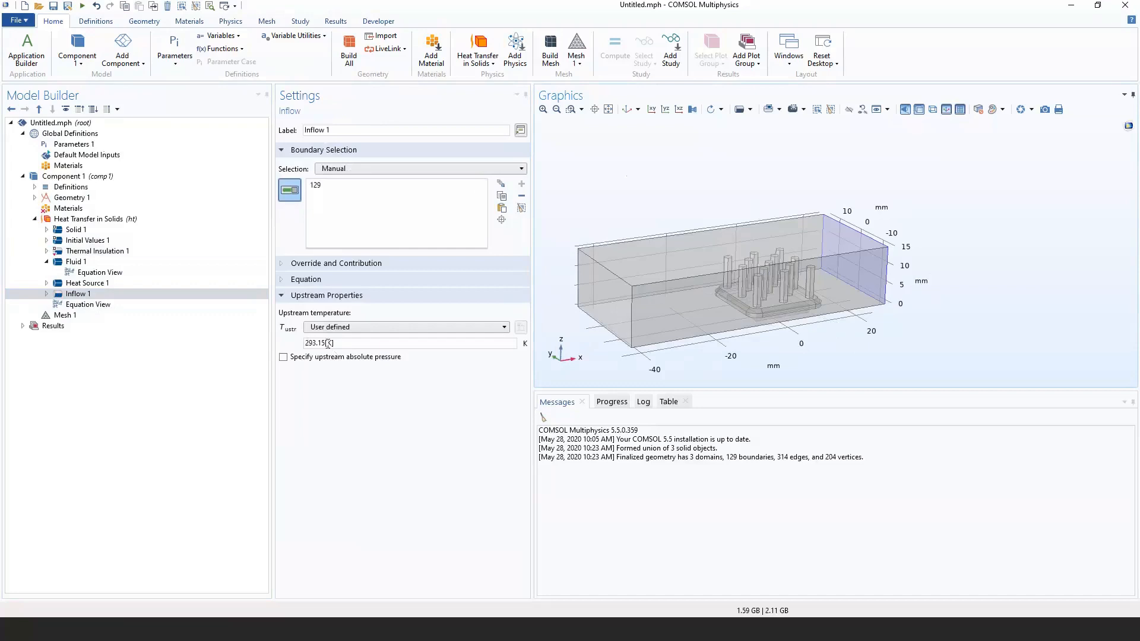
pyautogui.moveTo(307, 343); pyautogui.dragTo(325, 343)
# Add an Outflow condition to Heat Transfer in Solids on boundary 1, the channel end face opposite the inflow.
pyautogui.rightClick(93, 220)
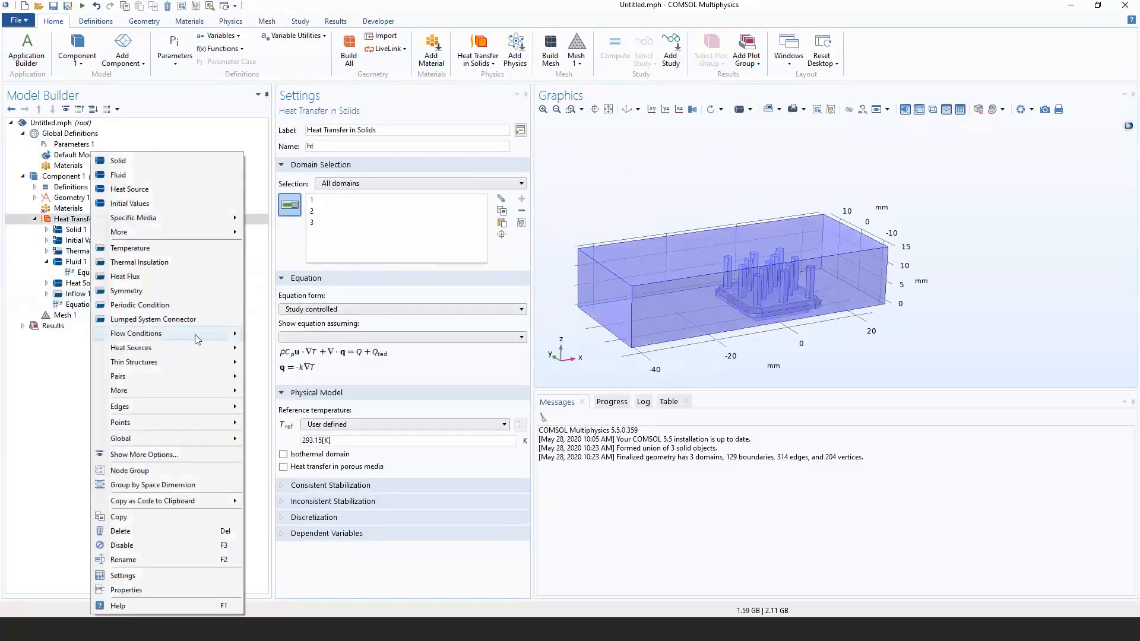
pyautogui.moveTo(199, 337)
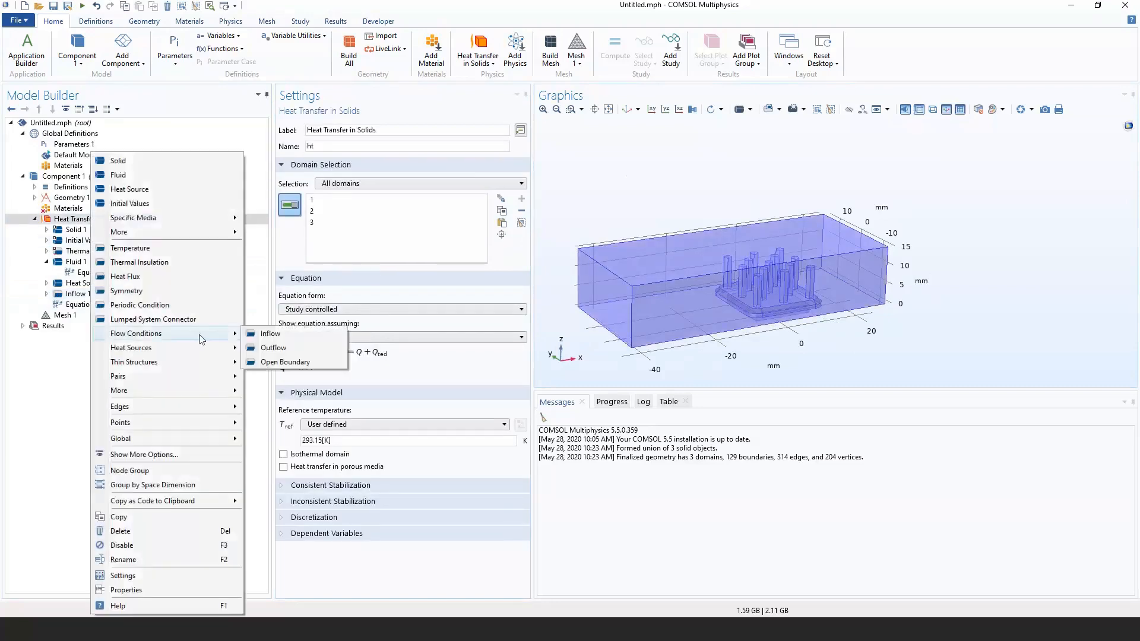
pyautogui.click(264, 348)
pyautogui.click(622, 324)
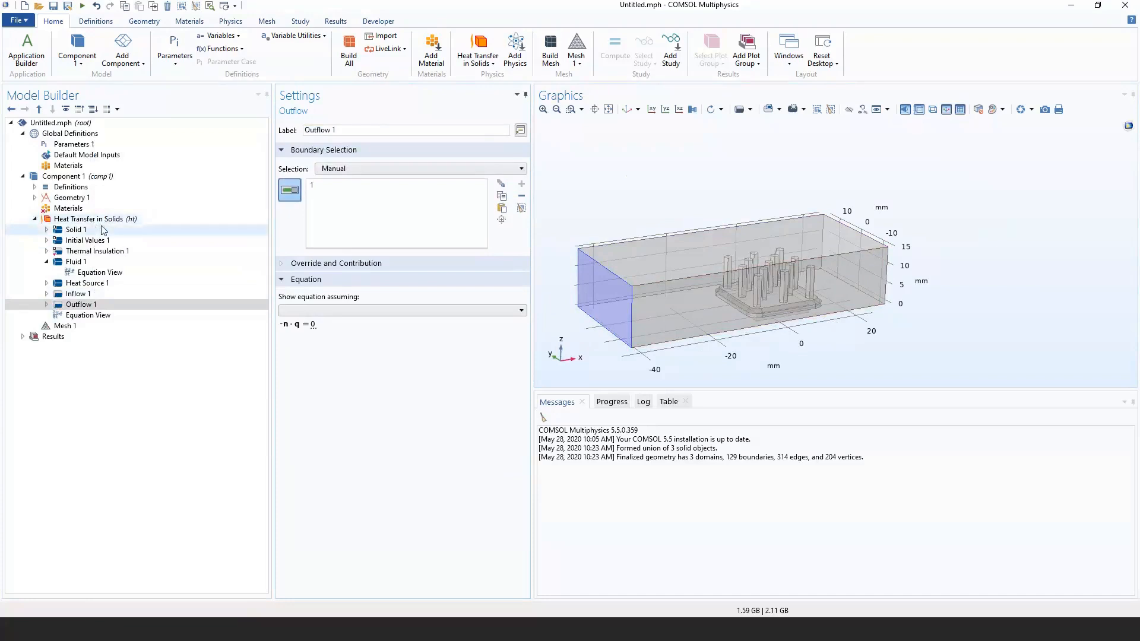
# Add the single-phase Laminar Flow (spf) interface to Component 1 and close the physics browser.
pyautogui.click(517, 62)
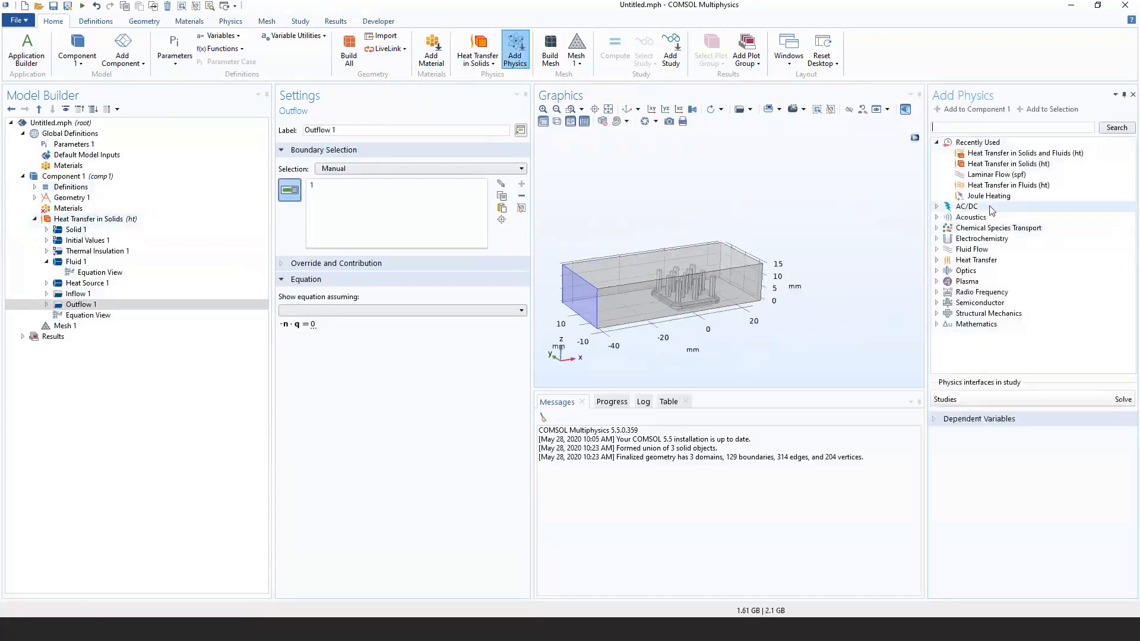
pyautogui.click(937, 250)
pyautogui.click(948, 261)
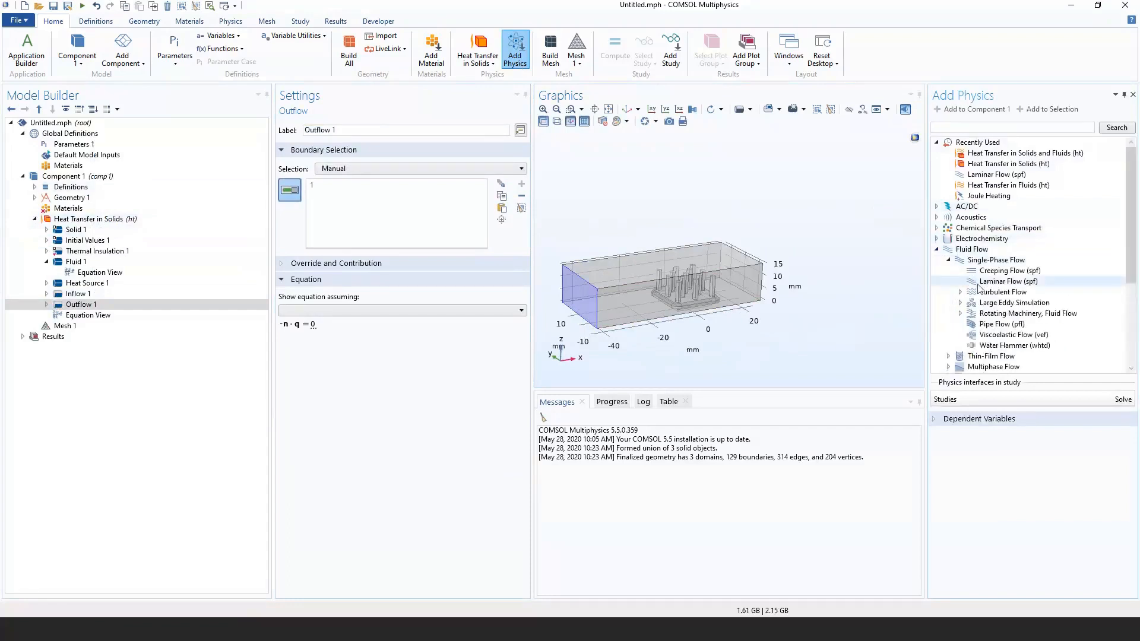
pyautogui.click(979, 283)
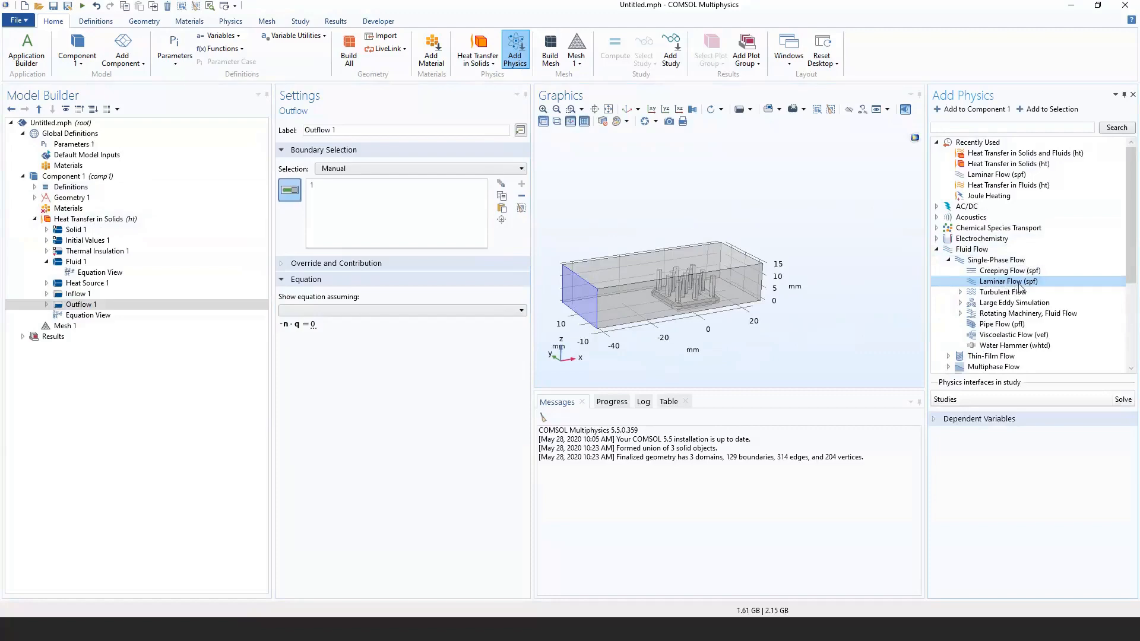
pyautogui.doubleClick(1019, 284)
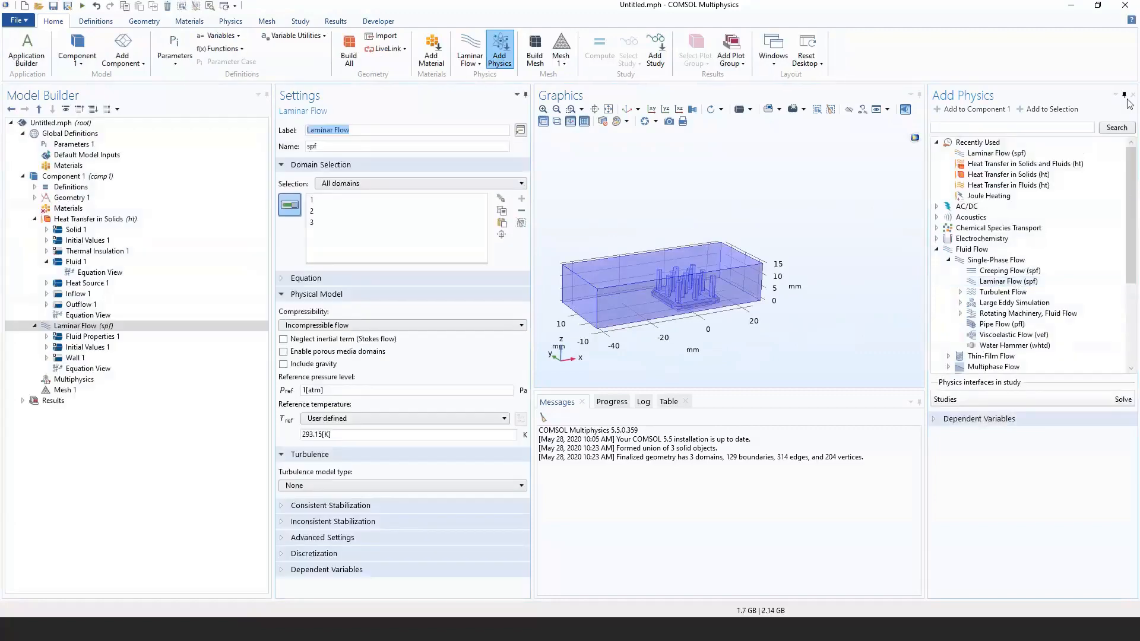
pyautogui.click(1133, 94)
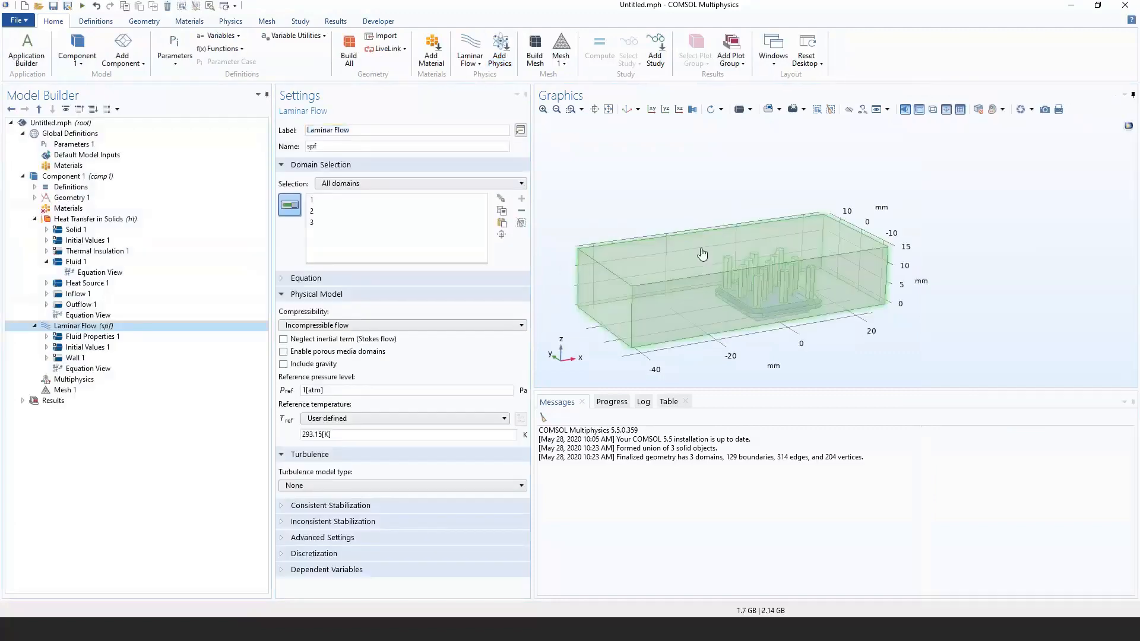
# Show the Laminar Flow equation and remove domains 2 and 3 from its selection, keeping only domain 1.
pyautogui.click(327, 282)
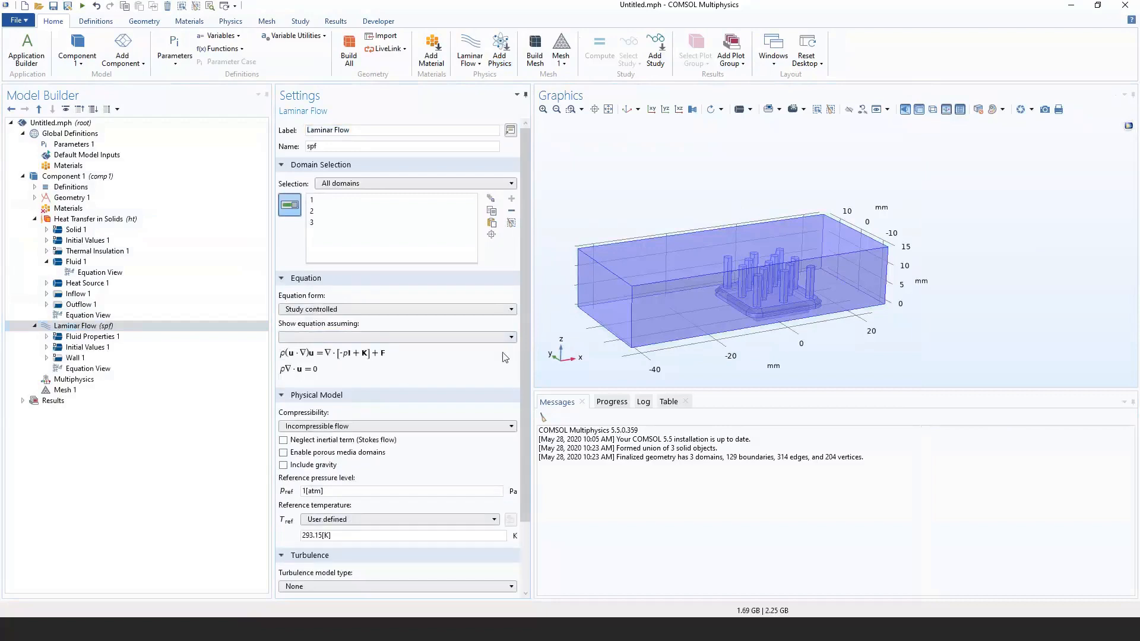
pyautogui.moveTo(526, 347)
pyautogui.mouseDown()
pyautogui.moveTo(525, 417)
pyautogui.moveTo(523, 352)
pyautogui.mouseUp()
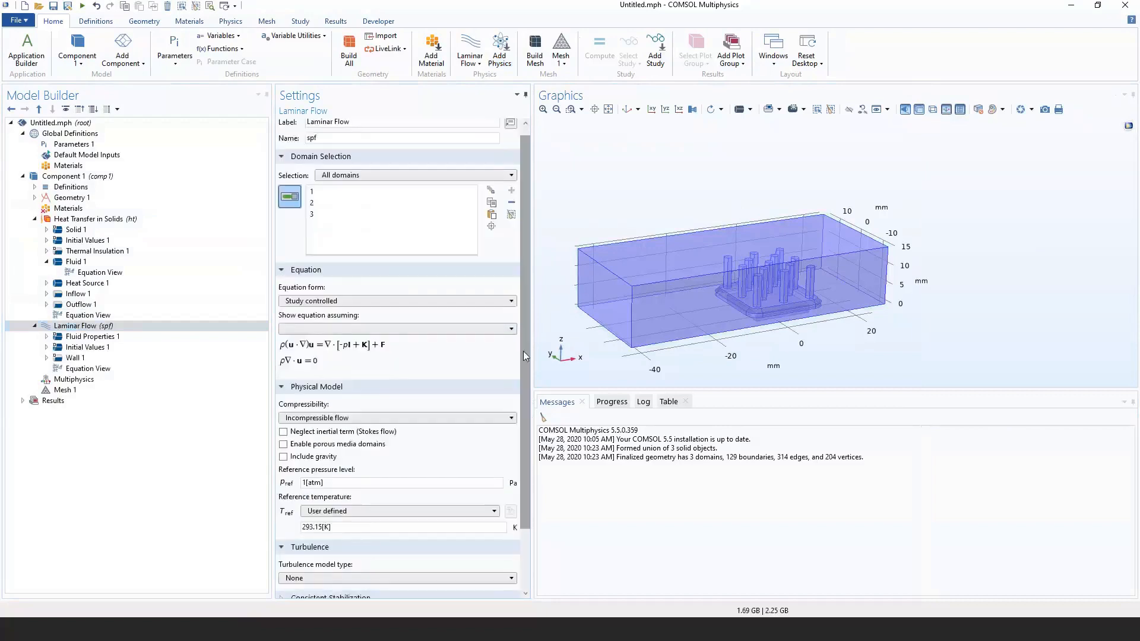
pyautogui.click(416, 203)
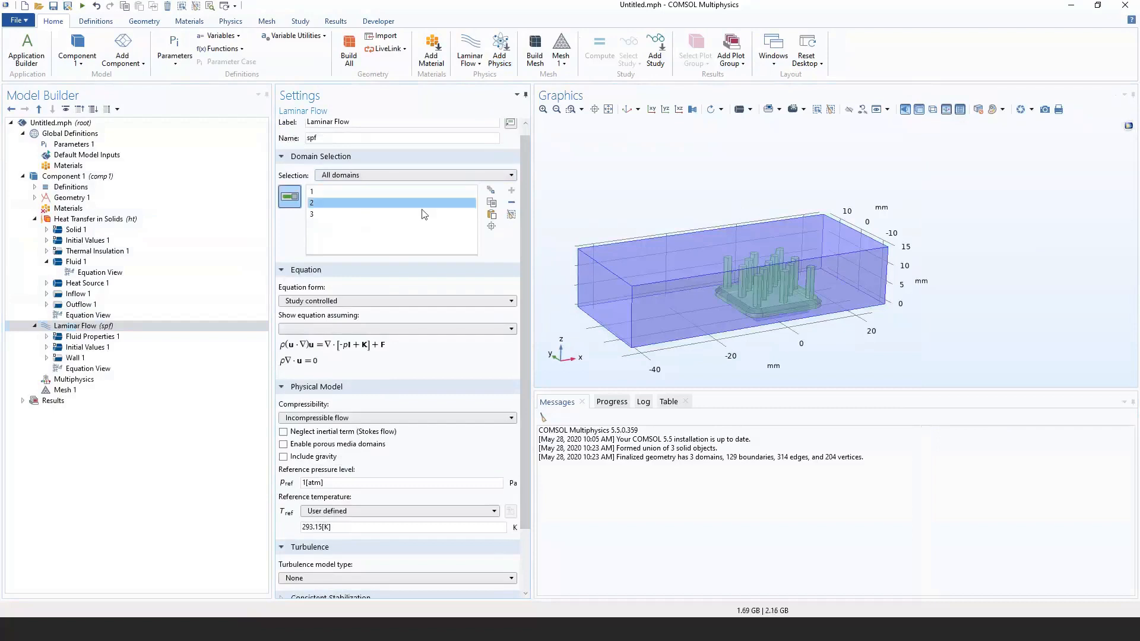
pyautogui.click(511, 202)
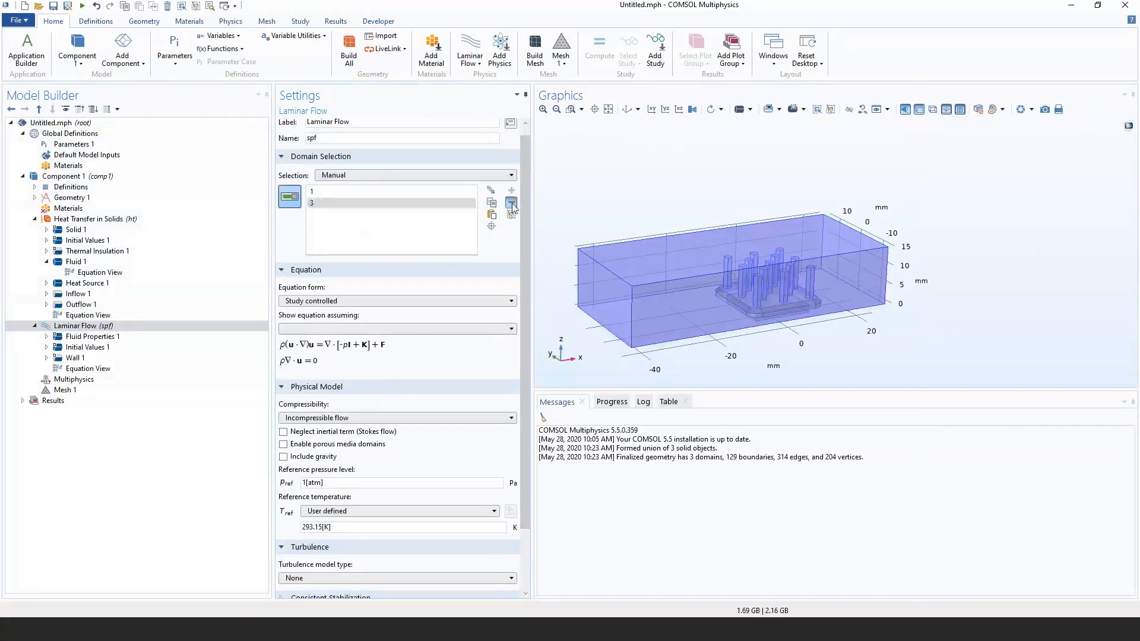
pyautogui.click(512, 203)
pyautogui.click(408, 190)
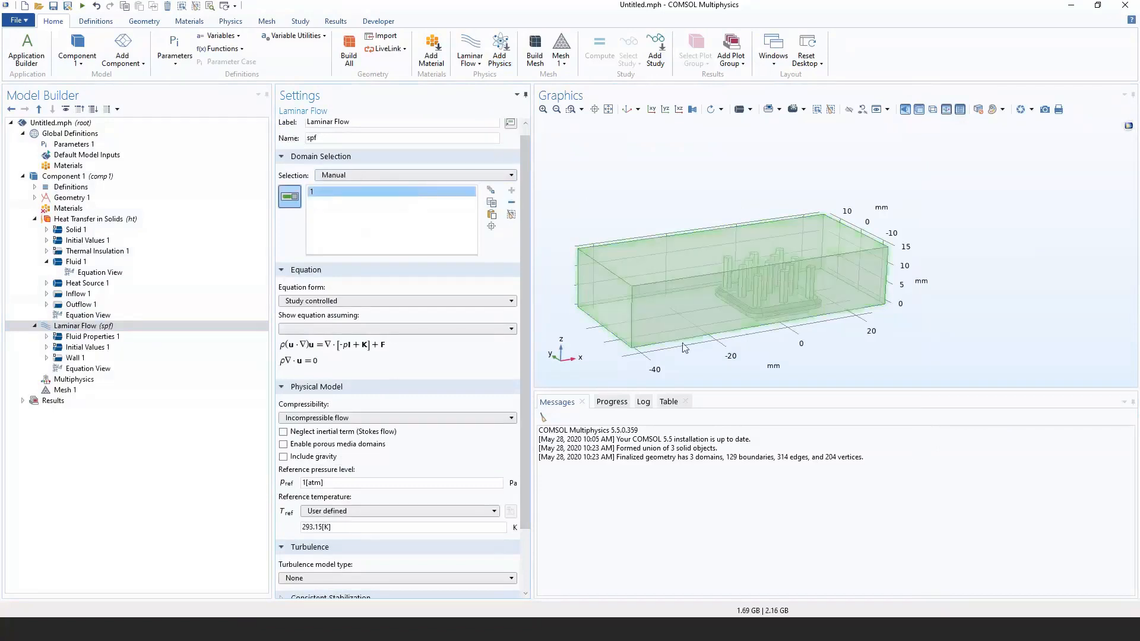
# Set the compressibility of the Laminar Flow interface to Weakly compressible flow.
pyautogui.moveTo(685, 347); pyautogui.dragTo(757, 312)
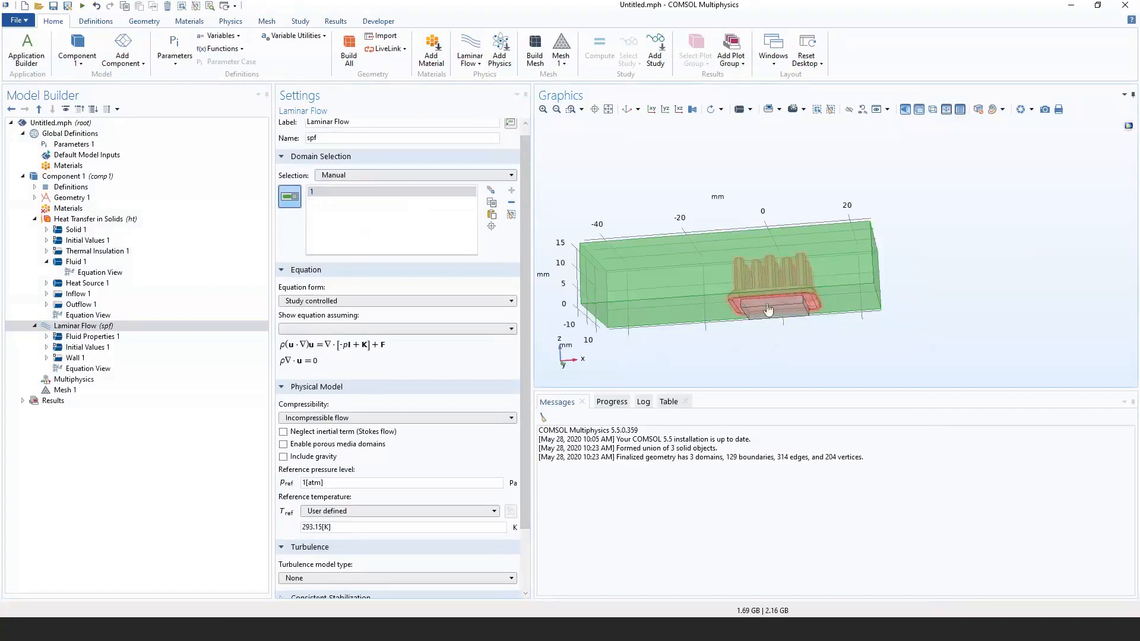
pyautogui.scroll(3, 699, 336)
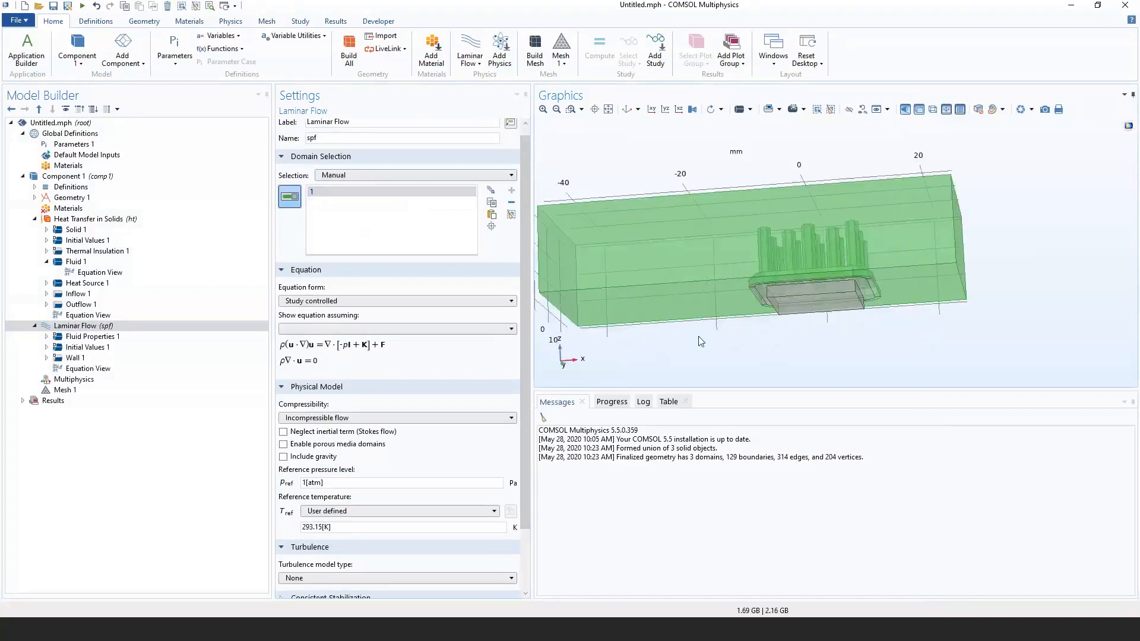
pyautogui.moveTo(698, 336); pyautogui.dragTo(764, 364)
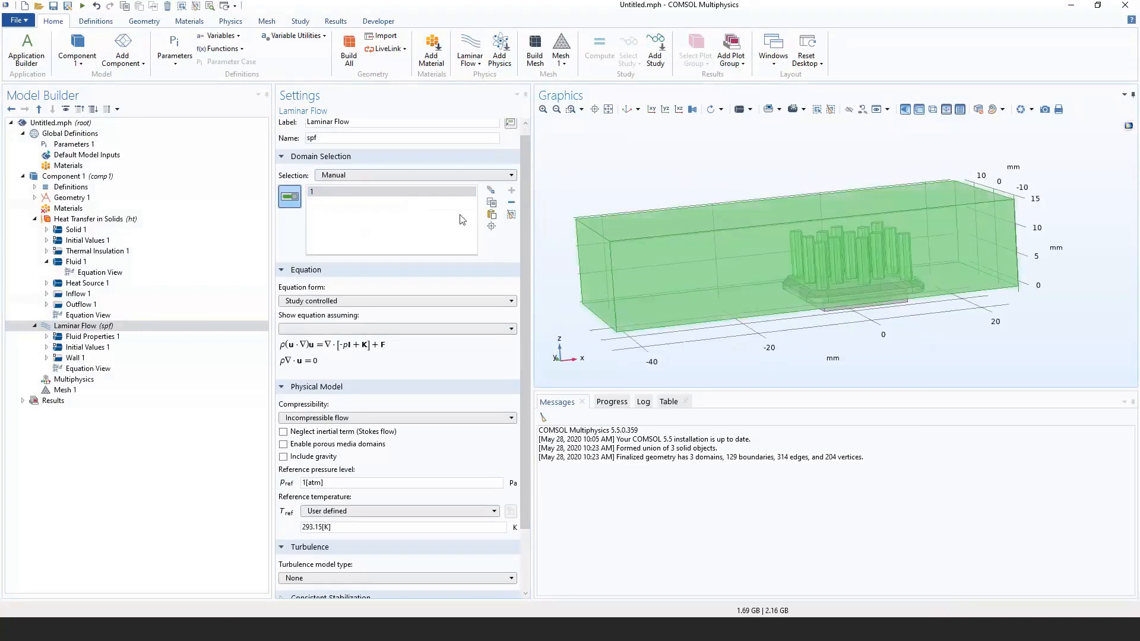
pyautogui.click(351, 193)
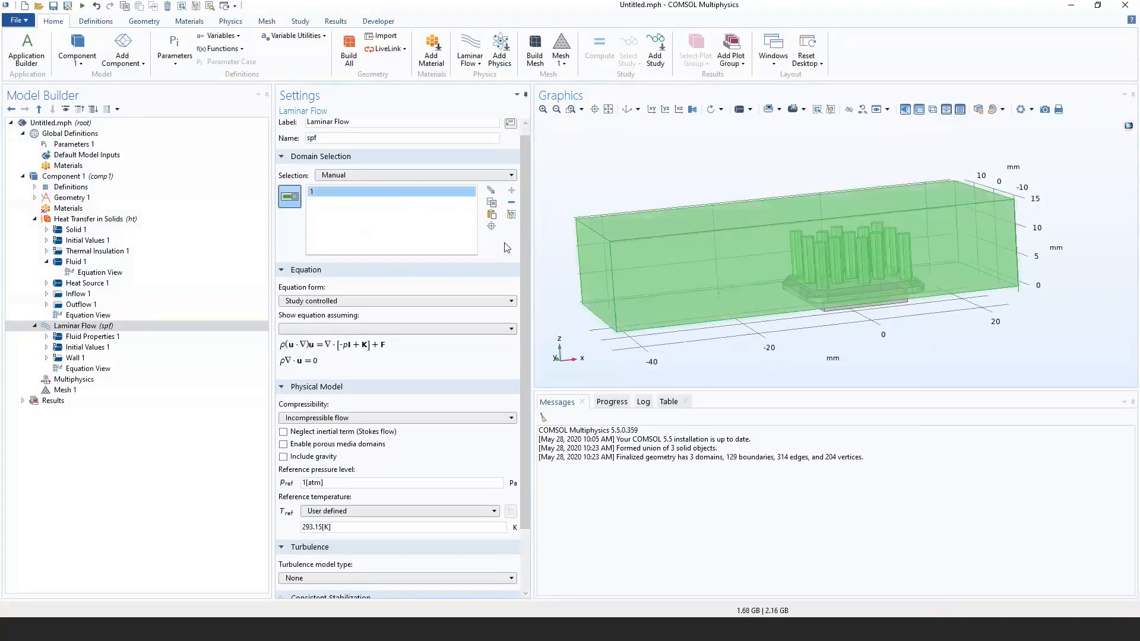
pyautogui.moveTo(526, 254); pyautogui.dragTo(526, 326)
pyautogui.click(370, 346)
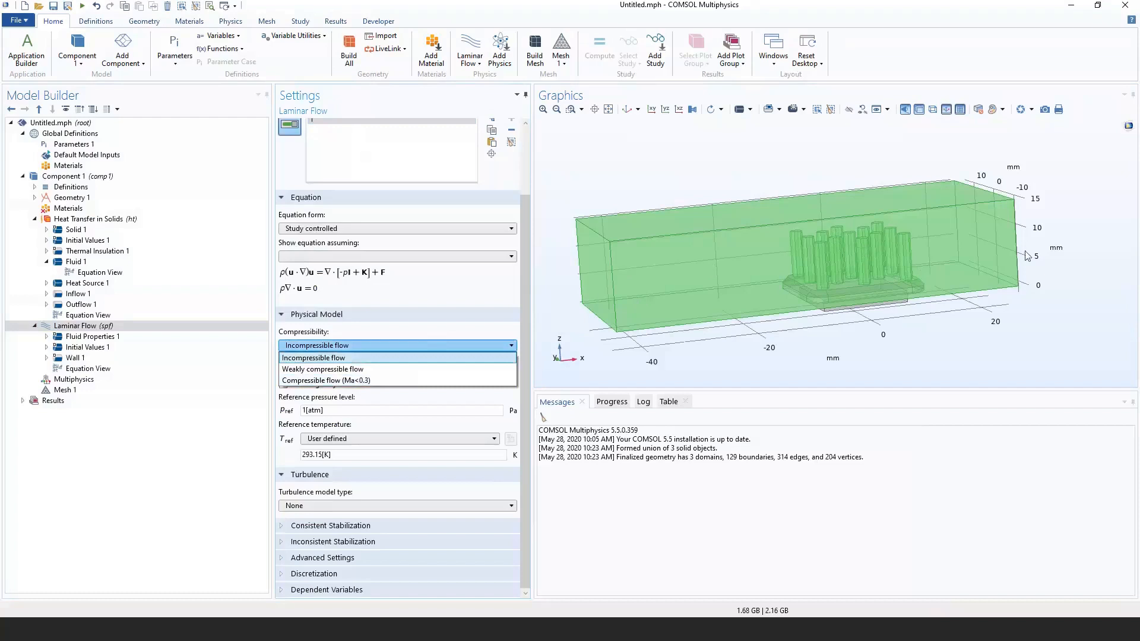
pyautogui.click(317, 370)
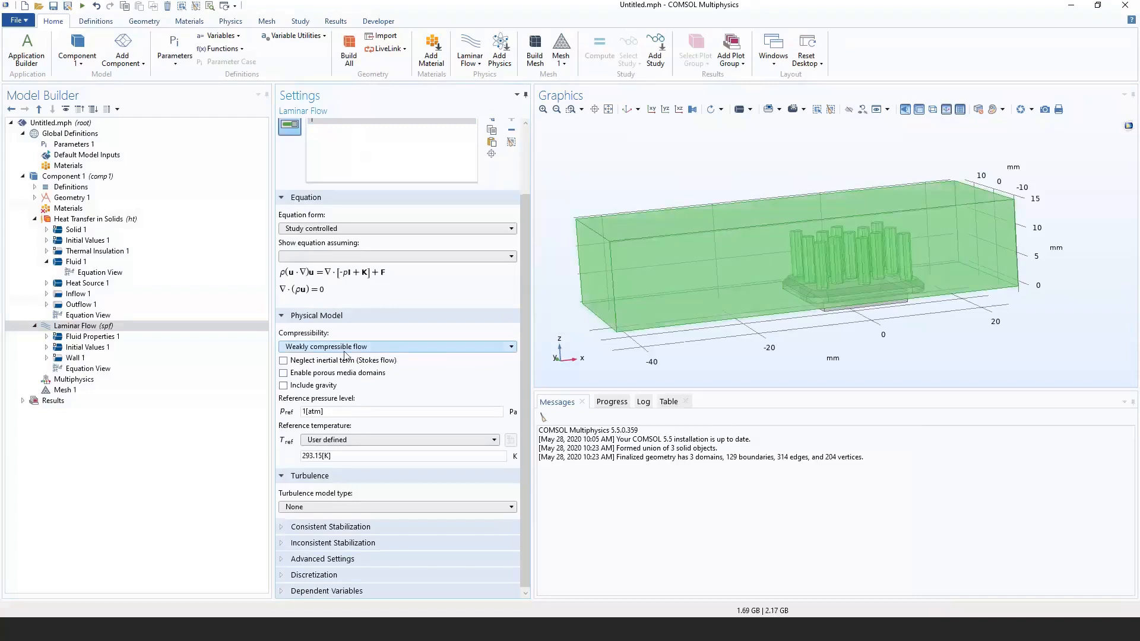
pyautogui.moveTo(528, 360); pyautogui.dragTo(522, 552)
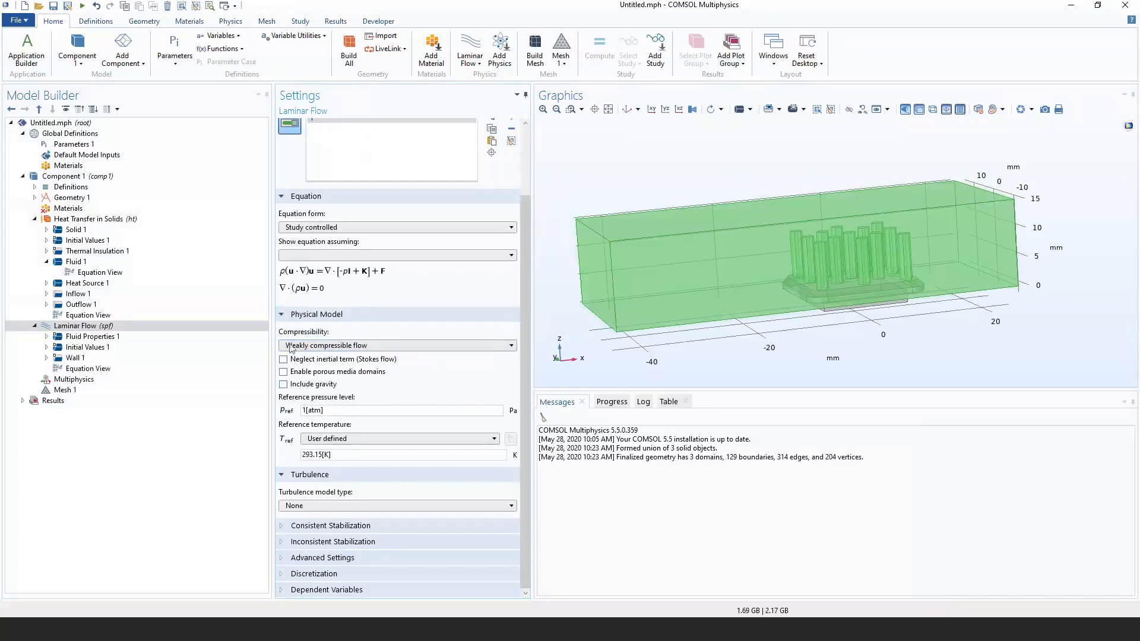
# Add an Inlet condition to Laminar Flow on boundary 129, the channel end face nearest the heat sink.
pyautogui.click(96, 337)
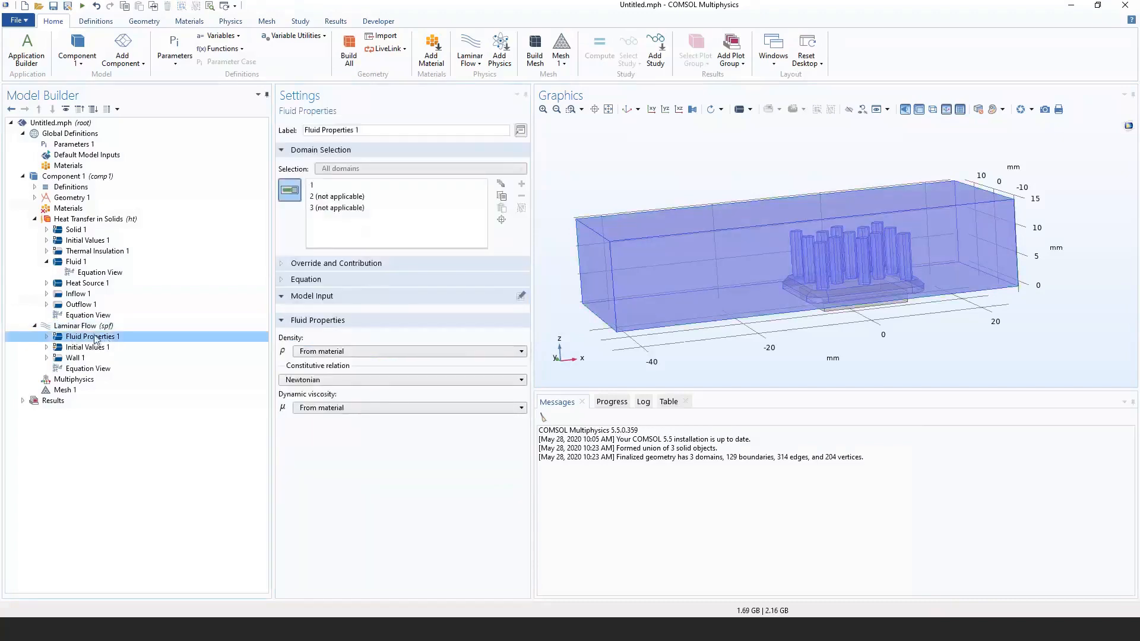
pyautogui.click(98, 328)
pyautogui.rightClick(99, 330)
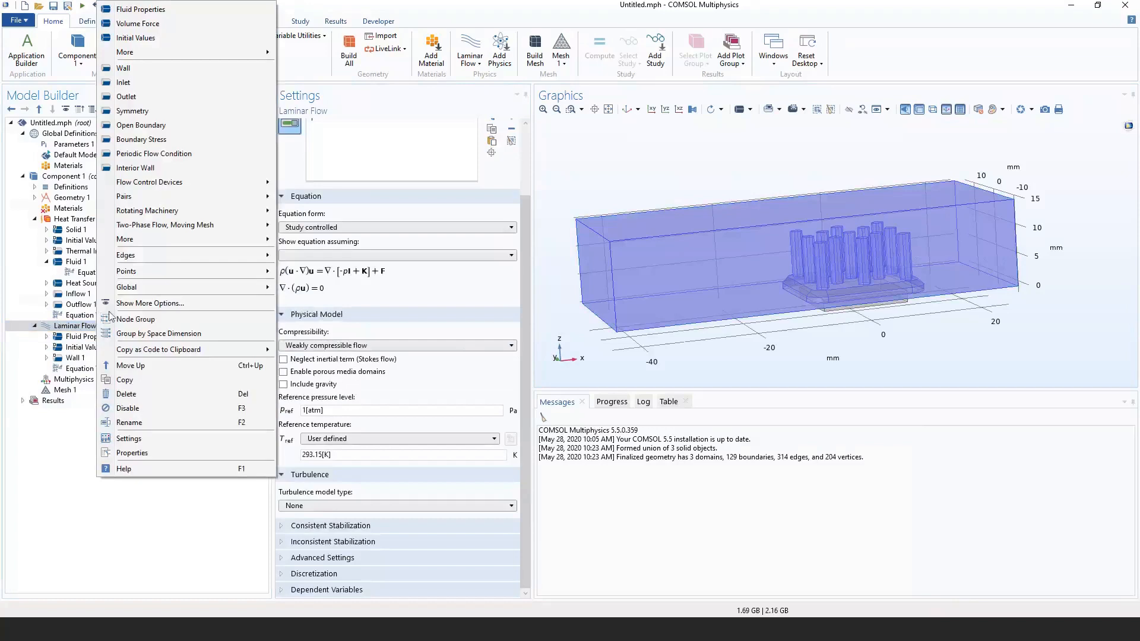
pyautogui.click(124, 83)
pyautogui.moveTo(820, 325); pyautogui.dragTo(795, 343)
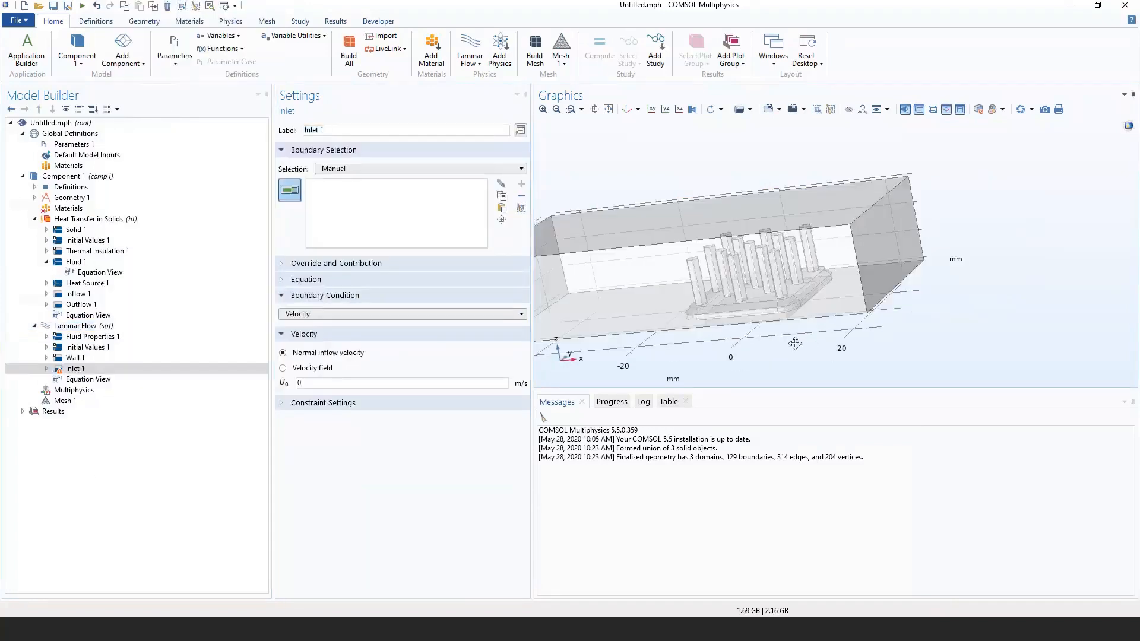
pyautogui.click(891, 261)
pyautogui.moveTo(890, 262); pyautogui.dragTo(978, 329)
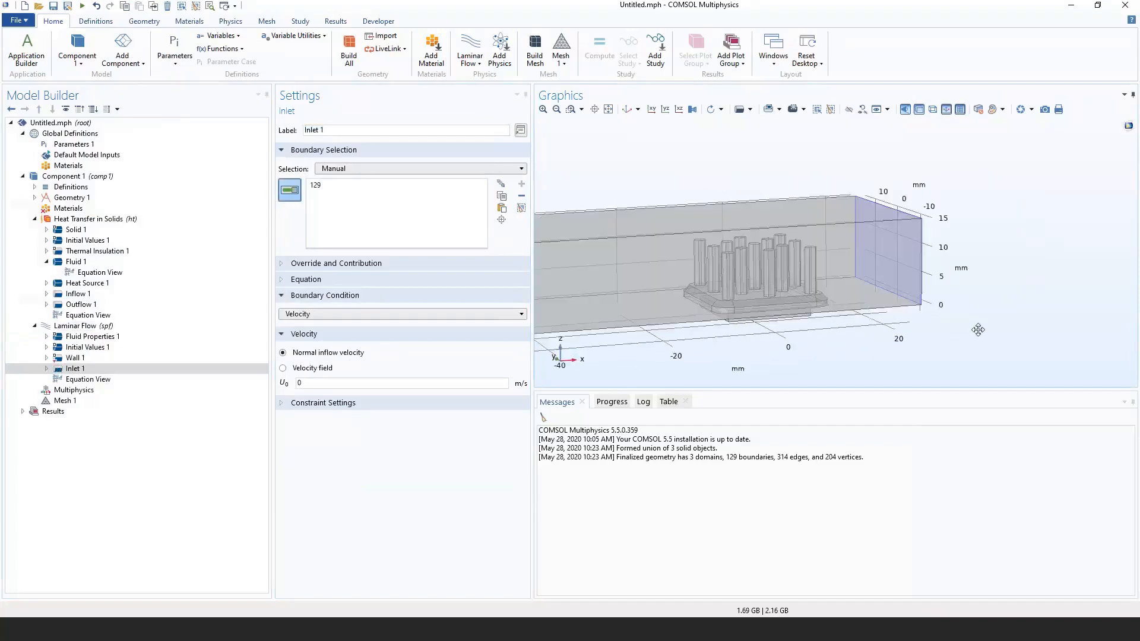
pyautogui.moveTo(846, 340); pyautogui.dragTo(956, 343, button='right')
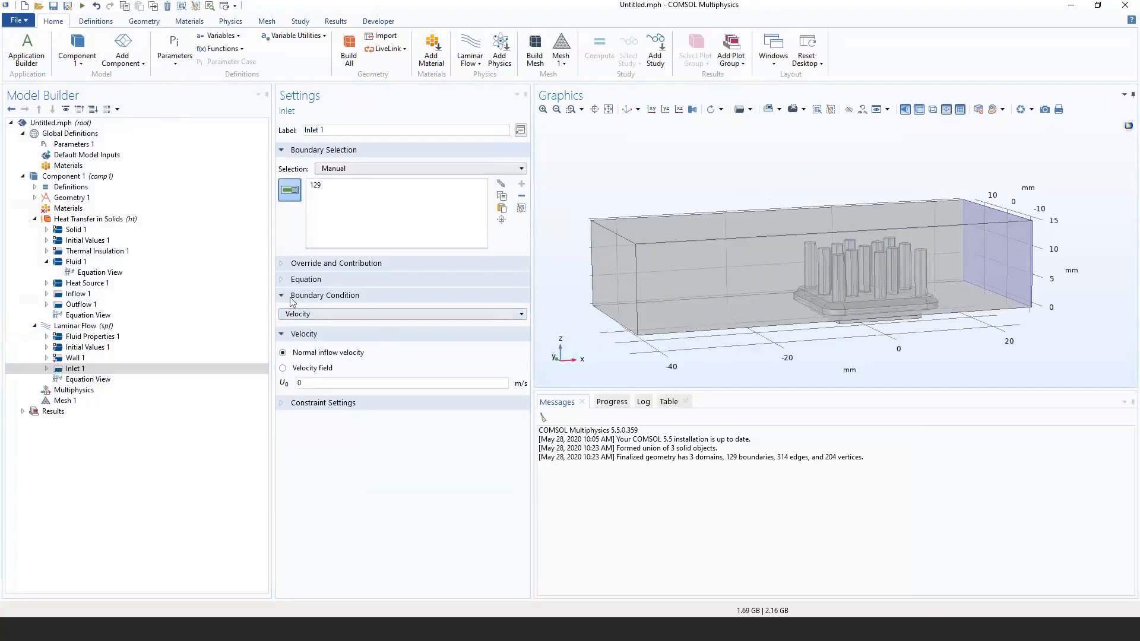
# Try the Fully developed flow condition on Inlet 1 and set it back to Velocity.
pyautogui.click(349, 314)
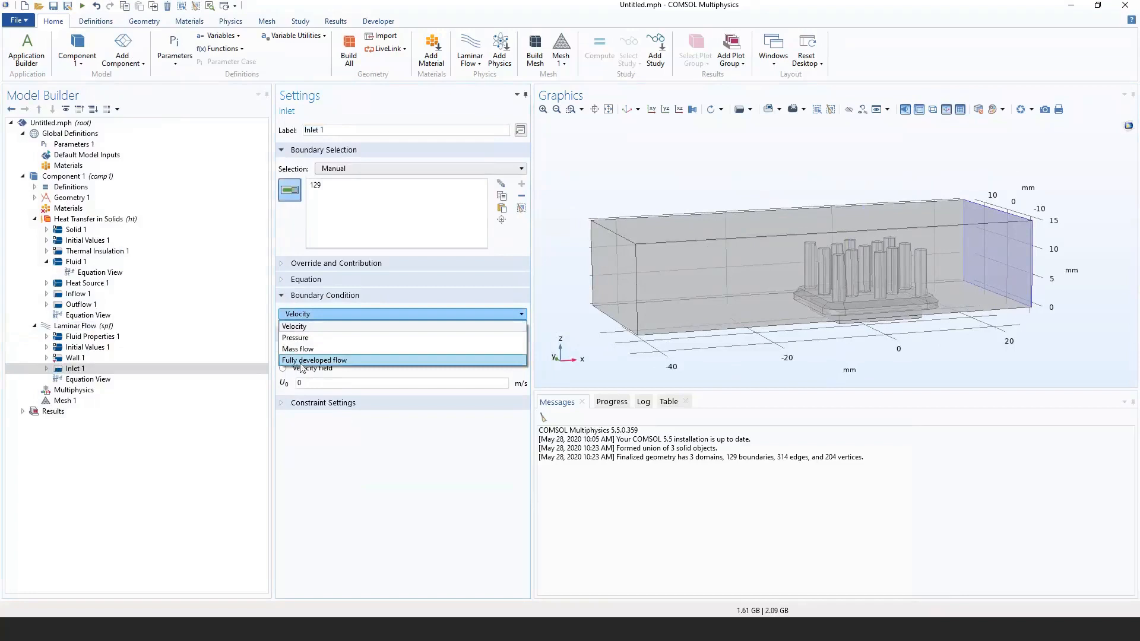
pyautogui.click(340, 363)
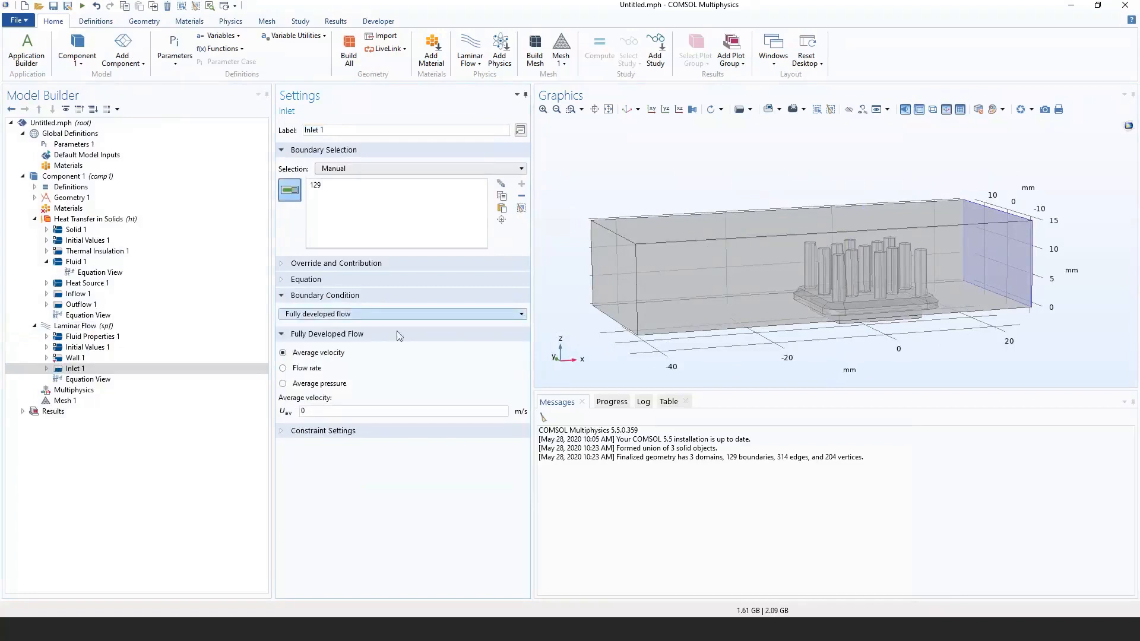
pyautogui.moveTo(914, 355); pyautogui.dragTo(871, 359, button='right')
pyautogui.scroll(3, 882, 360)
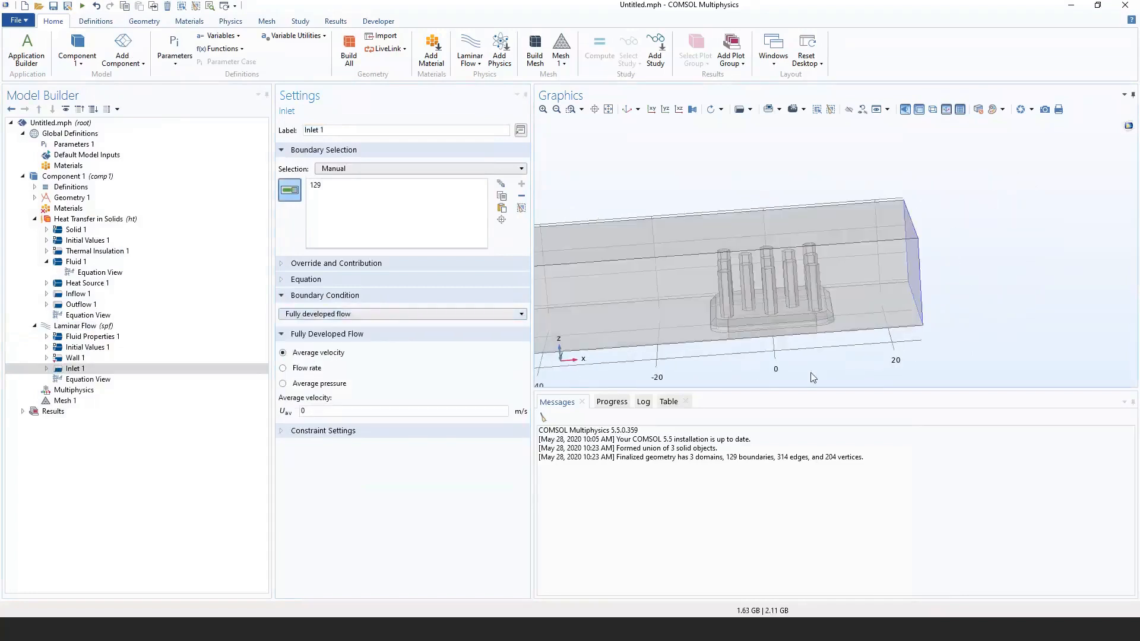
pyautogui.moveTo(980, 334); pyautogui.dragTo(898, 355, button='right')
pyautogui.scroll(4, 858, 282)
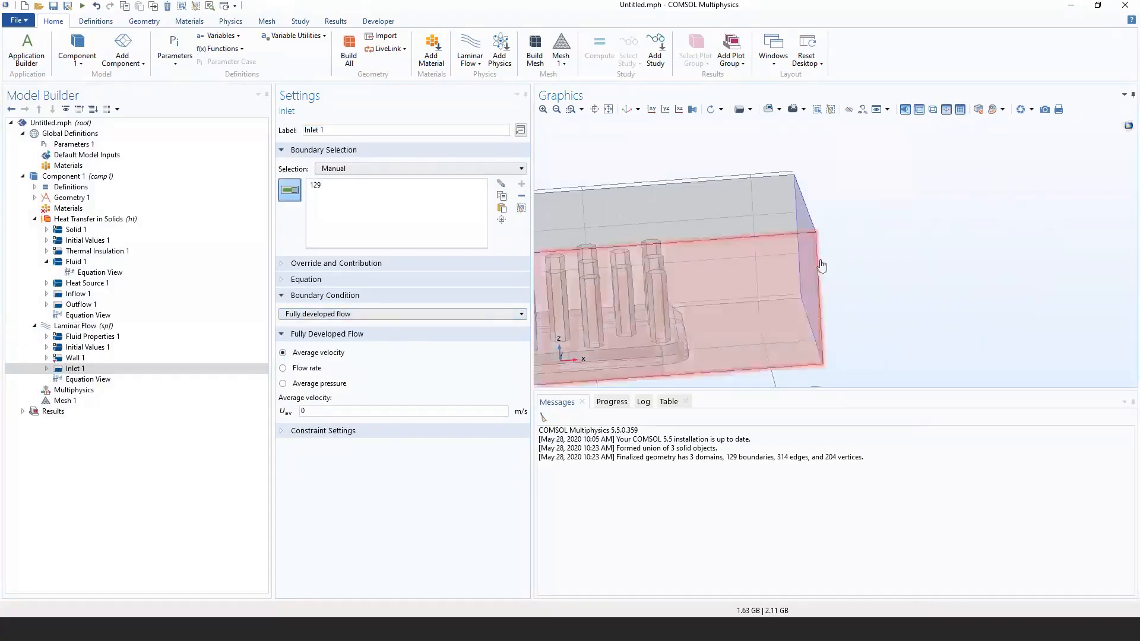
pyautogui.moveTo(897, 274); pyautogui.dragTo(960, 268)
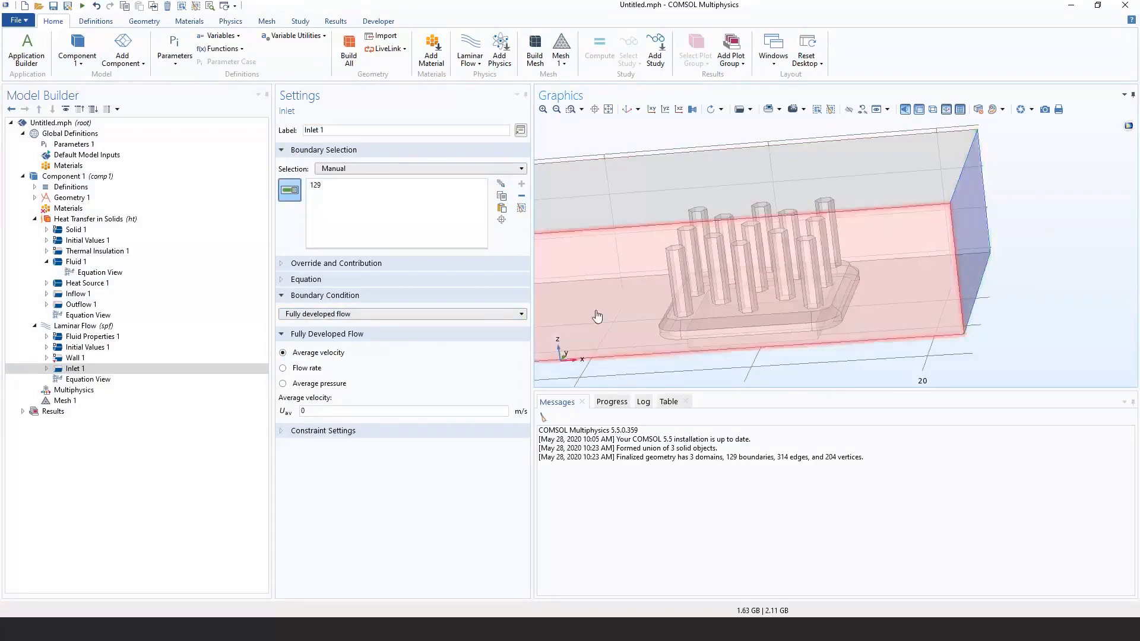
pyautogui.click(344, 314)
pyautogui.click(342, 326)
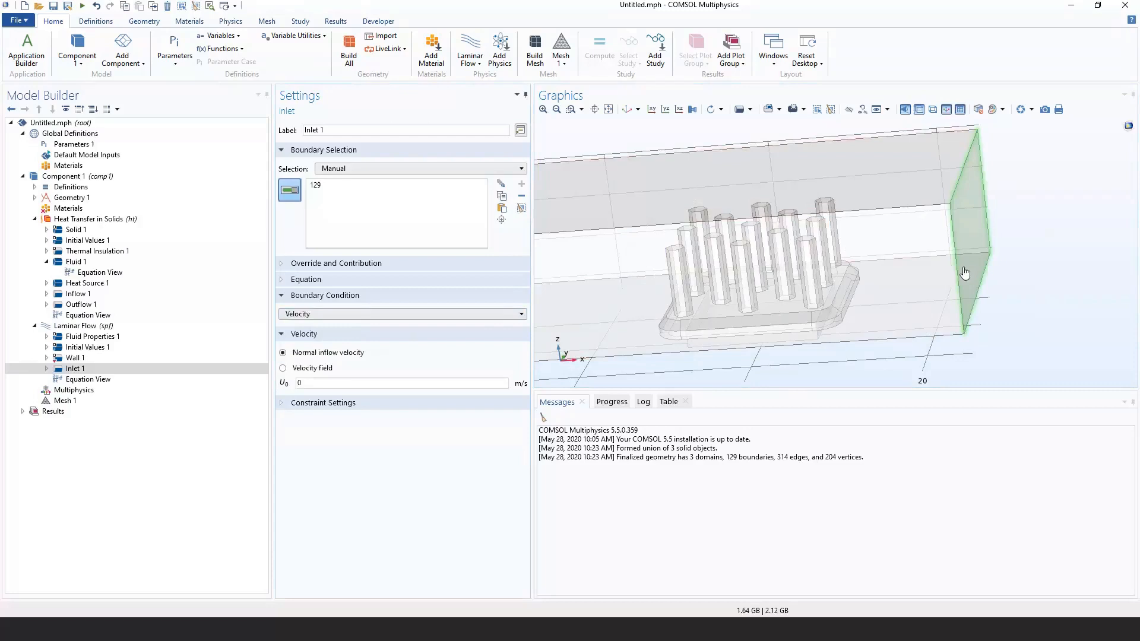
# Set the Inlet 1 boundary condition to Fully developed flow with an average velocity of U0.
pyautogui.click(331, 314)
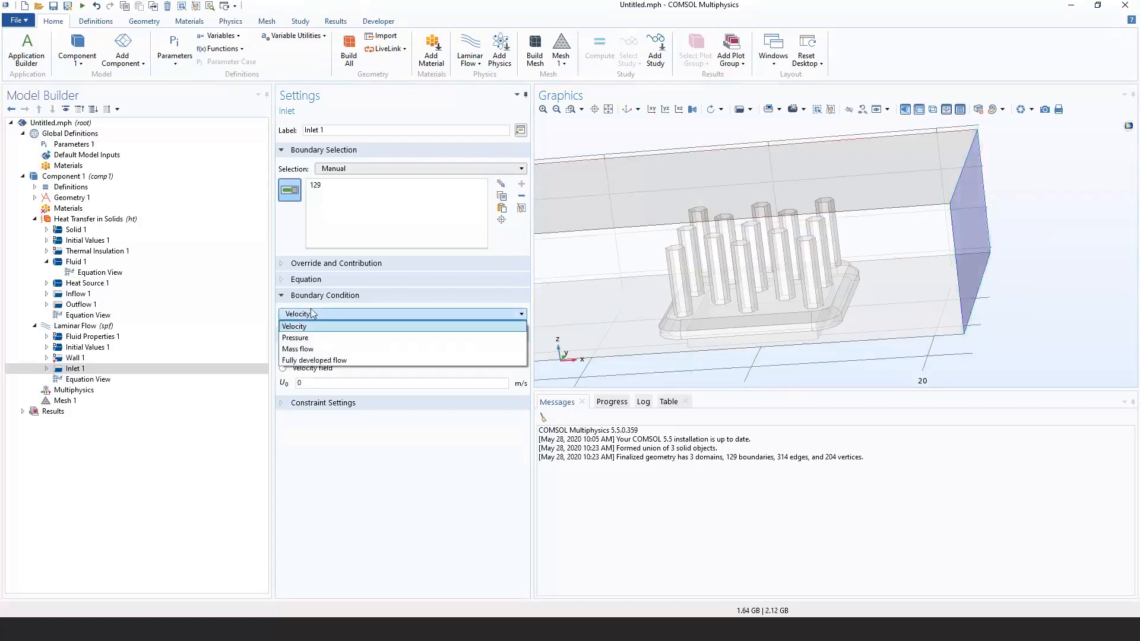
pyautogui.click(286, 361)
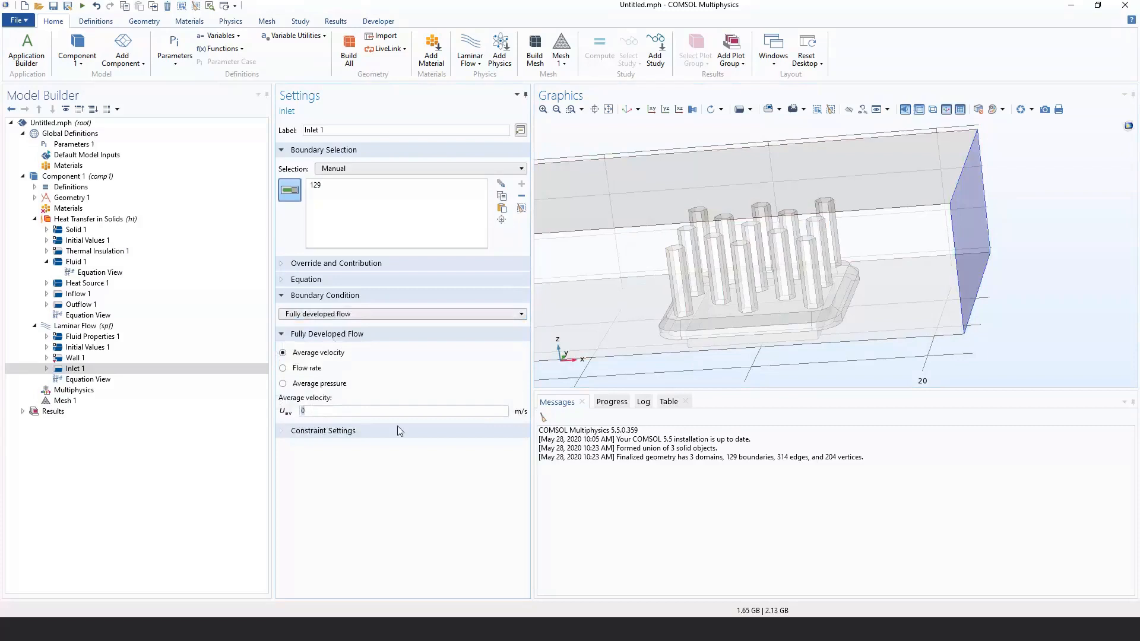
pyautogui.write('U0')
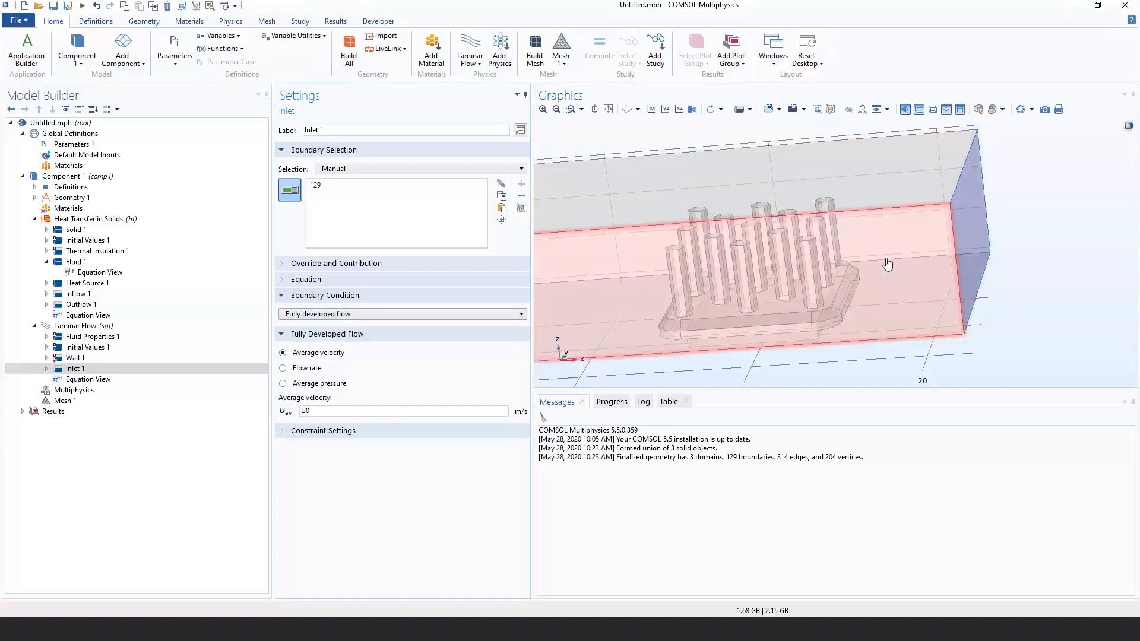
# Add an Outlet condition to Laminar Flow on boundary 1, the channel end face opposite the inlet.
pyautogui.scroll(-3, 794, 363)
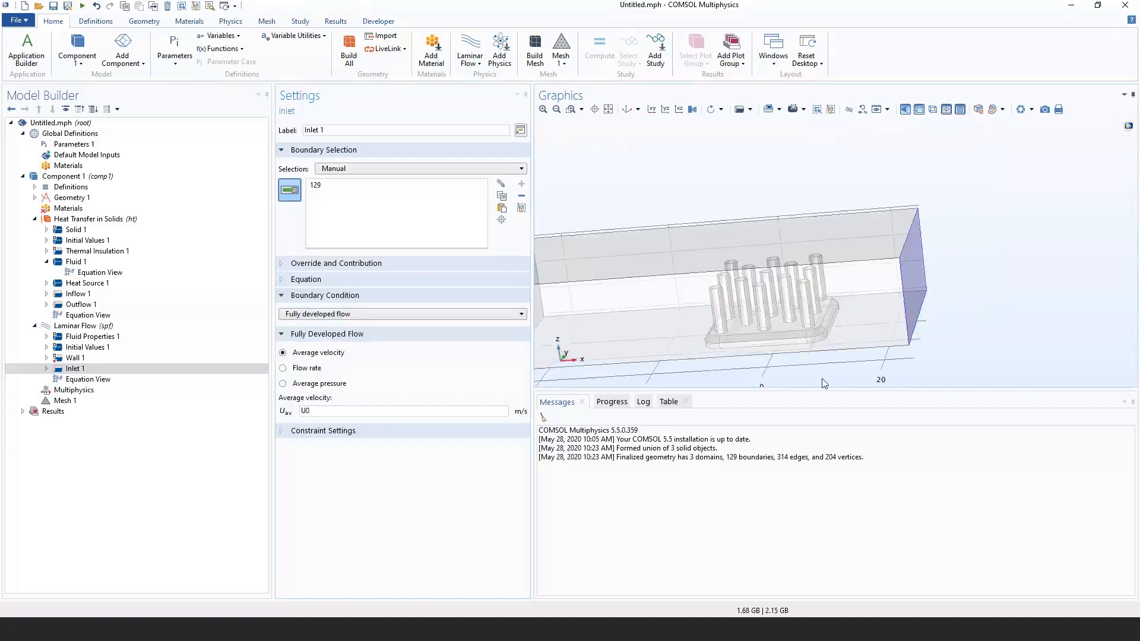
pyautogui.moveTo(824, 381); pyautogui.dragTo(903, 363, button='right')
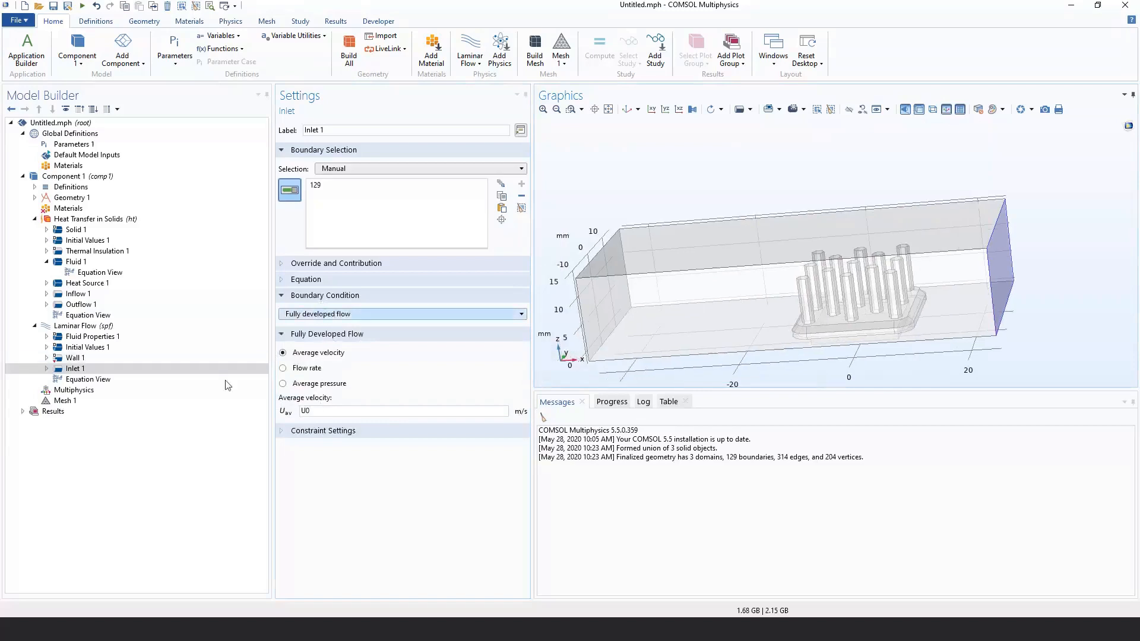
pyautogui.click(62, 327)
pyautogui.rightClick(61, 327)
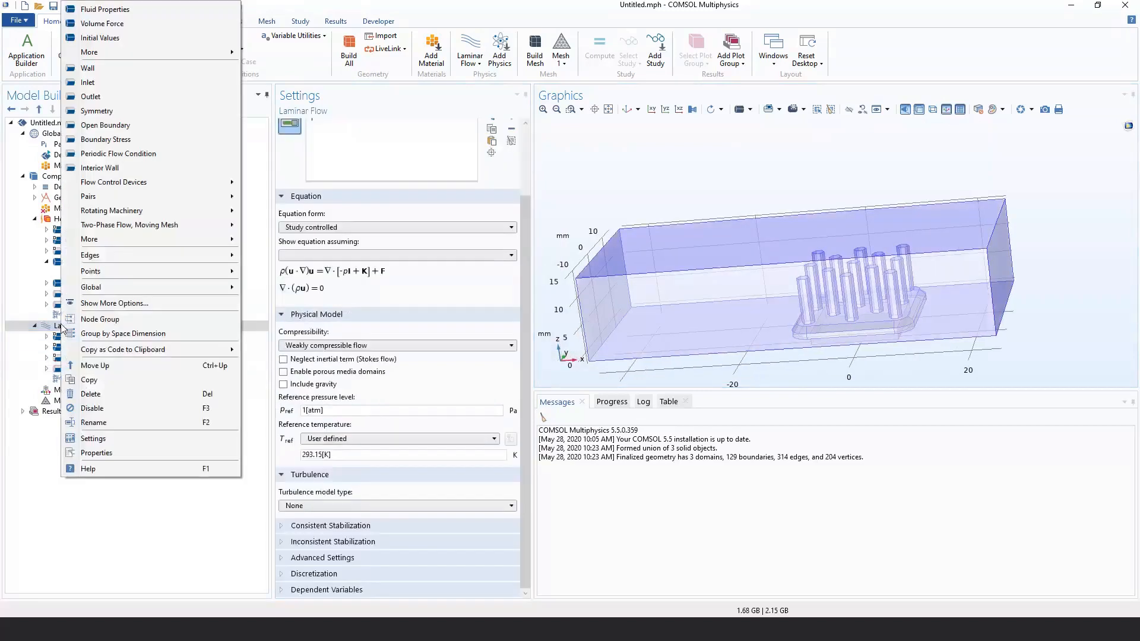
pyautogui.click(105, 112)
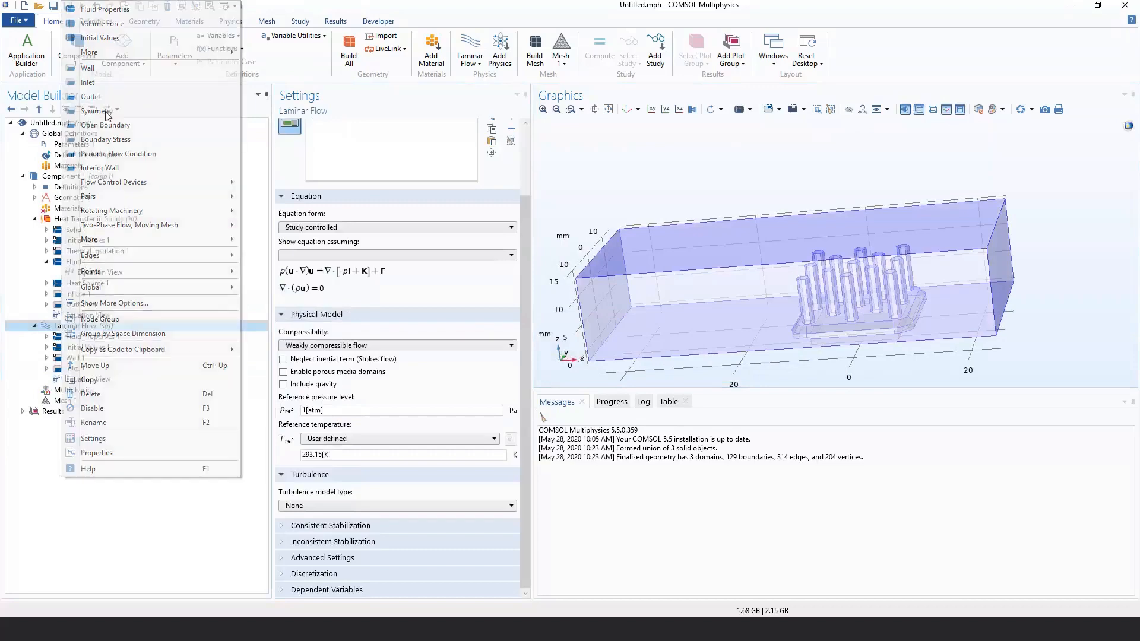
pyautogui.moveTo(592, 228); pyautogui.dragTo(658, 231)
pyautogui.click(636, 292)
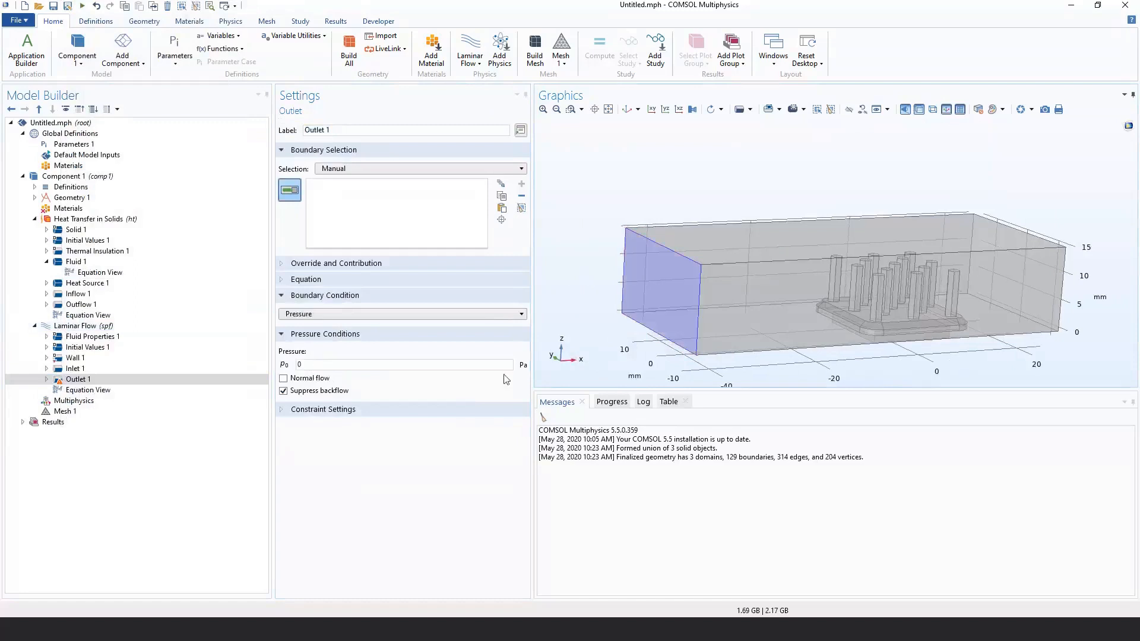
pyautogui.click(309, 363)
pyautogui.moveTo(717, 180); pyautogui.dragTo(691, 182, button='right')
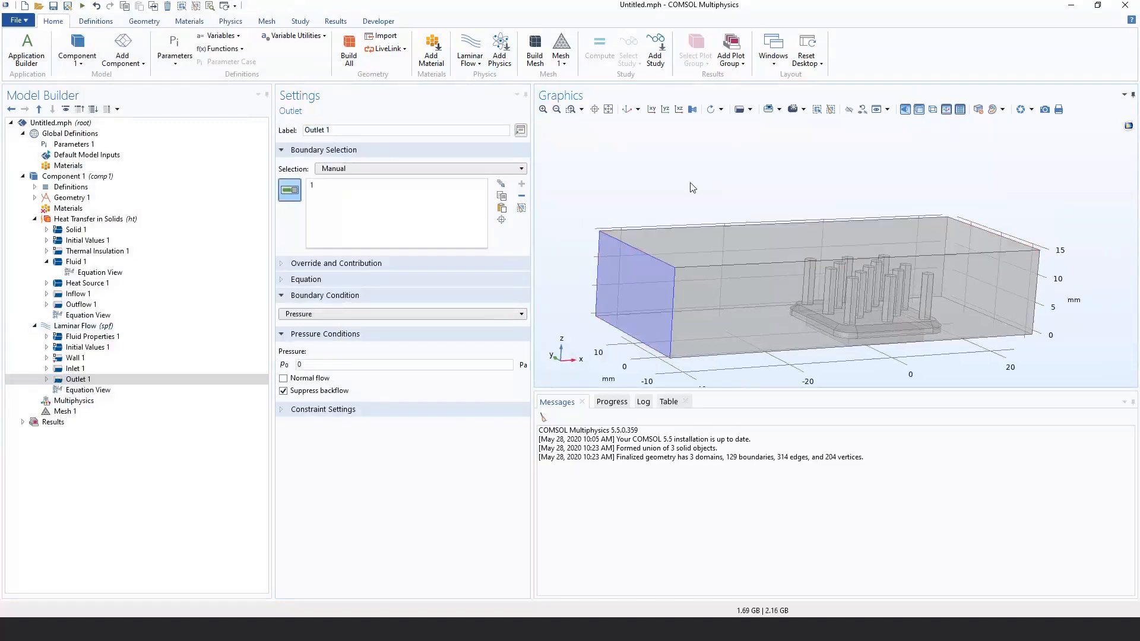
pyautogui.moveTo(690, 183); pyautogui.dragTo(637, 152)
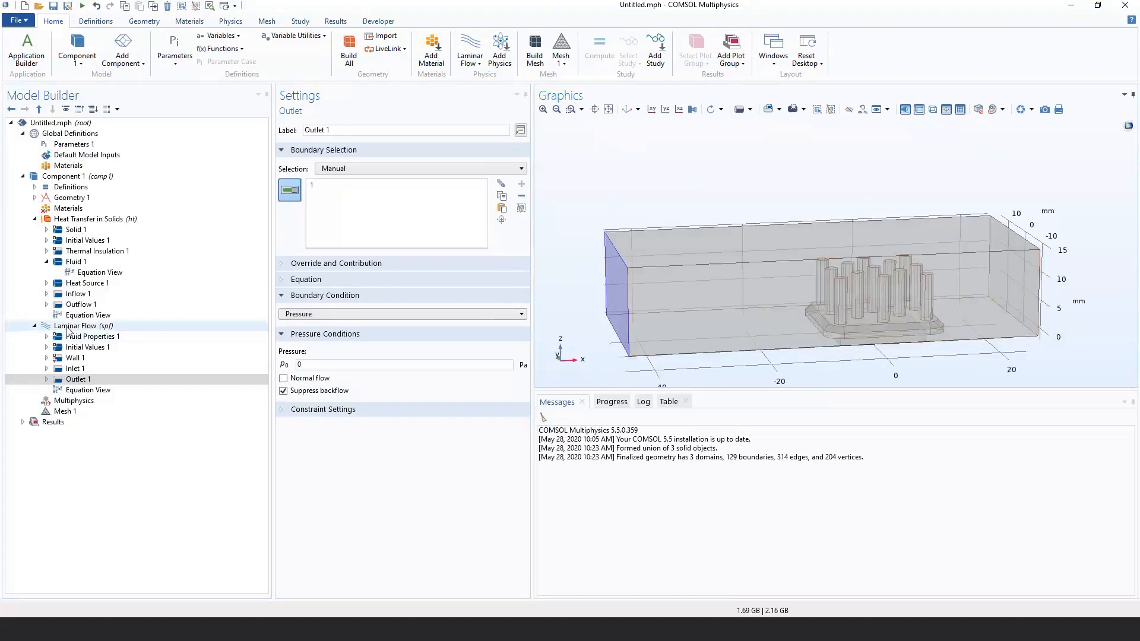
# Add a Nonisothermal Flow multiphysics coupling between Laminar Flow and Heat Transfer in Solids.
pyautogui.click(93, 406)
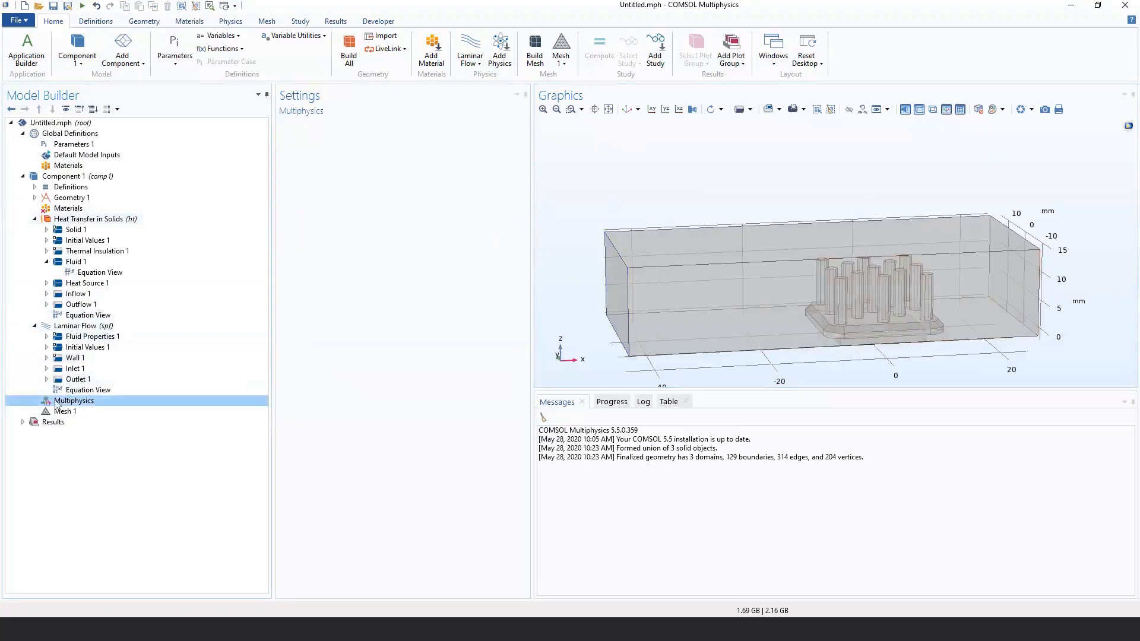
pyautogui.rightClick(72, 403)
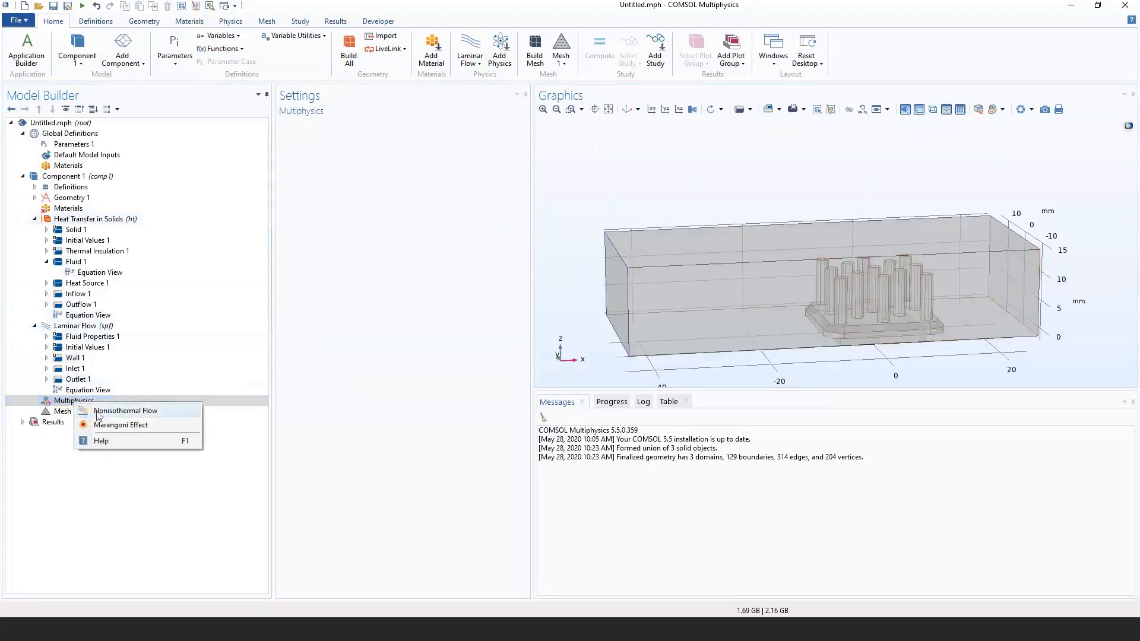
pyautogui.click(112, 411)
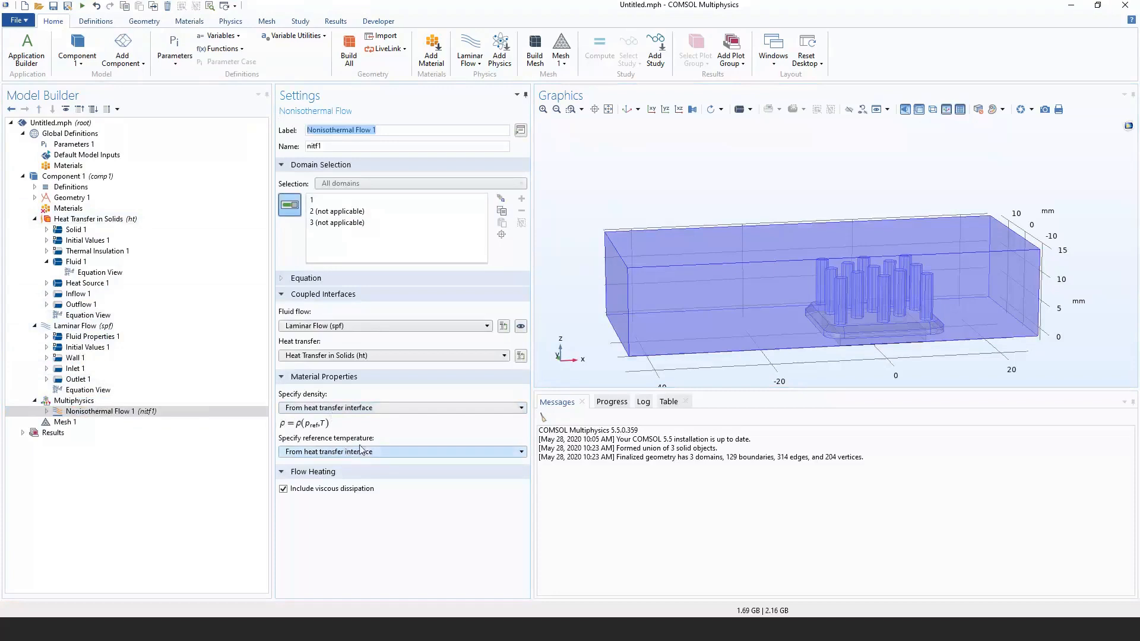
# Check the Heat Transfer in Solids reference temperature against the Nonisothermal Flow 1 material properties and the Fluid Properties 1 density setting.
pyautogui.click(94, 220)
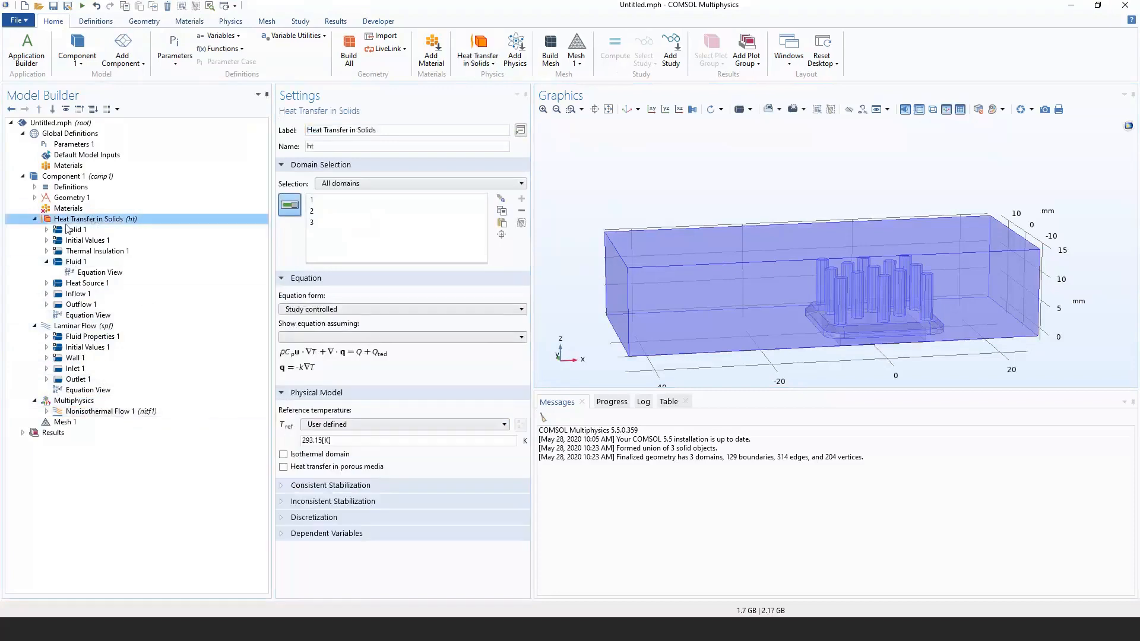
pyautogui.moveTo(342, 441); pyautogui.dragTo(299, 441)
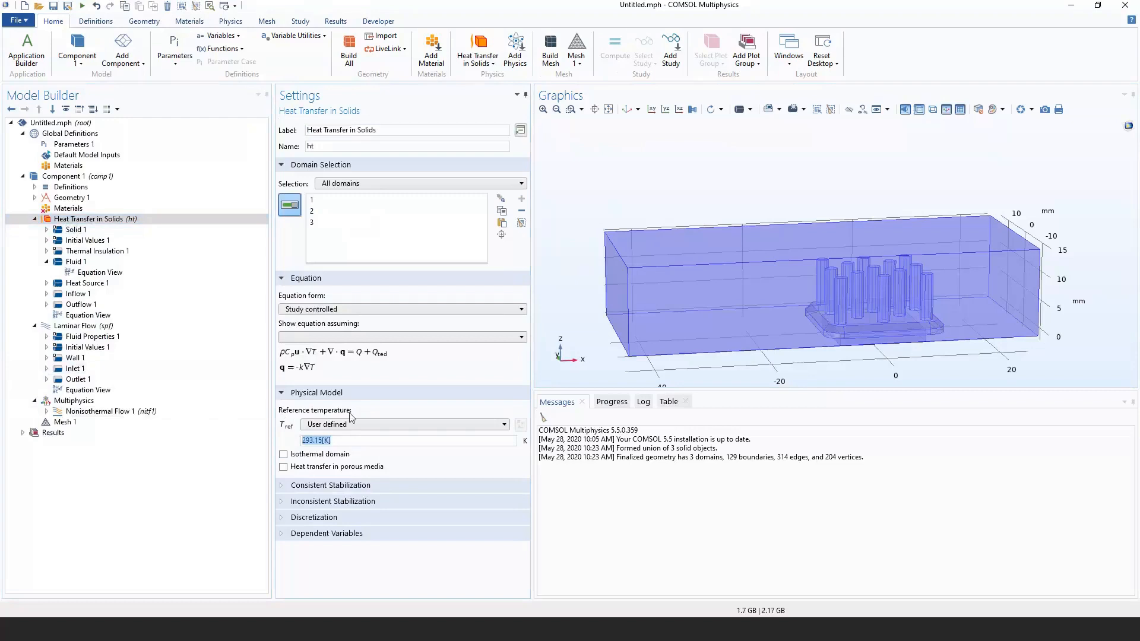
pyautogui.click(344, 441)
pyautogui.moveTo(343, 441); pyautogui.dragTo(293, 441)
pyautogui.click(101, 412)
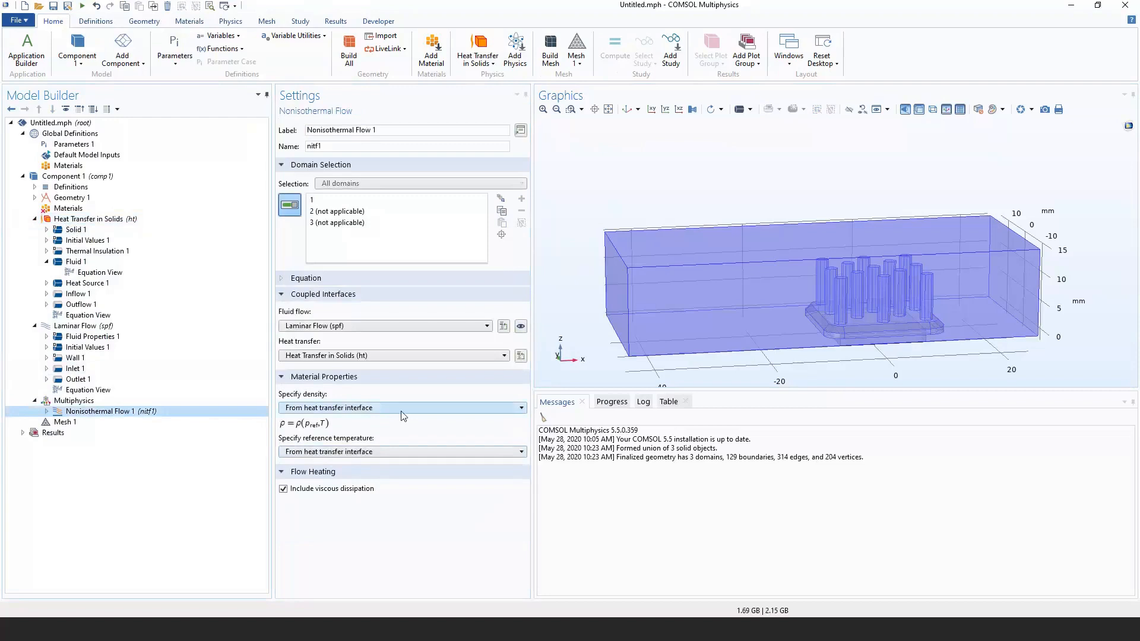
pyautogui.click(121, 337)
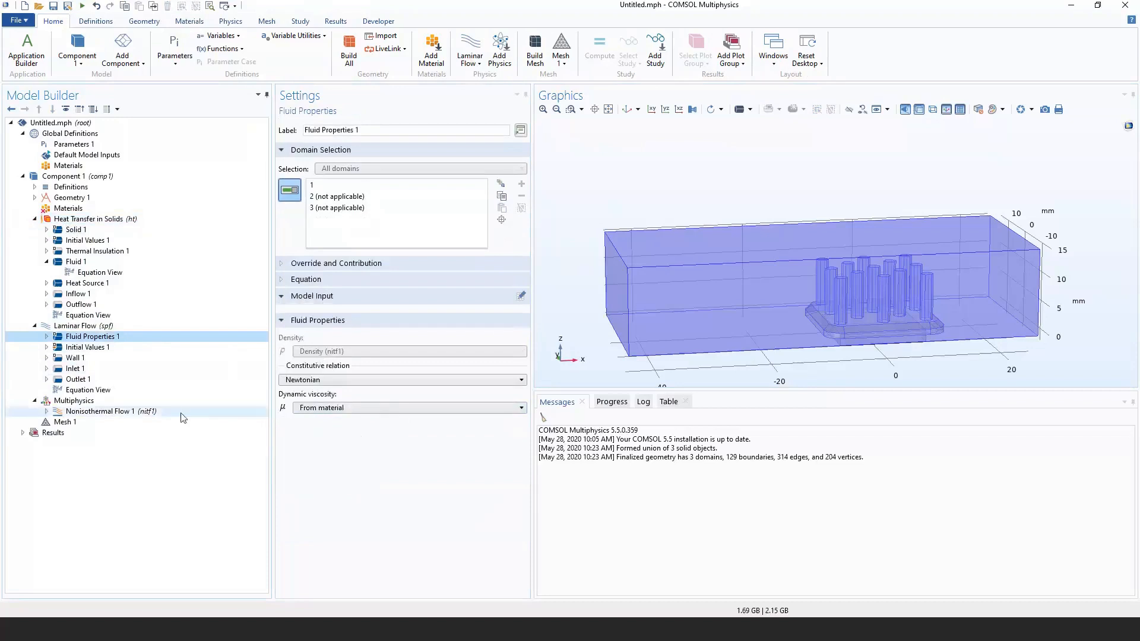
# Add the built-in materials Air, Aluminum 3003-H18 and Silica glass to Component 1.
pyautogui.click(113, 412)
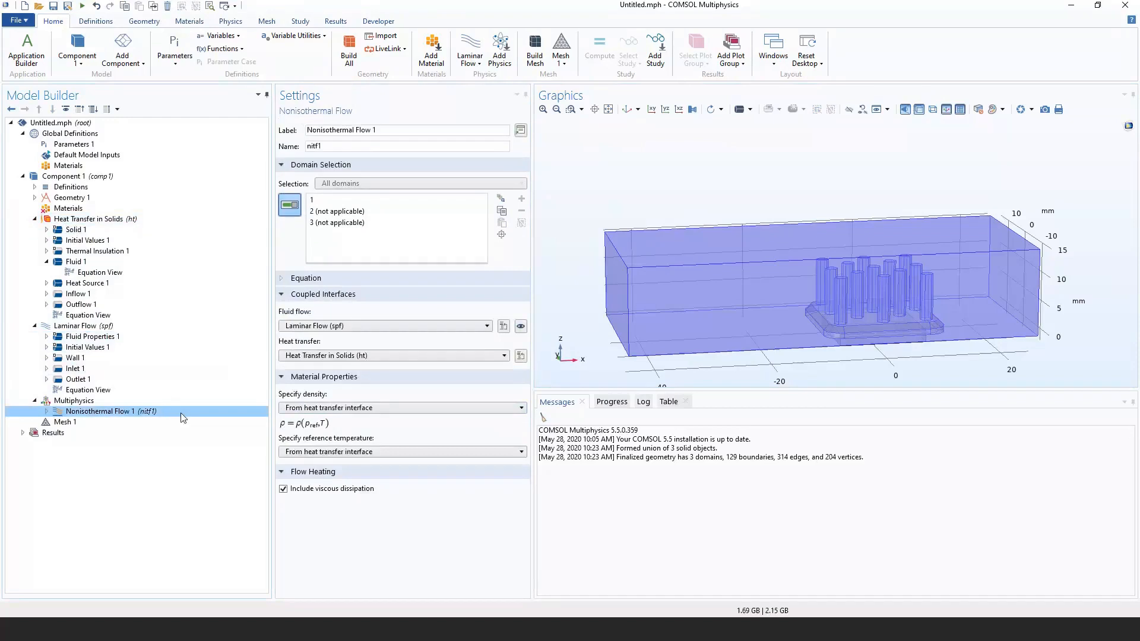
pyautogui.click(81, 209)
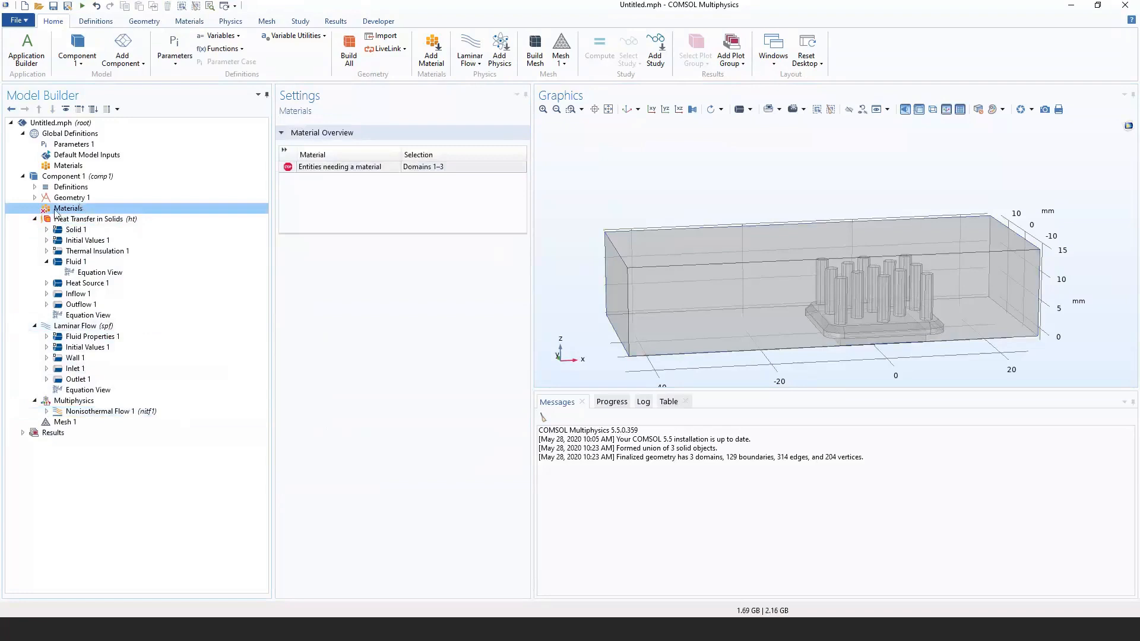
pyautogui.rightClick(68, 211)
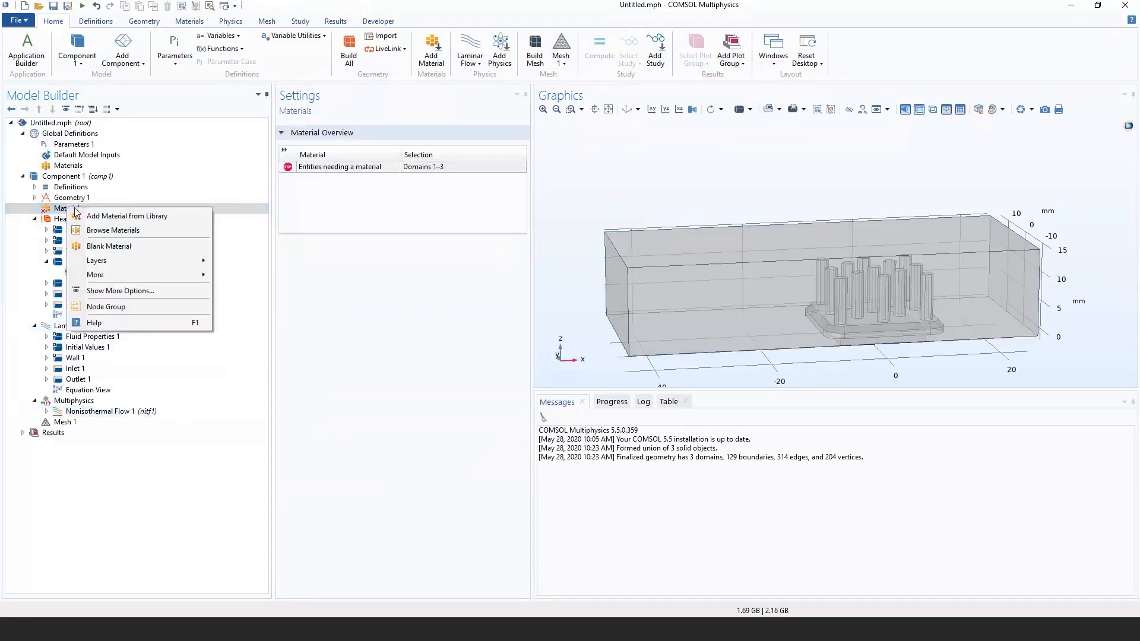
pyautogui.click(98, 216)
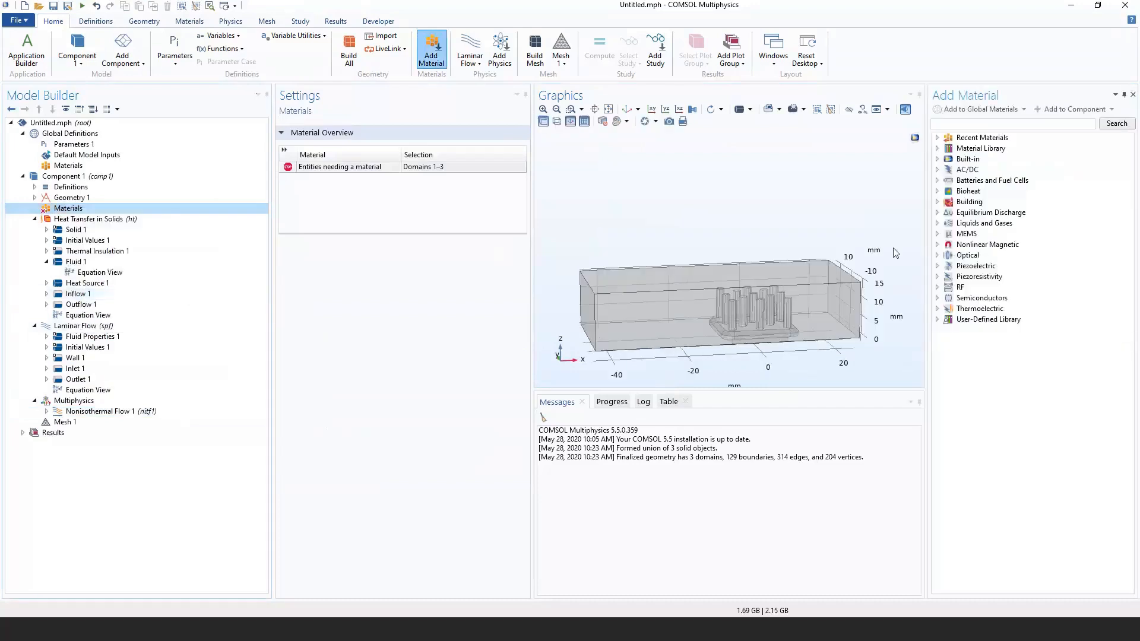
pyautogui.click(937, 160)
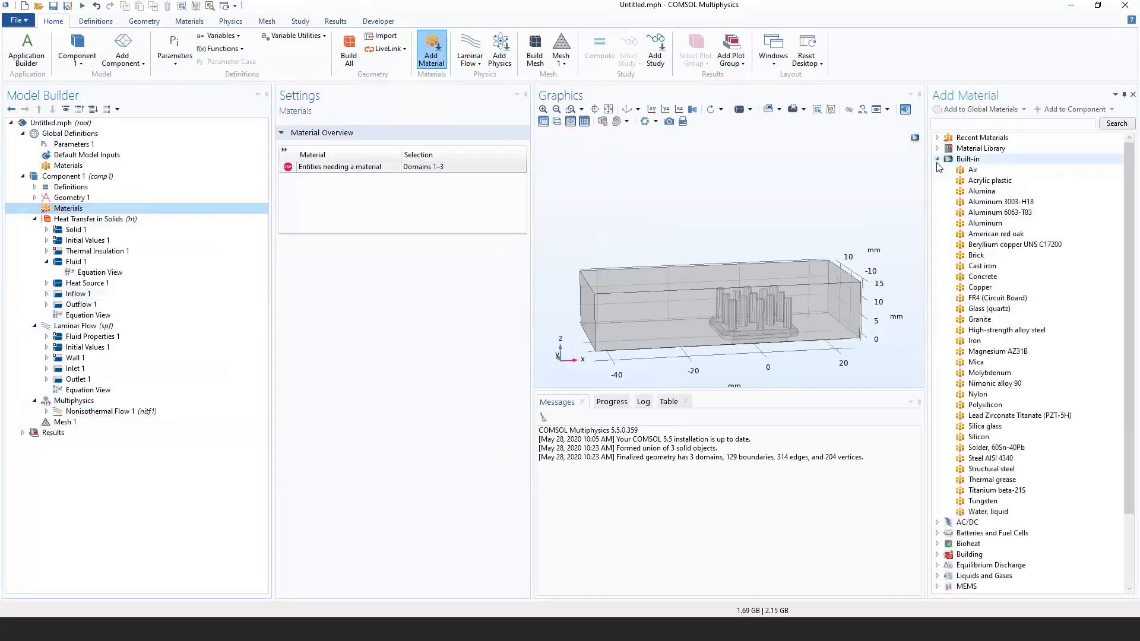
pyautogui.click(957, 171)
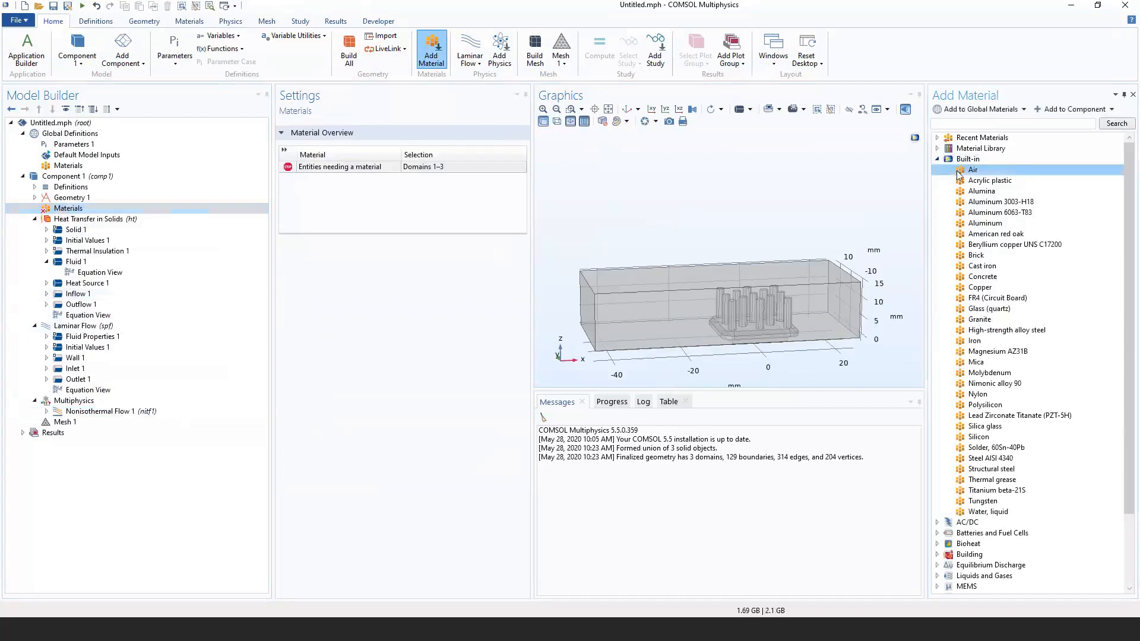
pyautogui.doubleClick(958, 171)
pyautogui.click(986, 202)
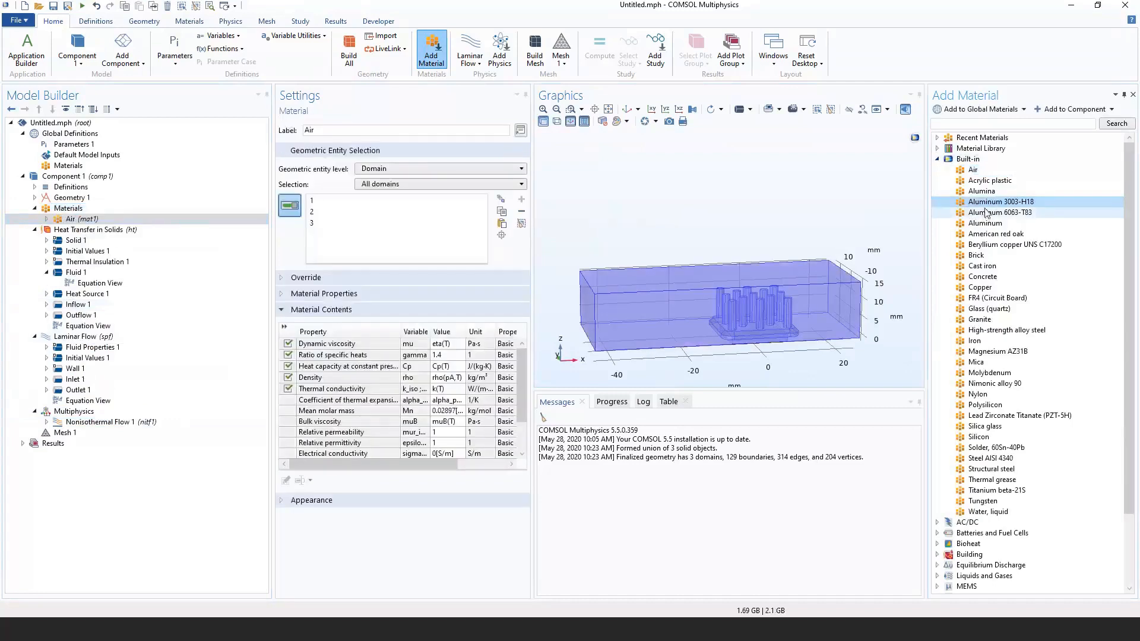
pyautogui.doubleClick(995, 203)
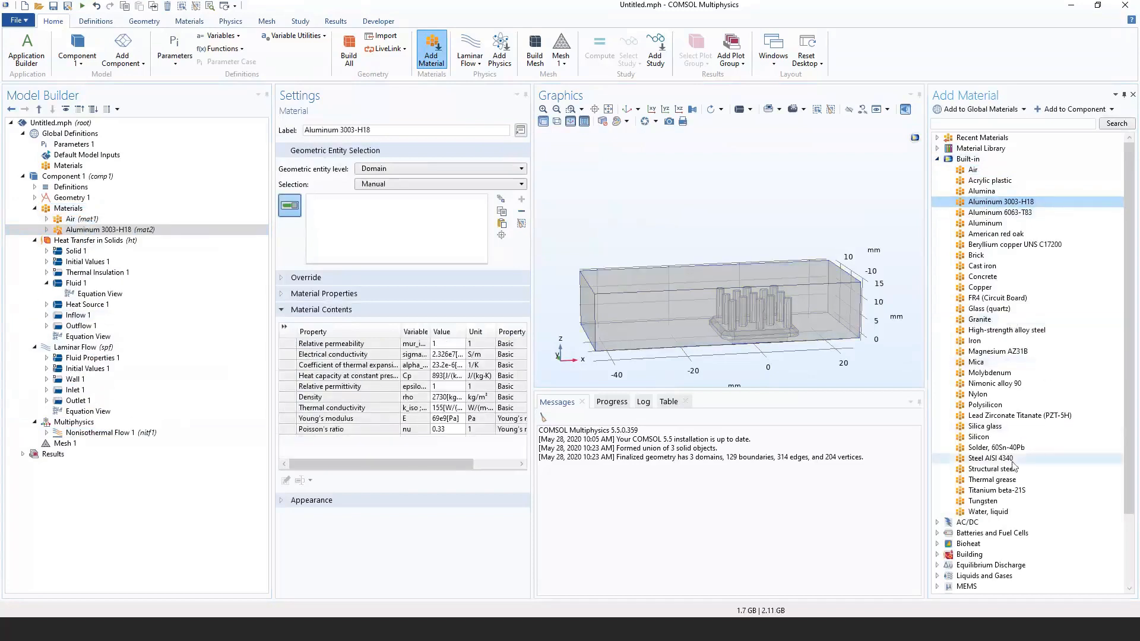
pyautogui.doubleClick(1001, 428)
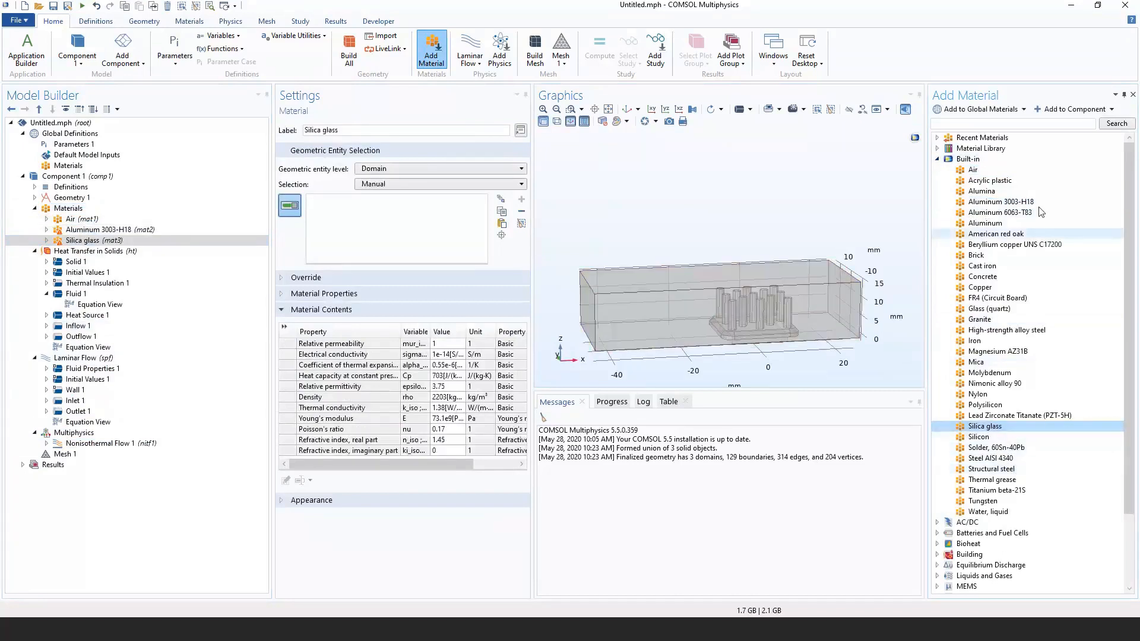
pyautogui.click(1133, 95)
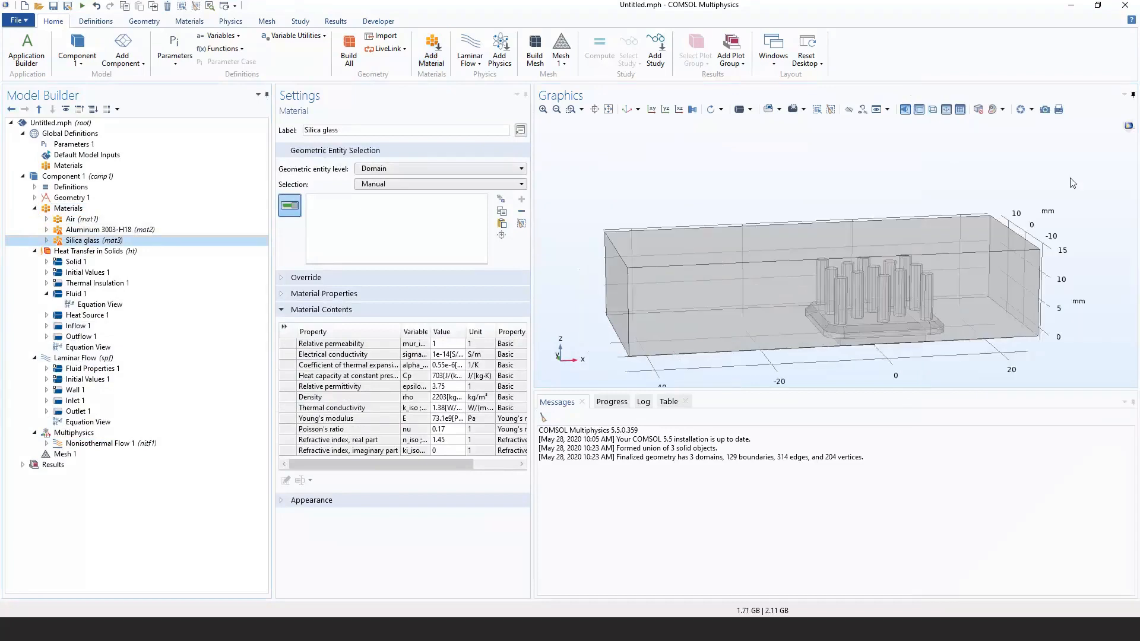
# Assign Silica glass to domain 3, the block beneath the heat sink base.
pyautogui.scroll(4, 729, 311)
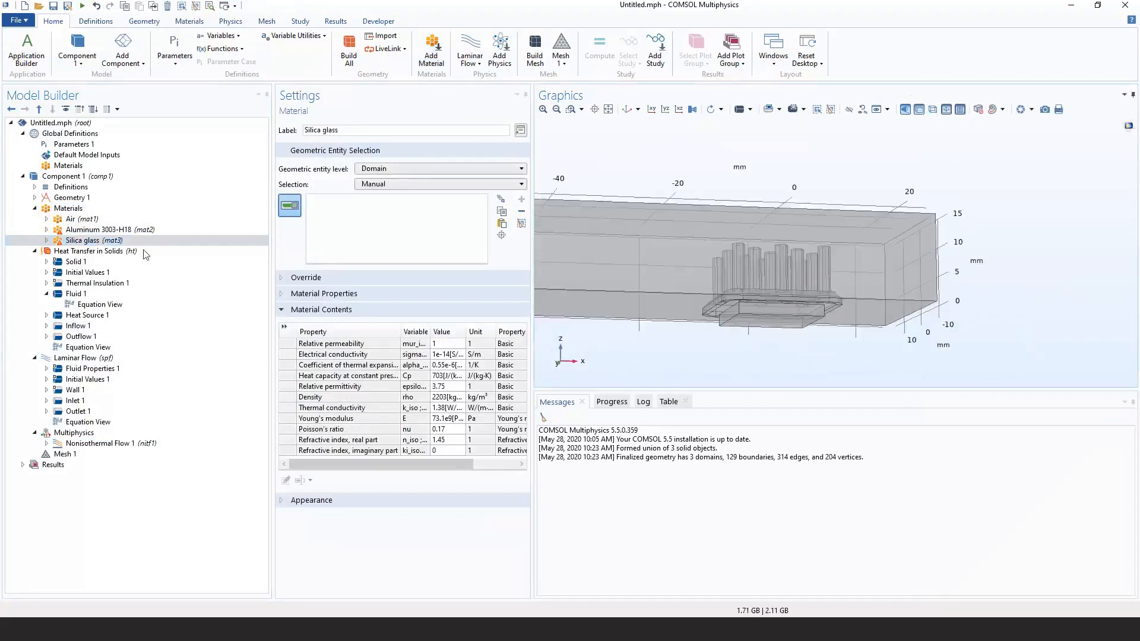
pyautogui.click(84, 241)
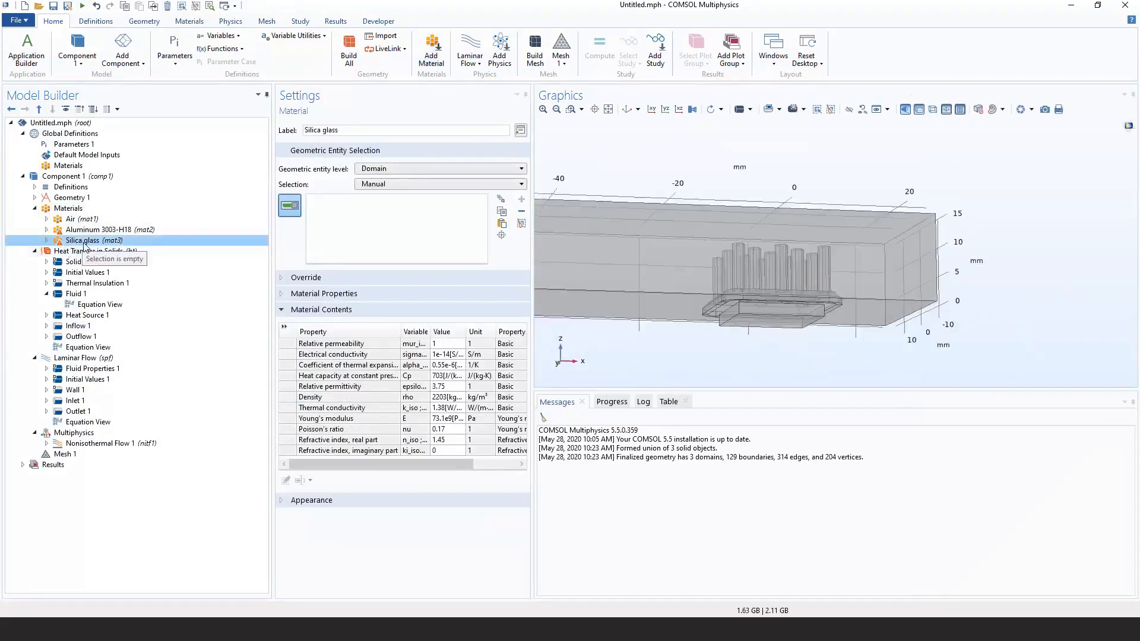
pyautogui.click(736, 321)
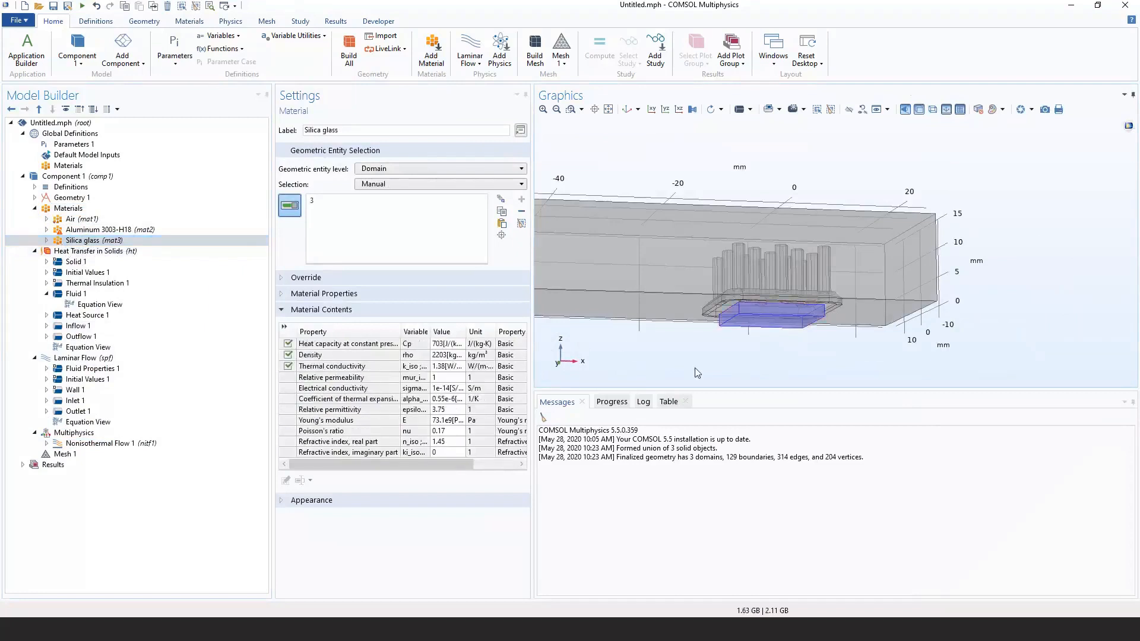
pyautogui.click(94, 242)
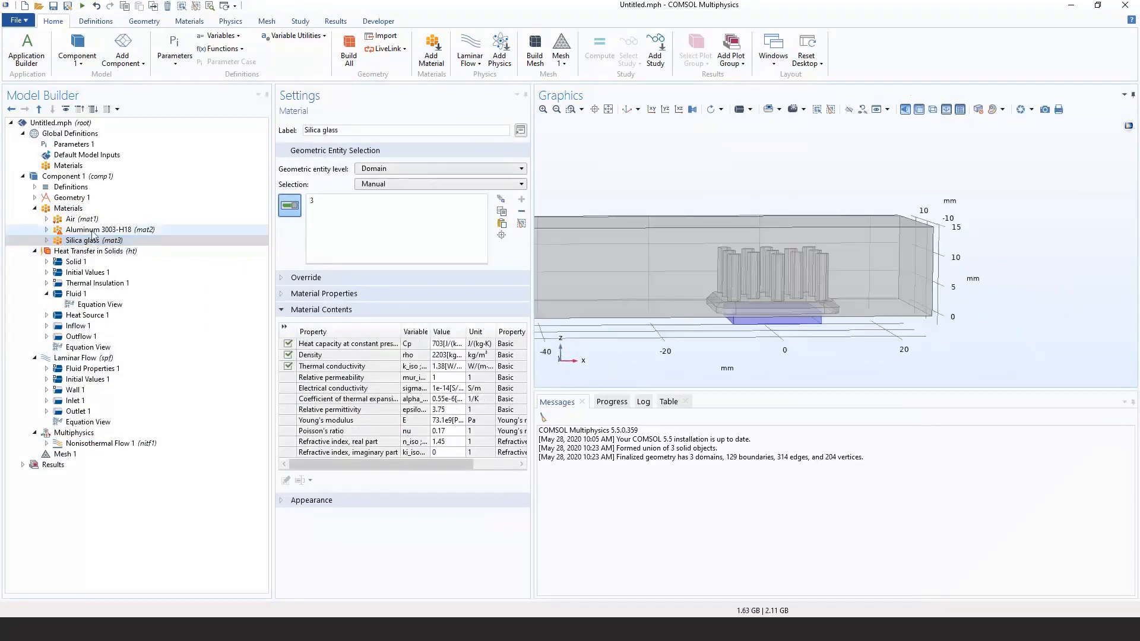
# Assign Aluminum 3003-H18 to domain 2, the heat sink with its base and pins.
pyautogui.click(98, 230)
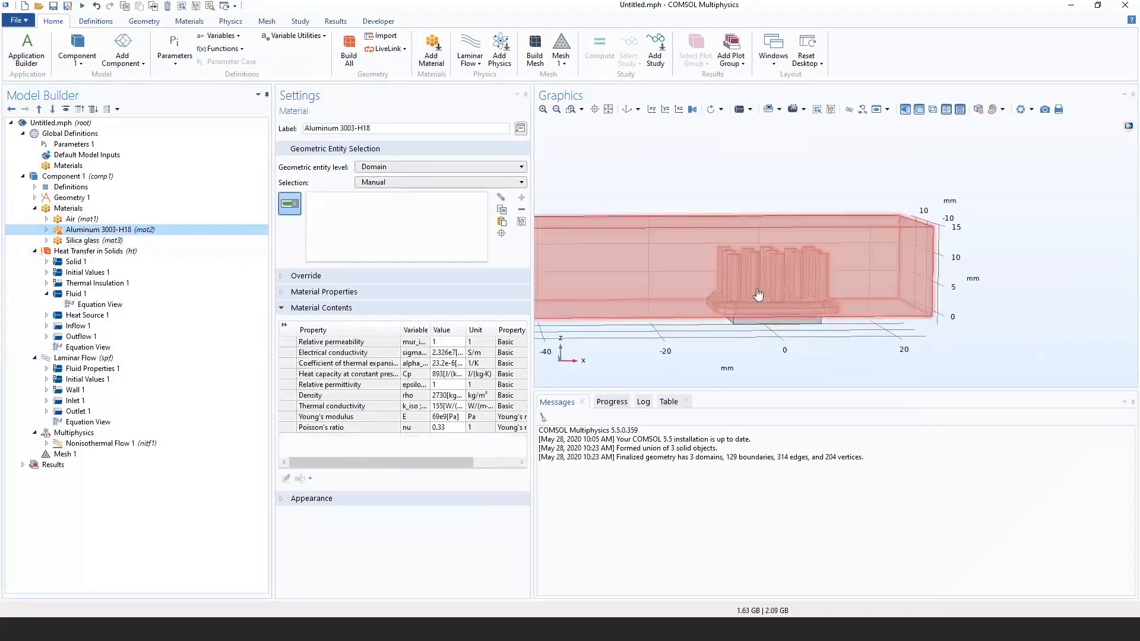
pyautogui.scroll(3, 757, 303)
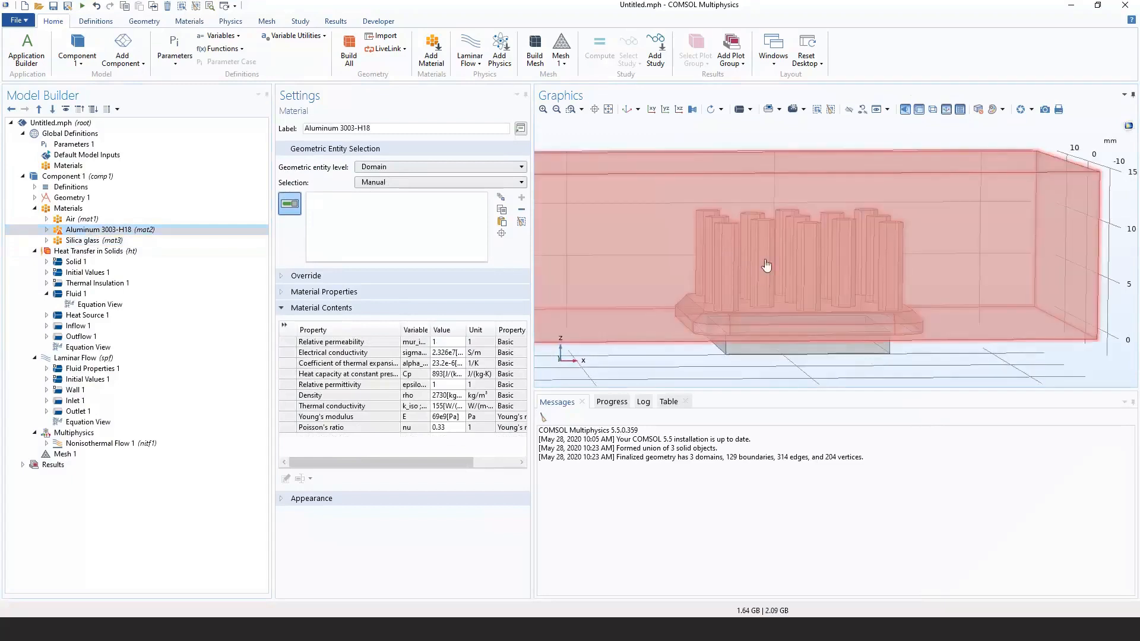
pyautogui.moveTo(763, 265); pyautogui.dragTo(764, 278)
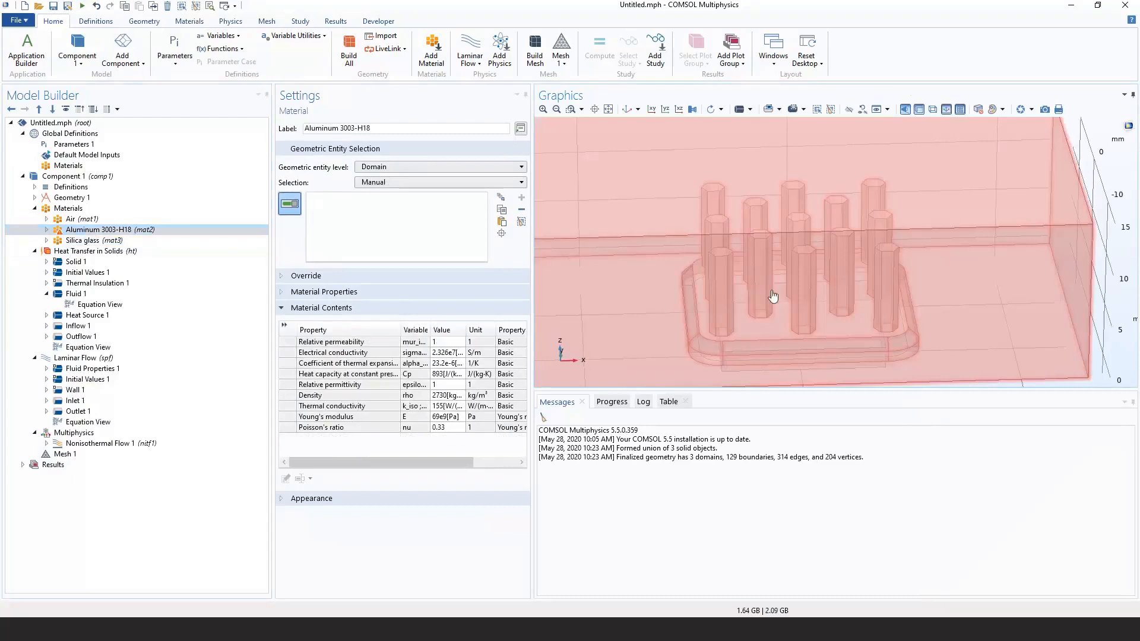
pyautogui.scroll(-2, 772, 288)
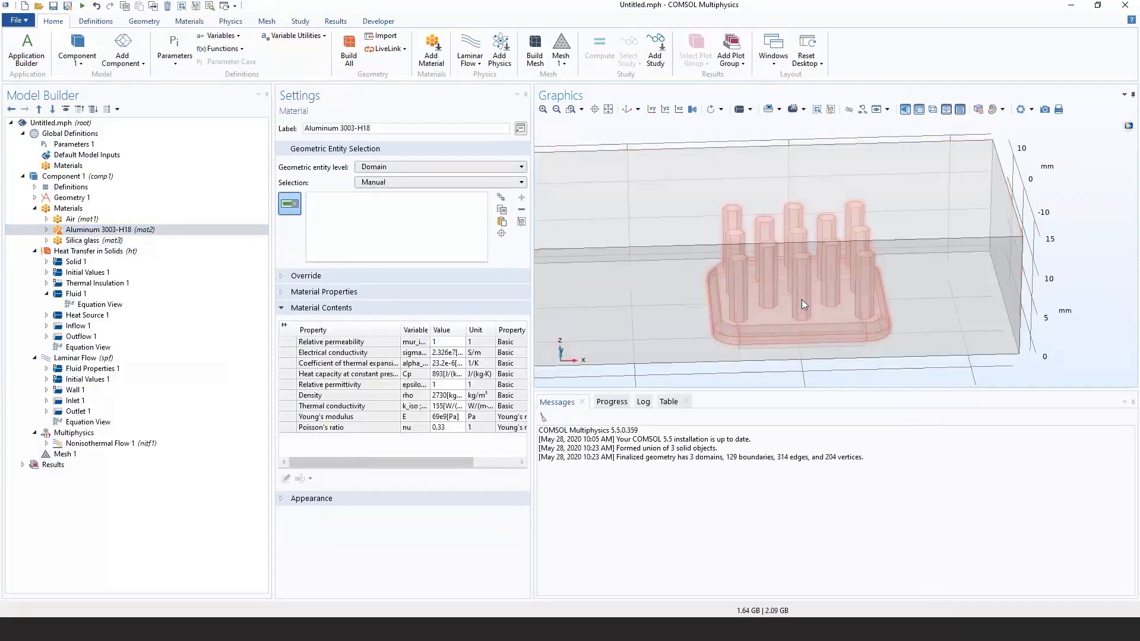
pyautogui.click(802, 299)
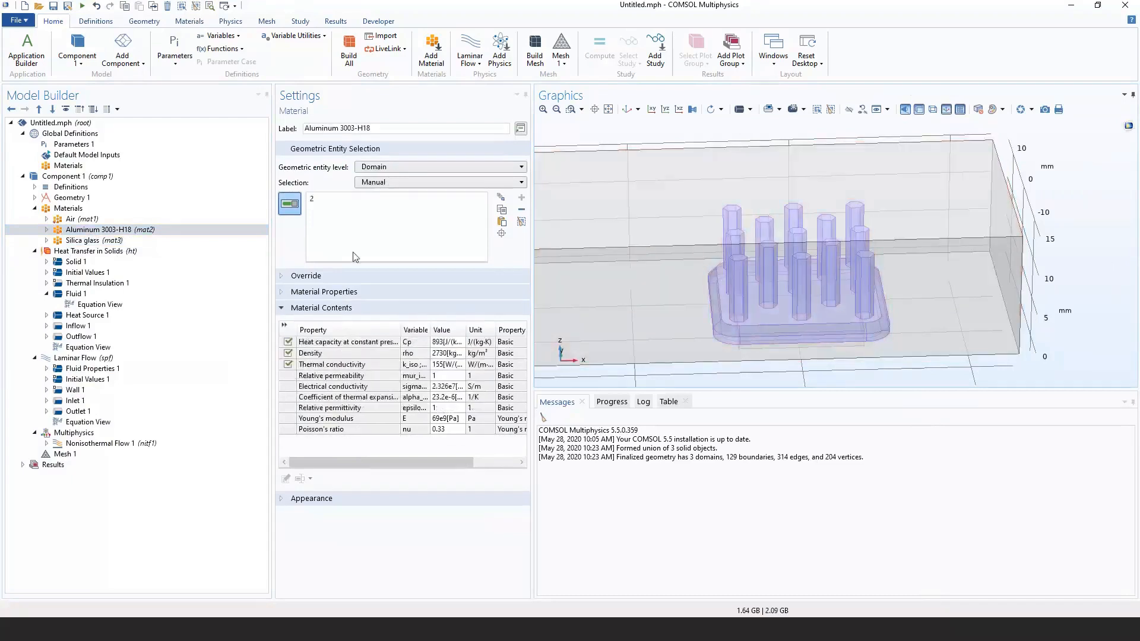
# Remove overridden domains 2 and 3 from the Air selection, leaving domain 1, and review the domain assignments of all three materials.
pyautogui.click(90, 220)
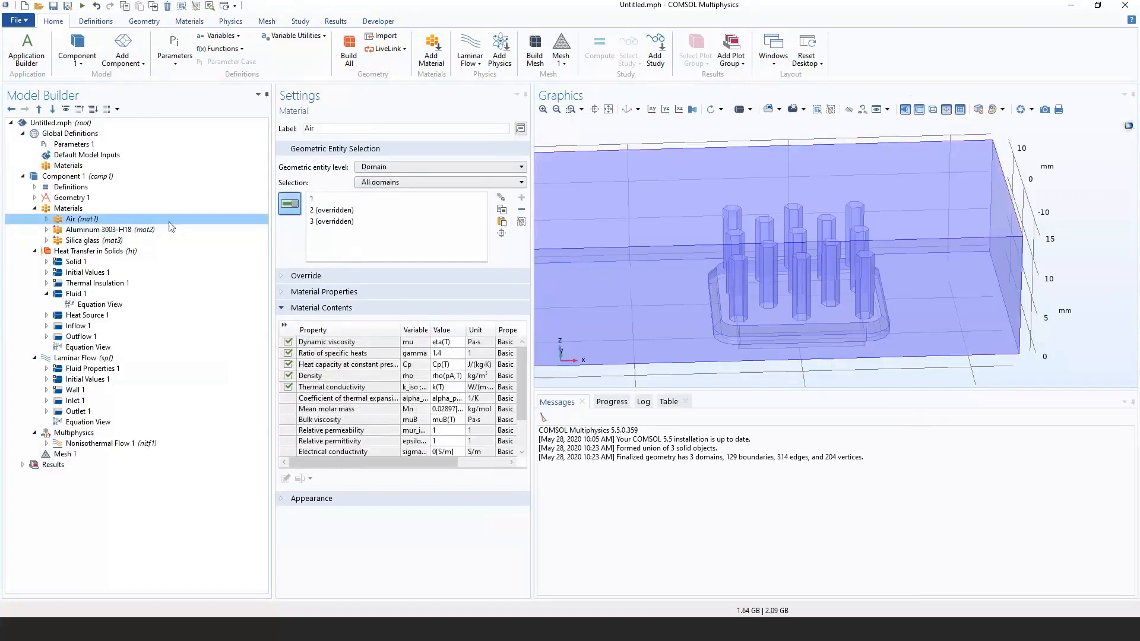
pyautogui.click(324, 222)
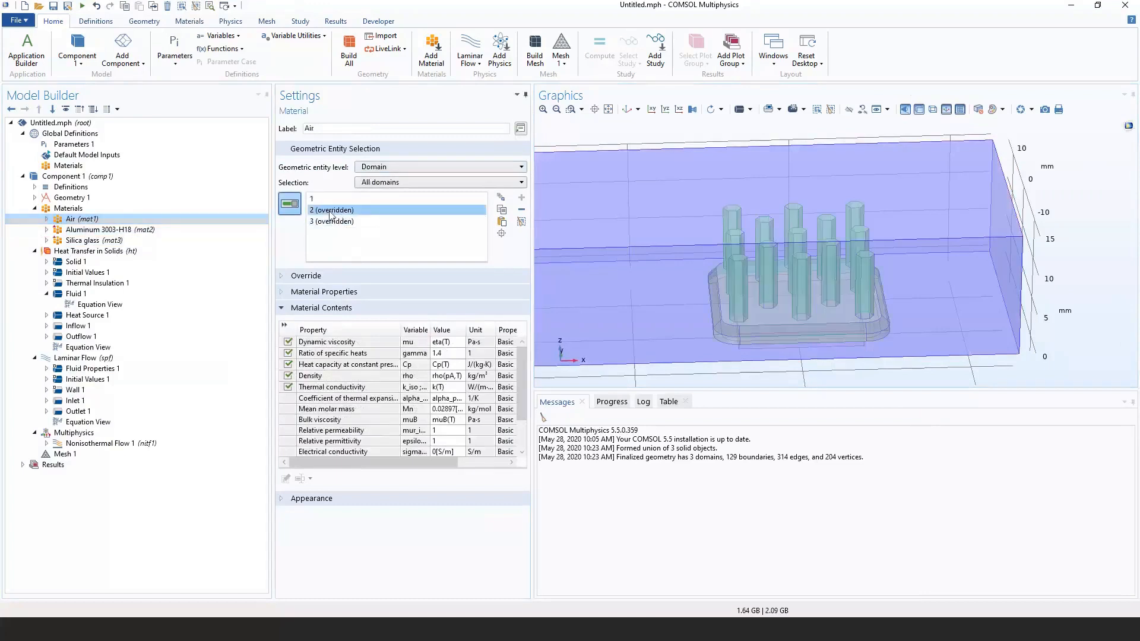
pyautogui.click(363, 211)
pyautogui.click(521, 211)
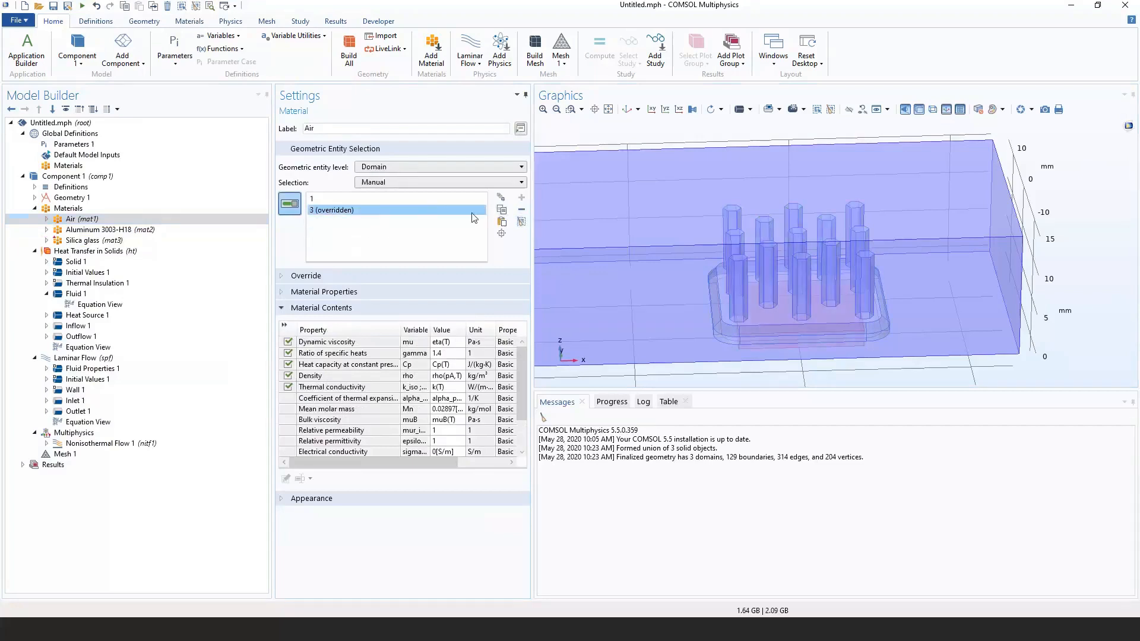
pyautogui.click(521, 211)
pyautogui.click(364, 199)
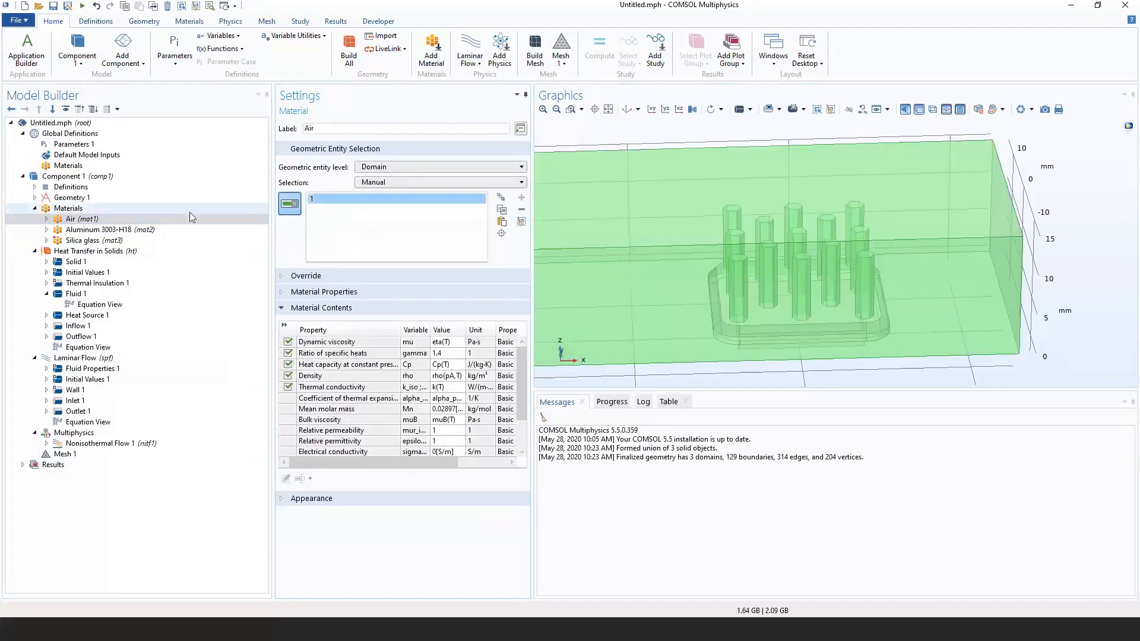
pyautogui.click(196, 230)
pyautogui.click(243, 240)
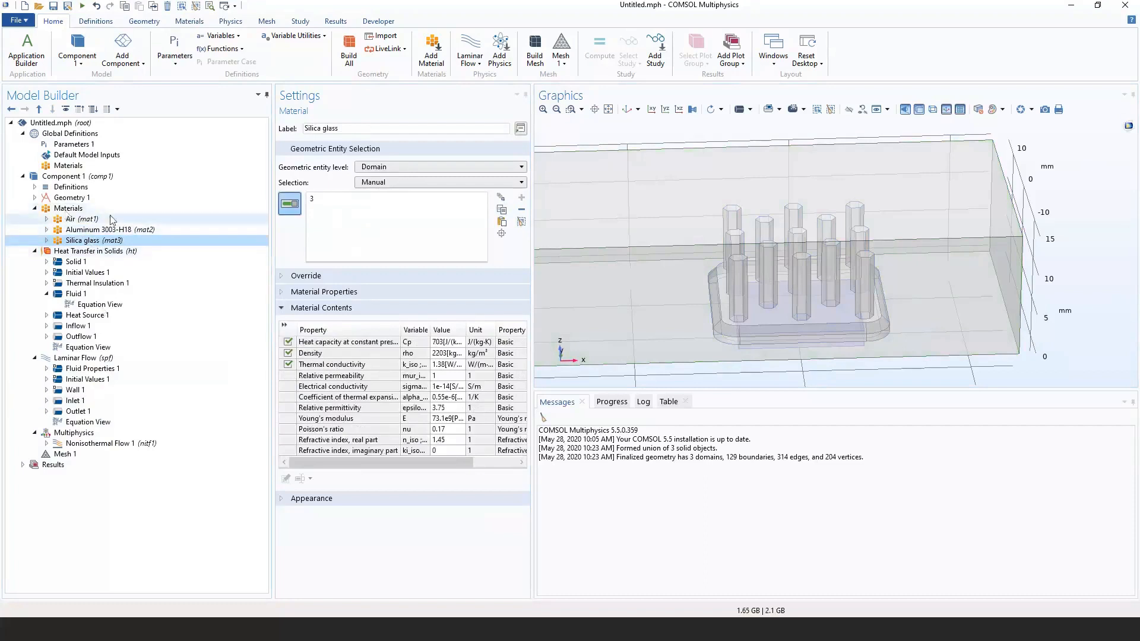
pyautogui.click(71, 209)
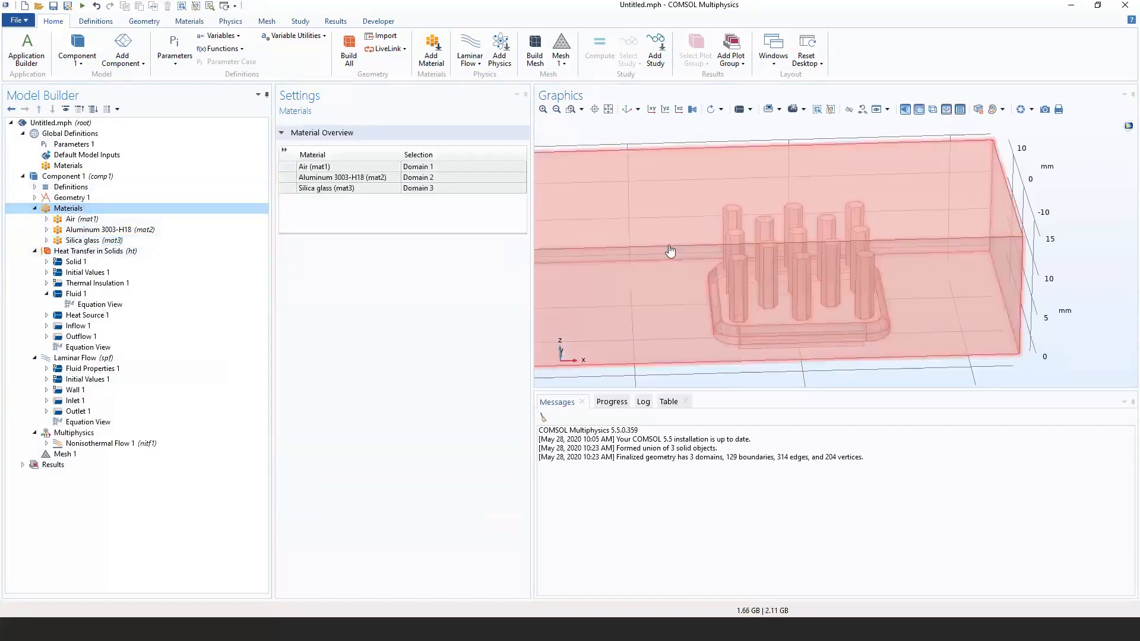
# Add a Stationary study that solves Heat Transfer in Solids, Laminar Flow and the Nonisothermal Flow coupling.
pyautogui.scroll(-3, 677, 309)
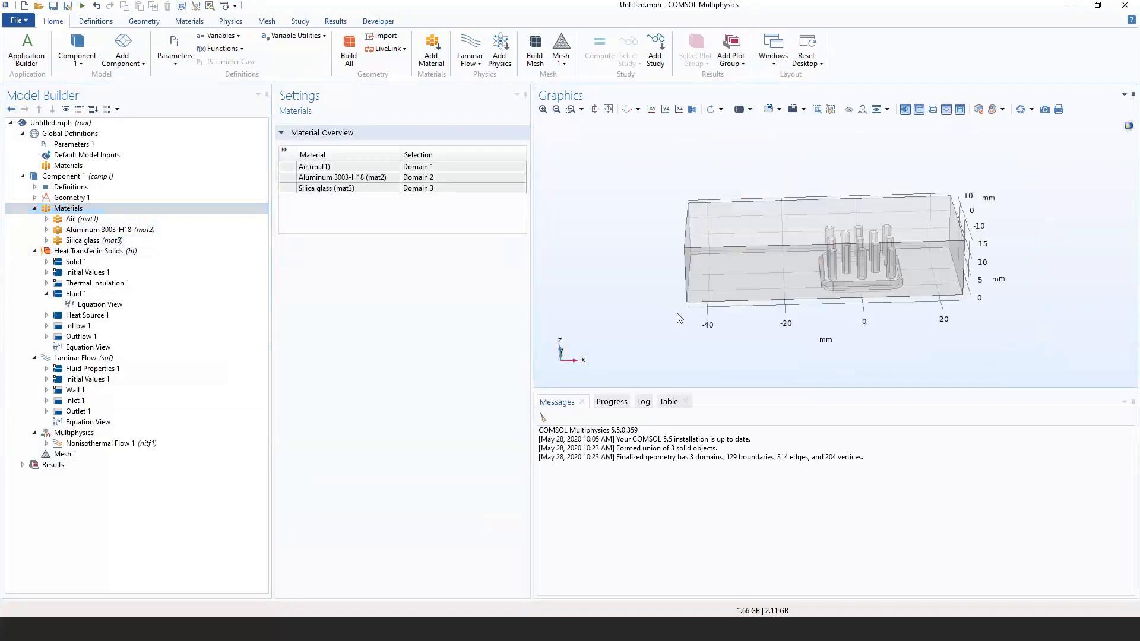
pyautogui.moveTo(677, 314); pyautogui.dragTo(659, 331, button='right')
pyautogui.moveTo(659, 331); pyautogui.dragTo(673, 339)
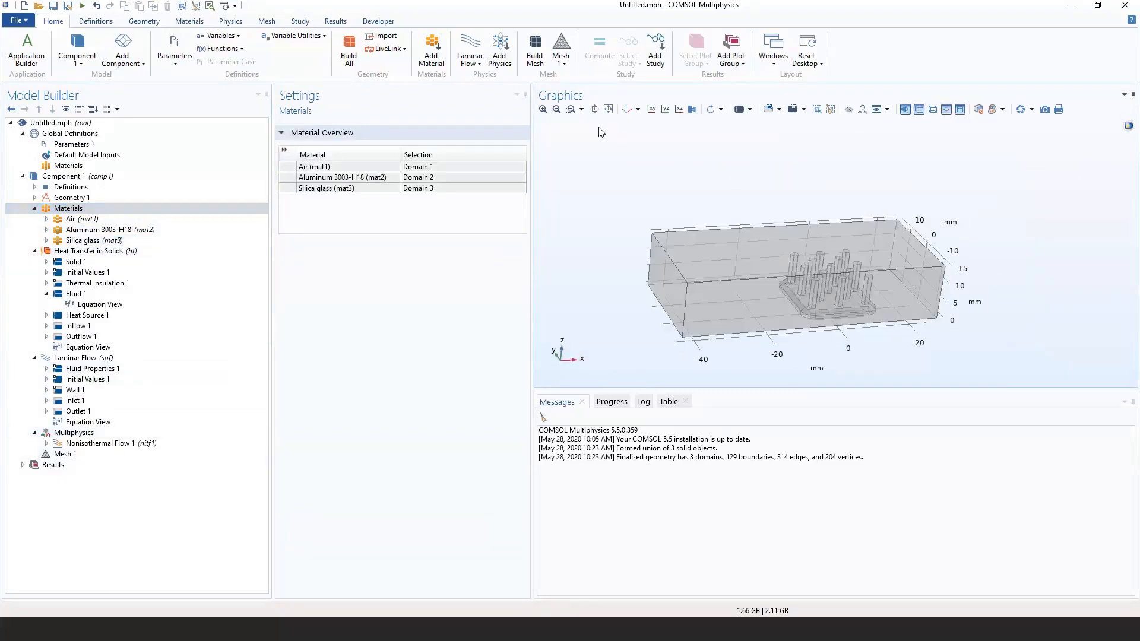
pyautogui.click(656, 49)
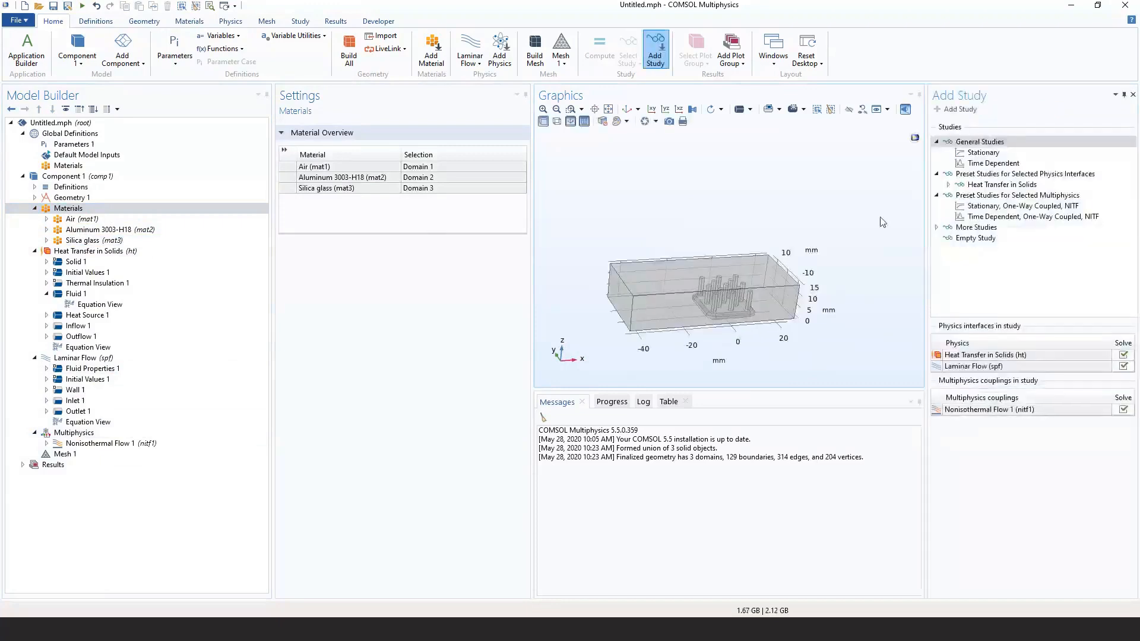
pyautogui.click(953, 153)
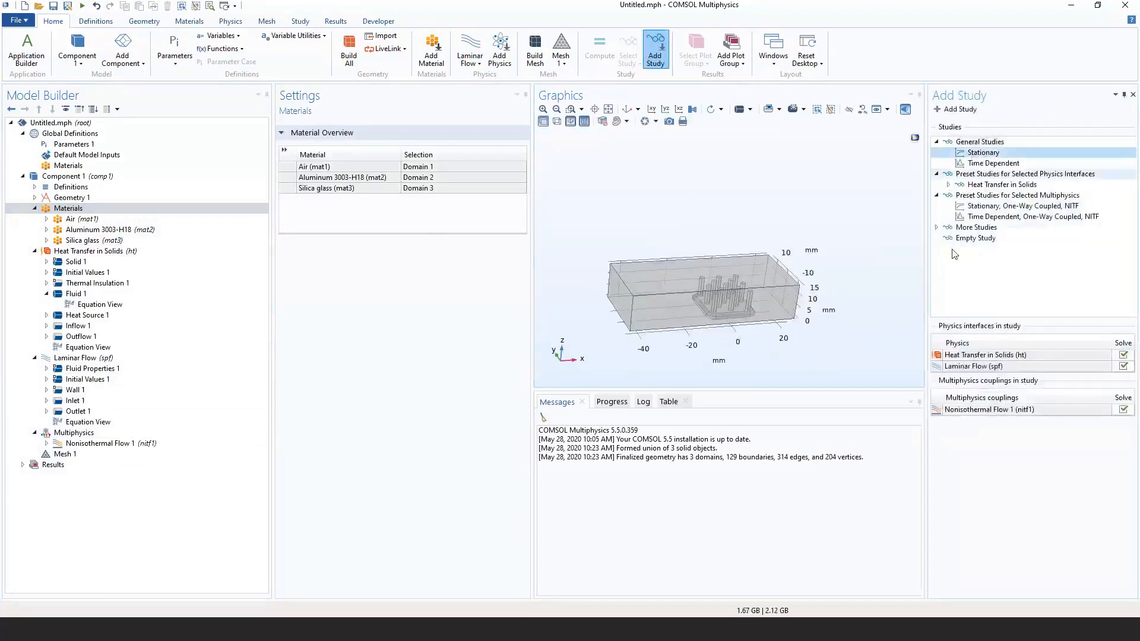
pyautogui.doubleClick(963, 154)
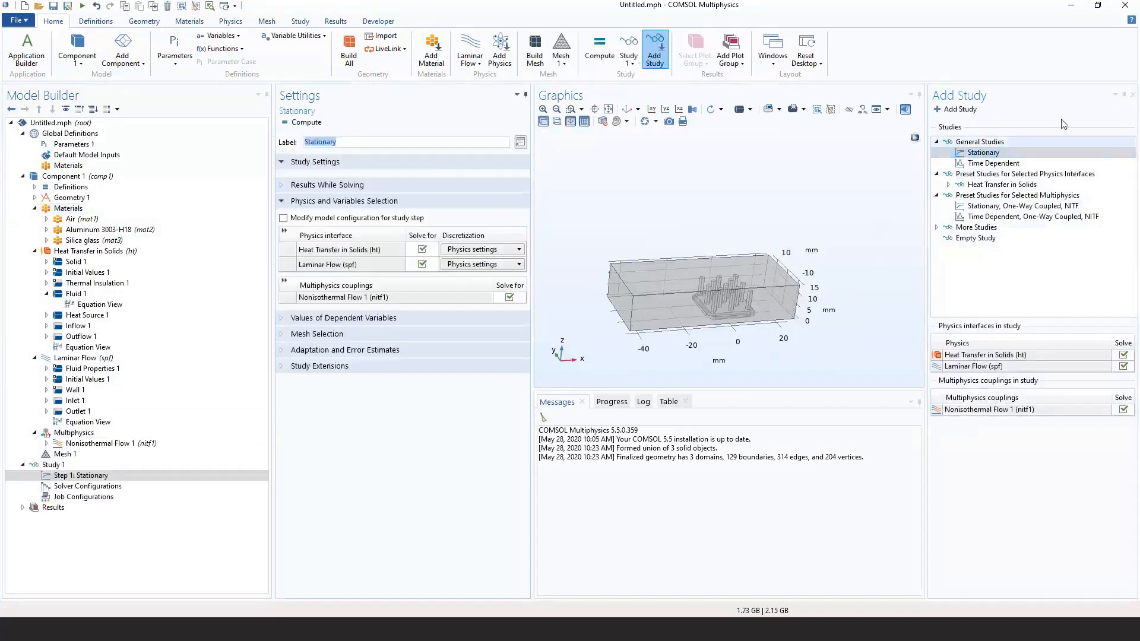
pyautogui.click(1134, 94)
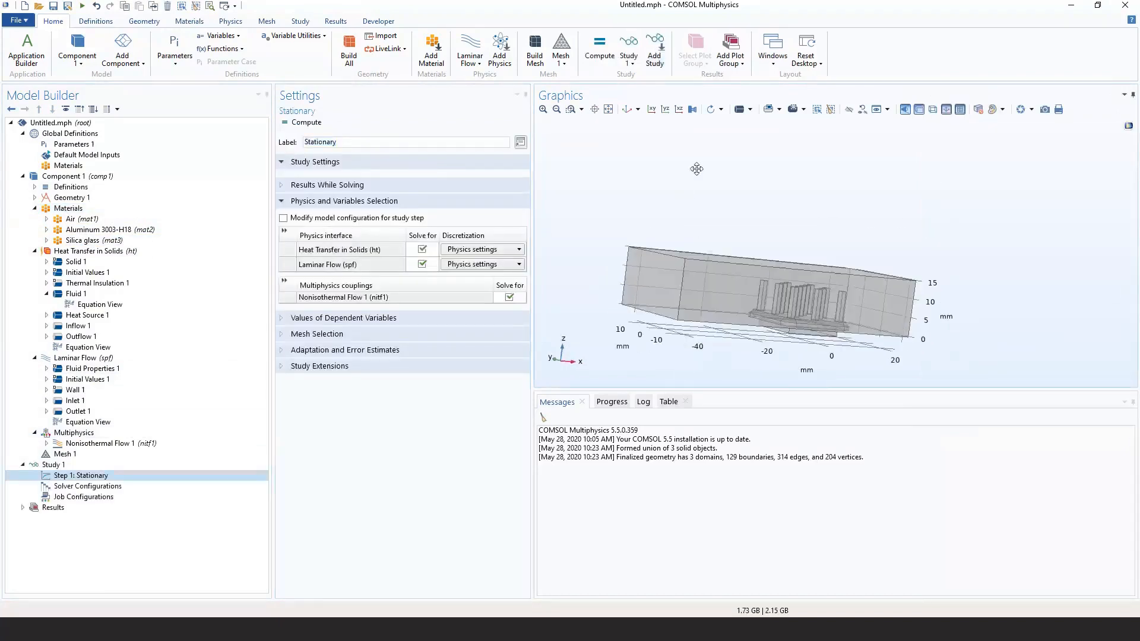
# Keep Physics-controlled mesh as the sequence type for Mesh 1.
pyautogui.click(123, 454)
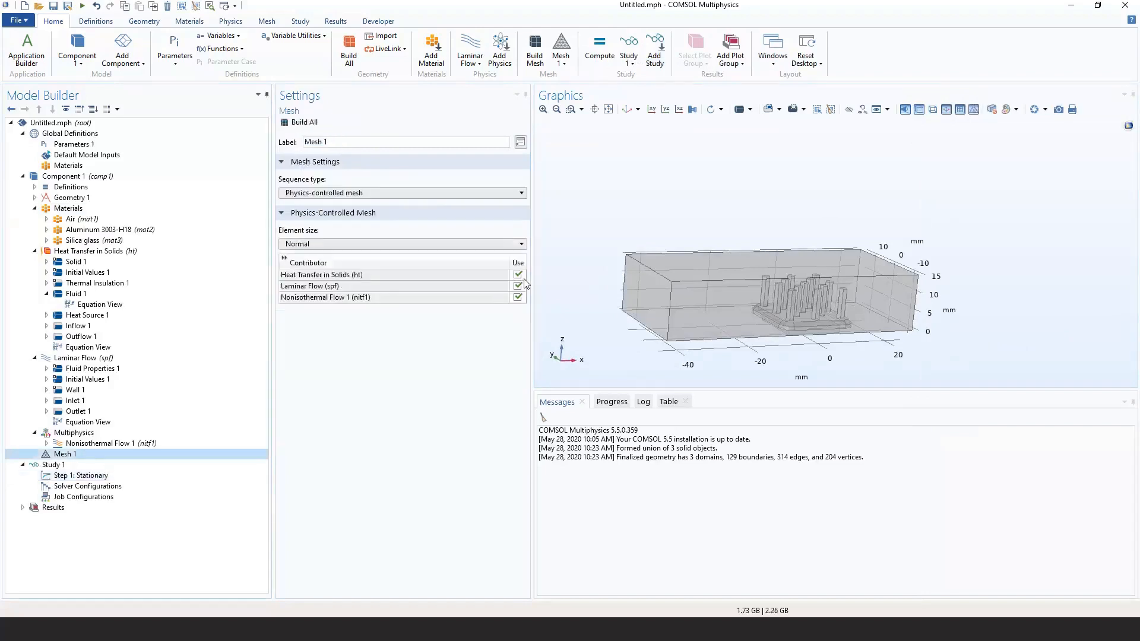
pyautogui.moveTo(679, 205); pyautogui.dragTo(651, 191)
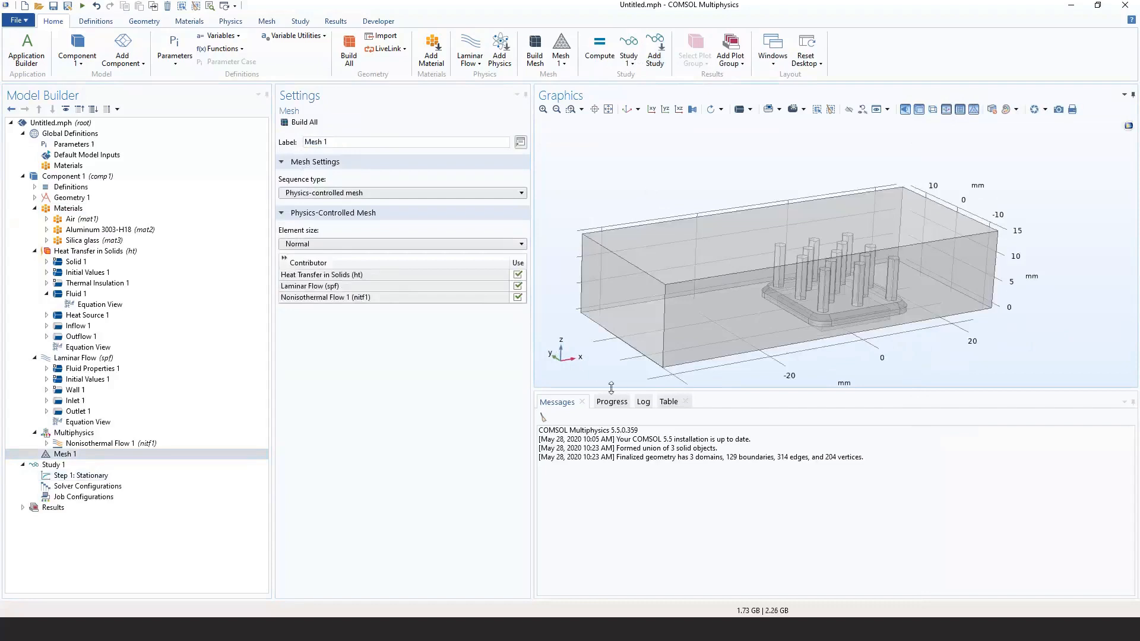
pyautogui.moveTo(611, 389); pyautogui.dragTo(604, 435)
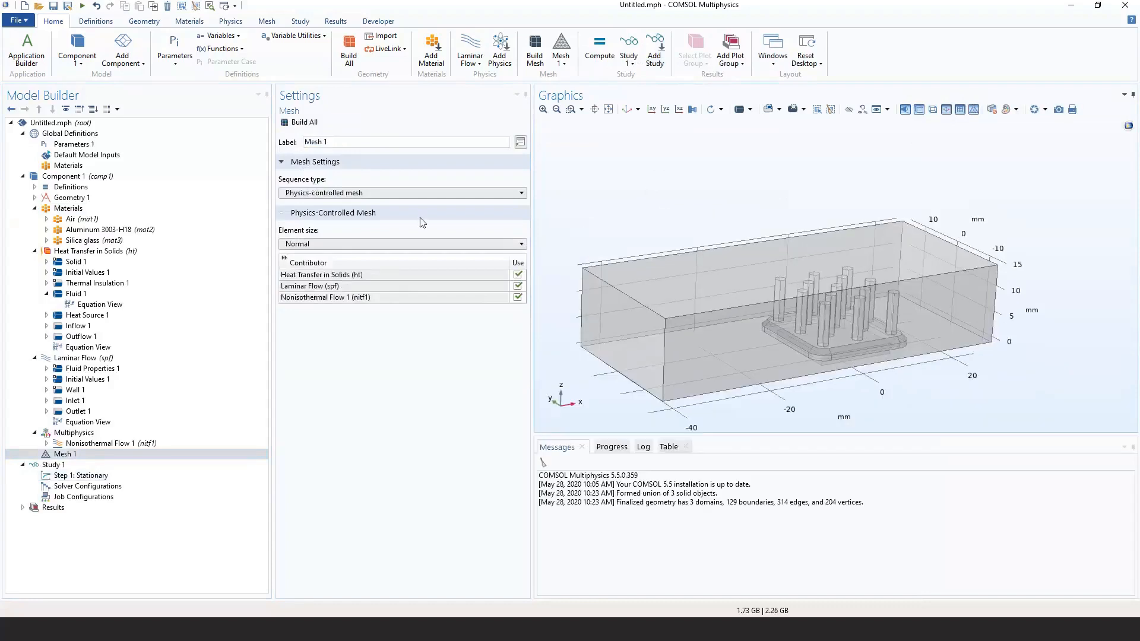
pyautogui.click(367, 193)
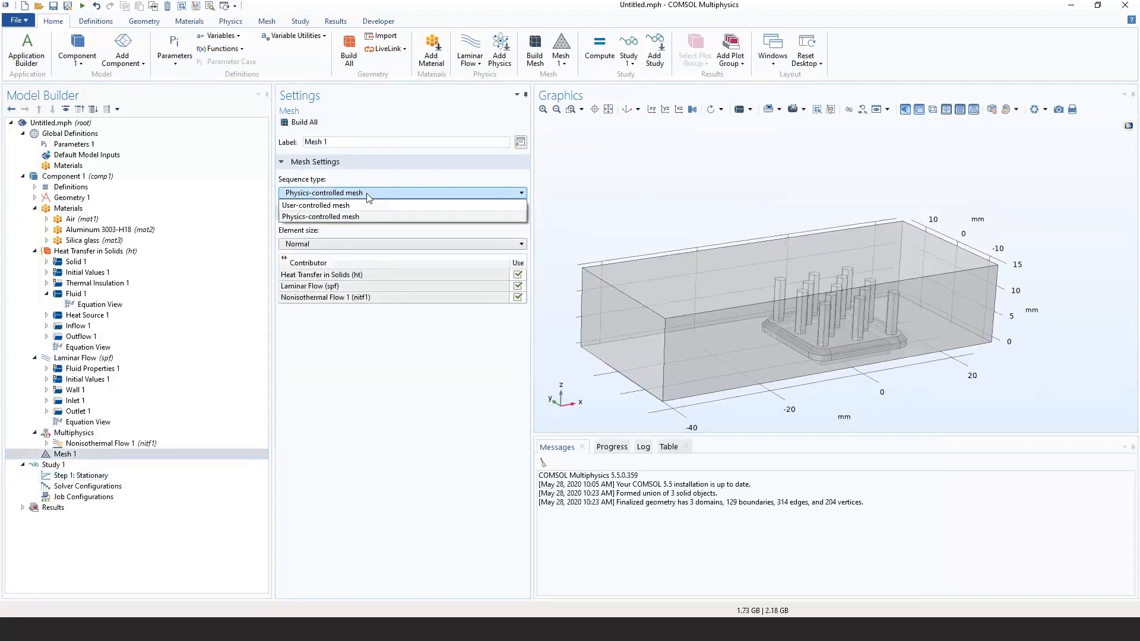
pyautogui.click(327, 217)
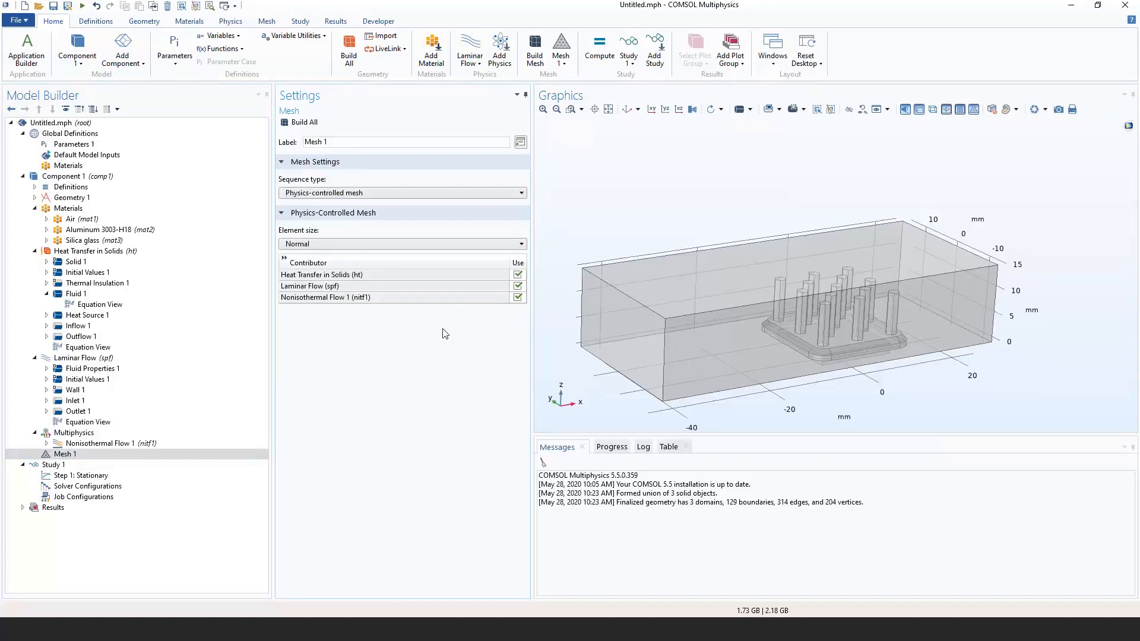
# Build Mesh 1 with the Extremely coarse element size and display it with transparency turned off.
pyautogui.click(293, 240)
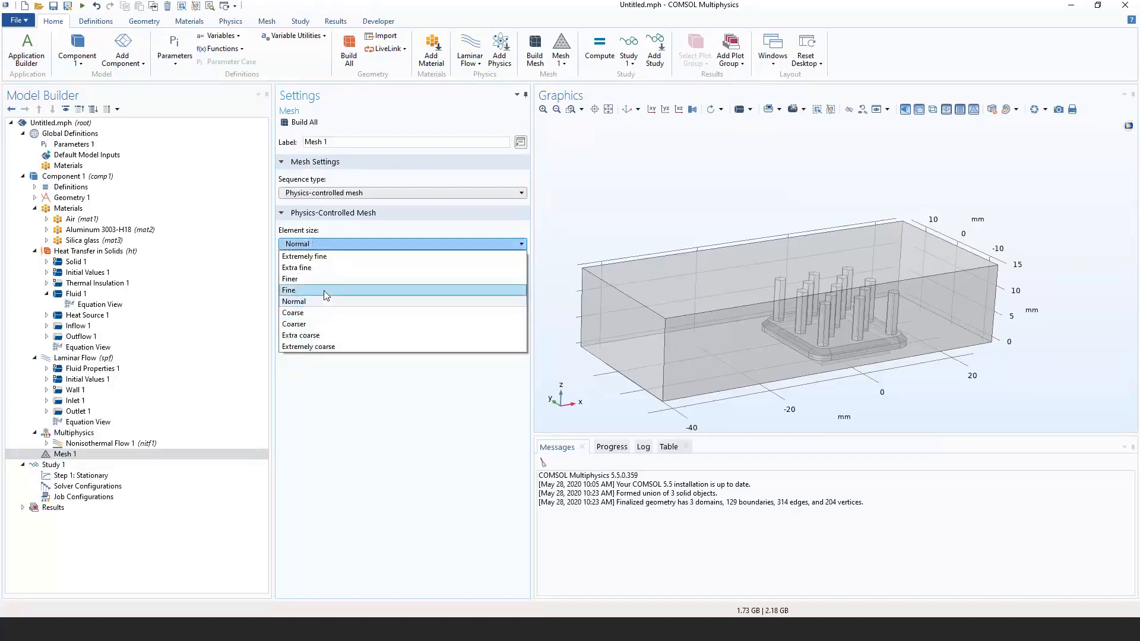
pyautogui.click(307, 243)
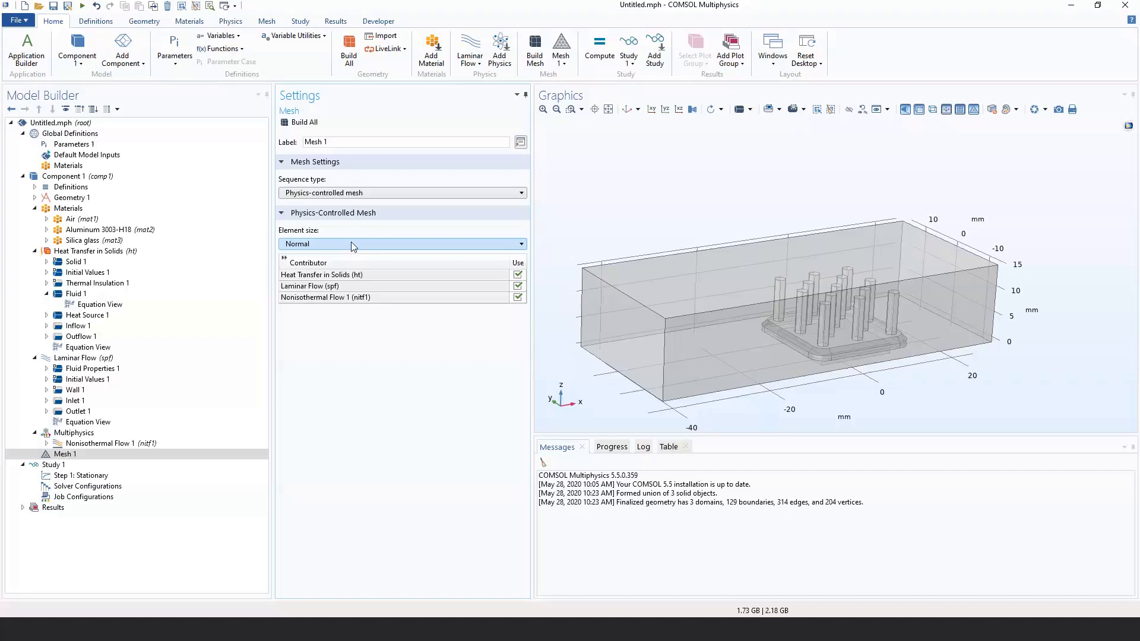
pyautogui.click(336, 243)
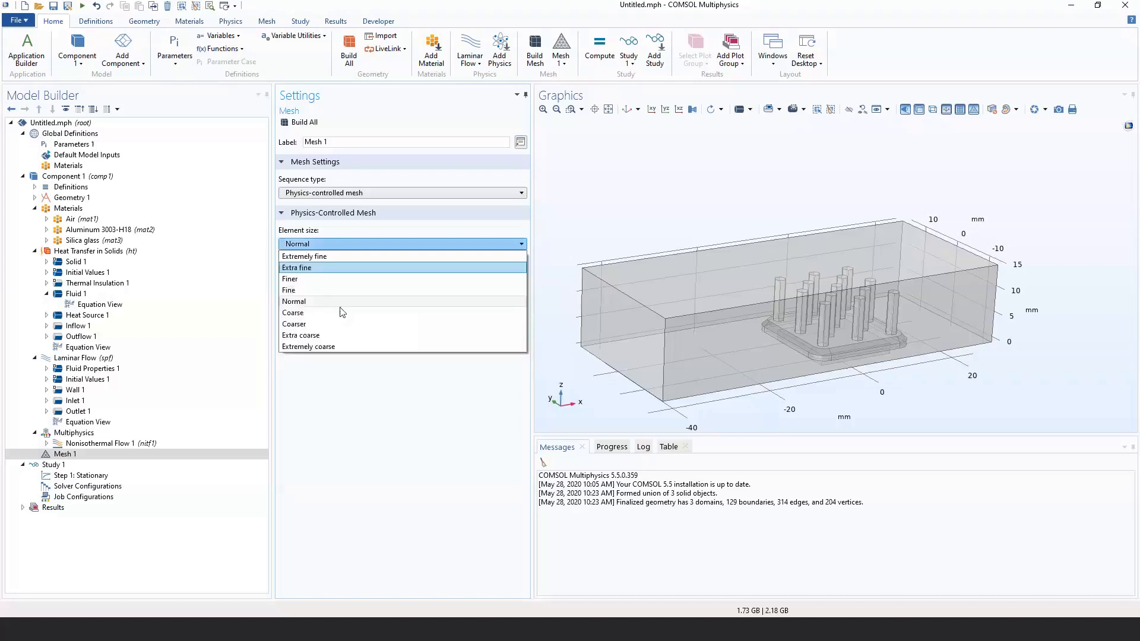
pyautogui.click(331, 346)
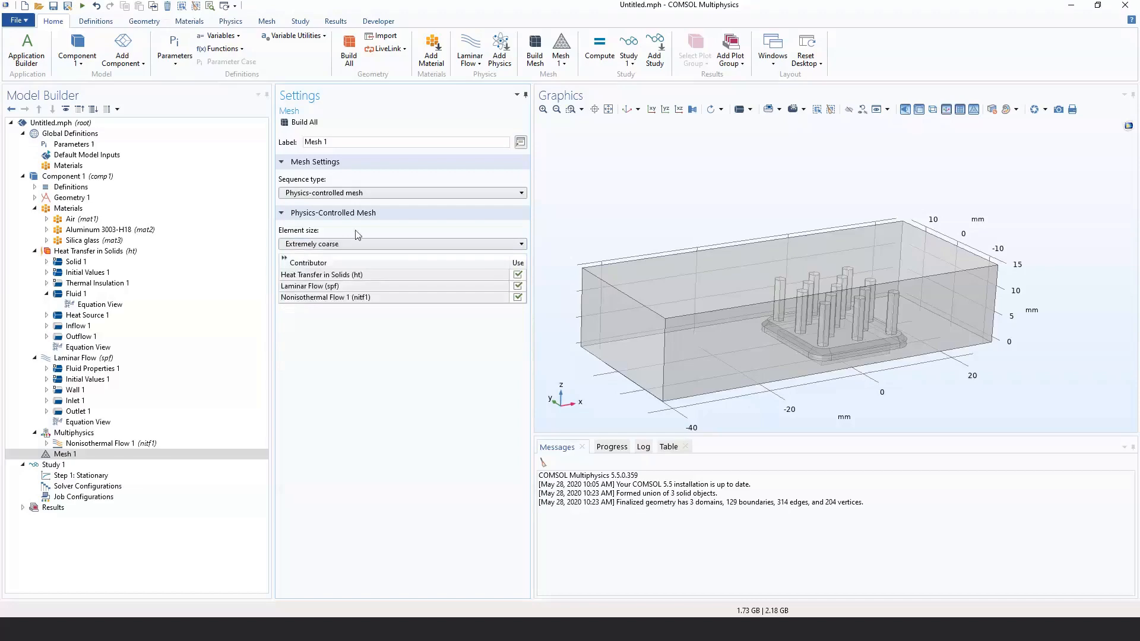
pyautogui.click(297, 123)
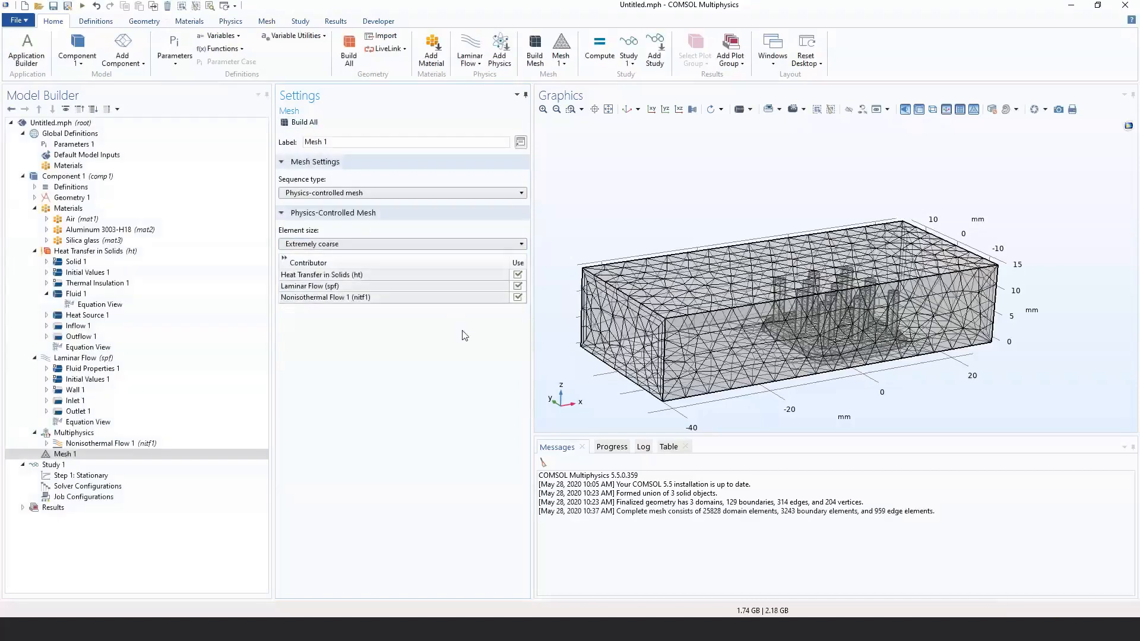
pyautogui.click(919, 109)
# Compute Study 1 with default plots and convergence plots generated.
pyautogui.click(149, 465)
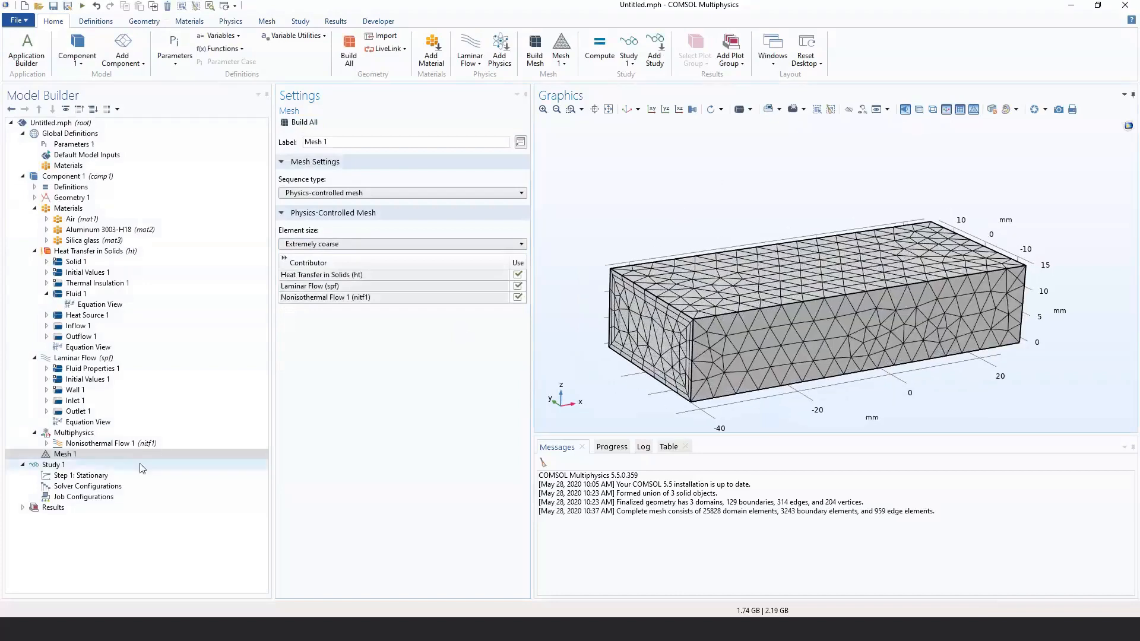
pyautogui.click(311, 126)
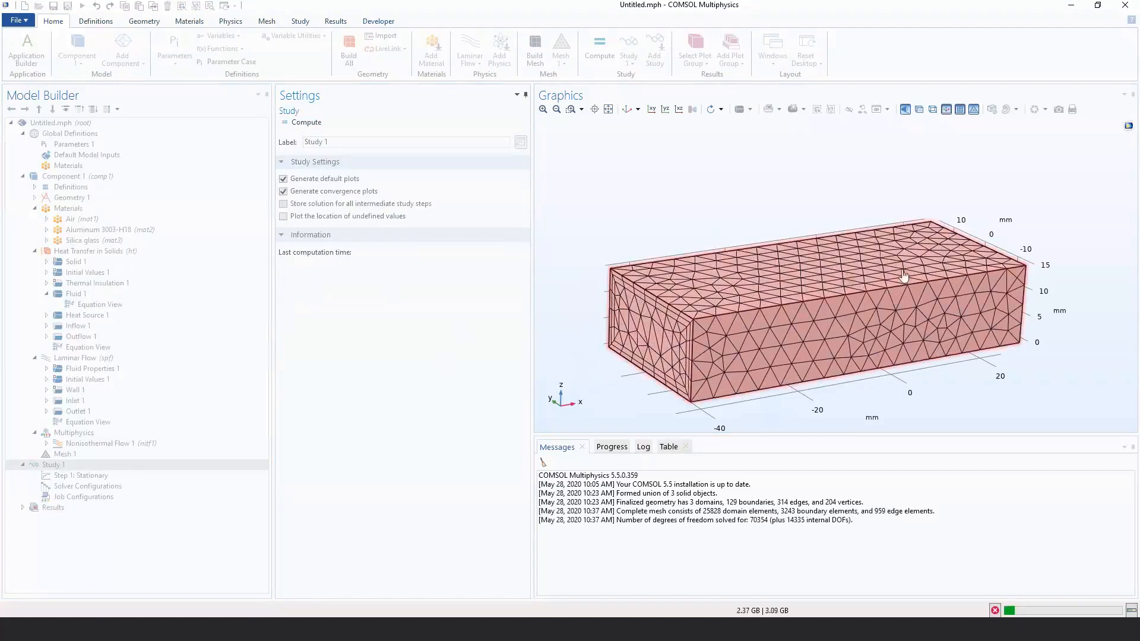
pyautogui.moveTo(896, 336); pyautogui.dragTo(865, 230)
pyautogui.moveTo(845, 338); pyautogui.dragTo(768, 387)
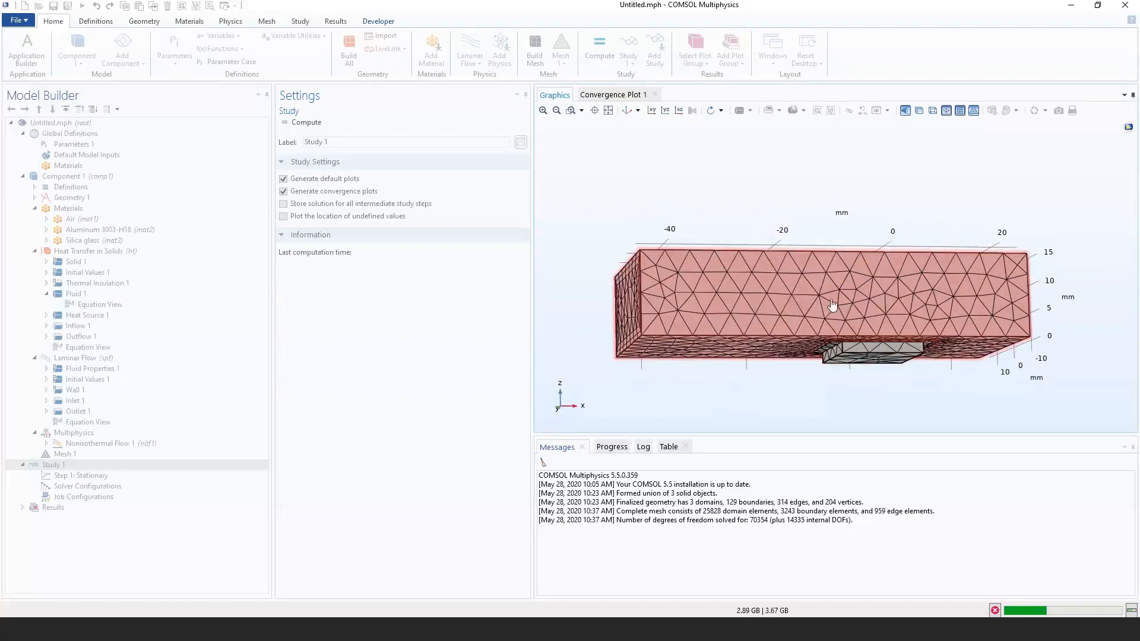
pyautogui.moveTo(860, 293); pyautogui.dragTo(1041, 308)
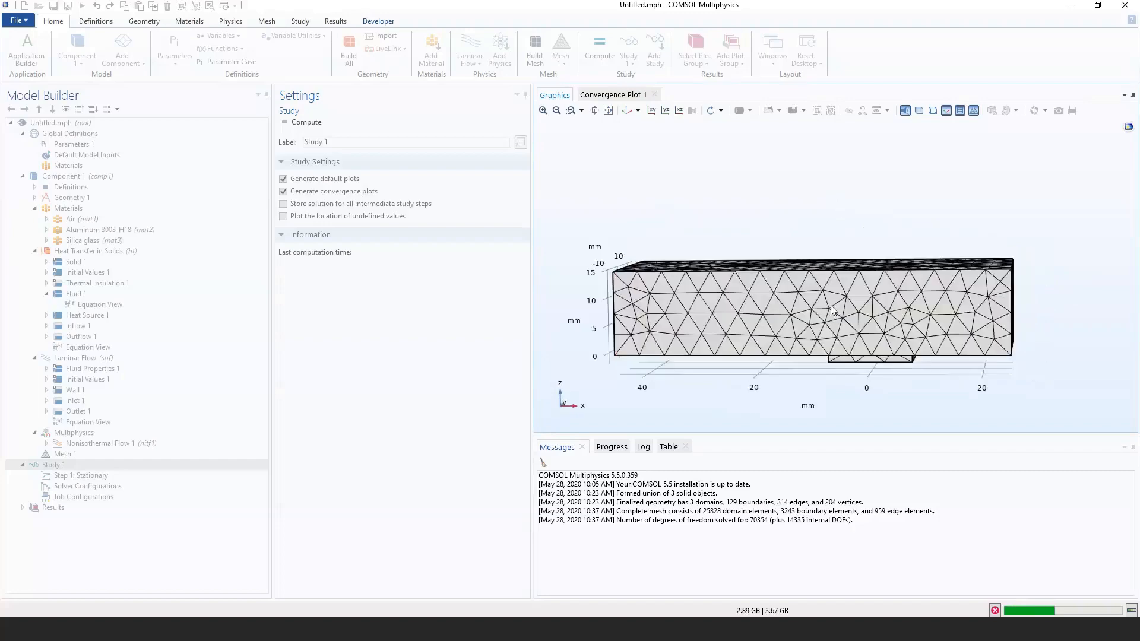
pyautogui.moveTo(865, 327); pyautogui.dragTo(715, 292)
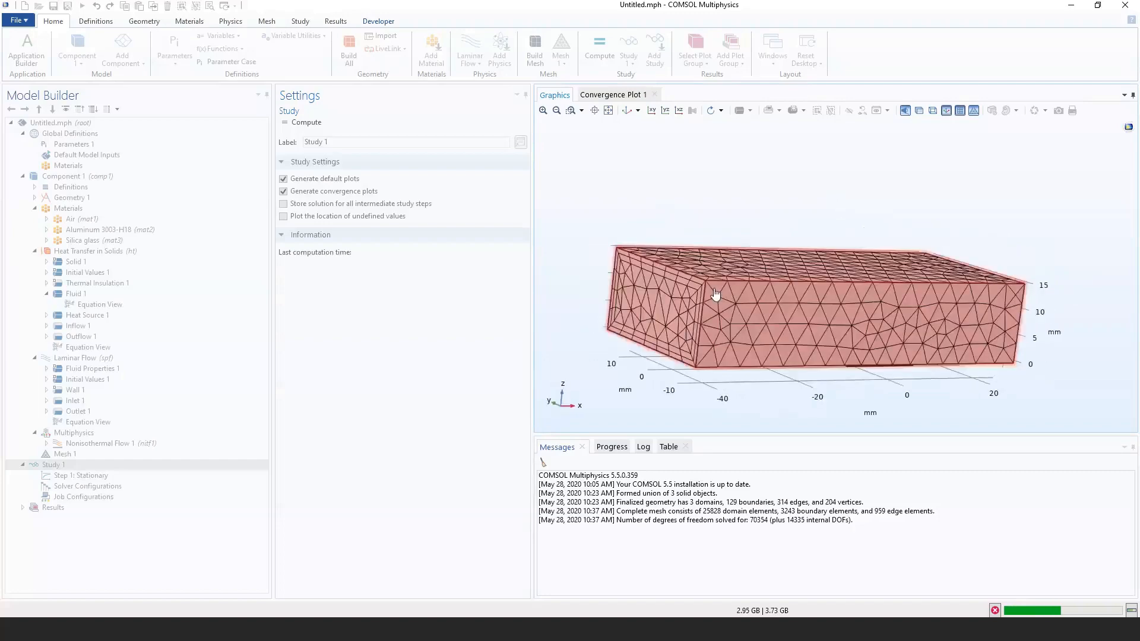
pyautogui.moveTo(643, 289); pyautogui.dragTo(802, 173)
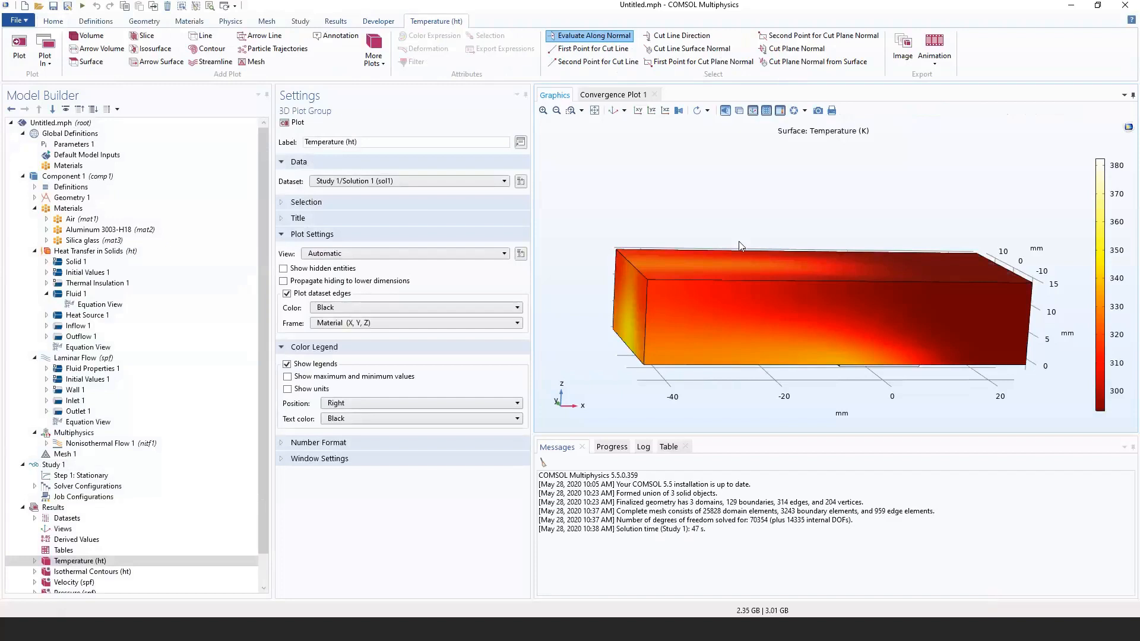
# Examine the surface temperature plot of the channel with transparency on and then off.
pyautogui.click(740, 111)
pyautogui.moveTo(689, 175); pyautogui.dragTo(684, 190)
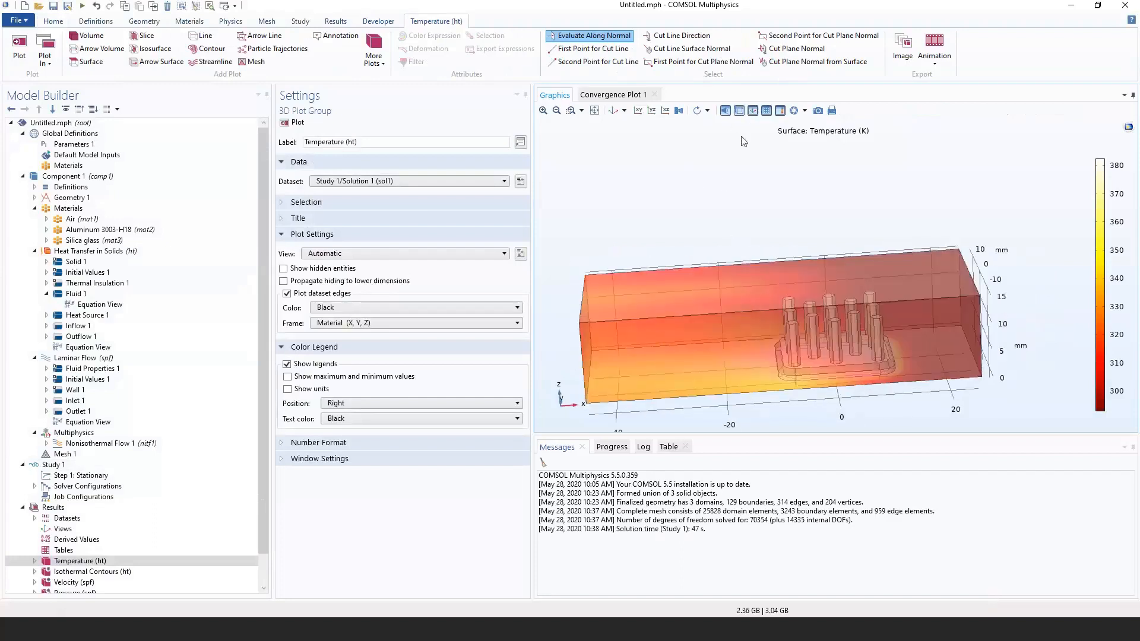
pyautogui.click(740, 111)
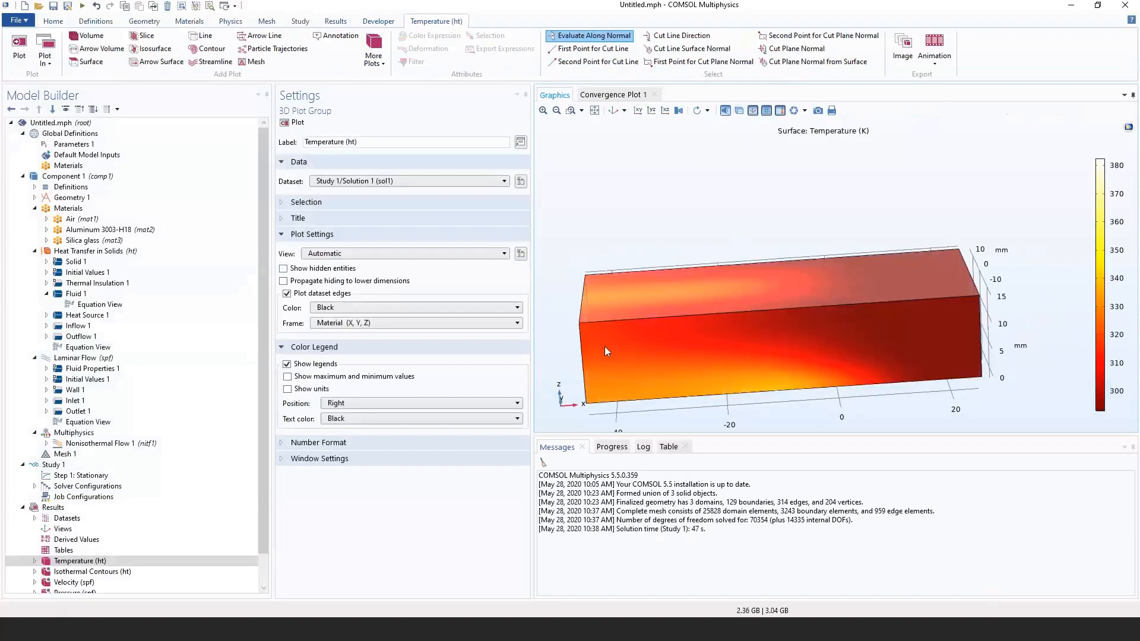
pyautogui.moveTo(605, 347); pyautogui.dragTo(753, 351)
# Add a Selection attribute to the Surface plot of the Temperature (ht) plot group.
pyautogui.scroll(-1, 255, 397)
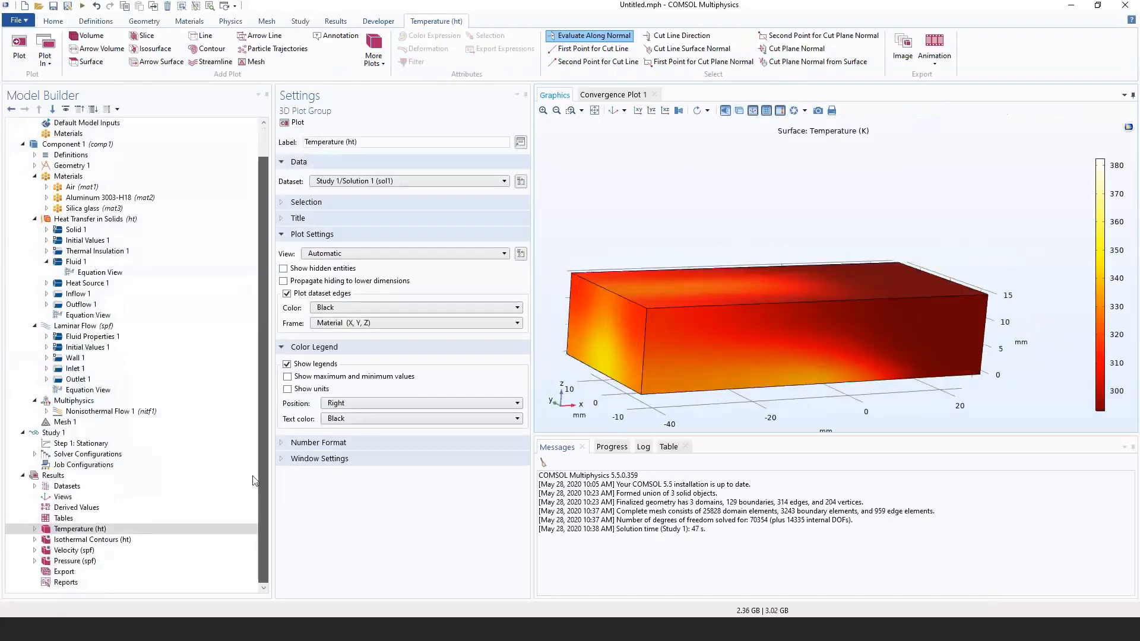
pyautogui.doubleClick(130, 527)
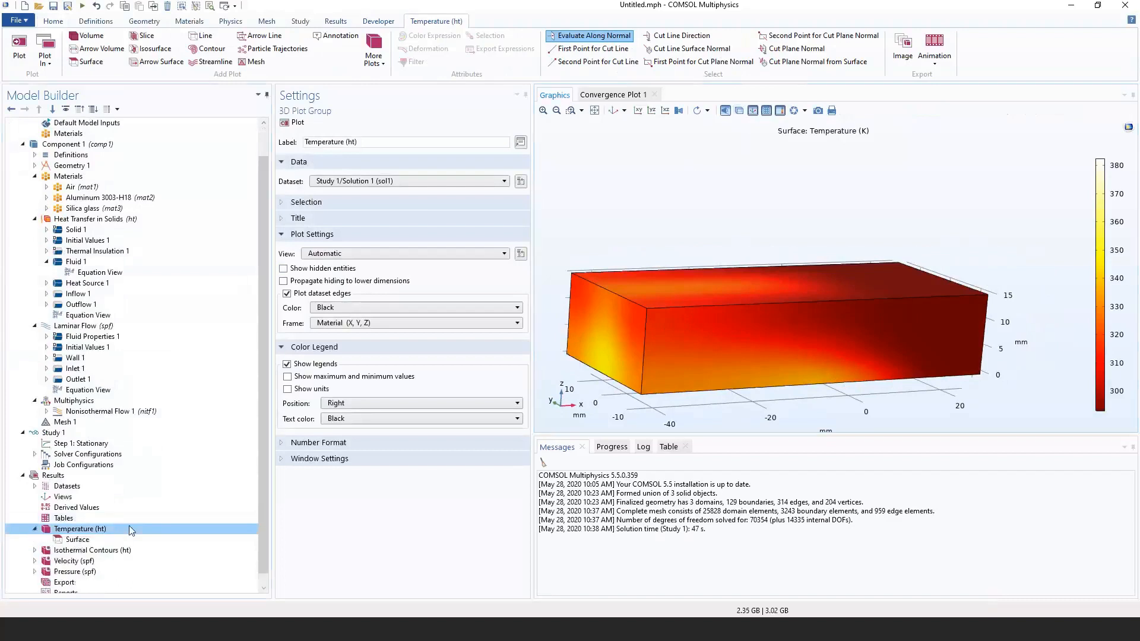
pyautogui.rightClick(92, 534)
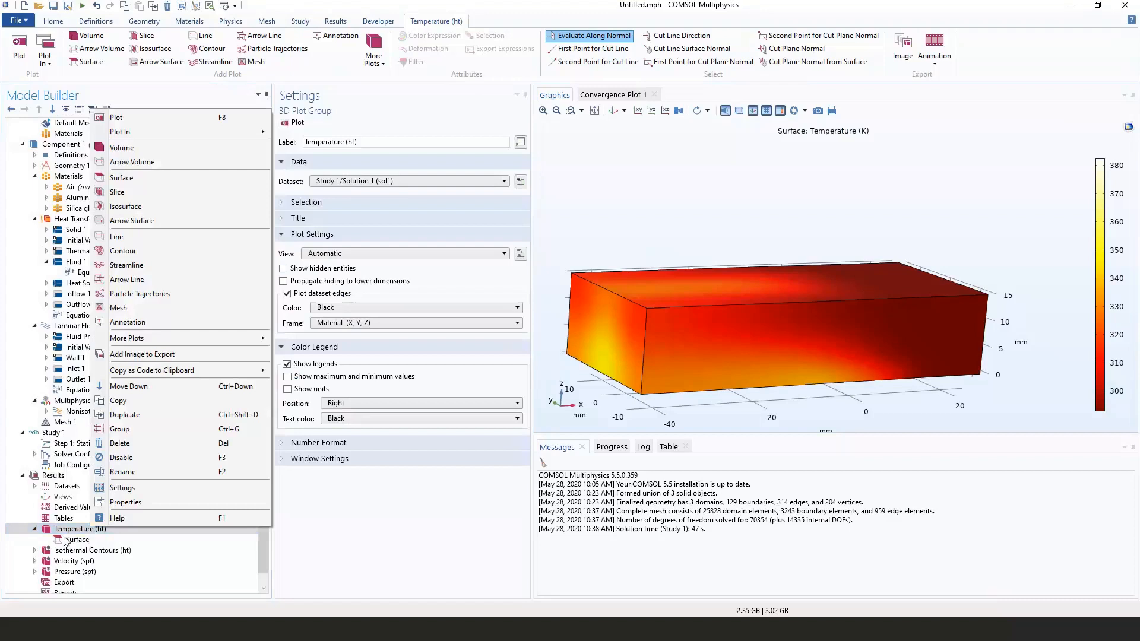
pyautogui.press('Escape')
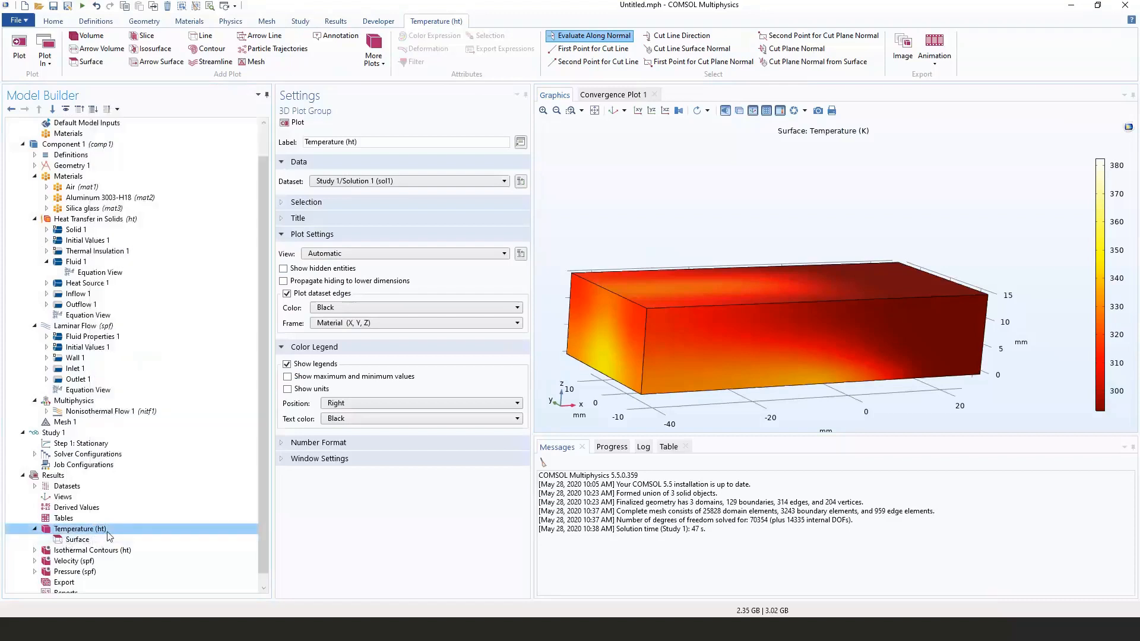
pyautogui.click(89, 540)
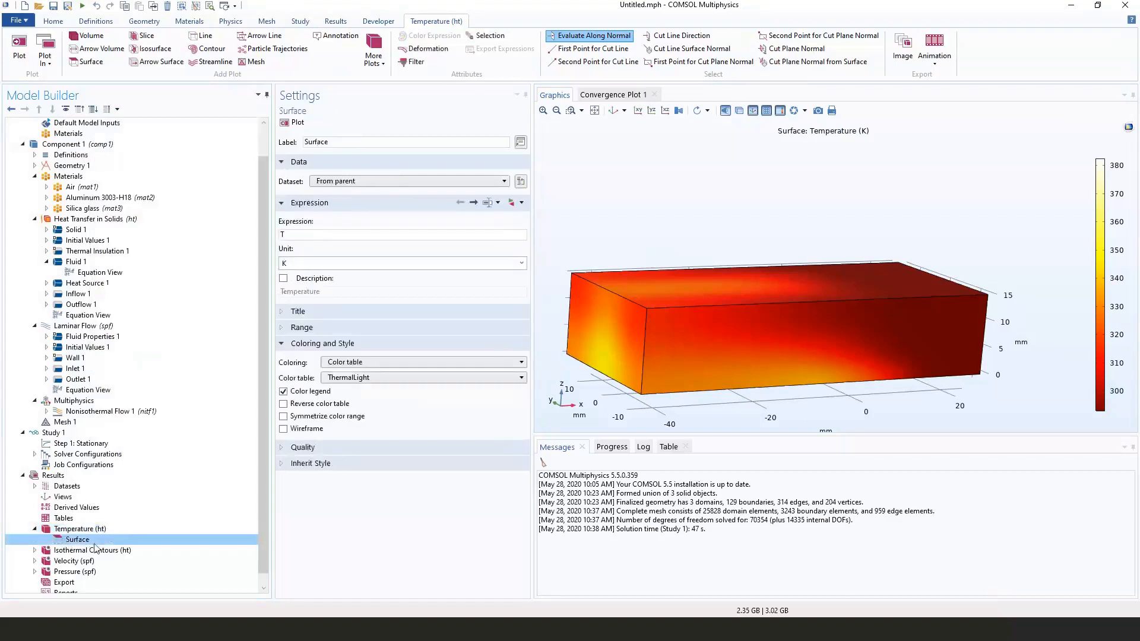
pyautogui.rightClick(80, 543)
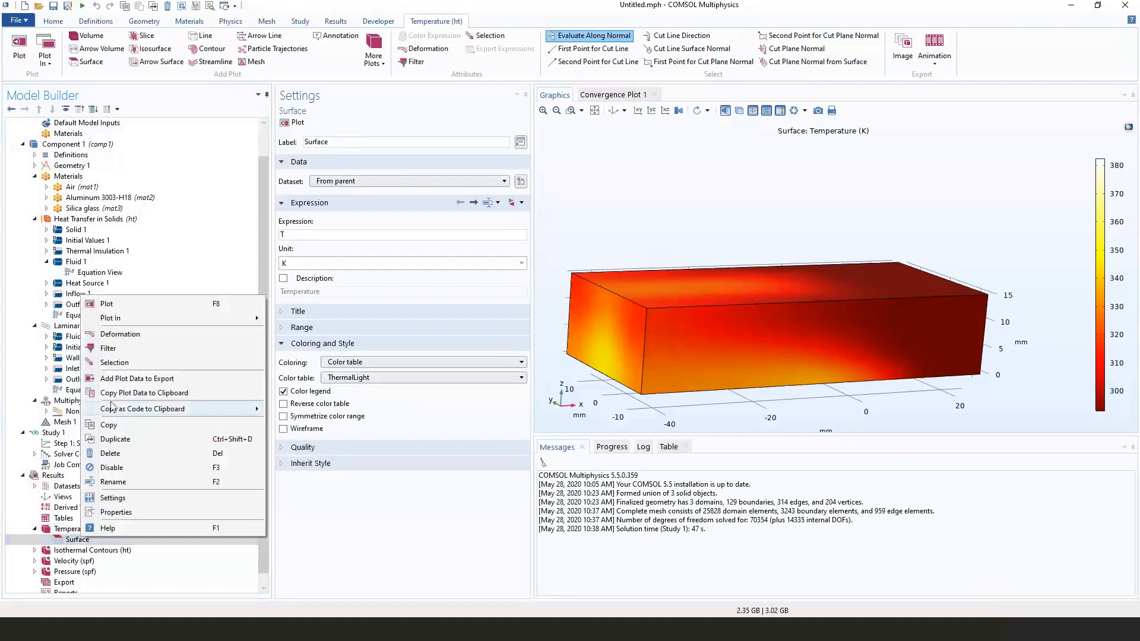
pyautogui.click(116, 363)
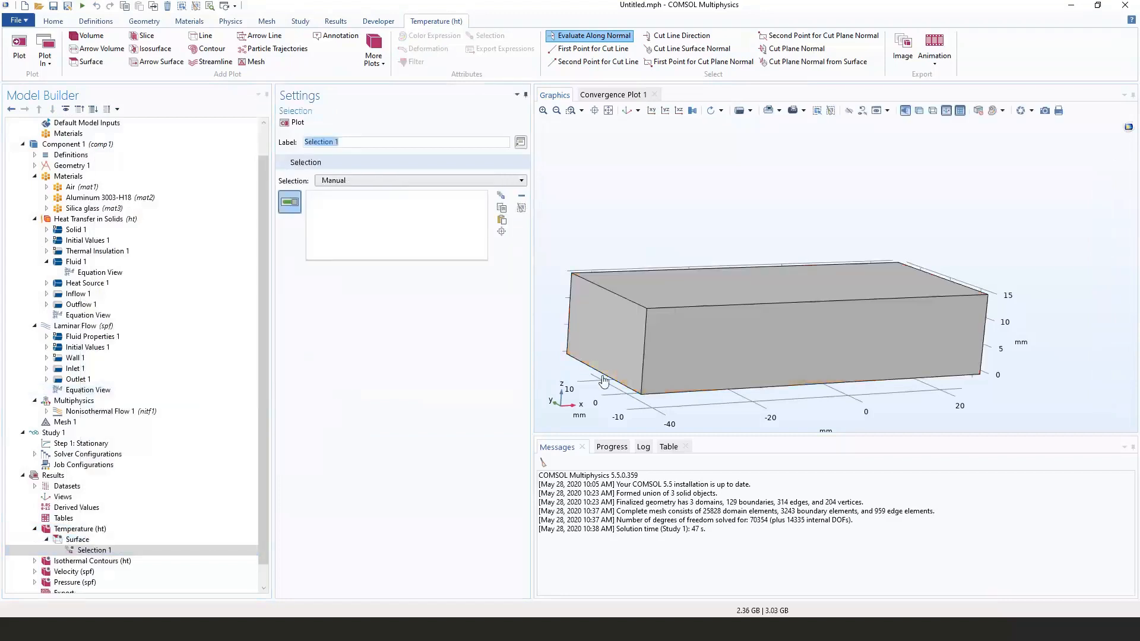
# Plot the temperature on all boundaries except the channel's top face, x-min end face and front long side face (boundaries 4, 1 and 2).
pyautogui.moveTo(603, 382); pyautogui.dragTo(659, 382)
pyautogui.click(386, 180)
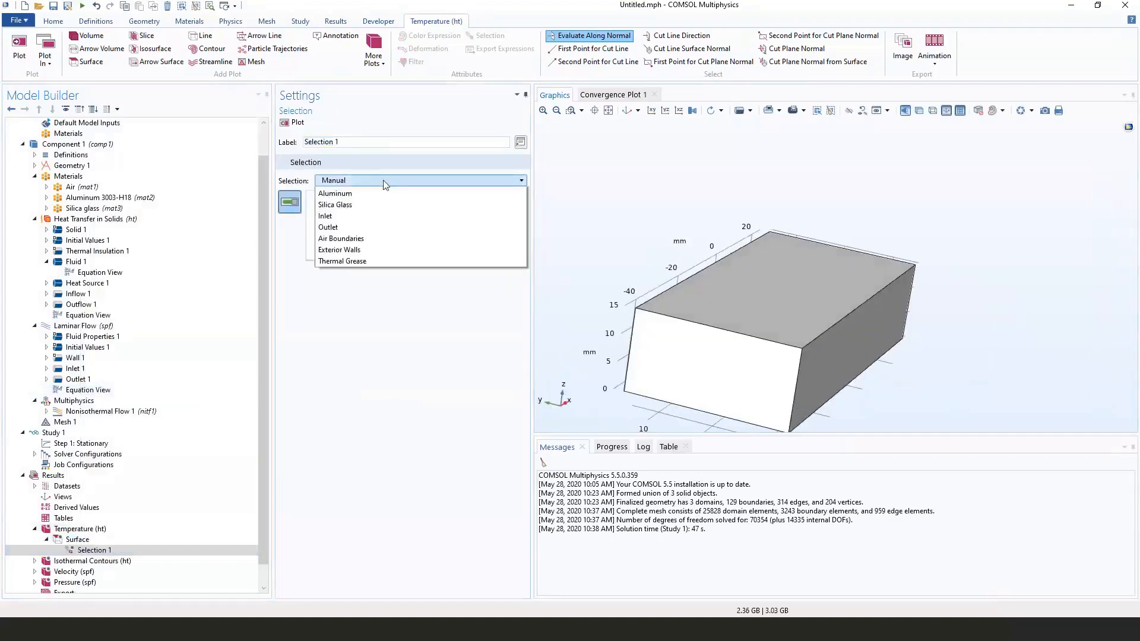
pyautogui.click(374, 206)
pyautogui.moveTo(558, 225); pyautogui.dragTo(669, 265)
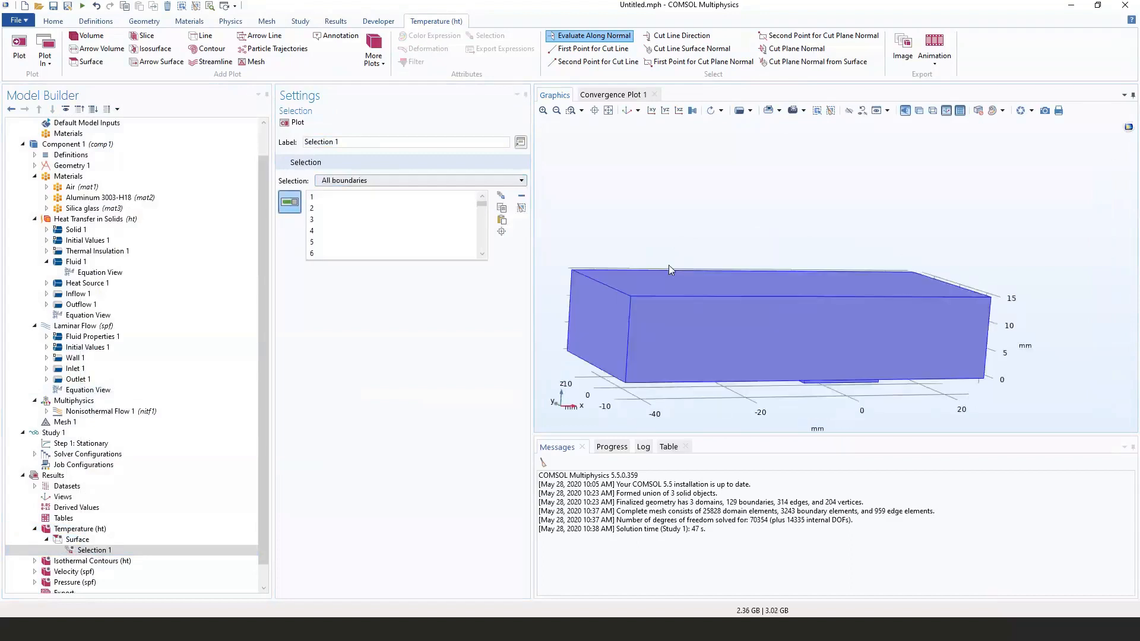
pyautogui.click(683, 300)
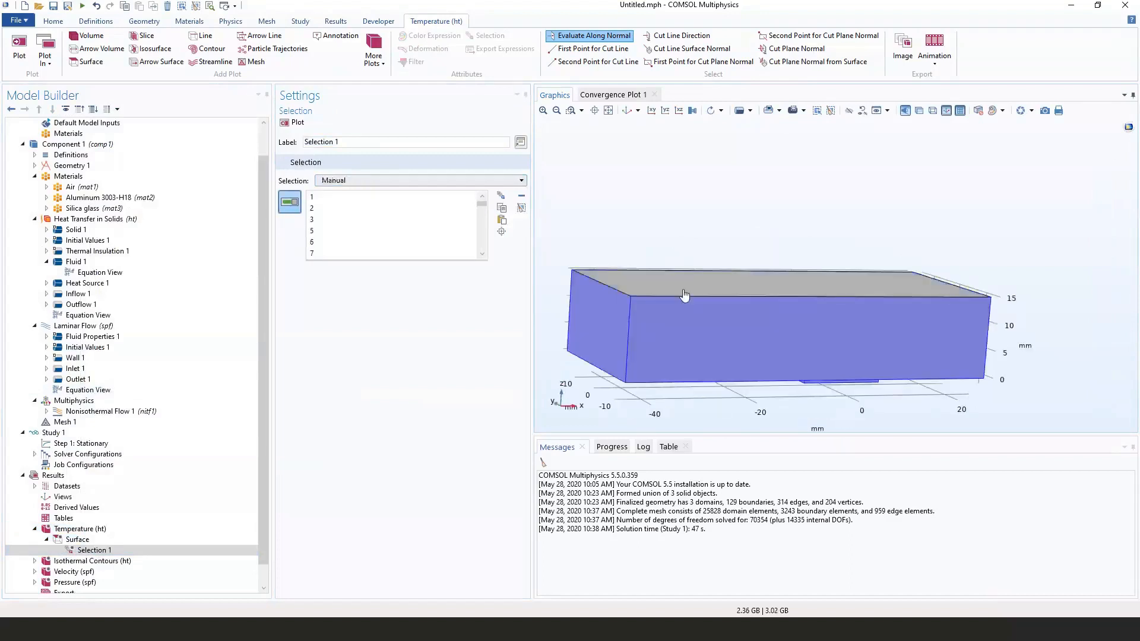
pyautogui.click(614, 315)
pyautogui.moveTo(615, 315); pyautogui.dragTo(802, 413)
pyautogui.click(294, 122)
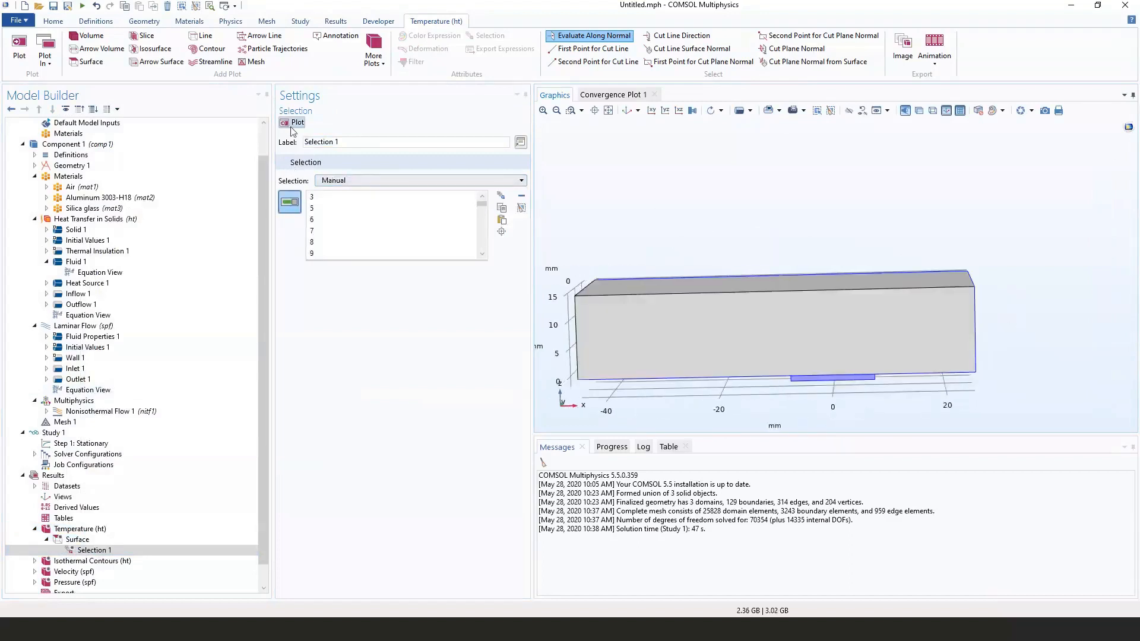
pyautogui.moveTo(757, 323); pyautogui.dragTo(799, 328)
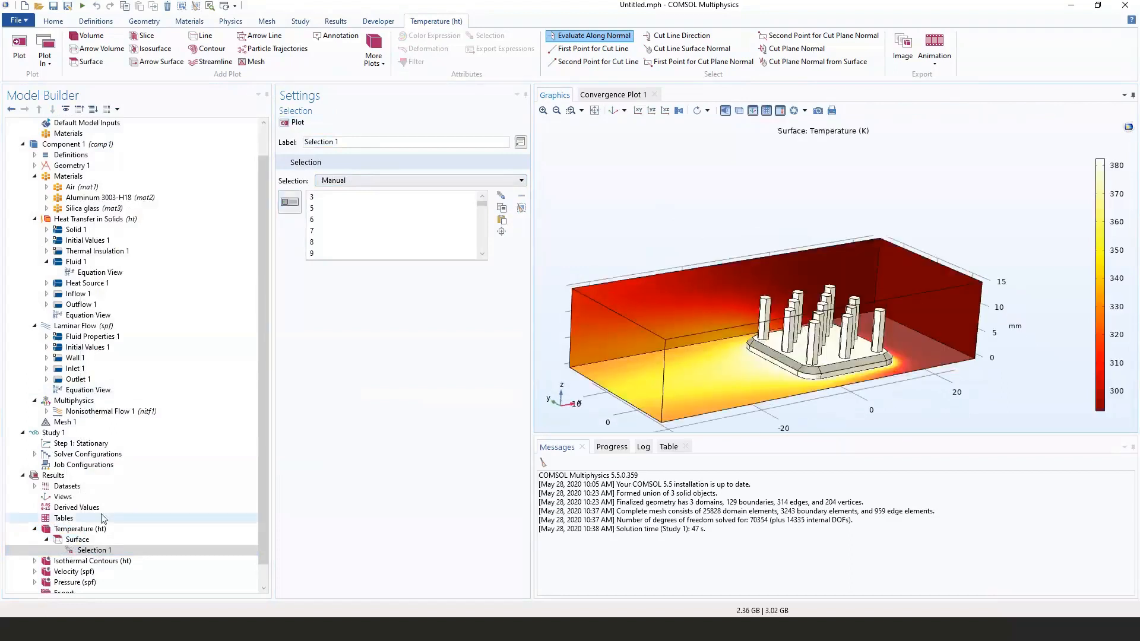
# Set the temperature Surface plot's unit to degC, replot it and turn off the scene light.
pyautogui.click(78, 539)
pyautogui.moveTo(807, 377); pyautogui.dragTo(601, 356)
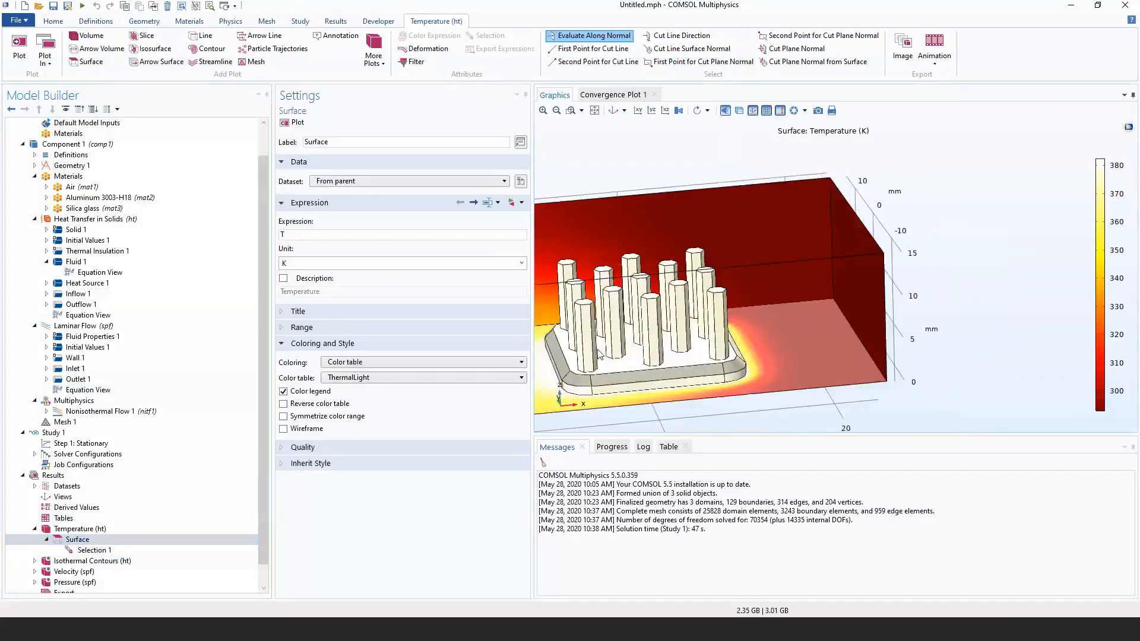
pyautogui.click(523, 265)
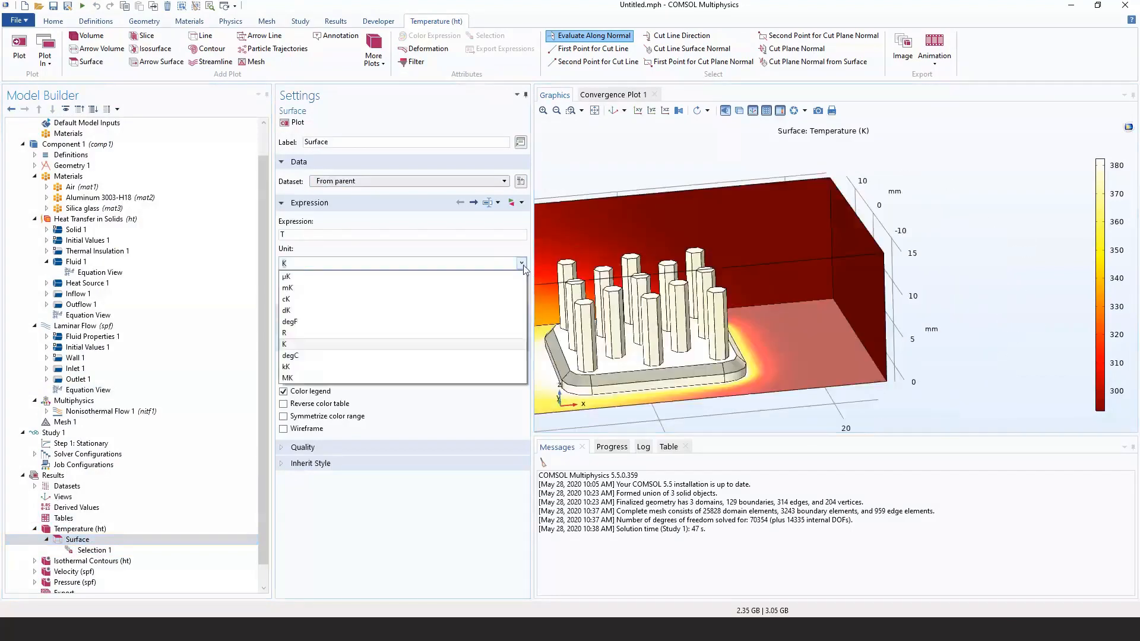
pyautogui.click(427, 355)
pyautogui.click(291, 122)
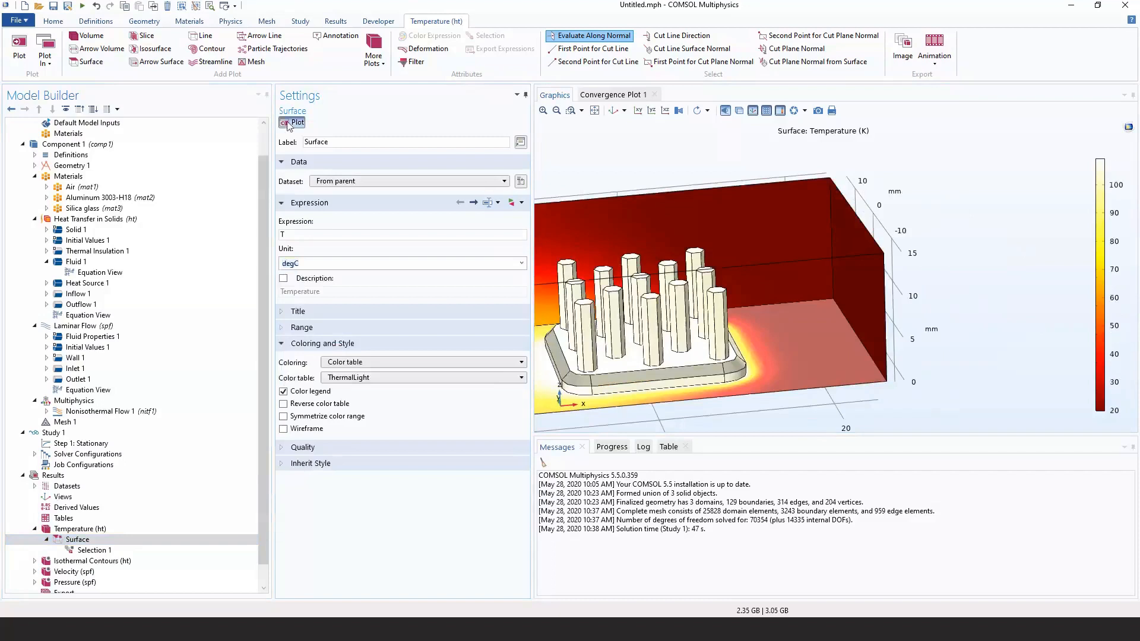
pyautogui.moveTo(650, 267); pyautogui.dragTo(746, 265, button='right')
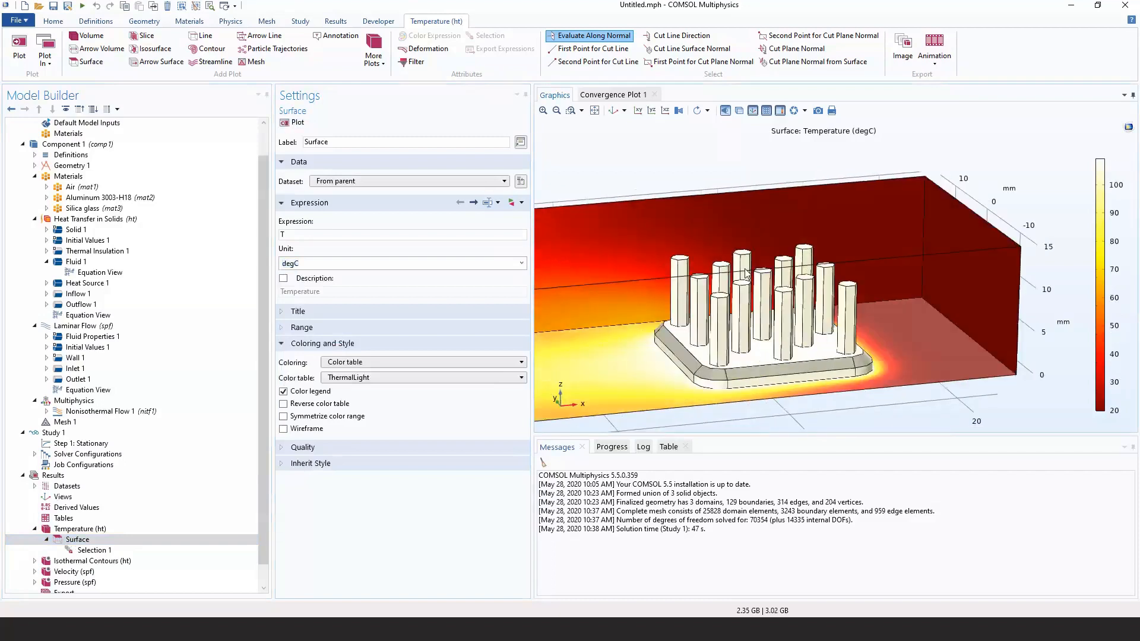
pyautogui.click(725, 111)
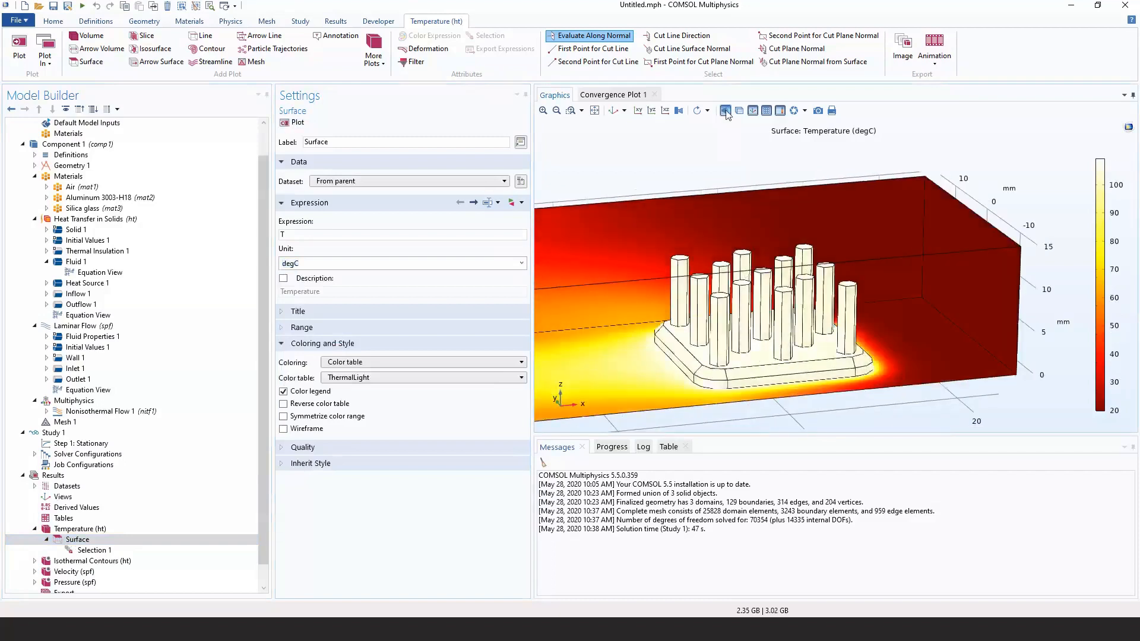
# Examine the heat sink and channel temperature plot in an enlarged graphics view from above, below and the sides.
pyautogui.doubleClick(549, 95)
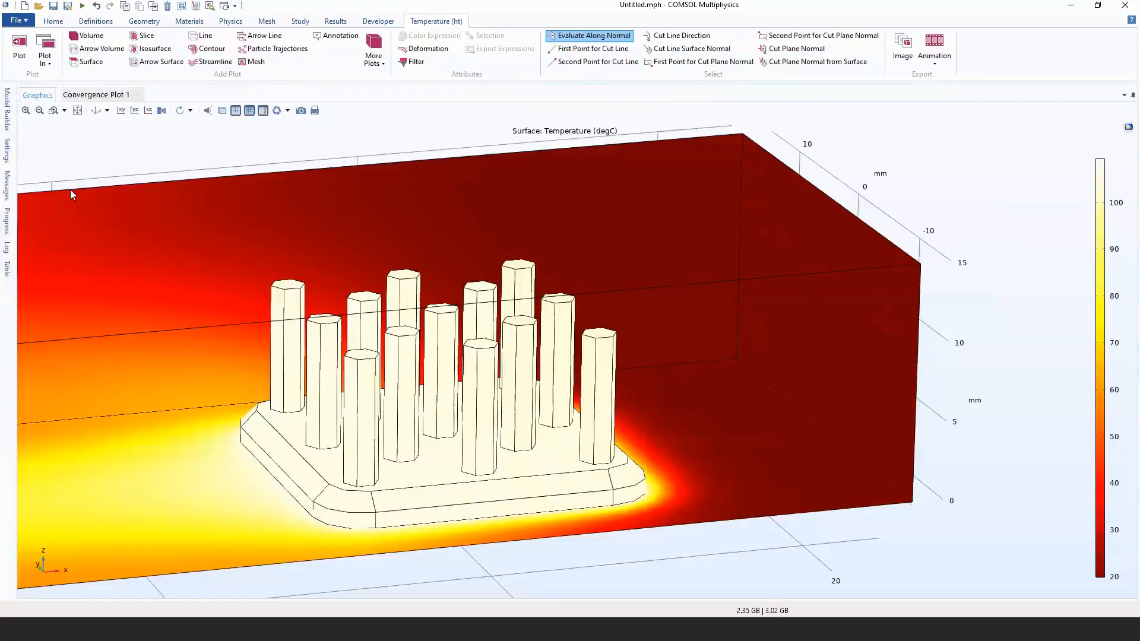
pyautogui.click(77, 110)
pyautogui.moveTo(570, 322); pyautogui.dragTo(711, 325)
pyautogui.scroll(3, 835, 302)
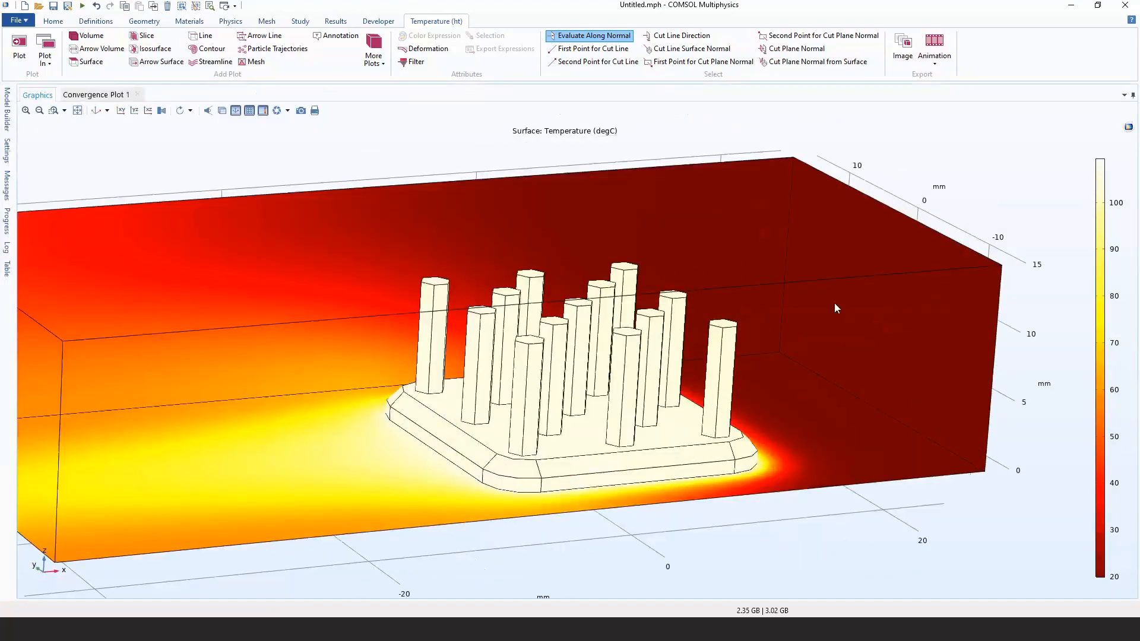
pyautogui.moveTo(835, 302); pyautogui.dragTo(746, 340, button='right')
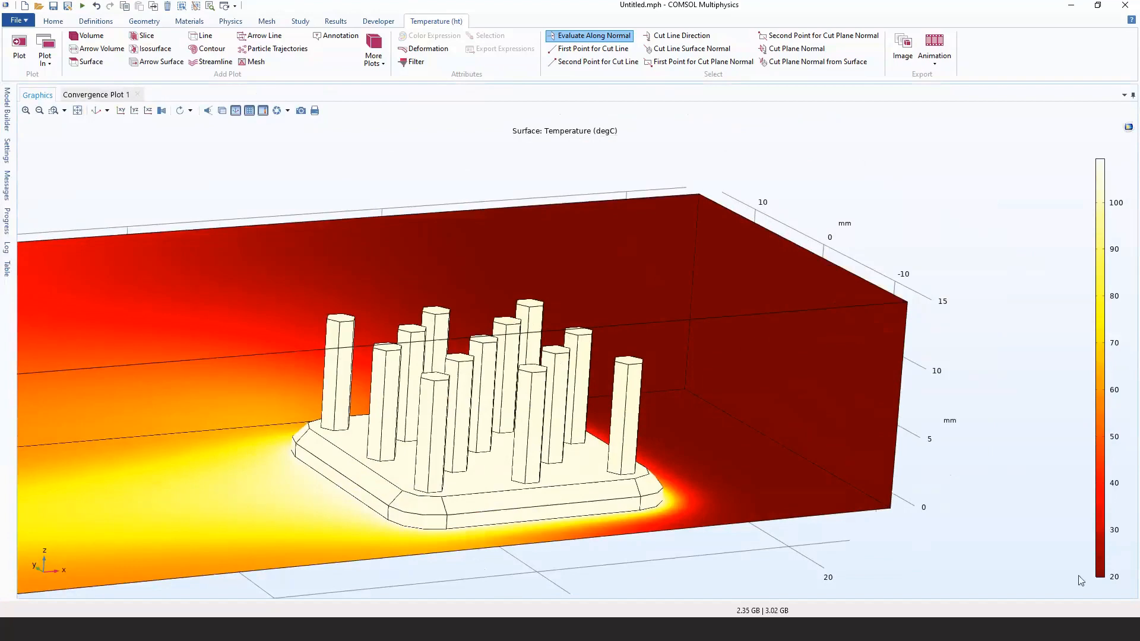
pyautogui.moveTo(769, 305); pyautogui.dragTo(806, 328)
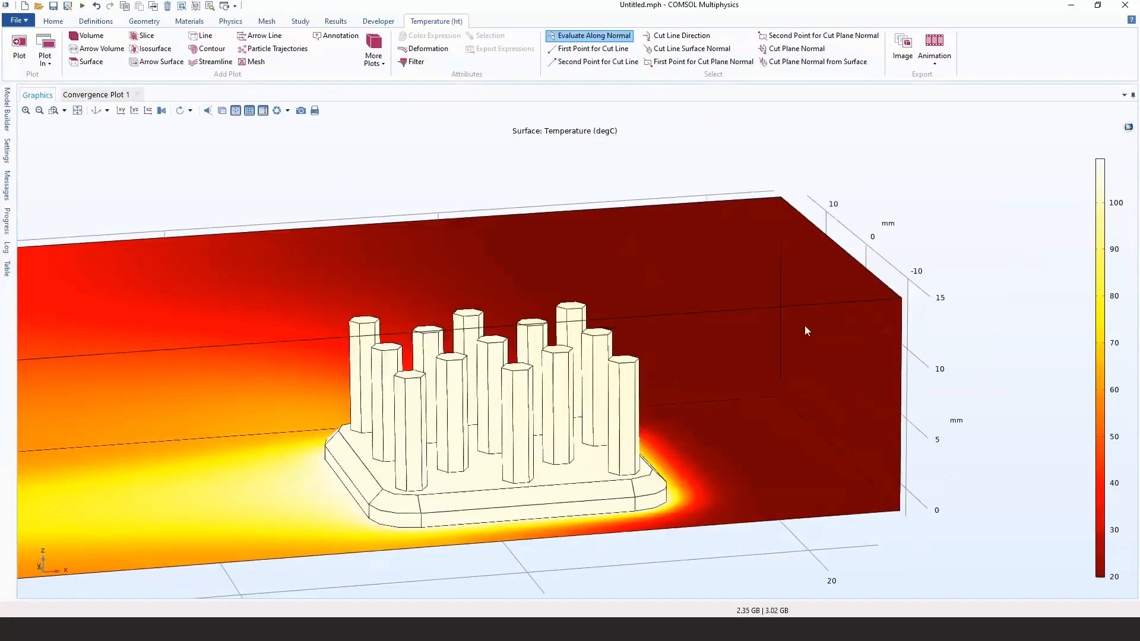
pyautogui.moveTo(828, 288); pyautogui.dragTo(642, 377)
pyautogui.moveTo(595, 297); pyautogui.dragTo(607, 319)
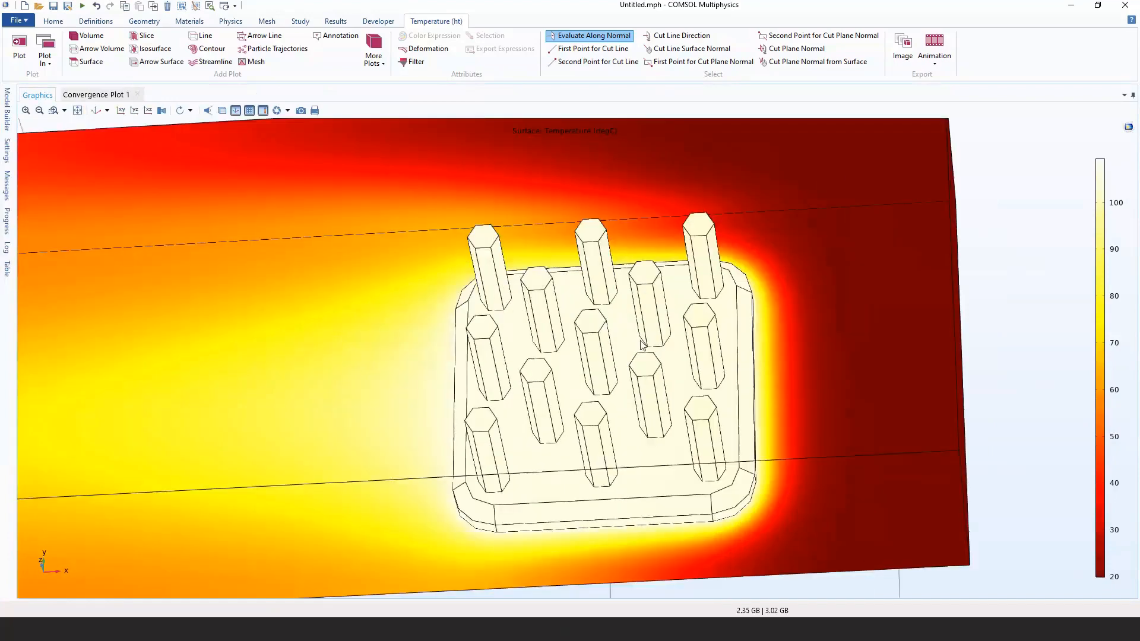
pyautogui.moveTo(612, 398)
pyautogui.mouseDown()
pyautogui.moveTo(611, 350)
pyautogui.moveTo(632, 393)
pyautogui.mouseUp()
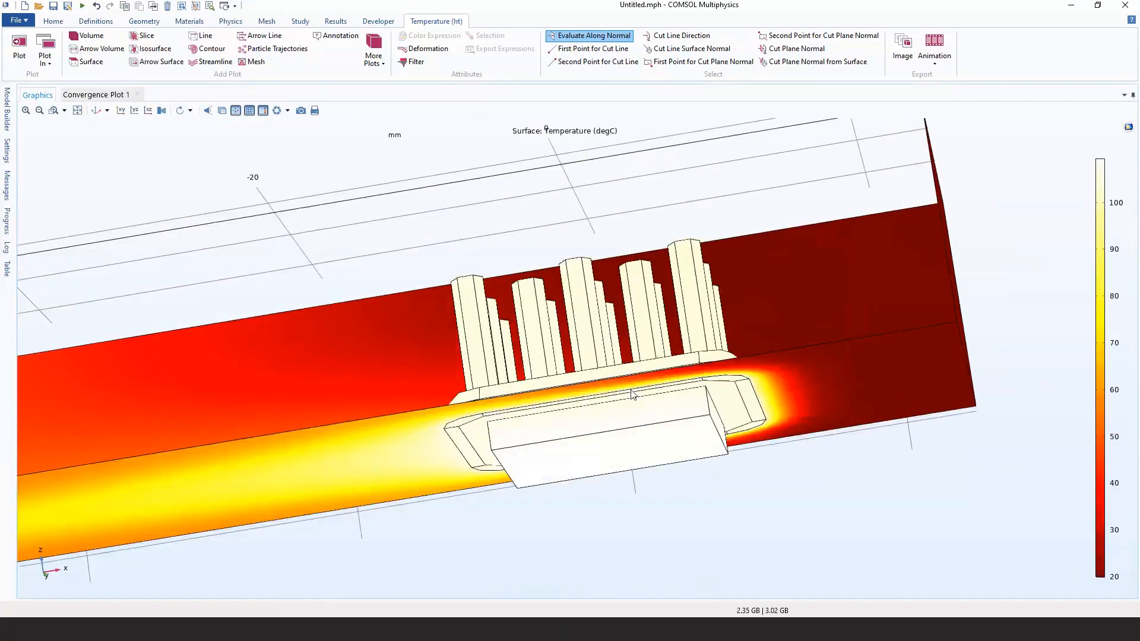
pyautogui.moveTo(696, 432); pyautogui.dragTo(596, 334)
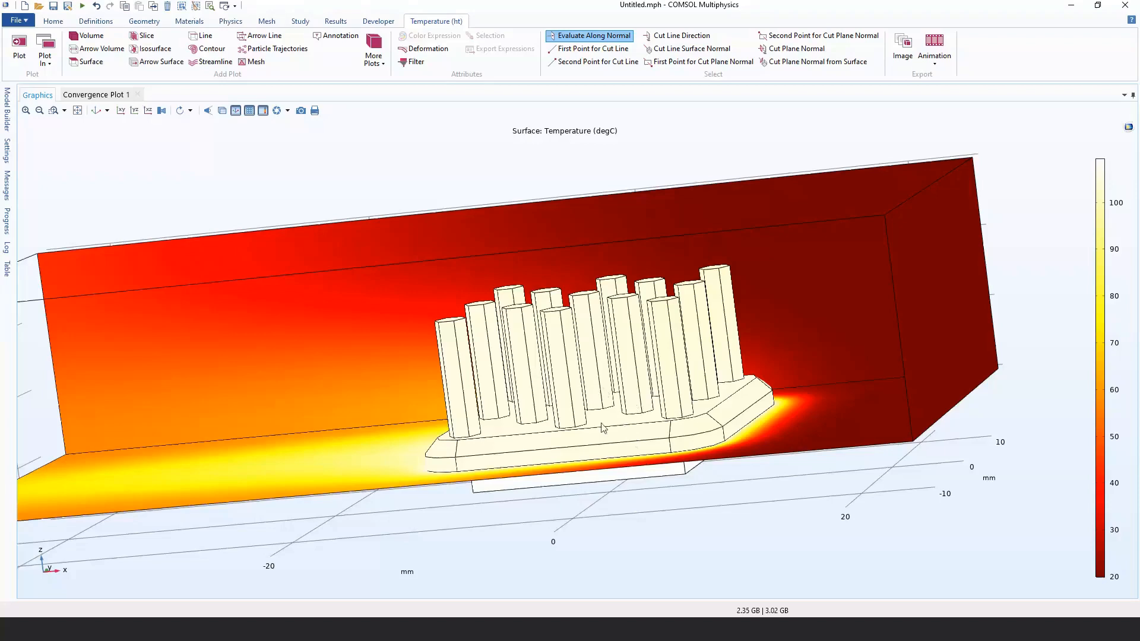
pyautogui.moveTo(682, 436); pyautogui.dragTo(917, 326)
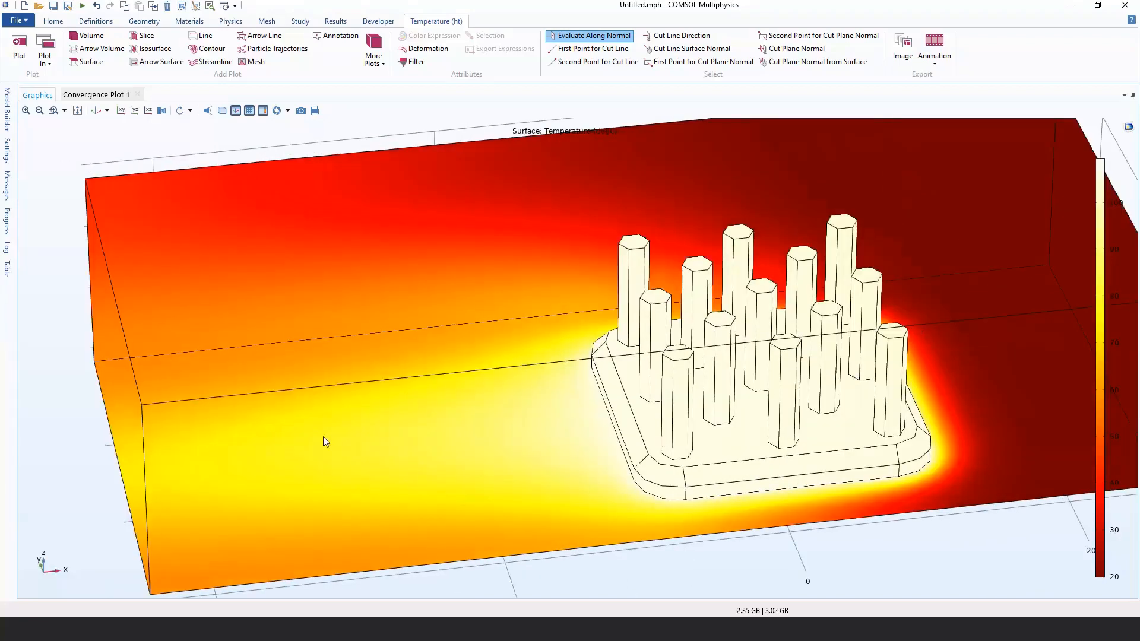
pyautogui.moveTo(323, 437); pyautogui.dragTo(509, 418, button='right')
pyautogui.moveTo(689, 363); pyautogui.dragTo(372, 407, button='right')
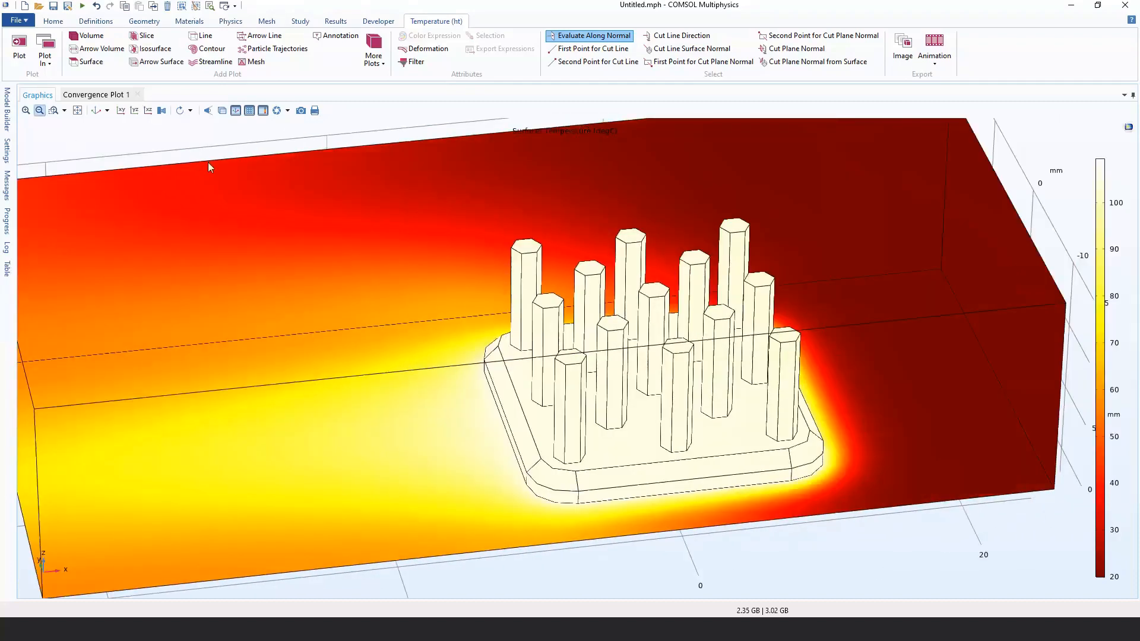
pyautogui.doubleClick(36, 97)
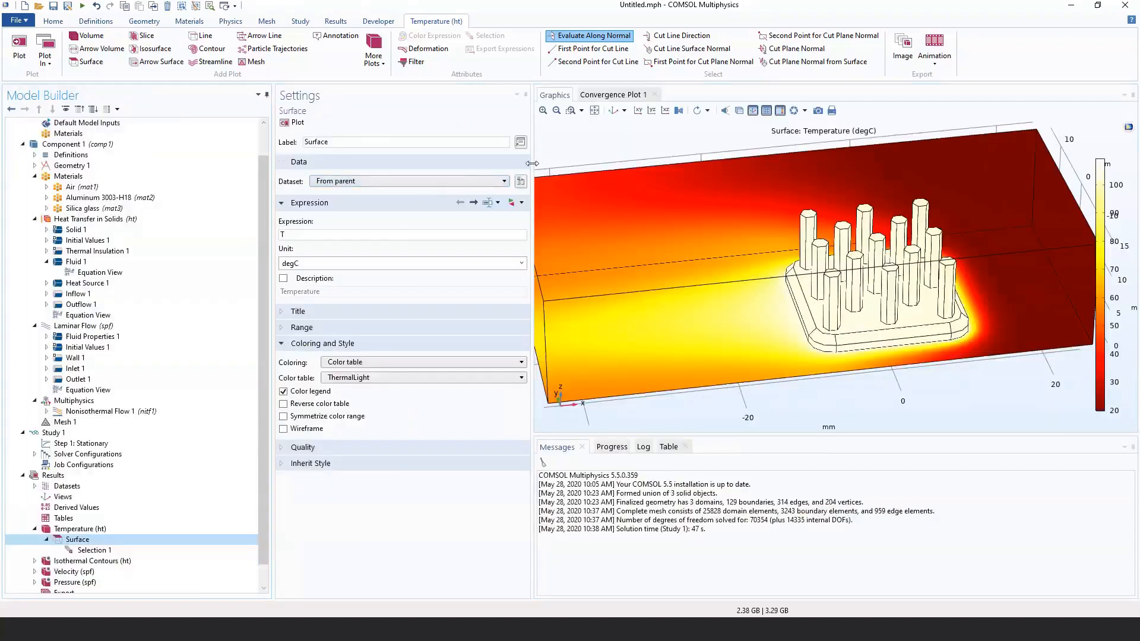
# Add an Arrow Volume plot of the laminar flow velocity field (u, v, w) to the Temperature (ht) plot group and plot it.
pyautogui.scroll(-1, 106, 510)
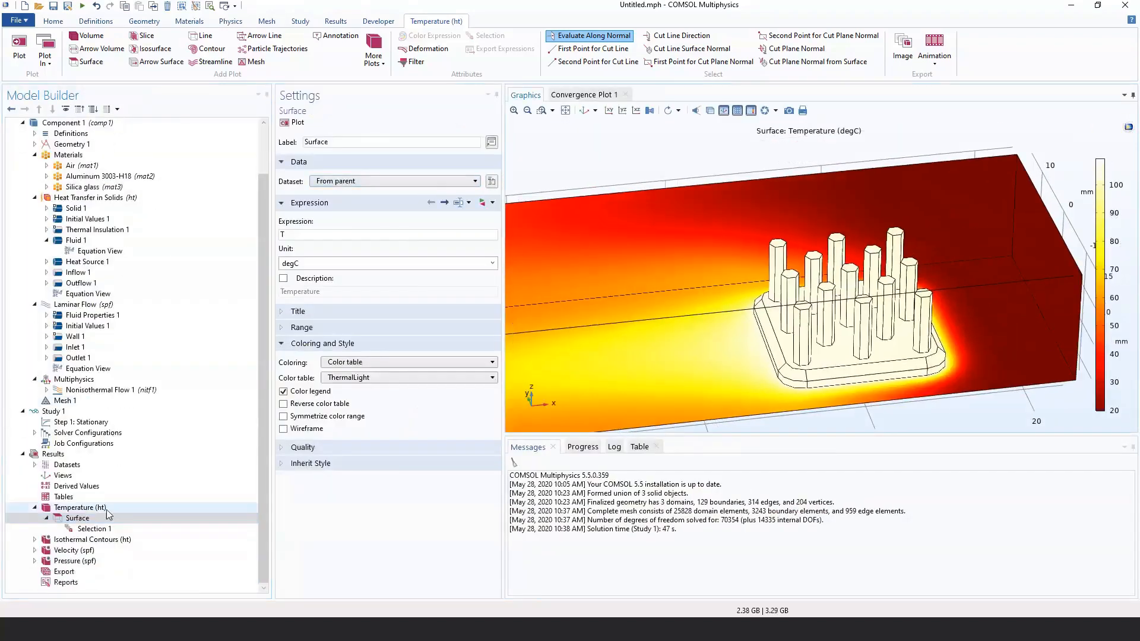
pyautogui.rightClick(75, 509)
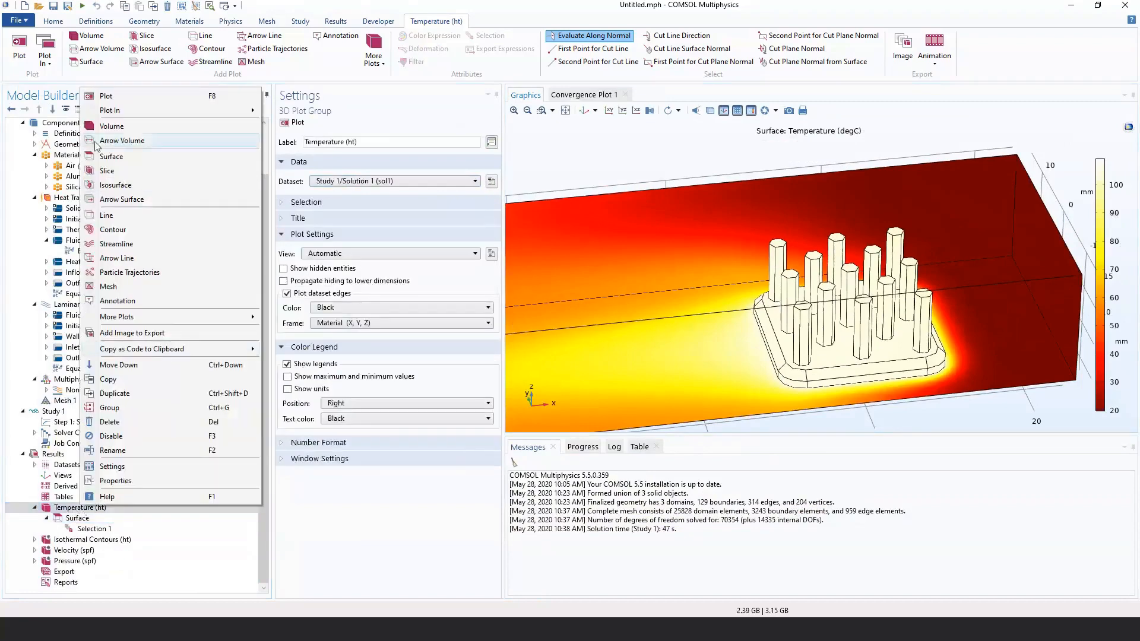
pyautogui.click(113, 142)
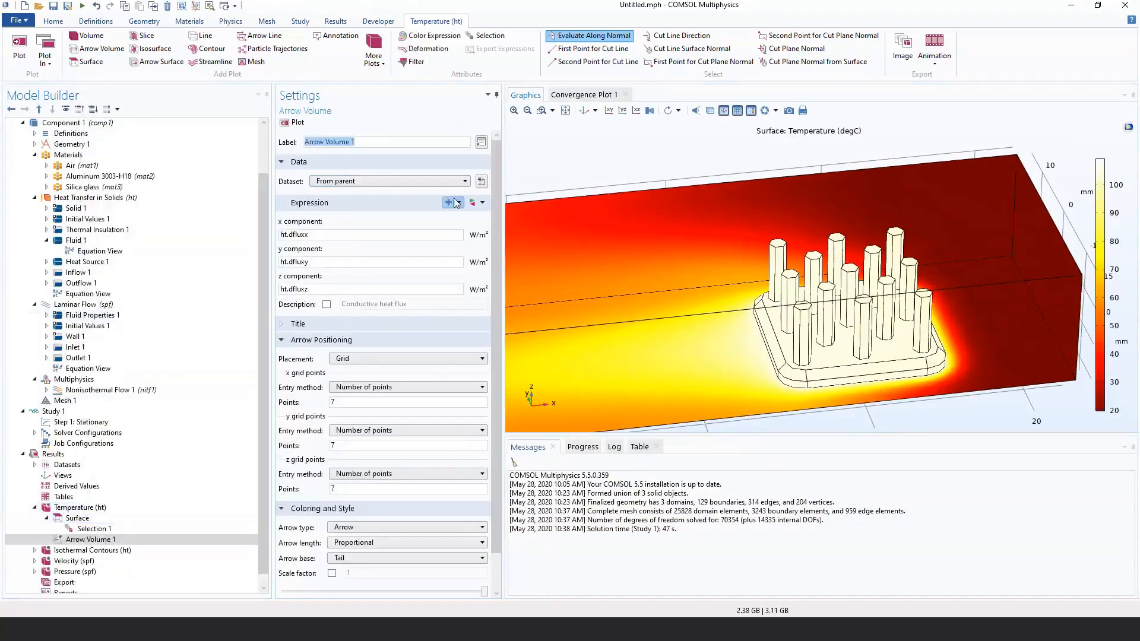
pyautogui.click(475, 203)
pyautogui.click(498, 275)
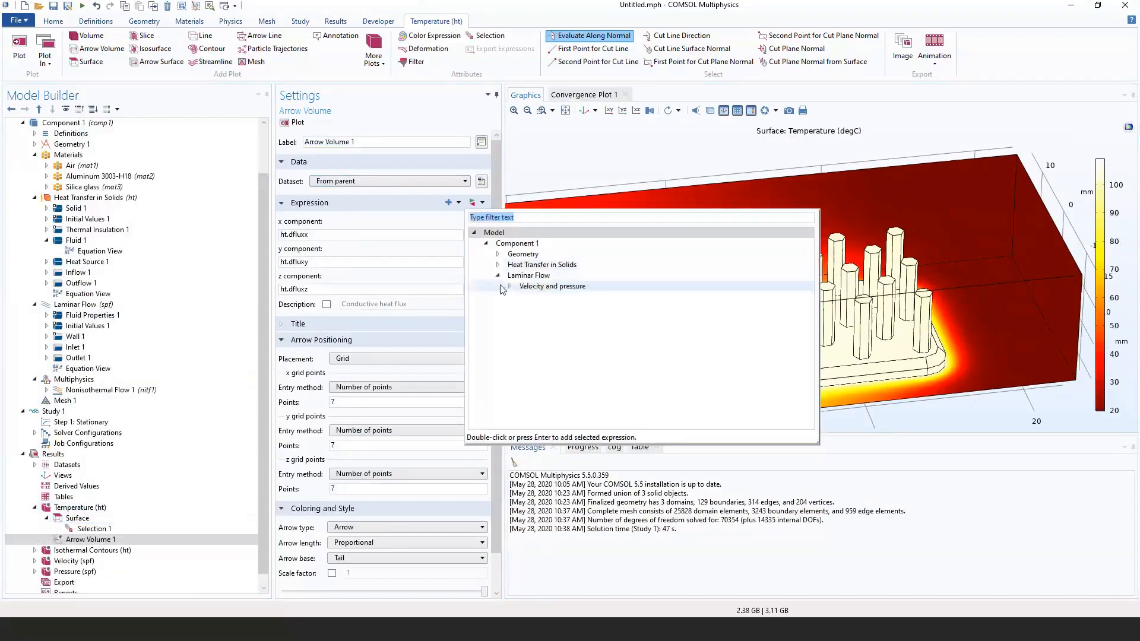
pyautogui.click(509, 288)
pyautogui.click(510, 288)
pyautogui.doubleClick(530, 300)
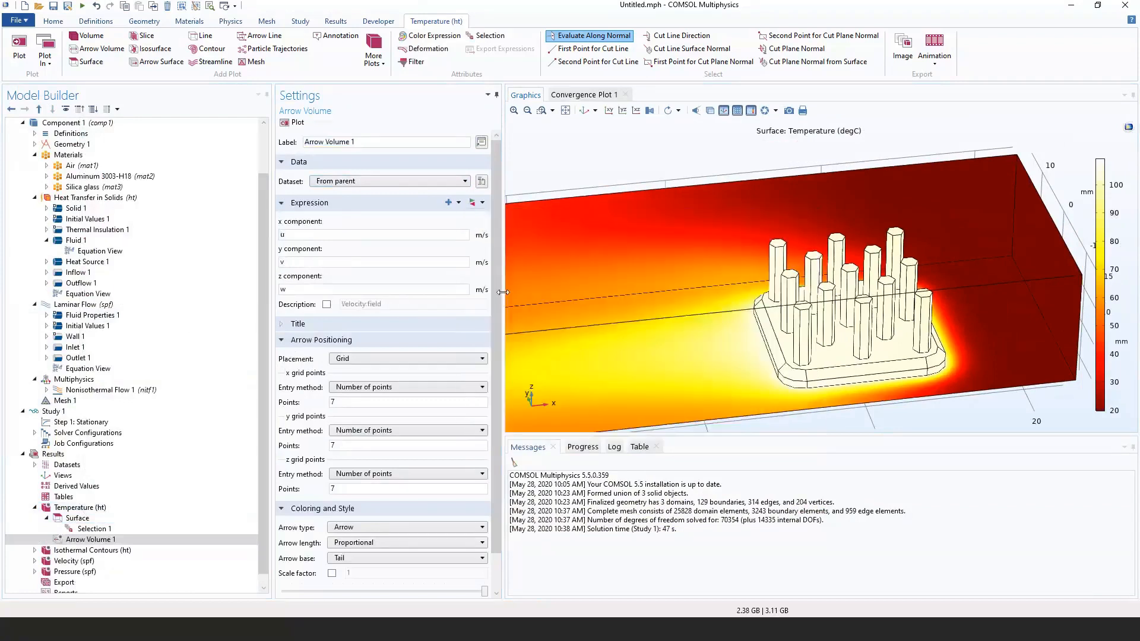
pyautogui.click(294, 123)
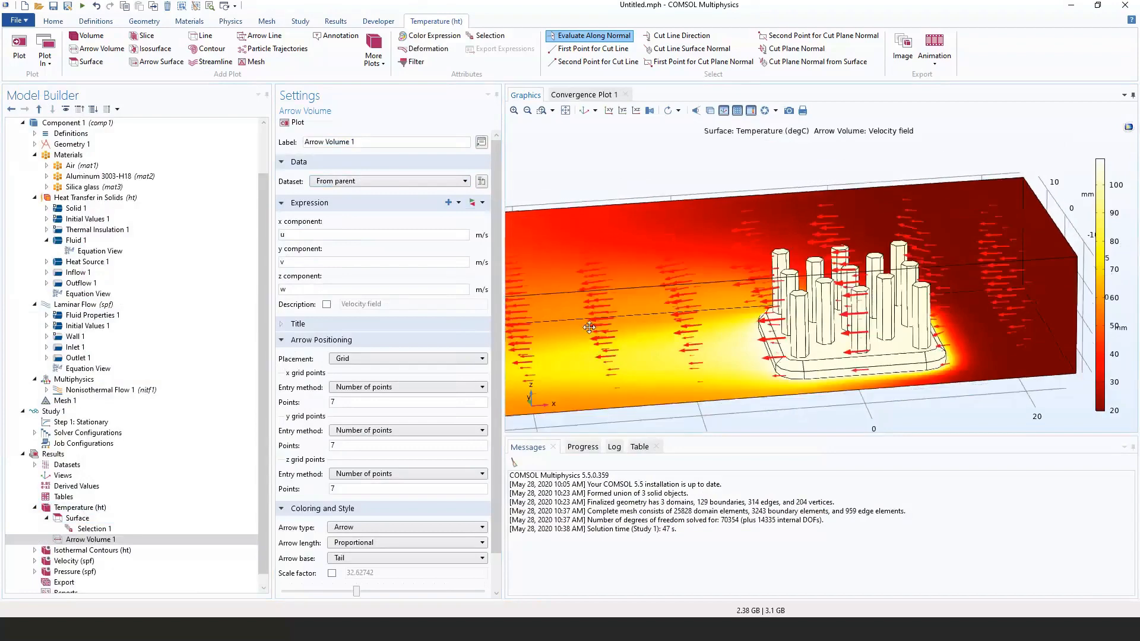
# Color the velocity arrows black and set their arrow length to Logarithmic.
pyautogui.scroll(-2, 289, 458)
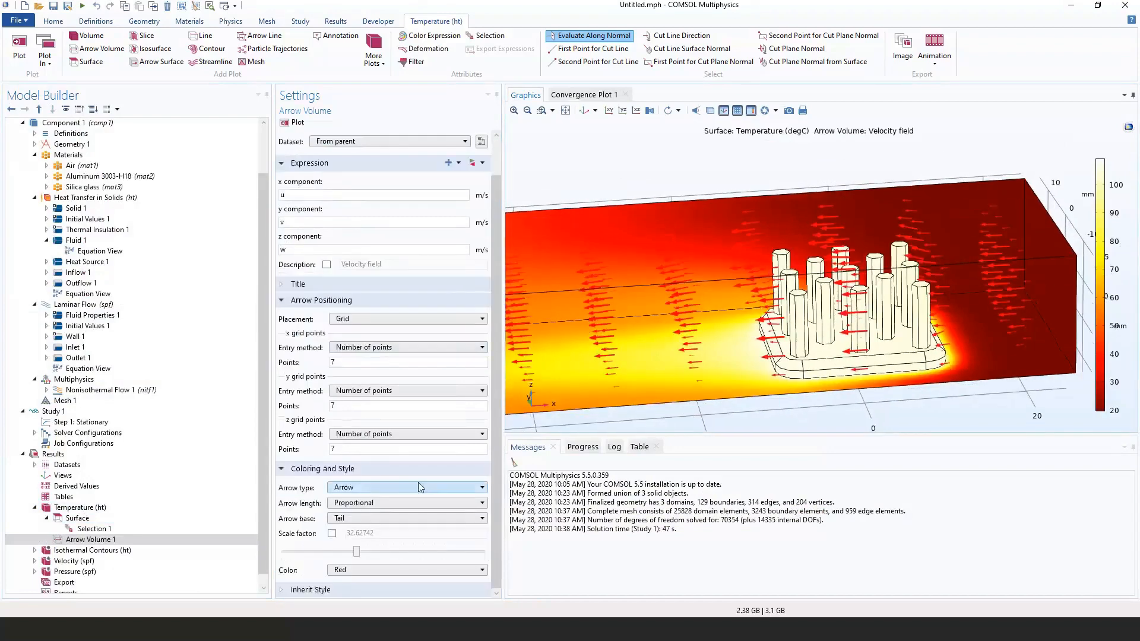
pyautogui.click(380, 571)
pyautogui.click(350, 468)
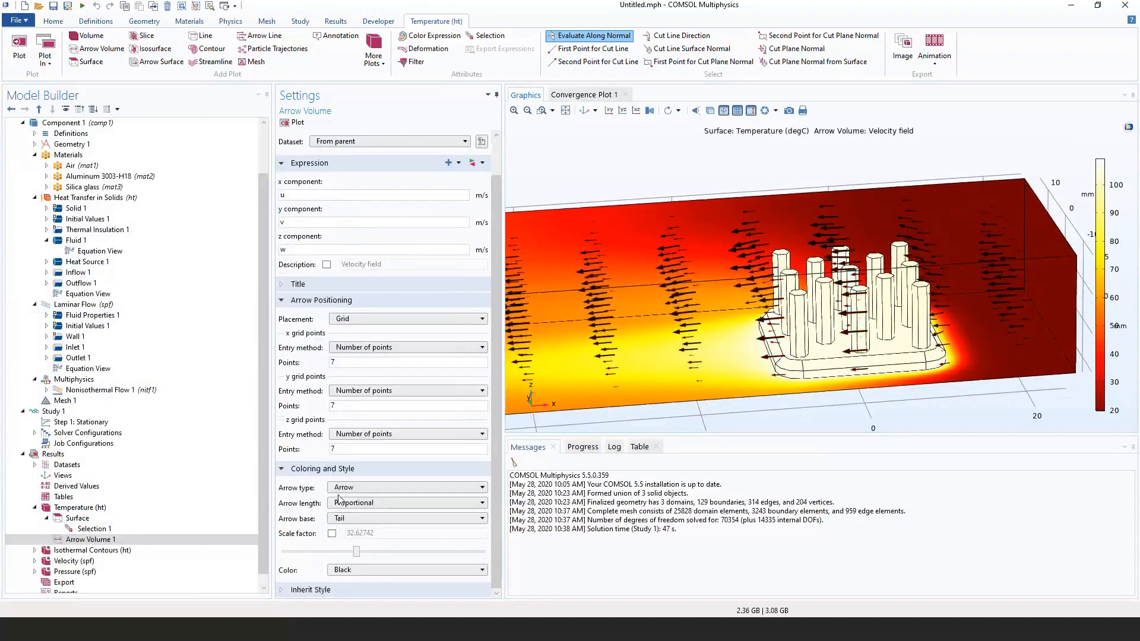
pyautogui.click(355, 502)
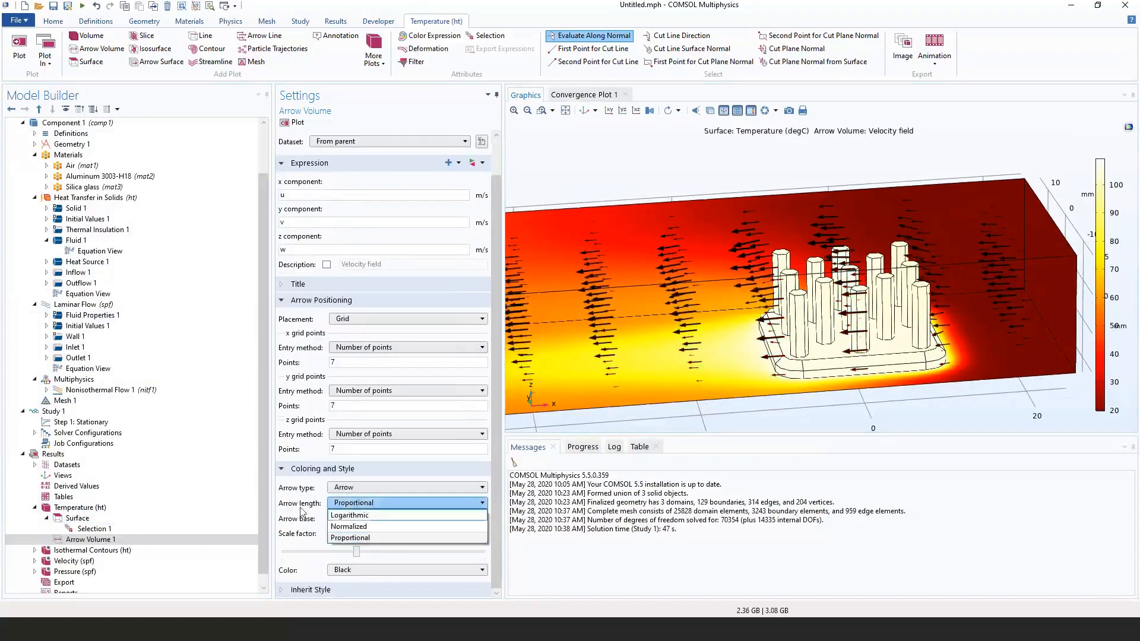
pyautogui.click(349, 515)
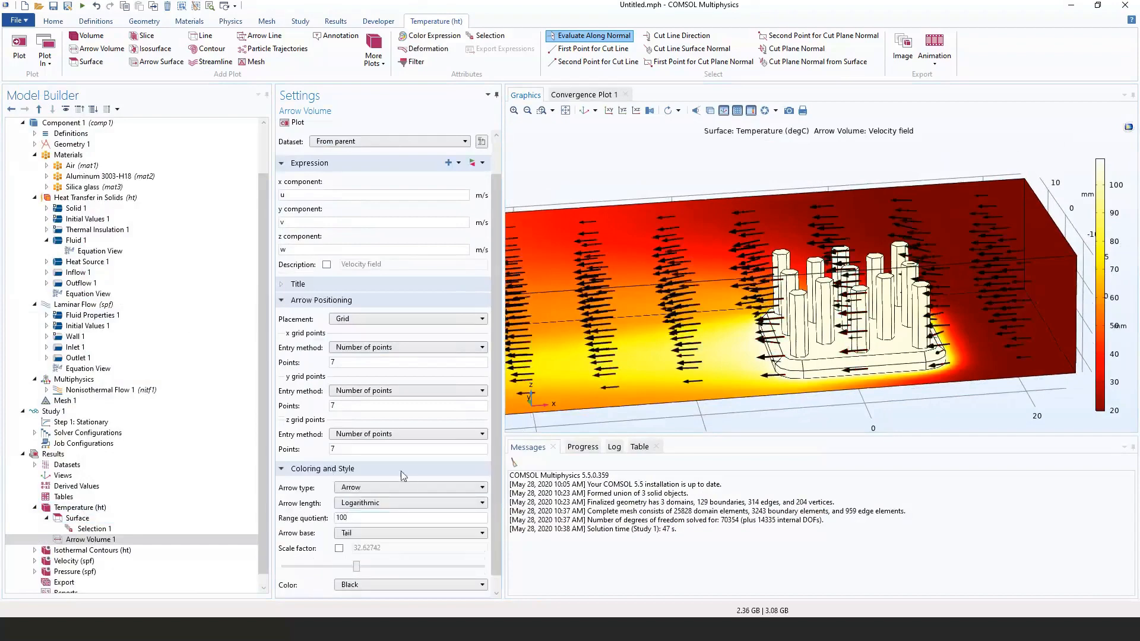
pyautogui.moveTo(670, 351); pyautogui.dragTo(636, 350, button='right')
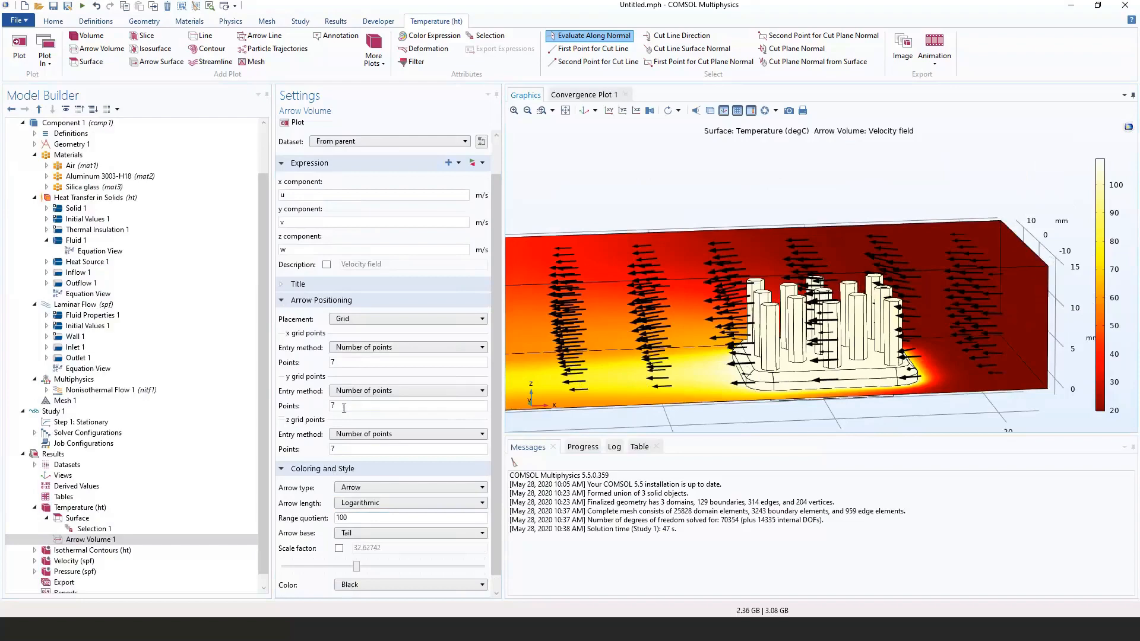
# Try 50 z grid points for the velocity arrows, then 20 y and 20 z grid points, replotting each time.
pyautogui.doubleClick(355, 449)
pyautogui.write('50')
pyautogui.click(295, 124)
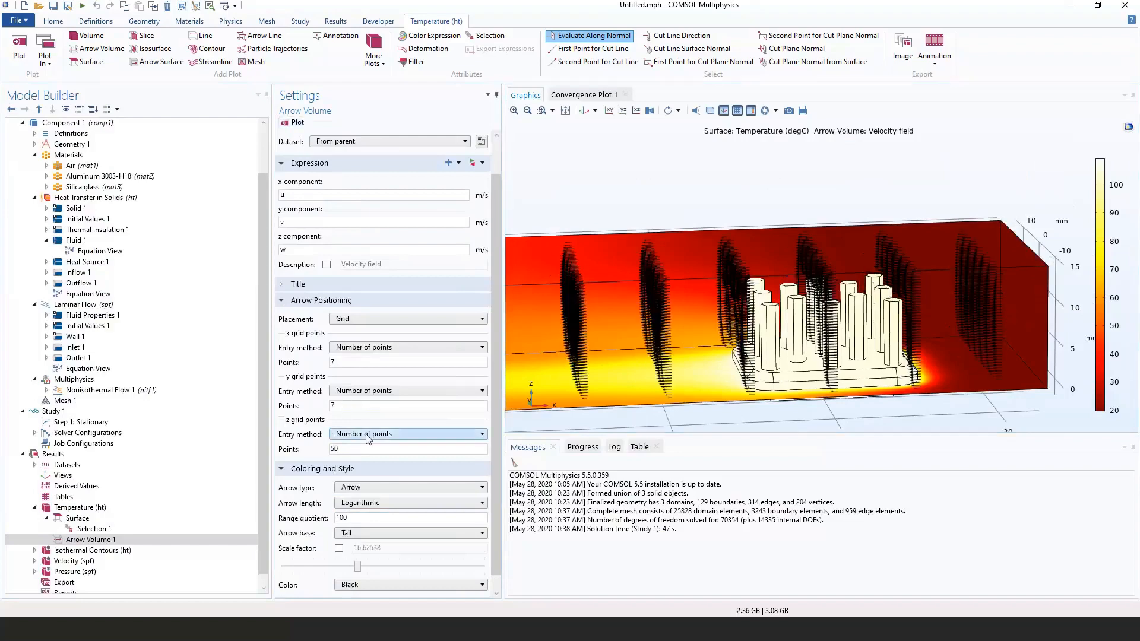
pyautogui.doubleClick(333, 449)
pyautogui.write('20')
pyautogui.doubleClick(348, 406)
pyautogui.write('20')
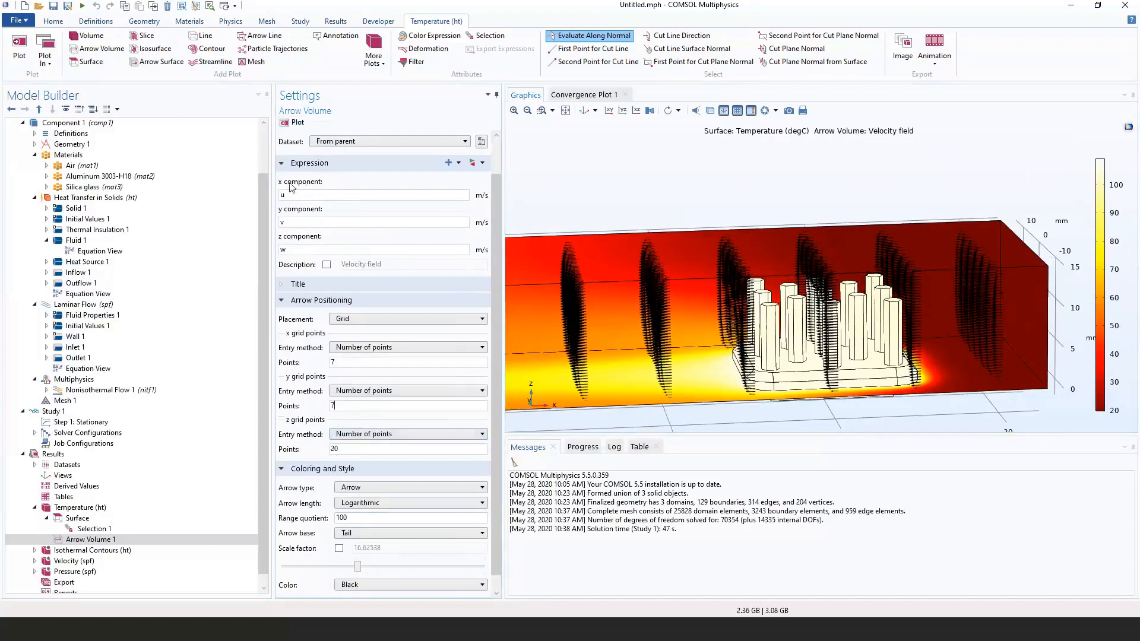
pyautogui.click(295, 124)
# Set the velocity arrows' y and z grid points to 10 each, replotting after each change.
pyautogui.doubleClick(334, 406)
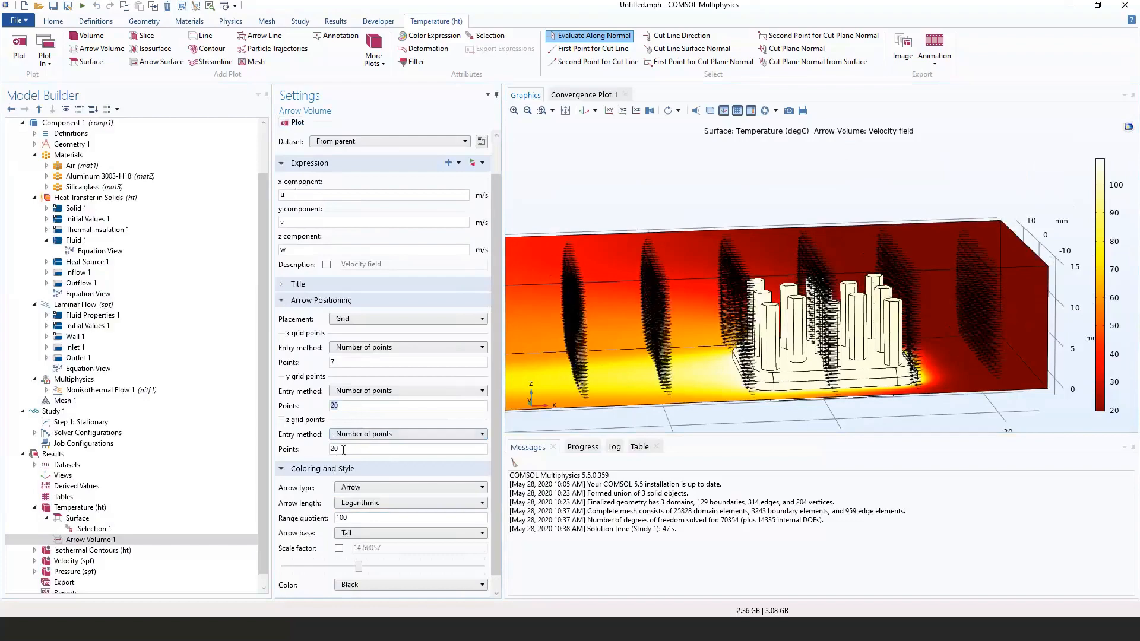
pyautogui.write('10')
pyautogui.click(295, 123)
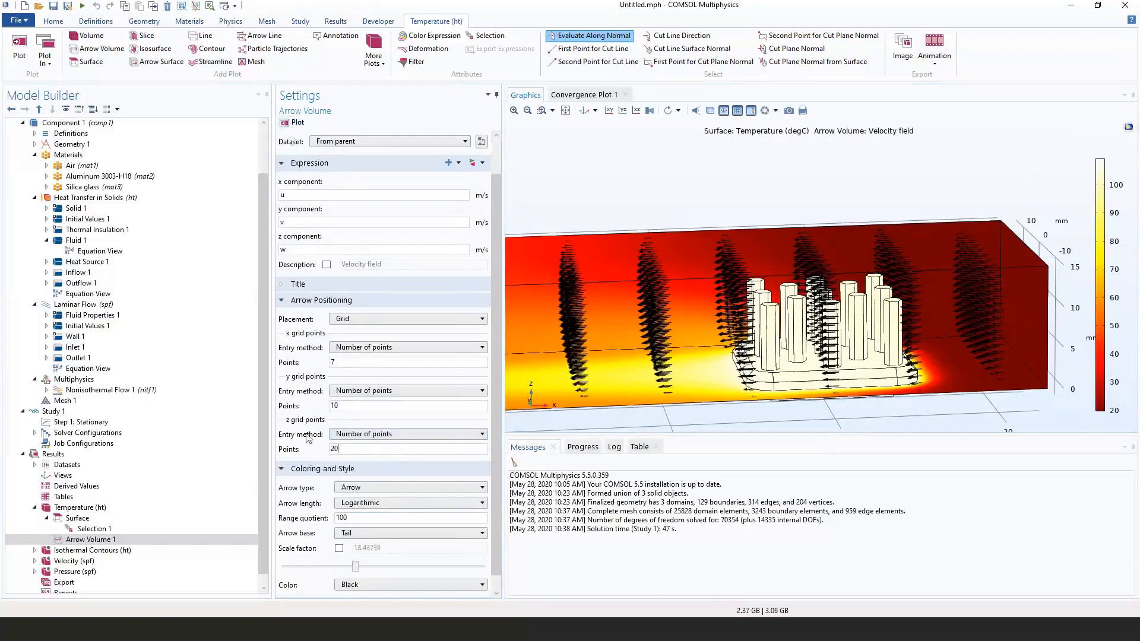
pyautogui.doubleClick(334, 449)
pyautogui.write('10')
pyautogui.click(295, 123)
# Set the velocity arrows' x grid points to 10 and replot.
pyautogui.moveTo(564, 300); pyautogui.dragTo(547, 316)
pyautogui.doubleClick(334, 363)
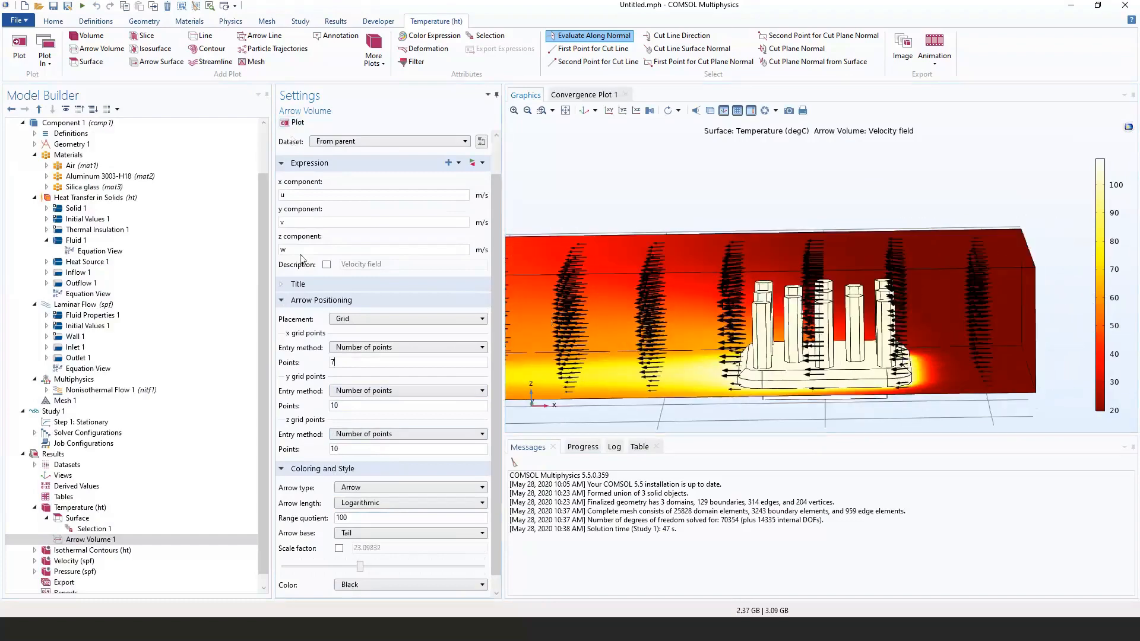
pyautogui.write('10')
pyautogui.click(296, 122)
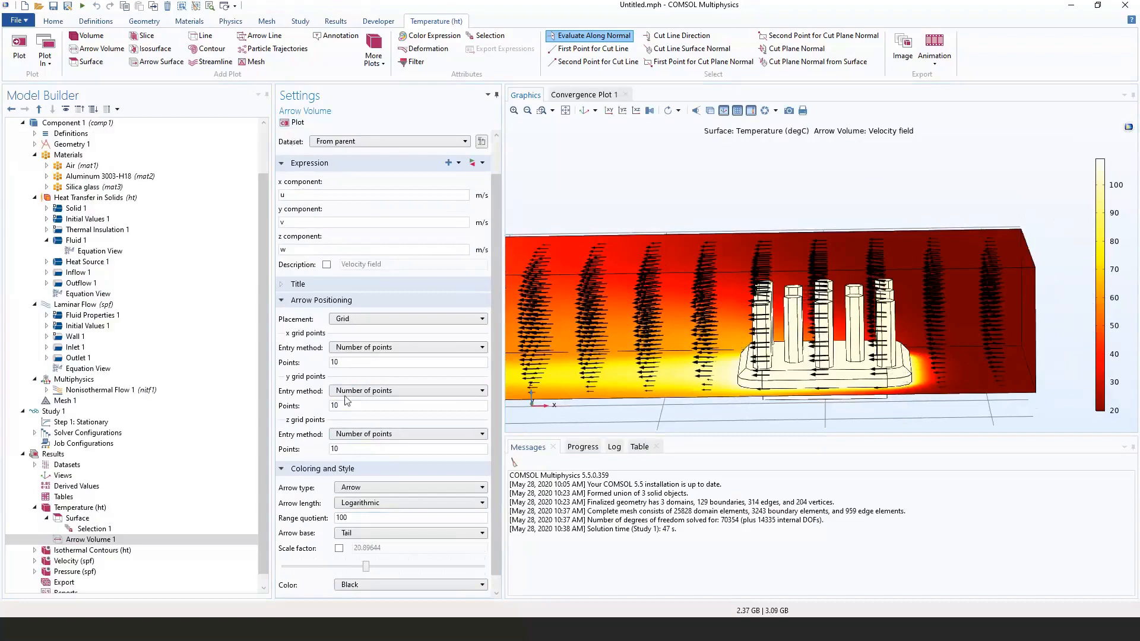
# Set the velocity arrows' y and z grid points to 30 each and replot.
pyautogui.doubleClick(362, 407)
pyautogui.write('30')
pyautogui.doubleClick(336, 449)
pyautogui.write('30')
pyautogui.click(295, 122)
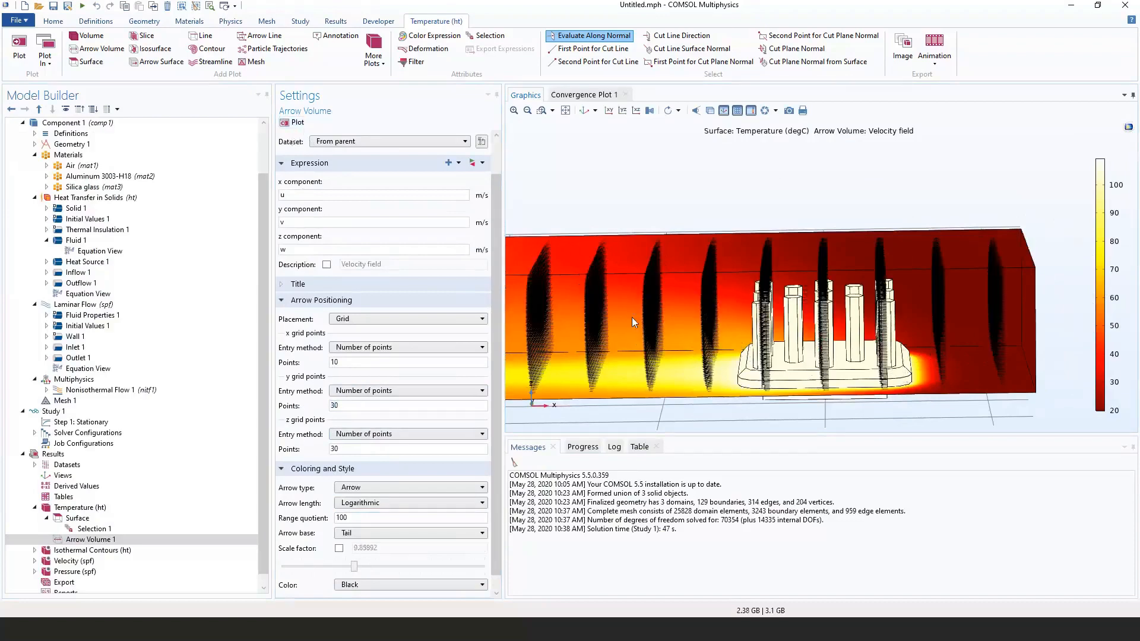
# Examine the velocity arrows around the heat sink pins and close to the channel wall in an enlarged graphics view.
pyautogui.scroll(2, 657, 319)
pyautogui.scroll(5, 799, 315)
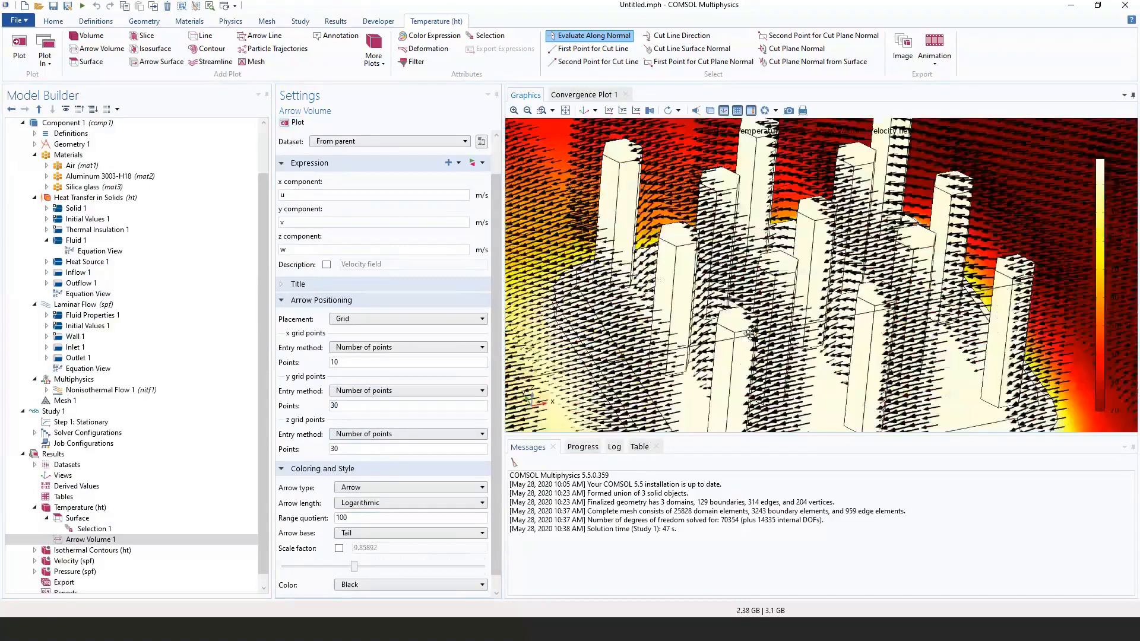
pyautogui.moveTo(753, 331); pyautogui.dragTo(675, 309)
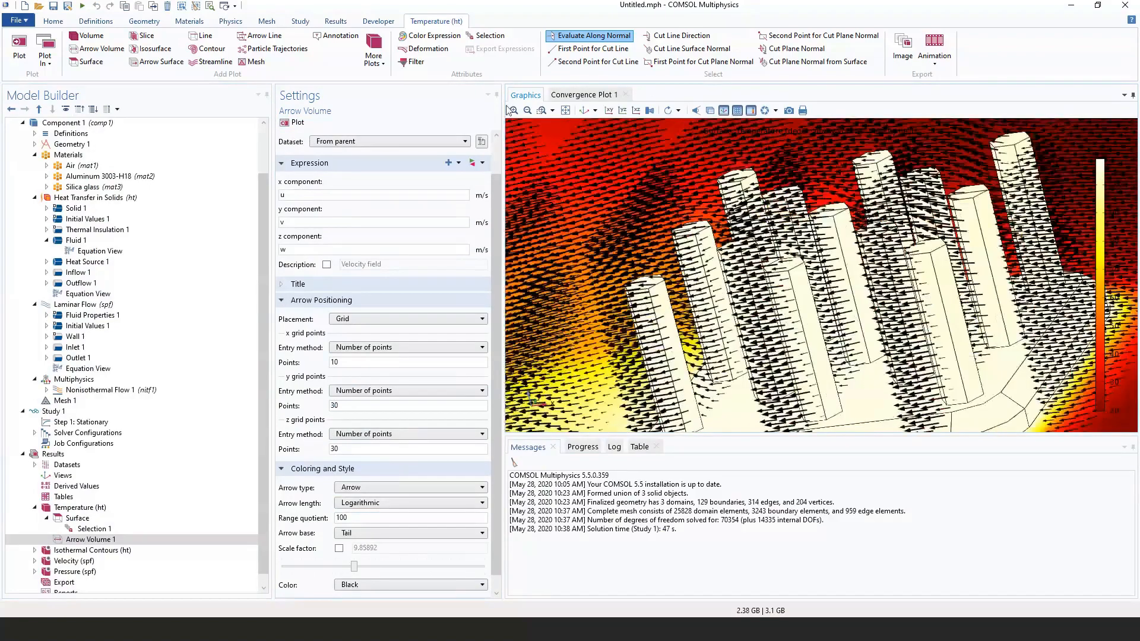
pyautogui.doubleClick(525, 95)
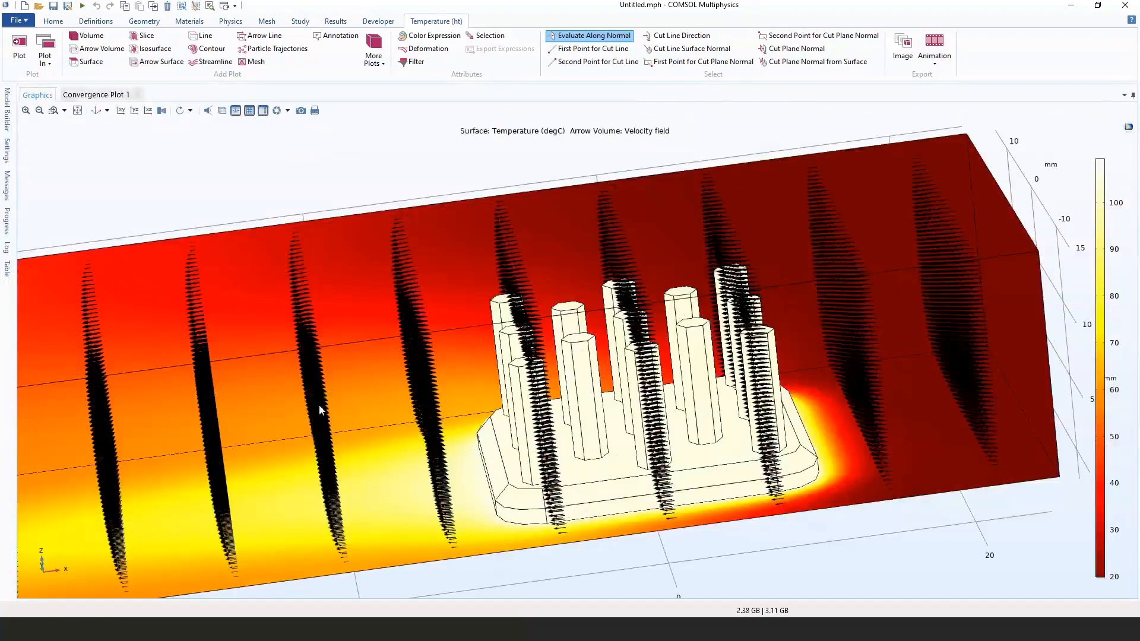
pyautogui.moveTo(319, 404); pyautogui.dragTo(342, 401)
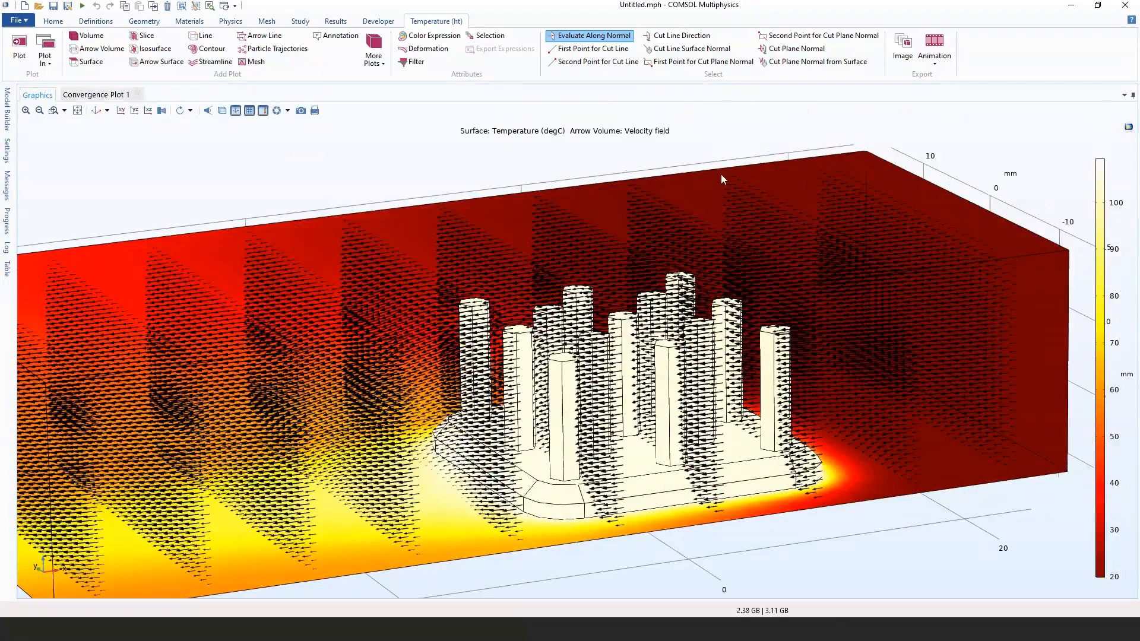
pyautogui.moveTo(722, 177); pyautogui.dragTo(292, 409)
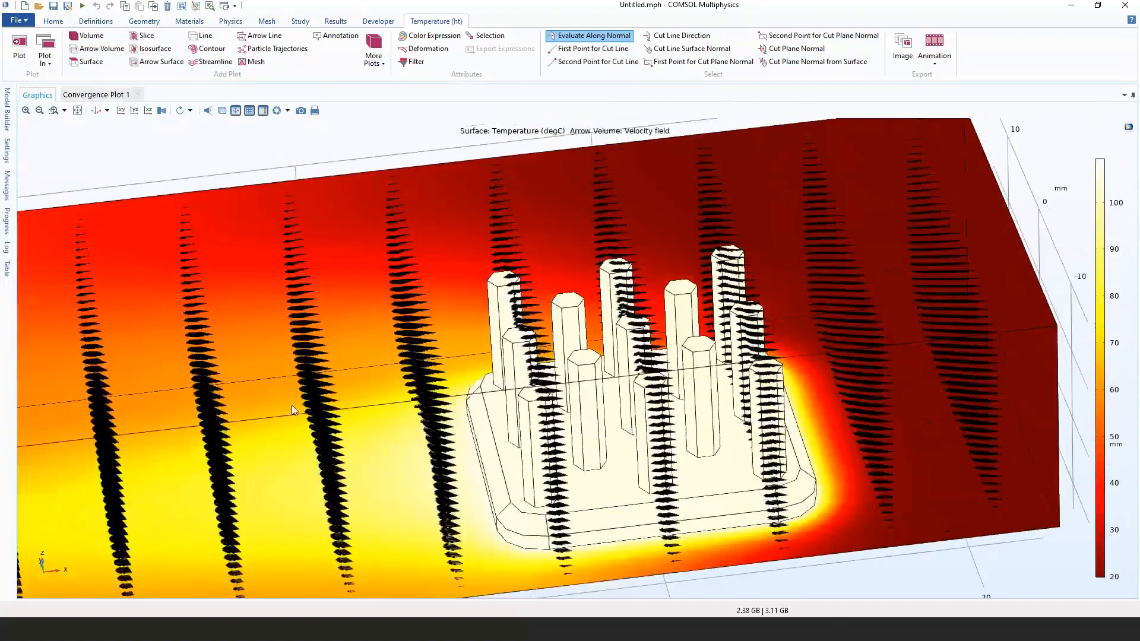
pyautogui.scroll(10, 290, 195)
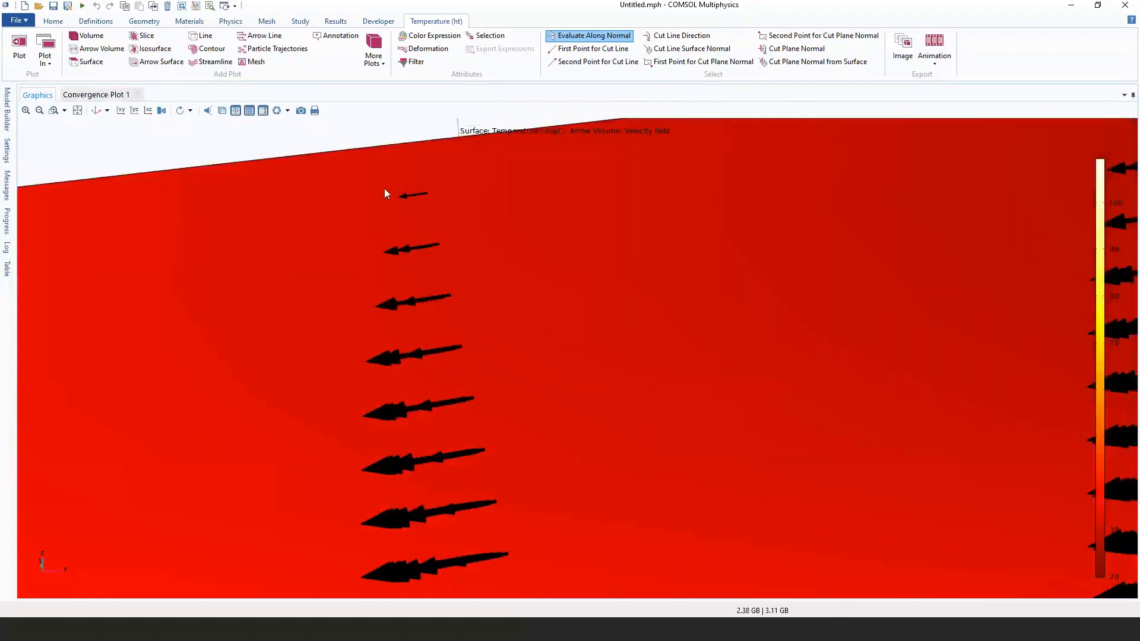
pyautogui.moveTo(415, 208); pyautogui.dragTo(410, 265, button='middle')
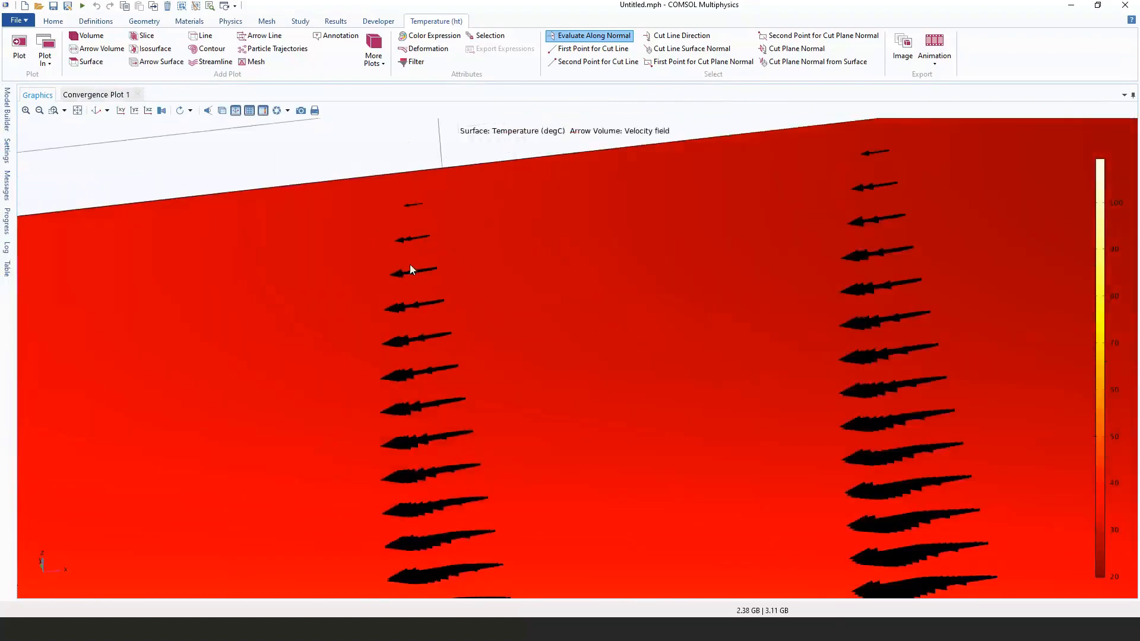
# Examine the velocity arrows along the channel wall, over the heat sink base and between the pins from several angles.
pyautogui.moveTo(438, 571)
pyautogui.mouseDown(button='right')
pyautogui.moveTo(408, 206)
pyautogui.moveTo(425, 416)
pyautogui.moveTo(416, 242)
pyautogui.mouseUp(button='right')
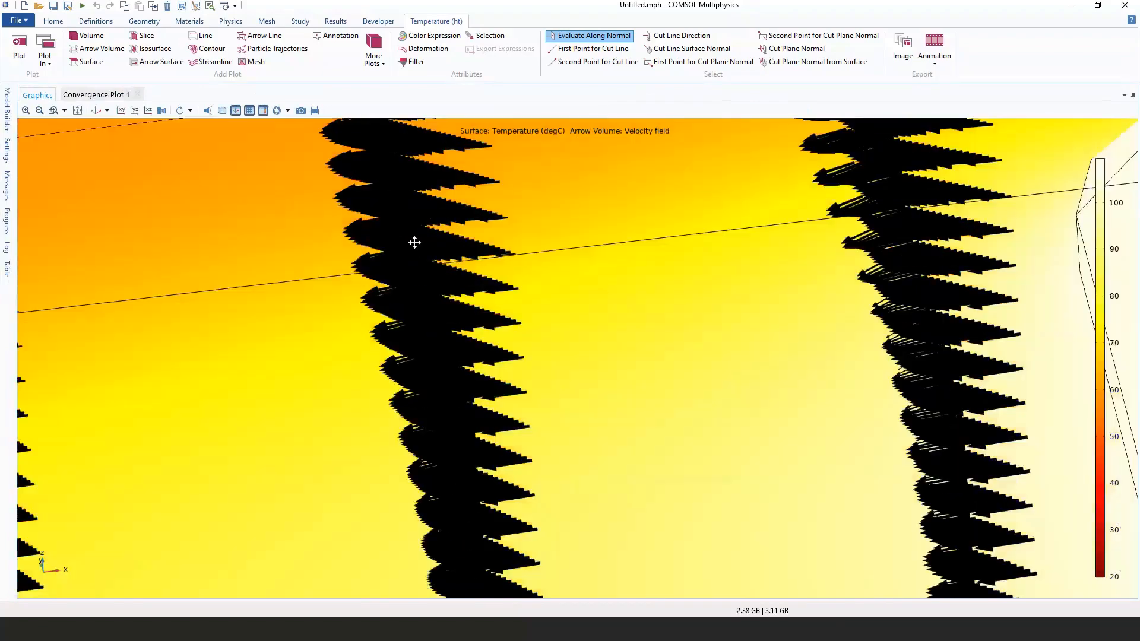
pyautogui.moveTo(460, 535); pyautogui.dragTo(429, 184, button='right')
pyautogui.moveTo(494, 456); pyautogui.dragTo(485, 320, button='right')
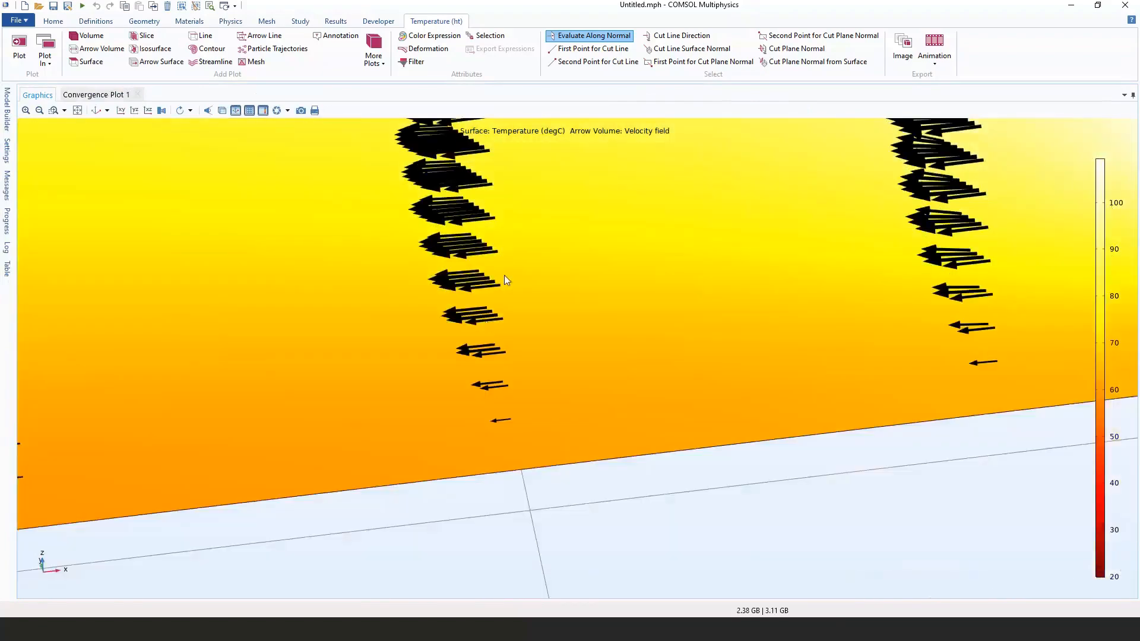
pyautogui.moveTo(504, 276); pyautogui.dragTo(552, 300, button='middle')
pyautogui.moveTo(641, 186); pyautogui.dragTo(560, 329, button='right')
pyautogui.moveTo(559, 329); pyautogui.dragTo(569, 378, button='middle')
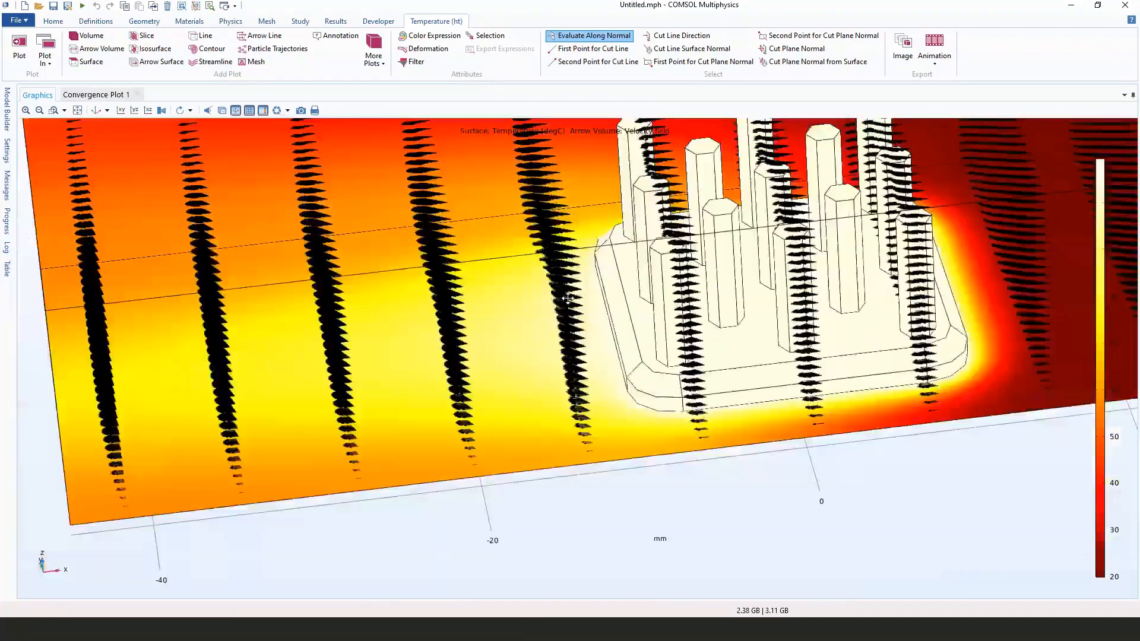
pyautogui.moveTo(706, 222); pyautogui.dragTo(509, 413, button='right')
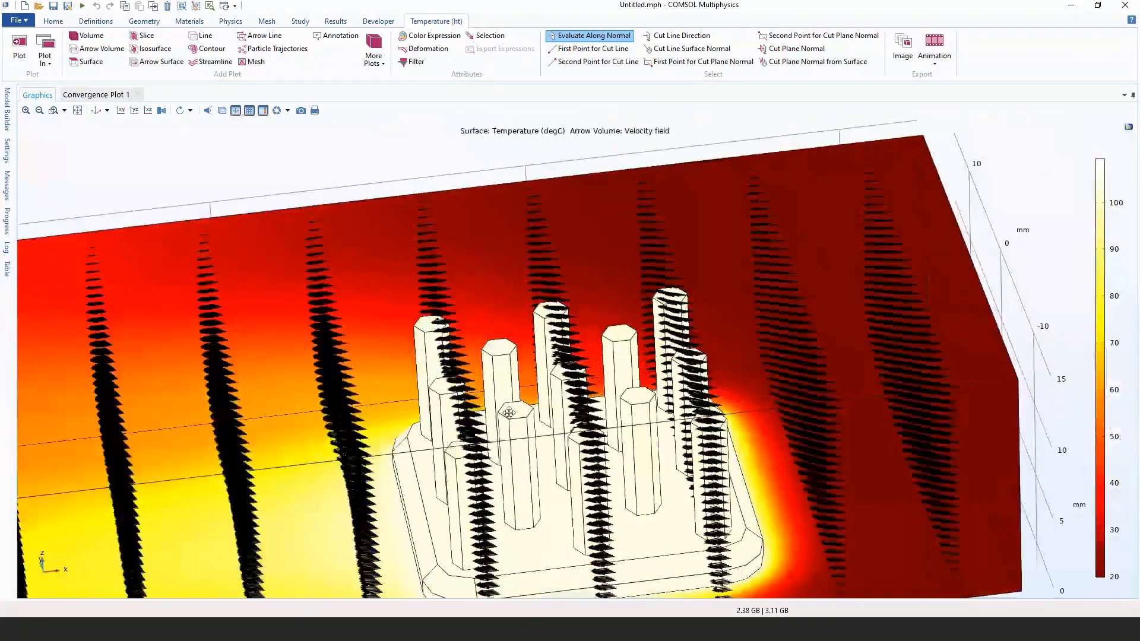
pyautogui.moveTo(509, 413); pyautogui.dragTo(573, 445)
pyautogui.moveTo(573, 444); pyautogui.dragTo(535, 355, button='middle')
pyautogui.moveTo(538, 355); pyautogui.dragTo(529, 394)
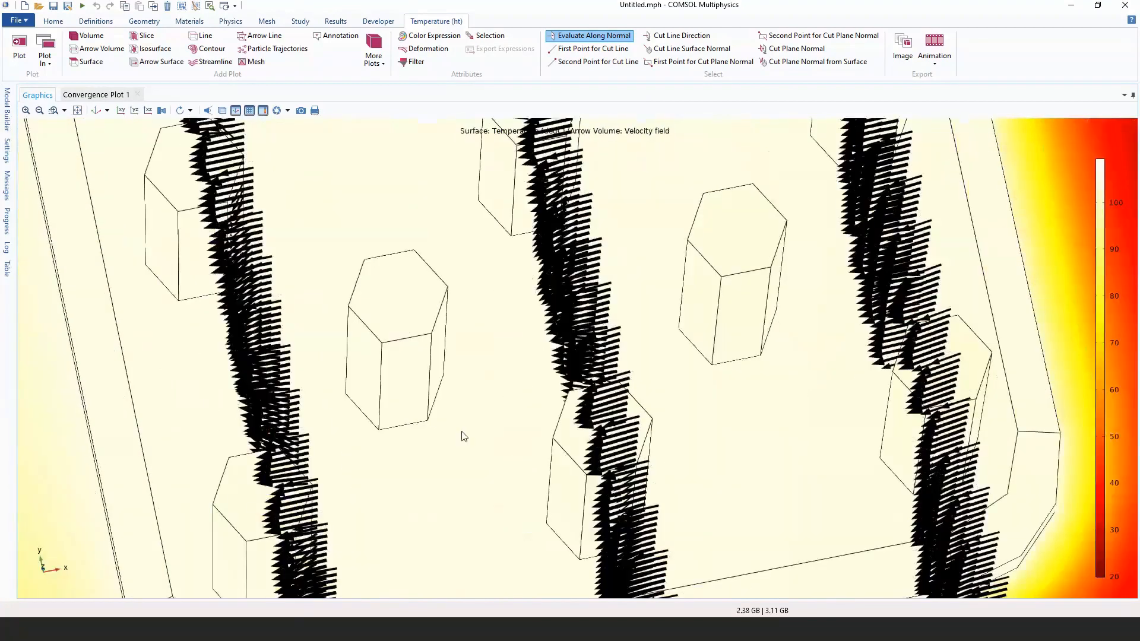
pyautogui.moveTo(219, 353); pyautogui.dragTo(545, 401)
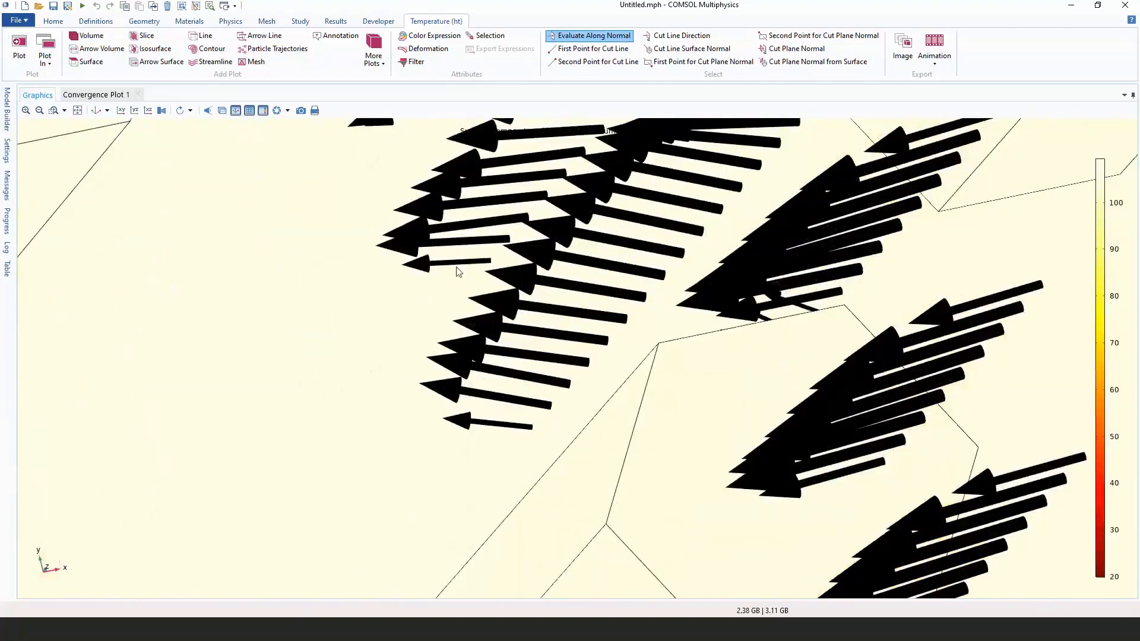
pyautogui.scroll(-10, 459, 272)
pyautogui.moveTo(459, 272); pyautogui.dragTo(542, 392, button='right')
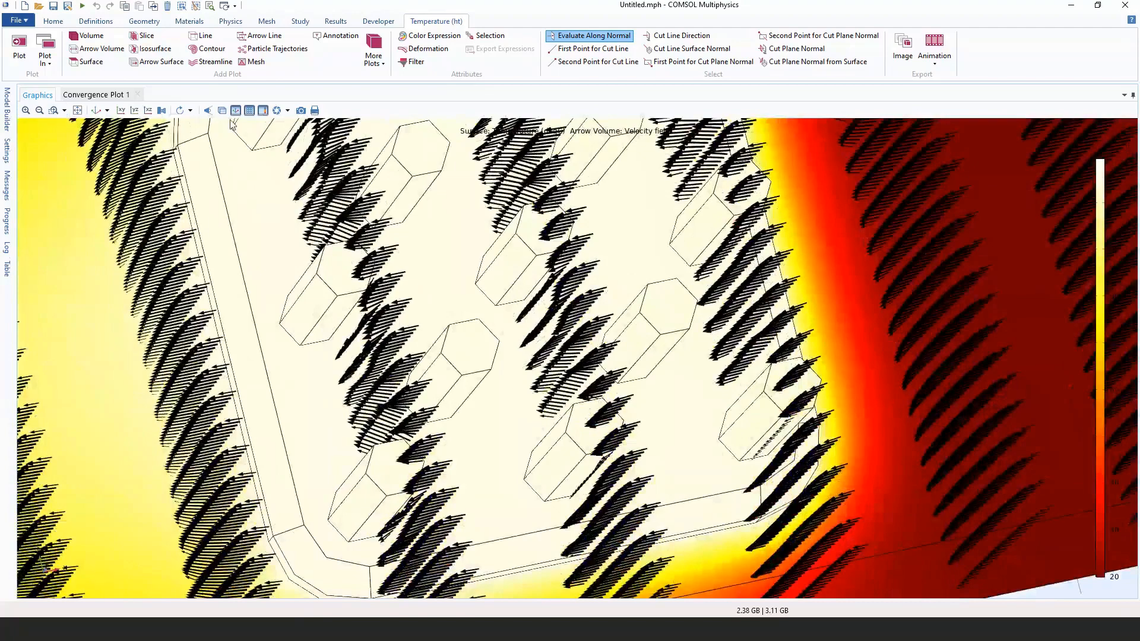
# Fit the whole model in view, restore the normal window layout, and disable the velocity arrow volume plot.
pyautogui.click(78, 110)
pyautogui.moveTo(565, 345); pyautogui.dragTo(534, 285)
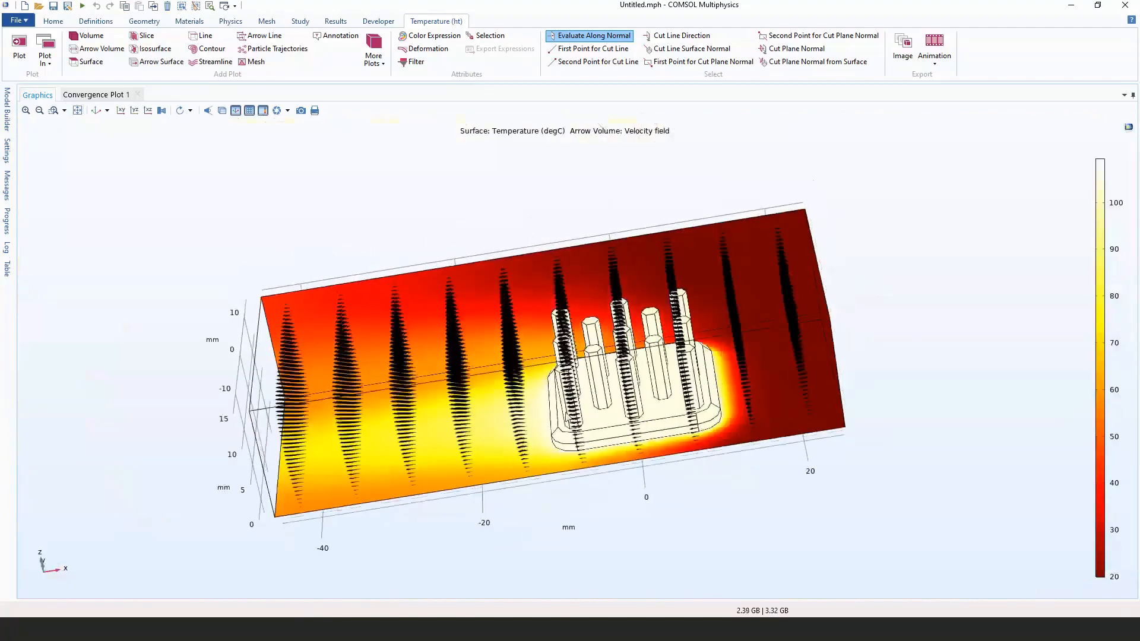
pyautogui.doubleClick(38, 95)
pyautogui.rightClick(131, 542)
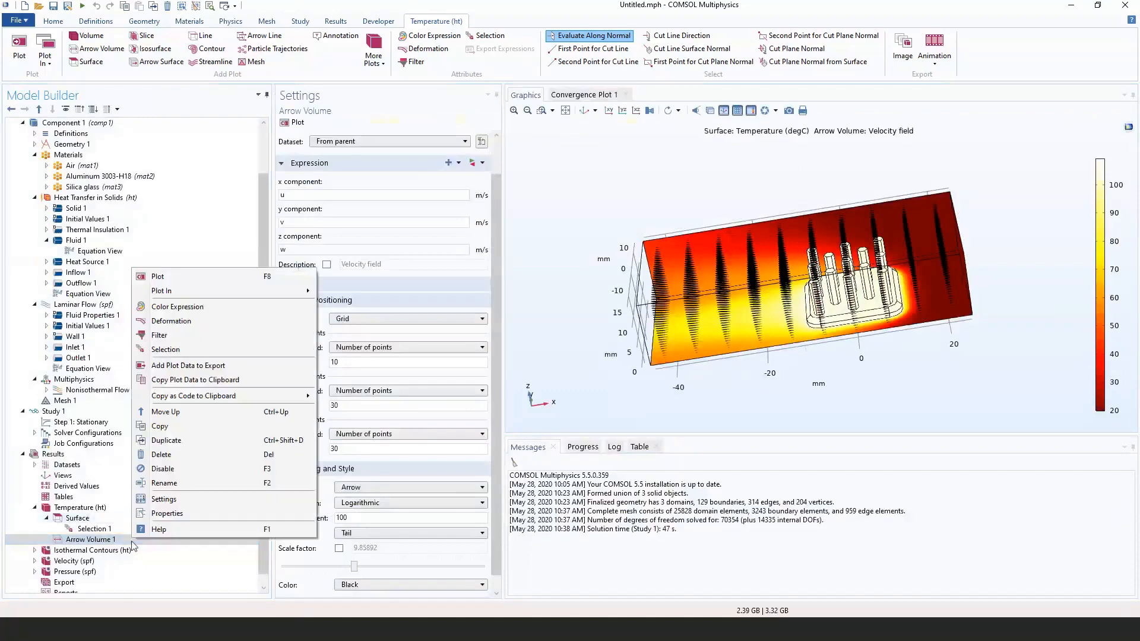
pyautogui.click(166, 469)
# Add a streamline plot to the Temperature plot group, starting from the channel's two end faces (boundaries 1 and 129).
pyautogui.rightClick(83, 508)
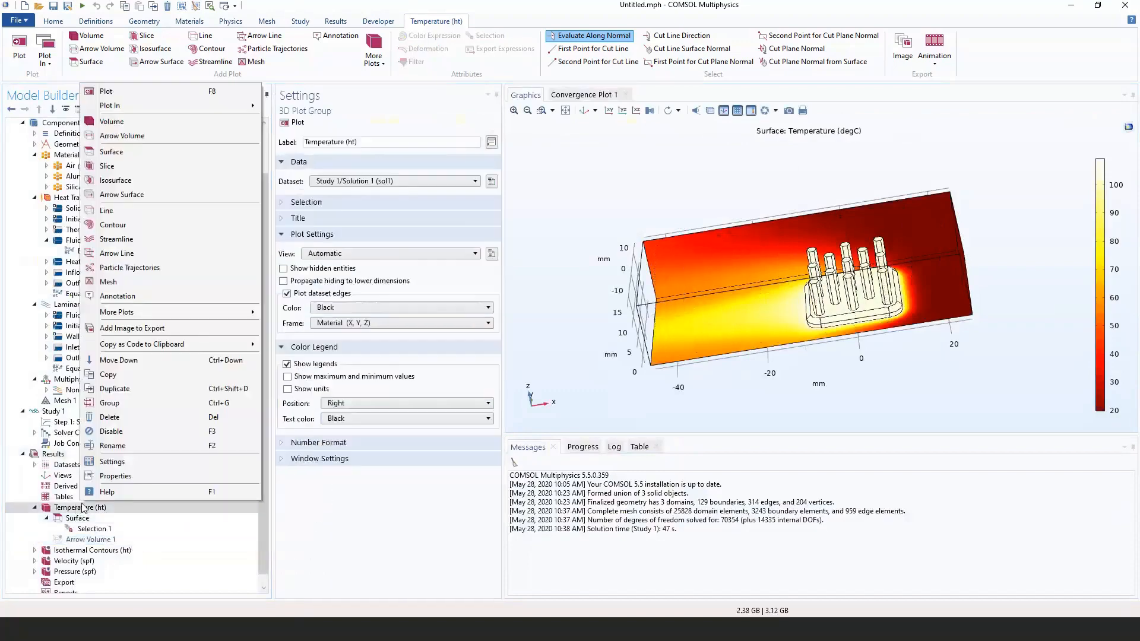
pyautogui.click(113, 241)
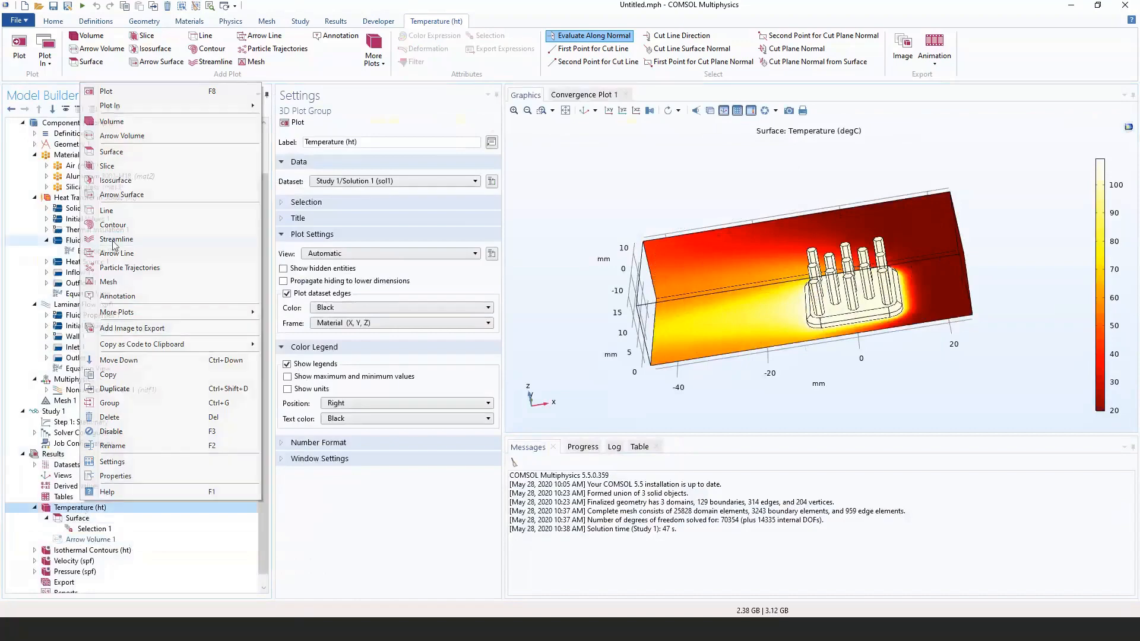
pyautogui.moveTo(766, 397); pyautogui.dragTo(684, 399)
pyautogui.click(827, 344)
pyautogui.click(565, 350)
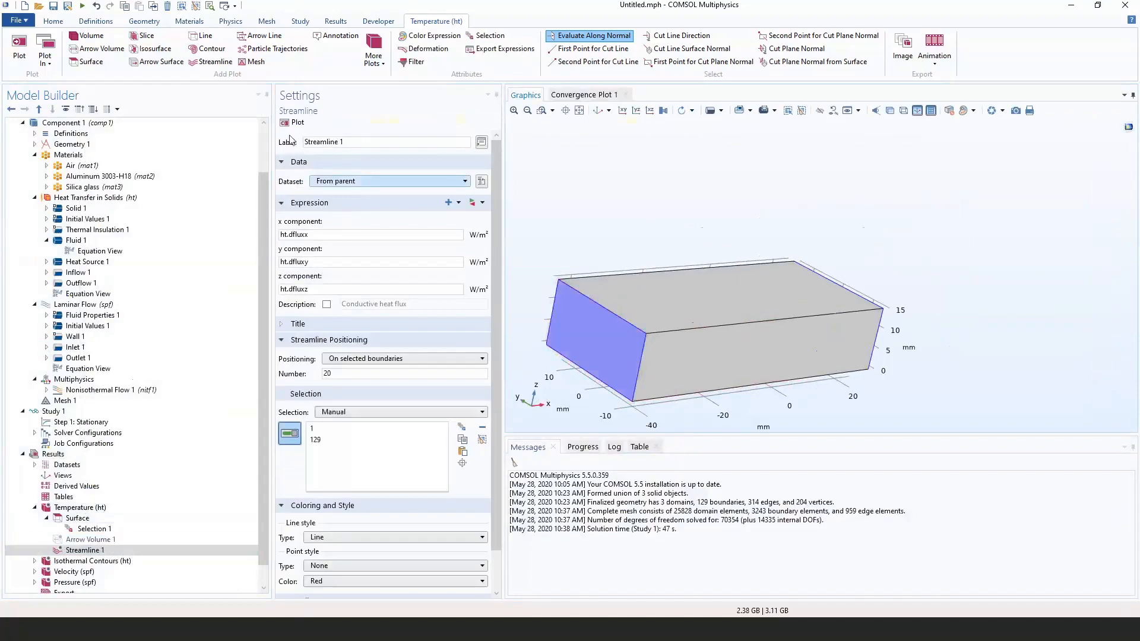
# Set the streamline expression to the laminar flow velocity field (u, v, w) and plot it.
pyautogui.click(473, 203)
pyautogui.click(497, 287)
pyautogui.click(510, 298)
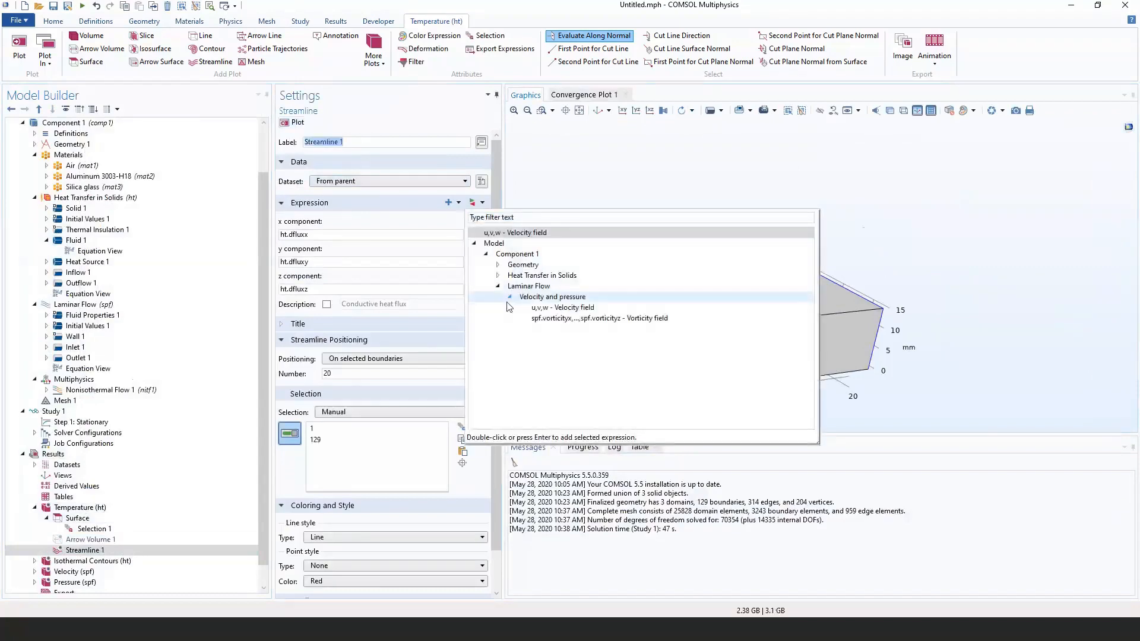
pyautogui.click(535, 310)
pyautogui.doubleClick(535, 310)
pyautogui.click(294, 122)
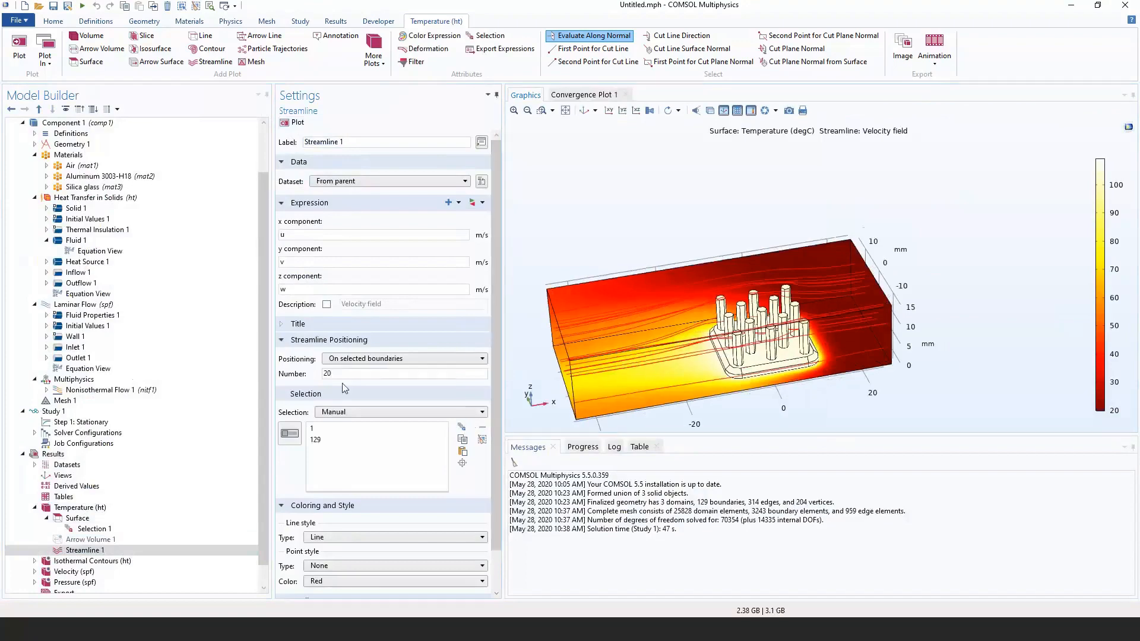
# Set the number of streamlines to 50 and replot.
pyautogui.doubleClick(327, 374)
pyautogui.write('50')
pyautogui.click(294, 122)
# Examine how the velocity streamlines run between and around the heat sink pins, close up and from different angles.
pyautogui.moveTo(730, 333); pyautogui.dragTo(735, 386)
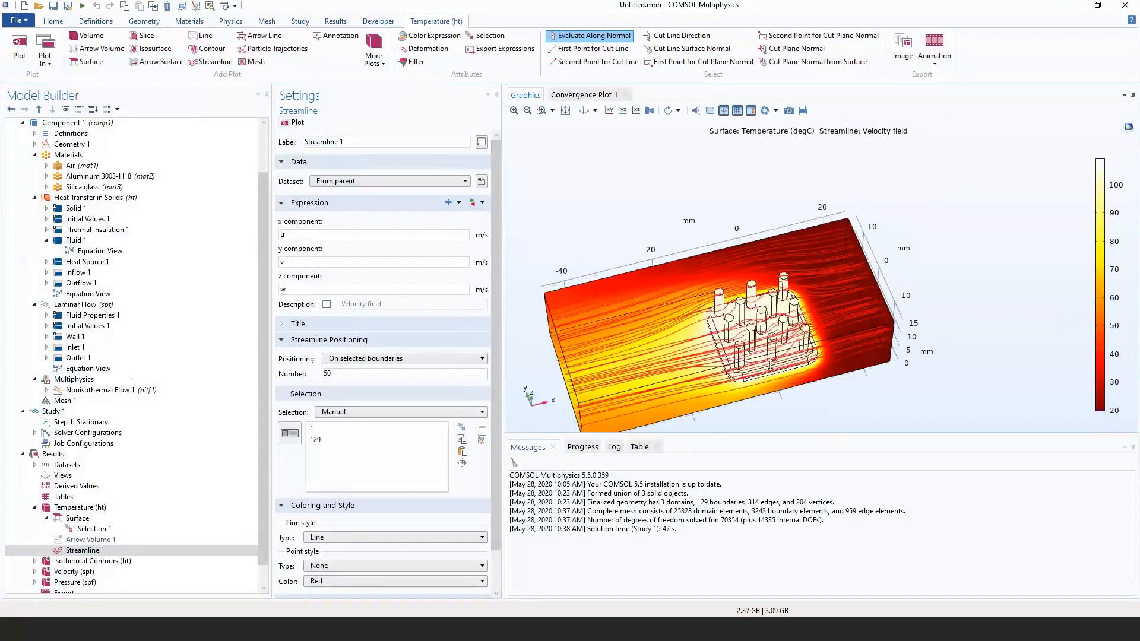
pyautogui.scroll(6, 735, 386)
pyautogui.moveTo(735, 386); pyautogui.dragTo(735, 392, button='right')
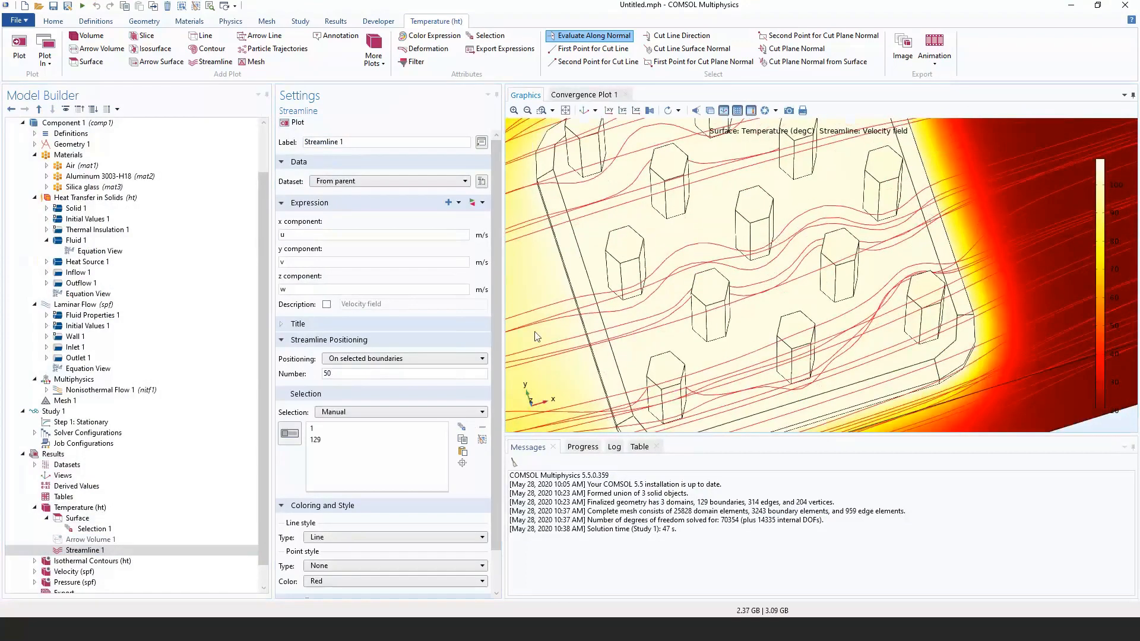
pyautogui.scroll(-8, 710, 370)
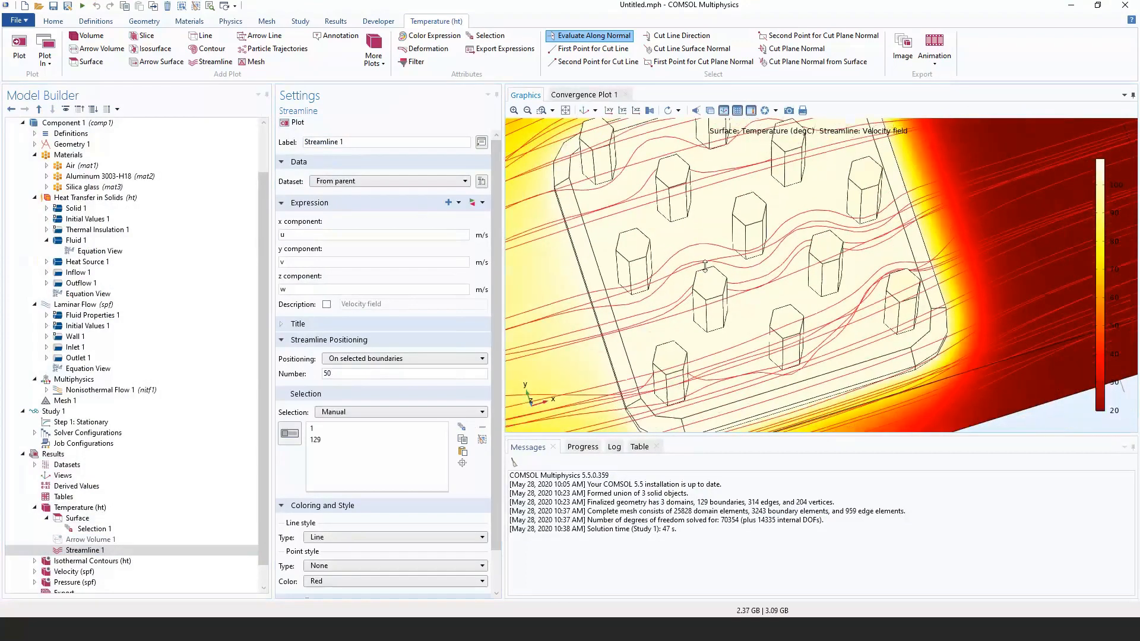
pyautogui.moveTo(710, 371); pyautogui.dragTo(775, 358, button='right')
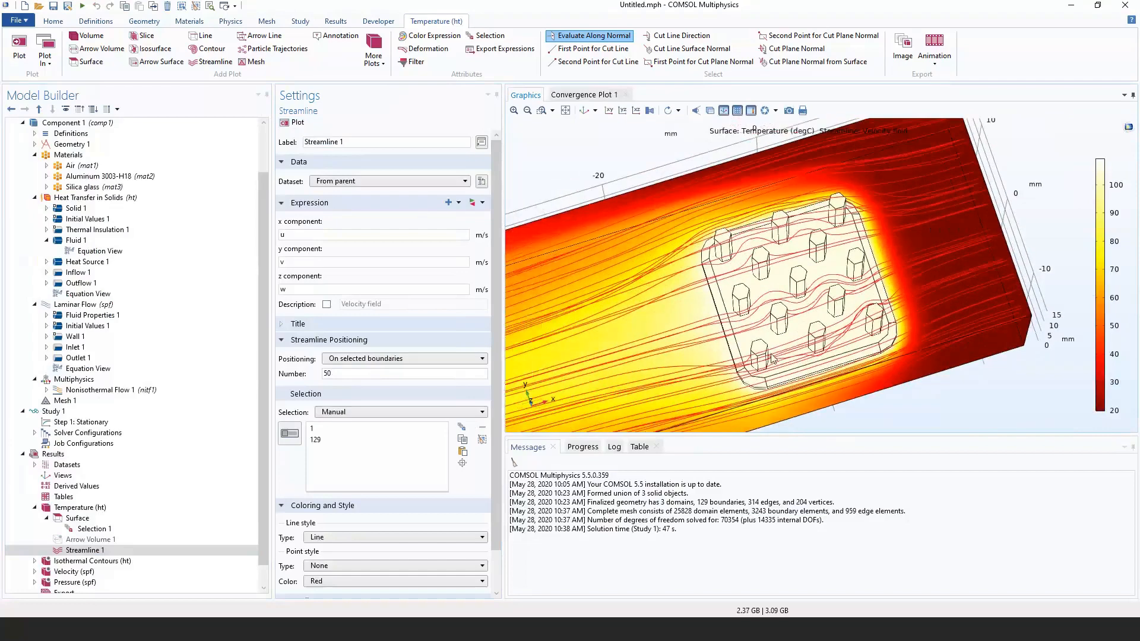
pyautogui.scroll(5, 758, 358)
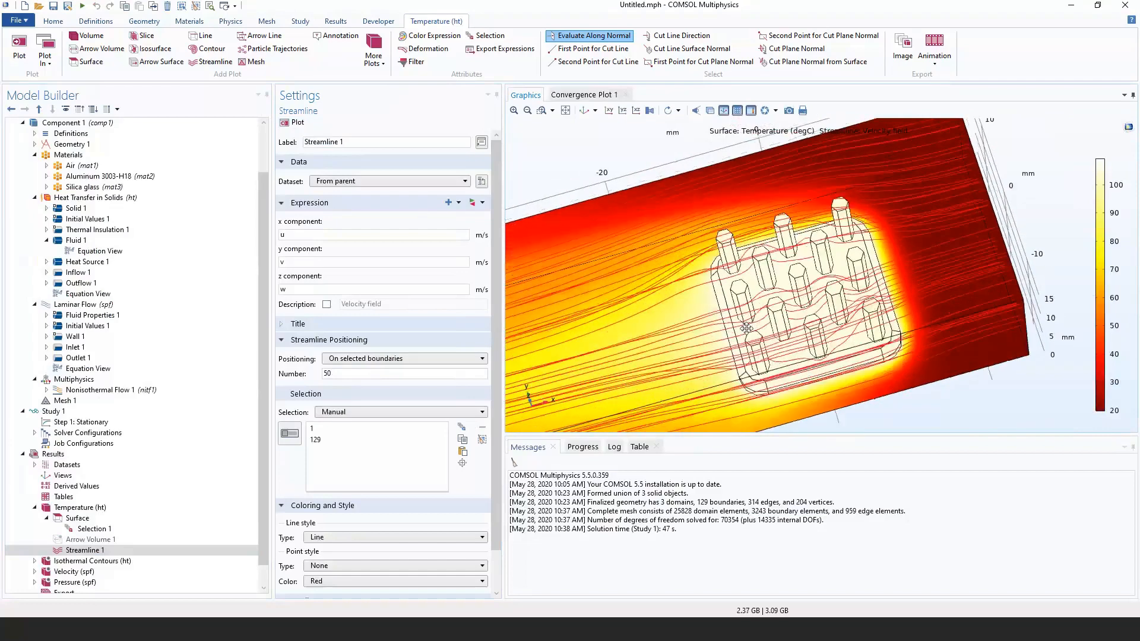
pyautogui.scroll(3, 796, 342)
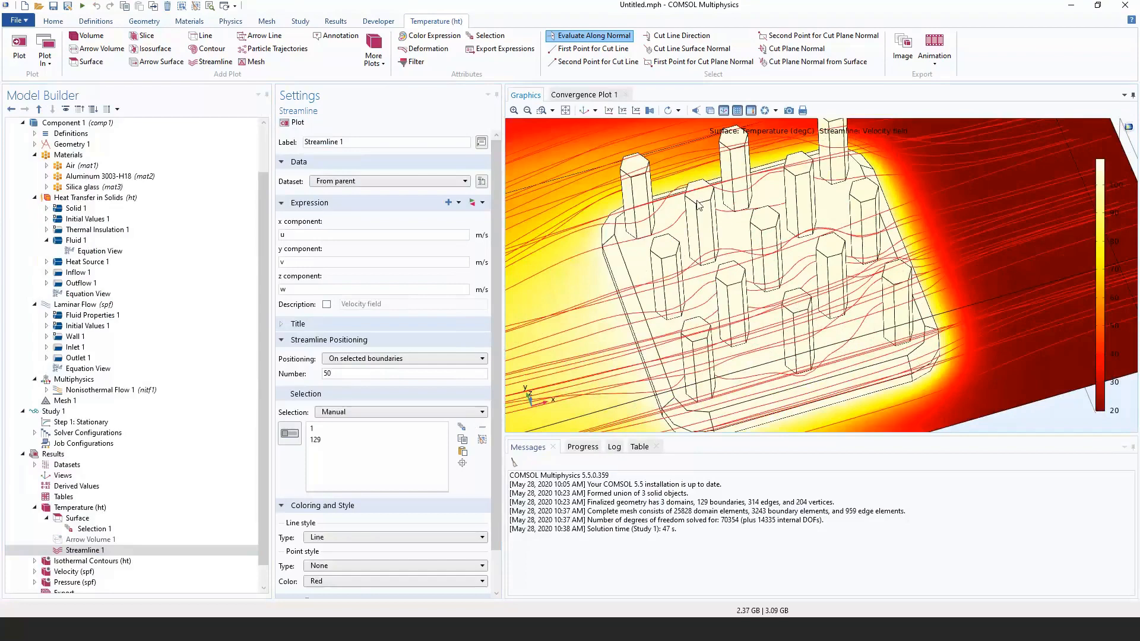
pyautogui.scroll(-2, 766, 205)
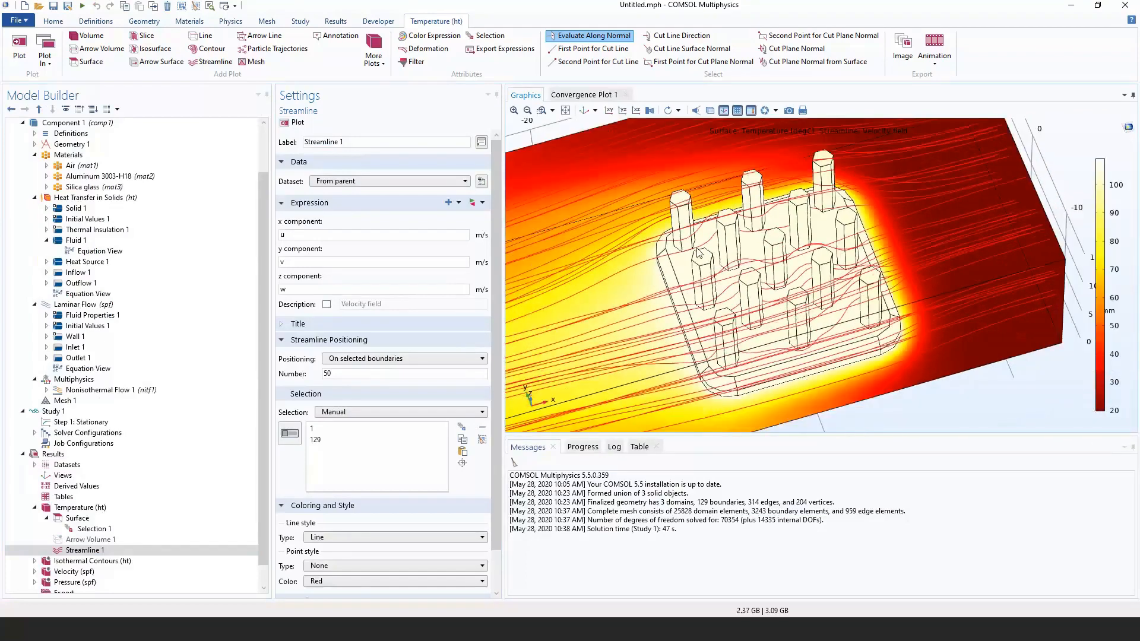
pyautogui.moveTo(698, 253); pyautogui.dragTo(688, 296, button='right')
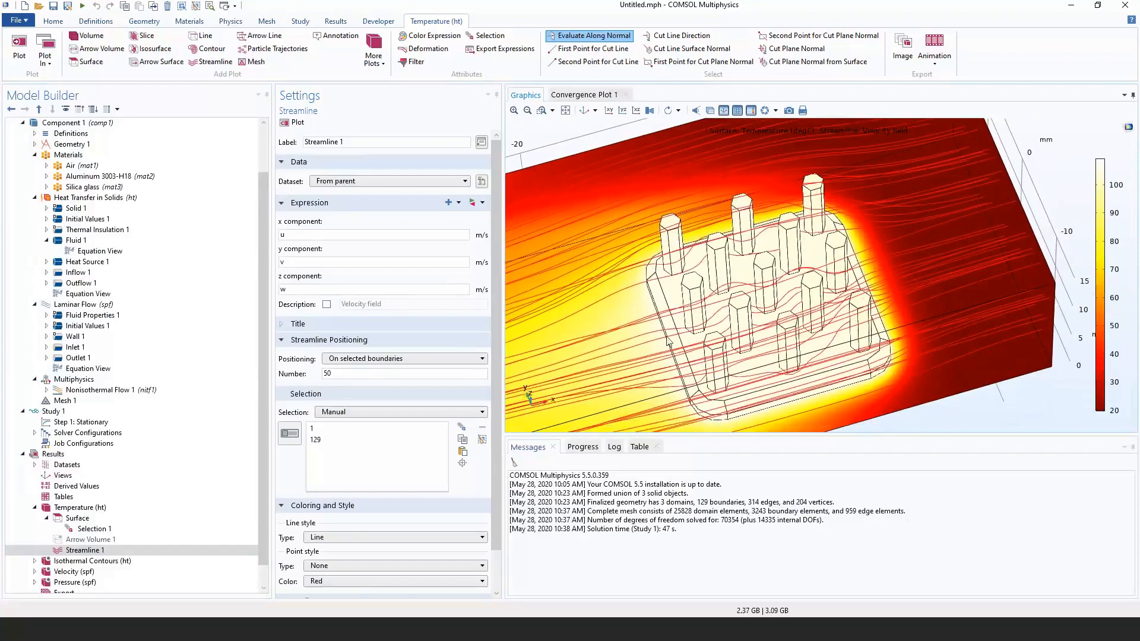
pyautogui.moveTo(668, 341); pyautogui.dragTo(667, 330)
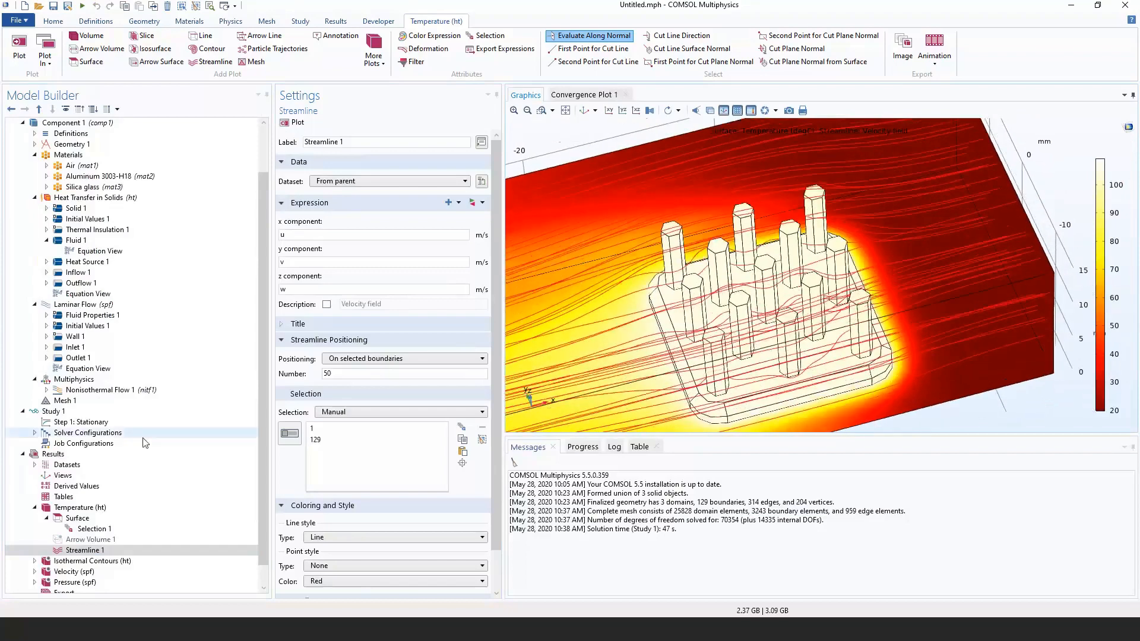
# Add a Global Evaluation under Derived Values with the expression ht.ntefluxInt.
pyautogui.rightClick(58, 488)
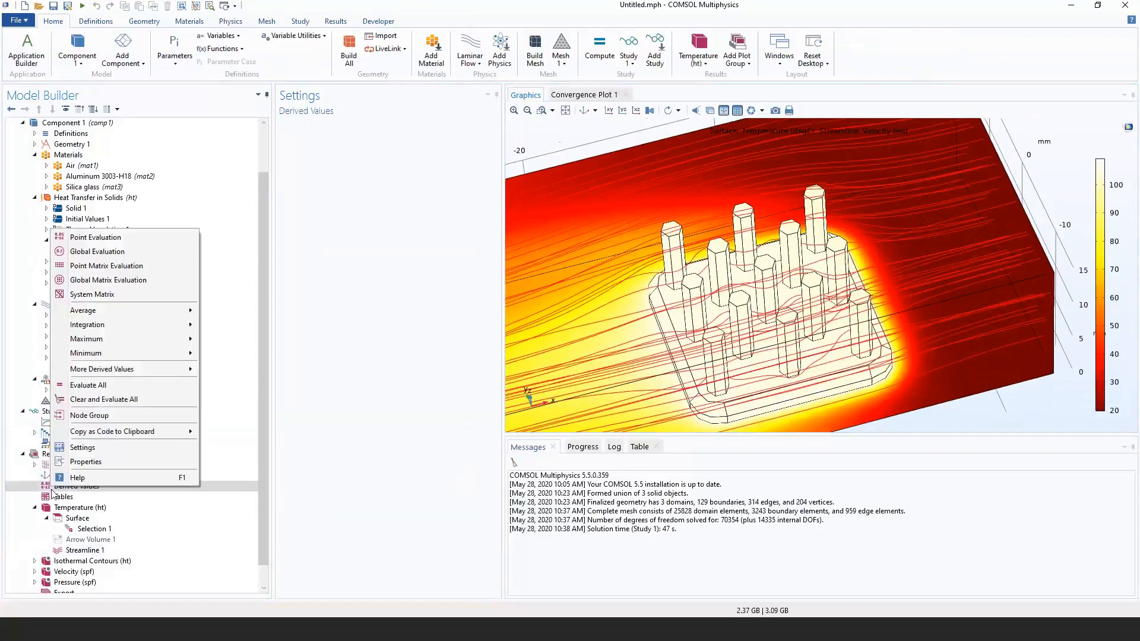
pyautogui.click(119, 252)
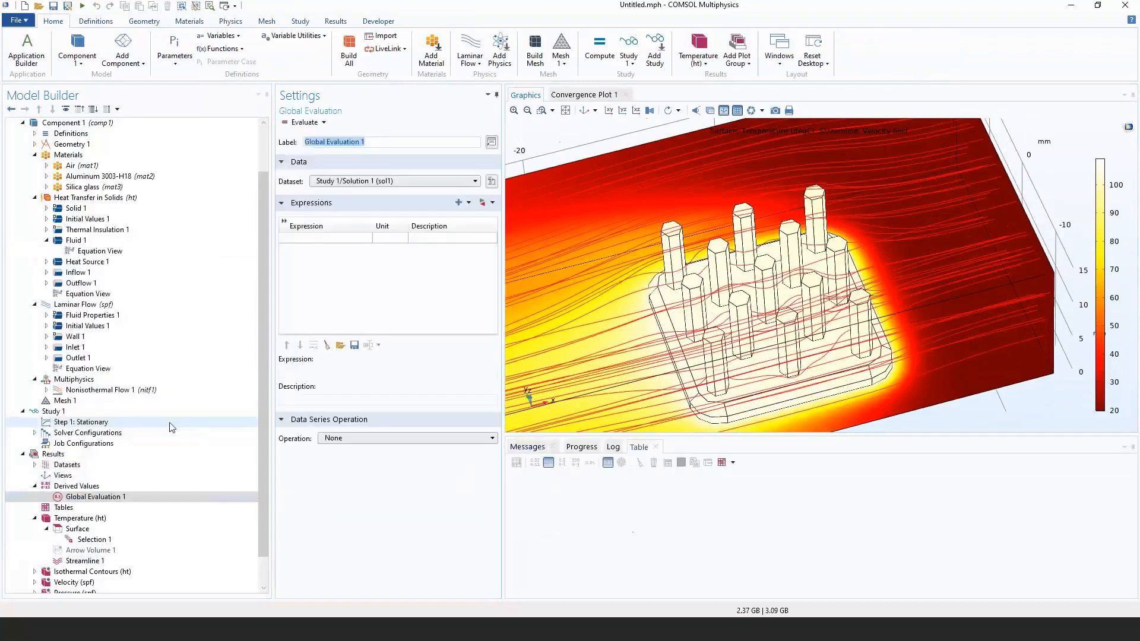
pyautogui.click(348, 241)
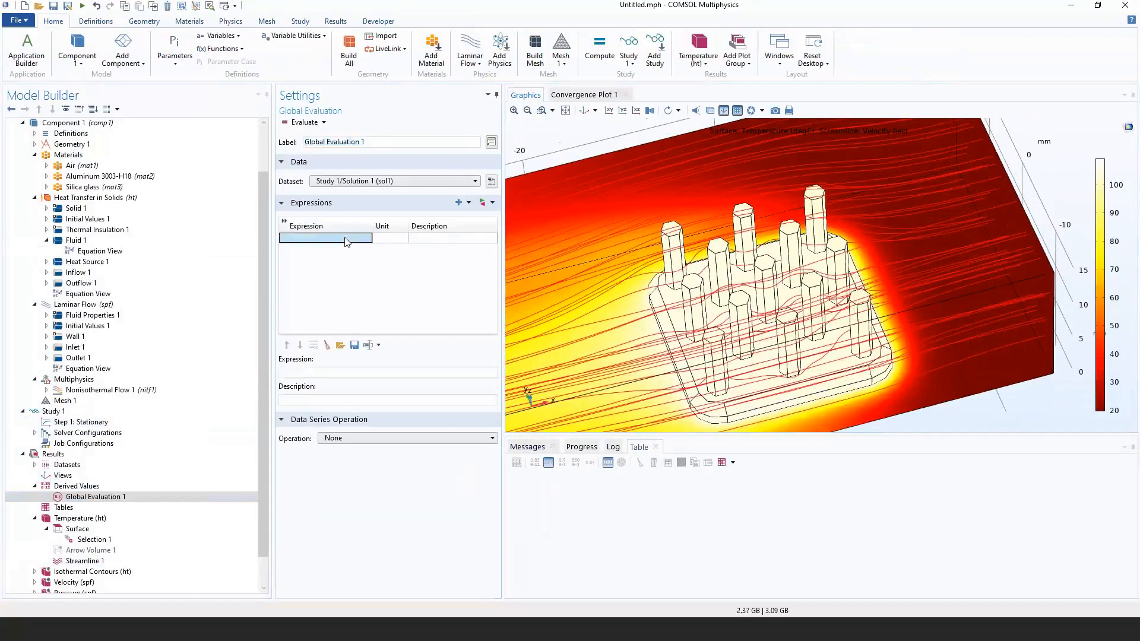
pyautogui.write('ht.nt')
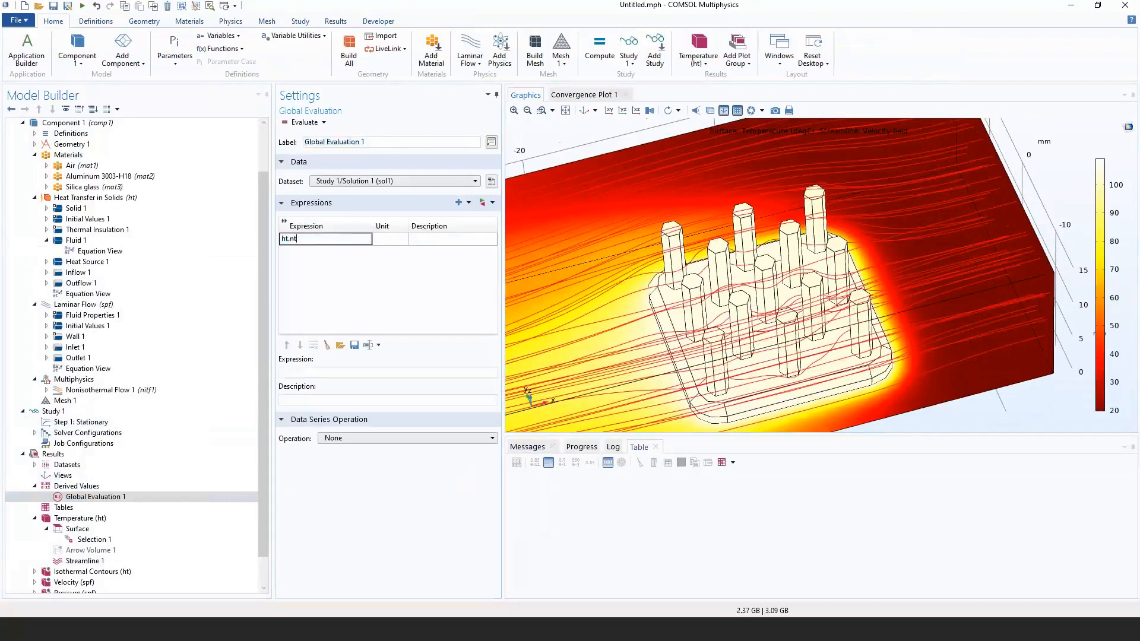
pyautogui.write('efluxInt')
pyautogui.press('Return')
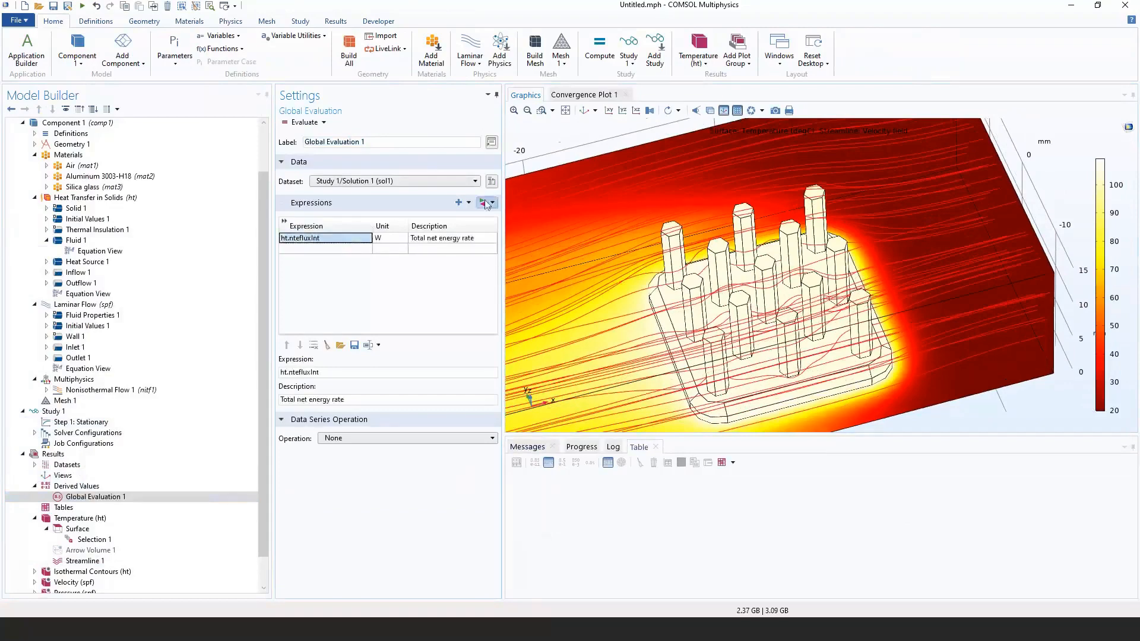
# Look up the total net energy rate expression, ht.ntefluxInt, among the Heat Transfer in Solids energy balance quantities.
pyautogui.click(485, 203)
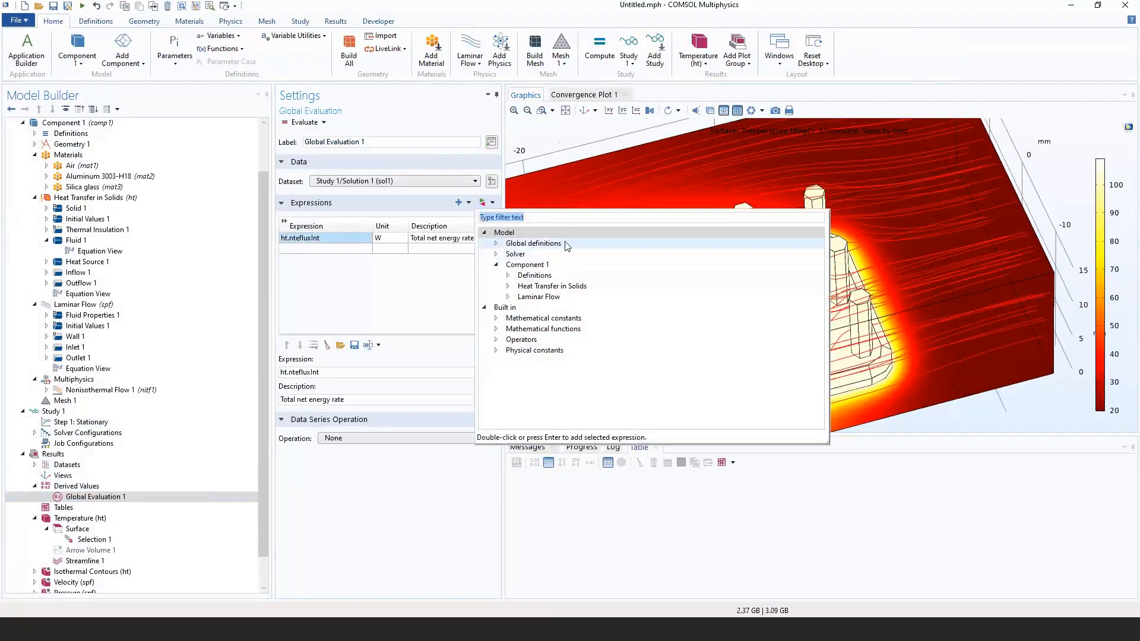
pyautogui.write('netfl')
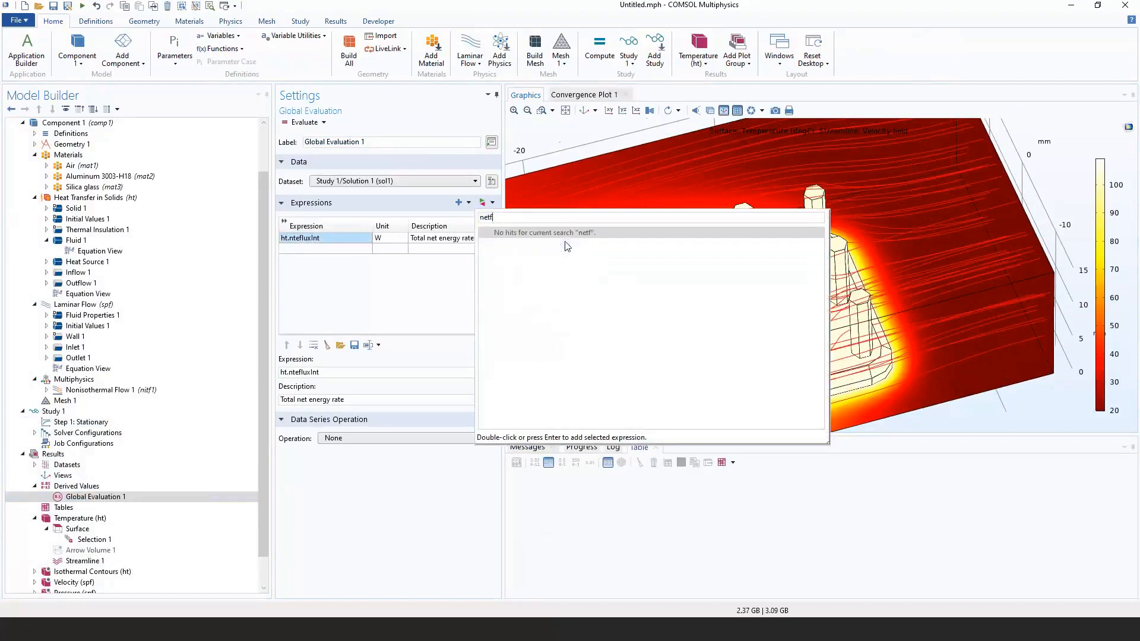
pyautogui.press('BackSpace')
pyautogui.press('BackSpace')
pyautogui.press('BackSpace')
pyautogui.press('BackSpace')
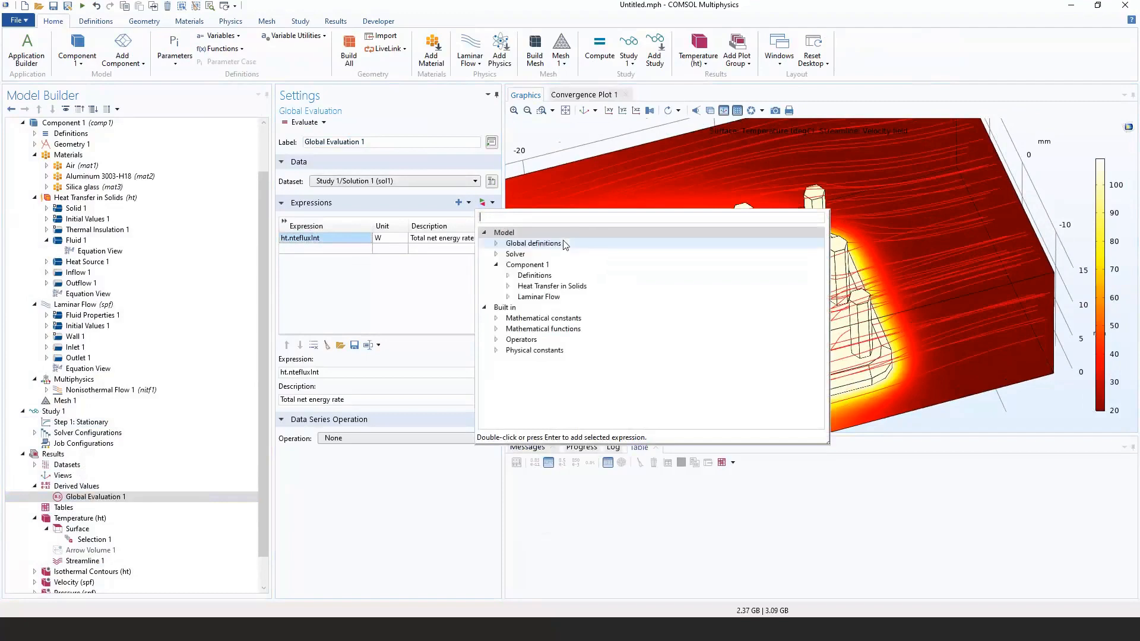
pyautogui.click(509, 286)
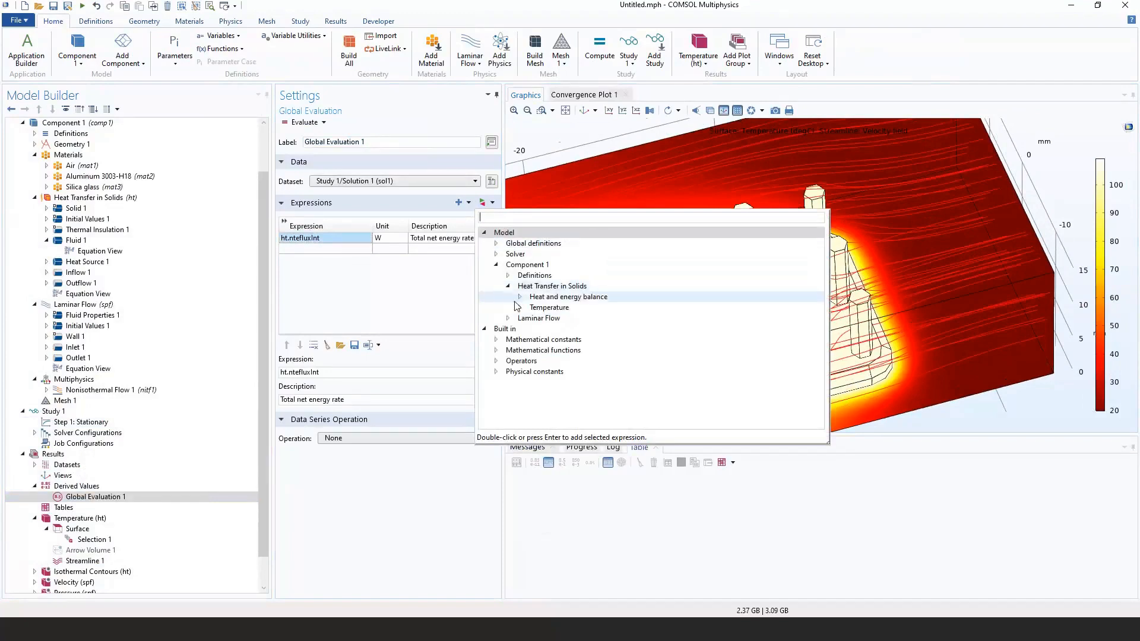
pyautogui.click(520, 297)
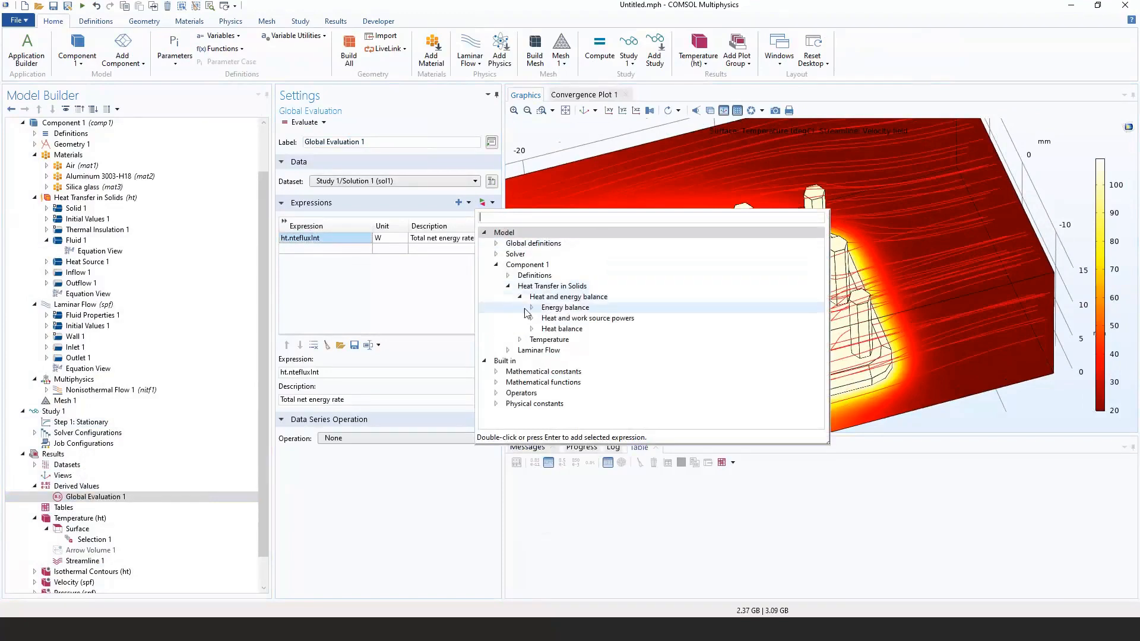
pyautogui.click(533, 309)
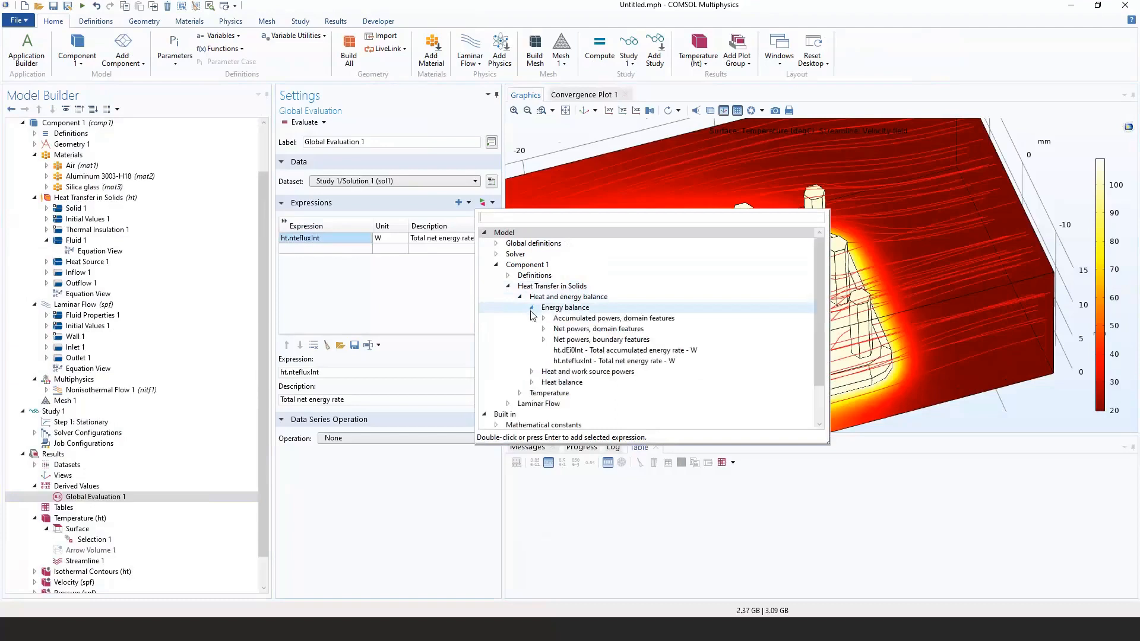
pyautogui.click(595, 361)
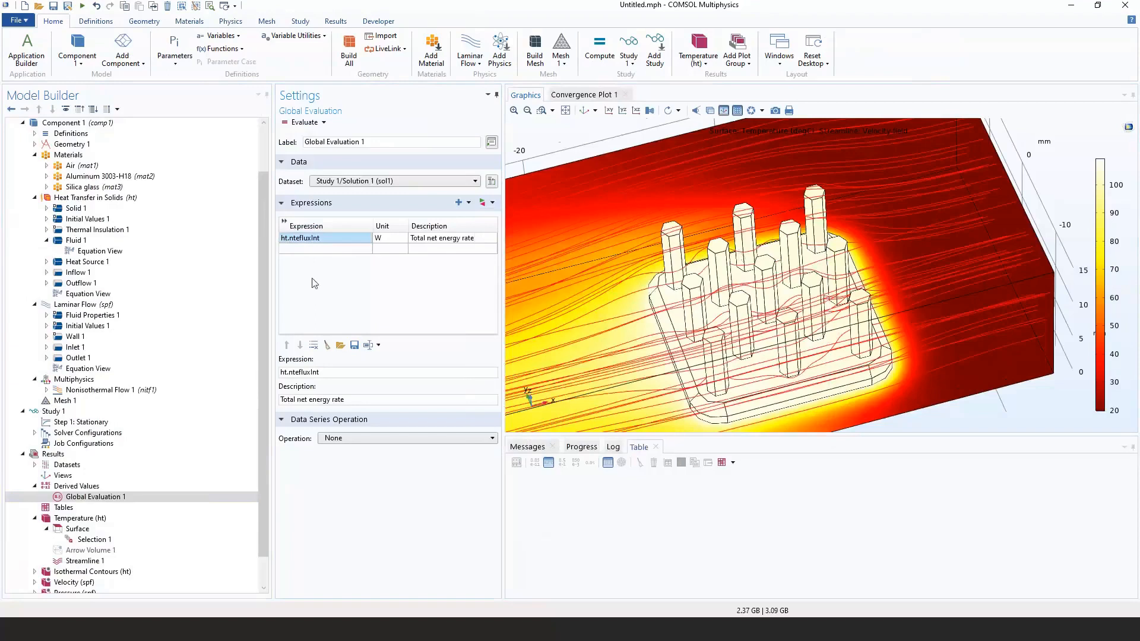
# Evaluate the total net energy rate with the Global Evaluation and inspect the temperature and streamline plot.
pyautogui.click(303, 121)
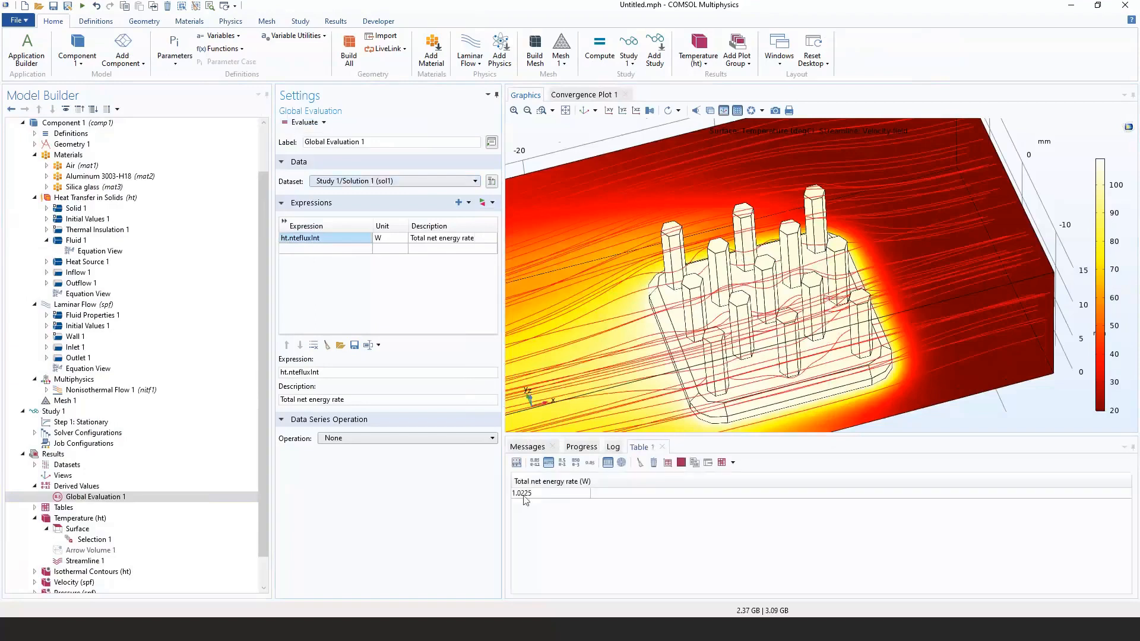
pyautogui.click(537, 497)
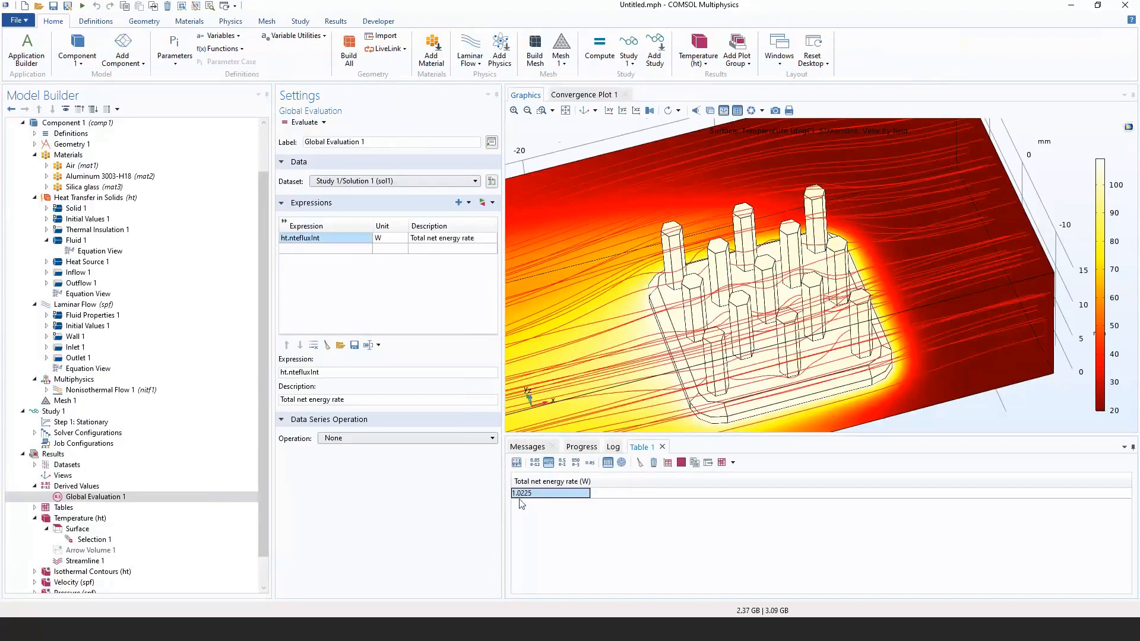
pyautogui.click(527, 447)
pyautogui.click(645, 447)
pyautogui.scroll(-2, 650, 360)
pyautogui.moveTo(650, 360); pyautogui.dragTo(780, 354, button='right')
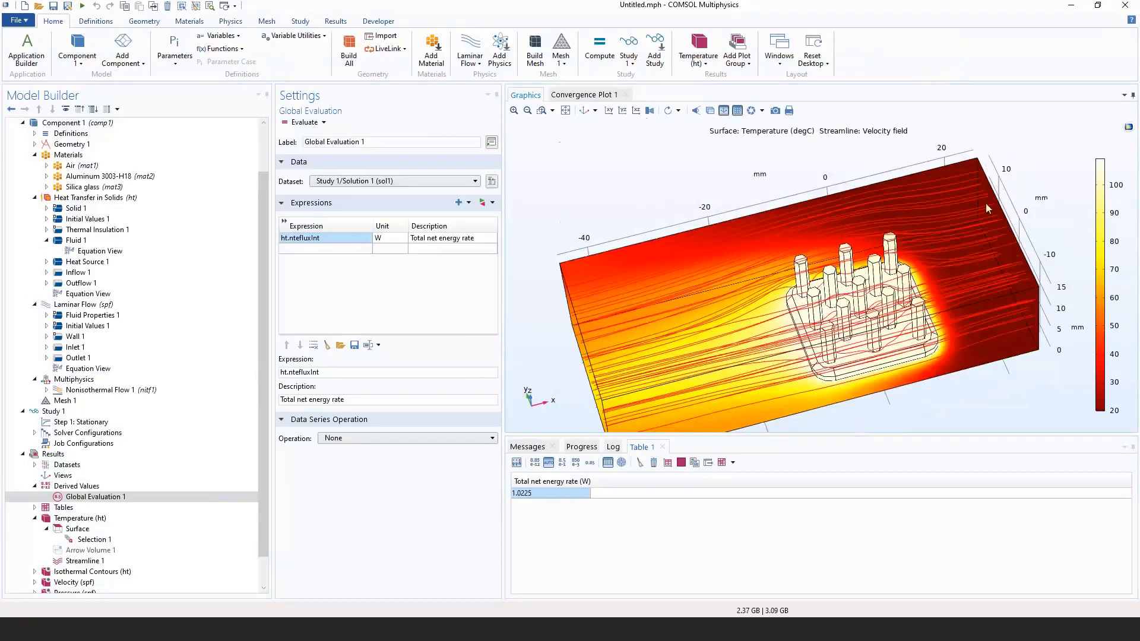
pyautogui.moveTo(569, 284); pyautogui.dragTo(576, 219, button='right')
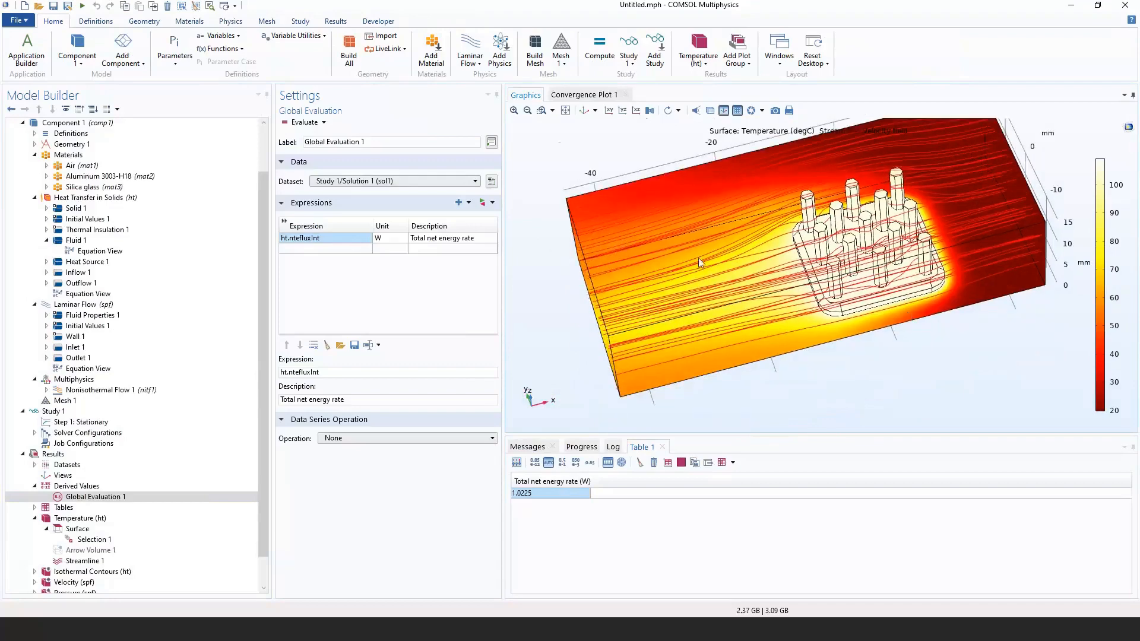
pyautogui.moveTo(684, 276); pyautogui.dragTo(651, 325, button='right')
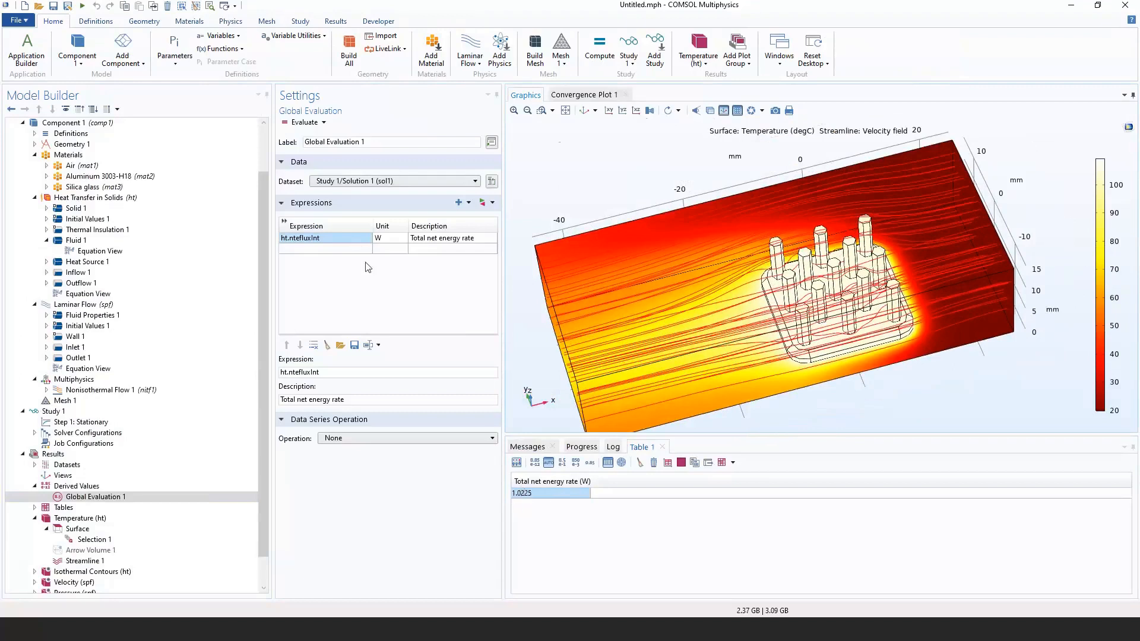
# Browse the Heat Transfer in Solids energy balance expressions for accumulated powers and net powers of domain and boundary features.
pyautogui.click(335, 249)
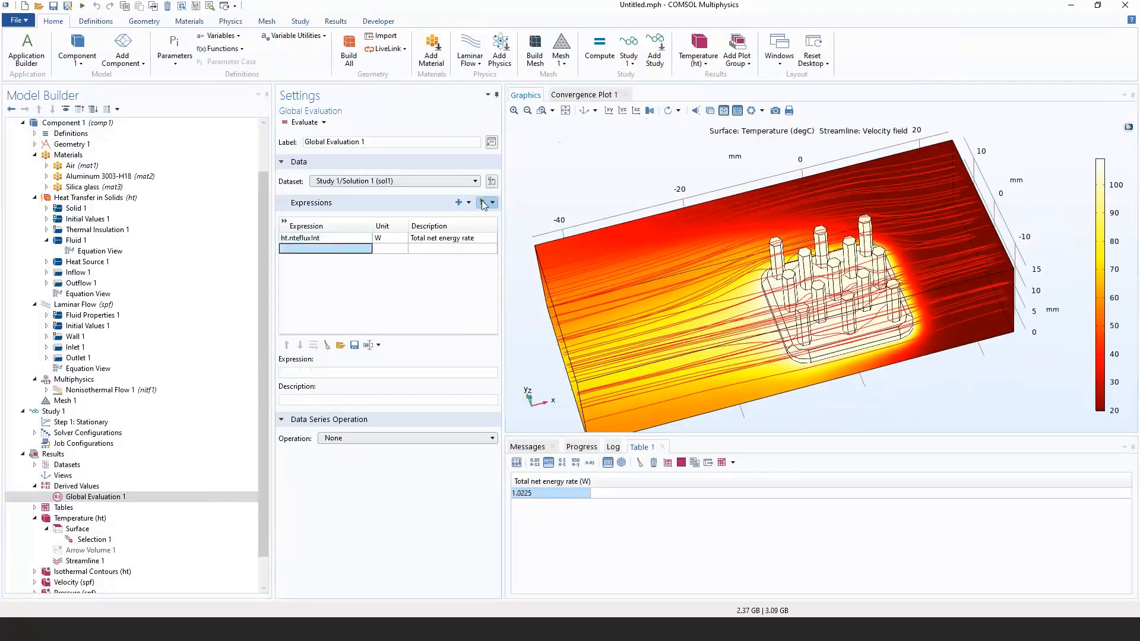
pyautogui.click(459, 202)
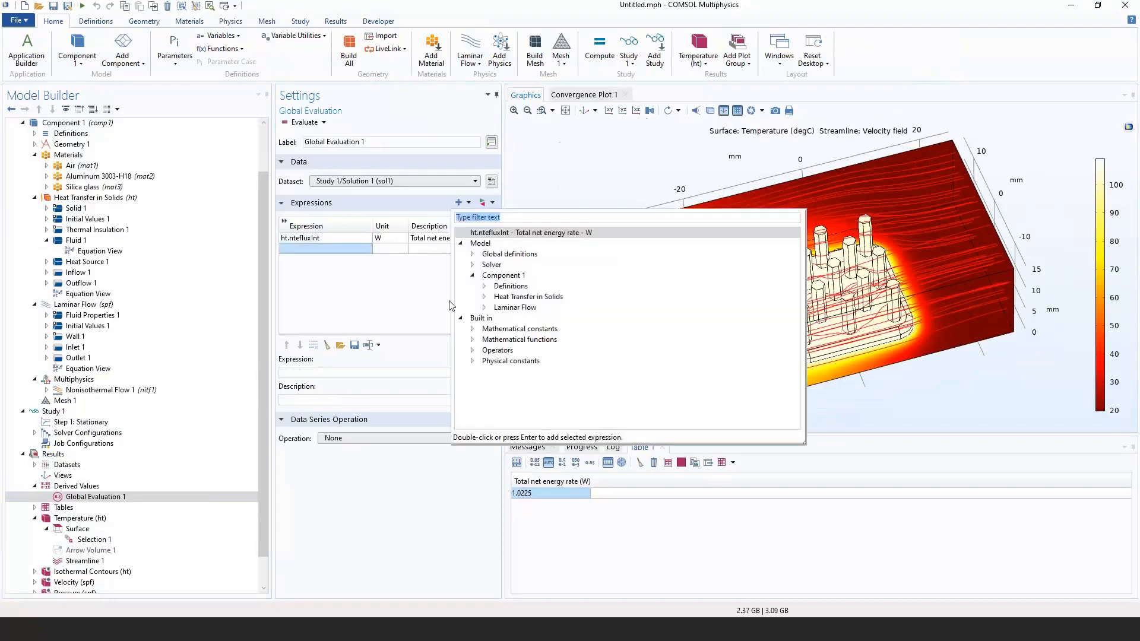
pyautogui.click(484, 297)
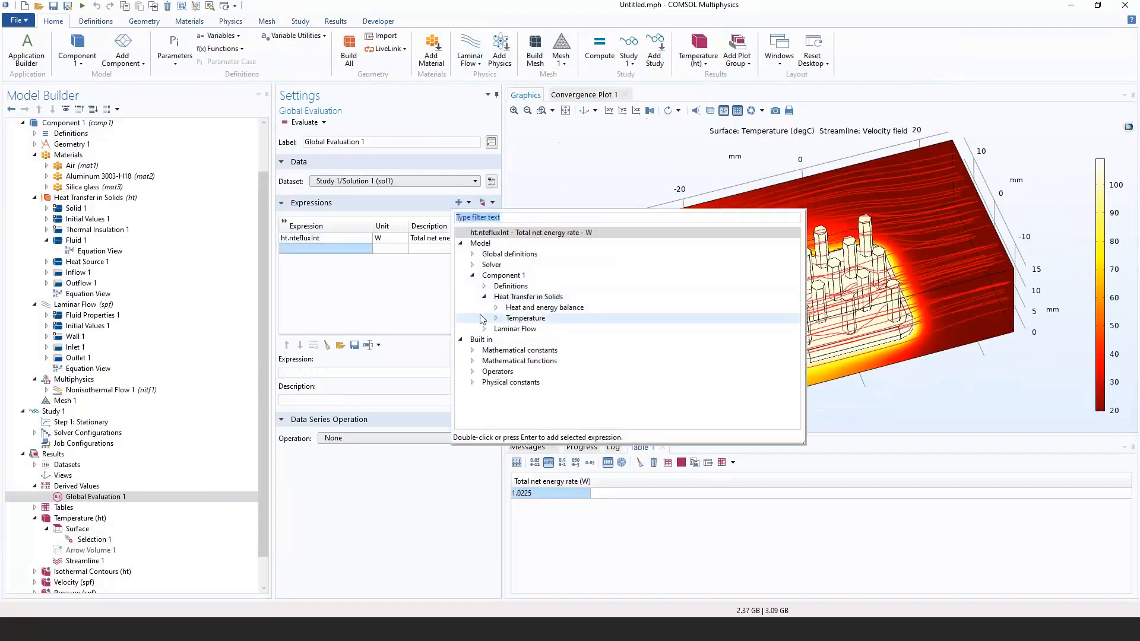
pyautogui.click(495, 308)
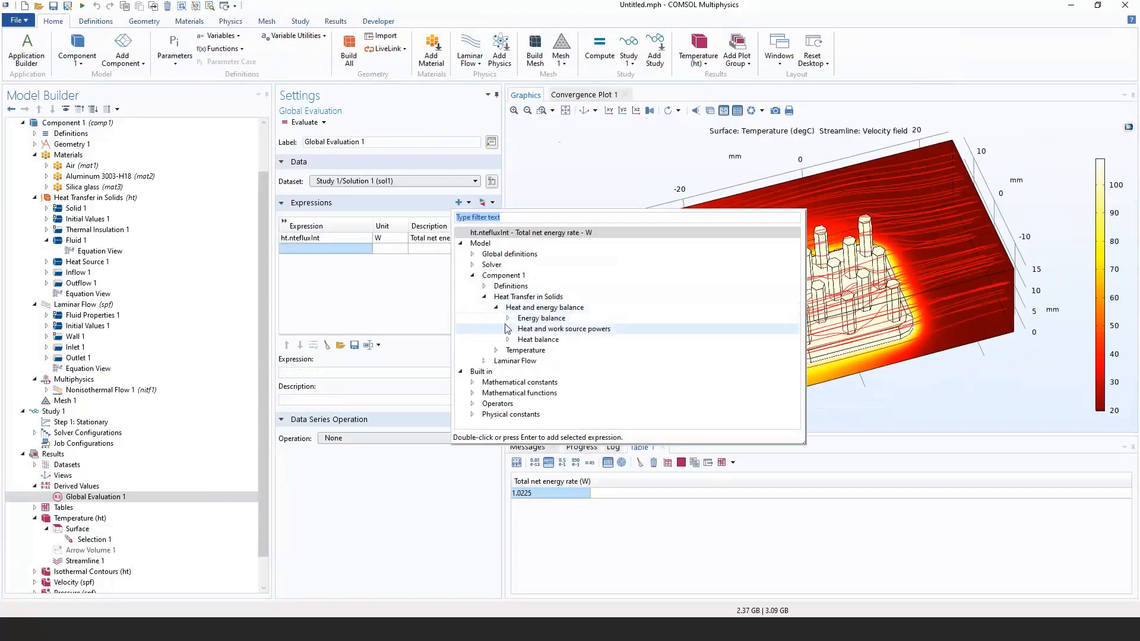
pyautogui.click(508, 319)
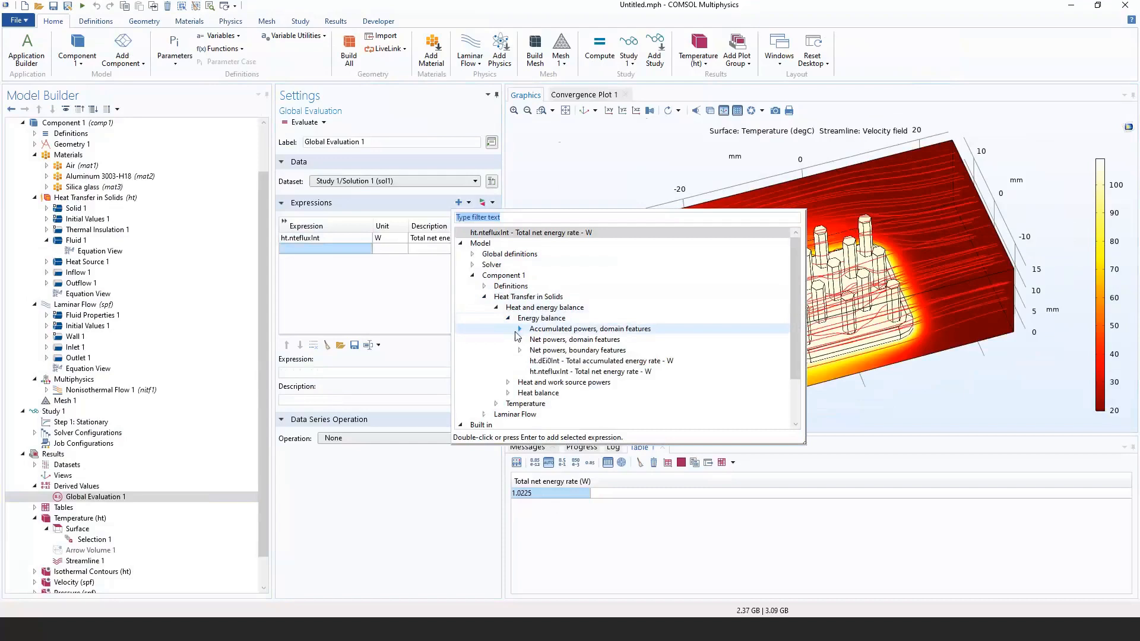
pyautogui.click(522, 350)
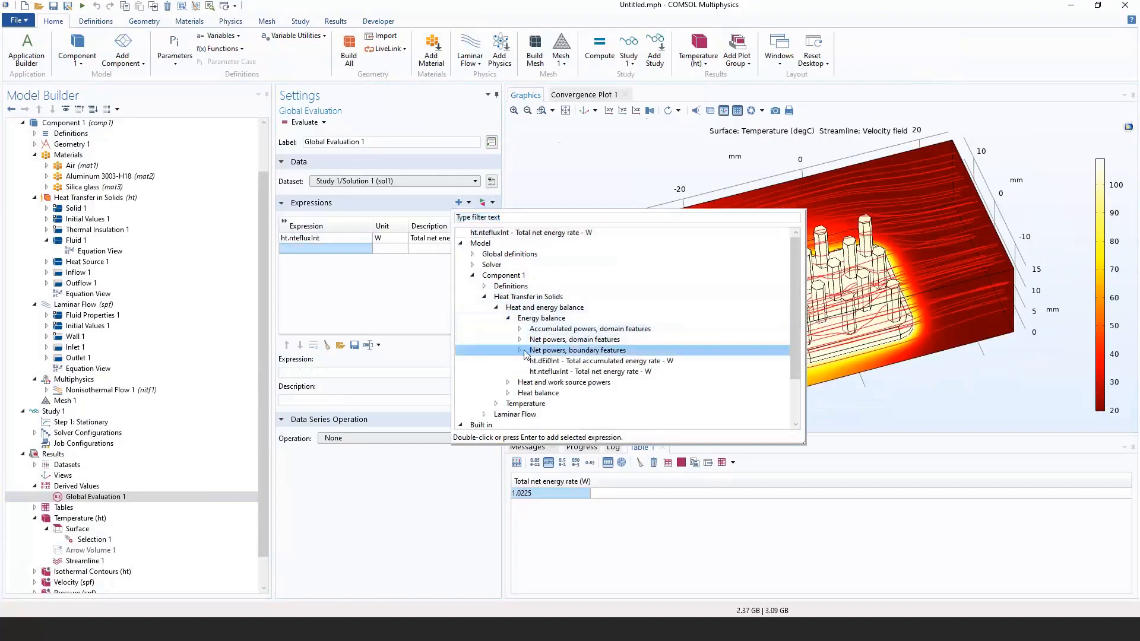
pyautogui.click(521, 340)
pyautogui.click(521, 340)
pyautogui.click(521, 351)
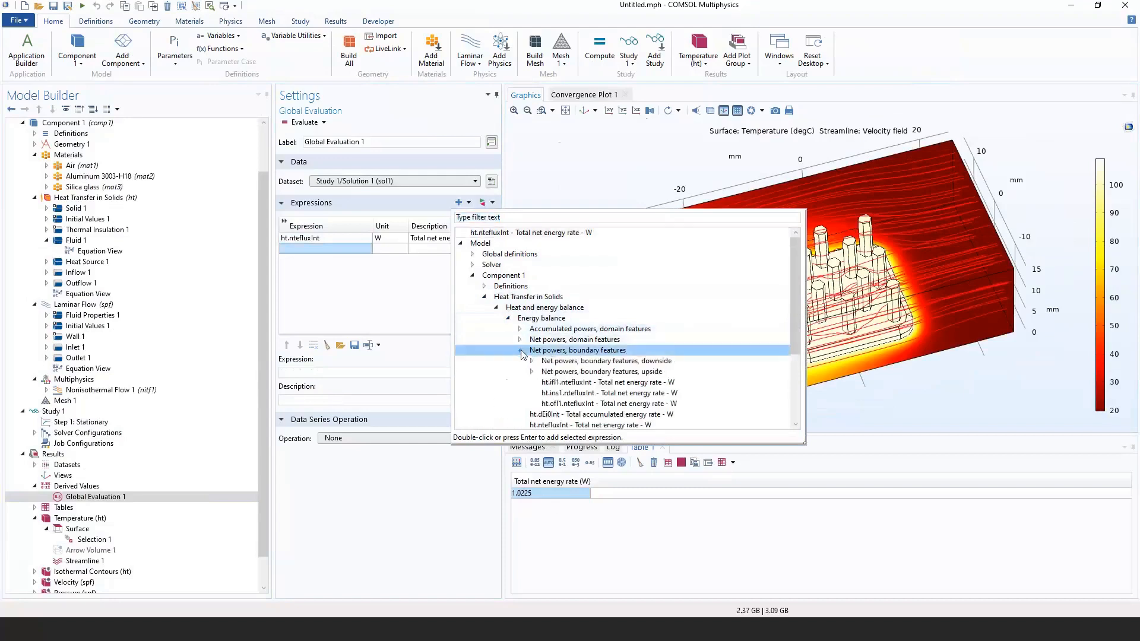
pyautogui.click(521, 351)
pyautogui.click(520, 329)
pyautogui.click(521, 329)
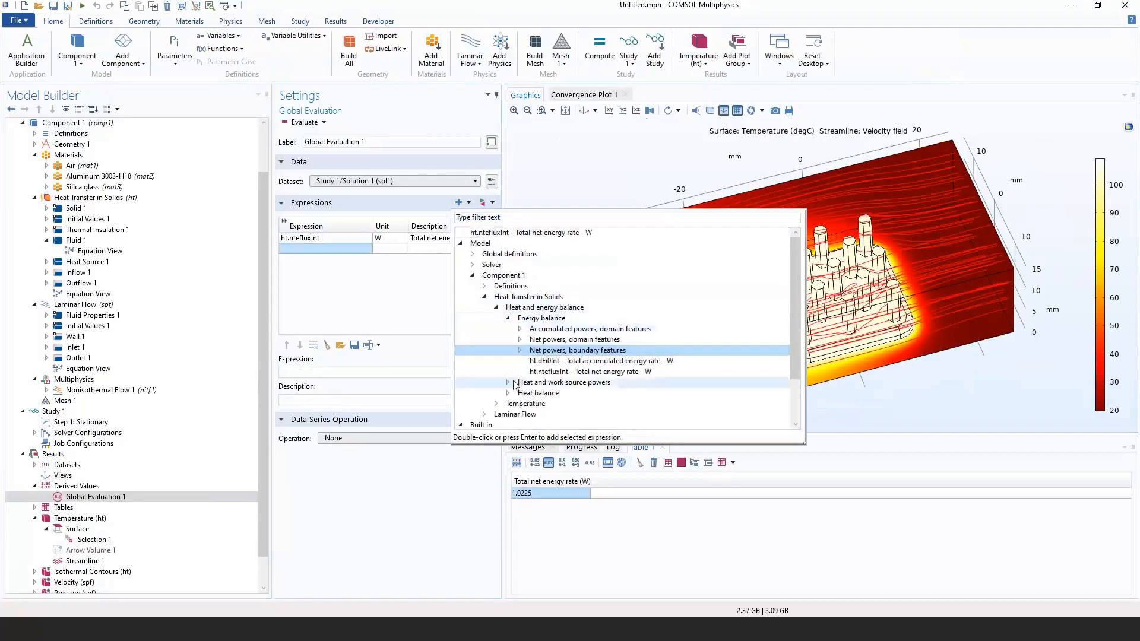
# Add the total heat source expression, ht.QInt, to the Global Evaluation and evaluate both expressions.
pyautogui.click(508, 383)
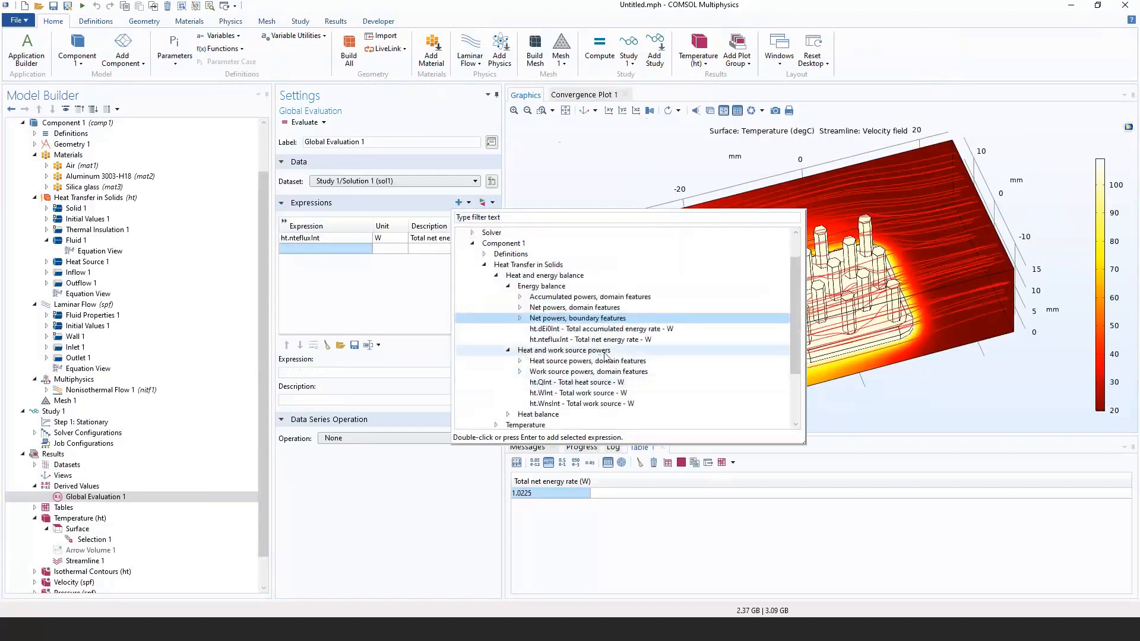
pyautogui.scroll(-1, 685, 337)
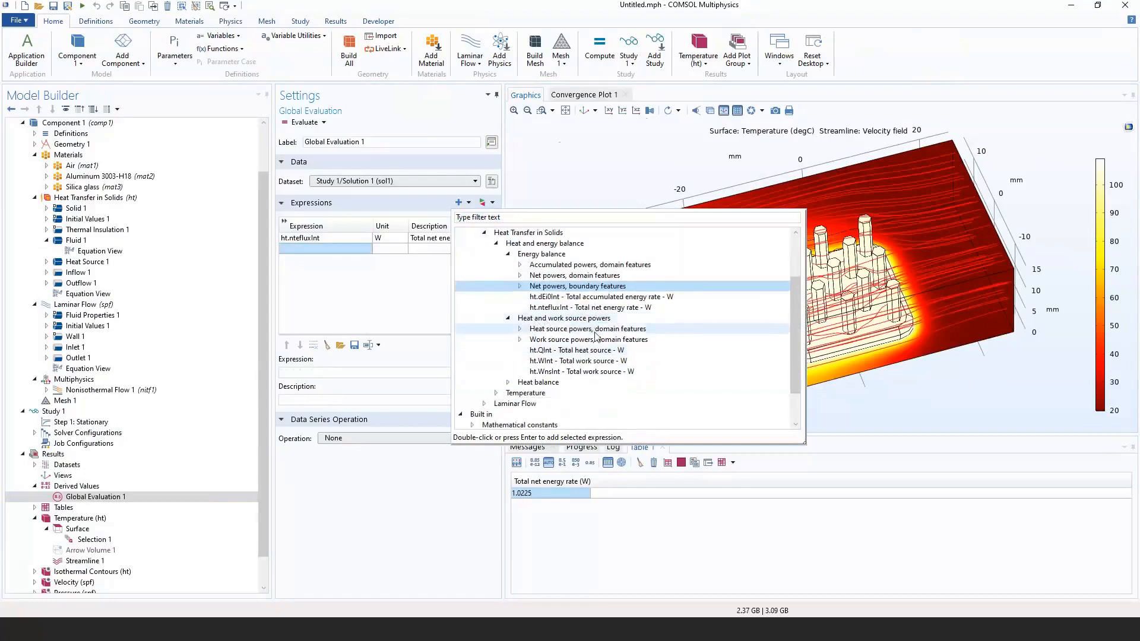
pyautogui.click(587, 351)
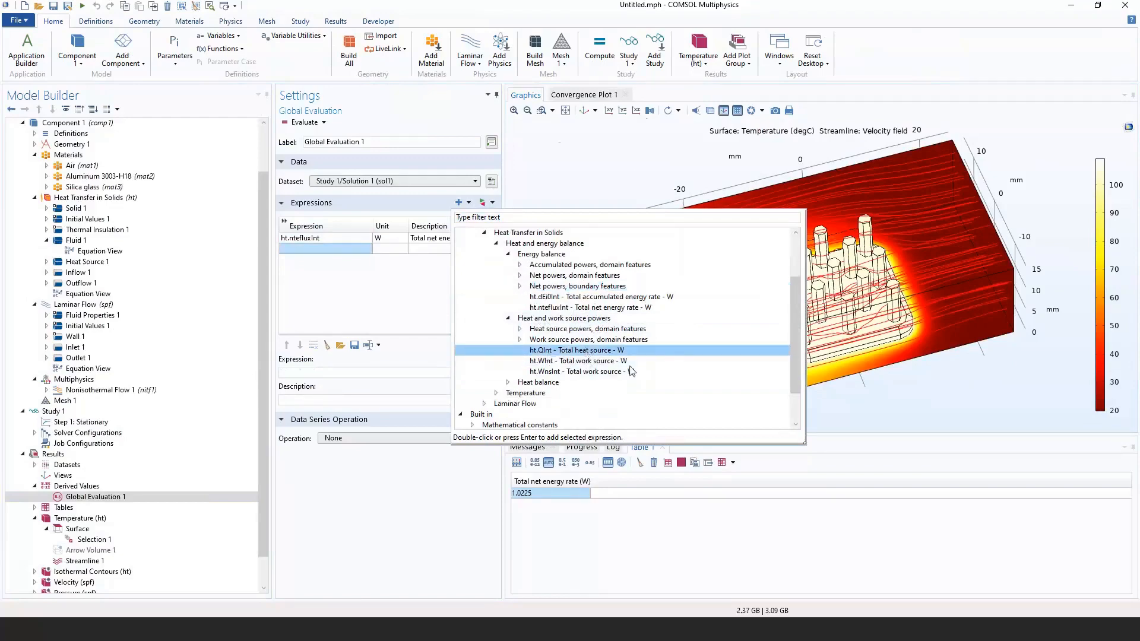
pyautogui.doubleClick(574, 351)
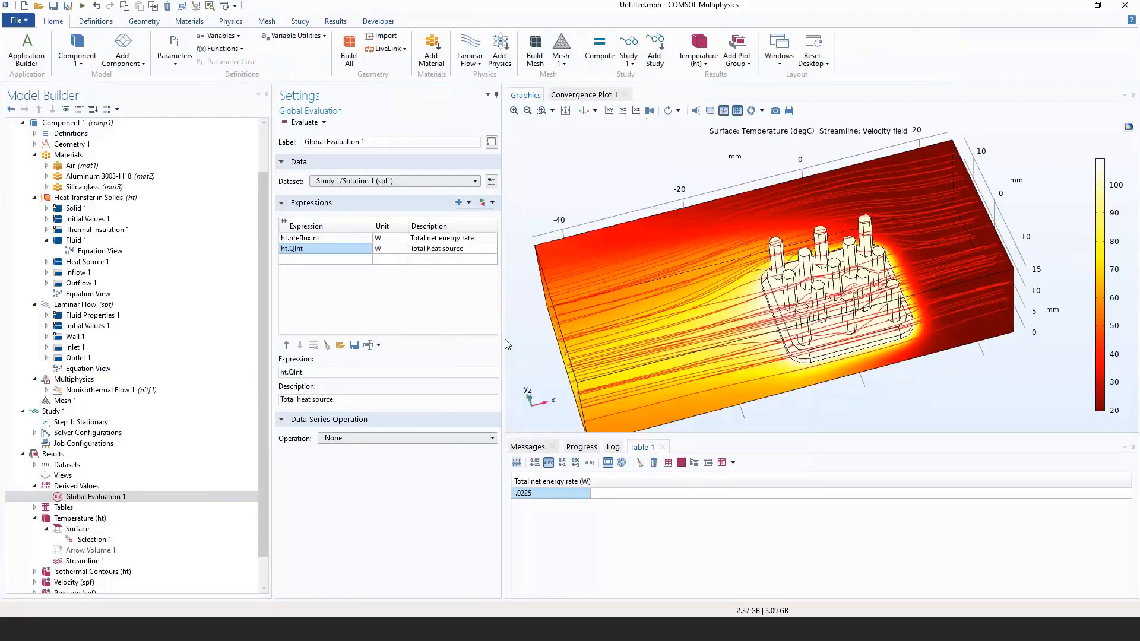
pyautogui.click(305, 122)
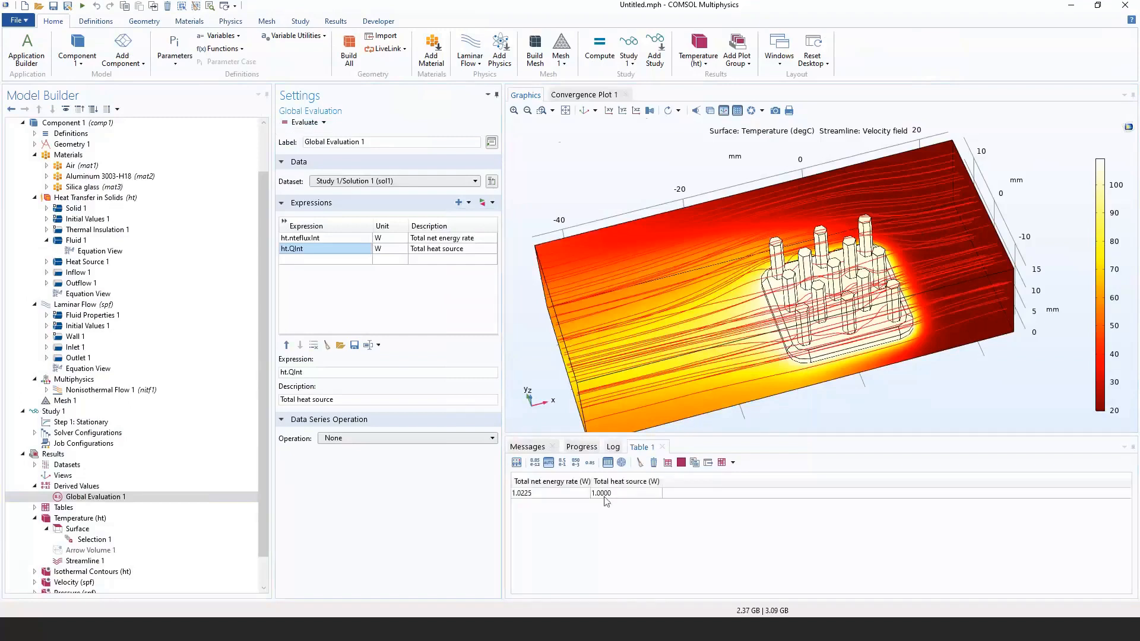
pyautogui.click(611, 495)
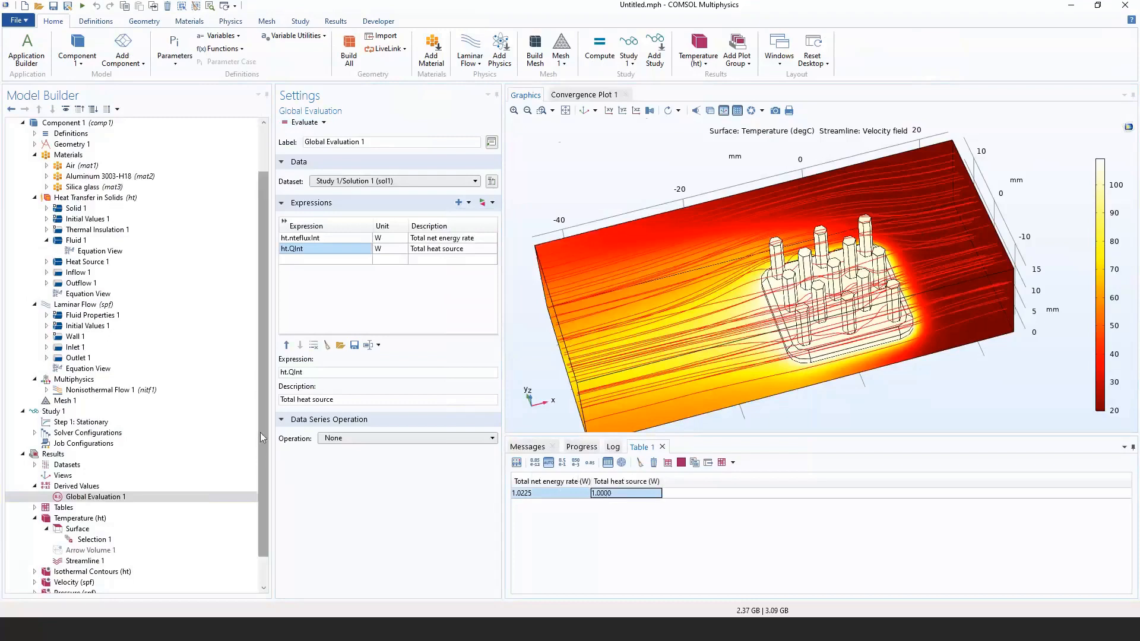
# Collapse the Fluid 1, Temperature (ht) and Derived Values nodes in the model tree.
pyautogui.moveTo(260, 432); pyautogui.dragTo(259, 472)
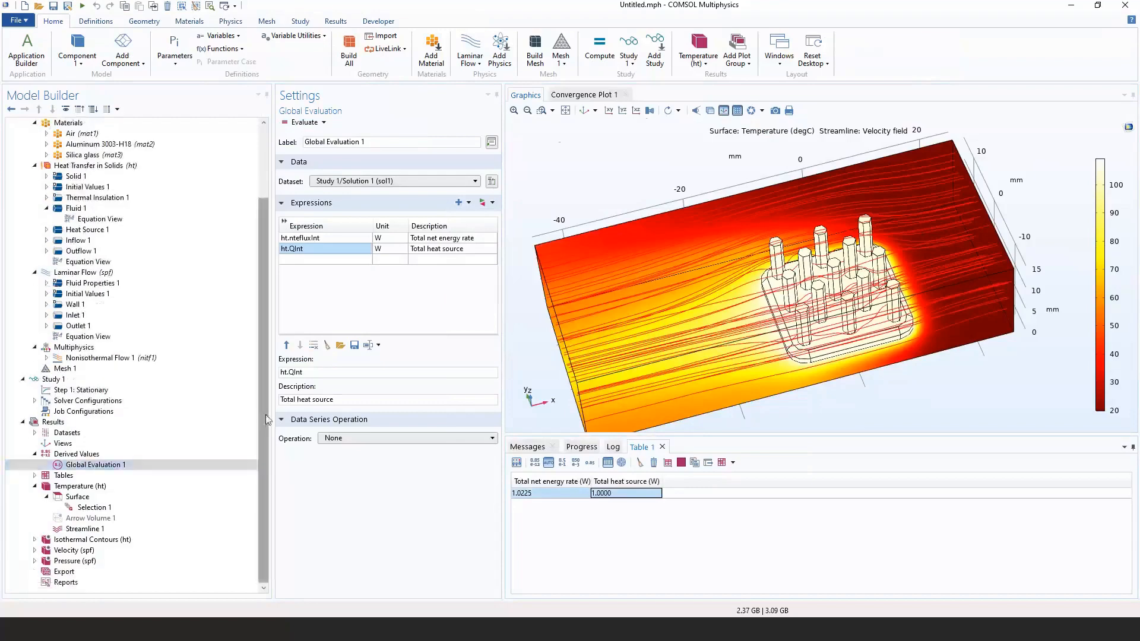
pyautogui.moveTo(262, 320); pyautogui.dragTo(260, 252)
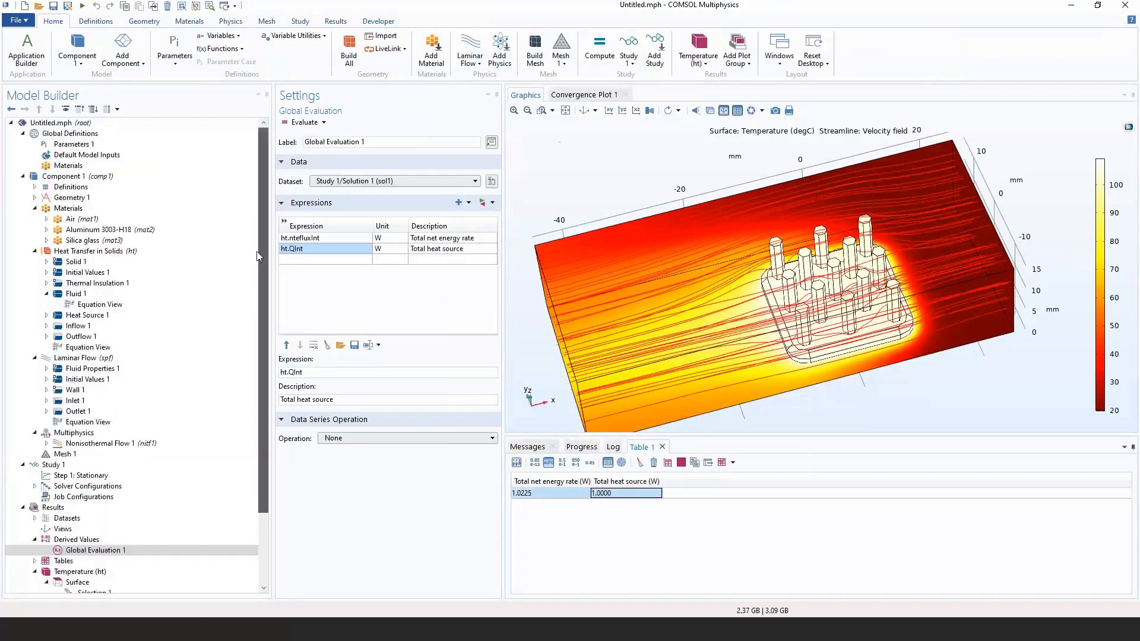
pyautogui.click(47, 294)
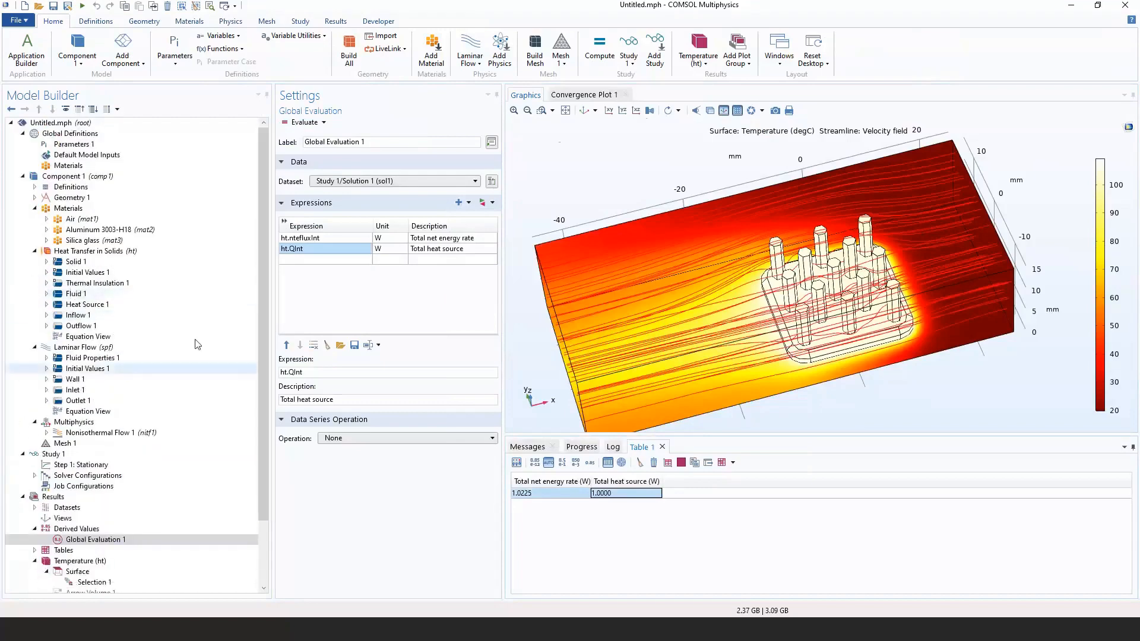
pyautogui.click(1027, 636)
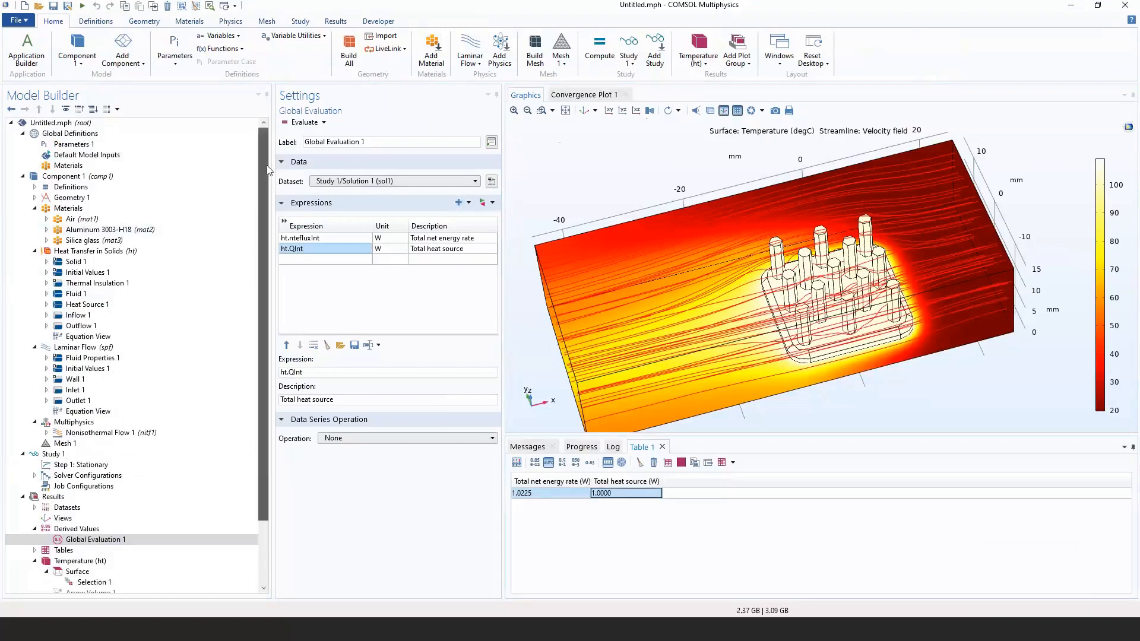
pyautogui.scroll(-1, 269, 192)
pyautogui.scroll(-2, 47, 475)
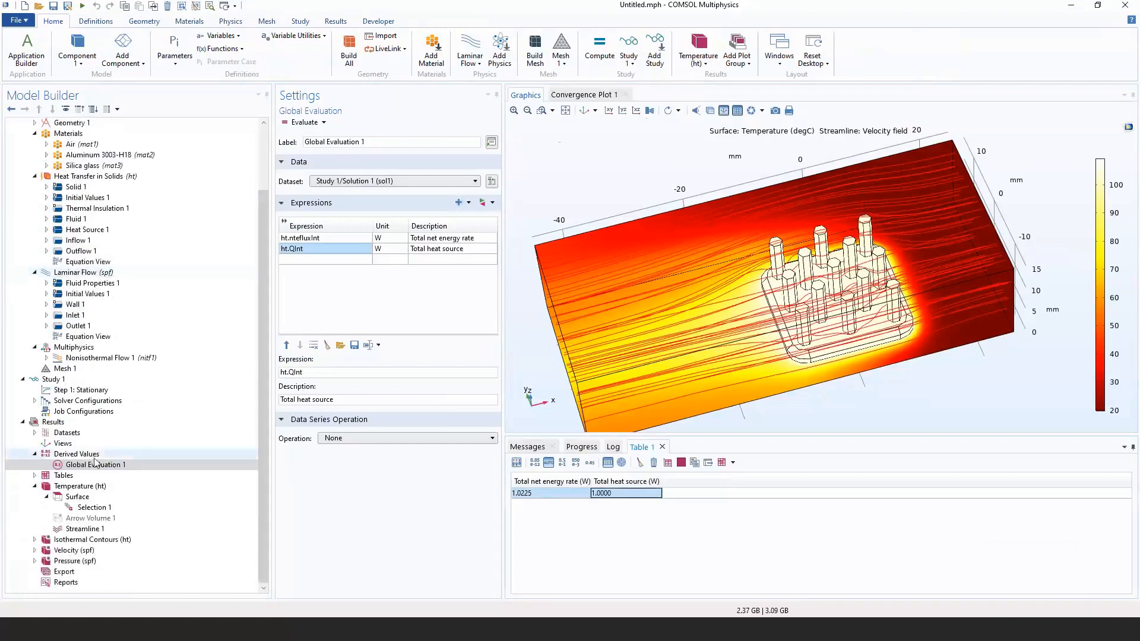
pyautogui.click(34, 486)
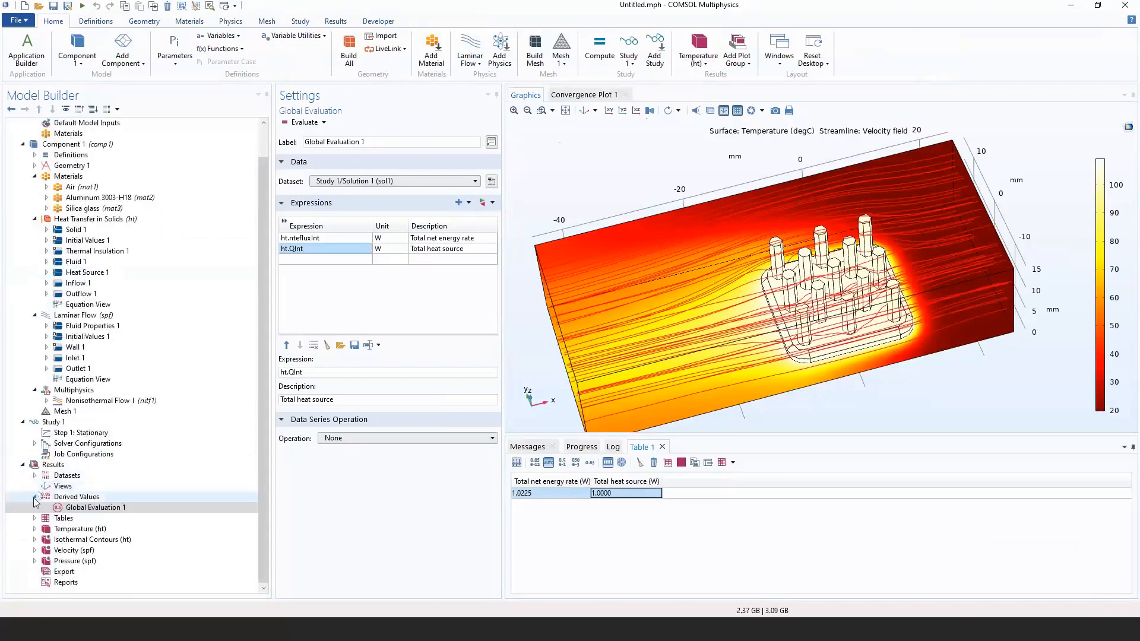
pyautogui.click(35, 497)
# Review the Heat Transfer in Solids and Laminar Flow nodes, and view the temperature plot with streamlines from another angle.
pyautogui.click(127, 235)
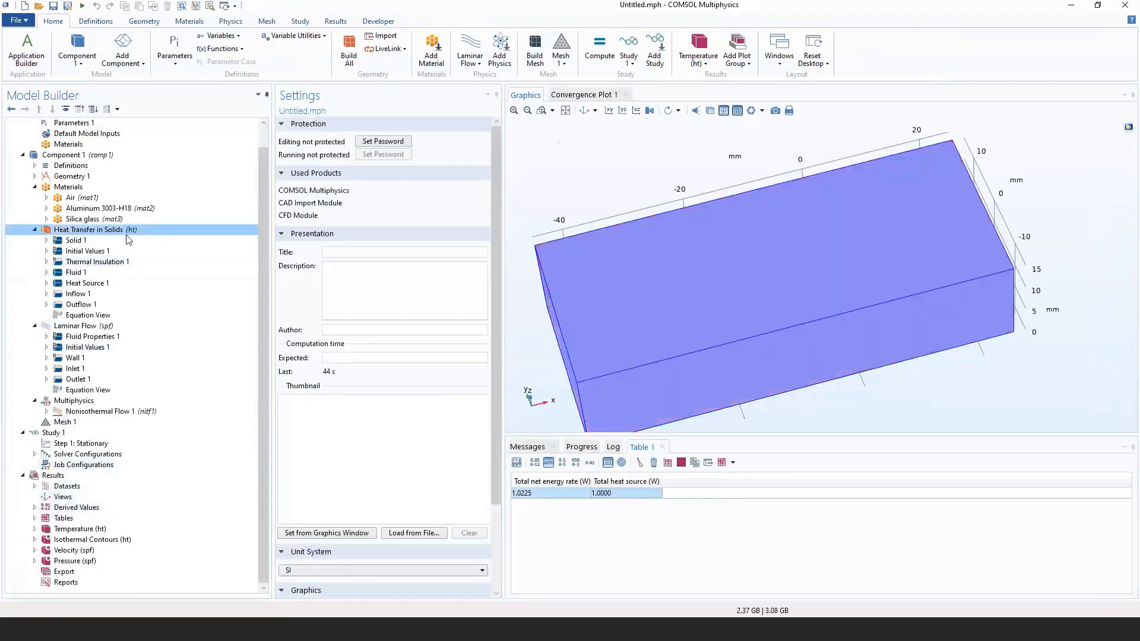
pyautogui.click(128, 251)
pyautogui.click(134, 337)
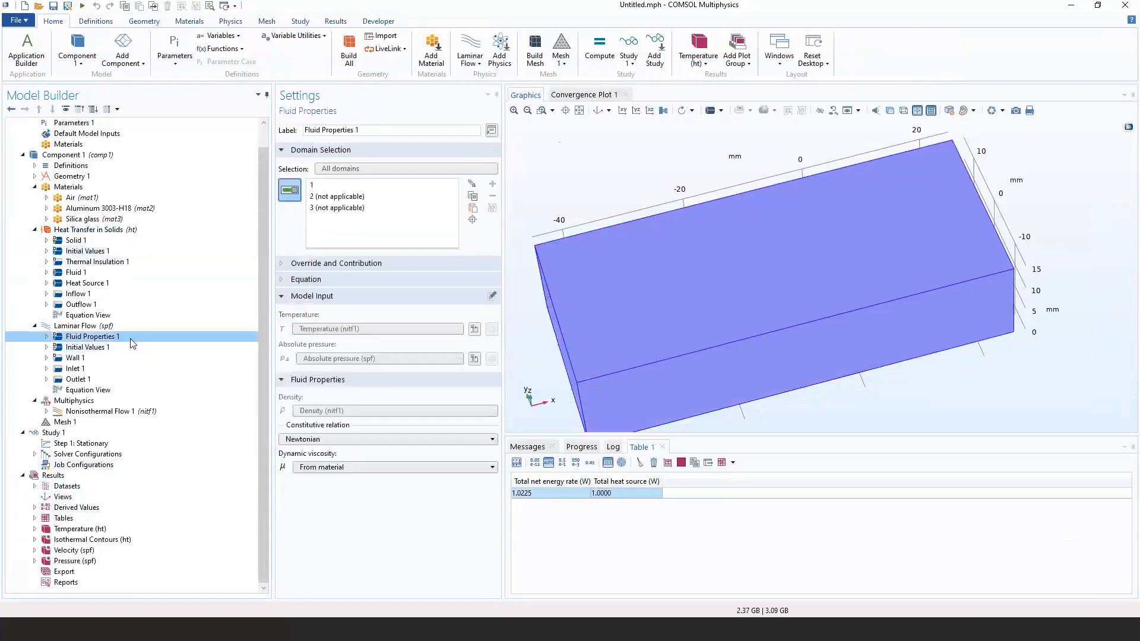
pyautogui.click(114, 528)
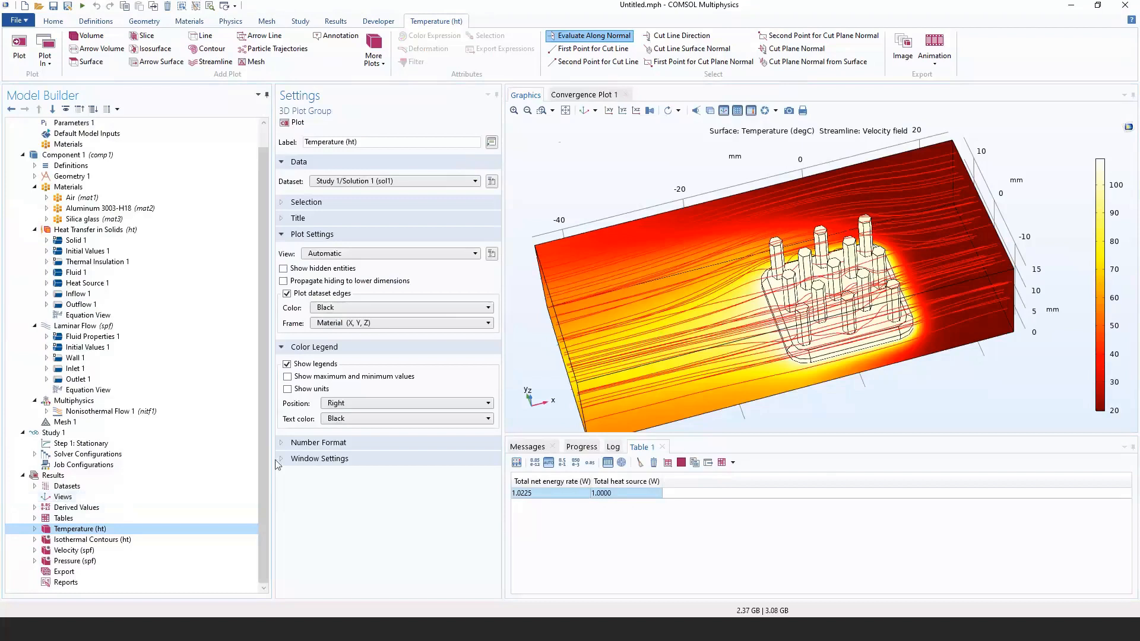
pyautogui.scroll(1, 255, 274)
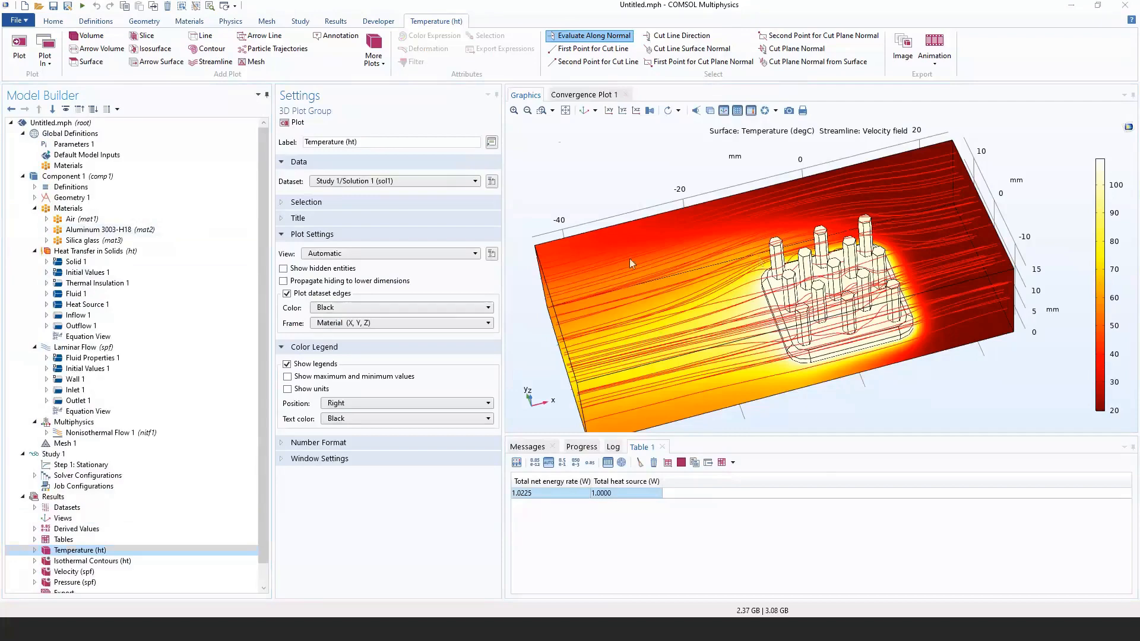
pyautogui.moveTo(630, 263); pyautogui.dragTo(658, 255)
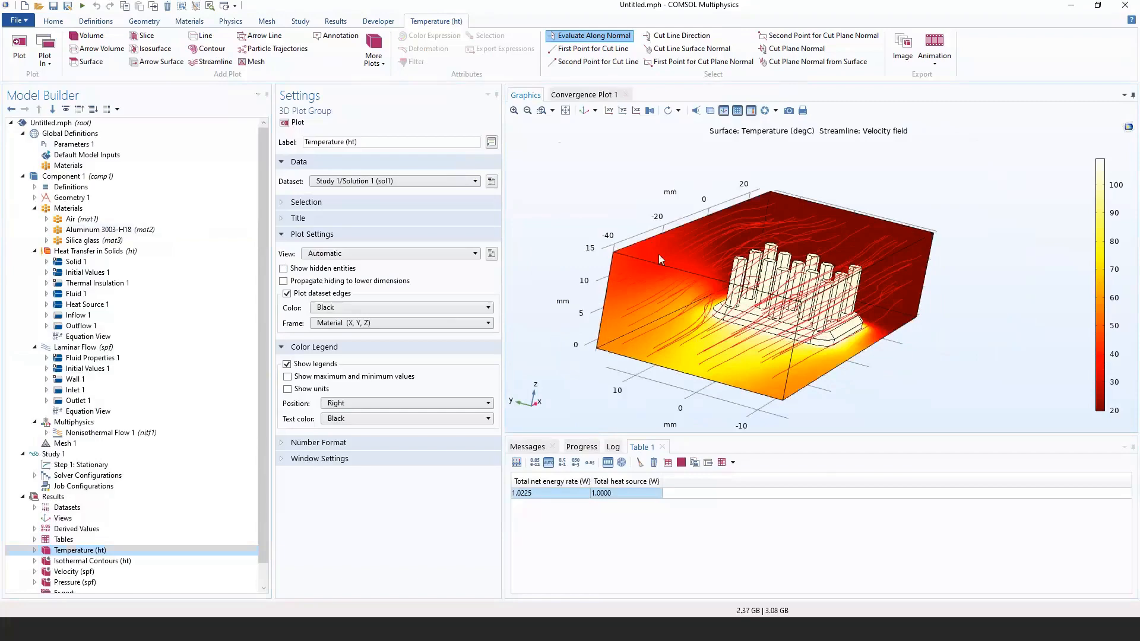
# Examine the temperature plot, then the settings of the Laminar Flow and Heat Transfer in Solids interfaces.
pyautogui.moveTo(876, 373); pyautogui.dragTo(648, 291)
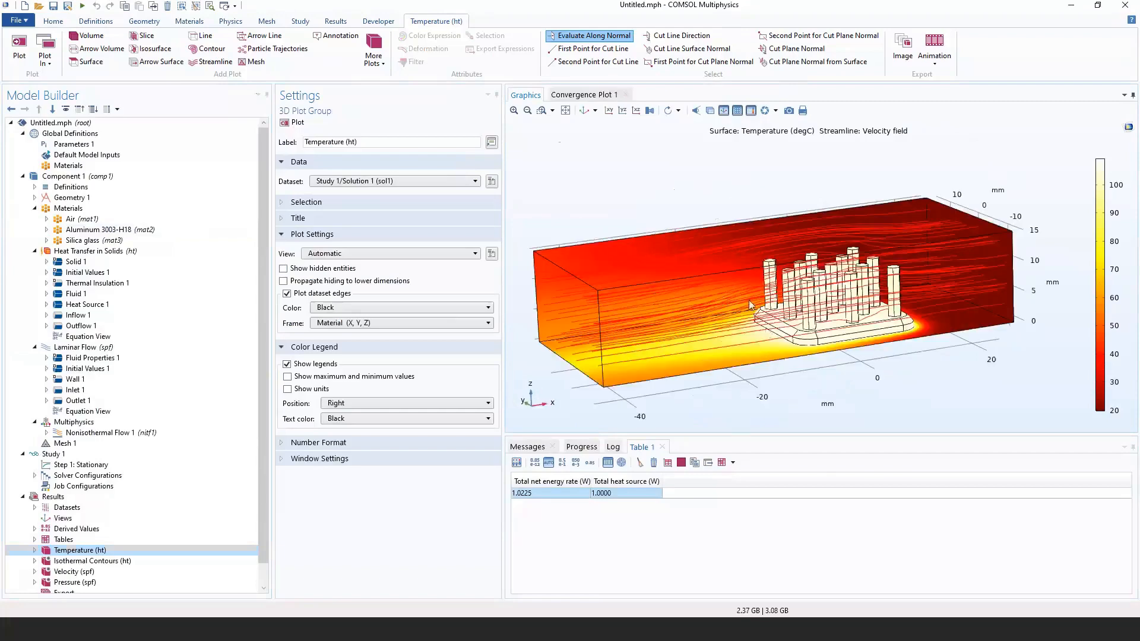
pyautogui.scroll(-1, 736, 286)
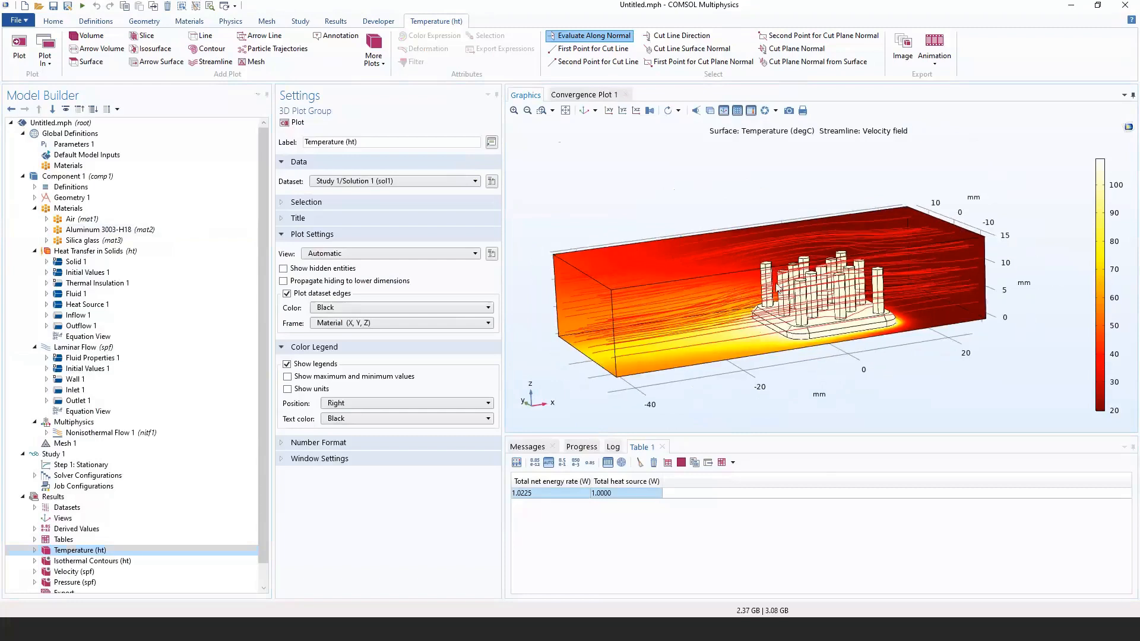
pyautogui.click(83, 347)
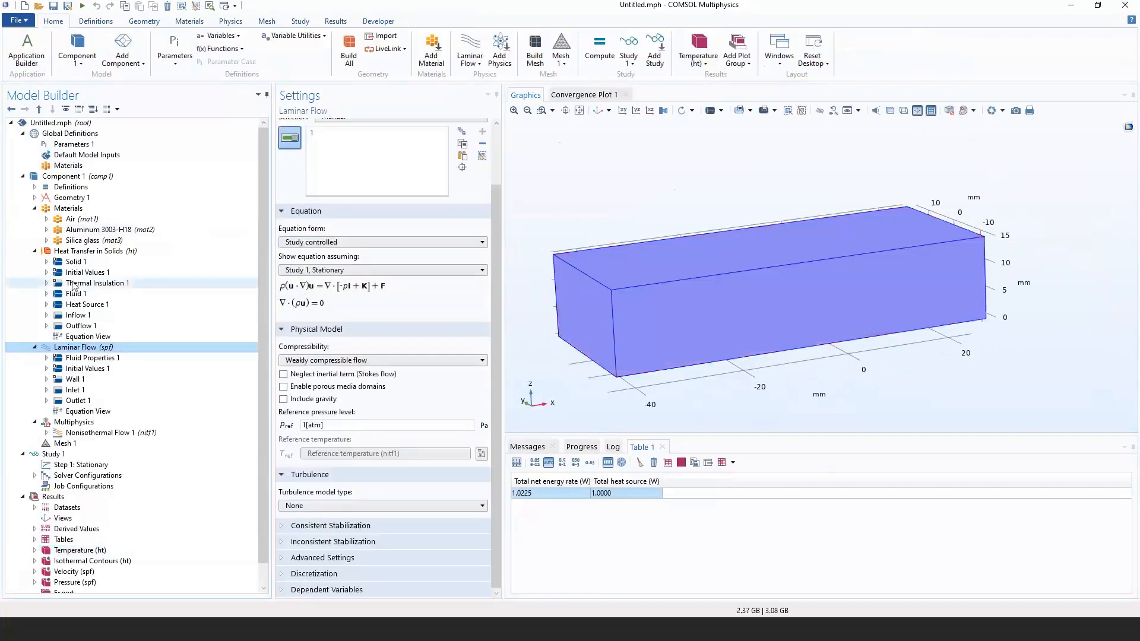
pyautogui.click(89, 251)
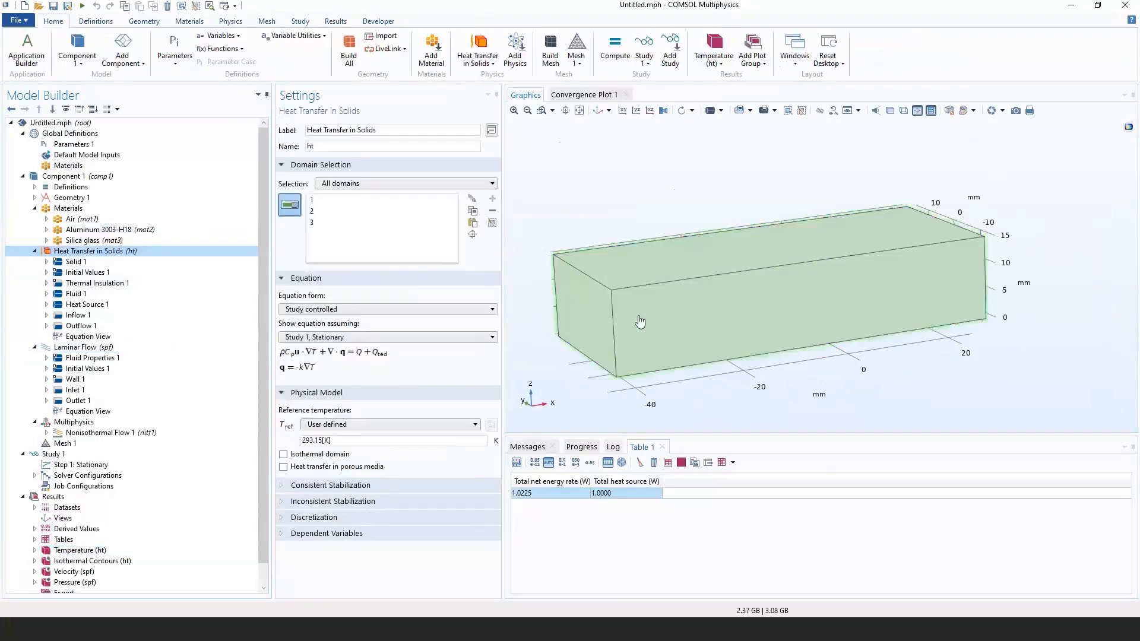
pyautogui.moveTo(680, 329); pyautogui.dragTo(654, 334)
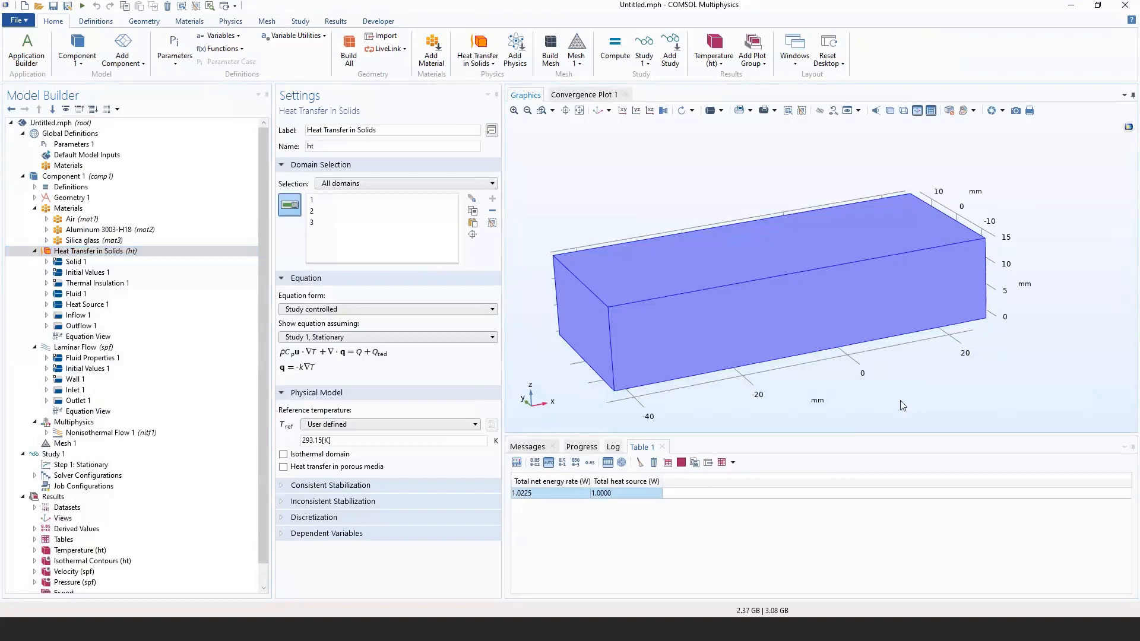
# Add an Open Boundary condition to Laminar Flow and check its boundary condition options, keeping Normal stress.
pyautogui.click(140, 347)
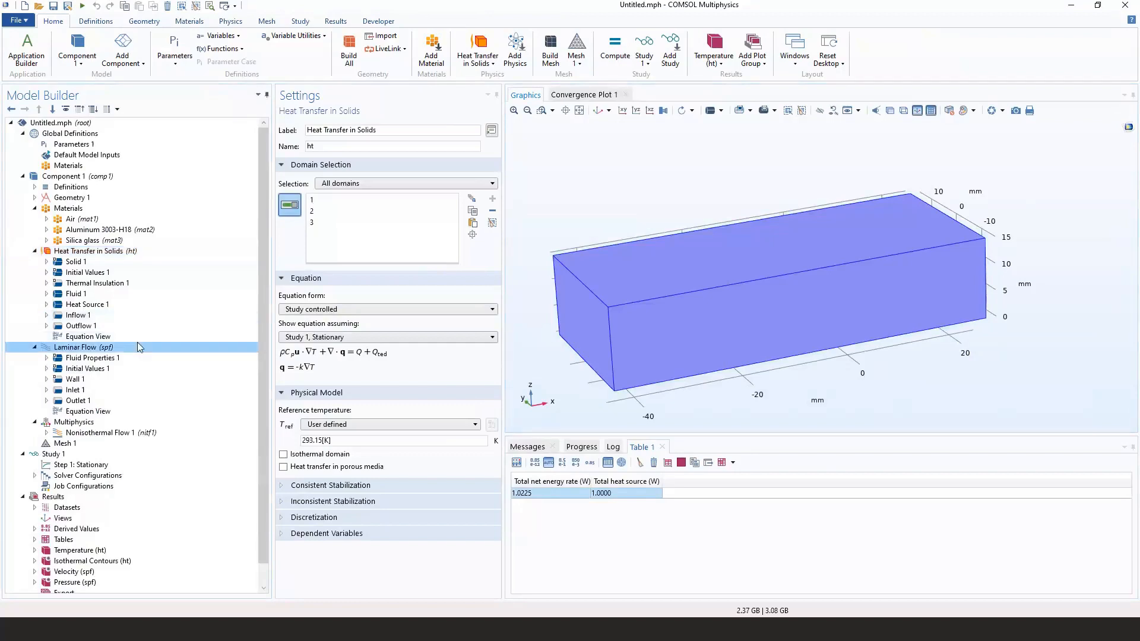
pyautogui.rightClick(140, 347)
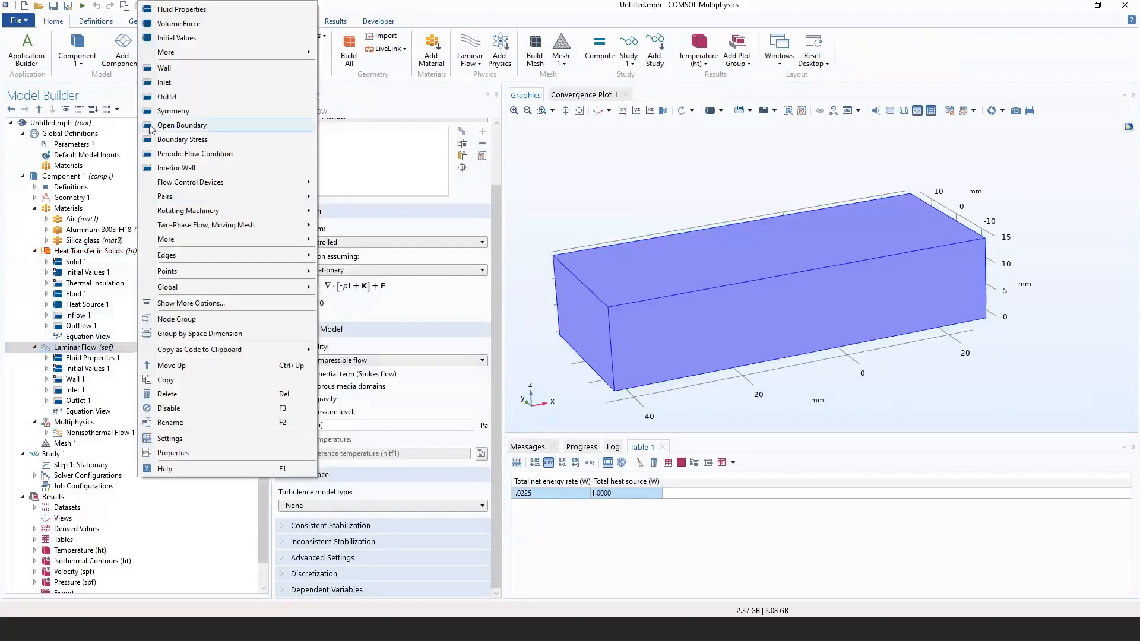
pyautogui.click(178, 126)
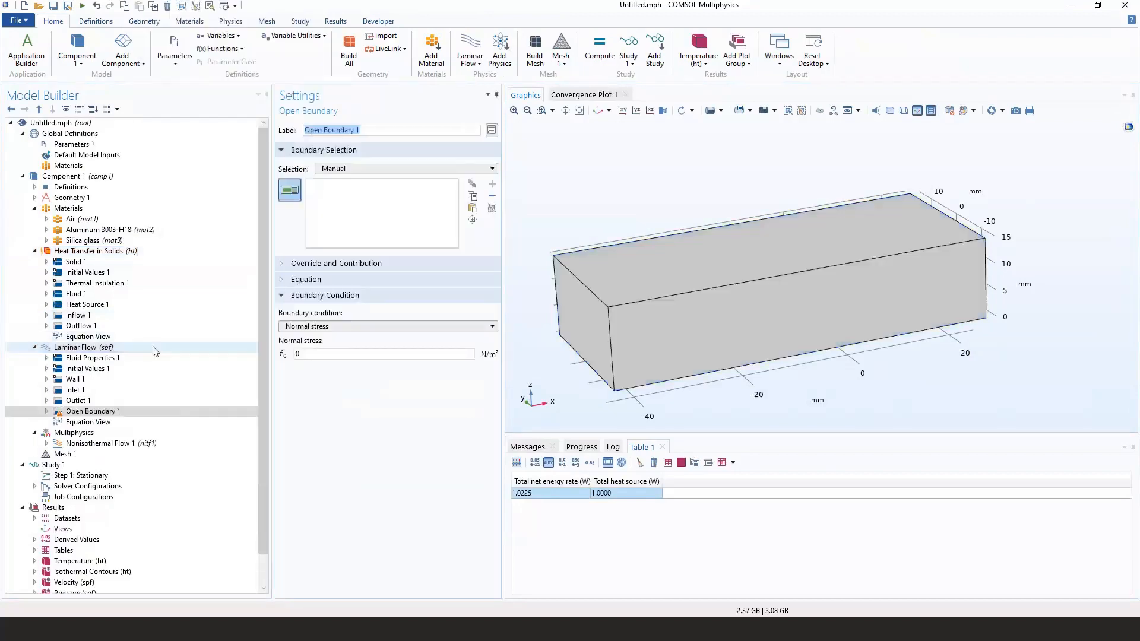
pyautogui.click(343, 326)
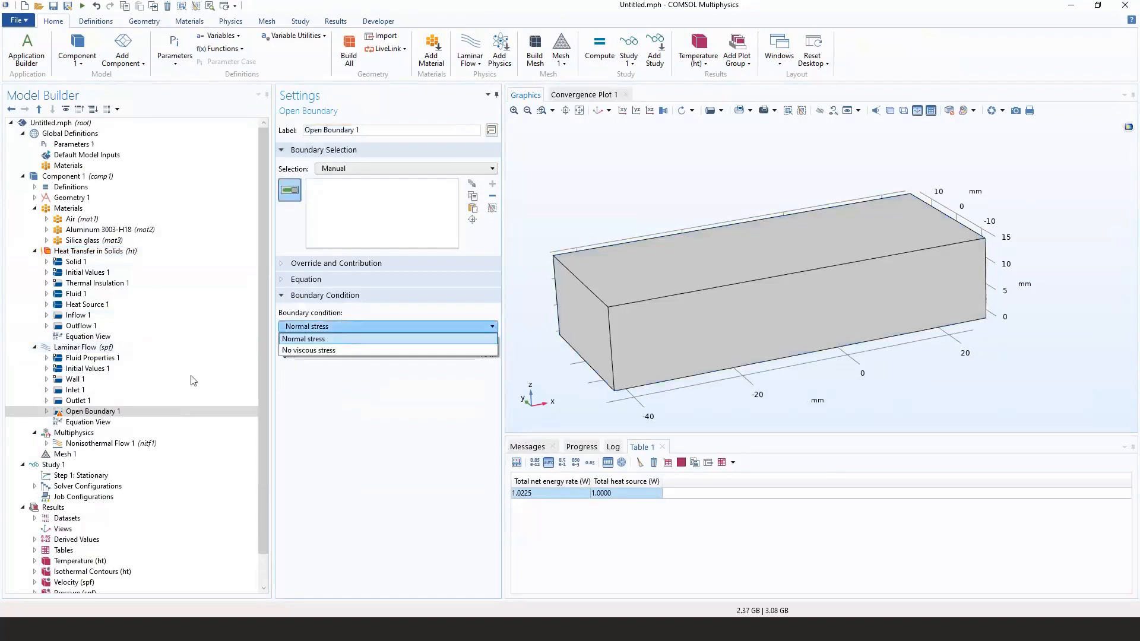
pyautogui.click(355, 321)
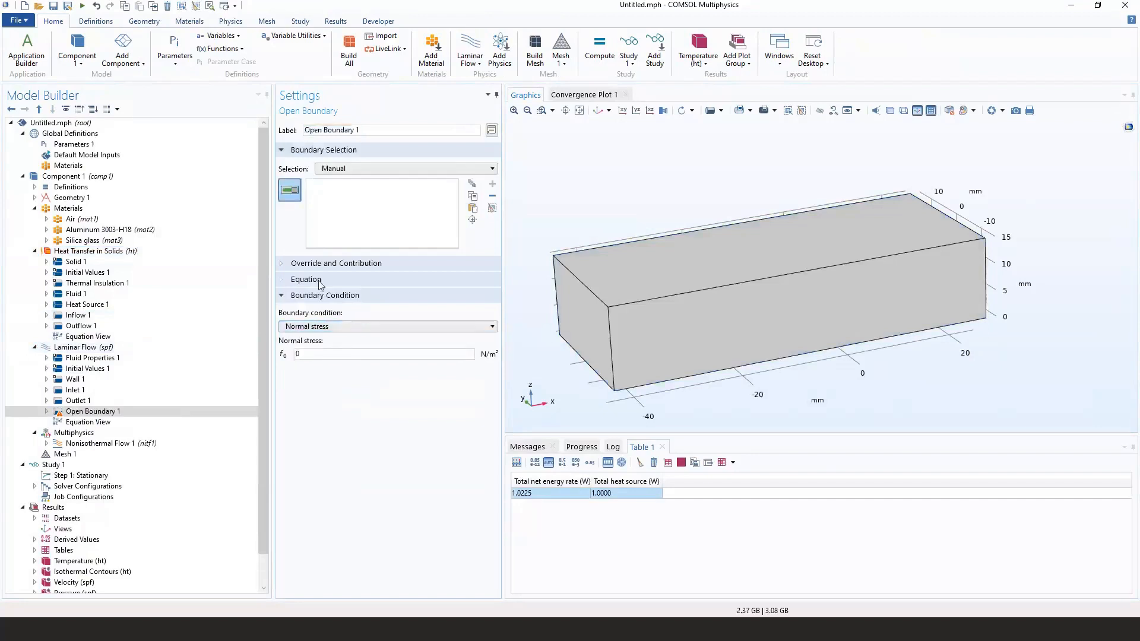
# Add an Open Boundary flow condition to Heat Transfer in Solids.
pyautogui.click(77, 251)
pyautogui.rightClick(79, 252)
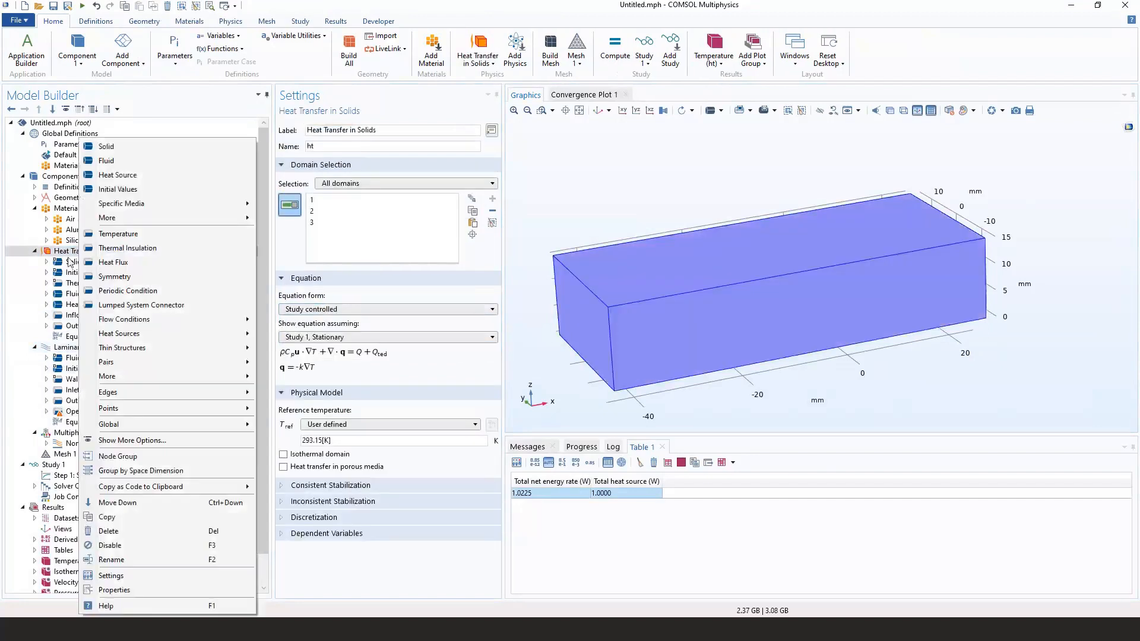
pyautogui.moveTo(189, 323)
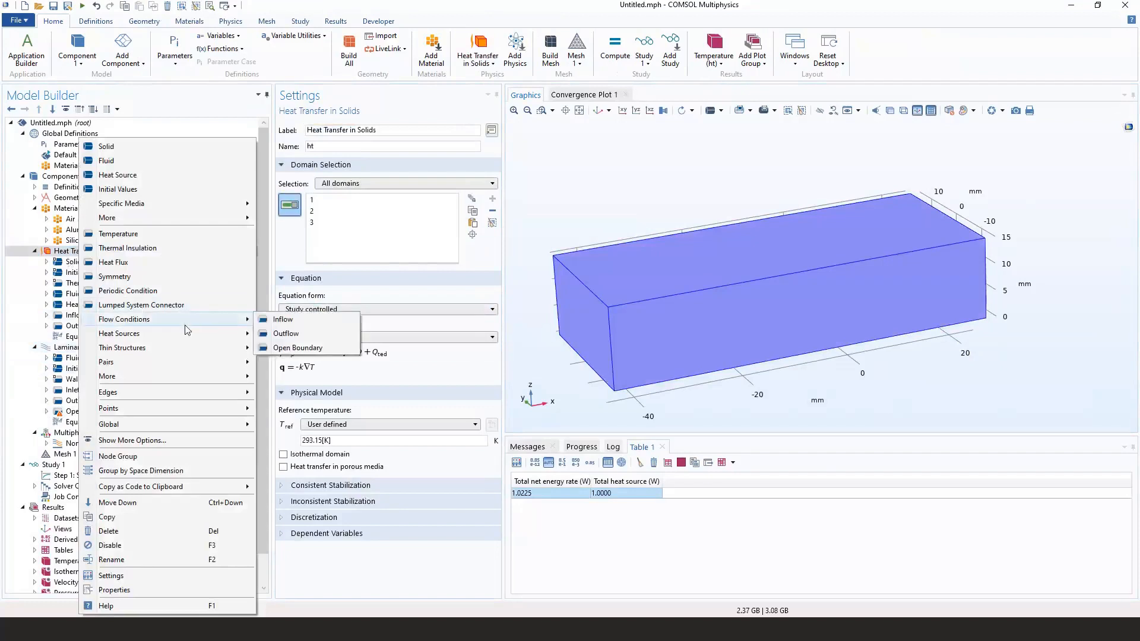
pyautogui.click(295, 349)
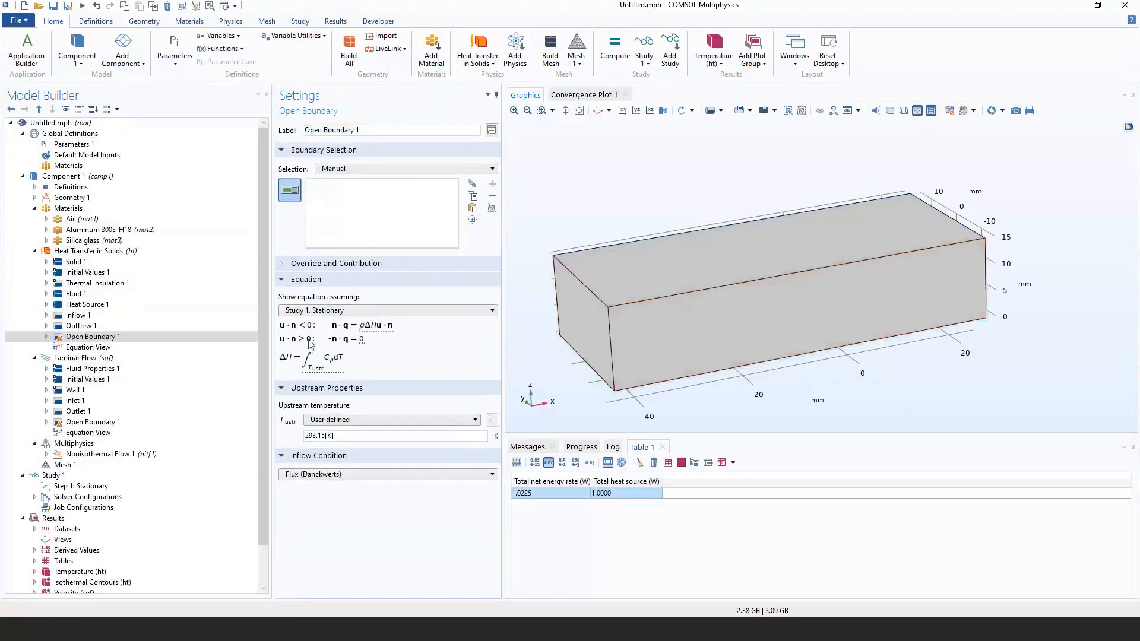
# Delete the Open Boundary nodes from both Heat Transfer in Solids and Laminar Flow.
pyautogui.rightClick(140, 336)
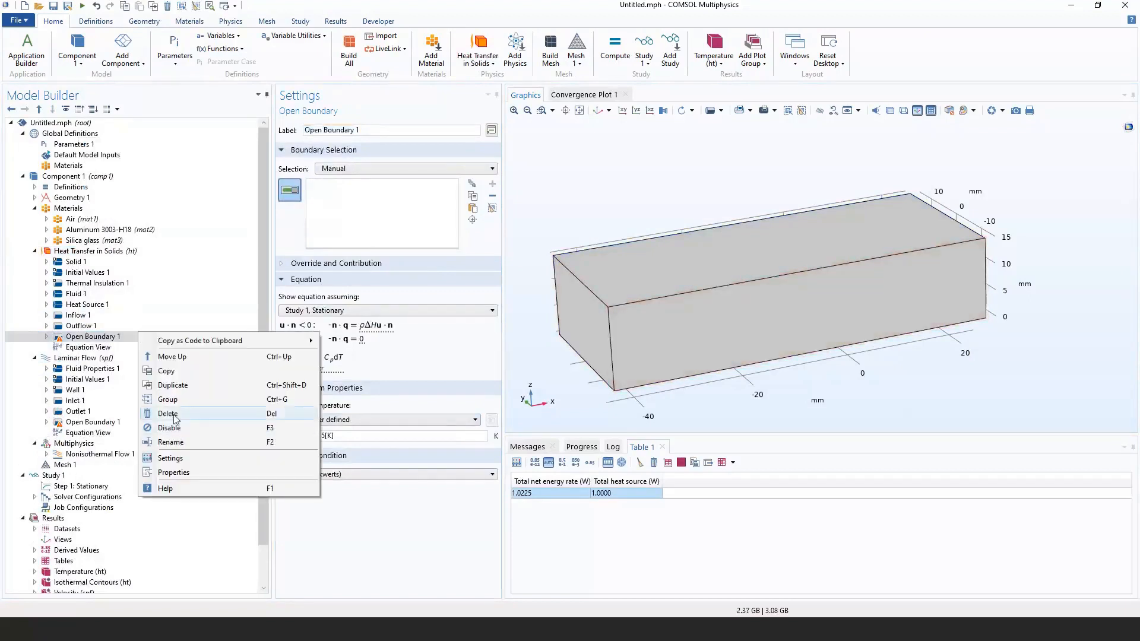
pyautogui.click(224, 413)
pyautogui.press('Return')
pyautogui.rightClick(129, 412)
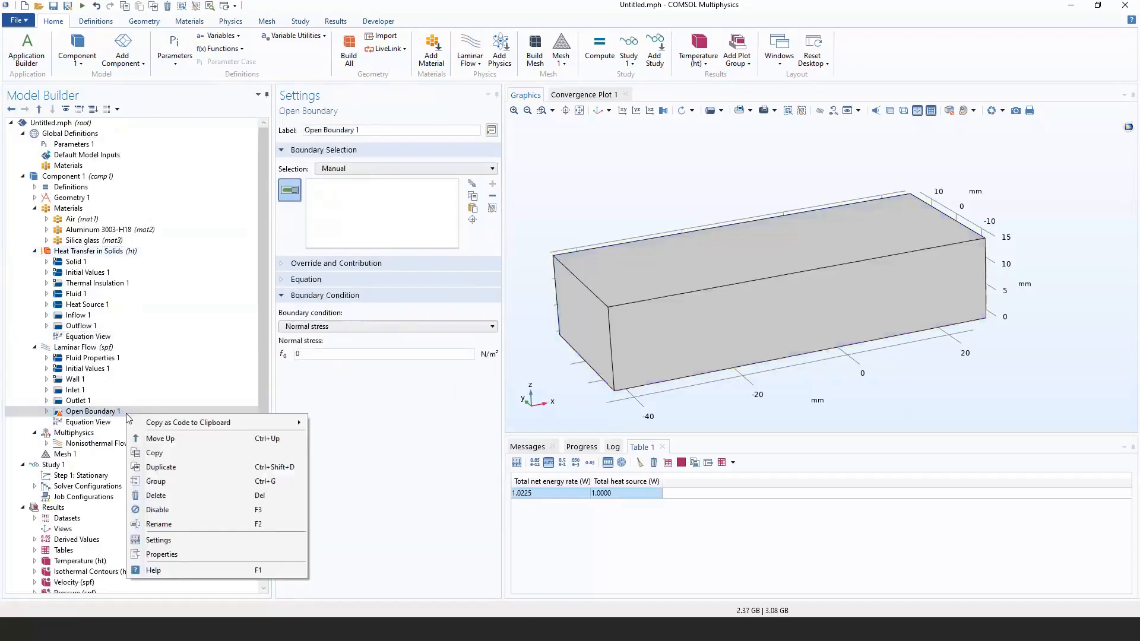
pyautogui.click(202, 496)
pyautogui.press('Return')
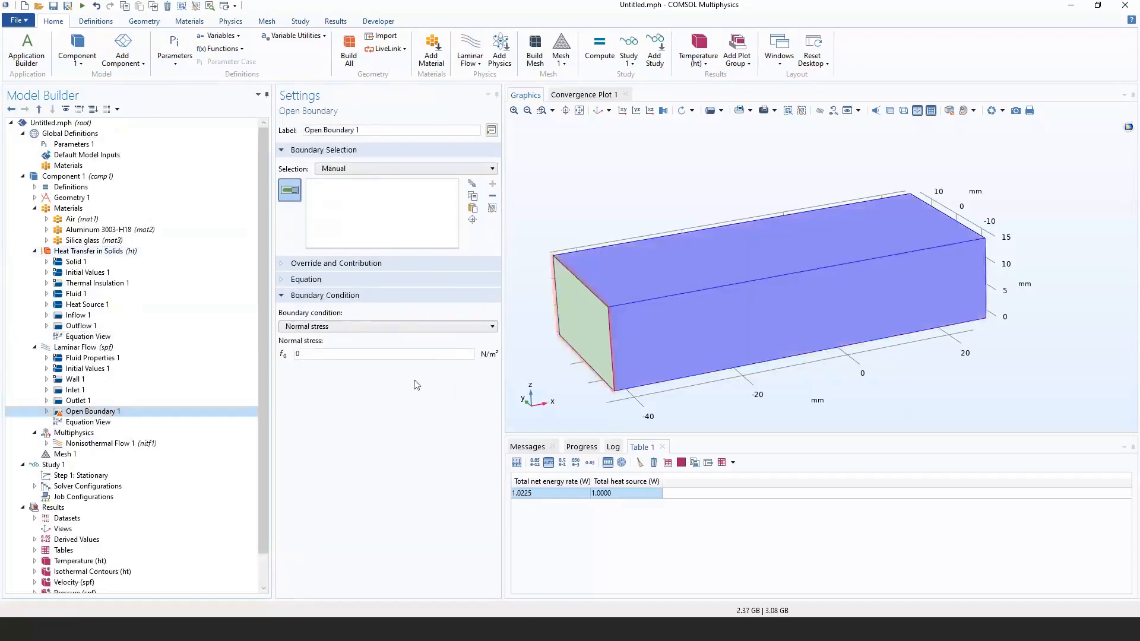
# Turn on transparency for the geometry view and add a Heat Flux boundary condition to Heat Transfer in Solids.
pyautogui.click(896, 113)
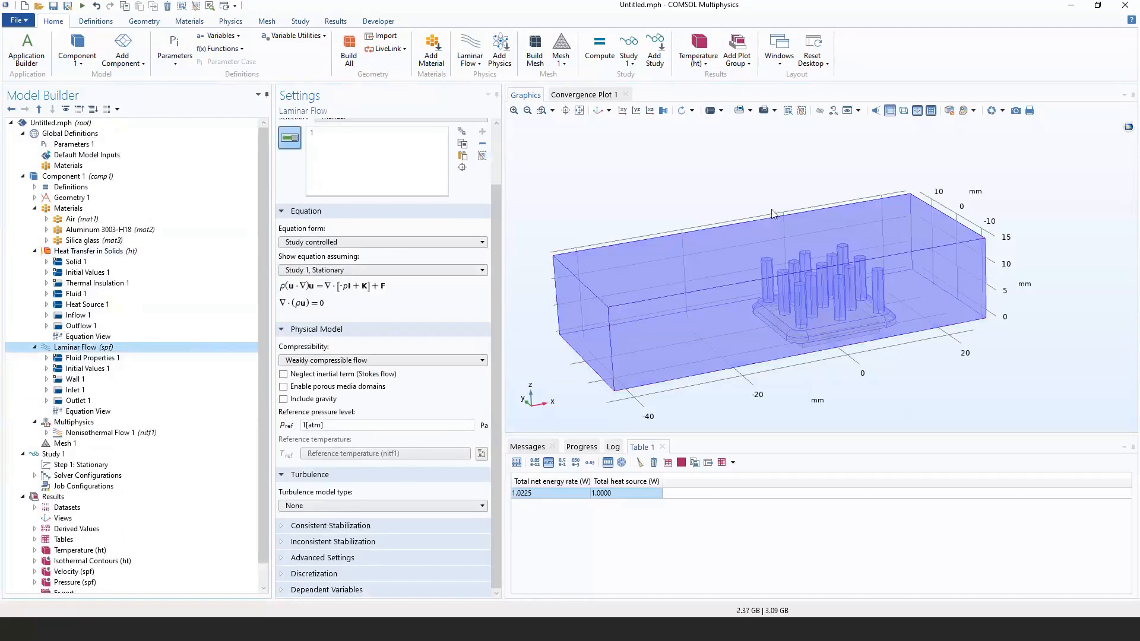
pyautogui.click(75, 252)
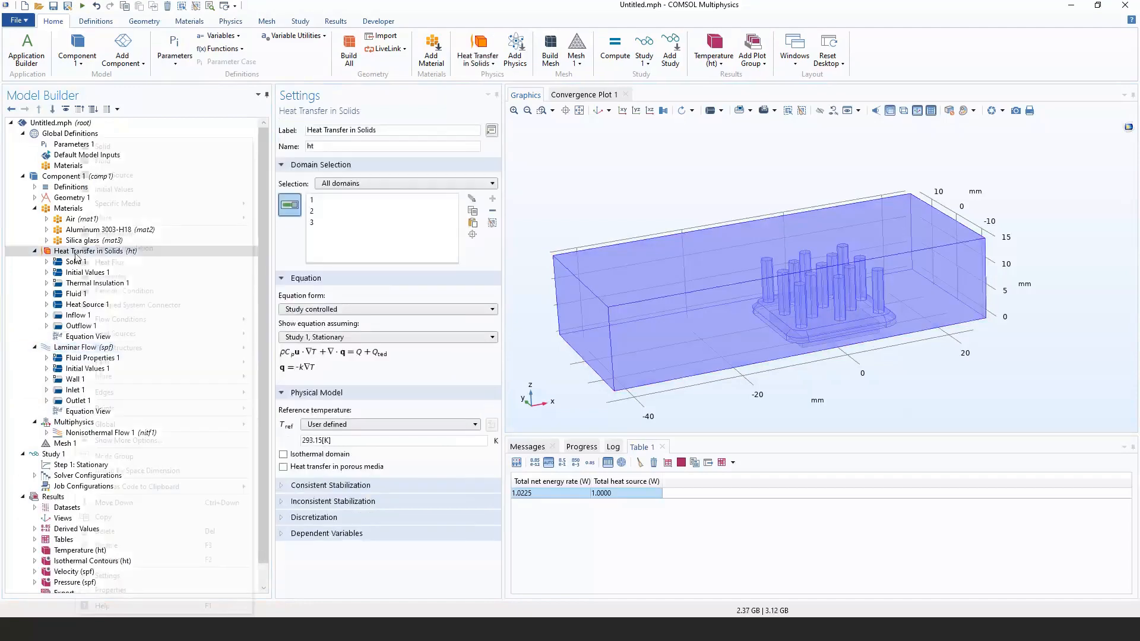
pyautogui.rightClick(74, 251)
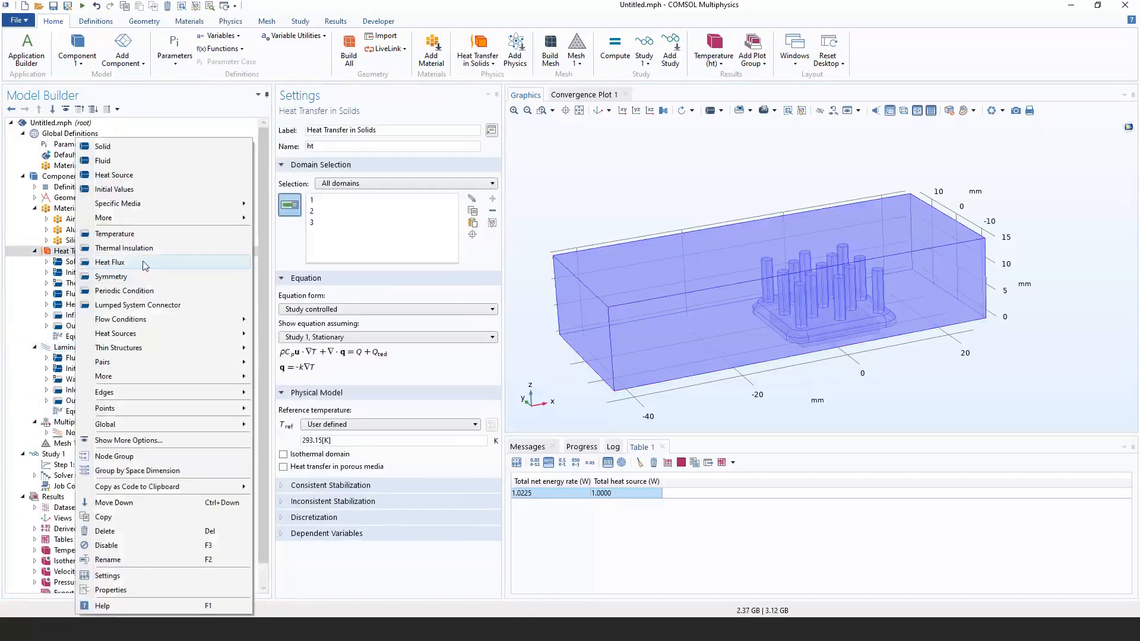
pyautogui.click(110, 262)
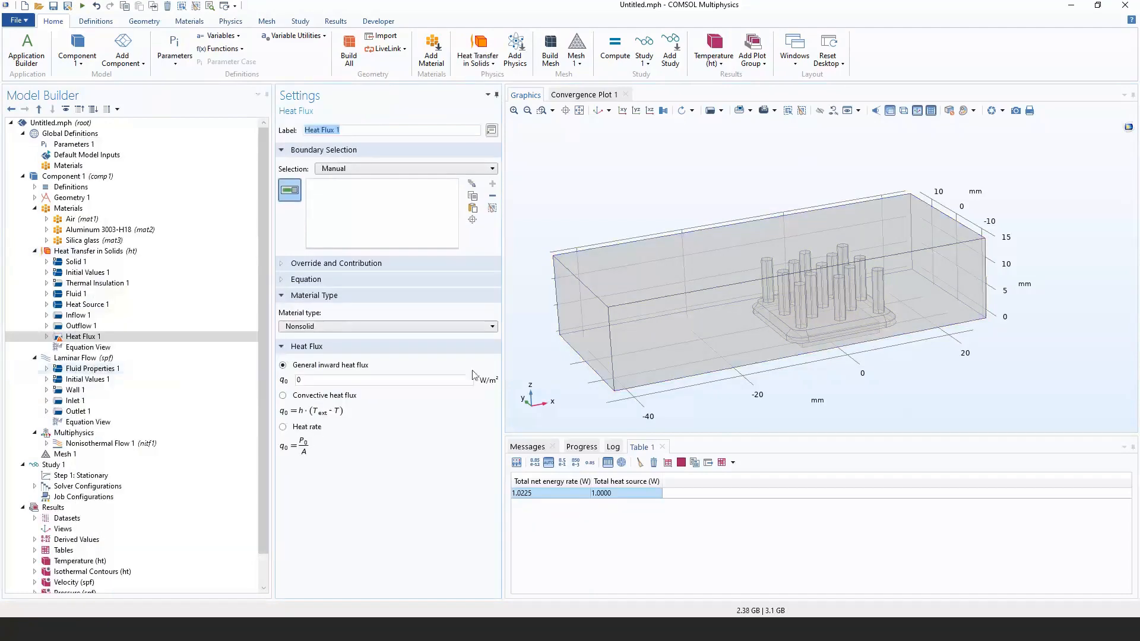
# Disable the Laminar Flow interface and the Nonisothermal Flow multiphysics coupling.
pyautogui.click(104, 358)
pyautogui.rightClick(105, 358)
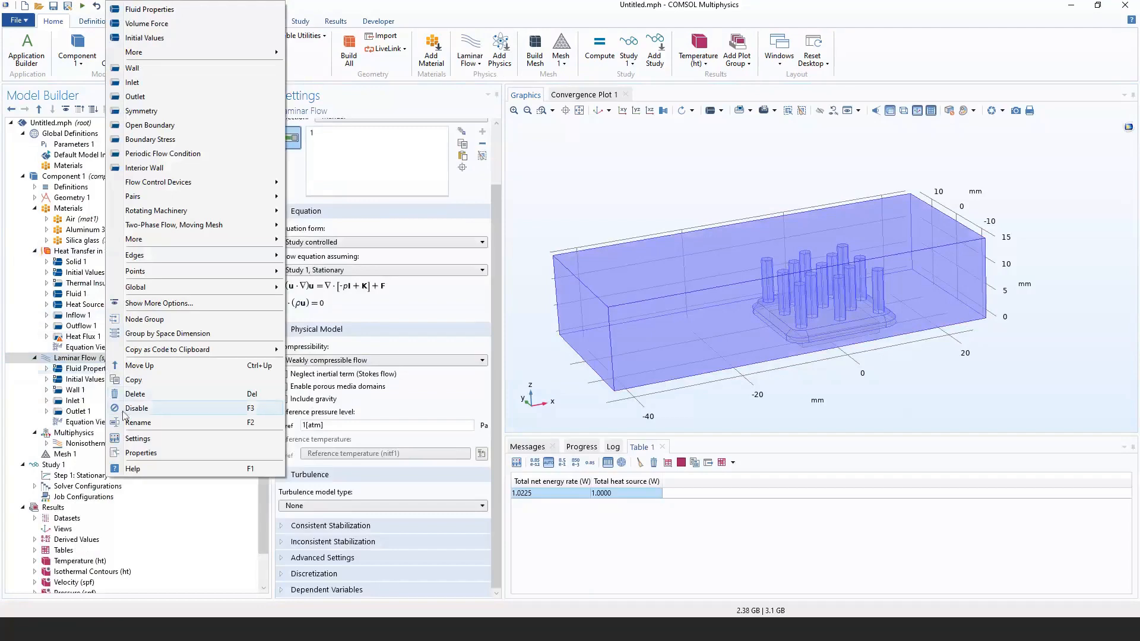
pyautogui.click(138, 408)
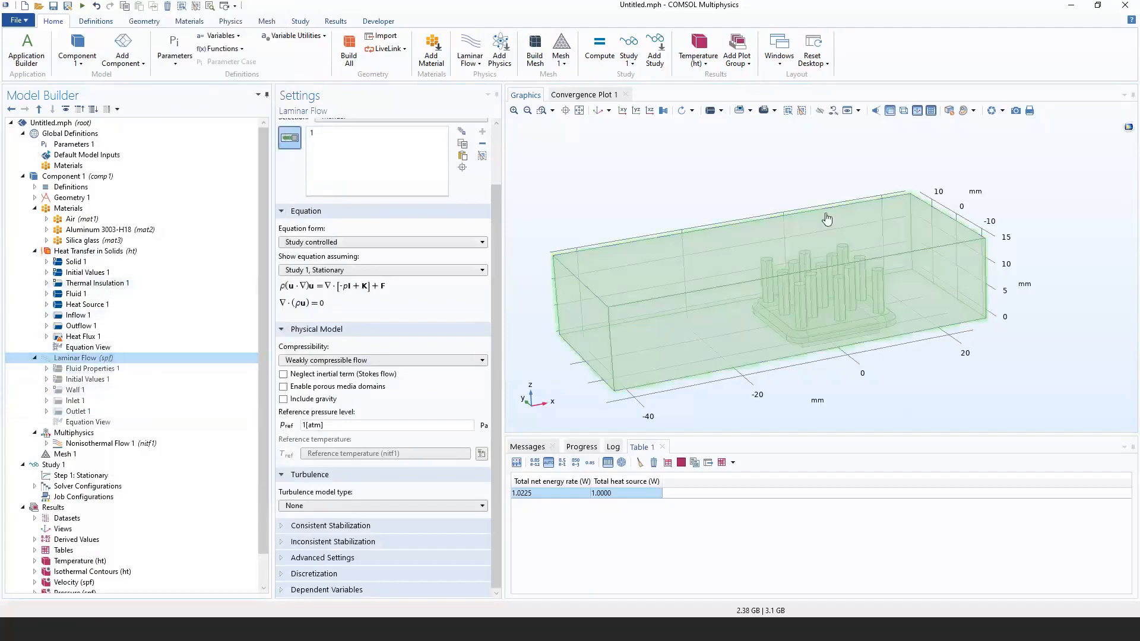
pyautogui.click(107, 443)
pyautogui.rightClick(122, 444)
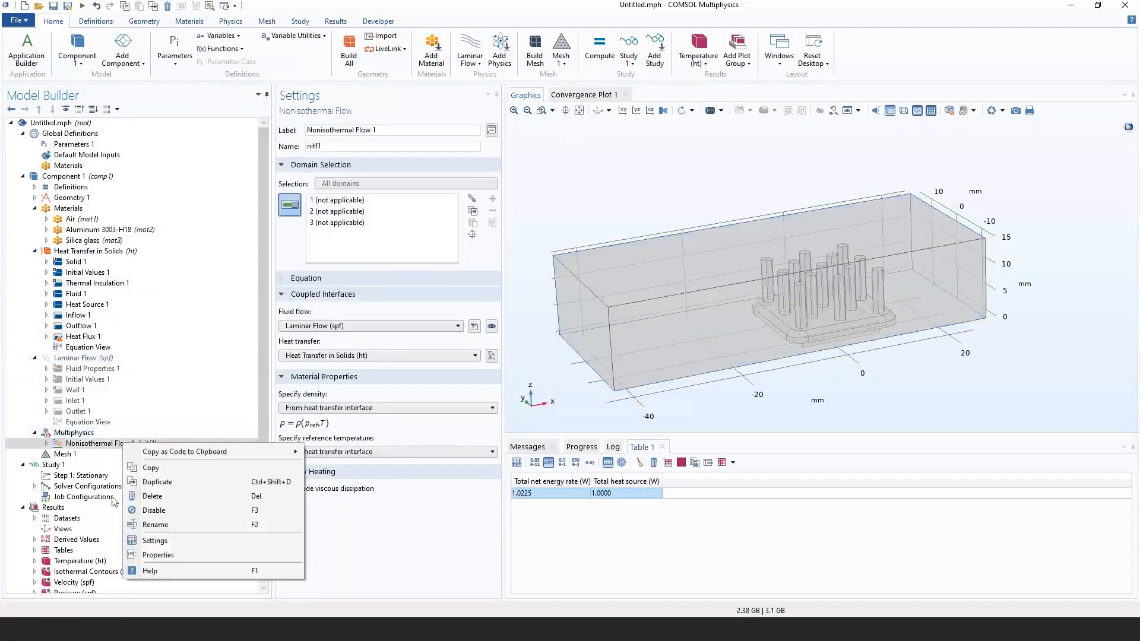
pyautogui.click(130, 512)
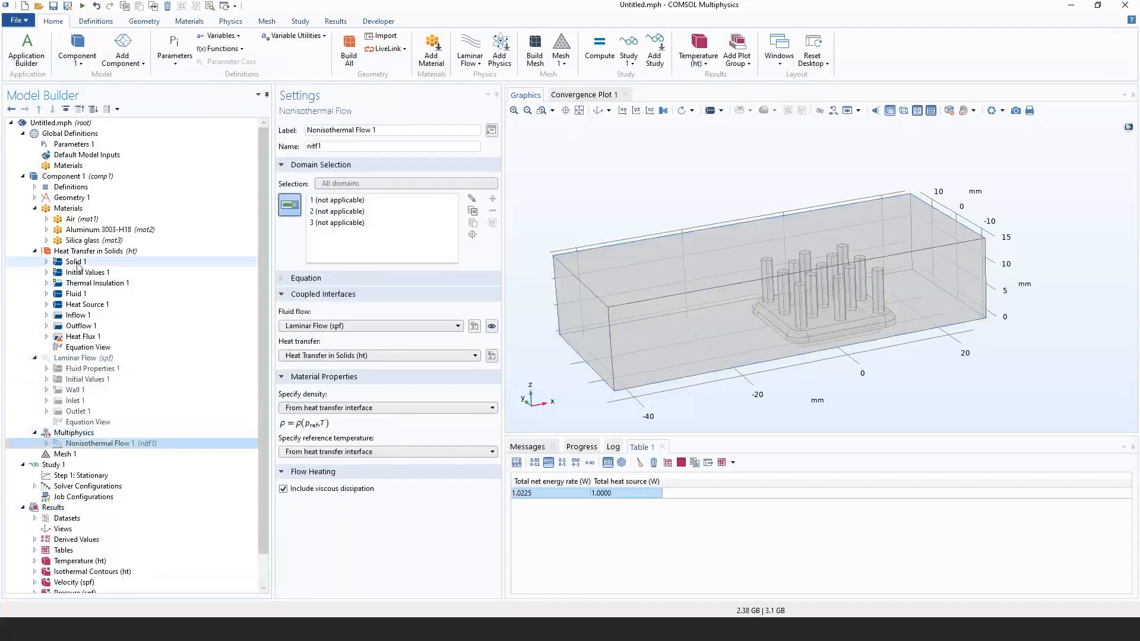
# Disable the Inflow, Outflow and Fluid nodes under Heat Transfer in Solids.
pyautogui.click(85, 252)
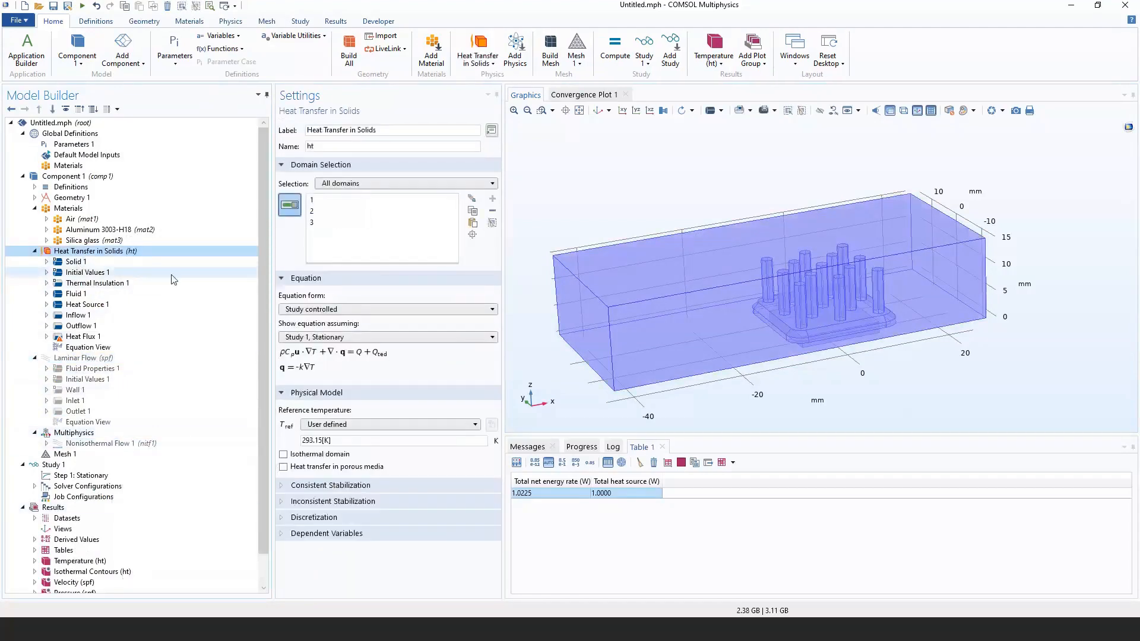
pyautogui.rightClick(101, 315)
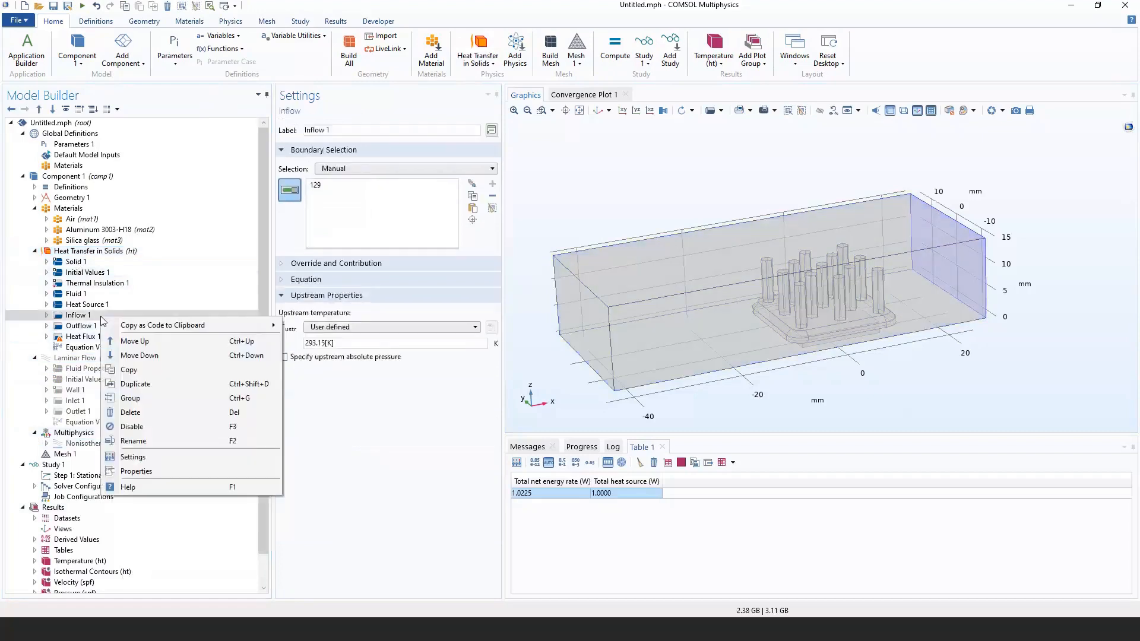
pyautogui.click(128, 426)
pyautogui.rightClick(83, 327)
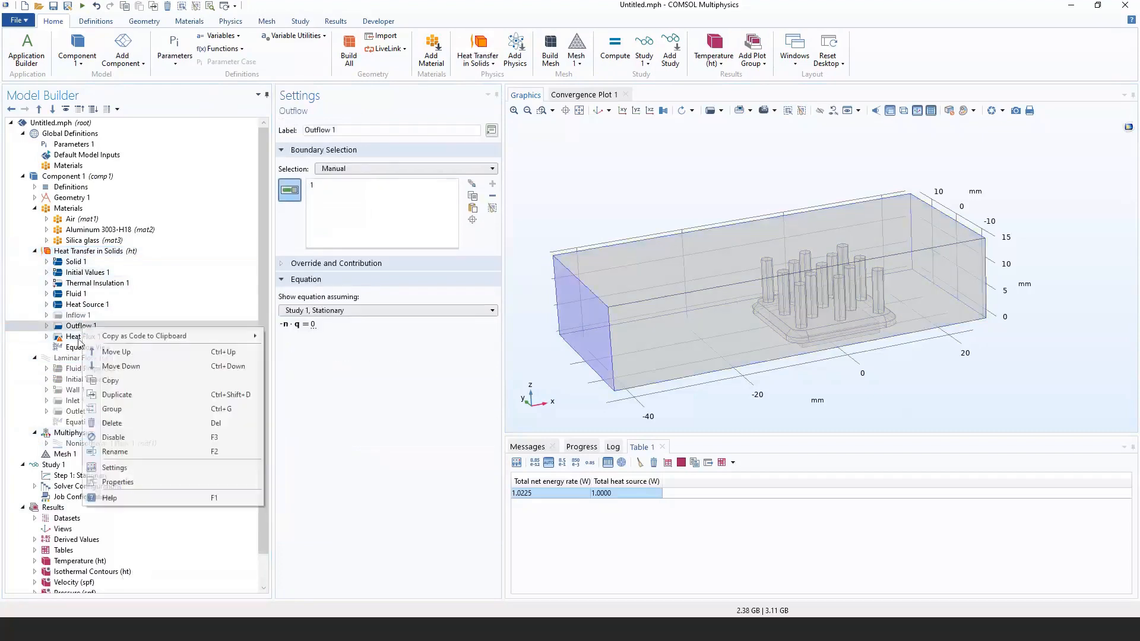
pyautogui.click(113, 437)
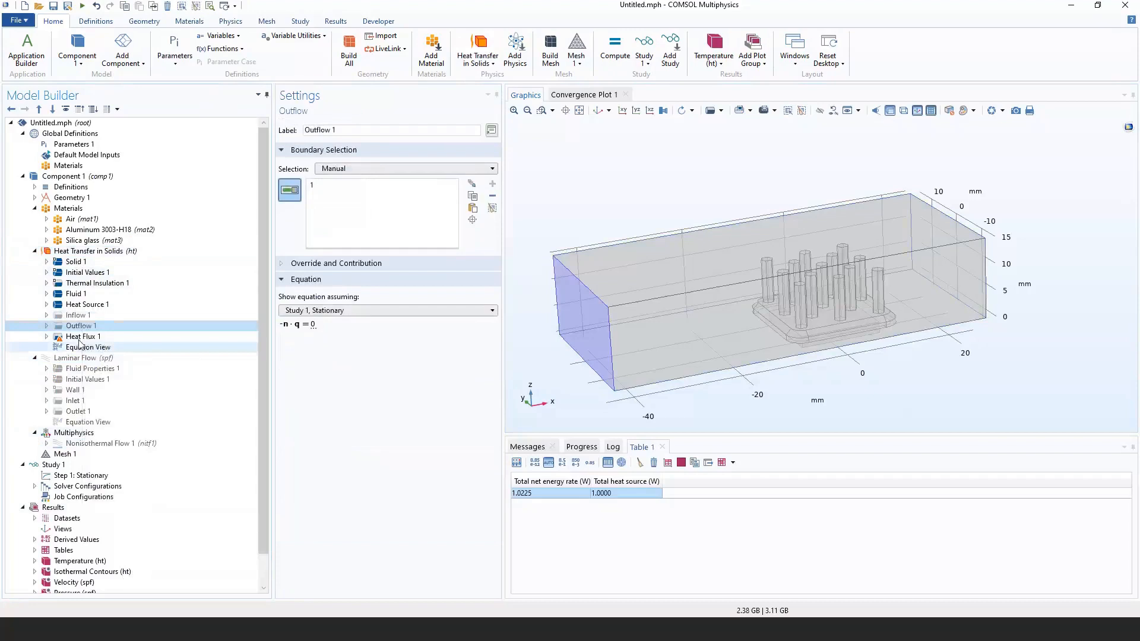
pyautogui.rightClick(83, 297)
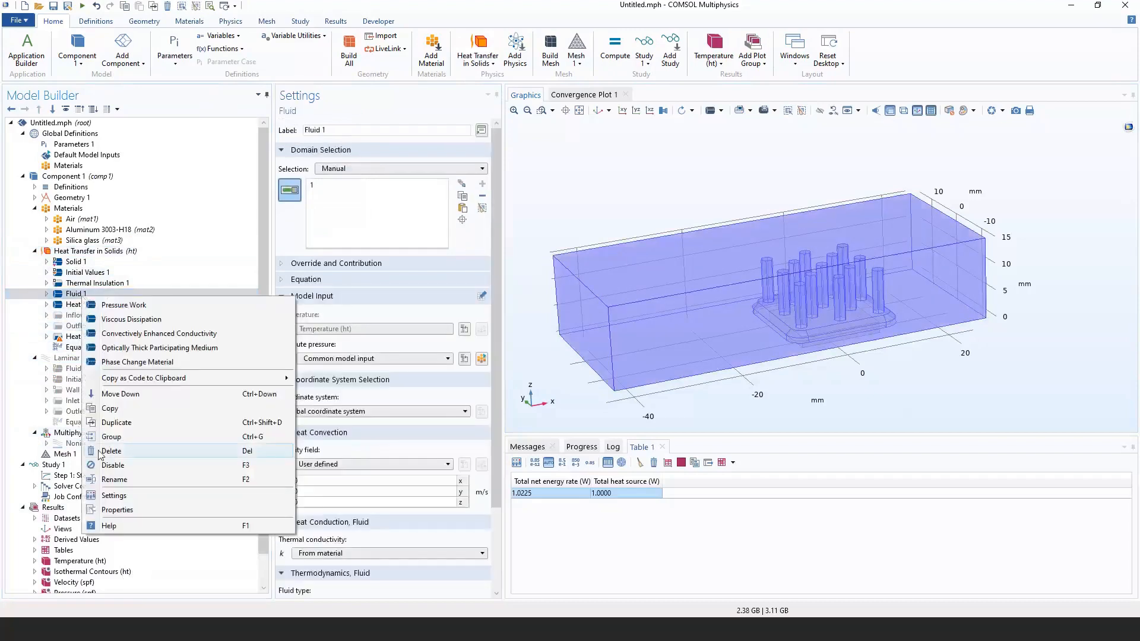
pyautogui.click(113, 466)
# Disable Block 2, the air channel block, in the geometry sequence and rebuild all objects.
pyautogui.click(81, 337)
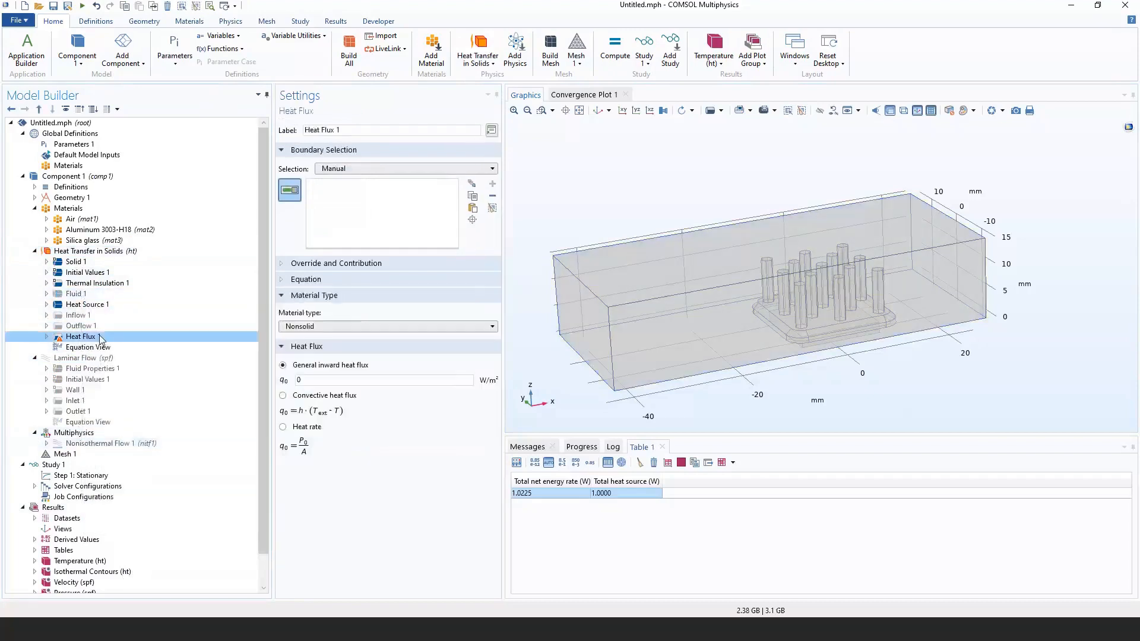
pyautogui.click(70, 198)
pyautogui.click(34, 198)
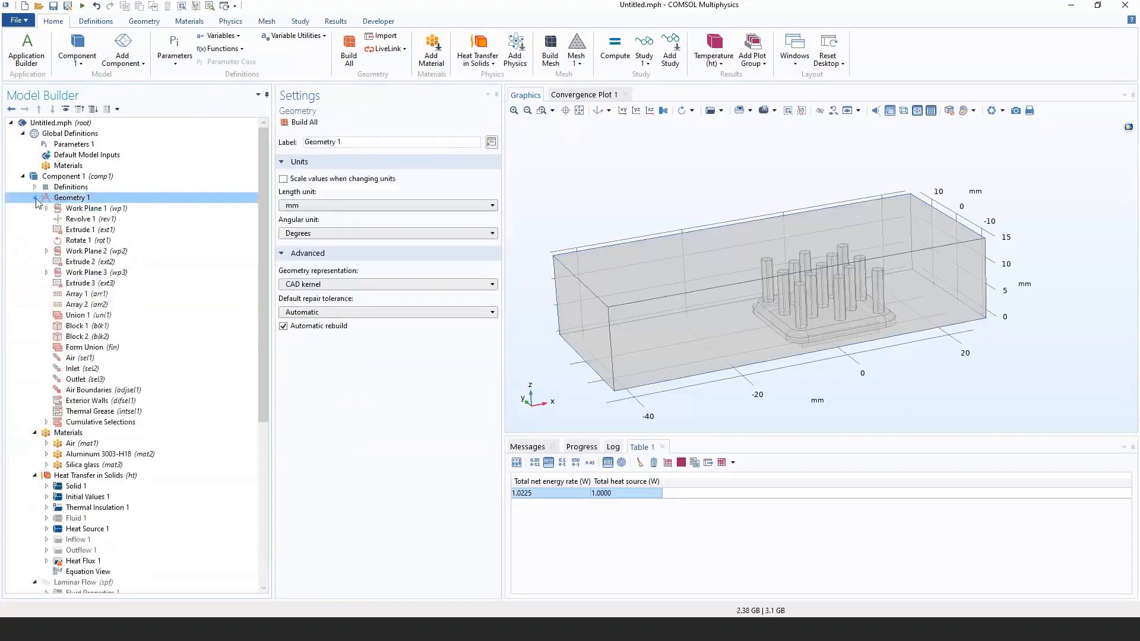
pyautogui.click(81, 327)
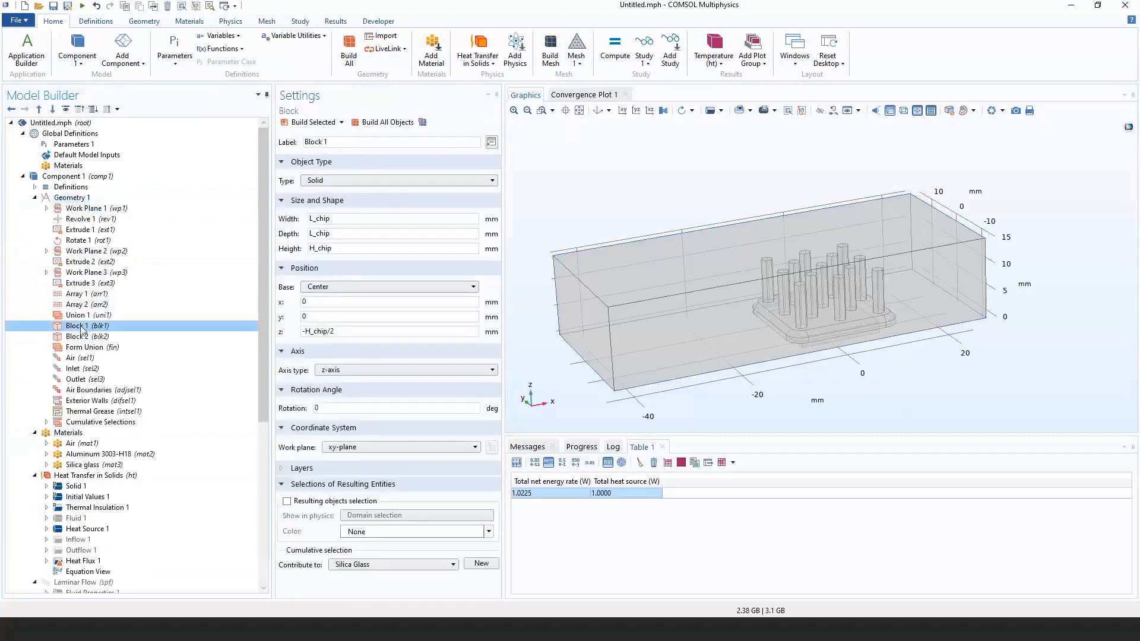
pyautogui.click(83, 337)
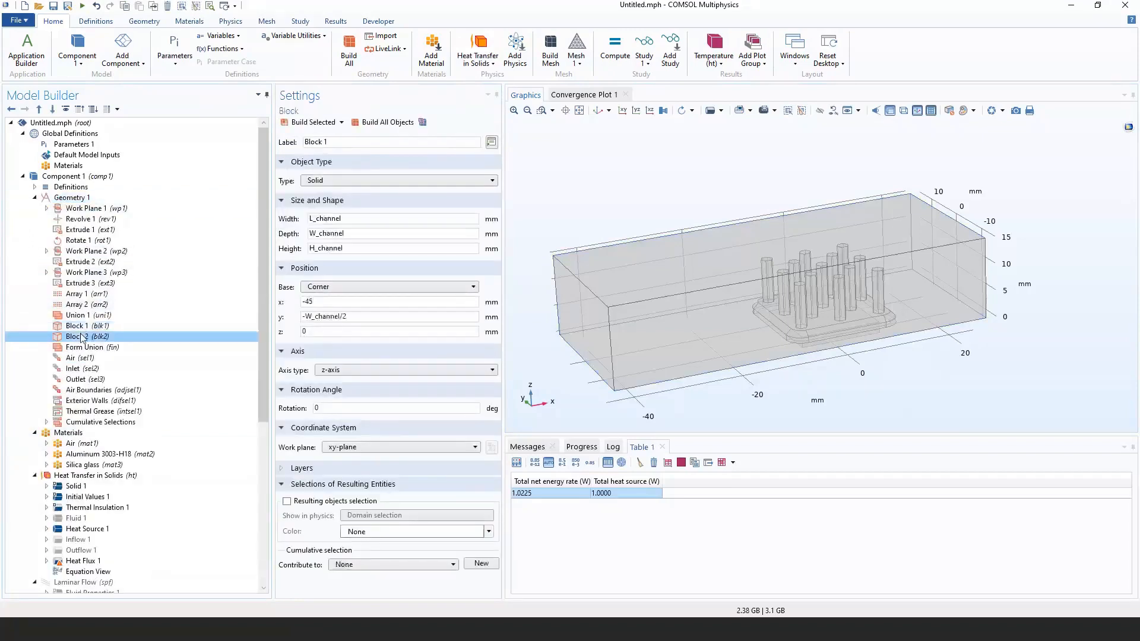
pyautogui.rightClick(83, 338)
pyautogui.click(114, 474)
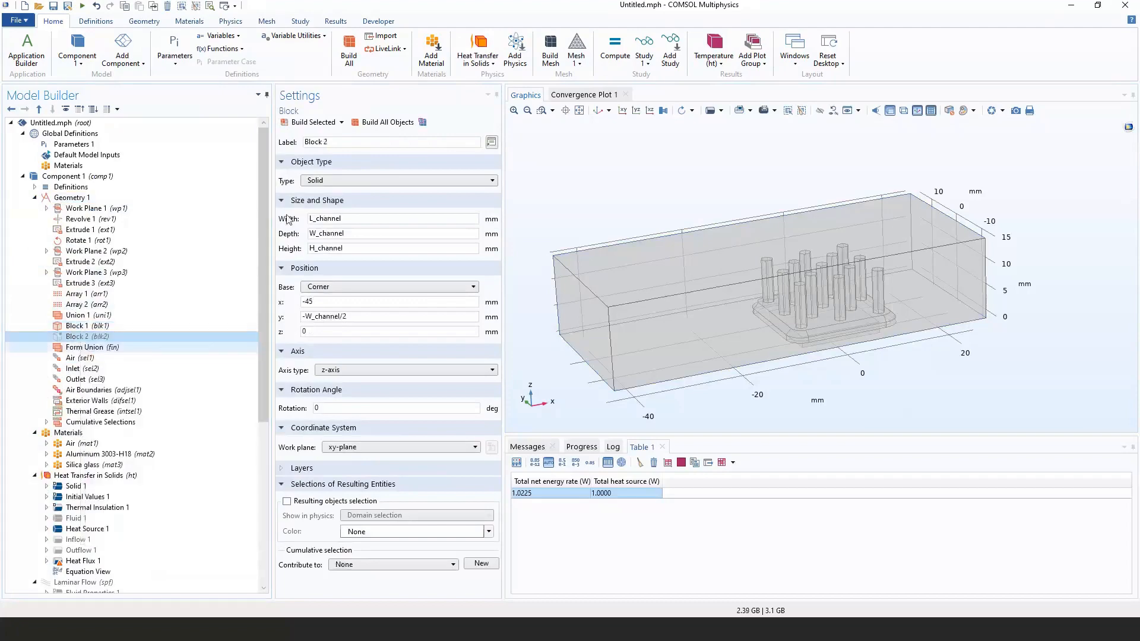
pyautogui.click(386, 122)
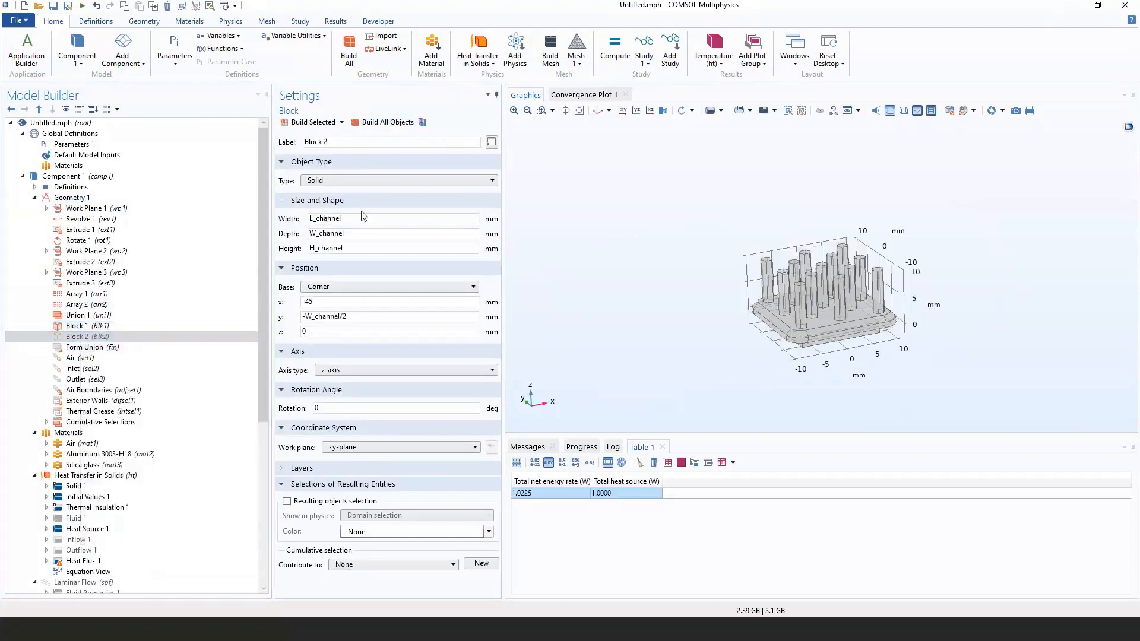
# Inspect the simplified heat sink from several angles and review the Heat Source, Thermal Insulation, Initial Values and Solid settings under Heat Transfer in Solids.
pyautogui.click(35, 197)
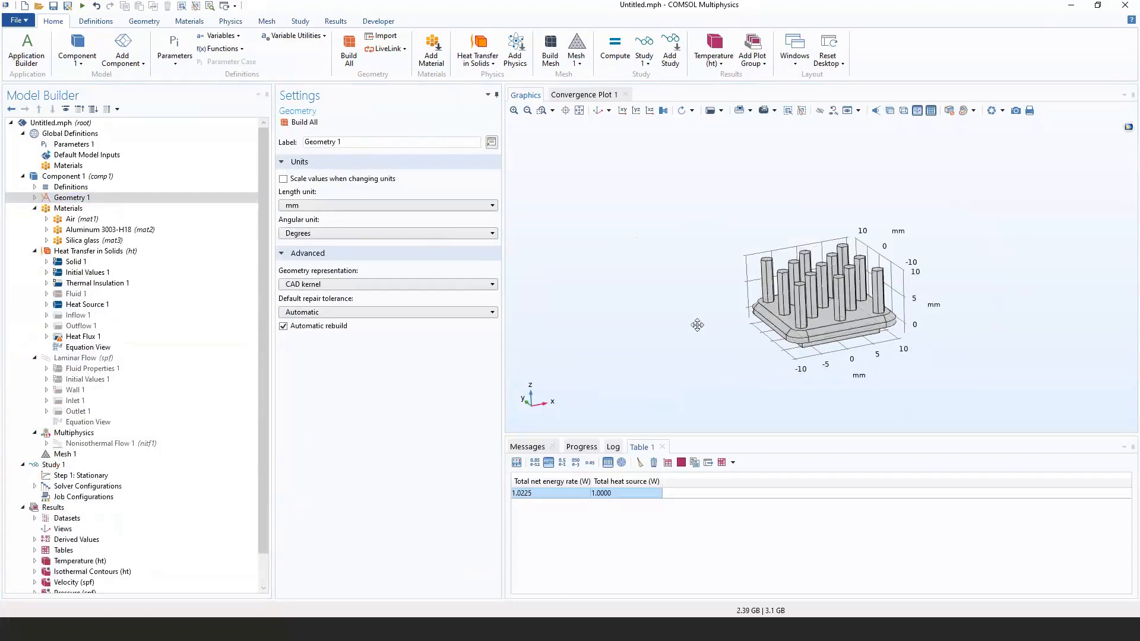
pyautogui.moveTo(697, 325); pyautogui.dragTo(642, 305)
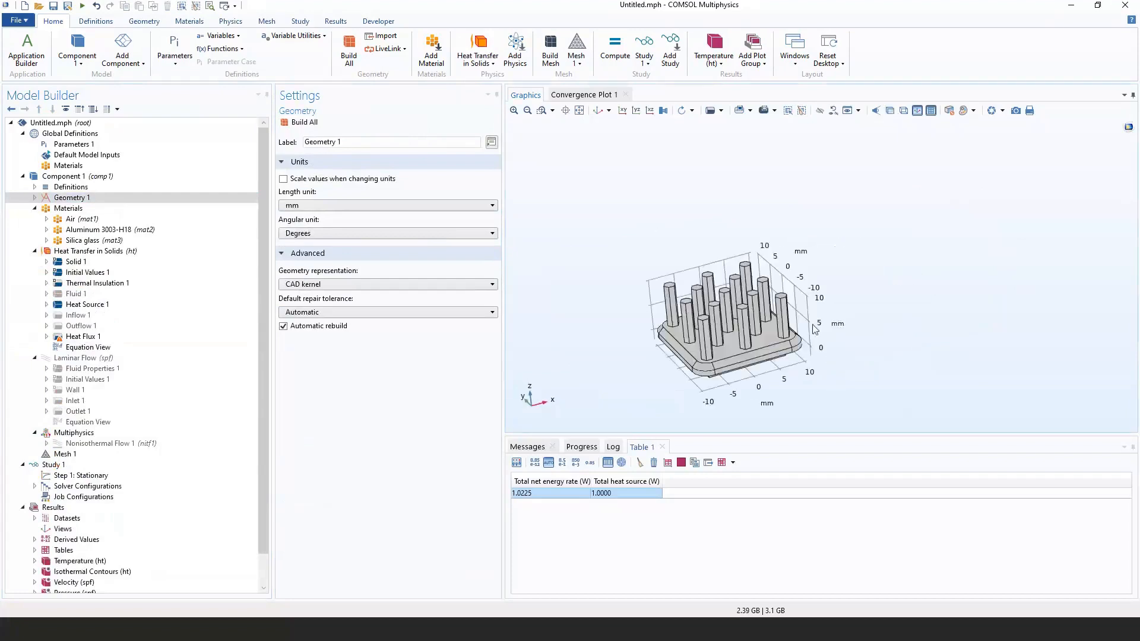
pyautogui.scroll(5, 815, 329)
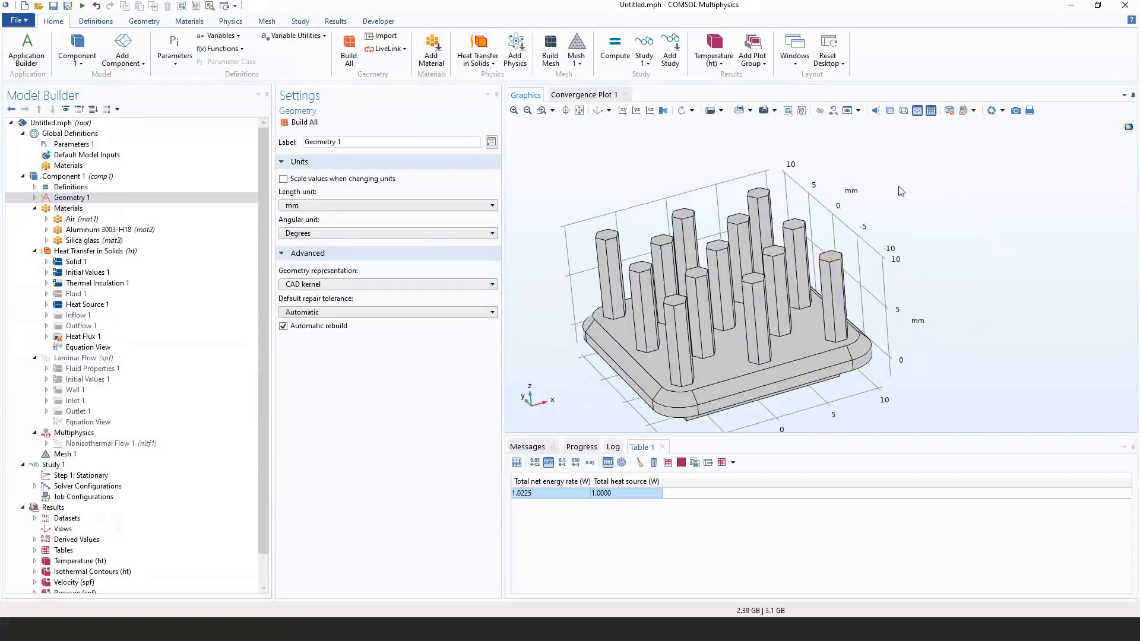
pyautogui.moveTo(901, 190); pyautogui.dragTo(891, 250)
pyautogui.moveTo(846, 353); pyautogui.dragTo(928, 292)
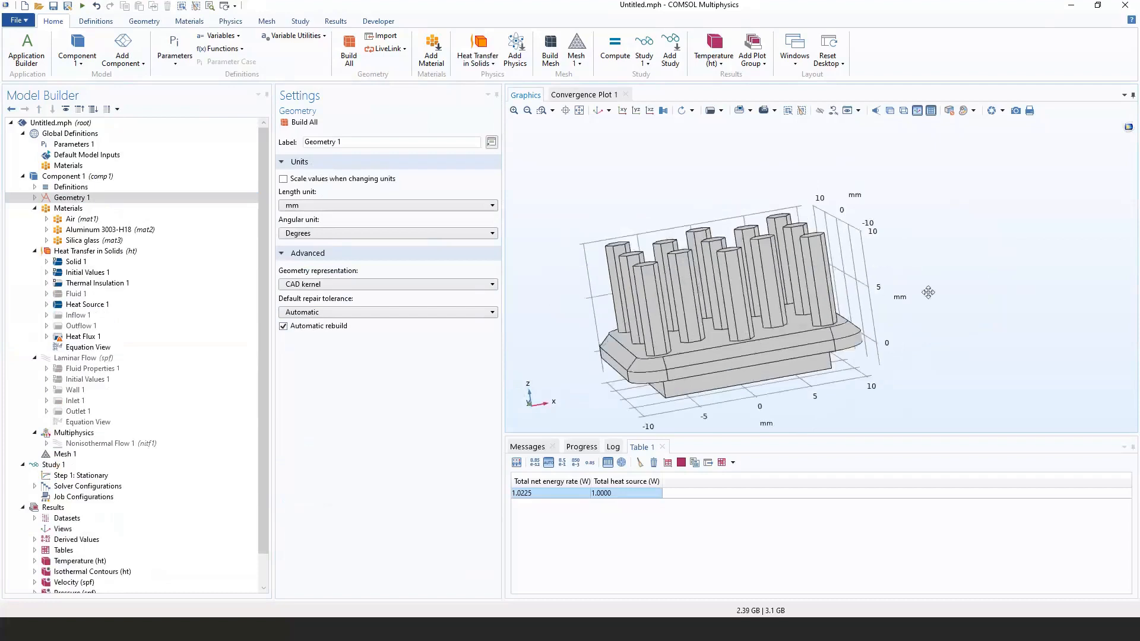
pyautogui.click(117, 307)
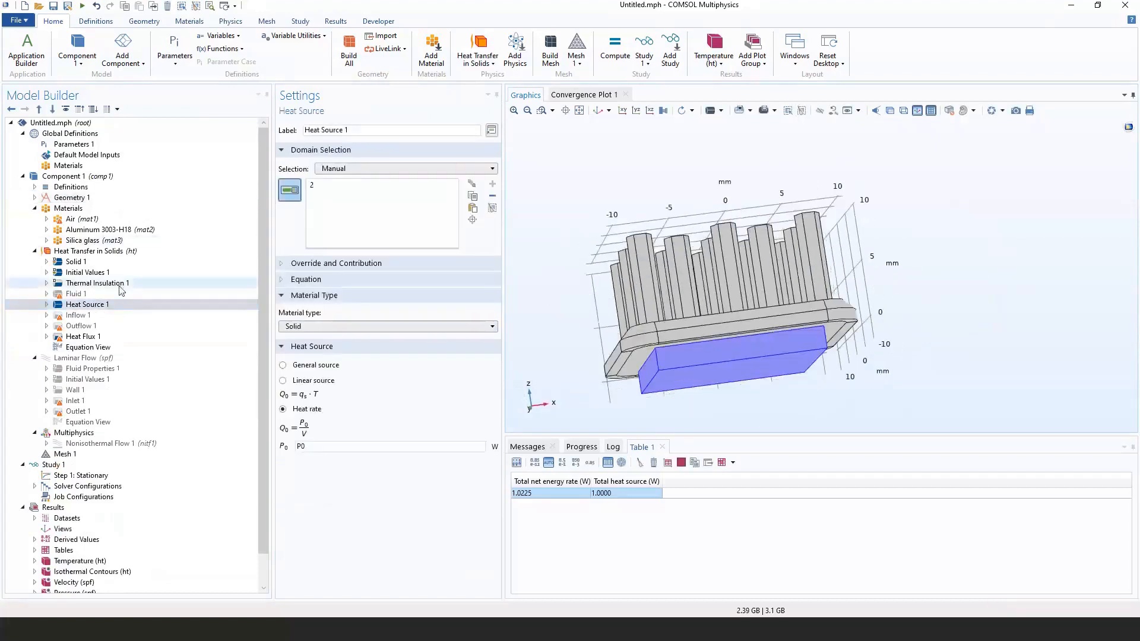
pyautogui.click(119, 285)
pyautogui.click(121, 275)
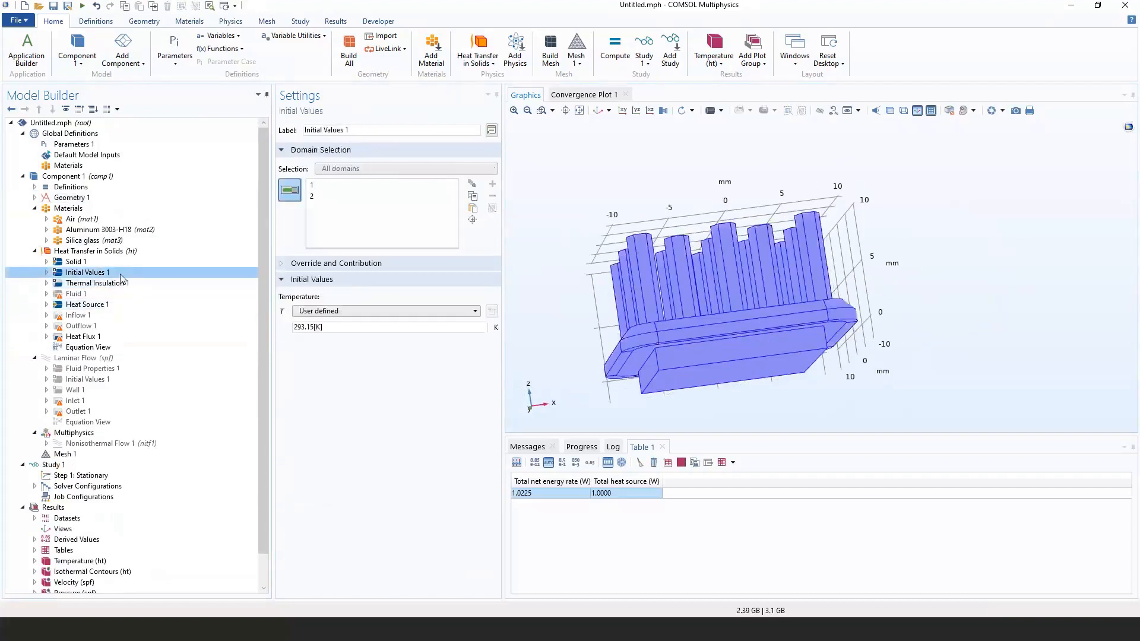
pyautogui.press('Up')
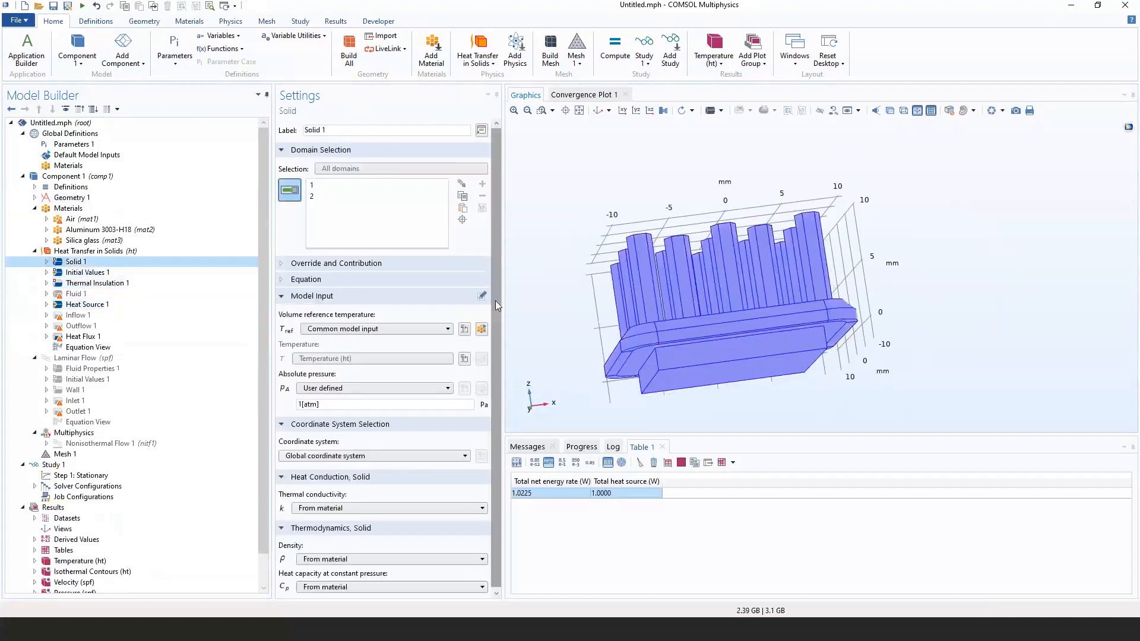
pyautogui.moveTo(496, 300); pyautogui.dragTo(493, 331)
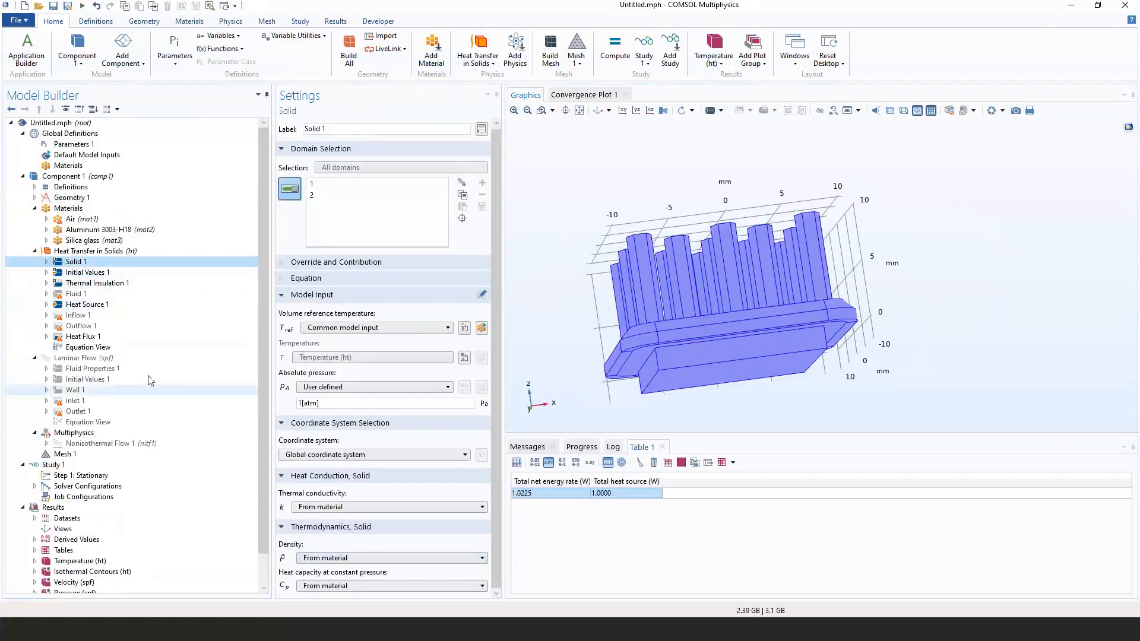
# Apply Heat Flux 1 to all boundaries, and exclude a face of the block beneath the heat sink from the selection.
pyautogui.click(90, 337)
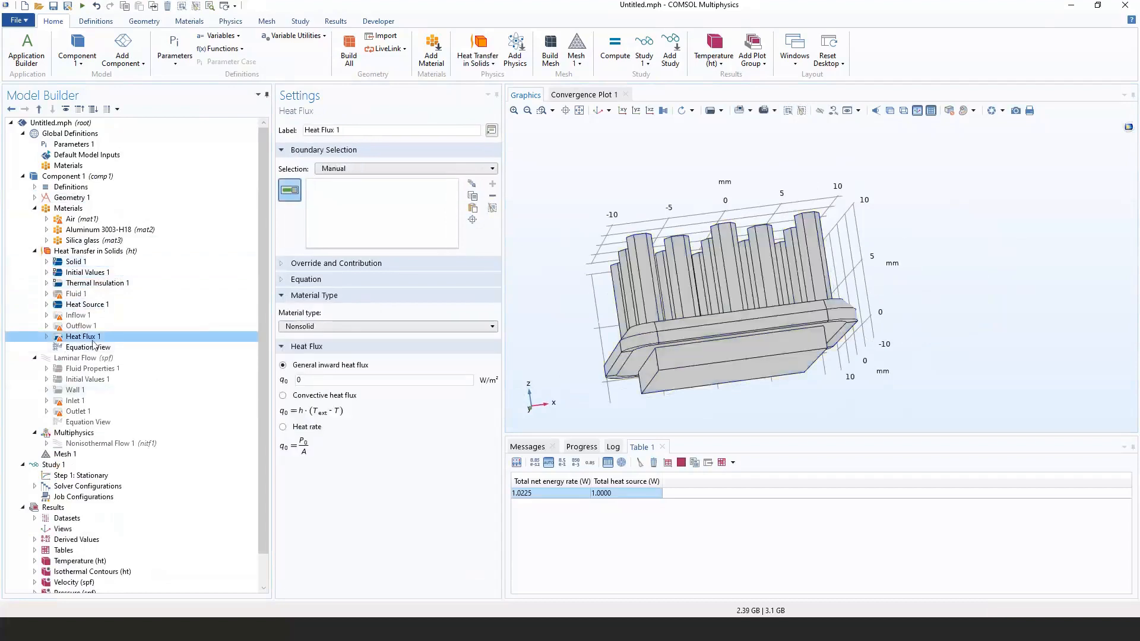
pyautogui.click(407, 169)
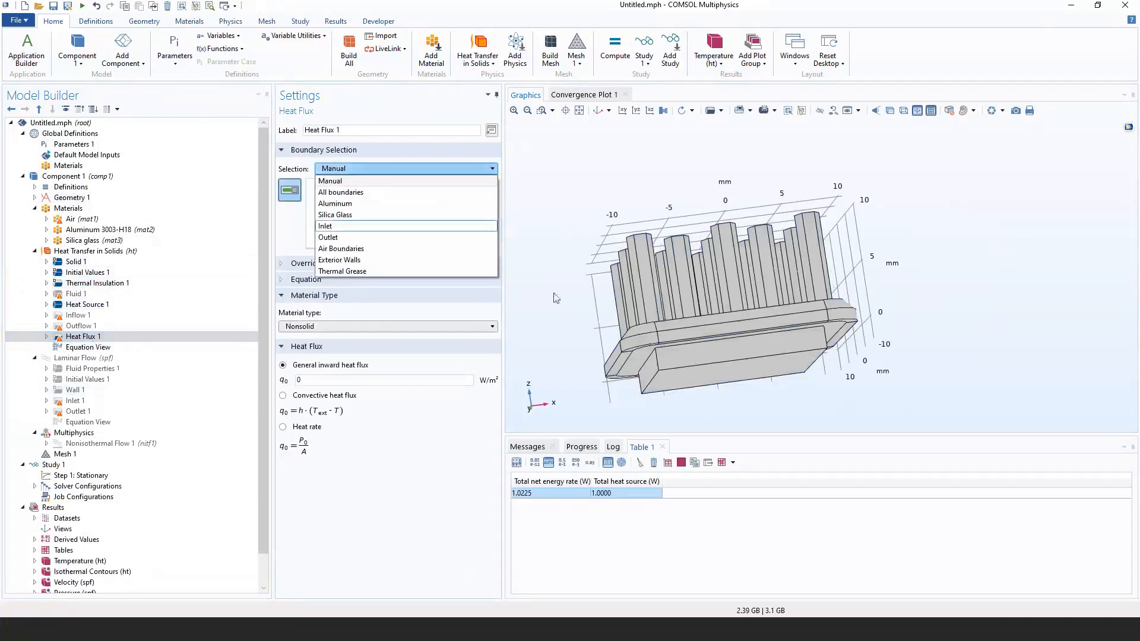
pyautogui.click(410, 191)
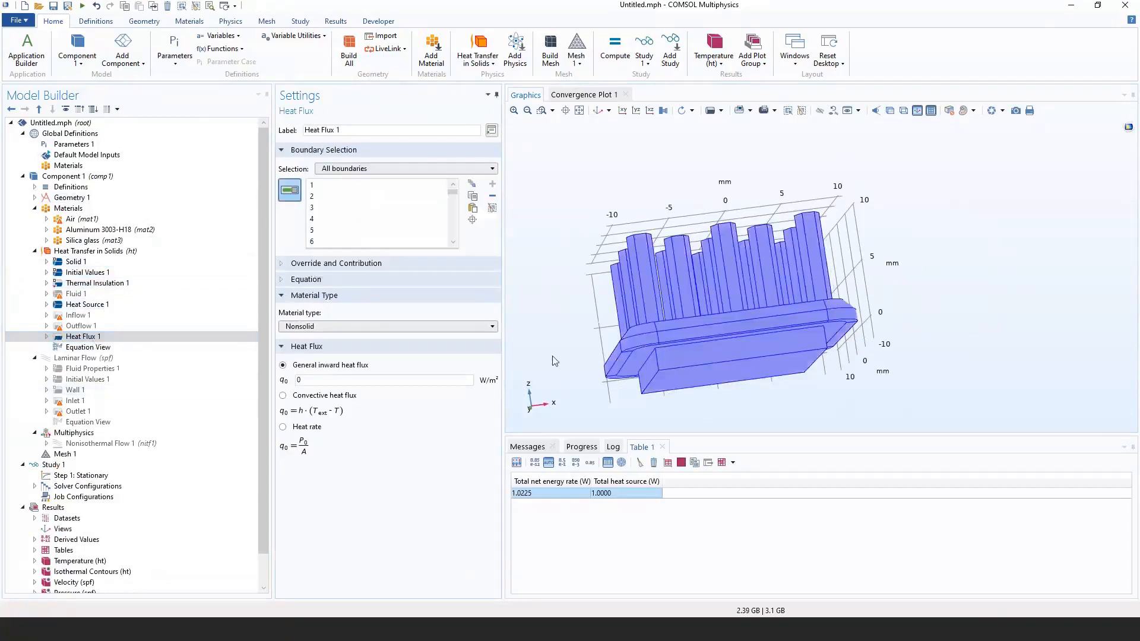
pyautogui.moveTo(683, 410); pyautogui.dragTo(648, 364)
pyautogui.click(683, 369)
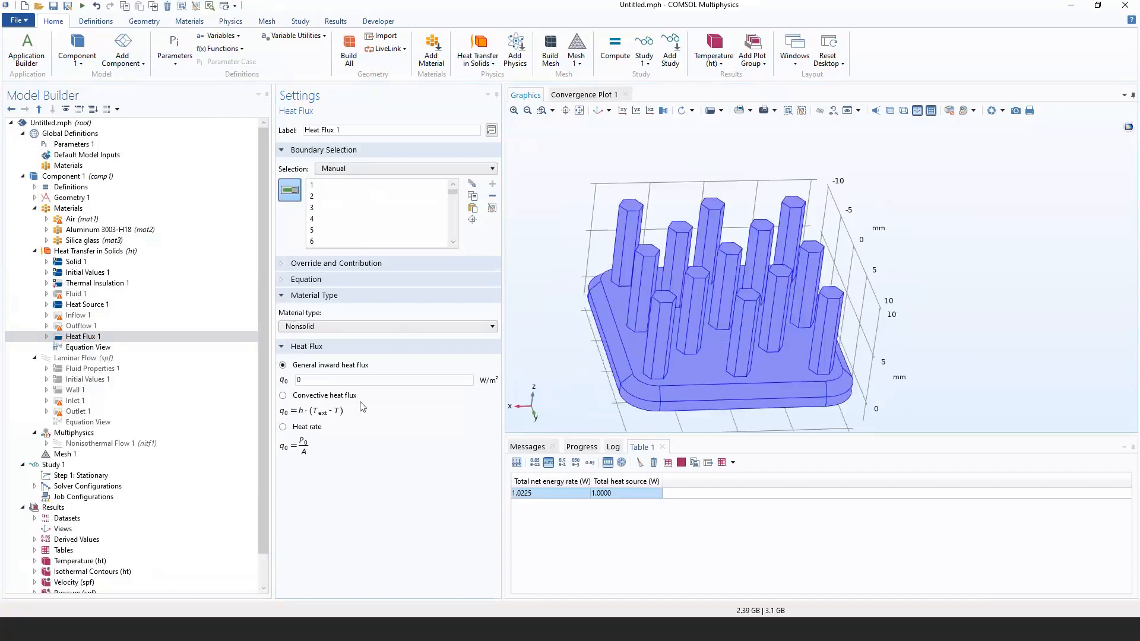
# Switch Heat Flux 1 to Convective heat flux and choose Internal natural convection as the heat transfer coefficient.
pyautogui.click(288, 395)
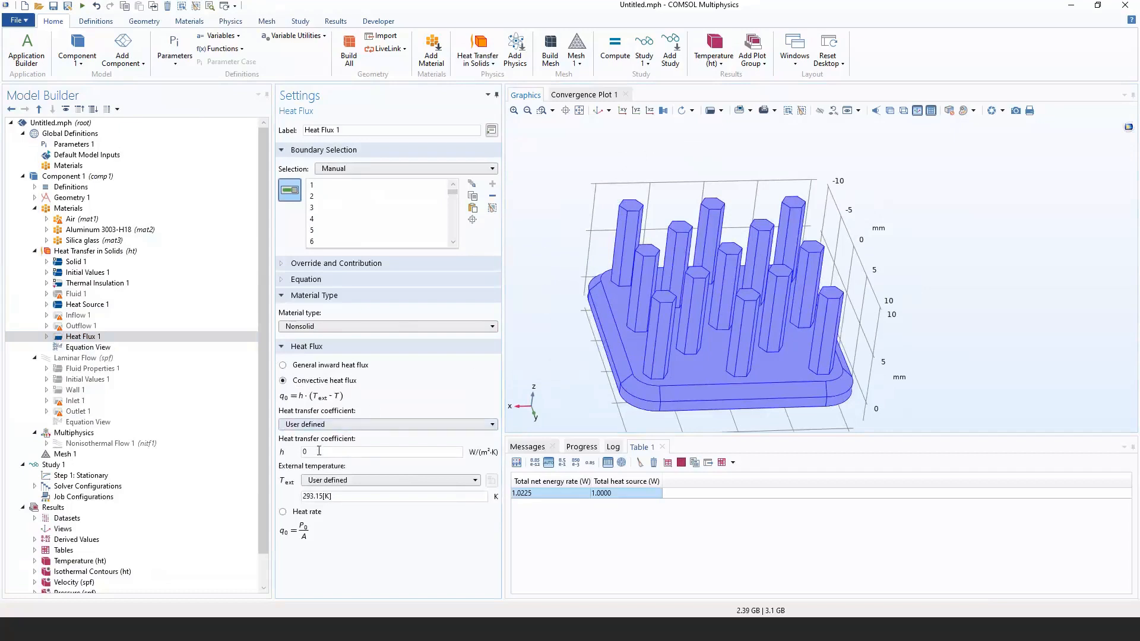
pyautogui.doubleClick(319, 451)
pyautogui.click(330, 425)
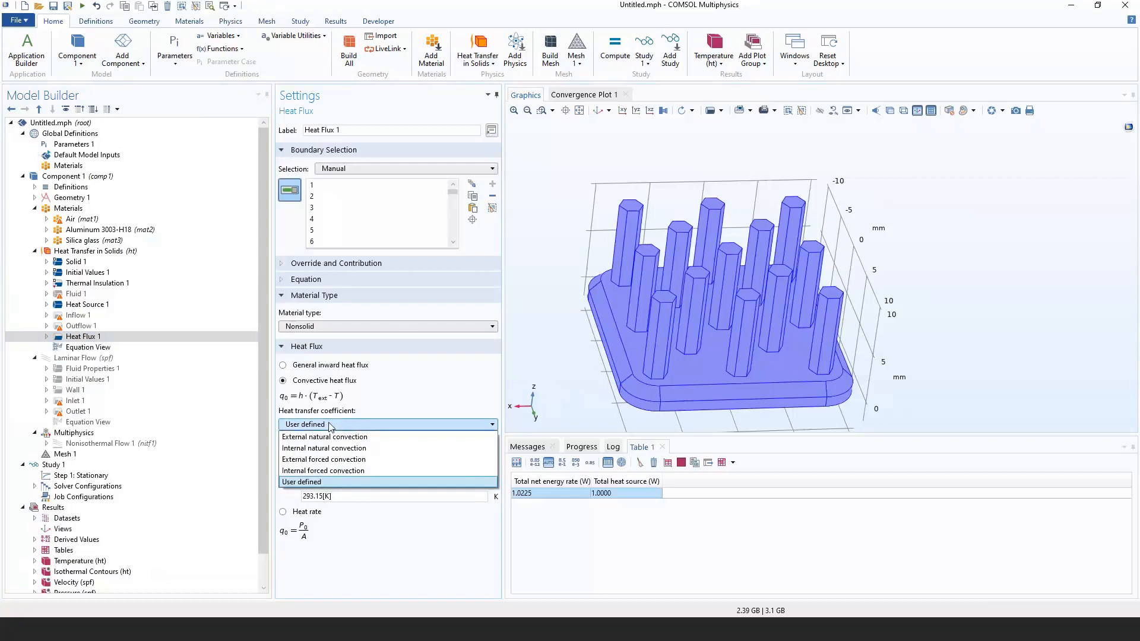
pyautogui.click(286, 449)
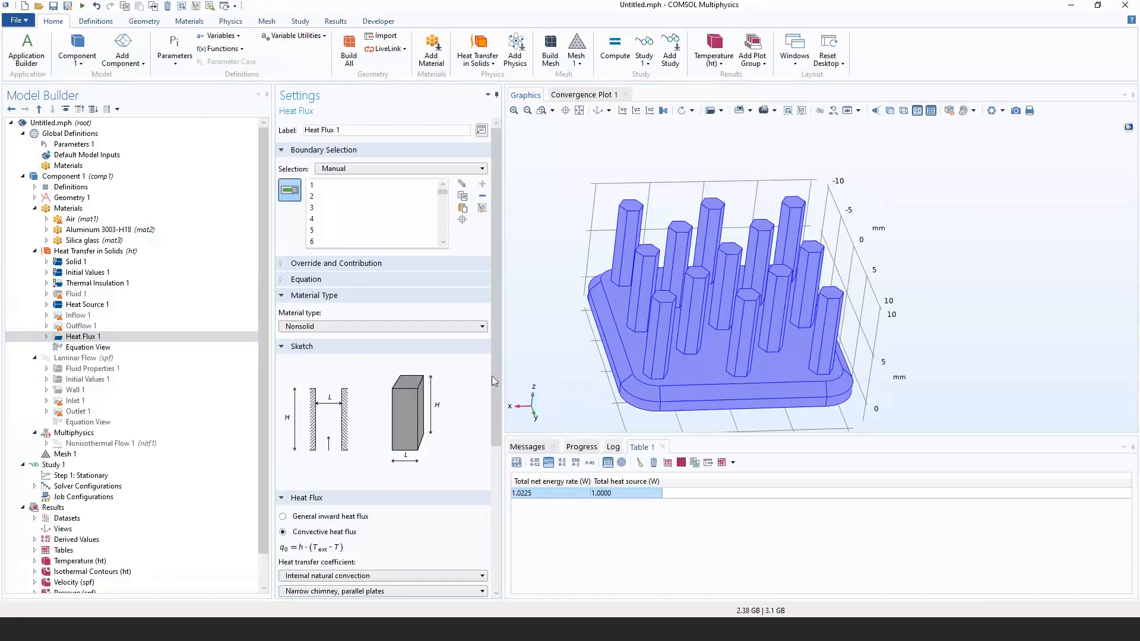
pyautogui.scroll(-3, 332, 315)
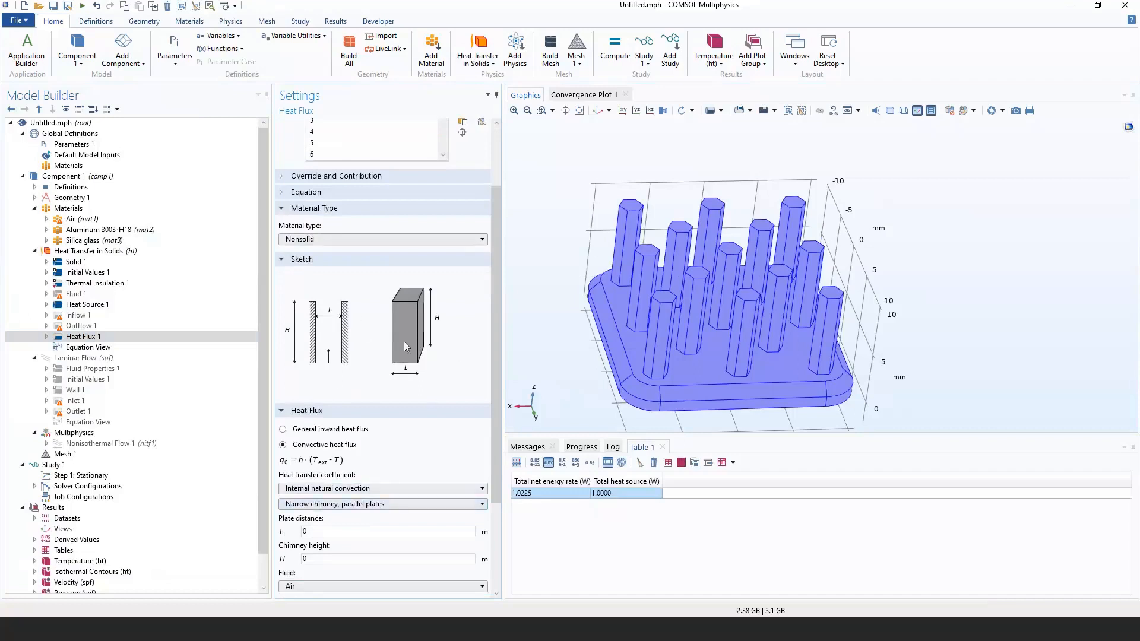
# Preview the Narrow chimney, circular tube configuration and return to Narrow chimney, parallel plates.
pyautogui.click(324, 505)
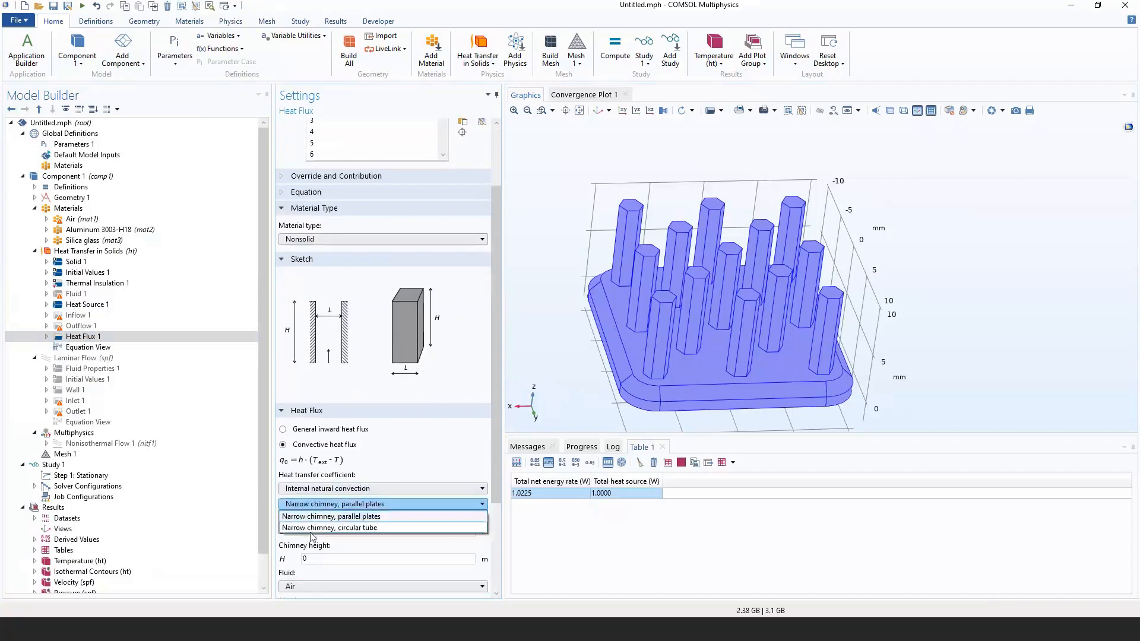
pyautogui.click(330, 528)
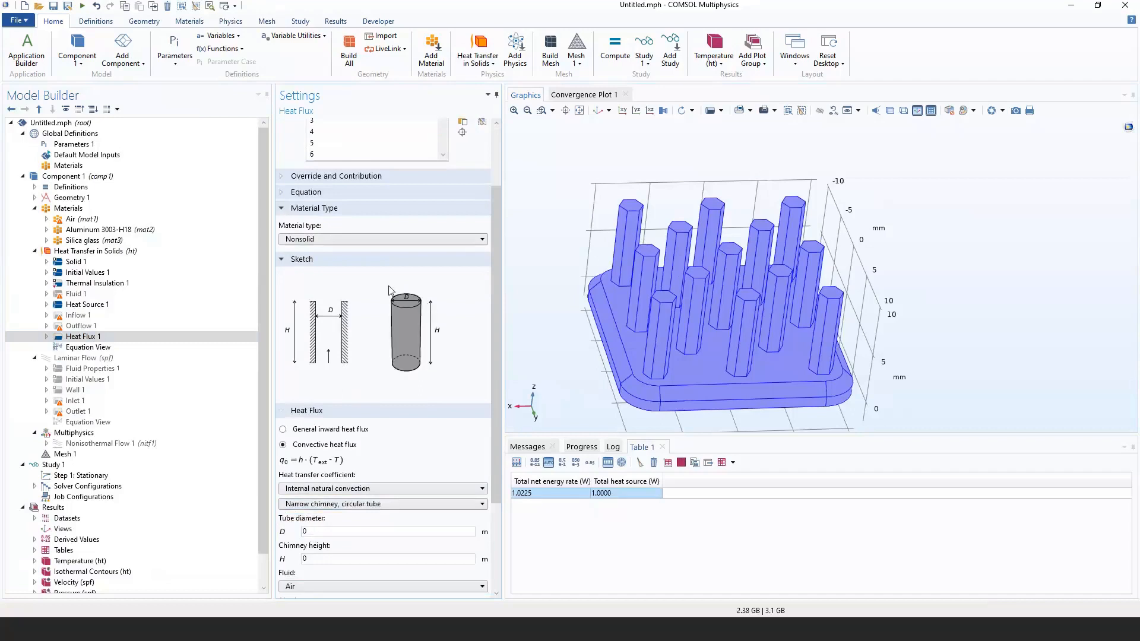
pyautogui.click(340, 506)
pyautogui.click(341, 514)
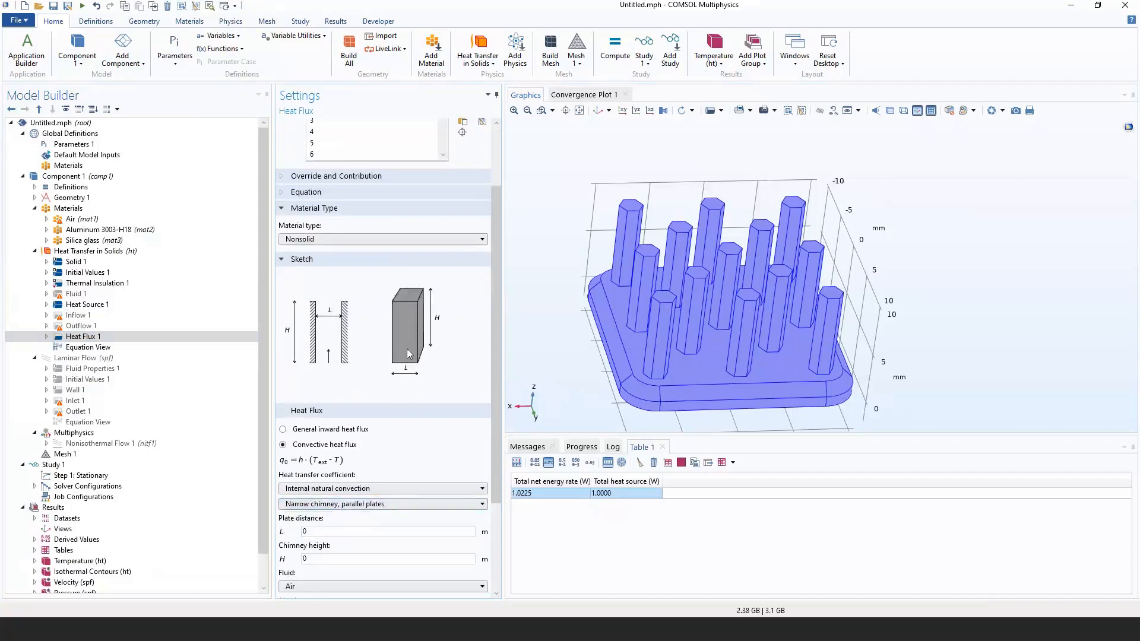
# Try Internal forced convection and External forced convection, previewing the plate, Cylinder in cross flow and Sphere correlations of the external type.
pyautogui.click(348, 490)
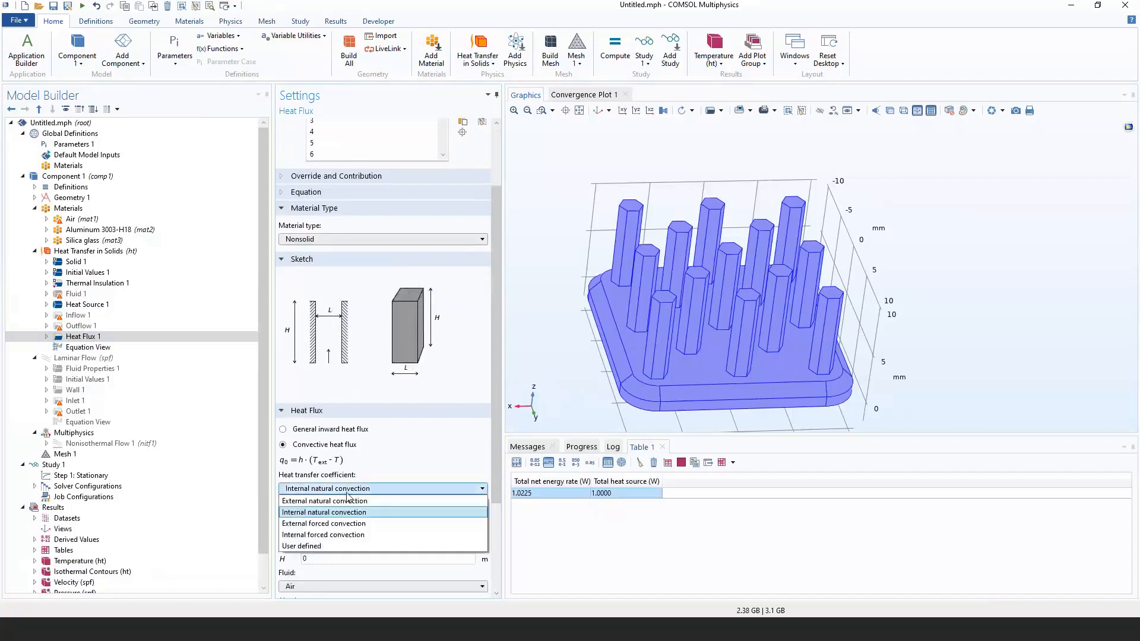
pyautogui.click(349, 534)
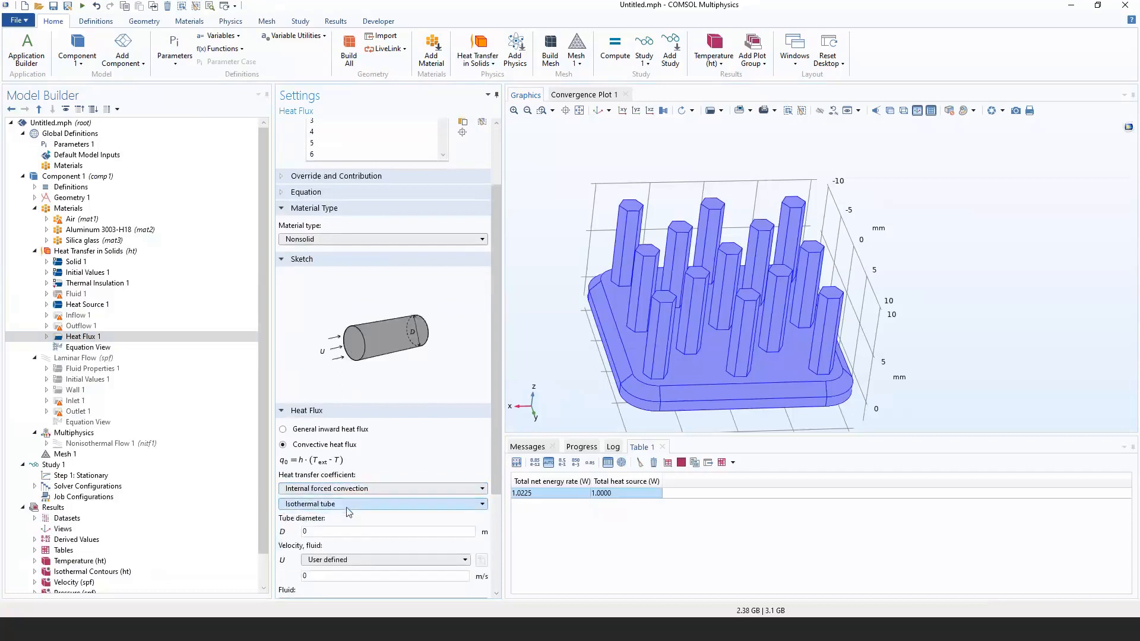
pyautogui.click(349, 490)
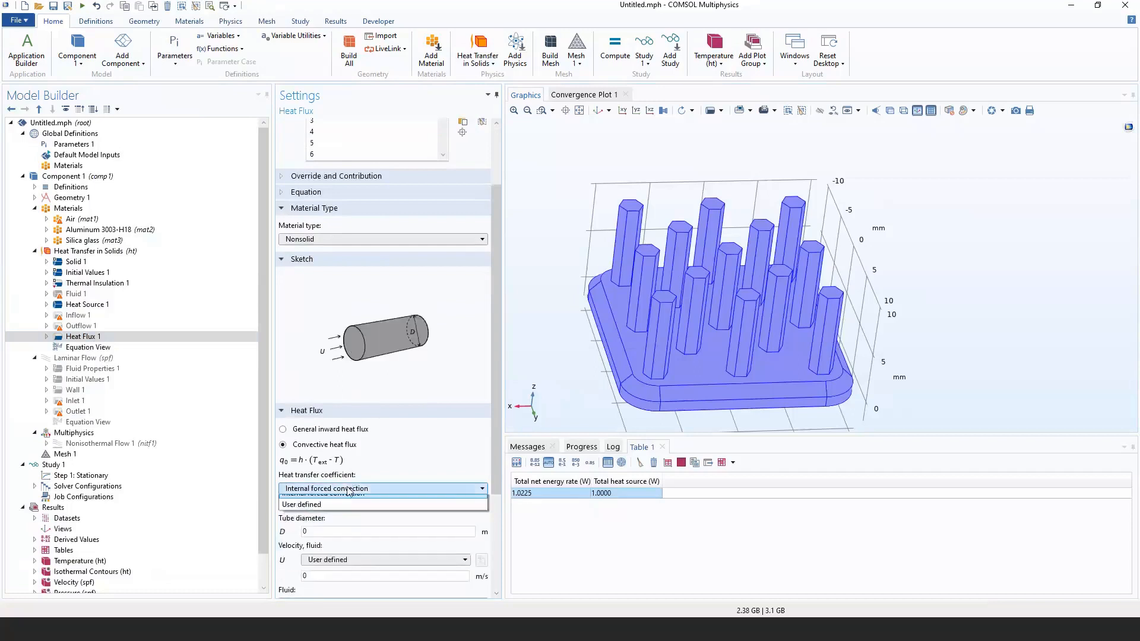
pyautogui.click(348, 524)
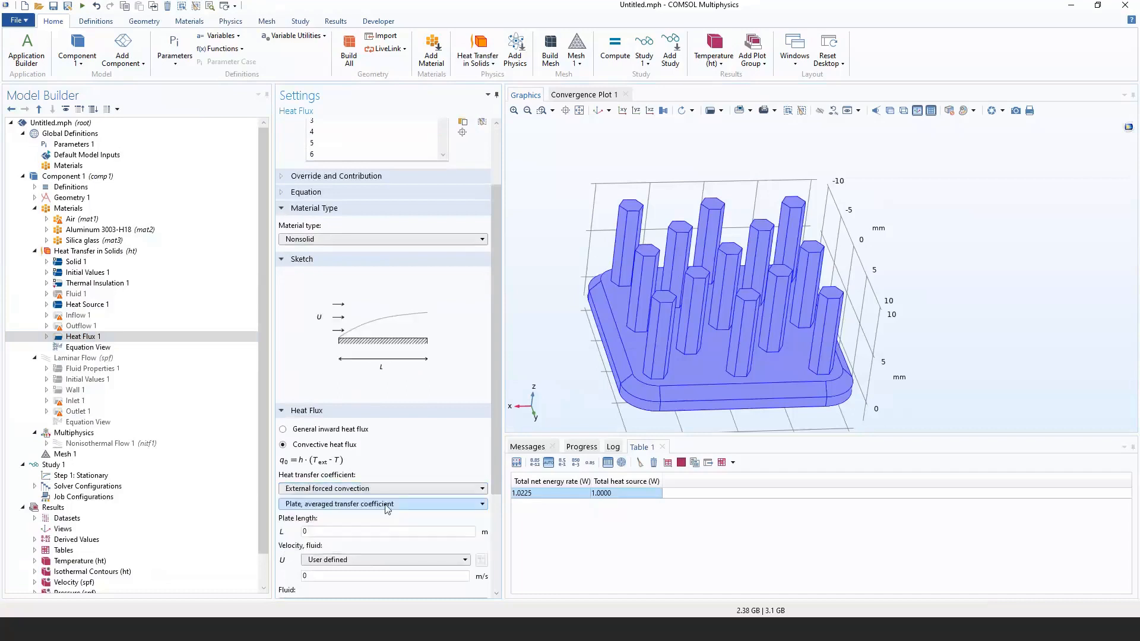
pyautogui.click(368, 503)
pyautogui.click(344, 515)
pyautogui.click(362, 504)
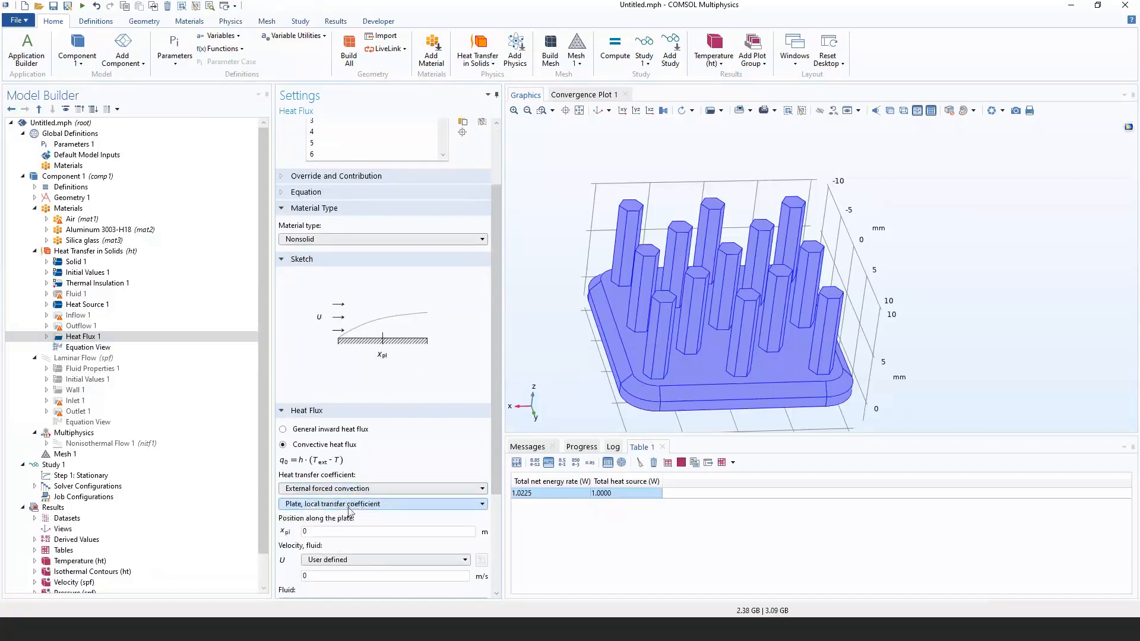
pyautogui.click(361, 427)
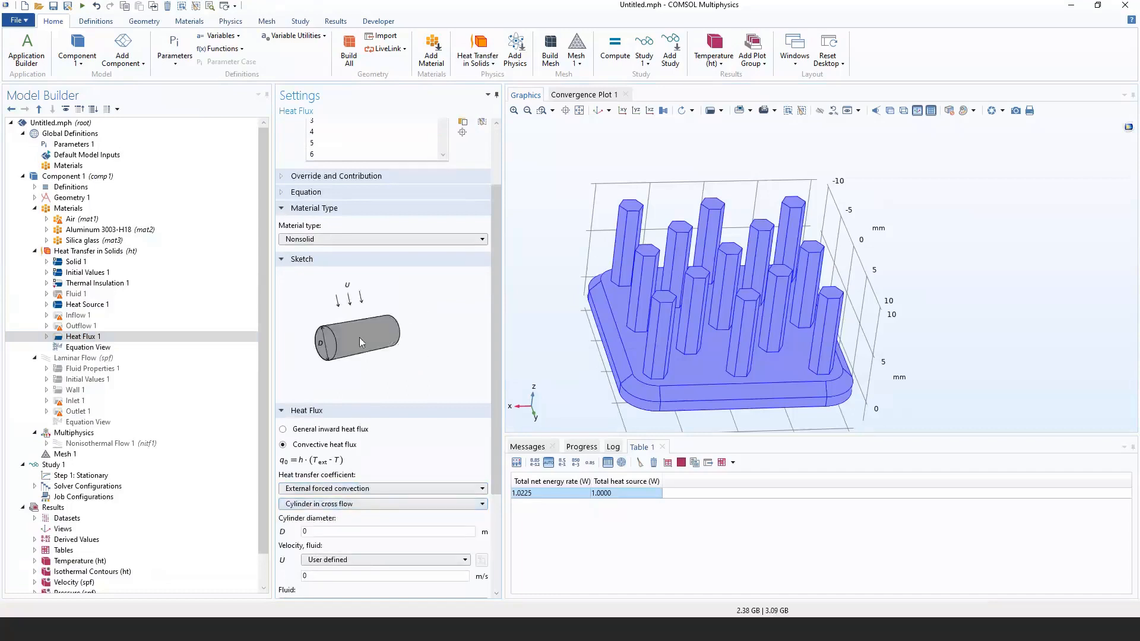
pyautogui.scroll(-1, 350, 504)
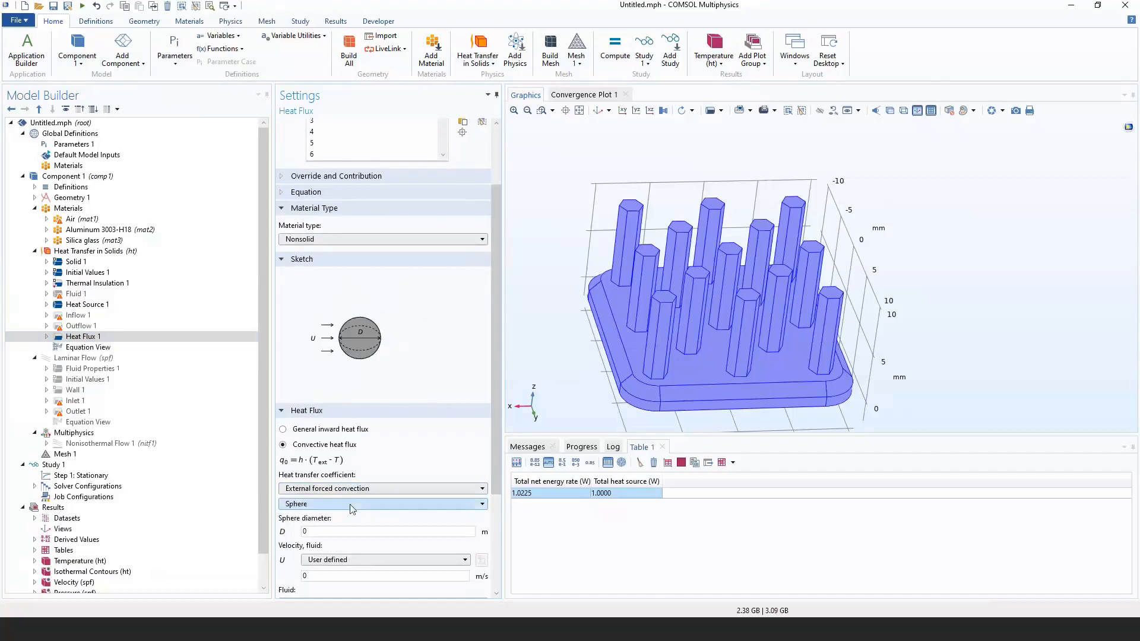
# Try External natural convection, previewing its configurations from Vertical wall through the horizontal plates and Vertical thin cylinder to Sphere.
pyautogui.click(355, 488)
pyautogui.click(357, 525)
pyautogui.click(356, 489)
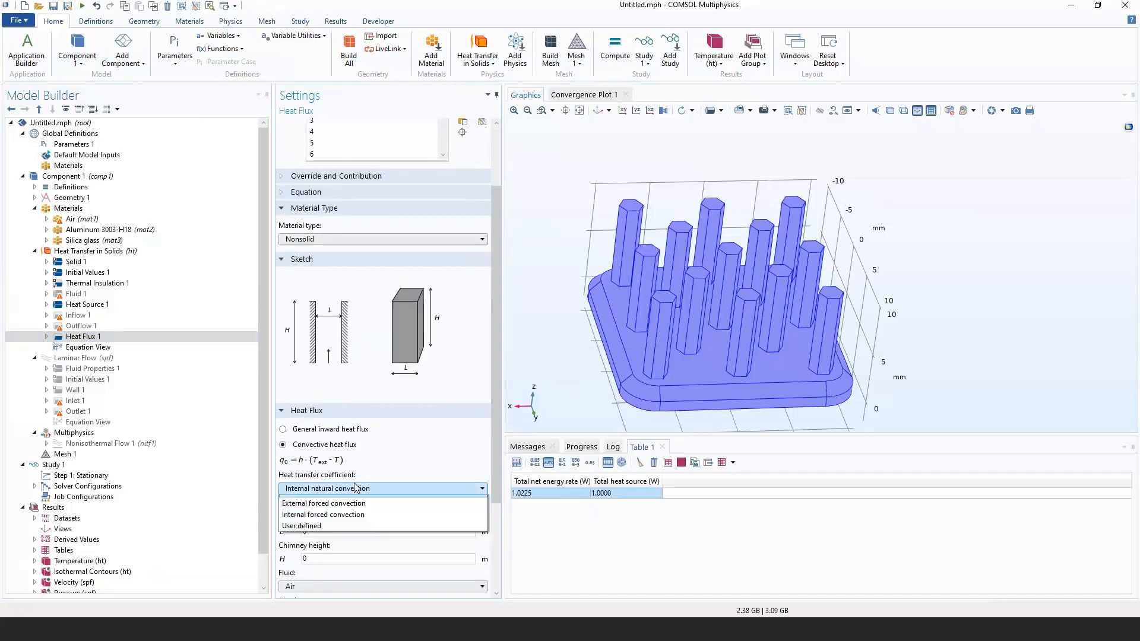
pyautogui.click(356, 501)
pyautogui.click(355, 504)
pyautogui.click(355, 504)
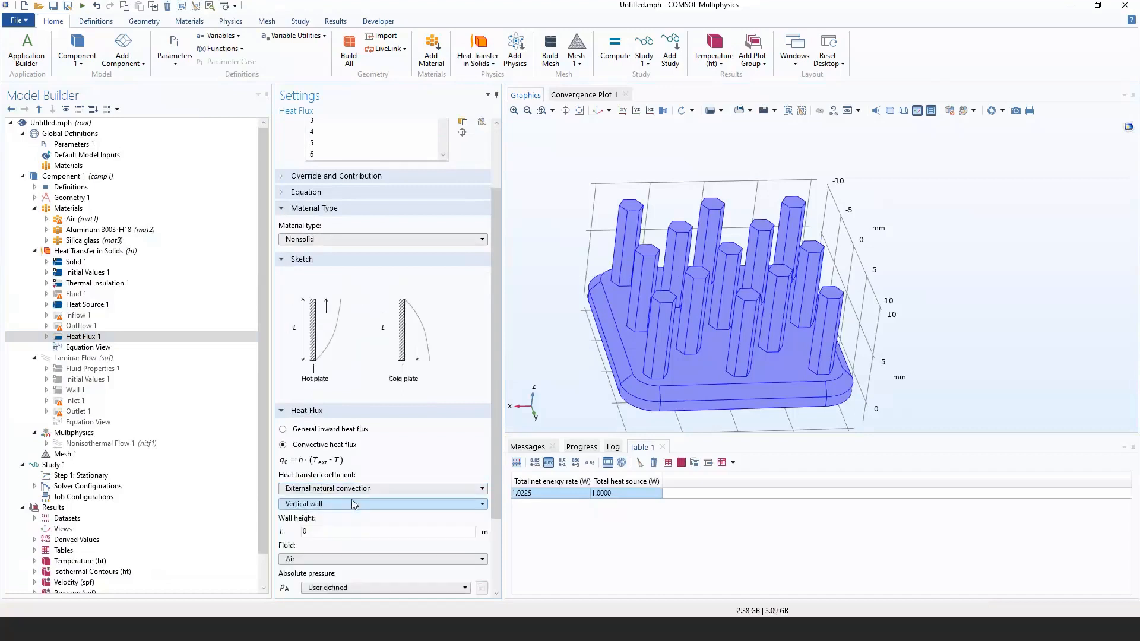
pyautogui.scroll(-1, 355, 504)
pyautogui.scroll(-1, 355, 505)
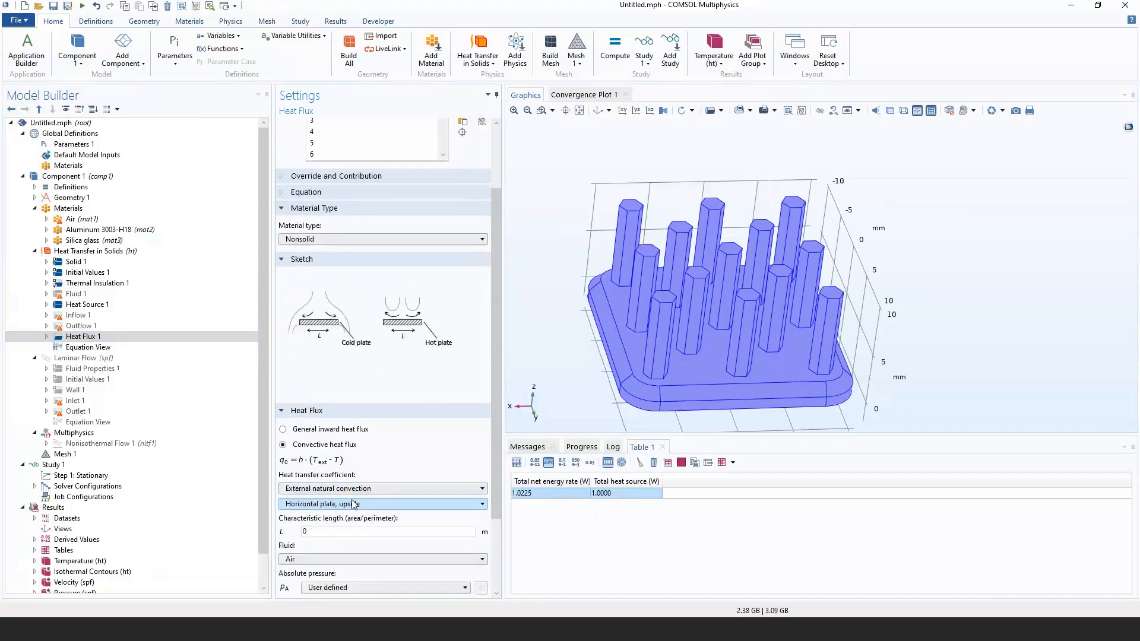
pyautogui.scroll(-1, 354, 505)
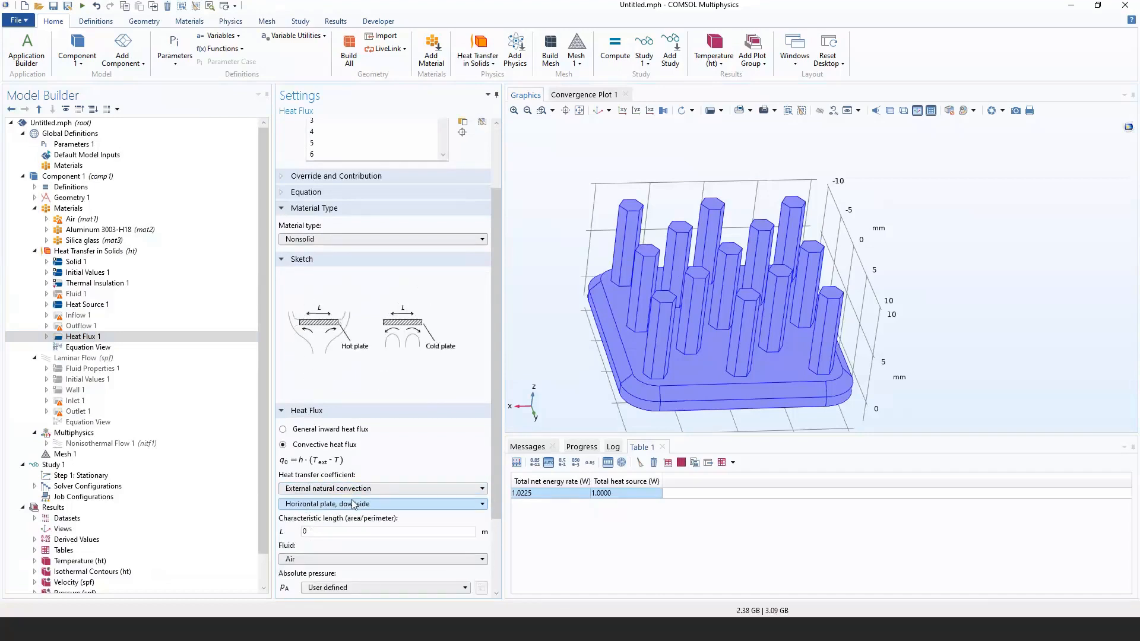
pyautogui.scroll(-2, 355, 504)
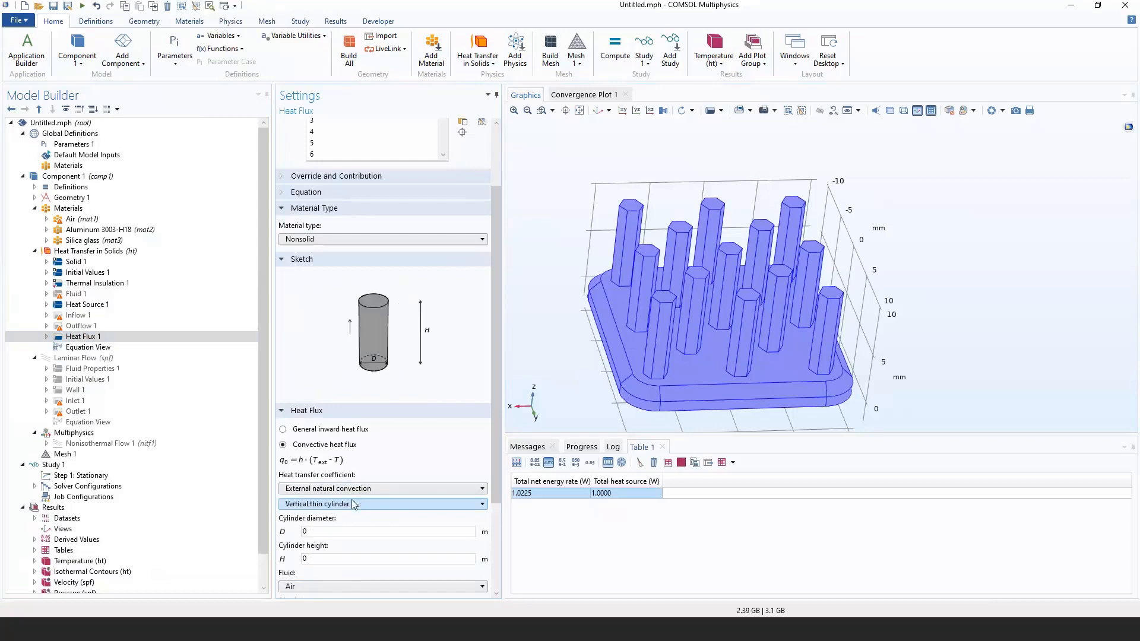
pyautogui.scroll(-1, 352, 501)
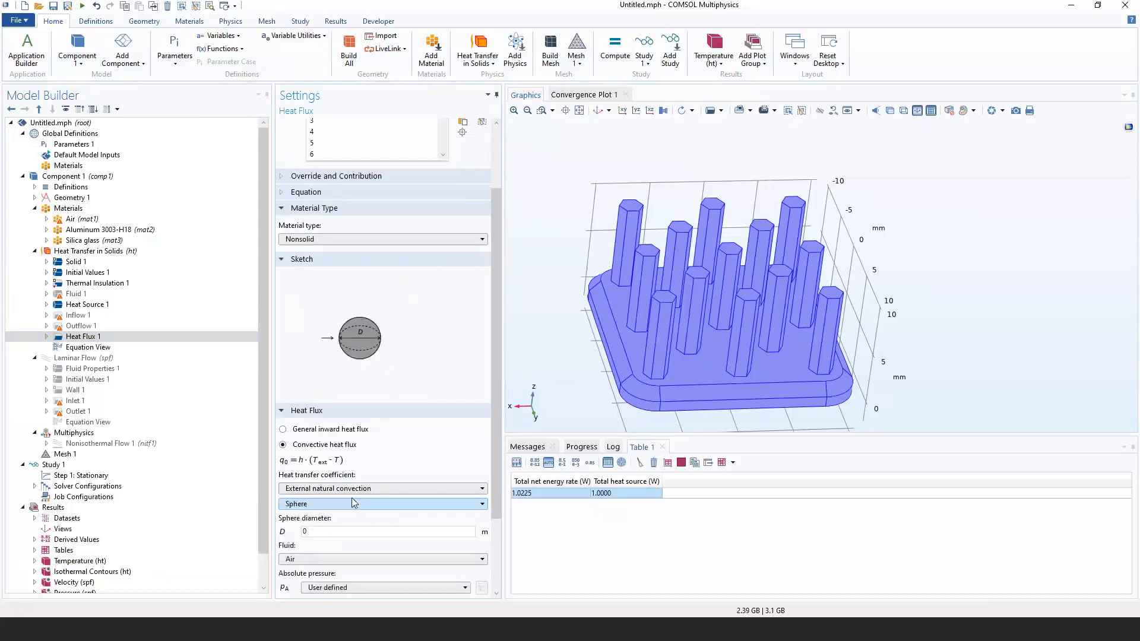
# Set the heat transfer coefficient back to Internal natural convection with the Narrow chimney, parallel plates configuration.
pyautogui.scroll(3, 352, 501)
pyautogui.click(357, 515)
pyautogui.click(344, 545)
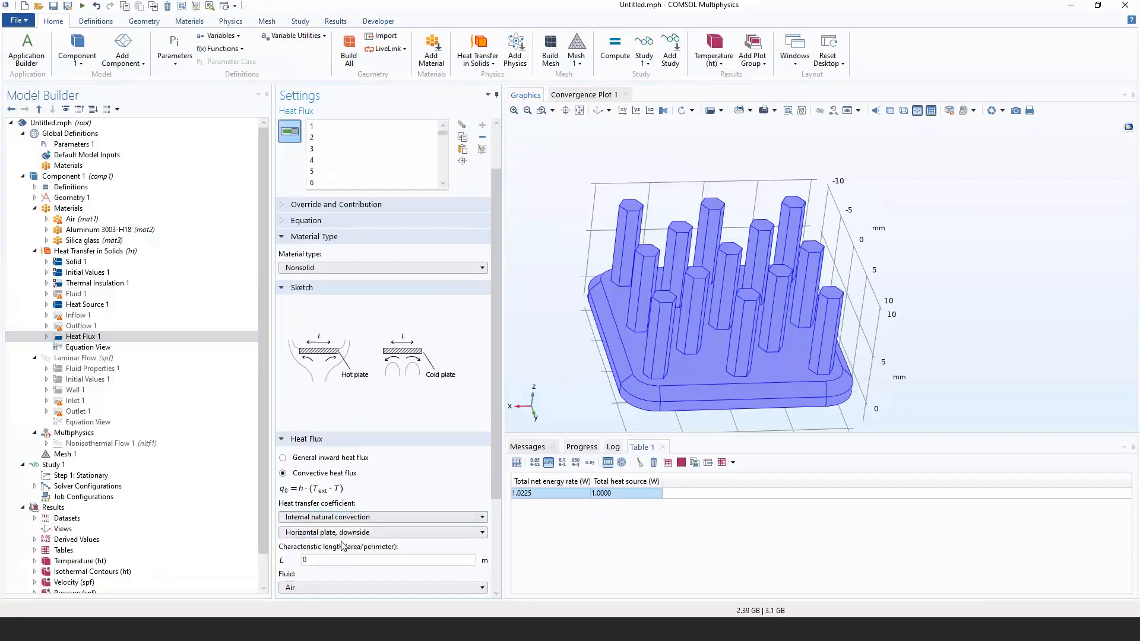
pyautogui.scroll(-3, 348, 534)
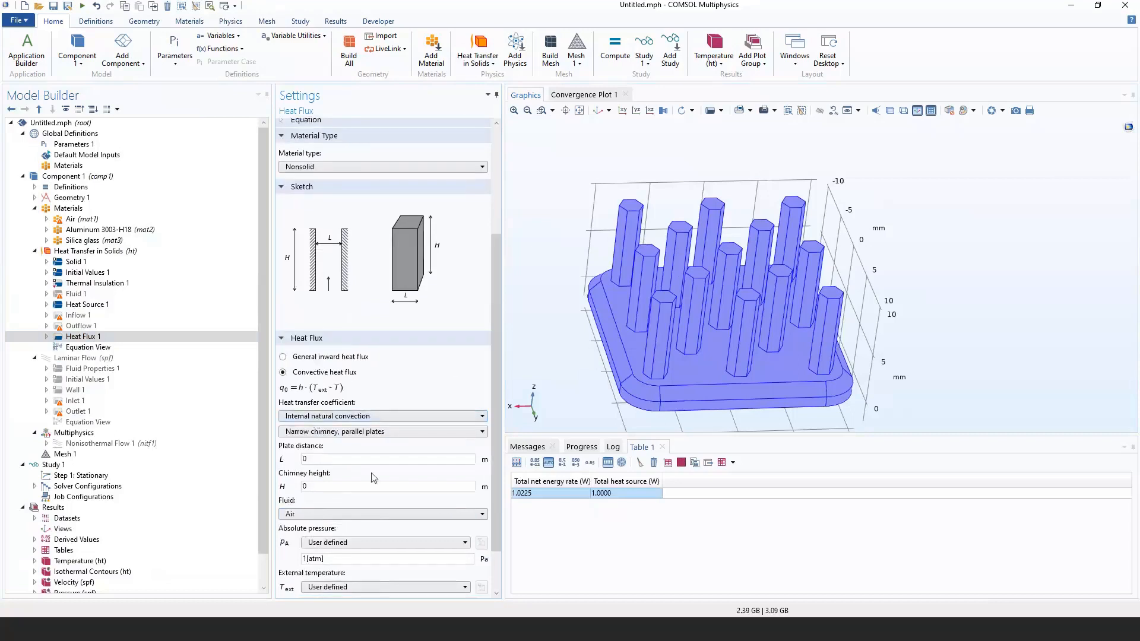
pyautogui.scroll(-1, 299, 404)
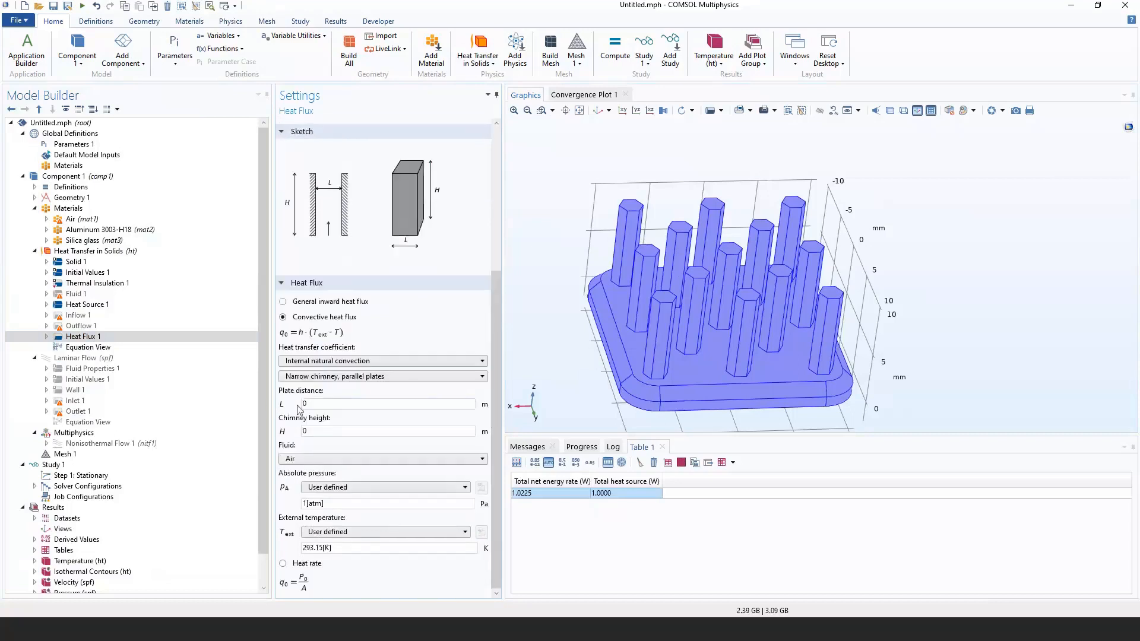
# Check the plate distance input and the fluid options of the narrow chimney correlation, keeping Air as the fluid.
pyautogui.click(307, 405)
pyautogui.moveTo(725, 310); pyautogui.dragTo(584, 316, button='right')
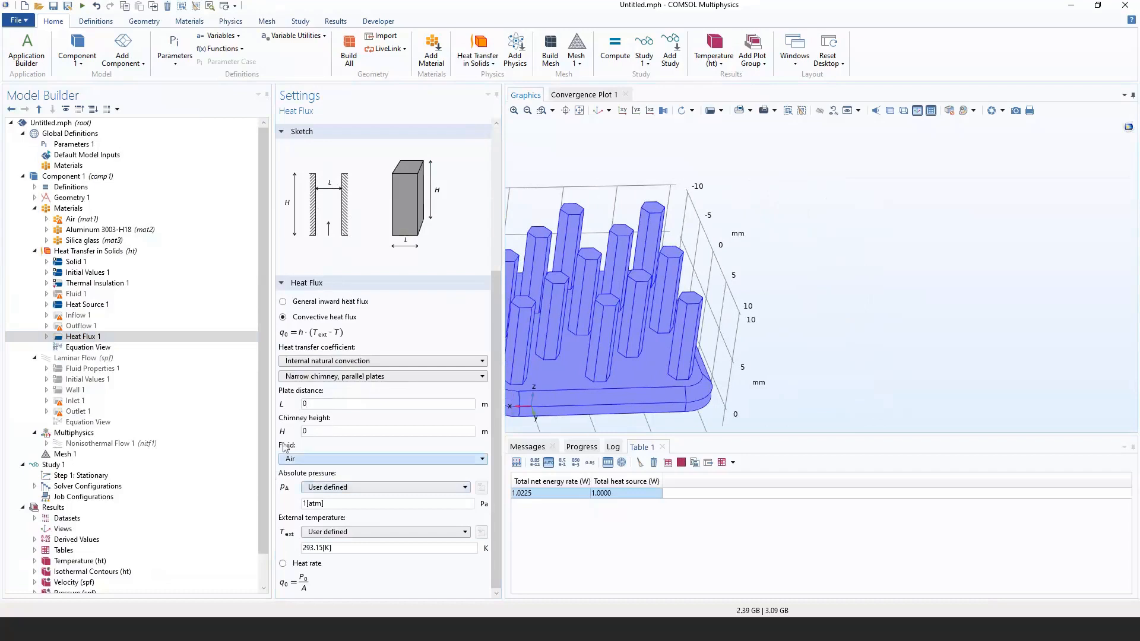
pyautogui.click(310, 459)
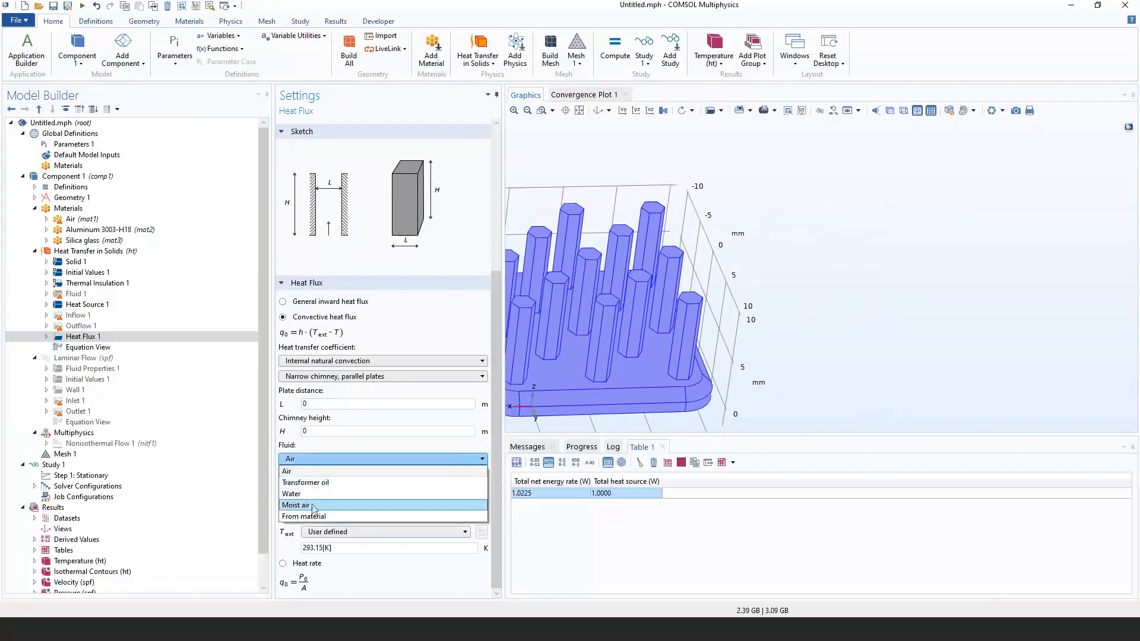
pyautogui.click(317, 471)
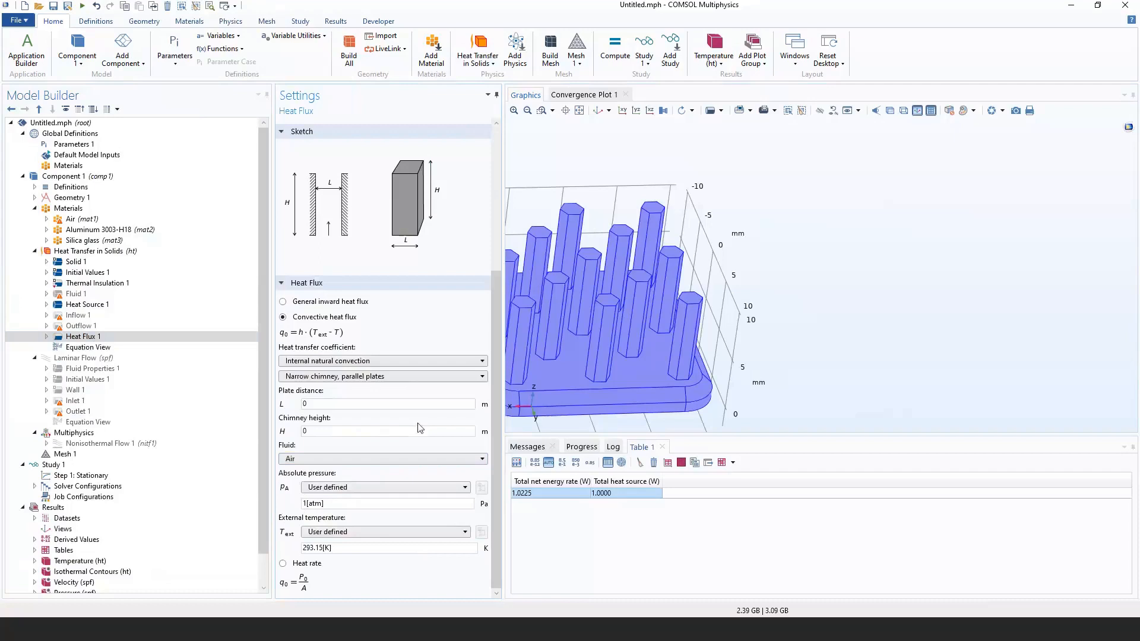
# Switch the heat transfer coefficient of Heat Flux 1 to User defined and set h to 5 W/(m²·K).
pyautogui.click(397, 357)
pyautogui.click(319, 419)
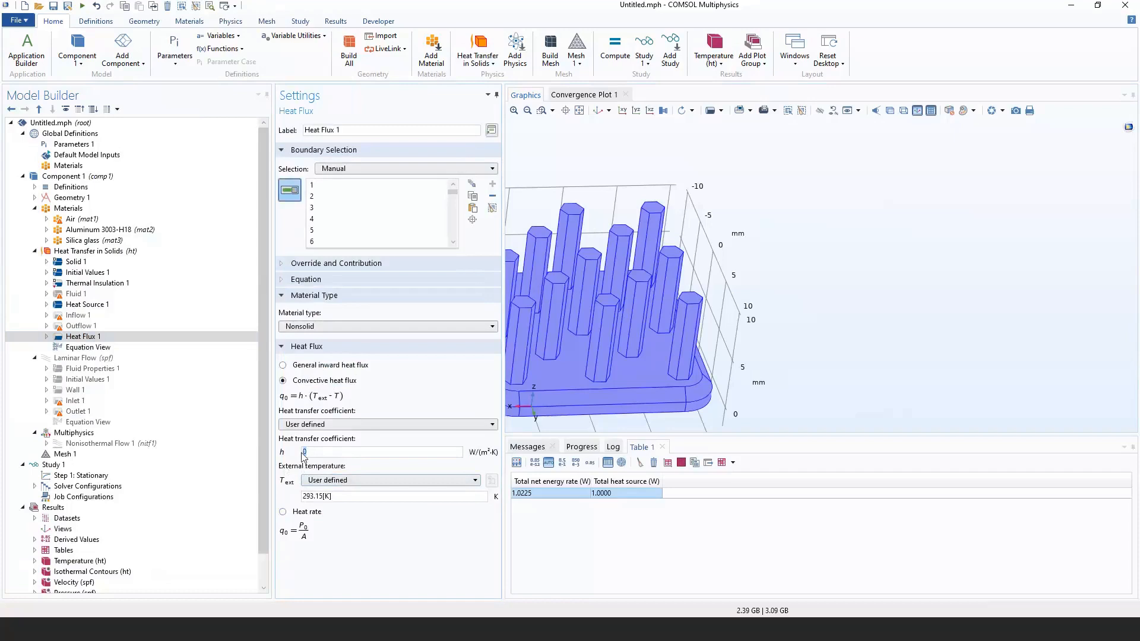
pyautogui.write('5')
# Add the Chemistry (chem) interface from Chemical Species Transport to Component 1.
pyautogui.click(230, 21)
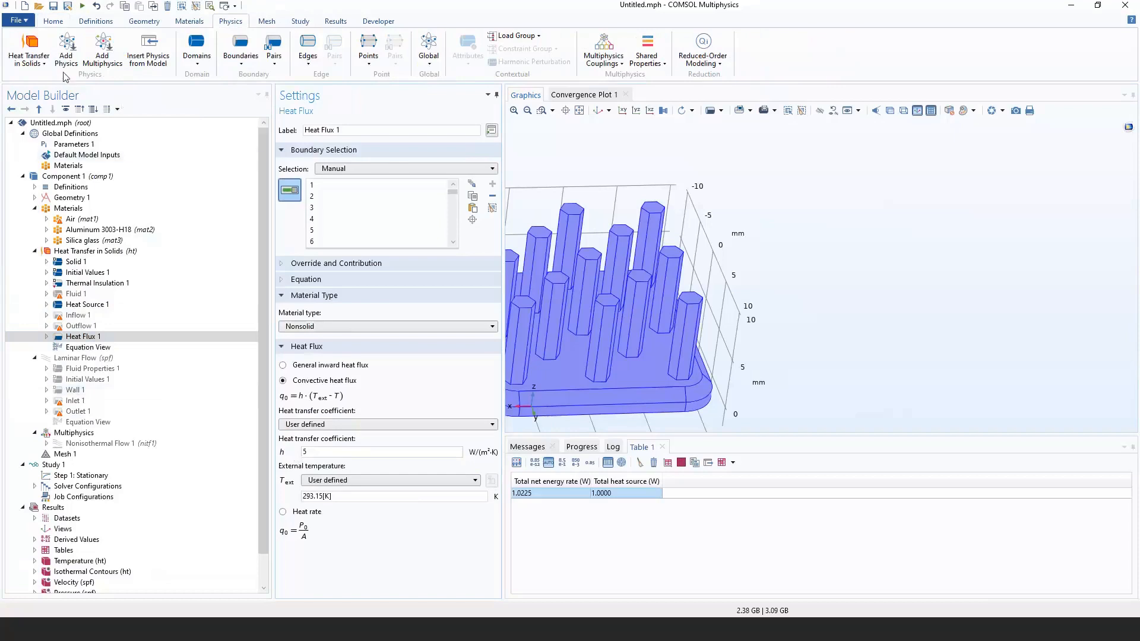
pyautogui.click(66, 53)
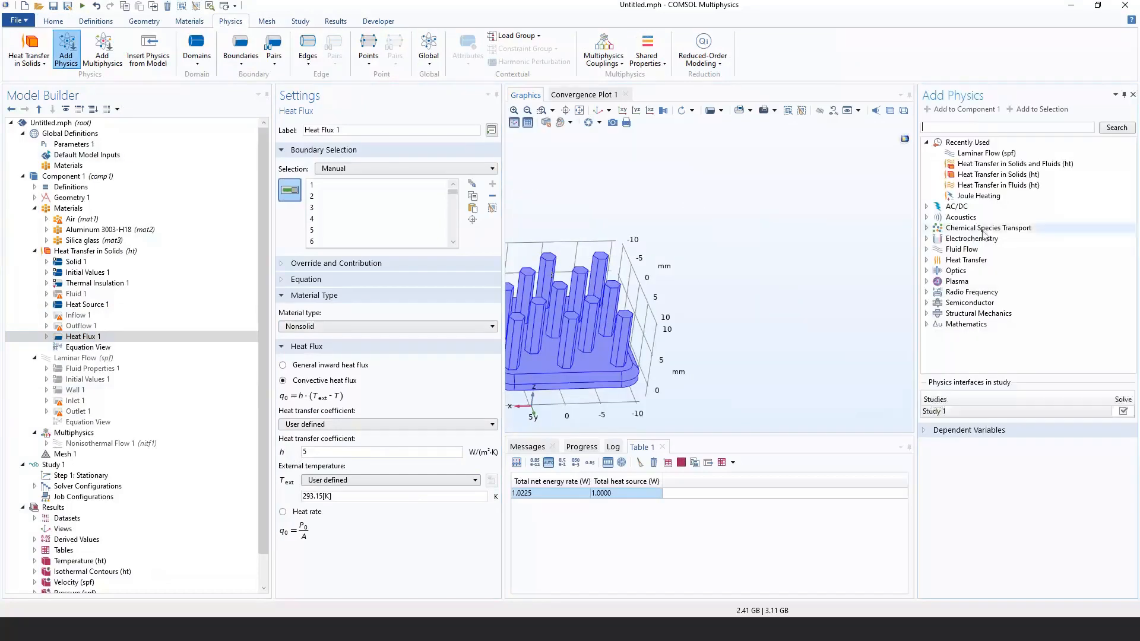
pyautogui.doubleClick(968, 228)
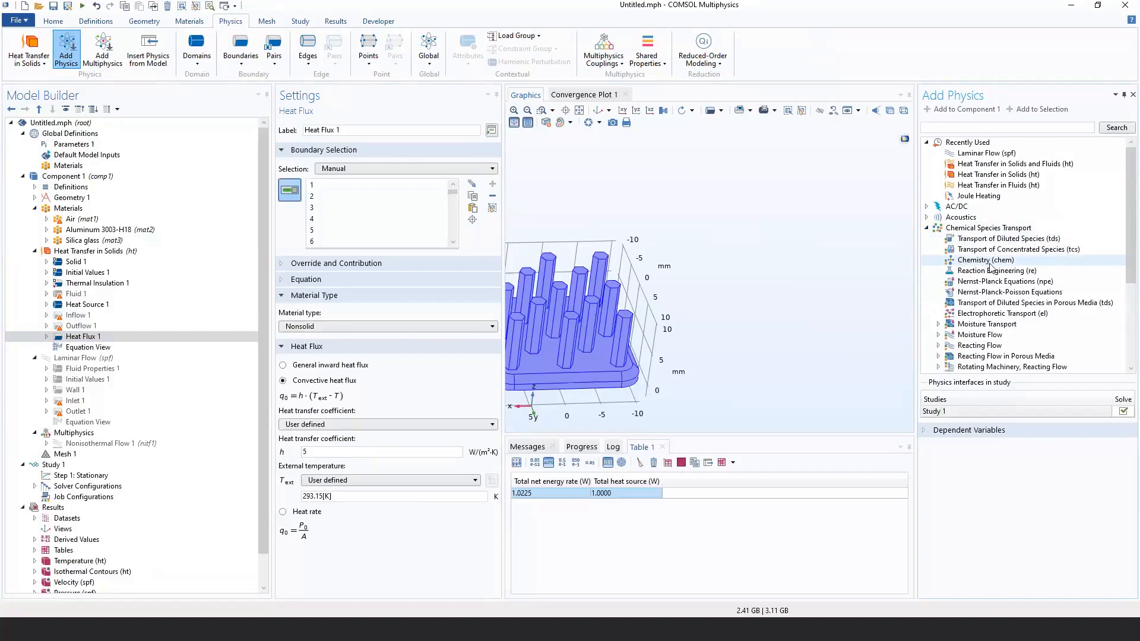
pyautogui.doubleClick(990, 265)
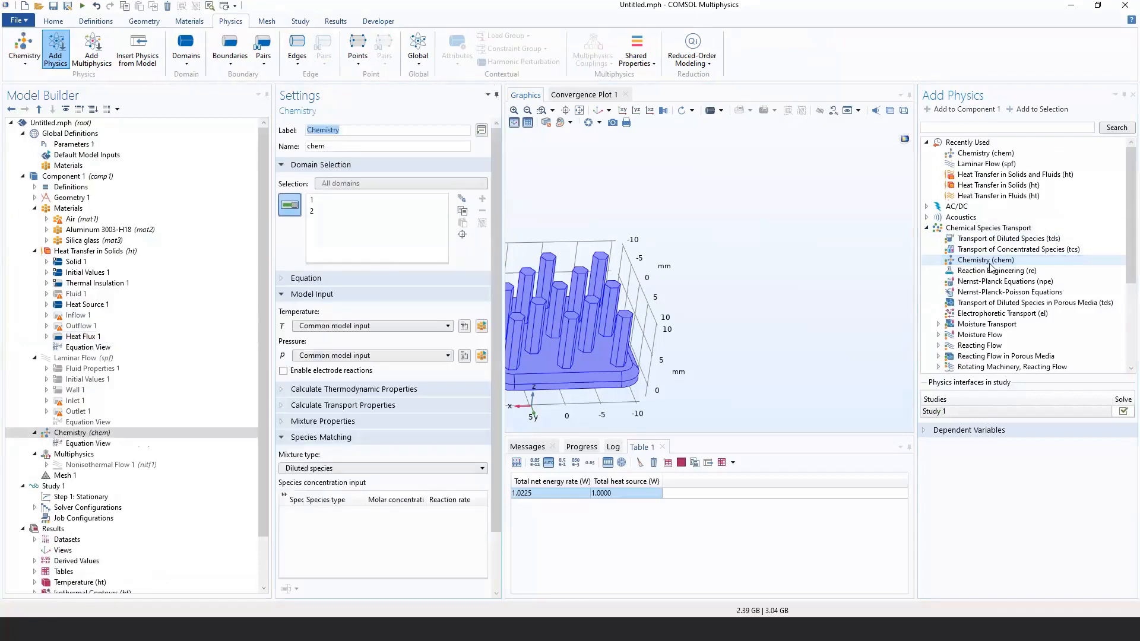
# Switch Heat Source 1 to General source and check its available source options.
pyautogui.click(85, 304)
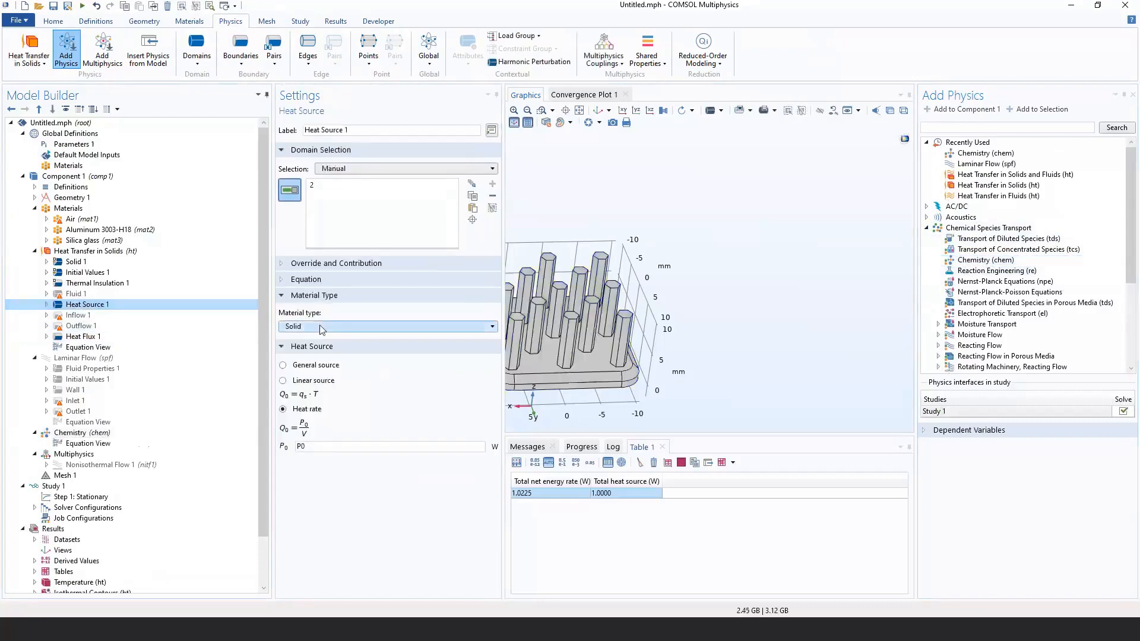
pyautogui.click(318, 365)
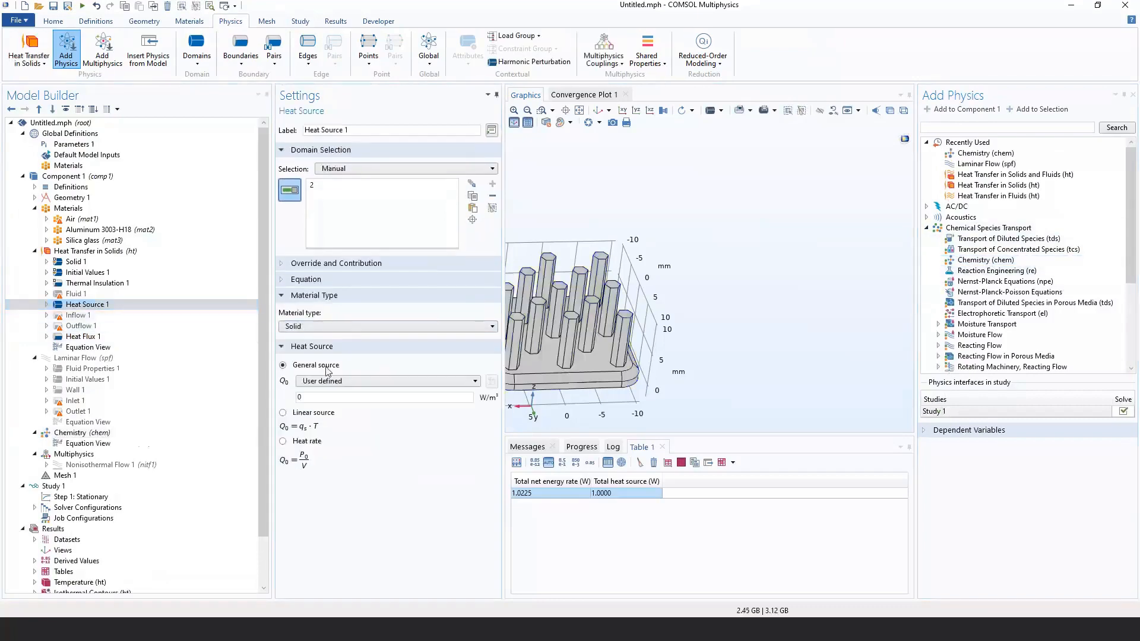
pyautogui.click(351, 385)
pyautogui.click(364, 380)
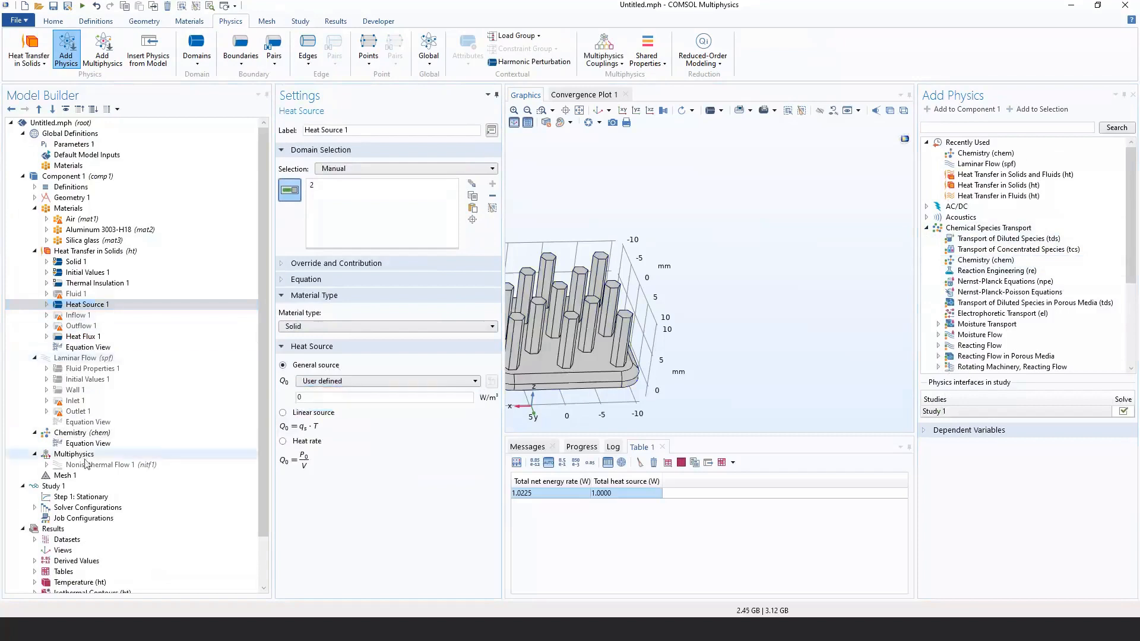
# Add the Electrostatics (es) interface from AC/DC, Electric Fields and Currents, to Component 1.
pyautogui.click(927, 206)
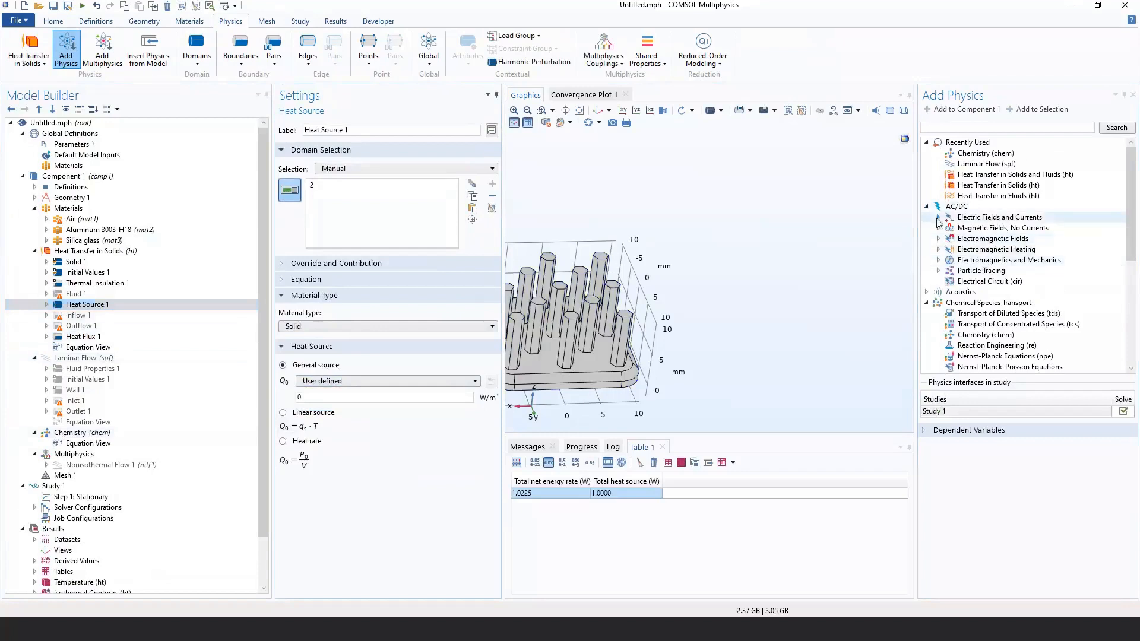
pyautogui.click(938, 218)
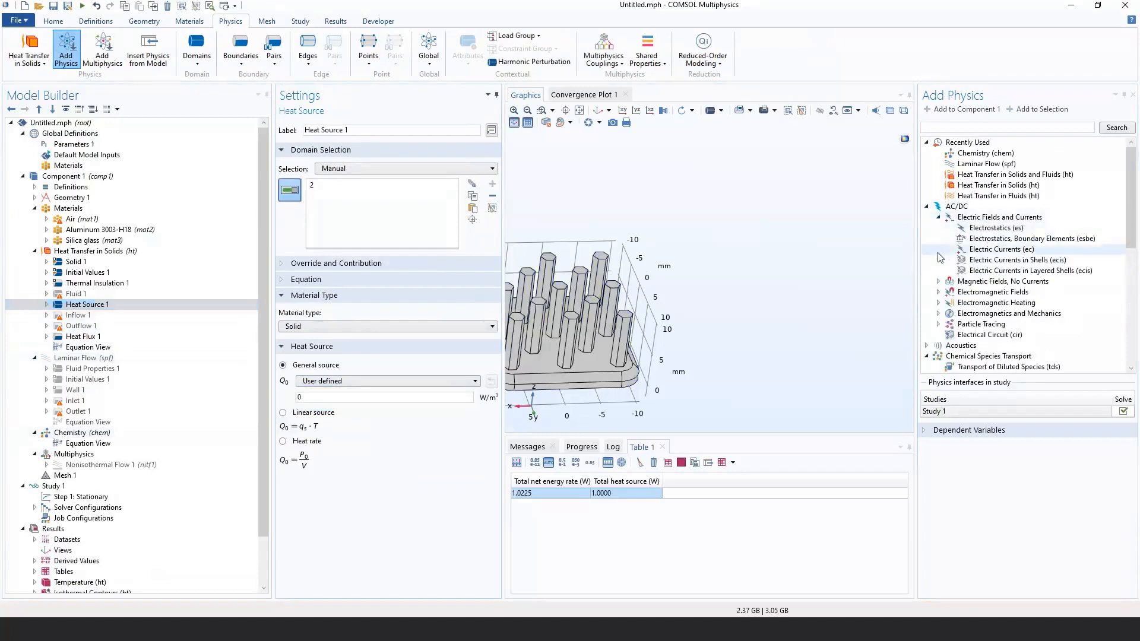
pyautogui.click(964, 231)
pyautogui.doubleClick(963, 231)
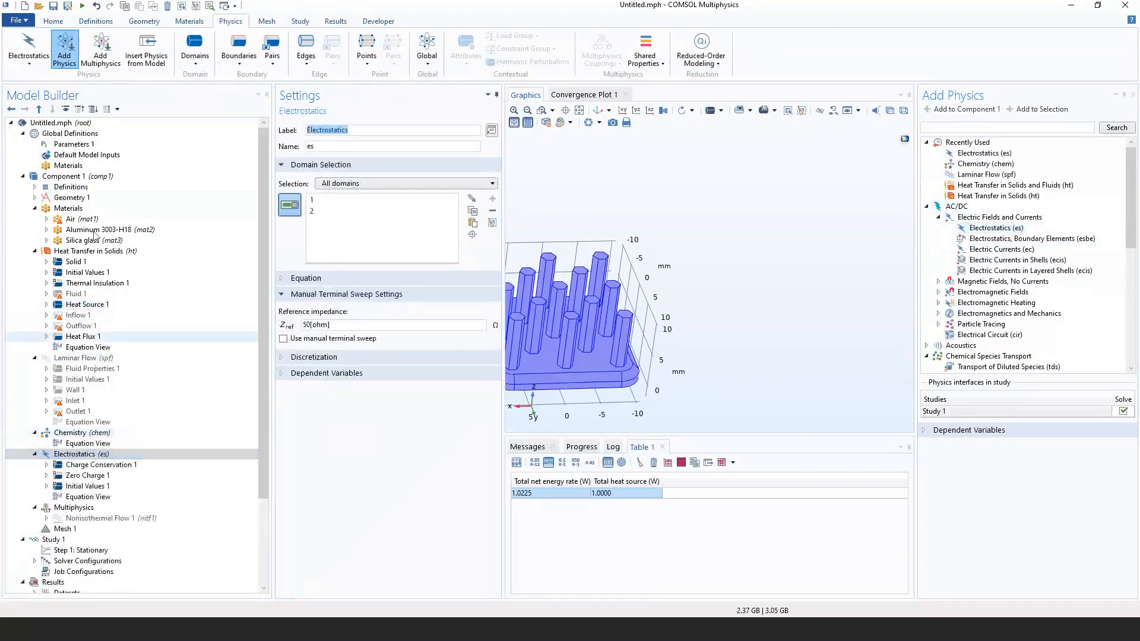
pyautogui.click(111, 455)
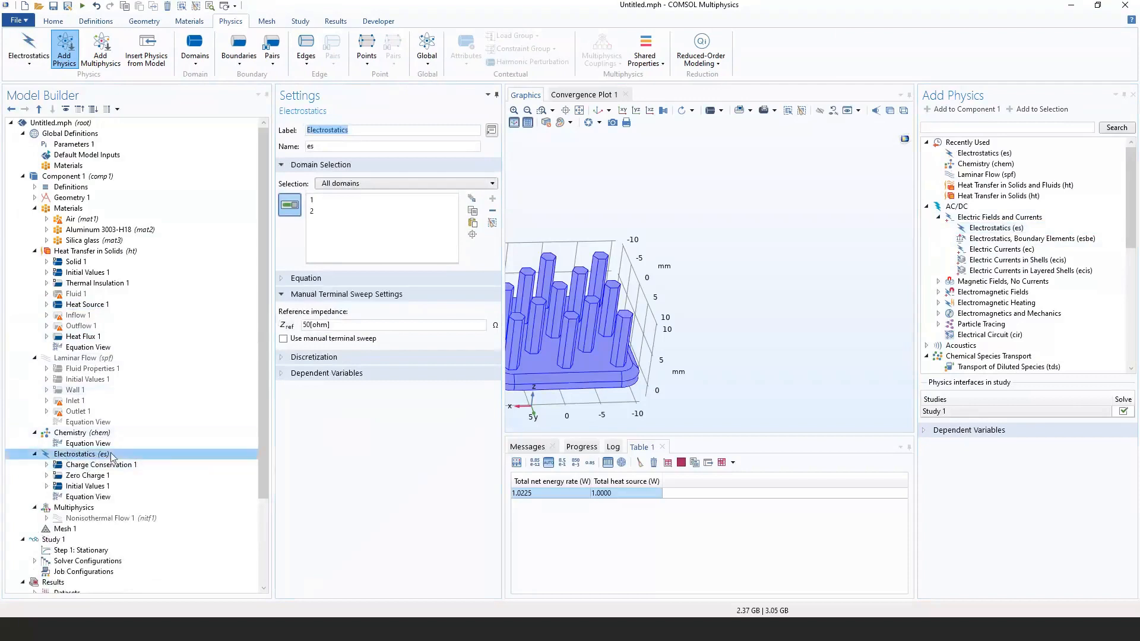
# Check the heat source features offered for Heat Transfer in Solids and set Heat Source 1's general source to Heat source of reactions (chem).
pyautogui.click(89, 304)
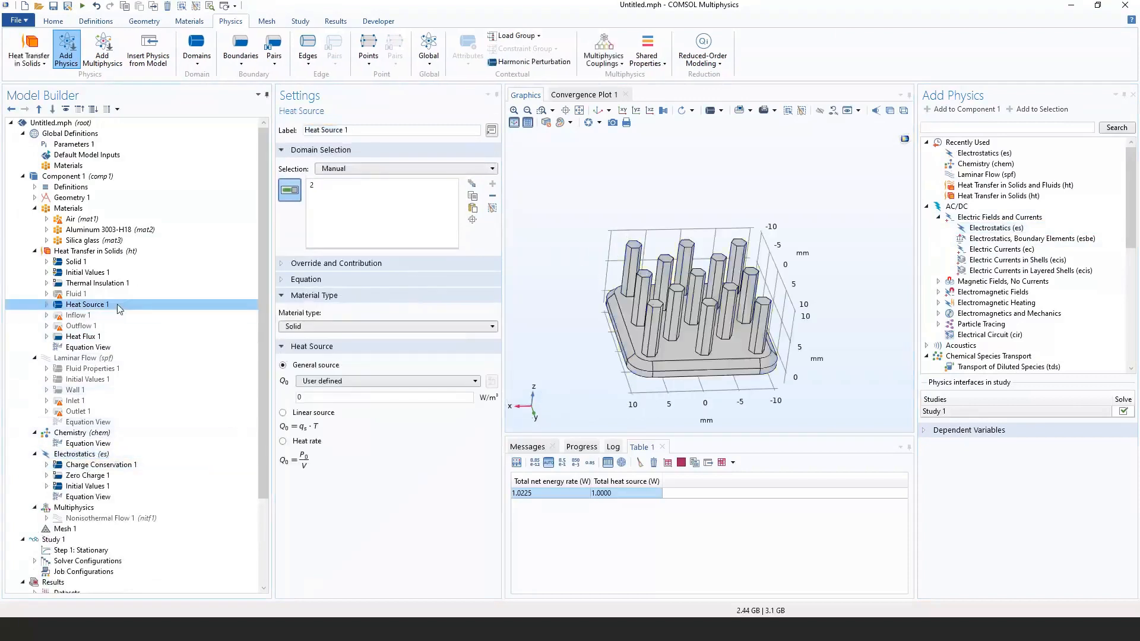
pyautogui.rightClick(84, 253)
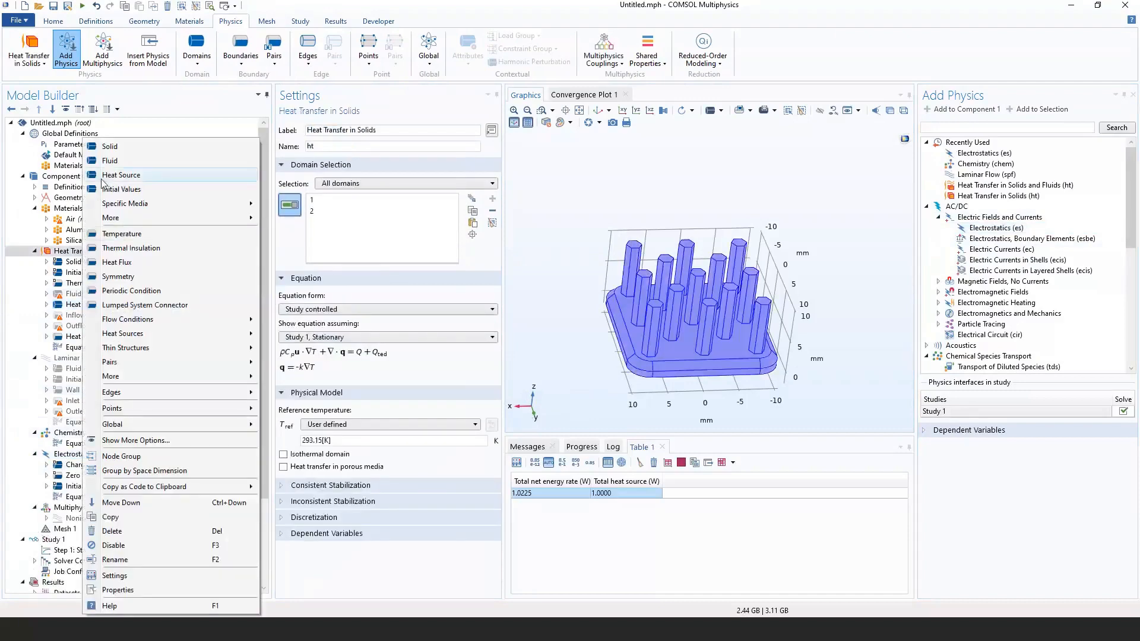
pyautogui.moveTo(191, 335)
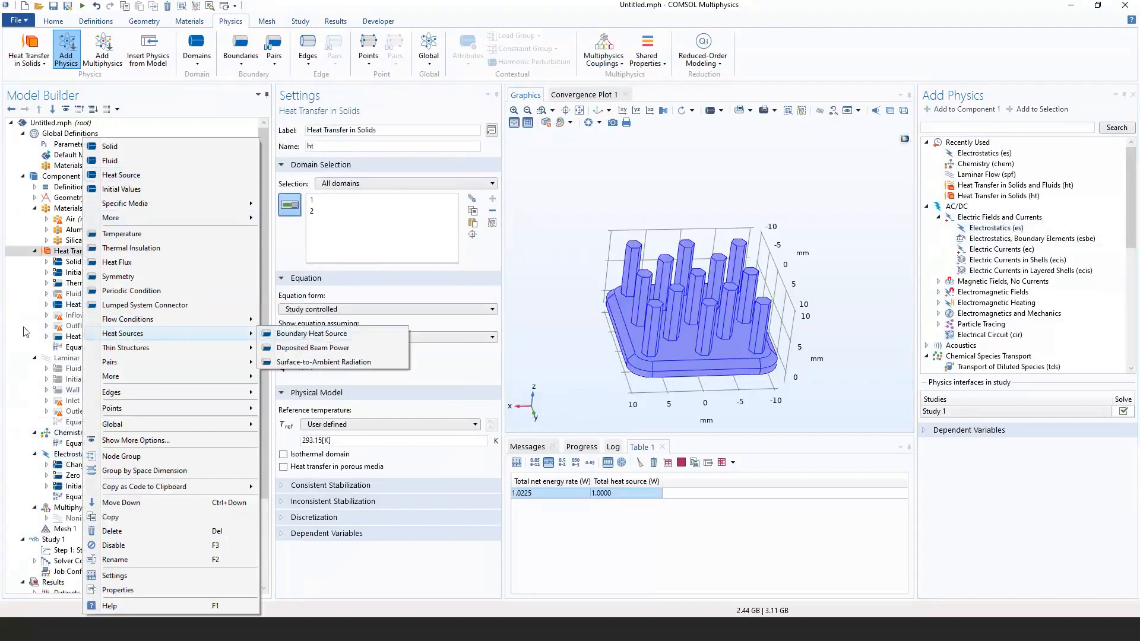
pyautogui.click(121, 175)
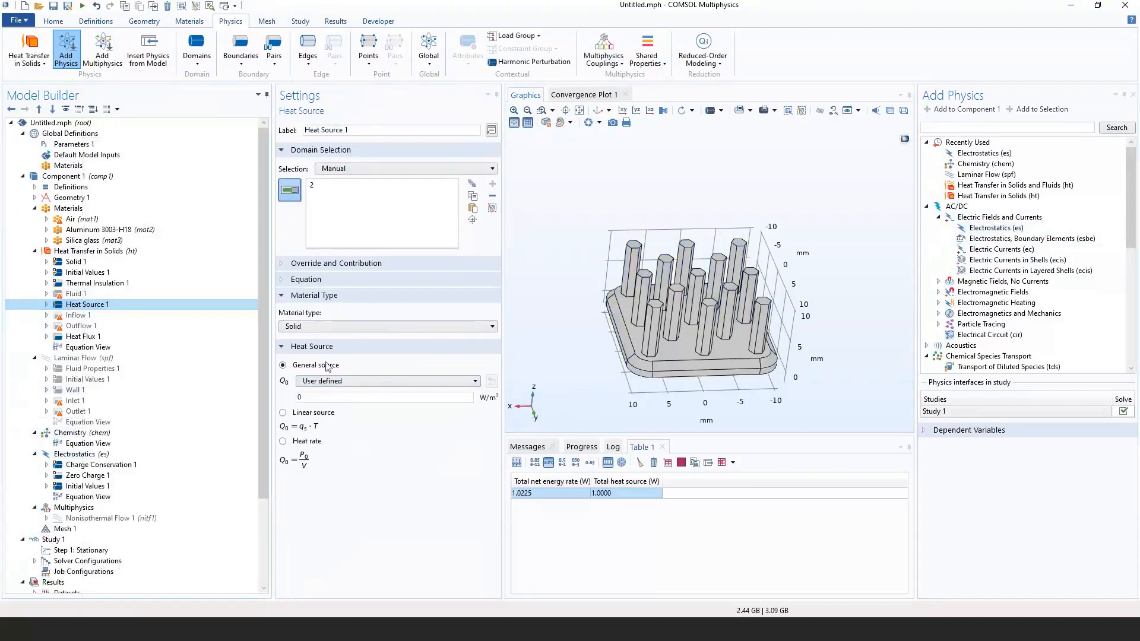
pyautogui.click(337, 383)
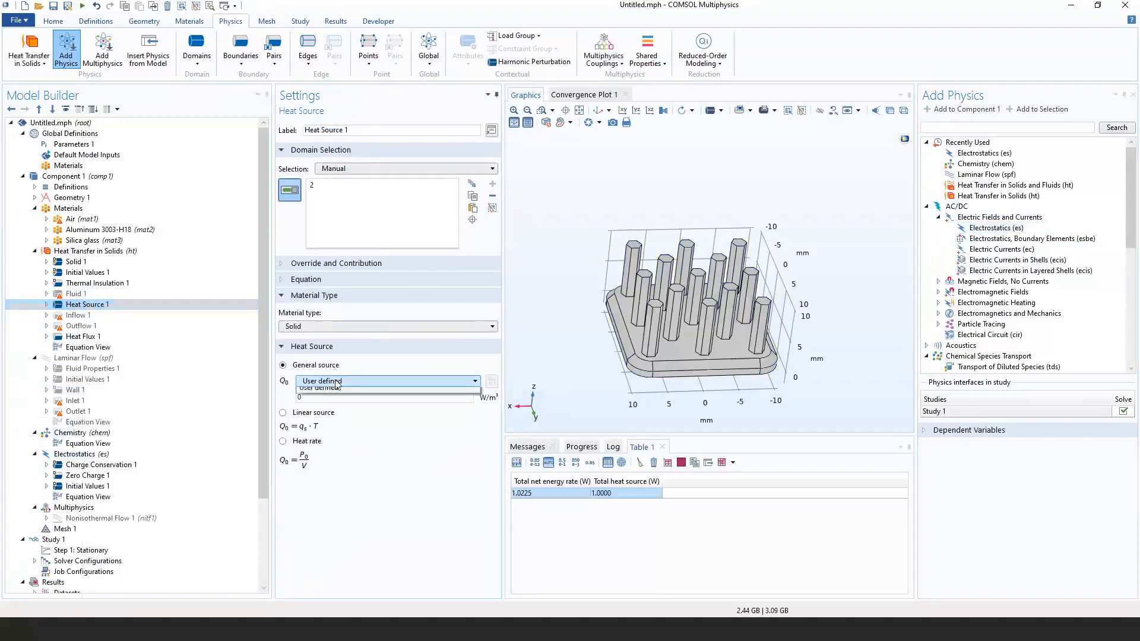
pyautogui.click(359, 399)
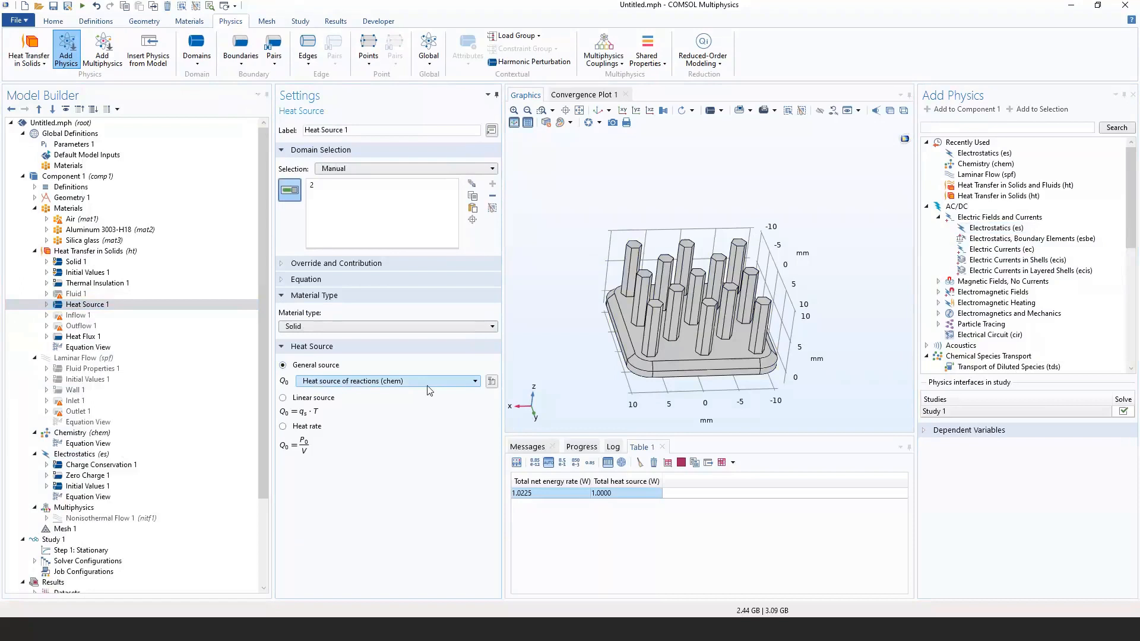
# Delete the Electrostatics interface from Component 1.
pyautogui.click(116, 451)
pyautogui.rightClick(115, 451)
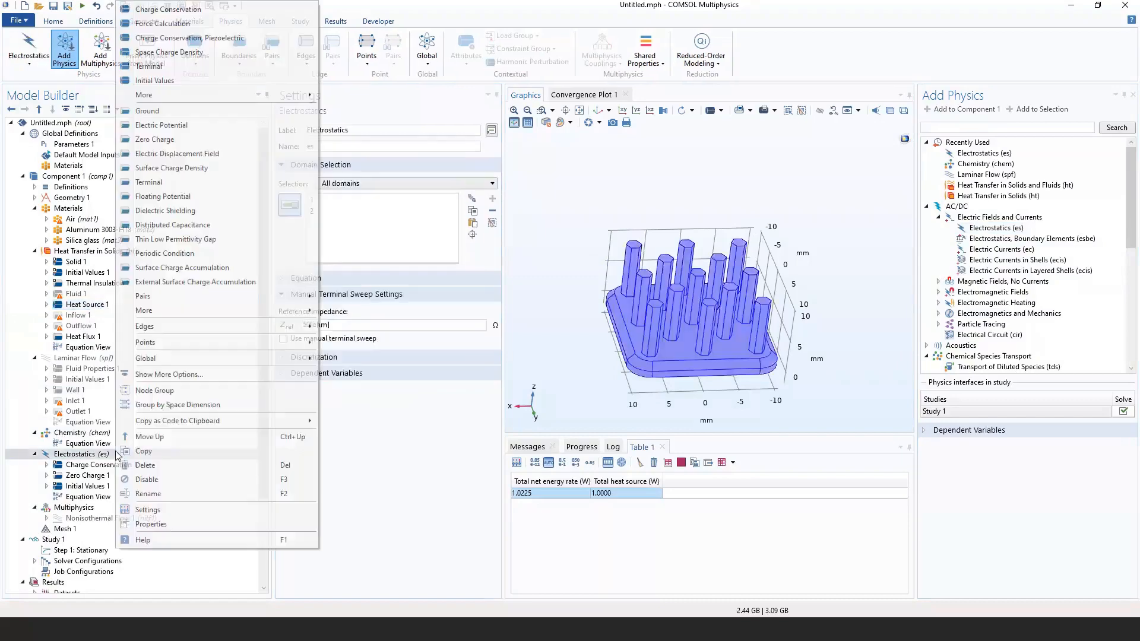
pyautogui.click(128, 465)
pyautogui.press('Escape')
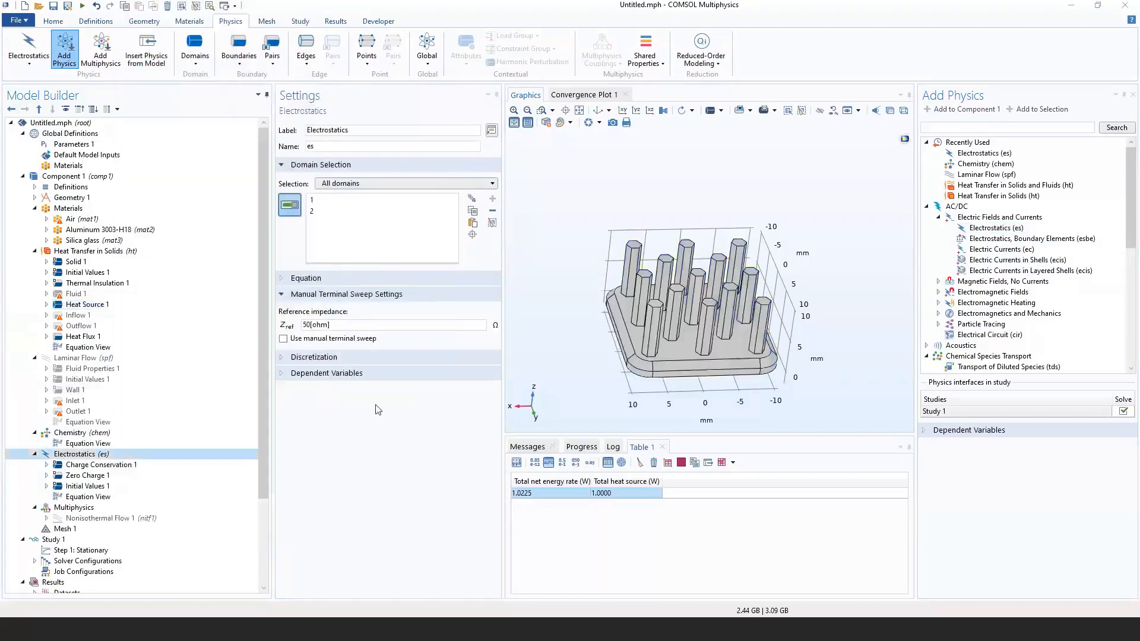
# Delete the Chemistry interface from Component 1.
pyautogui.click(89, 433)
pyautogui.rightClick(89, 433)
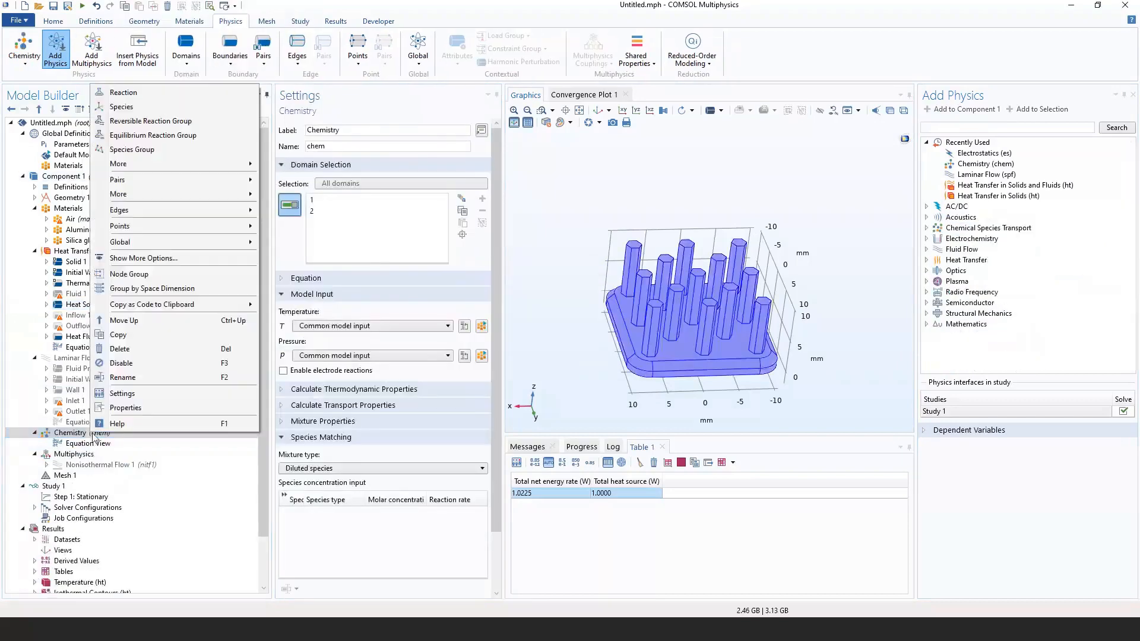
pyautogui.click(121, 349)
pyautogui.press('Return')
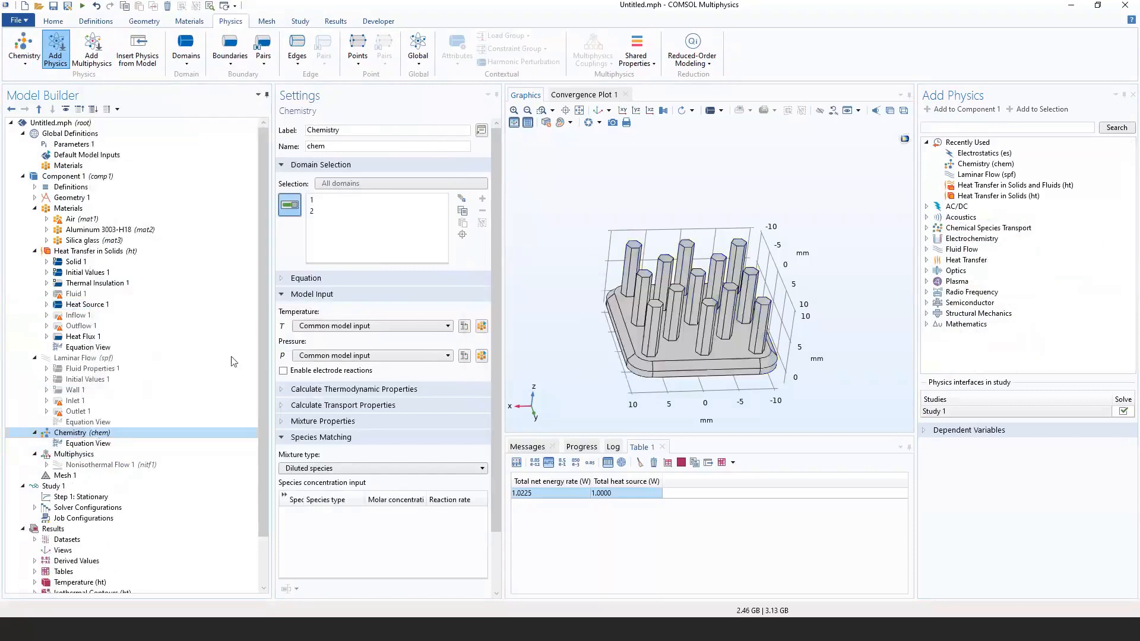
# Set Heat Source 1 back to Heat rate with P0 and close the list of physics interfaces.
pyautogui.click(89, 306)
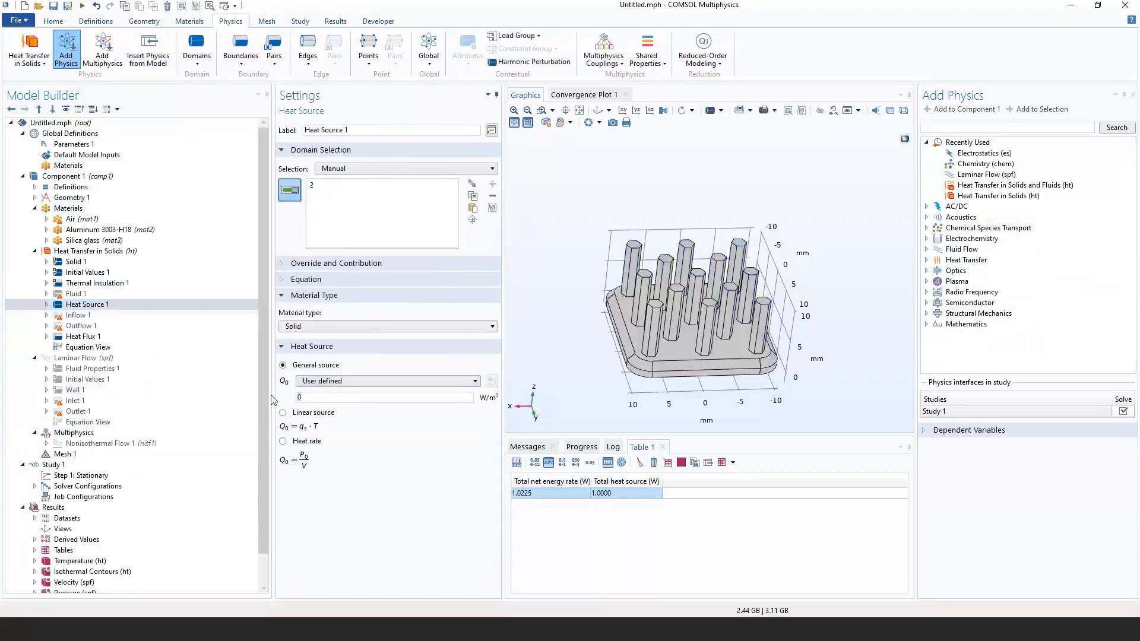
pyautogui.click(283, 441)
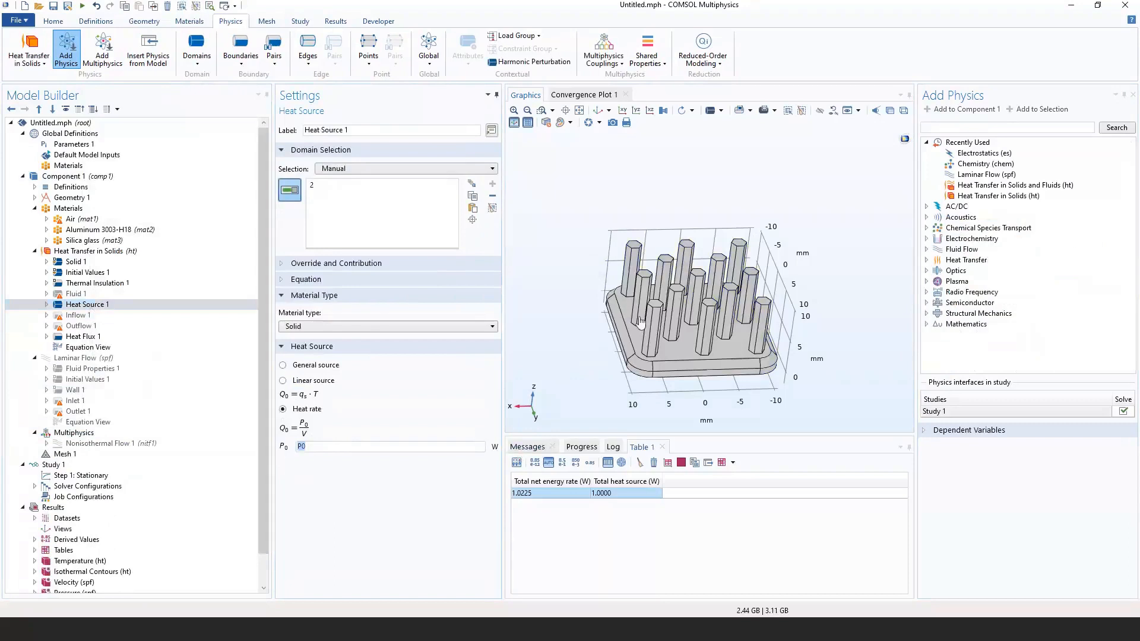
pyautogui.click(1133, 94)
pyautogui.moveTo(893, 329); pyautogui.dragTo(993, 316)
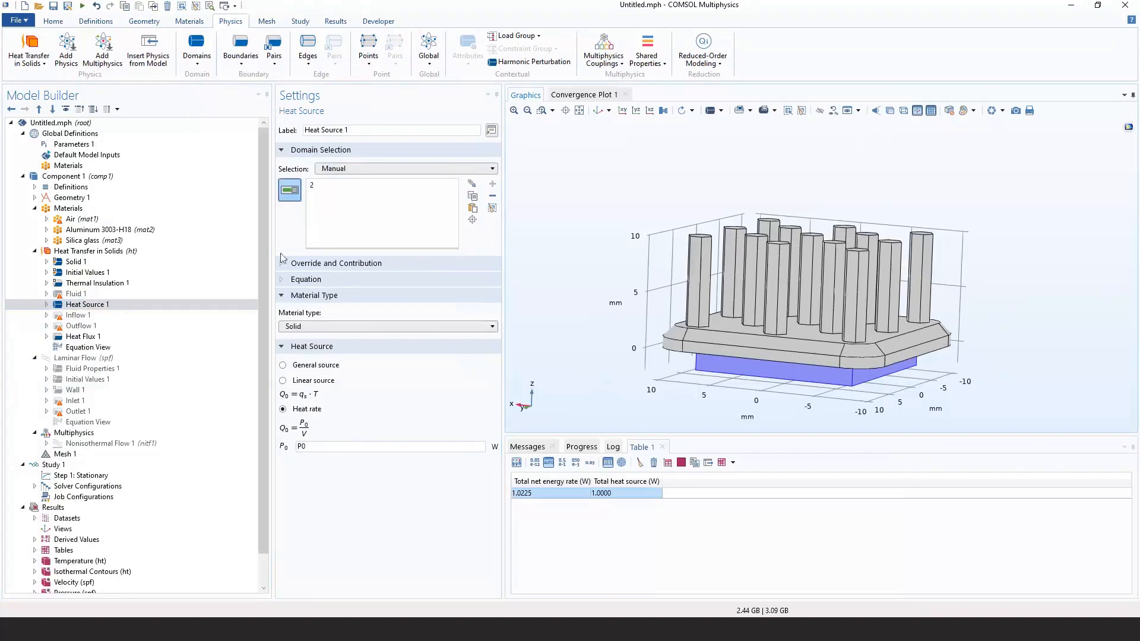
# Review the settings of Mesh 1 and Study 1.
pyautogui.scroll(-1, 261, 262)
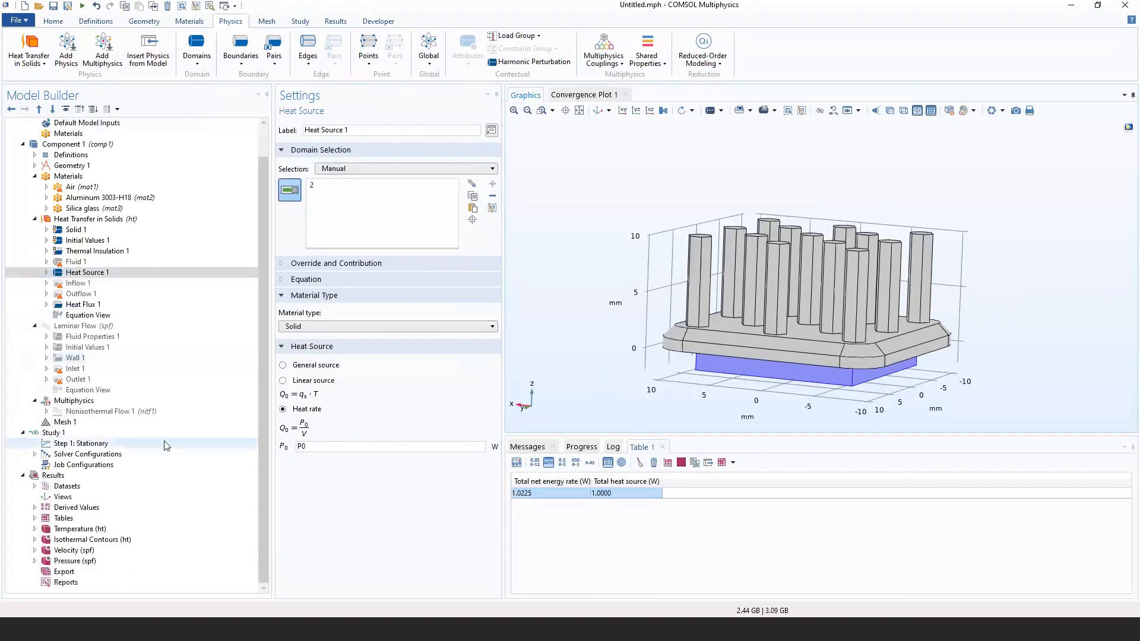
pyautogui.click(168, 425)
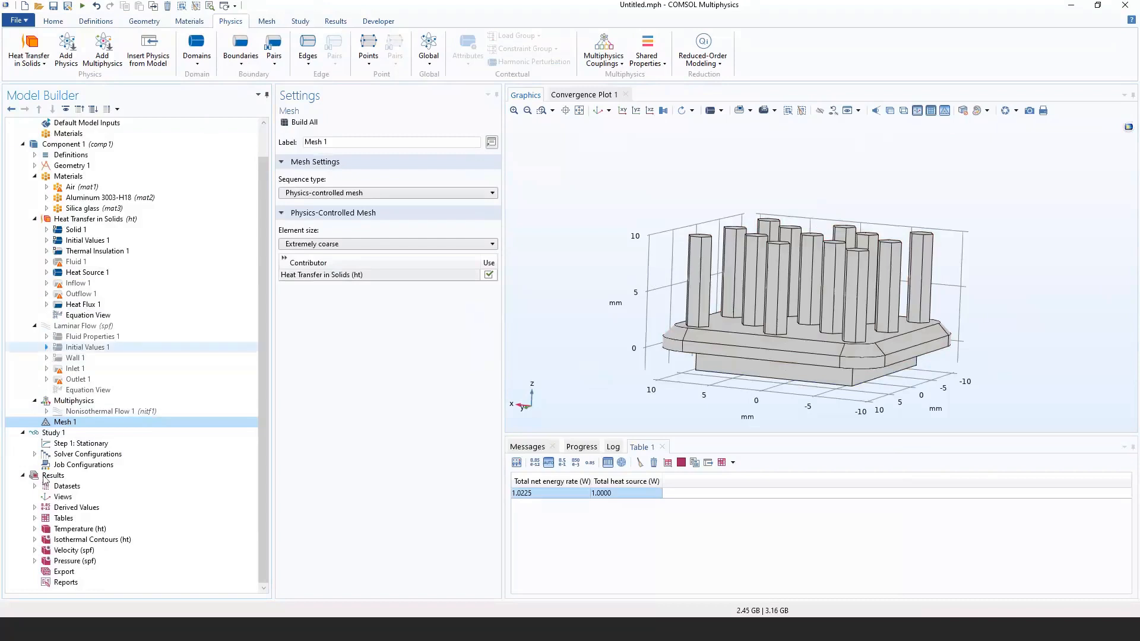
pyautogui.click(42, 434)
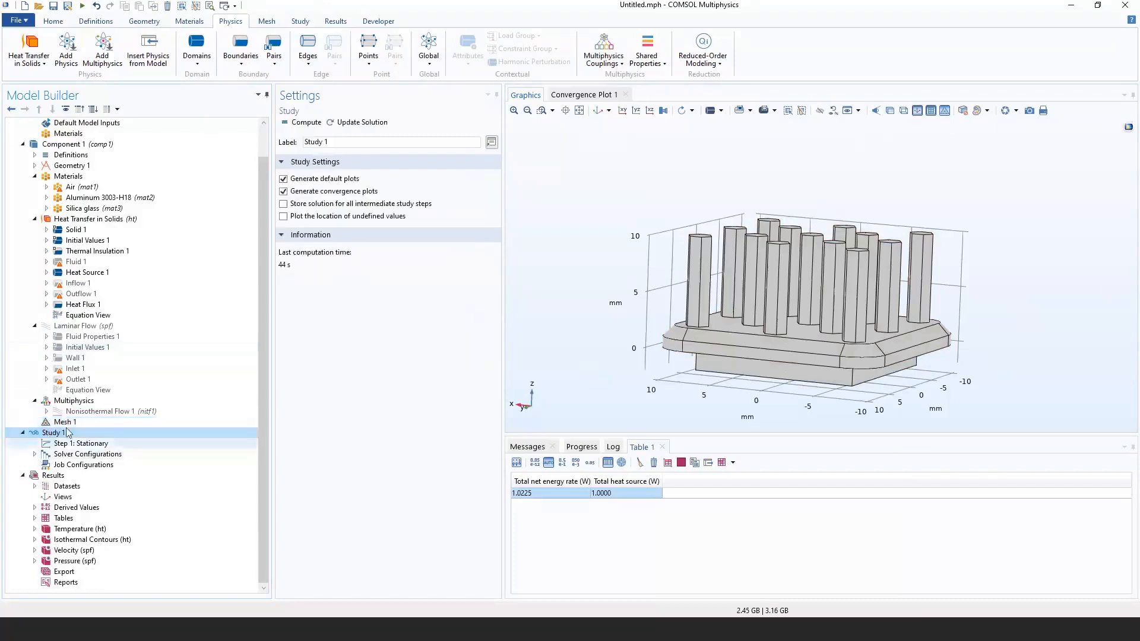
# Expand Solution 1 down to Stationary Solver 1 in Study 1's solver configurations and open the Direct solver's settings.
pyautogui.click(34, 455)
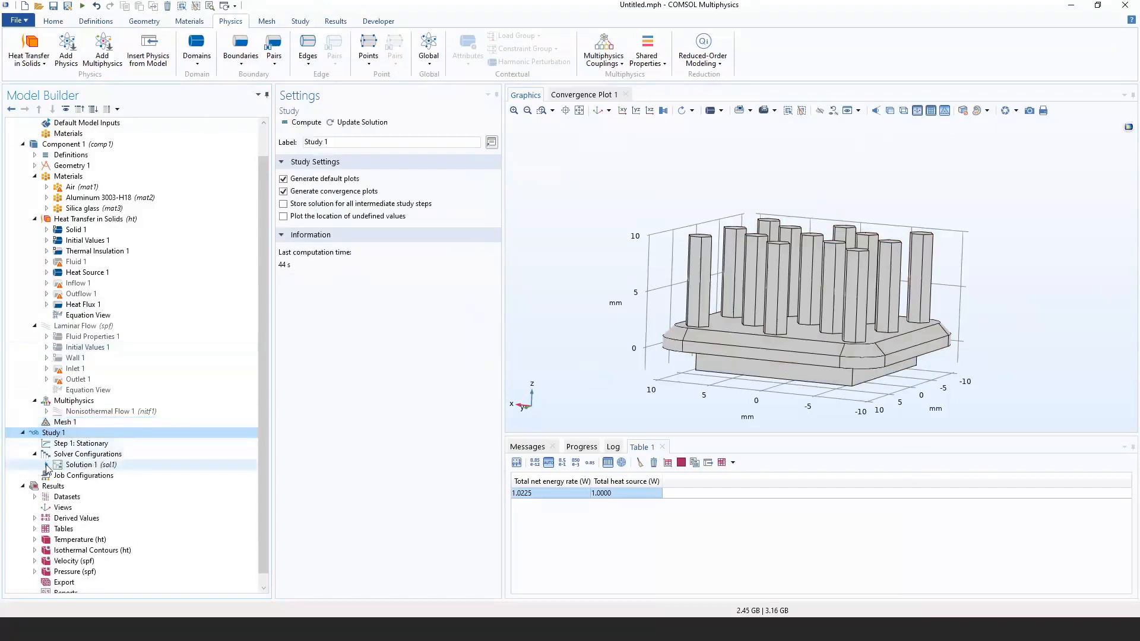
pyautogui.click(46, 464)
pyautogui.scroll(-1, 91, 441)
pyautogui.click(59, 464)
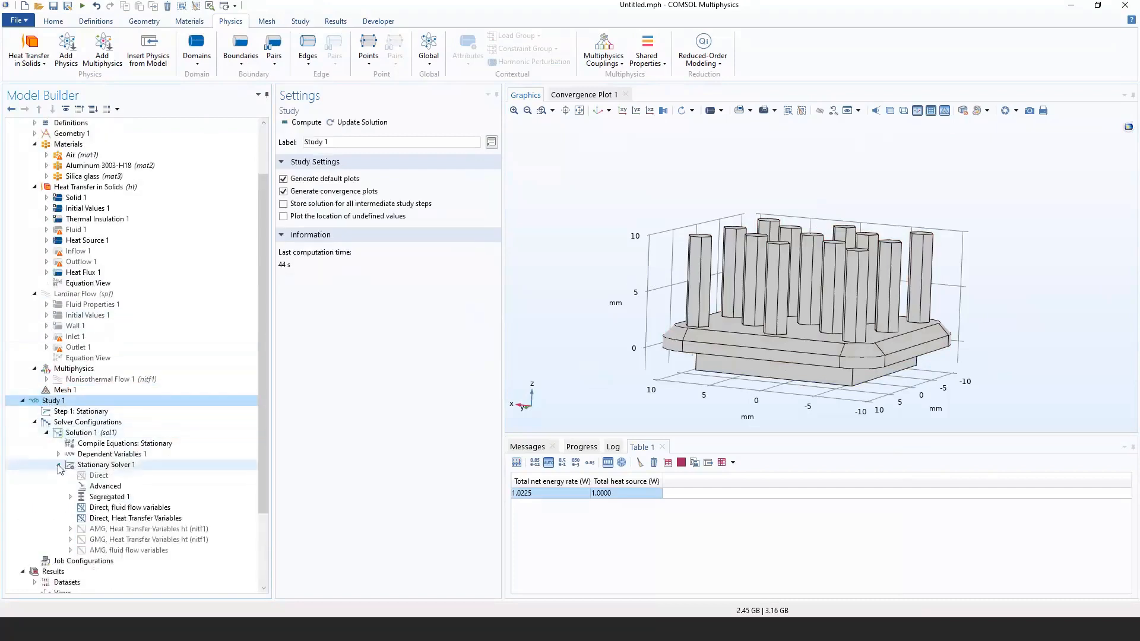
pyautogui.scroll(-1, 111, 451)
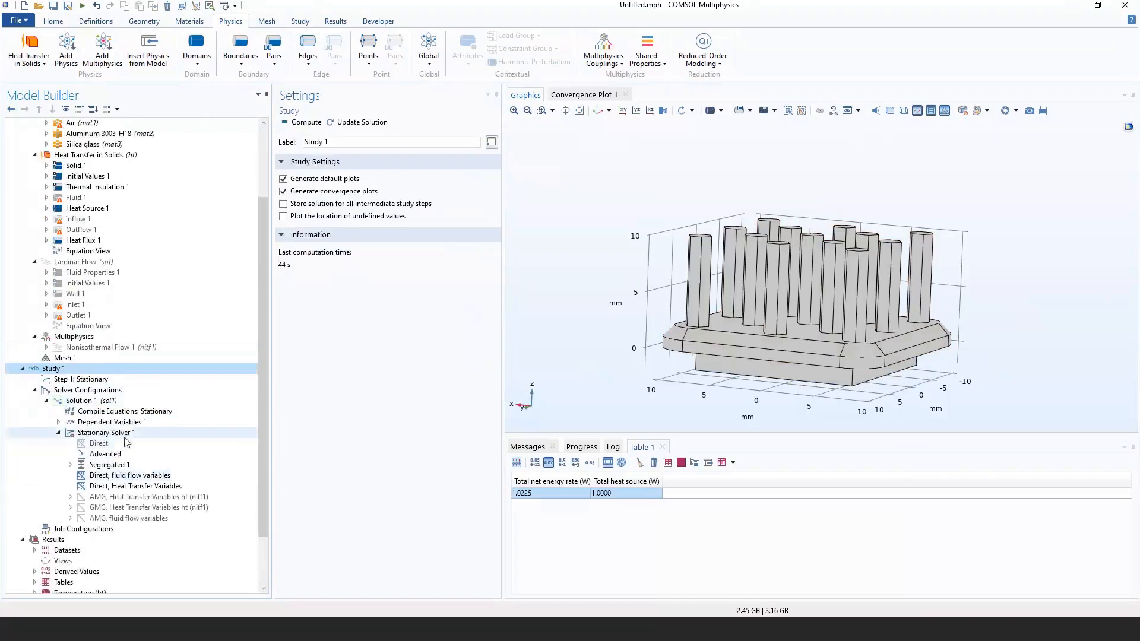
pyautogui.click(112, 444)
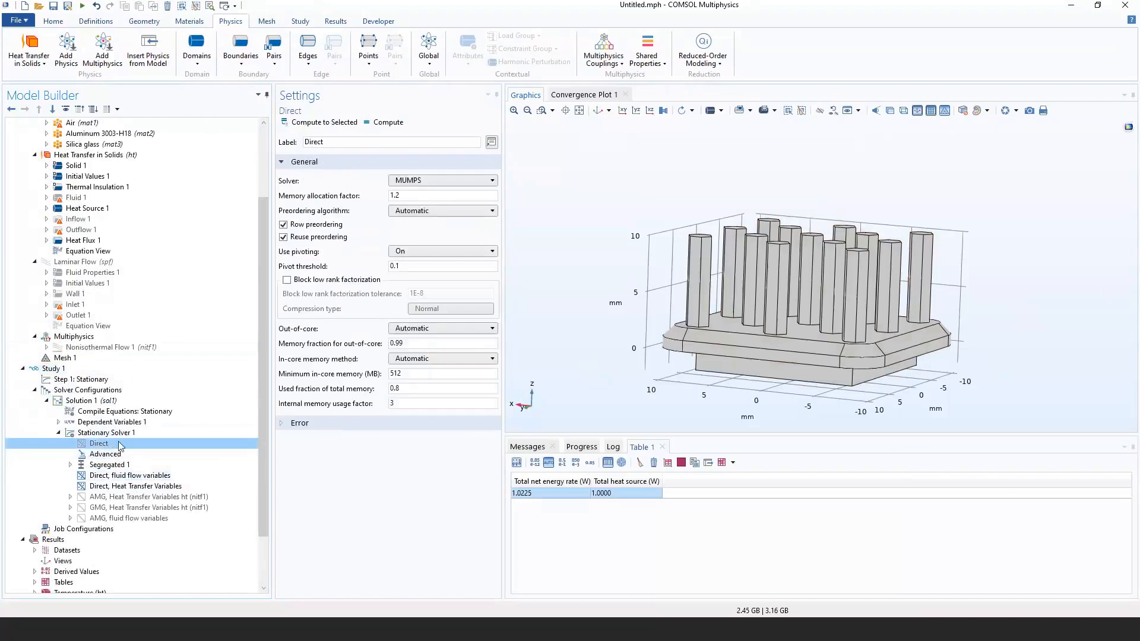
# Collapse Study 1's solver configurations and review the settings of Heat Source 1, Fluid 1 and Heat Flux 1.
pyautogui.click(59, 434)
pyautogui.click(35, 412)
pyautogui.scroll(1, 110, 402)
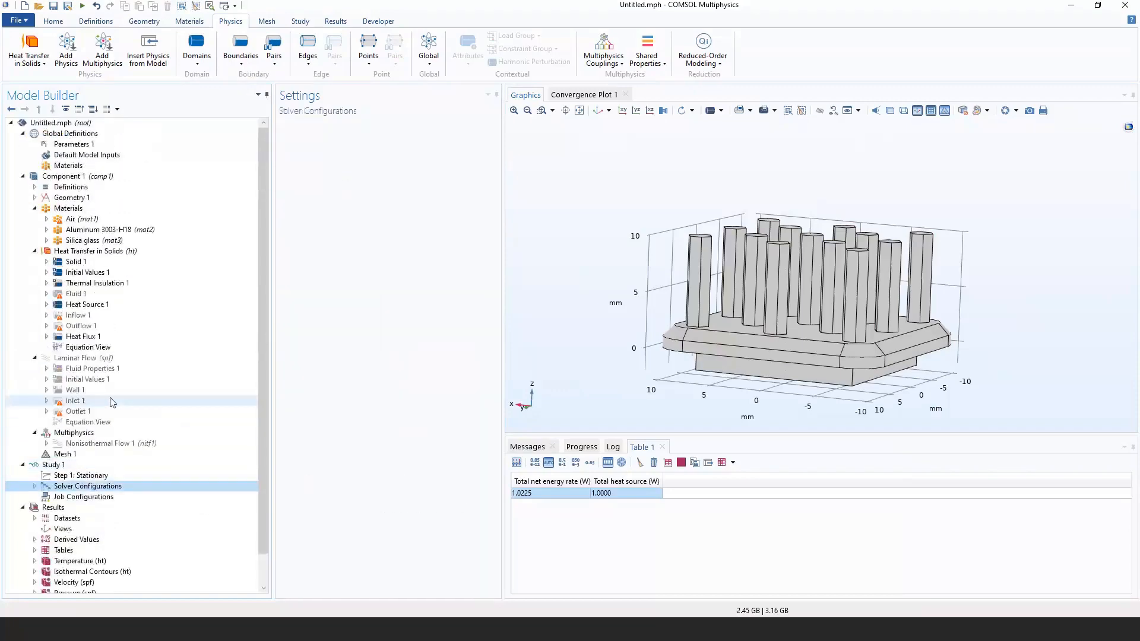
pyautogui.click(137, 305)
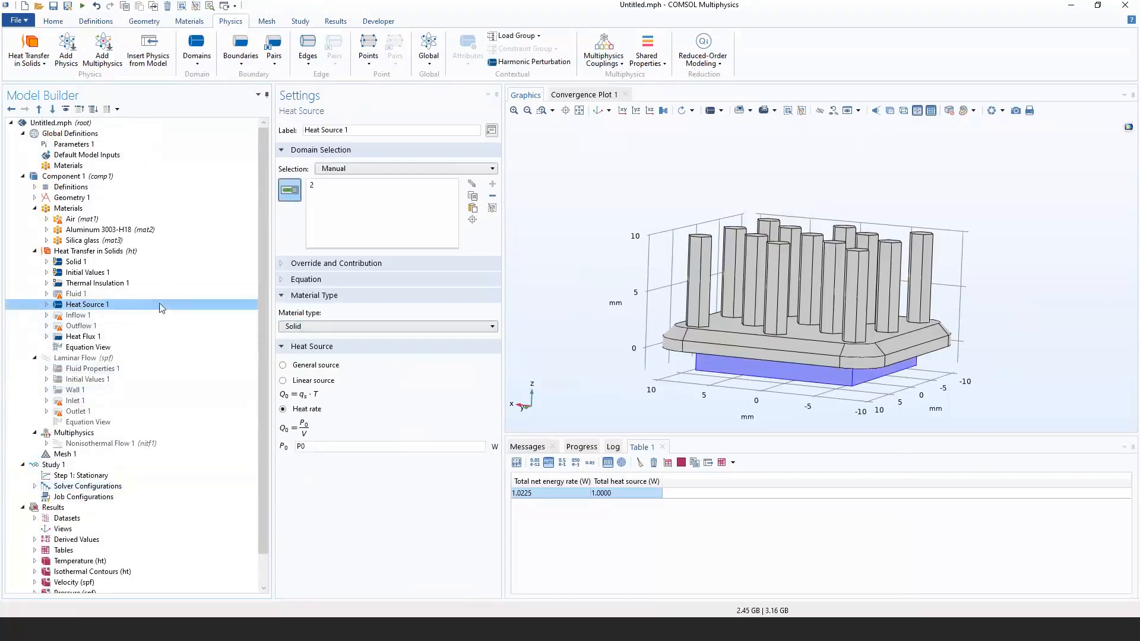
pyautogui.click(120, 292)
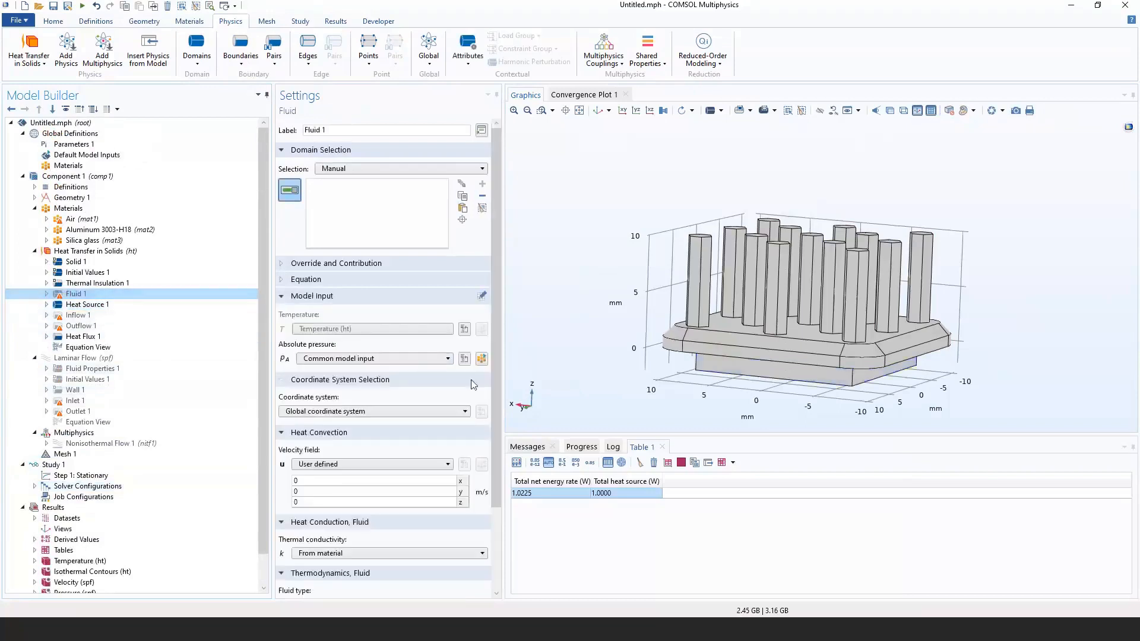
pyautogui.moveTo(496, 370); pyautogui.dragTo(499, 455)
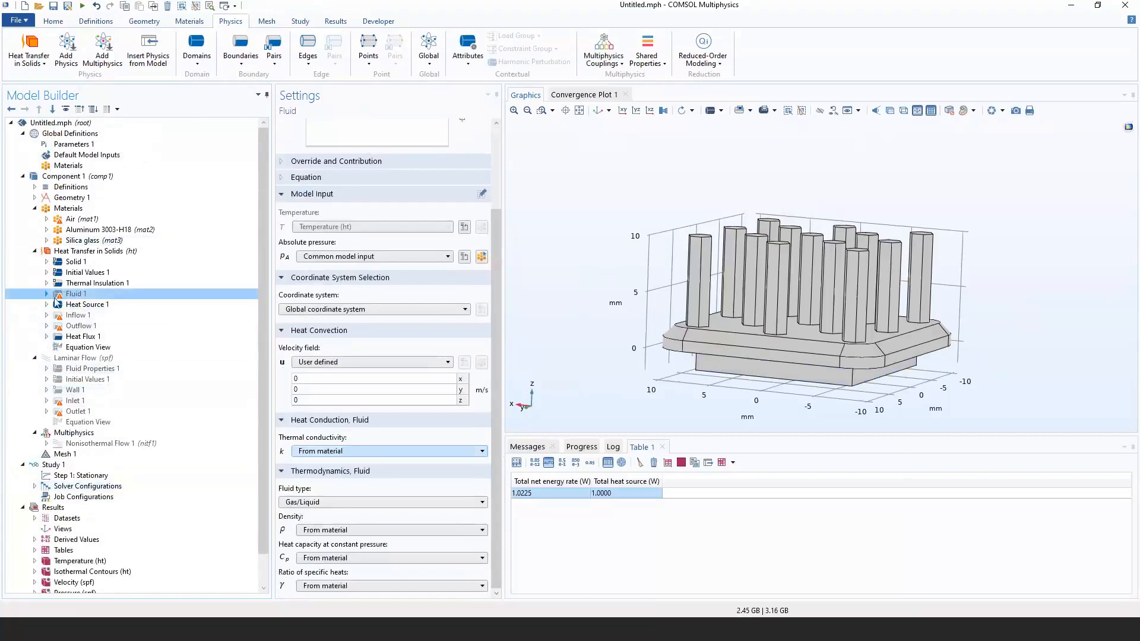
pyautogui.click(98, 305)
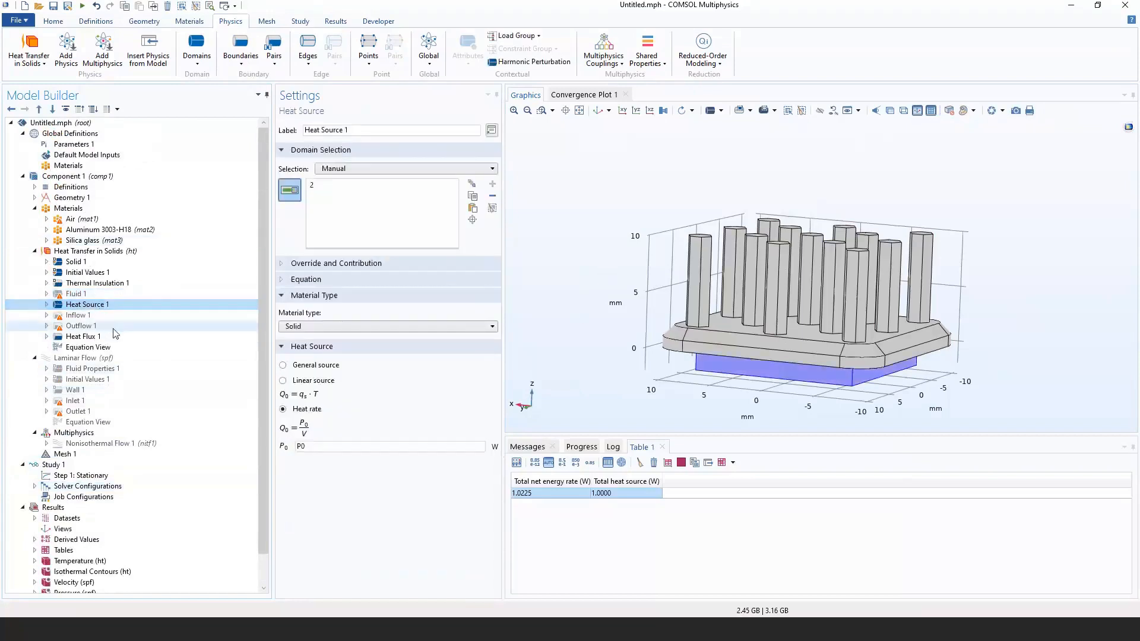
pyautogui.click(83, 336)
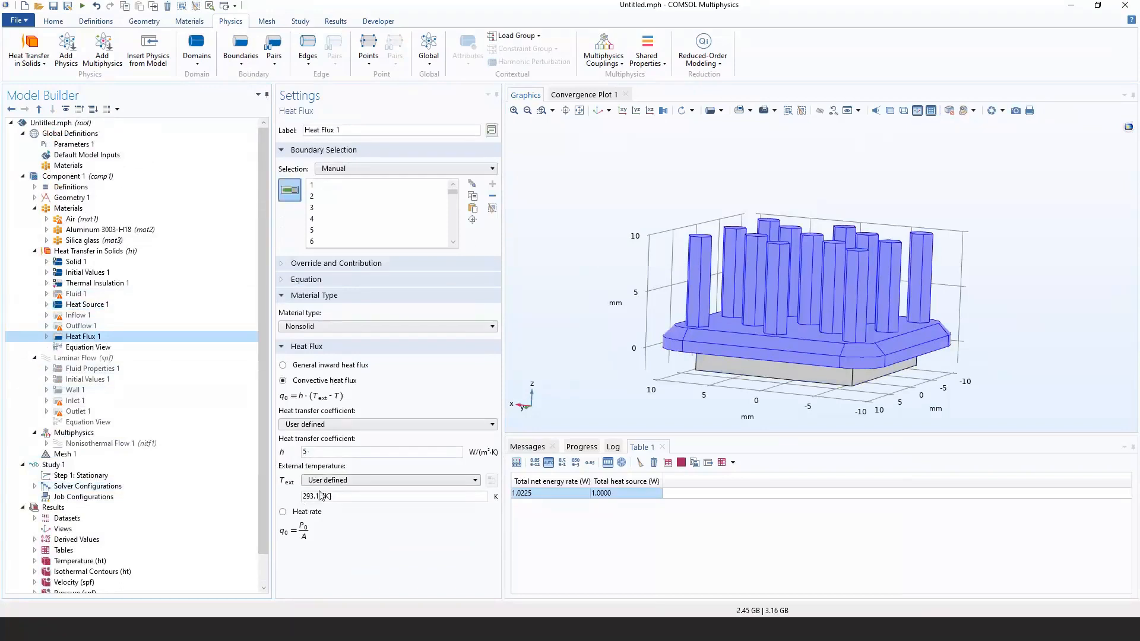
# Compute Study 1 and dismiss the streamline plot's error message.
pyautogui.click(108, 463)
pyautogui.click(301, 122)
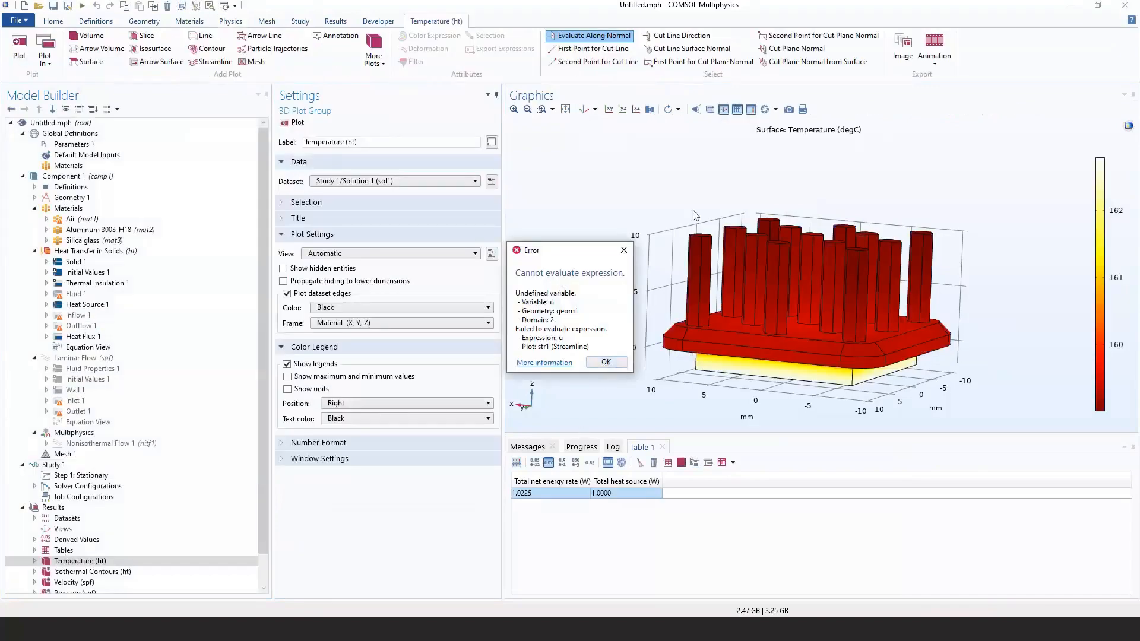
pyautogui.click(606, 362)
# Disable Streamline 1 in the Temperature (ht) plot group and open the settings of its Surface plot.
pyautogui.doubleClick(145, 560)
pyautogui.scroll(-2, 107, 546)
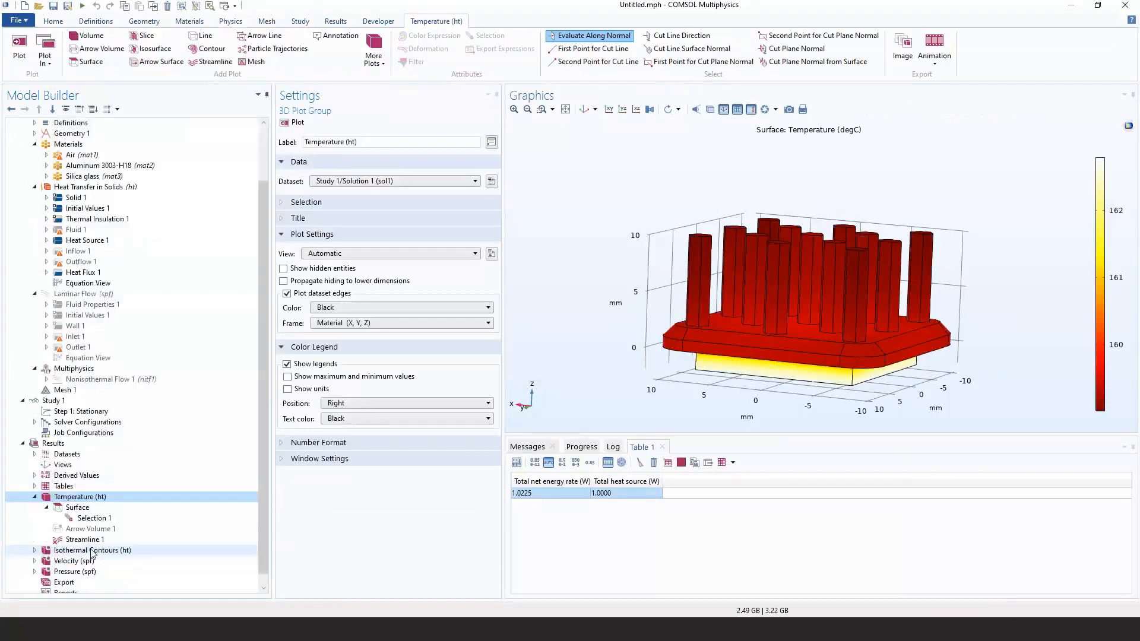
pyautogui.click(78, 540)
pyautogui.rightClick(77, 541)
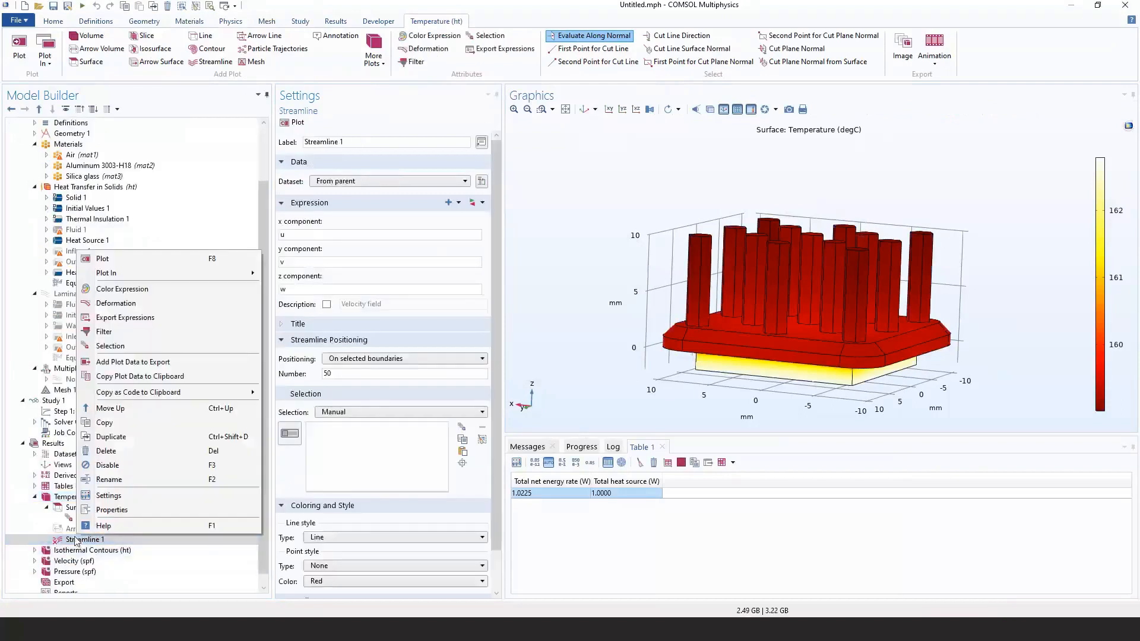
pyautogui.click(110, 465)
pyautogui.click(106, 509)
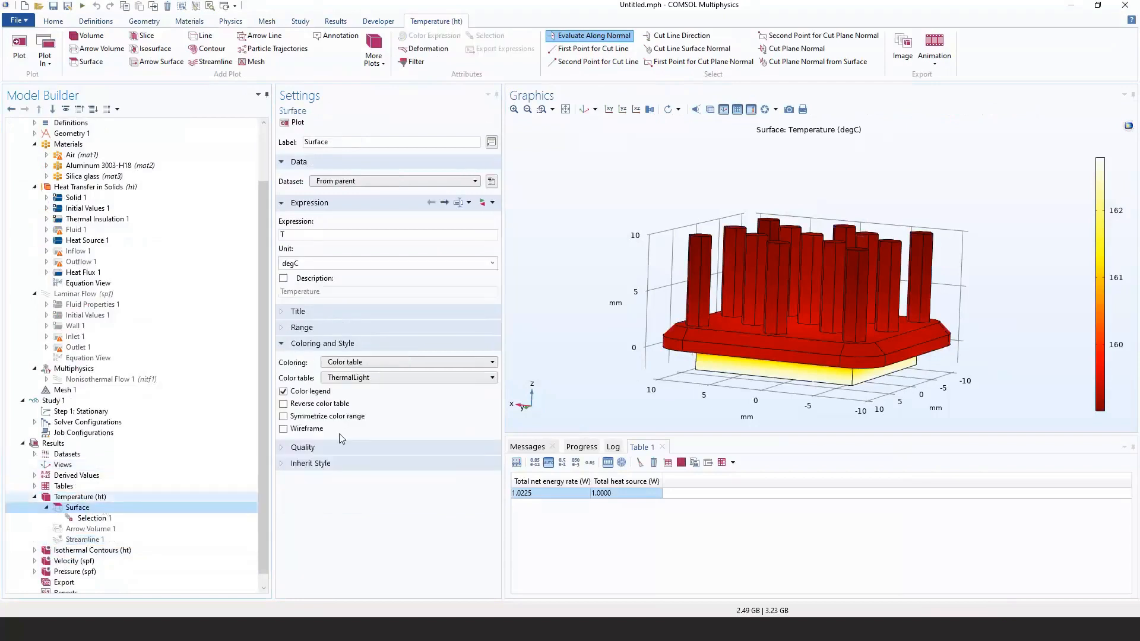
pyautogui.moveTo(742, 321); pyautogui.dragTo(642, 360)
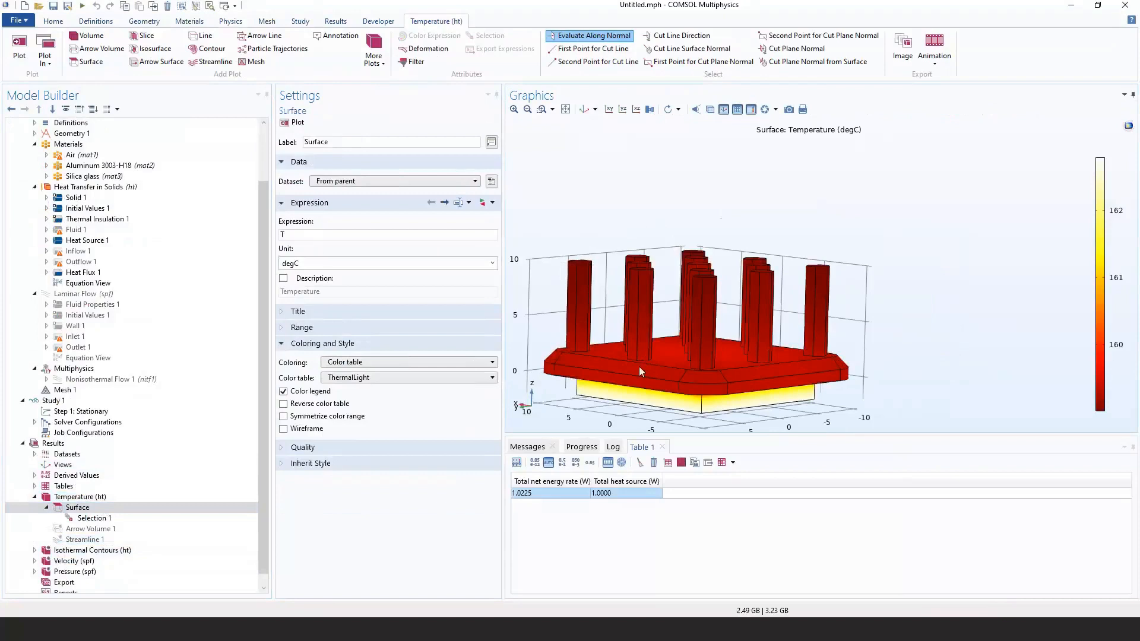
pyautogui.moveTo(639, 366); pyautogui.dragTo(661, 359, button='right')
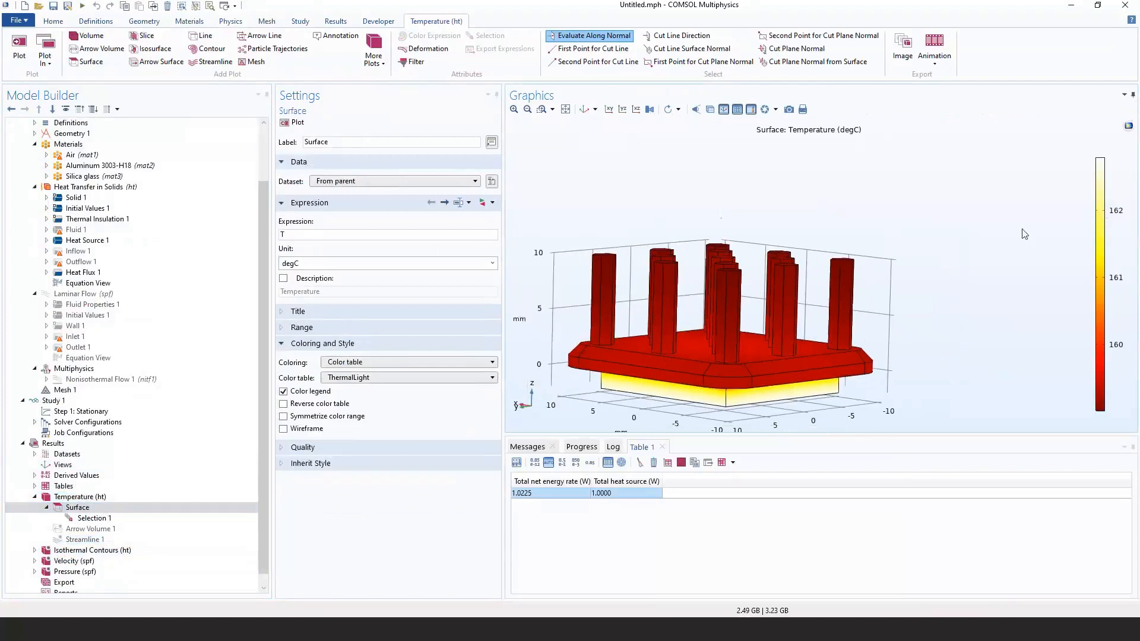
# Set the heat transfer coefficient of Heat Flux 1 to 15 W/(m²·K) and recompute Study 1.
pyautogui.click(139, 274)
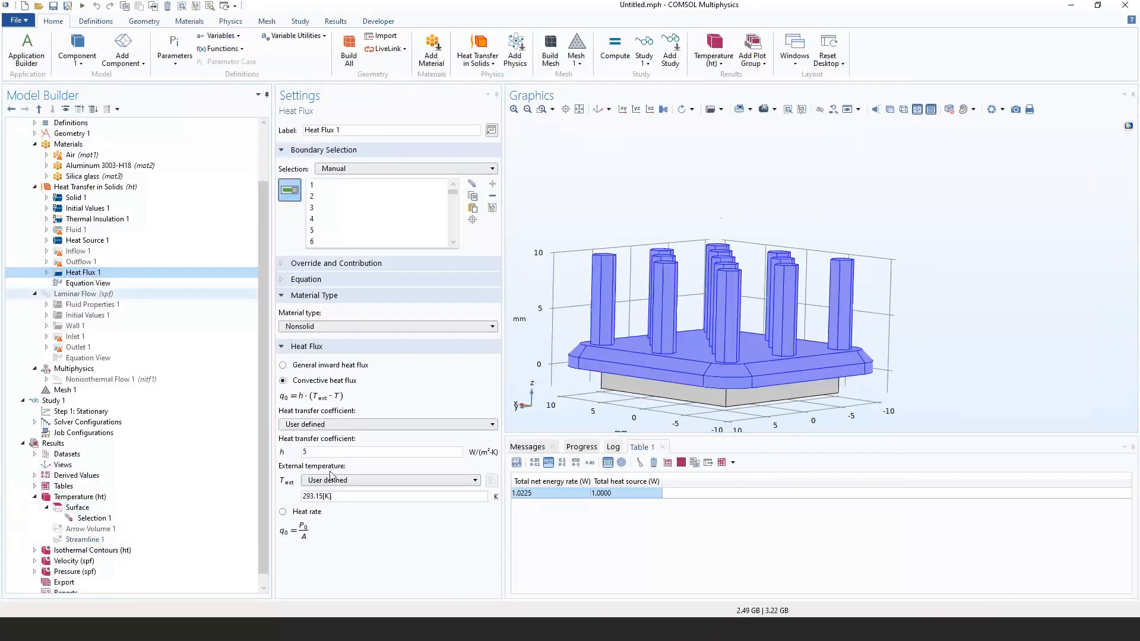
pyautogui.moveTo(313, 454); pyautogui.dragTo(293, 456)
pyautogui.write('15')
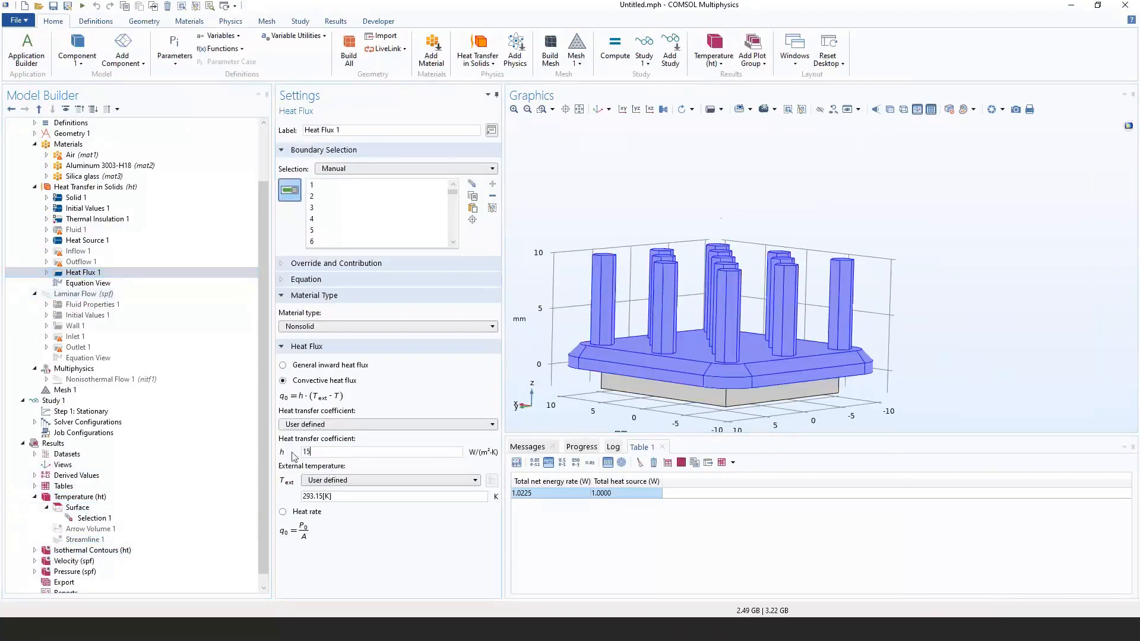
pyautogui.click(84, 404)
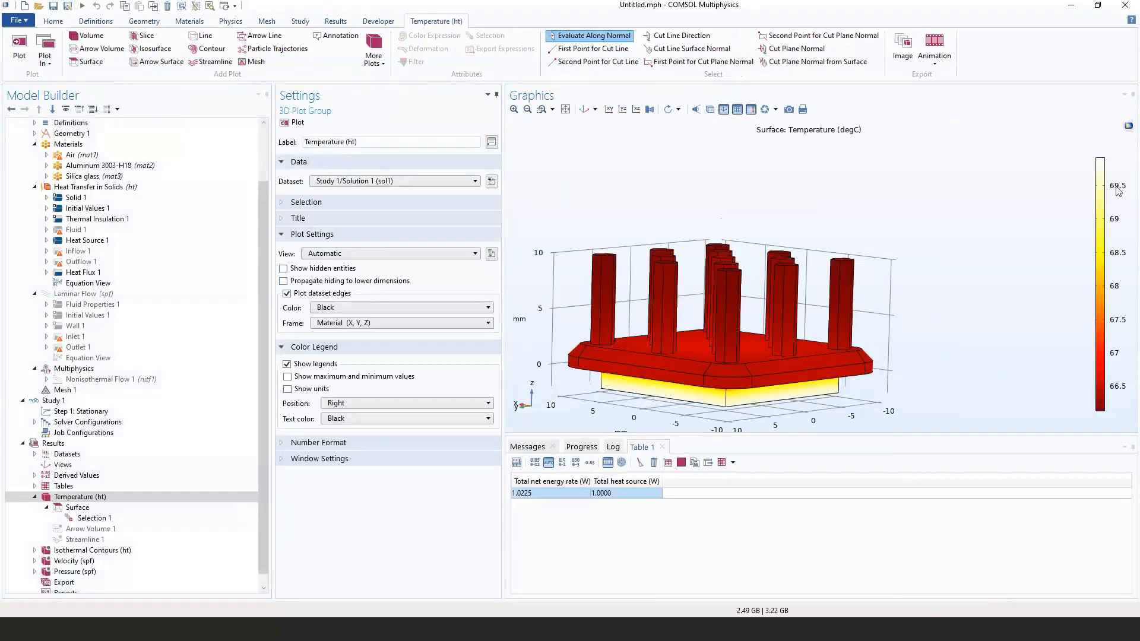
# Change the heat transfer coefficient of Heat Flux 1 again and recompute Study 1.
pyautogui.click(174, 274)
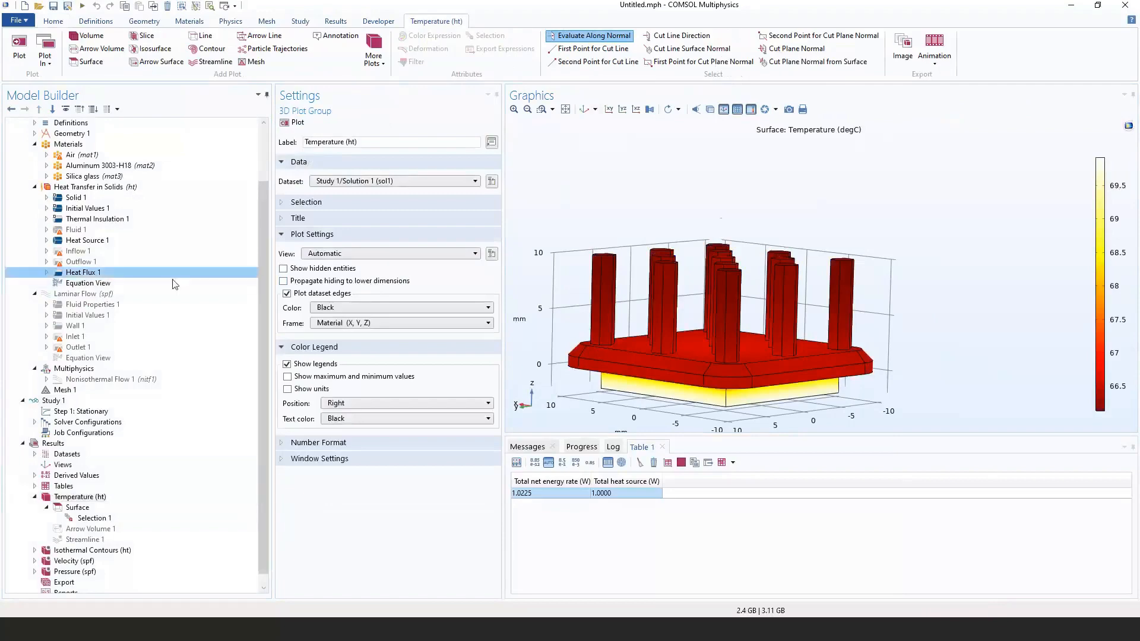
pyautogui.moveTo(307, 453); pyautogui.dragTo(316, 454)
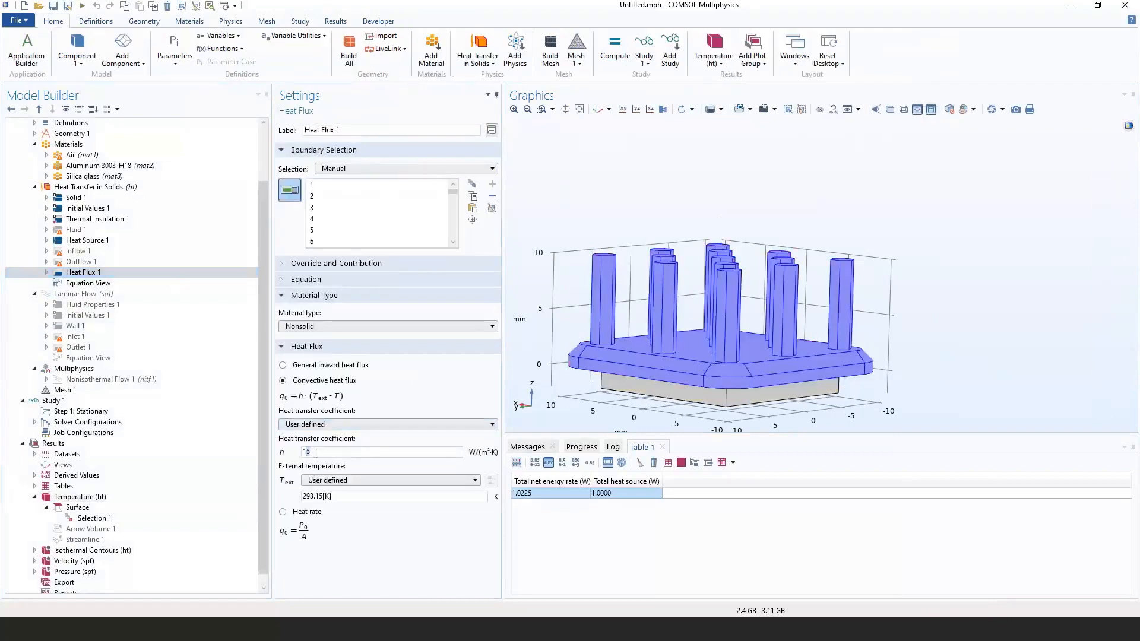
pyautogui.click(51, 400)
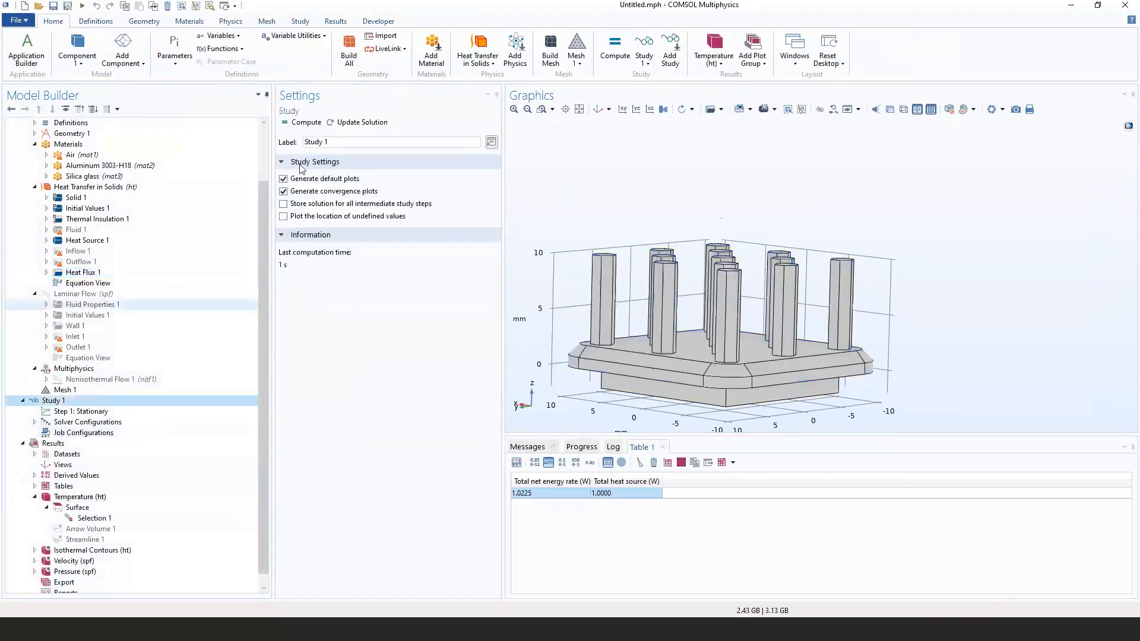
pyautogui.click(301, 122)
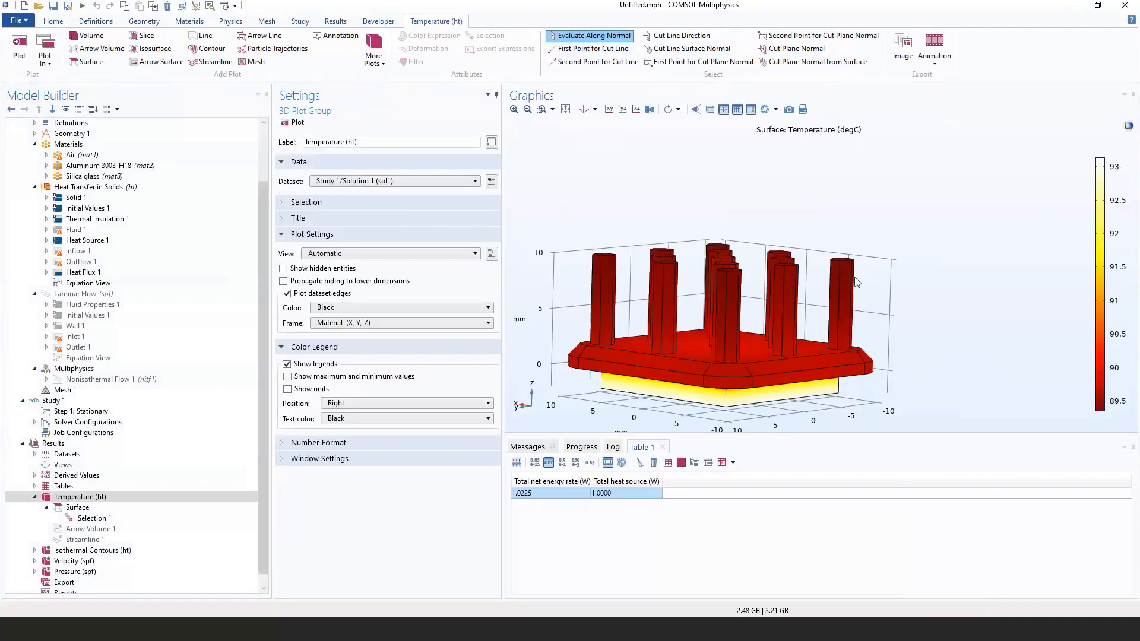
# Examine the surface temperature on the heat sink's pins, base plate and underside from several directions.
pyautogui.moveTo(858, 282); pyautogui.dragTo(761, 279)
pyautogui.moveTo(761, 279); pyautogui.dragTo(787, 245, button='right')
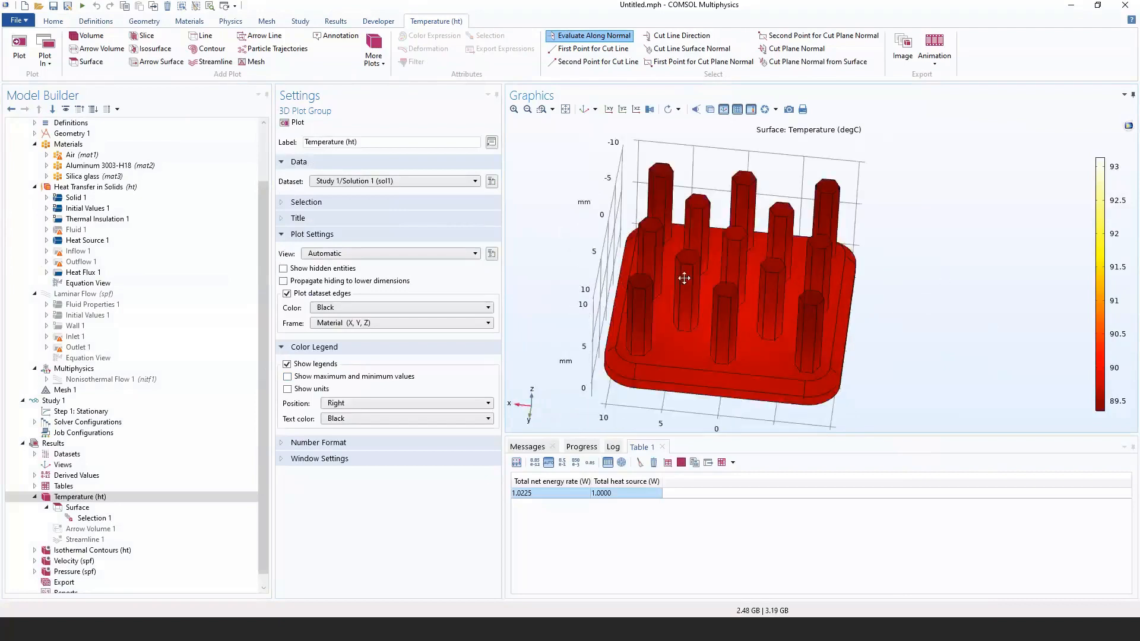
pyautogui.moveTo(693, 321); pyautogui.dragTo(661, 362, button='right')
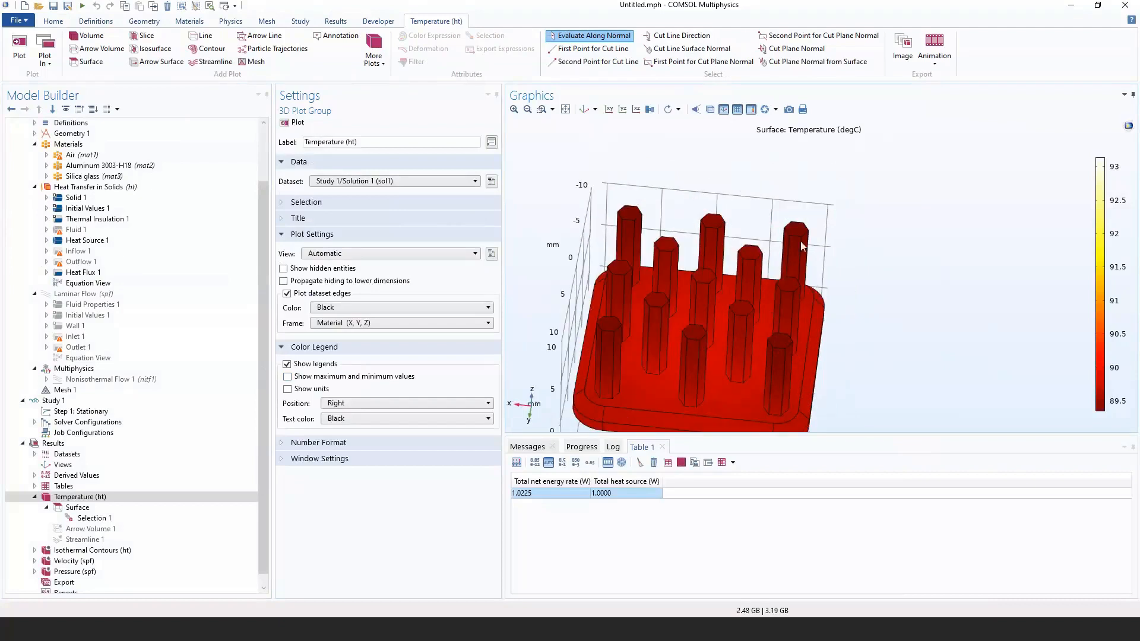
pyautogui.moveTo(693, 333); pyautogui.dragTo(699, 294, button='right')
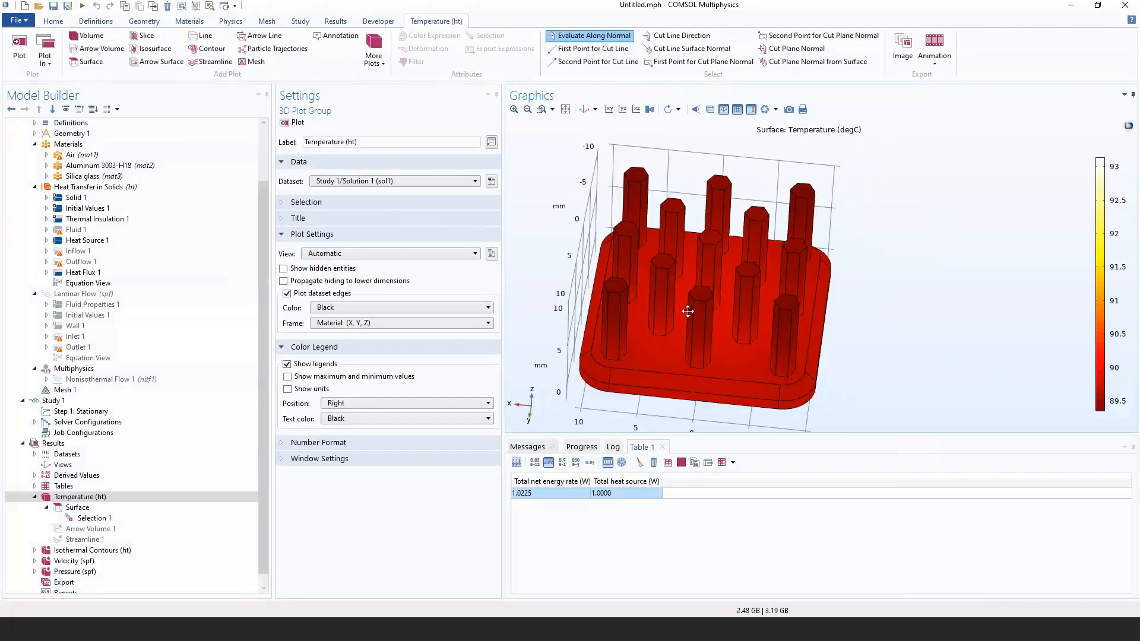
pyautogui.moveTo(688, 311); pyautogui.dragTo(675, 300, button='right')
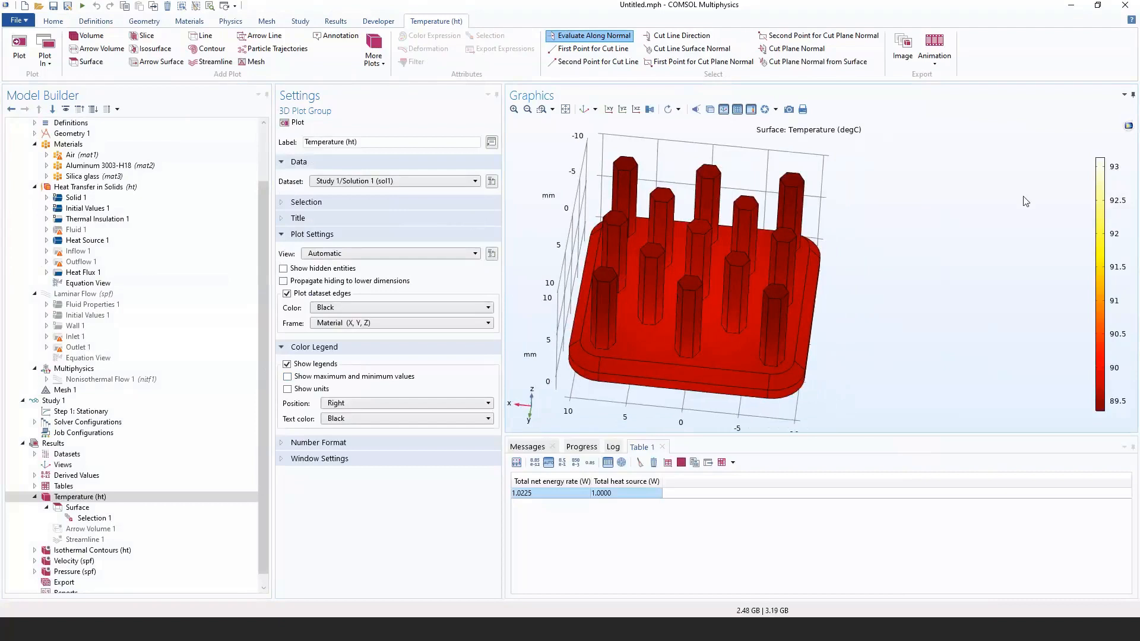
pyautogui.moveTo(805, 270); pyautogui.dragTo(708, 365)
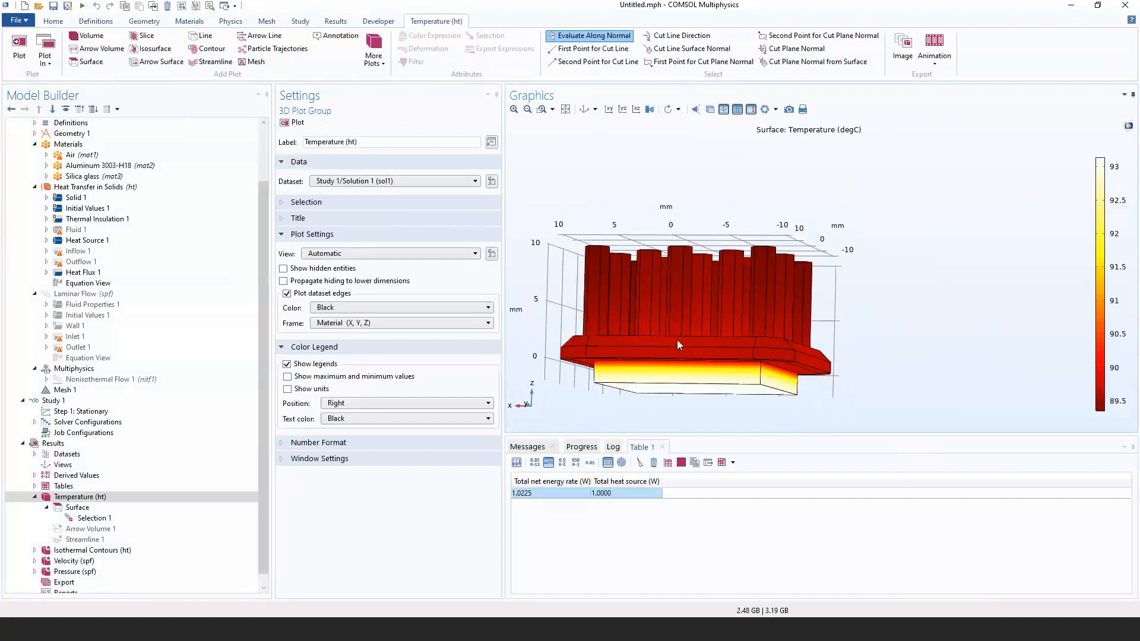
pyautogui.moveTo(717, 330); pyautogui.dragTo(704, 332, button='right')
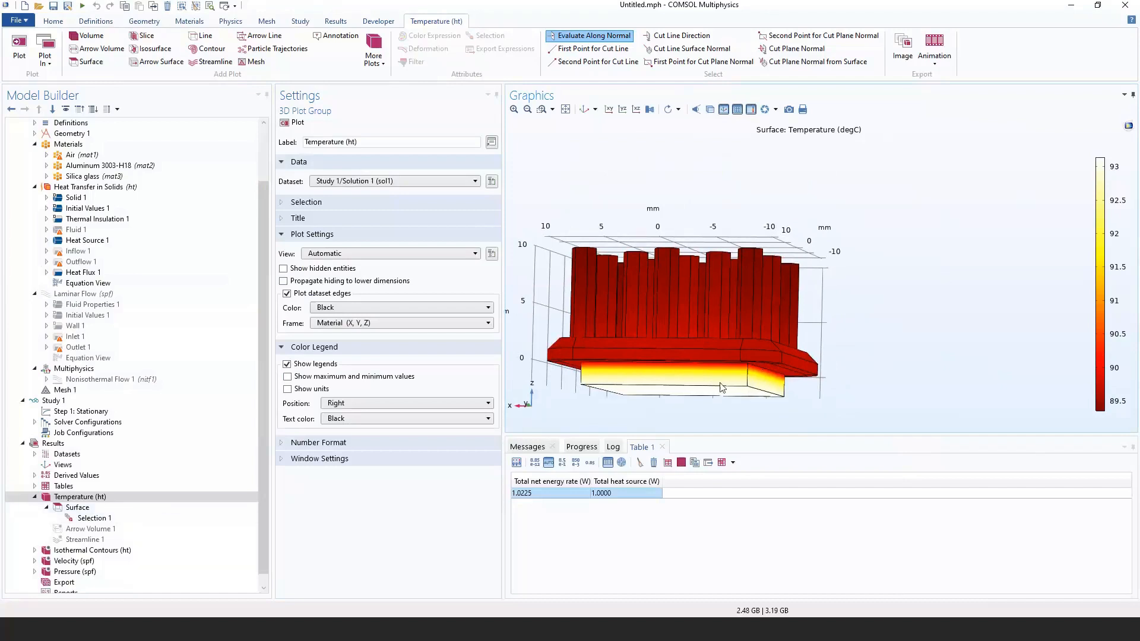
pyautogui.moveTo(723, 387); pyautogui.dragTo(709, 330)
pyautogui.moveTo(707, 379); pyautogui.dragTo(670, 295)
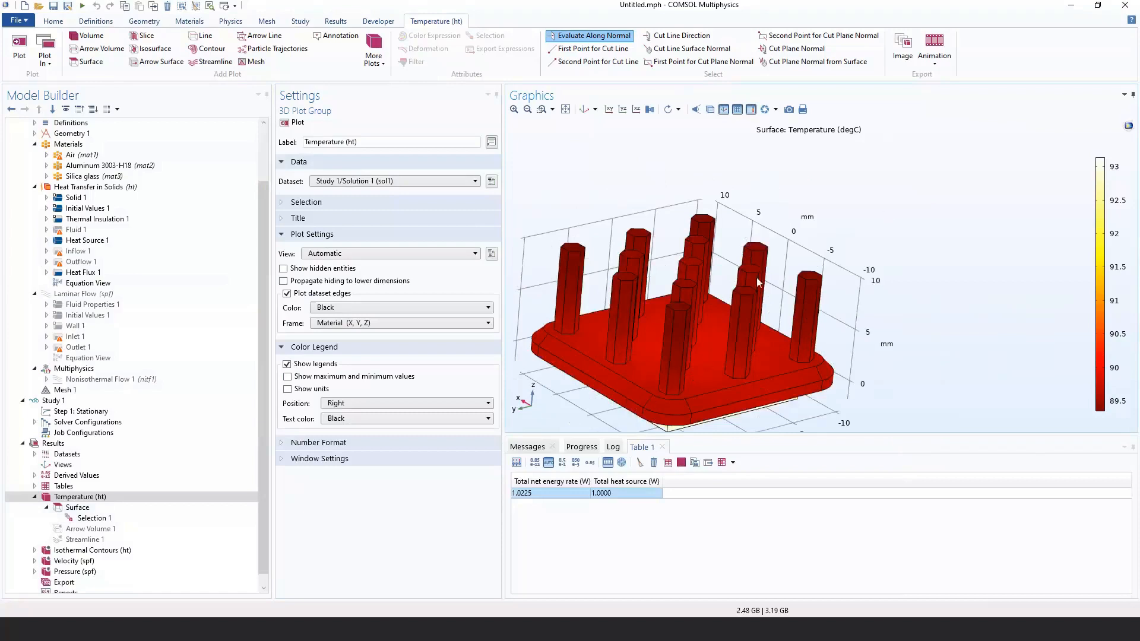
pyautogui.moveTo(713, 309); pyautogui.dragTo(663, 387)
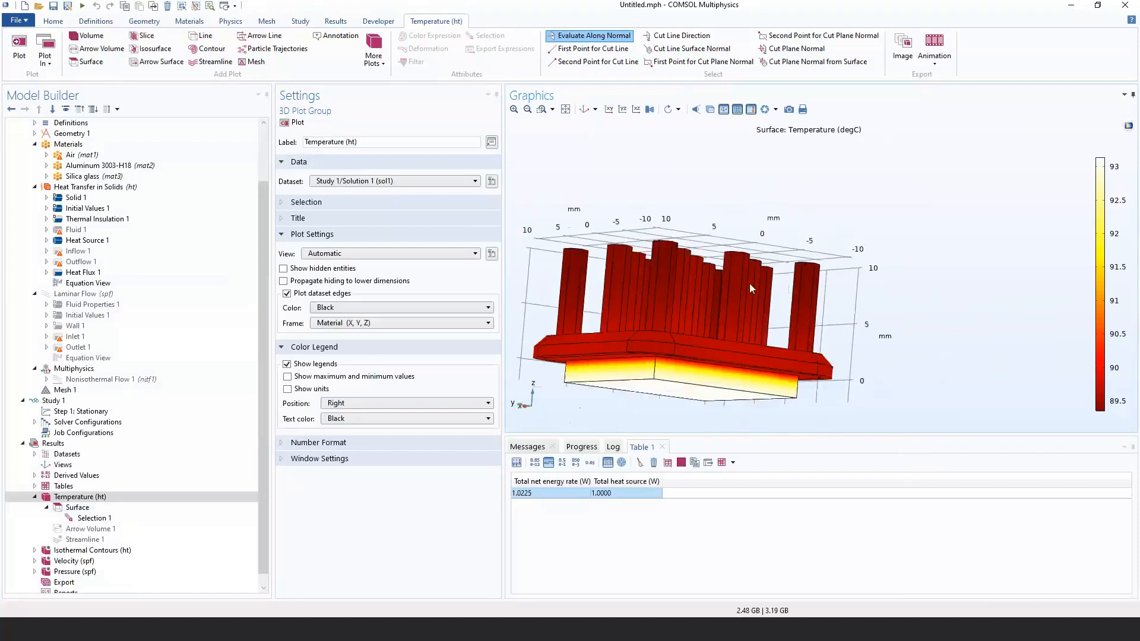
# Examine up close the temperature gradient at the corner of the block beneath the heat sink's base plate.
pyautogui.scroll(5, 655, 379)
pyautogui.scroll(2, 652, 355)
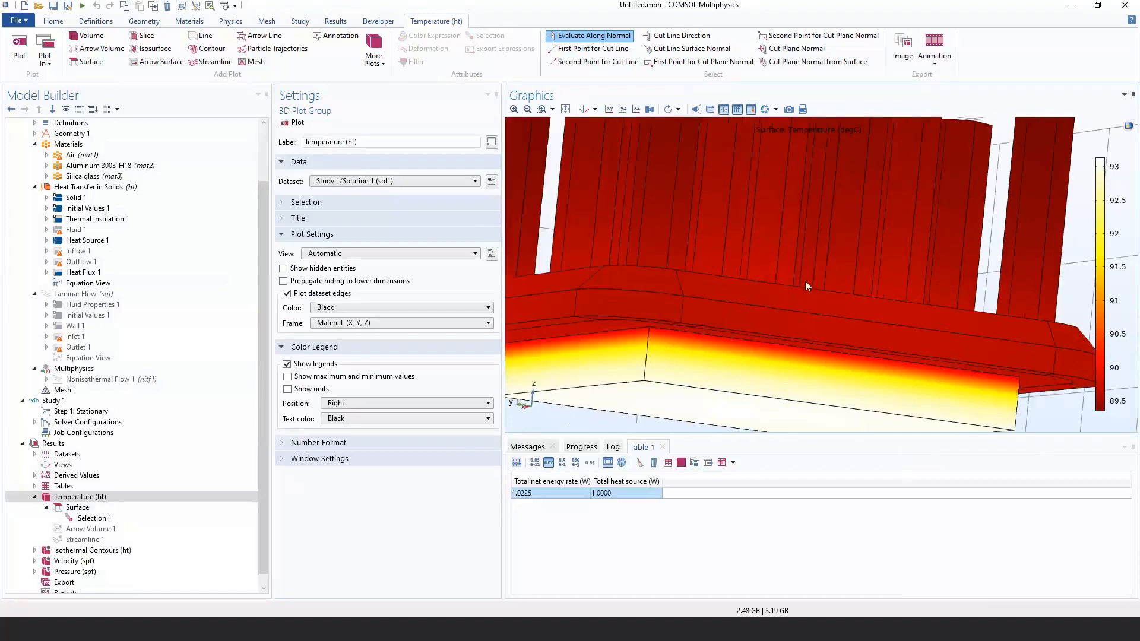
pyautogui.scroll(2, 679, 305)
pyautogui.moveTo(679, 306); pyautogui.dragTo(670, 273, button='right')
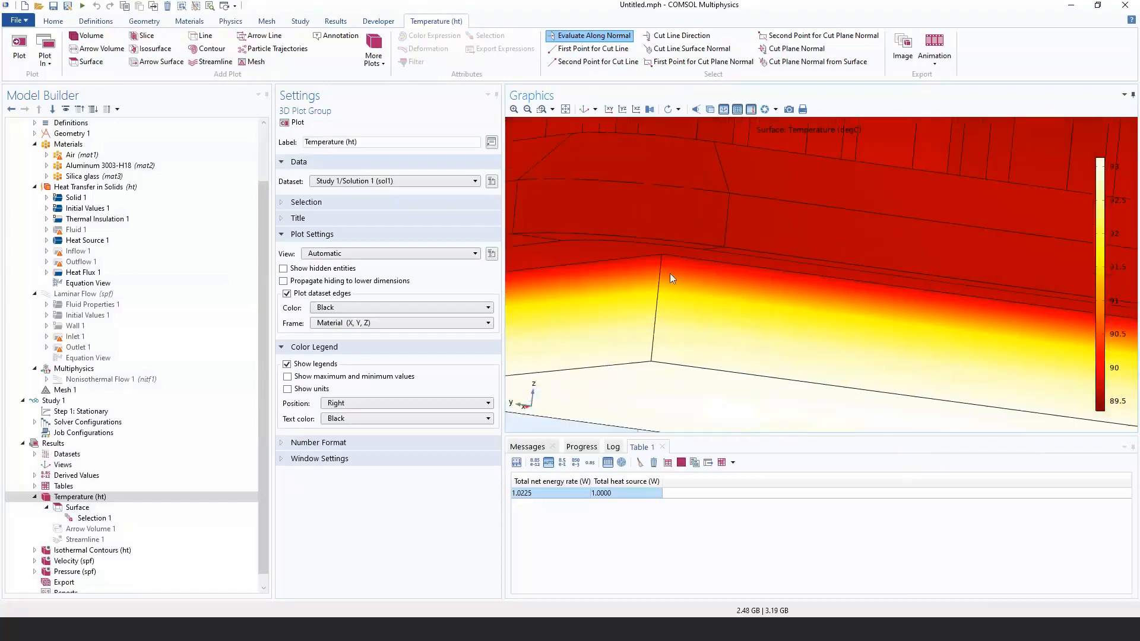
pyautogui.moveTo(670, 274); pyautogui.dragTo(657, 212, button='middle')
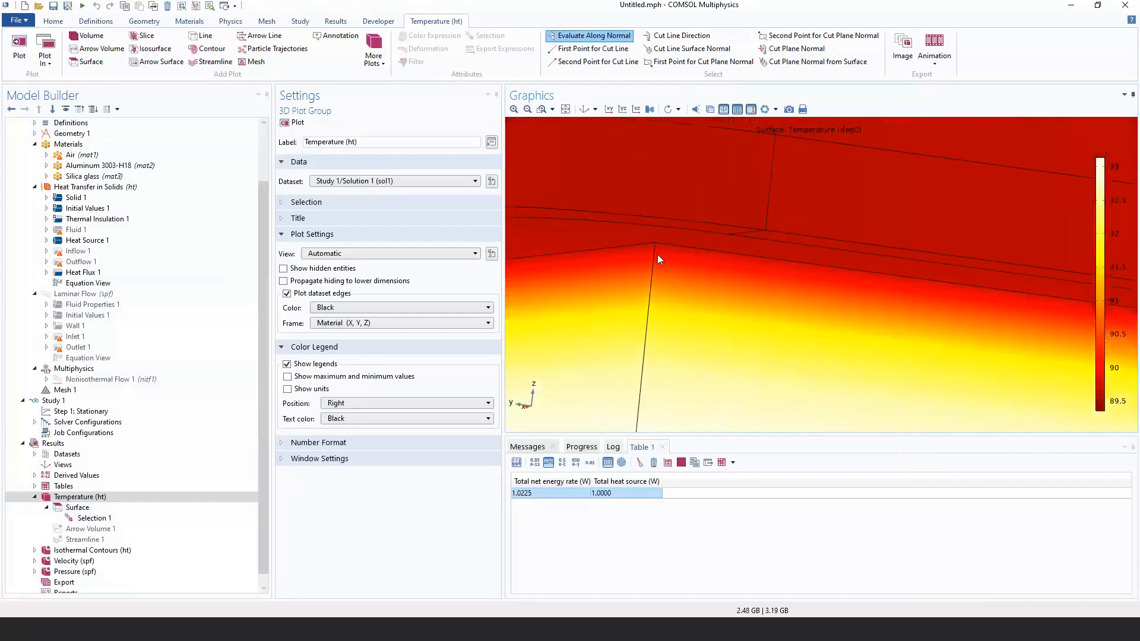
pyautogui.moveTo(647, 291); pyautogui.dragTo(649, 259, button='right')
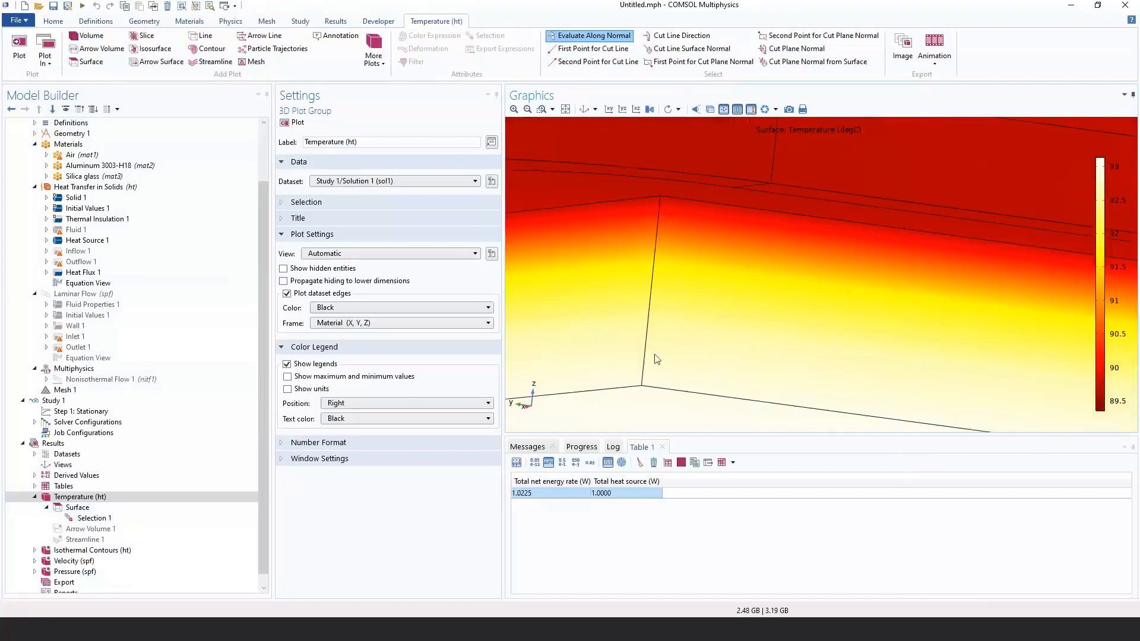
pyautogui.moveTo(704, 246); pyautogui.dragTo(633, 302, button='middle')
pyautogui.moveTo(633, 303); pyautogui.dragTo(567, 355)
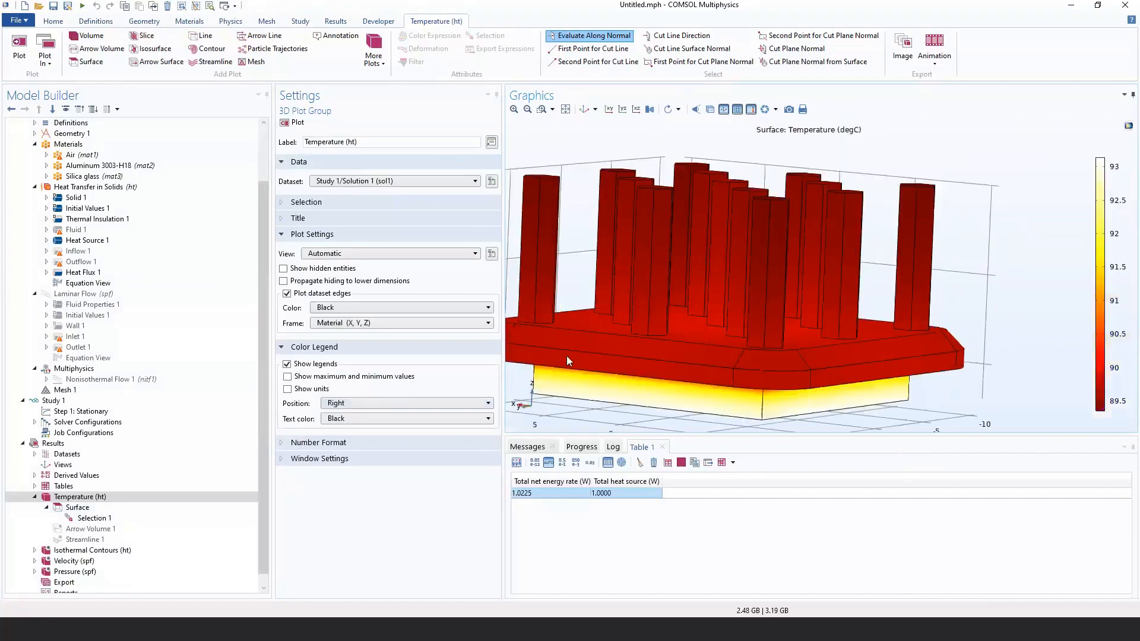
# Set the color table of the Surface plot in Temperature (ht) to HeatCameraLight.
pyautogui.click(257, 505)
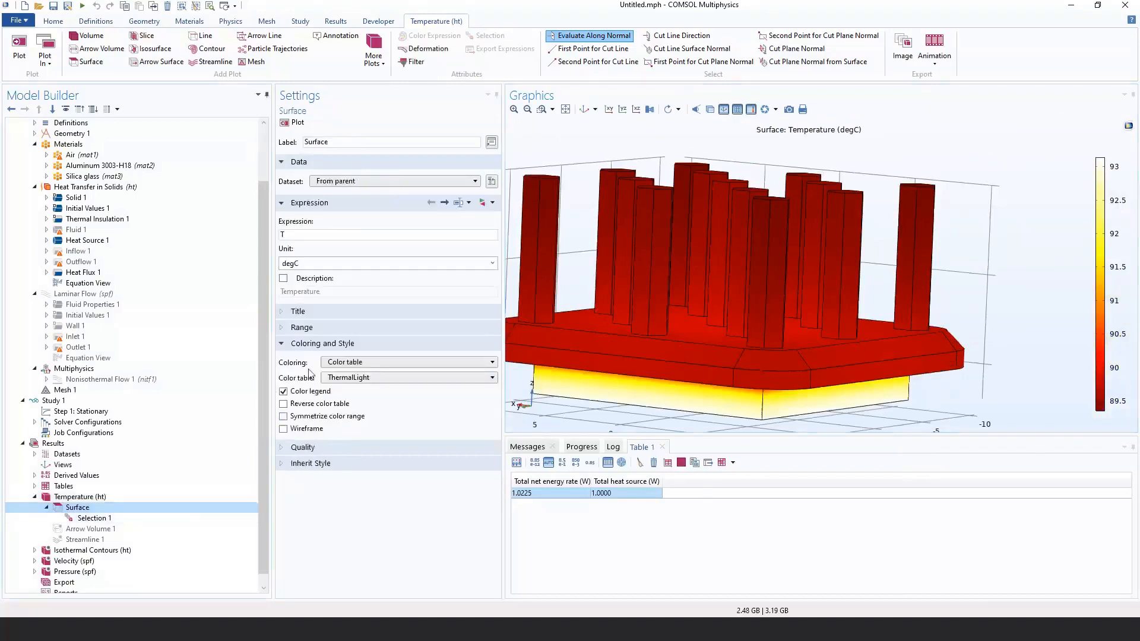
pyautogui.click(370, 364)
pyautogui.click(373, 377)
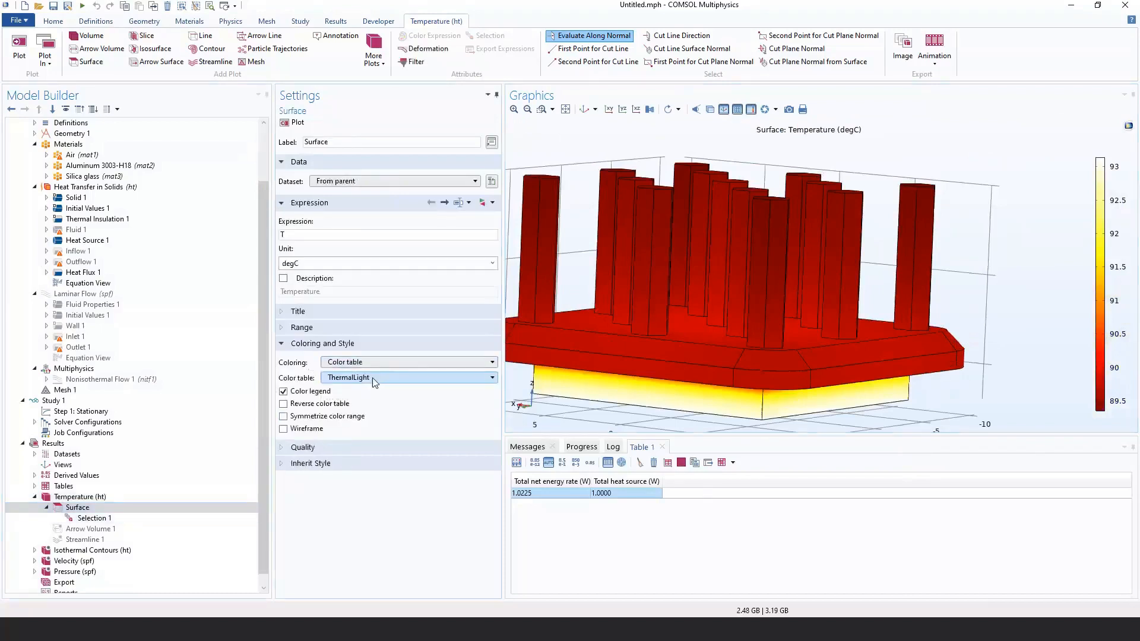
pyautogui.scroll(7, 373, 377)
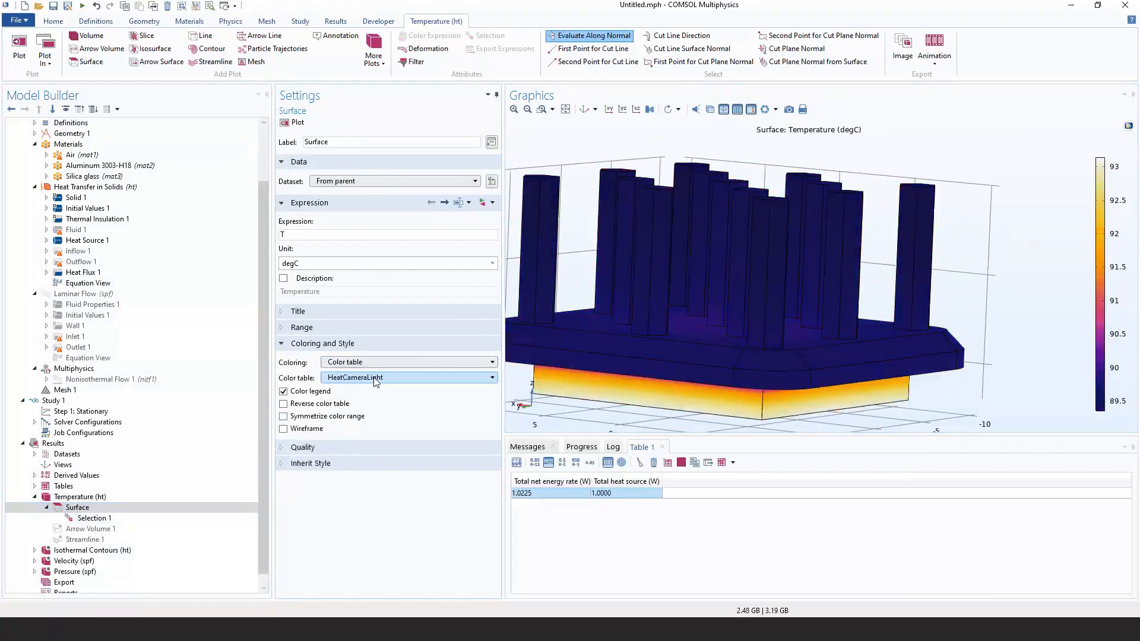
# Try other color tables on the Surface plot and set it to RainbowLight, with the plot's range settings expanded.
pyautogui.scroll(2, 375, 382)
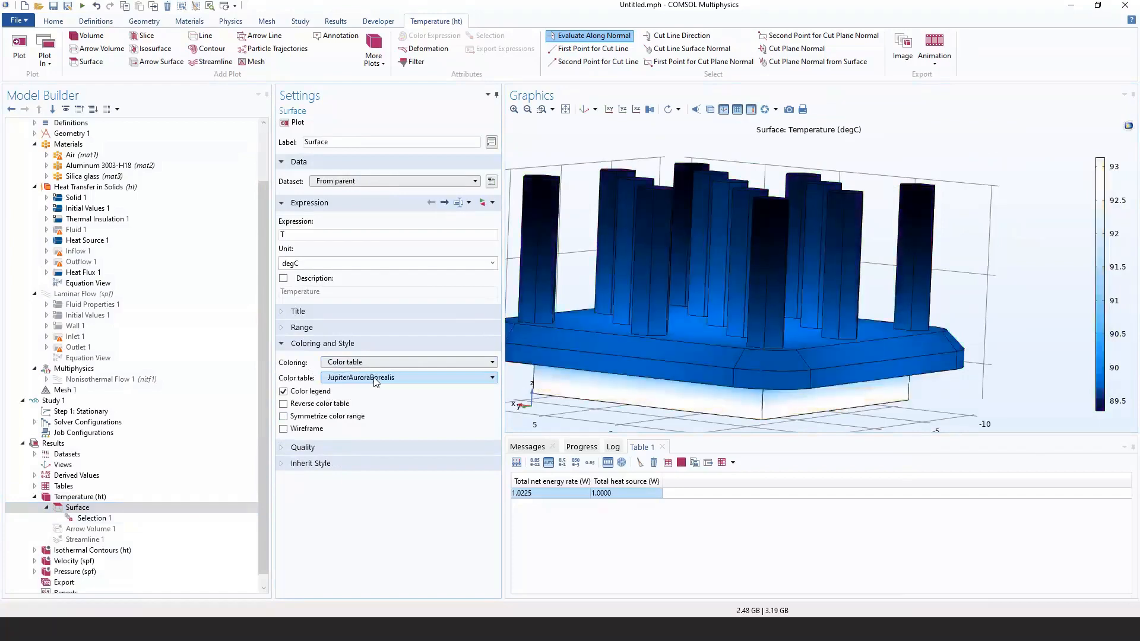
pyautogui.scroll(-2, 375, 382)
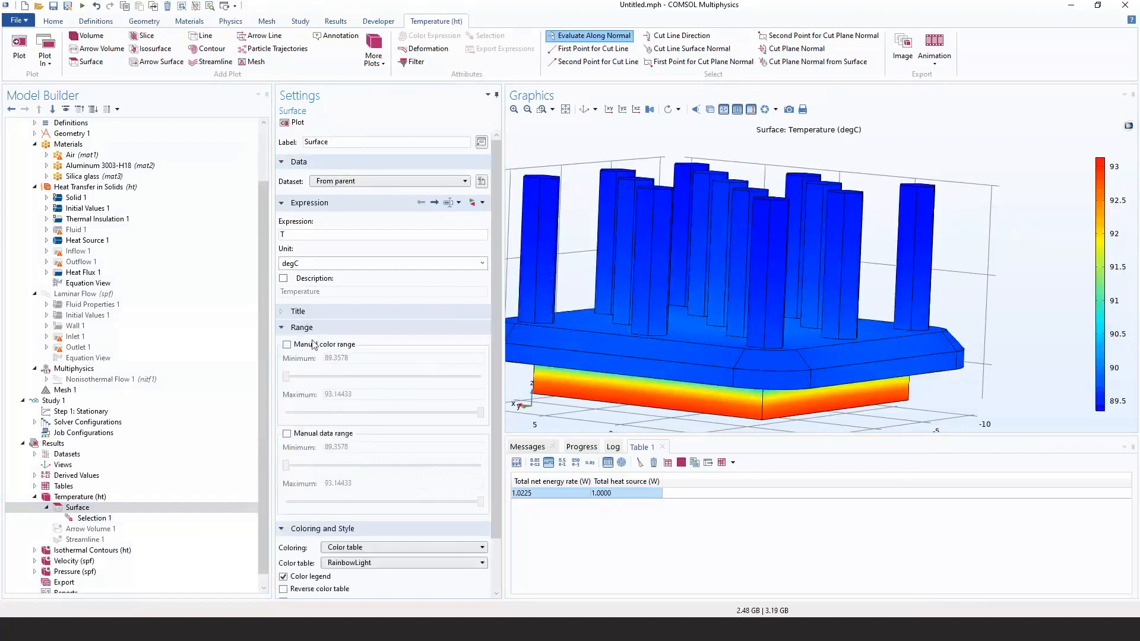
pyautogui.moveTo(639, 286); pyautogui.dragTo(604, 333)
pyautogui.scroll(2, 199, 277)
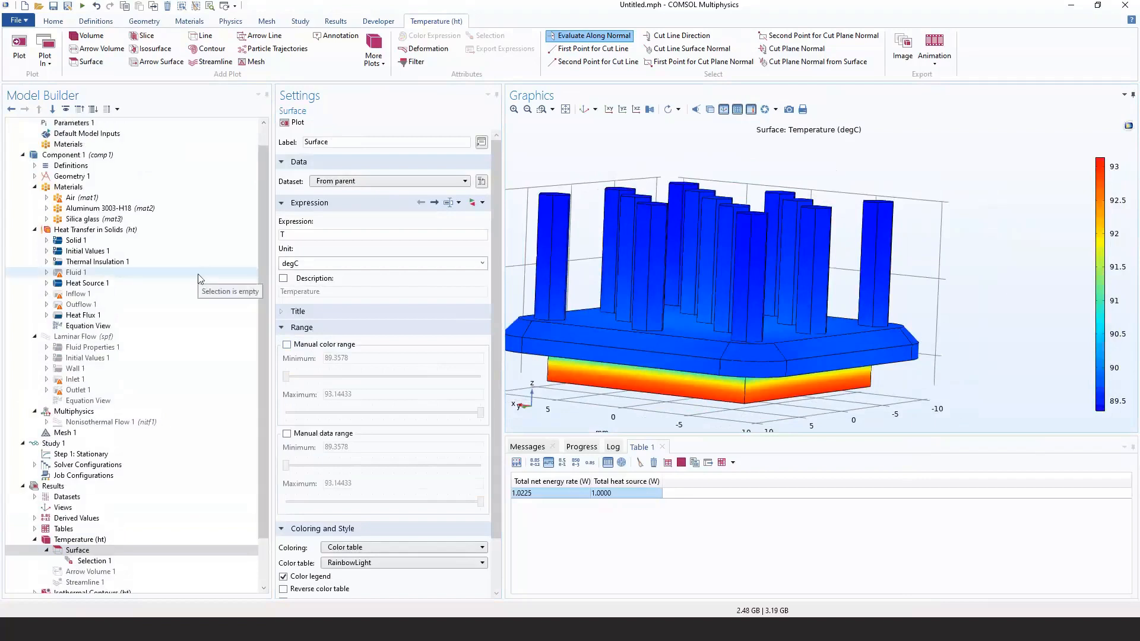
pyautogui.click(101, 444)
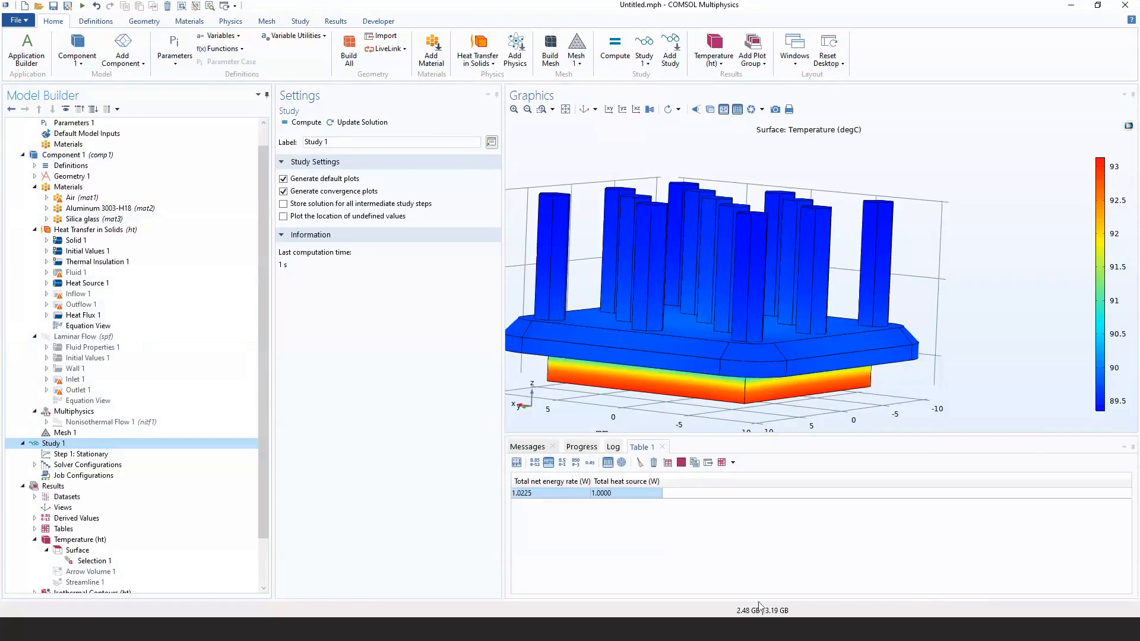
# Open the Application Libraries and expand all the model categories of the Heat Transfer Module.
pyautogui.click(21, 23)
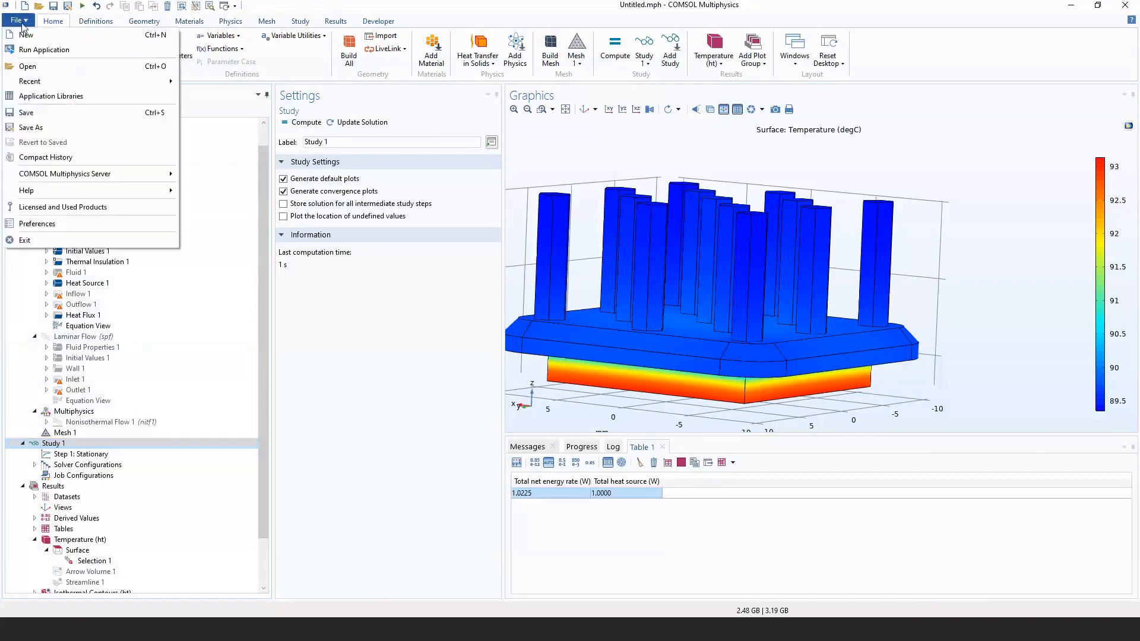
pyautogui.click(38, 100)
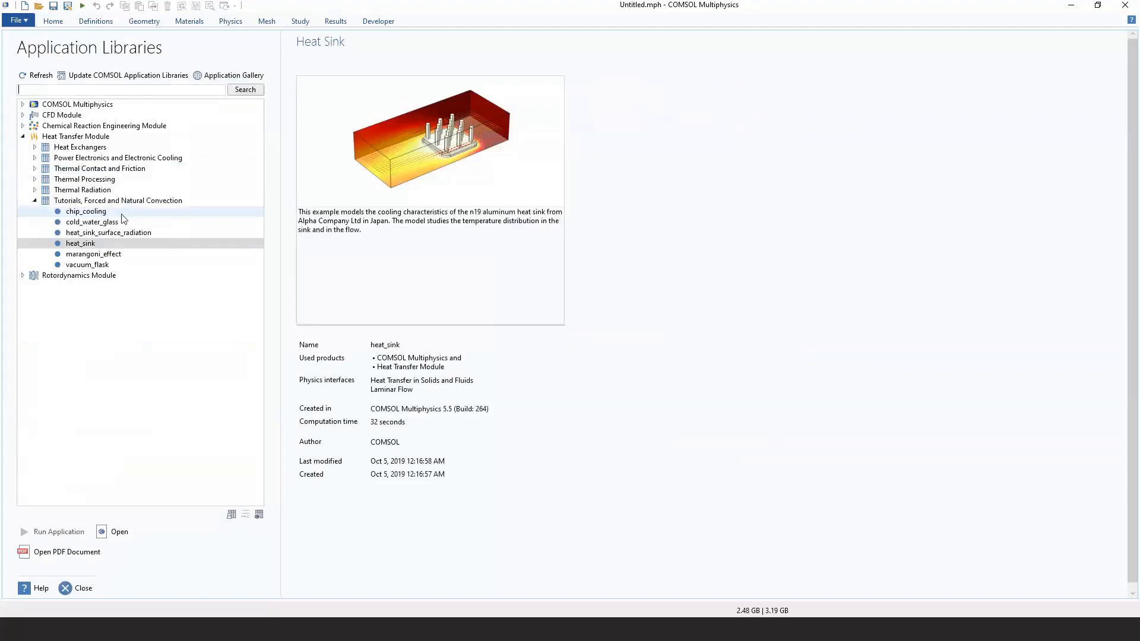
pyautogui.click(35, 189)
pyautogui.click(35, 178)
pyautogui.click(34, 168)
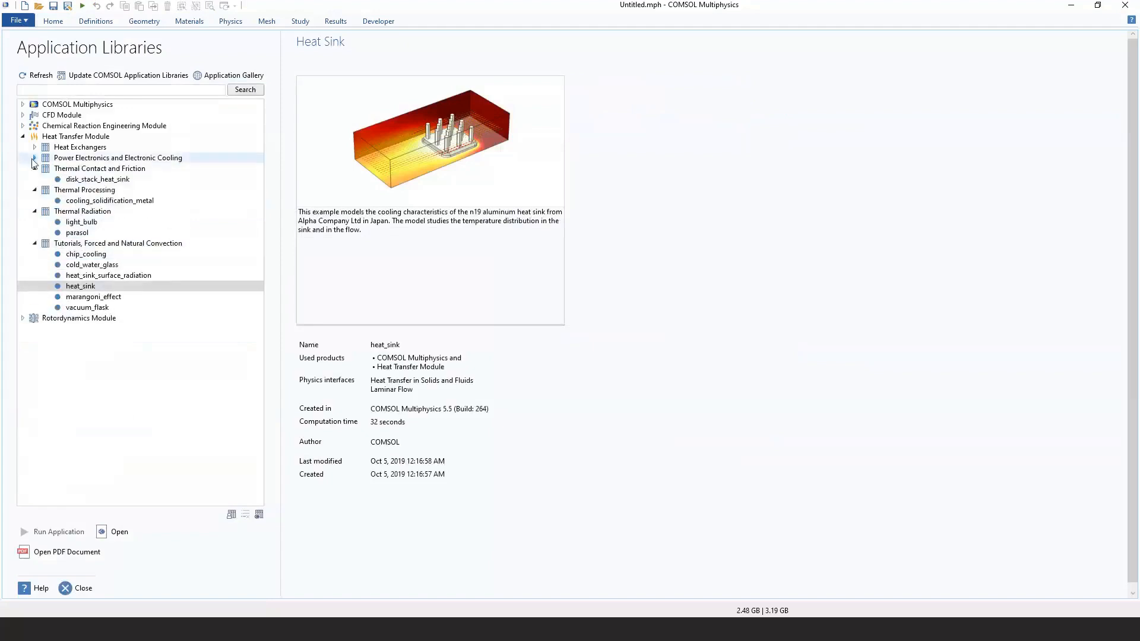
pyautogui.click(35, 157)
pyautogui.click(35, 147)
# Open the heat_exchanger_ni example from Heat Exchangers without saving the changes to the current model.
pyautogui.click(83, 158)
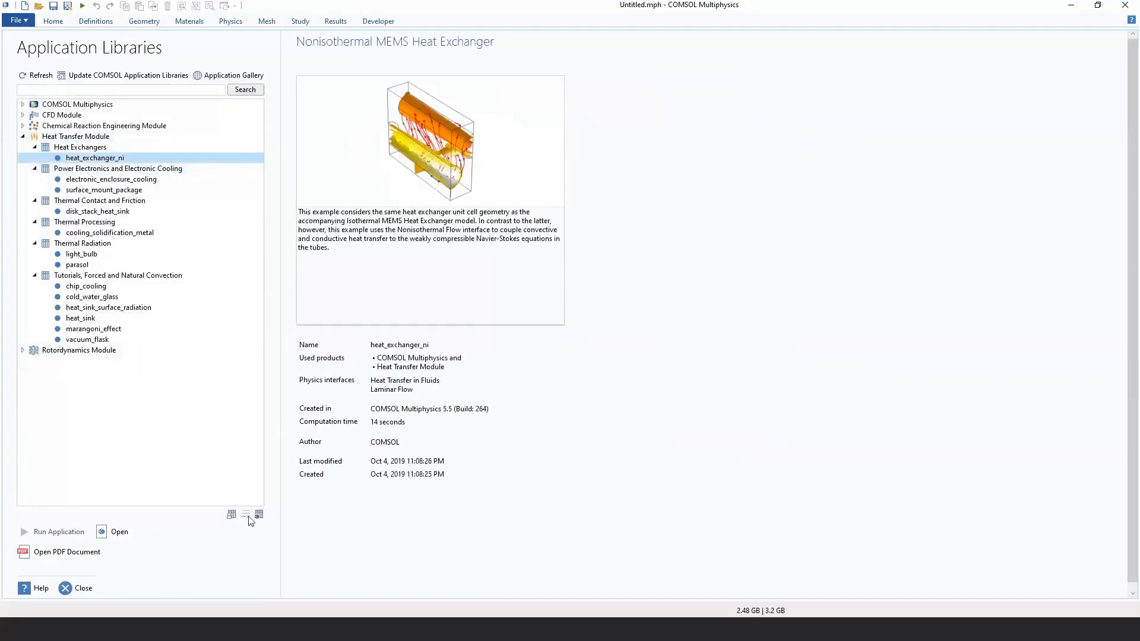
pyautogui.click(118, 532)
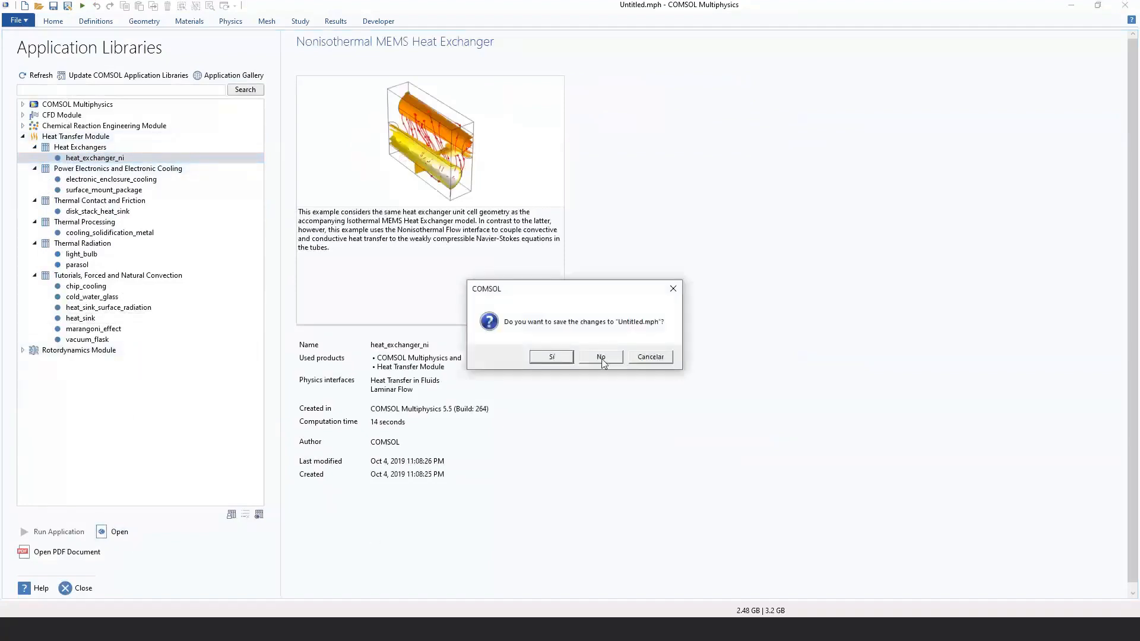
pyautogui.click(597, 358)
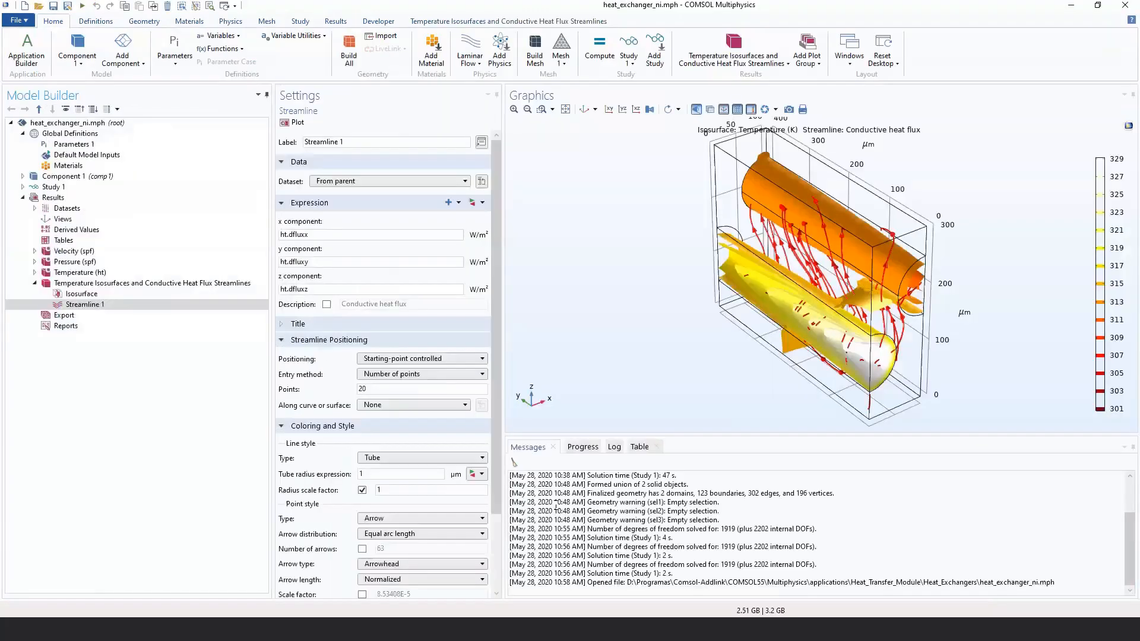
# Examine the heat exchanger's temperature isosurfaces and conductive heat flux streamlines from different directions.
pyautogui.moveTo(689, 336); pyautogui.dragTo(586, 333)
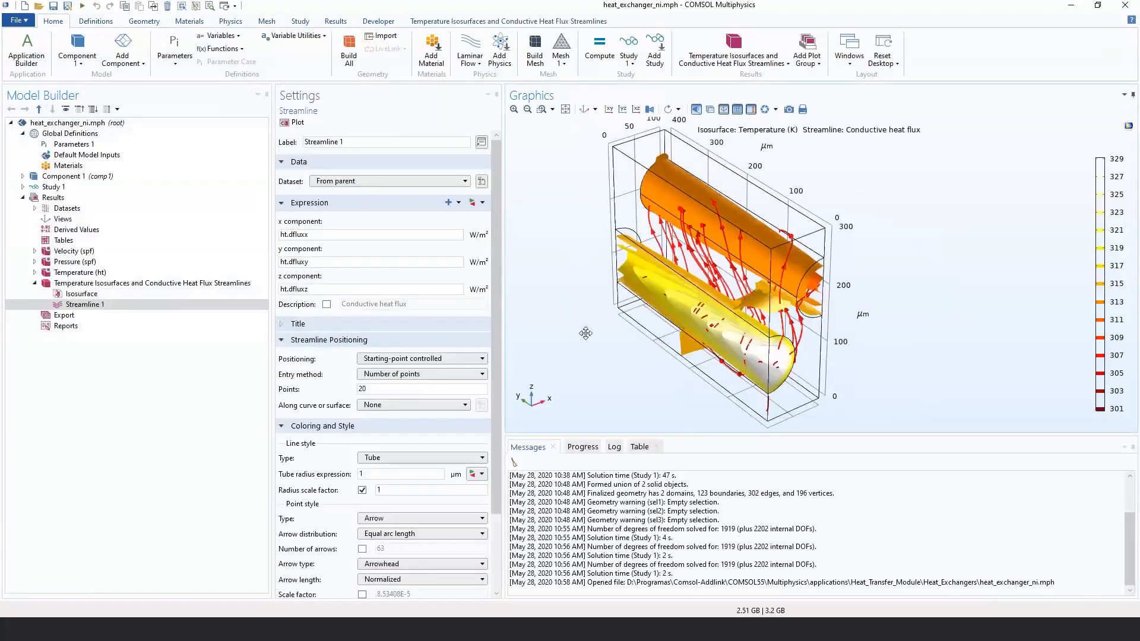
pyautogui.click(35, 283)
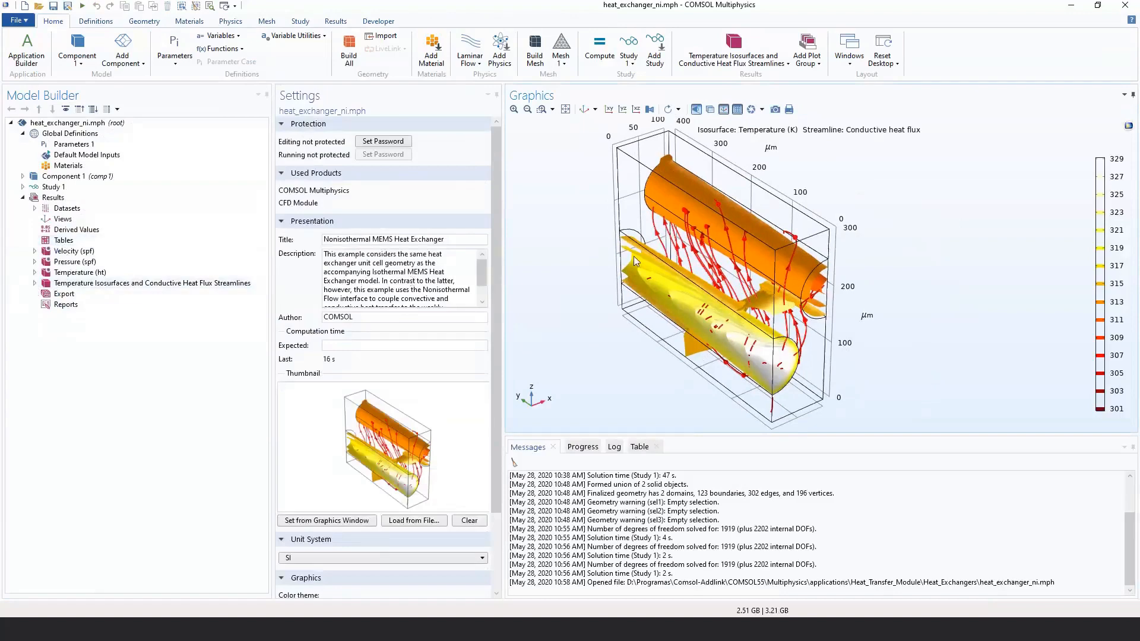
pyautogui.moveTo(629, 305); pyautogui.dragTo(670, 302)
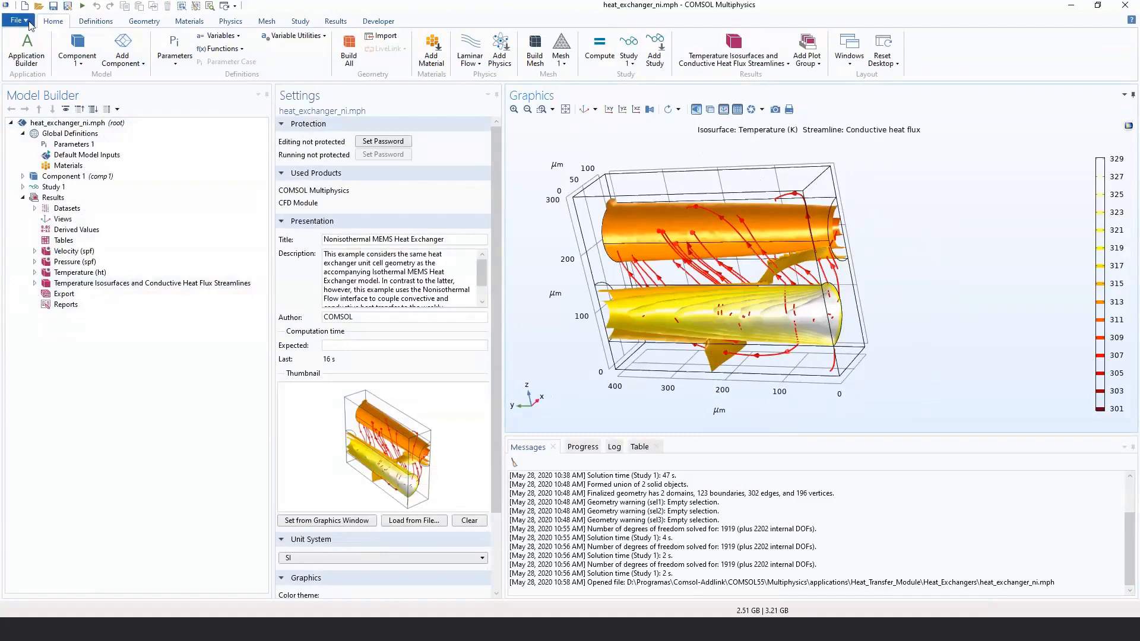
# Open the material library for adding a material and expand the Built-in materials.
pyautogui.click(328, 24)
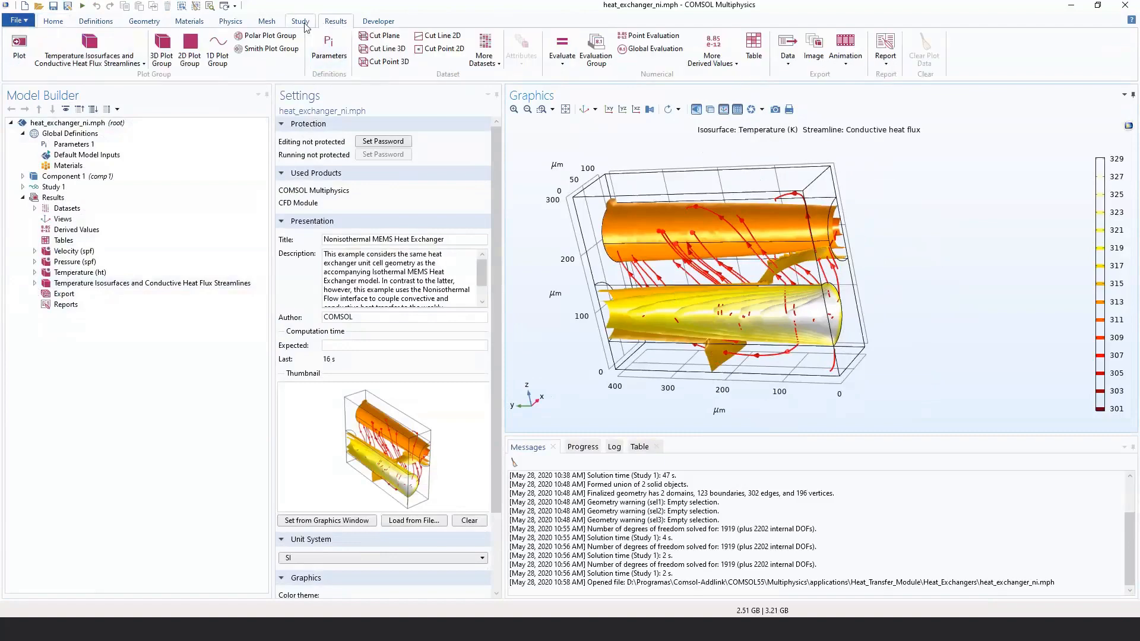
pyautogui.click(60, 22)
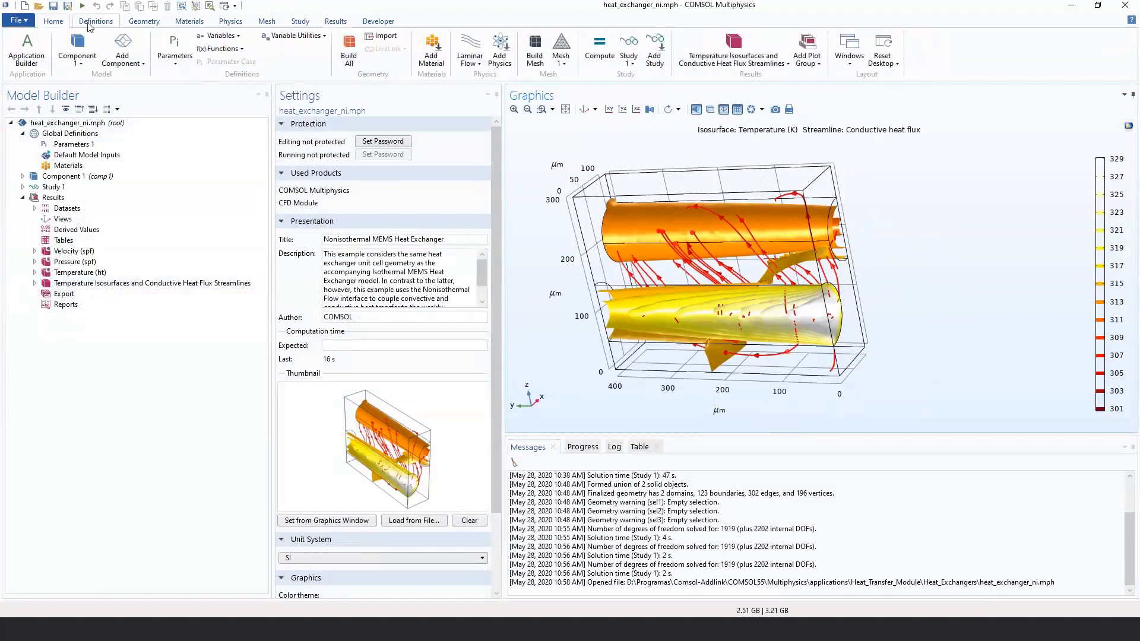
pyautogui.click(186, 22)
pyautogui.click(28, 40)
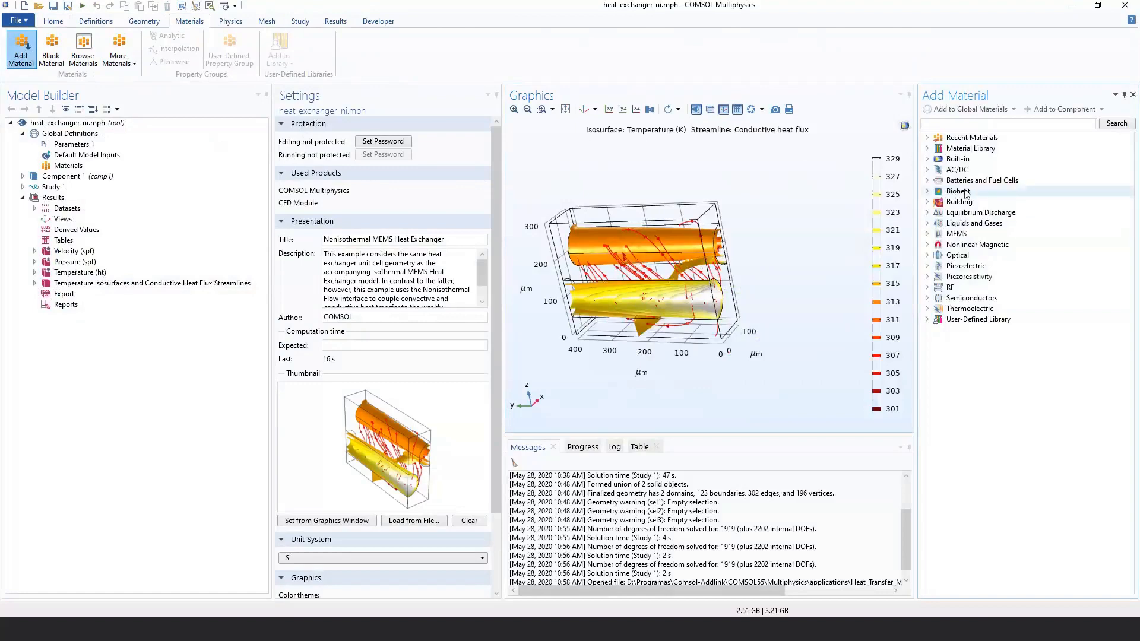
pyautogui.click(927, 159)
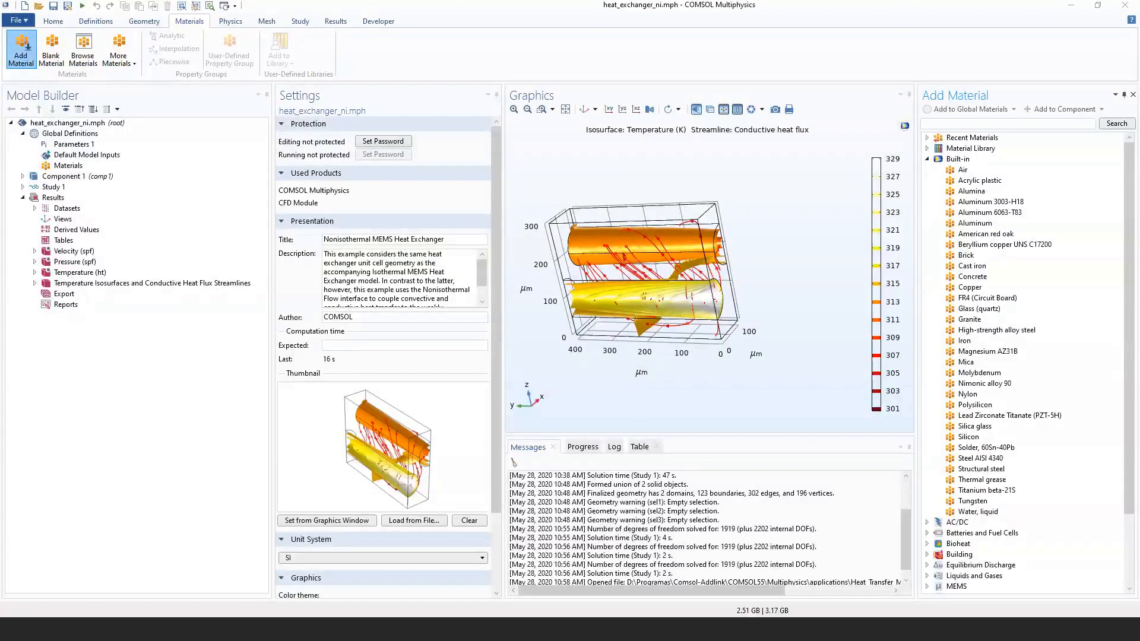
# Search the material library for zinc, look through the matches and add ZnO - Zinc oxide to Component 1.
pyautogui.click(980, 127)
pyautogui.write('zinc')
pyautogui.click(1104, 125)
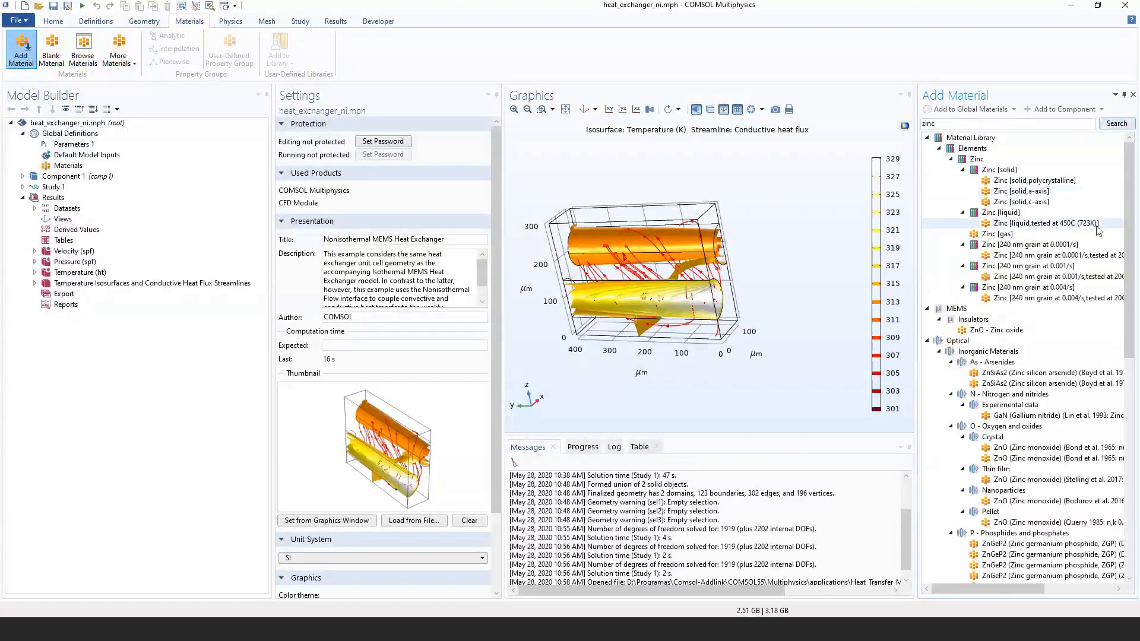
pyautogui.moveTo(1129, 222); pyautogui.dragTo(1129, 239)
pyautogui.click(980, 299)
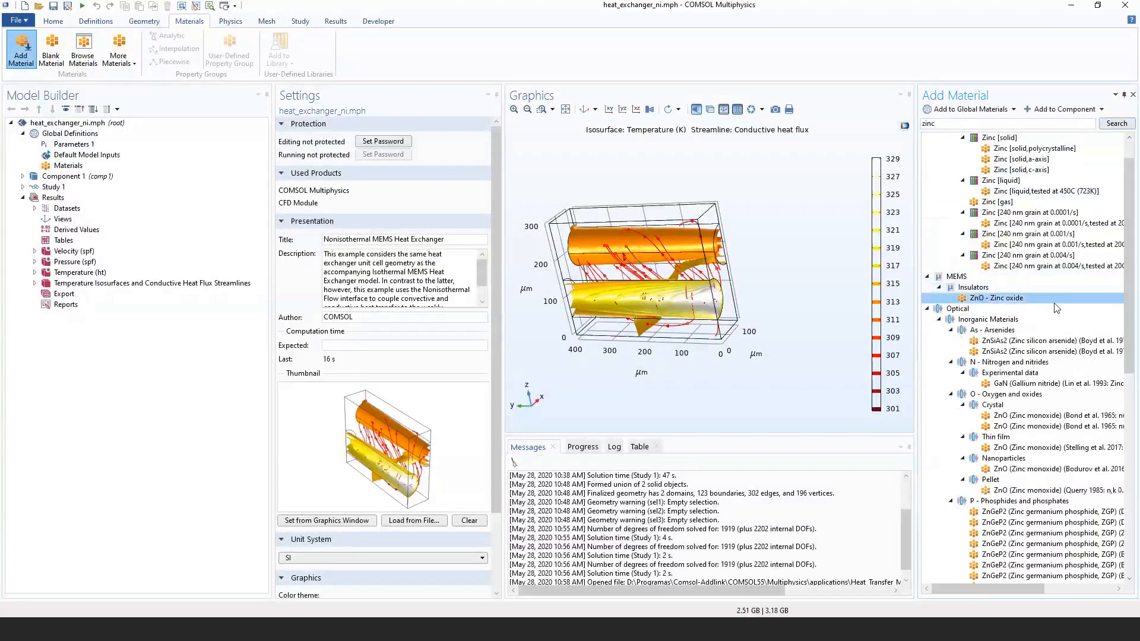
pyautogui.scroll(-7, 1063, 298)
pyautogui.scroll(2, 1063, 299)
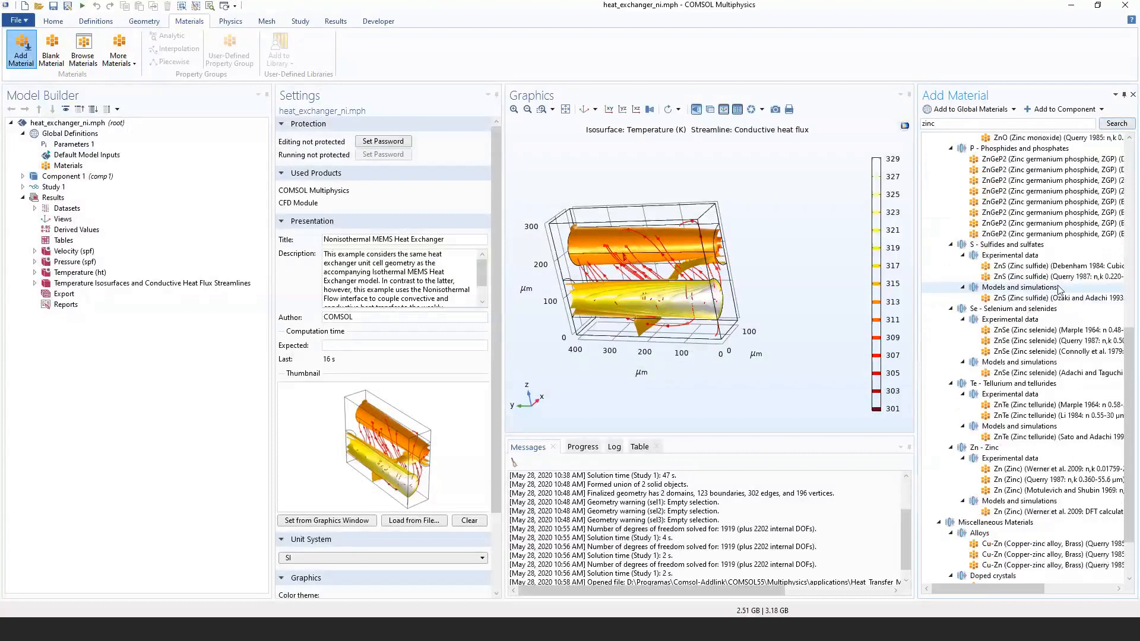
pyautogui.scroll(3, 1060, 294)
pyautogui.scroll(3, 1014, 284)
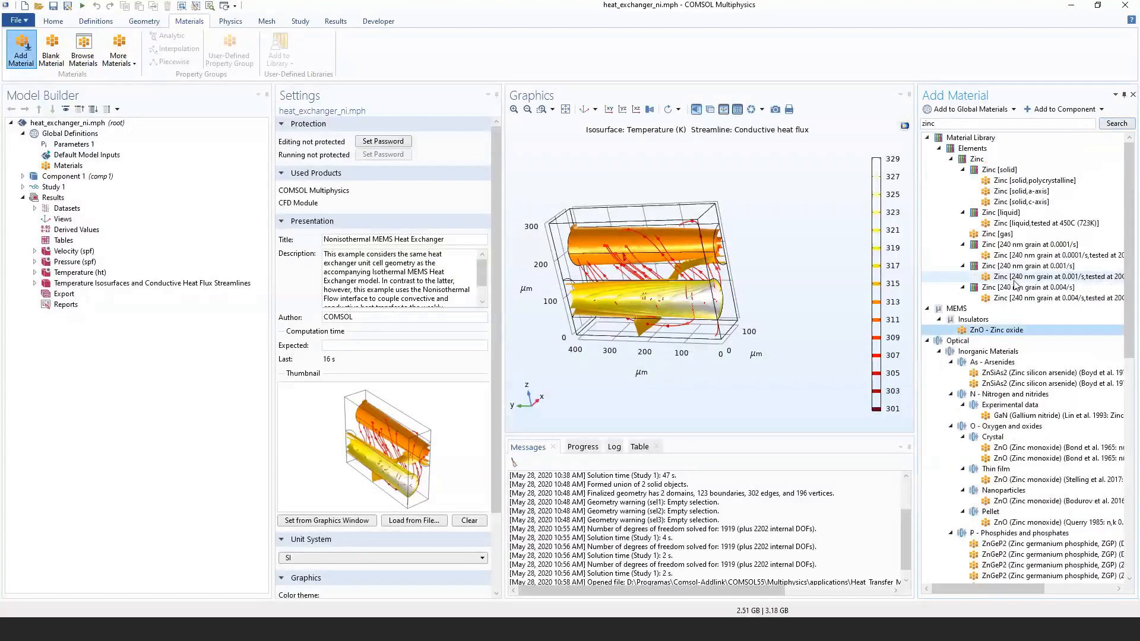
pyautogui.click(989, 331)
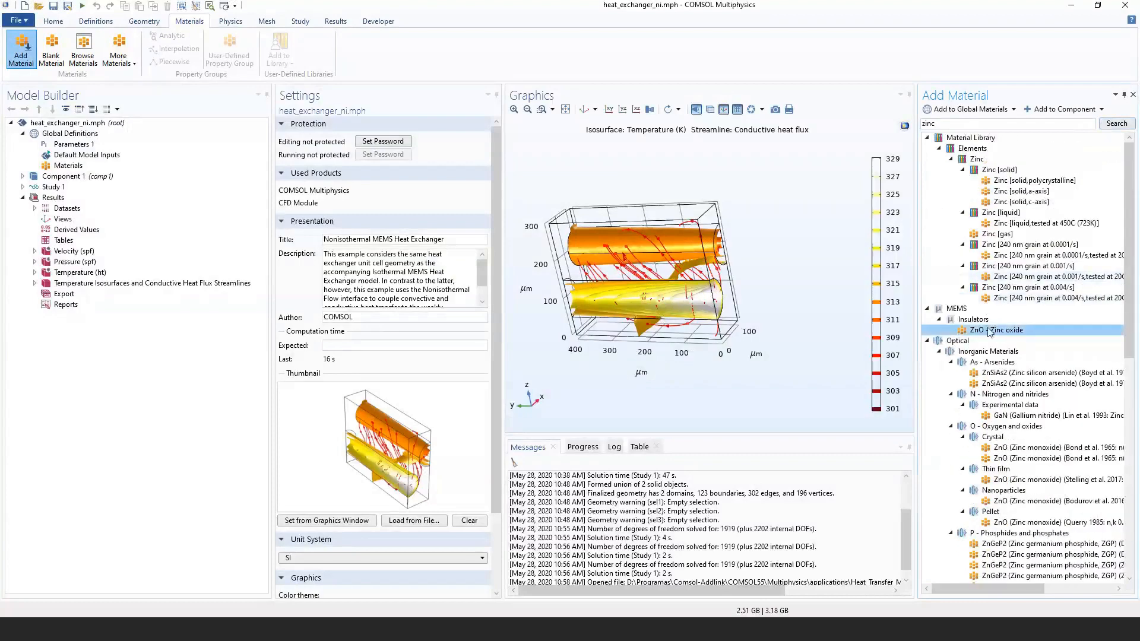
pyautogui.doubleClick(989, 331)
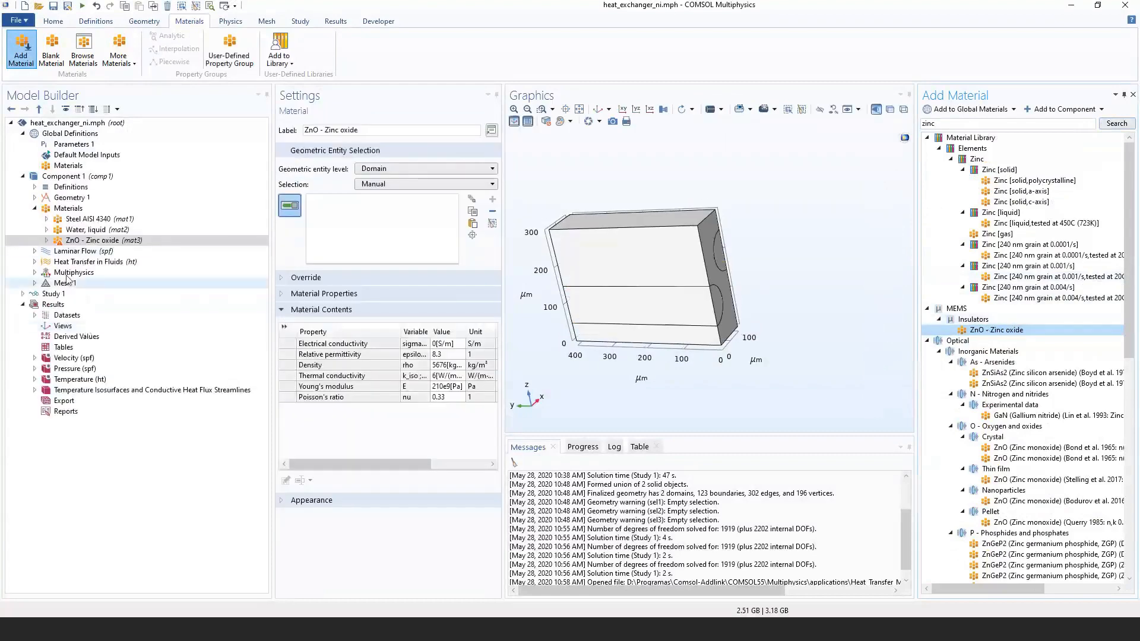
# Examine the domain assigned to Steel AISI 4340 and its heat capacity, density and thermal conductivity.
pyautogui.click(89, 219)
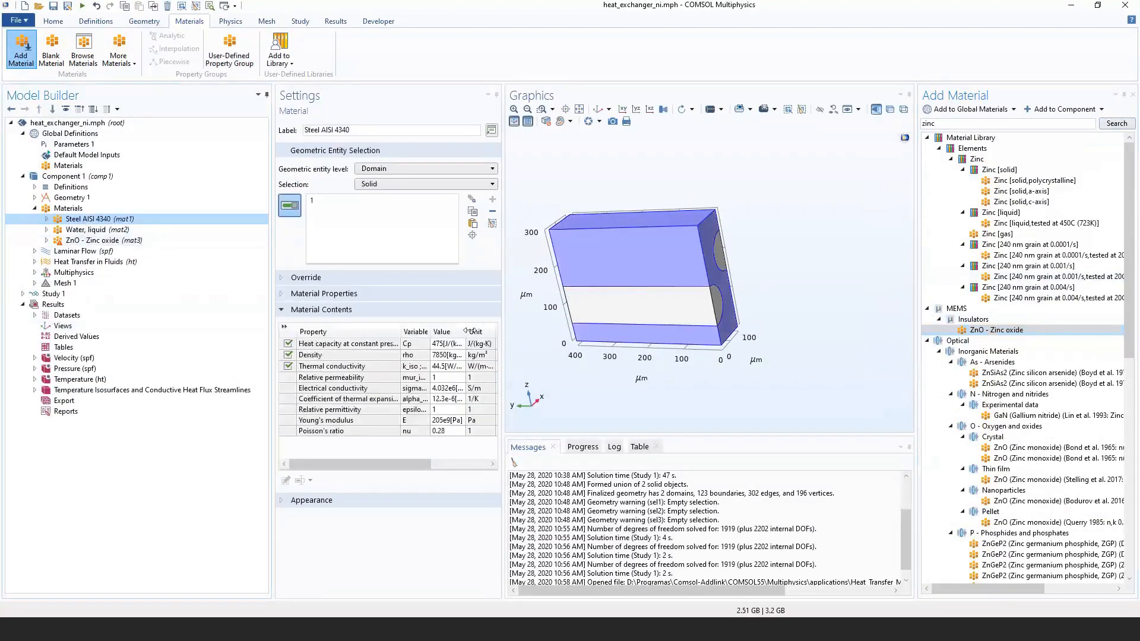
pyautogui.moveTo(503, 308); pyautogui.dragTo(628, 323)
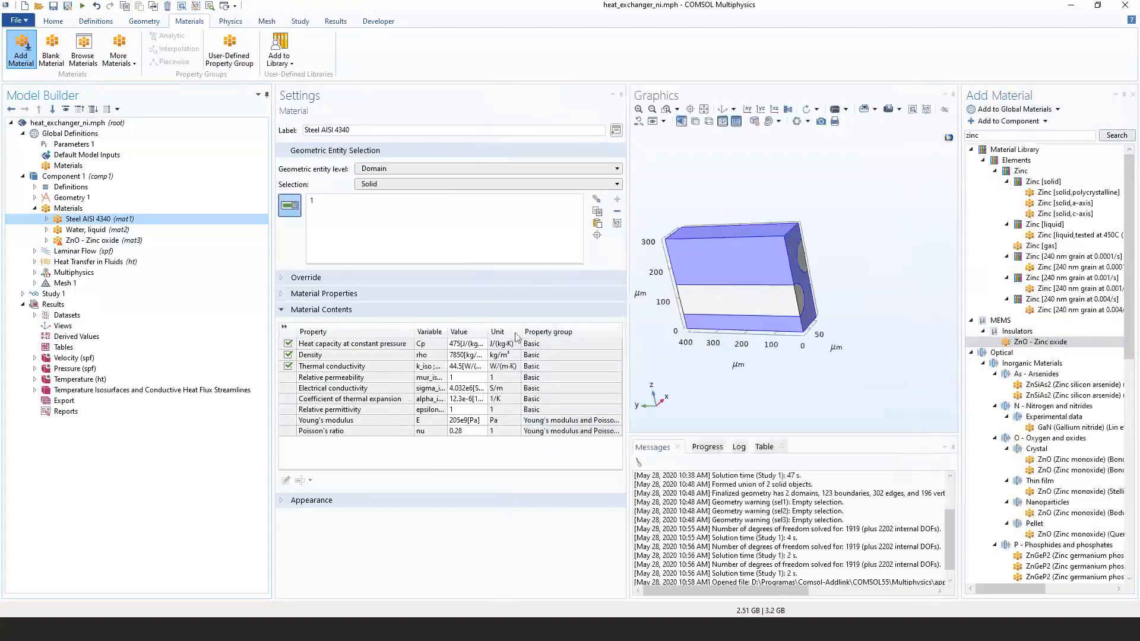
pyautogui.moveTo(692, 266); pyautogui.dragTo(698, 302)
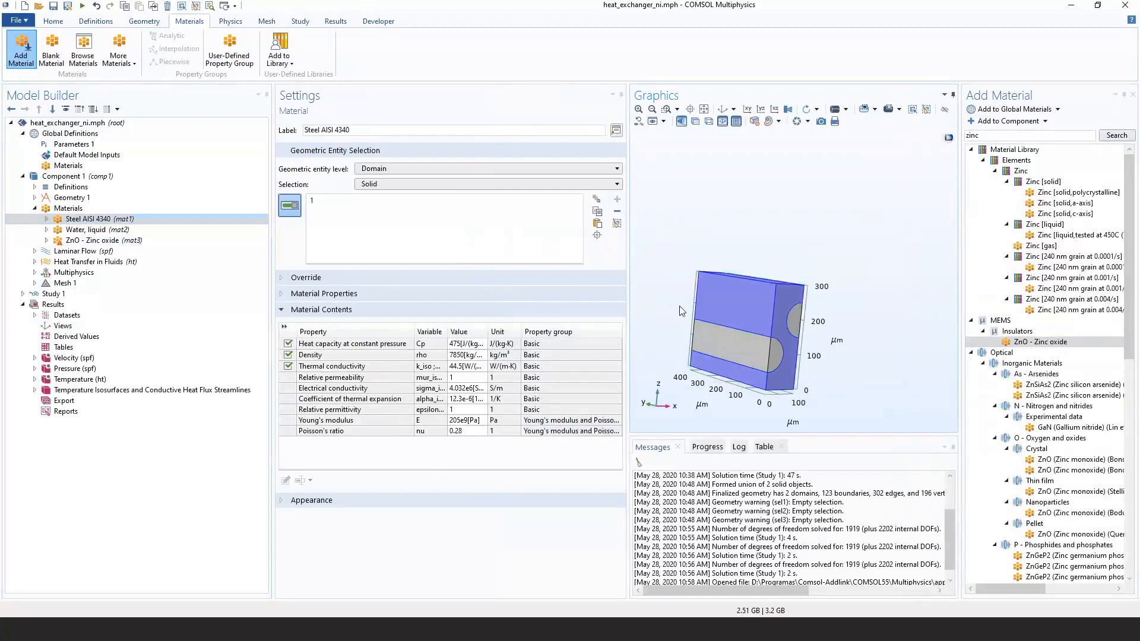
pyautogui.scroll(3, 679, 305)
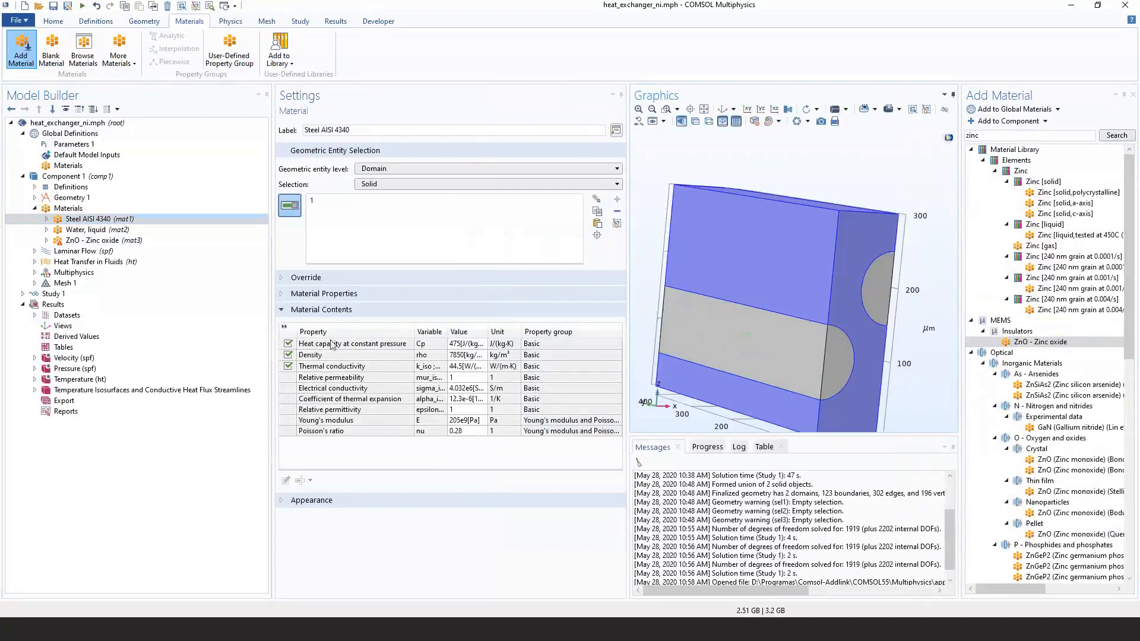
pyautogui.click(319, 345)
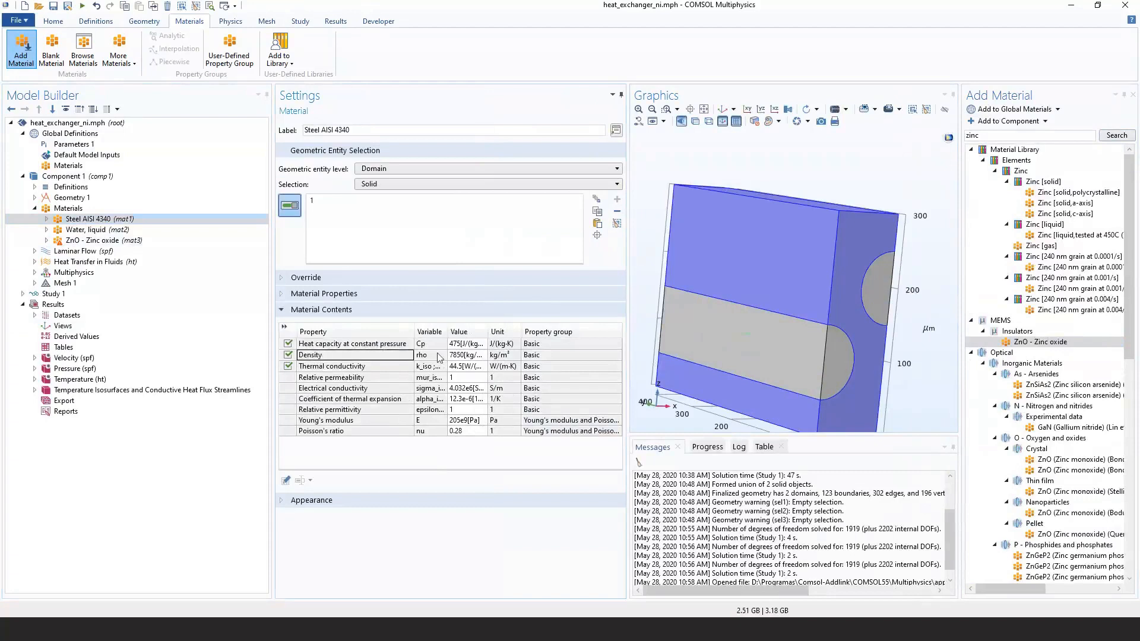
pyautogui.click(345, 368)
# Check the density and thermal conductivity among the material contents of ZnO - Zinc oxide.
pyautogui.click(98, 240)
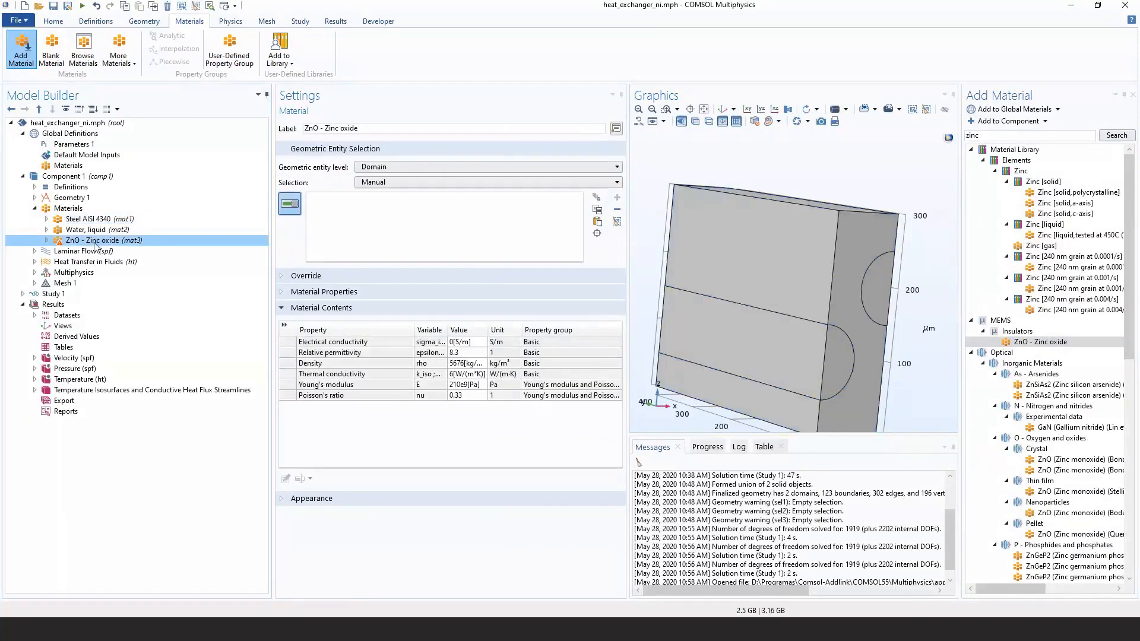
pyautogui.click(349, 363)
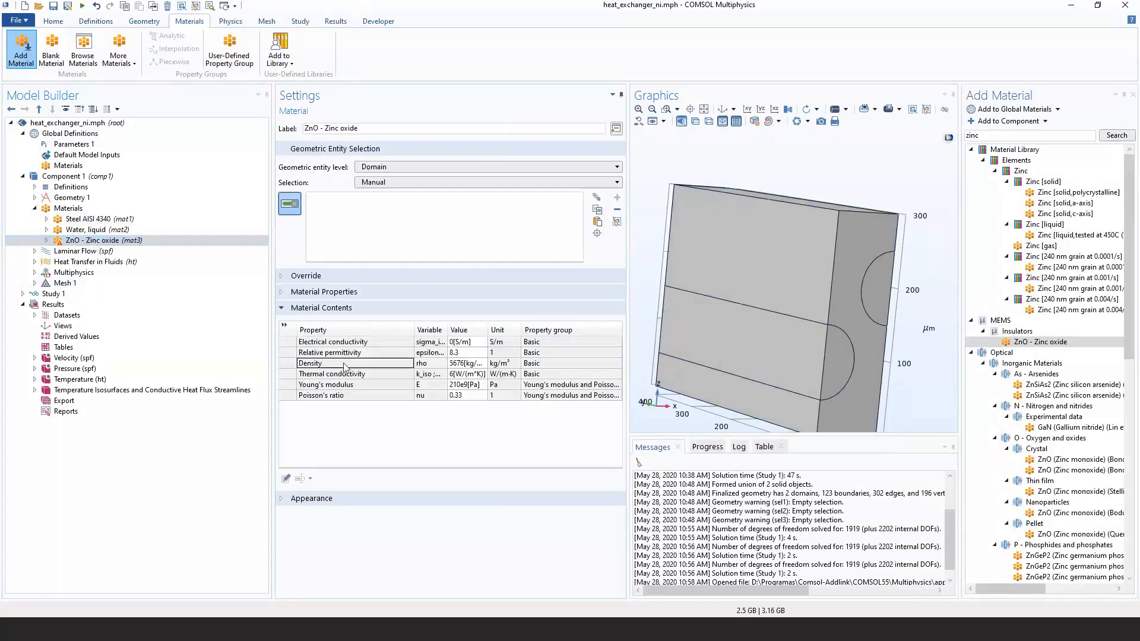
pyautogui.click(337, 375)
# Close the material library, then view the Steel AISI 4340 domain and the overview of Component 1's material assignments.
pyautogui.click(107, 219)
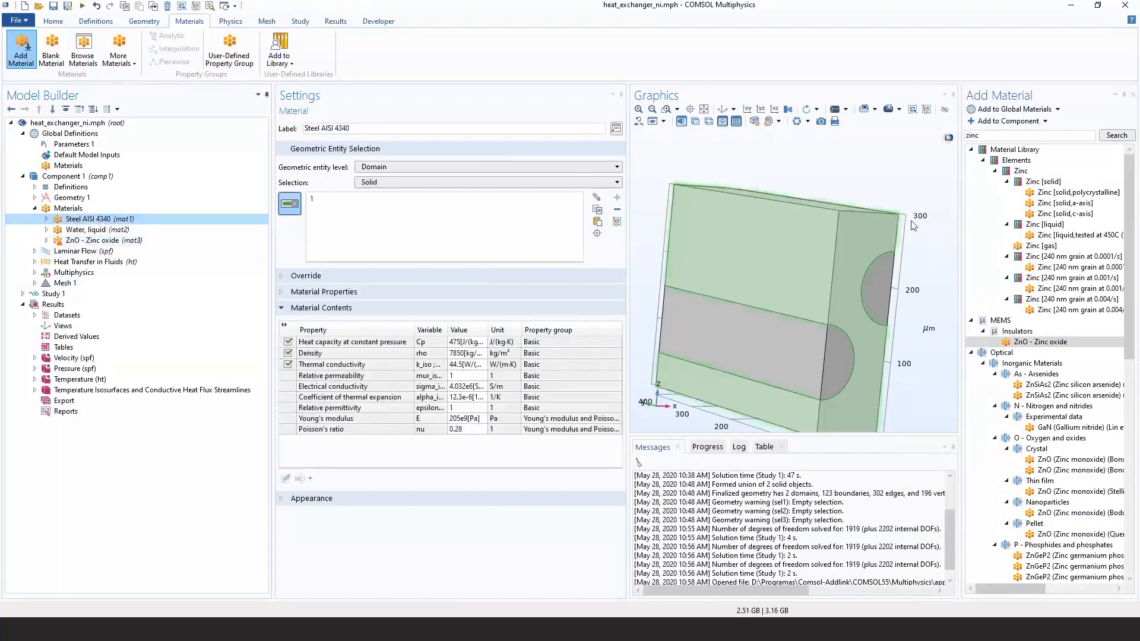
pyautogui.click(1133, 97)
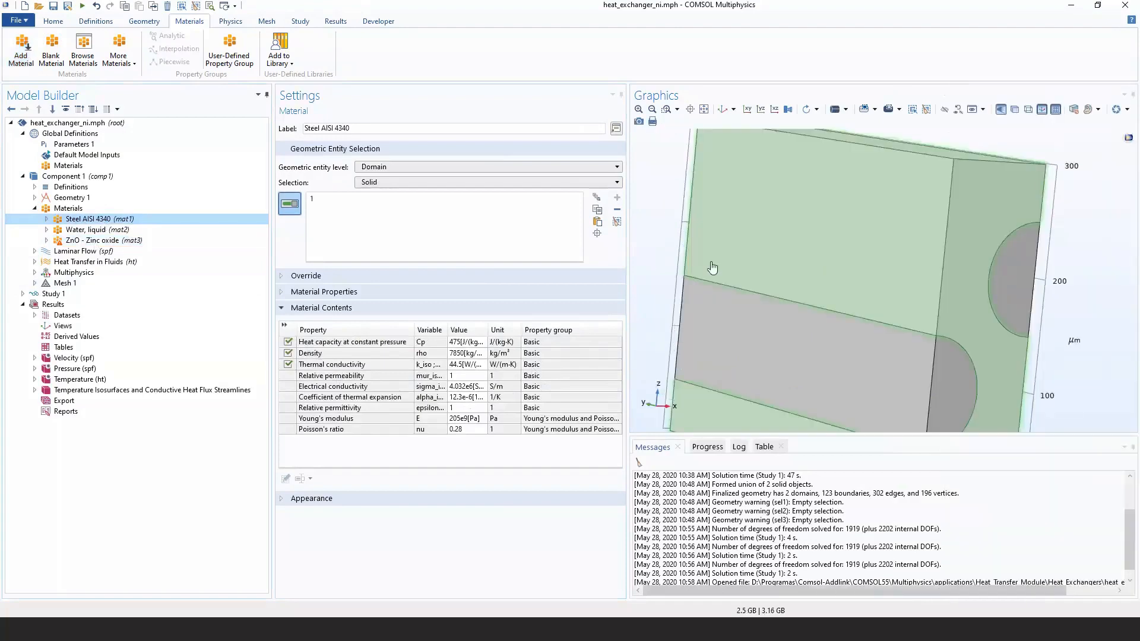
pyautogui.moveTo(702, 247); pyautogui.dragTo(657, 234)
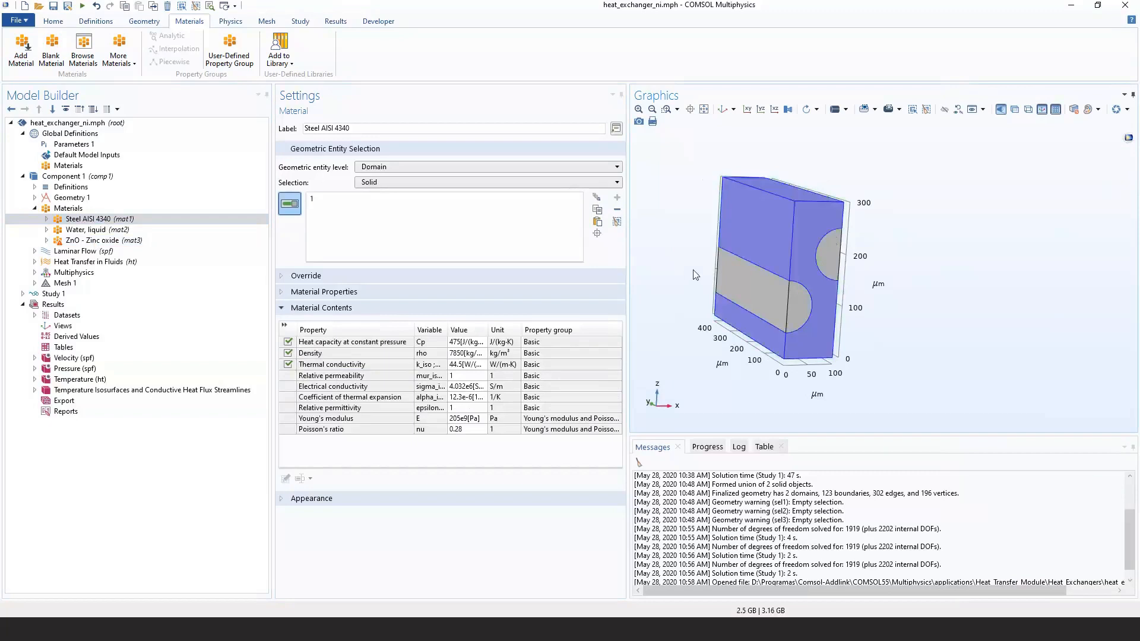
pyautogui.rightClick(121, 219)
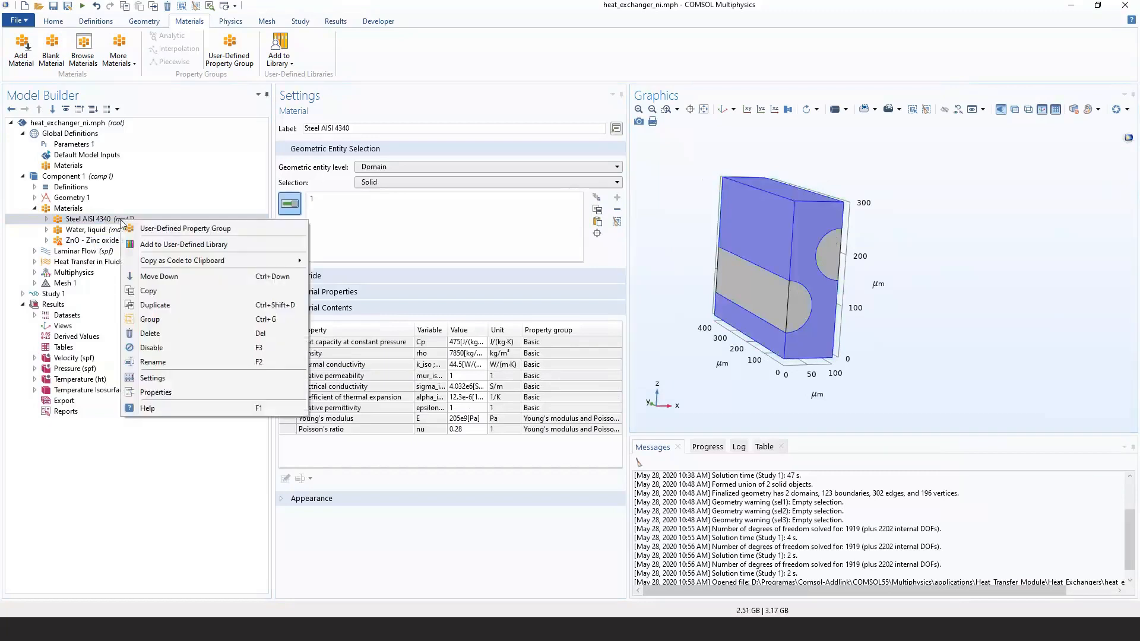
pyautogui.click(68, 209)
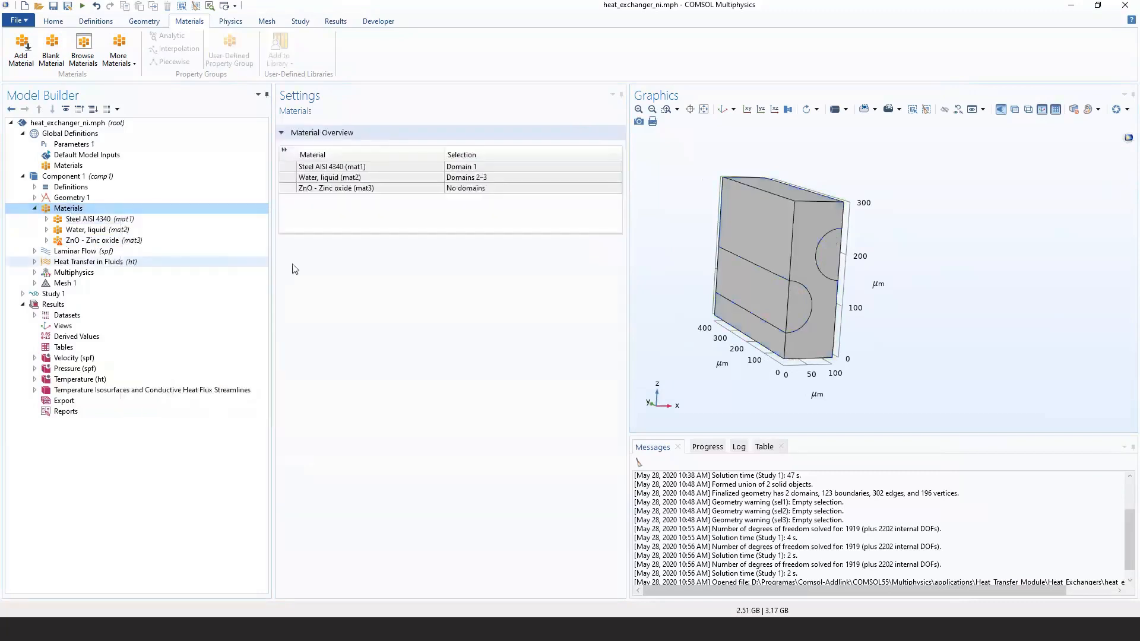
# Collapse the materials list, enlarge the graphics view and highlight the two half-round channel domains of the heat exchanger.
pyautogui.doubleClick(168, 209)
pyautogui.moveTo(697, 312); pyautogui.dragTo(674, 312, button='right')
pyautogui.moveTo(674, 311); pyautogui.dragTo(746, 306)
pyautogui.click(689, 312)
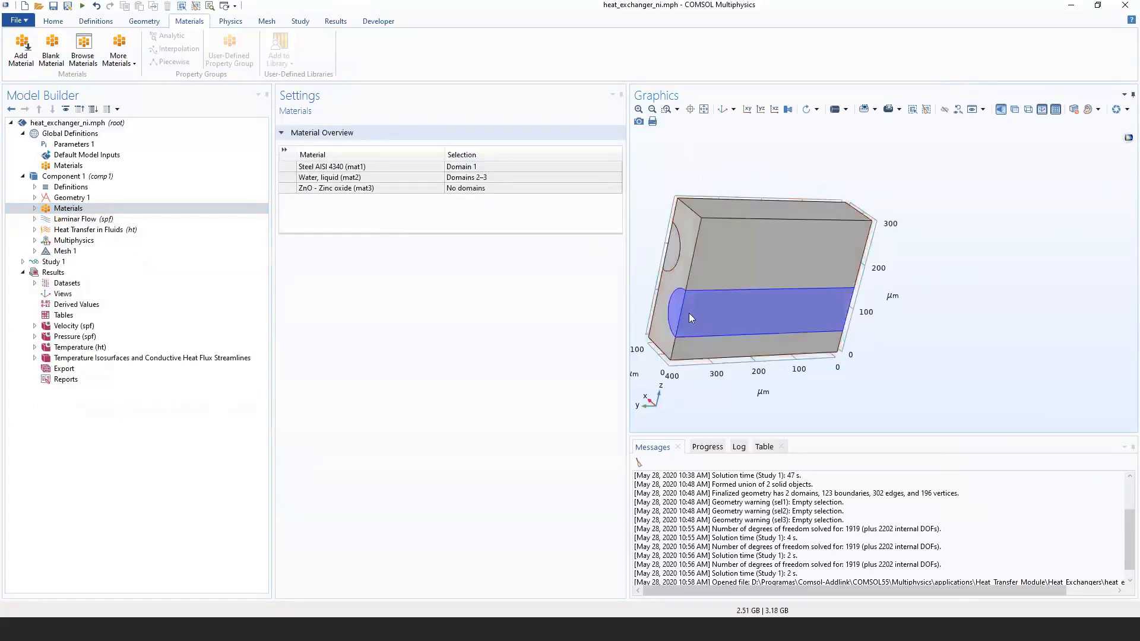
pyautogui.doubleClick(655, 97)
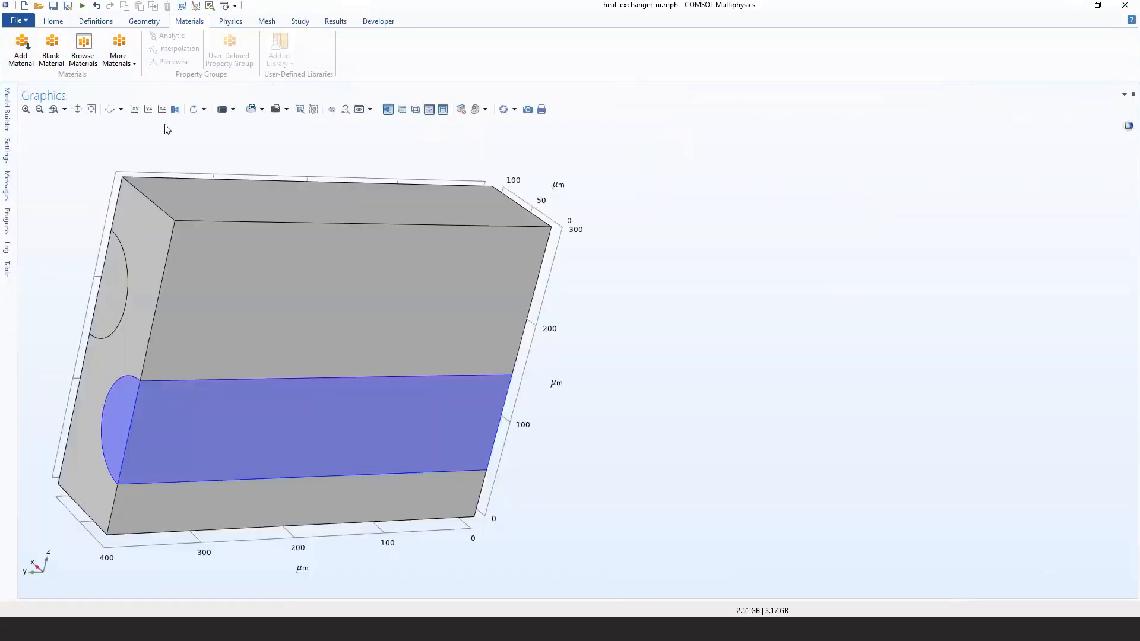
pyautogui.click(118, 111)
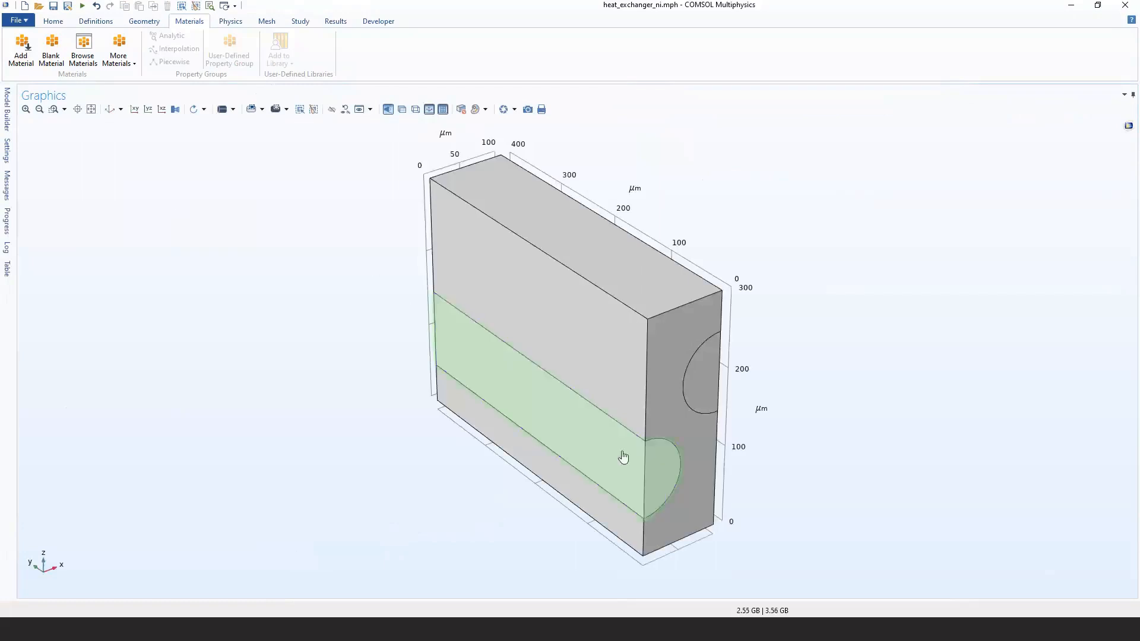
pyautogui.click(667, 453)
pyautogui.click(703, 380)
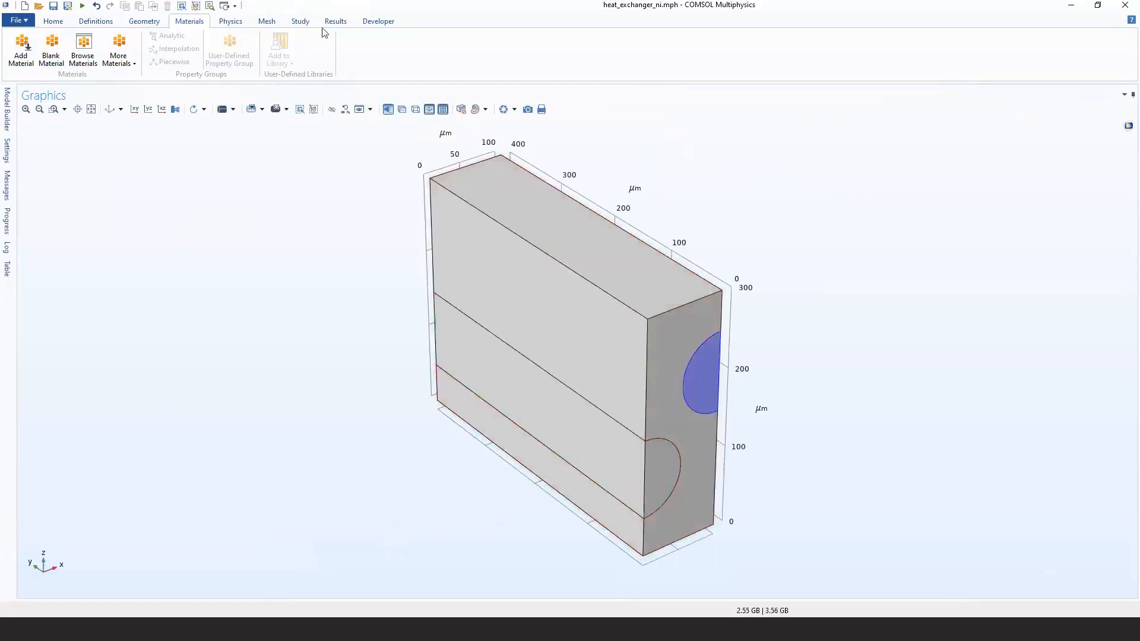
# Highlight the solid block domain that surrounds the channels and view its front end close up.
pyautogui.click(657, 321)
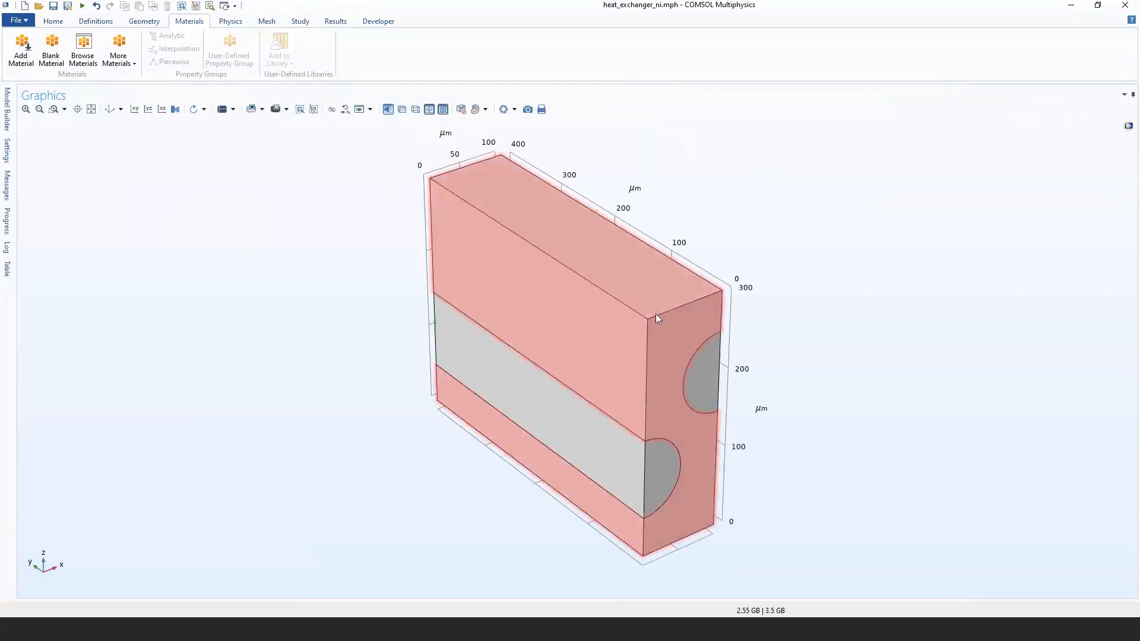
pyautogui.click(655, 314)
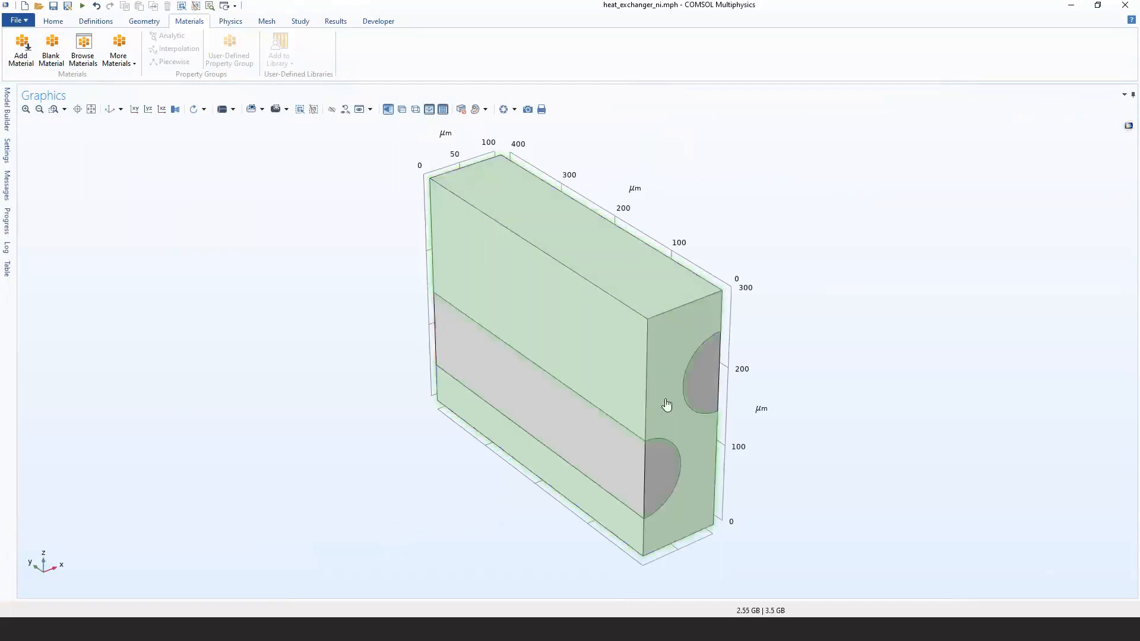
pyautogui.scroll(3, 693, 430)
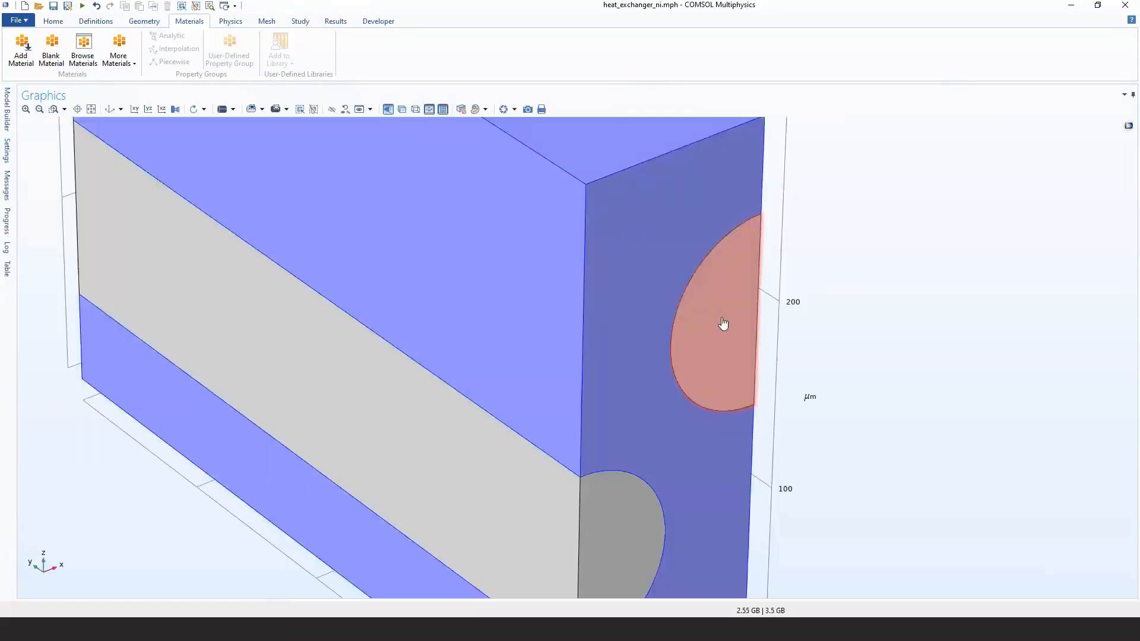
pyautogui.scroll(-3, 564, 293)
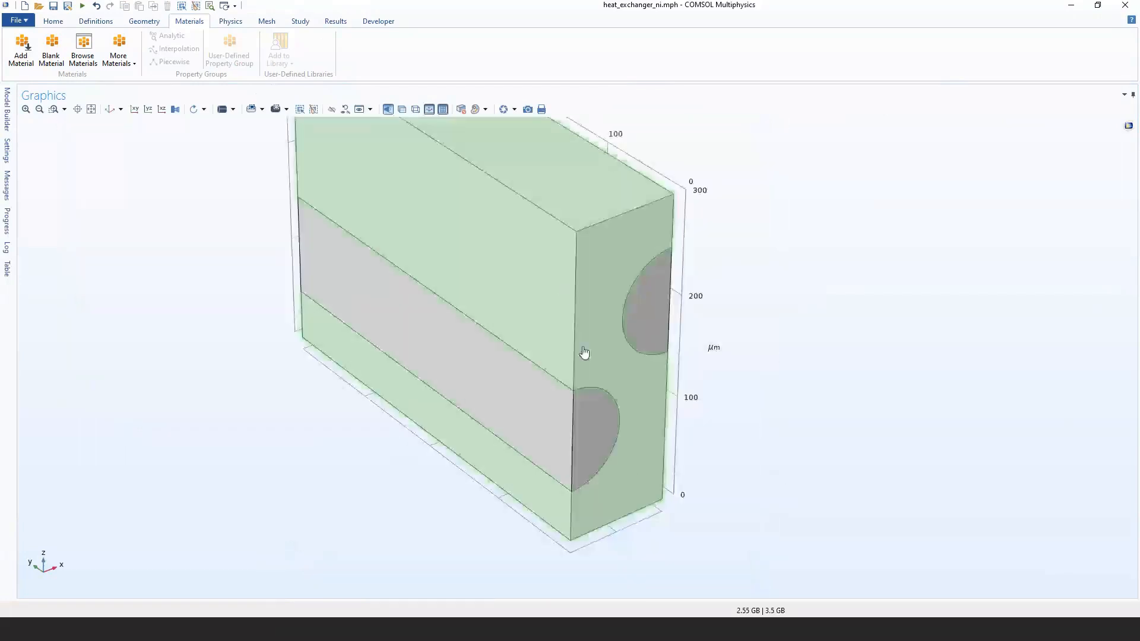
pyautogui.click(559, 297)
pyautogui.moveTo(445, 253); pyautogui.dragTo(529, 306, button='right')
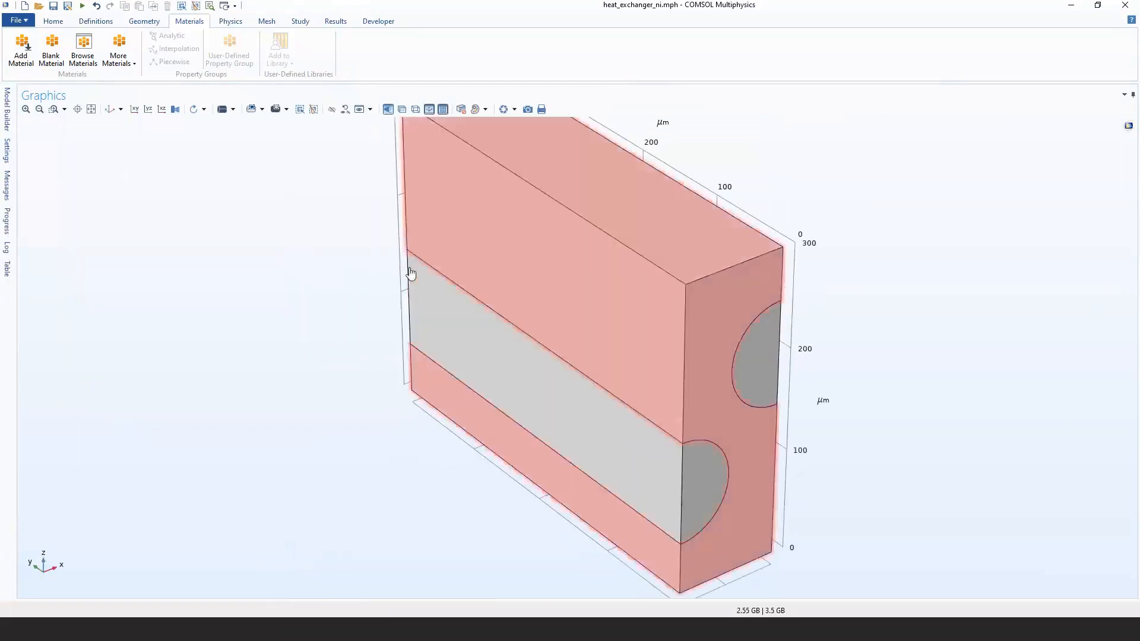
# Examine the openings of both channels at opposite ends of the block, then restore the normal window layout.
pyautogui.moveTo(412, 272); pyautogui.dragTo(295, 234)
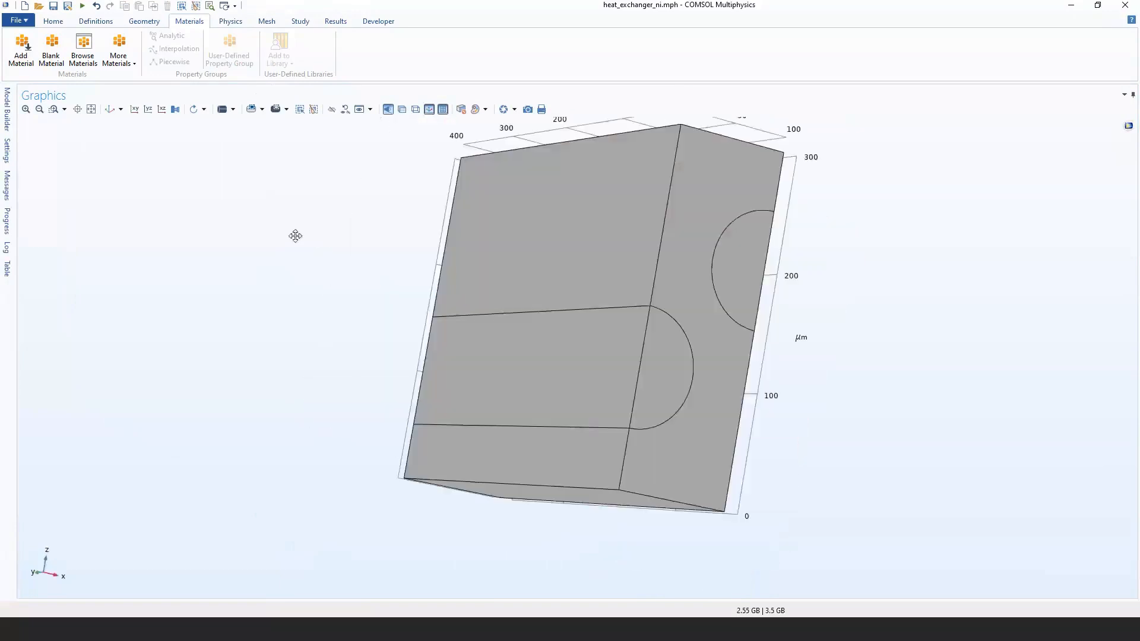
pyautogui.moveTo(618, 328); pyautogui.dragTo(611, 440)
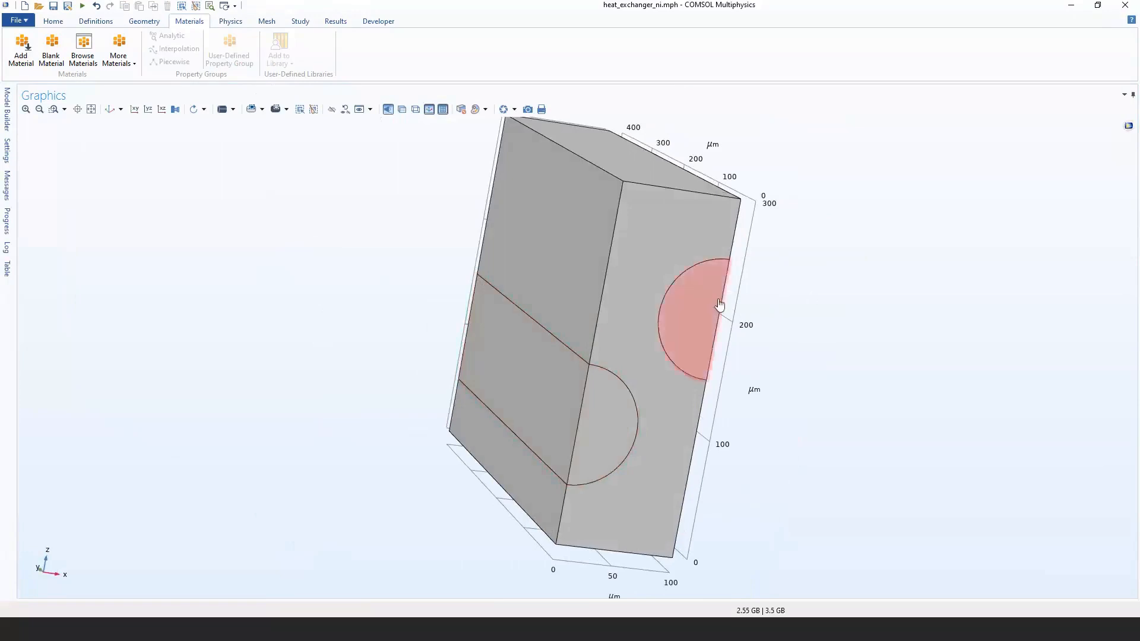
pyautogui.moveTo(632, 318); pyautogui.dragTo(667, 331)
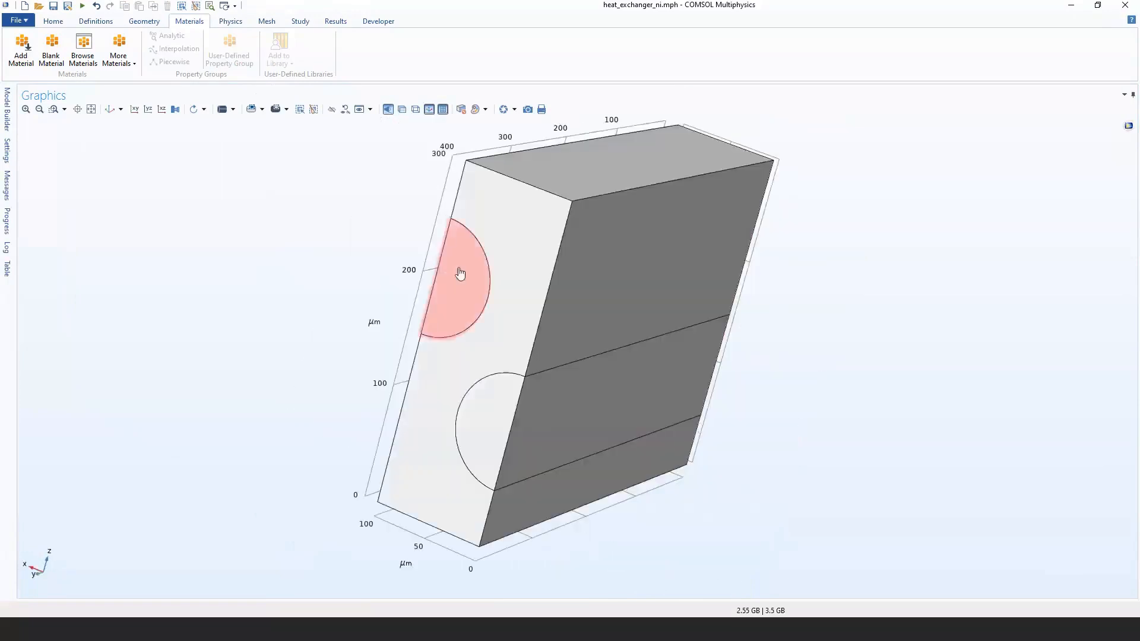
pyautogui.moveTo(434, 293); pyautogui.dragTo(384, 344)
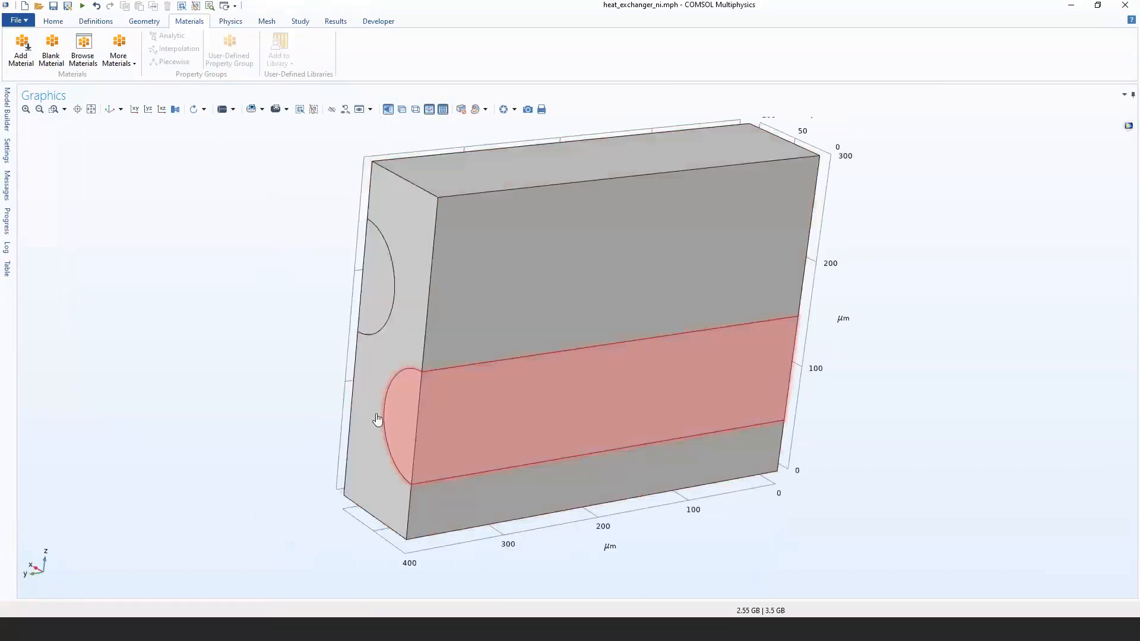
pyautogui.doubleClick(35, 97)
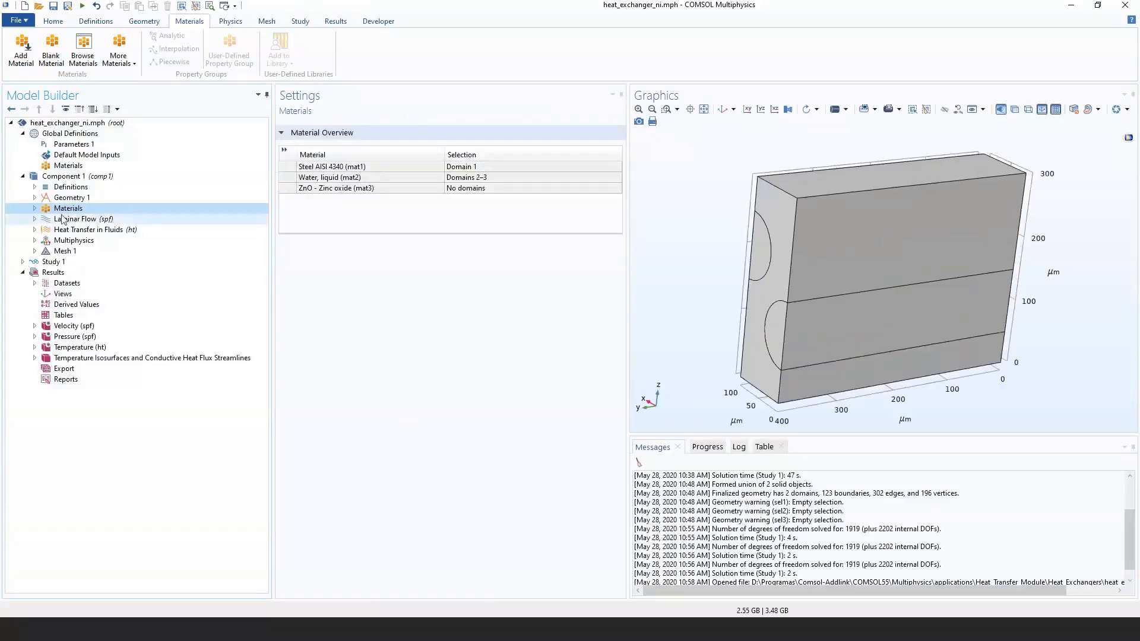
# Review the boundaries and flow conditions of the two inlets and the outlet in the Laminar Flow interface.
pyautogui.click(34, 219)
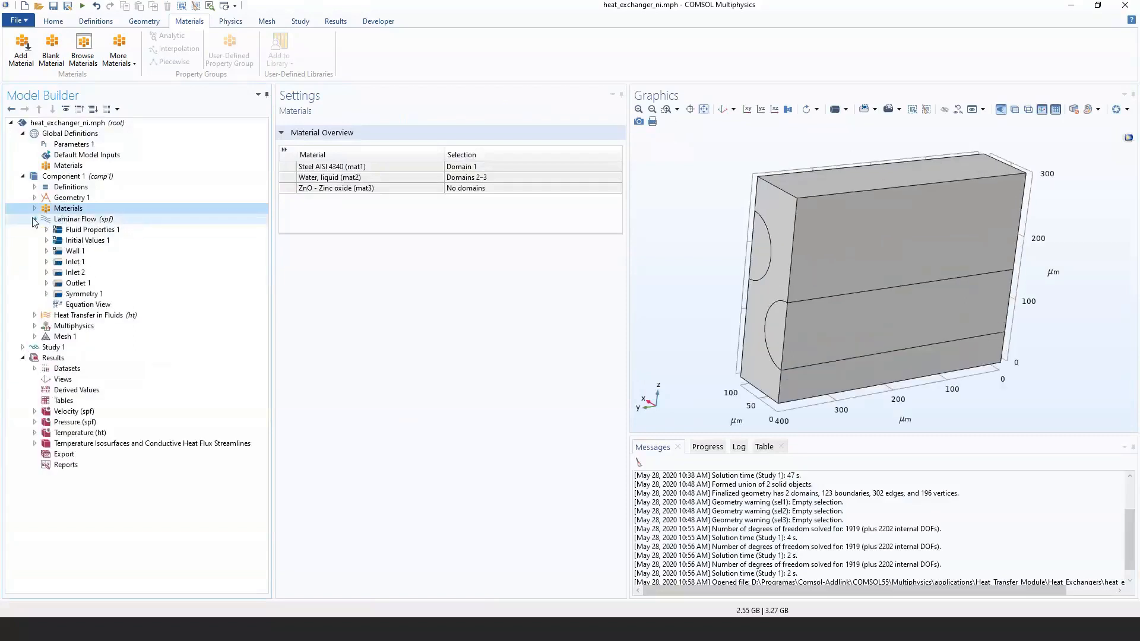
pyautogui.click(76, 262)
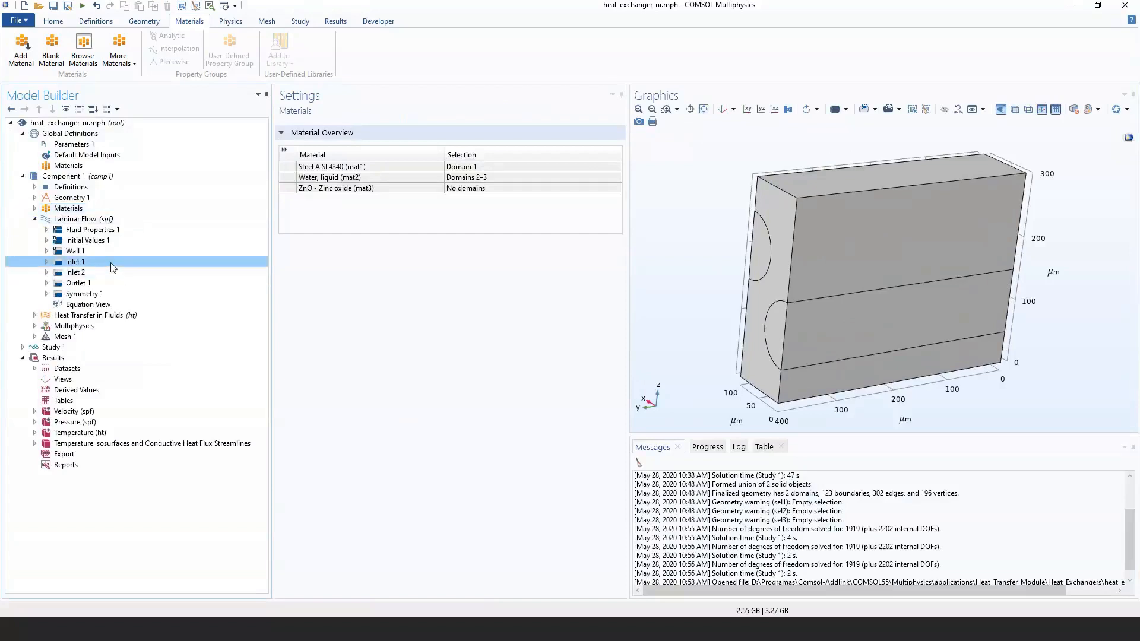
pyautogui.moveTo(641, 357); pyautogui.dragTo(623, 389)
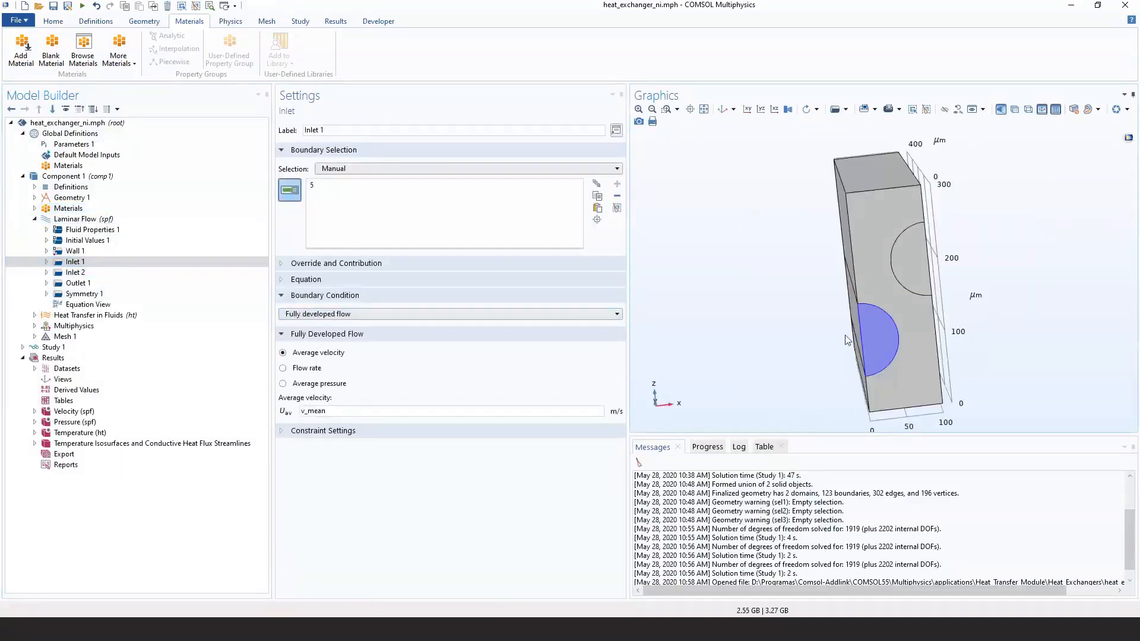
pyautogui.click(119, 272)
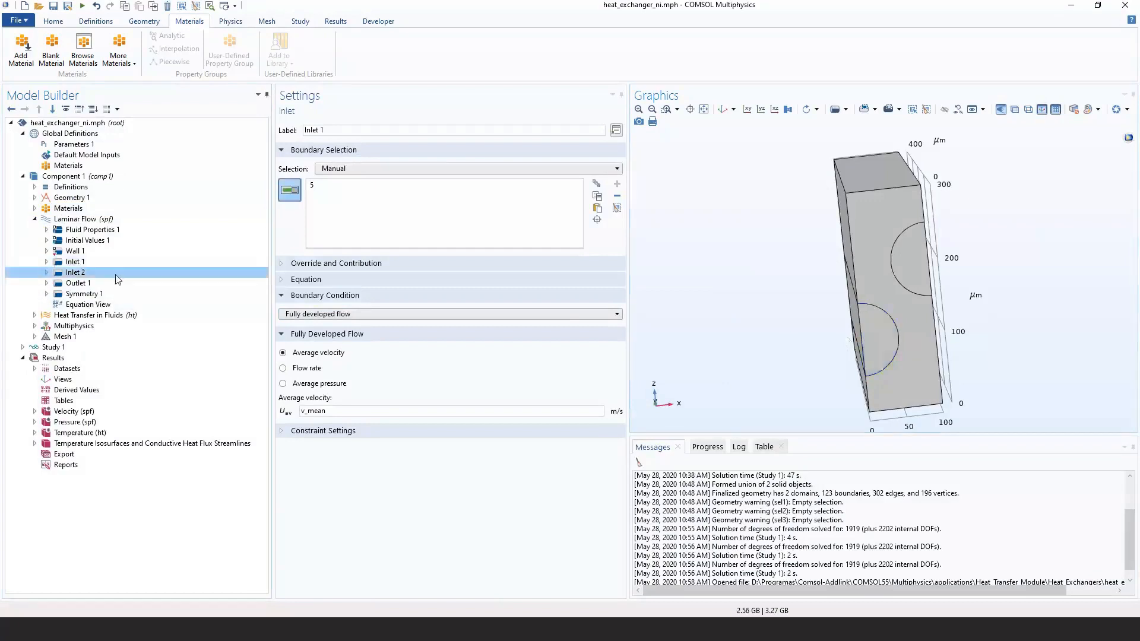
pyautogui.moveTo(747, 327); pyautogui.dragTo(759, 248)
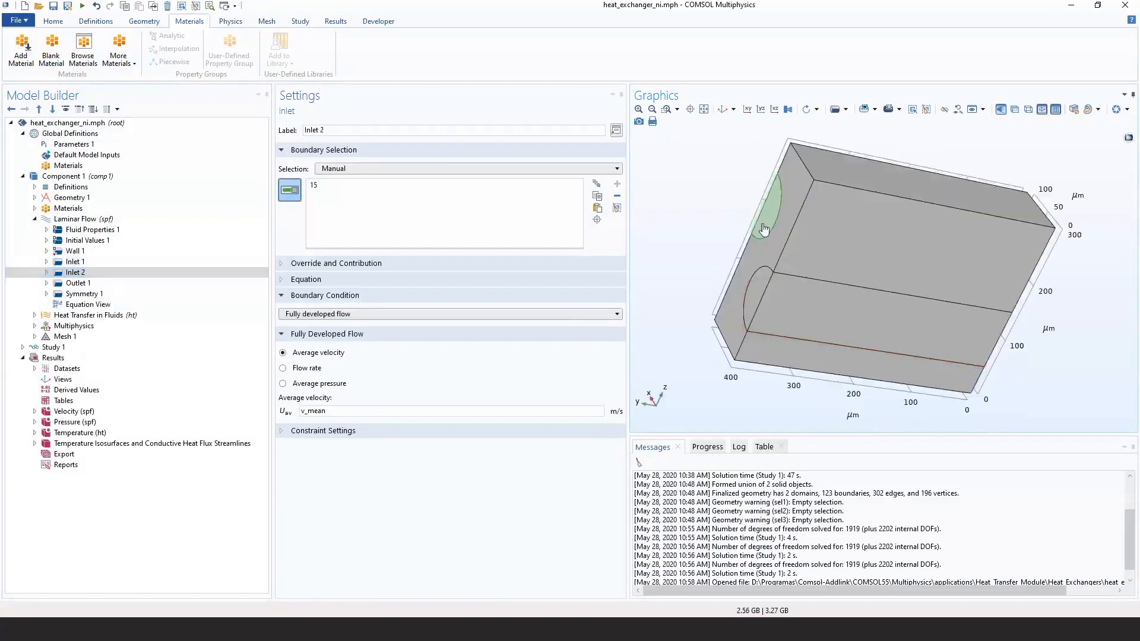
pyautogui.click(174, 285)
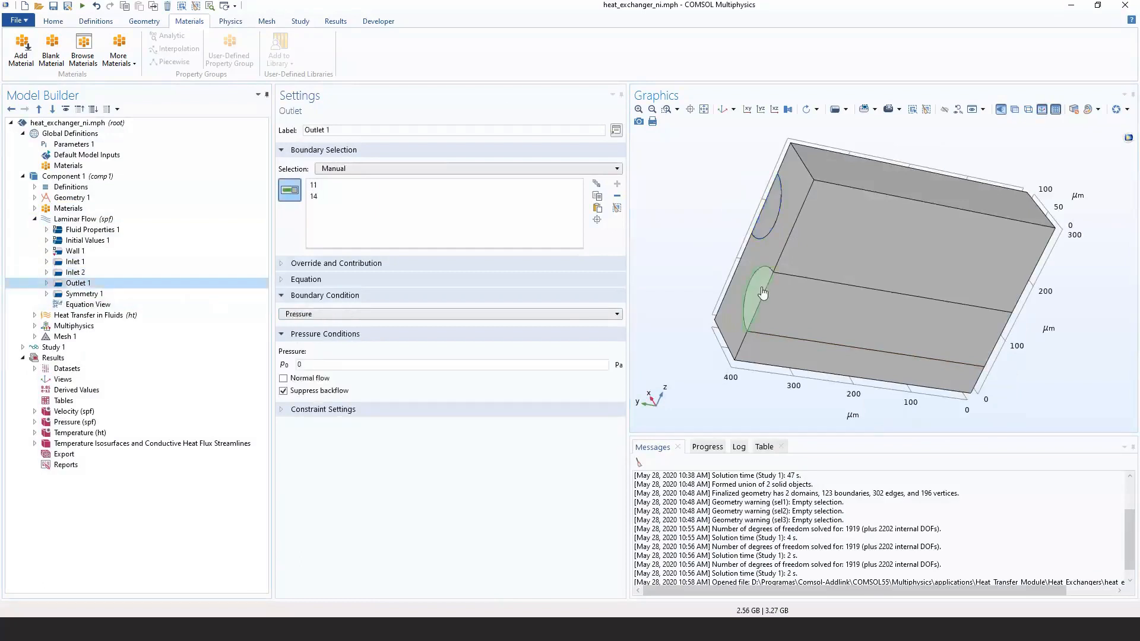
pyautogui.moveTo(832, 344); pyautogui.dragTo(798, 316)
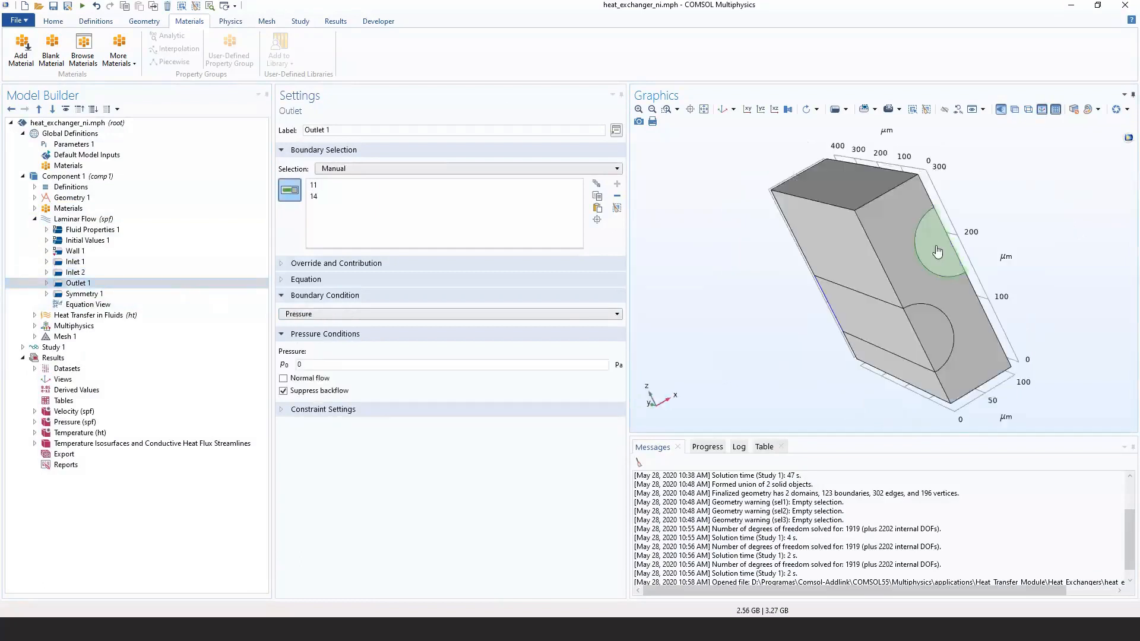
# Inspect the Symmetry 1 boundaries of Laminar Flow on the flat side faces of both channels, from several angles and close up.
pyautogui.click(116, 296)
pyautogui.moveTo(804, 311); pyautogui.dragTo(694, 375)
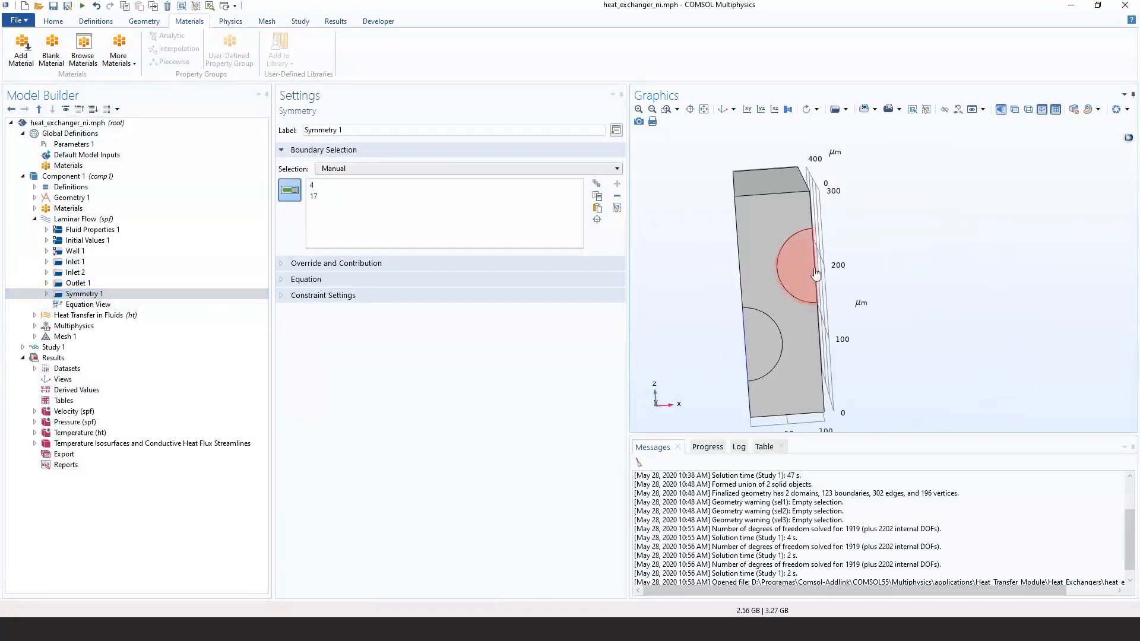
pyautogui.scroll(3, 794, 248)
pyautogui.scroll(-2, 812, 153)
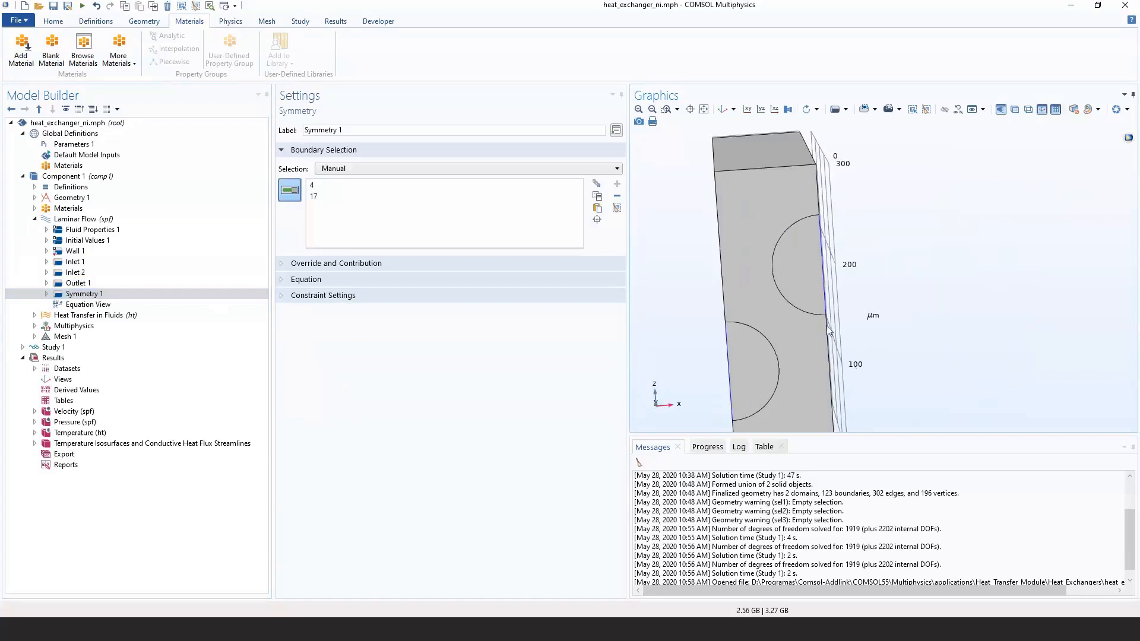
pyautogui.scroll(-2, 899, 285)
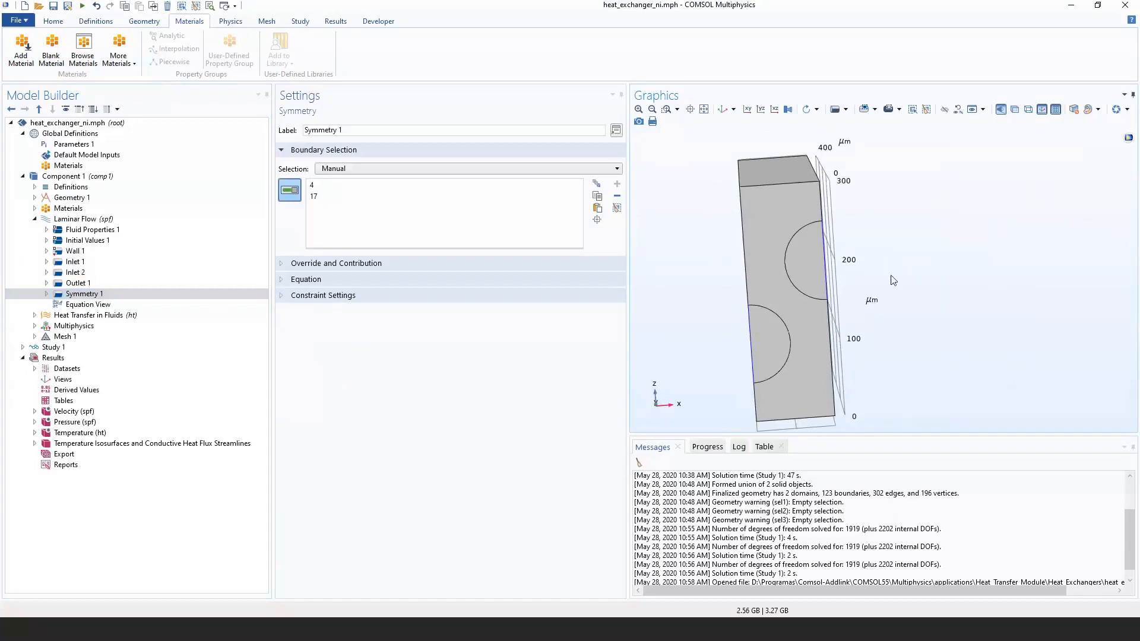
pyautogui.click(86, 298)
pyautogui.moveTo(884, 278); pyautogui.dragTo(867, 273)
pyautogui.scroll(5, 813, 189)
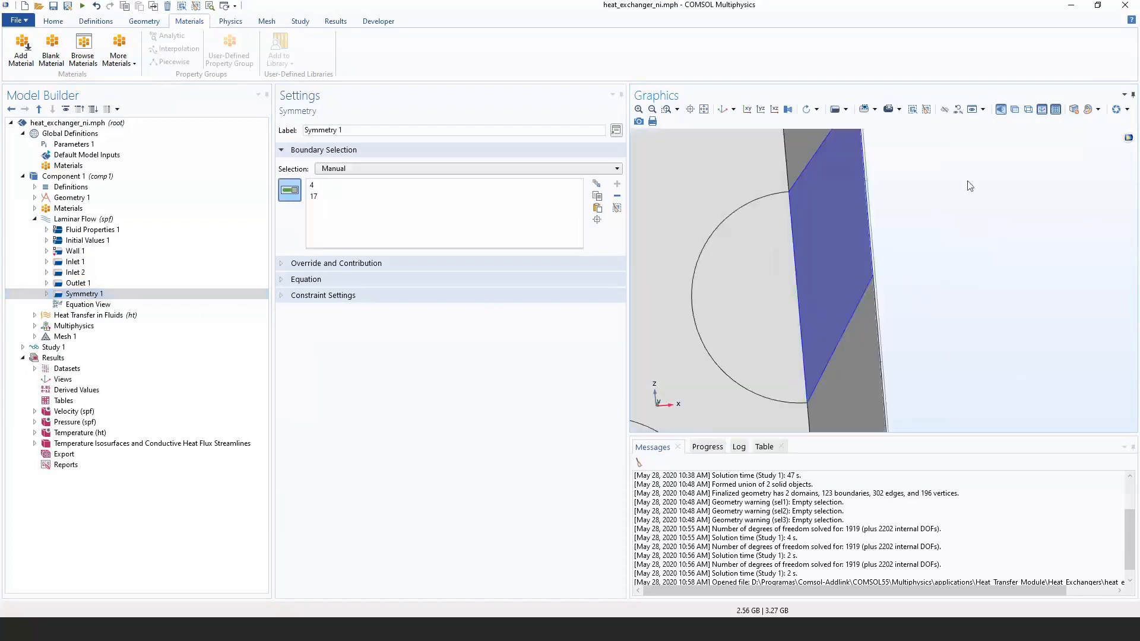
pyautogui.moveTo(970, 186); pyautogui.dragTo(958, 216, button='right')
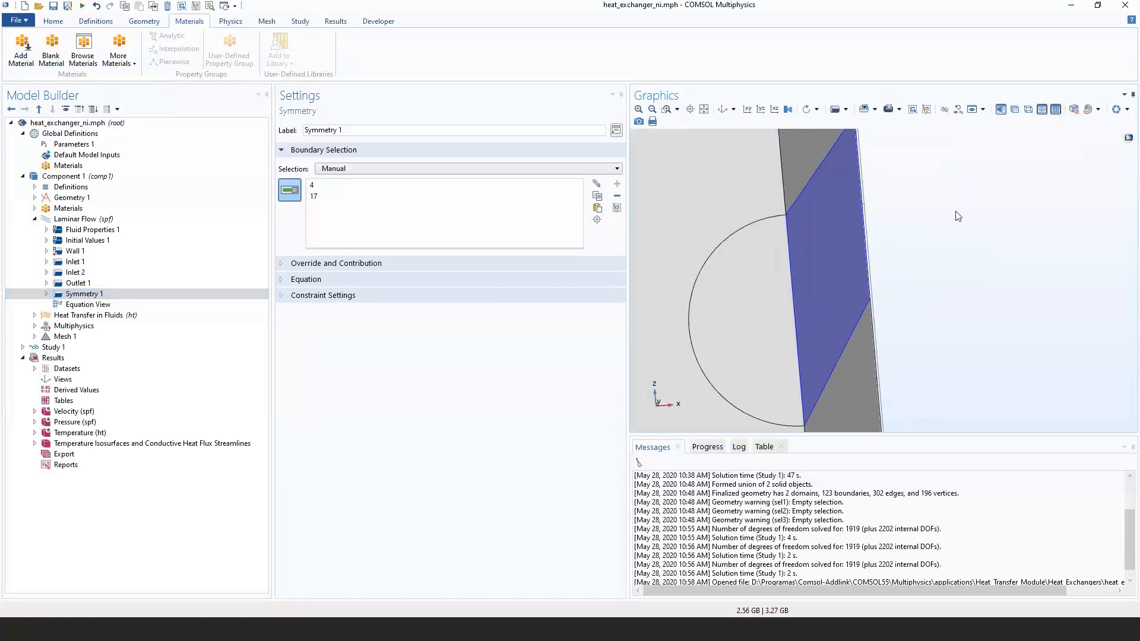
pyautogui.scroll(-5, 958, 216)
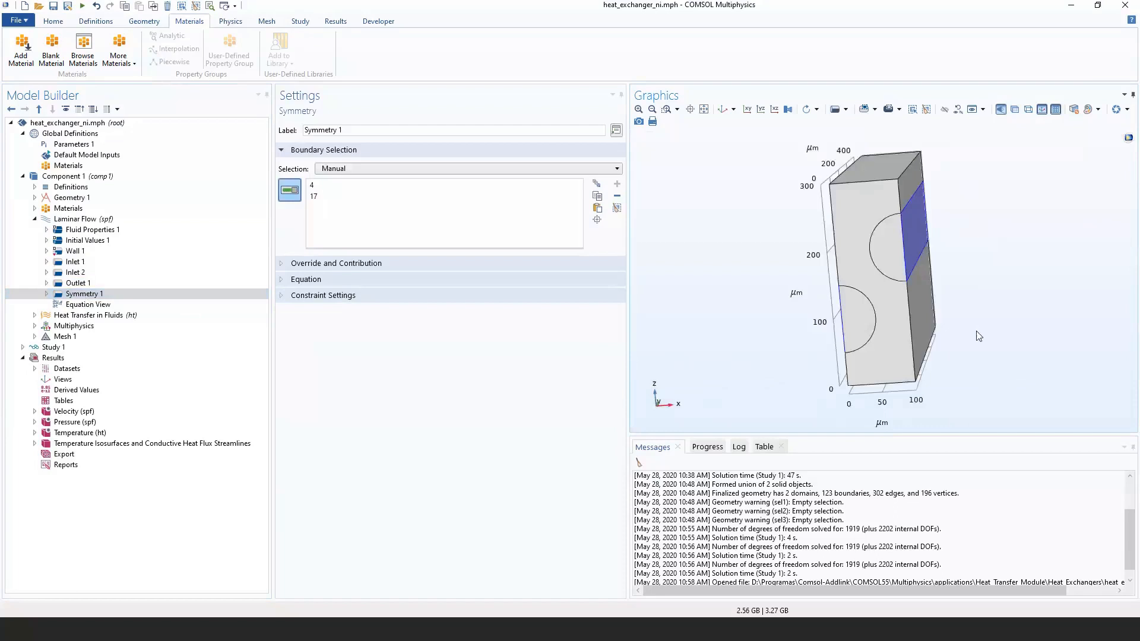
pyautogui.moveTo(677, 239); pyautogui.dragTo(627, 298, button='right')
pyautogui.moveTo(796, 265); pyautogui.dragTo(766, 170, button='middle')
pyautogui.moveTo(946, 298); pyautogui.dragTo(881, 220, button='right')
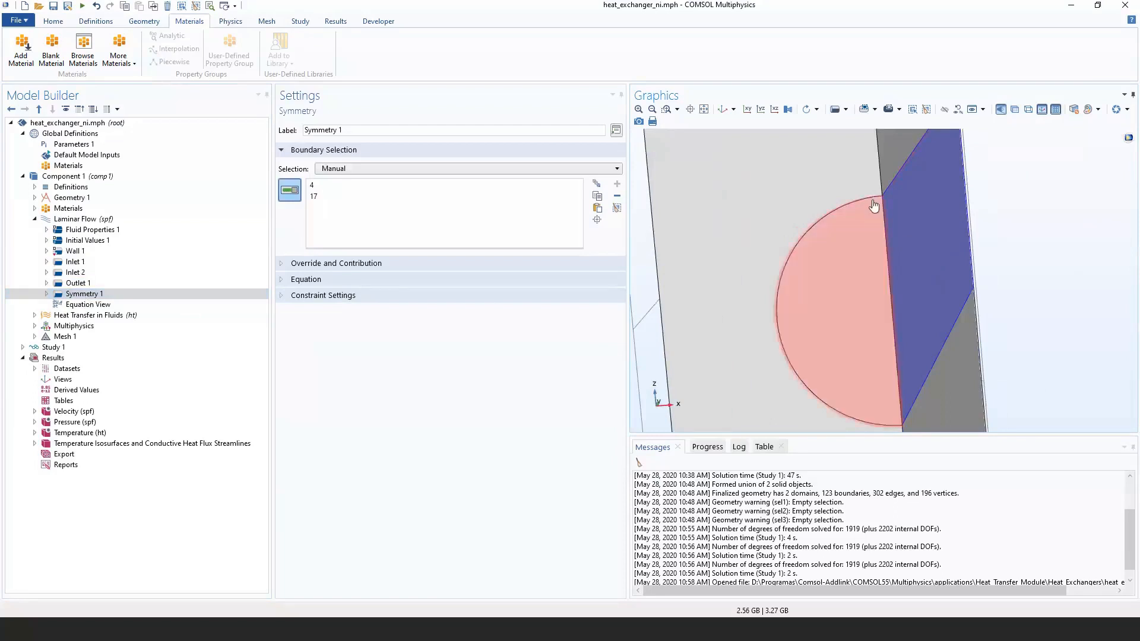
pyautogui.moveTo(1031, 252); pyautogui.dragTo(1004, 332, button='middle')
pyautogui.moveTo(888, 340); pyautogui.dragTo(796, 334, button='right')
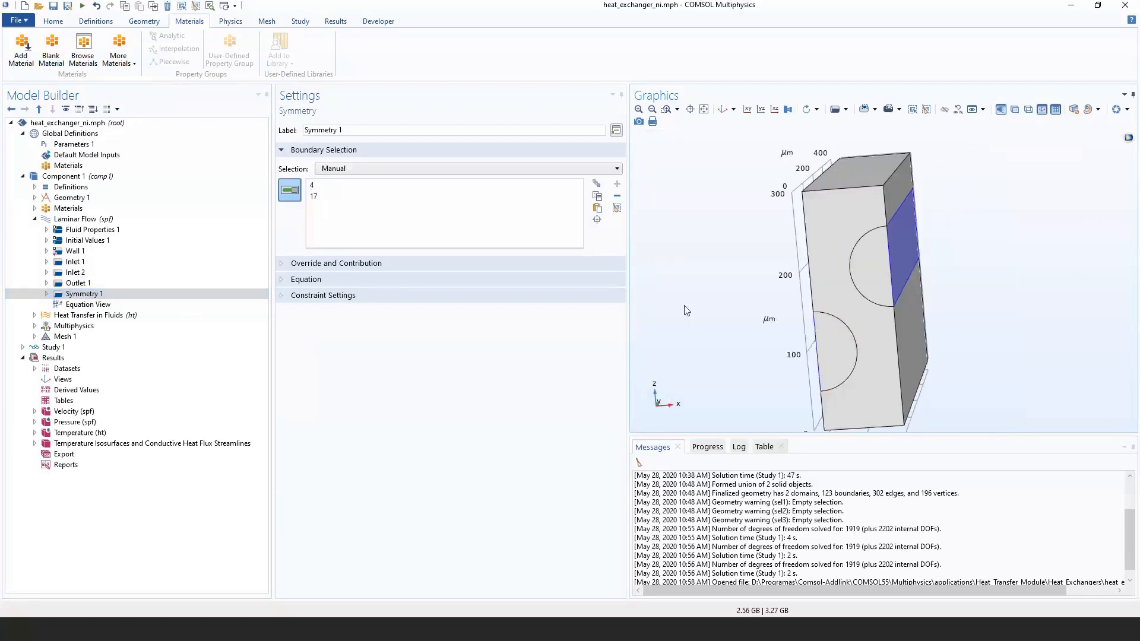
# Review the domain selections of Heat Transfer in Fluids, including its Fluid 1 and Solid 1 nodes.
pyautogui.doubleClick(89, 316)
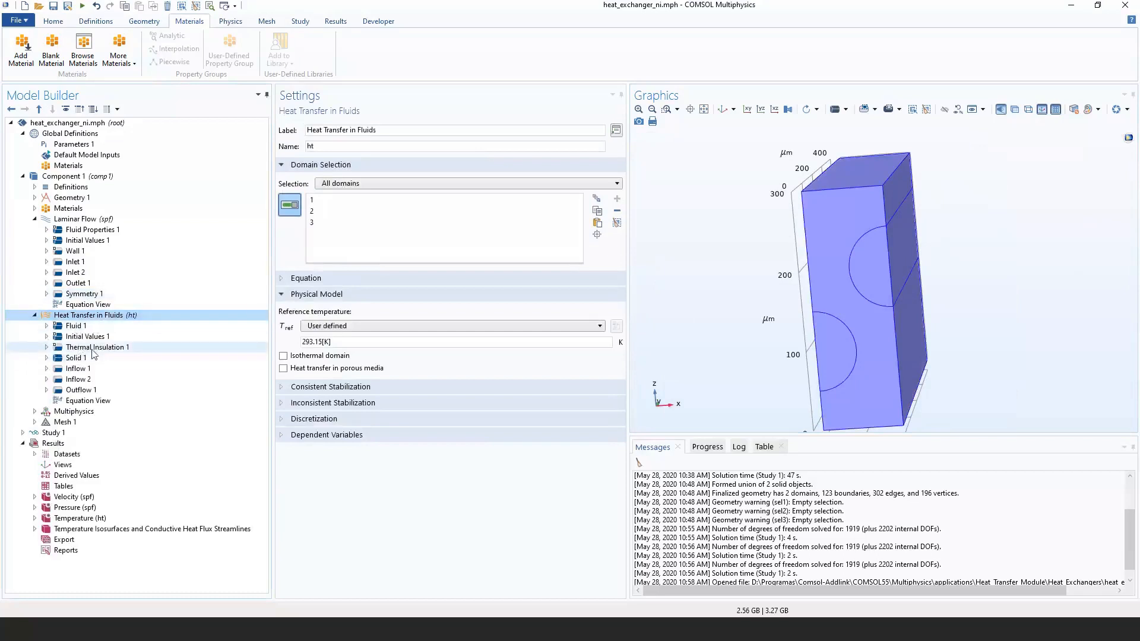
pyautogui.click(89, 326)
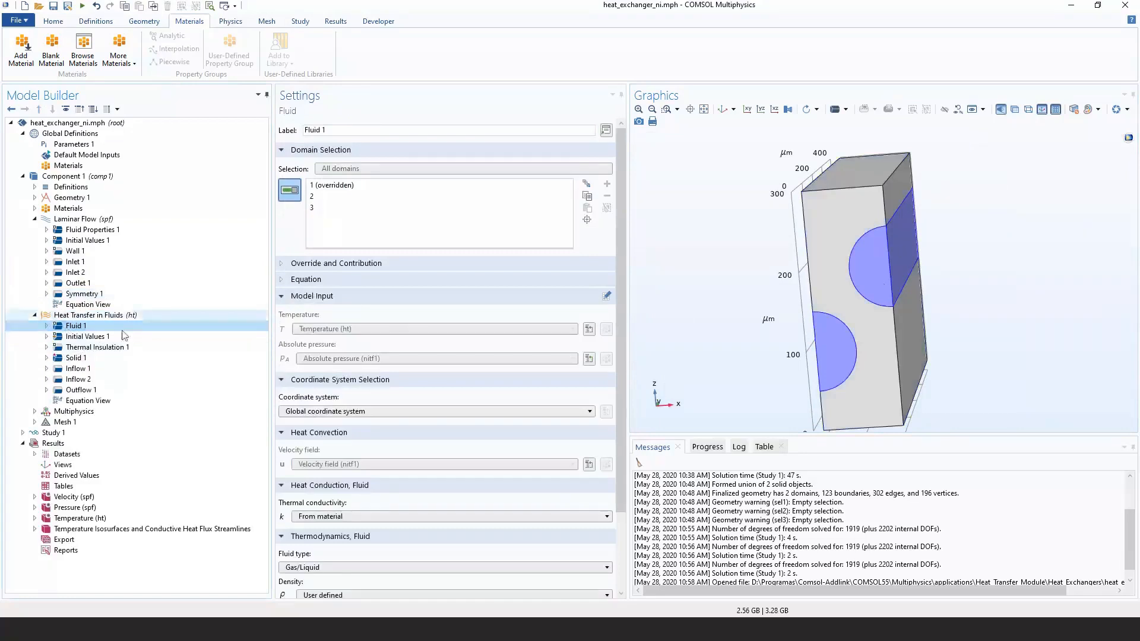
pyautogui.click(74, 359)
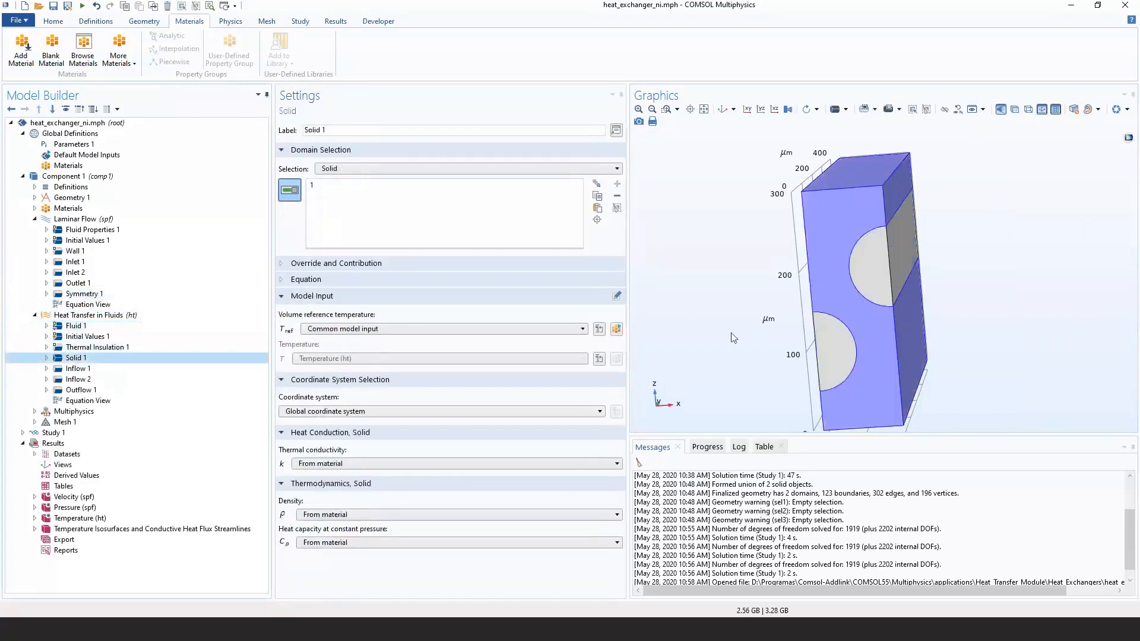
# Check the boundaries and upstream temperatures of Inflow 1 and Inflow 2 at opposite ends of the heat exchanger.
pyautogui.click(76, 369)
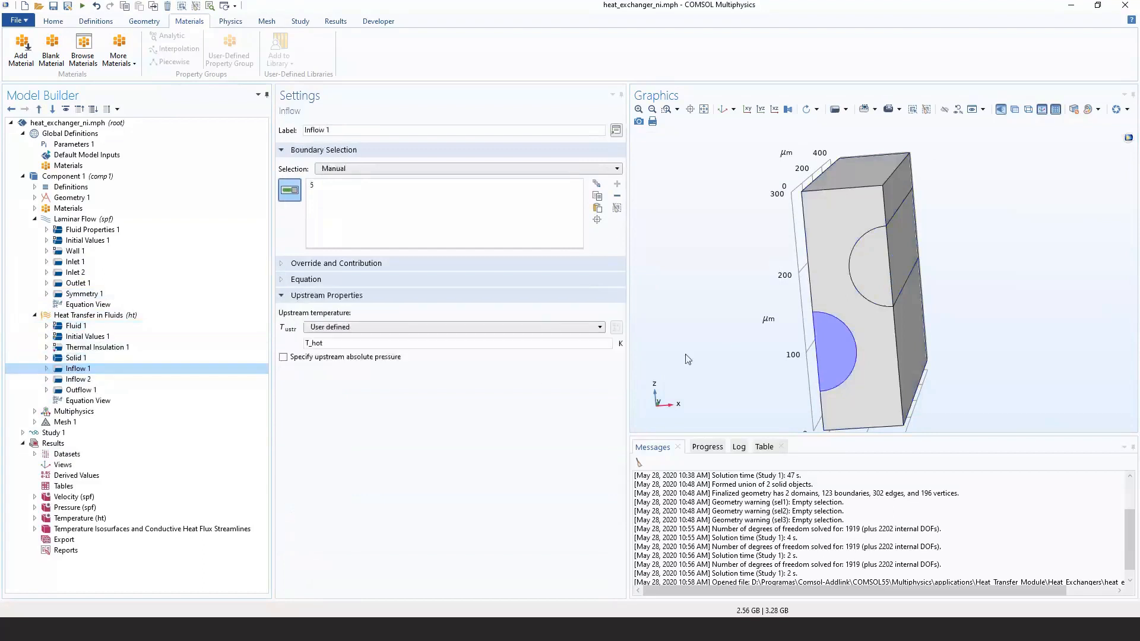
pyautogui.moveTo(687, 357); pyautogui.dragTo(721, 368, button='right')
pyautogui.moveTo(721, 368); pyautogui.dragTo(838, 350)
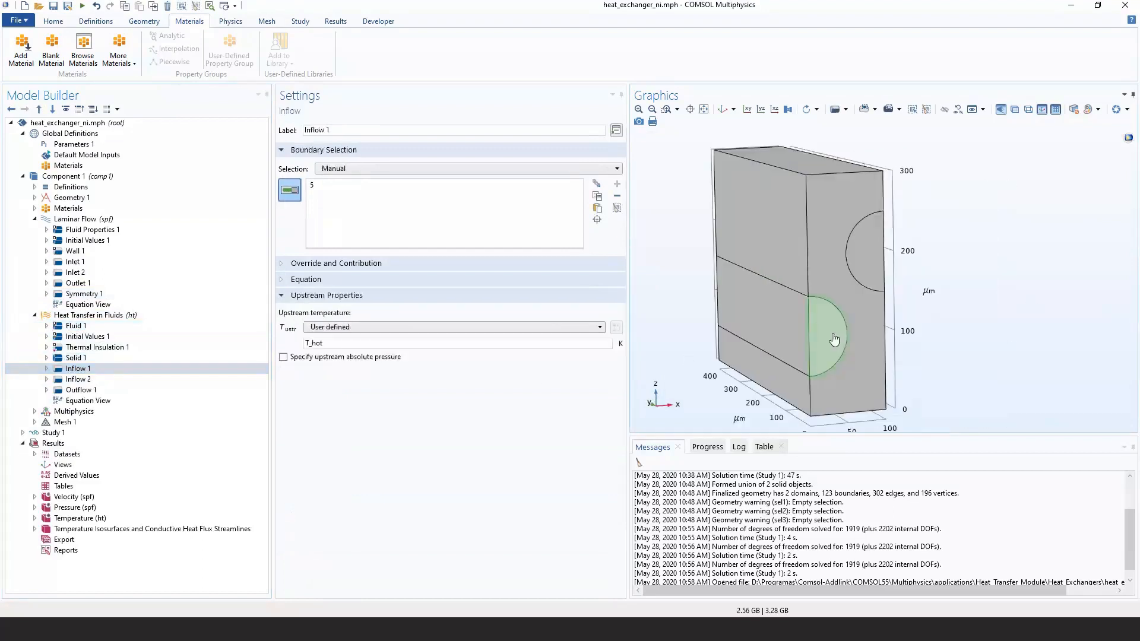
pyautogui.click(165, 380)
pyautogui.moveTo(675, 340); pyautogui.dragTo(814, 368)
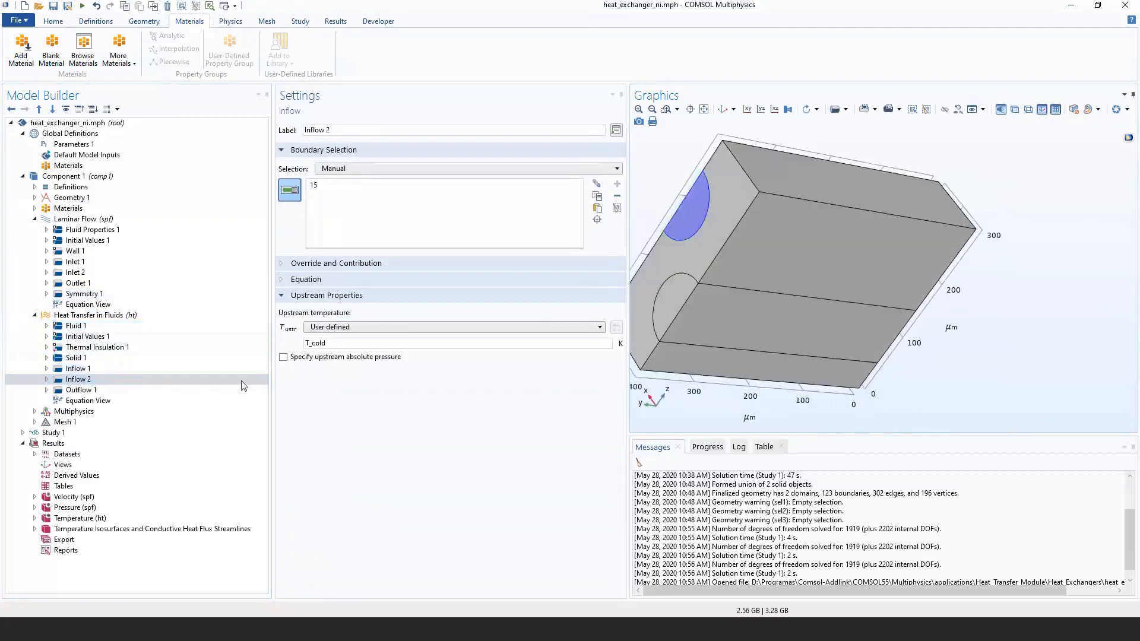
# Review the Outflow 1 boundaries of Heat Transfer in Fluids, the contents of the Multiphysics node and the Study 1 settings.
pyautogui.click(165, 392)
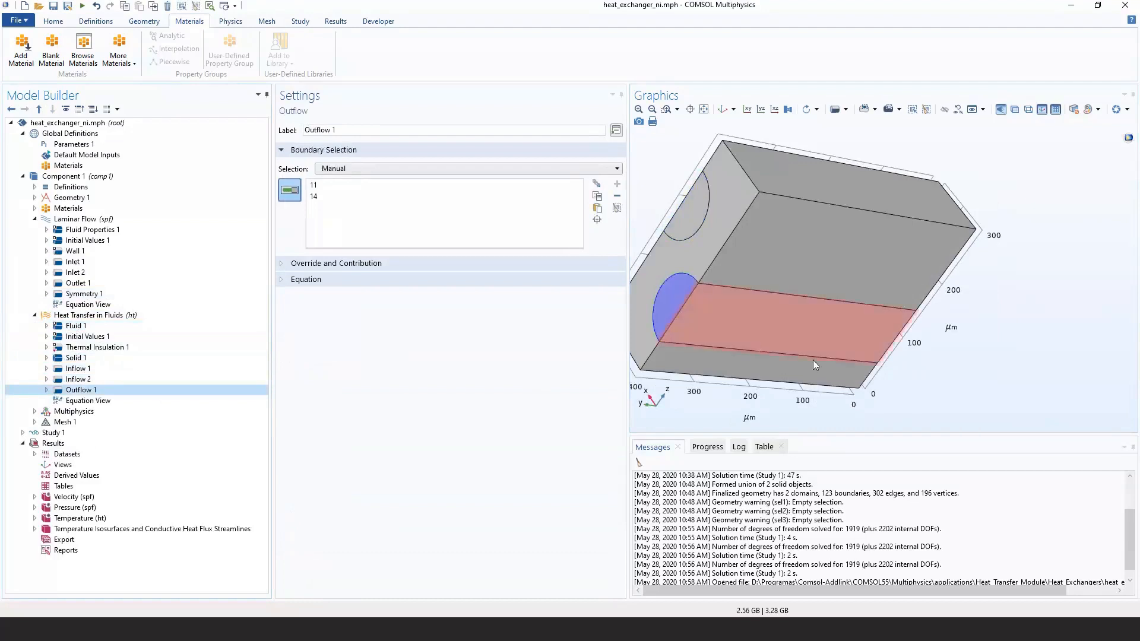
pyautogui.moveTo(800, 410); pyautogui.dragTo(804, 344)
pyautogui.moveTo(719, 339); pyautogui.dragTo(686, 340)
pyautogui.doubleClick(74, 411)
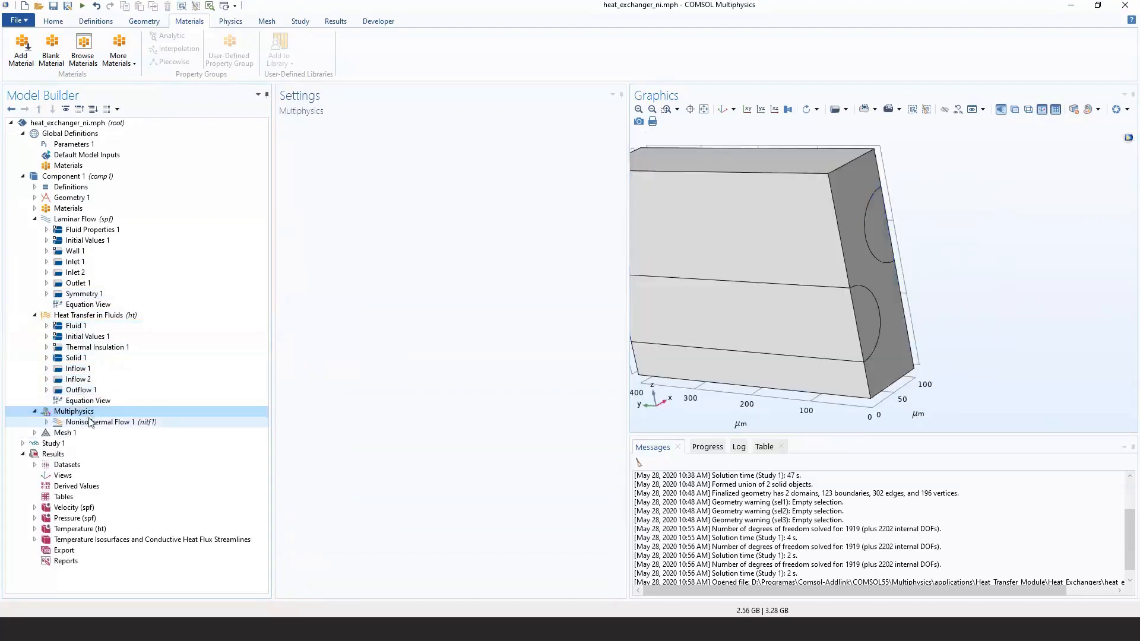
pyautogui.click(176, 445)
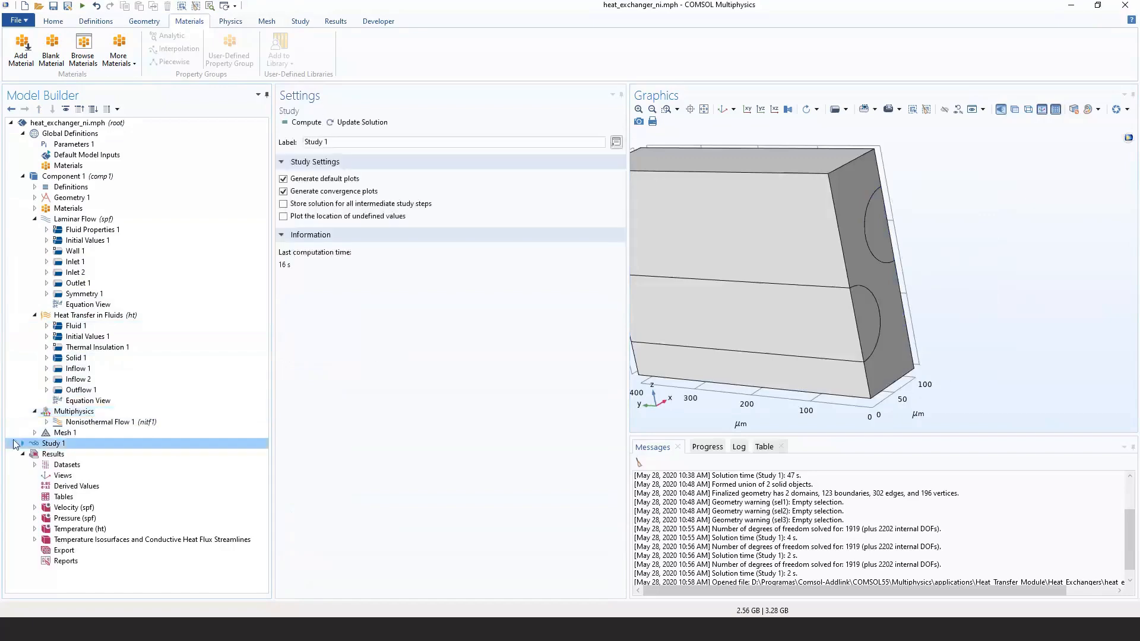
# Examine the velocity magnitude slice plot close up along the full length of the lower channel.
pyautogui.click(83, 508)
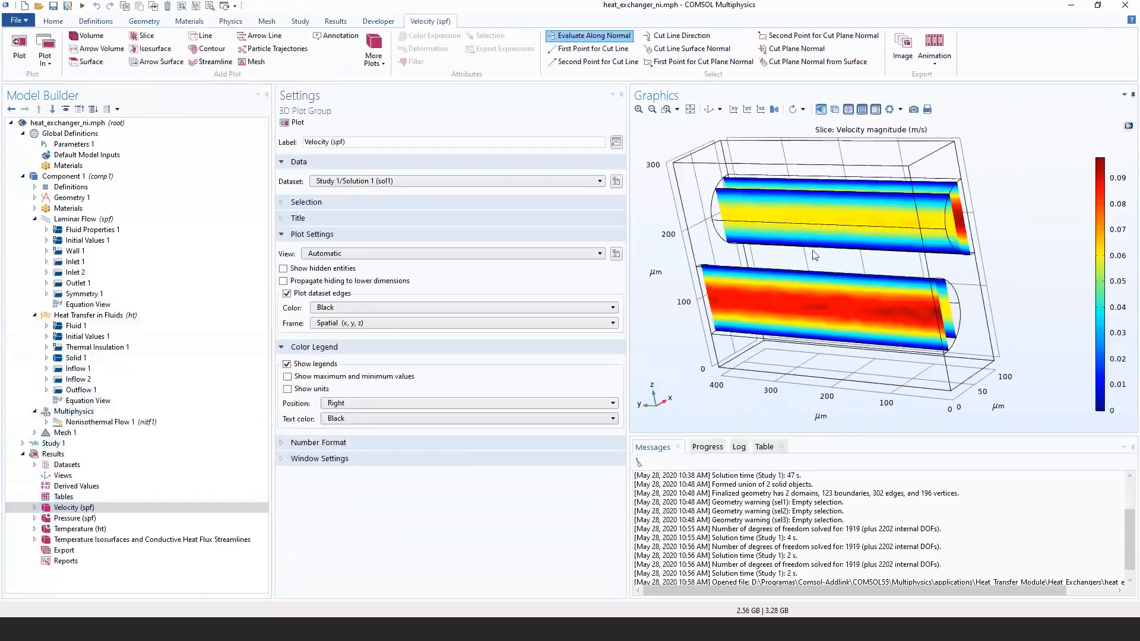
pyautogui.scroll(5, 870, 338)
pyautogui.scroll(5, 870, 338)
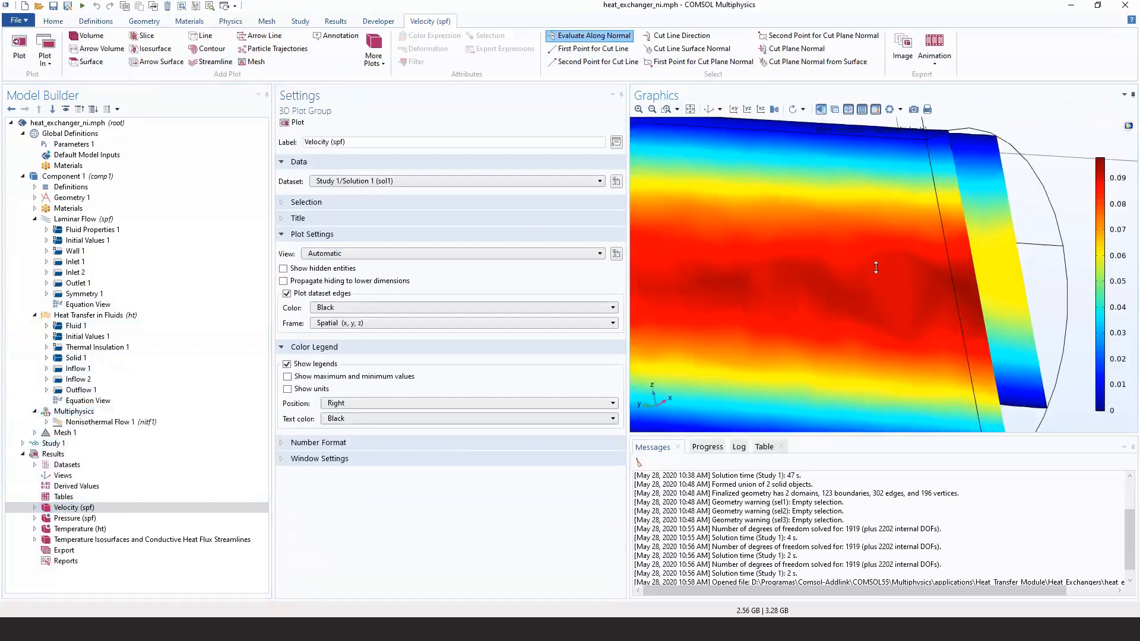
pyautogui.scroll(-3, 866, 277)
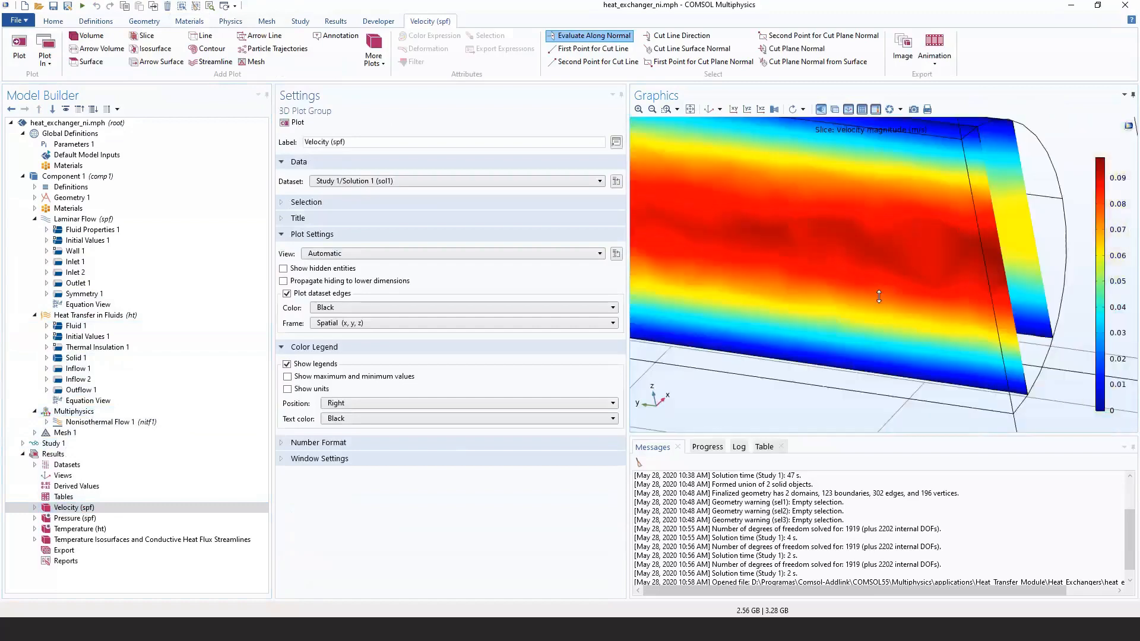
pyautogui.moveTo(879, 293); pyautogui.dragTo(903, 337, button='right')
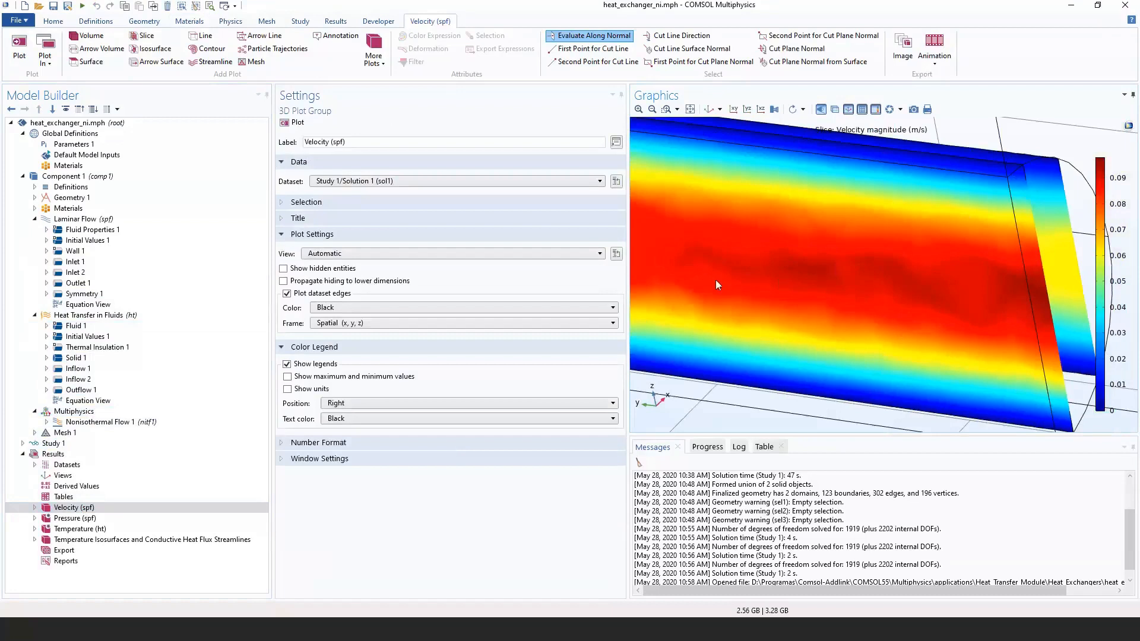
pyautogui.moveTo(715, 280); pyautogui.dragTo(911, 290, button='right')
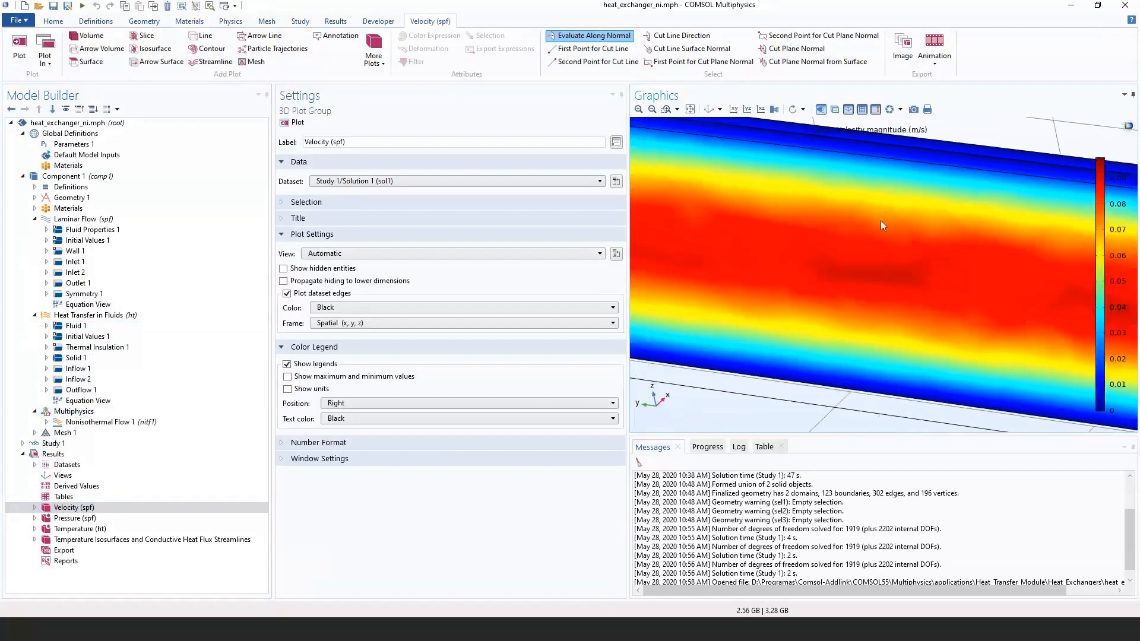
pyautogui.moveTo(882, 220); pyautogui.dragTo(908, 255, button='right')
pyautogui.moveTo(761, 214); pyautogui.dragTo(926, 226, button='right')
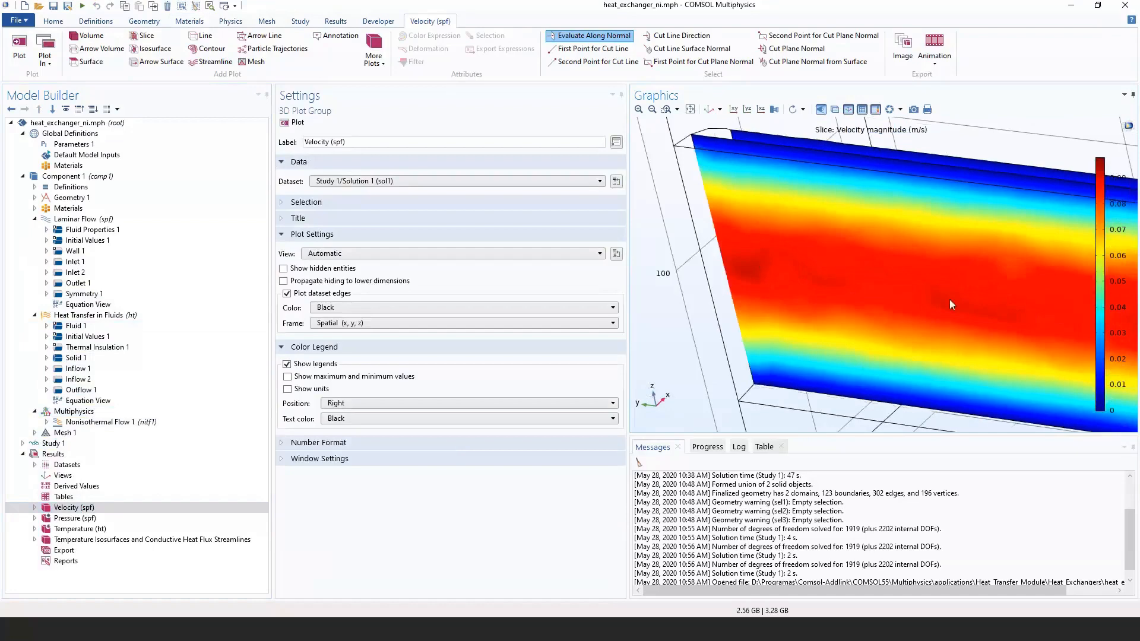
pyautogui.moveTo(950, 299); pyautogui.dragTo(883, 308, button='right')
pyautogui.scroll(-3, 793, 247)
pyautogui.scroll(-3, 932, 323)
# Examine the surface temperature plot along the hot channel, from its outlet end to its inlet end.
pyautogui.click(196, 529)
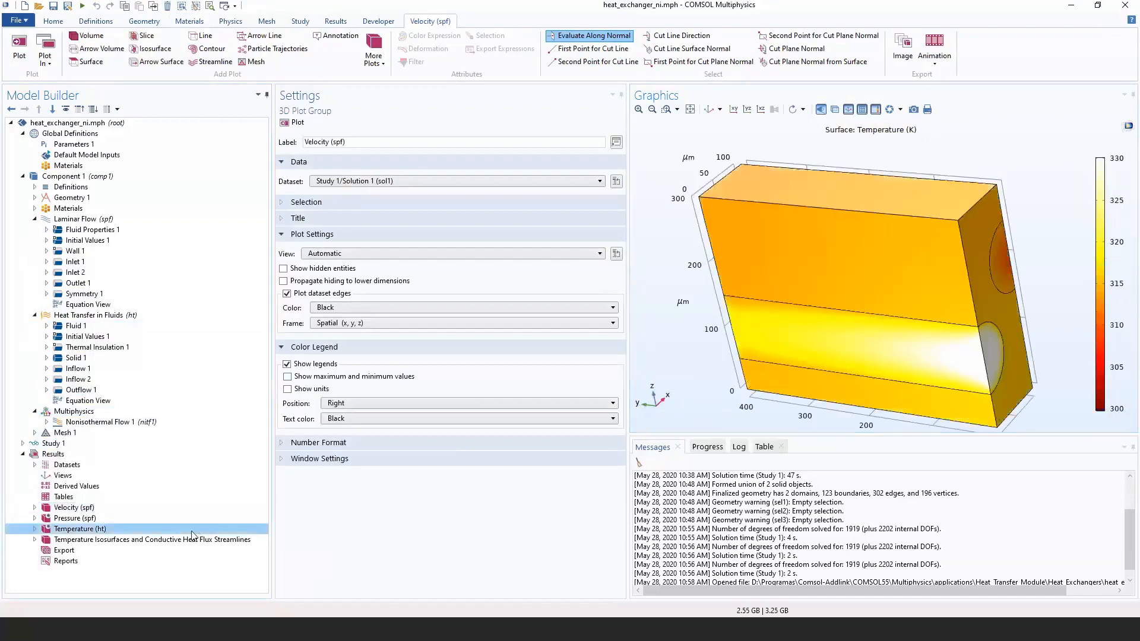
pyautogui.moveTo(672, 387); pyautogui.dragTo(828, 188)
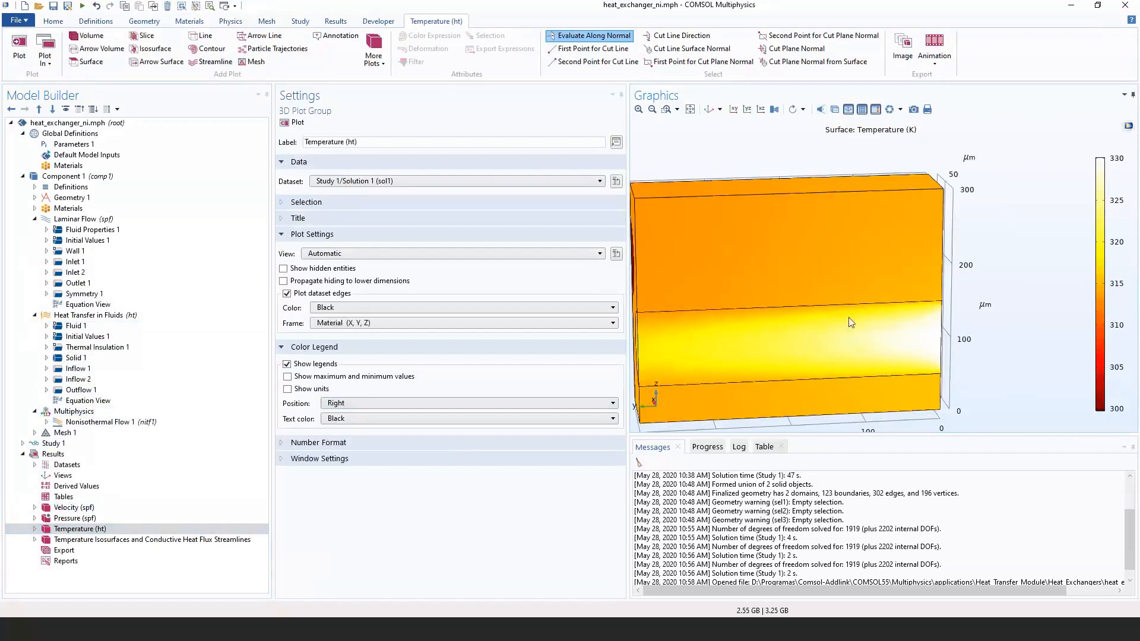
pyautogui.moveTo(768, 347); pyautogui.dragTo(832, 302)
pyautogui.scroll(5, 832, 302)
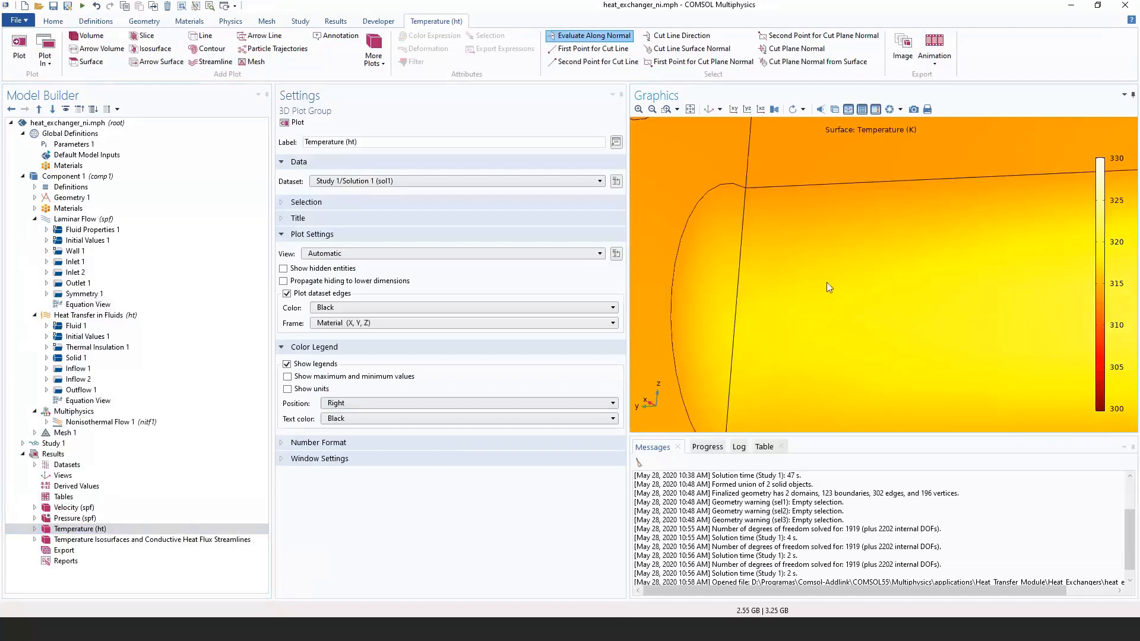
pyautogui.scroll(-3, 886, 334)
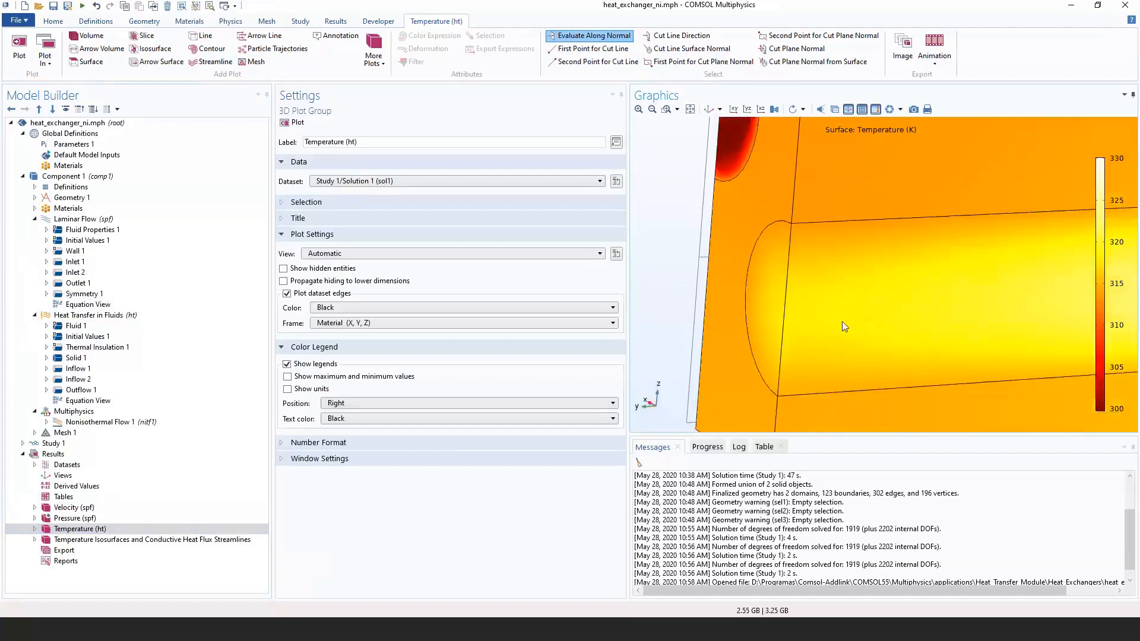
pyautogui.scroll(-5, 879, 265)
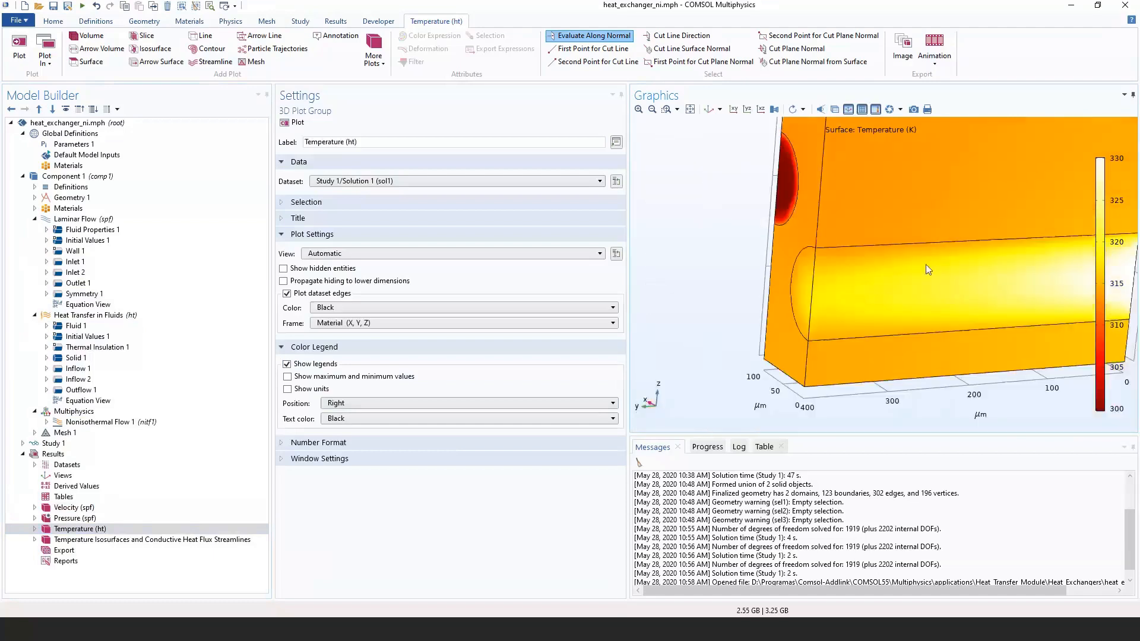
pyautogui.moveTo(835, 278); pyautogui.dragTo(804, 281)
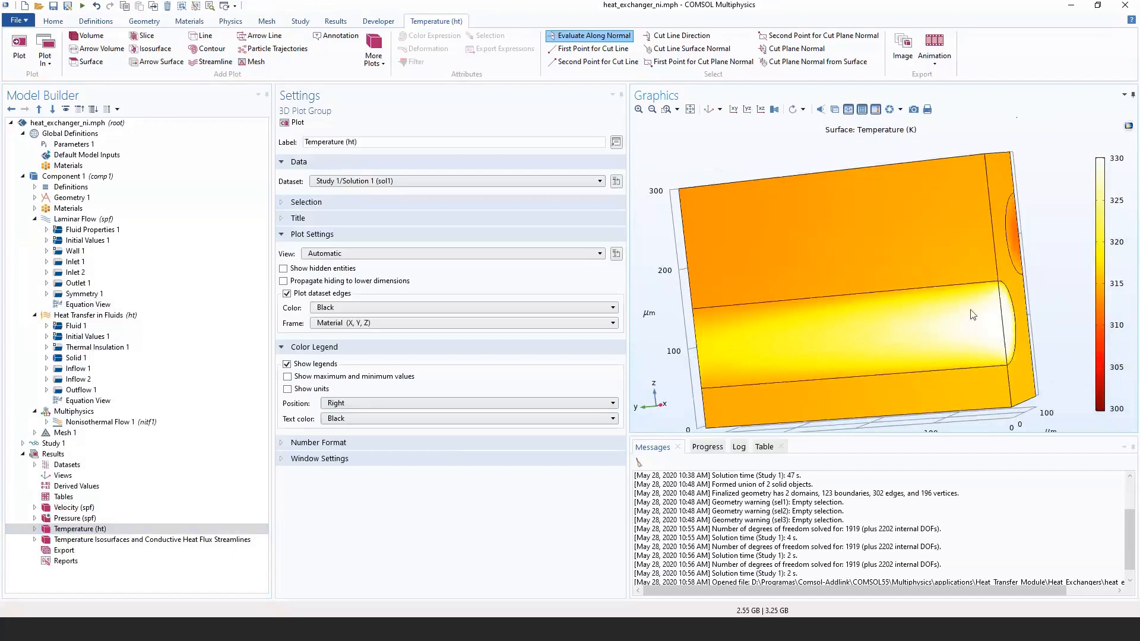
pyautogui.scroll(2, 1024, 260)
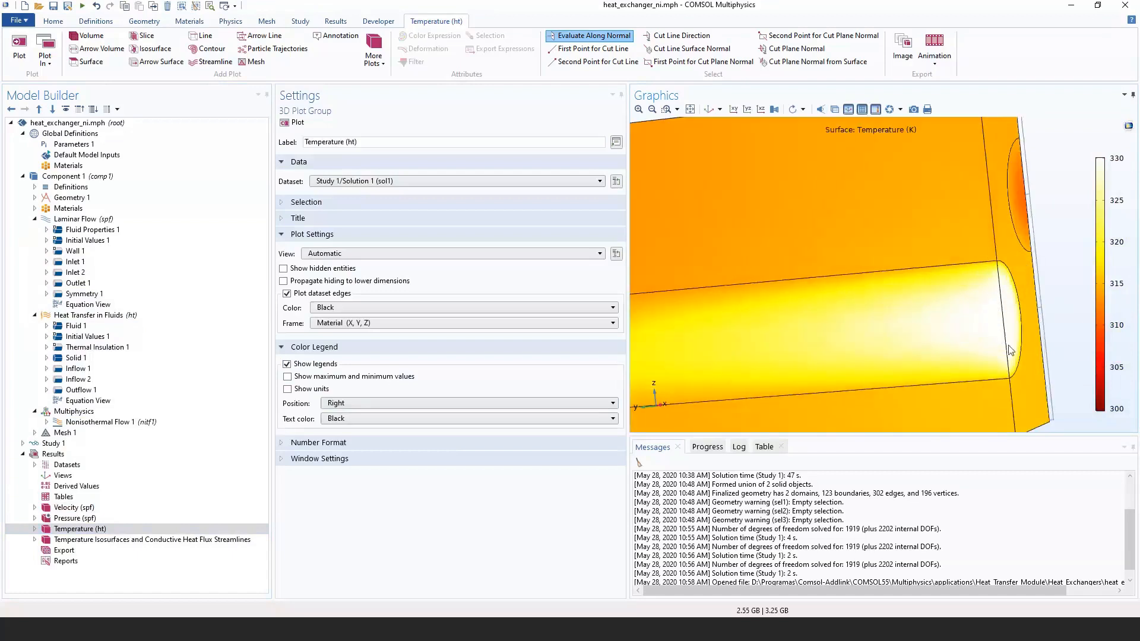
# Inspect the surface temperature along the cold channel on the opposite side of the block, from one end to the other.
pyautogui.moveTo(961, 318); pyautogui.dragTo(827, 311)
pyautogui.moveTo(827, 310); pyautogui.dragTo(975, 369, button='right')
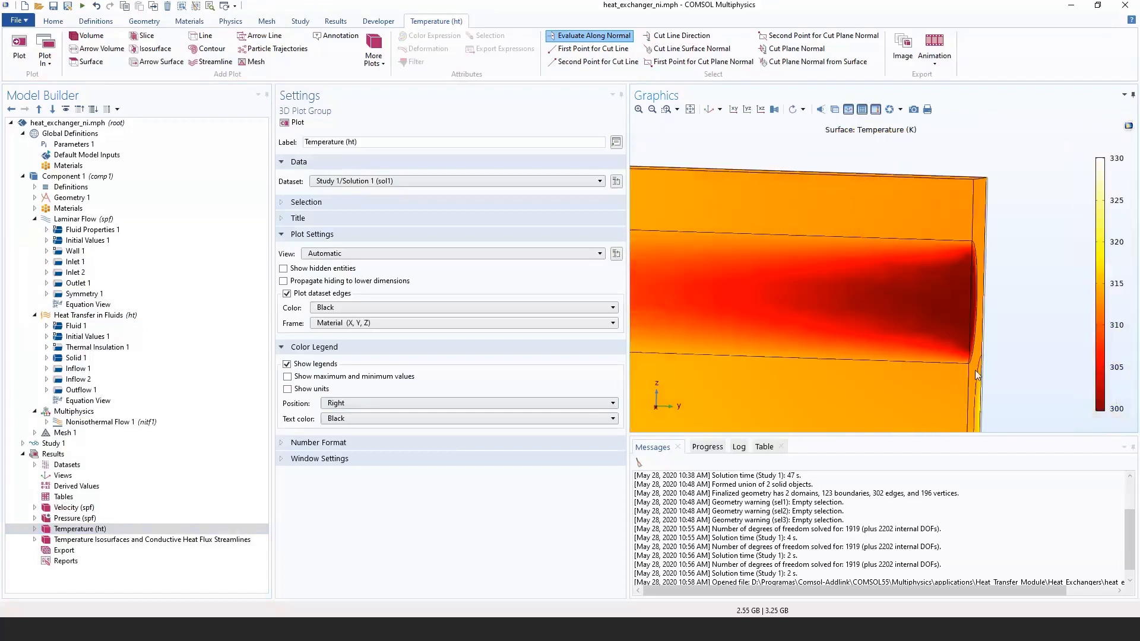
pyautogui.moveTo(954, 272); pyautogui.dragTo(1026, 311, button='right')
pyautogui.moveTo(937, 309); pyautogui.dragTo(1052, 323, button='right')
pyautogui.moveTo(745, 314); pyautogui.dragTo(764, 316, button='right')
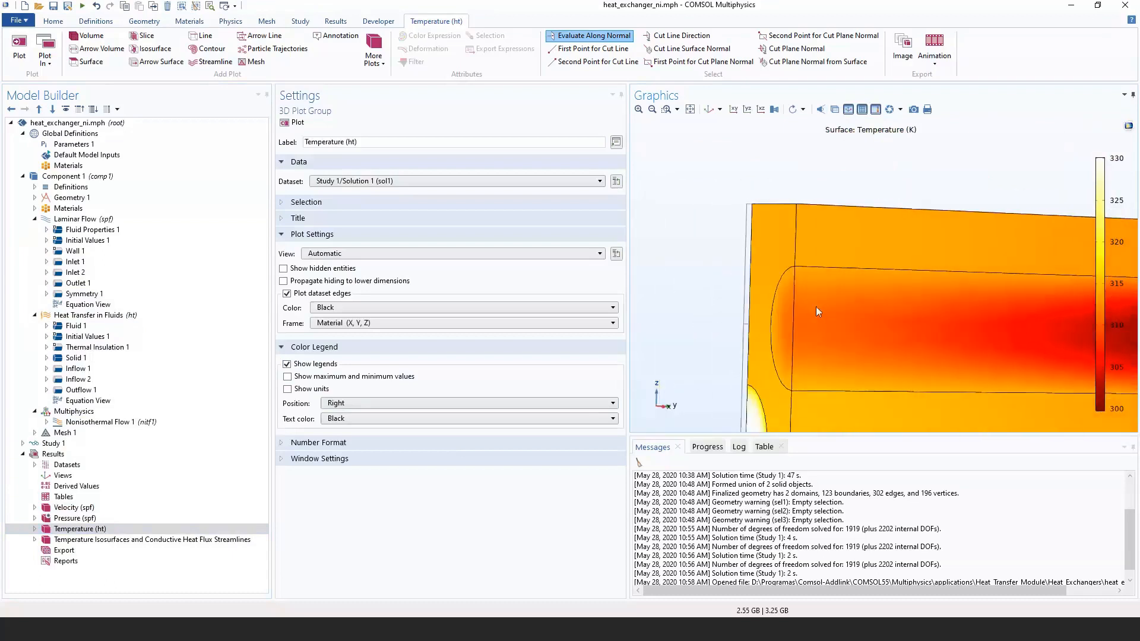
# View the temperature distribution on the whole heat exchanger block and list the contents of Study 1.
pyautogui.scroll(-4, 816, 307)
pyautogui.moveTo(933, 332); pyautogui.dragTo(927, 298)
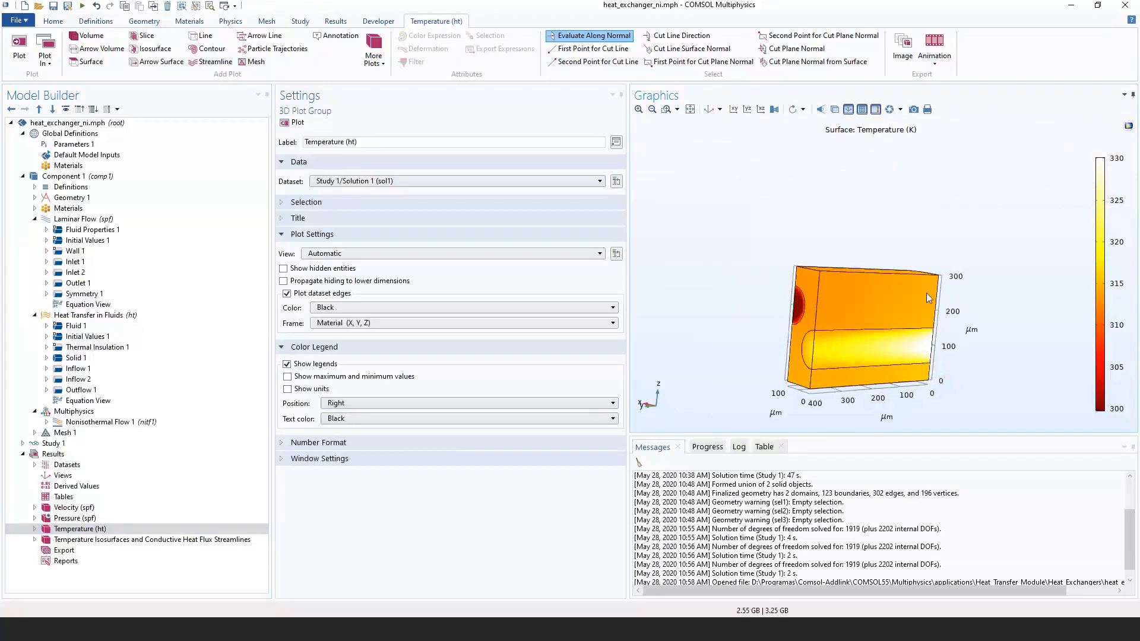
pyautogui.moveTo(846, 331); pyautogui.dragTo(840, 241, button='middle')
pyautogui.moveTo(839, 241); pyautogui.dragTo(793, 303)
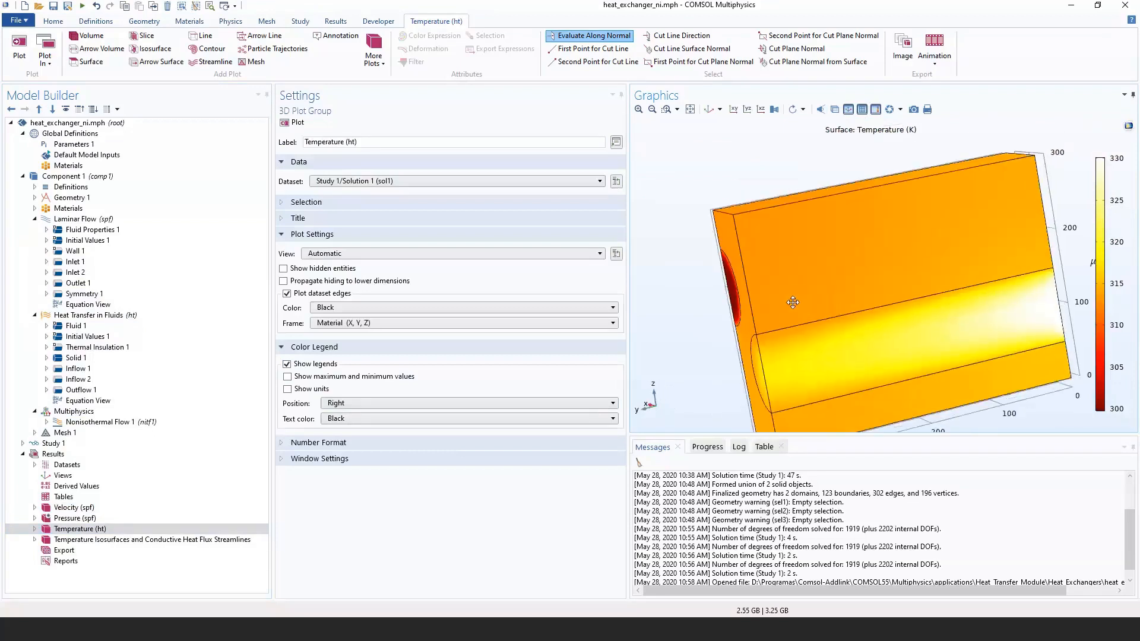
pyautogui.moveTo(792, 303); pyautogui.dragTo(781, 278, button='right')
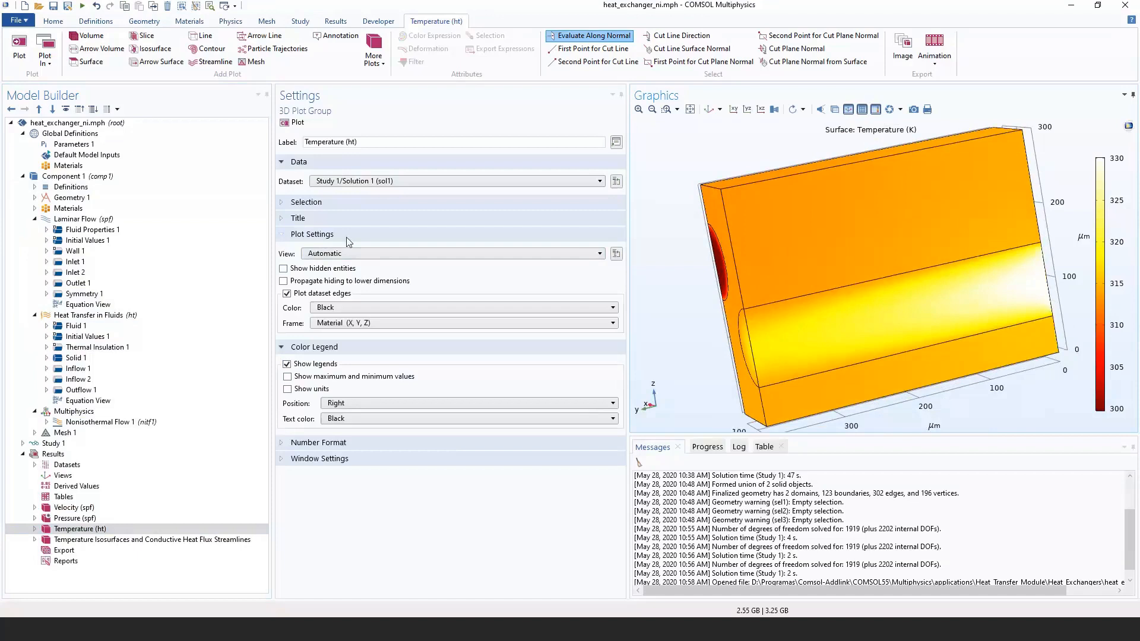
pyautogui.click(22, 444)
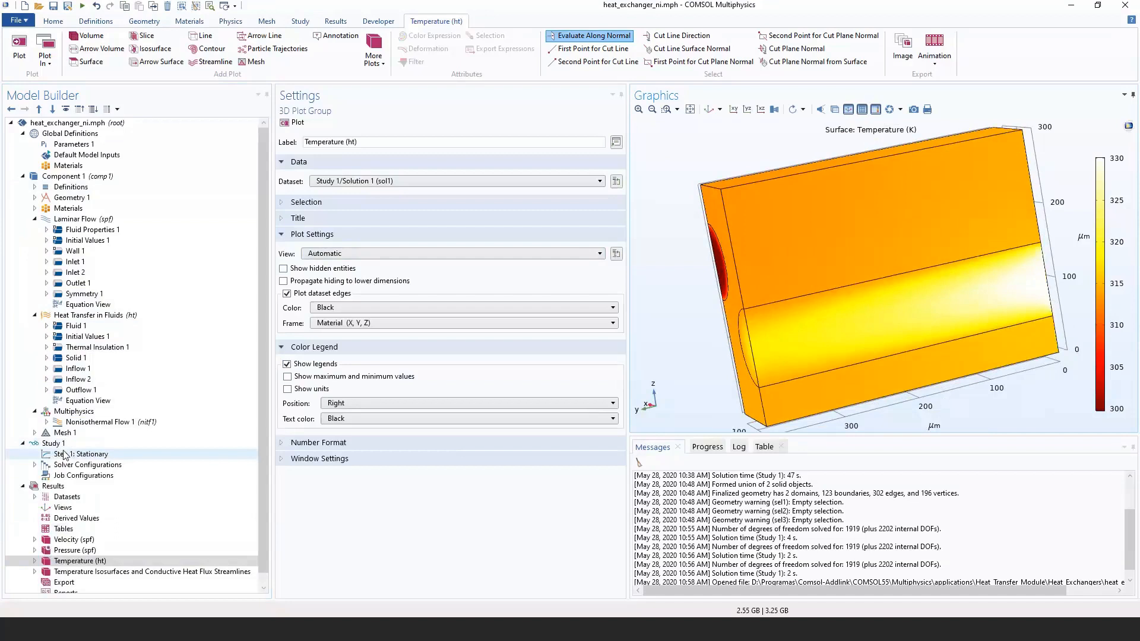
pyautogui.scroll(-1, 65, 457)
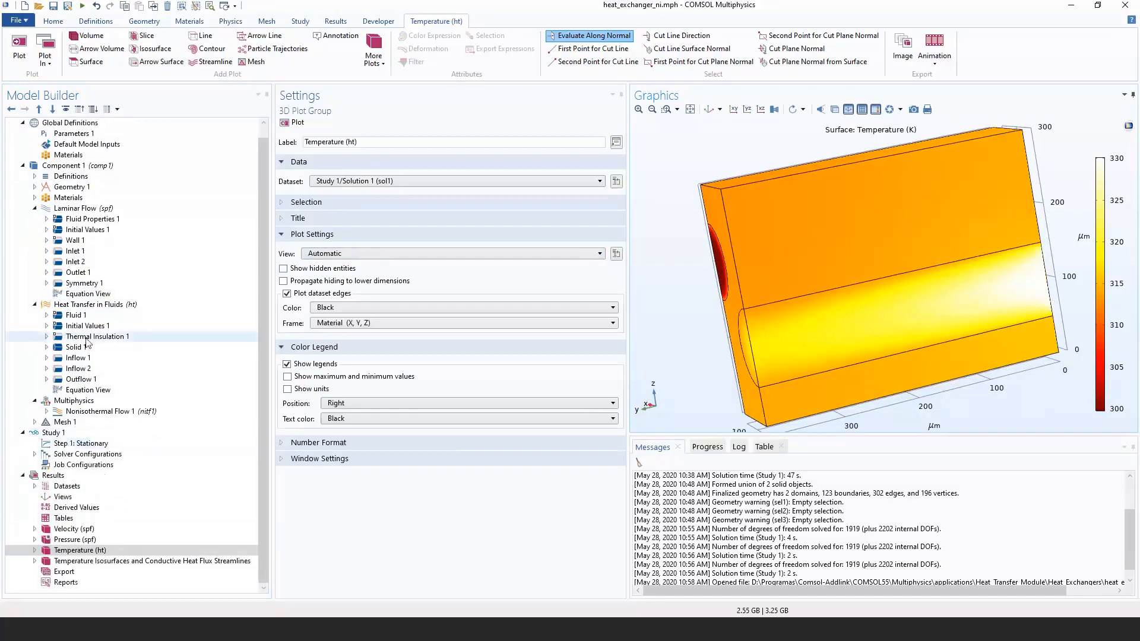
# Browse the Heat Transfer Module examples in the Application Libraries, previewing models from electronic_enclosure_cooling to vacuum_flask.
pyautogui.click(16, 21)
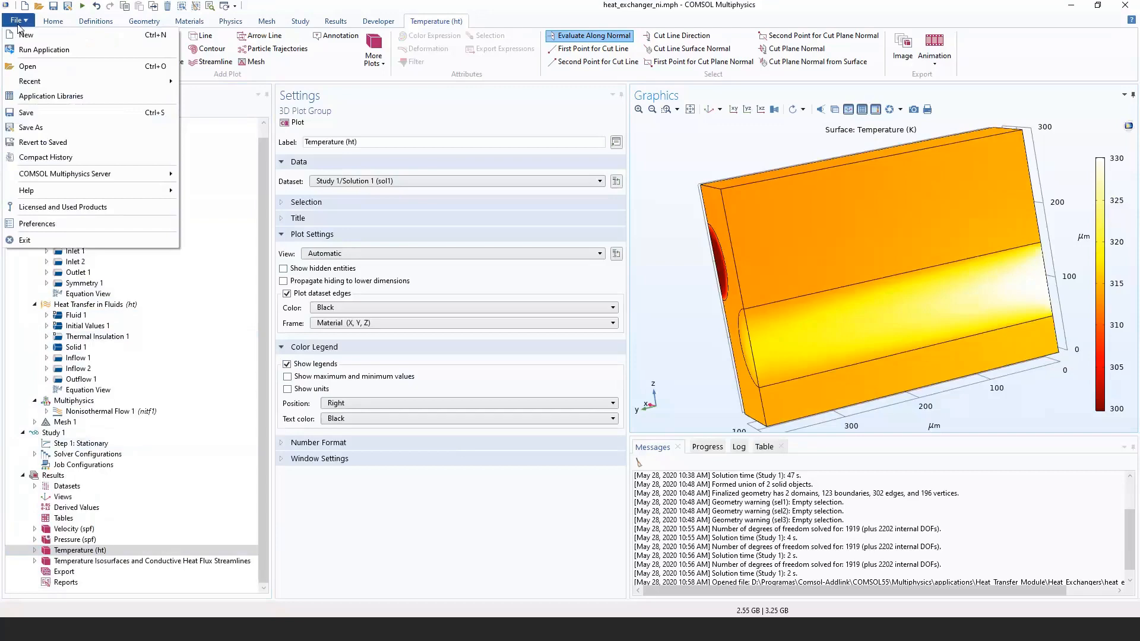
pyautogui.click(48, 91)
pyautogui.click(107, 180)
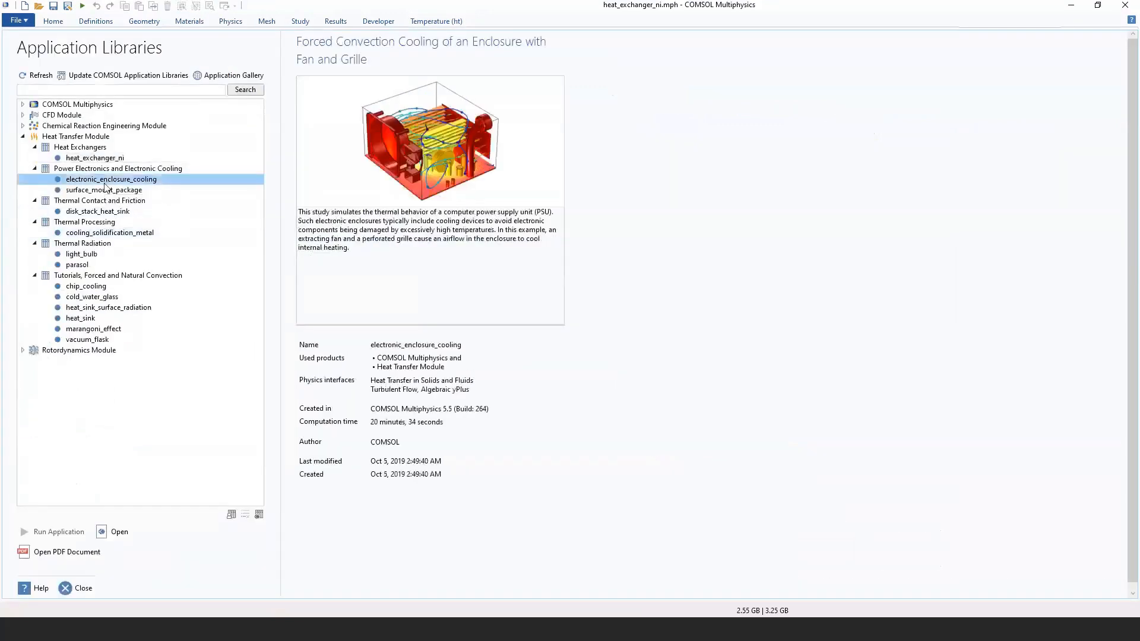
pyautogui.click(107, 190)
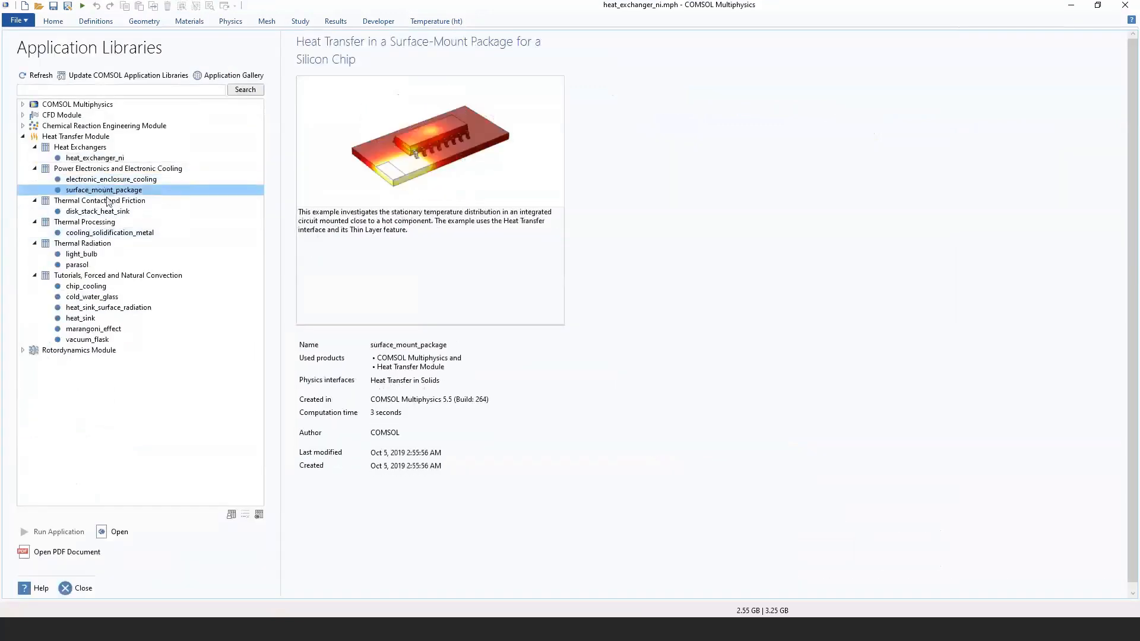
pyautogui.click(107, 212)
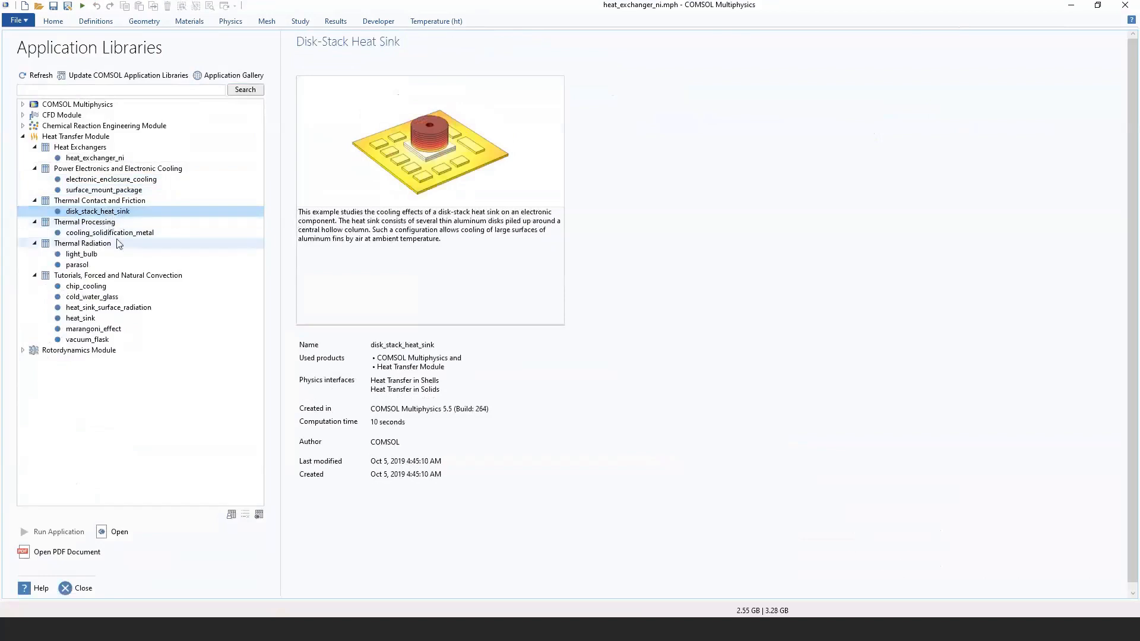
pyautogui.click(110, 233)
pyautogui.click(80, 265)
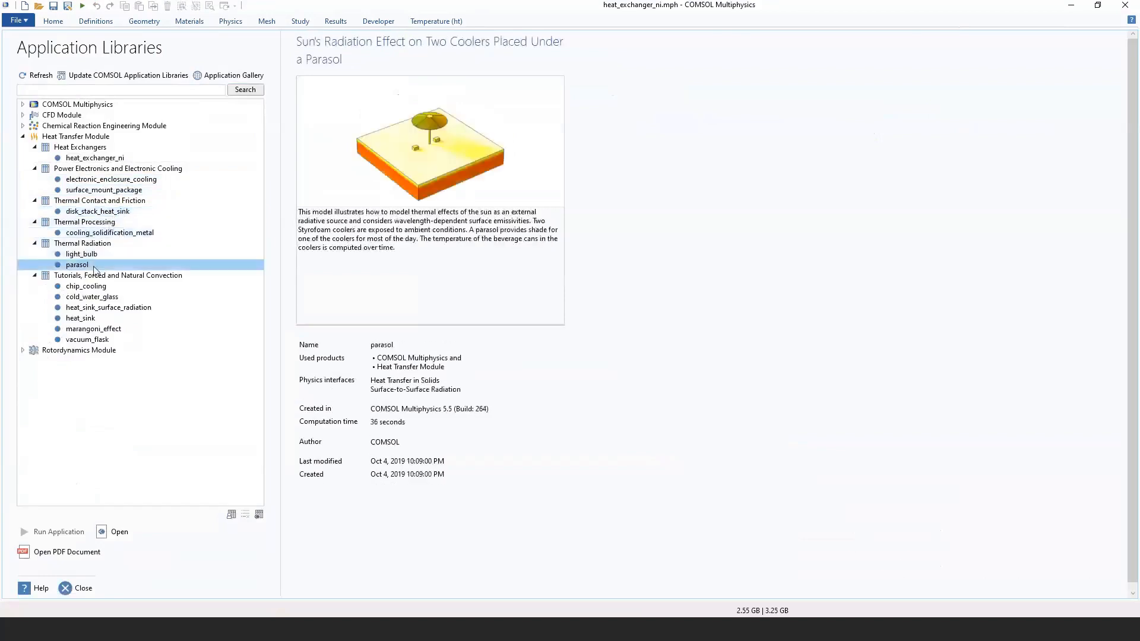
pyautogui.click(89, 286)
pyautogui.click(101, 297)
pyautogui.click(80, 319)
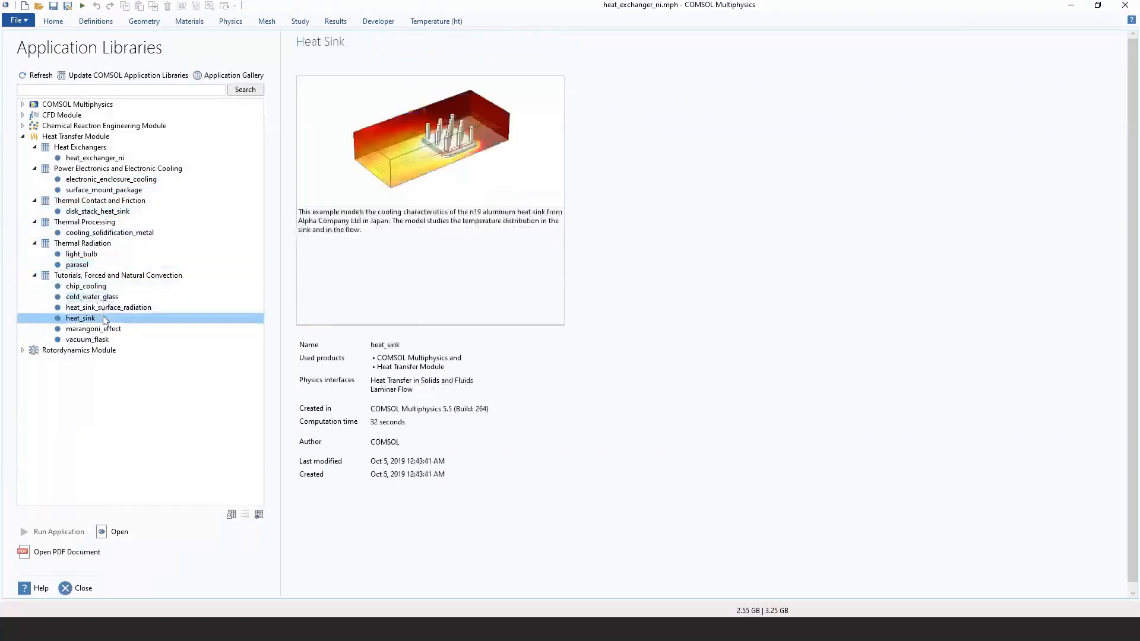
pyautogui.click(93, 329)
pyautogui.click(88, 340)
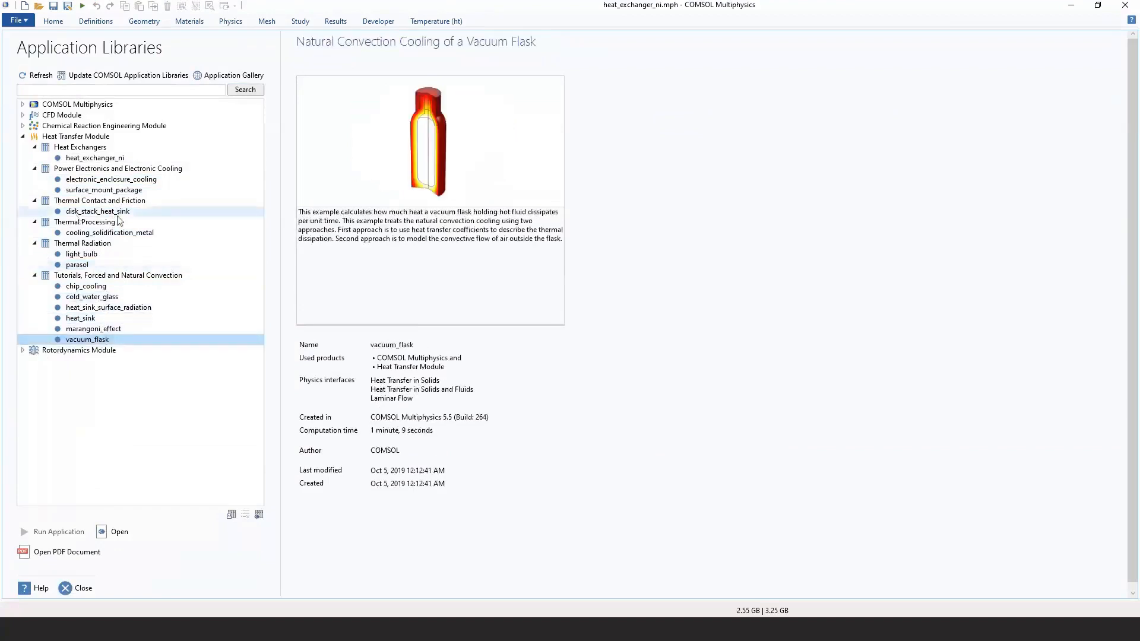
# Open the disk_stack_heat_sink example from the Thermal Contact and Friction examples.
pyautogui.click(98, 212)
pyautogui.click(110, 233)
pyautogui.click(98, 212)
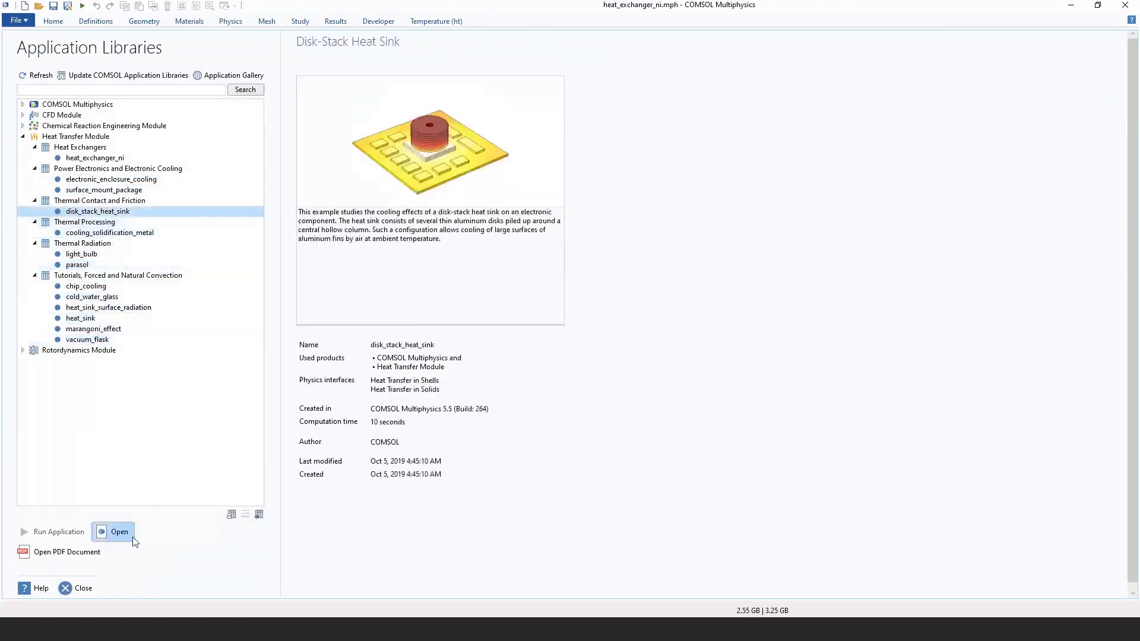
pyautogui.click(113, 532)
pyautogui.click(545, 357)
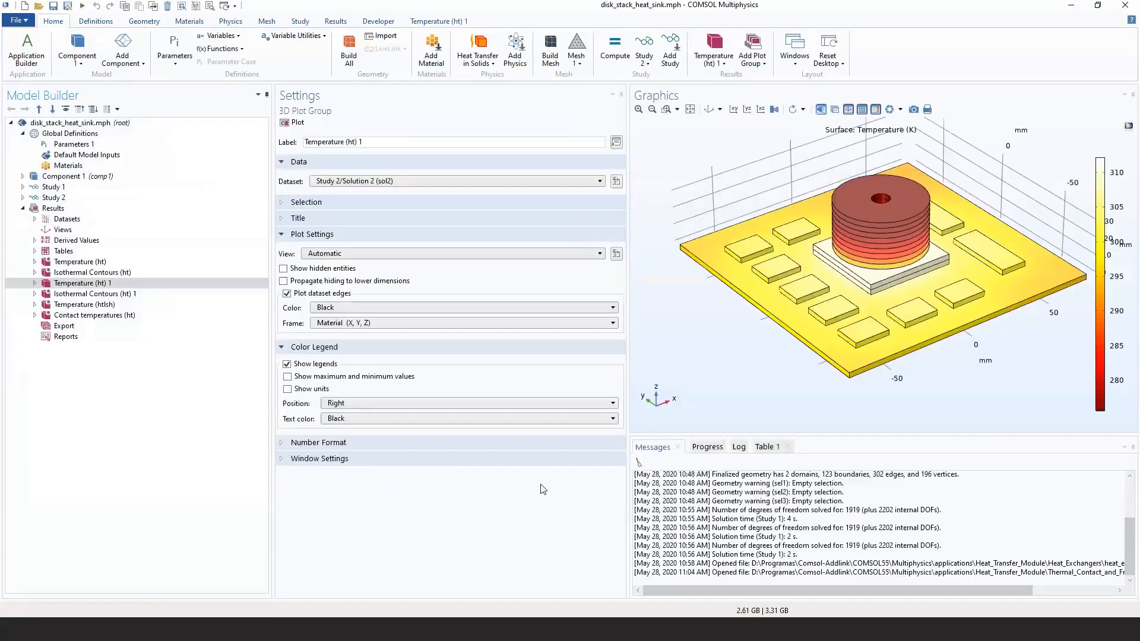
# List the features of Heat Transfer in Solids and Heat Transfer in Shells, and view the heat sink's temperature plot close up.
pyautogui.click(22, 177)
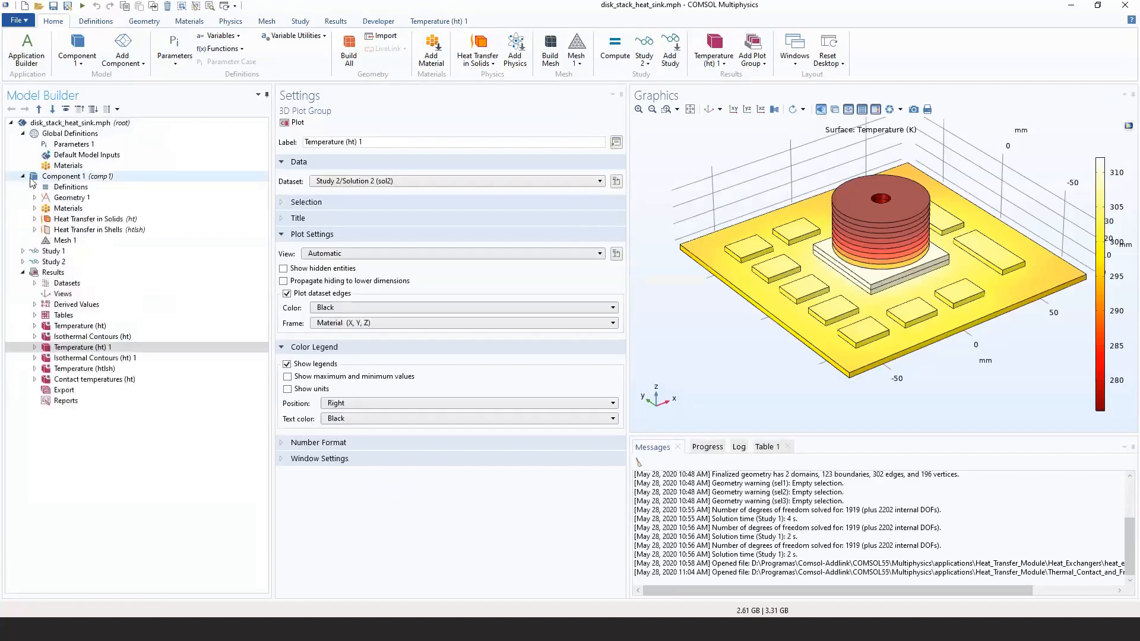
pyautogui.click(34, 219)
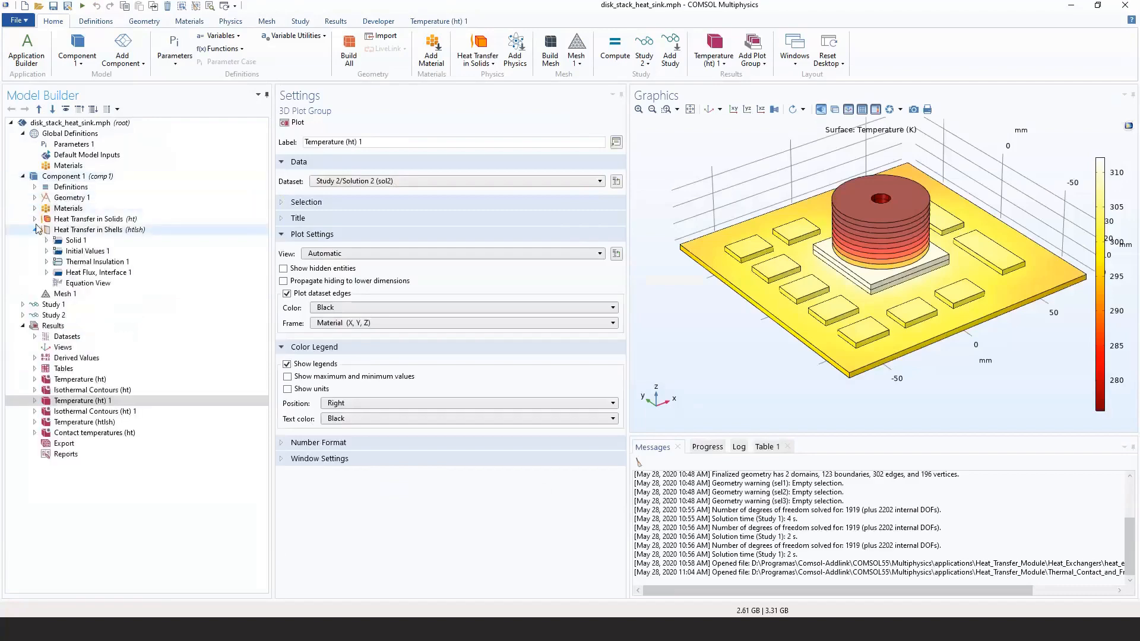
pyautogui.click(34, 337)
pyautogui.moveTo(841, 294); pyautogui.dragTo(719, 328, button='right')
pyautogui.moveTo(719, 328); pyautogui.dragTo(734, 234)
pyautogui.scroll(5, 734, 234)
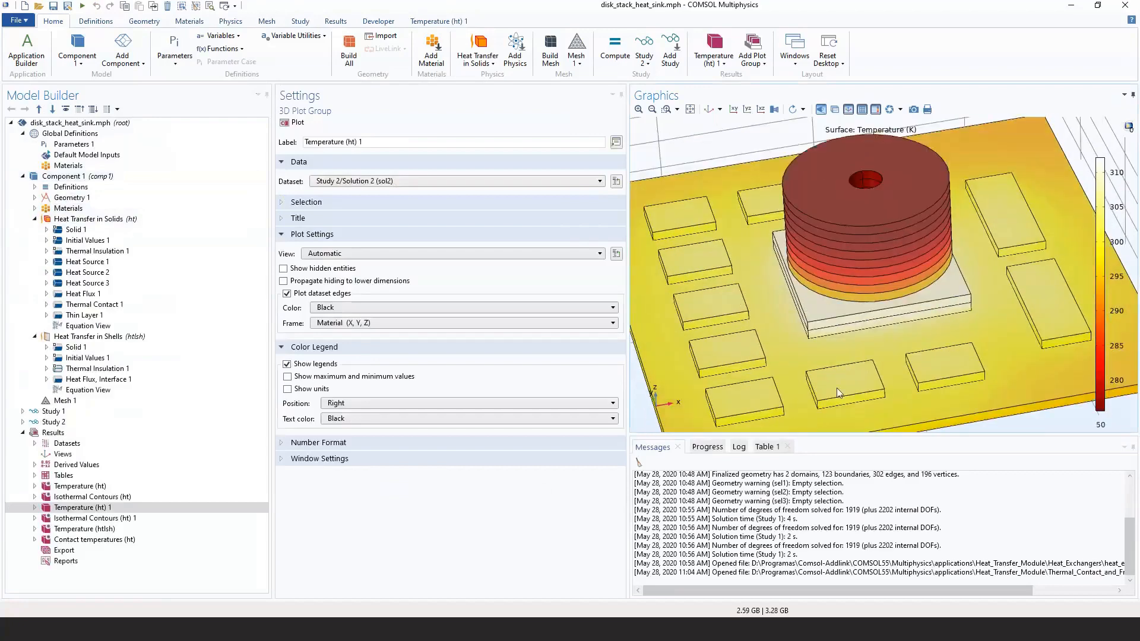
# Examine the temperature distribution along the heat sink's central column and fins from the side and close up.
pyautogui.moveTo(995, 276); pyautogui.dragTo(893, 328, button='right')
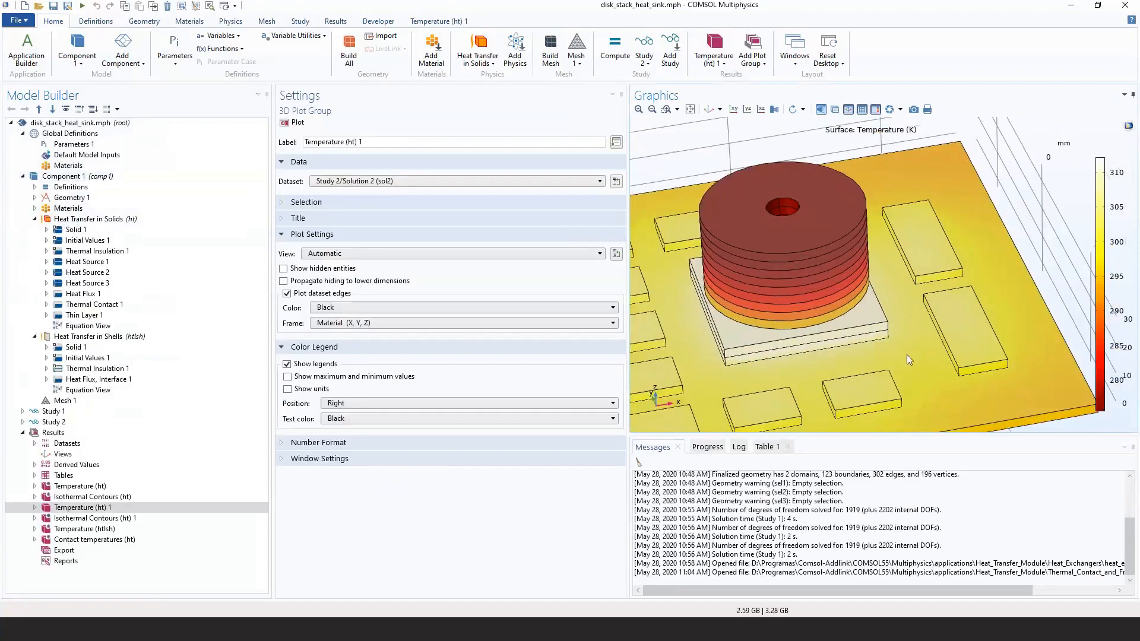
pyautogui.moveTo(907, 355); pyautogui.dragTo(835, 368)
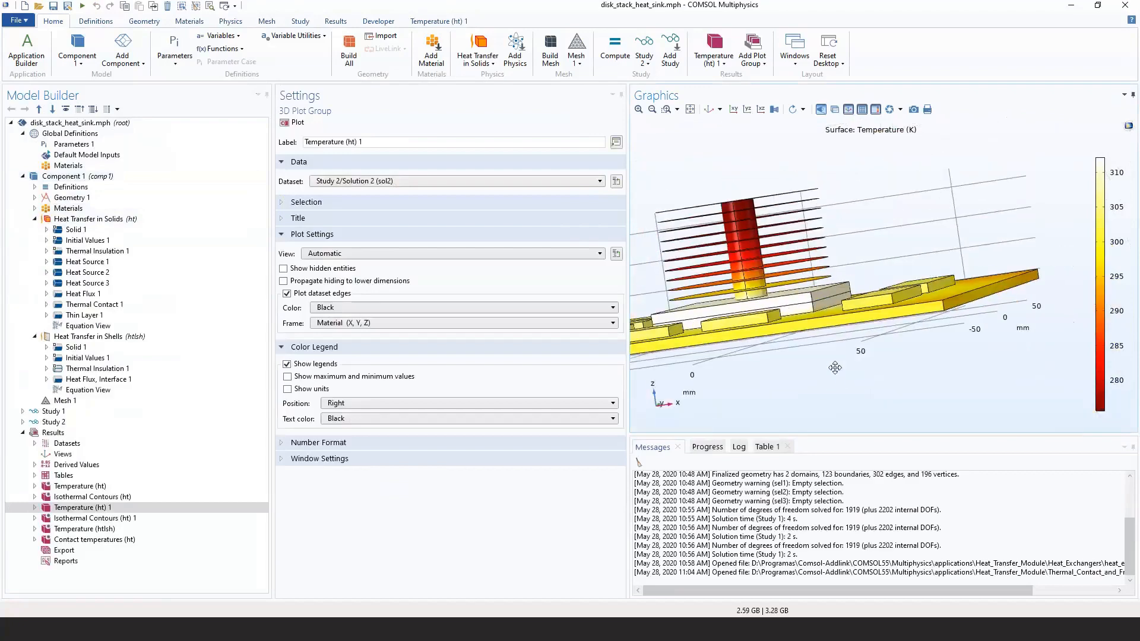
pyautogui.scroll(5, 809, 343)
pyautogui.moveTo(808, 343); pyautogui.dragTo(811, 356, button='right')
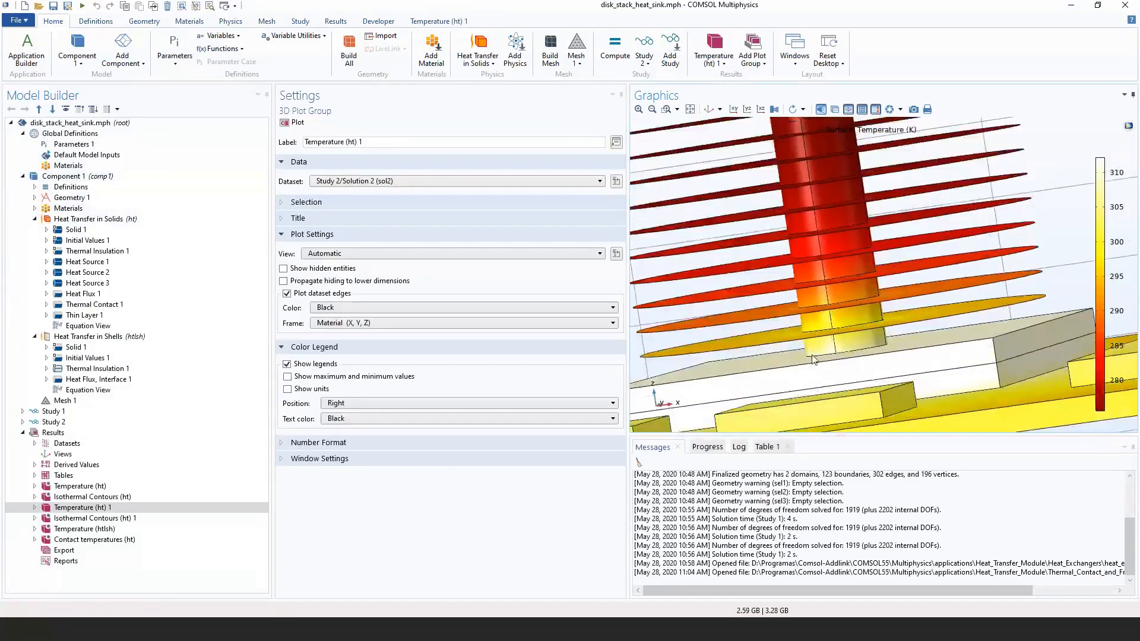
pyautogui.moveTo(812, 142); pyautogui.dragTo(758, 243, button='right')
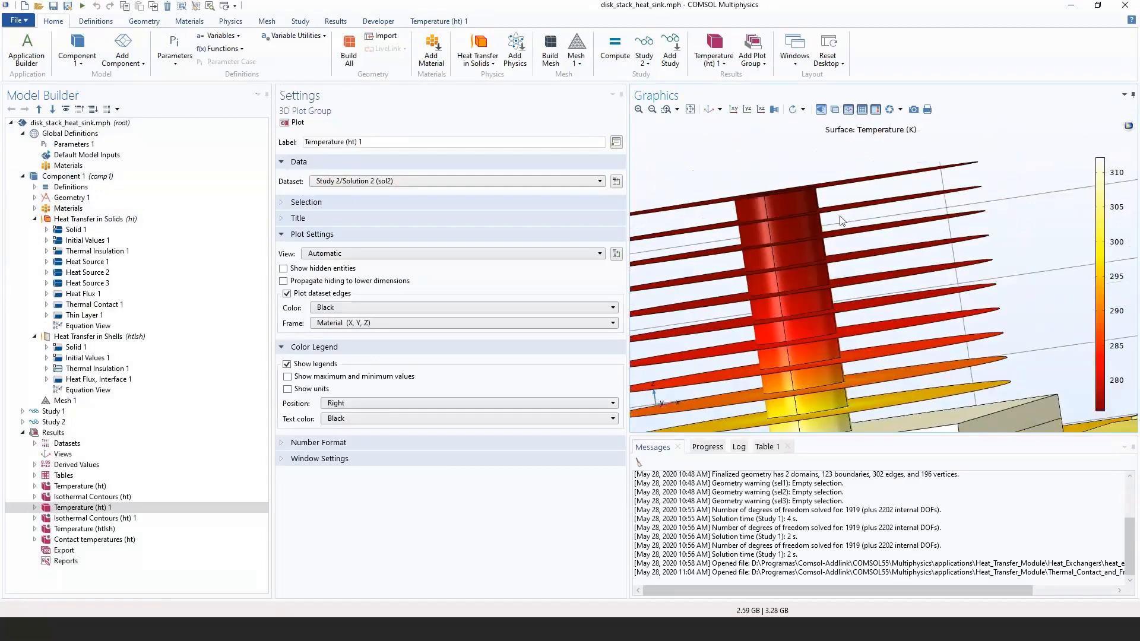
pyautogui.moveTo(995, 393); pyautogui.dragTo(1004, 302, button='right')
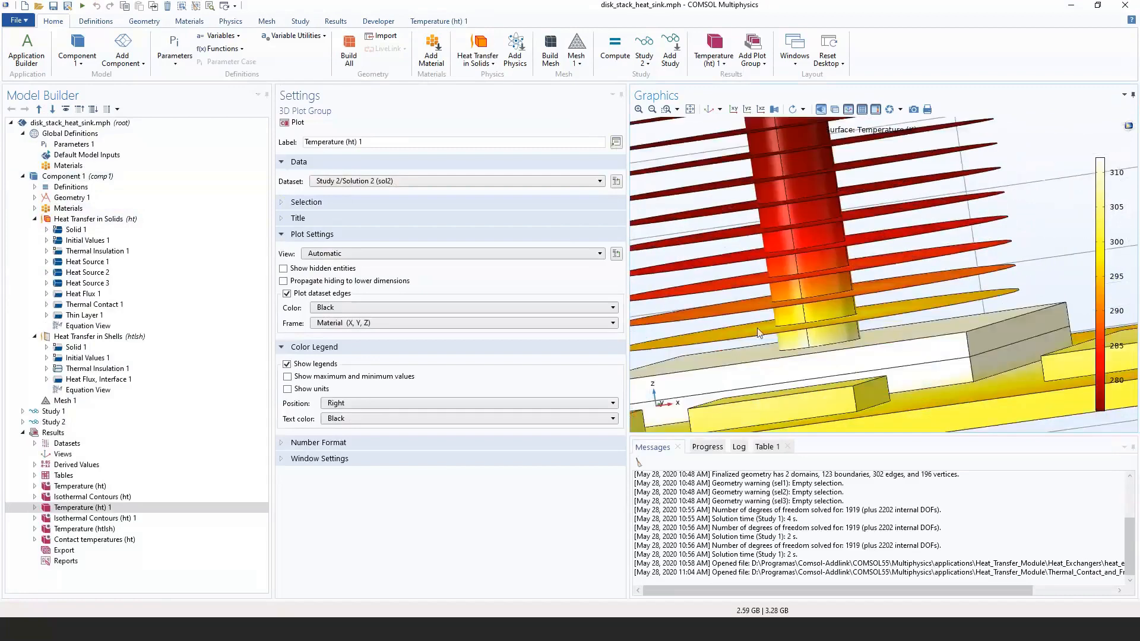
pyautogui.moveTo(871, 323); pyautogui.dragTo(815, 223, button='middle')
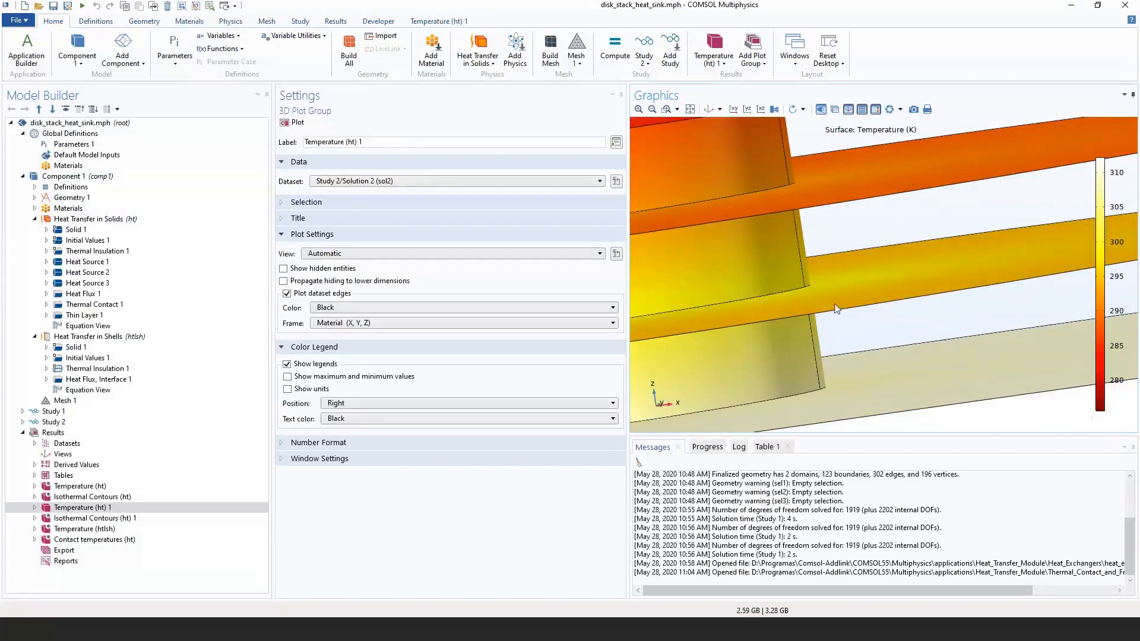
pyautogui.moveTo(837, 317)
pyautogui.mouseDown(button='middle')
pyautogui.moveTo(790, 345)
pyautogui.moveTo(781, 277)
pyautogui.moveTo(837, 319)
pyautogui.mouseUp(button='middle')
pyautogui.moveTo(837, 318); pyautogui.dragTo(839, 359, button='right')
pyautogui.moveTo(840, 359); pyautogui.dragTo(889, 273)
pyautogui.scroll(4, 800, 321)
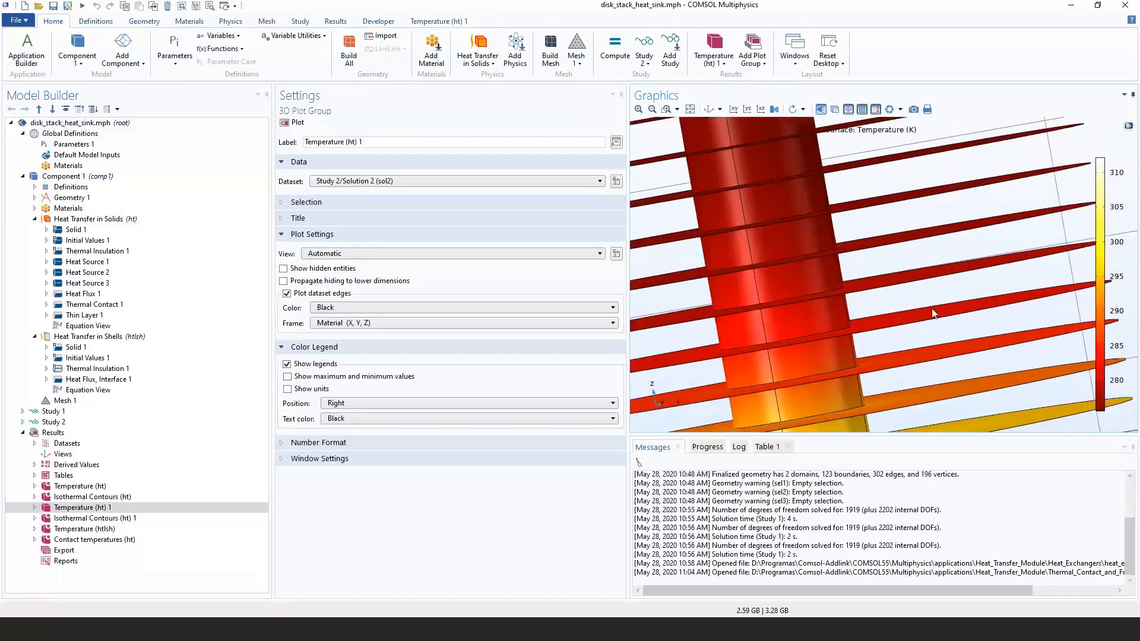
pyautogui.scroll(-5, 902, 235)
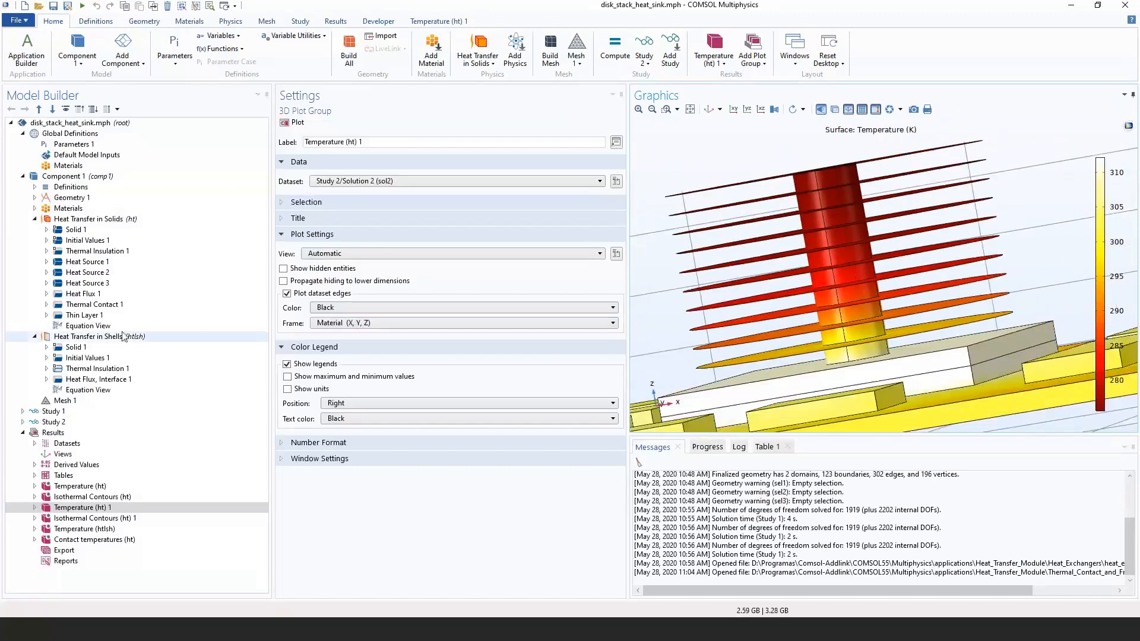
# Review the Heat Transfer in Shells and Thin Layer 1 settings, and browse the component's materials from Aluminum Fins up to Silica glass.
pyautogui.click(64, 340)
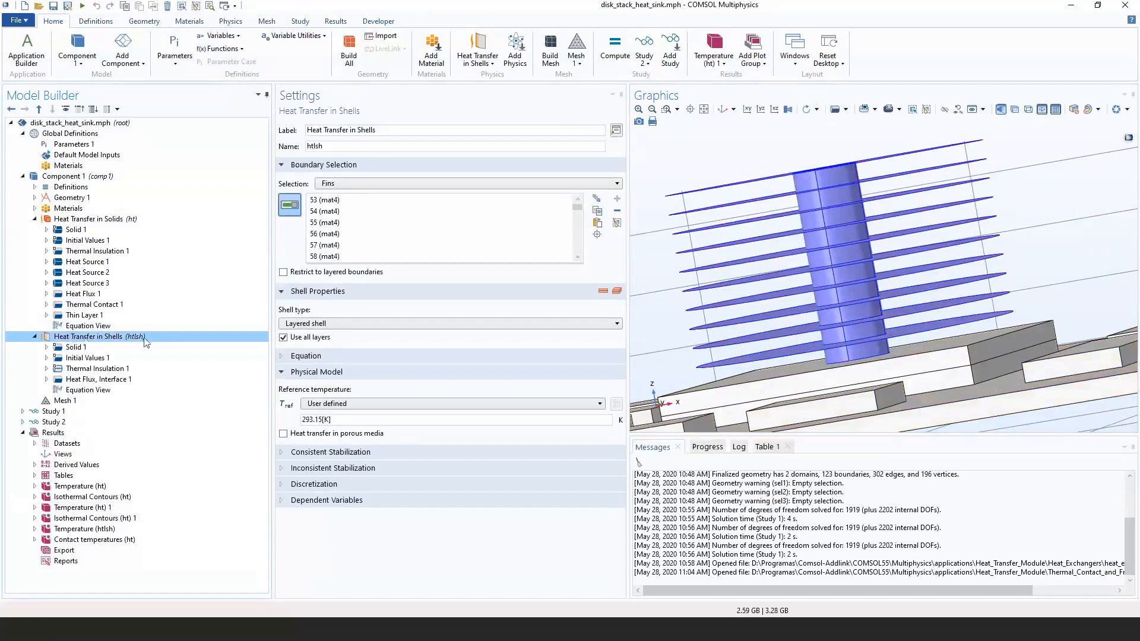
pyautogui.click(84, 316)
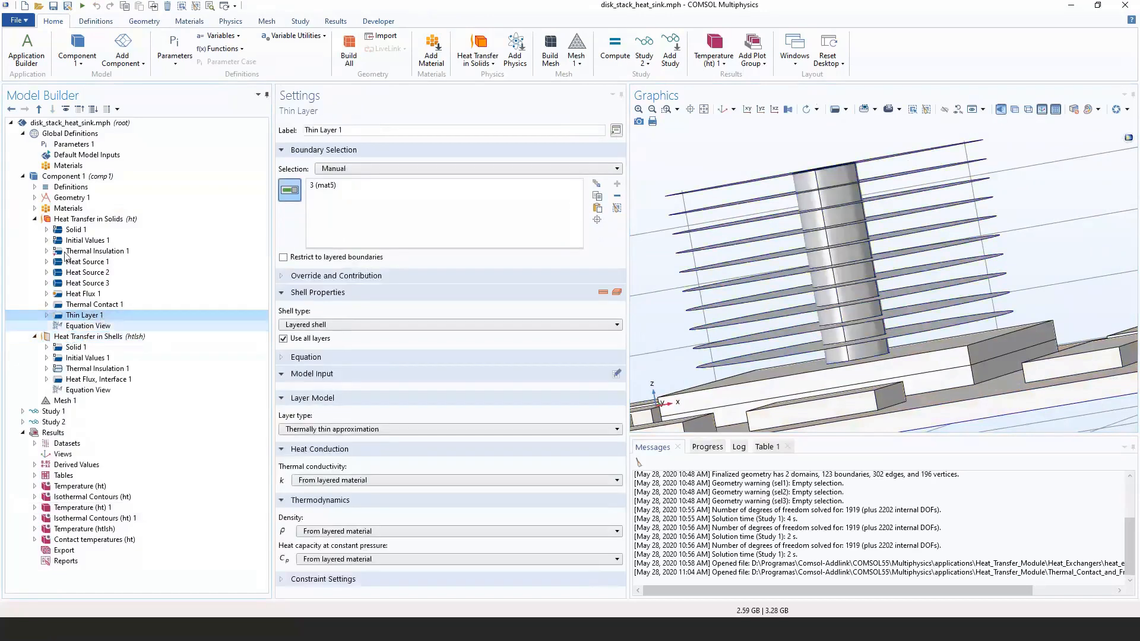
pyautogui.click(35, 208)
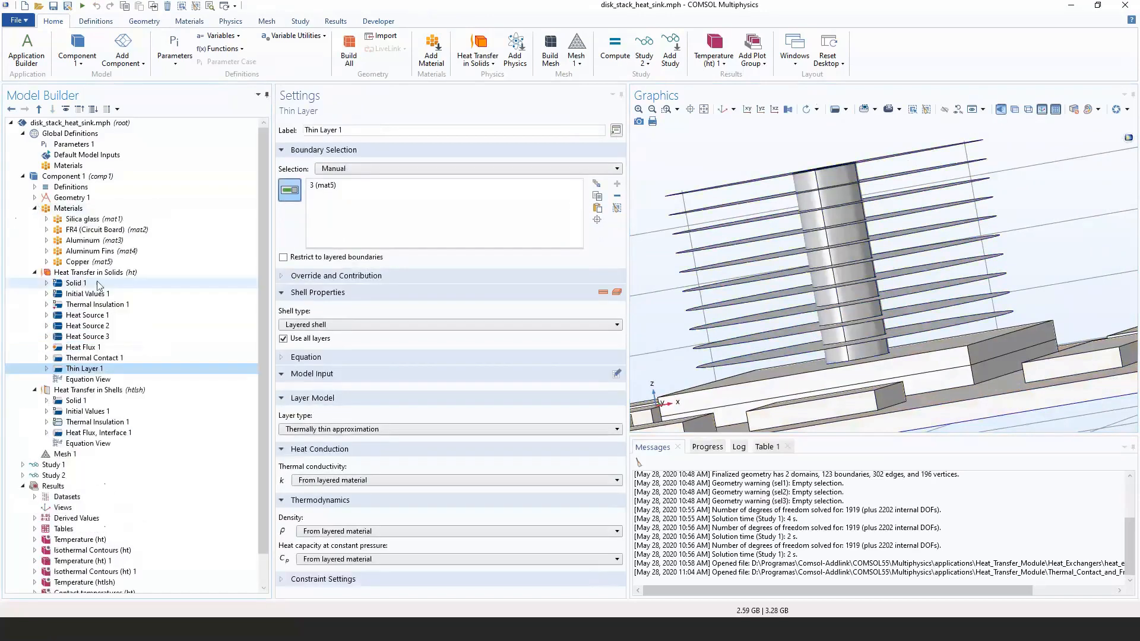
pyautogui.click(116, 250)
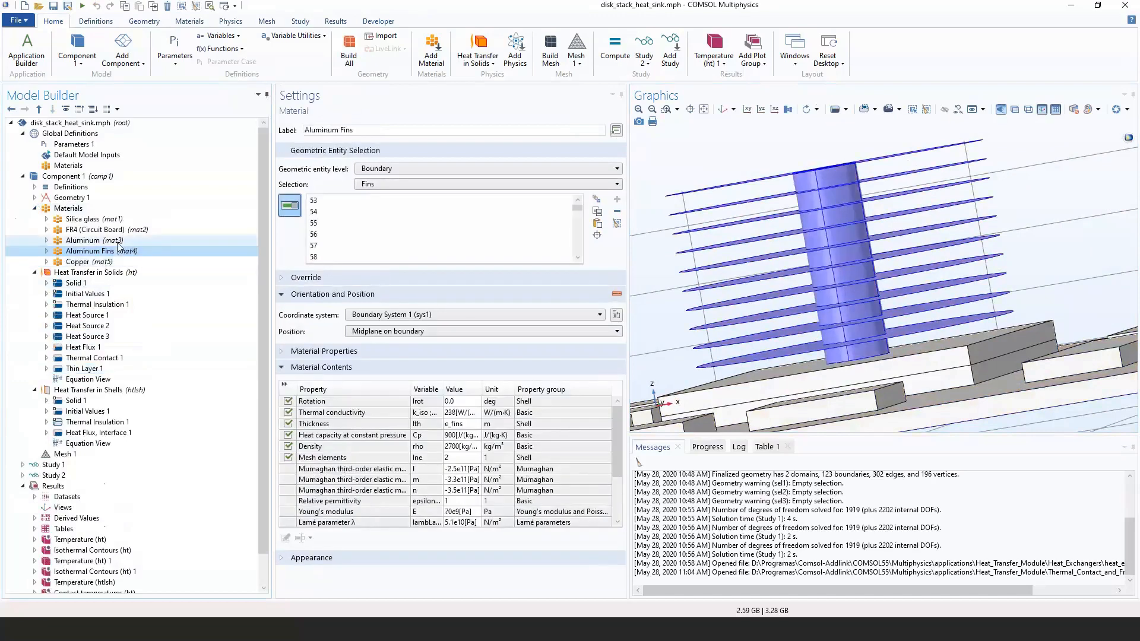
pyautogui.press('Up')
pyautogui.press('Up')
pyautogui.press('Up')
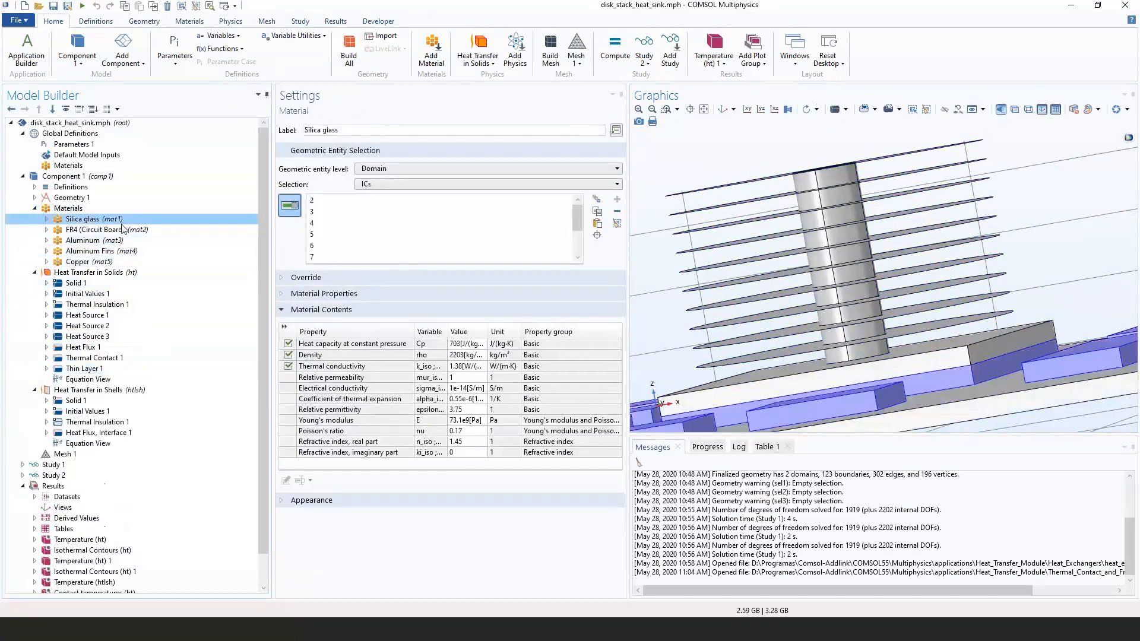
# Examine the Aluminum Fins material's boundaries on the heat sink and its Thickness and Mesh elements properties.
pyautogui.click(111, 253)
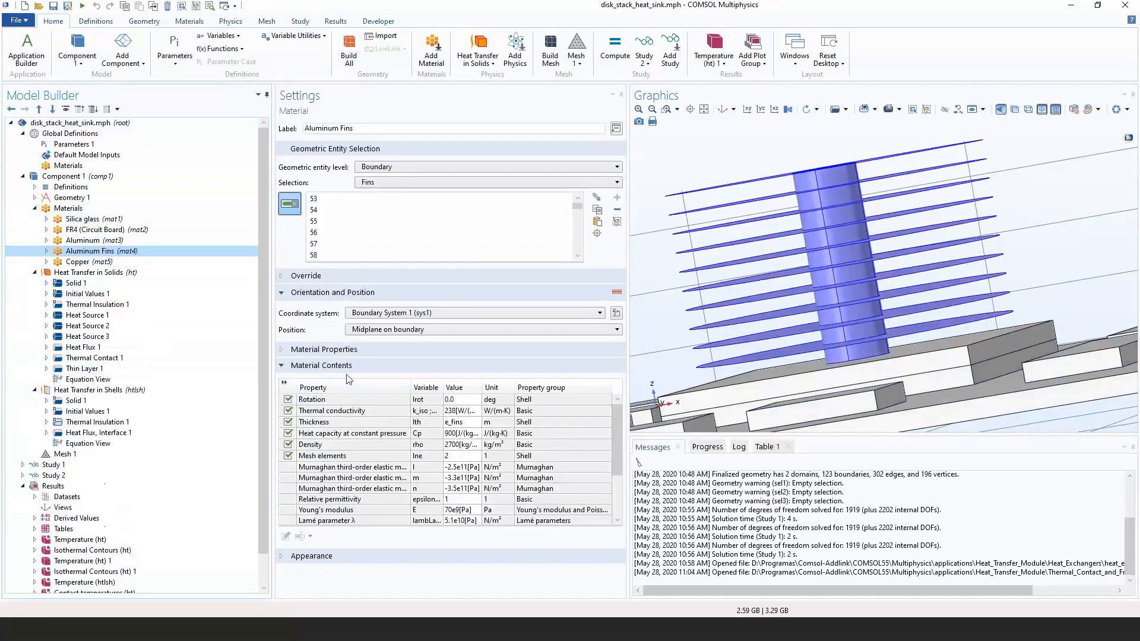
pyautogui.scroll(-3, 731, 305)
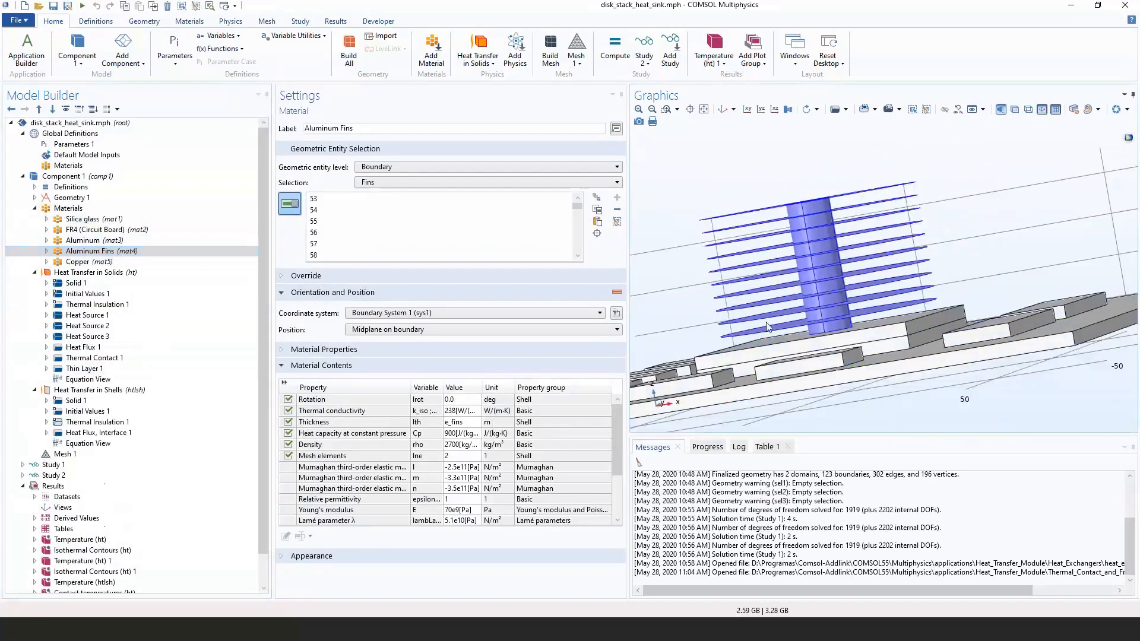
pyautogui.moveTo(729, 300); pyautogui.dragTo(745, 302)
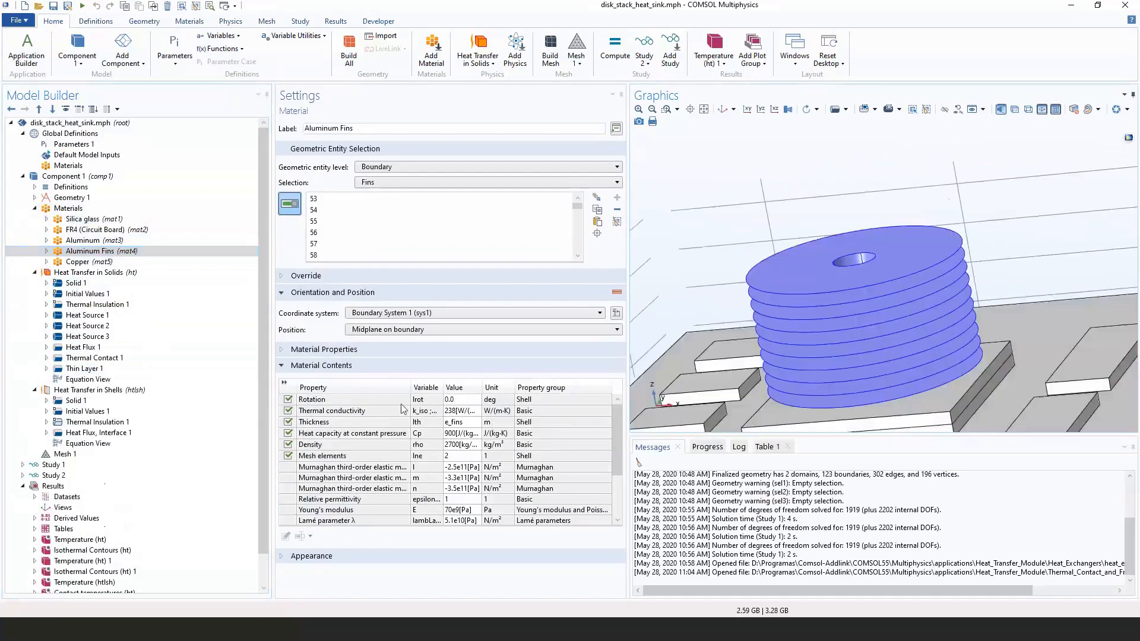
pyautogui.click(332, 425)
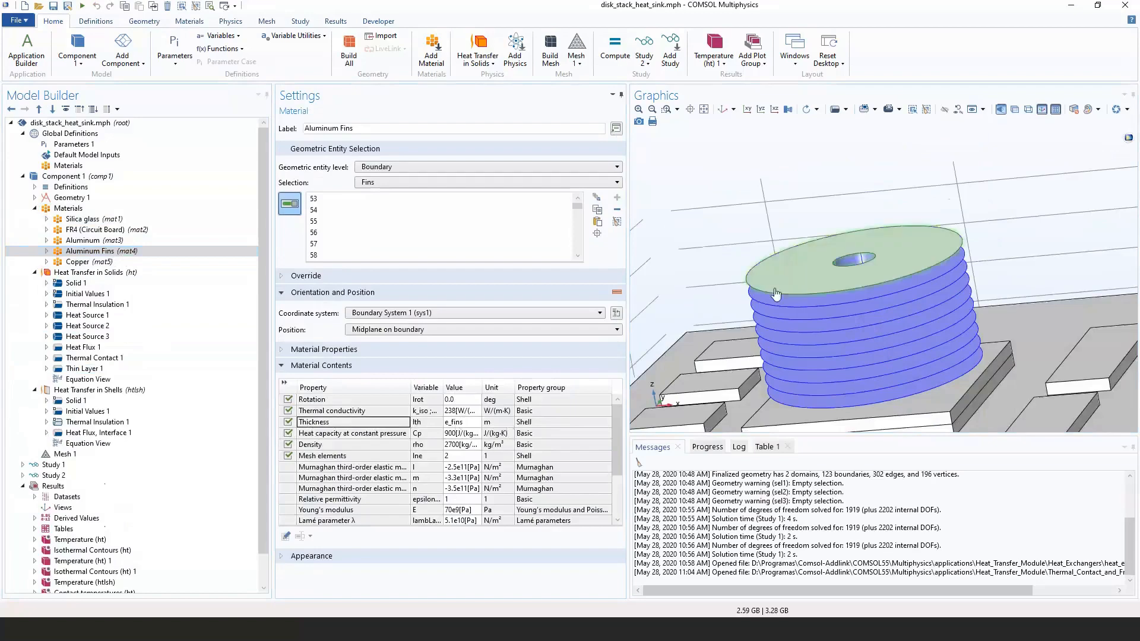
pyautogui.moveTo(774, 291); pyautogui.dragTo(737, 335, button='right')
pyautogui.moveTo(737, 335); pyautogui.dragTo(751, 310)
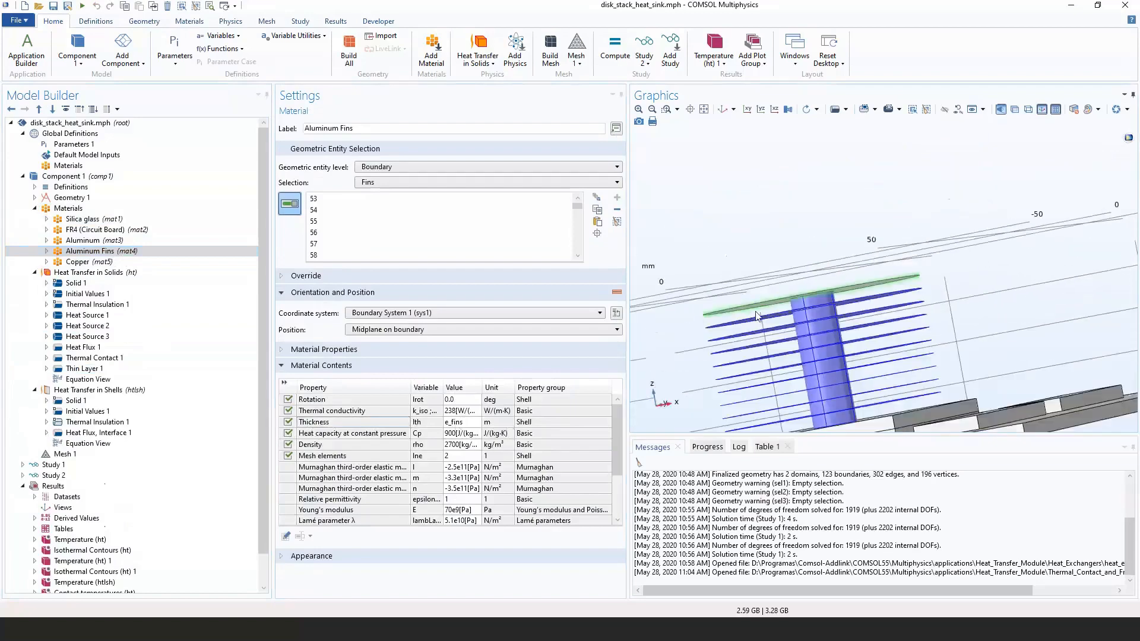
pyautogui.scroll(3, 749, 310)
pyautogui.moveTo(766, 355); pyautogui.dragTo(763, 303)
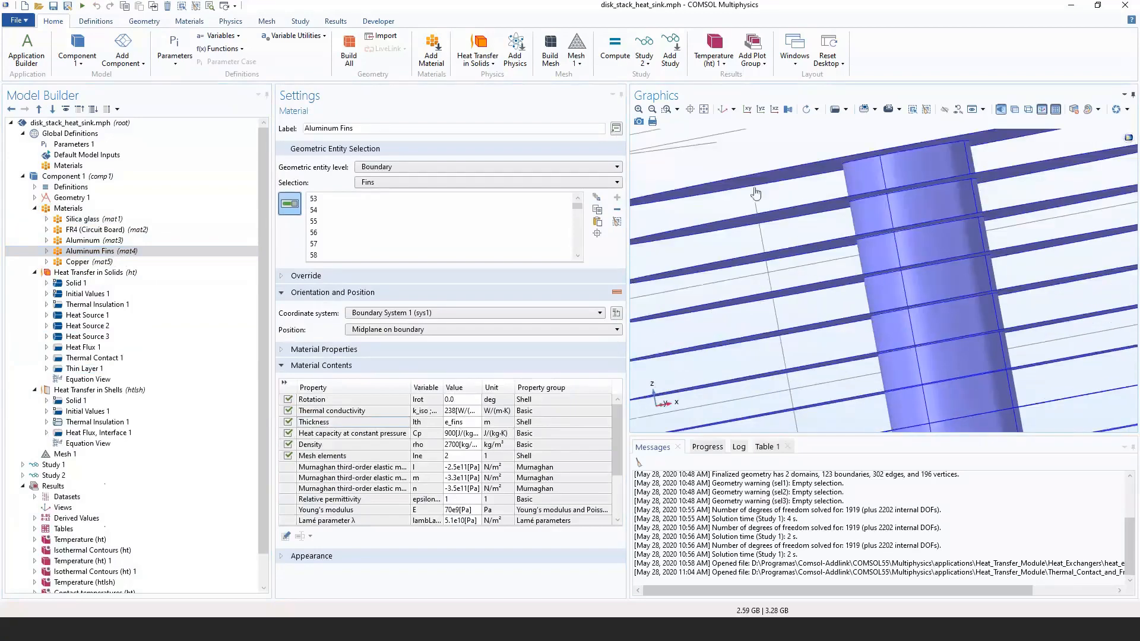
pyautogui.moveTo(770, 380); pyautogui.dragTo(759, 399)
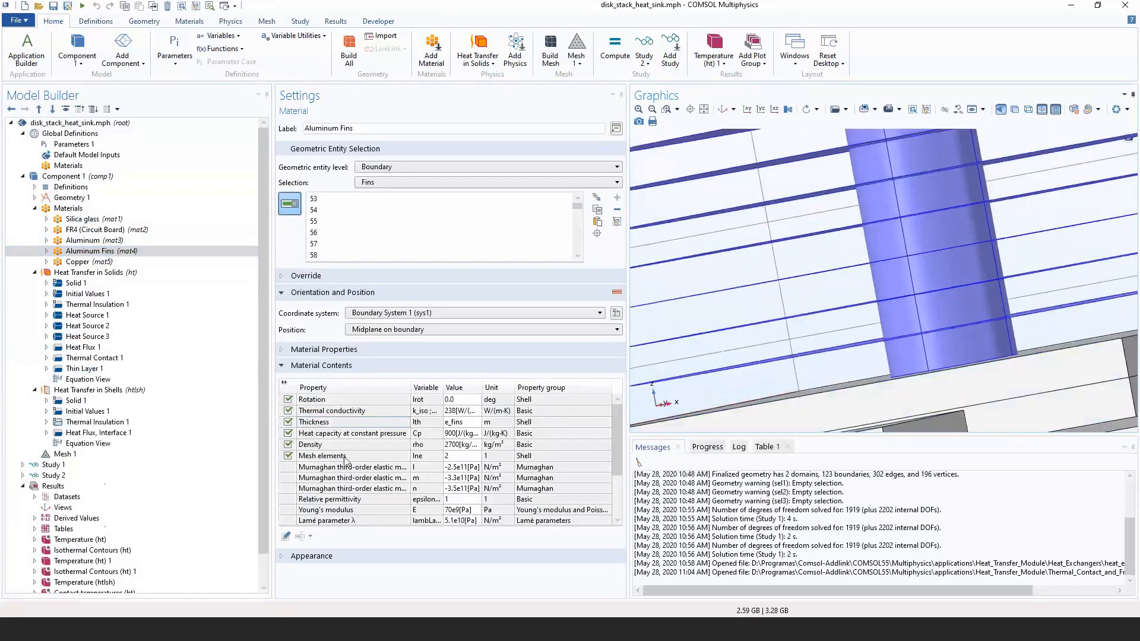
pyautogui.click(312, 459)
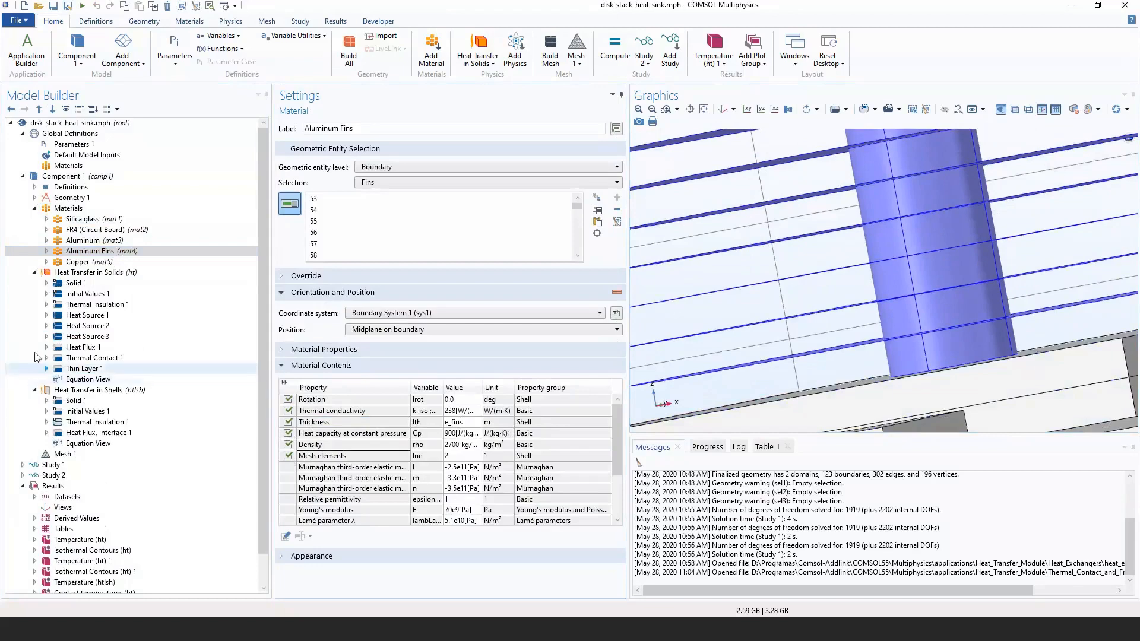
# List the thin structure conditions that can be added to Heat Transfer in Solids.
pyautogui.click(82, 273)
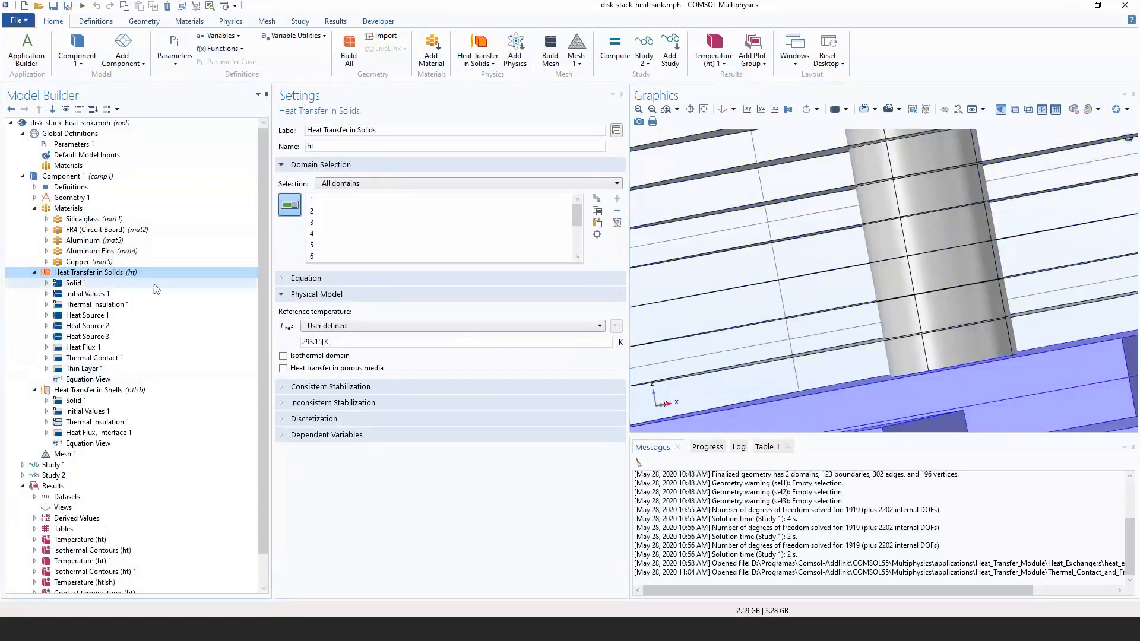
pyautogui.rightClick(126, 277)
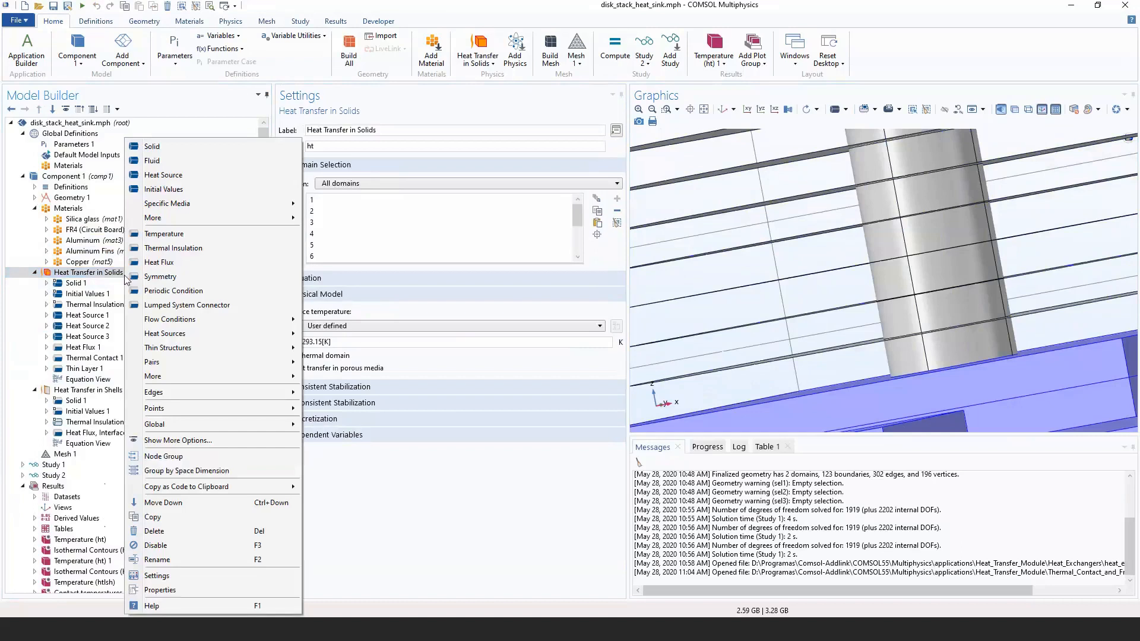
pyautogui.moveTo(152, 350)
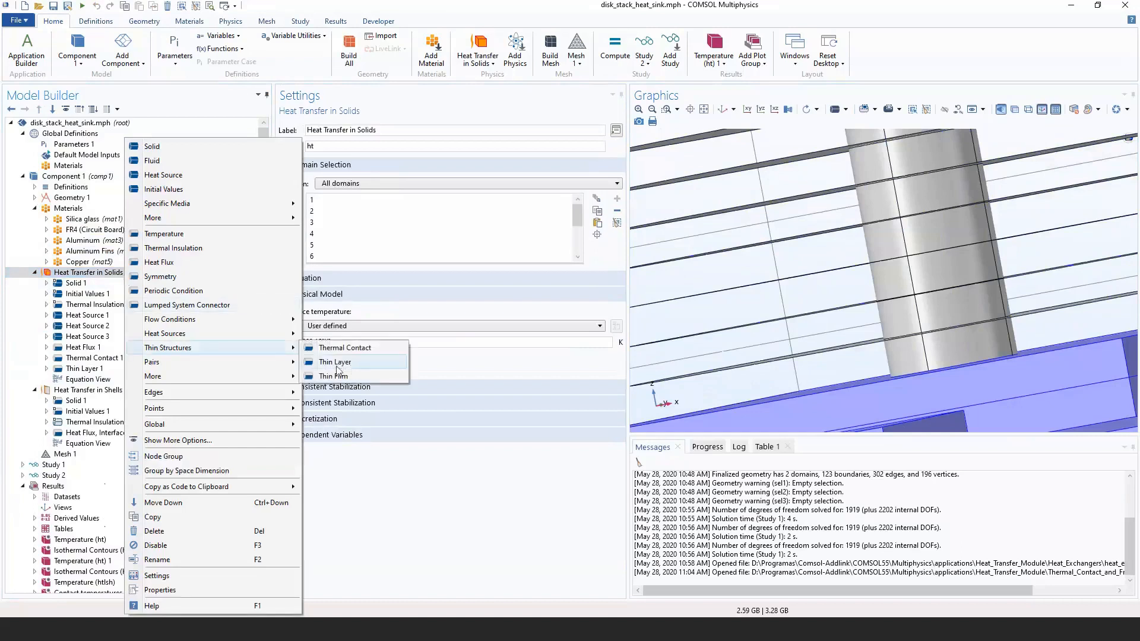
# Turn off the use of all layers in Thin Layer 1 and set its shell type to Nonlayered shell.
pyautogui.click(95, 371)
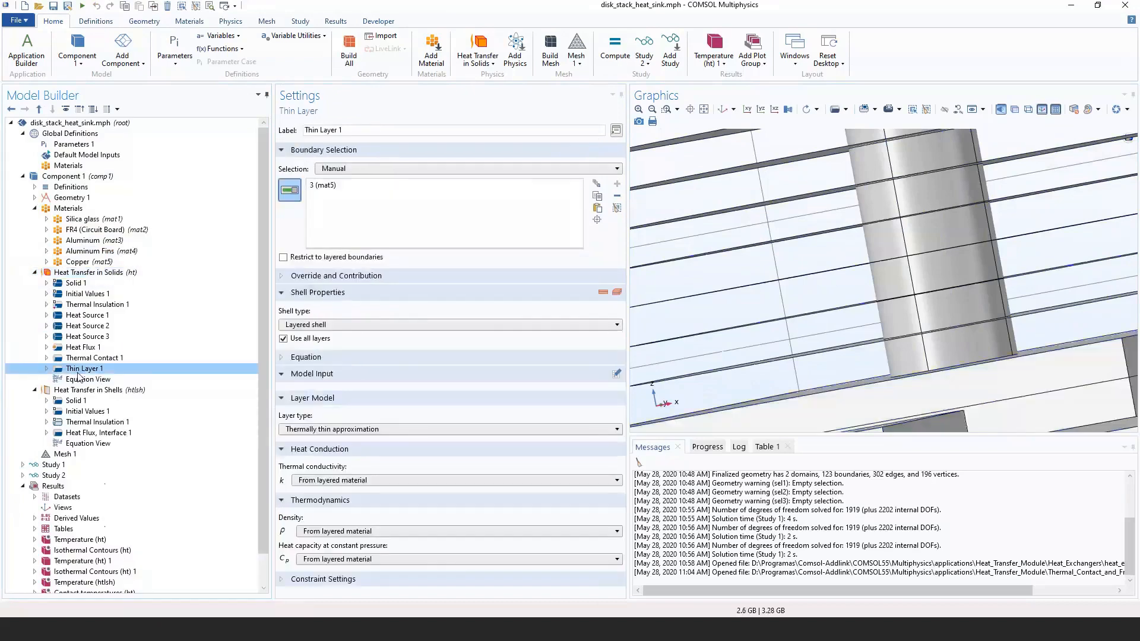
pyautogui.click(283, 338)
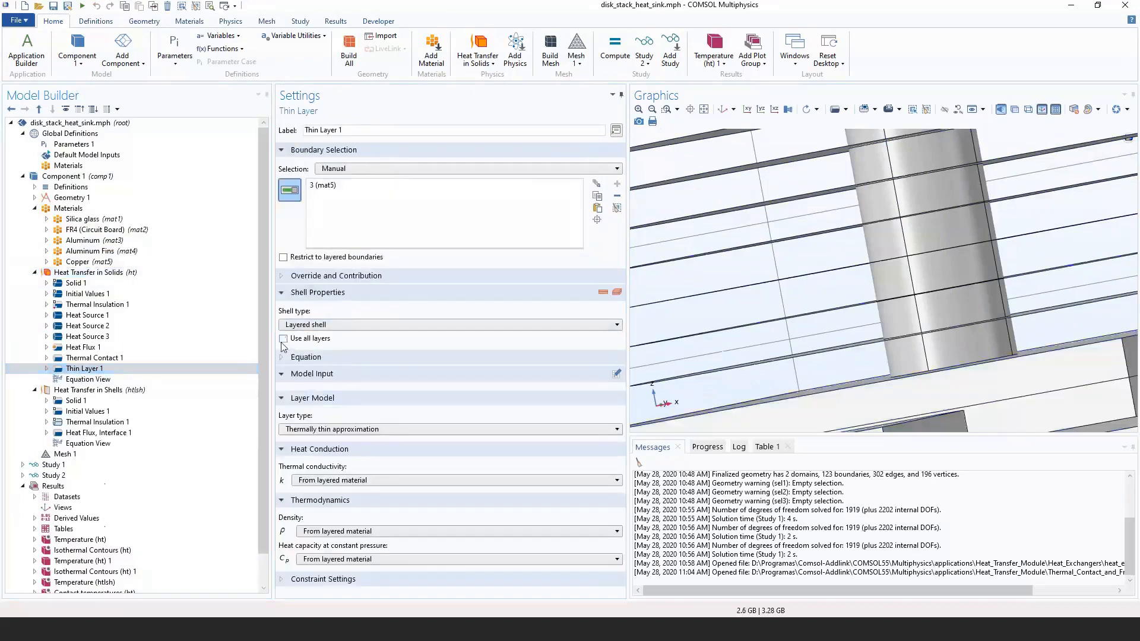
pyautogui.click(303, 277)
pyautogui.click(303, 276)
pyautogui.click(327, 325)
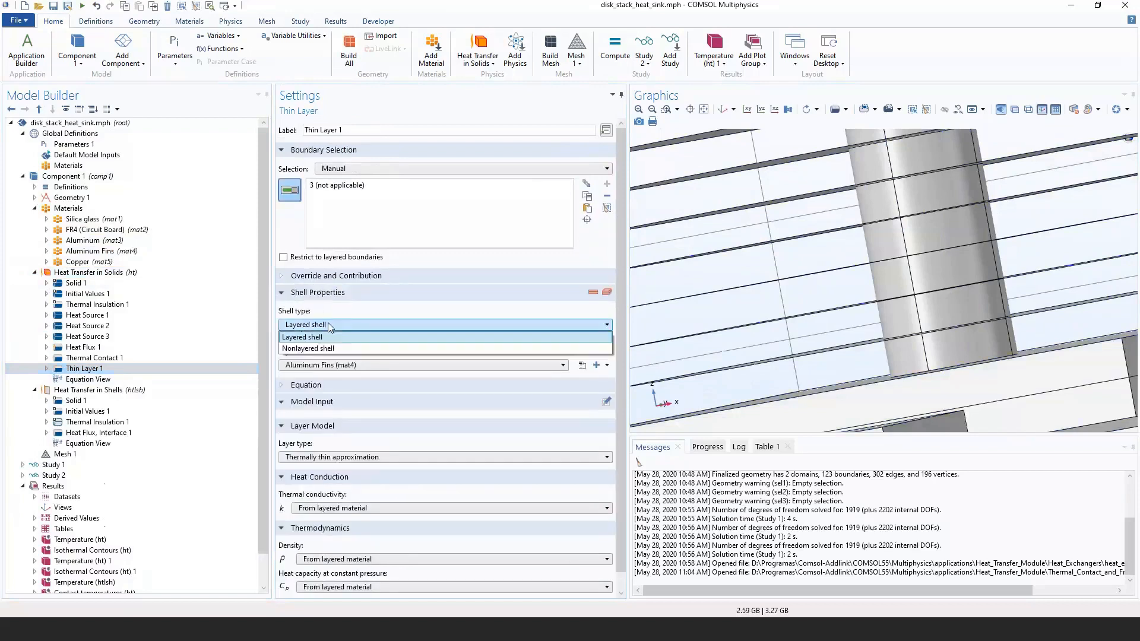
pyautogui.click(308, 348)
pyautogui.click(304, 325)
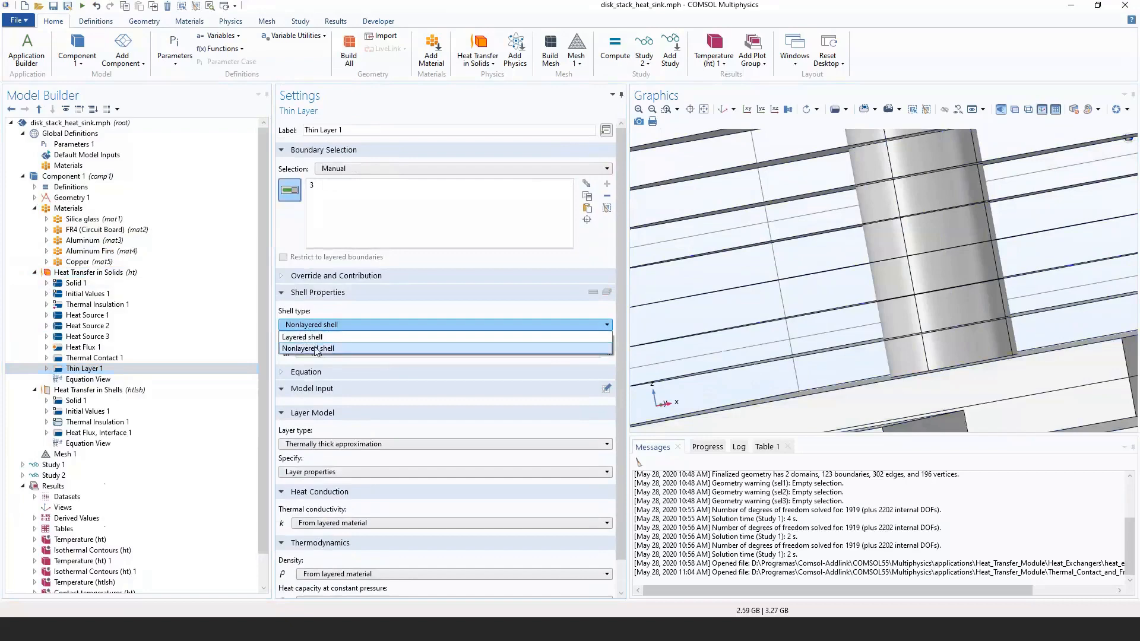
pyautogui.click(316, 349)
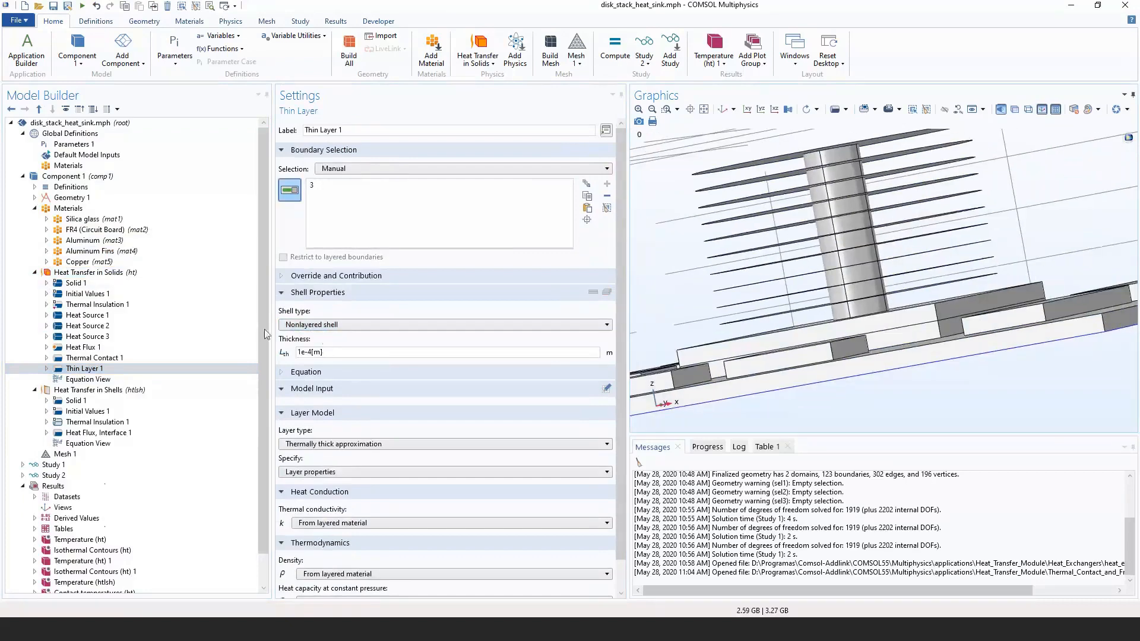
# Locate the Thin Layer 1 boundary on the underside of the circuit board and examine the board's edge close up.
pyautogui.moveTo(755, 296); pyautogui.dragTo(707, 381, button='right')
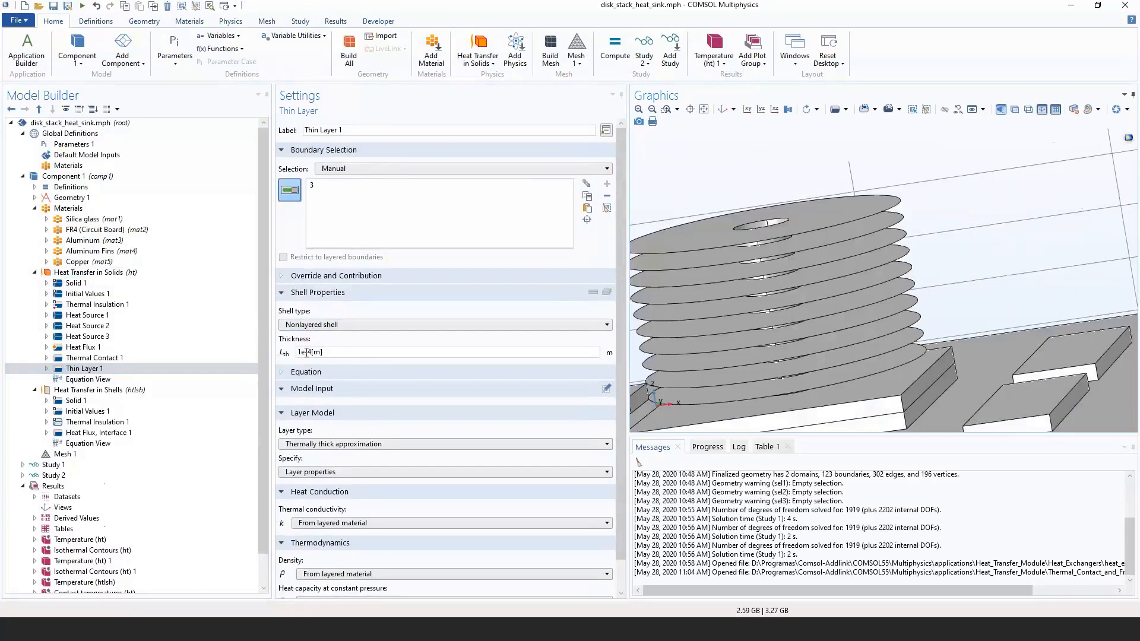
pyautogui.scroll(-5, 743, 256)
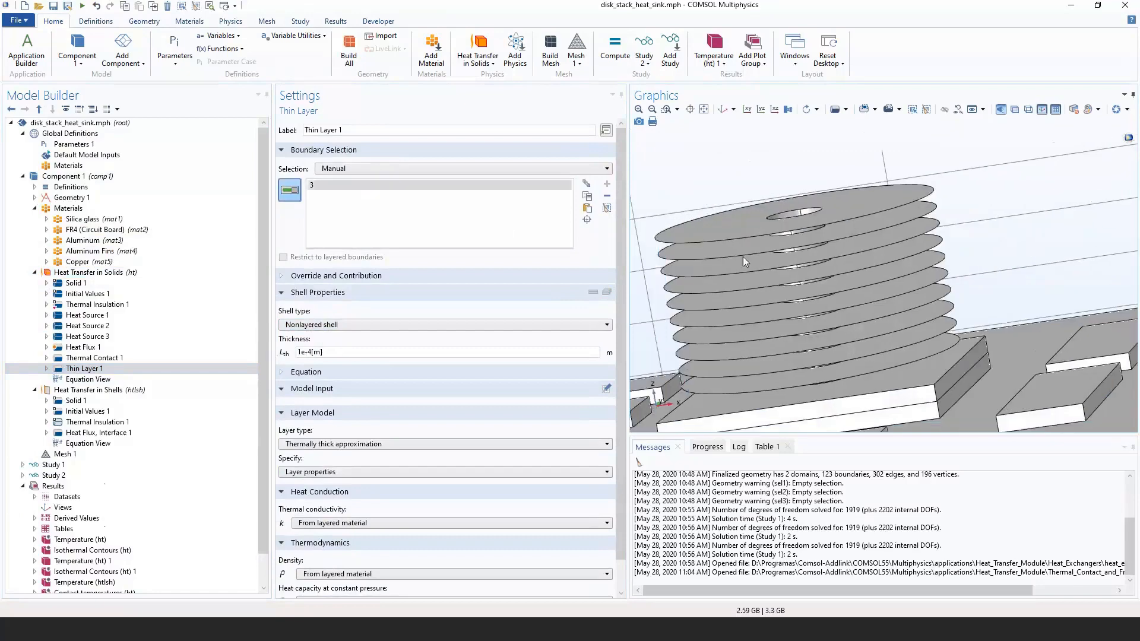
pyautogui.moveTo(818, 339); pyautogui.dragTo(757, 373)
pyautogui.moveTo(932, 321); pyautogui.dragTo(820, 360)
pyautogui.scroll(5, 717, 322)
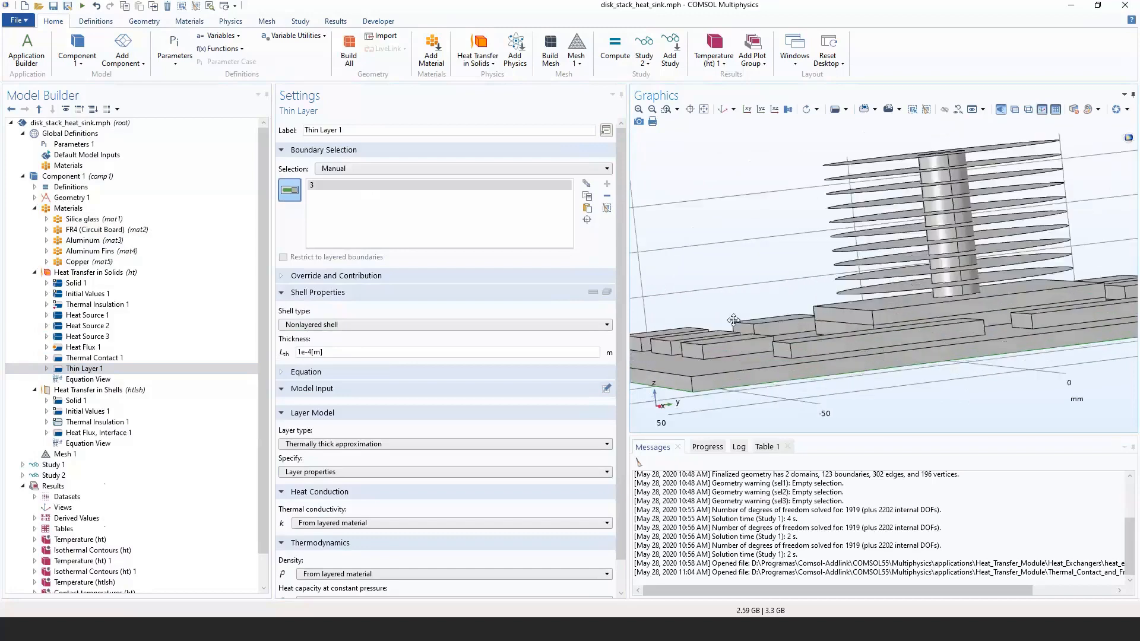
pyautogui.moveTo(717, 322); pyautogui.dragTo(714, 338)
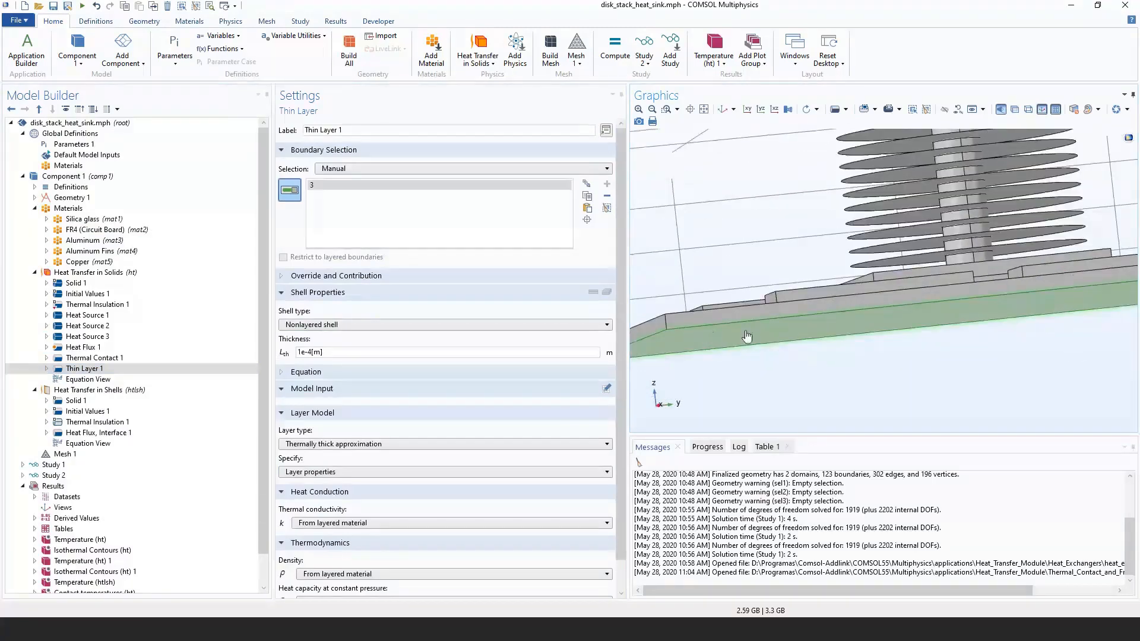
pyautogui.scroll(6, 658, 333)
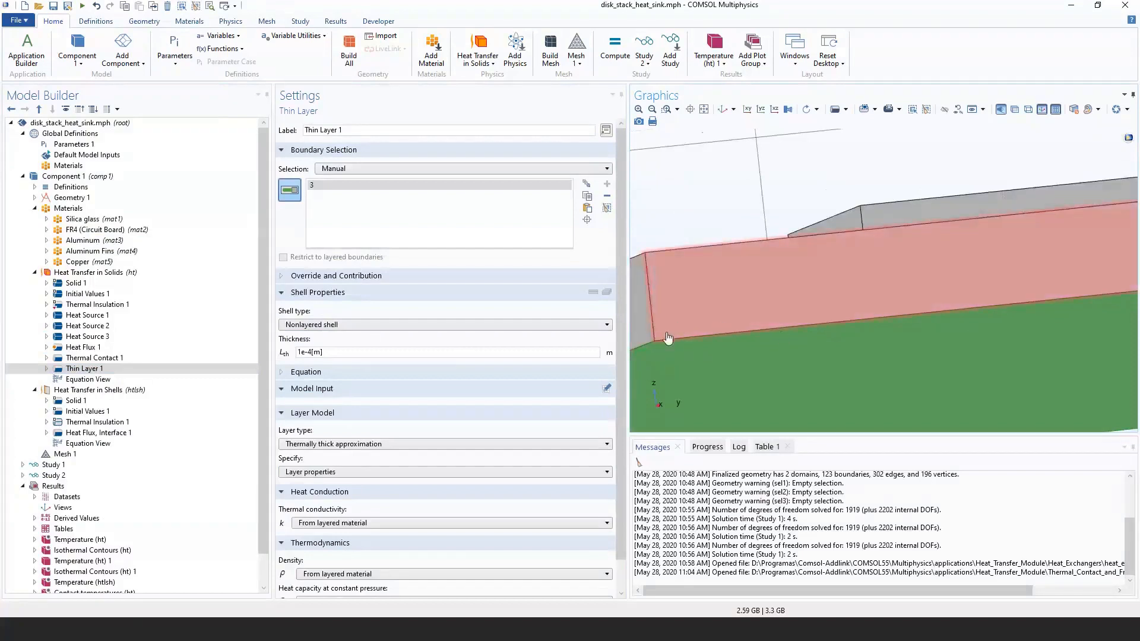
pyautogui.scroll(2, 662, 336)
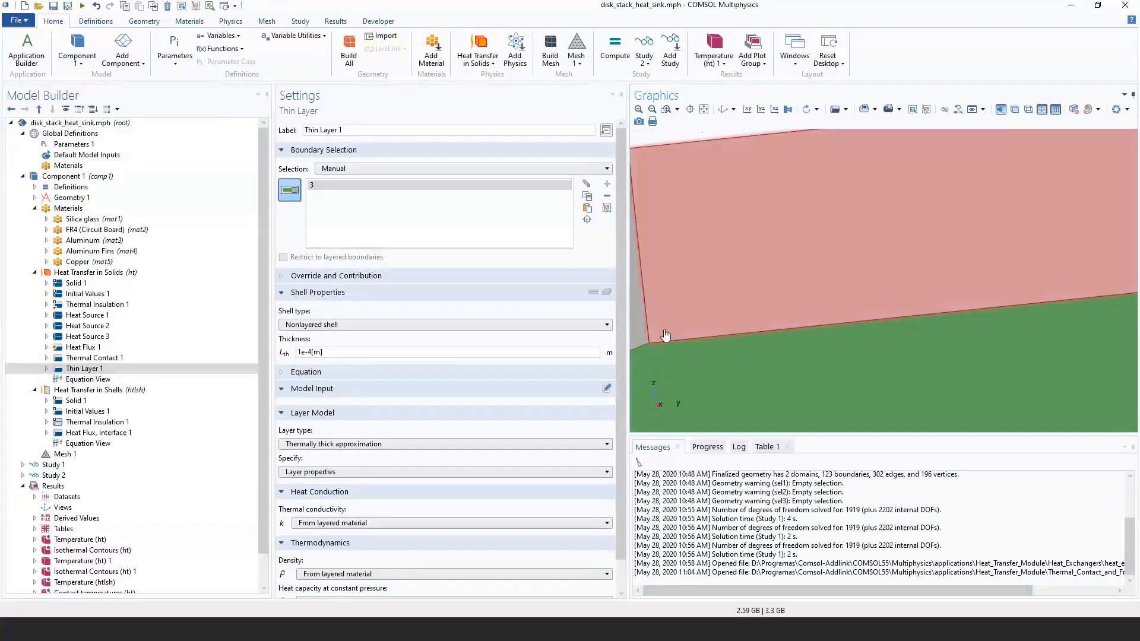
# Switch Thin Layer 1's layer type to Thermally thin approximation and back to Thermally thick approximation to compare the settings each offers.
pyautogui.scroll(-4, 662, 318)
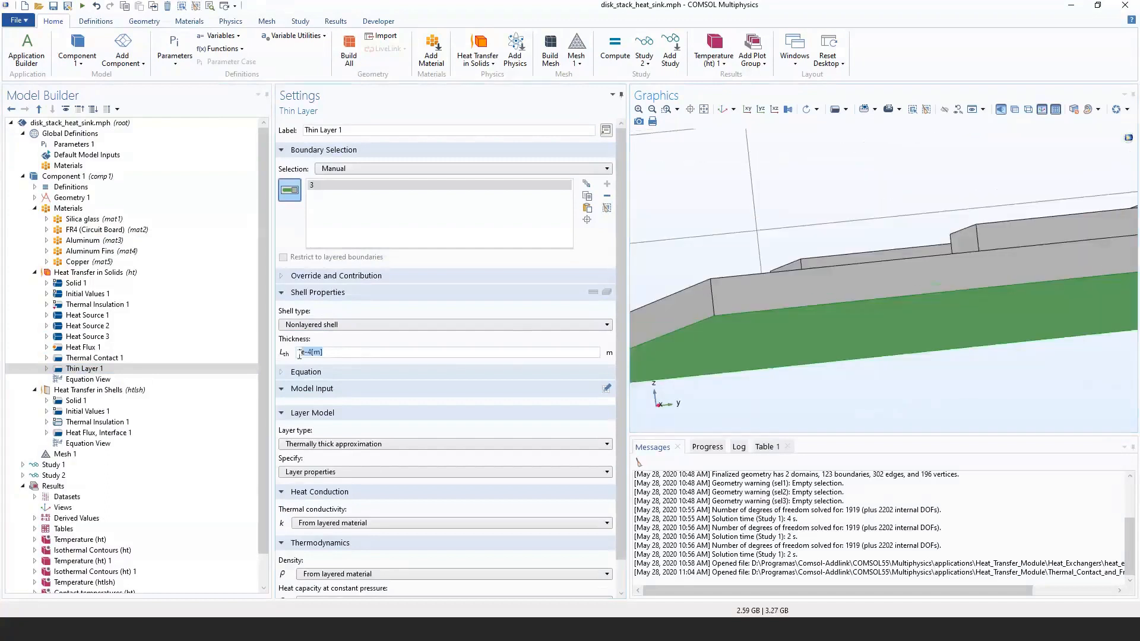
pyautogui.scroll(-2, 797, 315)
pyautogui.moveTo(701, 207); pyautogui.dragTo(612, 230, button='right')
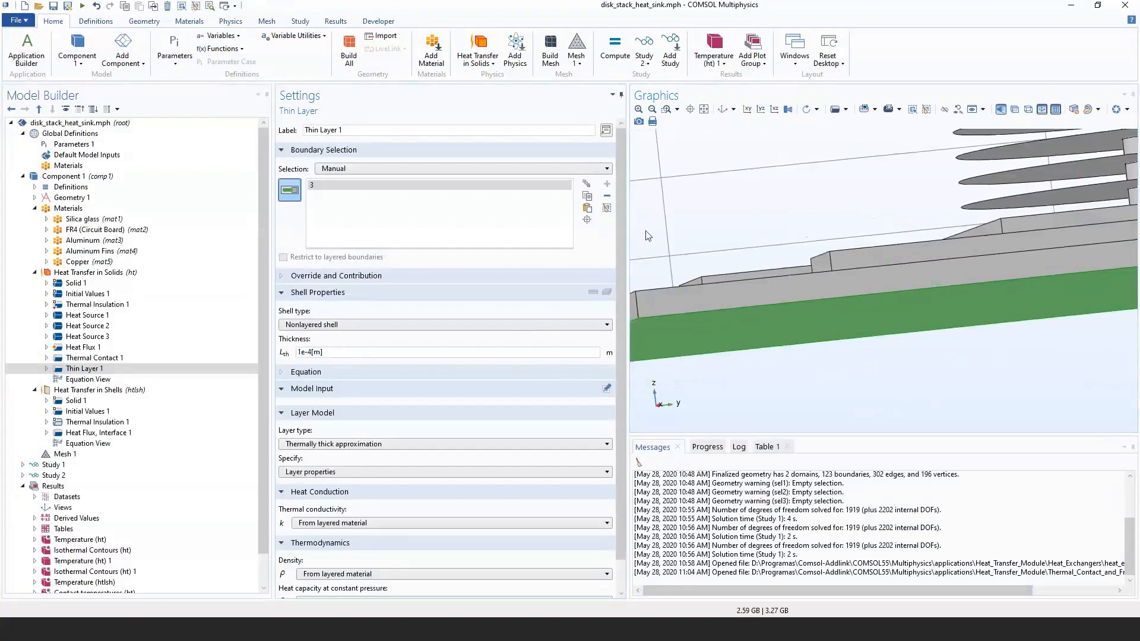
pyautogui.moveTo(704, 184); pyautogui.dragTo(711, 208)
pyautogui.scroll(-4, 806, 389)
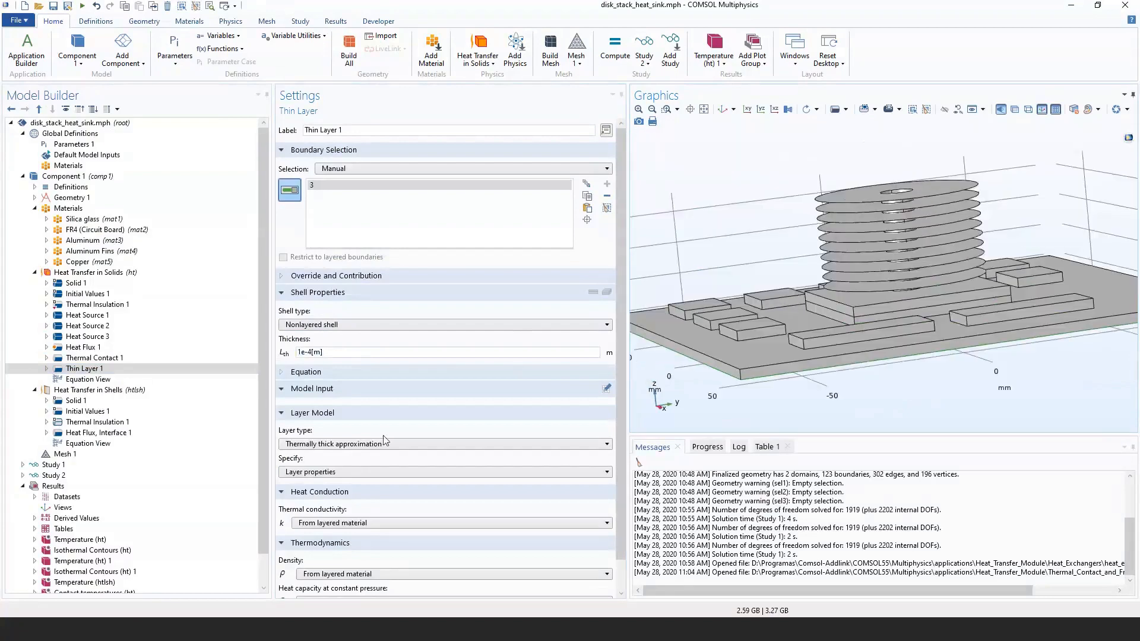
pyautogui.moveTo(623, 406); pyautogui.dragTo(625, 438)
pyautogui.click(356, 412)
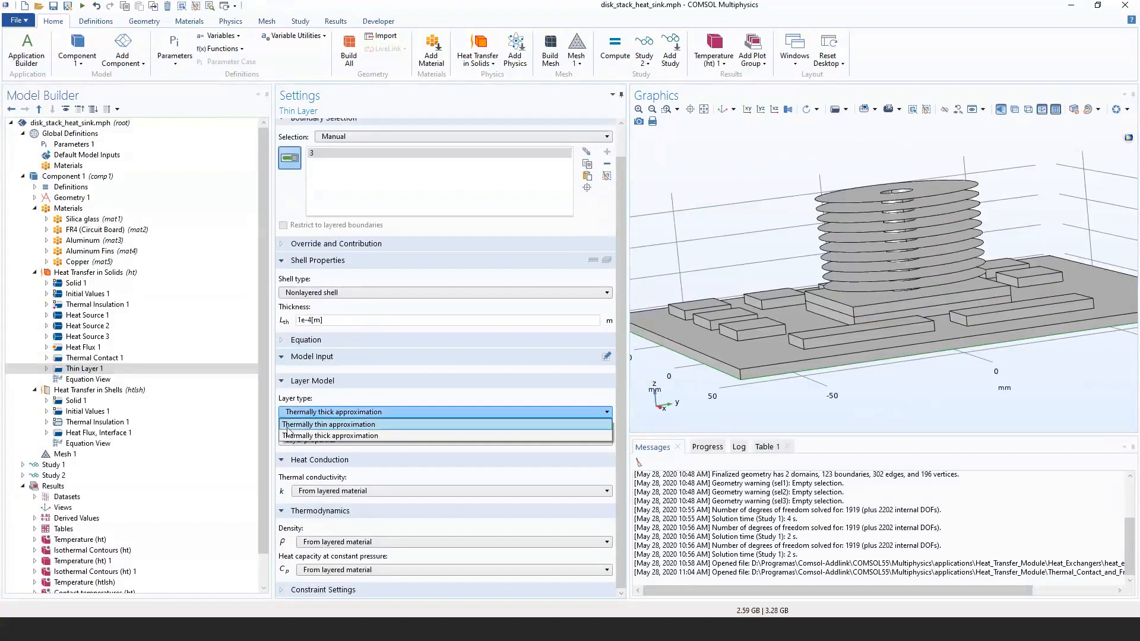
pyautogui.click(328, 435)
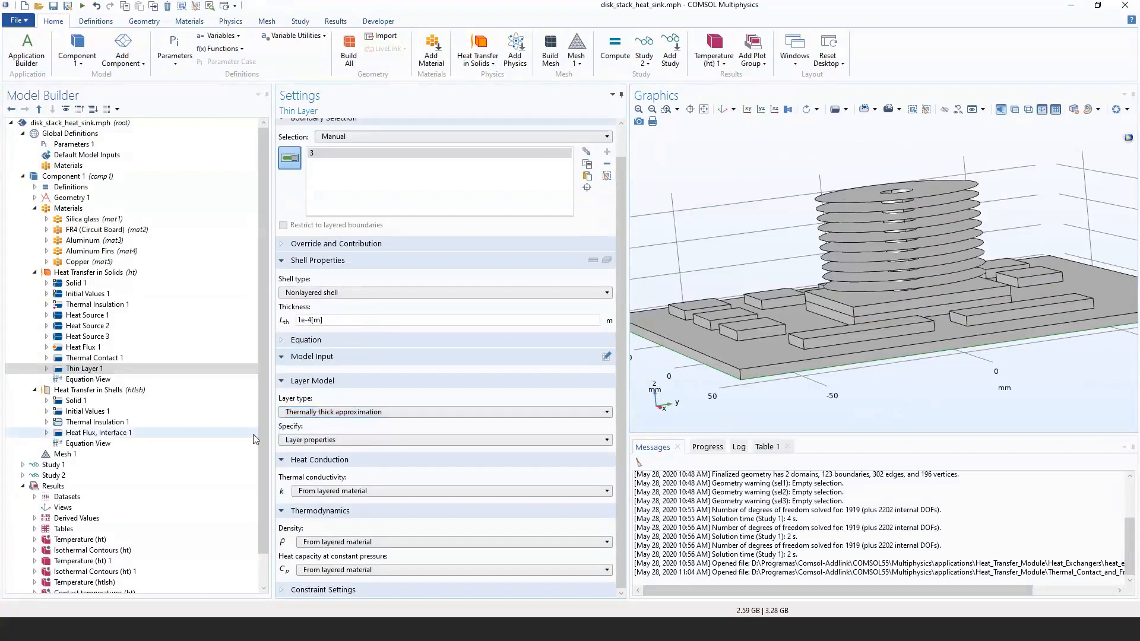
pyautogui.click(368, 414)
pyautogui.click(368, 424)
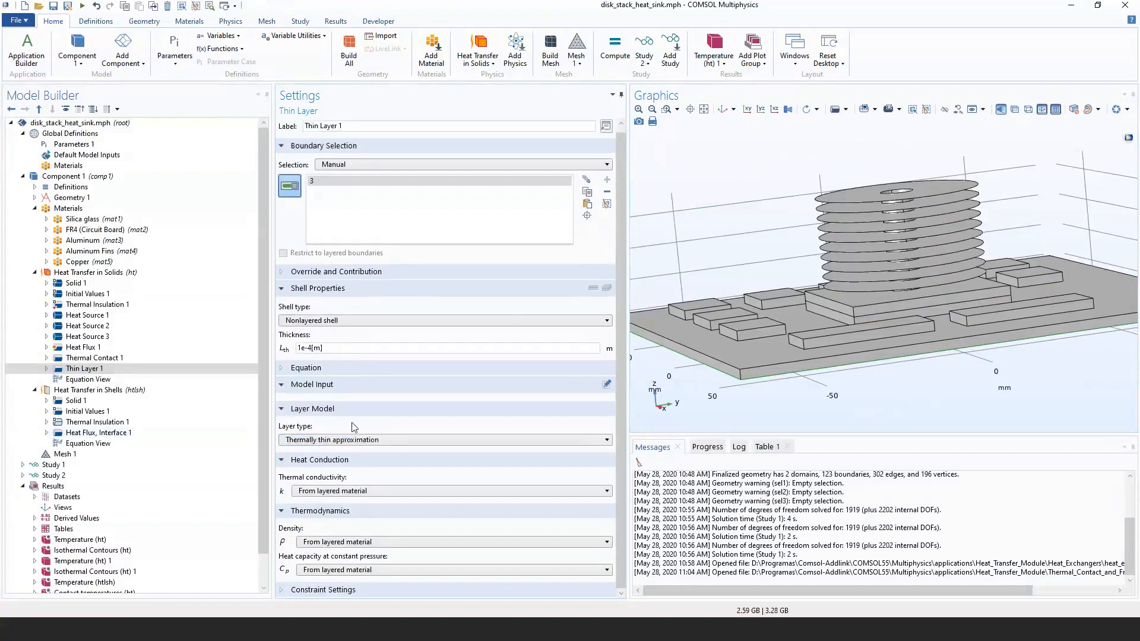
pyautogui.click(317, 441)
pyautogui.click(363, 464)
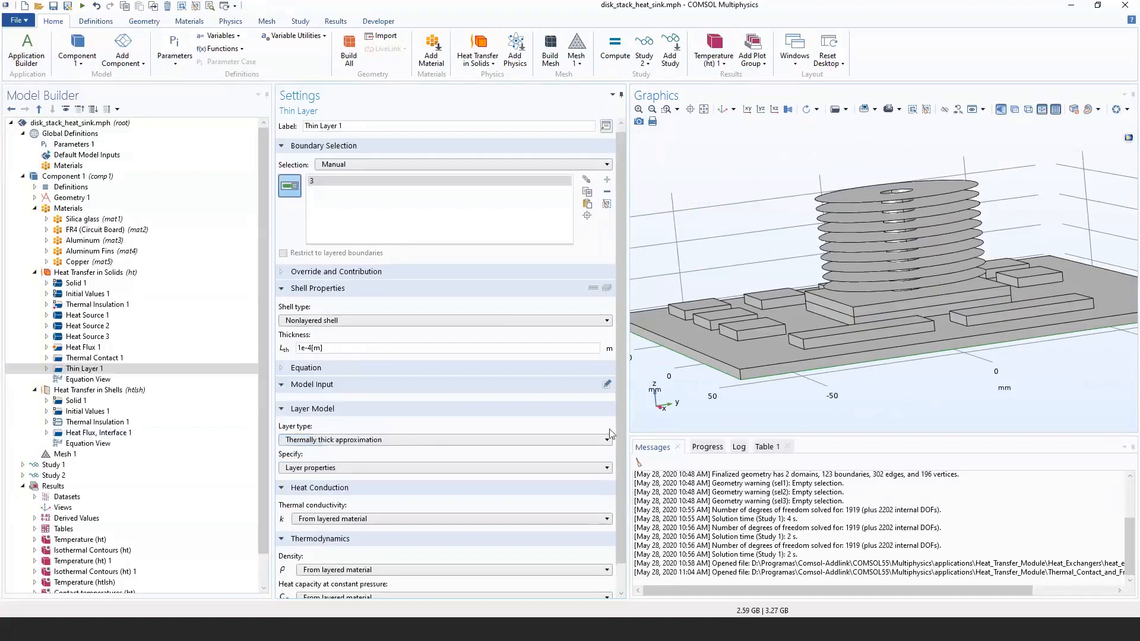
# Compare specifying Thin Layer 1 by Thermal resistance and by Layer properties, finishing with Layer properties.
pyautogui.scroll(-2, 621, 454)
pyautogui.click(452, 440)
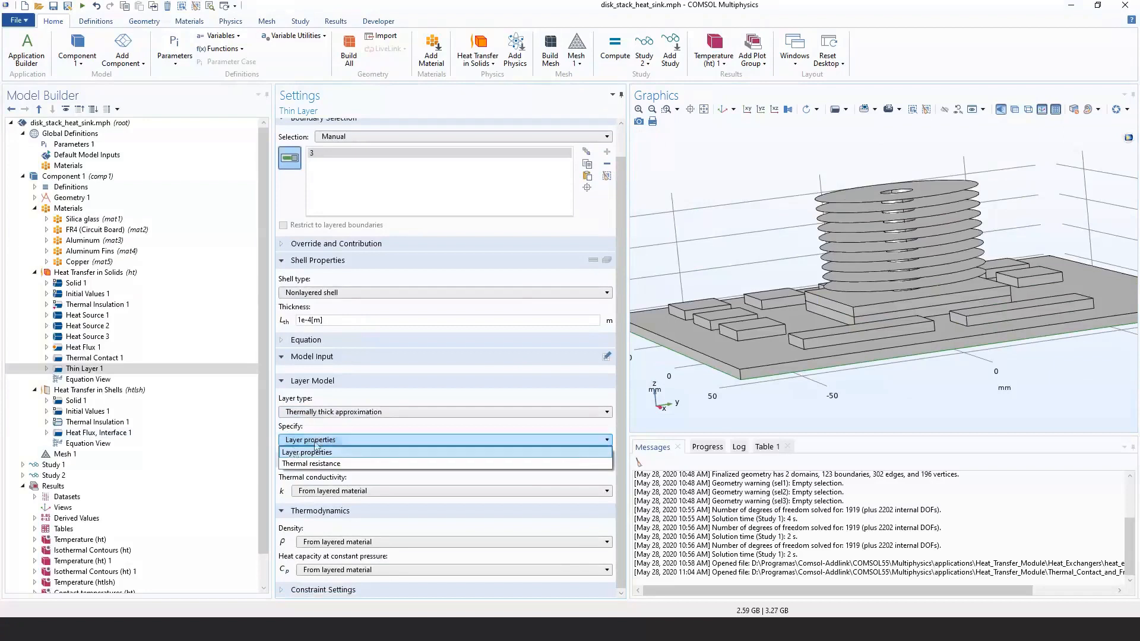
pyautogui.click(311, 463)
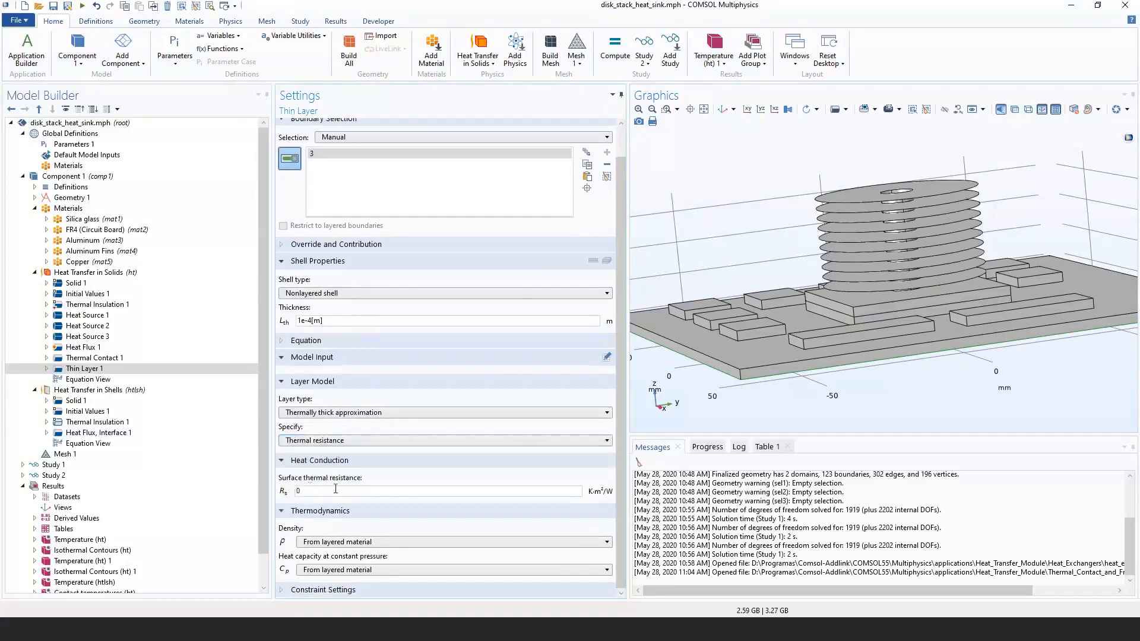
pyautogui.moveTo(301, 492); pyautogui.dragTo(286, 496)
pyautogui.click(321, 440)
pyautogui.click(312, 450)
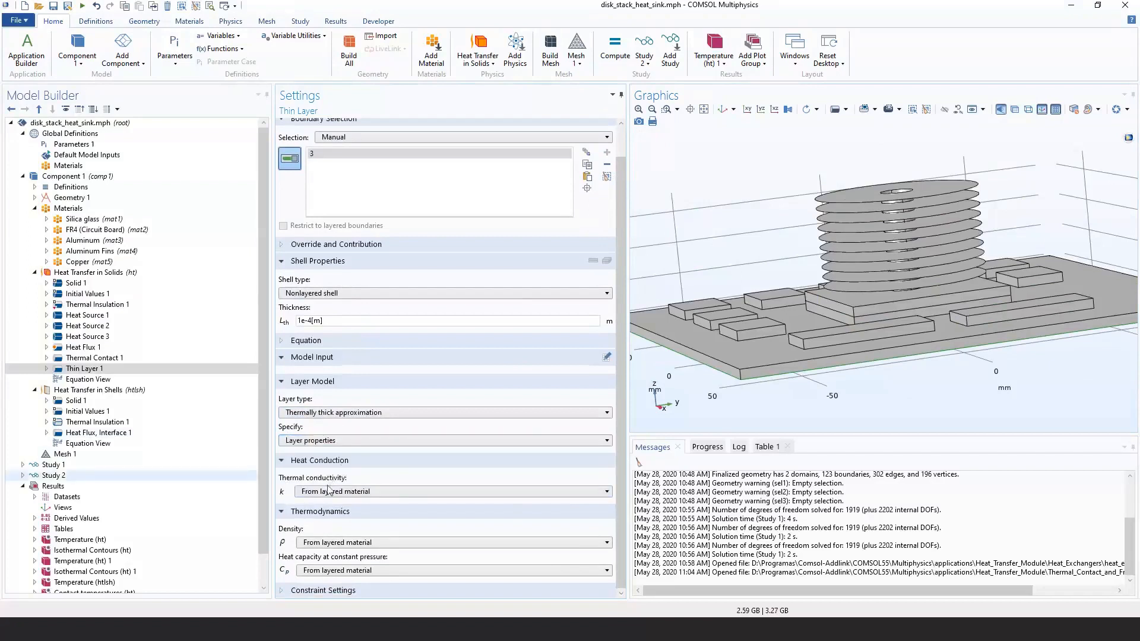
pyautogui.click(312, 440)
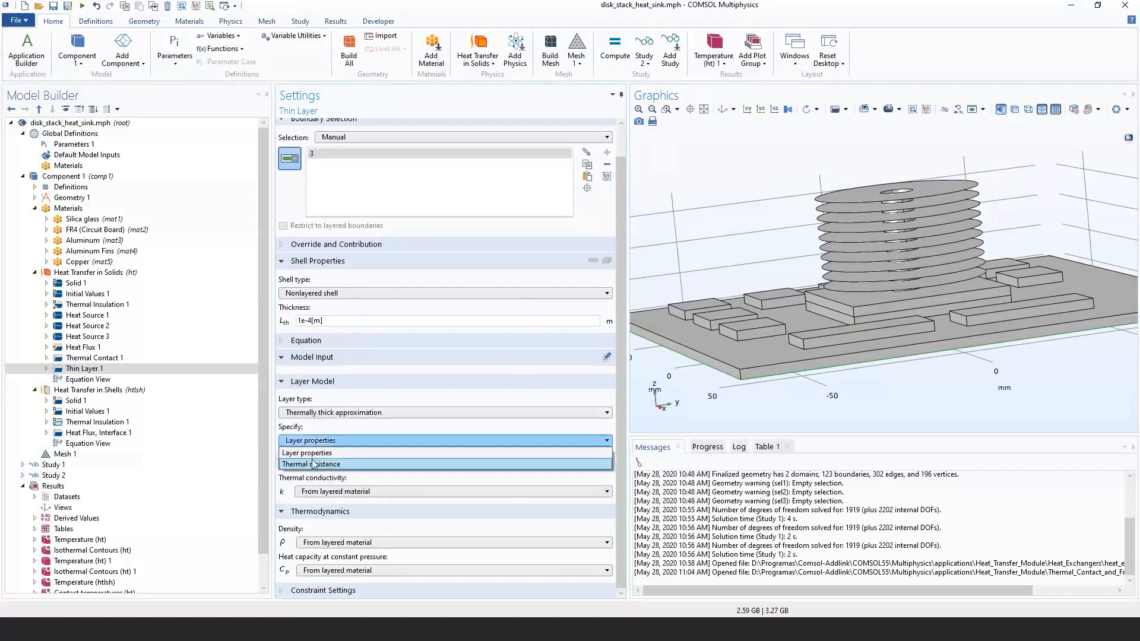
pyautogui.click(313, 463)
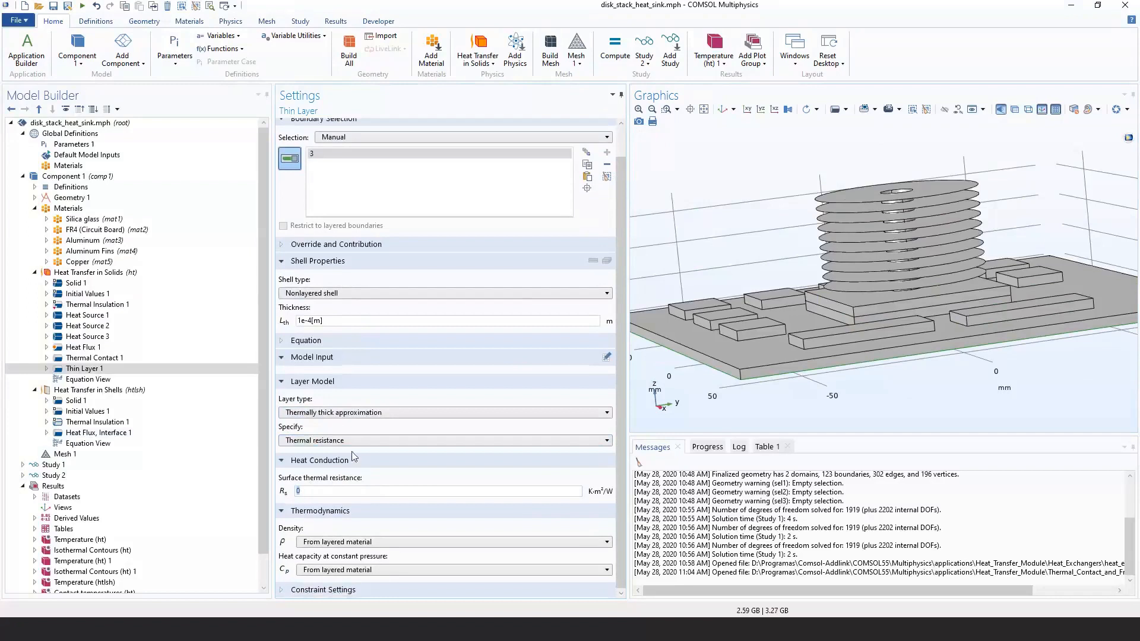
pyautogui.click(356, 440)
pyautogui.click(351, 452)
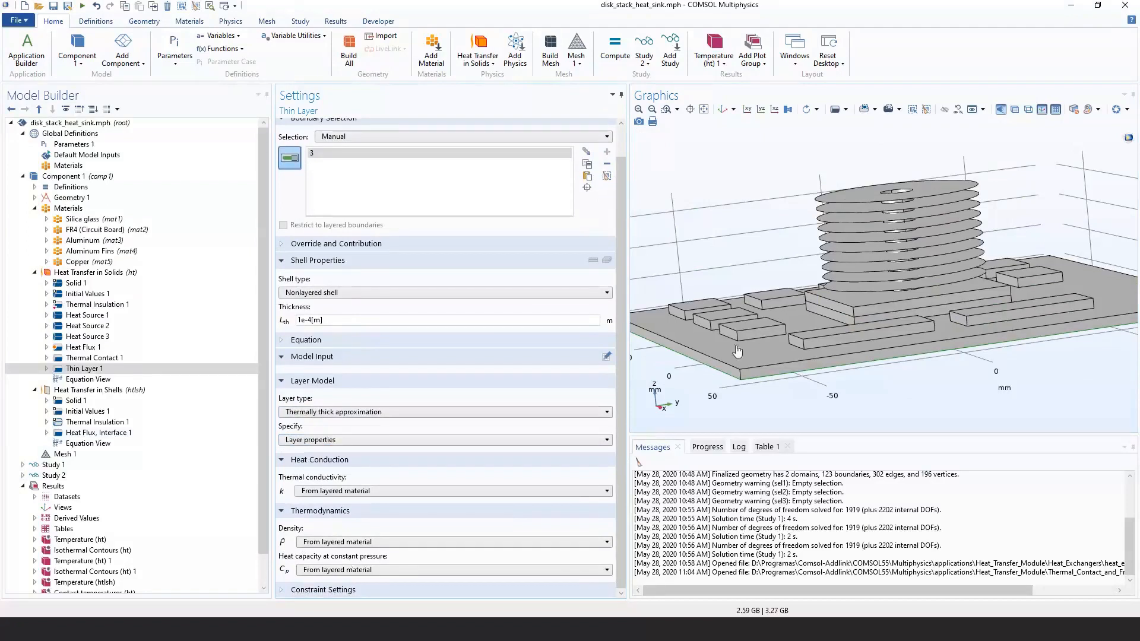
# Add the circuit board's side face to the Thin Layer 1 boundary selection and remove it again, examining the board's bottom edge.
pyautogui.scroll(2, 745, 393)
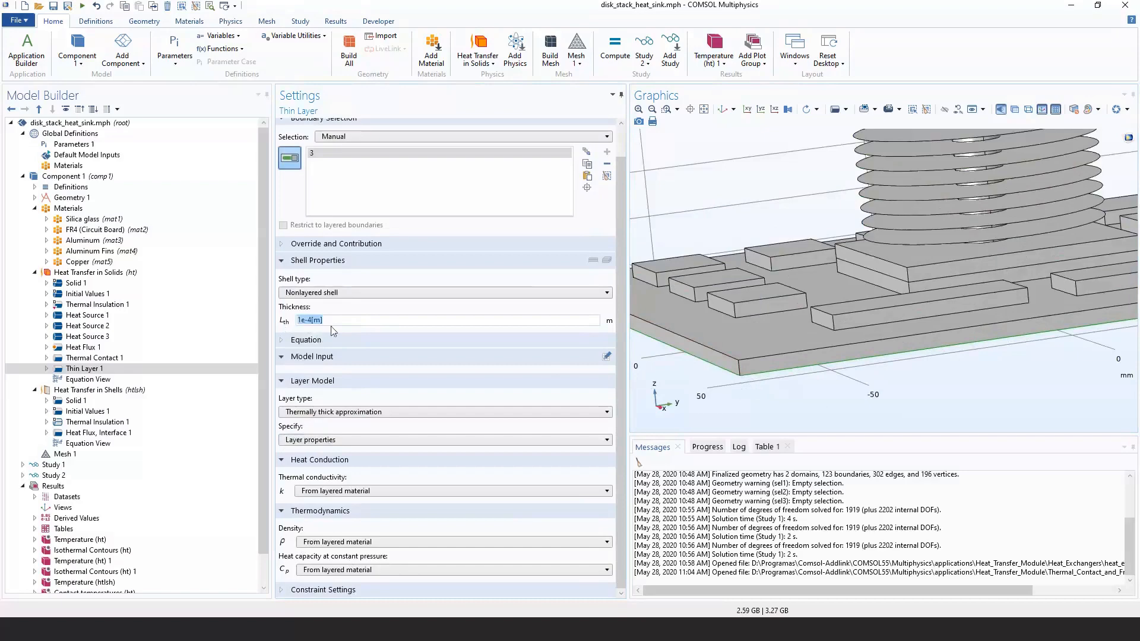
pyautogui.scroll(4, 762, 380)
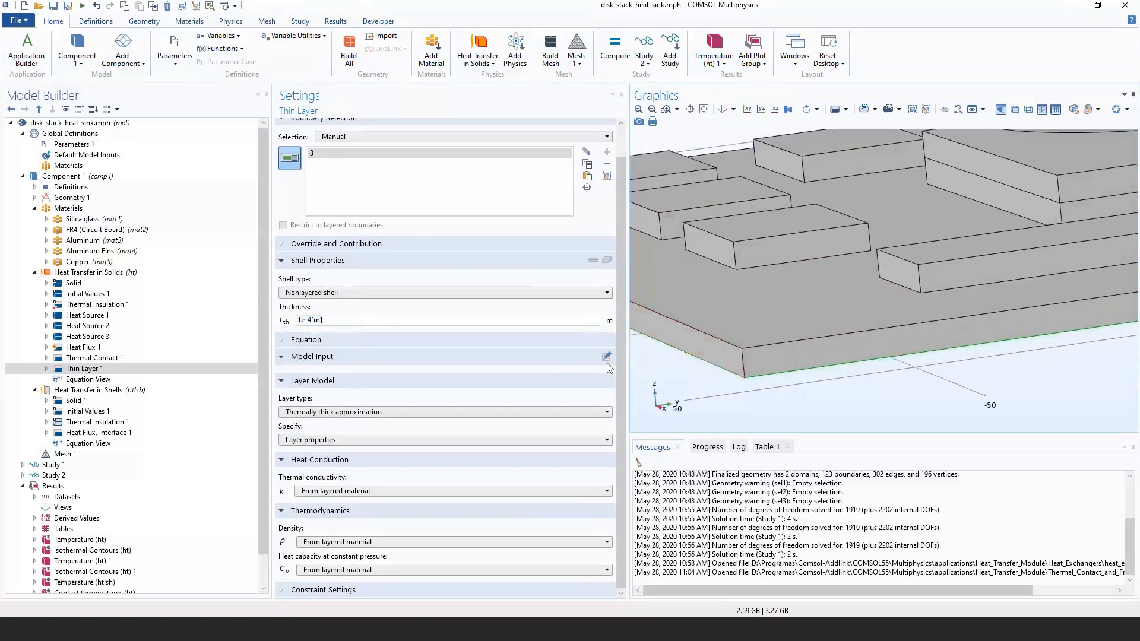
pyautogui.click(349, 323)
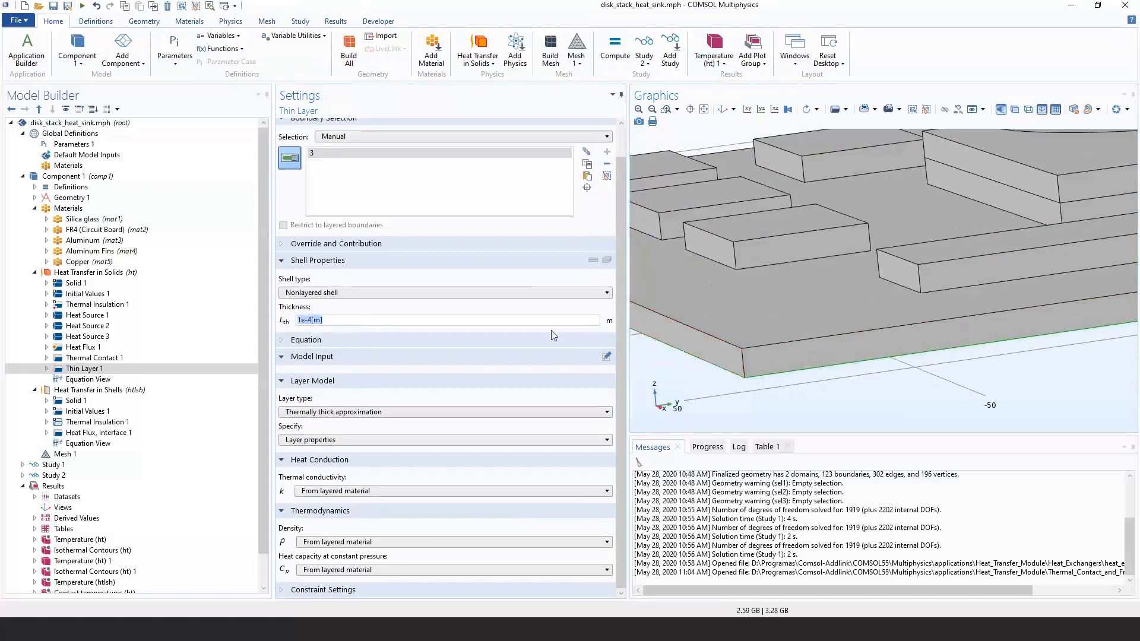
pyautogui.click(743, 363)
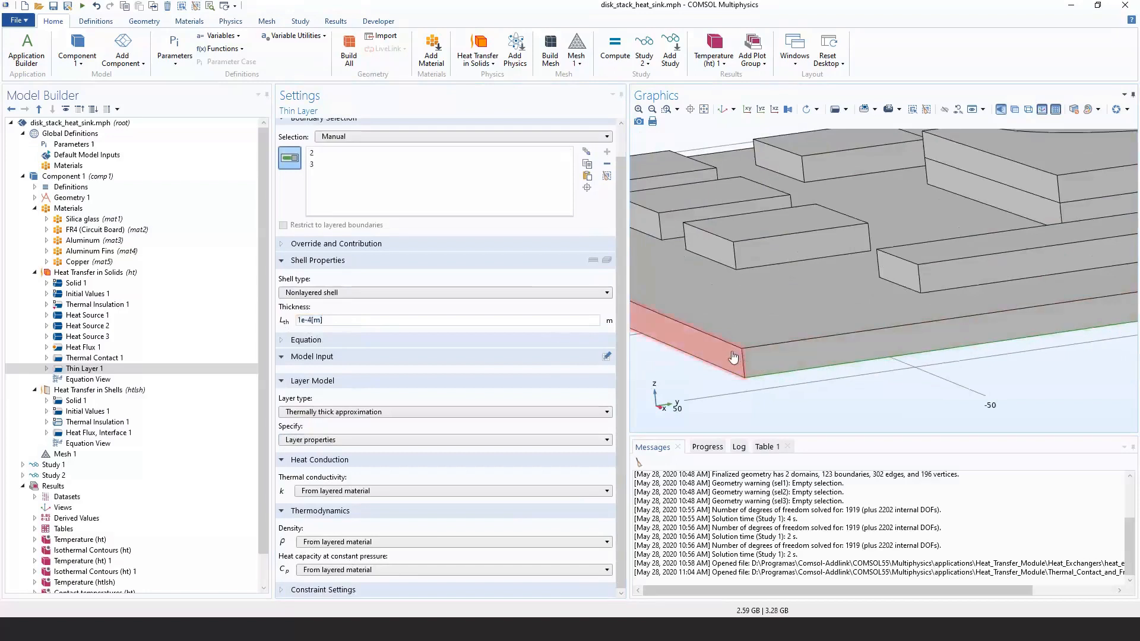
pyautogui.scroll(3, 742, 369)
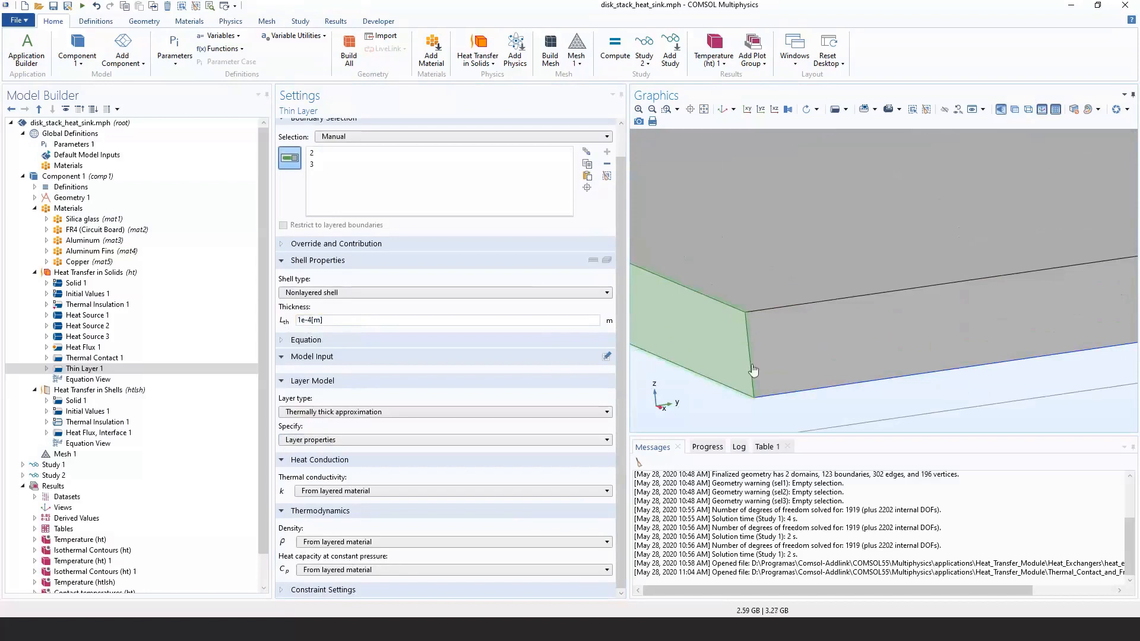
pyautogui.click(736, 335)
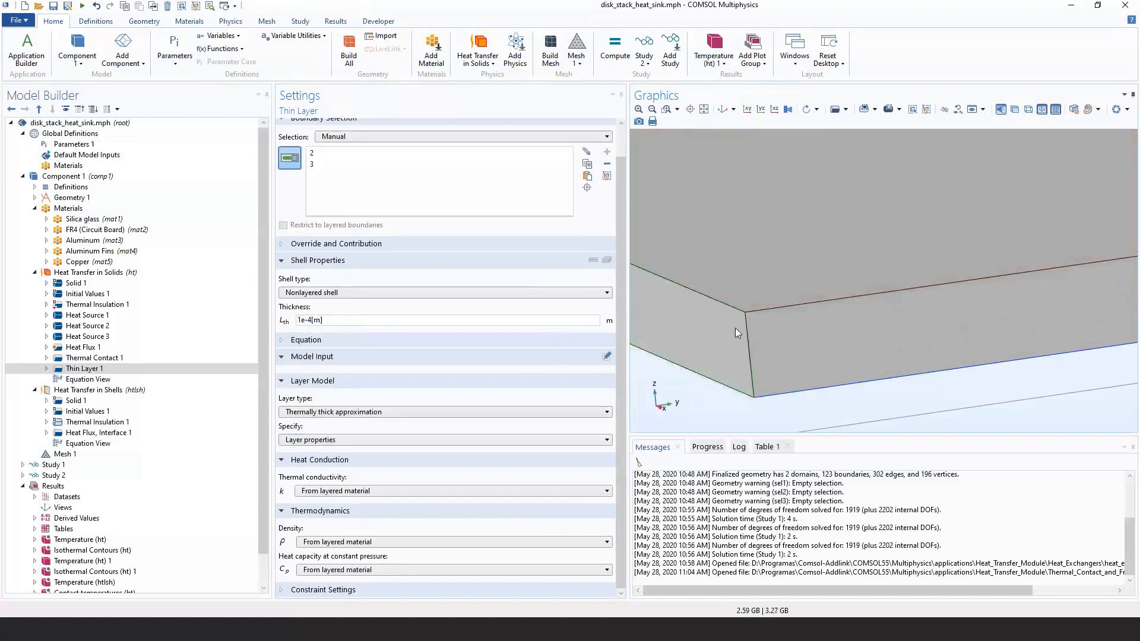
pyautogui.scroll(-2, 737, 333)
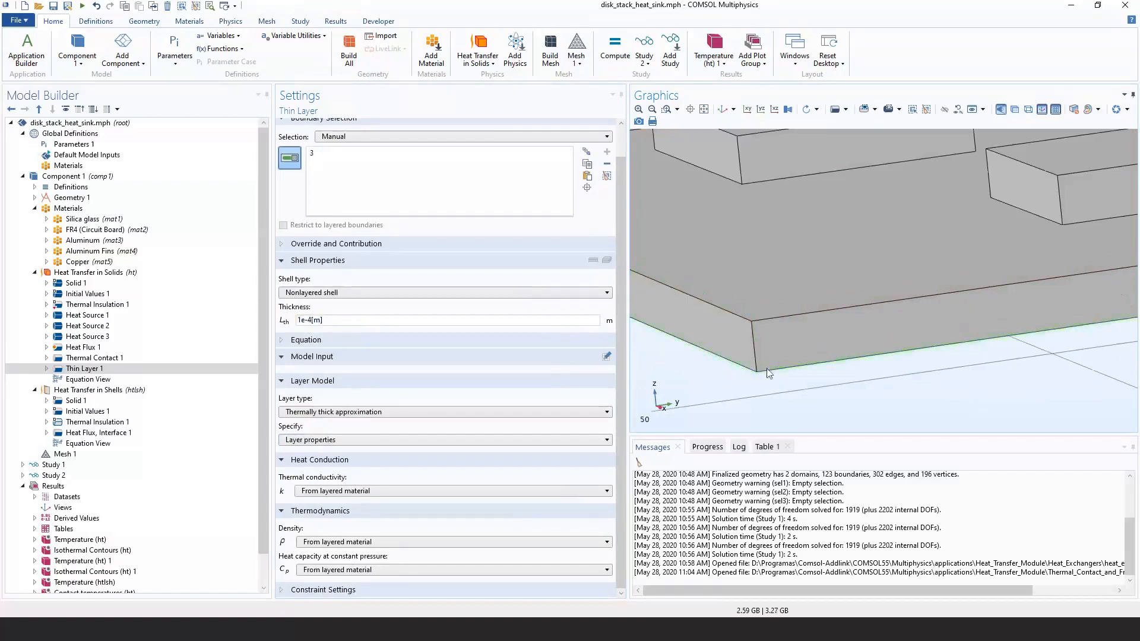
pyautogui.scroll(2, 767, 373)
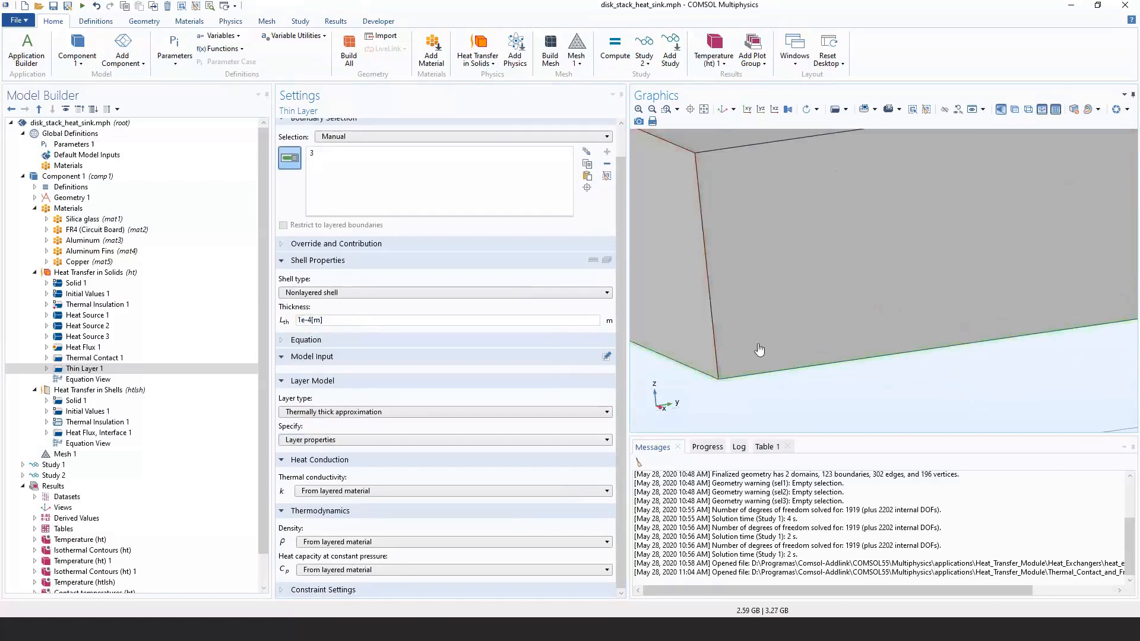
pyautogui.scroll(-3, 730, 308)
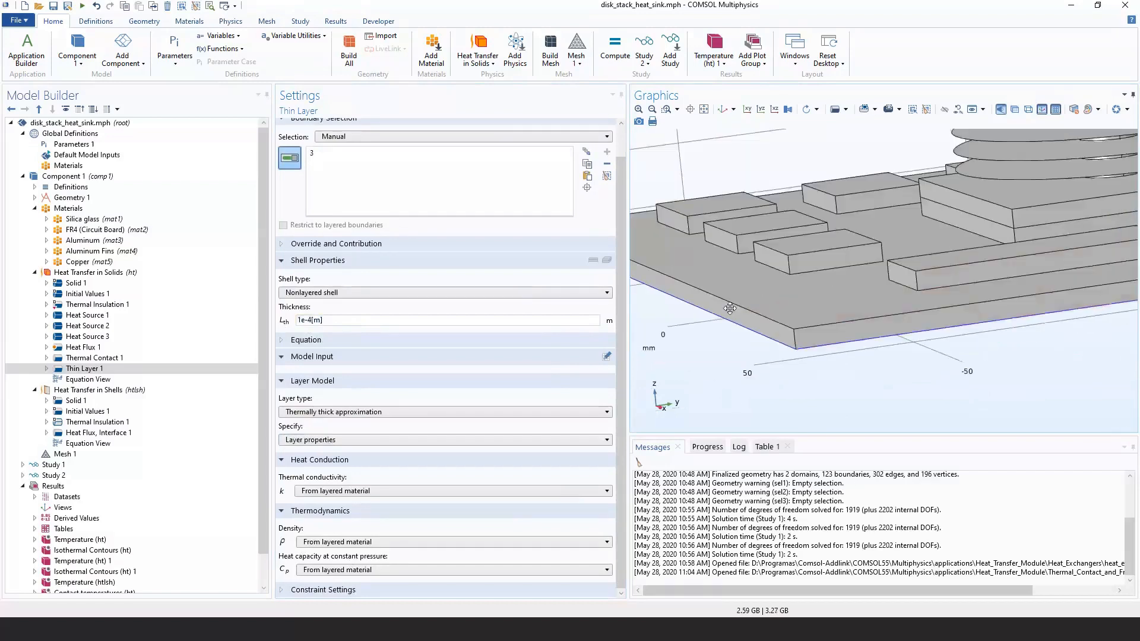
pyautogui.scroll(-3, 734, 315)
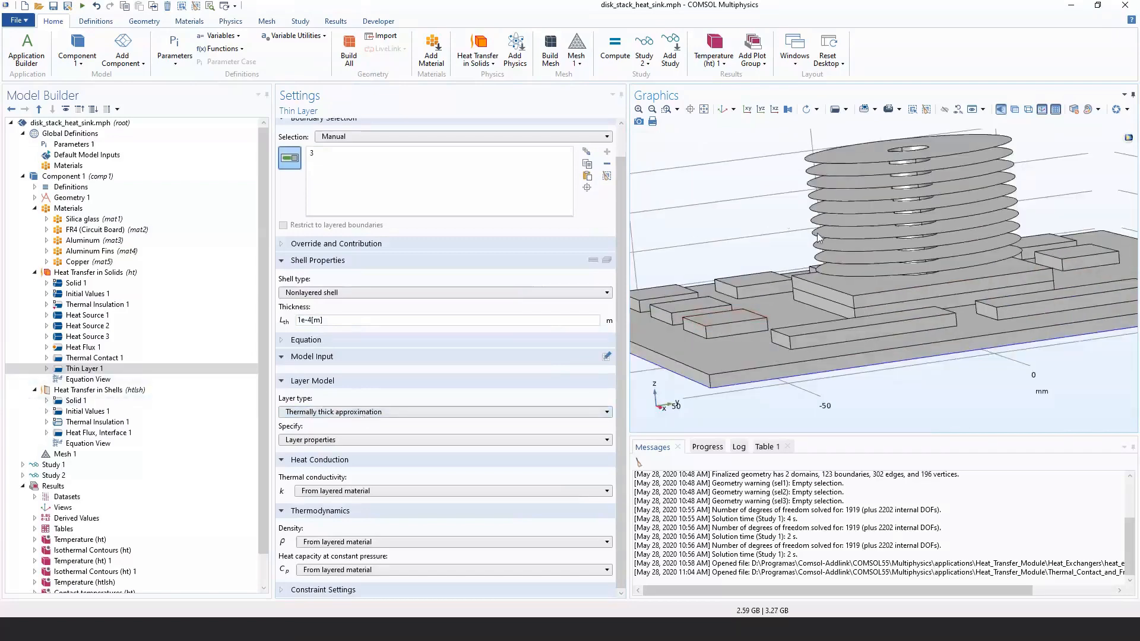
# Set Thin Layer 1's shell type back to Layered shell and turn on the use of all layers.
pyautogui.scroll(2, 818, 239)
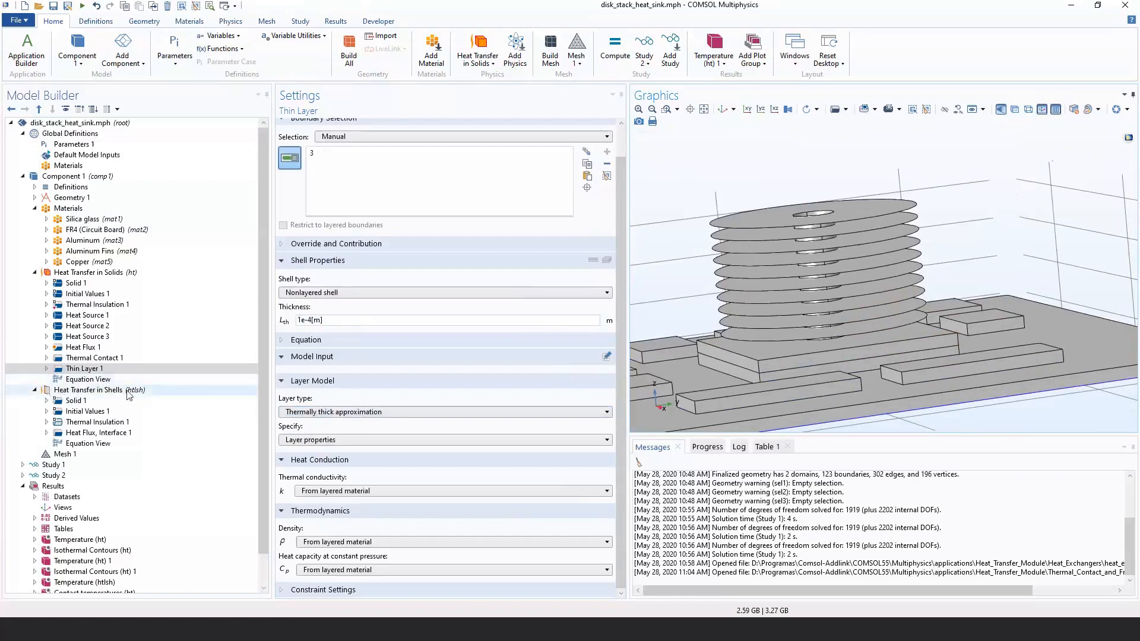
pyautogui.click(294, 294)
pyautogui.click(293, 313)
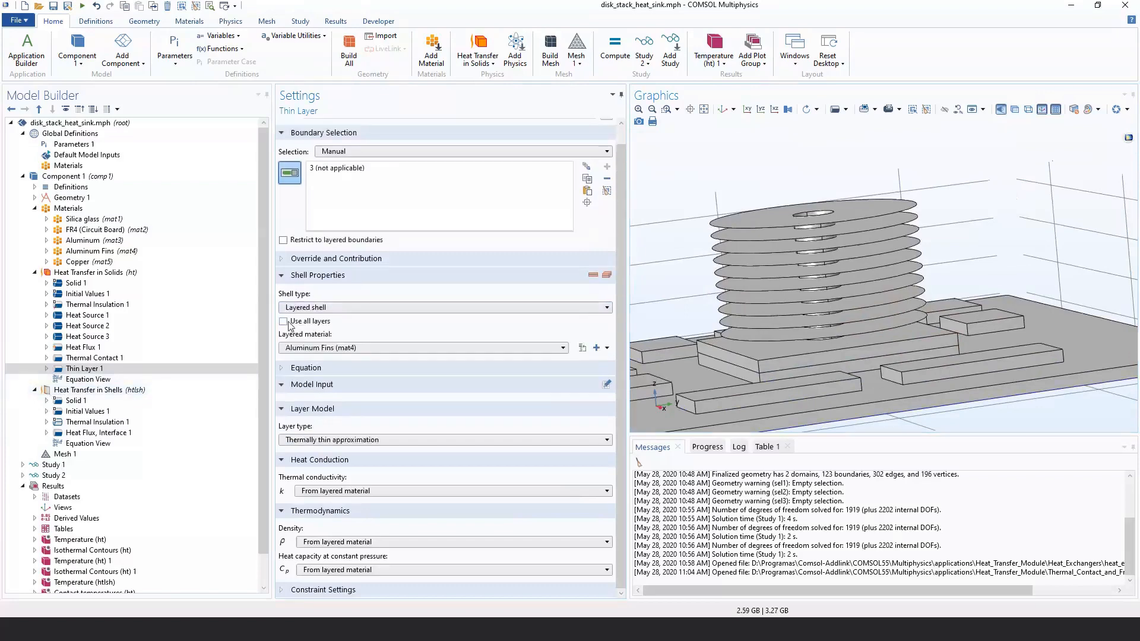
pyautogui.click(284, 322)
# Review the Heat Transfer in Shells settings for the fins and the layer model of its Solid 1 feature.
pyautogui.click(148, 390)
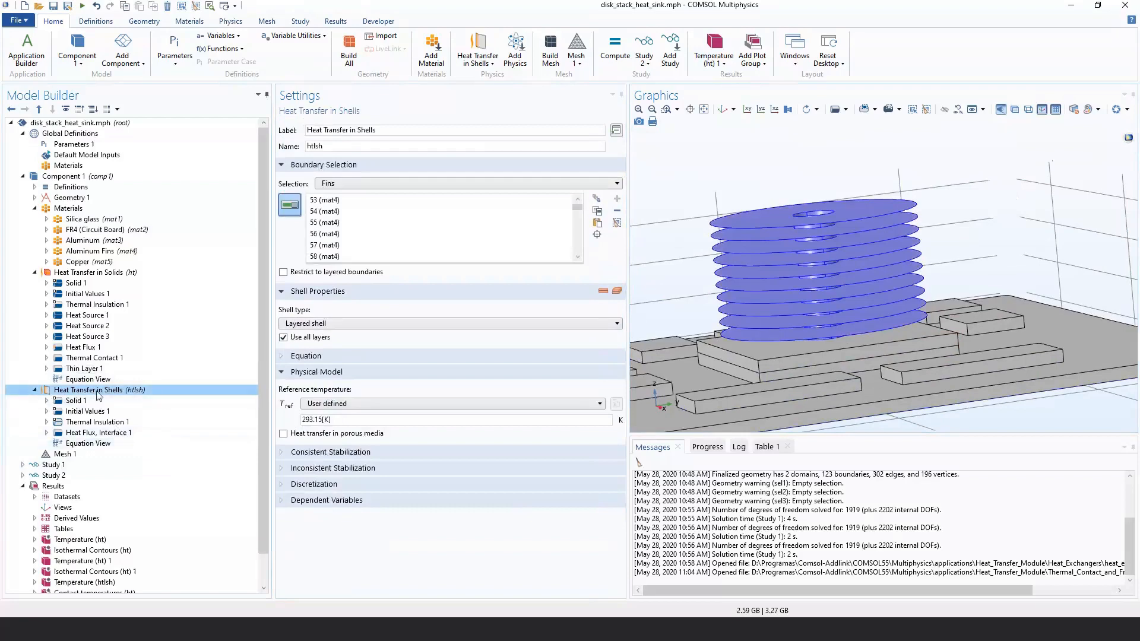
pyautogui.click(73, 402)
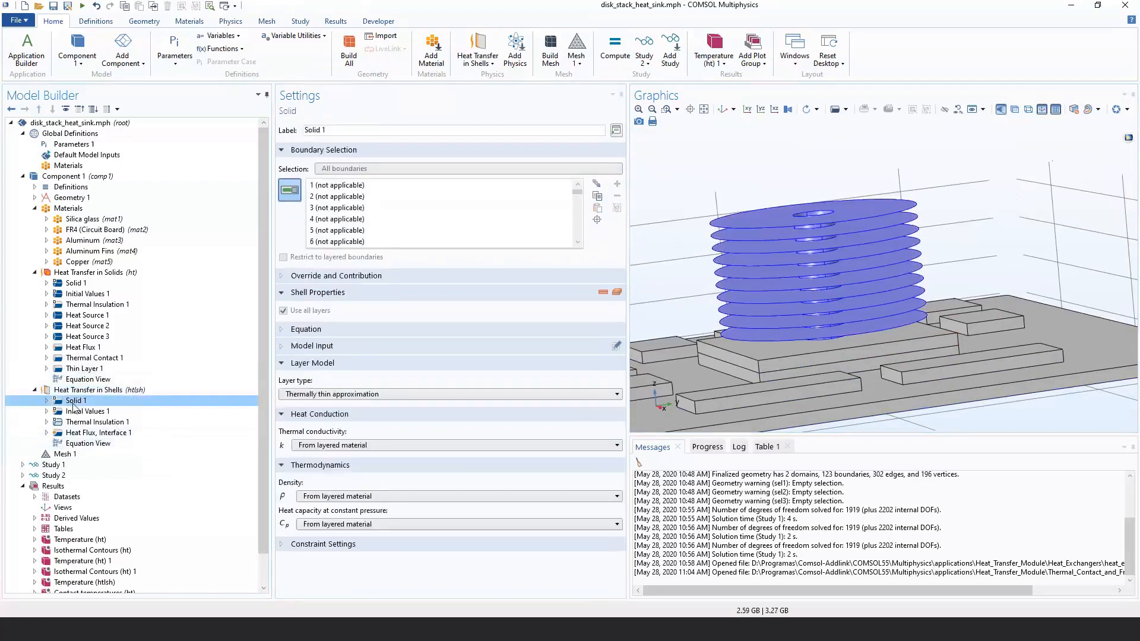
# Examine the layer type options of the shell's Solid 1 node, the available shell features, and the fins' Heat Flux, Interface 1 settings.
pyautogui.click(292, 394)
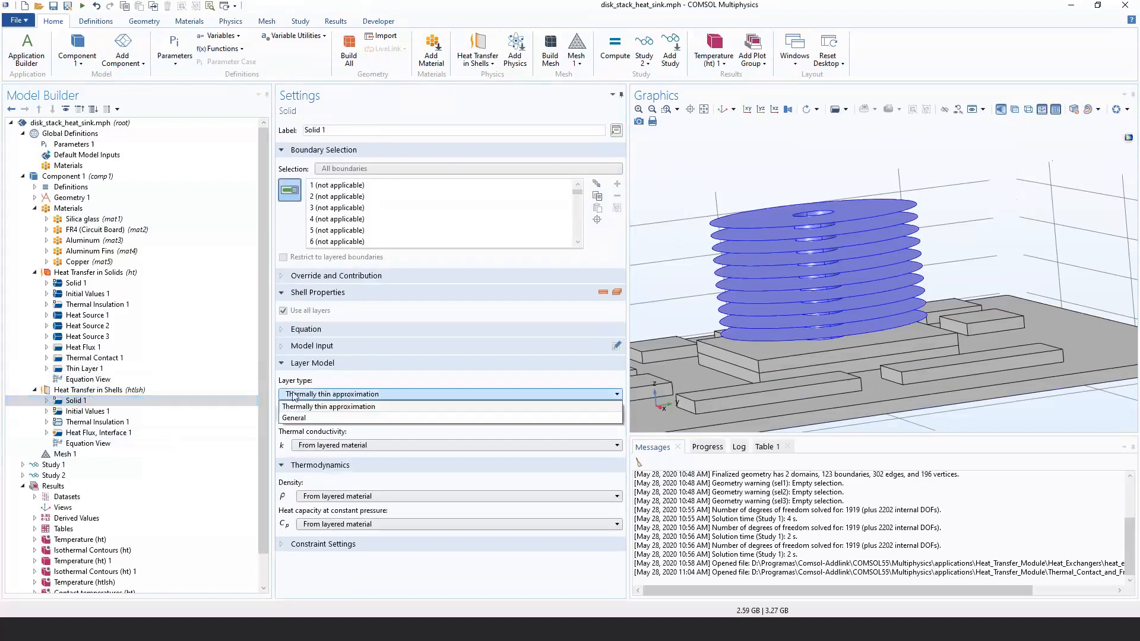
pyautogui.click(291, 408)
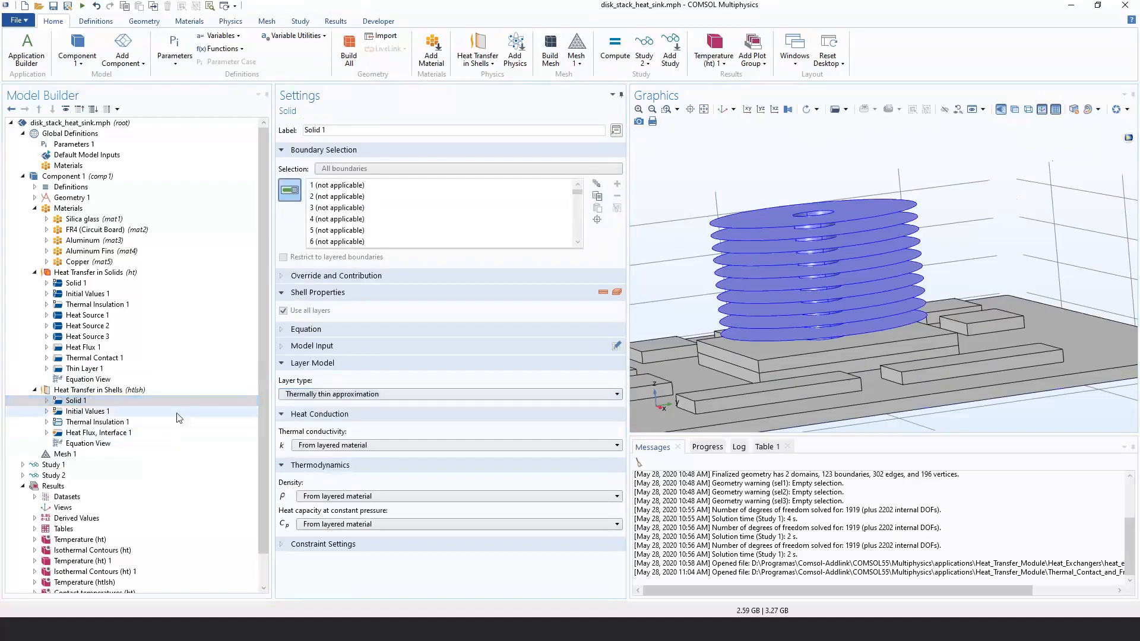
pyautogui.rightClick(81, 390)
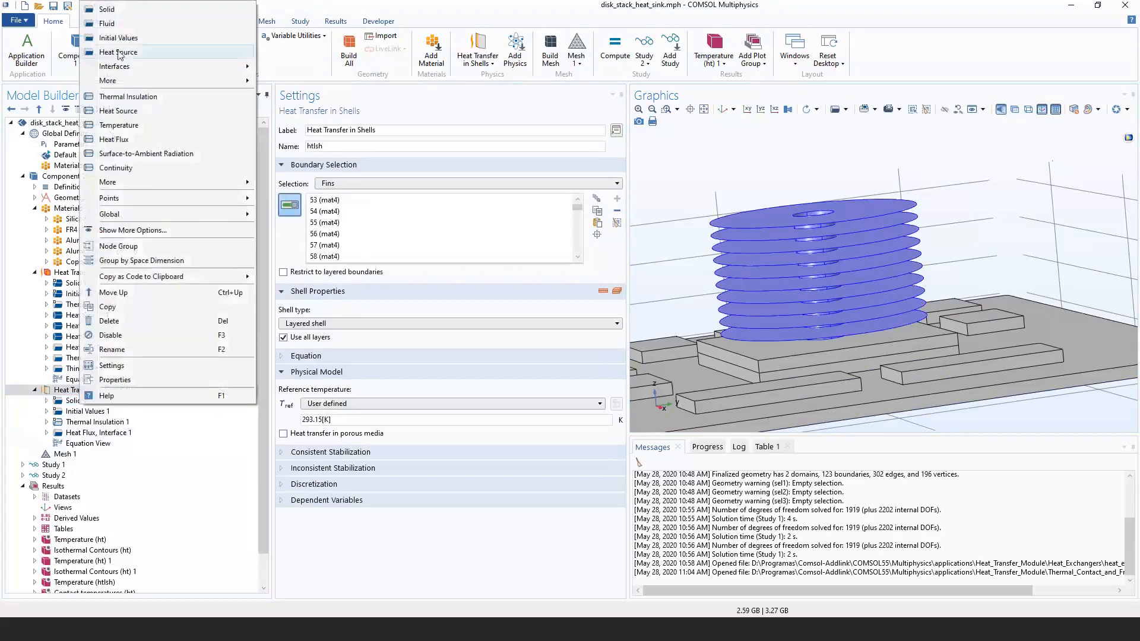
pyautogui.click(102, 434)
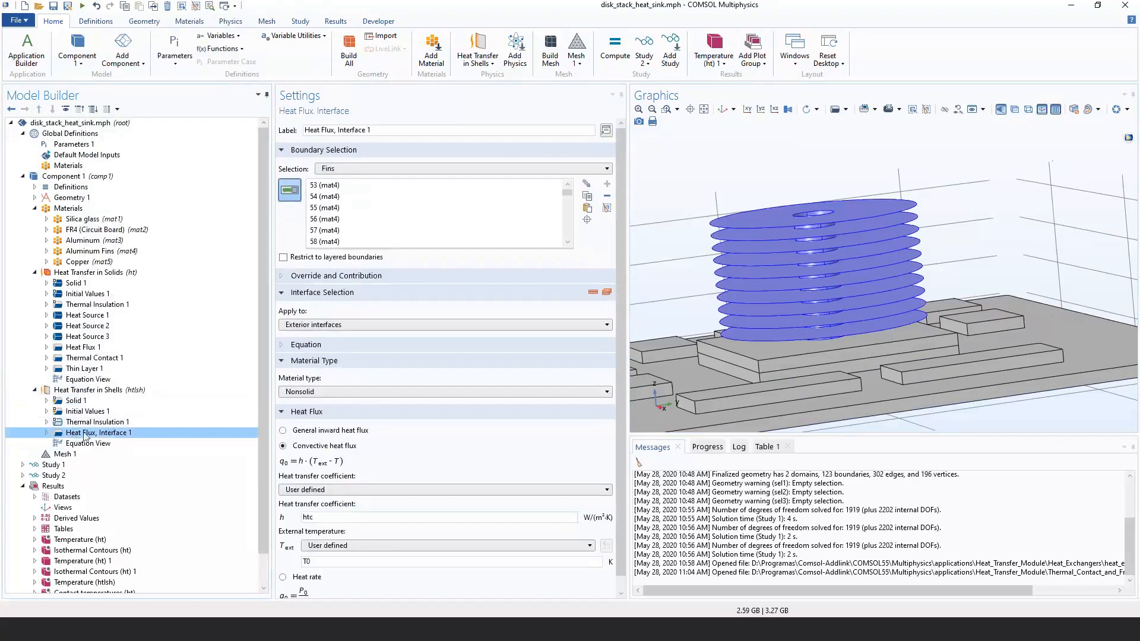
pyautogui.rightClick(135, 390)
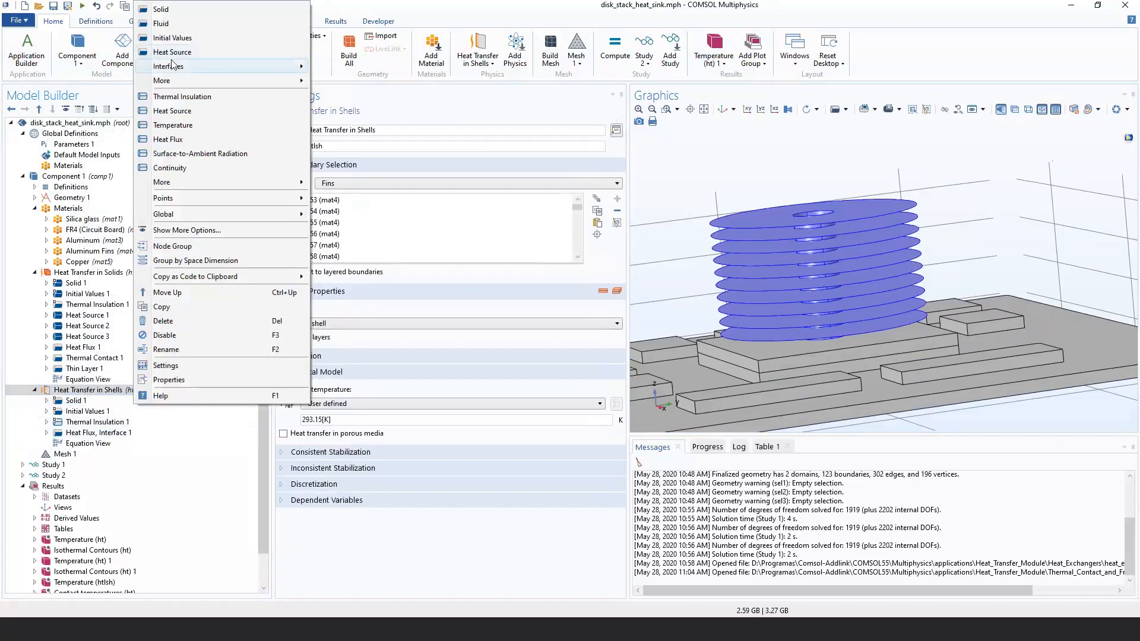
pyautogui.click(95, 432)
pyautogui.moveTo(671, 231); pyautogui.dragTo(678, 270)
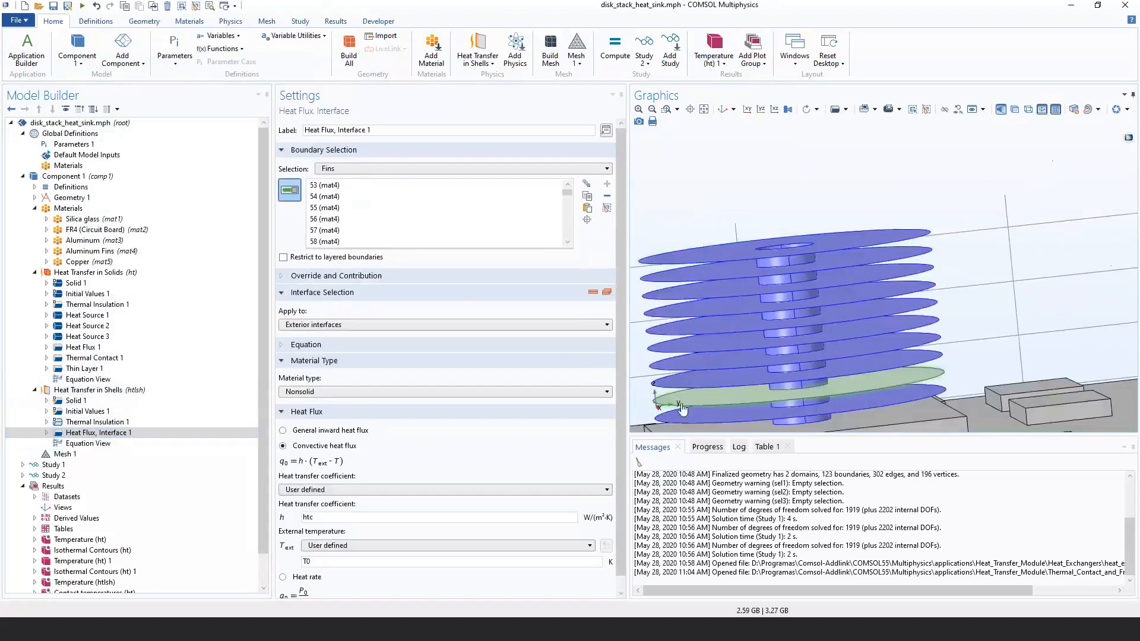
# Add a Heat Flux subnode to Thin Layer 1, applied to all edges.
pyautogui.rightClick(102, 371)
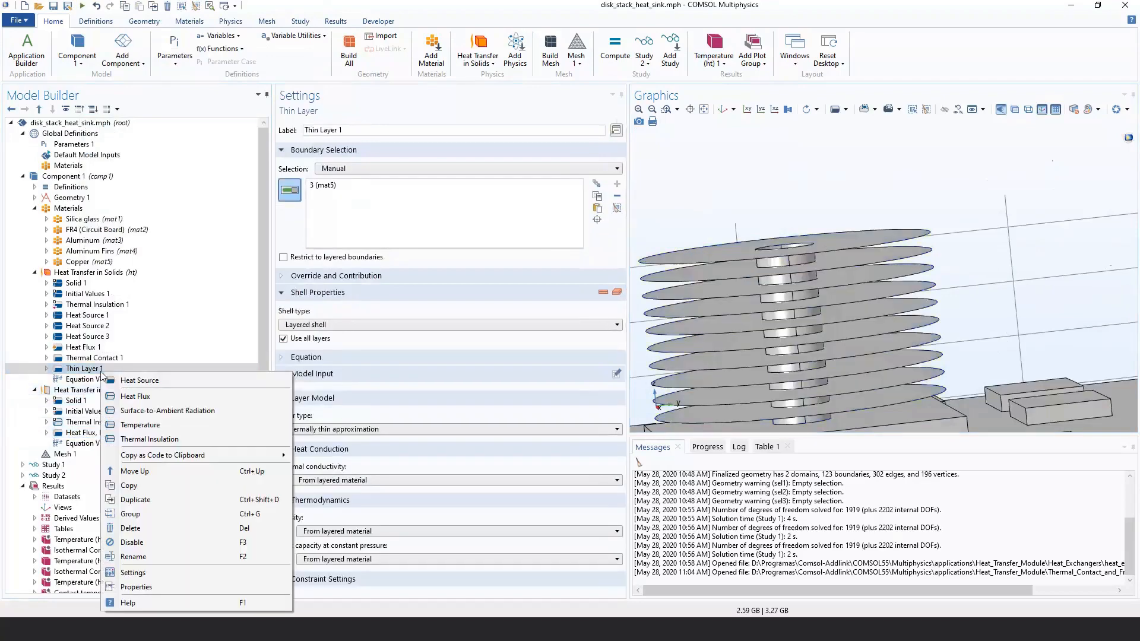
pyautogui.click(136, 396)
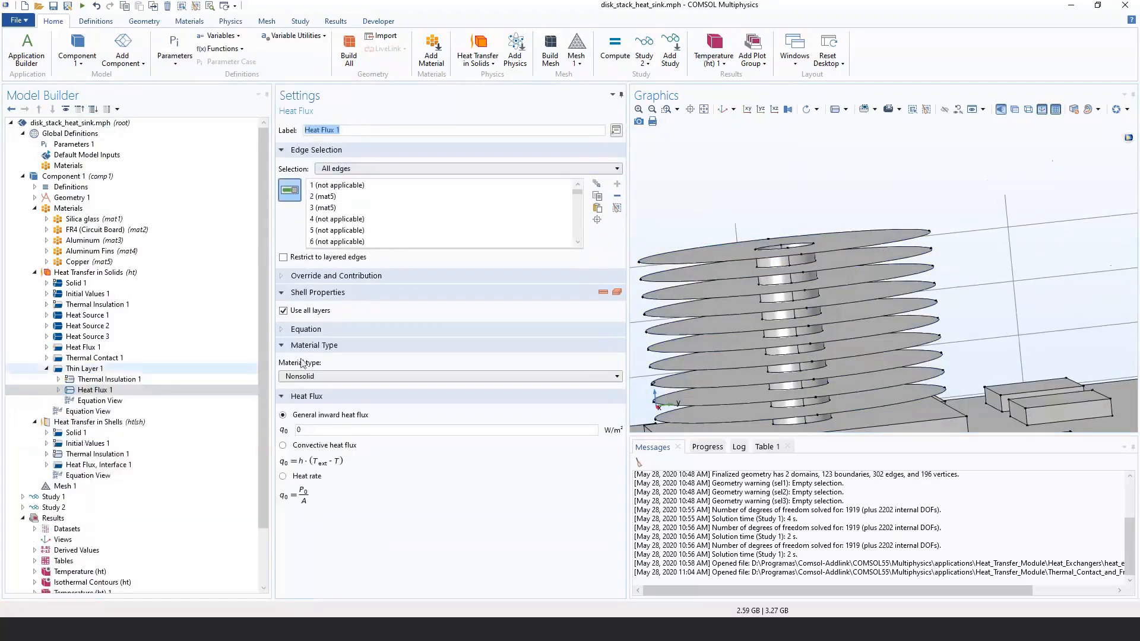
pyautogui.click(329, 171)
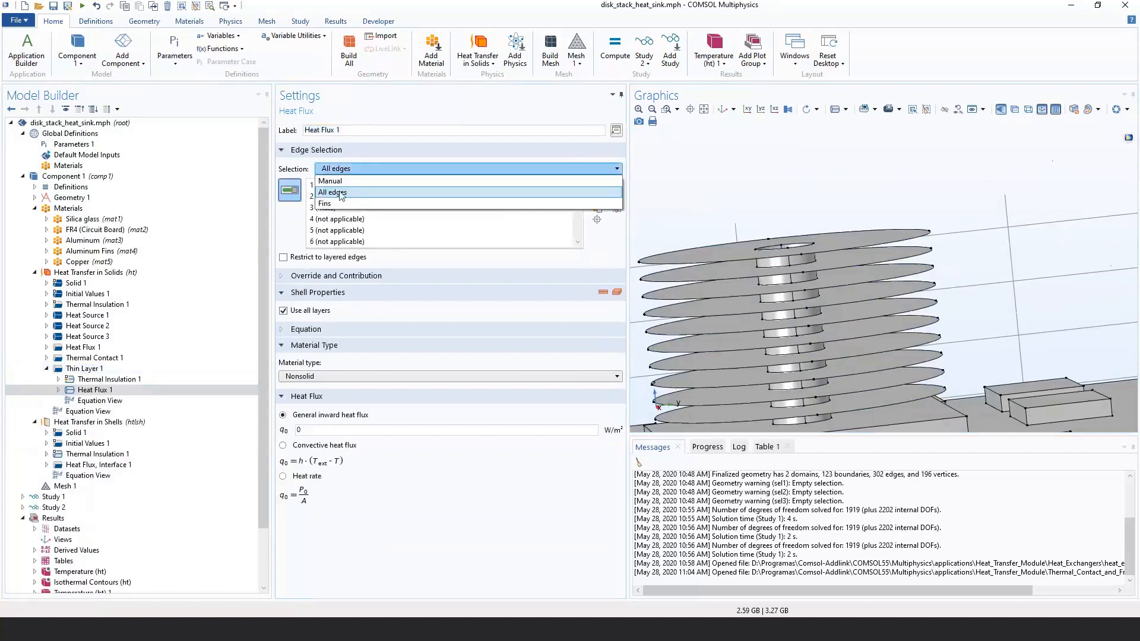
pyautogui.click(344, 193)
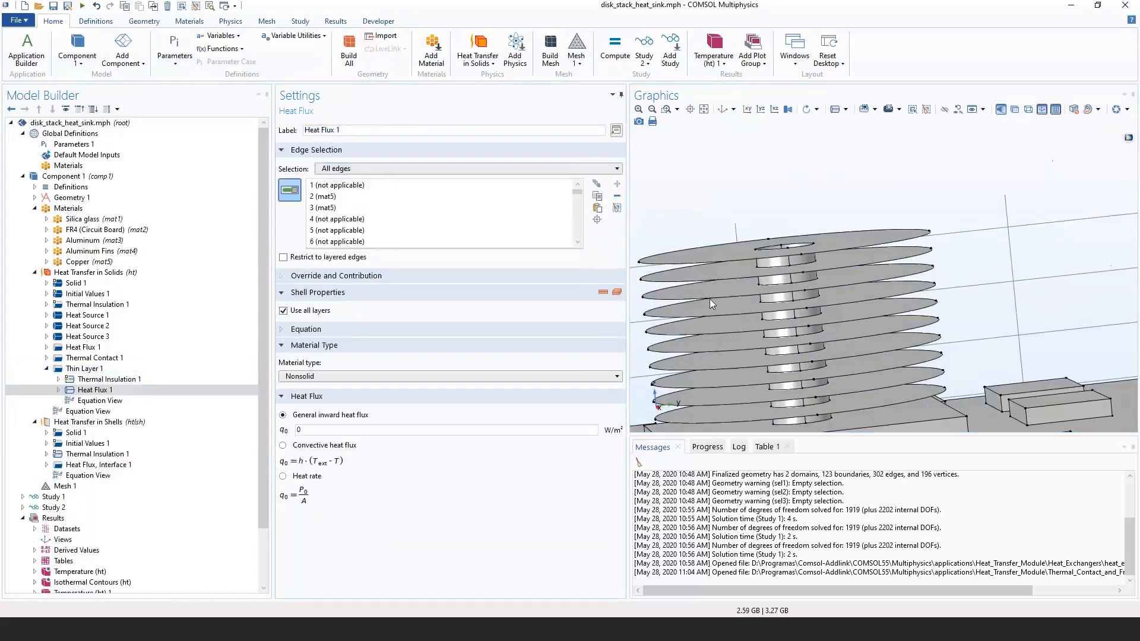
# Delete the Heat Flux subnode from Thin Layer 1.
pyautogui.rightClick(113, 390)
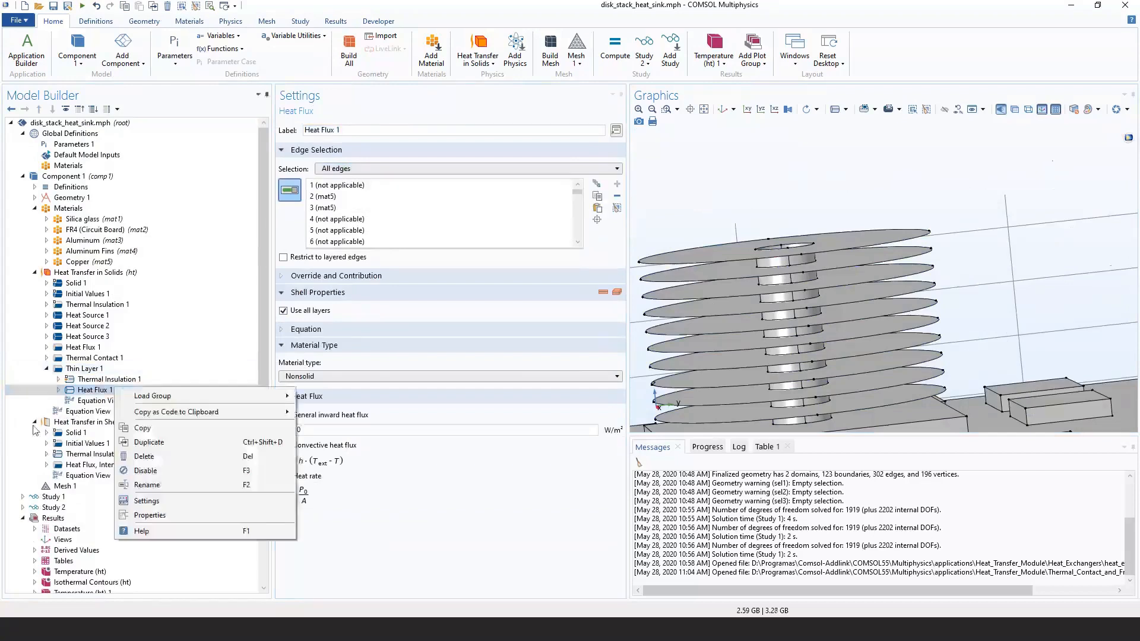
pyautogui.click(144, 456)
pyautogui.click(591, 357)
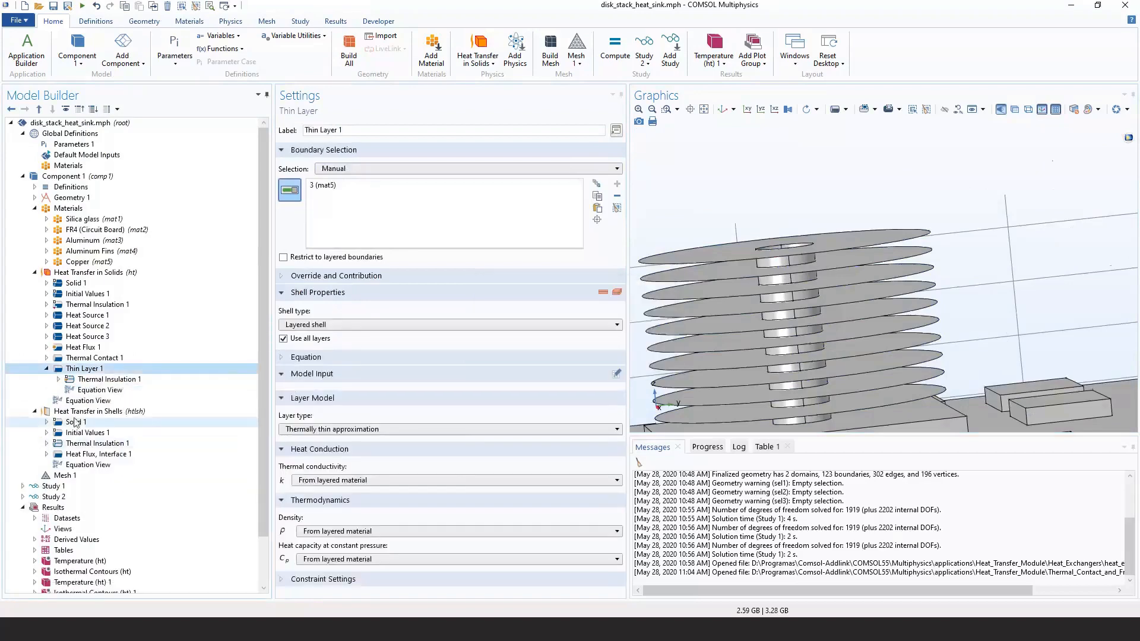
# Show the layer cross-section preview for Heat Flux, Interface 1 and examine the exterior interfaces where the flux applies.
pyautogui.click(95, 412)
pyautogui.click(149, 454)
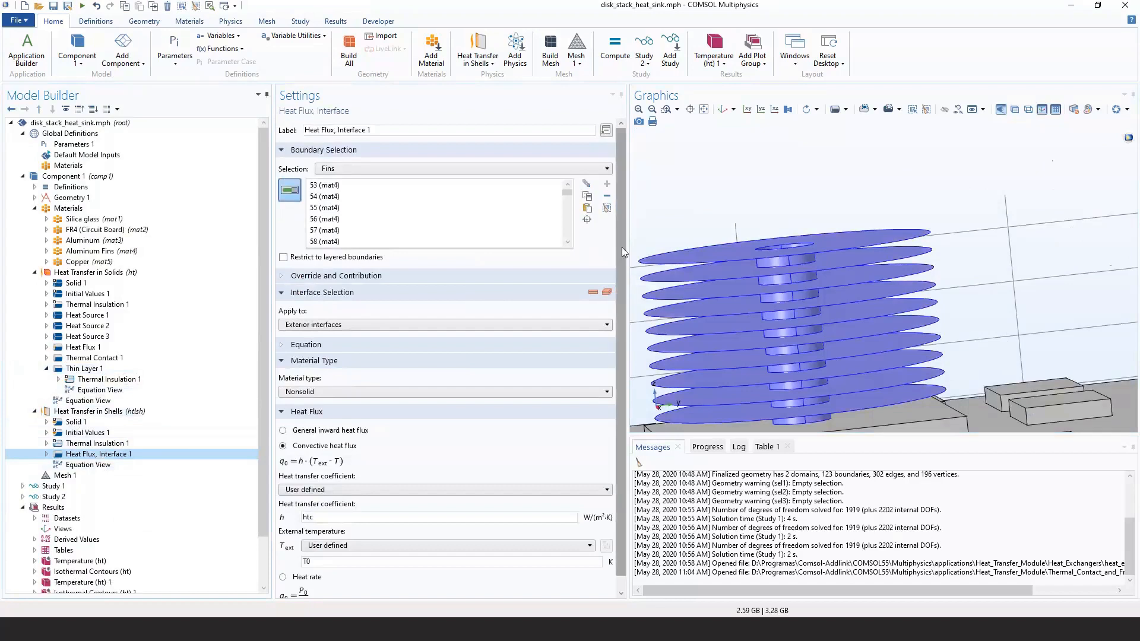
pyautogui.scroll(-1, 622, 247)
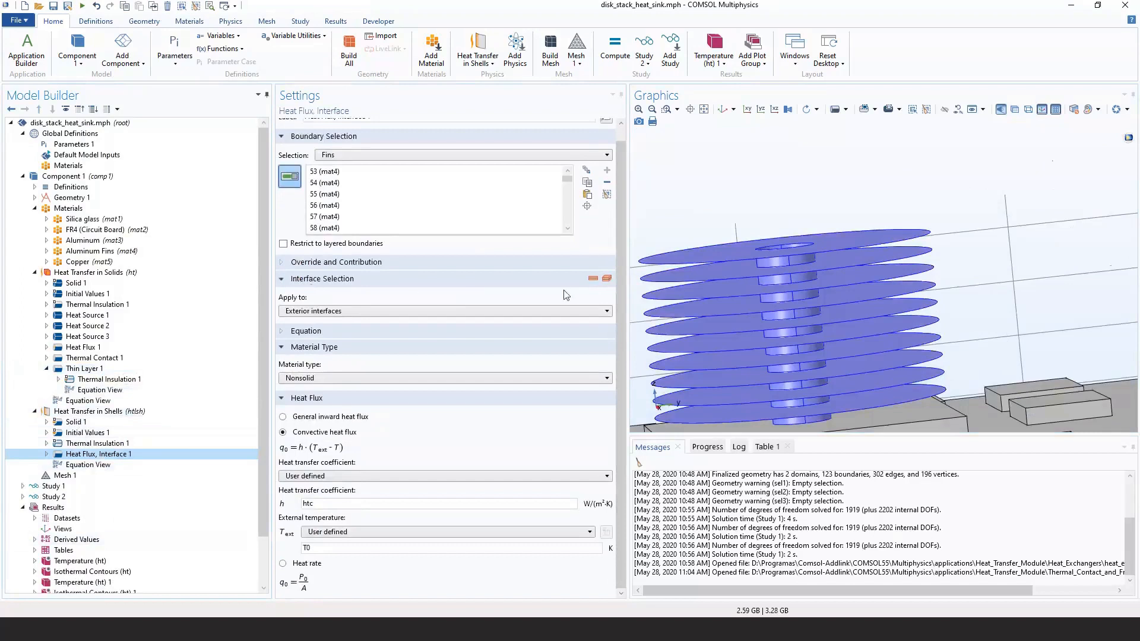
pyautogui.click(592, 281)
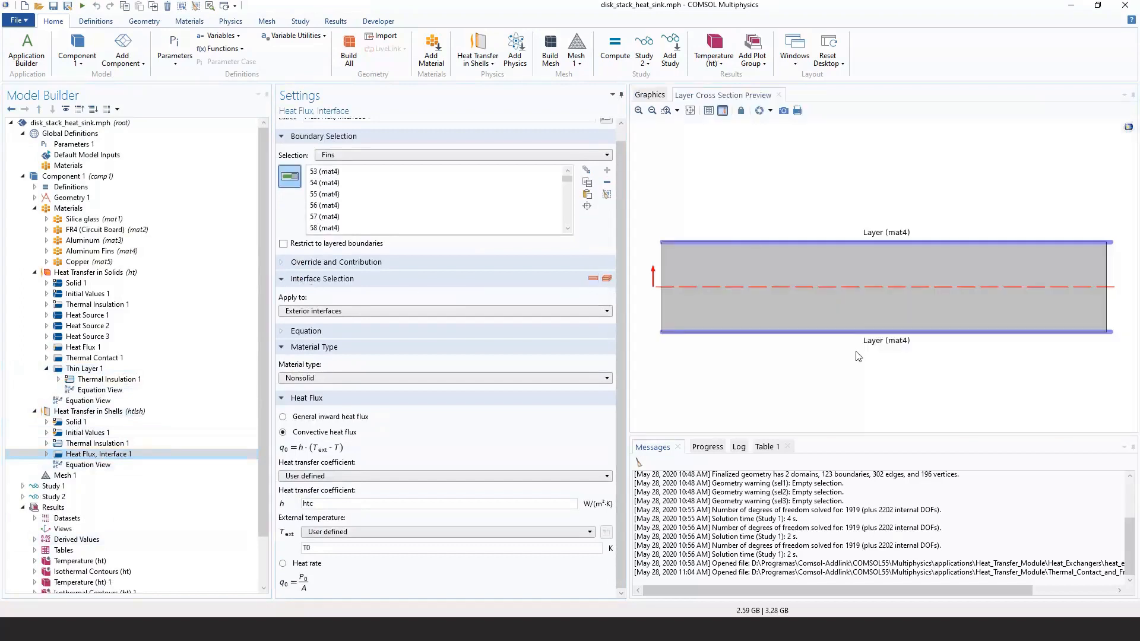
pyautogui.scroll(2, 710, 346)
pyautogui.moveTo(656, 266); pyautogui.dragTo(761, 268, button='right')
pyautogui.scroll(3, 761, 268)
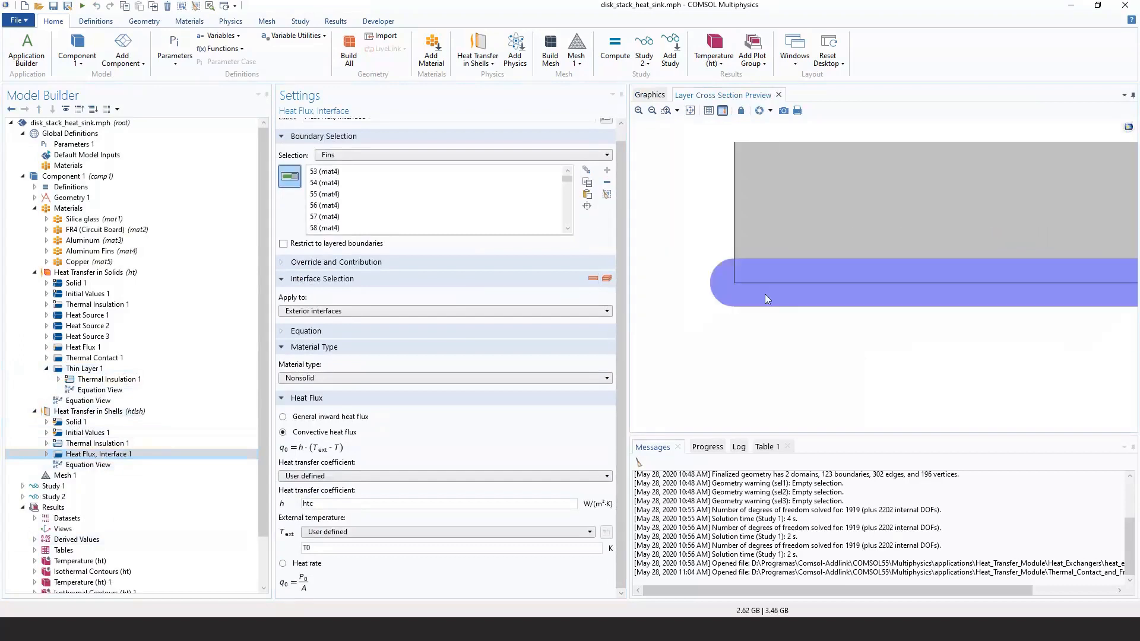
pyautogui.scroll(-3, 780, 240)
pyautogui.scroll(-3, 835, 238)
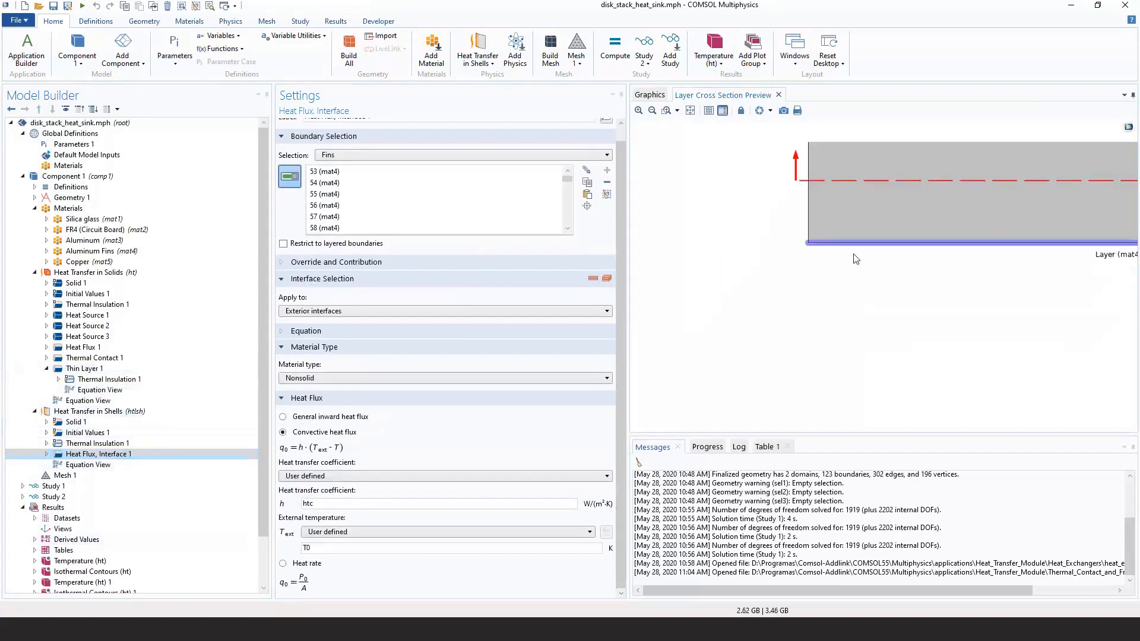
pyautogui.moveTo(853, 255); pyautogui.dragTo(723, 426, button='right')
pyautogui.scroll(-2, 688, 309)
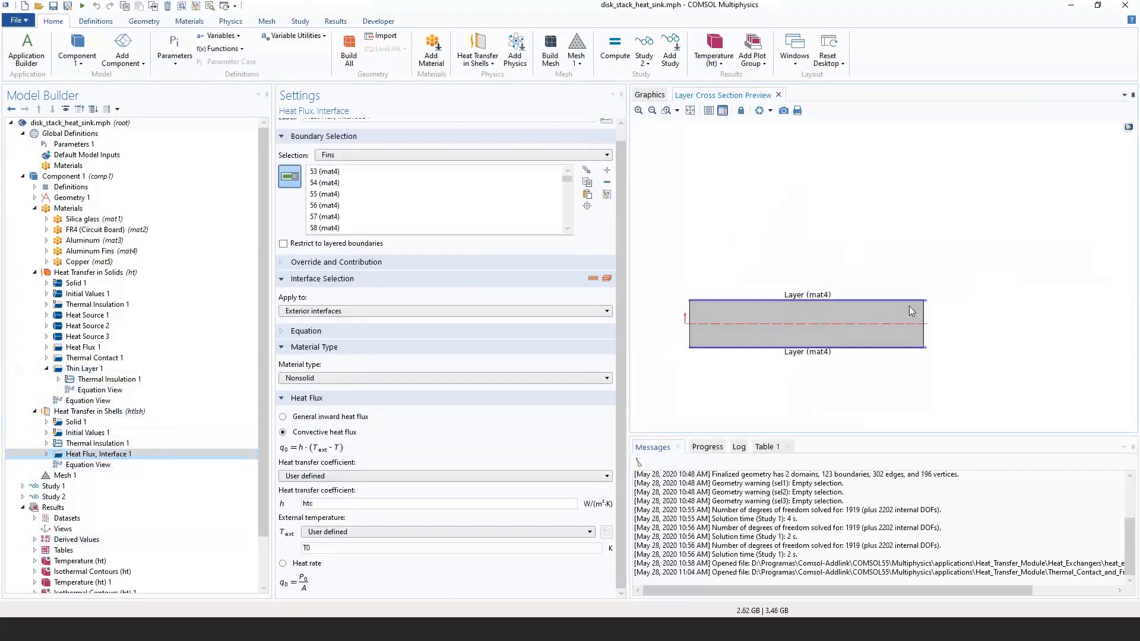
pyautogui.scroll(2, 711, 312)
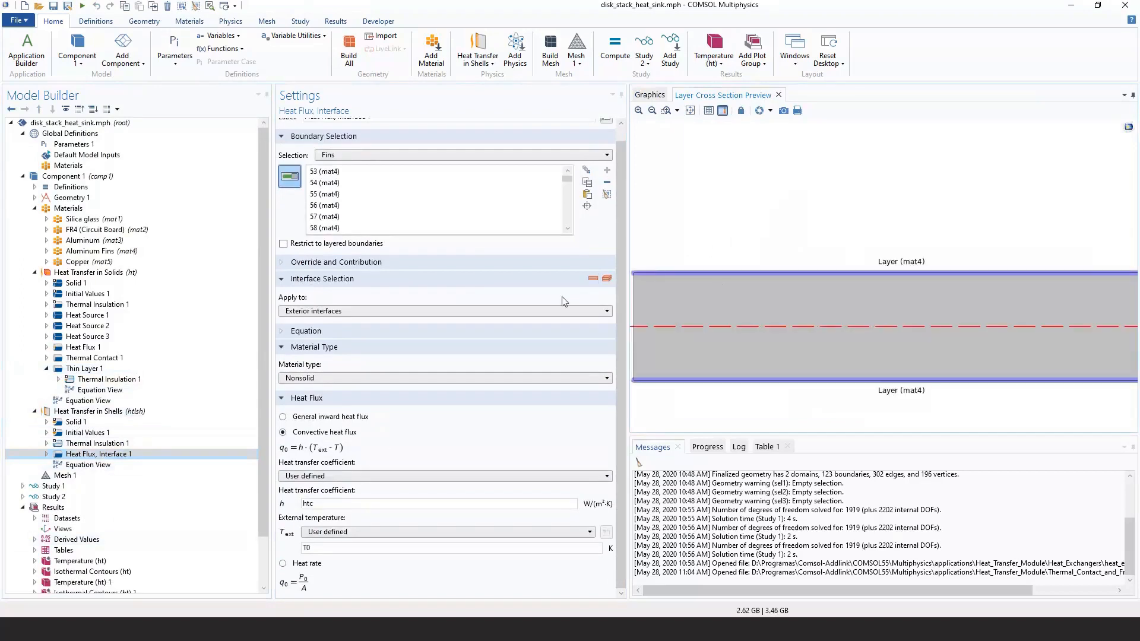
# Examine the layer 3D preview of Heat Flux, Interface 1 and return to the geometry view of the heat sink fins.
pyautogui.click(606, 278)
pyautogui.moveTo(772, 311); pyautogui.dragTo(783, 214)
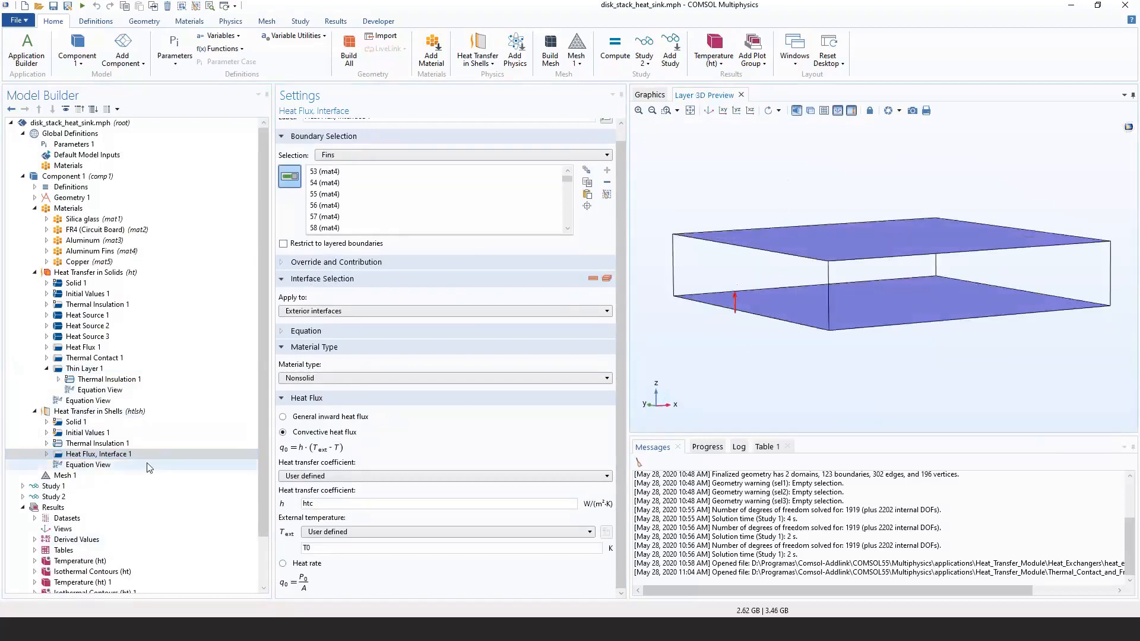
pyautogui.click(101, 443)
pyautogui.click(98, 454)
pyautogui.scroll(-5, 654, 363)
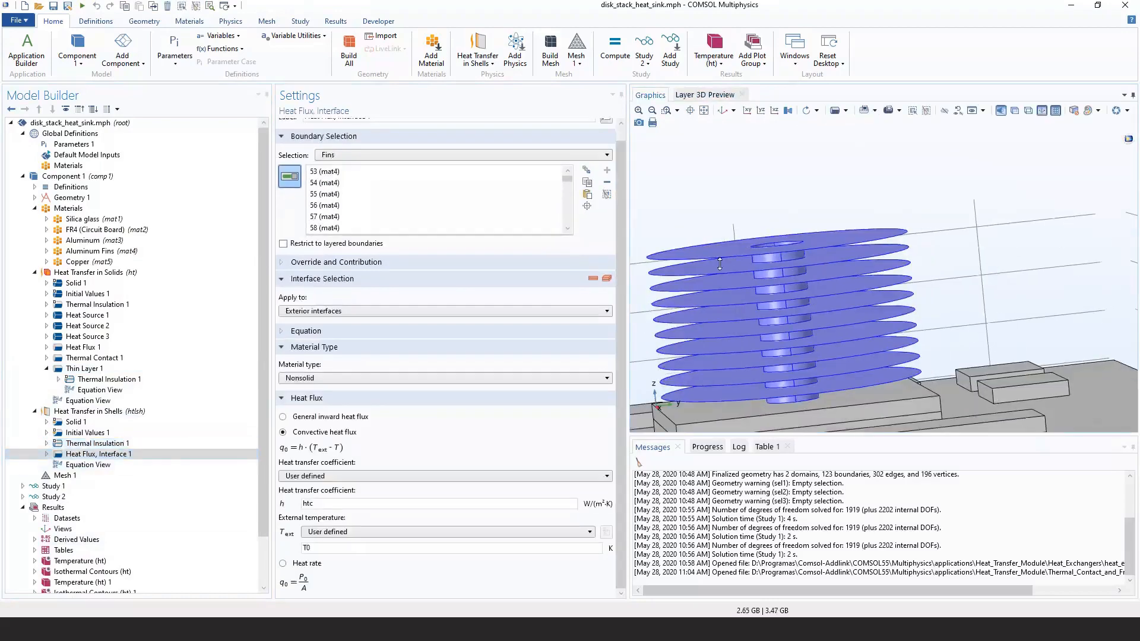
pyautogui.moveTo(711, 366); pyautogui.dragTo(752, 361, button='right')
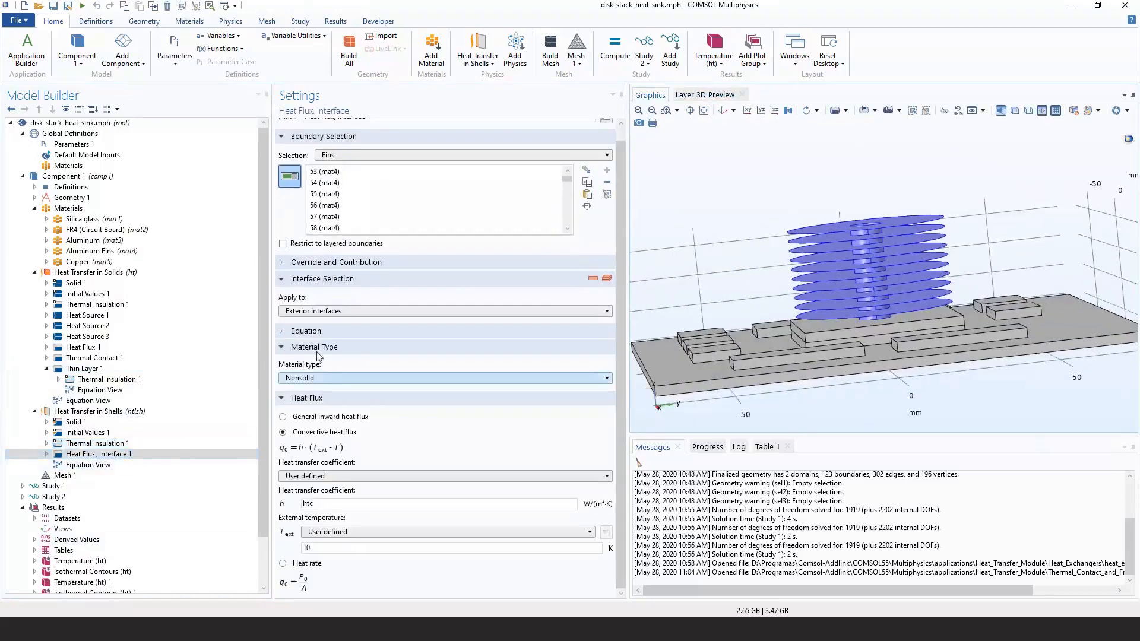
pyautogui.click(46, 369)
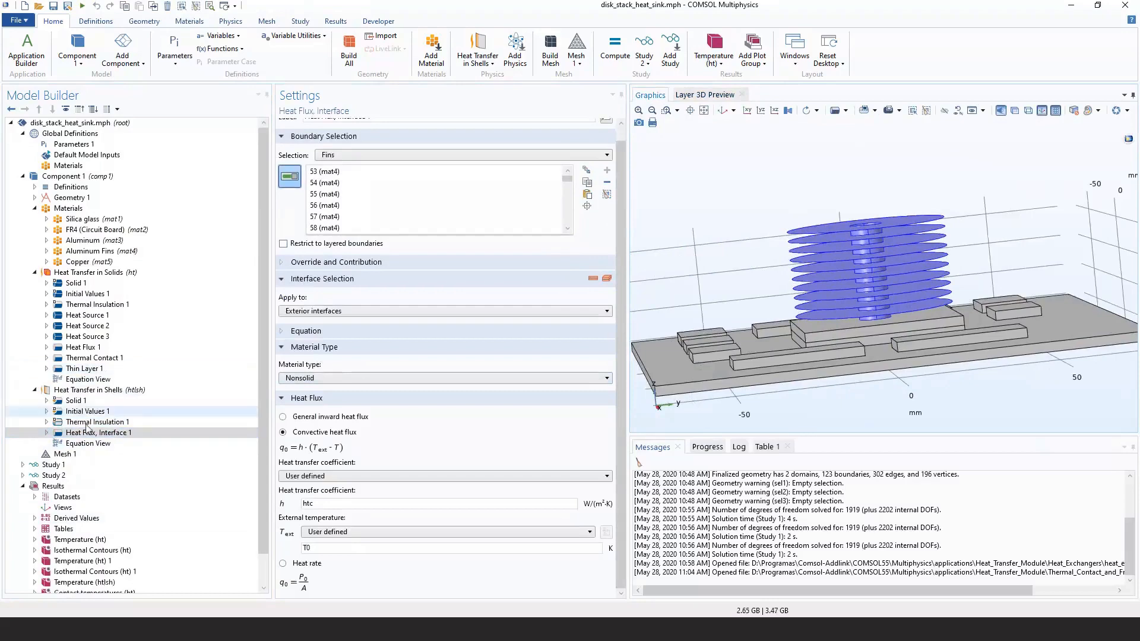
pyautogui.scroll(-1, 83, 381)
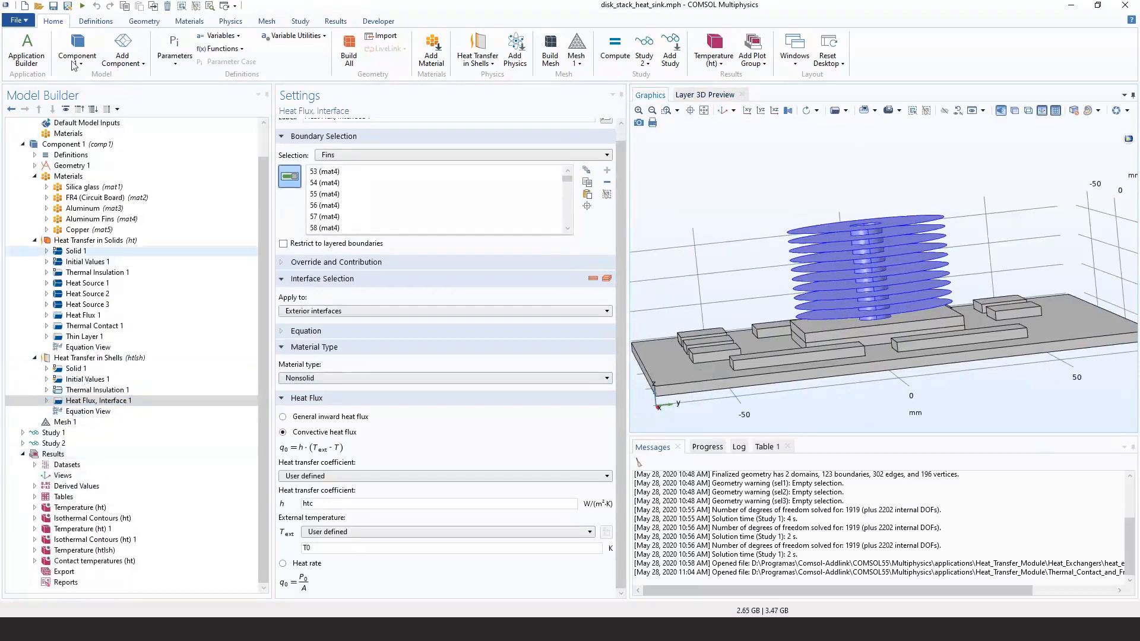
# Browse the Heat Transfer Module examples in the Application Libraries and open the electronic_enclosure_cooling model.
pyautogui.click(16, 20)
pyautogui.click(42, 95)
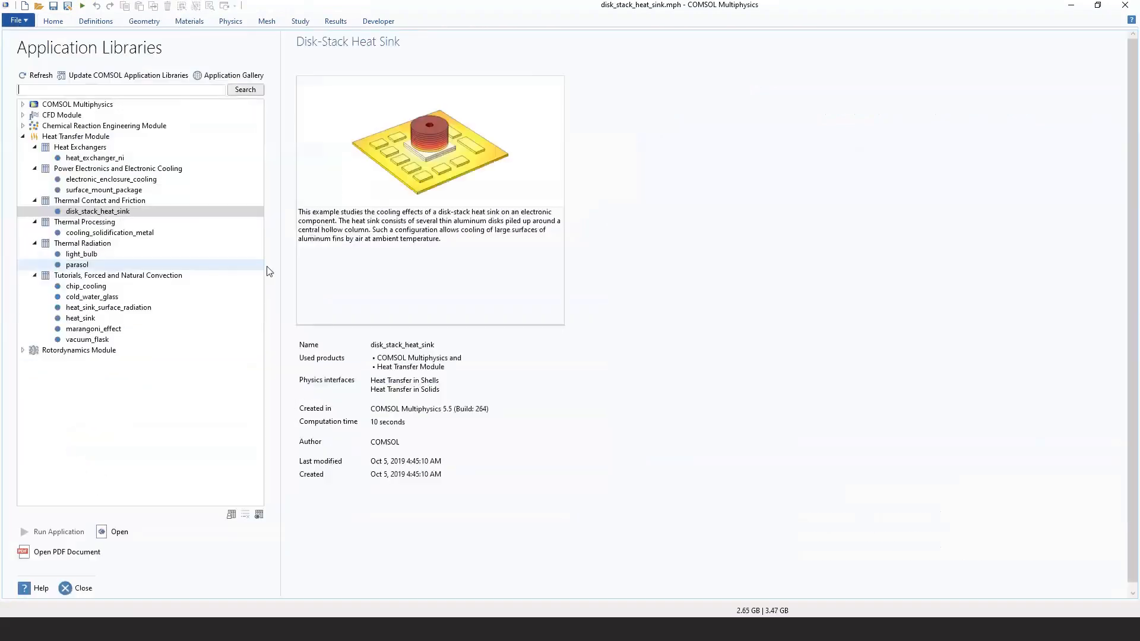
pyautogui.click(89, 158)
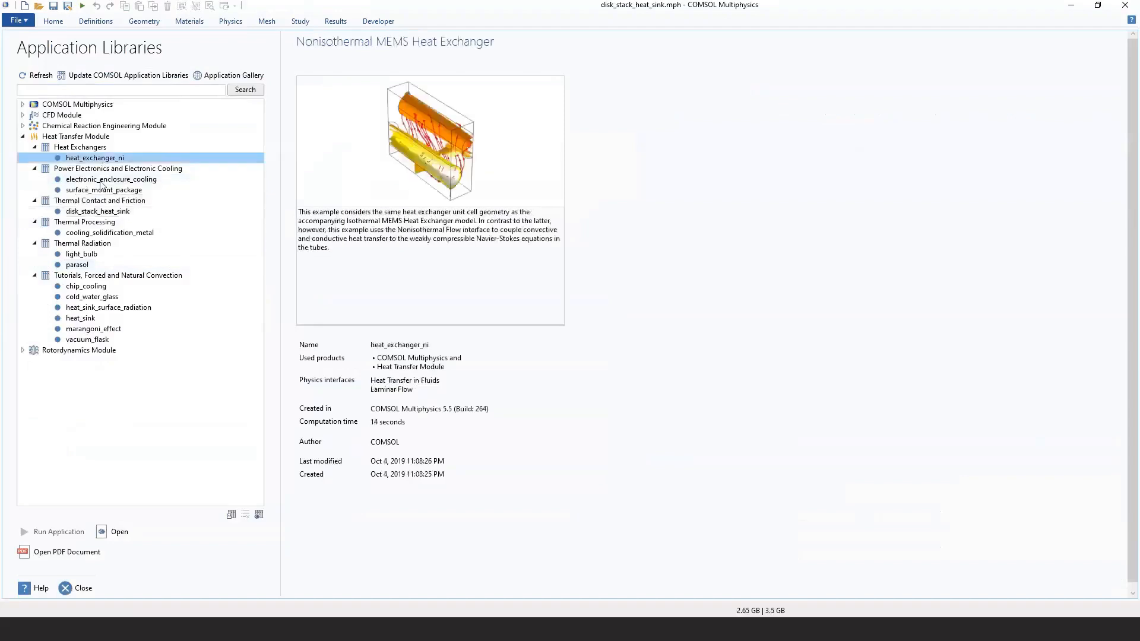
pyautogui.click(108, 181)
pyautogui.click(107, 190)
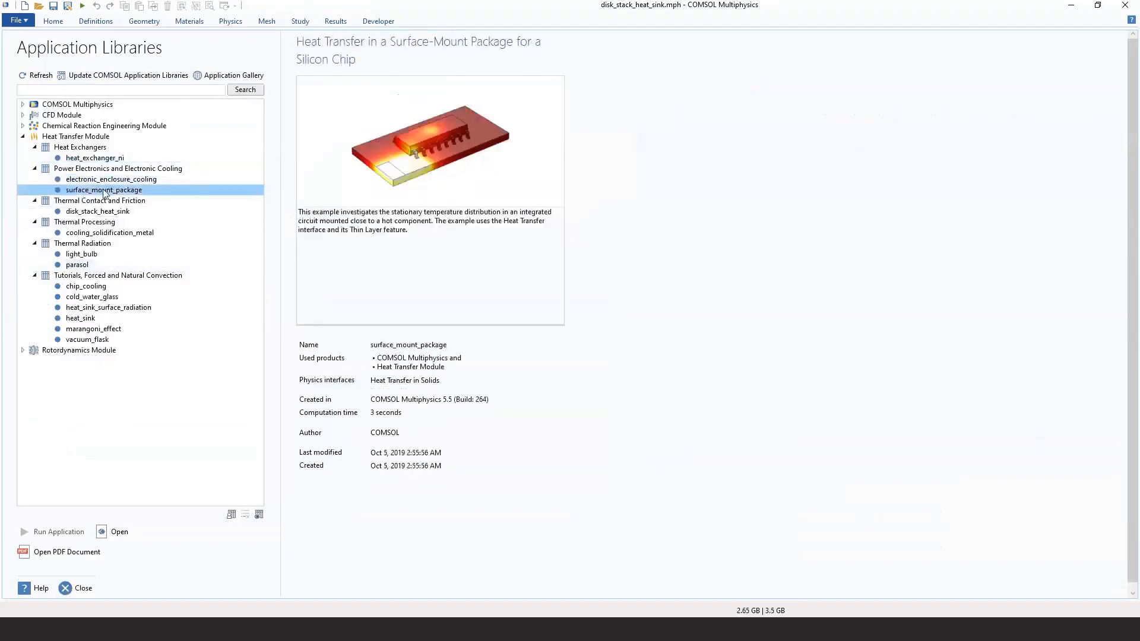
pyautogui.click(107, 179)
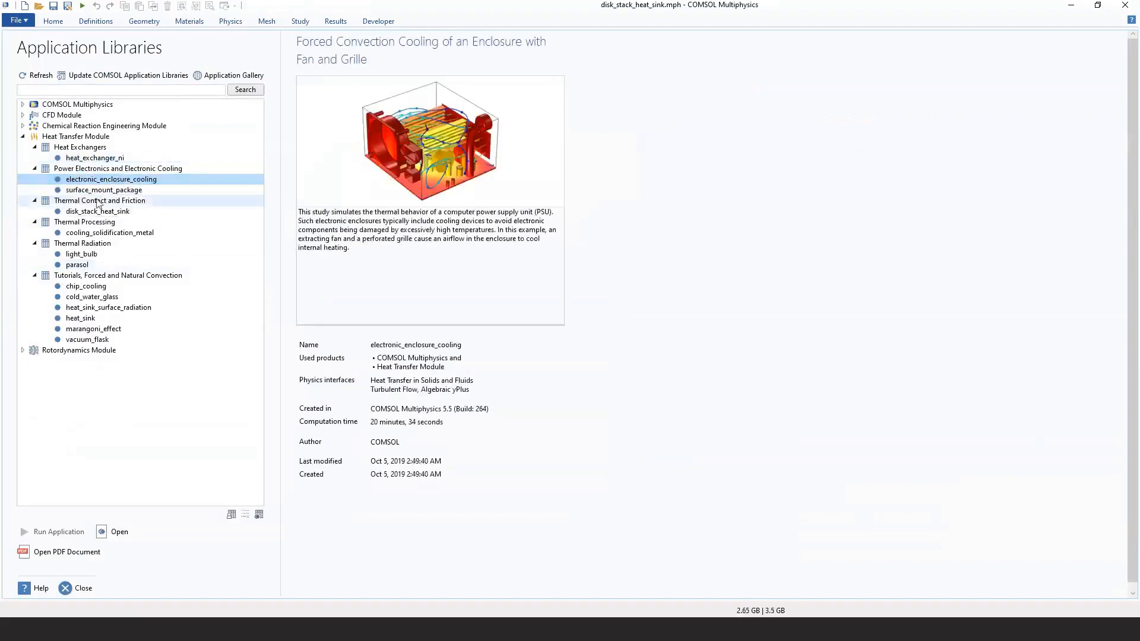
pyautogui.click(142, 534)
pyautogui.click(576, 357)
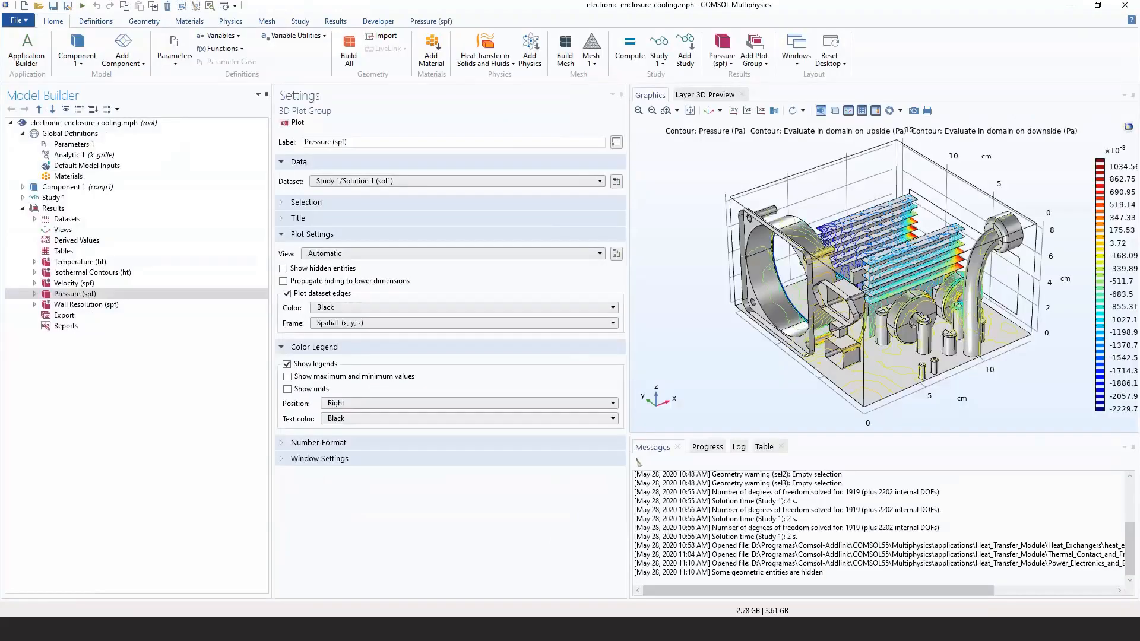
# Examine the features available under Heat Transfer in Solids and Fluids, including the Thin Structures, Pairs and Specific Media groups.
pyautogui.moveTo(729, 315); pyautogui.dragTo(695, 327, button='right')
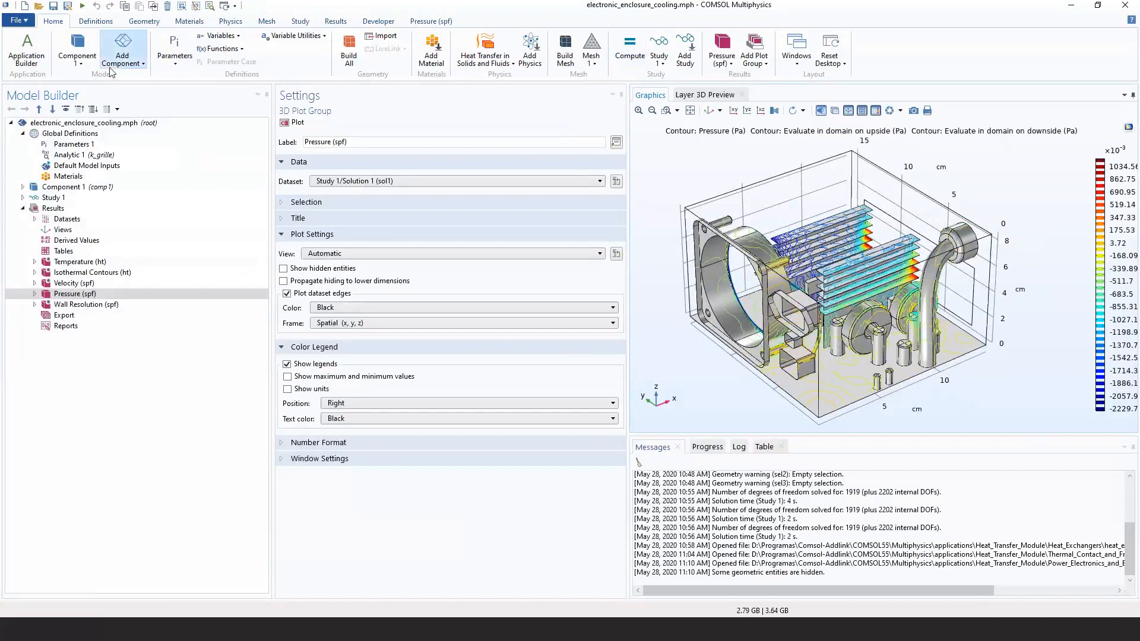
pyautogui.click(23, 186)
pyautogui.click(34, 230)
pyautogui.click(48, 230)
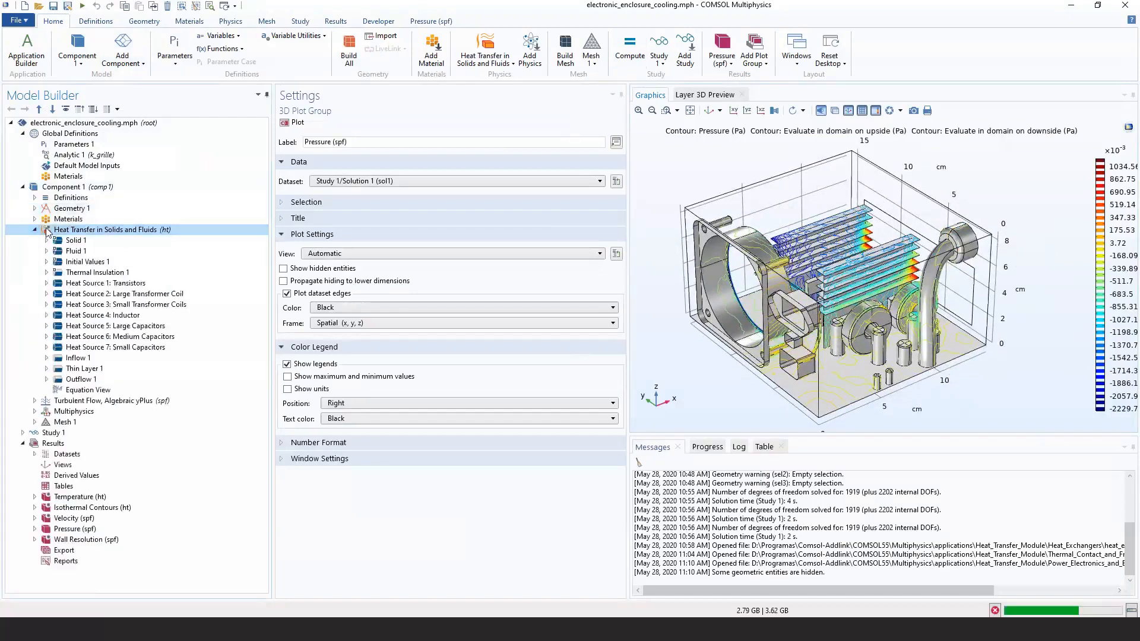
pyautogui.rightClick(47, 231)
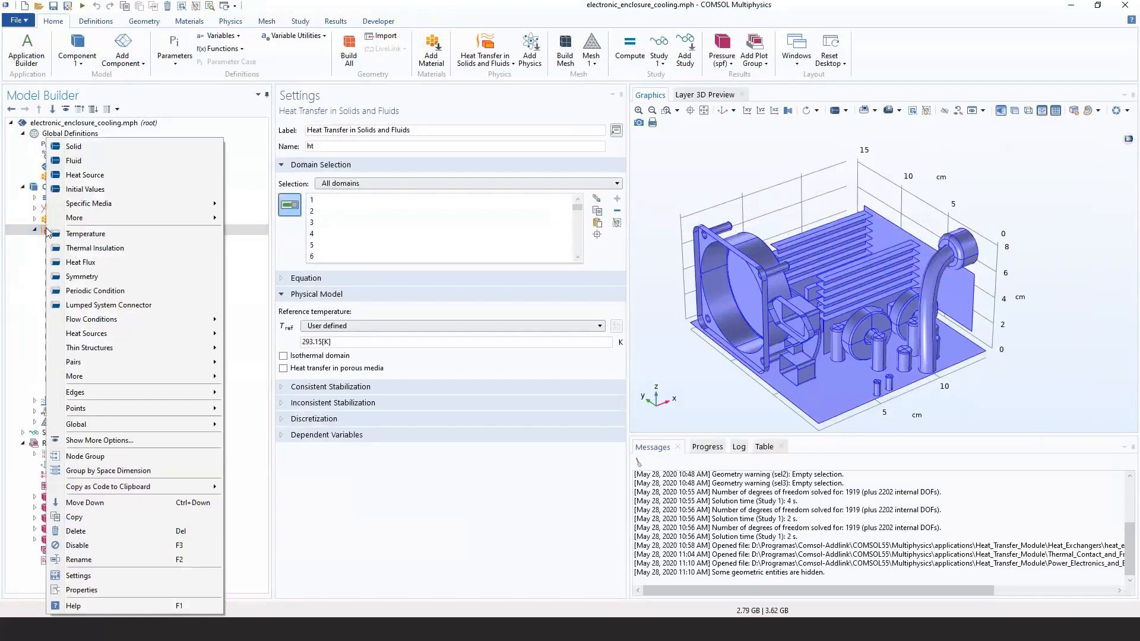
pyautogui.moveTo(144, 324)
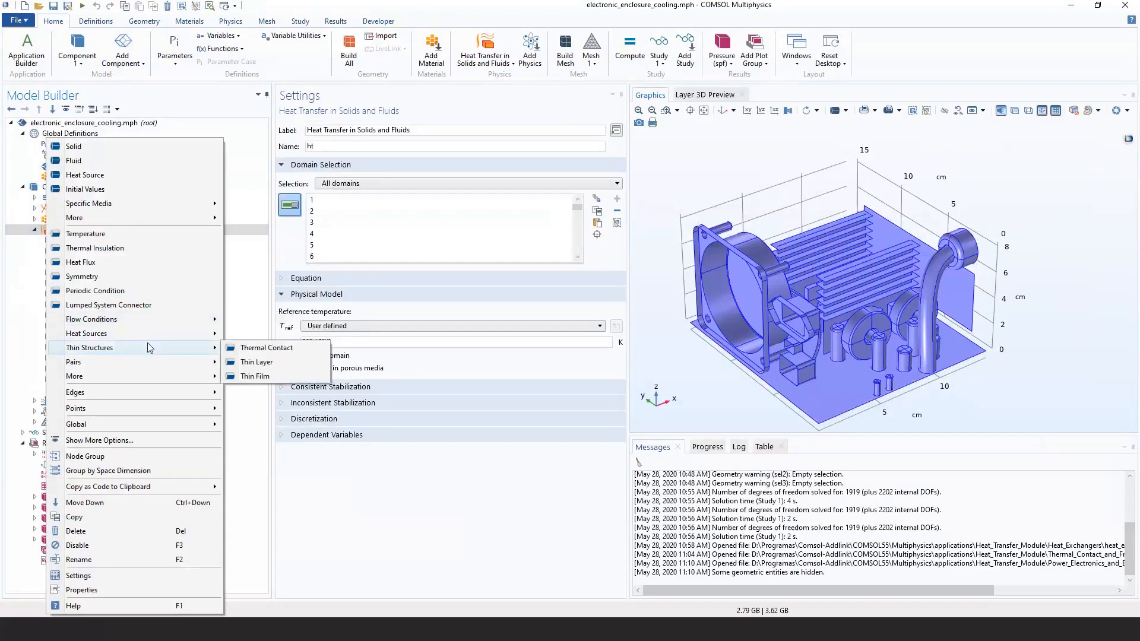
pyautogui.moveTo(153, 371)
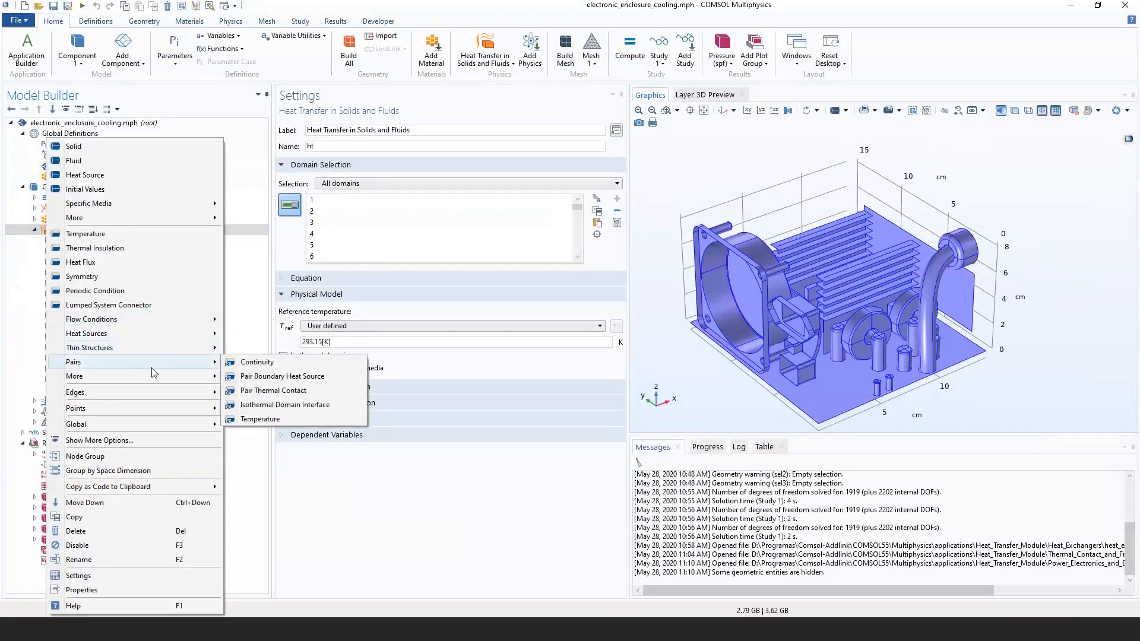
pyautogui.moveTo(168, 223)
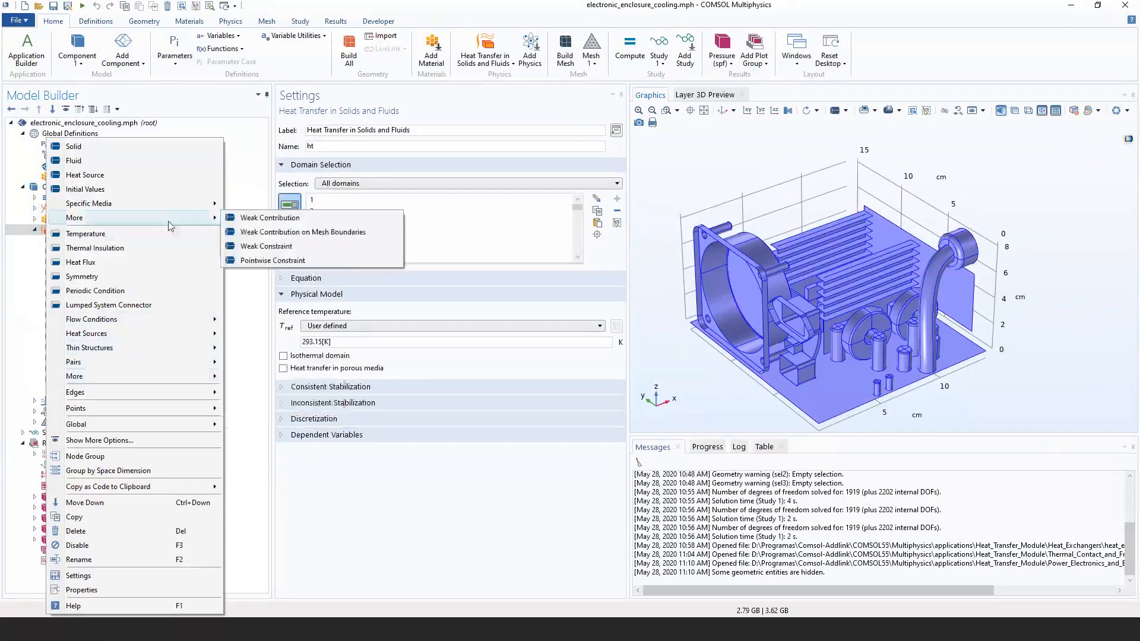
pyautogui.moveTo(178, 202)
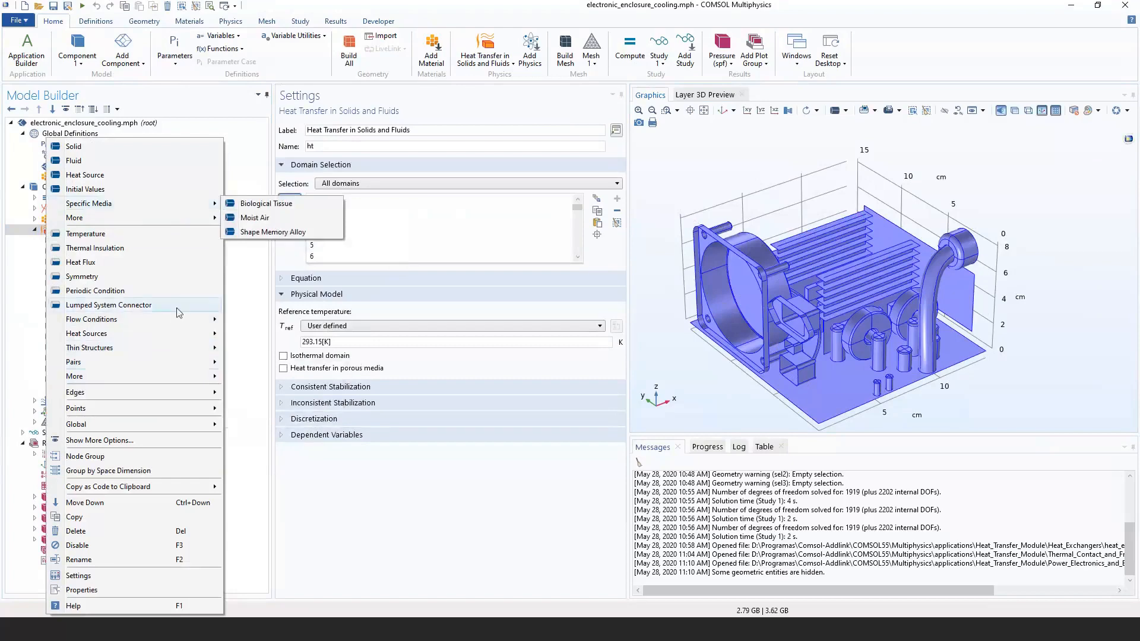
pyautogui.moveTo(179, 323)
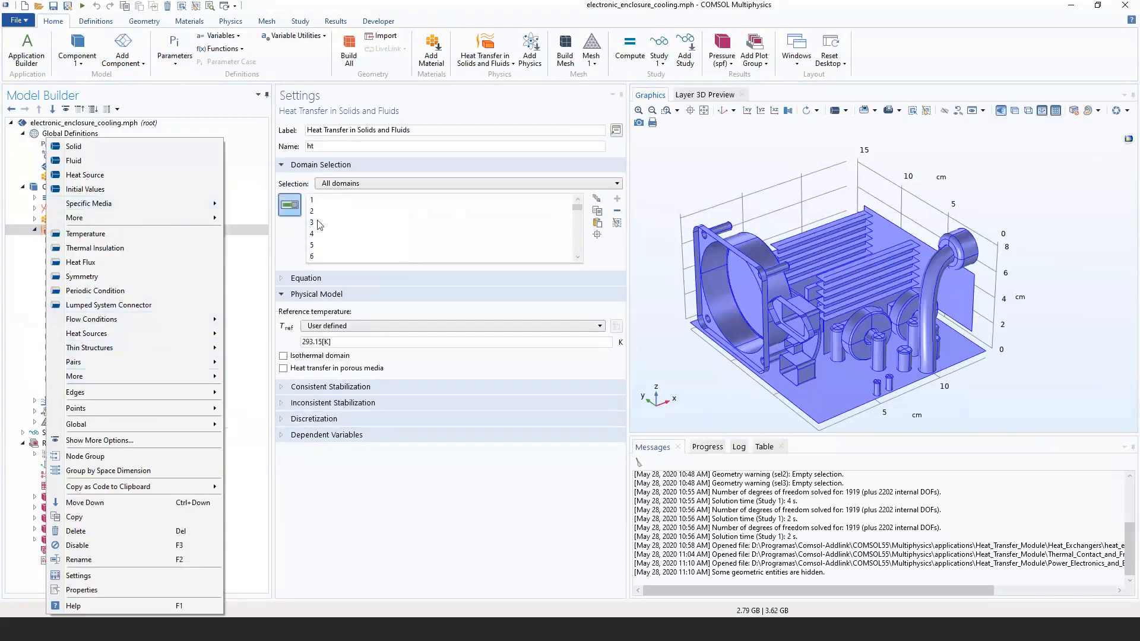
# Browse the physics interfaces that can be added and locate Heat Transfer in Shells among the heat transfer Thin Structures.
pyautogui.click(230, 20)
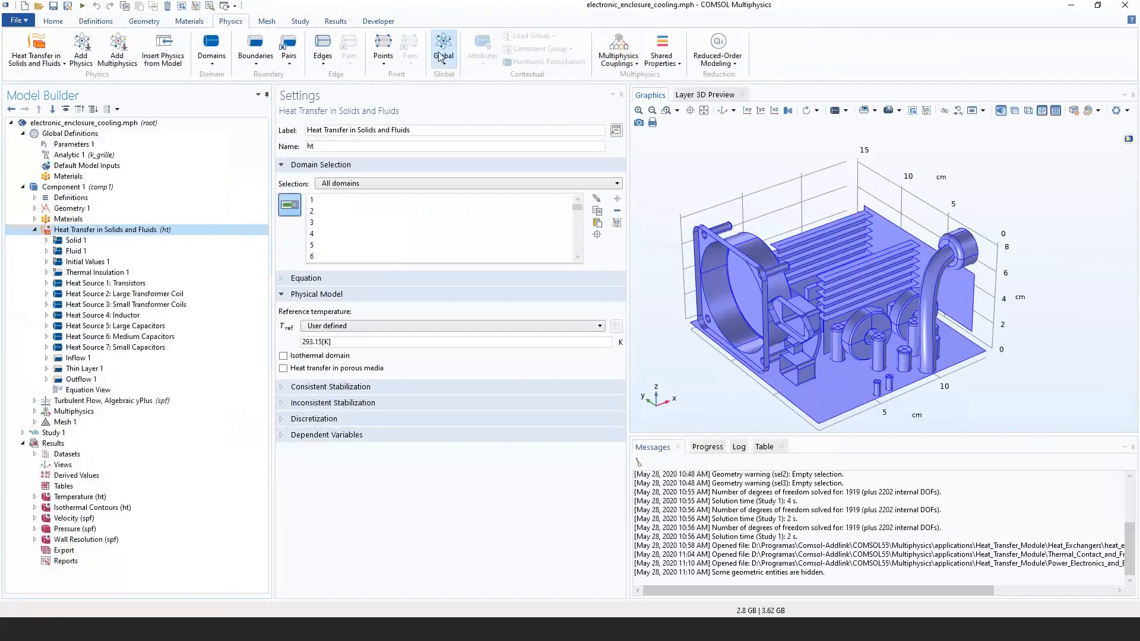
pyautogui.click(82, 51)
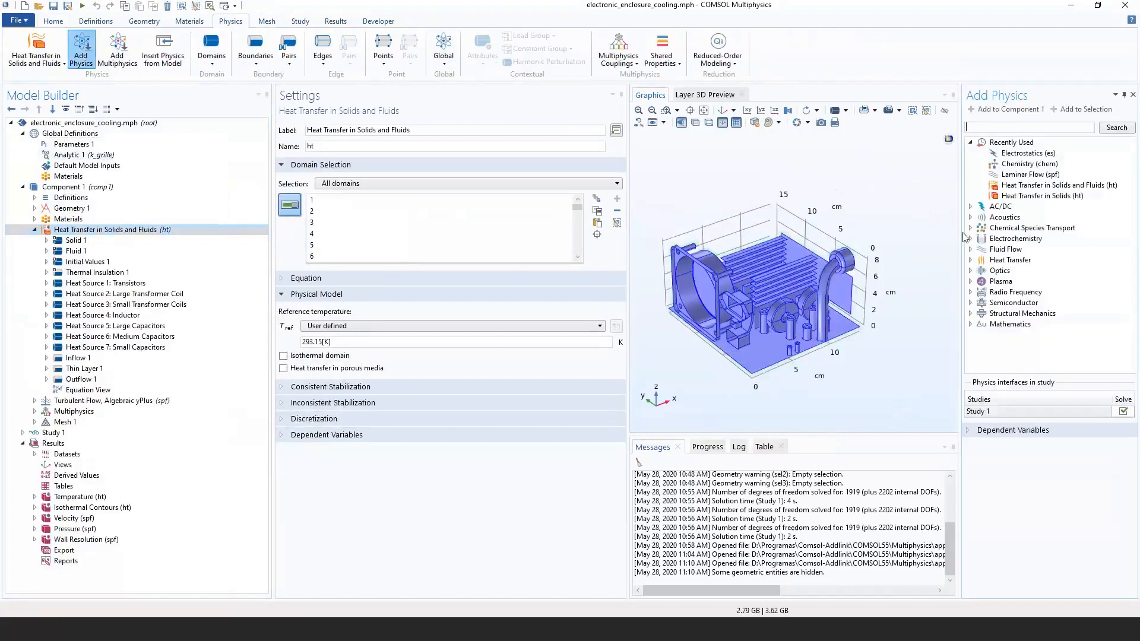
pyautogui.click(971, 313)
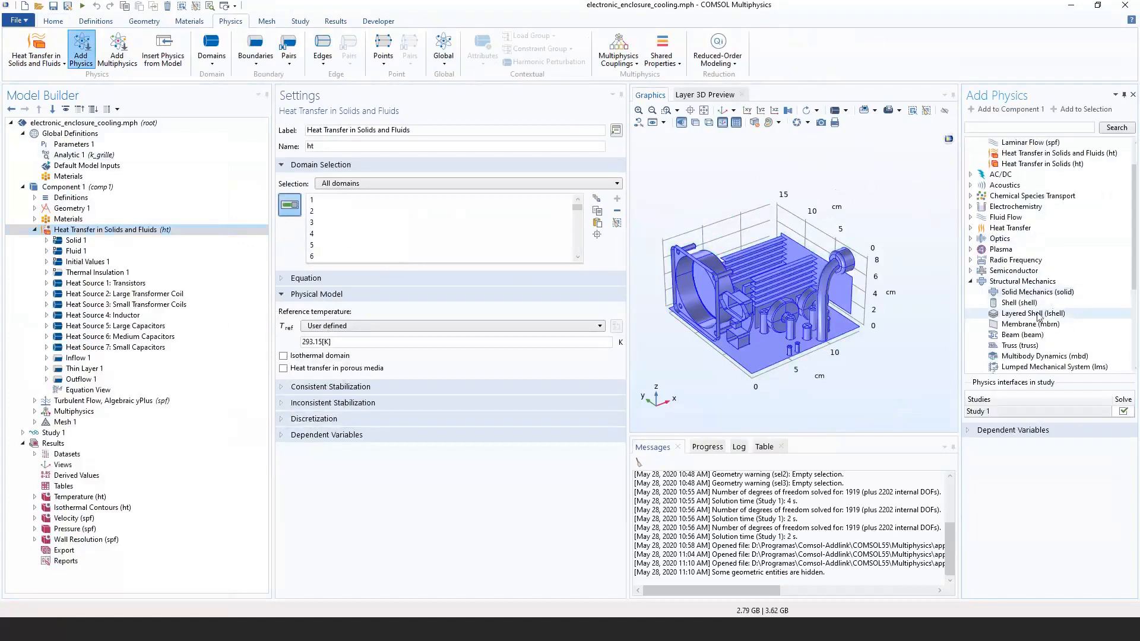
pyautogui.scroll(-1, 1004, 291)
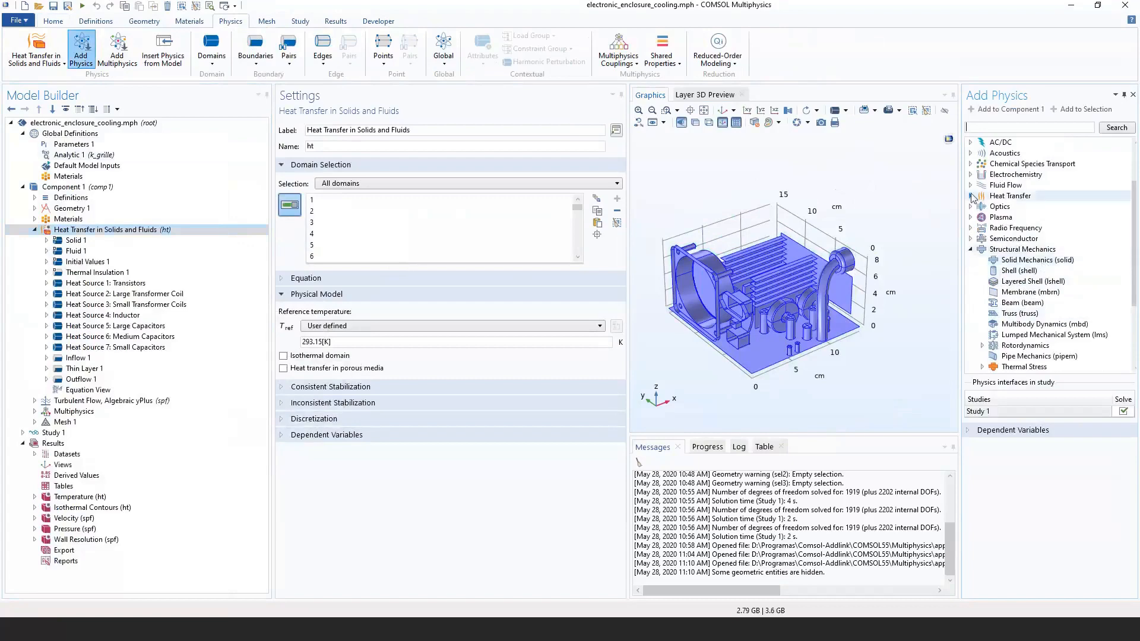
pyautogui.doubleClick(1032, 195)
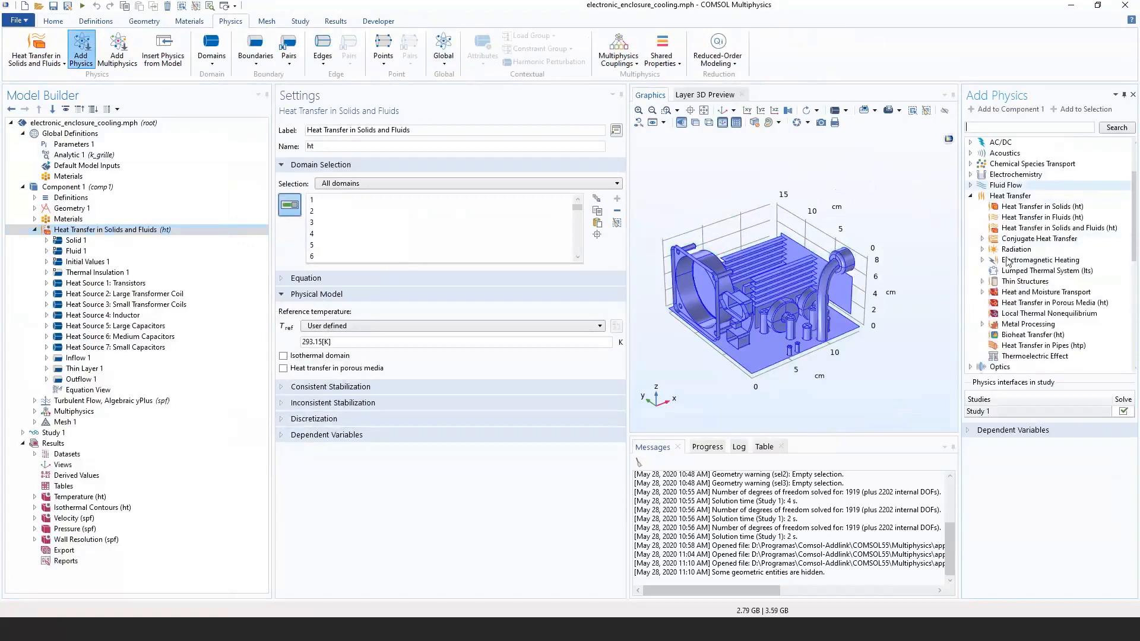
pyautogui.doubleClick(1023, 280)
pyautogui.scroll(-1, 1021, 260)
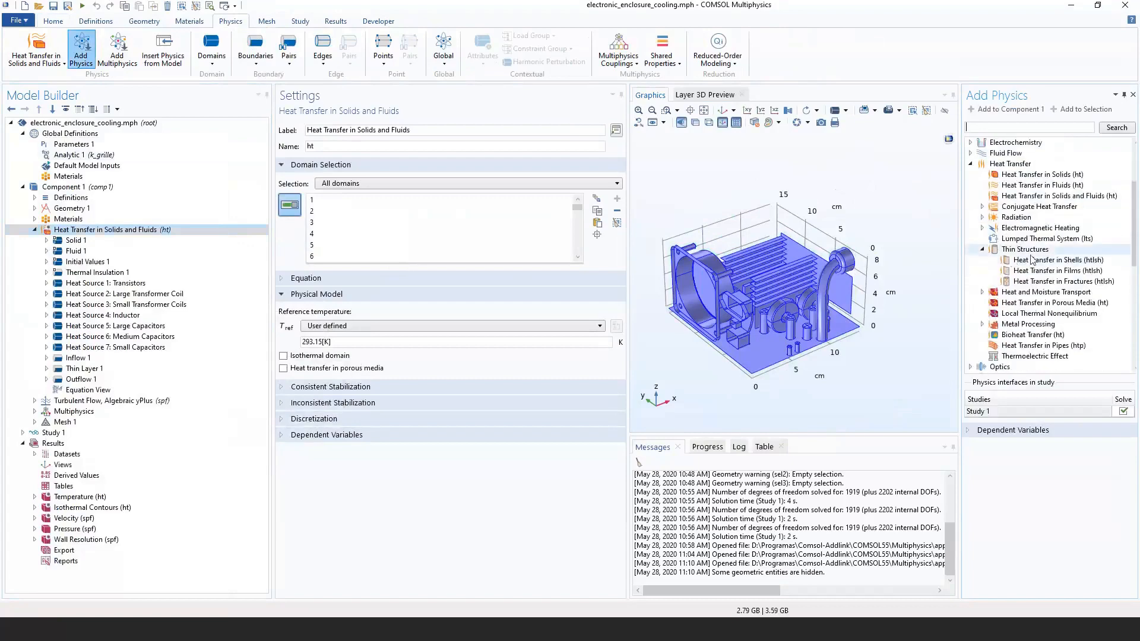
pyautogui.click(1021, 262)
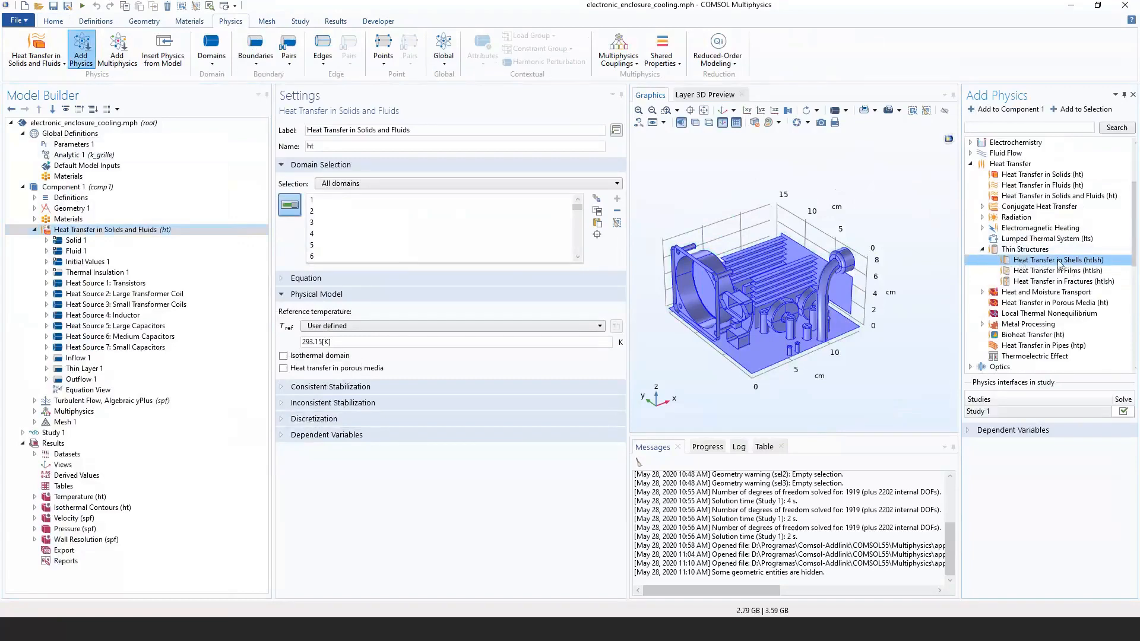
# Locate the Shell interface under Structural Mechanics, close the list without adding physics and show the enclosure's Geometry 1.
pyautogui.scroll(-3, 1044, 262)
pyautogui.scroll(-2, 1043, 262)
pyautogui.click(1012, 271)
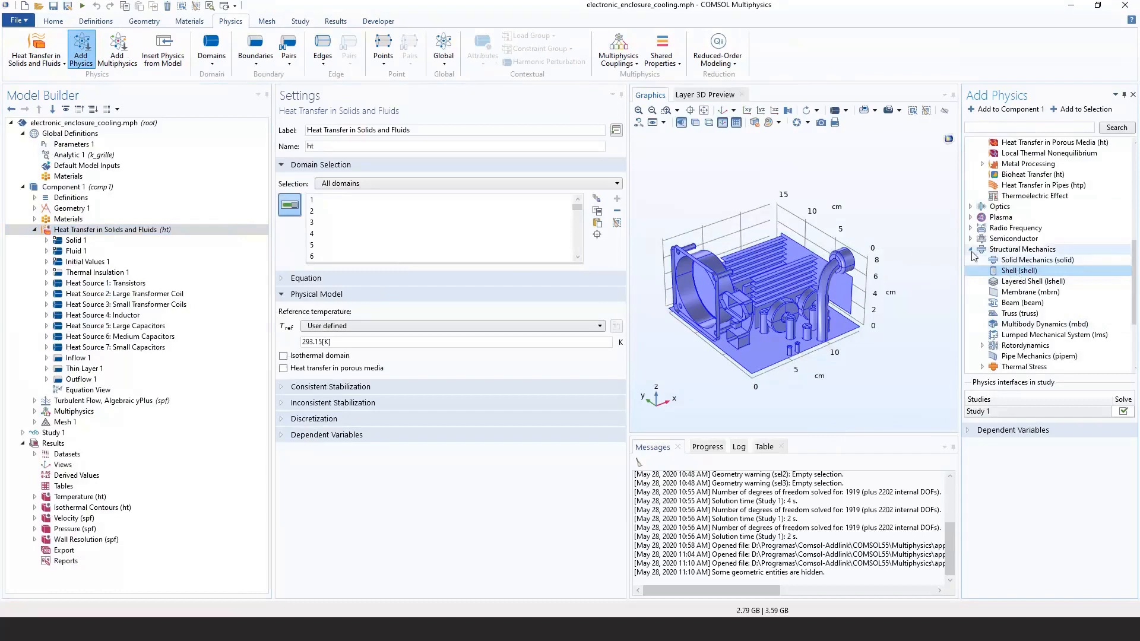
pyautogui.scroll(4, 1051, 255)
pyautogui.click(1133, 94)
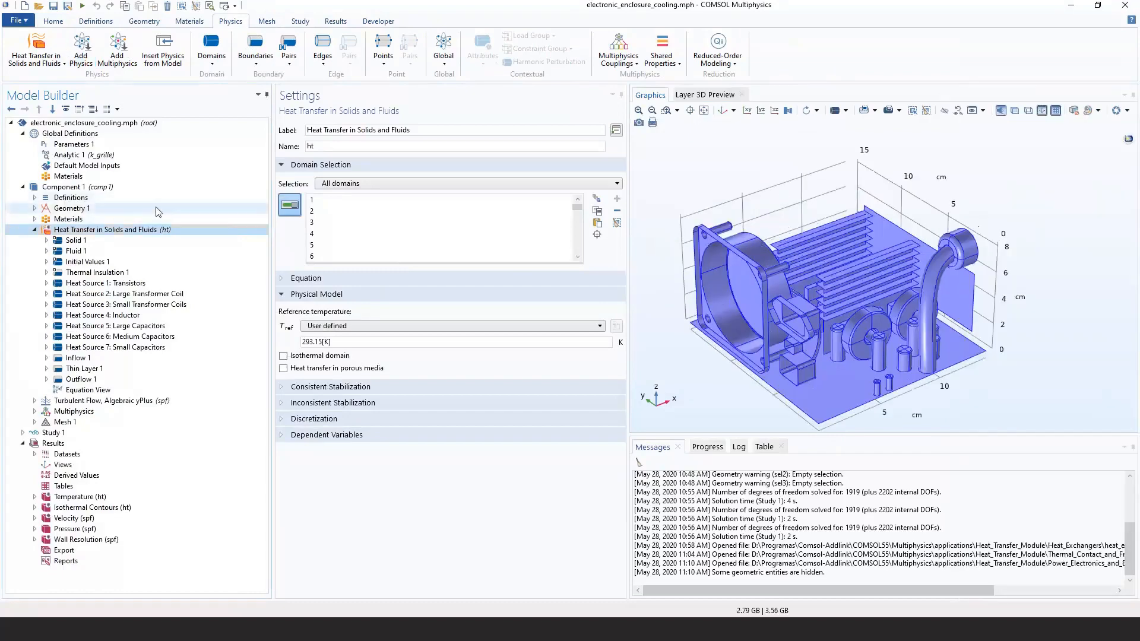
pyautogui.click(141, 211)
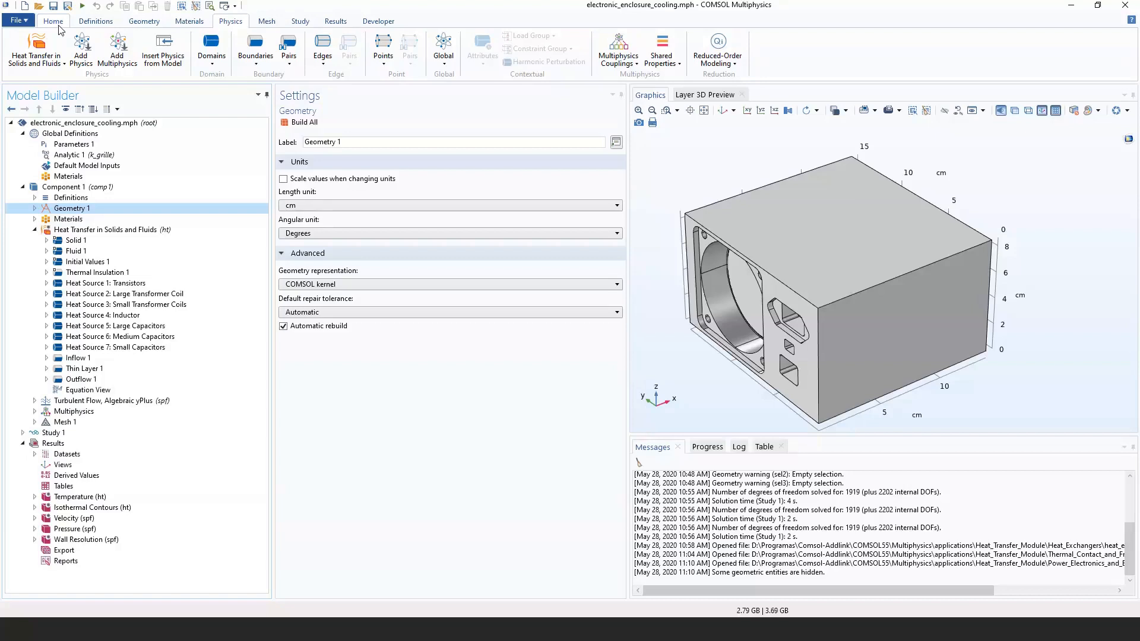
# Open the busbar example from the COMSOL Multiphysics Multiphysics folder in the Application Libraries.
pyautogui.click(17, 20)
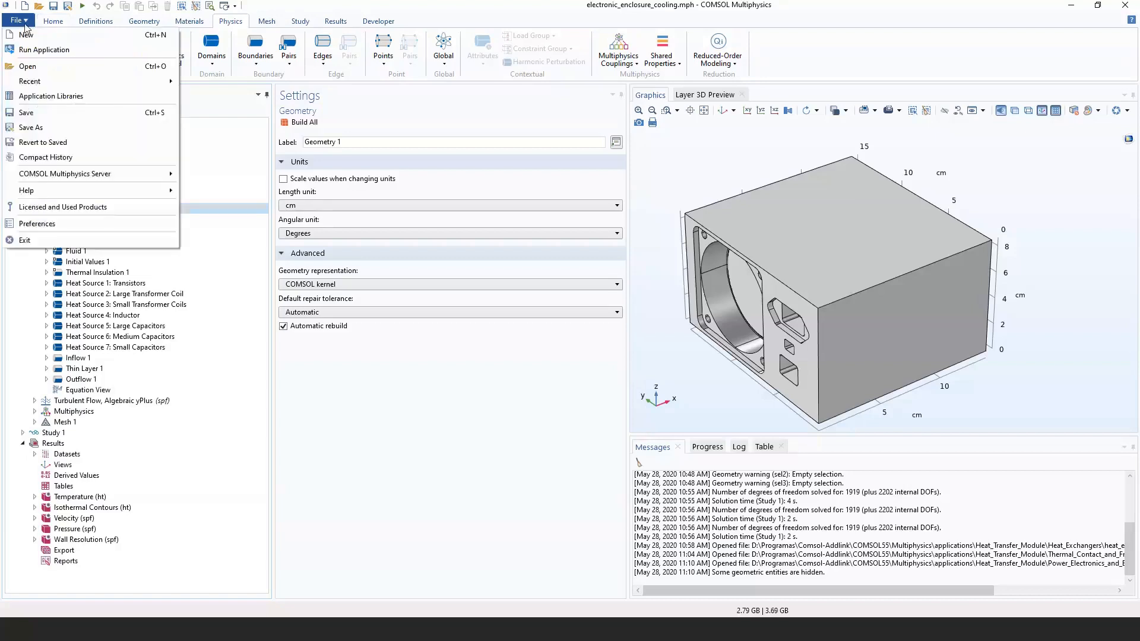
pyautogui.click(36, 97)
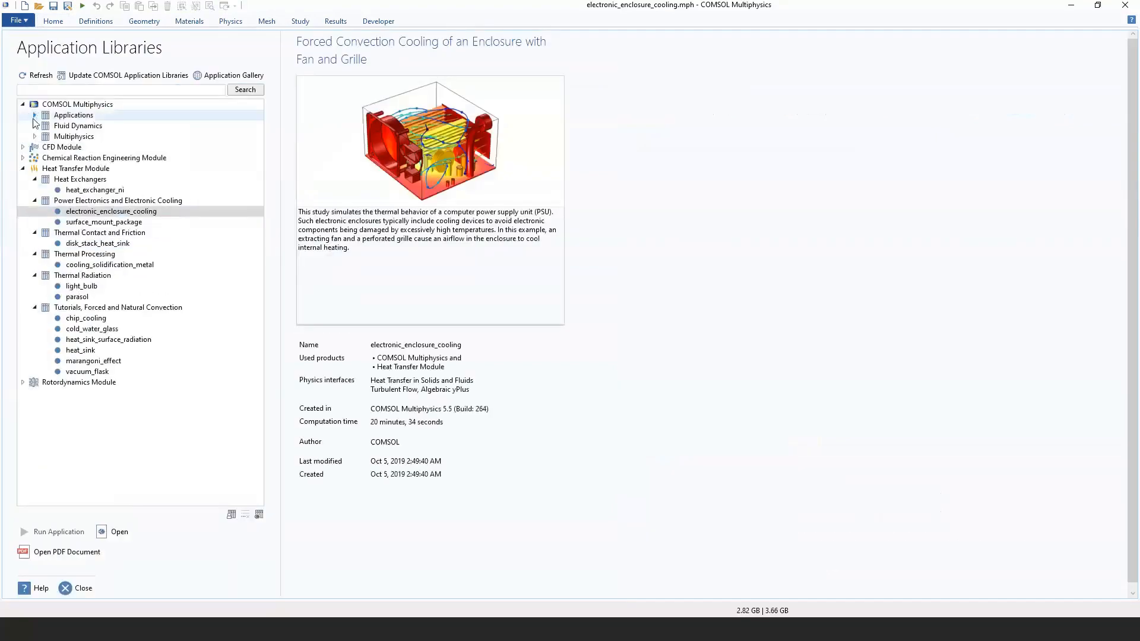
pyautogui.click(35, 136)
pyautogui.click(67, 158)
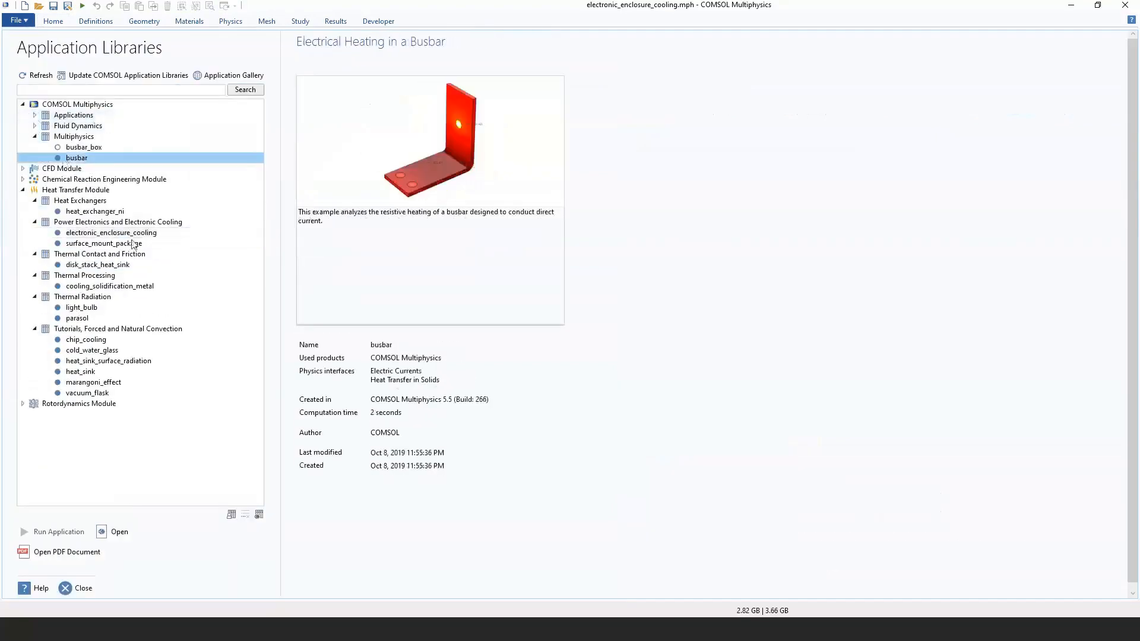
pyautogui.click(114, 532)
pyautogui.click(578, 357)
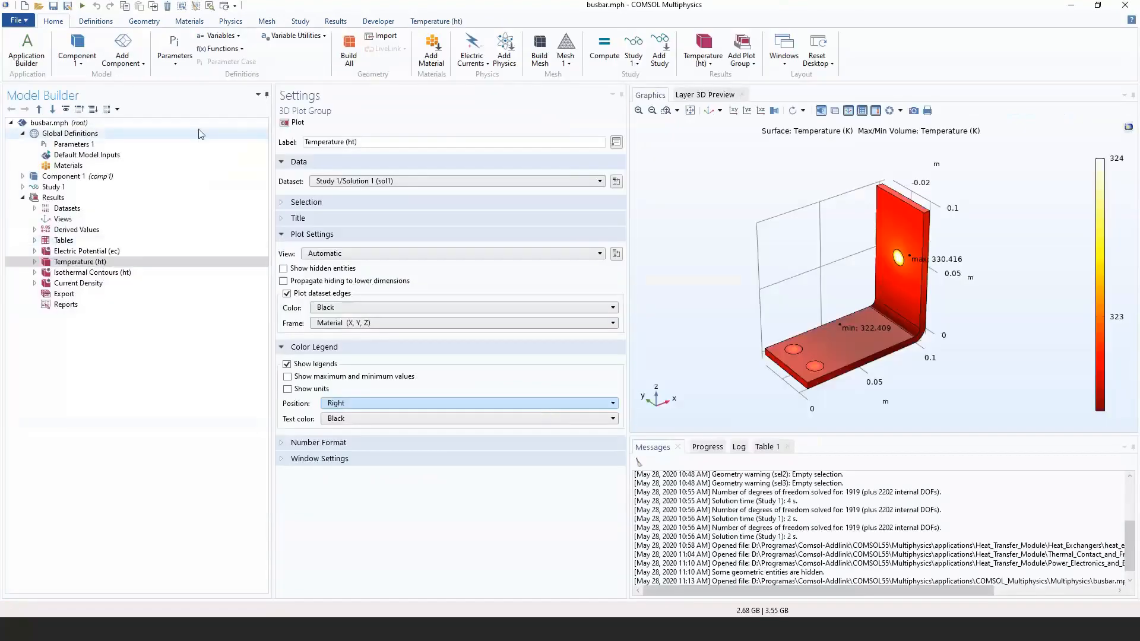
# Show the Heat Transfer in Solids features of Component 1 and inspect the busbar's temperature plot around the bolts.
pyautogui.click(21, 176)
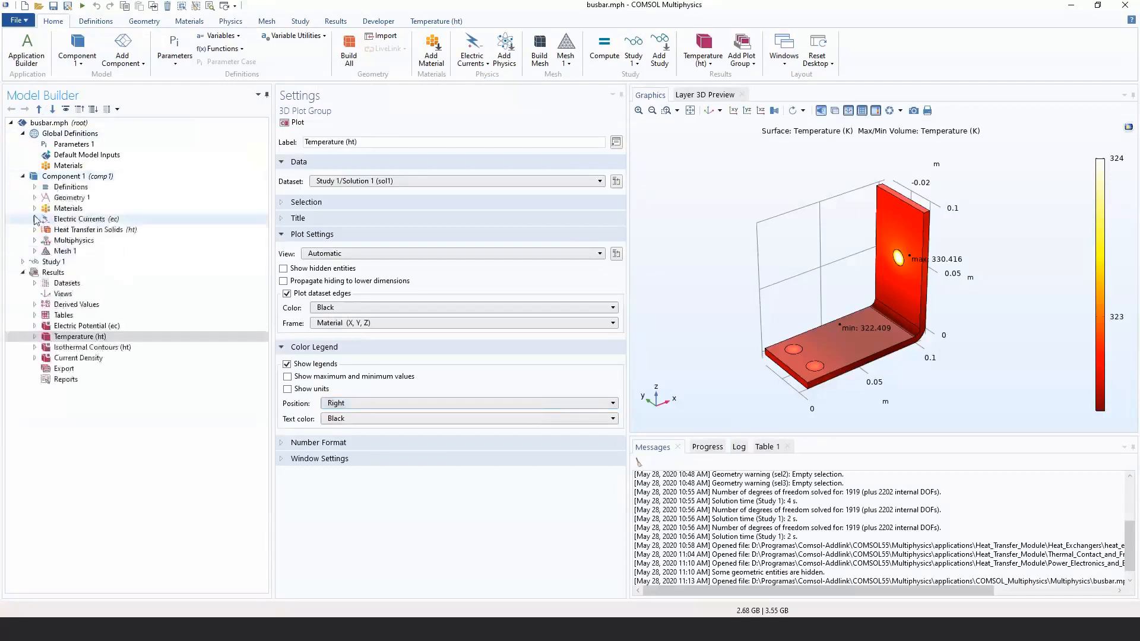
pyautogui.click(34, 229)
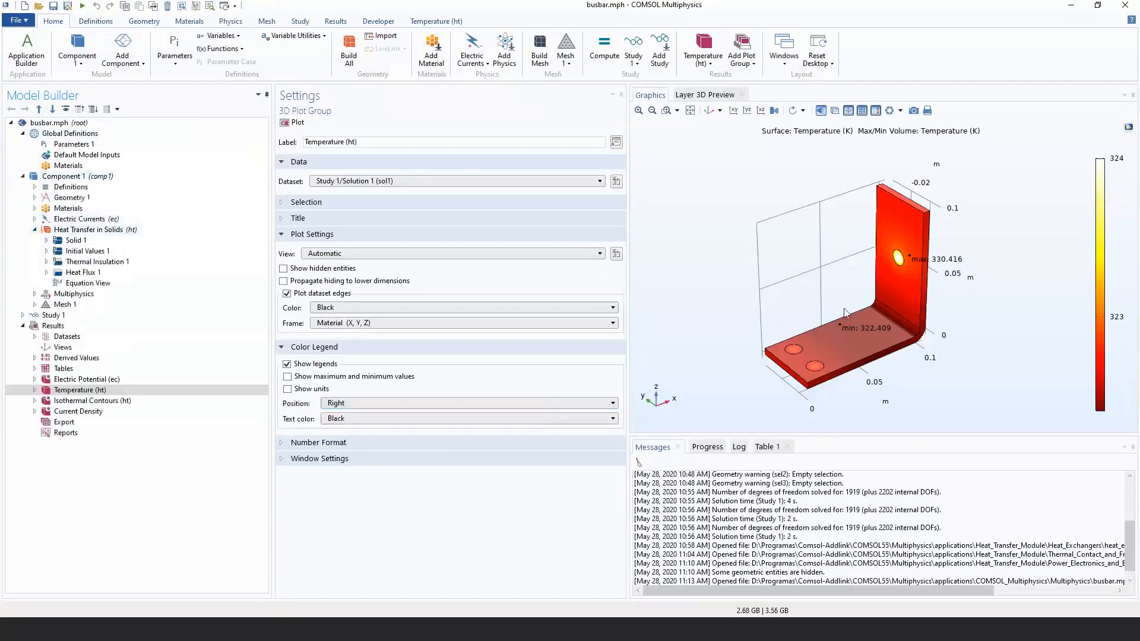
pyautogui.moveTo(849, 357); pyautogui.dragTo(743, 257)
pyautogui.scroll(3, 795, 297)
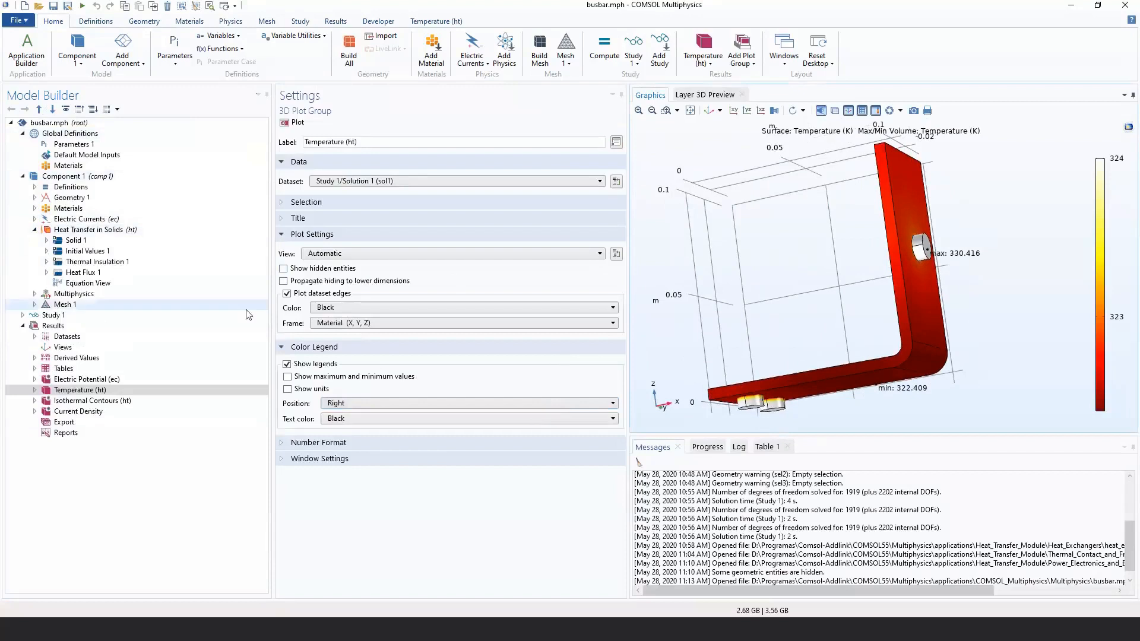
# Examine the Electric Currents boundaries assigned to Electric Potential 1 and Ground 1 on the busbar bolts.
pyautogui.click(35, 219)
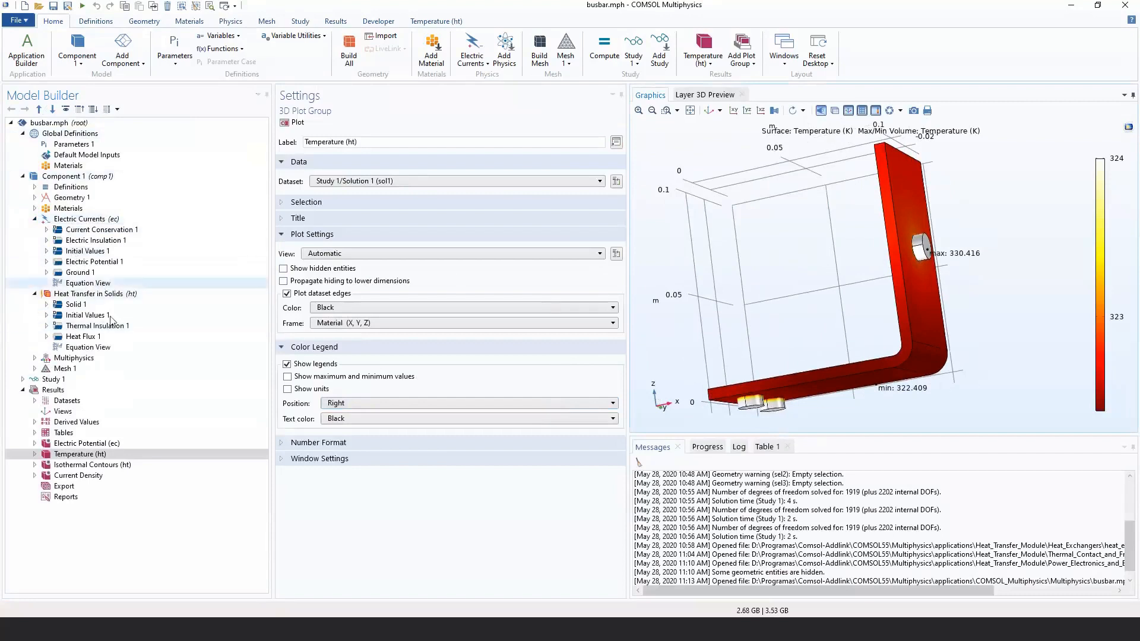
pyautogui.click(95, 262)
pyautogui.moveTo(815, 318); pyautogui.dragTo(900, 270)
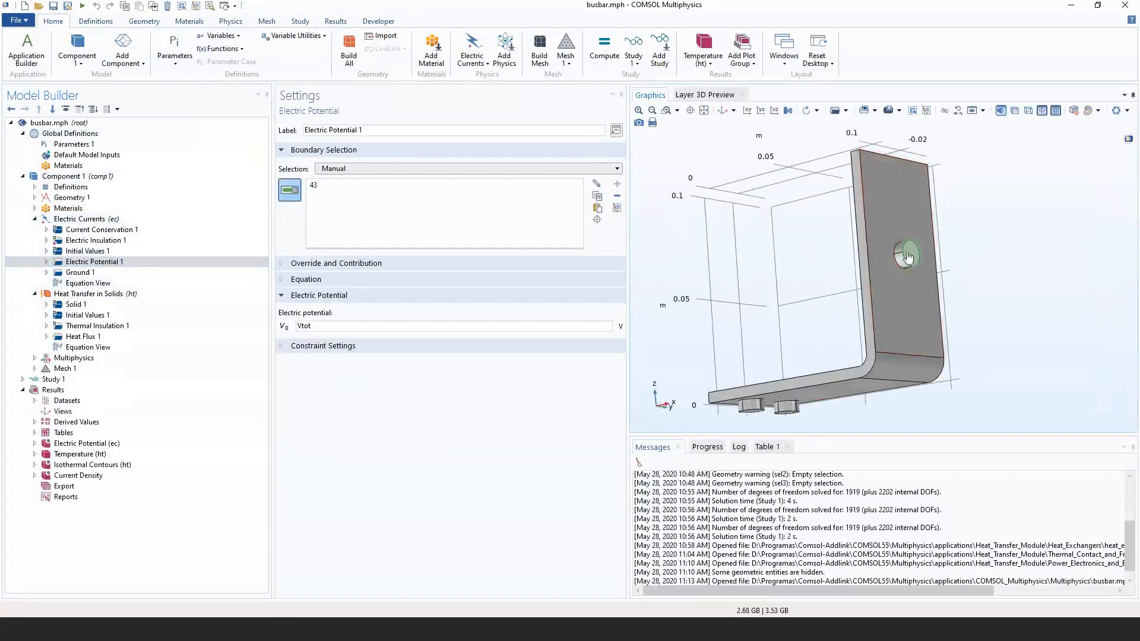
pyautogui.click(115, 265)
pyautogui.click(112, 272)
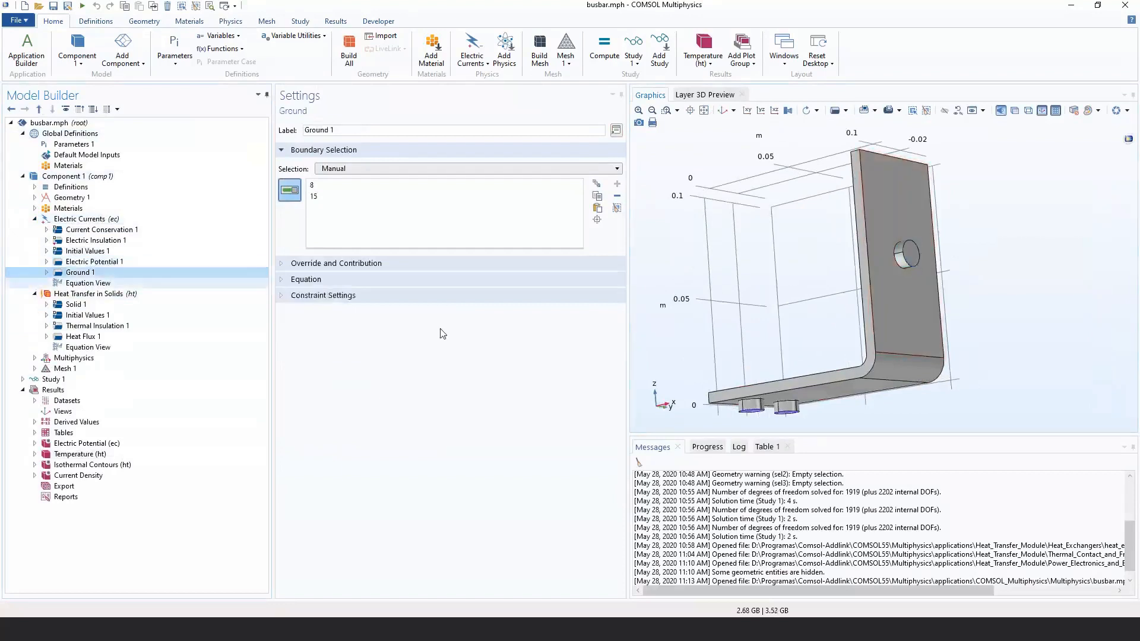
pyautogui.moveTo(759, 336); pyautogui.dragTo(766, 288)
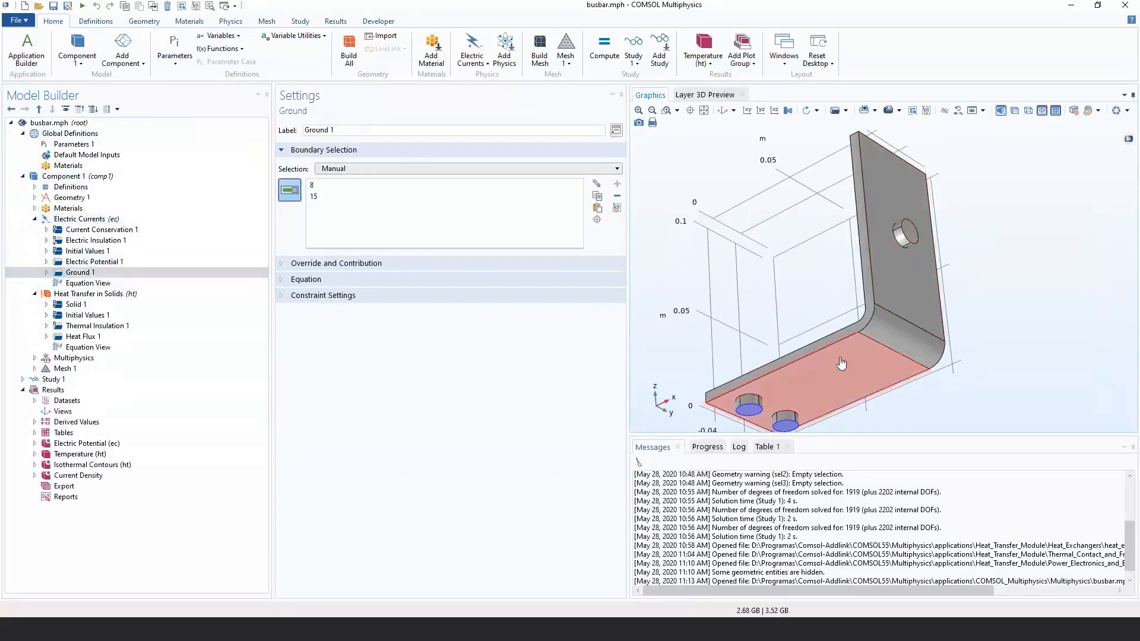
# Examine the Heat Flux 1 settings and the Electromagnetic Heating 1 coupling between Electric Currents and Heat Transfer in Solids.
pyautogui.click(83, 336)
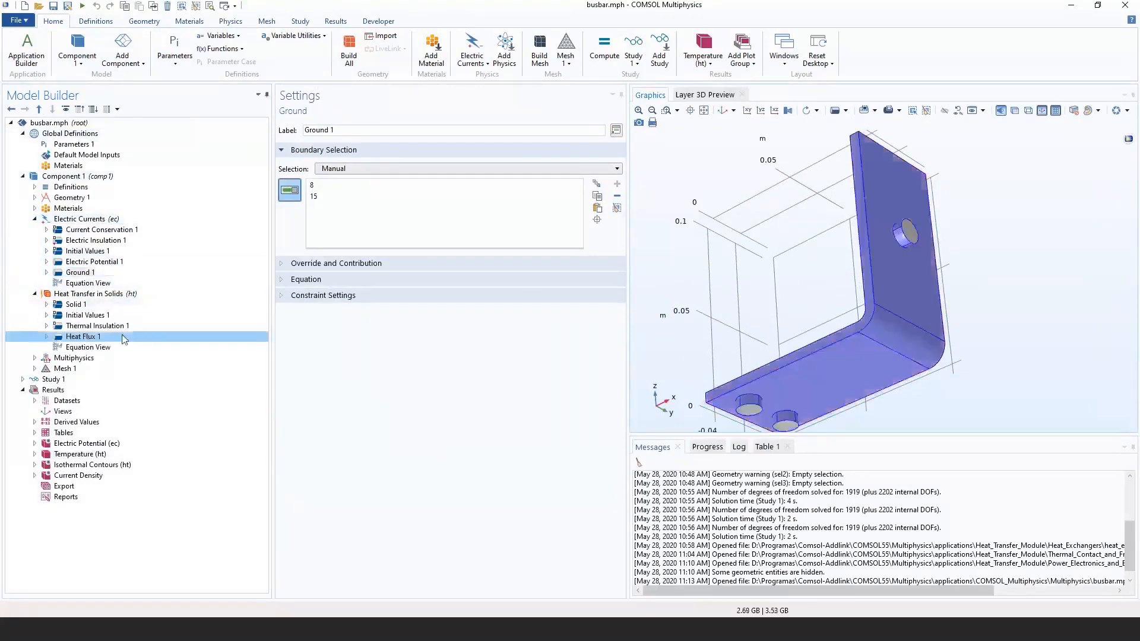
pyautogui.doubleClick(74, 358)
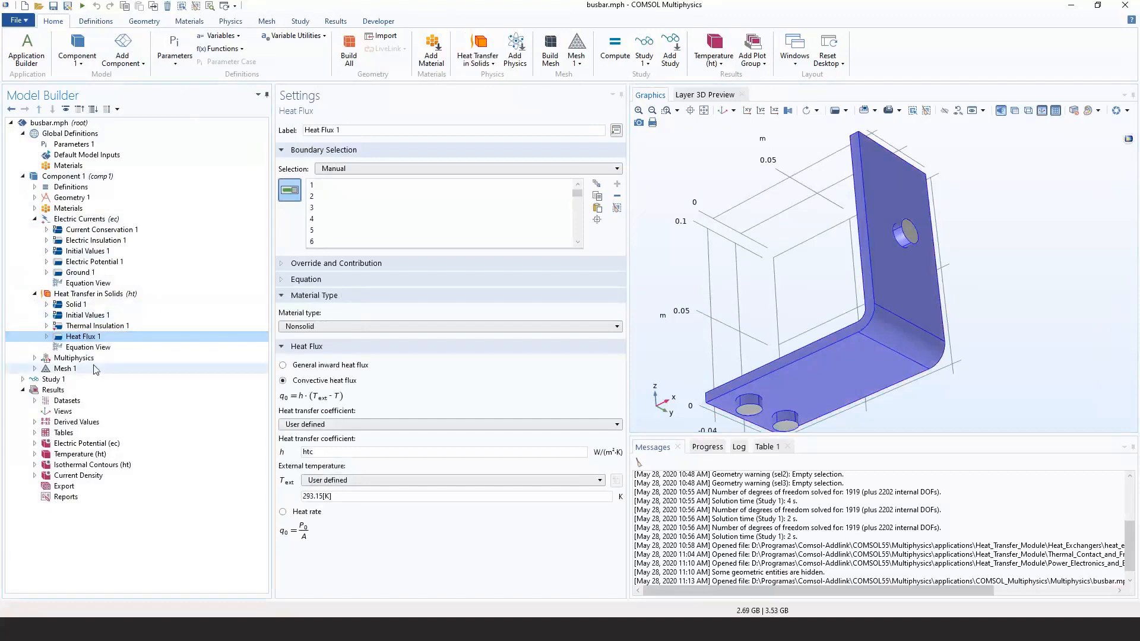
pyautogui.click(107, 369)
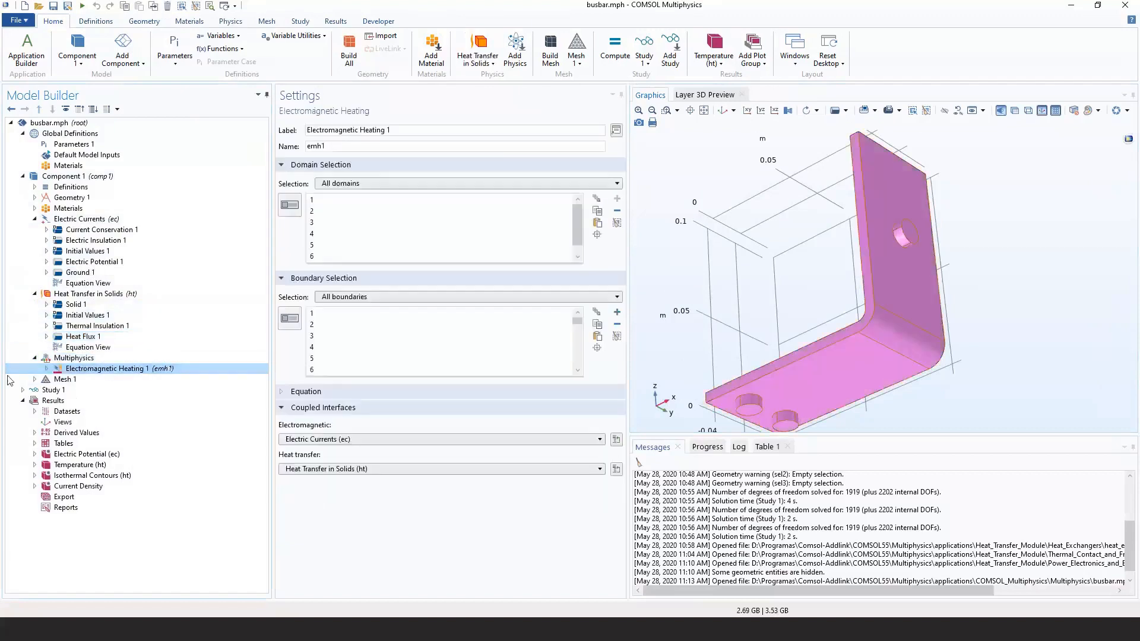
pyautogui.moveTo(784, 279); pyautogui.dragTo(720, 284)
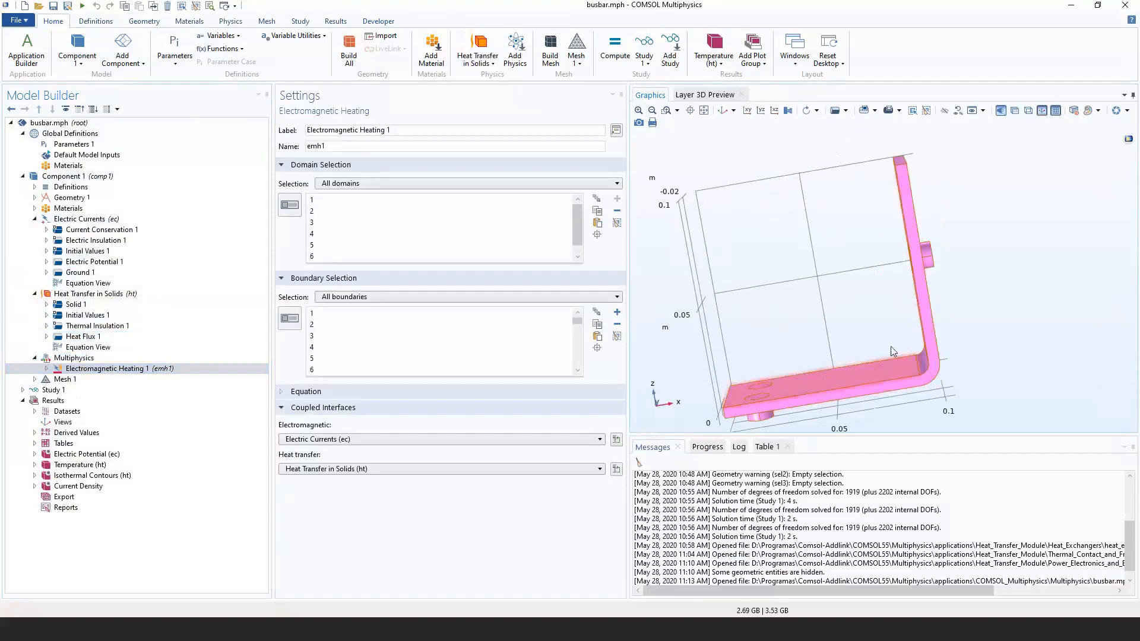
pyautogui.click(83, 337)
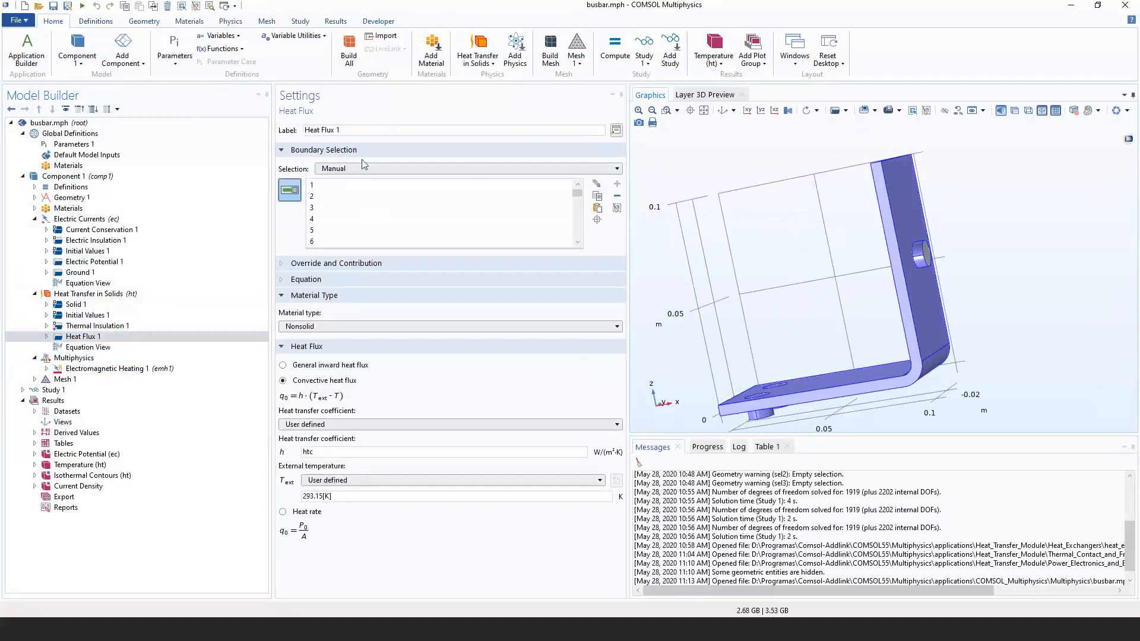
# Add a Solid Mechanics interface from the Structural Mechanics physics to Component 1.
pyautogui.click(521, 62)
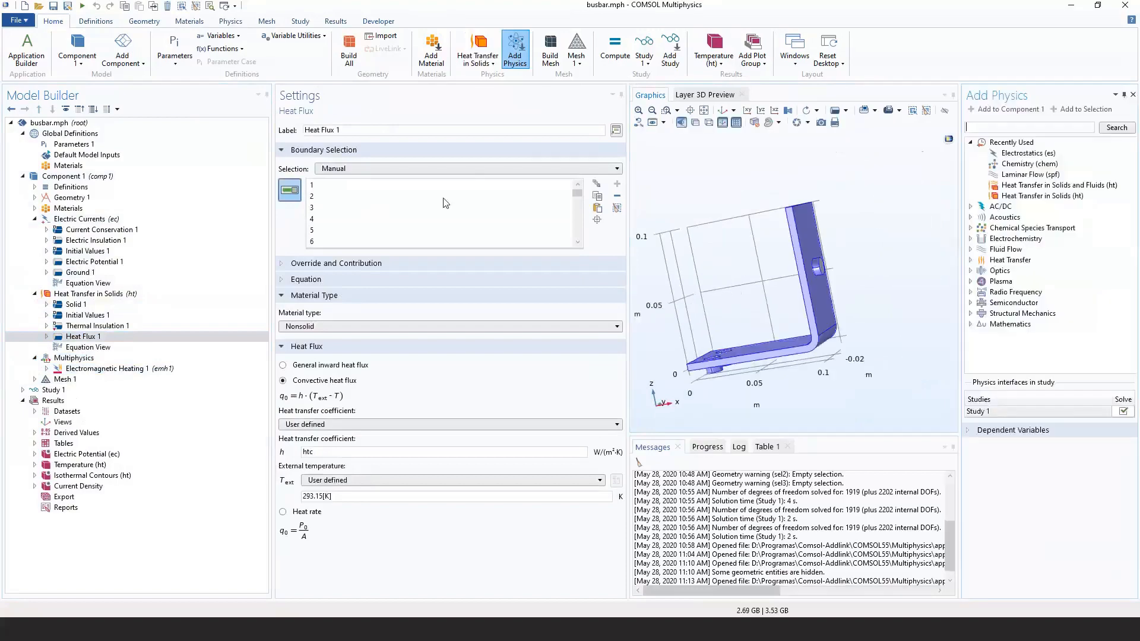
pyautogui.click(971, 313)
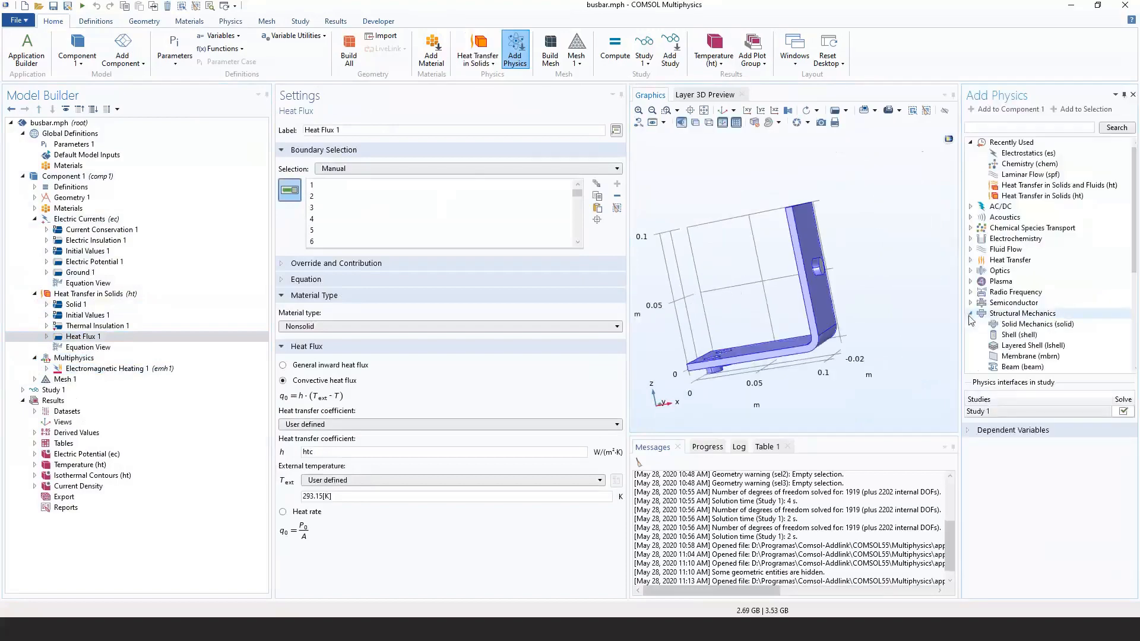
pyautogui.click(1037, 326)
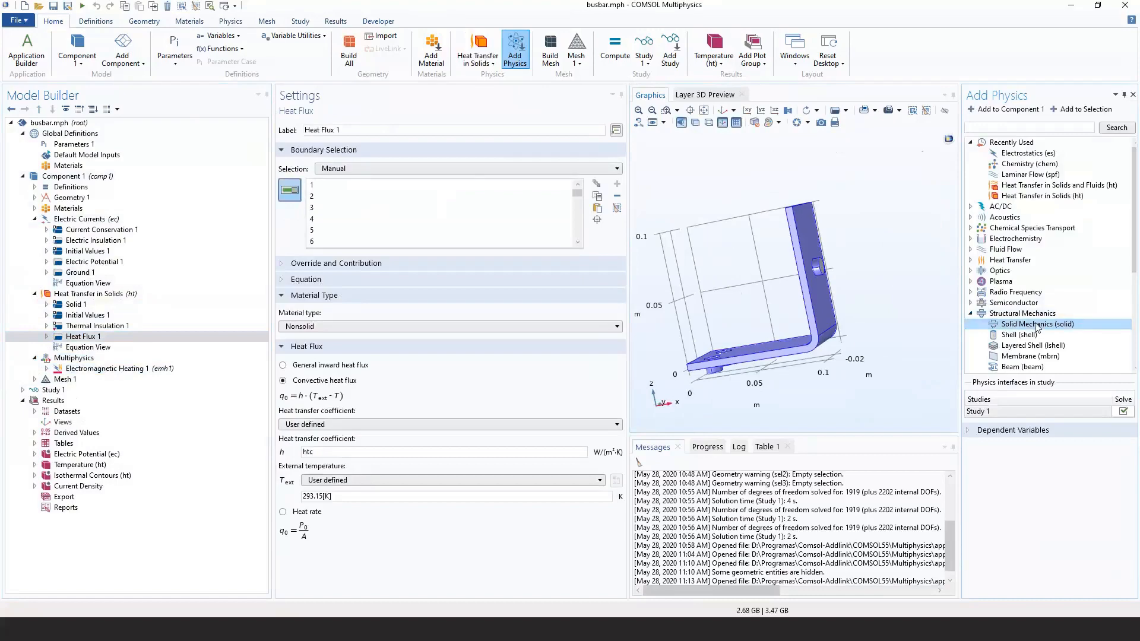
pyautogui.doubleClick(1037, 326)
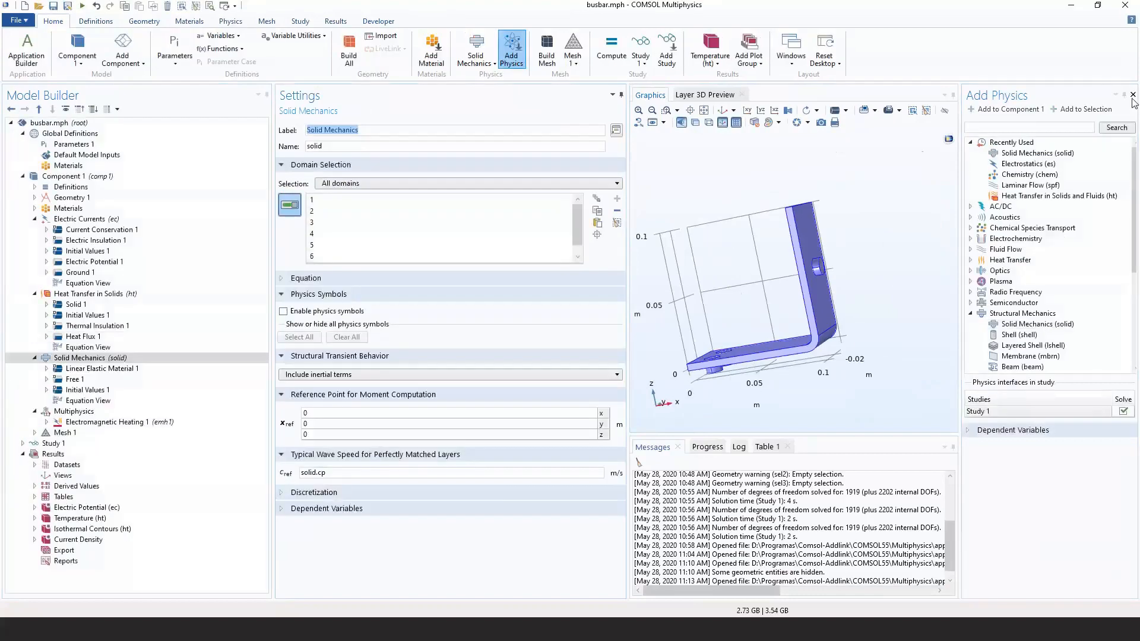
pyautogui.click(1133, 95)
# Add a Fixed Constraint to Solid Mechanics on the end faces of the busbar's three bolts (boundaries 8, 15 and 43).
pyautogui.click(101, 359)
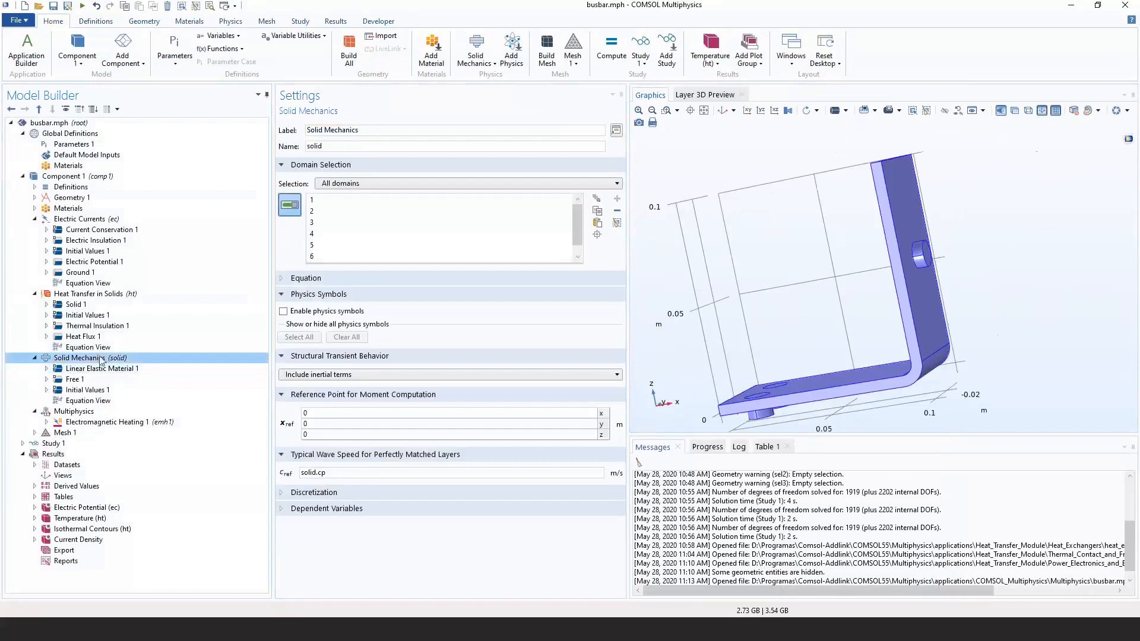
pyautogui.rightClick(101, 360)
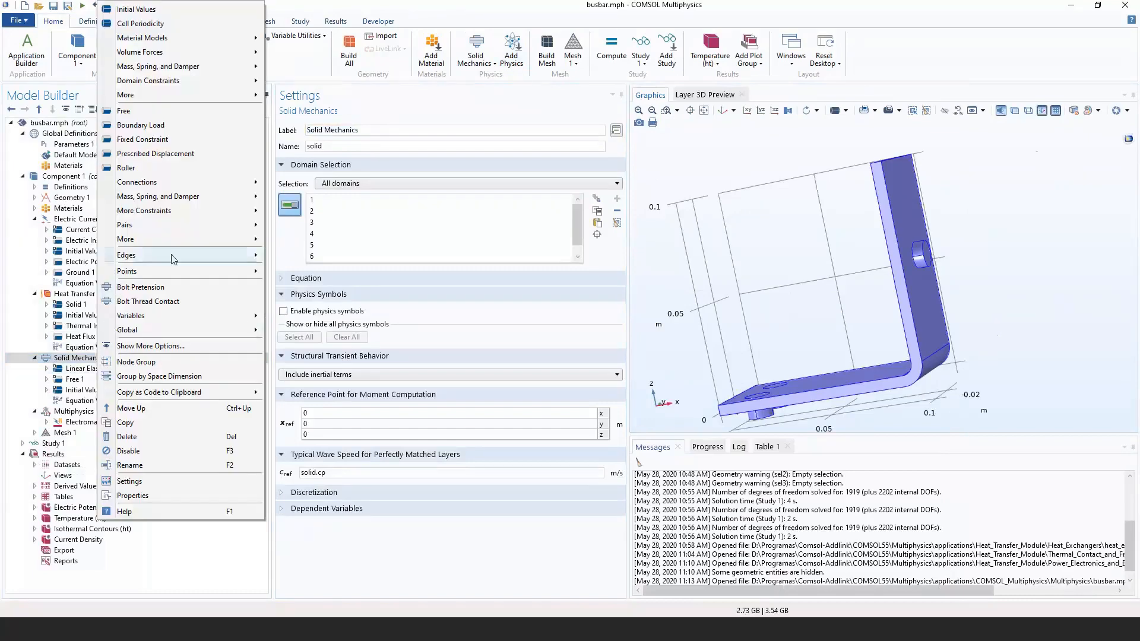
pyautogui.click(132, 142)
pyautogui.moveTo(774, 275); pyautogui.dragTo(782, 370)
pyautogui.click(898, 261)
pyautogui.click(769, 358)
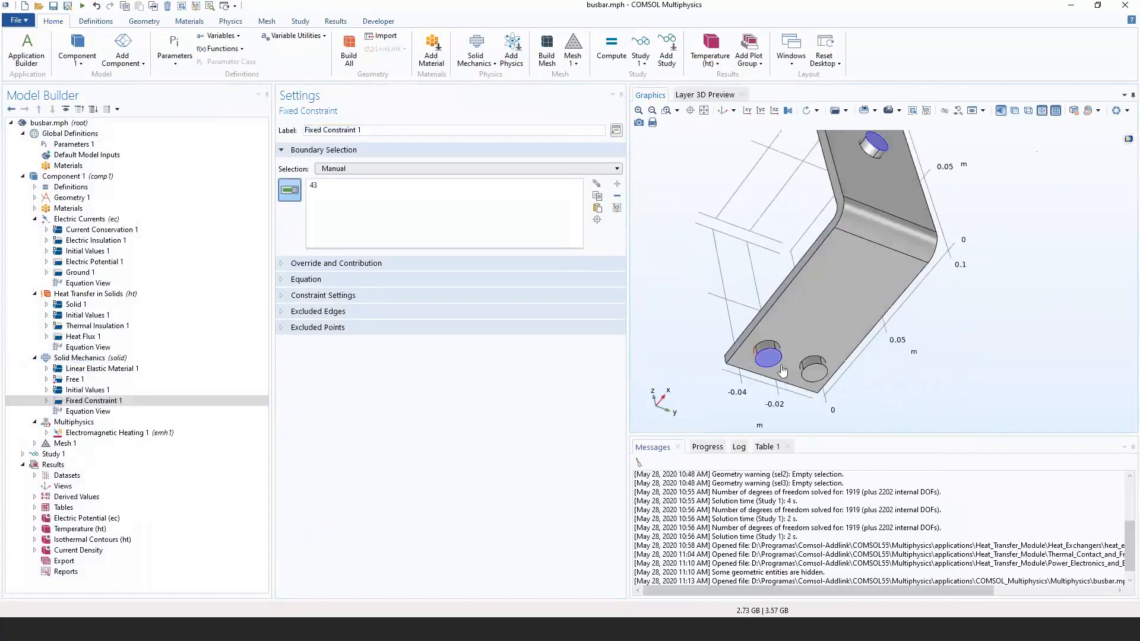
pyautogui.click(815, 374)
pyautogui.moveTo(778, 249); pyautogui.dragTo(793, 282)
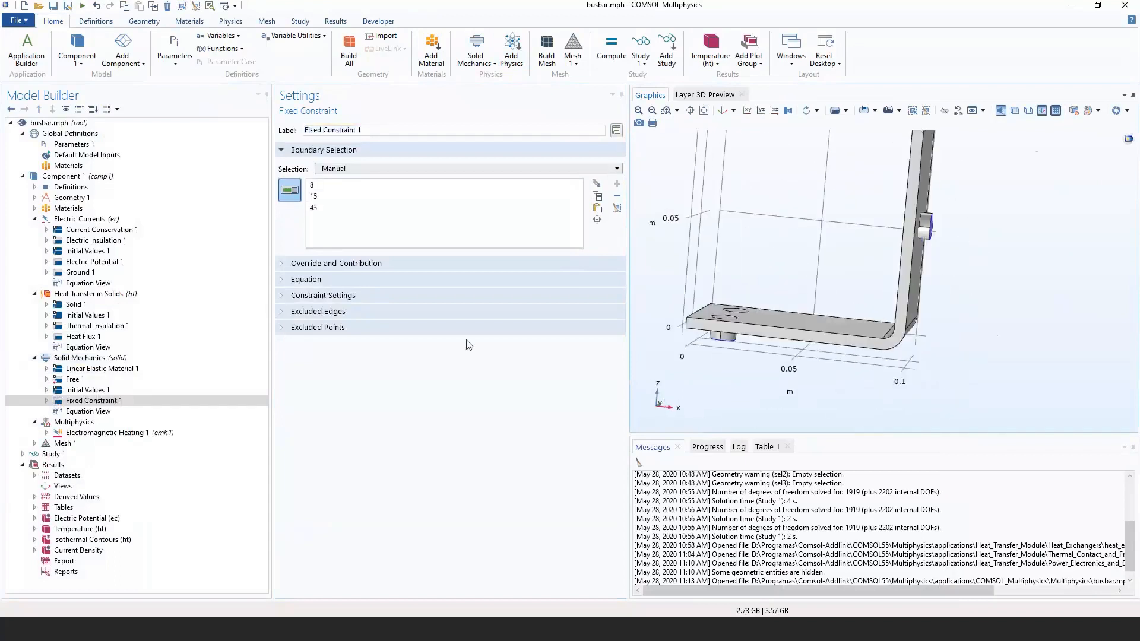
# Add a Thermal Expansion multiphysics coupling and apply it to all domains.
pyautogui.click(74, 422)
pyautogui.rightClick(79, 423)
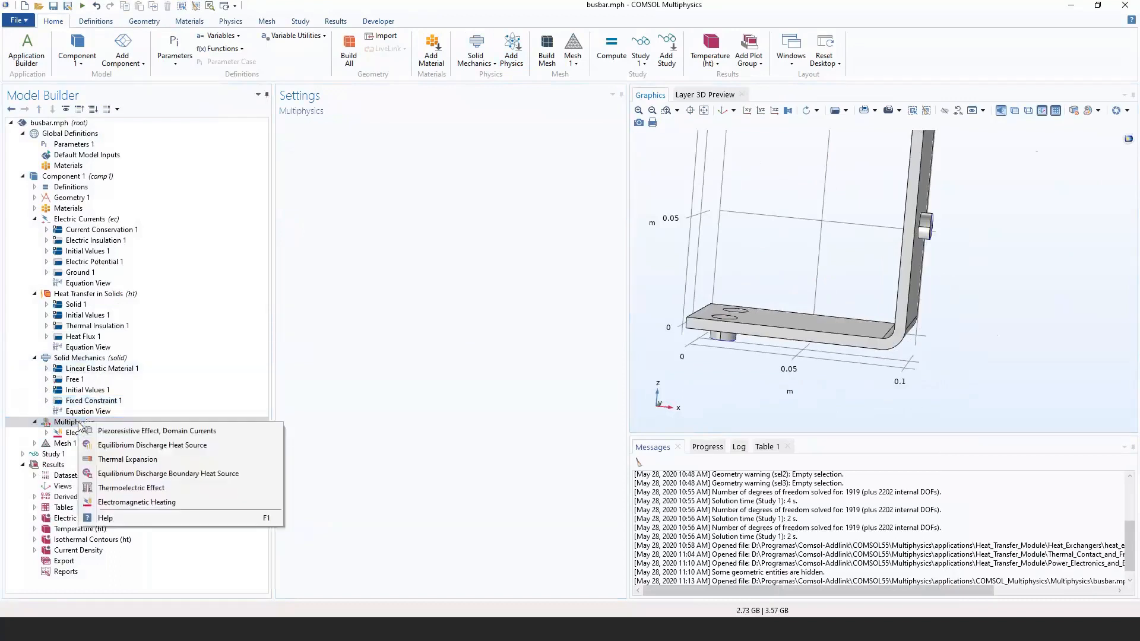
pyautogui.click(127, 461)
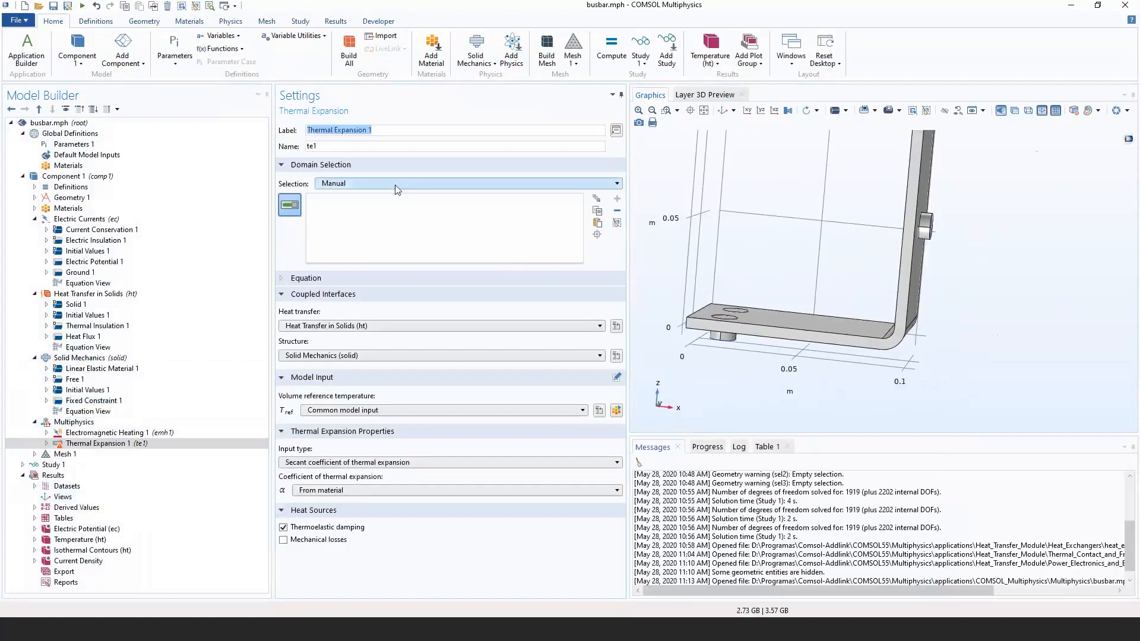
pyautogui.click(397, 184)
pyautogui.click(385, 207)
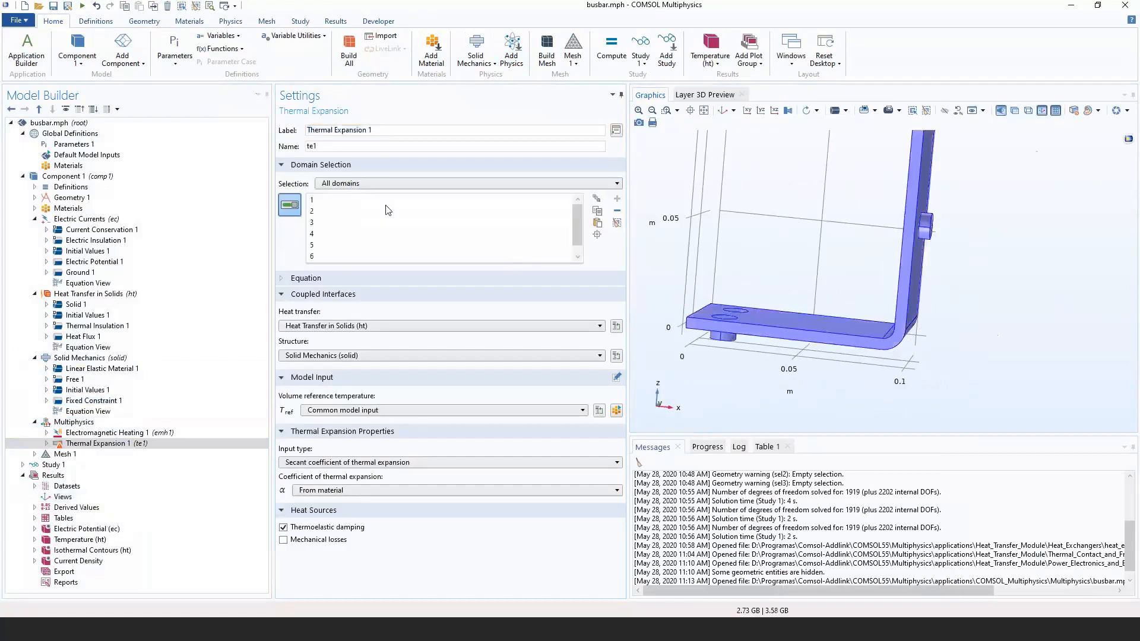
# Review the component's materials and the physics and couplings solved in Study 1's Stationary step.
pyautogui.doubleClick(82, 209)
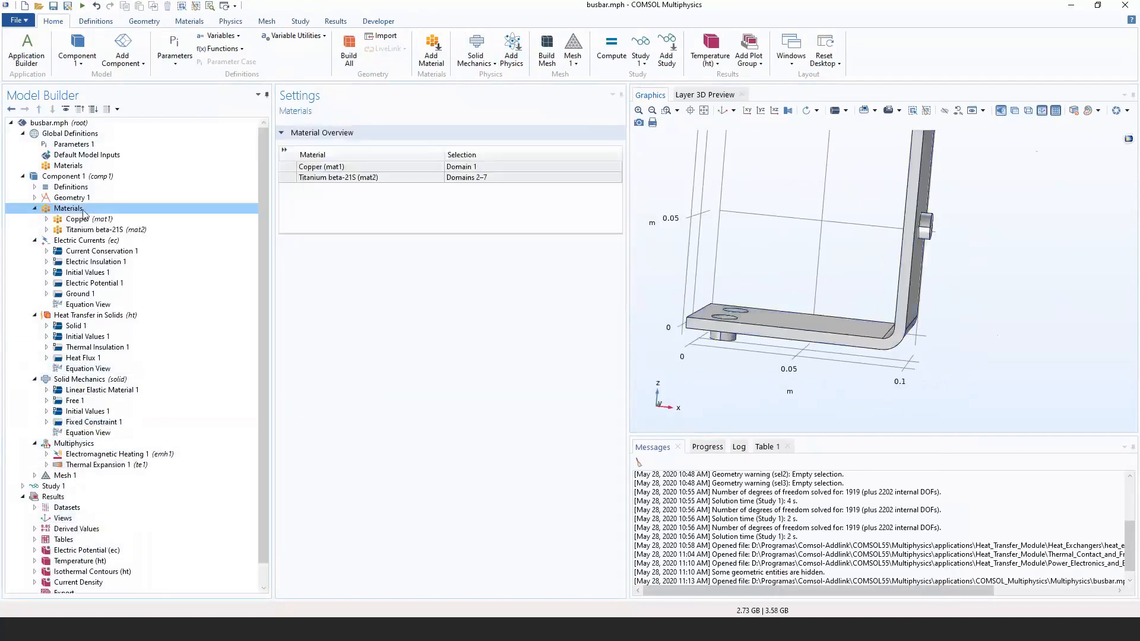
pyautogui.doubleClick(89, 211)
pyautogui.doubleClick(96, 468)
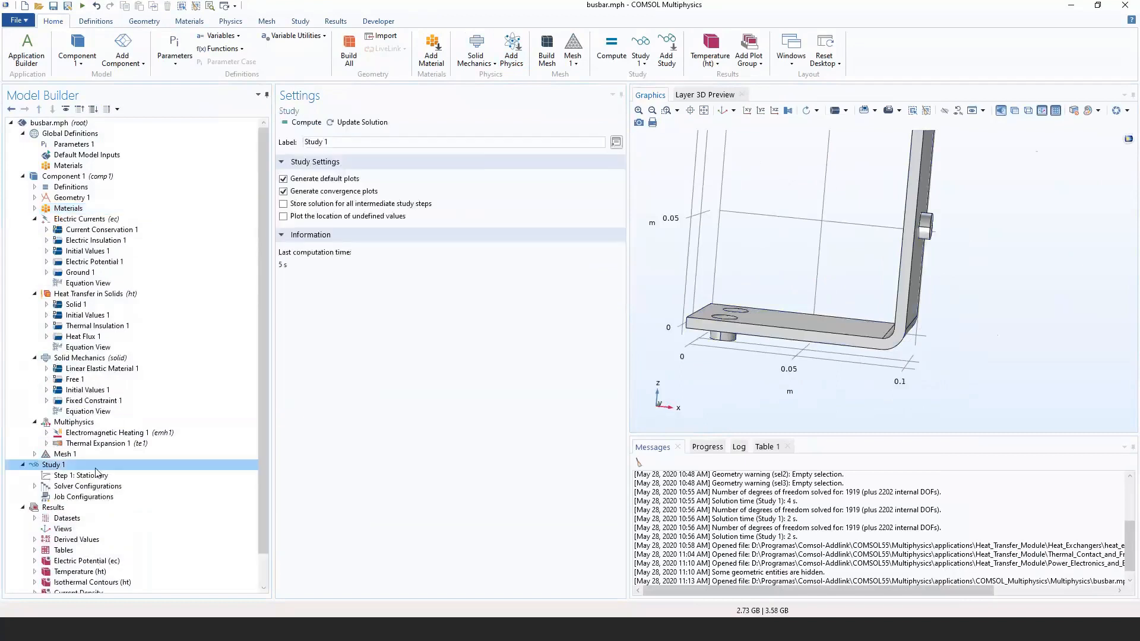
pyautogui.click(96, 474)
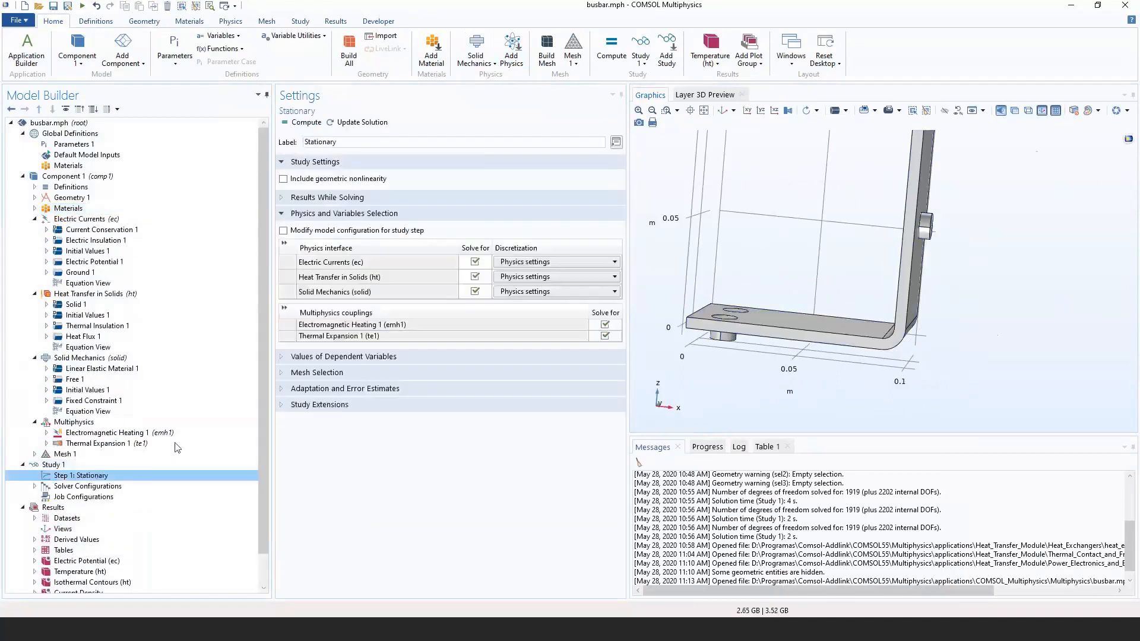
# Try to compute Study 1 on the existing mesh while following the solver progress, and cancel the run.
pyautogui.click(95, 465)
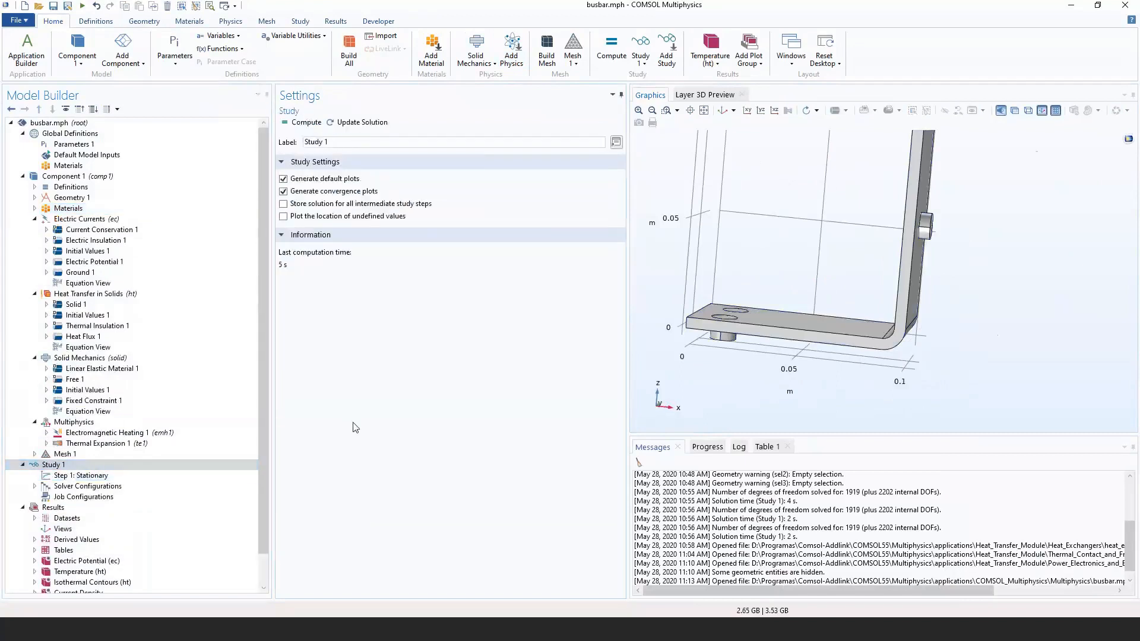
pyautogui.press('F8')
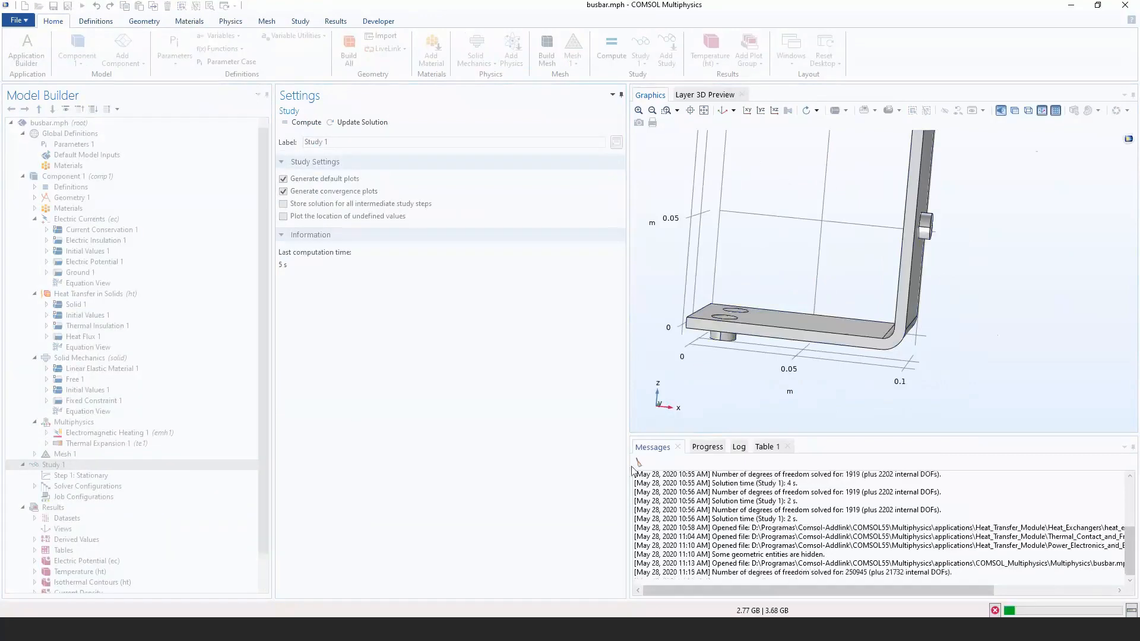
pyautogui.click(712, 452)
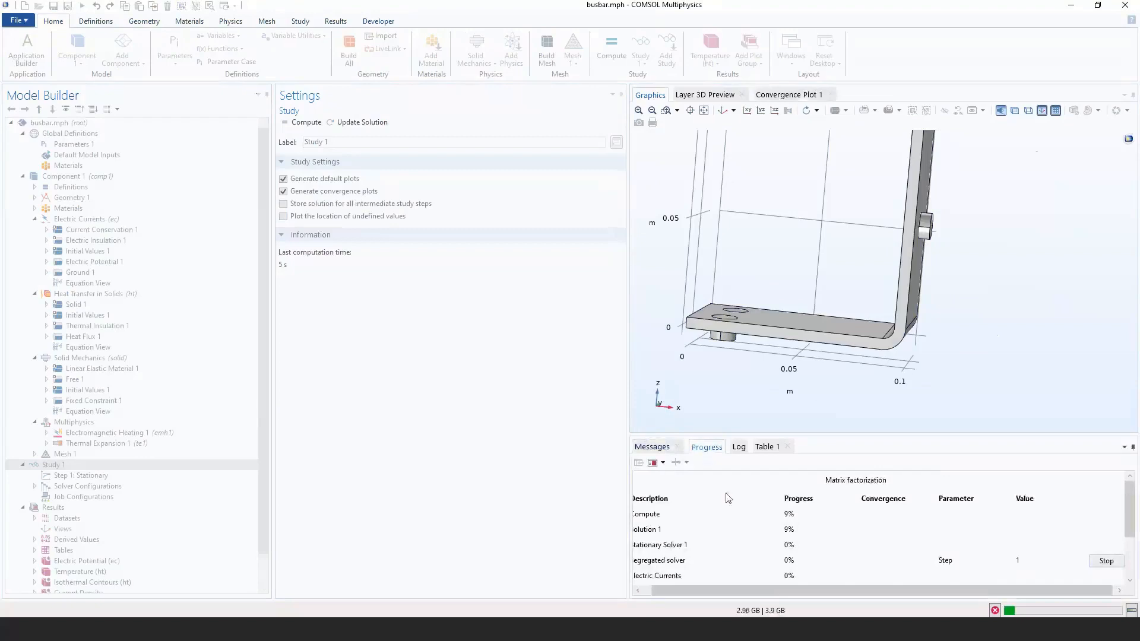
pyautogui.scroll(-1, 726, 499)
pyautogui.moveTo(629, 472); pyautogui.dragTo(577, 472)
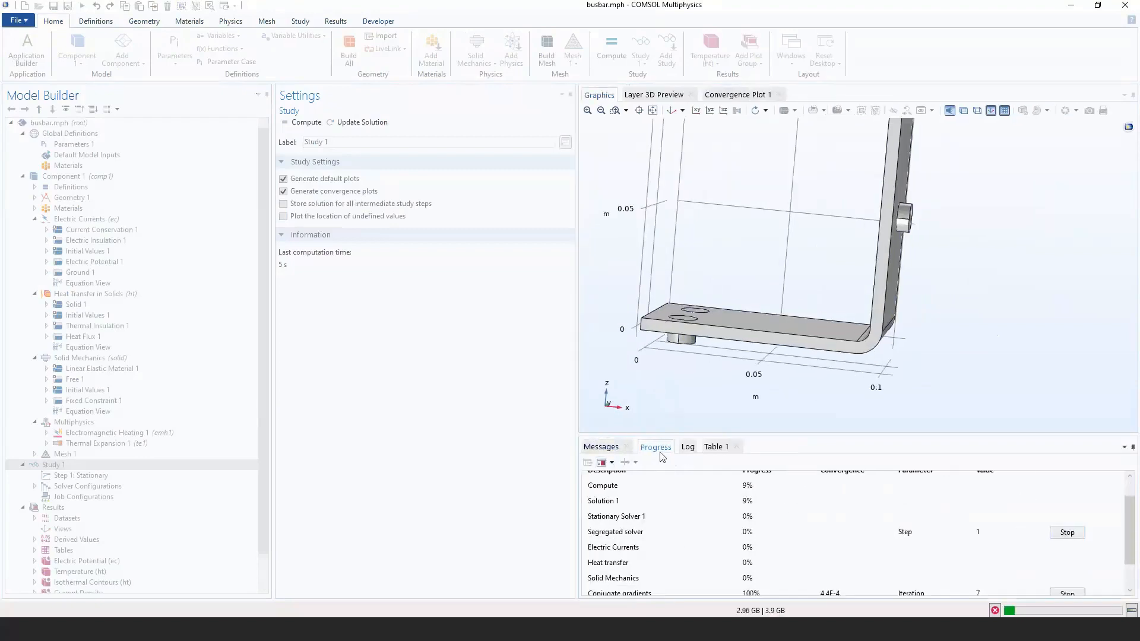
pyautogui.moveTo(687, 435); pyautogui.dragTo(687, 399)
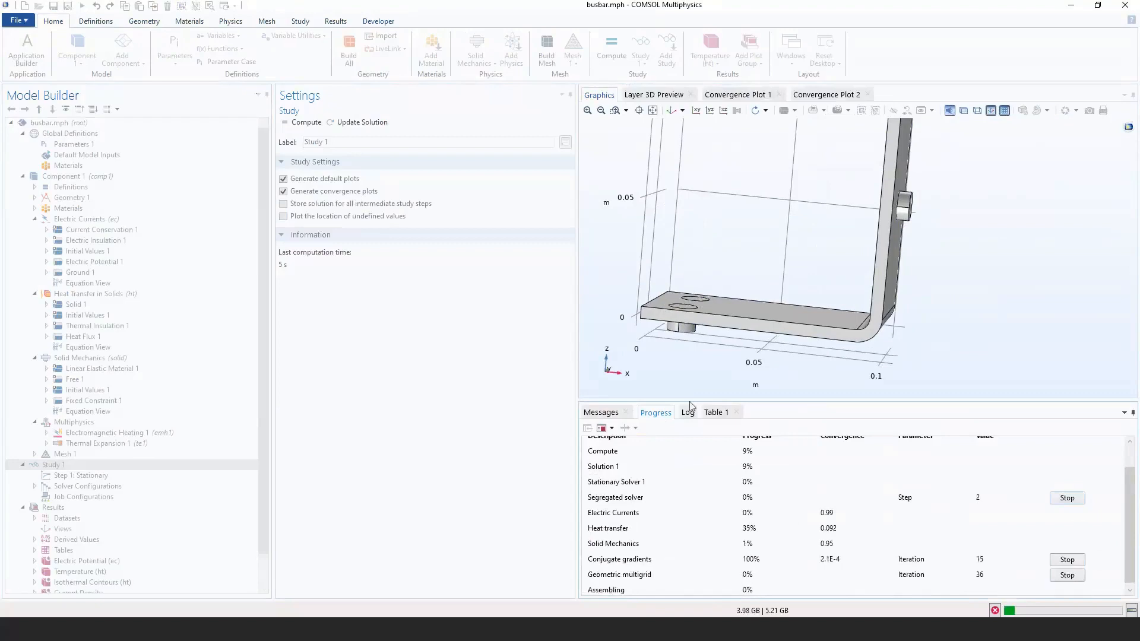
pyautogui.click(995, 611)
pyautogui.click(603, 331)
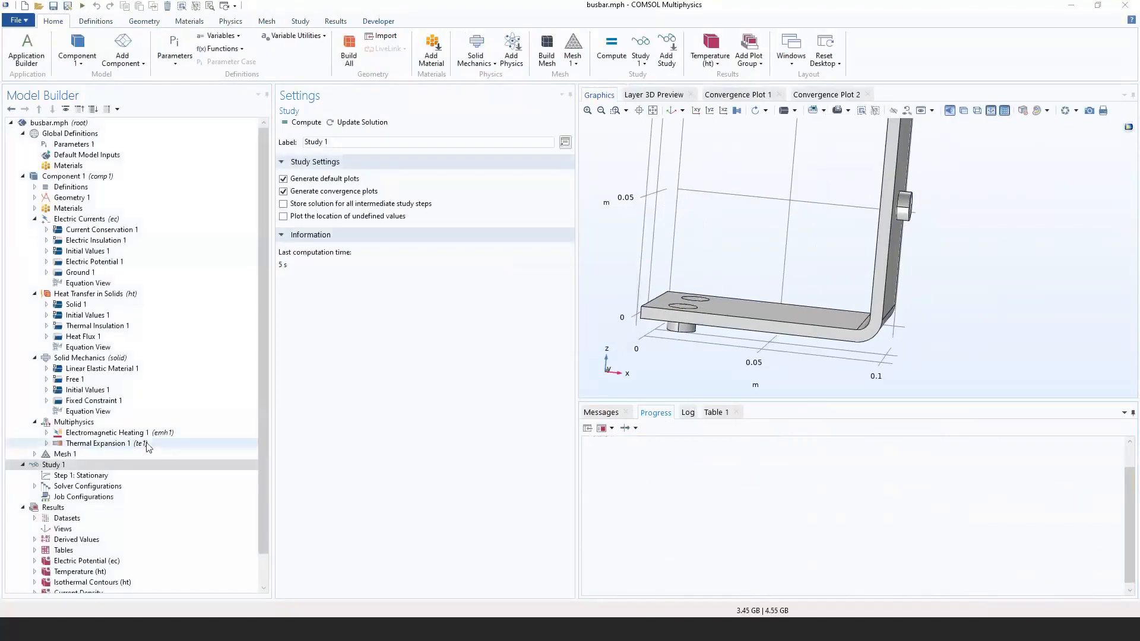
# Set Mesh 1's element size to the predefined Coarser setting and build the whole mesh.
pyautogui.doubleClick(119, 452)
pyautogui.click(116, 463)
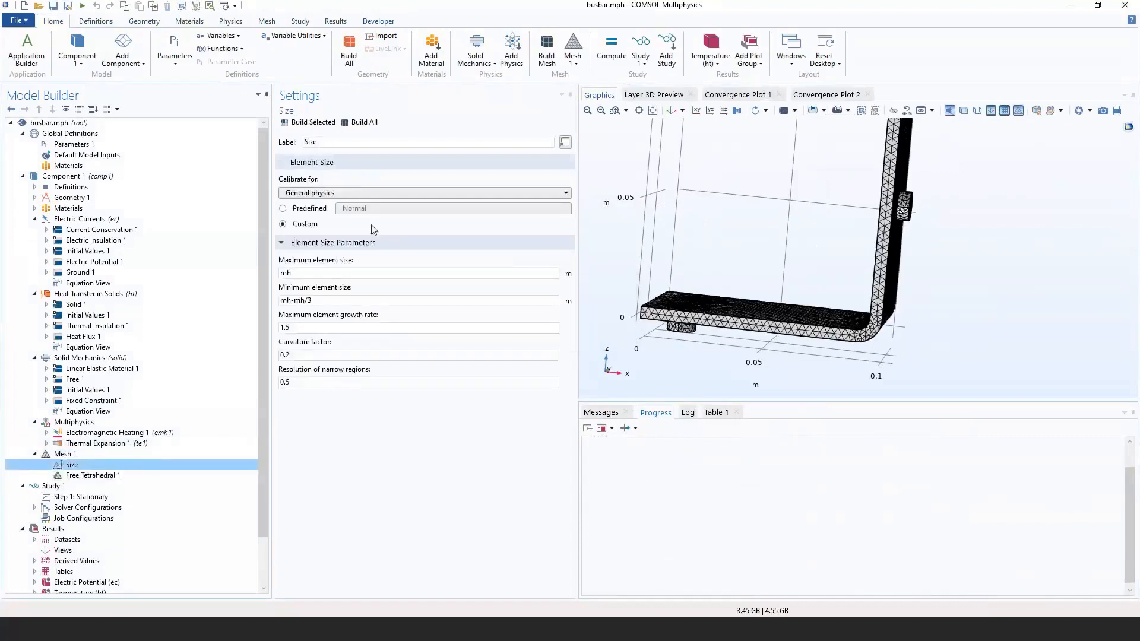
pyautogui.click(375, 209)
pyautogui.click(373, 297)
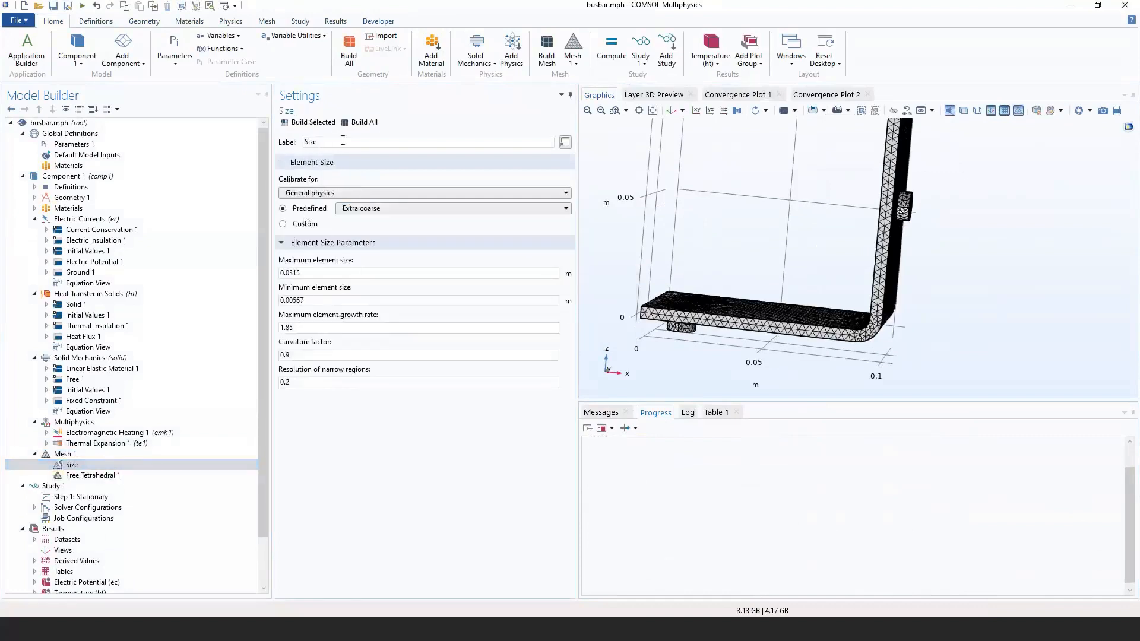
pyautogui.click(386, 209)
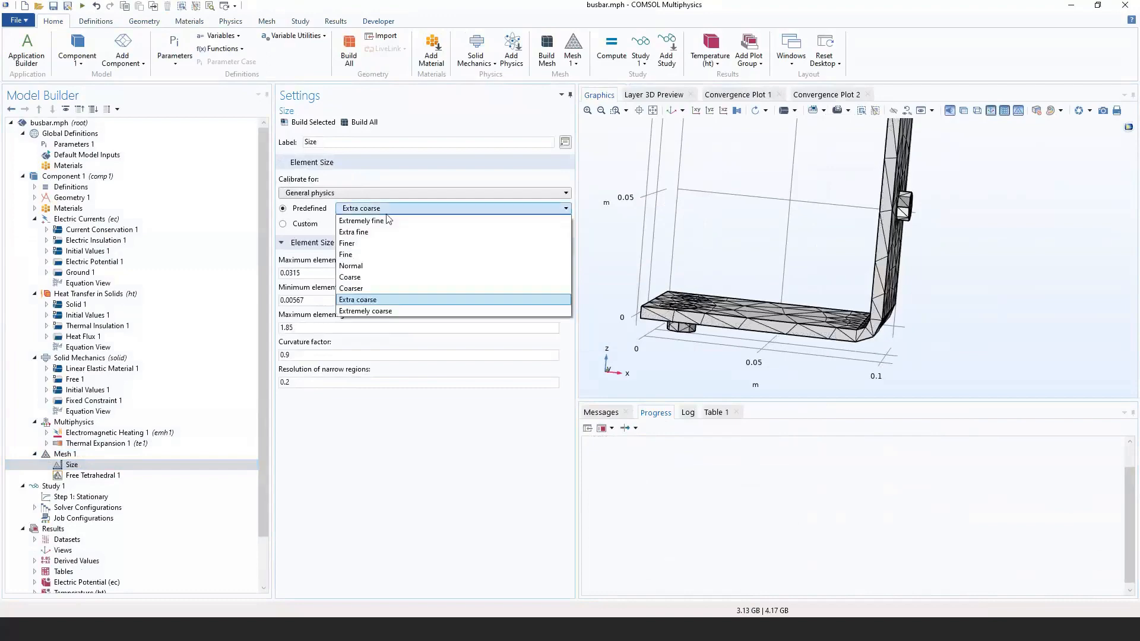
pyautogui.click(373, 286)
pyautogui.click(361, 122)
# Compute Study 1 with the coarsened busbar mesh.
pyautogui.click(83, 486)
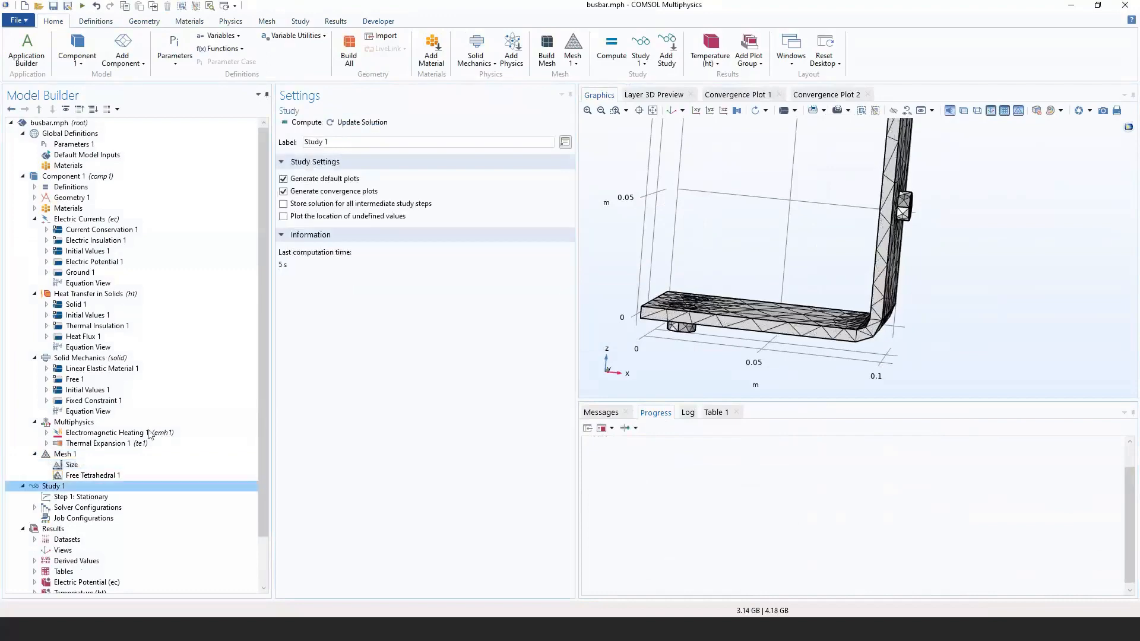
pyautogui.click(305, 122)
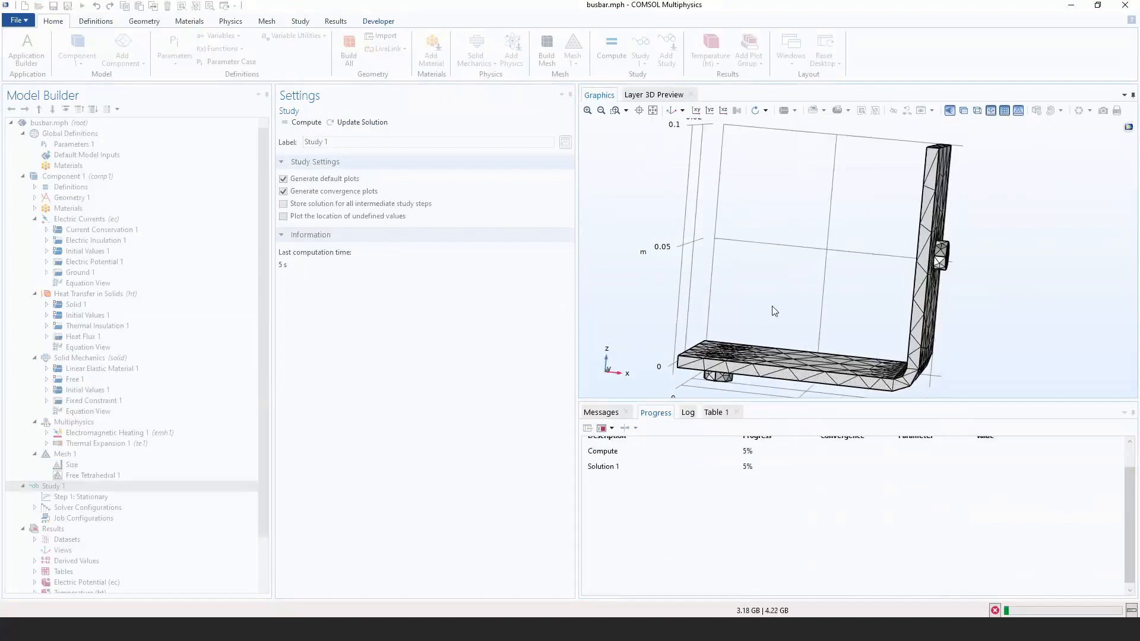
pyautogui.moveTo(766, 310); pyautogui.dragTo(800, 301)
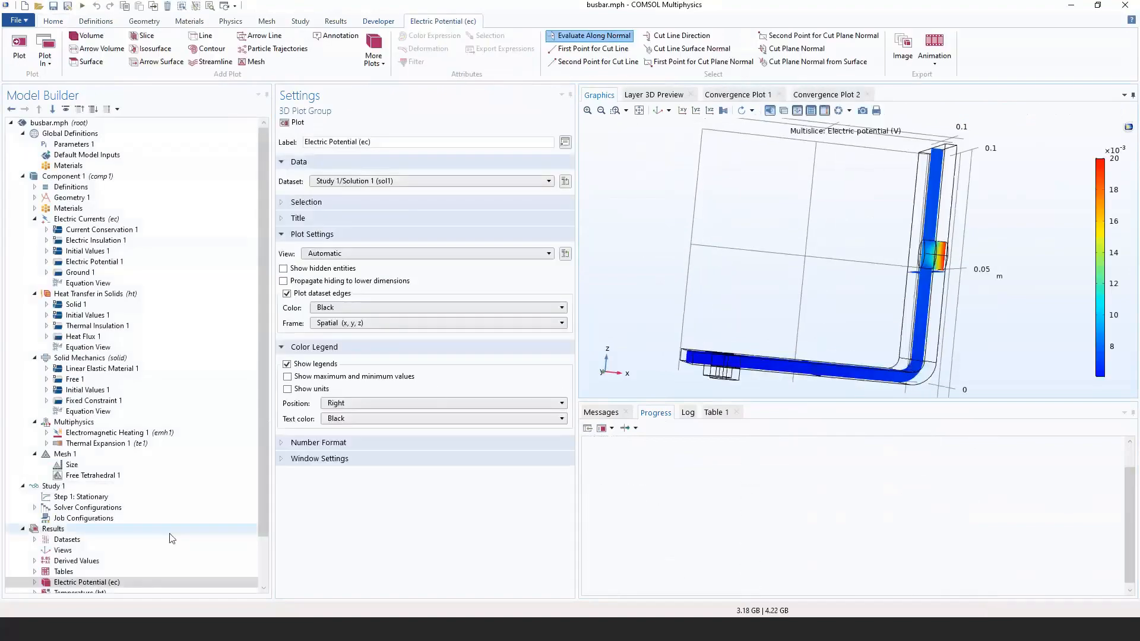
# Add a Deformation to the Surface plot in the Temperature (ht) group and show its displacement component expressions.
pyautogui.doubleClick(127, 529)
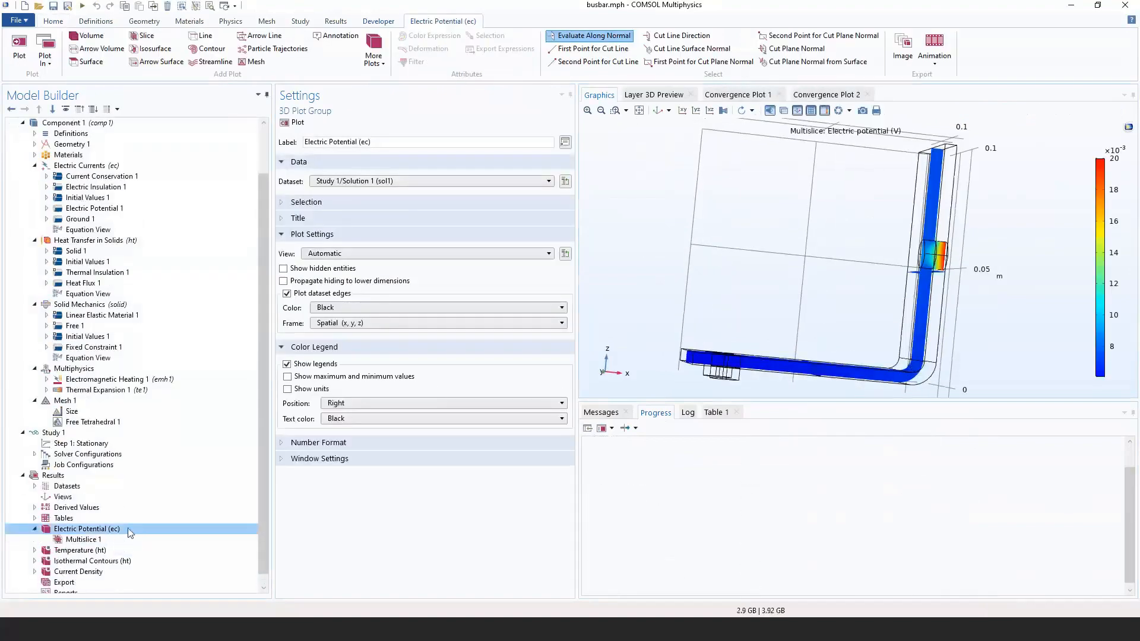
pyautogui.click(117, 552)
pyautogui.rightClick(118, 555)
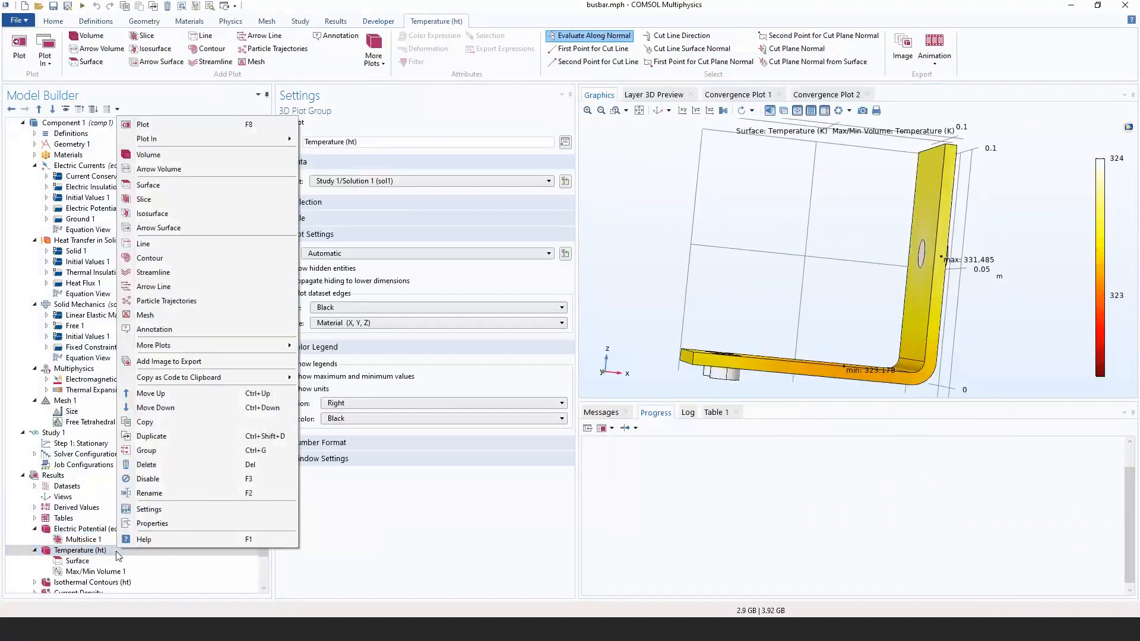
pyautogui.click(89, 562)
pyautogui.rightClick(88, 561)
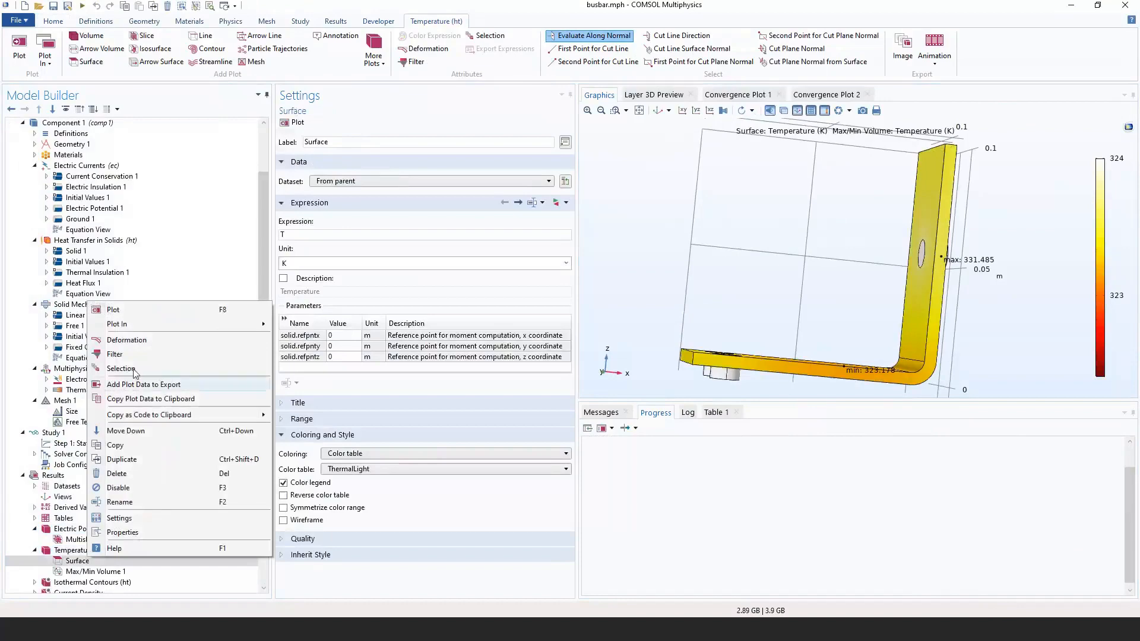
pyautogui.click(126, 340)
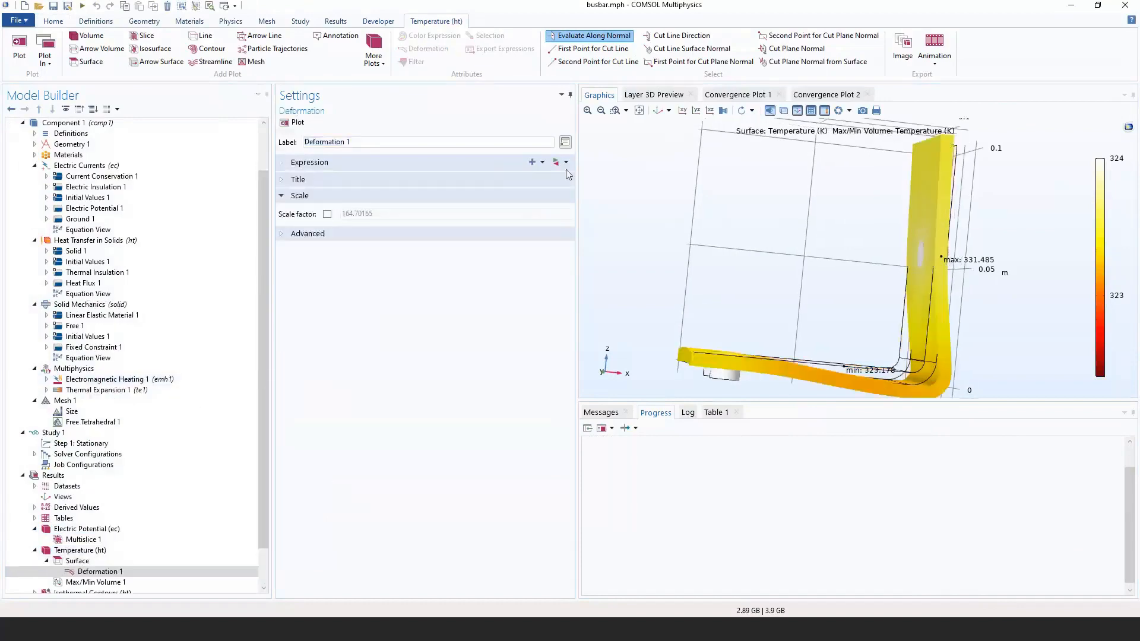
pyautogui.click(490, 167)
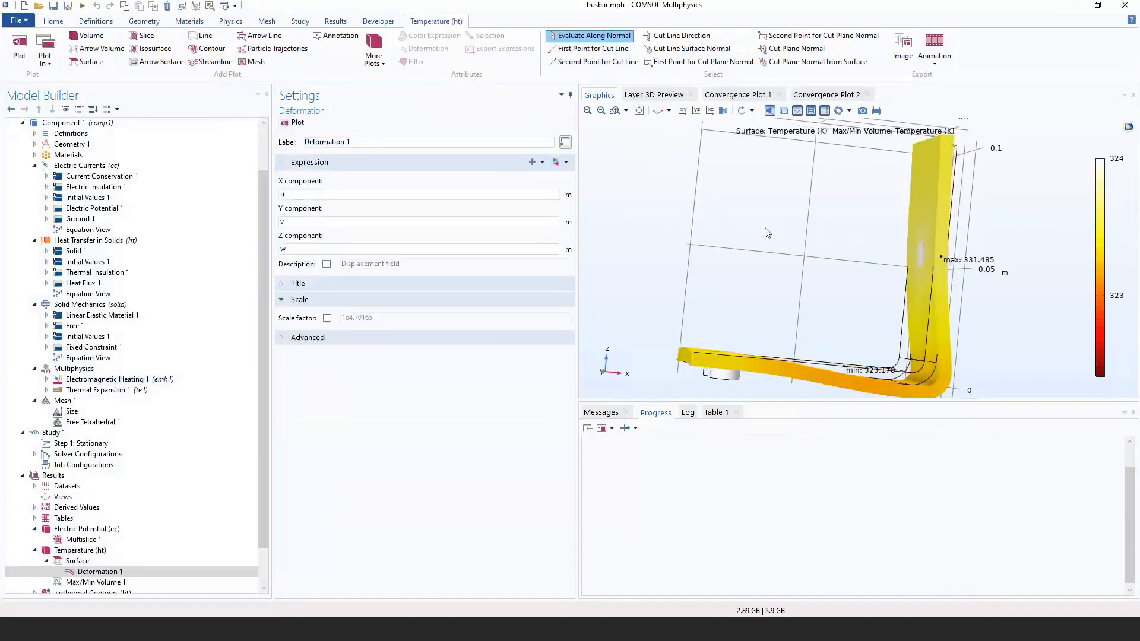
# Review the Temperature (ht) plot group, the Solid Mechanics domain selection and the Fixed Constraint 1 boundaries on the busbar.
pyautogui.scroll(-3, 119, 486)
pyautogui.click(80, 507)
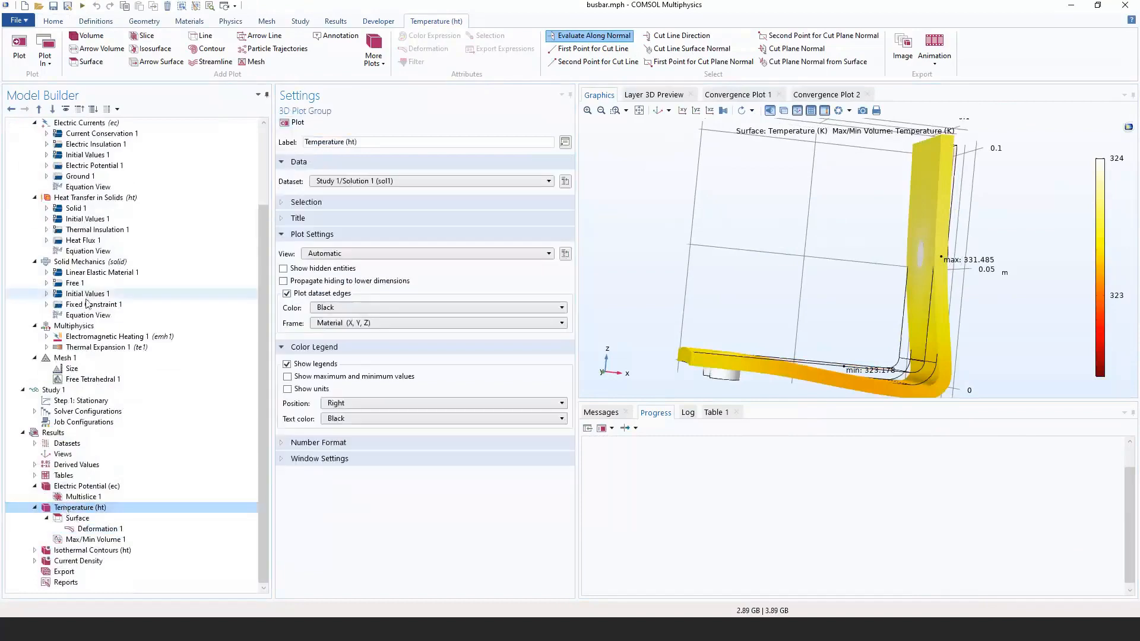
pyautogui.scroll(3, 86, 304)
pyautogui.click(80, 358)
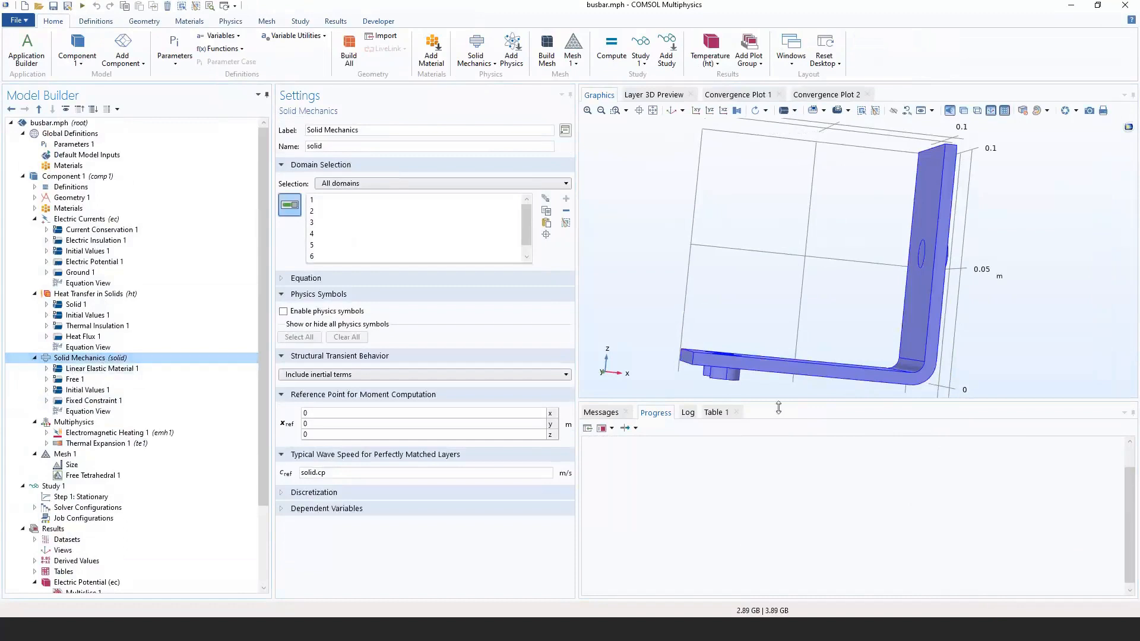
pyautogui.moveTo(754, 405); pyautogui.dragTo(756, 460)
pyautogui.moveTo(756, 335); pyautogui.dragTo(735, 284, button='right')
pyautogui.moveTo(736, 286); pyautogui.dragTo(728, 298)
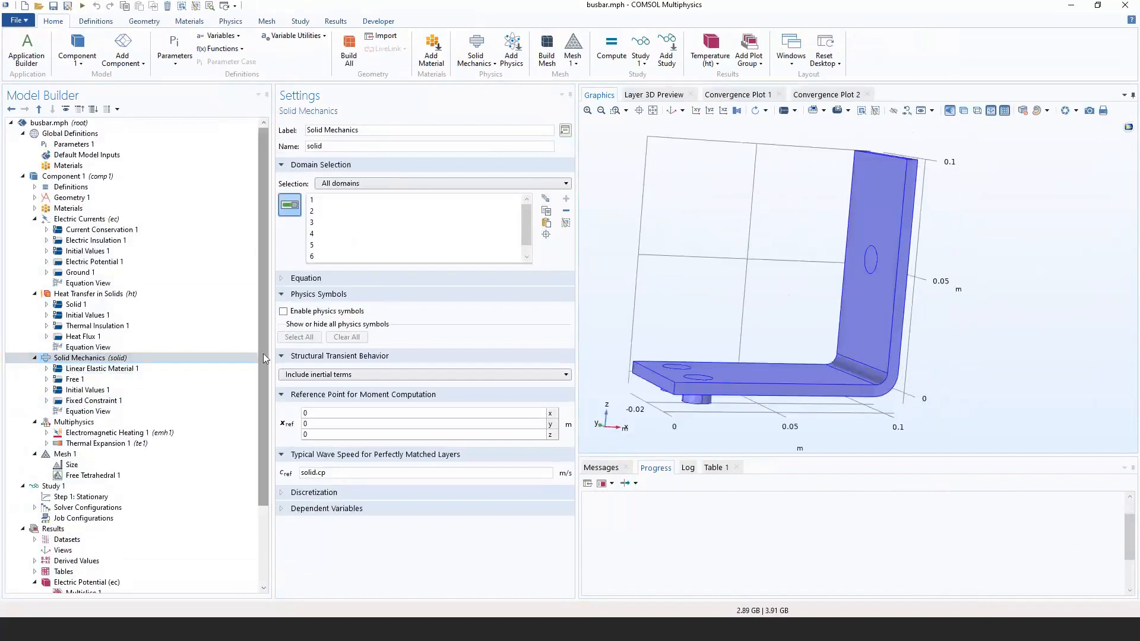
pyautogui.click(149, 401)
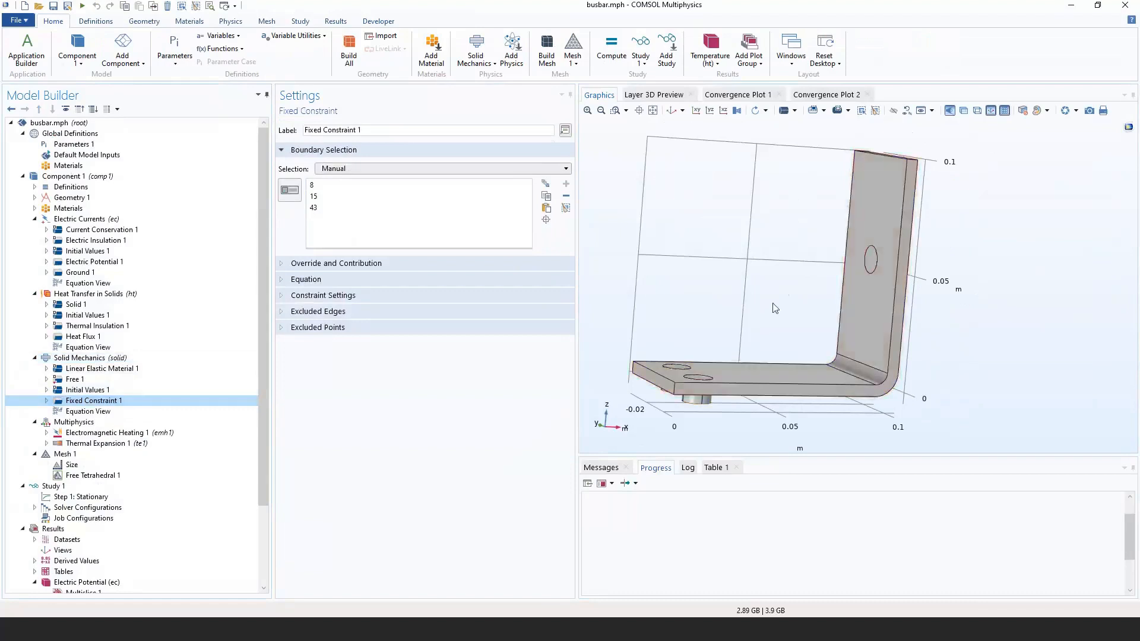
# Review the busbar's fixed boundaries and the Thermal Expansion 1 coupling settings, including the available thermal expansion input types.
pyautogui.moveTo(775, 308); pyautogui.dragTo(798, 249)
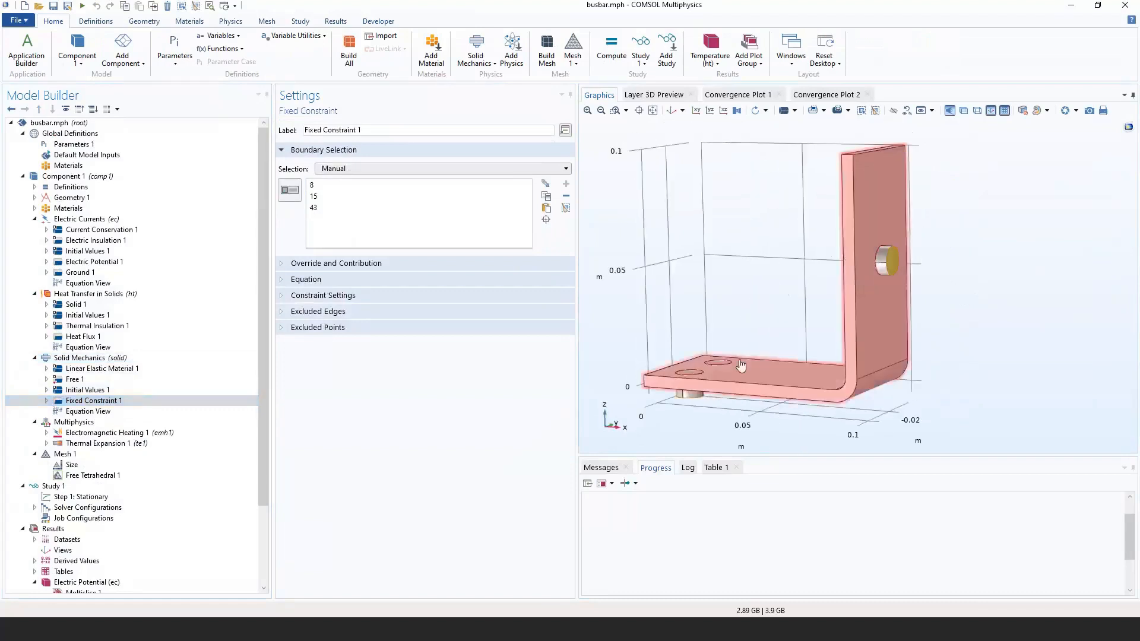
pyautogui.moveTo(972, 291); pyautogui.dragTo(953, 309, button='right')
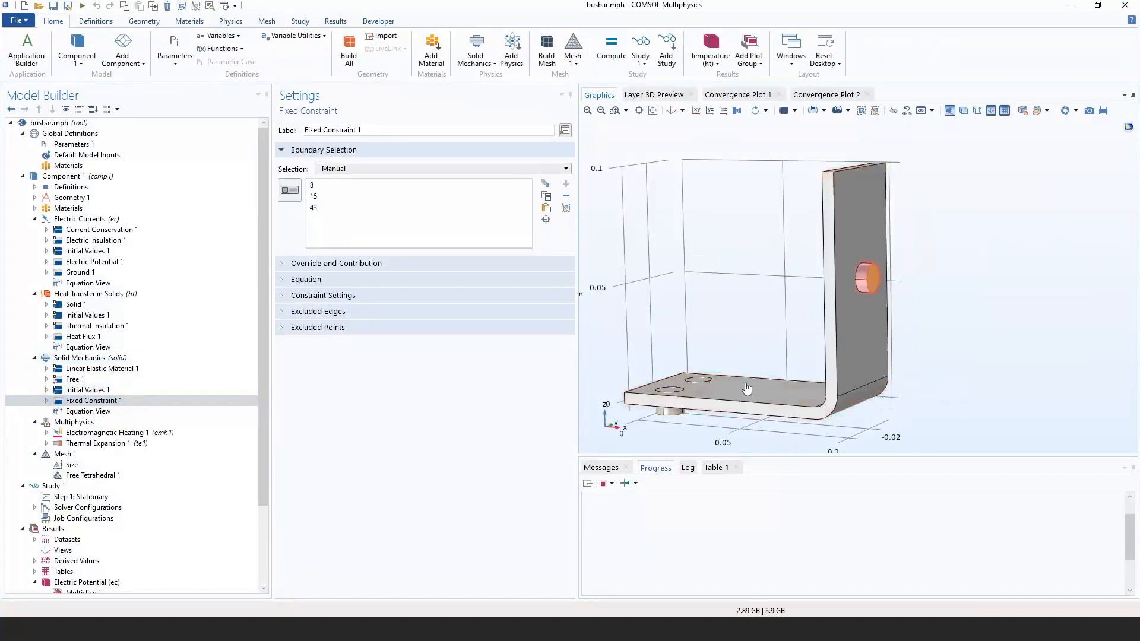
pyautogui.click(153, 423)
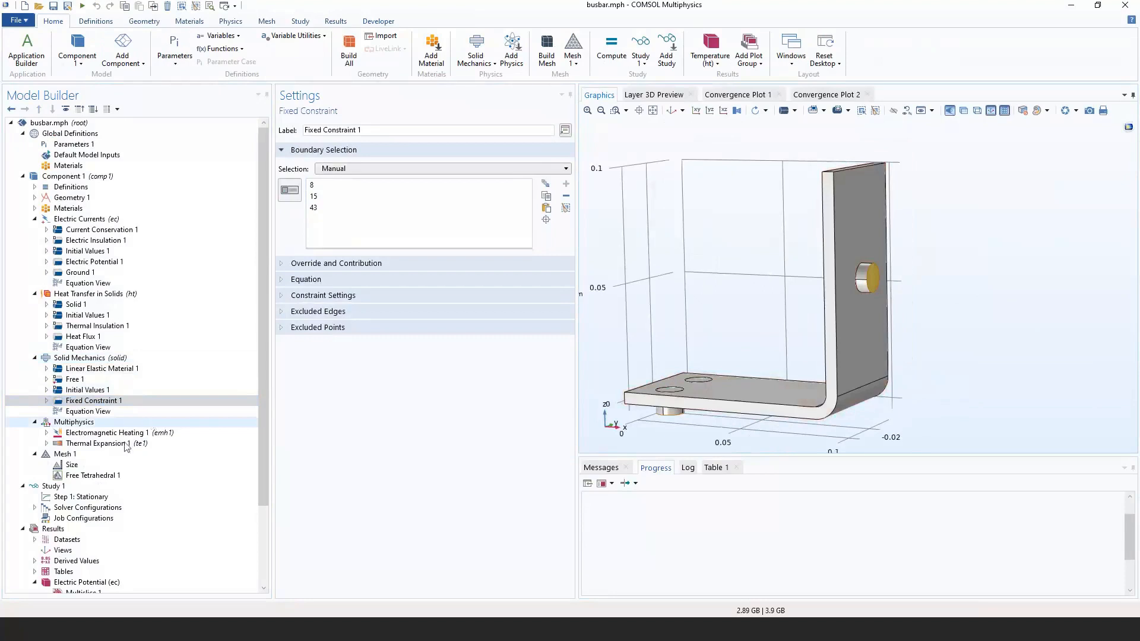
pyautogui.click(166, 444)
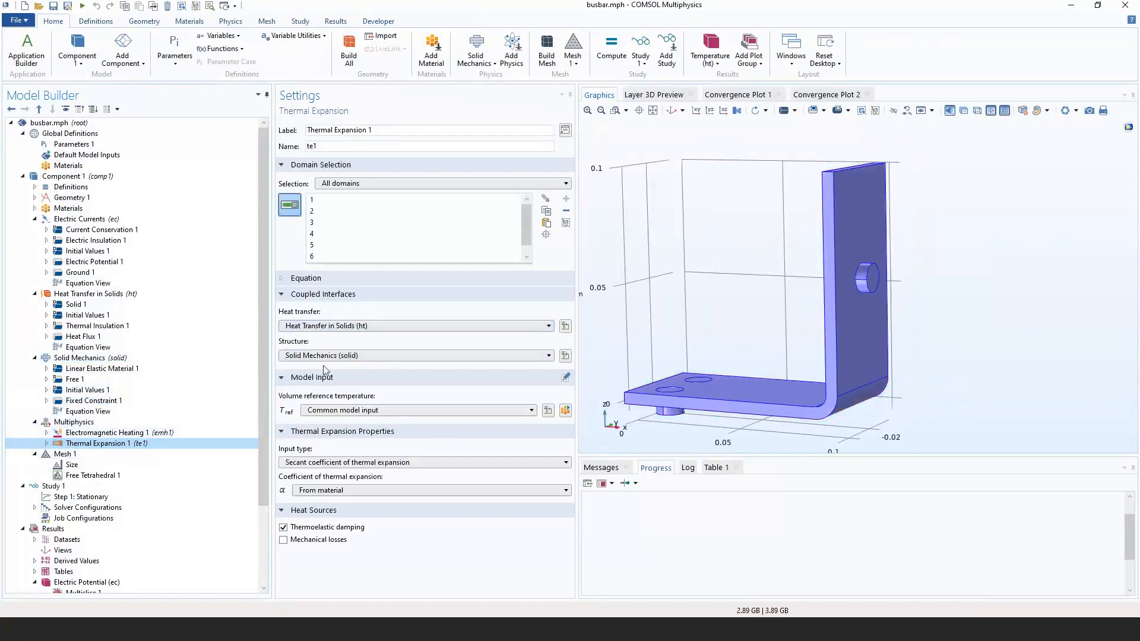
pyautogui.scroll(-2, 259, 352)
pyautogui.click(365, 462)
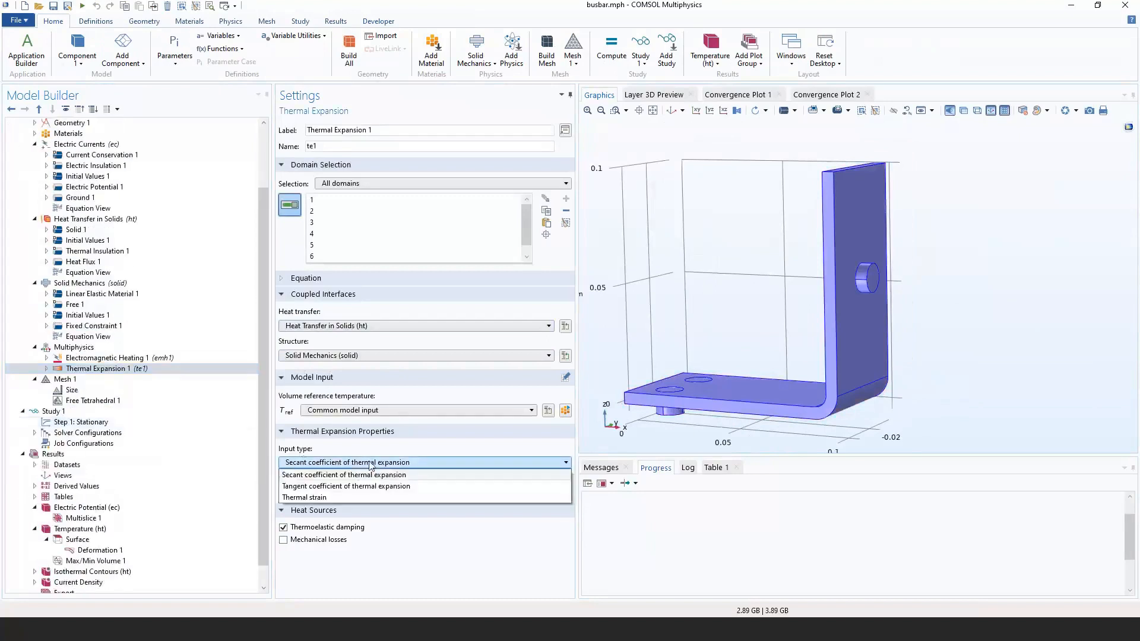
pyautogui.click(367, 463)
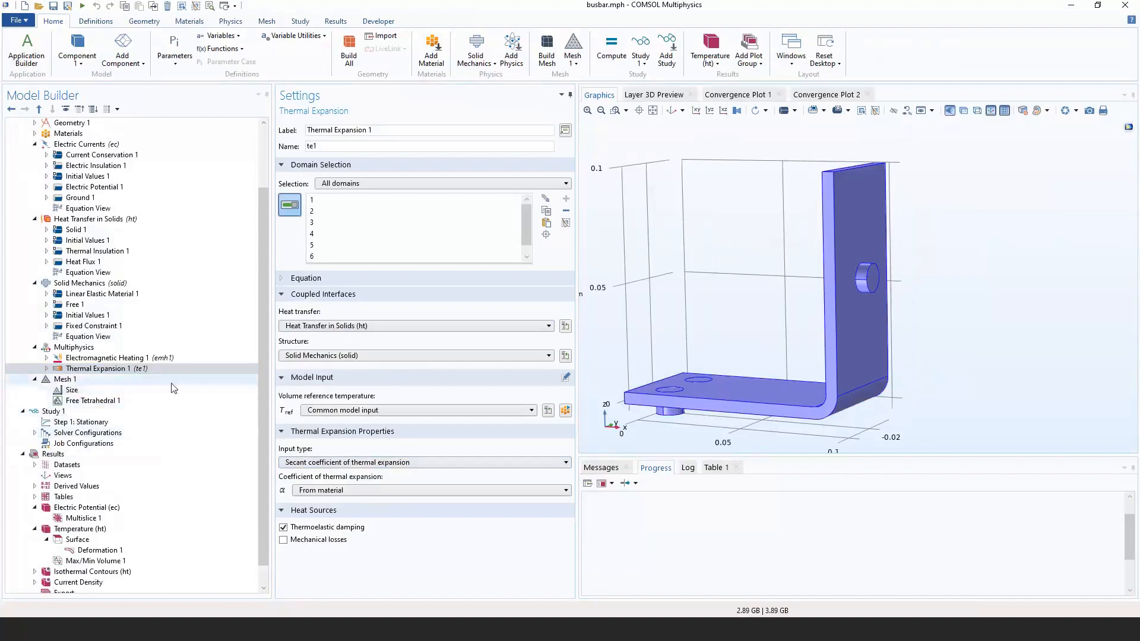
# Set the expression of the Surface plot in the Temperature (ht) group to total displacement, solid.disp, and replot.
pyautogui.click(89, 529)
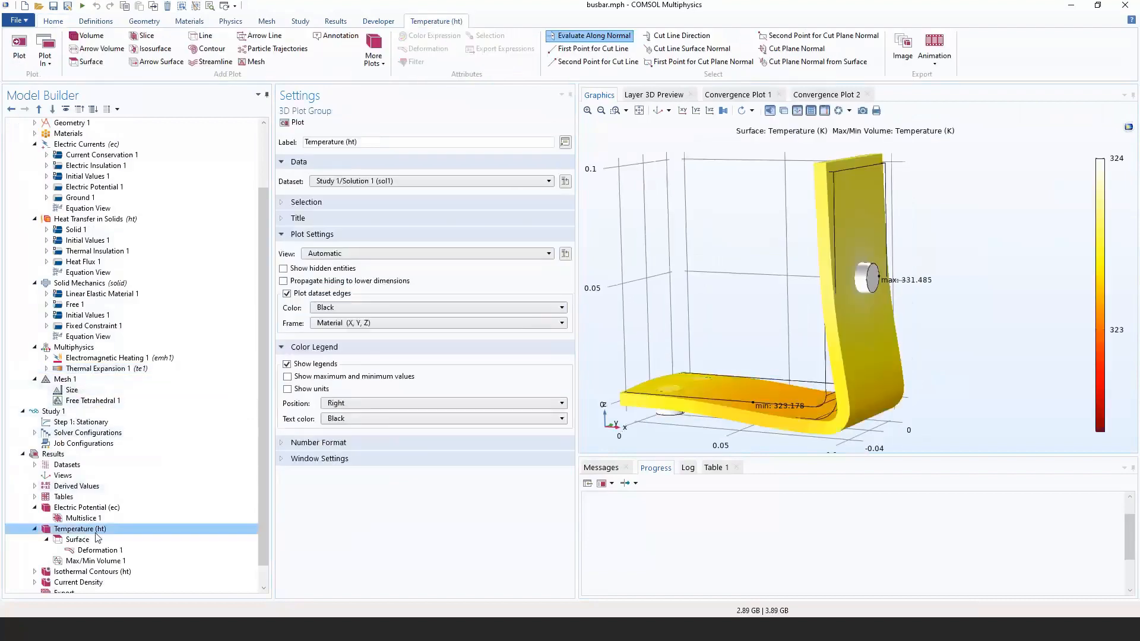
pyautogui.click(76, 540)
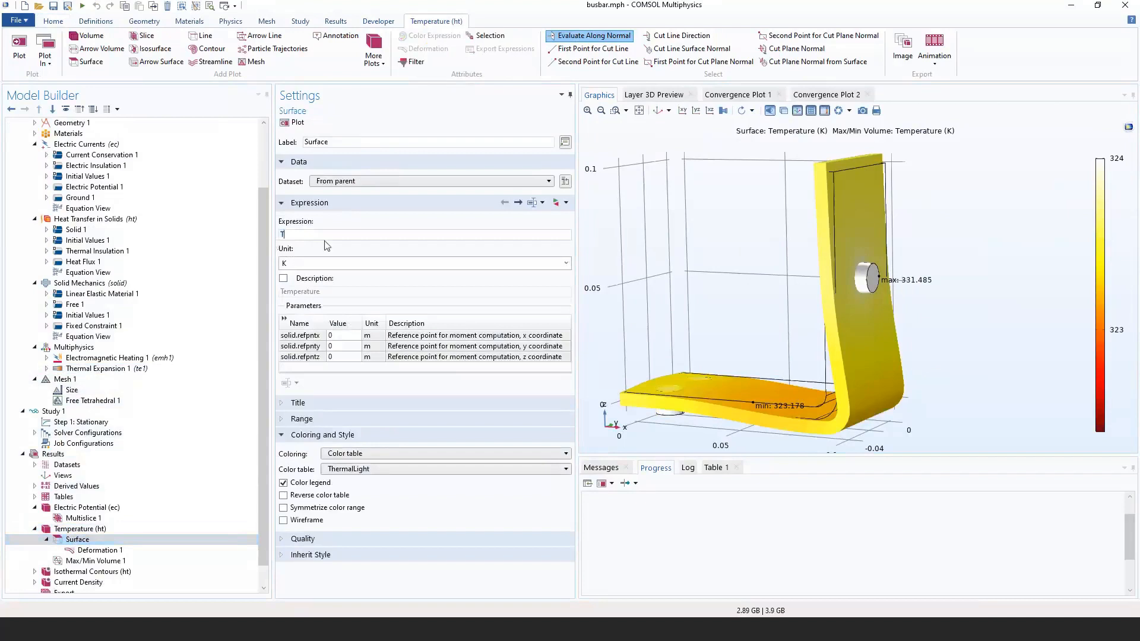
pyautogui.click(557, 202)
pyautogui.click(581, 350)
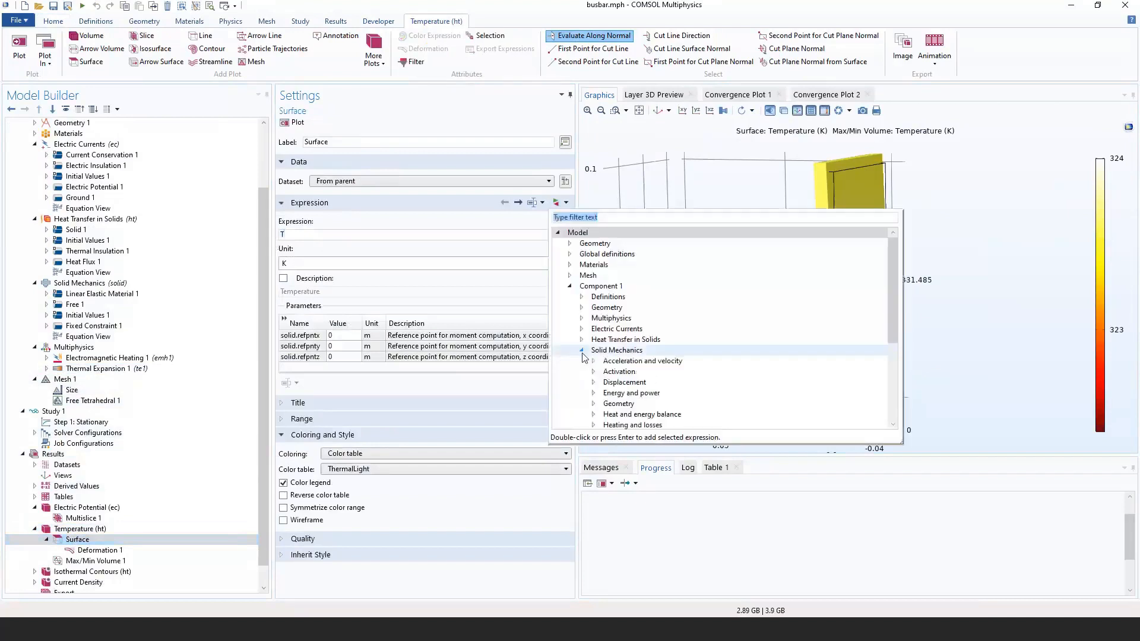
pyautogui.scroll(-2, 584, 359)
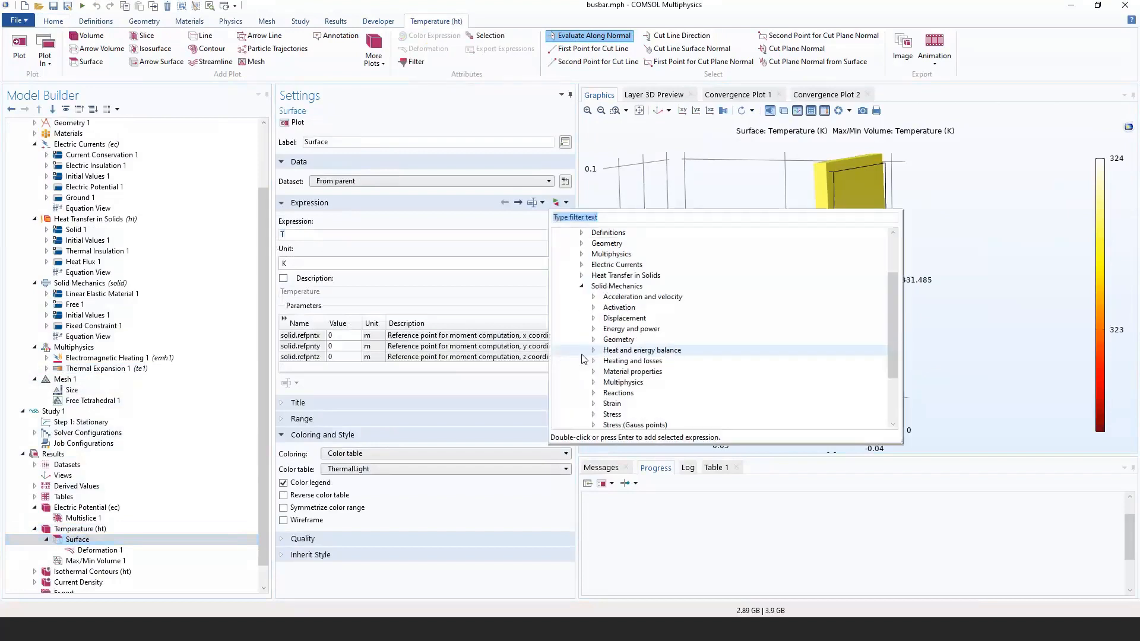
pyautogui.click(593, 319)
pyautogui.click(634, 351)
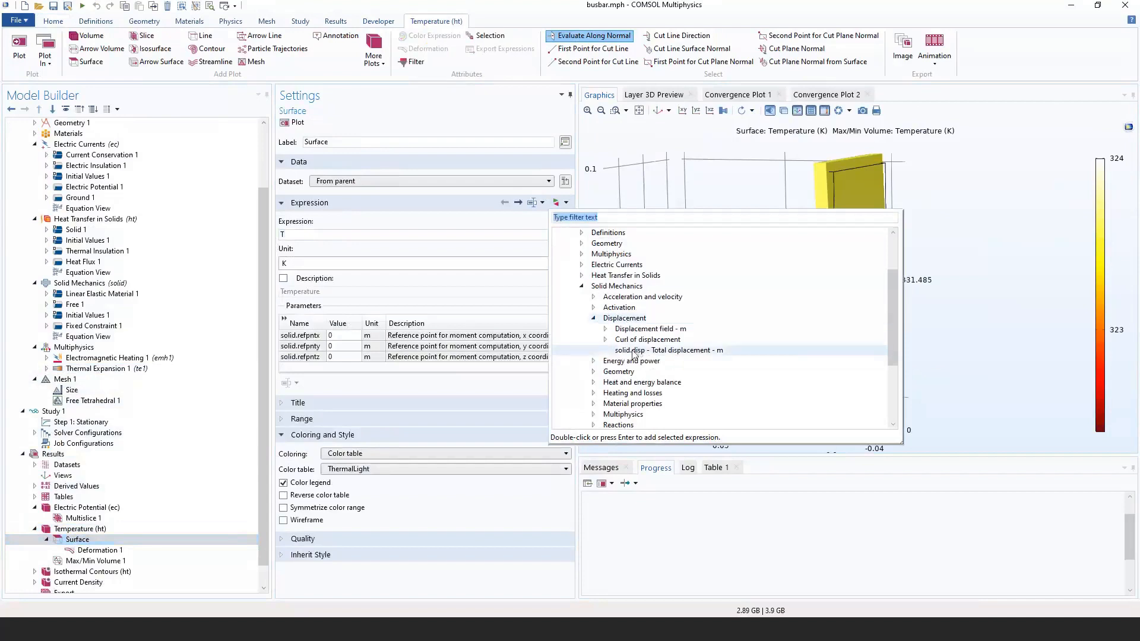
pyautogui.doubleClick(635, 352)
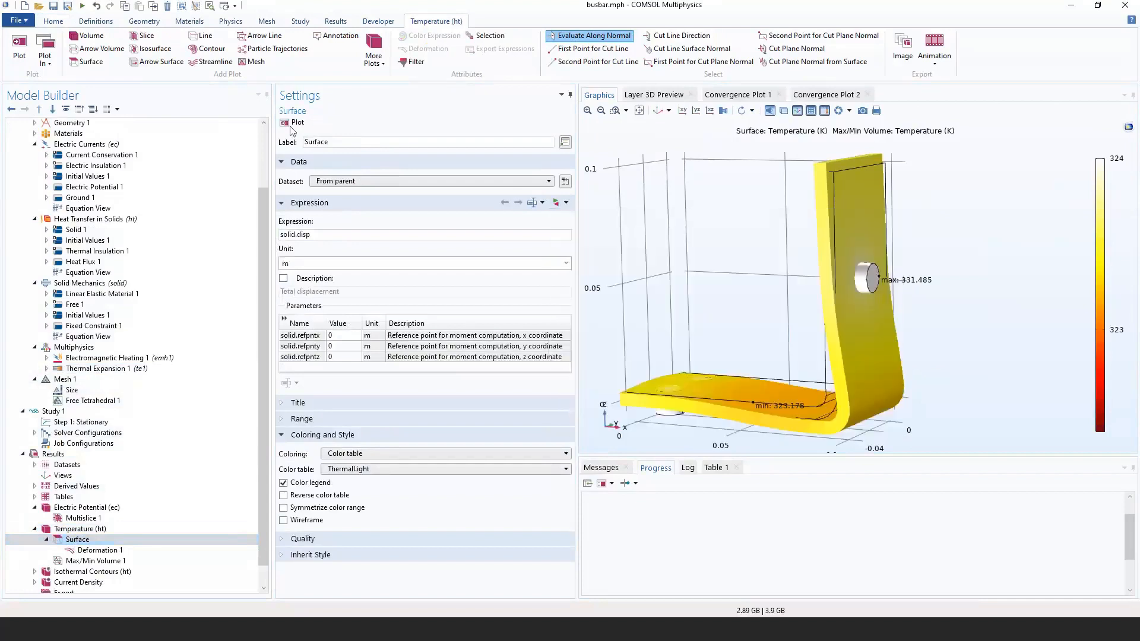
pyautogui.moveTo(725, 311); pyautogui.dragTo(753, 326)
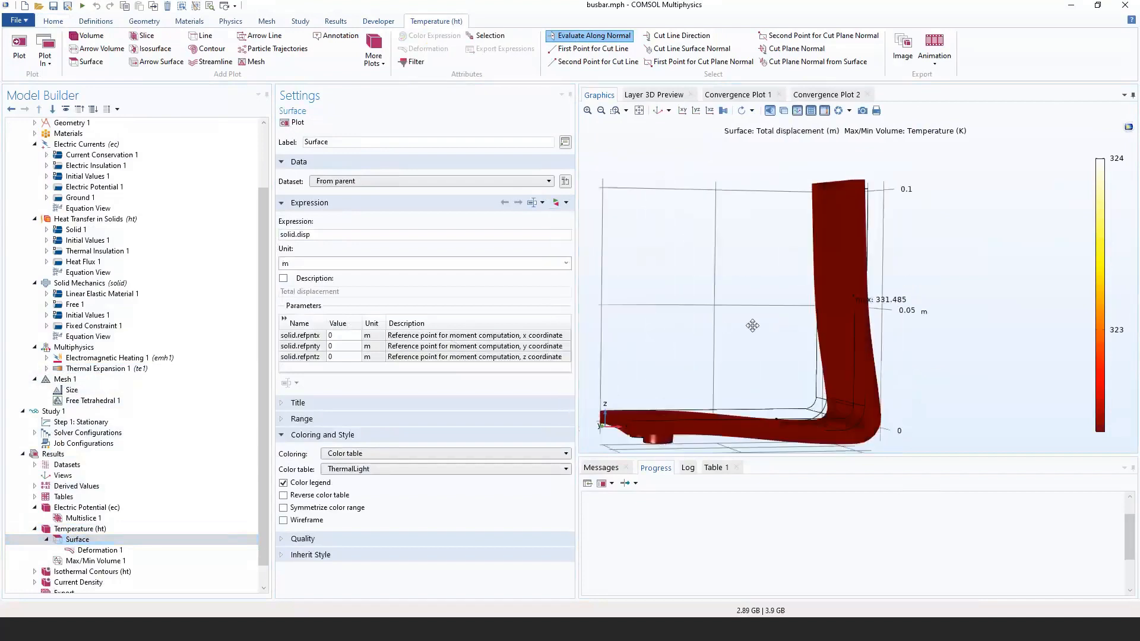
# Show the Surface plot's range settings and examine the displacement distribution along the busbar and around its bend.
pyautogui.click(302, 419)
pyautogui.moveTo(788, 302); pyautogui.dragTo(772, 303)
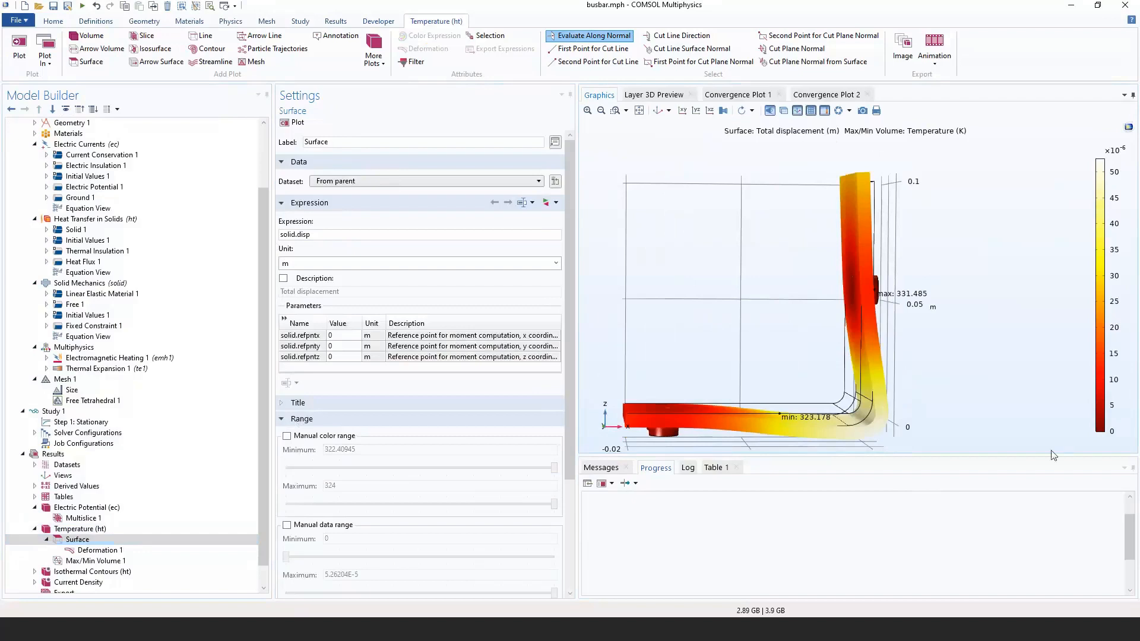
pyautogui.moveTo(747, 445); pyautogui.dragTo(816, 347)
pyautogui.moveTo(669, 409); pyautogui.dragTo(671, 336)
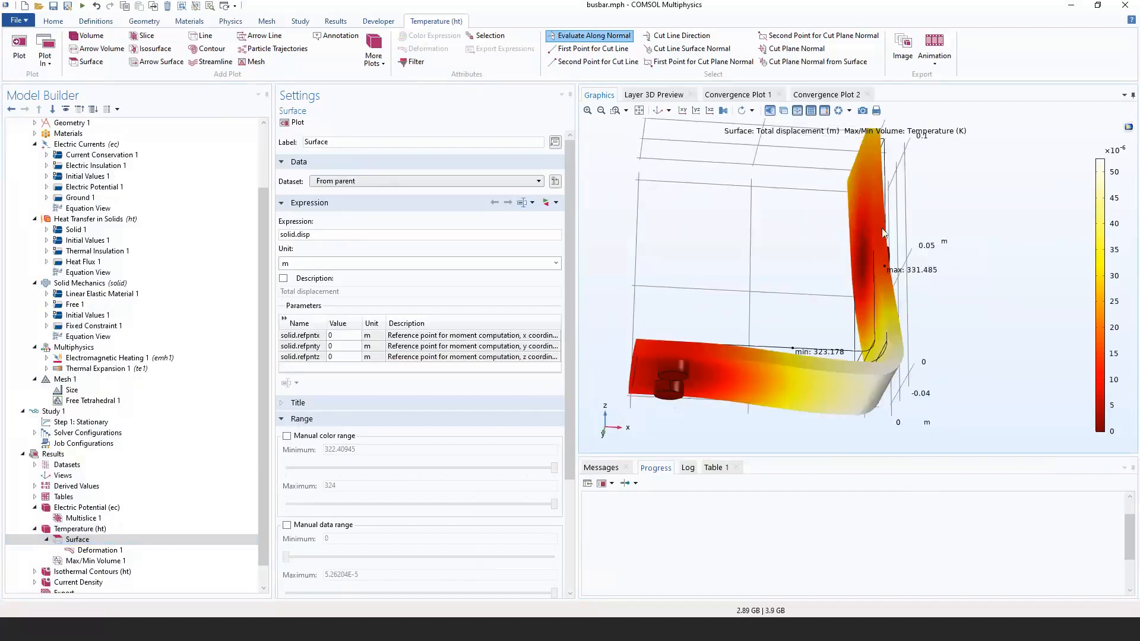
pyautogui.moveTo(696, 386); pyautogui.dragTo(869, 414)
pyautogui.scroll(4, 854, 404)
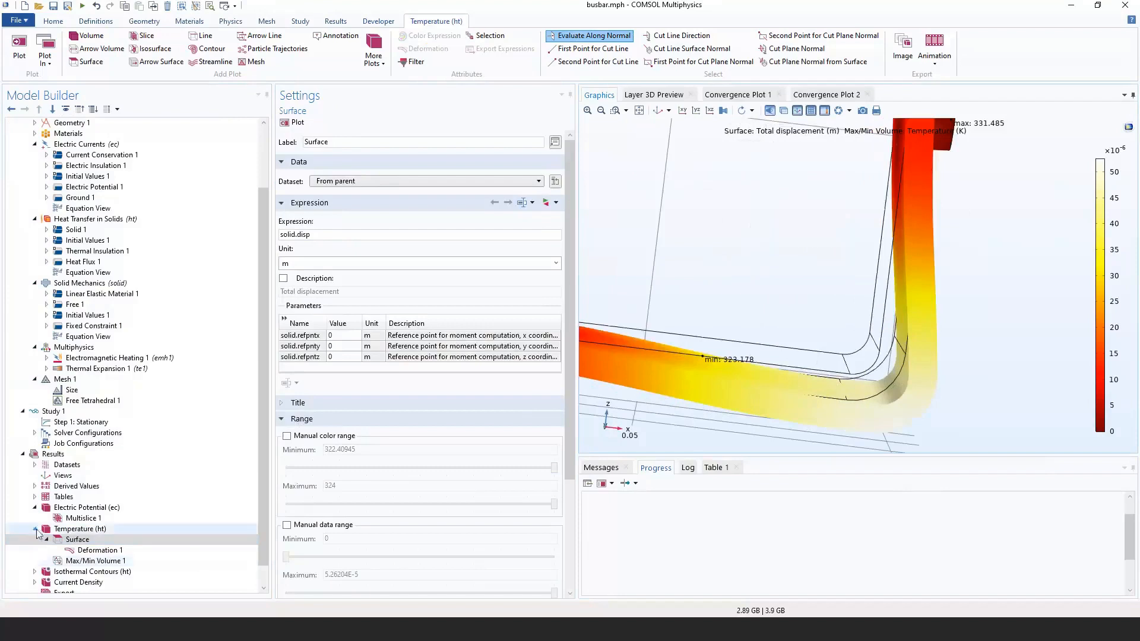
# Assign the Solid Mechanics displacement field u, v, w to Deformation 1 and replot the deformed busbar.
pyautogui.rightClick(63, 537)
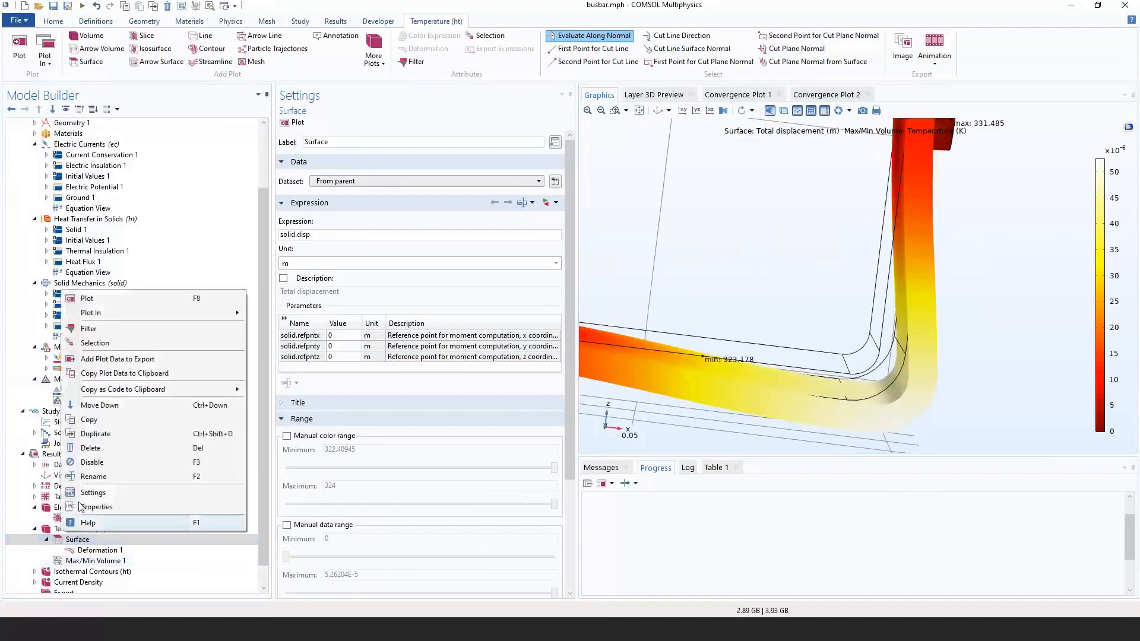
pyautogui.click(89, 550)
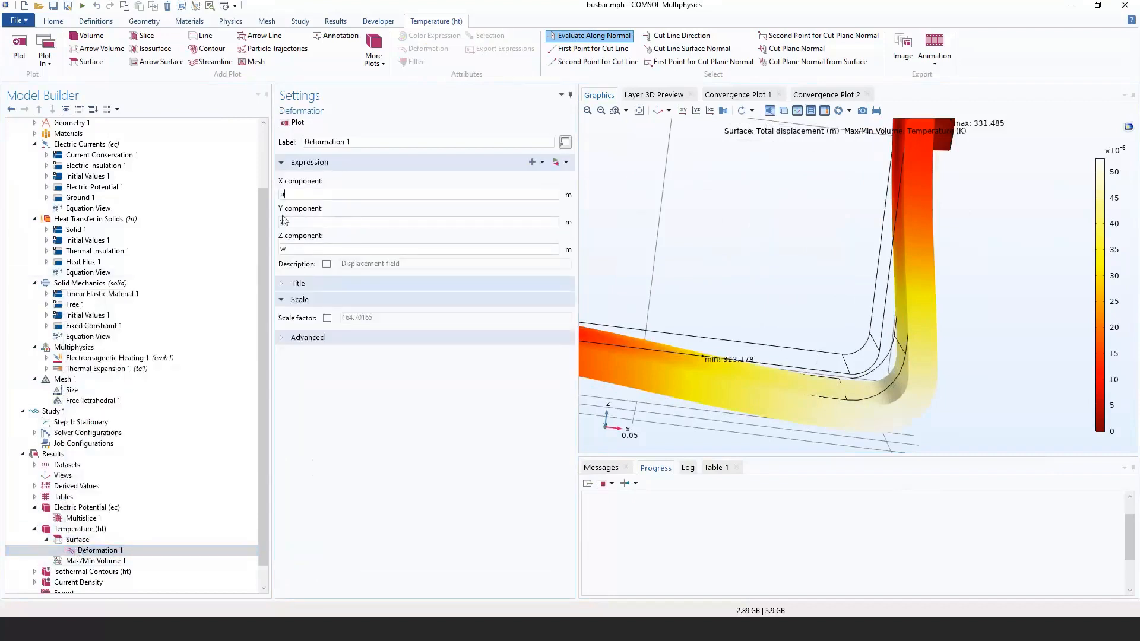
pyautogui.click(556, 162)
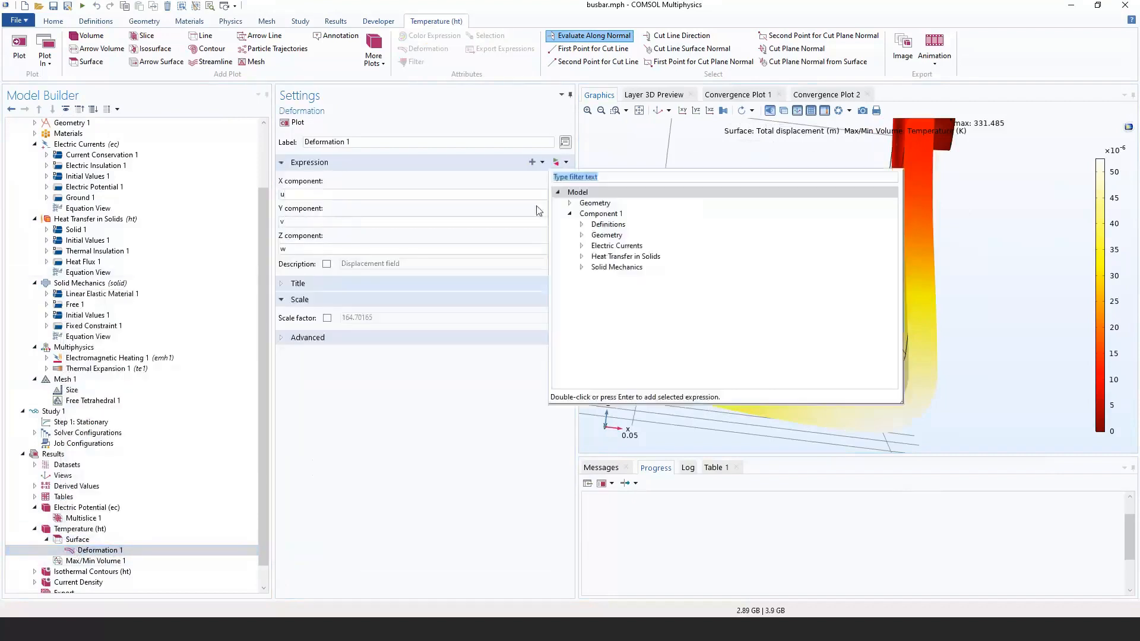
pyautogui.click(581, 267)
pyautogui.doubleClick(617, 288)
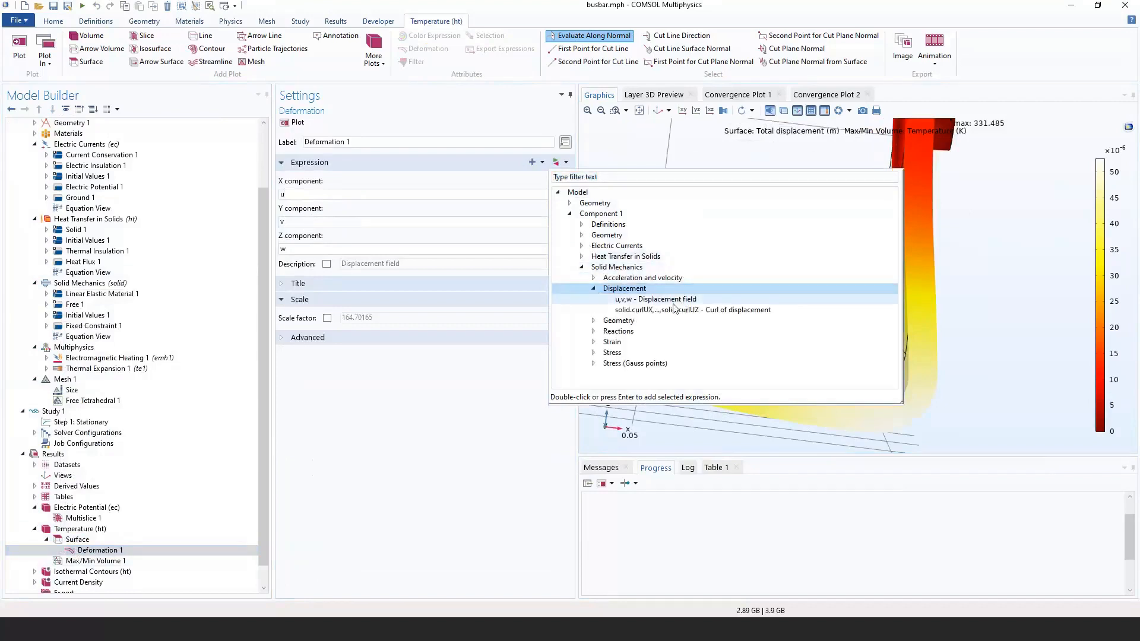
pyautogui.doubleClick(665, 300)
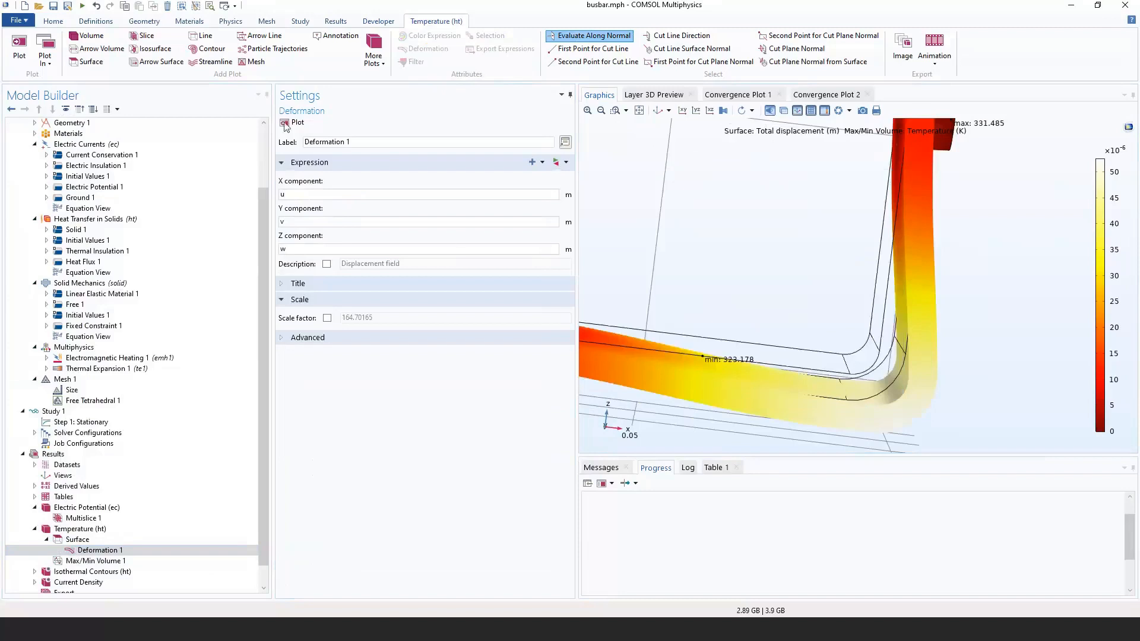
pyautogui.moveTo(782, 275)
pyautogui.mouseDown()
pyautogui.moveTo(753, 270)
pyautogui.moveTo(807, 254)
pyautogui.moveTo(804, 275)
pyautogui.moveTo(782, 270)
pyautogui.moveTo(796, 270)
pyautogui.mouseUp()
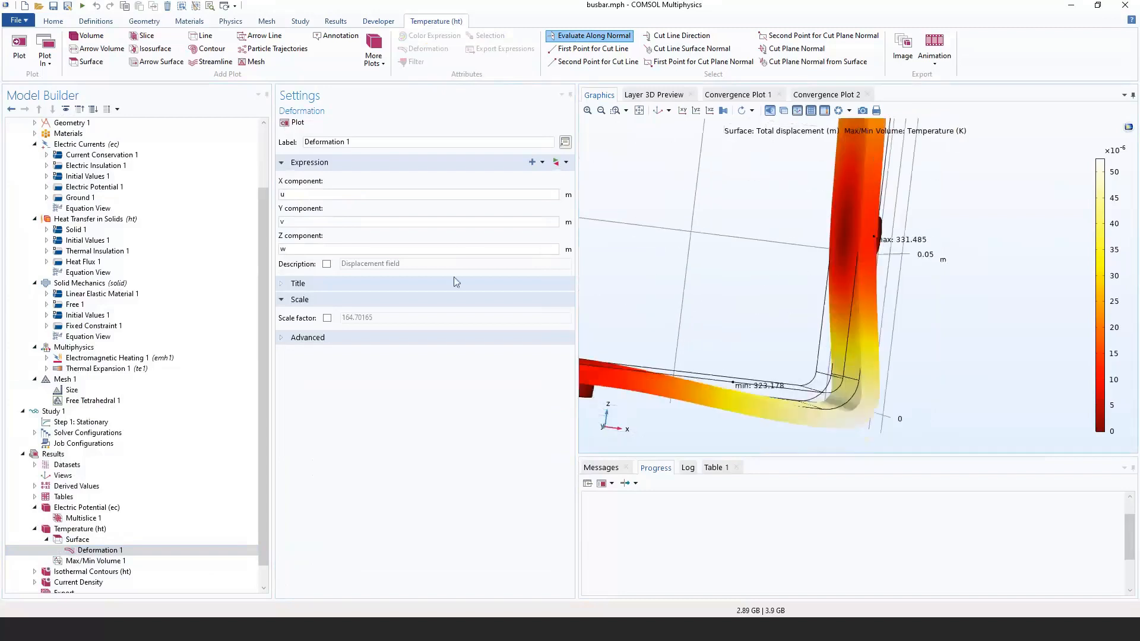
# Enable a manual scale factor of 300 for Deformation 1 and inspect the exaggerated busbar shape.
pyautogui.click(328, 319)
pyautogui.press('Tab')
pyautogui.write('300')
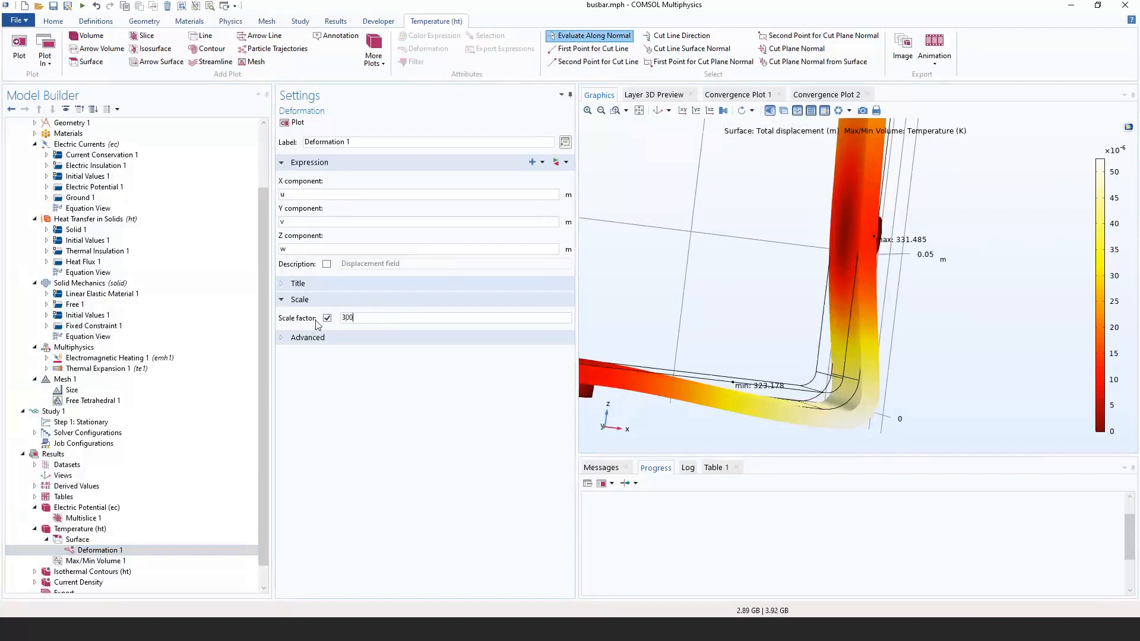
pyautogui.press('Return')
pyautogui.moveTo(736, 330); pyautogui.dragTo(788, 327)
# Set the Deformation 1 scale factor to 10 and inspect the busbar bend up close.
pyautogui.doubleClick(347, 317)
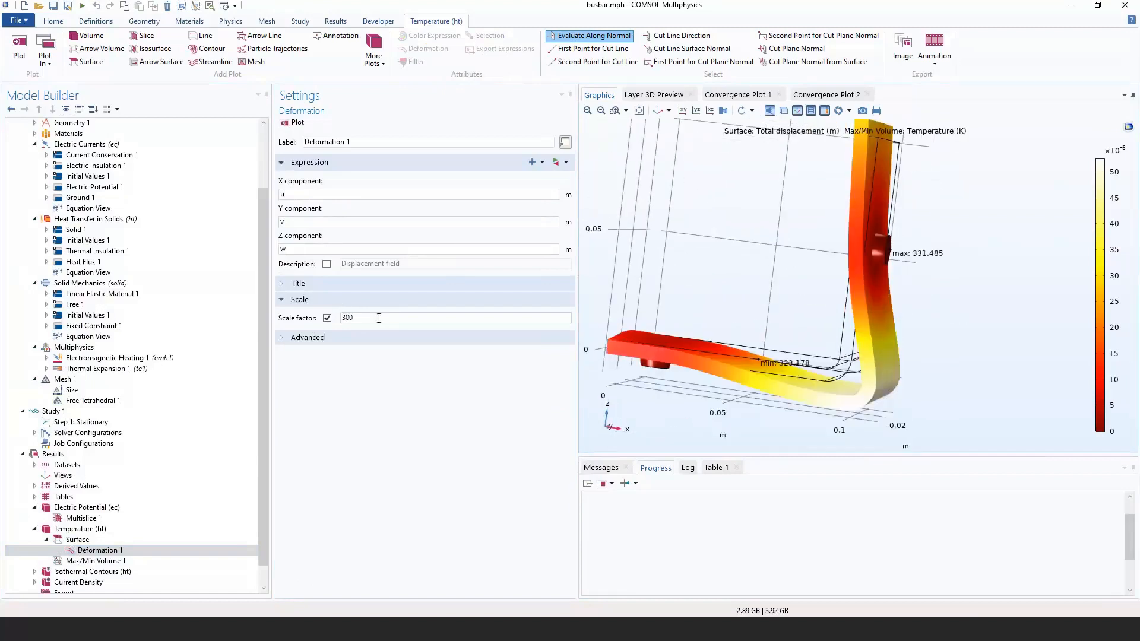
pyautogui.write('10')
pyautogui.press('Return')
pyautogui.scroll(5, 706, 296)
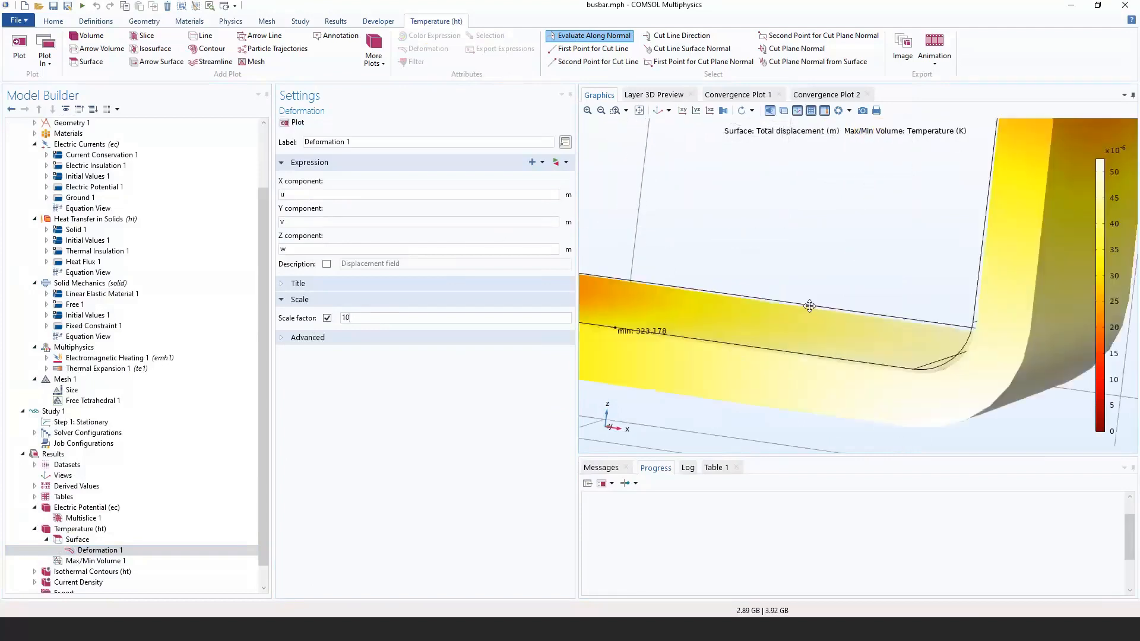
pyautogui.scroll(2, 736, 323)
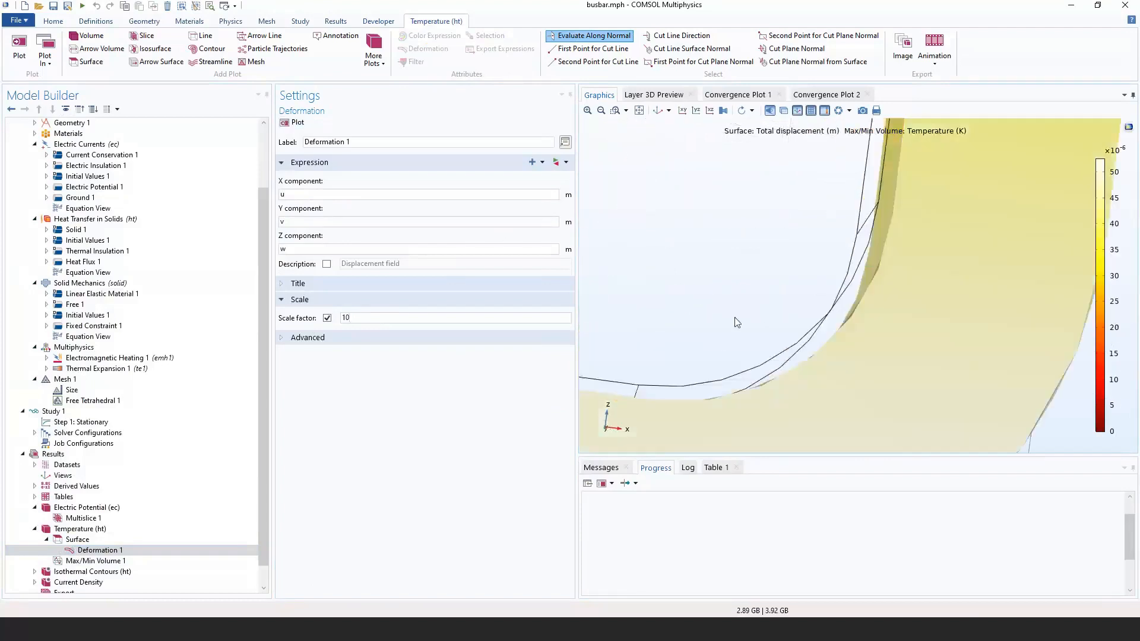
# Return Deformation 1 to automatic scaling, replot it and fit the whole busbar in the view.
pyautogui.click(616, 111)
pyautogui.click(639, 111)
pyautogui.click(327, 318)
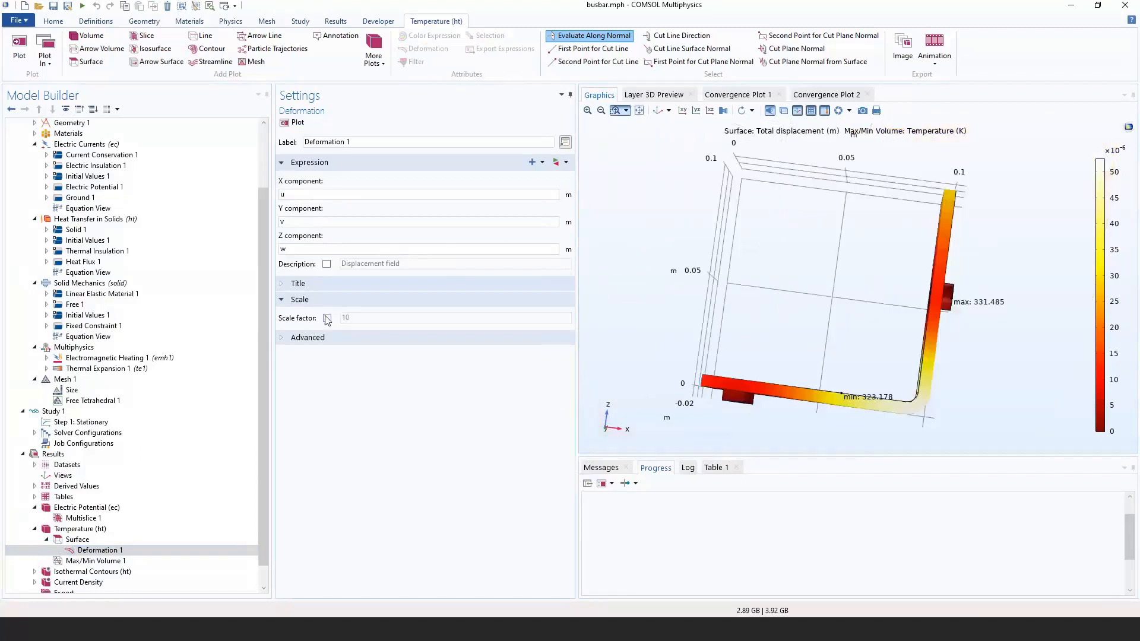
pyautogui.click(293, 122)
pyautogui.moveTo(724, 261); pyautogui.dragTo(696, 282)
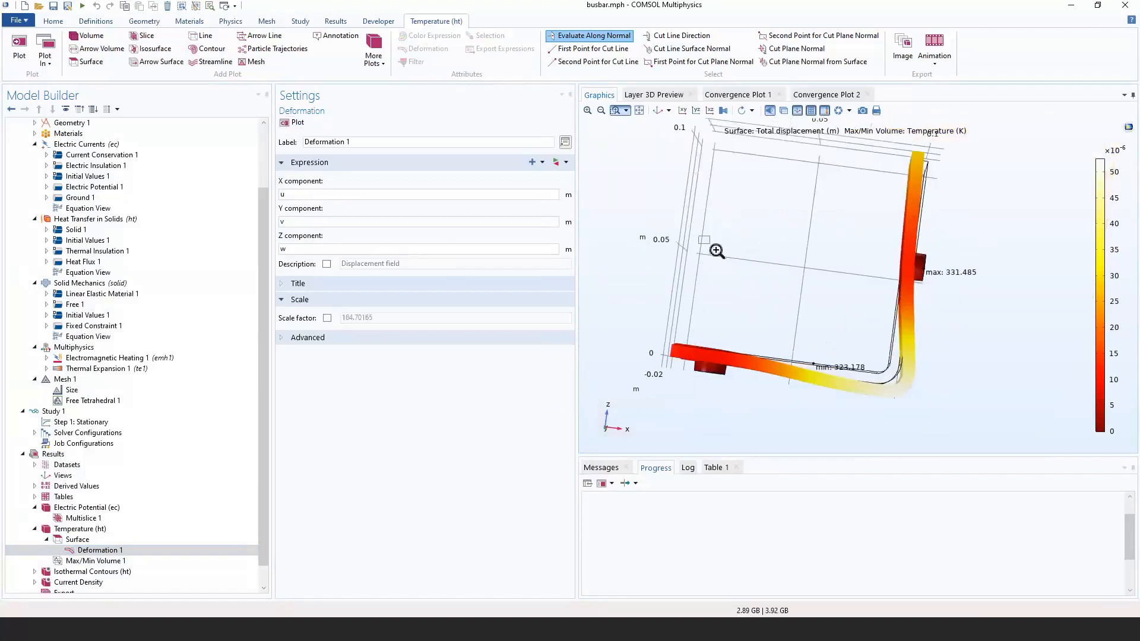
pyautogui.click(639, 111)
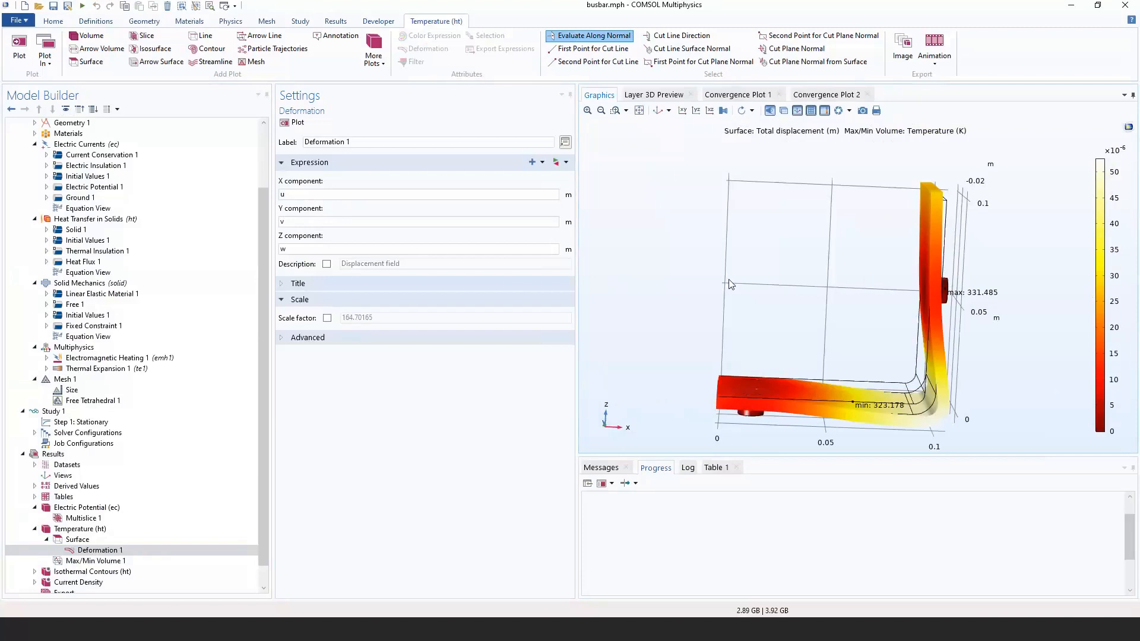
# Open the electronic_enclosure_cooling example from the Heat Transfer Module's Power Electronics and Electronic Cooling application library.
pyautogui.click(18, 20)
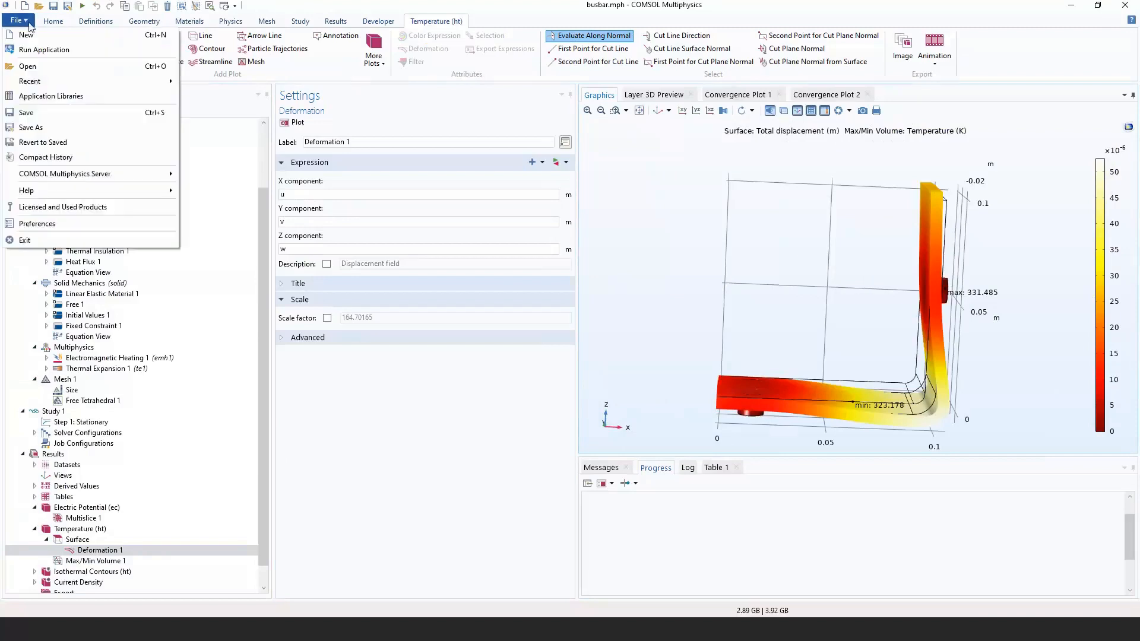
pyautogui.click(219, 189)
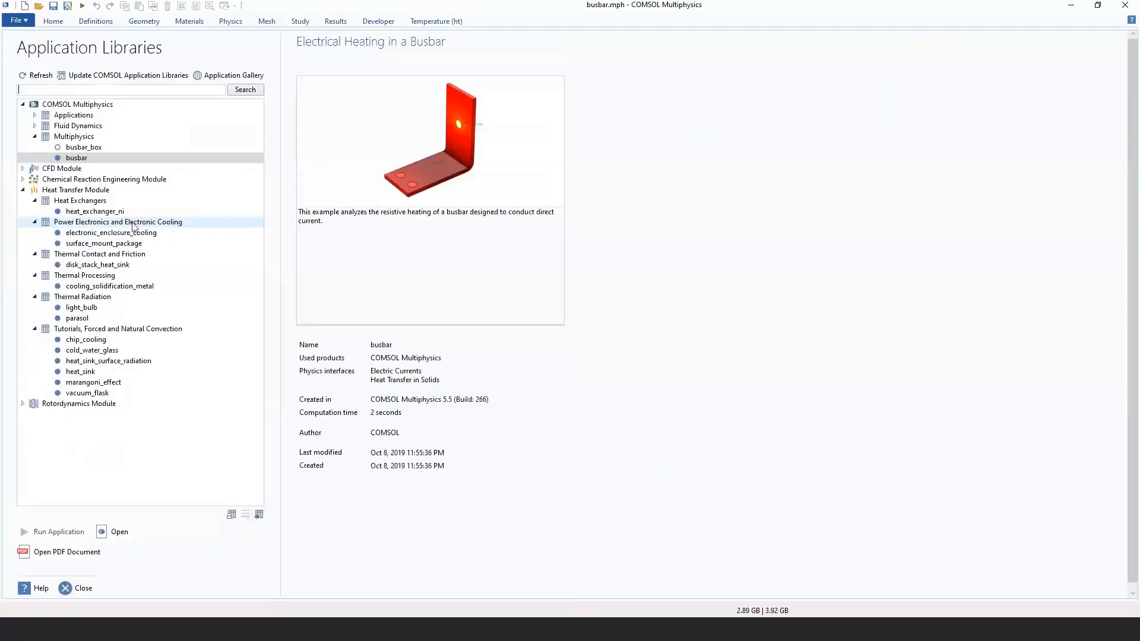
pyautogui.click(156, 233)
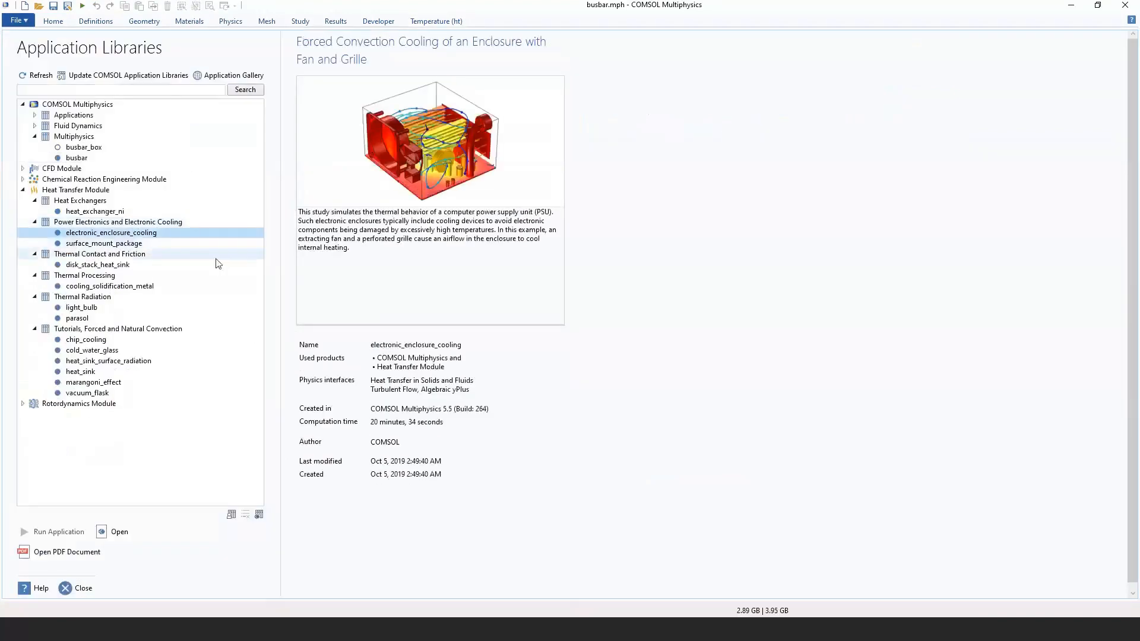
pyautogui.click(119, 532)
pyautogui.click(612, 360)
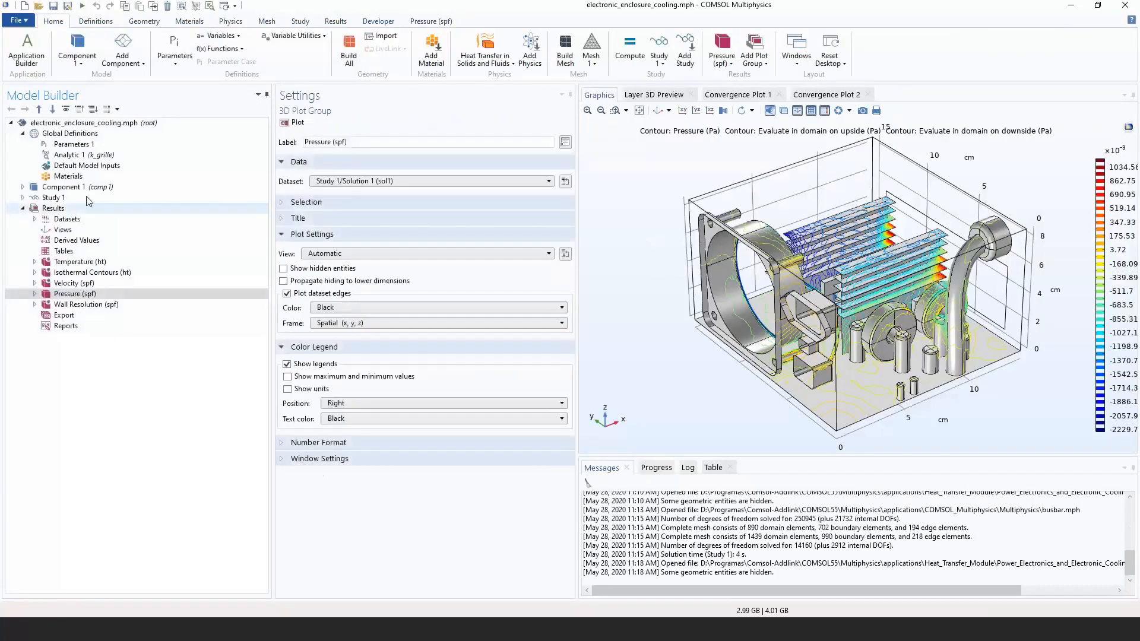
# Display the Component 1 geometry and examine the enclosure's fan opening and connector cutouts up close.
pyautogui.doubleClick(84, 187)
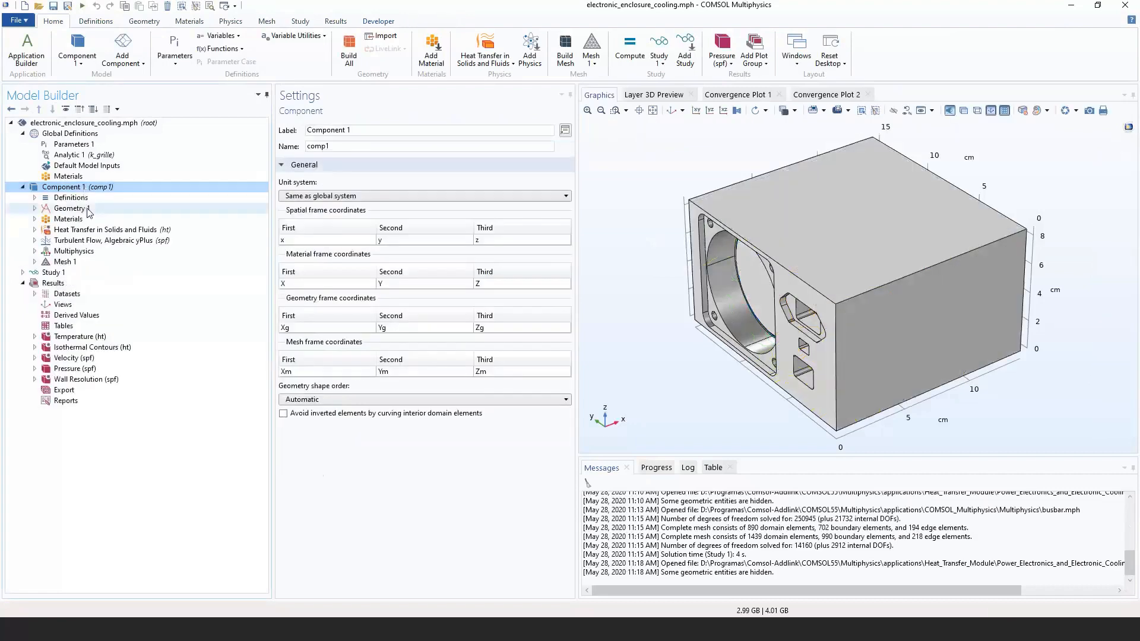
pyautogui.moveTo(663, 329); pyautogui.dragTo(615, 359, button='right')
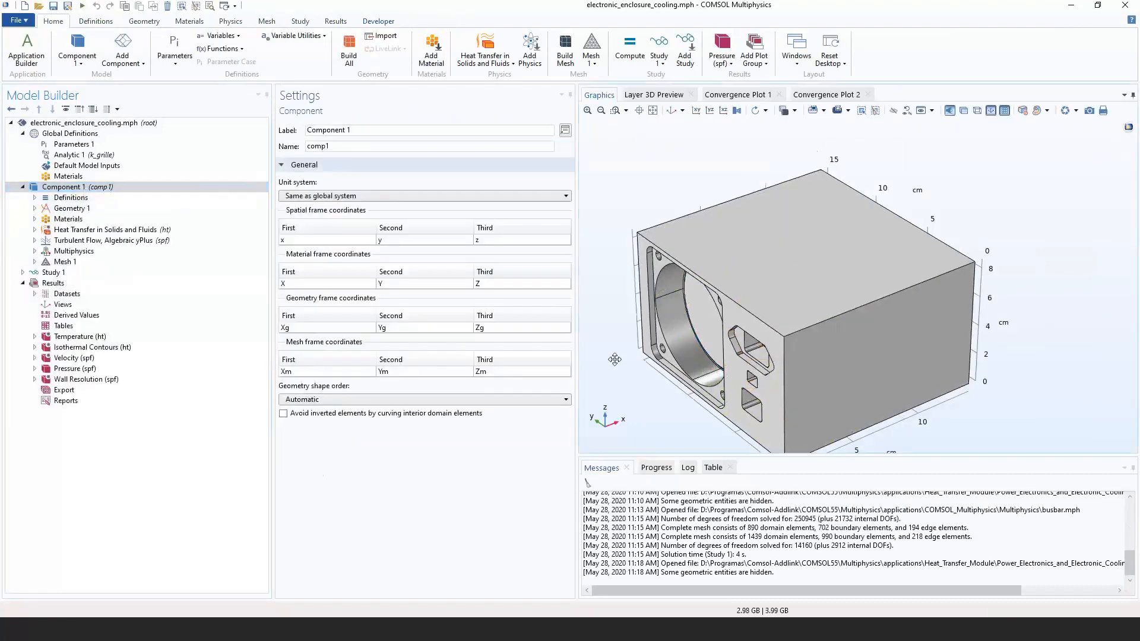
pyautogui.moveTo(615, 359); pyautogui.dragTo(730, 372)
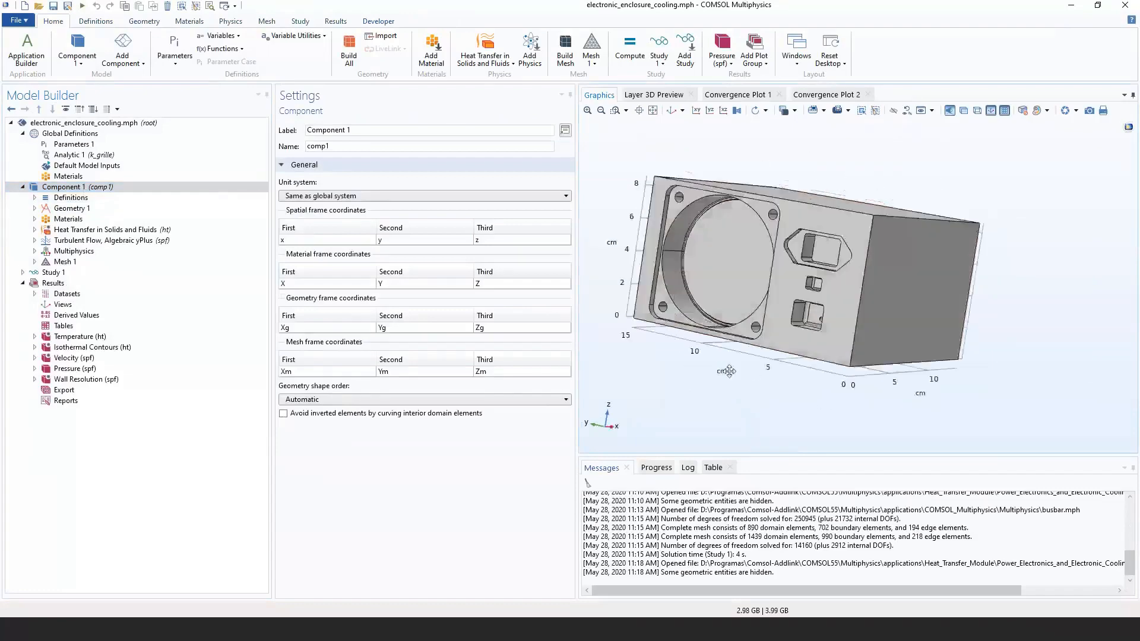
pyautogui.moveTo(795, 384); pyautogui.dragTo(707, 389)
pyautogui.moveTo(846, 415); pyautogui.dragTo(760, 410)
pyautogui.moveTo(907, 392); pyautogui.dragTo(793, 415)
pyautogui.scroll(4, 712, 229)
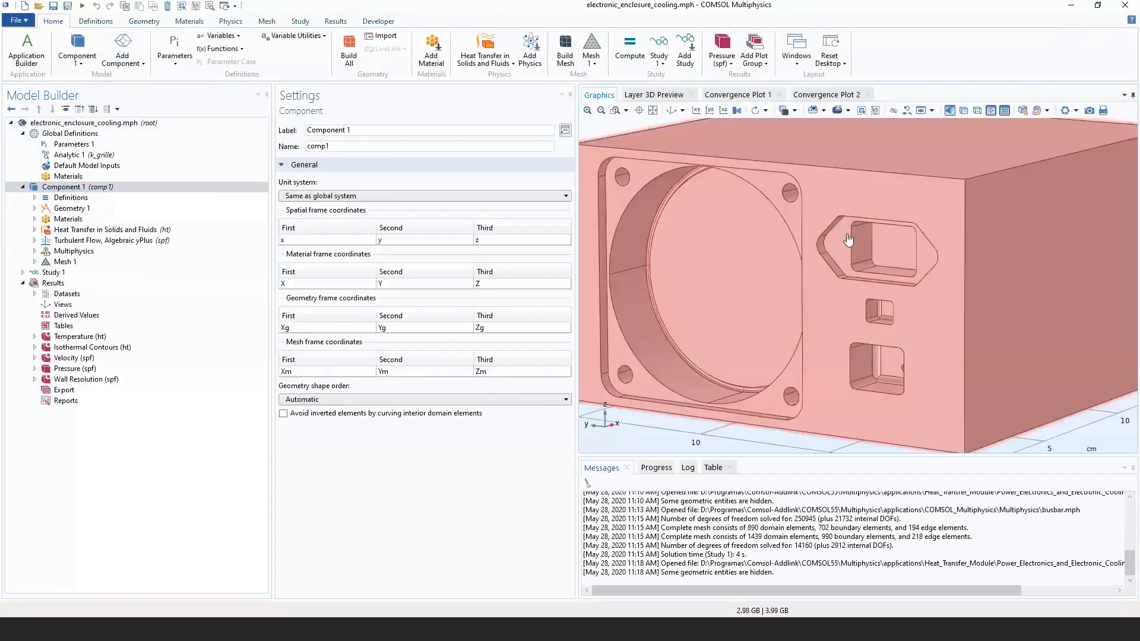
# Switch the graphics selection level to boundaries and inspect the face inside the hexagonal connector opening.
pyautogui.click(794, 110)
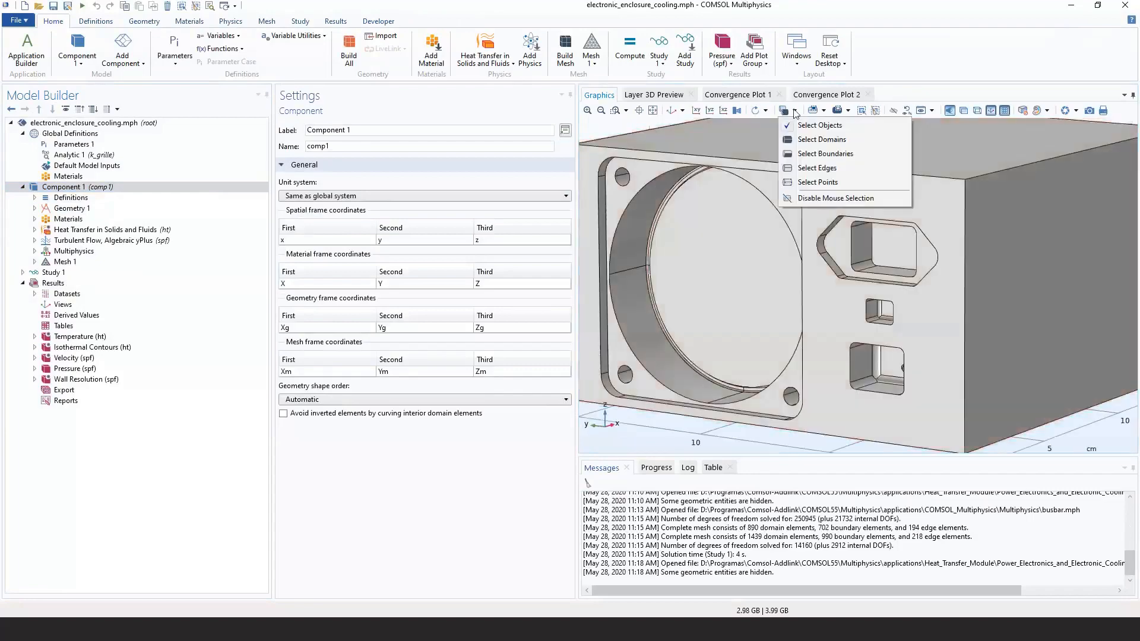
pyautogui.click(800, 142)
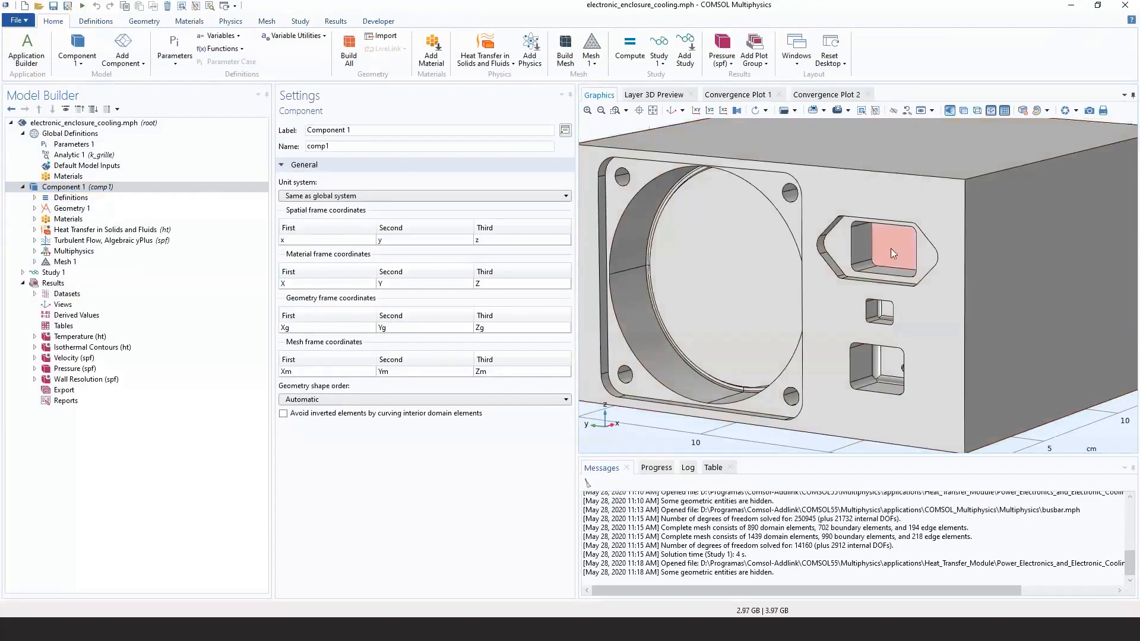
pyautogui.click(910, 258)
pyautogui.click(895, 258)
pyautogui.moveTo(895, 258); pyautogui.dragTo(924, 265)
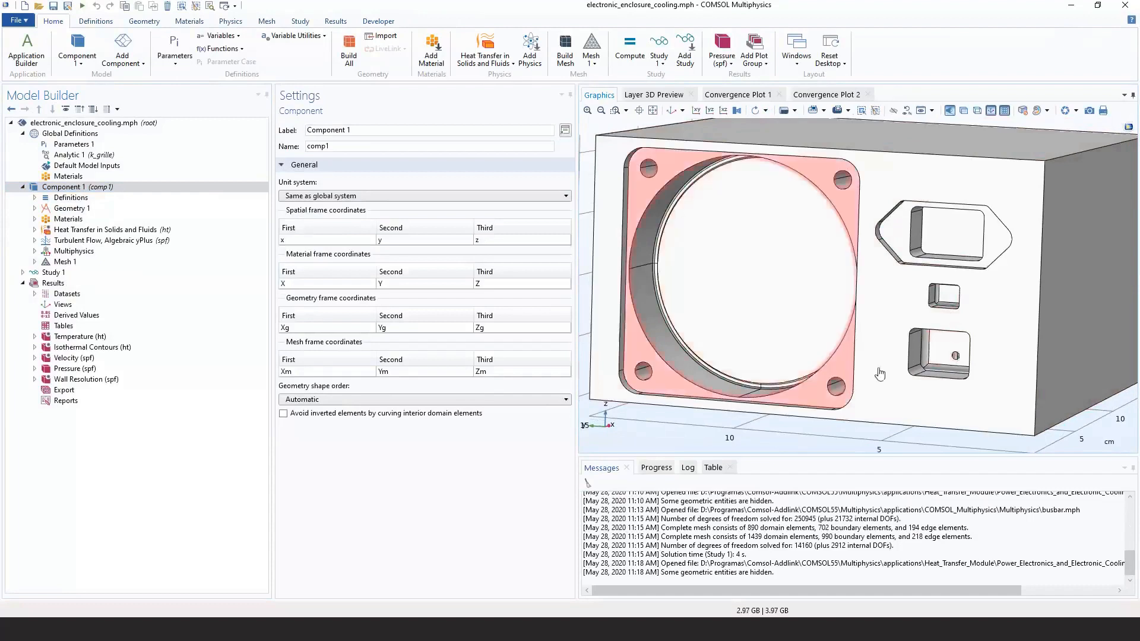
# Expand Geometry 1 and the Heat Transfer in Solids and Fluids interface, and examine the enclosure's internal components from several angles.
pyautogui.doubleClick(79, 211)
pyautogui.doubleClick(89, 250)
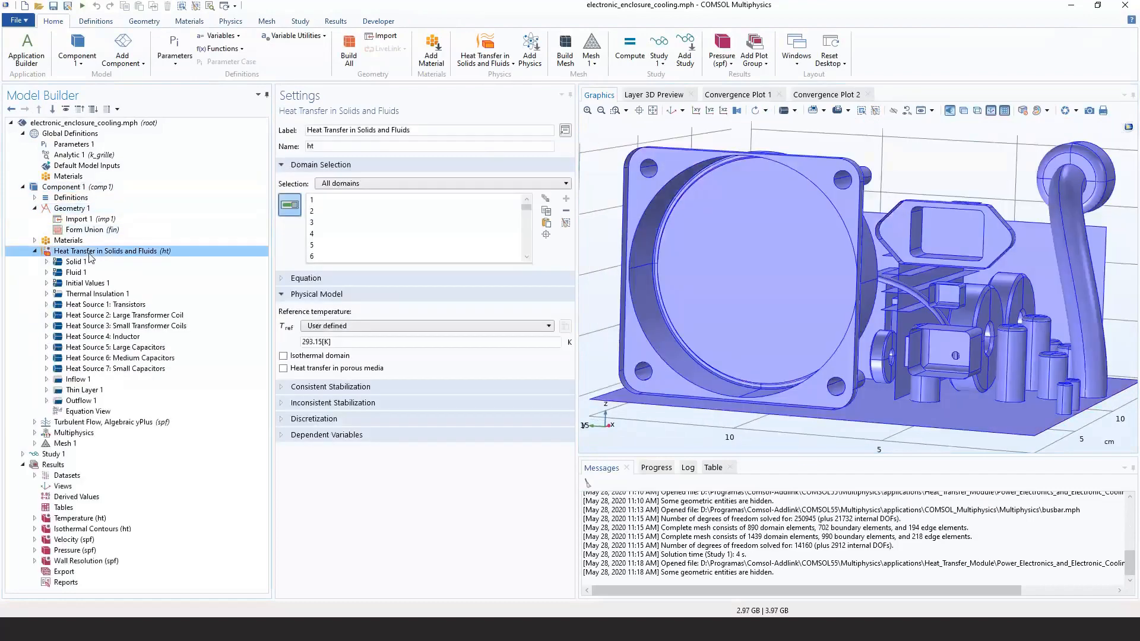
pyautogui.scroll(-3, 659, 350)
pyautogui.moveTo(944, 196); pyautogui.dragTo(752, 212)
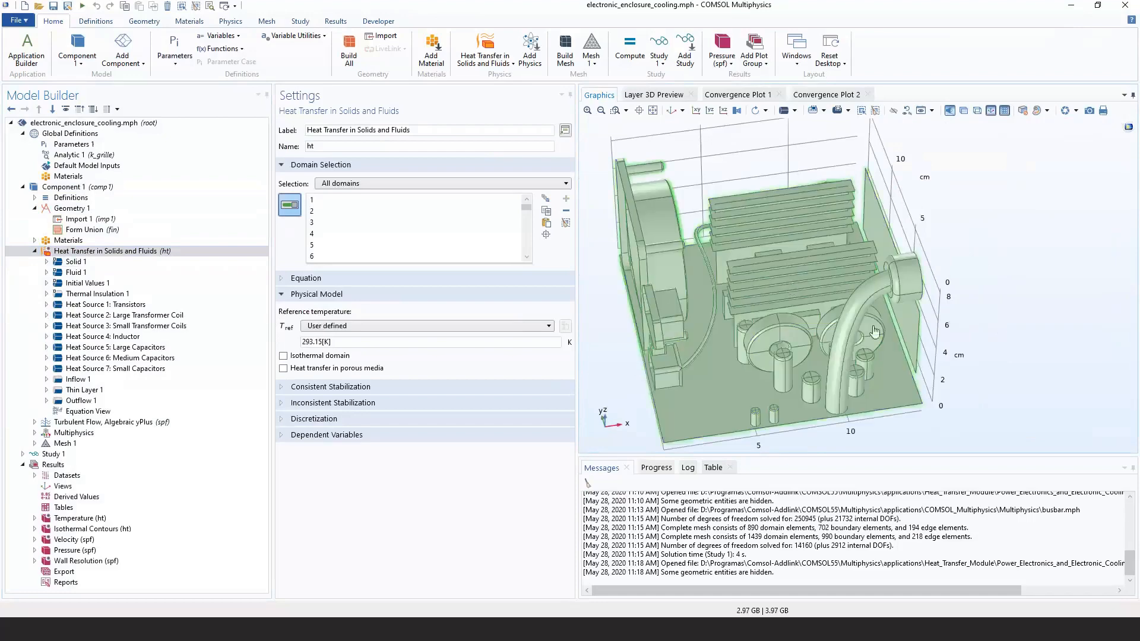
pyautogui.moveTo(986, 324); pyautogui.dragTo(973, 331)
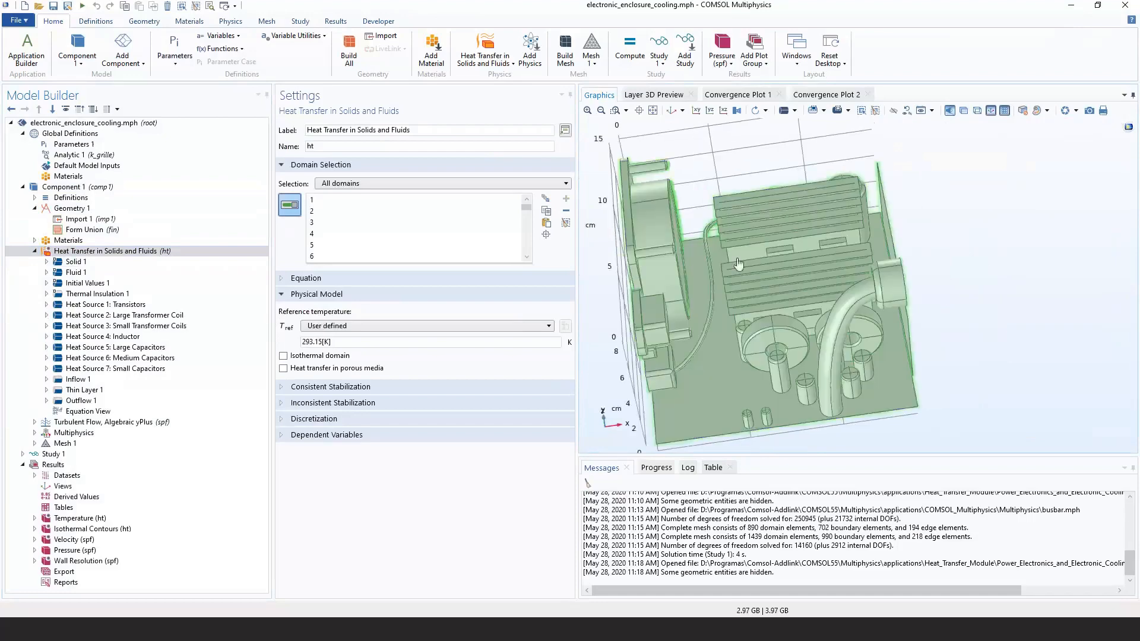
pyautogui.moveTo(741, 263); pyautogui.dragTo(762, 241)
pyautogui.moveTo(887, 249); pyautogui.dragTo(939, 230)
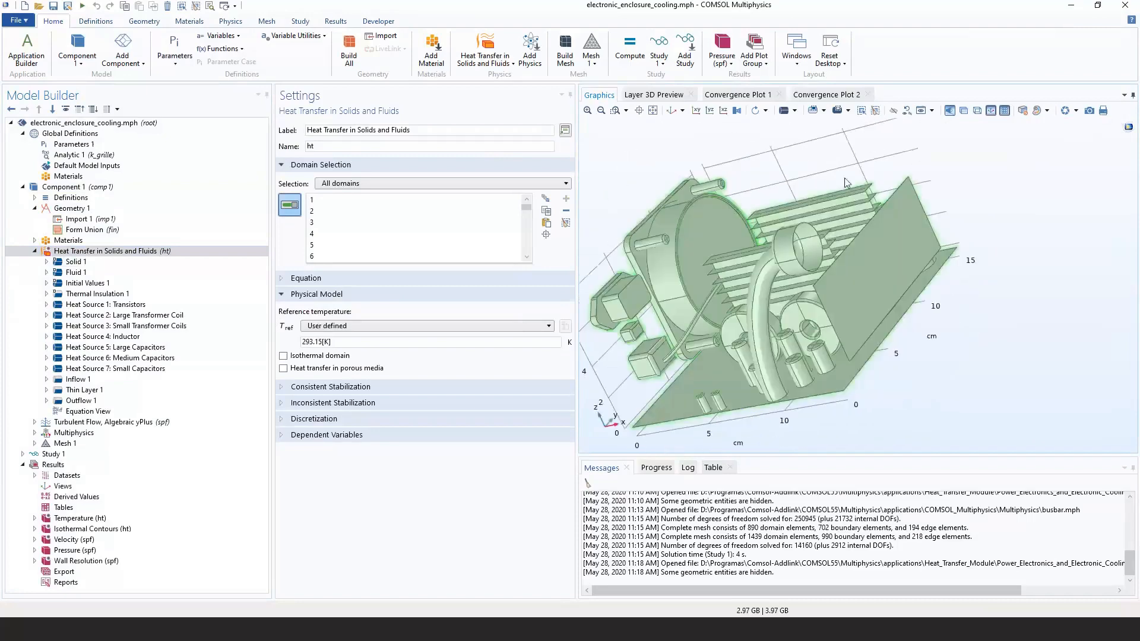
# Review the Initial Values 1 and Thermal Insulation 1 nodes of the heat transfer interface.
pyautogui.click(796, 113)
pyautogui.click(102, 285)
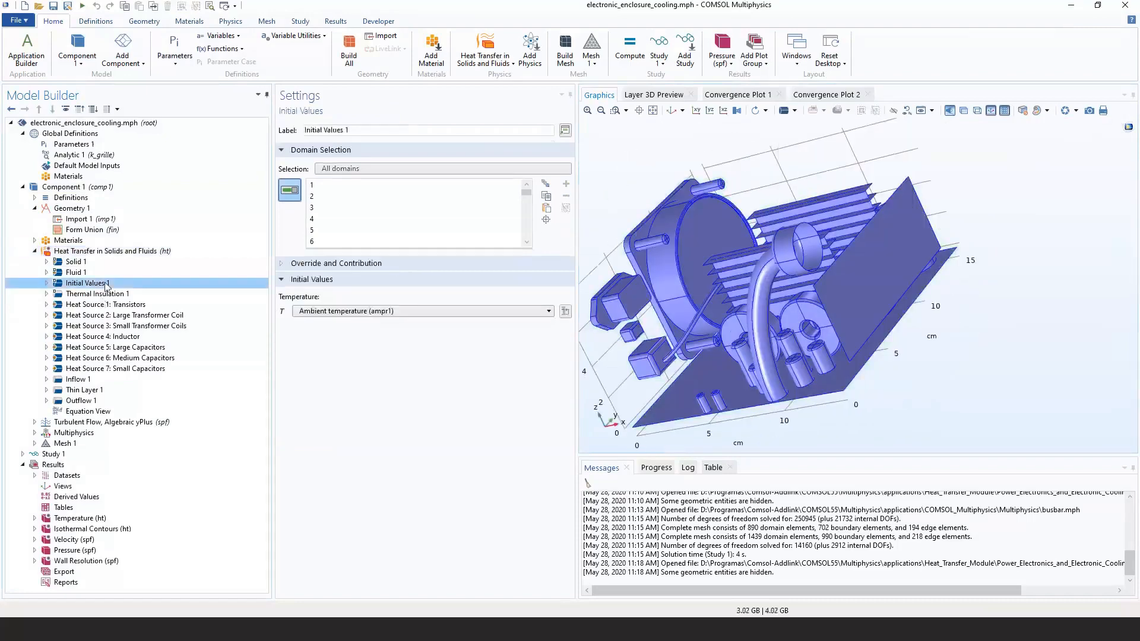
pyautogui.click(95, 297)
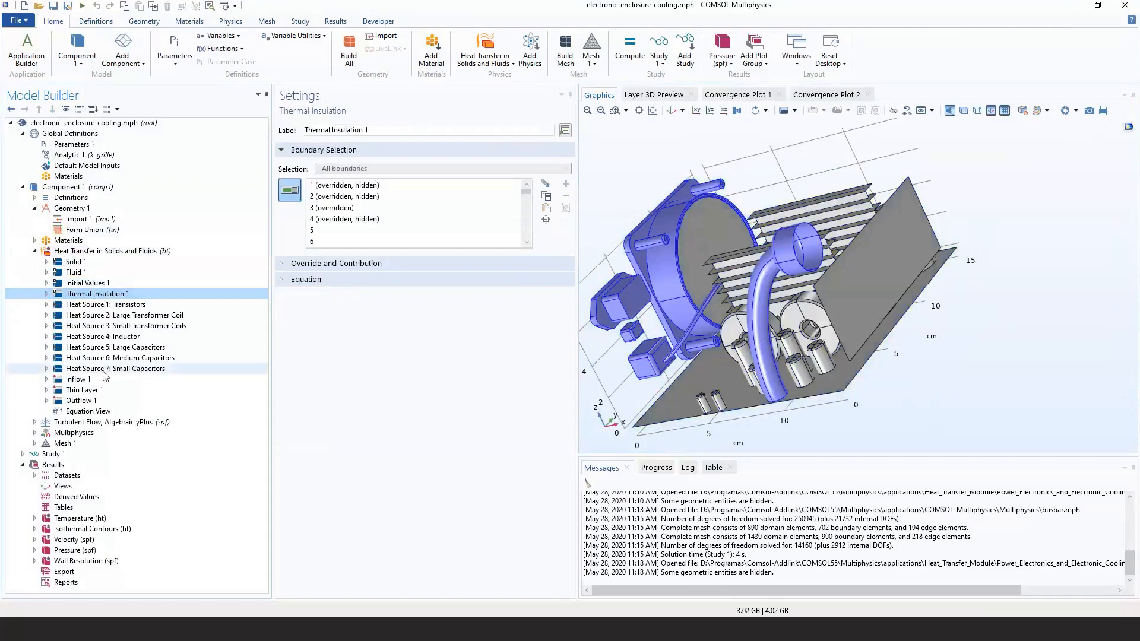
# Expand the Turbulent Flow, Algebraic yPlus interface and examine the Grille 1 boundary in relation to the fan.
pyautogui.doubleClick(89, 422)
pyautogui.click(76, 486)
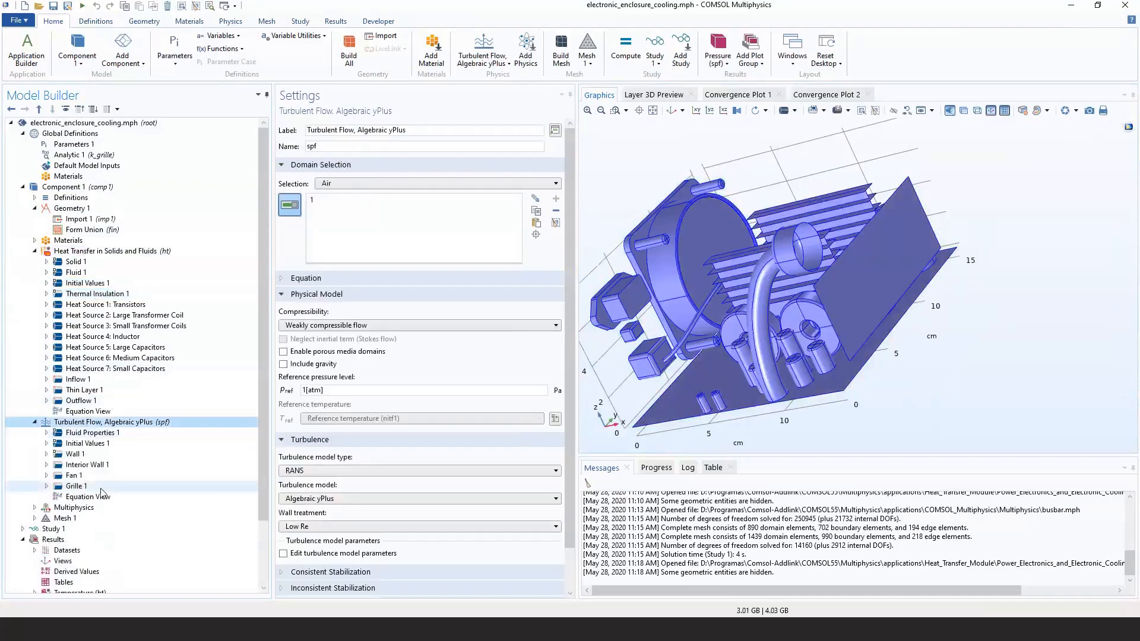
pyautogui.moveTo(1001, 305); pyautogui.dragTo(898, 325)
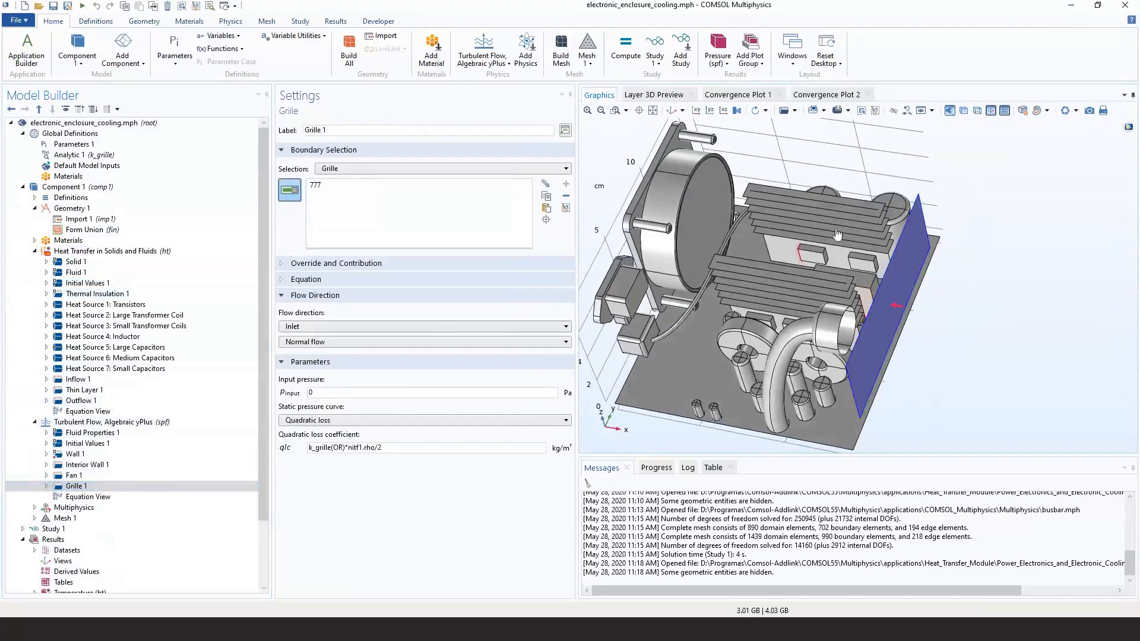
pyautogui.moveTo(753, 290); pyautogui.dragTo(787, 283)
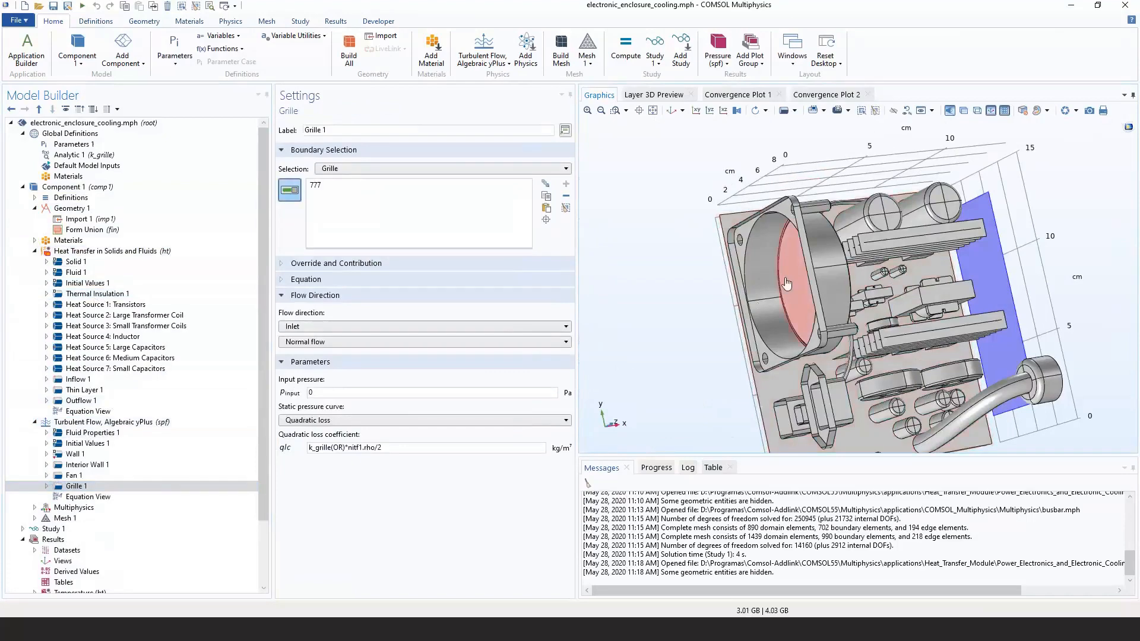
pyautogui.moveTo(707, 268); pyautogui.dragTo(587, 229)
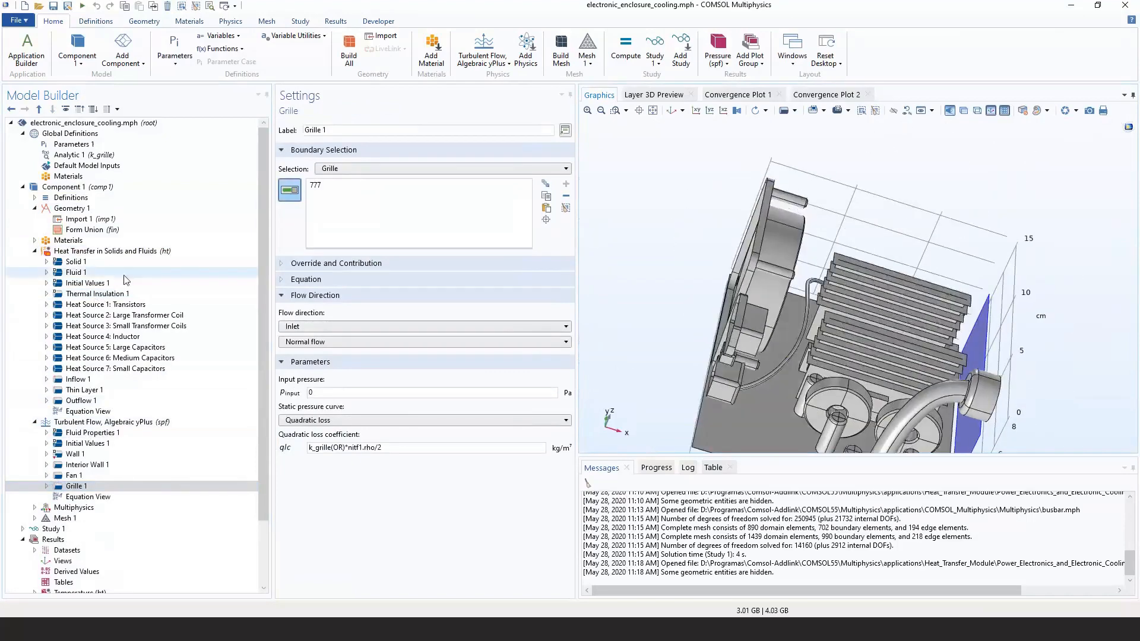
# Review the domains assigned to Heat Transfer in Solids and Fluids, including its Solid 1 and Fluid 1 nodes.
pyautogui.click(110, 251)
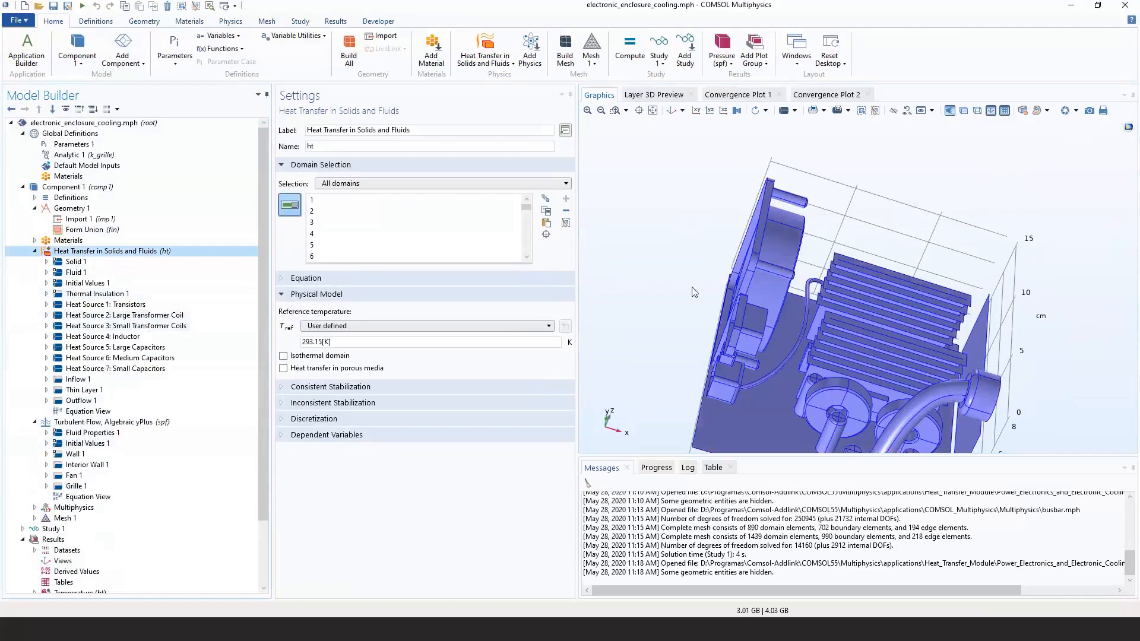
pyautogui.moveTo(694, 292); pyautogui.dragTo(660, 295)
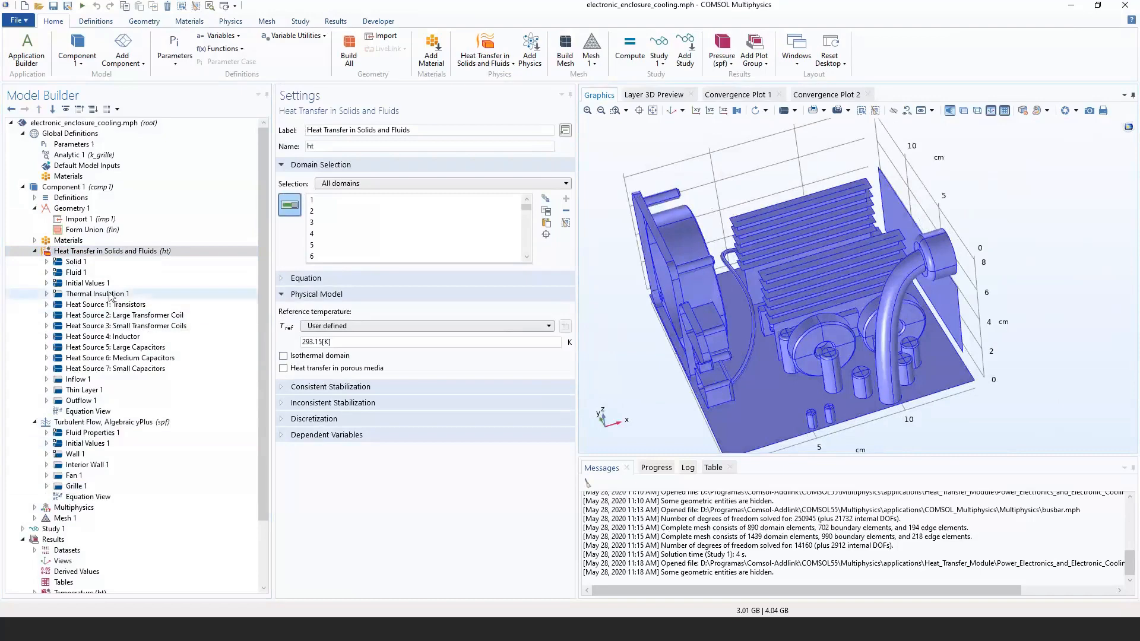
pyautogui.click(131, 265)
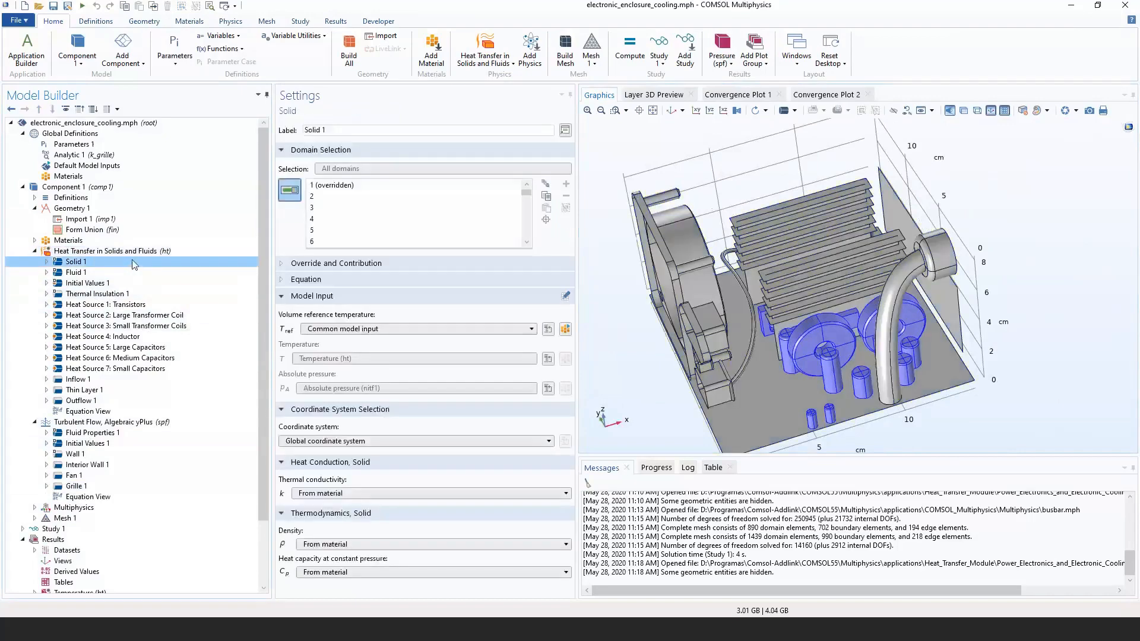
pyautogui.moveTo(654, 279); pyautogui.dragTo(683, 292)
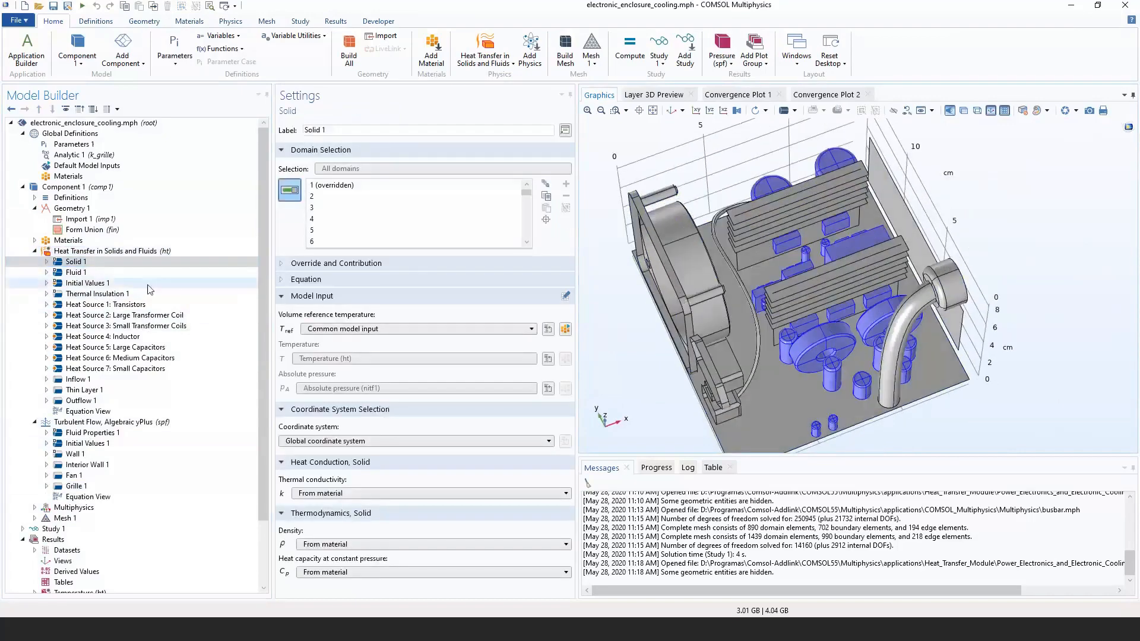
pyautogui.click(137, 273)
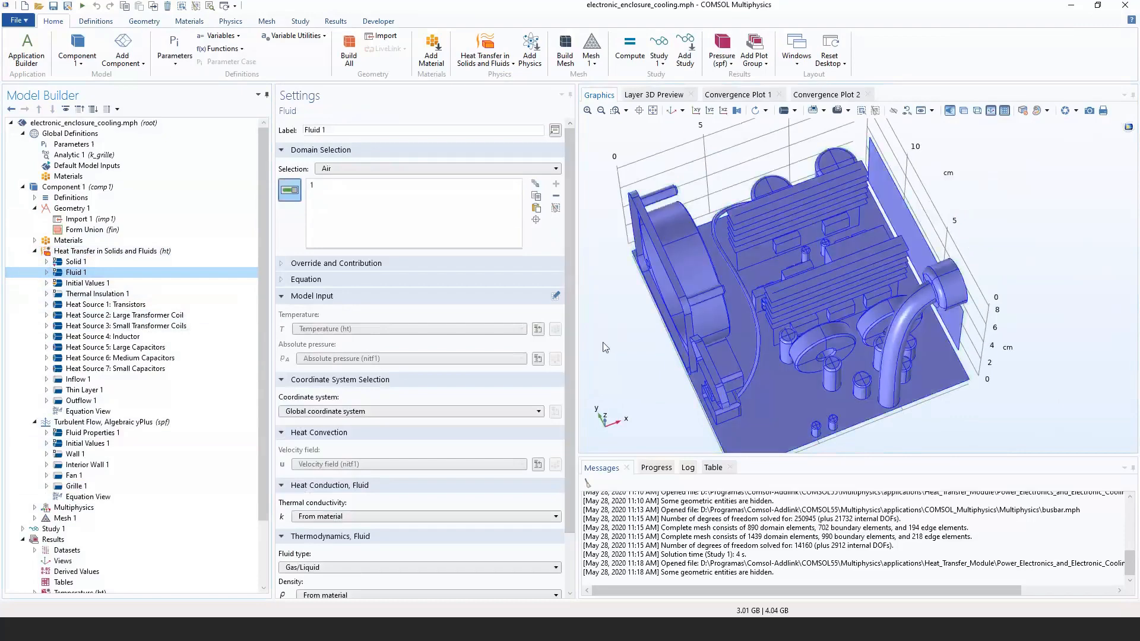
# Review the domain selections and heat rates of Heat Sources 1 to 7, from the transistors to the small capacitors.
pyautogui.click(83, 294)
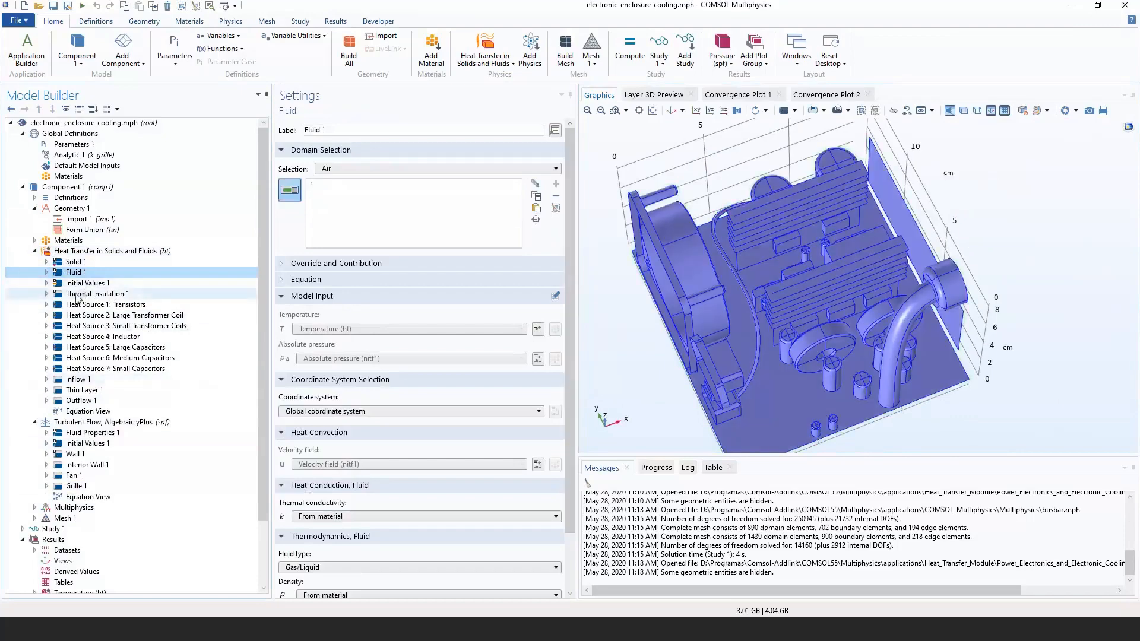
pyautogui.click(69, 305)
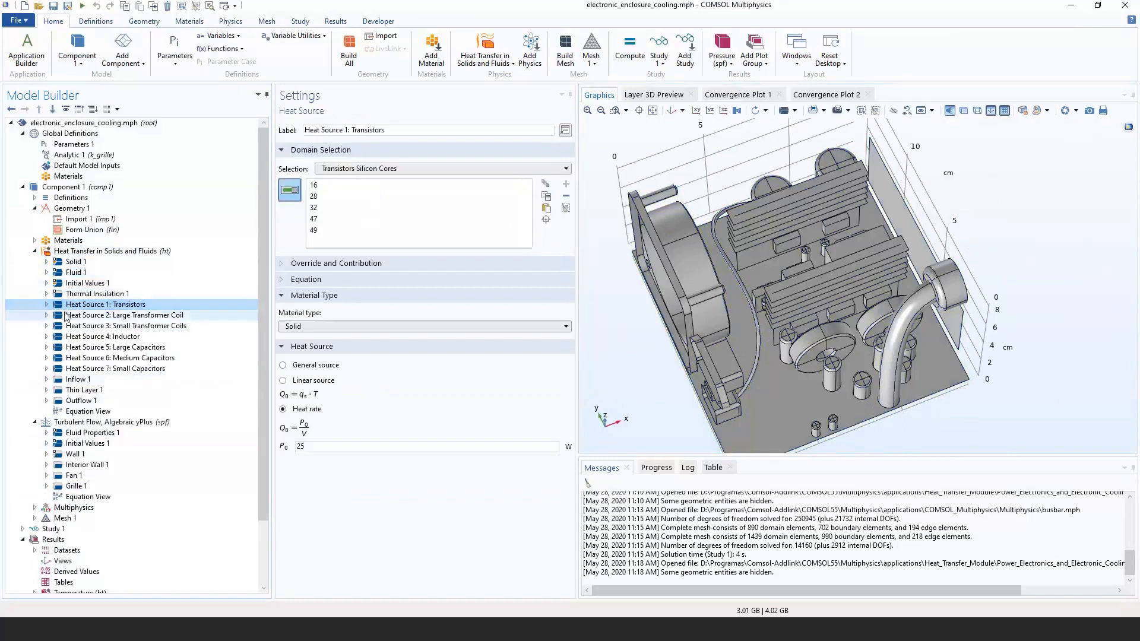
pyautogui.click(71, 315)
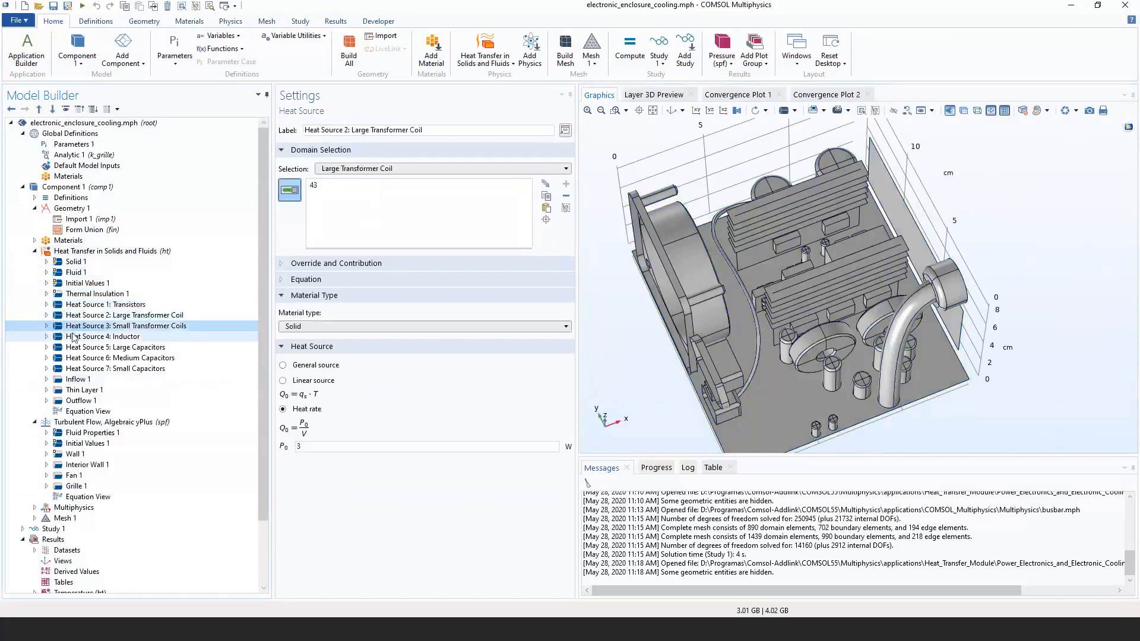
pyautogui.click(76, 327)
pyautogui.click(83, 336)
pyautogui.click(96, 348)
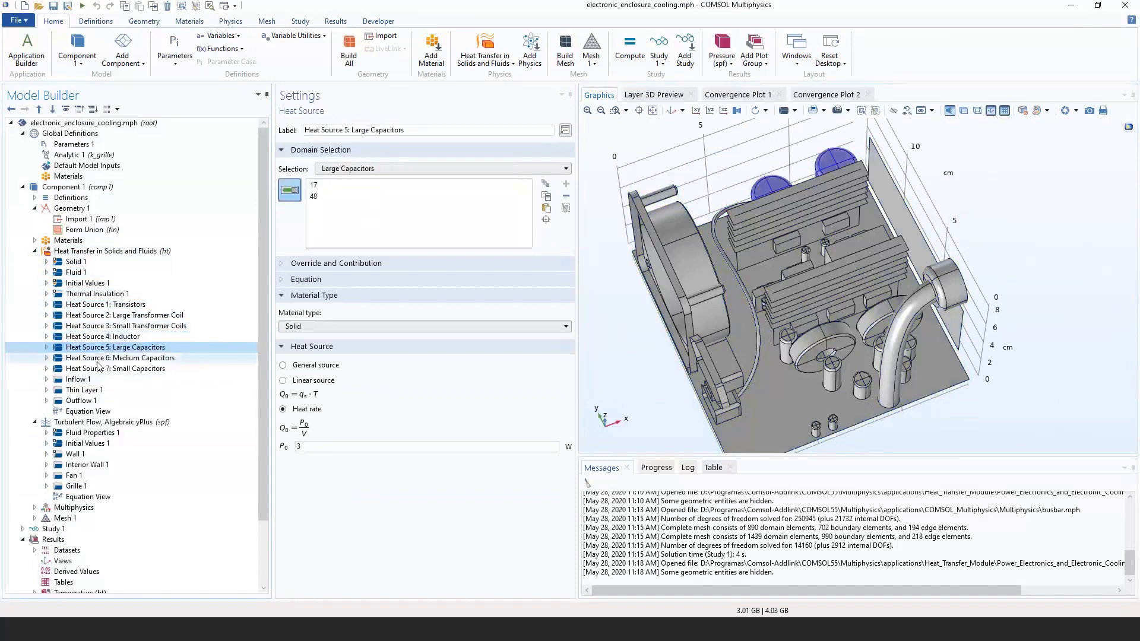
pyautogui.click(178, 358)
pyautogui.click(173, 368)
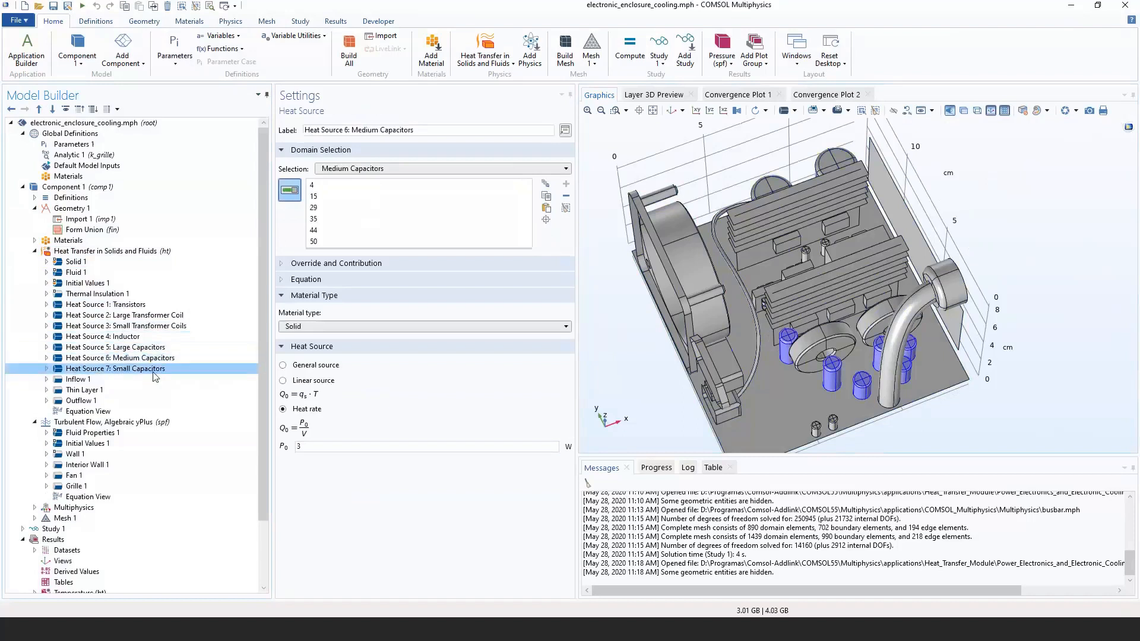
pyautogui.click(153, 359)
pyautogui.click(149, 348)
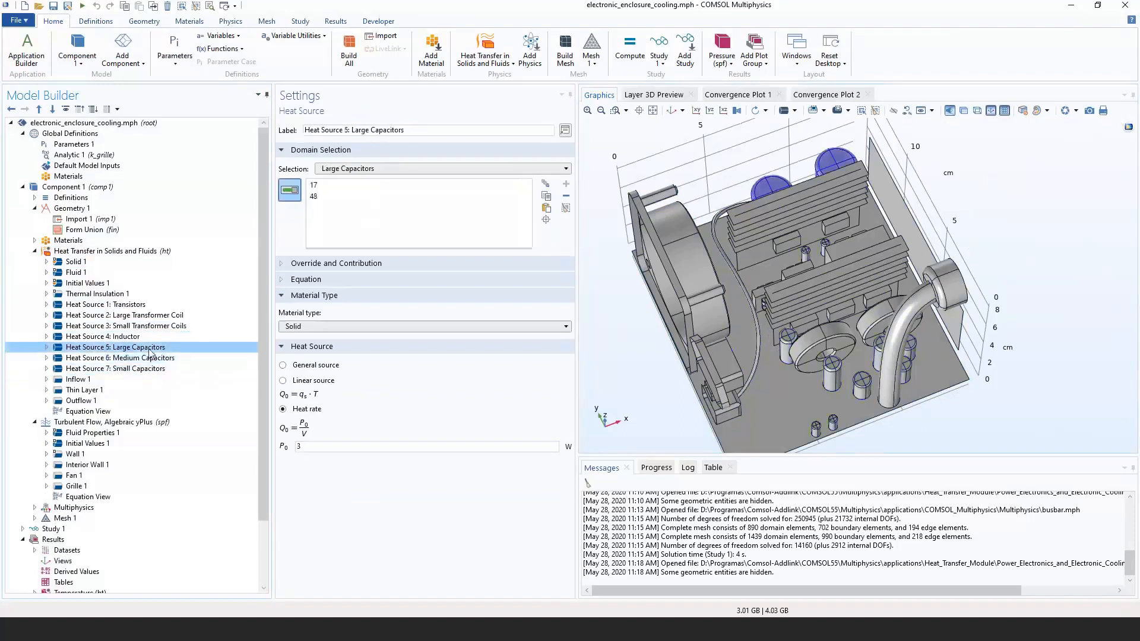
pyautogui.click(152, 337)
pyautogui.click(155, 328)
pyautogui.click(156, 316)
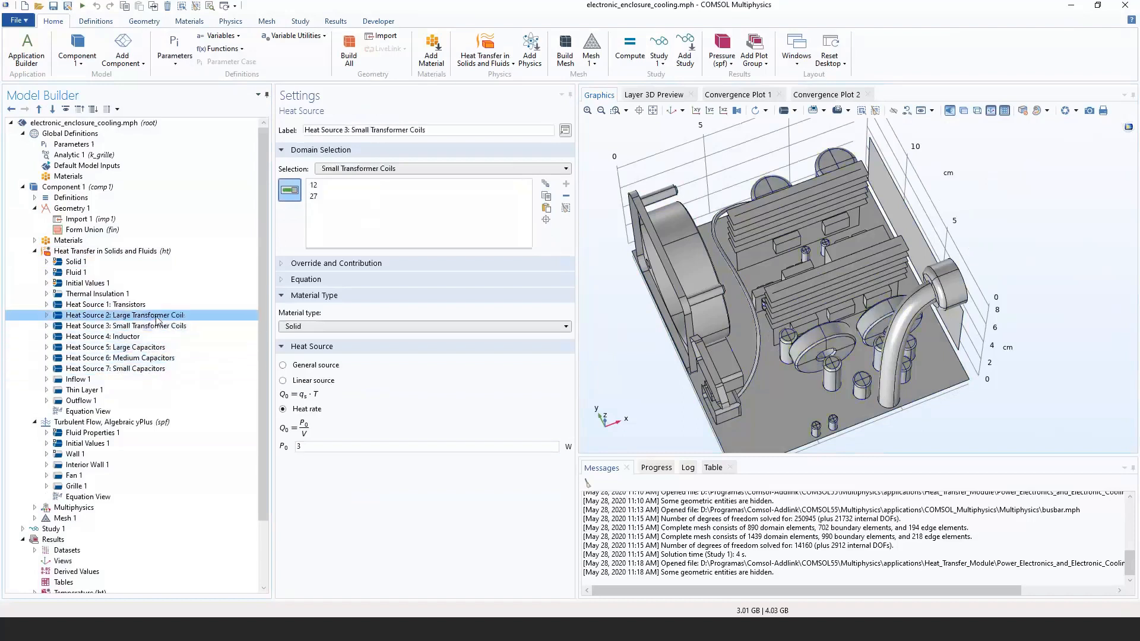
pyautogui.click(157, 306)
pyautogui.click(173, 370)
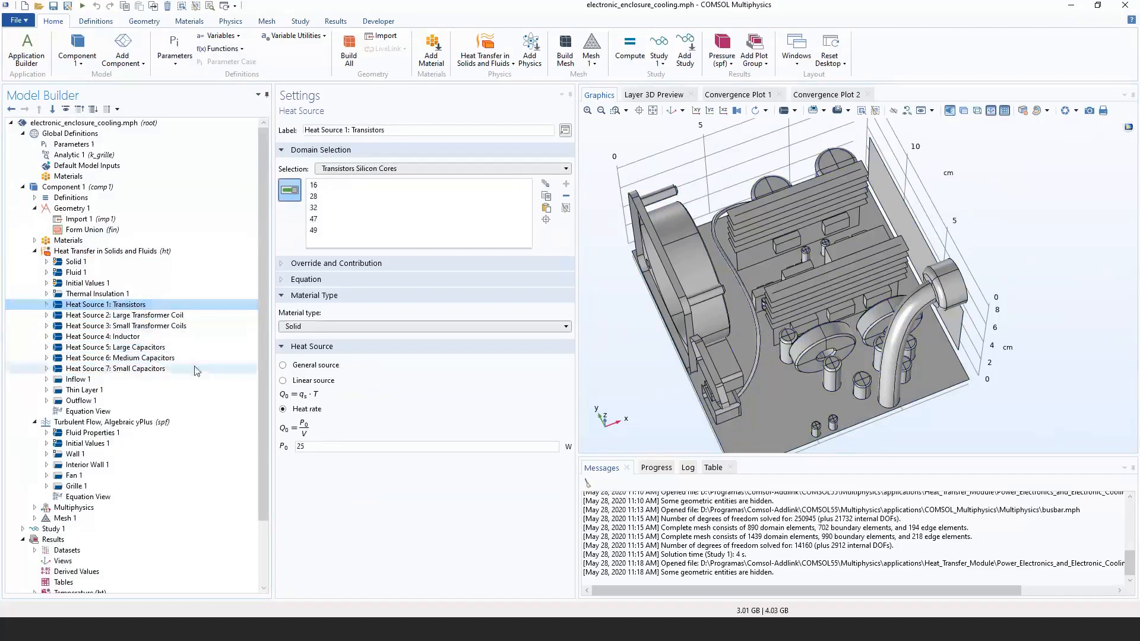
# Try a User defined upstream temperature for Inflow 1 and return it to Ambient temperature (ampr1).
pyautogui.click(169, 379)
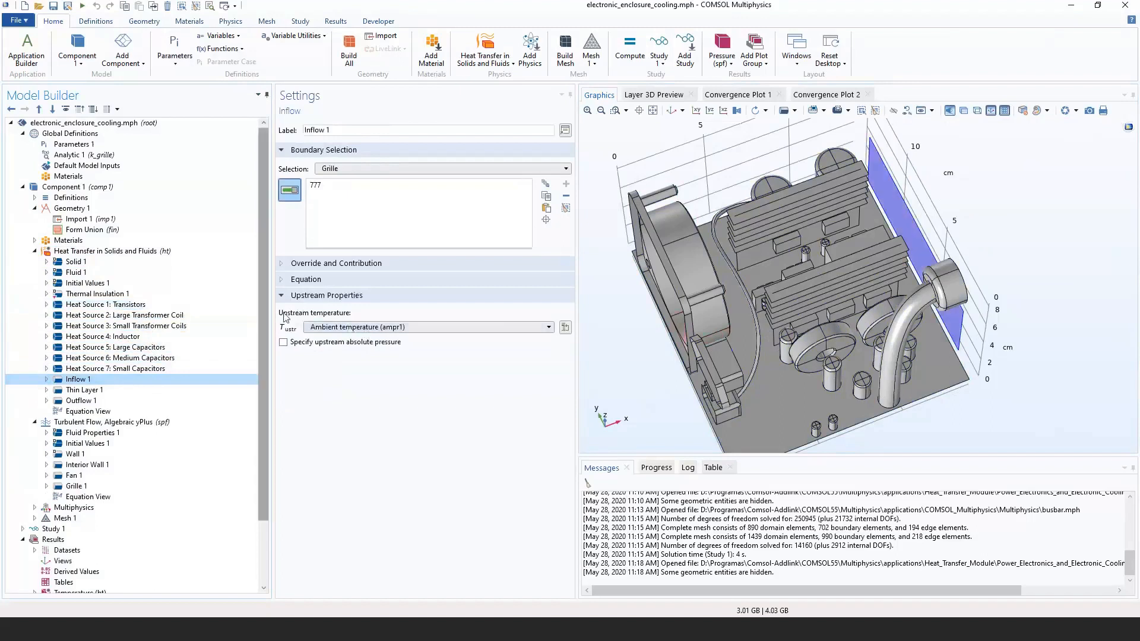
pyautogui.click(340, 329)
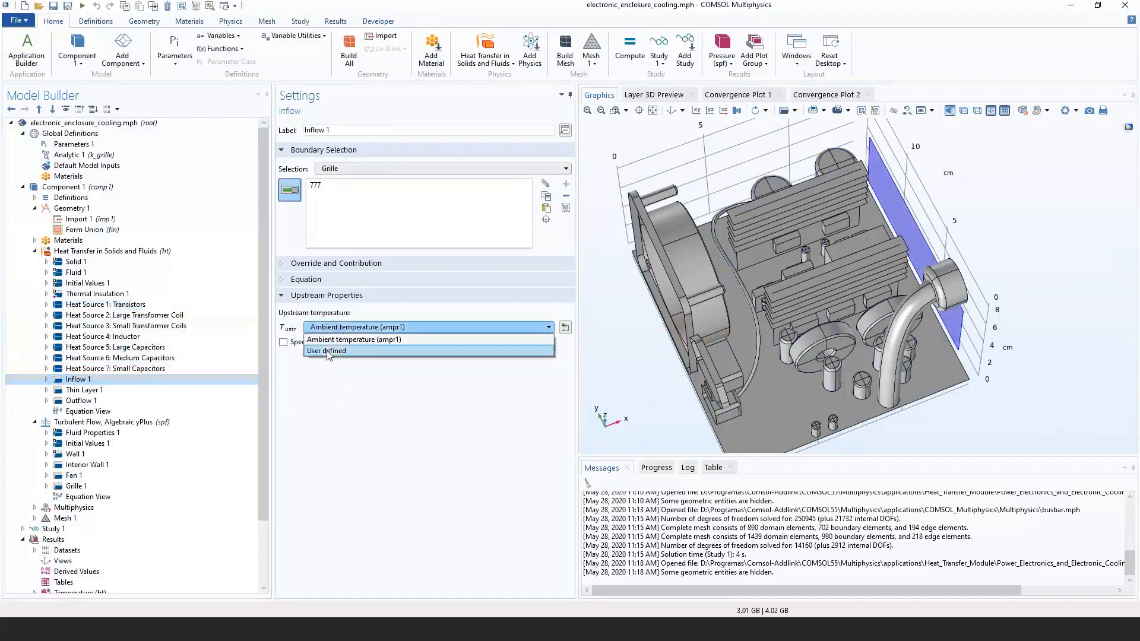
pyautogui.click(327, 351)
pyautogui.click(353, 328)
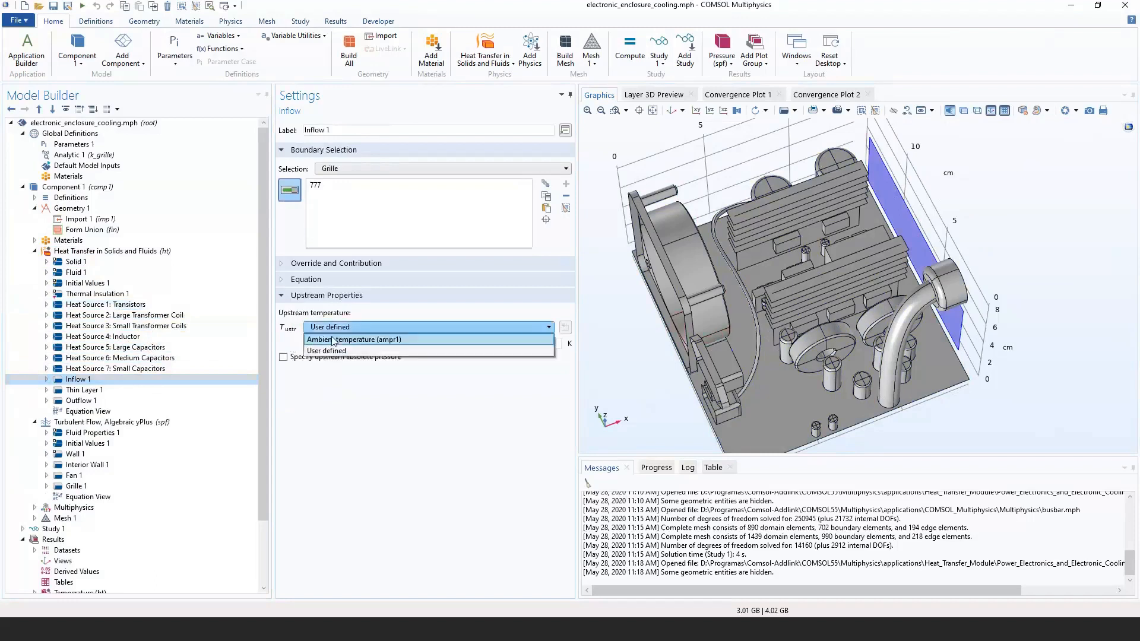
pyautogui.click(336, 338)
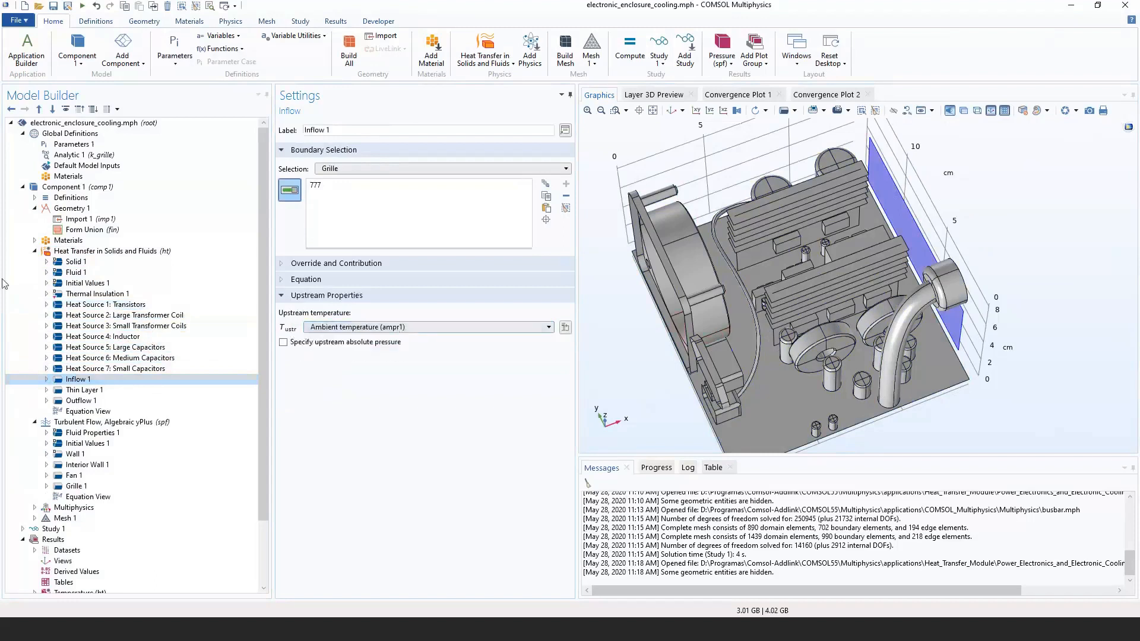
# Open Ambient Properties 1 under the shared properties of Component 1 and examine its ambient temperature and other conditions.
pyautogui.click(35, 198)
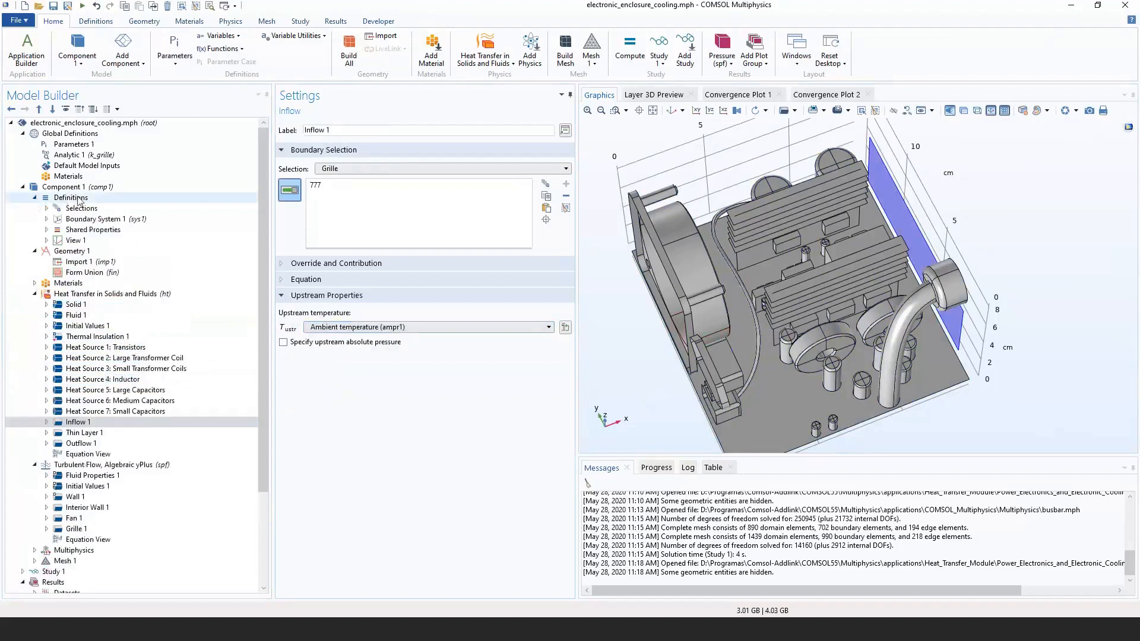
pyautogui.click(87, 231)
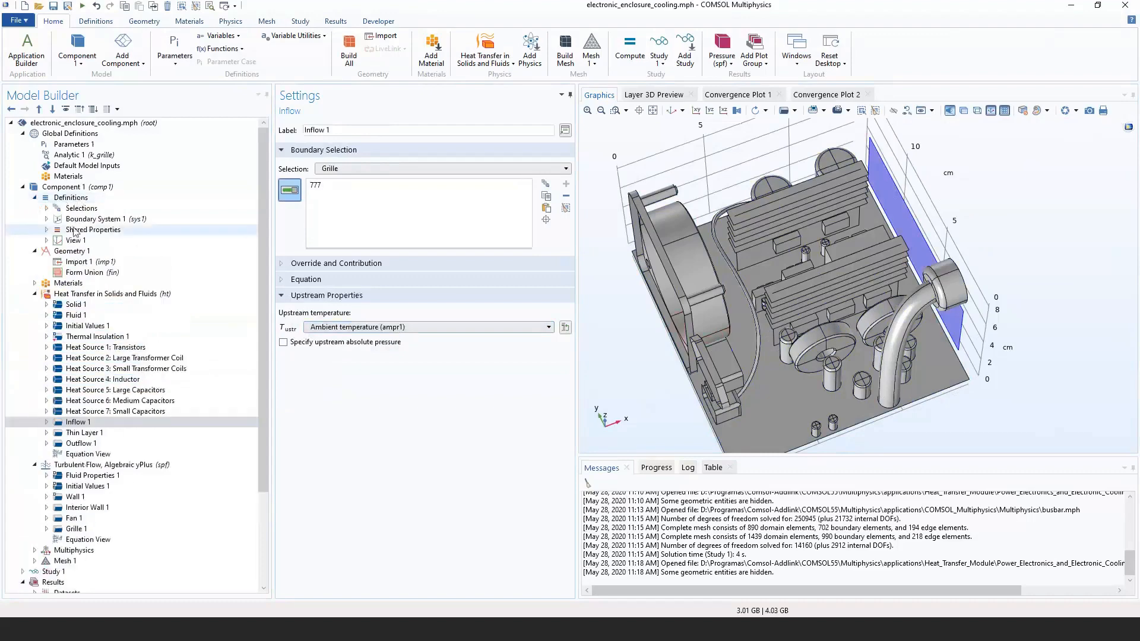
pyautogui.doubleClick(107, 231)
pyautogui.click(96, 241)
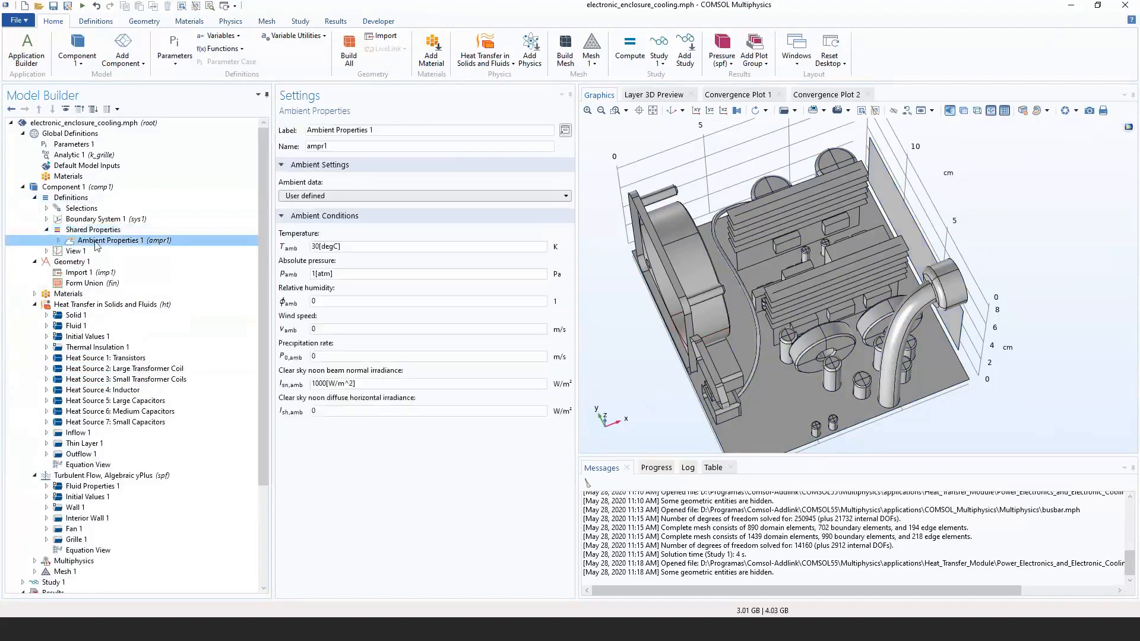
pyautogui.click(326, 245)
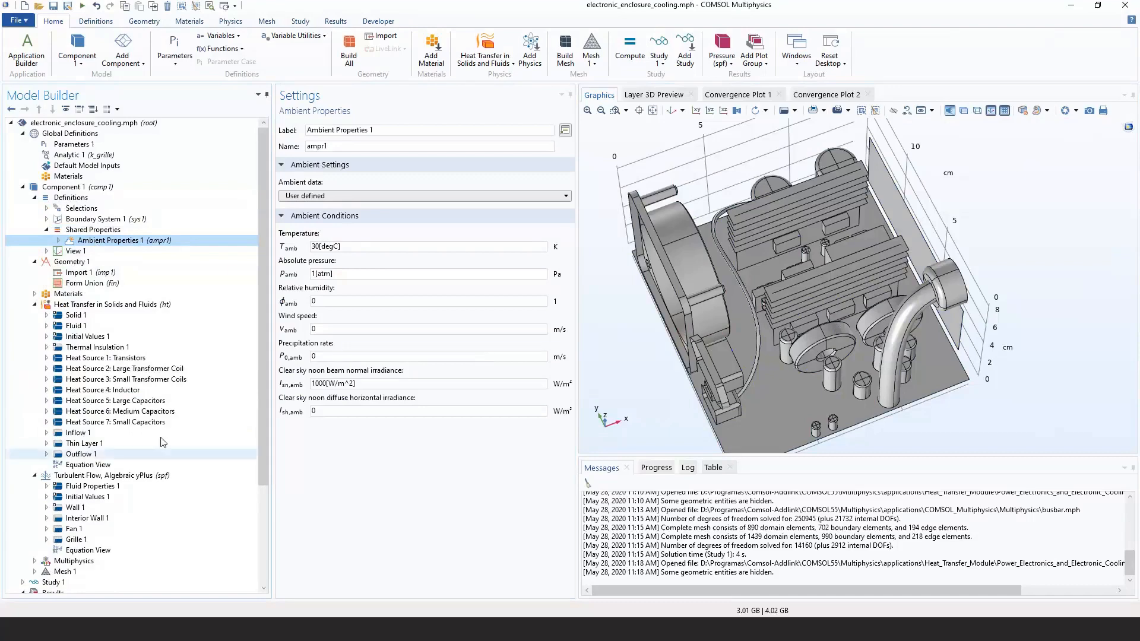
# Switch Inflow 1's upstream temperature to User defined to view its input, and restore Ambient temperature (ampr1).
pyautogui.click(127, 434)
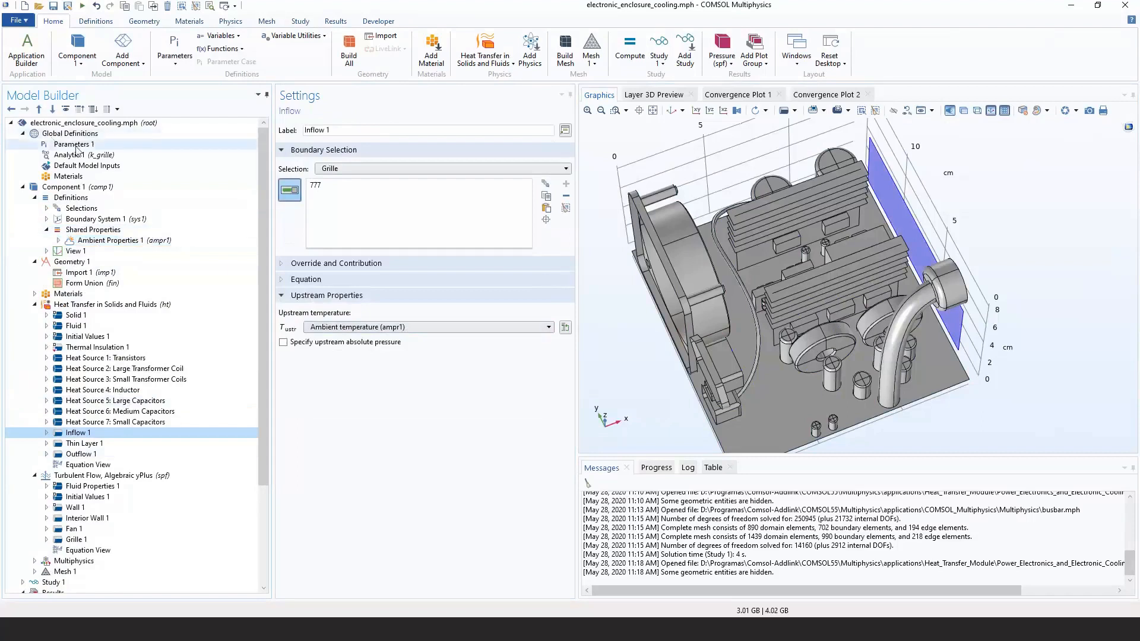
pyautogui.click(416, 327)
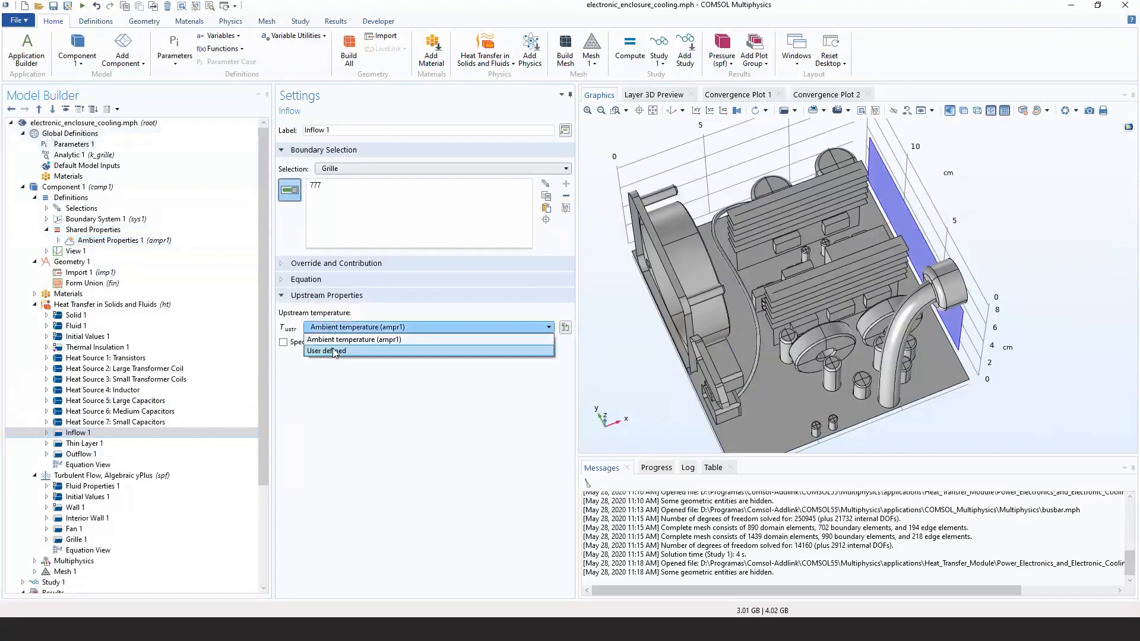
pyautogui.click(324, 351)
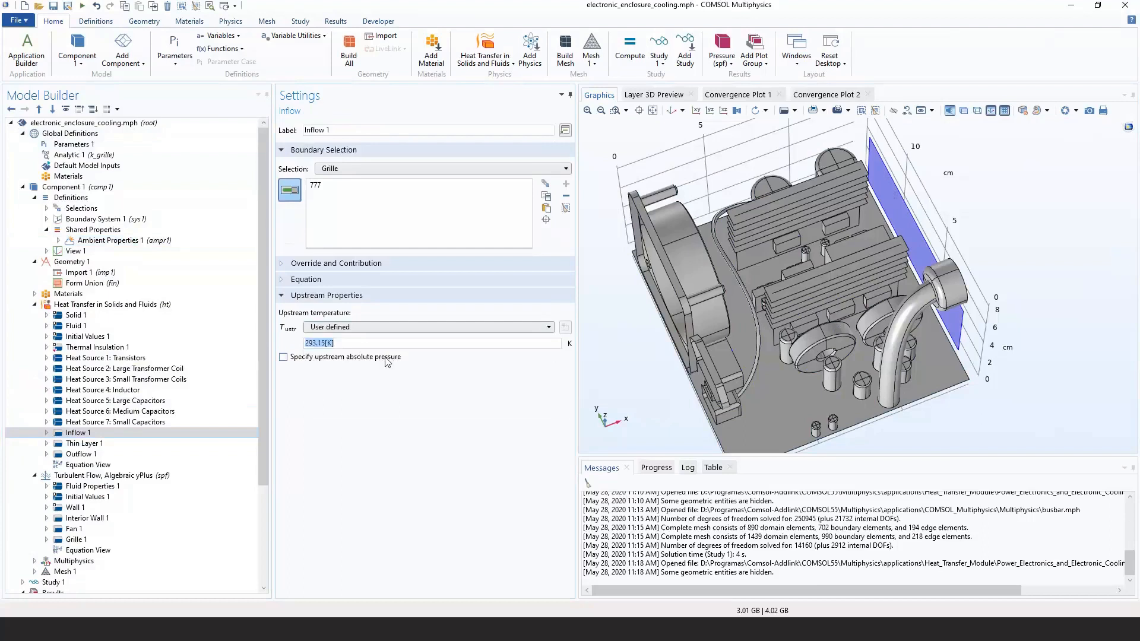
pyautogui.click(405, 326)
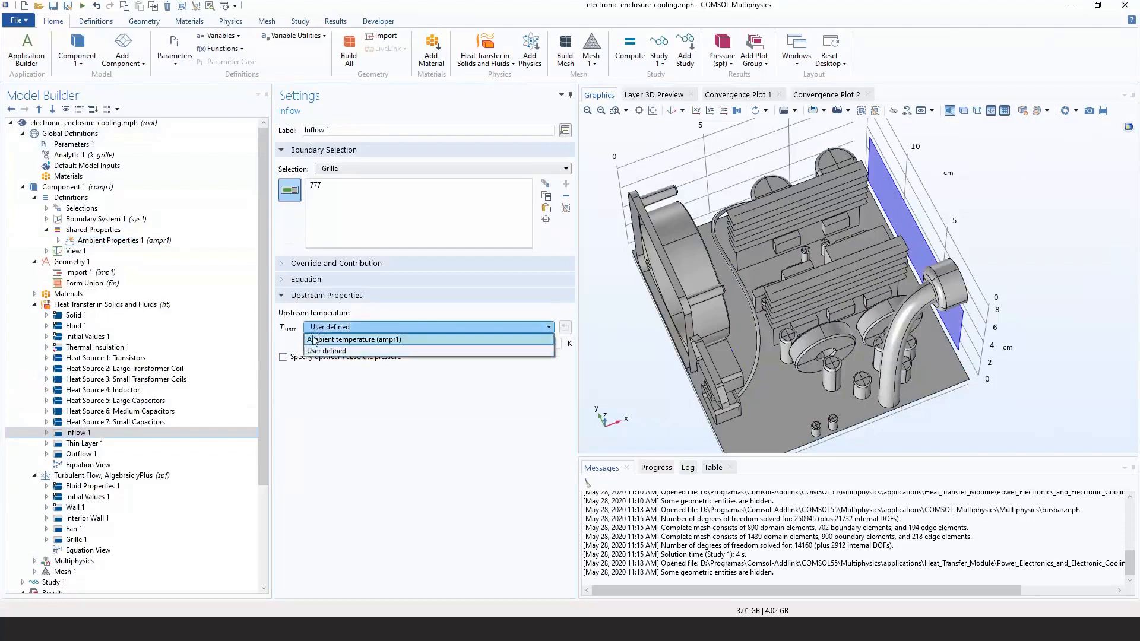
pyautogui.click(315, 340)
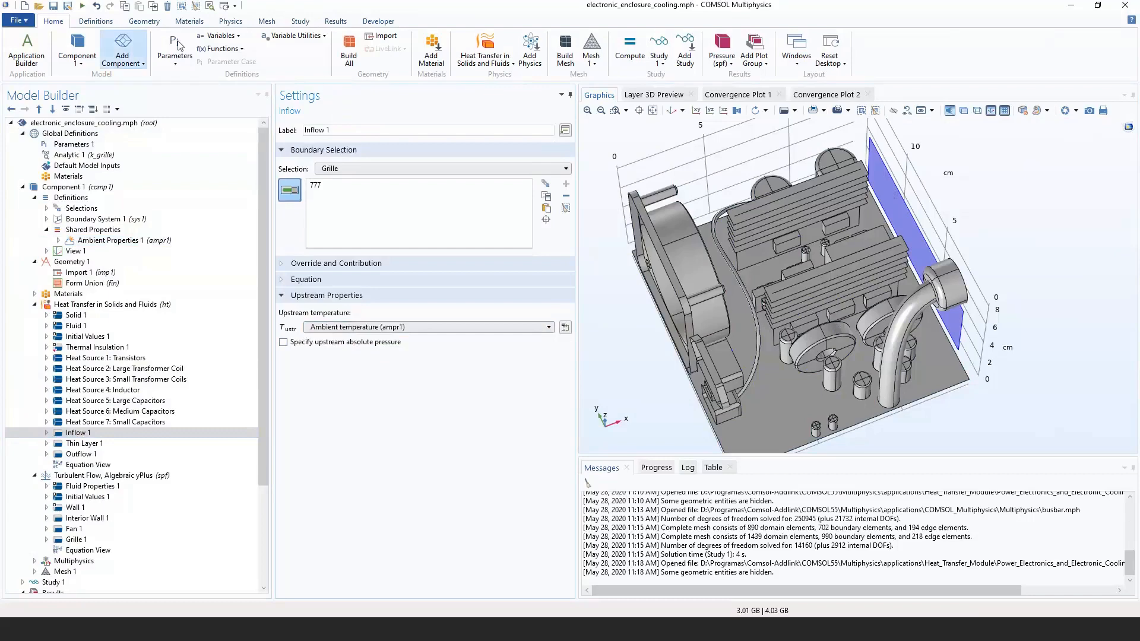
# Browse the AC/DC physics interfaces available to add, including electric fields and currents, magnetic fields, electromagnetic heating, and electromagnetics and mechanics.
pyautogui.click(231, 21)
pyautogui.click(80, 50)
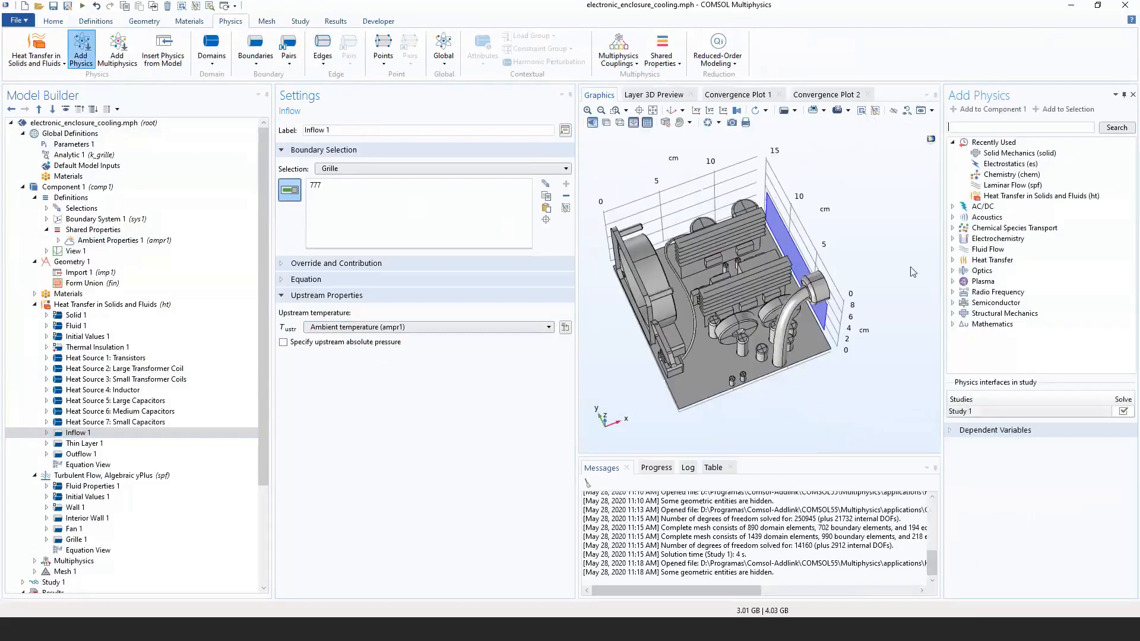
pyautogui.click(953, 207)
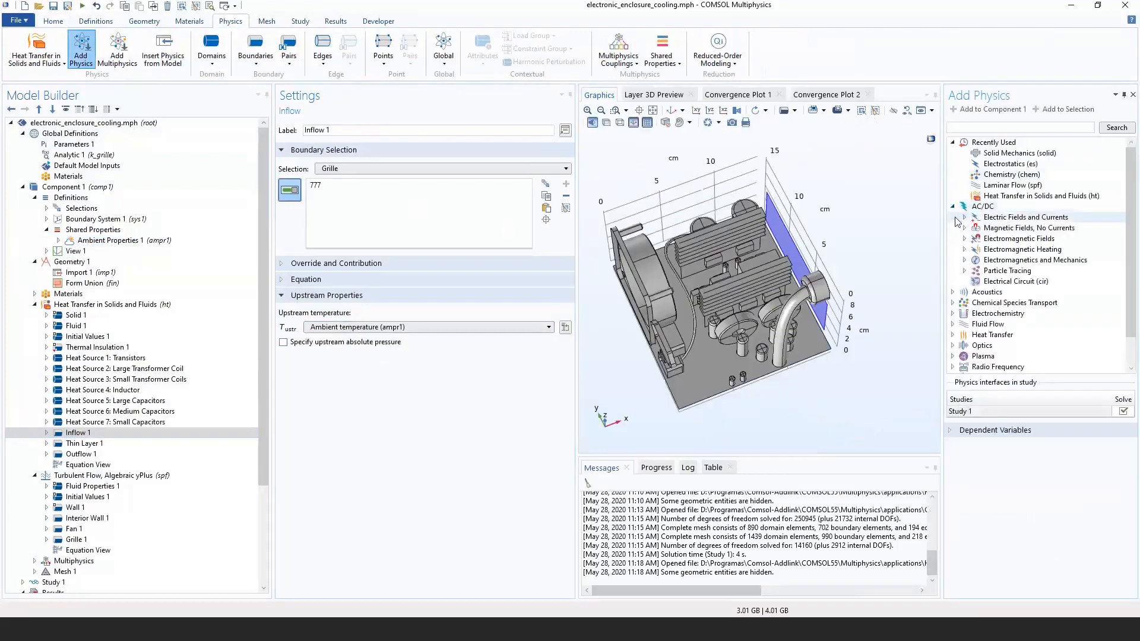
pyautogui.click(964, 218)
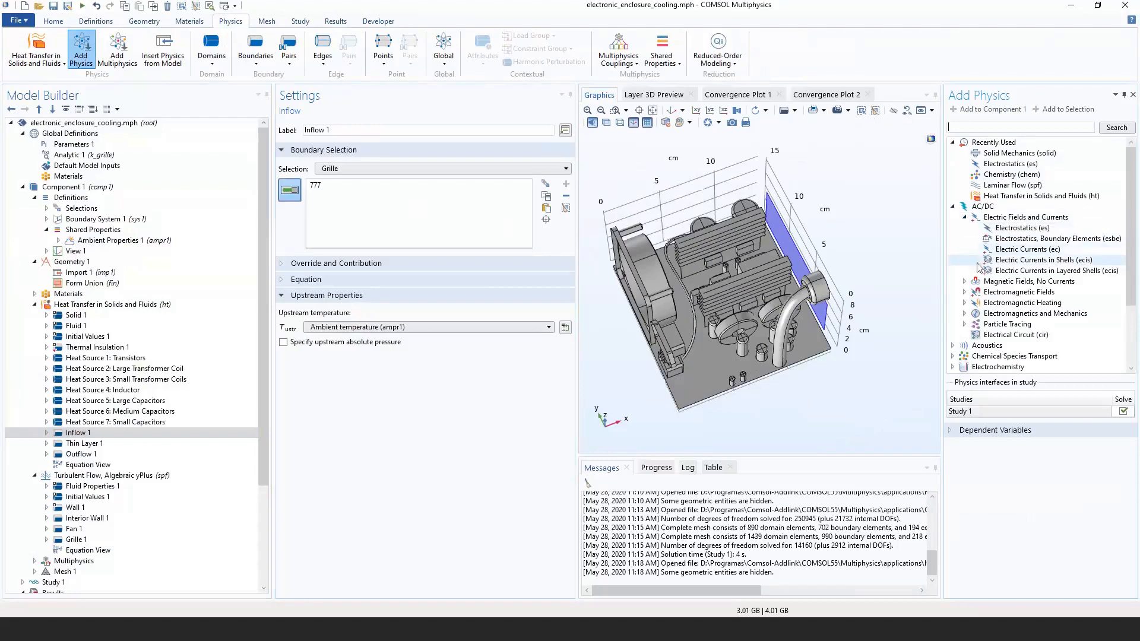
pyautogui.click(964, 303)
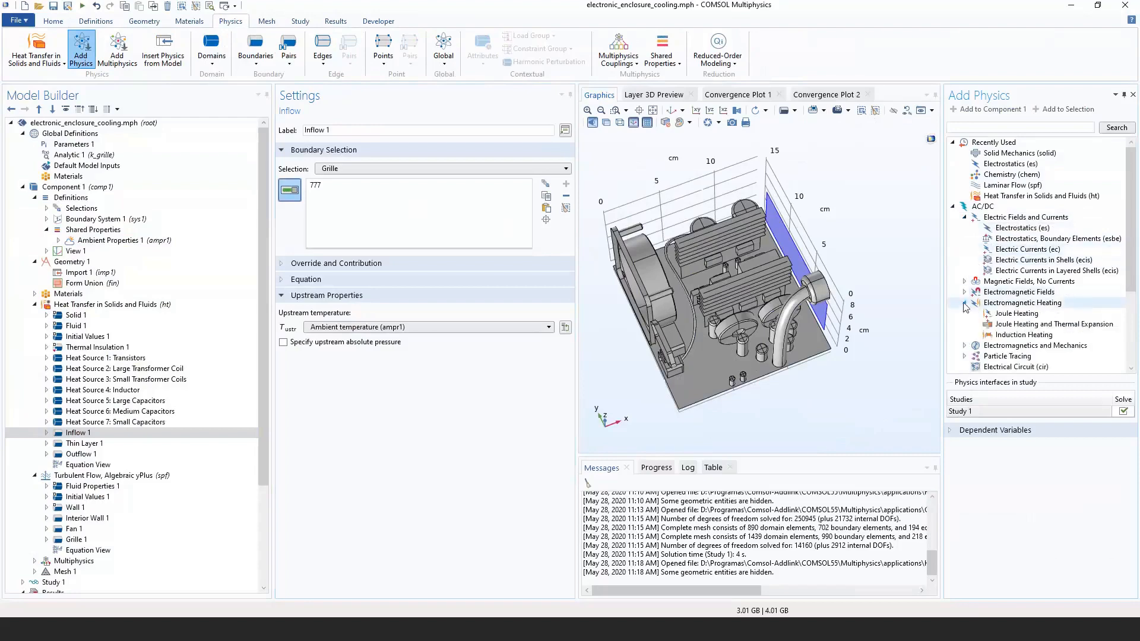
pyautogui.click(964, 292)
pyautogui.click(965, 282)
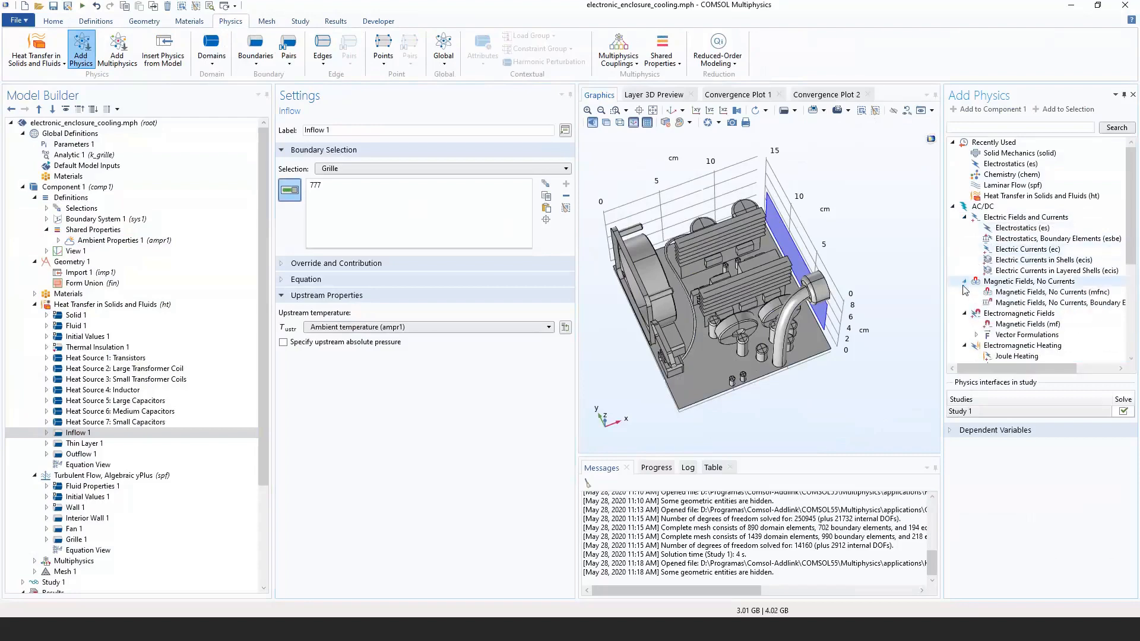
pyautogui.scroll(-3, 963, 296)
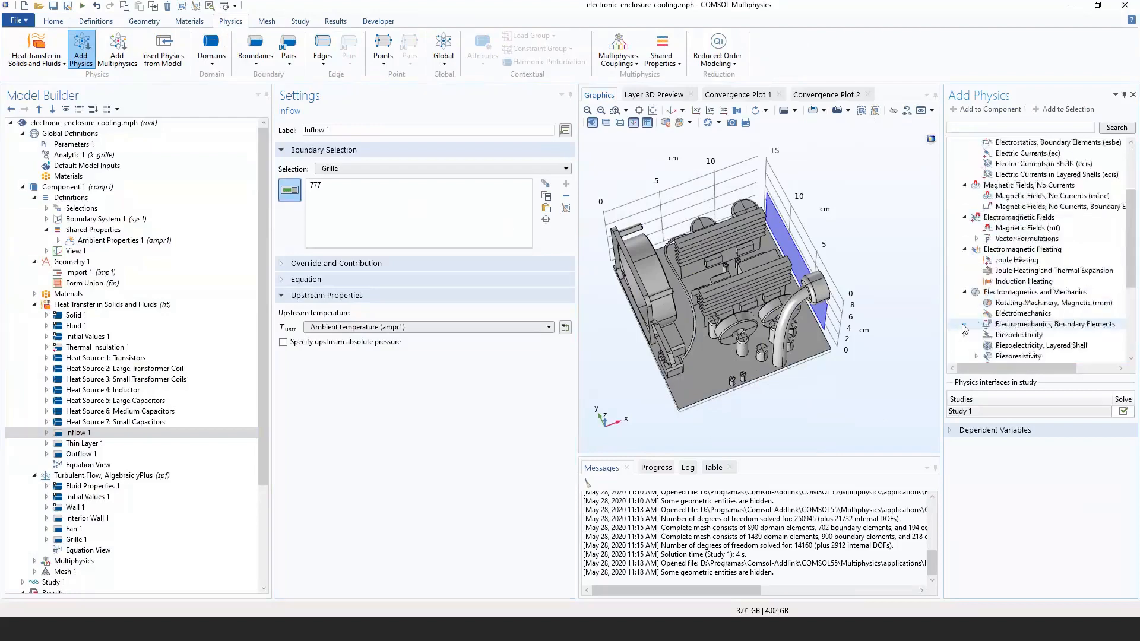
pyautogui.scroll(-2, 963, 328)
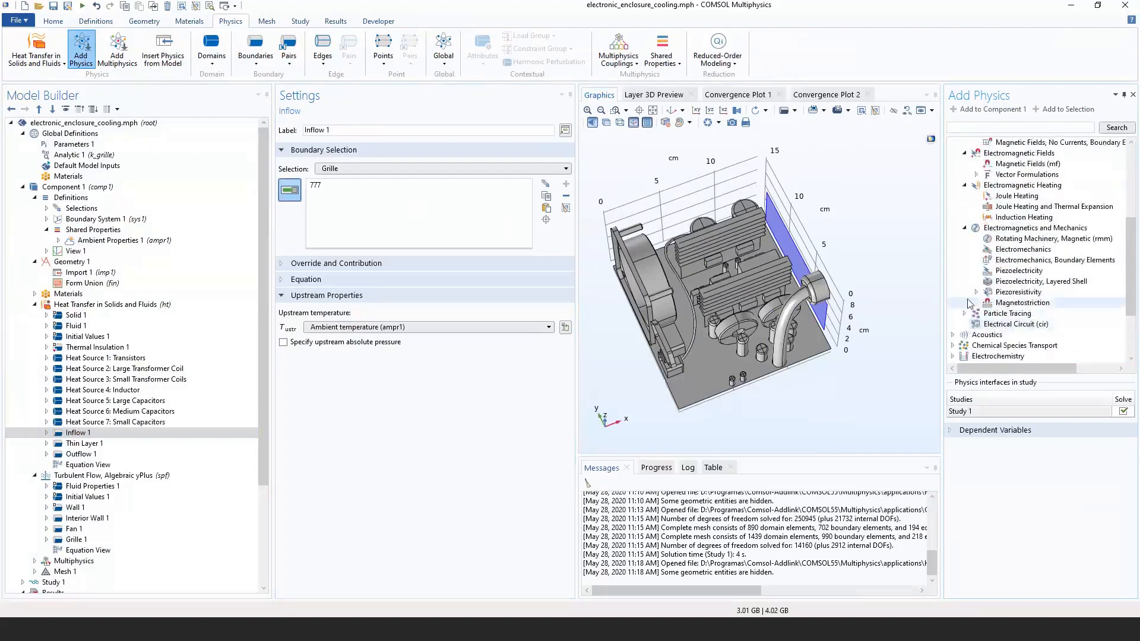
# Add the Electric Currents (ec) interface to Component 1.
pyautogui.scroll(4, 974, 285)
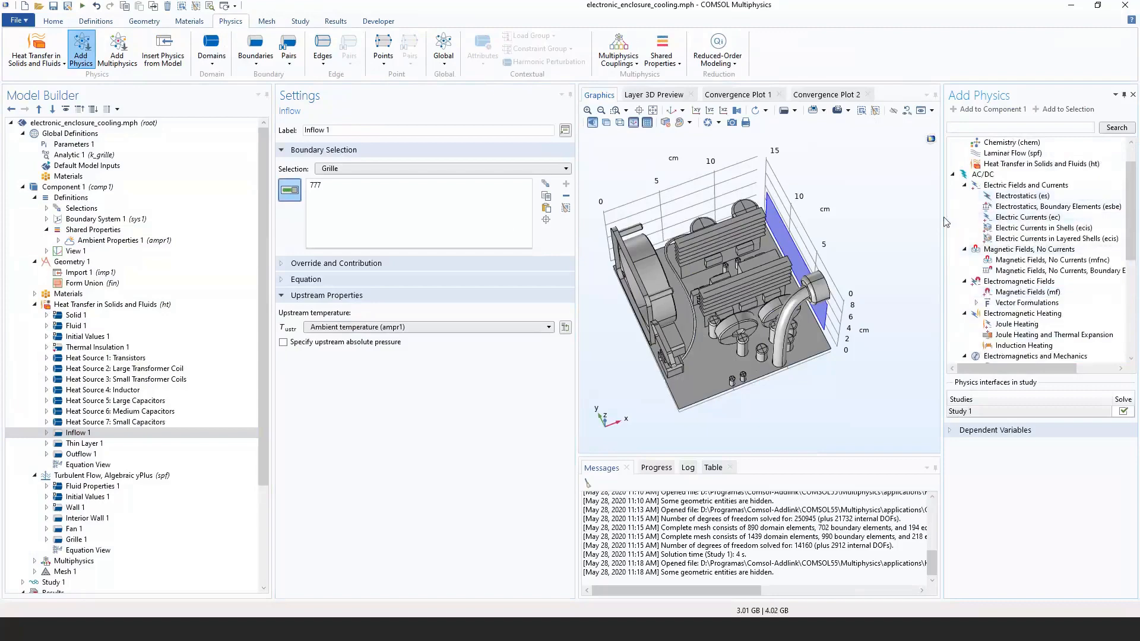
pyautogui.moveTo(943, 221); pyautogui.dragTo(886, 223)
pyautogui.click(1008, 218)
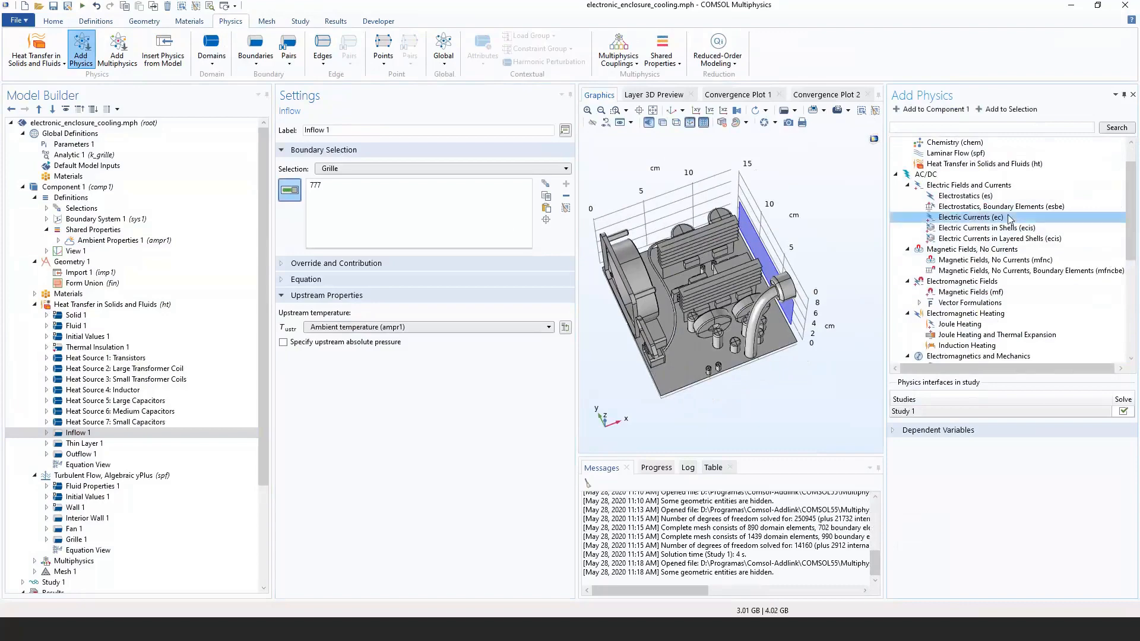
pyautogui.doubleClick(1007, 218)
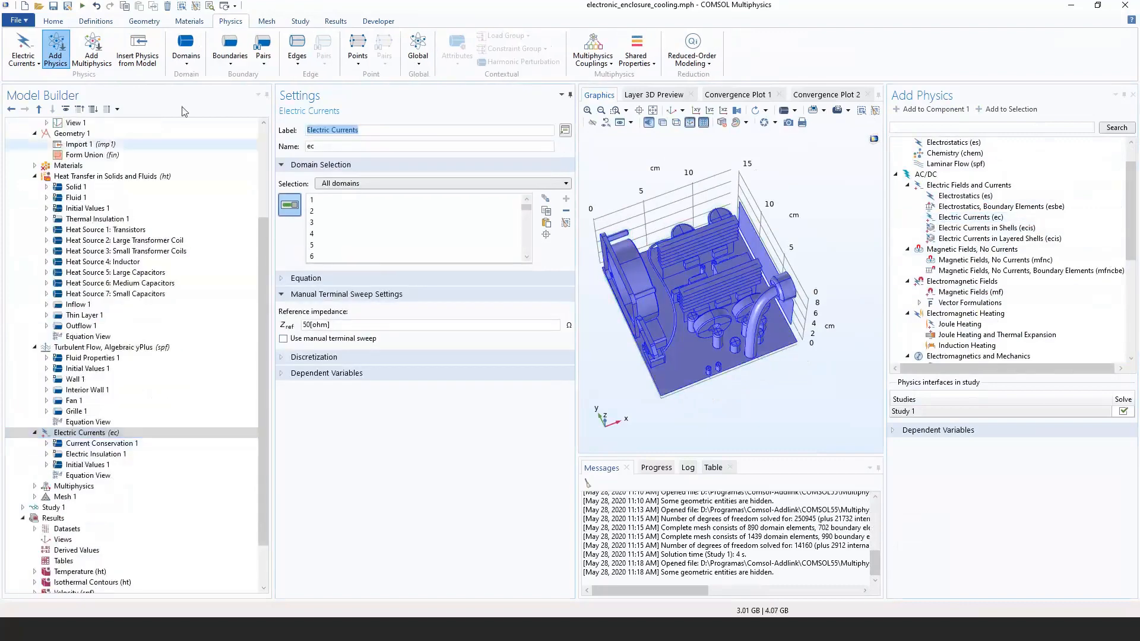
# Add a Frequency Domain study that solves only Electric Currents, excluding heat transfer, turbulent flow and the Nonisothermal Flow 1 coupling.
pyautogui.click(301, 21)
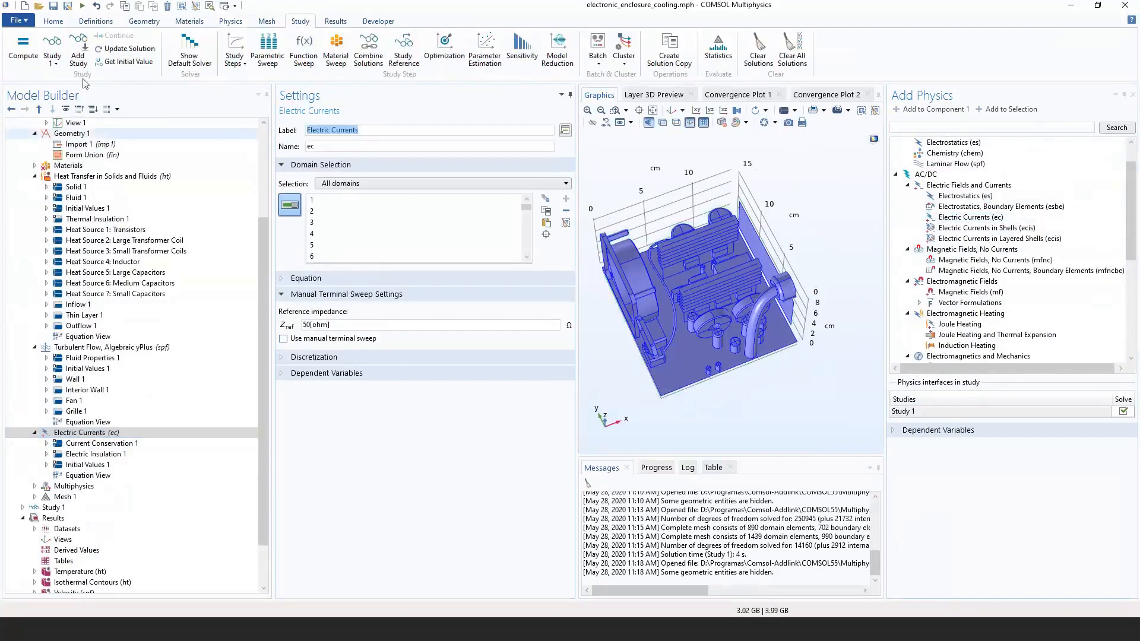
pyautogui.click(78, 51)
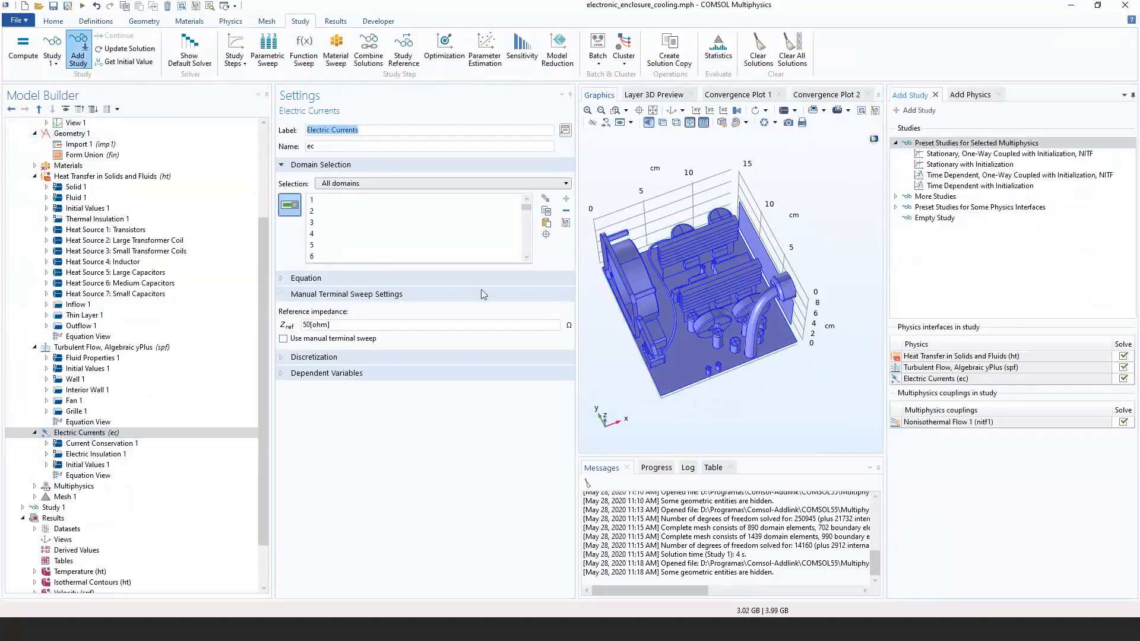
pyautogui.click(1123, 356)
pyautogui.click(1123, 368)
pyautogui.click(1124, 422)
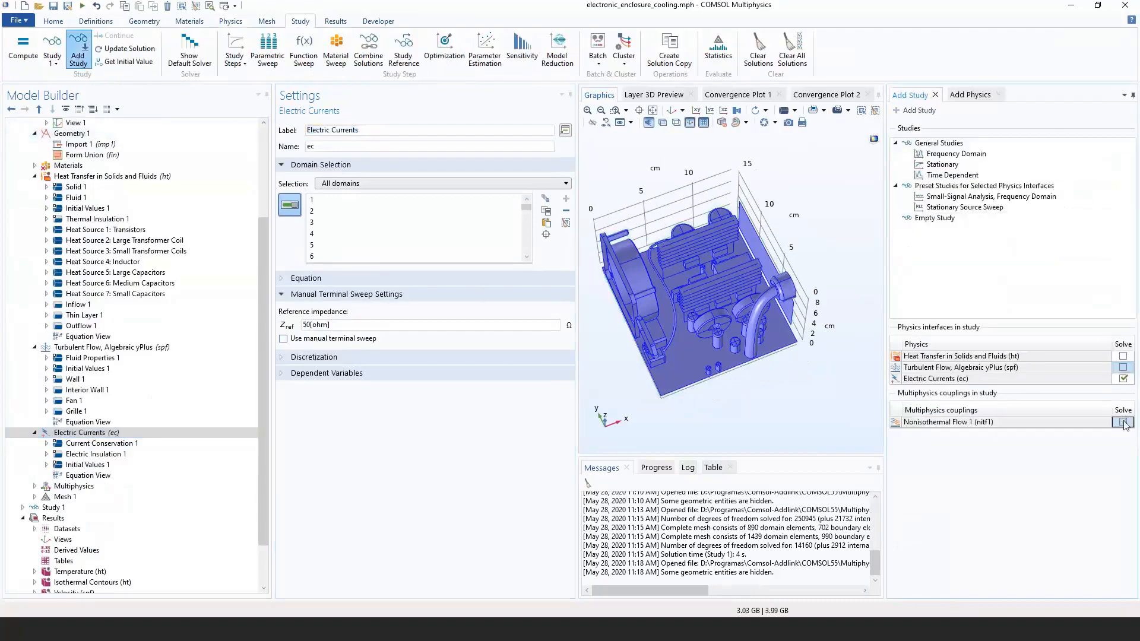
pyautogui.click(927, 380)
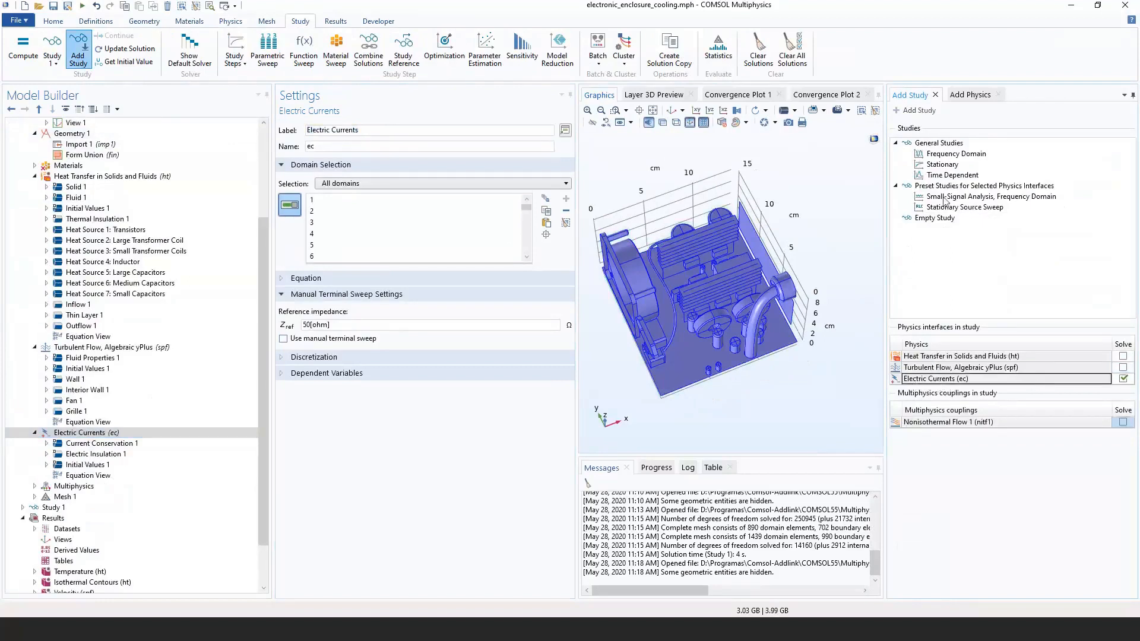
pyautogui.click(950, 154)
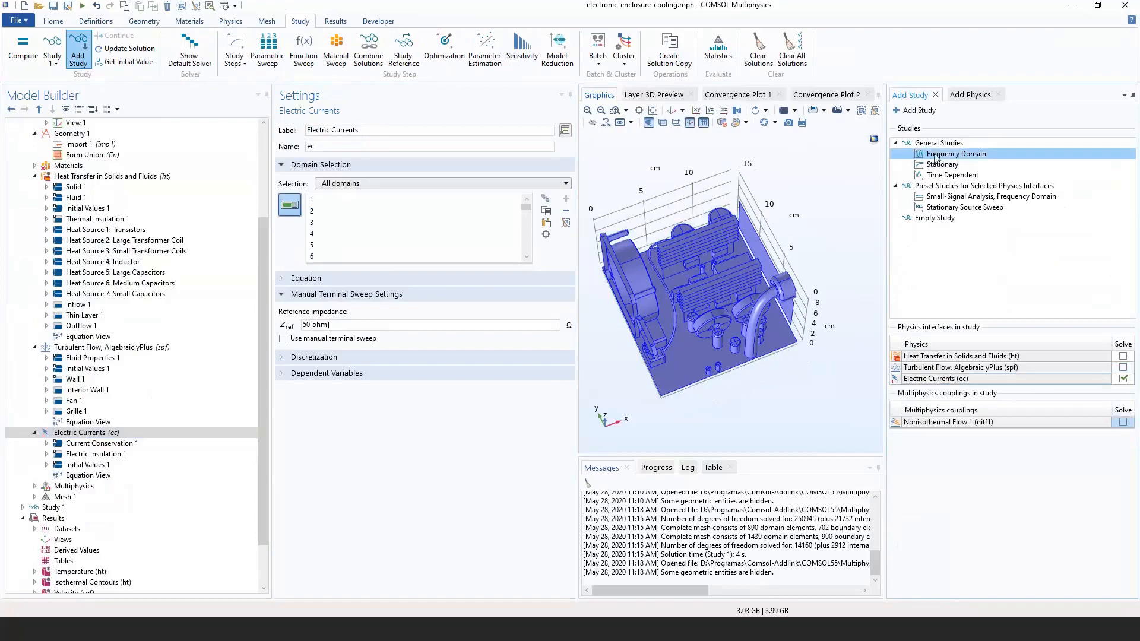
pyautogui.doubleClick(935, 155)
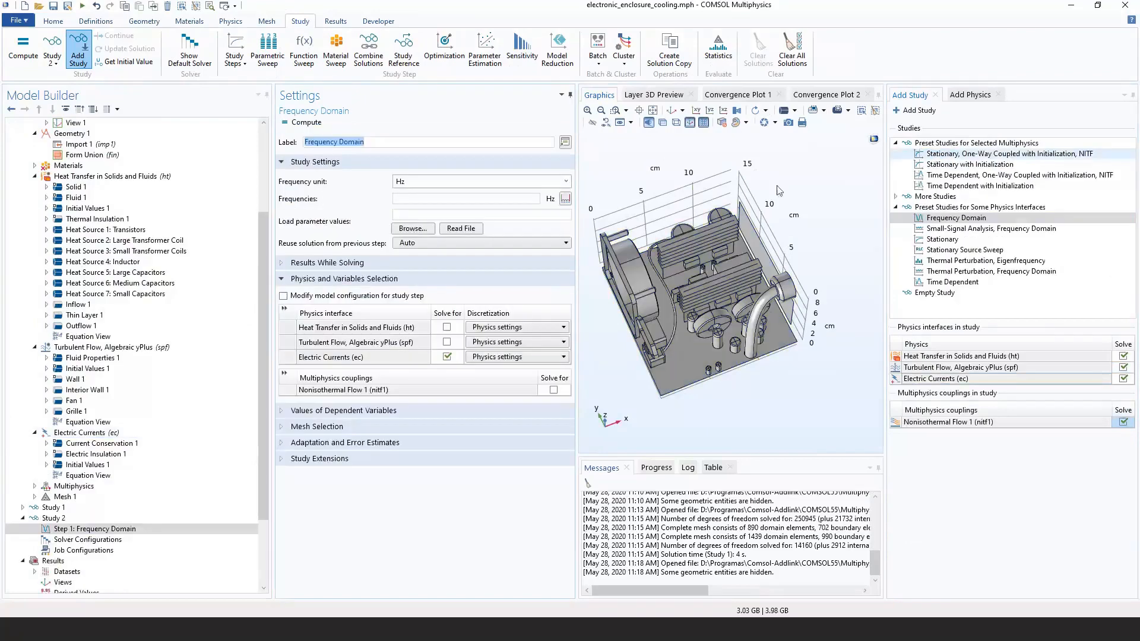
# Examine the frequency unit options and the Frequencies input of the Frequency Domain step.
pyautogui.click(566, 183)
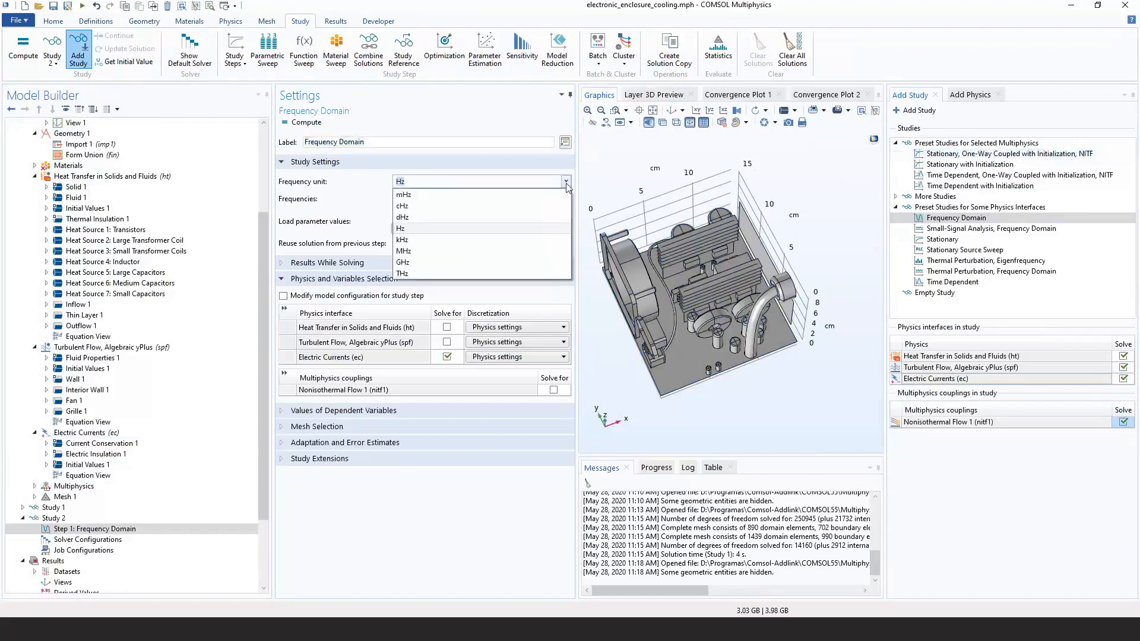
pyautogui.click(421, 198)
pyautogui.click(423, 199)
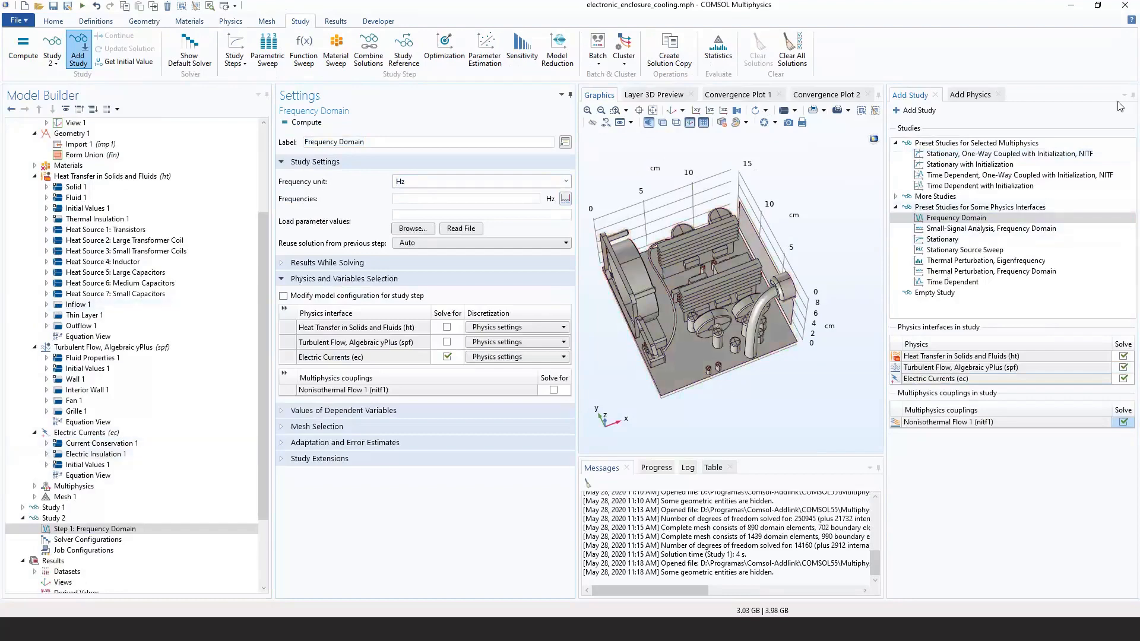
# Close the study and physics selection windows and delete Study 2.
pyautogui.click(936, 94)
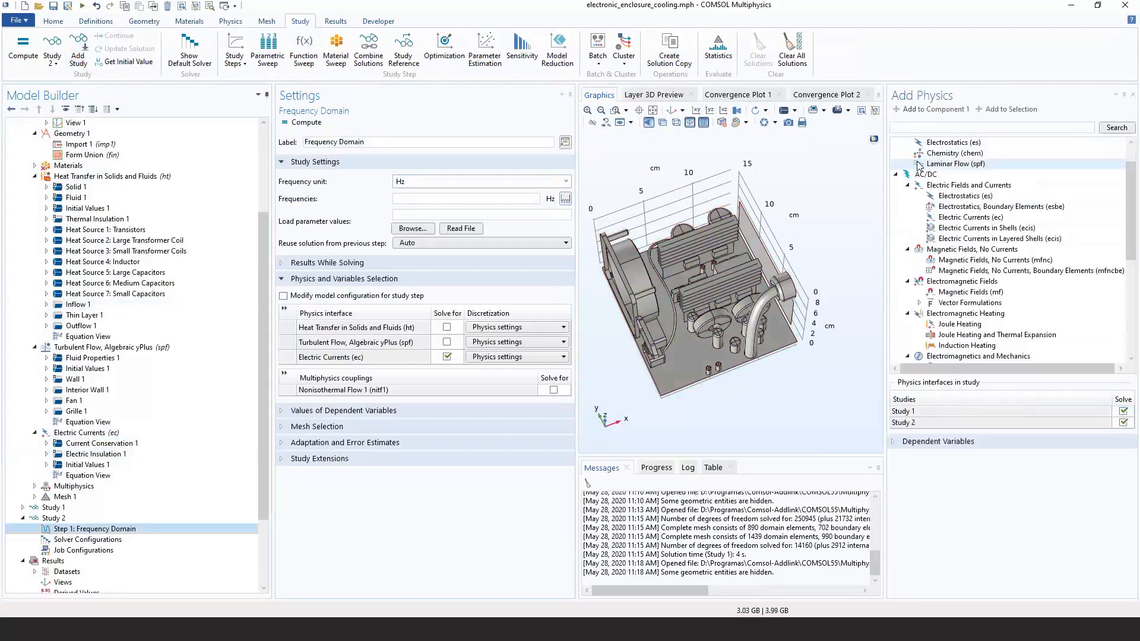
pyautogui.click(1133, 94)
pyautogui.click(53, 518)
pyautogui.rightClick(76, 519)
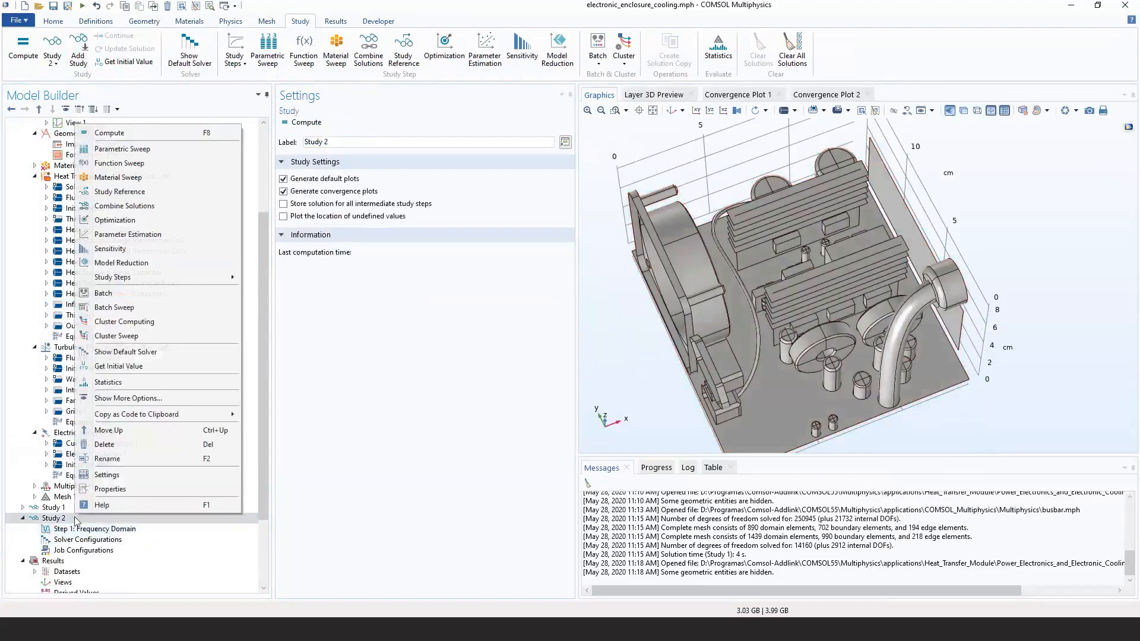
pyautogui.click(105, 445)
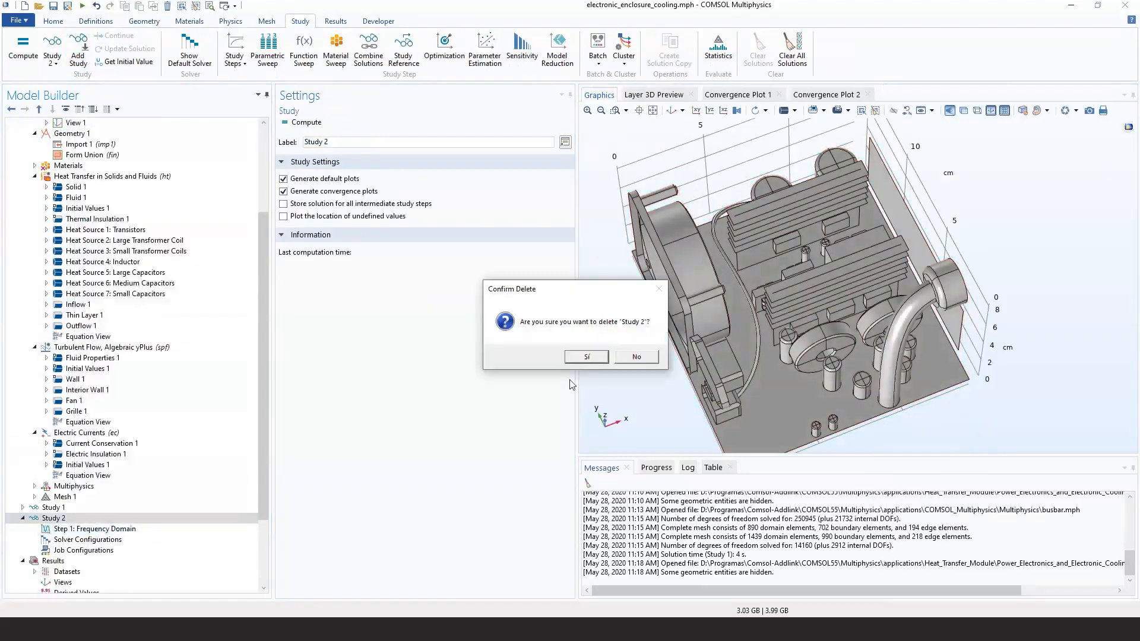
pyautogui.click(572, 358)
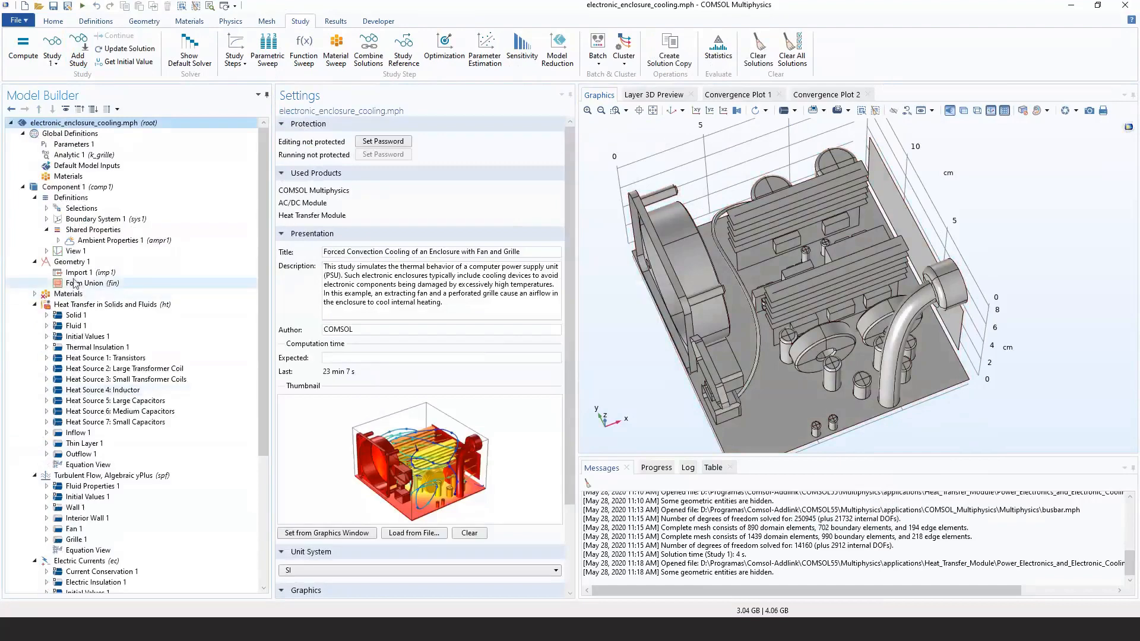
# Review Ambient Properties 1, the Inflow 1 boundary condition and the Thin Layer 1 settings for the conductive layers.
pyautogui.click(107, 240)
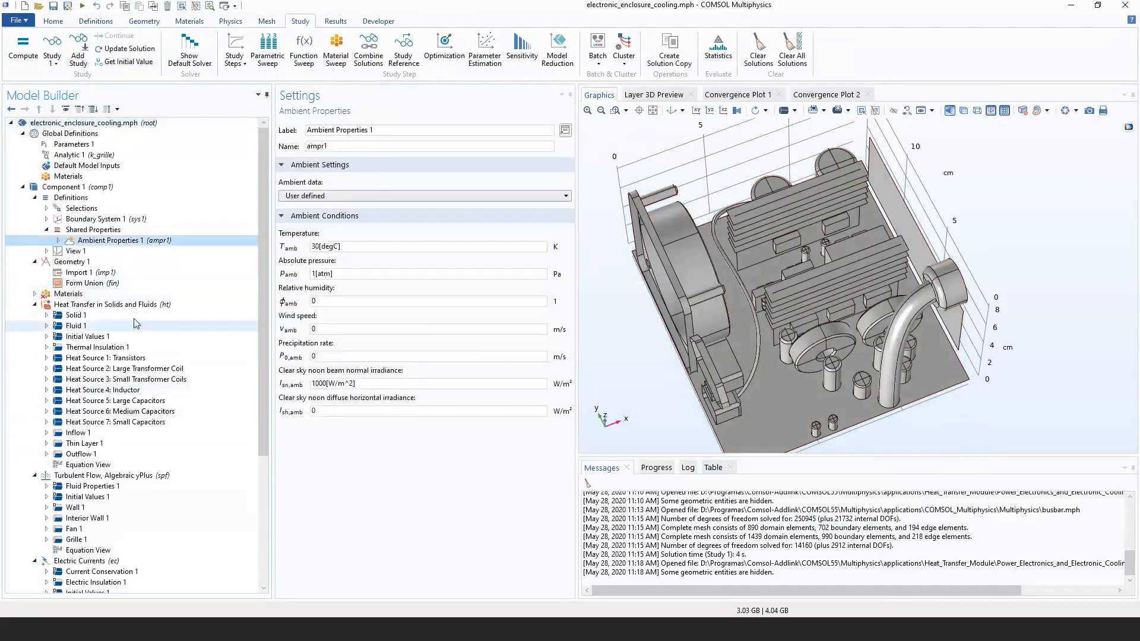
pyautogui.scroll(-2, 135, 322)
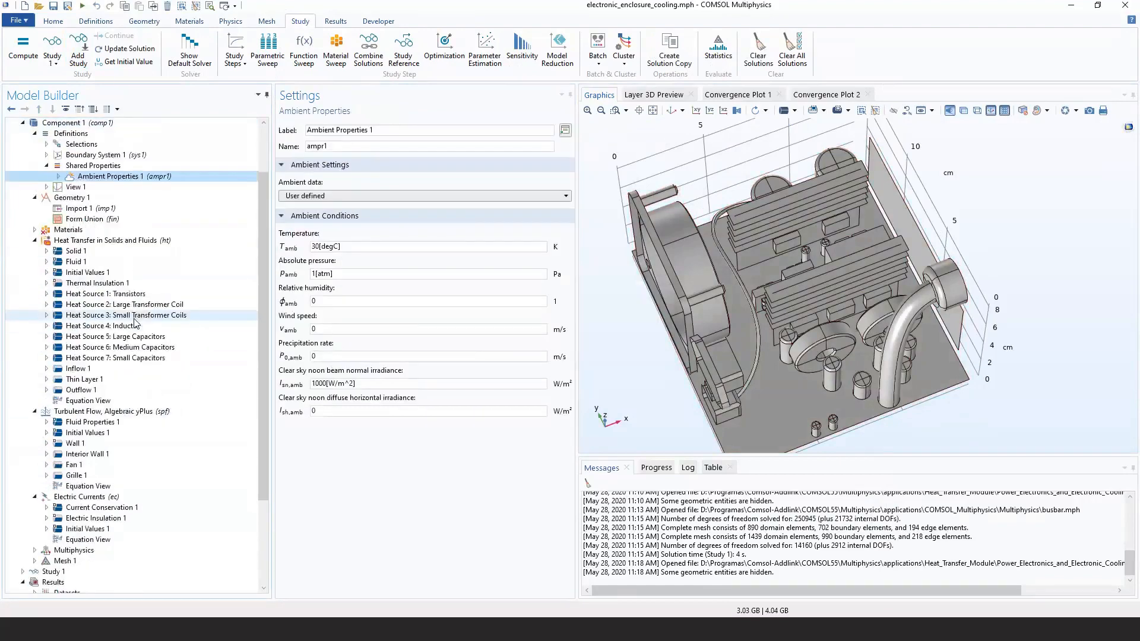
pyautogui.click(142, 369)
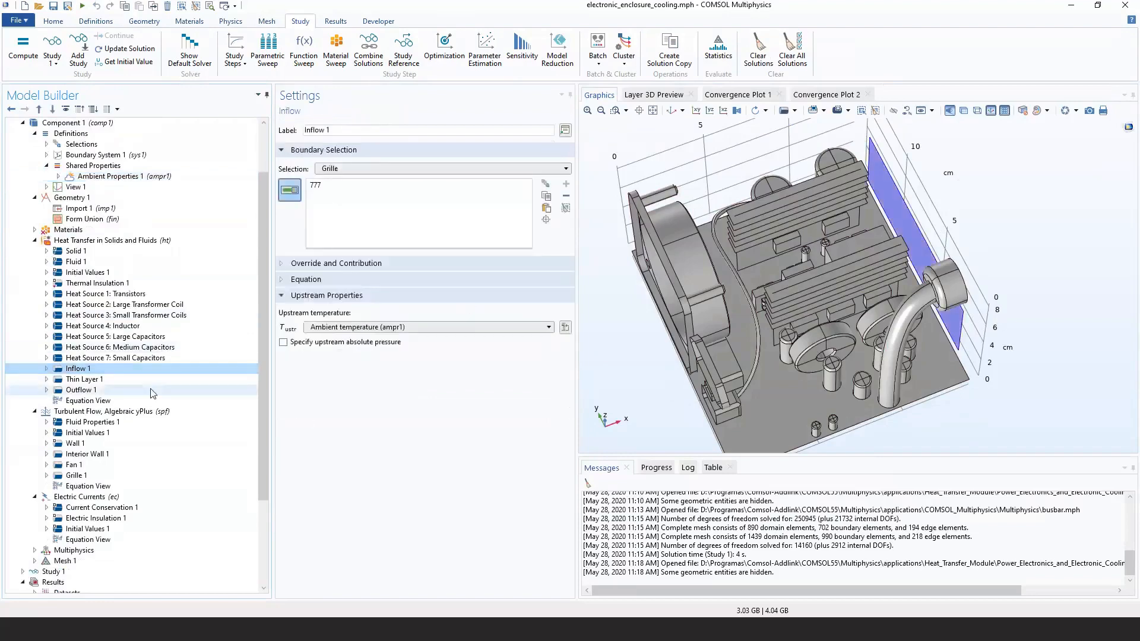
pyautogui.click(151, 380)
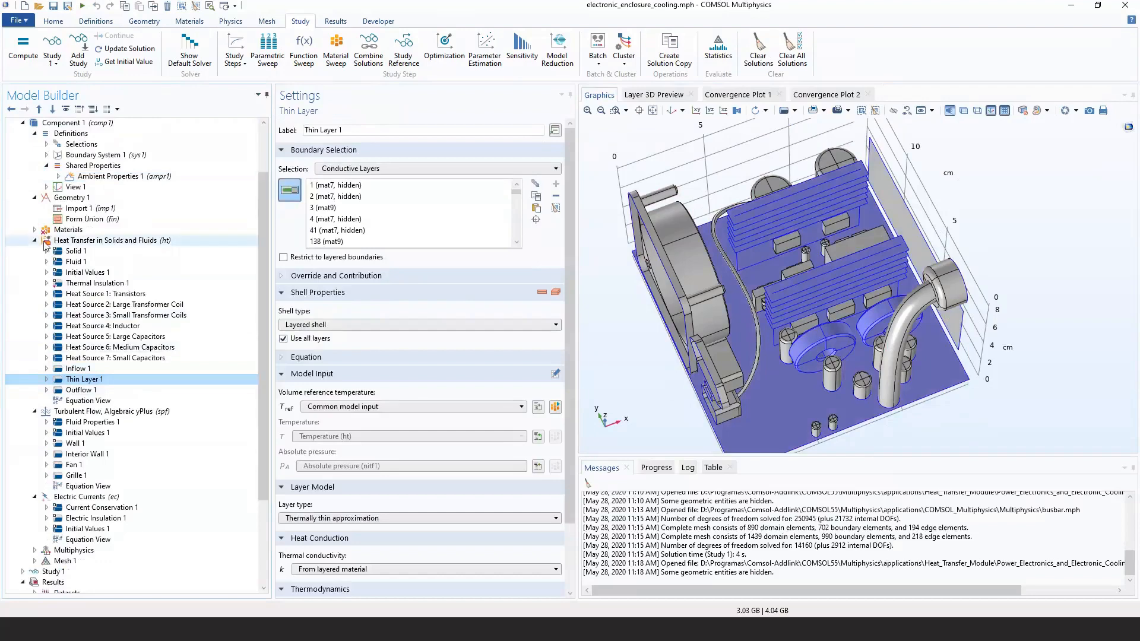
# Delete the Electric Currents physics interface from Component 1.
pyautogui.scroll(-1, 101, 468)
pyautogui.click(98, 465)
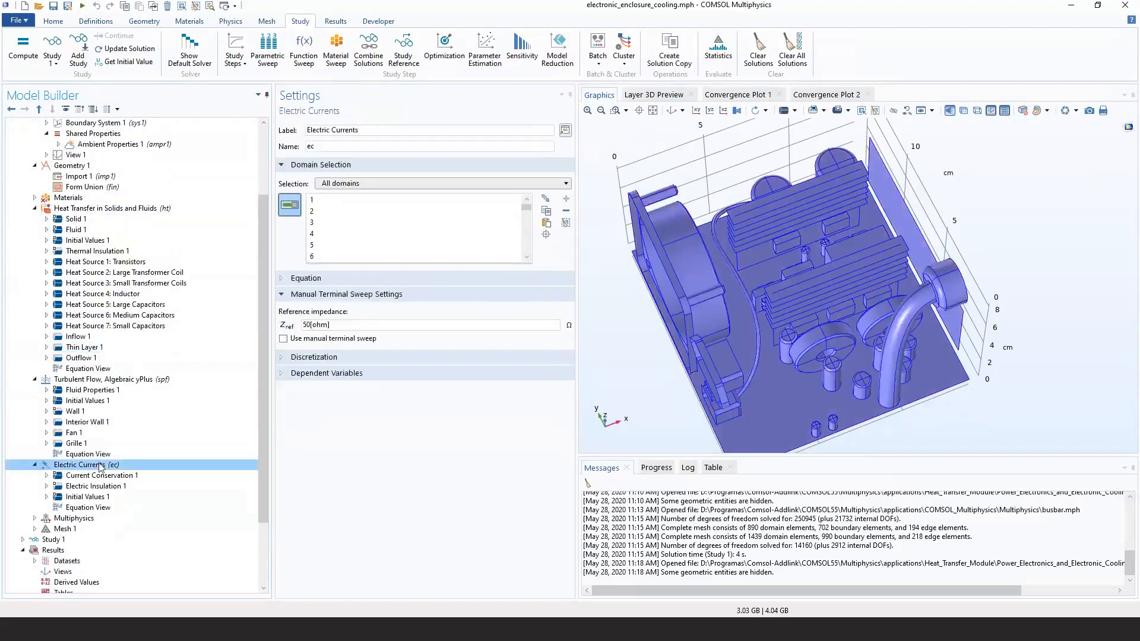
pyautogui.rightClick(100, 467)
pyautogui.click(124, 470)
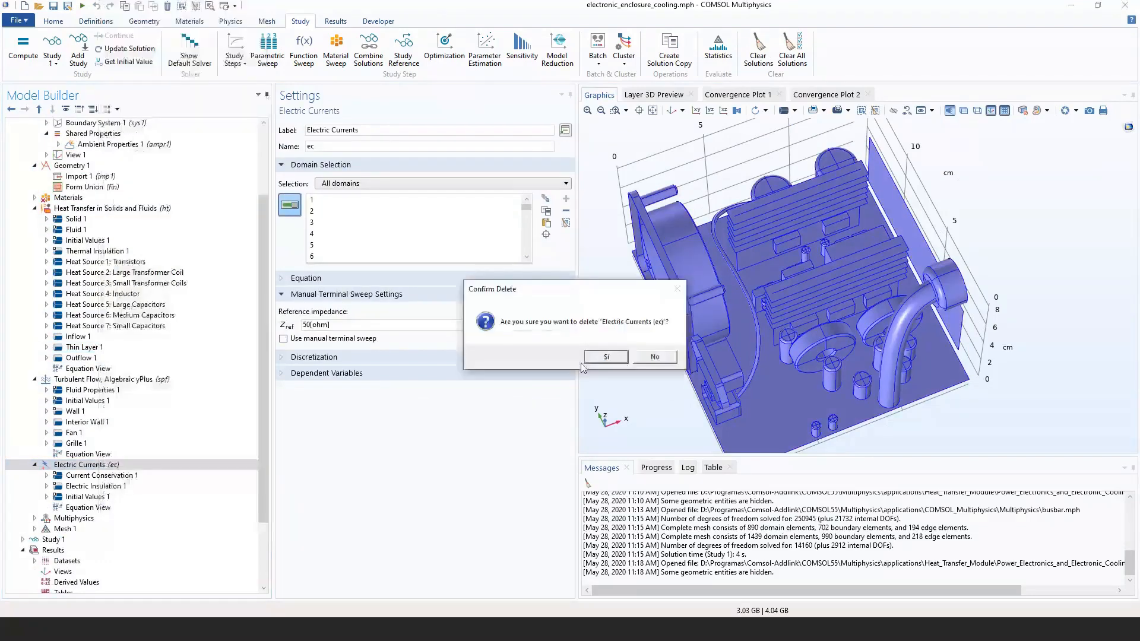
pyautogui.click(607, 356)
# Review the layer model, heat conduction and thermodynamics settings of Thin Layer 1 and view its boundaries on the enclosure.
pyautogui.click(81, 378)
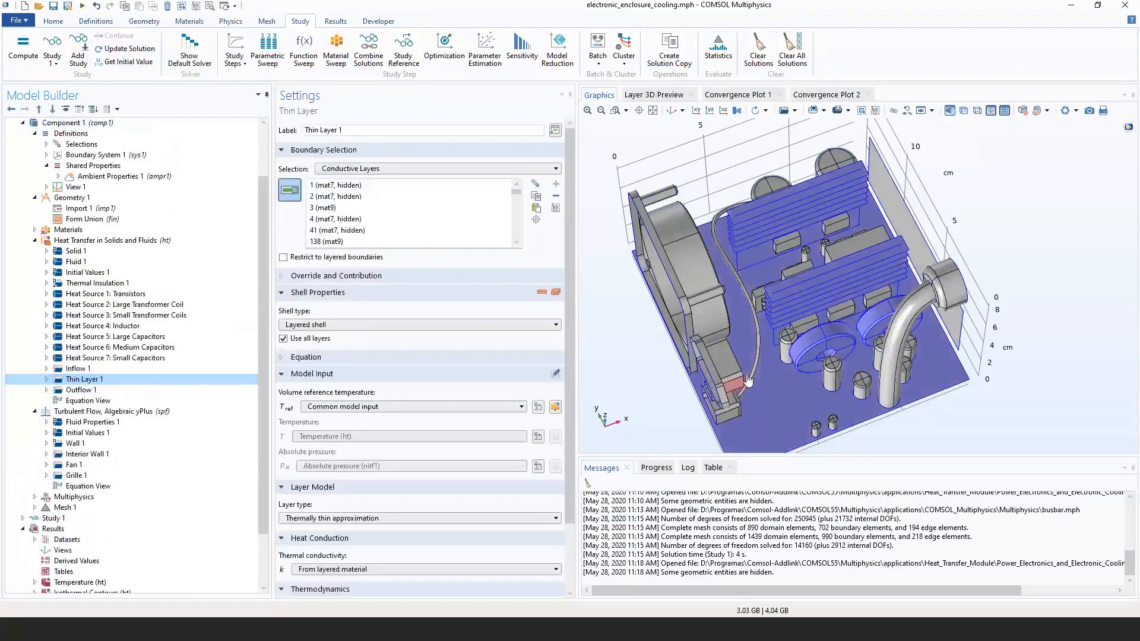
pyautogui.moveTo(572, 375); pyautogui.dragTo(569, 466)
pyautogui.moveTo(674, 406); pyautogui.dragTo(676, 382, button='right')
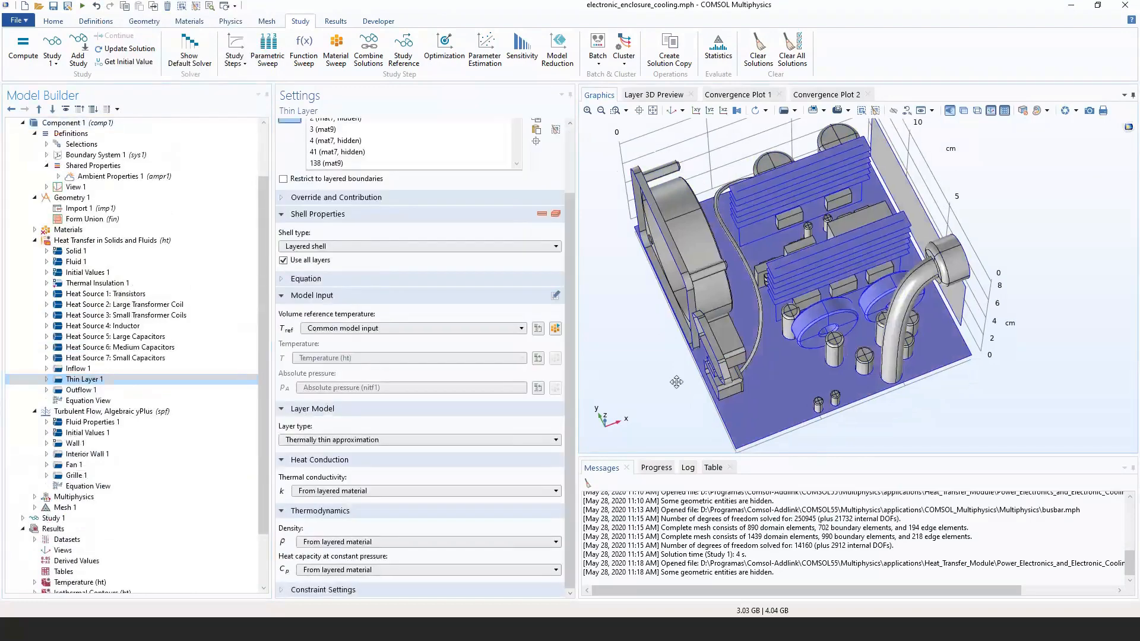
pyautogui.moveTo(677, 382); pyautogui.dragTo(781, 426)
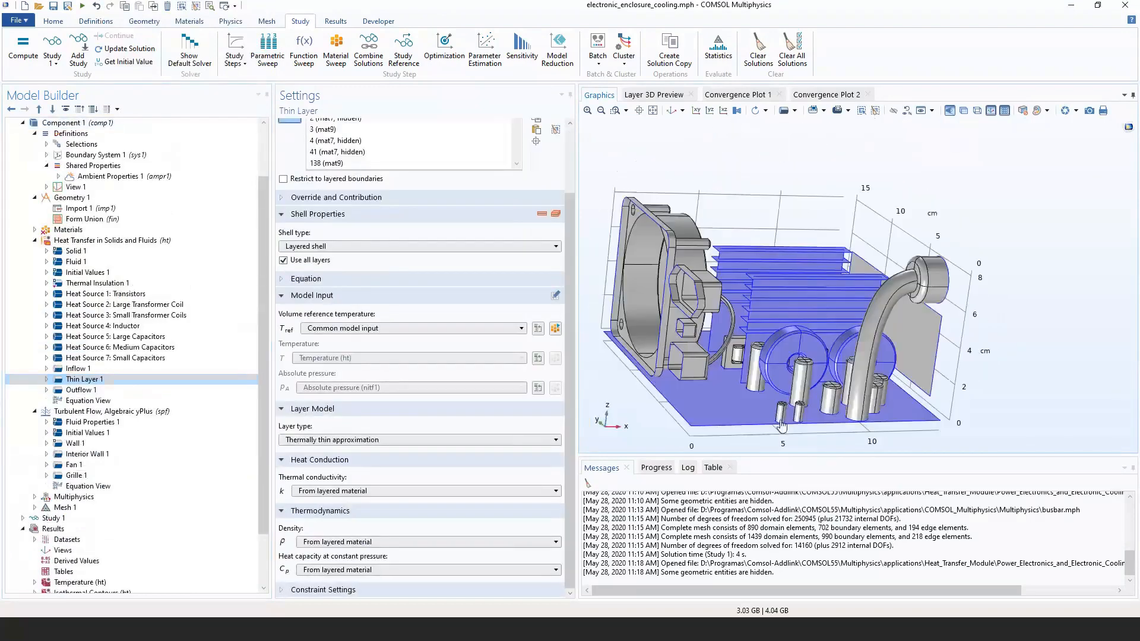
# Look through the Steel AISI 4340, Aluminum, Copper and Silicon materials and the parts assigned to them.
pyautogui.click(35, 230)
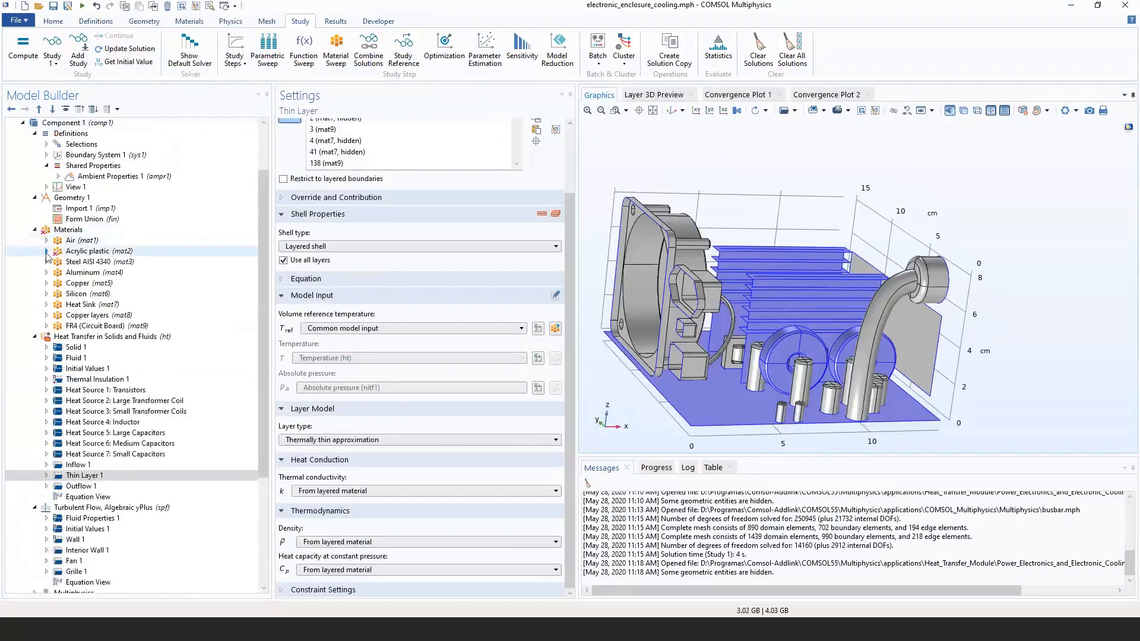
pyautogui.click(83, 262)
pyautogui.click(77, 272)
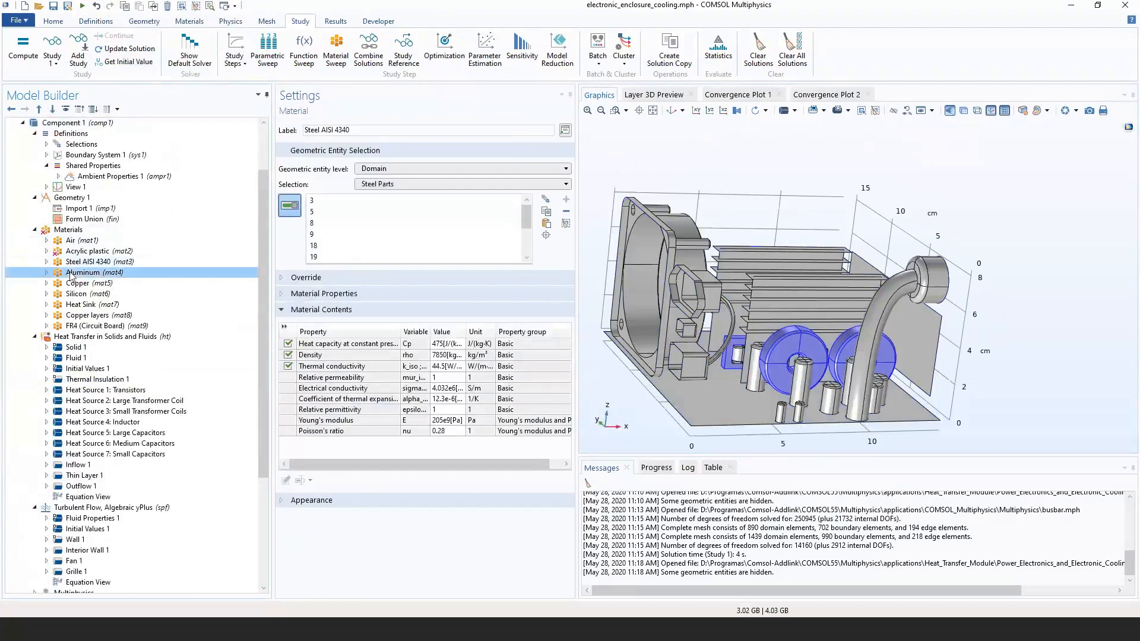
pyautogui.click(107, 284)
pyautogui.click(105, 294)
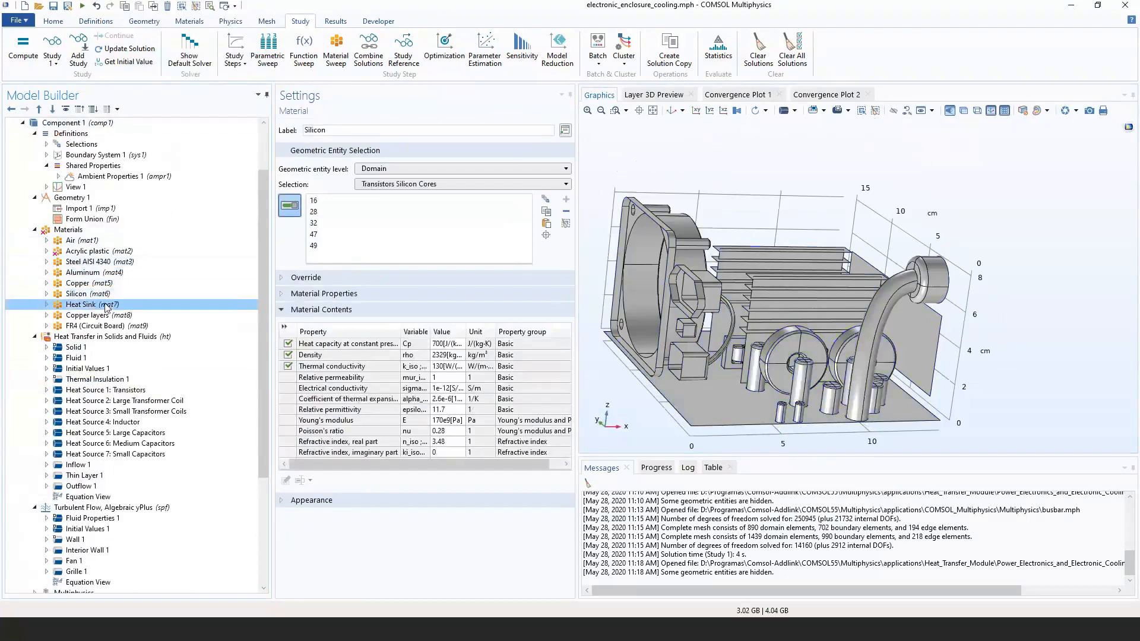
# Examine the Heat Sink material's Thickness property and the aluminum fin boundaries it is assigned to.
pyautogui.click(105, 305)
pyautogui.moveTo(621, 297); pyautogui.dragTo(695, 365)
pyautogui.scroll(5, 794, 337)
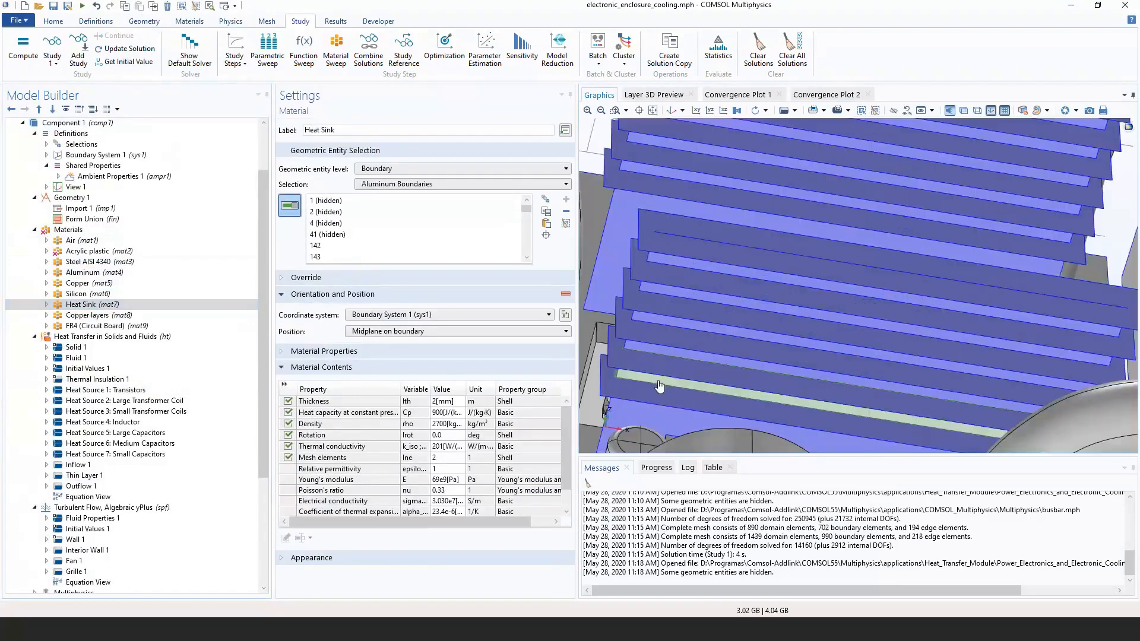
pyautogui.moveTo(664, 255); pyautogui.dragTo(677, 229)
pyautogui.scroll(3, 677, 229)
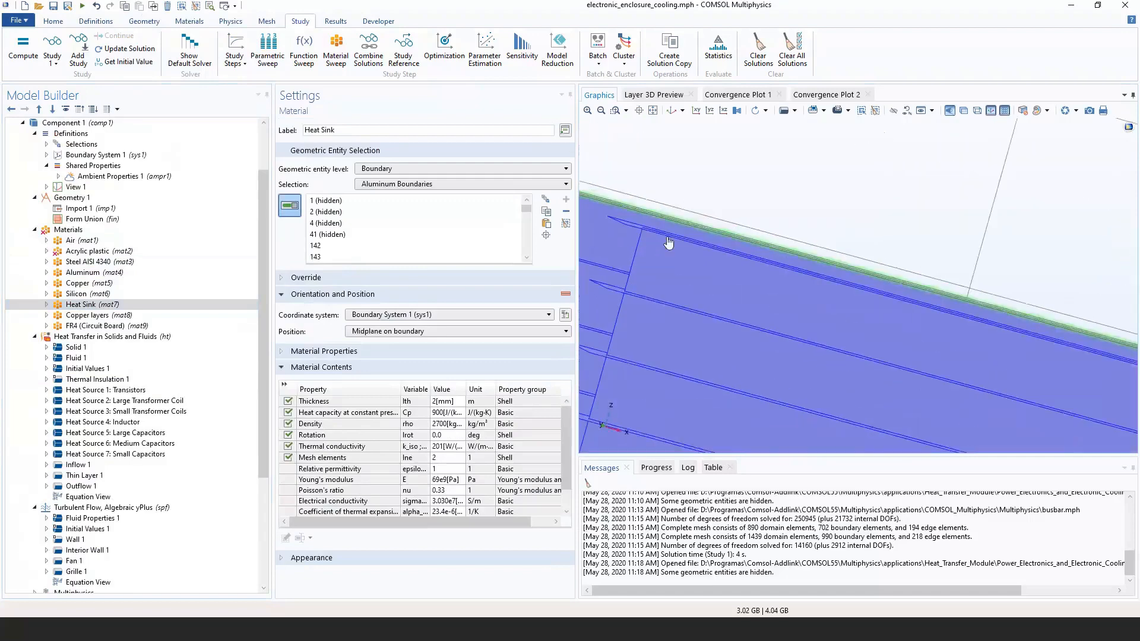
pyautogui.scroll(-3, 669, 245)
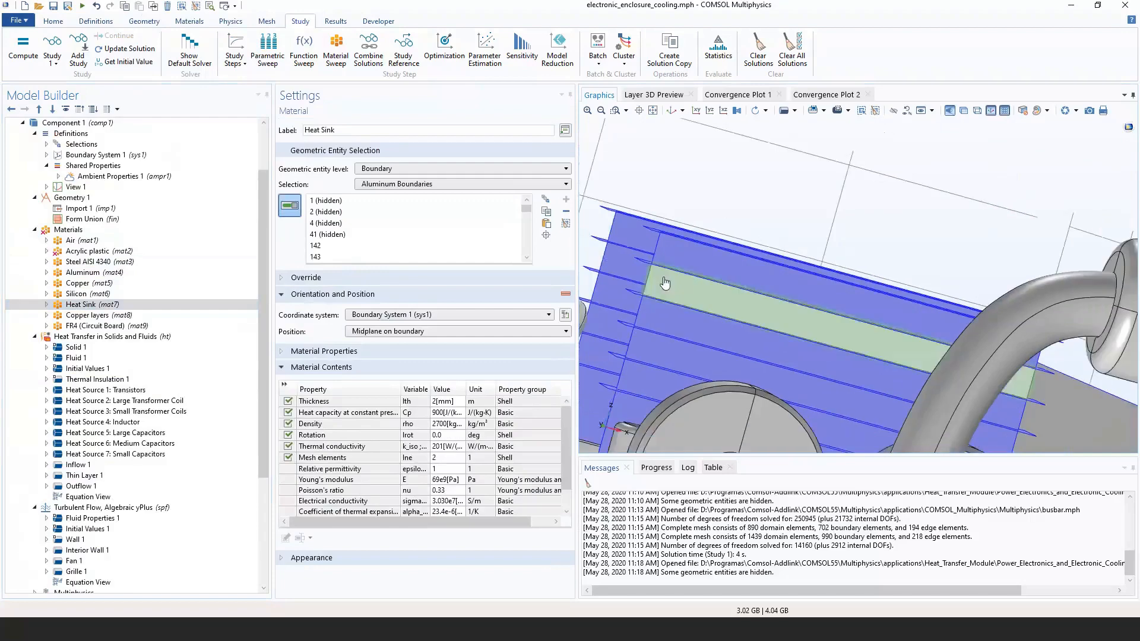
pyautogui.moveTo(673, 269); pyautogui.dragTo(676, 267)
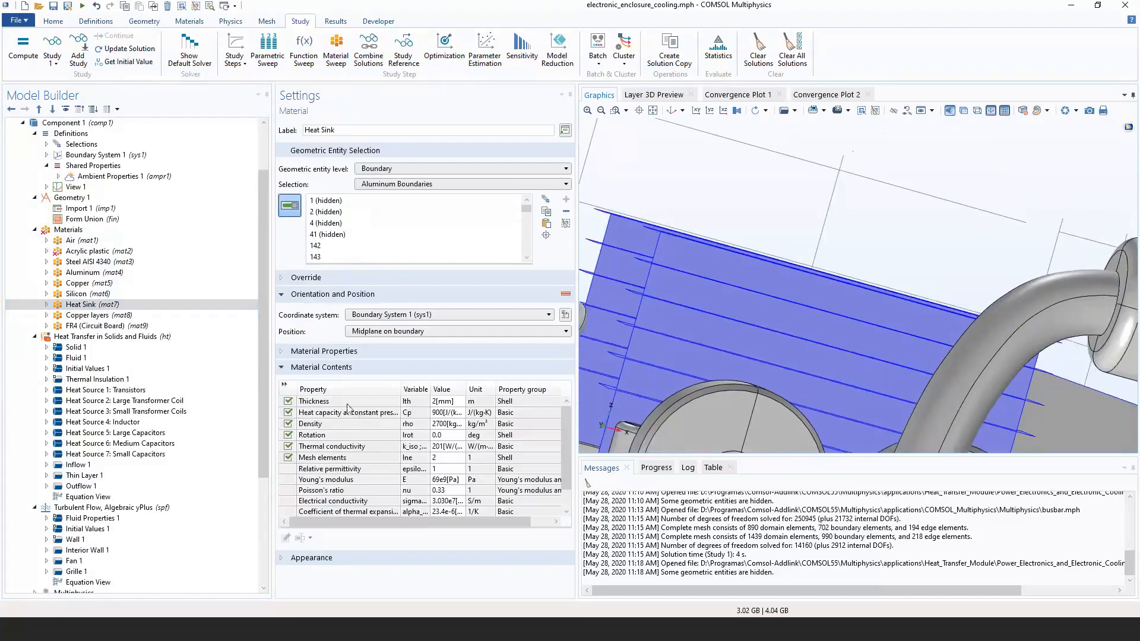
pyautogui.click(348, 403)
pyautogui.click(450, 405)
pyautogui.scroll(-3, 696, 305)
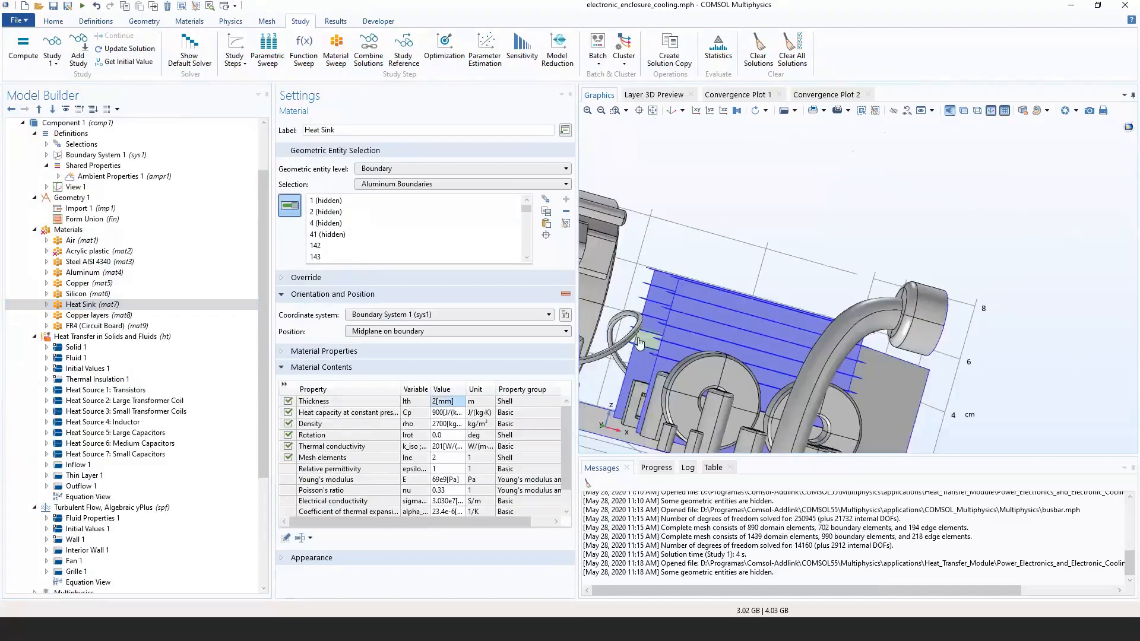
pyautogui.moveTo(629, 372); pyautogui.dragTo(705, 338, button='right')
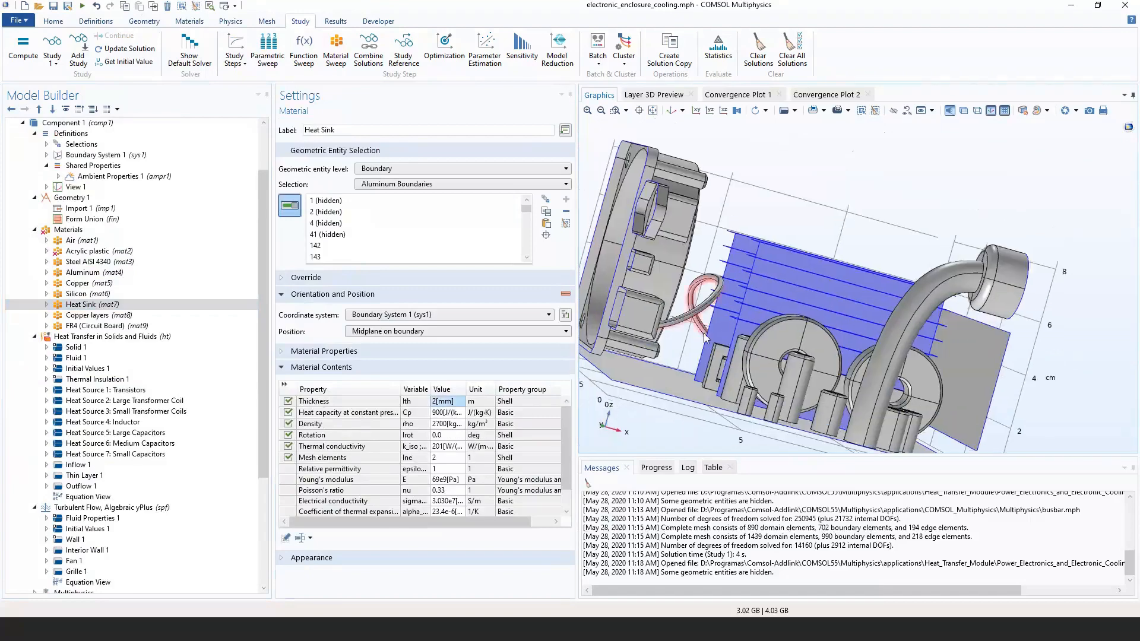
pyautogui.moveTo(706, 339); pyautogui.dragTo(798, 397)
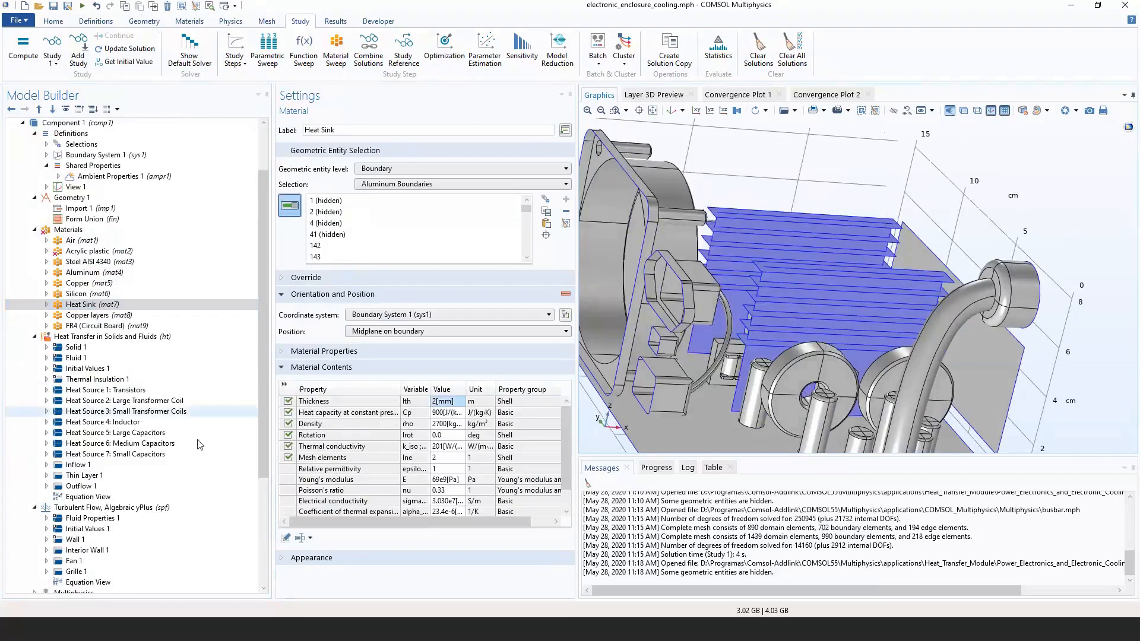
# Review the Turbulent Flow, Algebraic yPlus settings and the Interior Wall 1 condition on the fins.
pyautogui.scroll(-3, 93, 411)
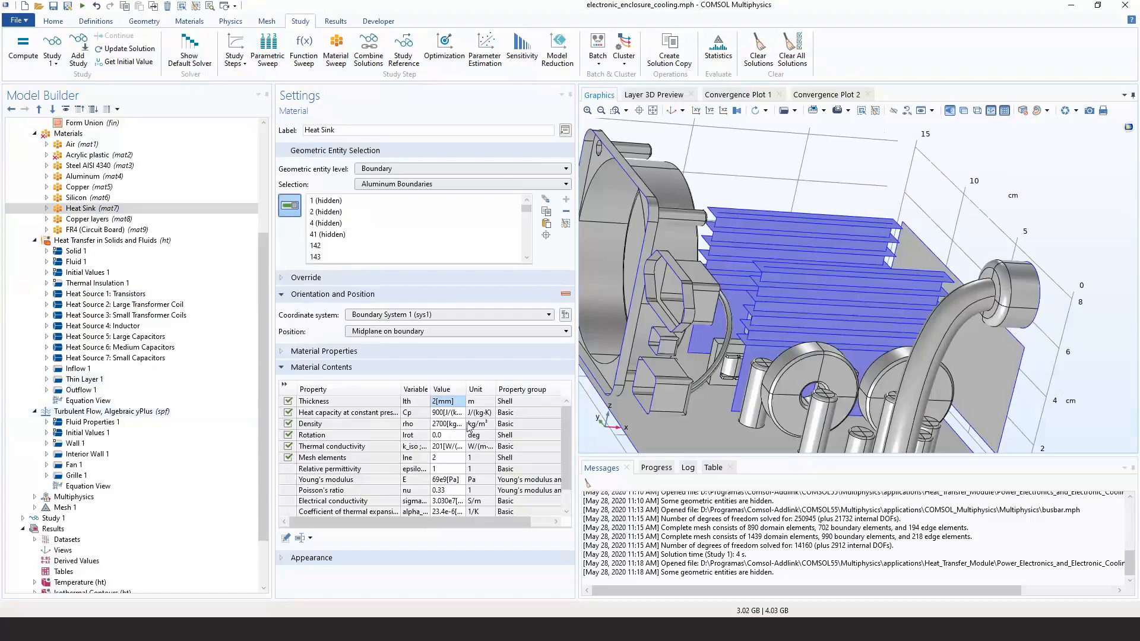
pyautogui.scroll(-1, 264, 345)
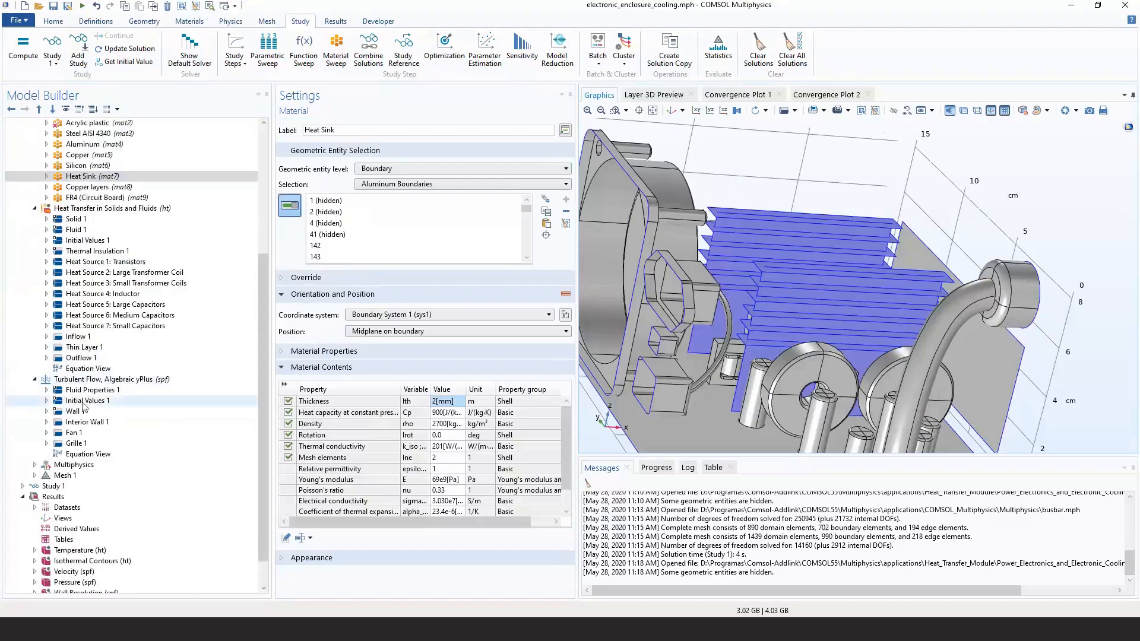
pyautogui.click(98, 380)
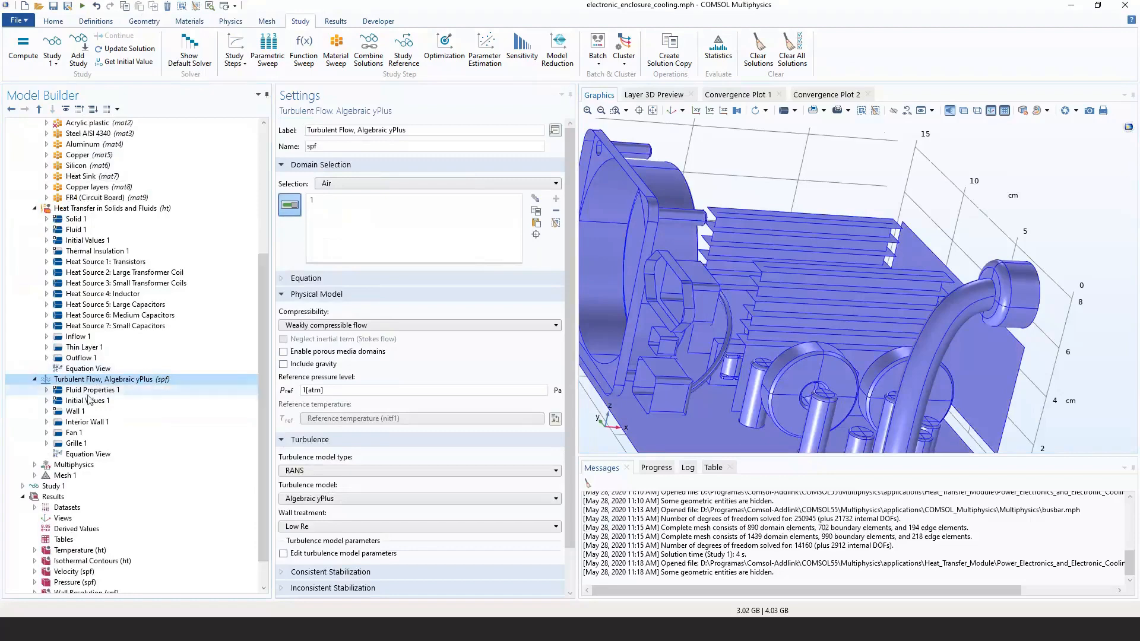
pyautogui.click(115, 424)
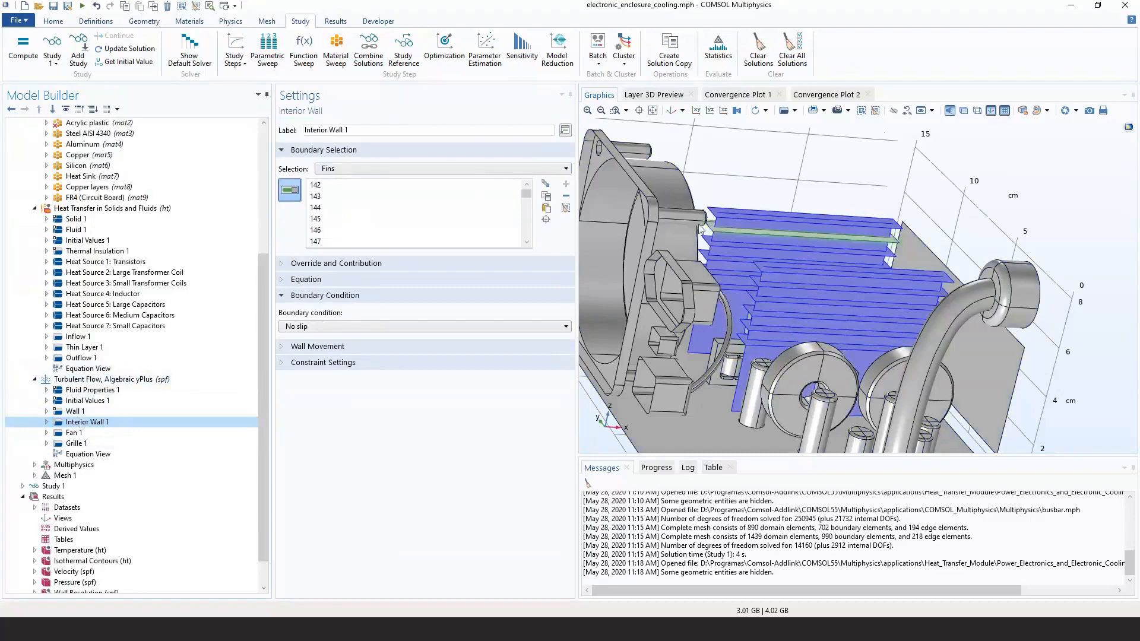
# Inspect the Fan 1 boundary, its flow direction and its static pressure curve data and units.
pyautogui.click(142, 433)
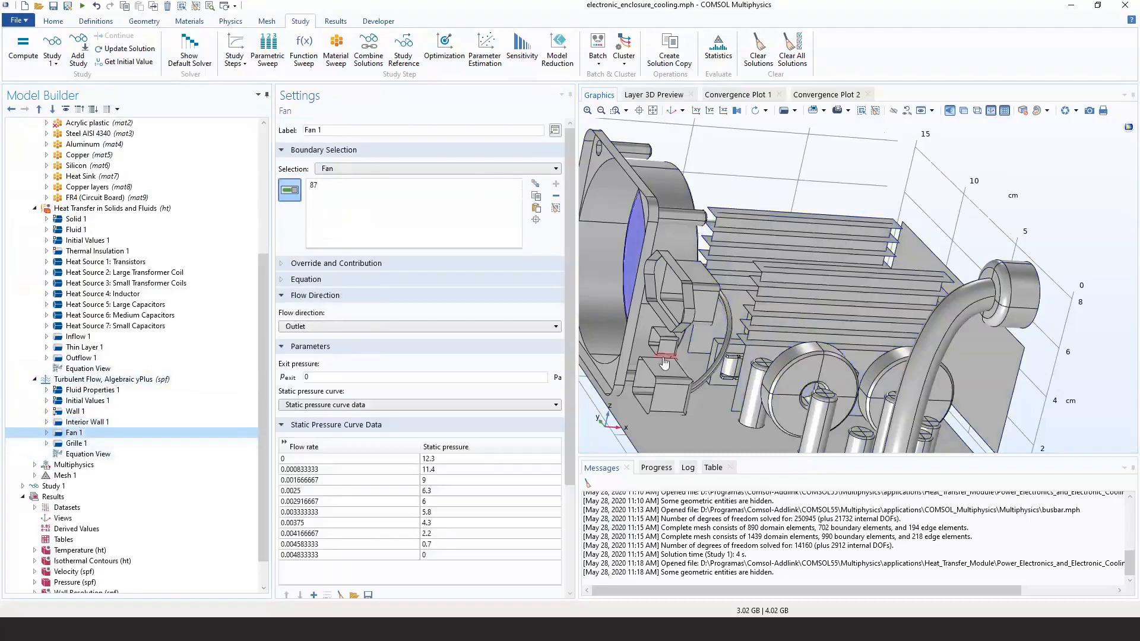
pyautogui.moveTo(672, 364); pyautogui.dragTo(840, 366)
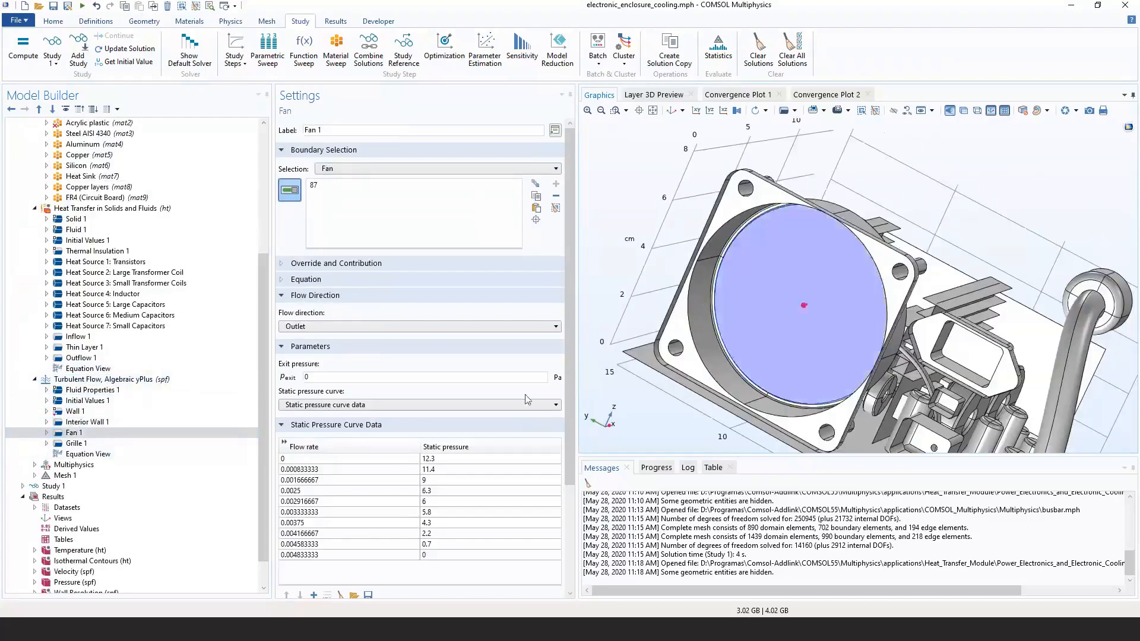
pyautogui.scroll(-3, 565, 359)
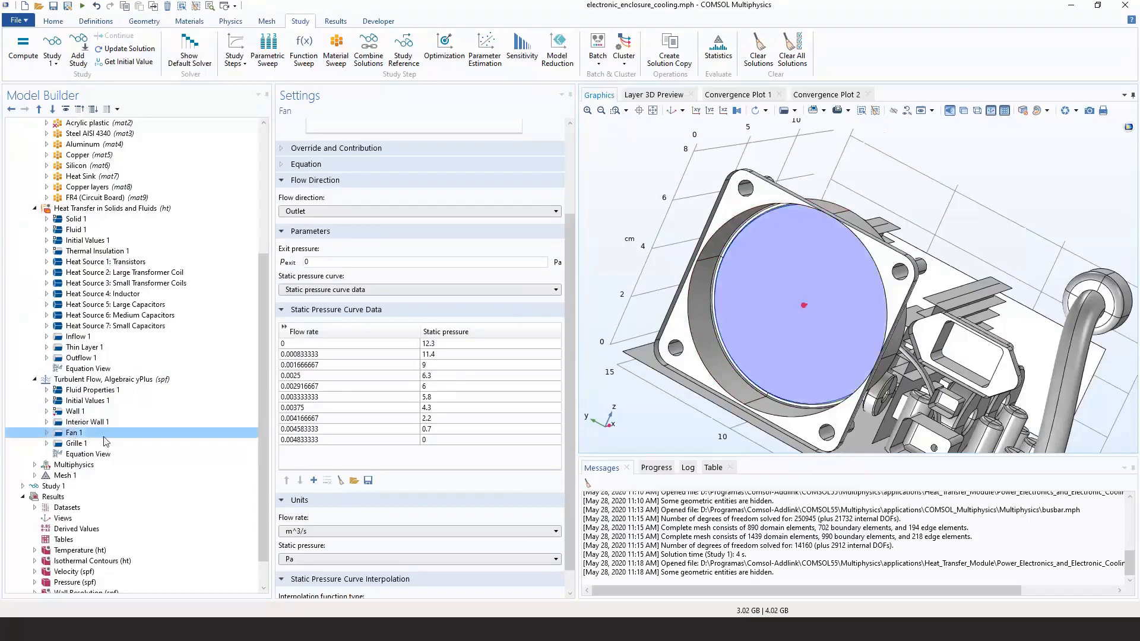
# Inspect the Grille 1 inlet boundary and its quadratic loss coefficient expression.
pyautogui.click(75, 443)
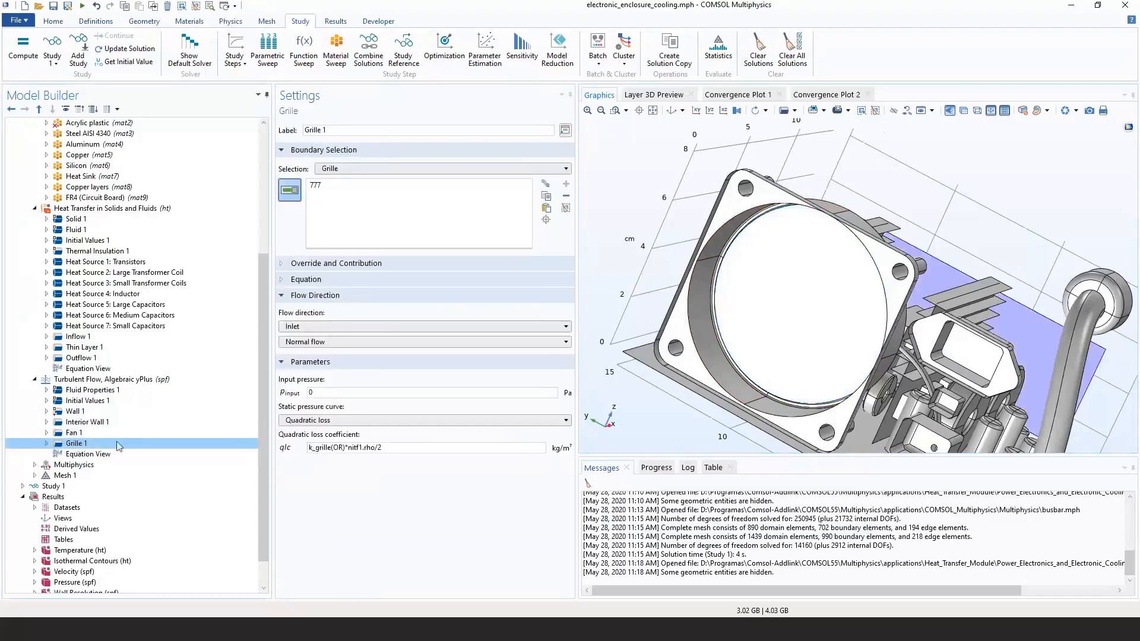
pyautogui.moveTo(843, 406); pyautogui.dragTo(651, 385, button='right')
pyautogui.moveTo(651, 386); pyautogui.dragTo(593, 381)
pyautogui.moveTo(386, 449); pyautogui.dragTo(300, 459)
pyautogui.click(299, 458)
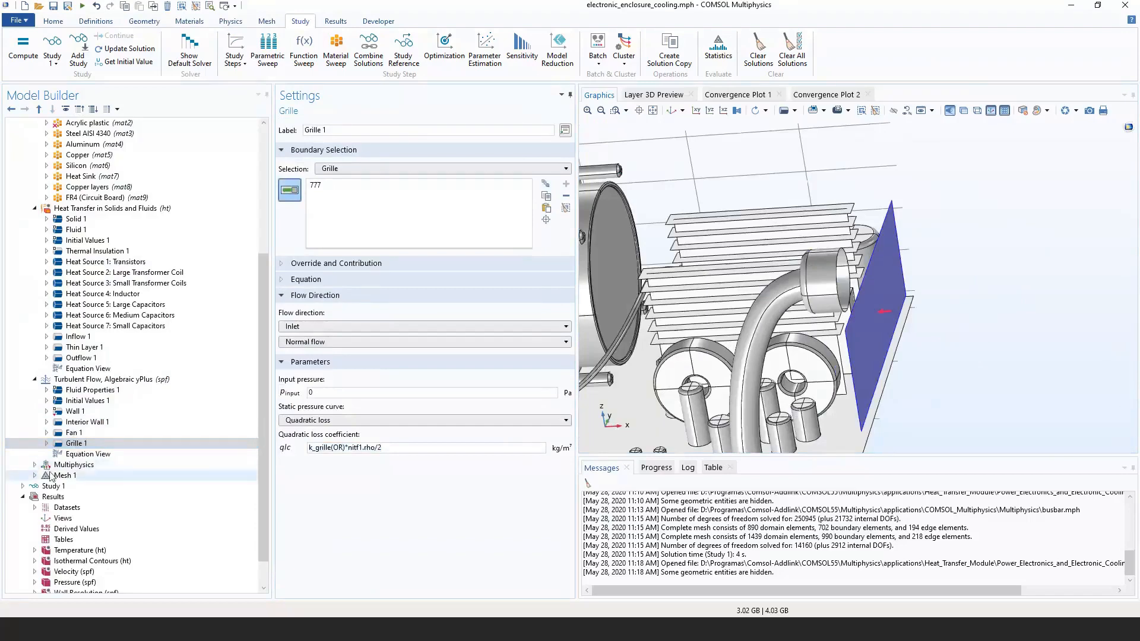
# Review the coupled interfaces and material properties of the Nonisothermal Flow 1 multiphysics coupling.
pyautogui.click(34, 464)
pyautogui.click(80, 476)
pyautogui.scroll(-1, 89, 487)
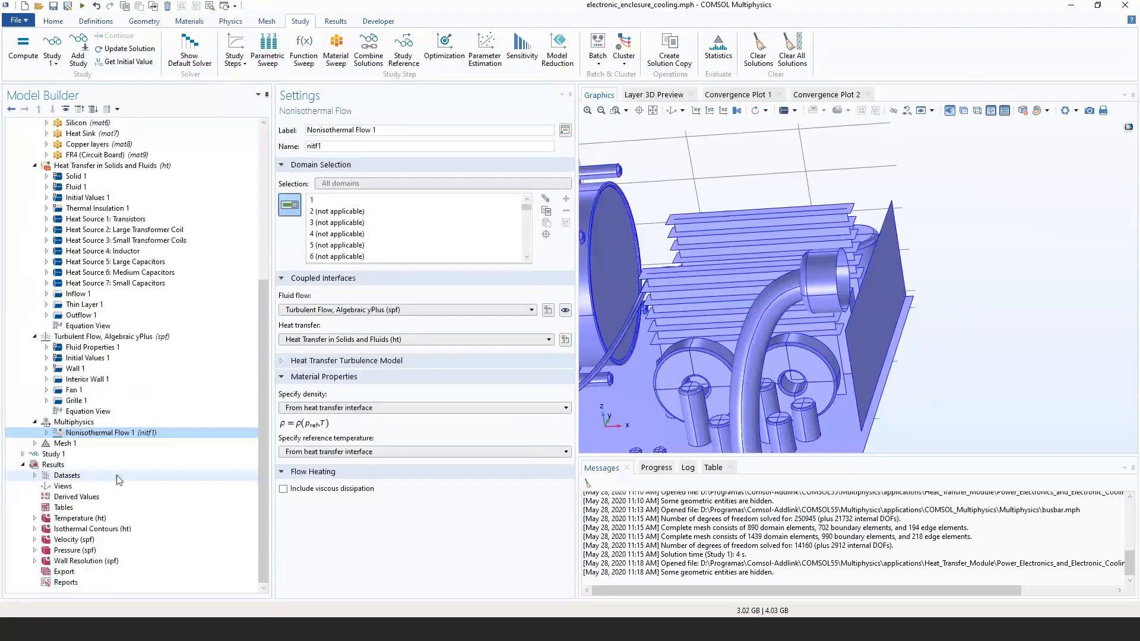
# Show the Temperature (ht) plot and examine surface temperatures and velocity streamlines around the enclosure from several angles.
pyautogui.click(119, 520)
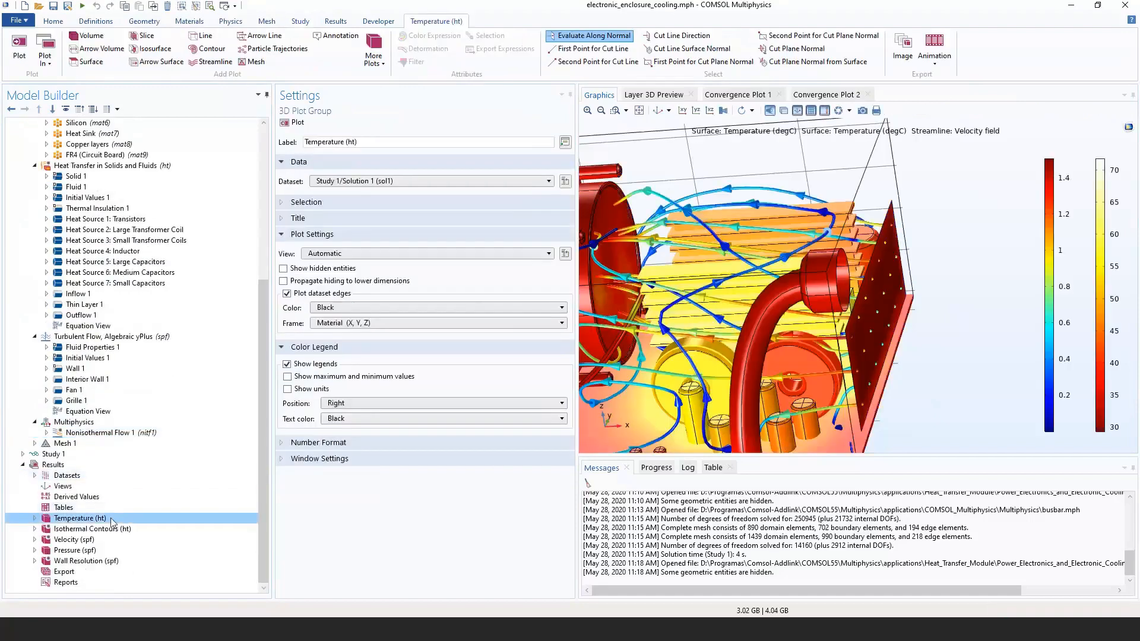
pyautogui.moveTo(691, 347); pyautogui.dragTo(787, 327, button='right')
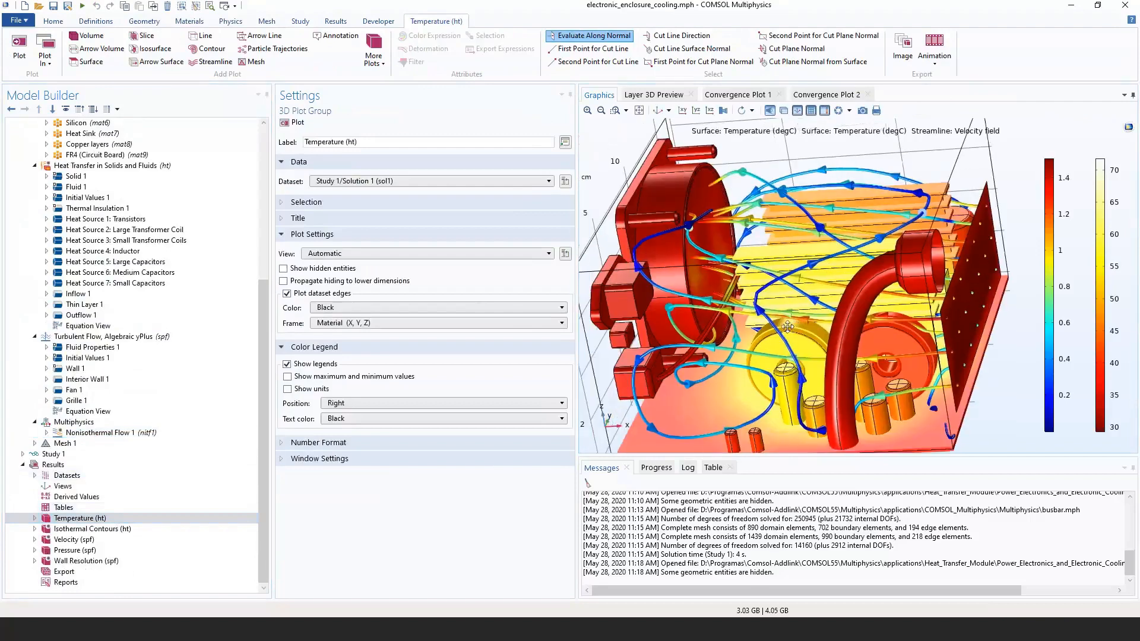
pyautogui.moveTo(788, 327); pyautogui.dragTo(784, 278)
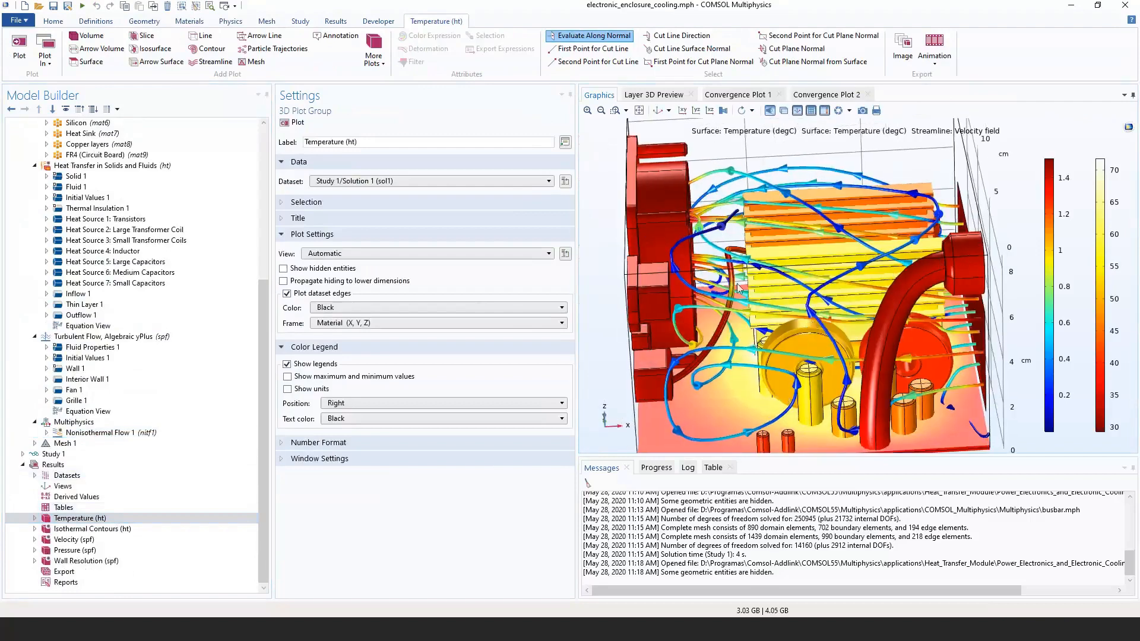
pyautogui.moveTo(745, 330); pyautogui.dragTo(864, 338)
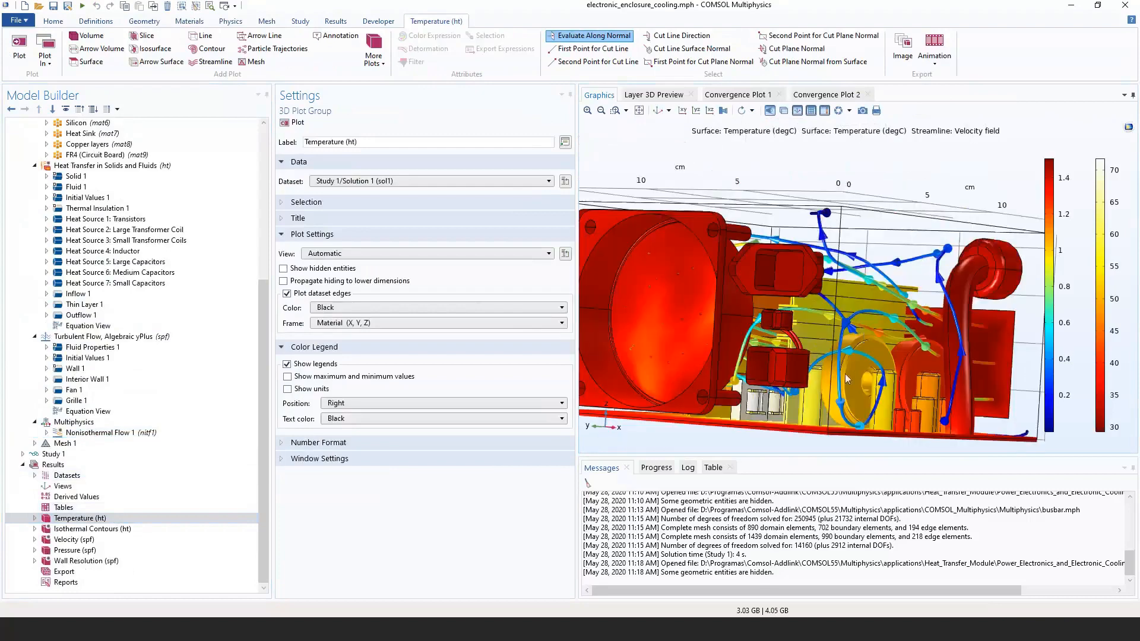
pyautogui.moveTo(848, 379); pyautogui.dragTo(786, 400)
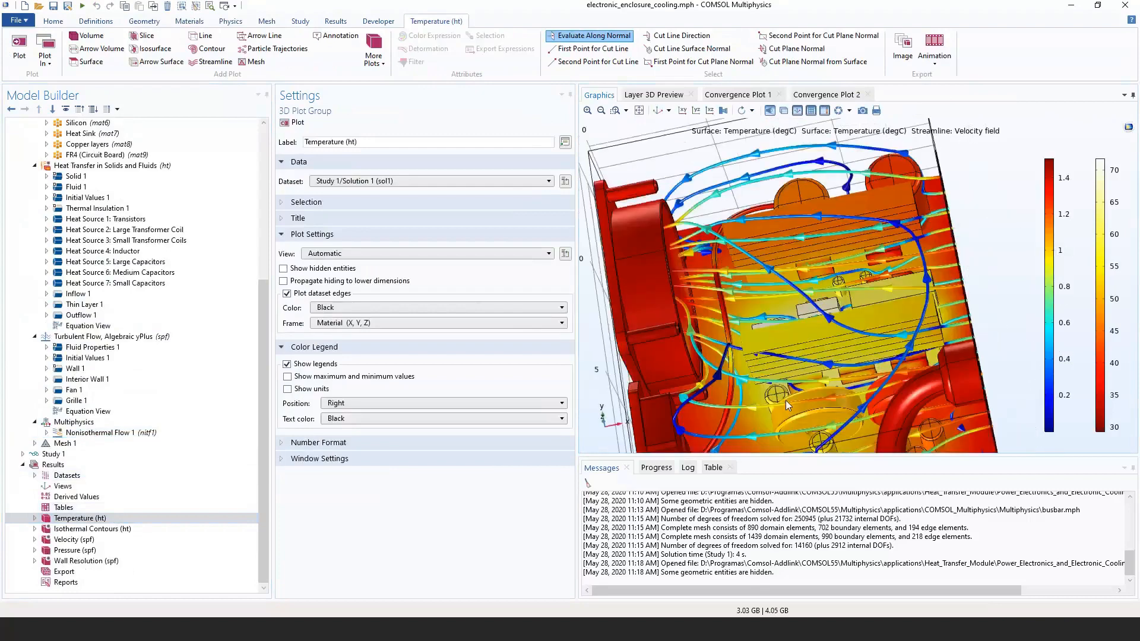
pyautogui.moveTo(819, 367); pyautogui.dragTo(846, 337)
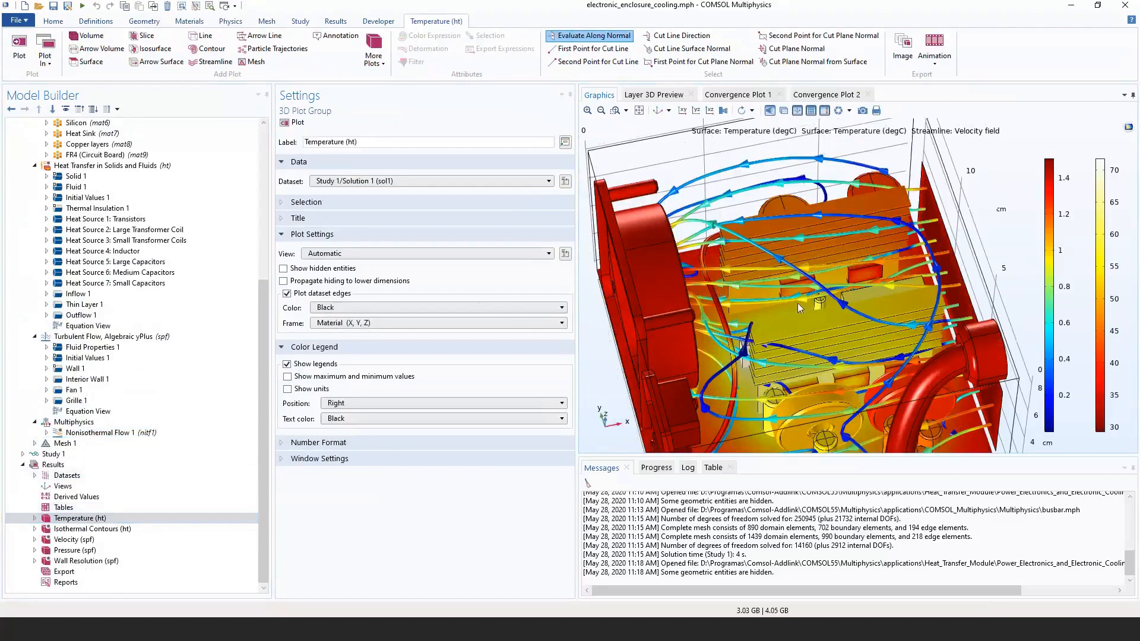
pyautogui.moveTo(797, 303); pyautogui.dragTo(787, 291)
pyautogui.moveTo(786, 291); pyautogui.dragTo(741, 229, button='right')
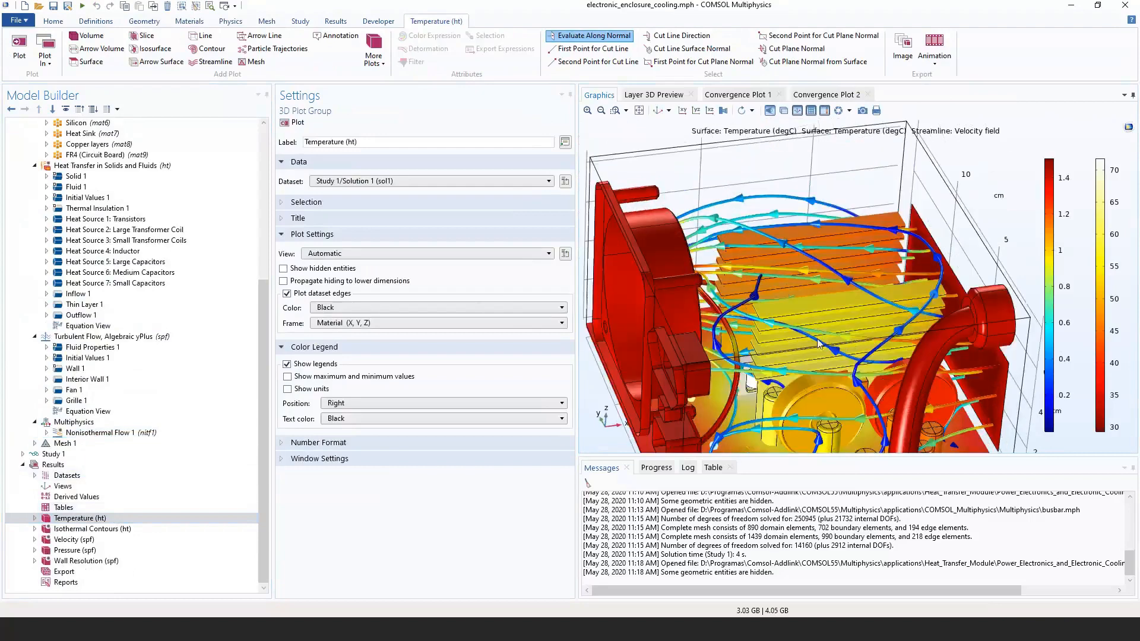
pyautogui.moveTo(777, 305); pyautogui.dragTo(814, 219)
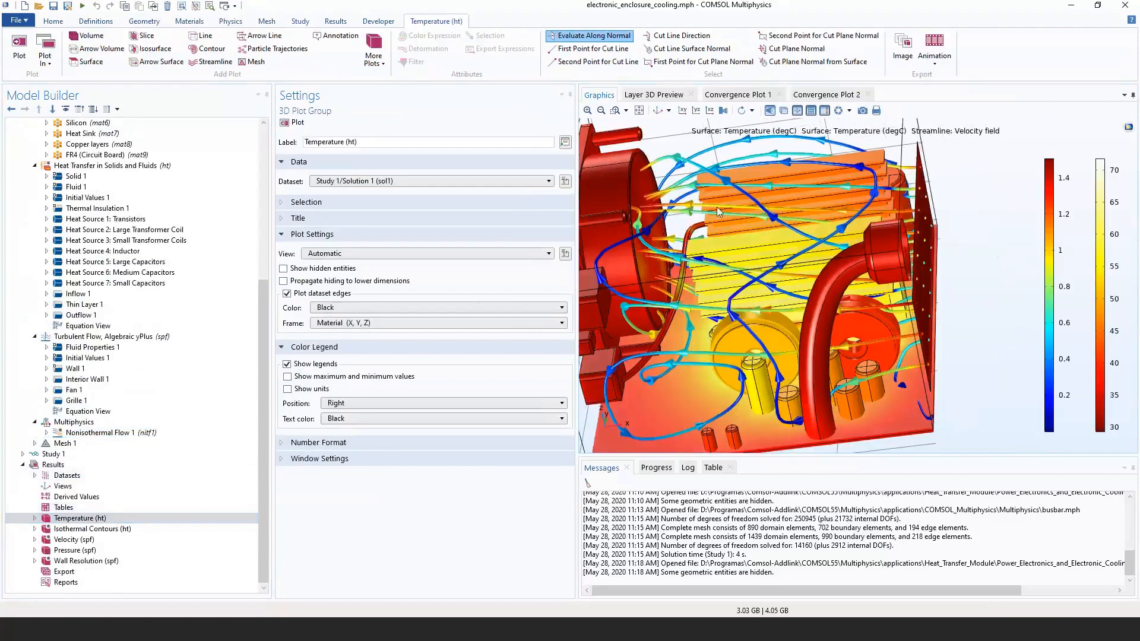
pyautogui.moveTo(814, 219); pyautogui.dragTo(852, 260, button='right')
pyautogui.moveTo(853, 260); pyautogui.dragTo(816, 248)
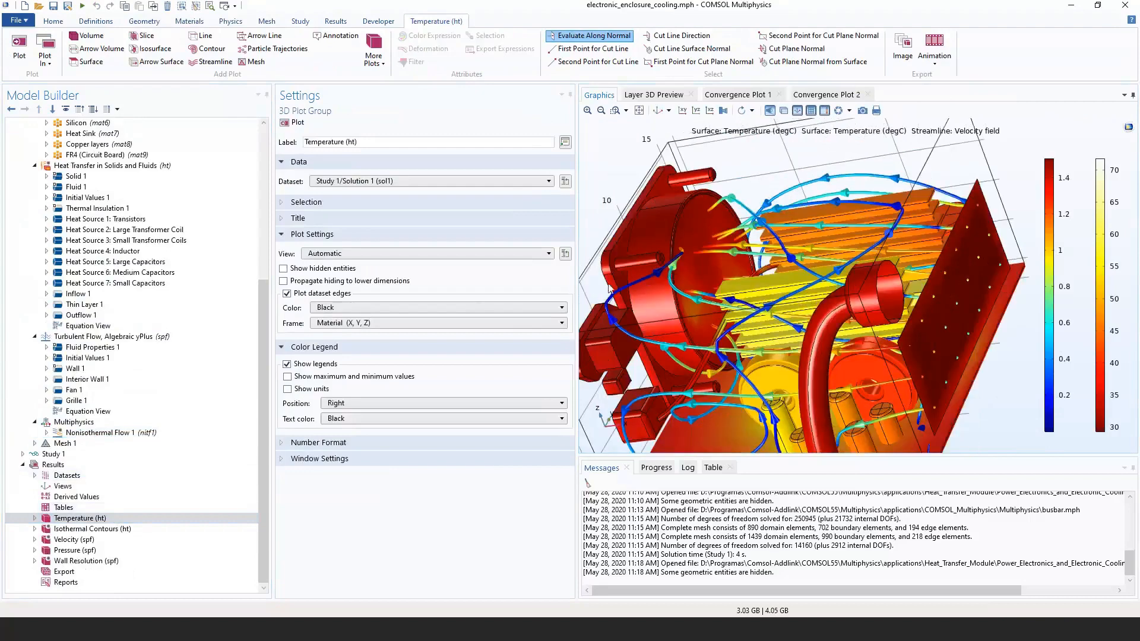
pyautogui.moveTo(882, 310); pyautogui.dragTo(799, 386)
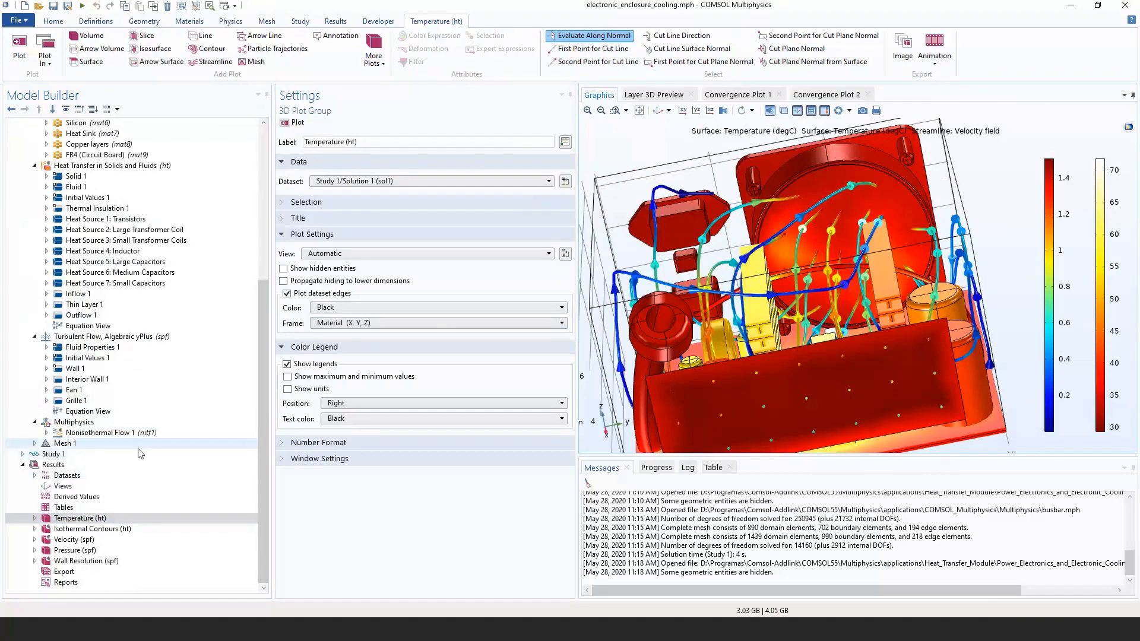
# Add a second study using the Stationary with Initialization preset for the selected multiphysics.
pyautogui.click(301, 22)
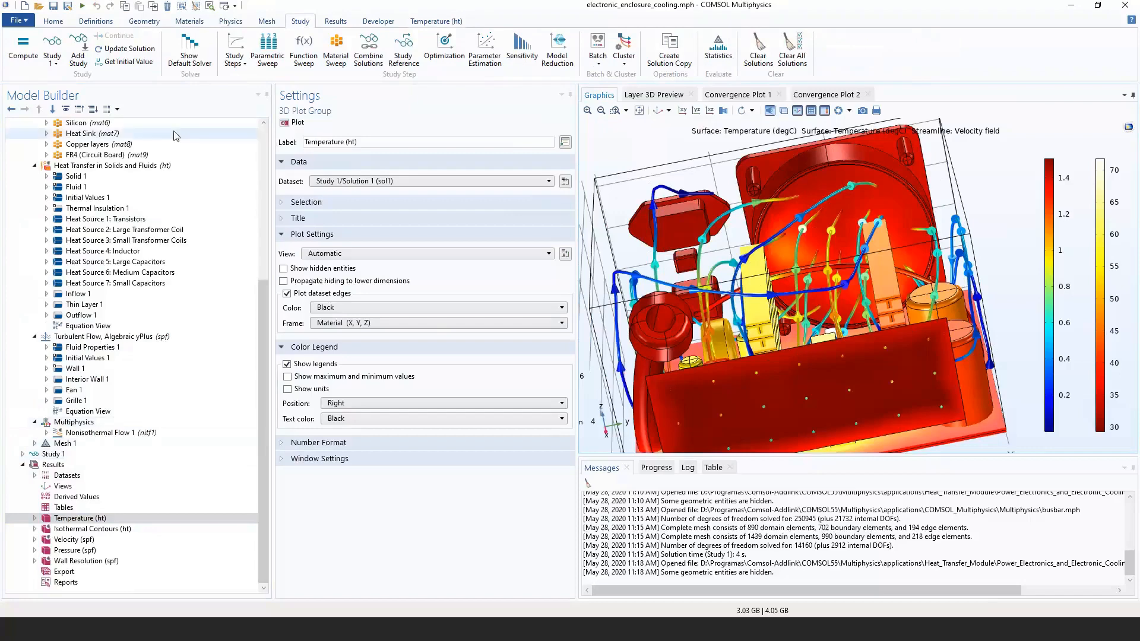
pyautogui.click(78, 50)
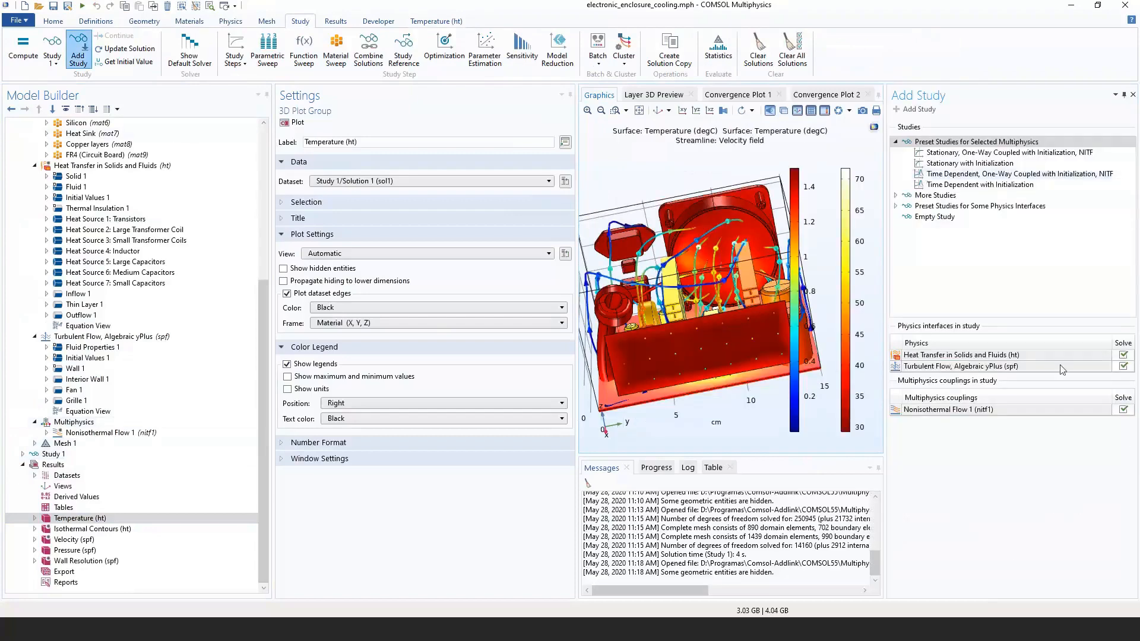
pyautogui.doubleClick(995, 164)
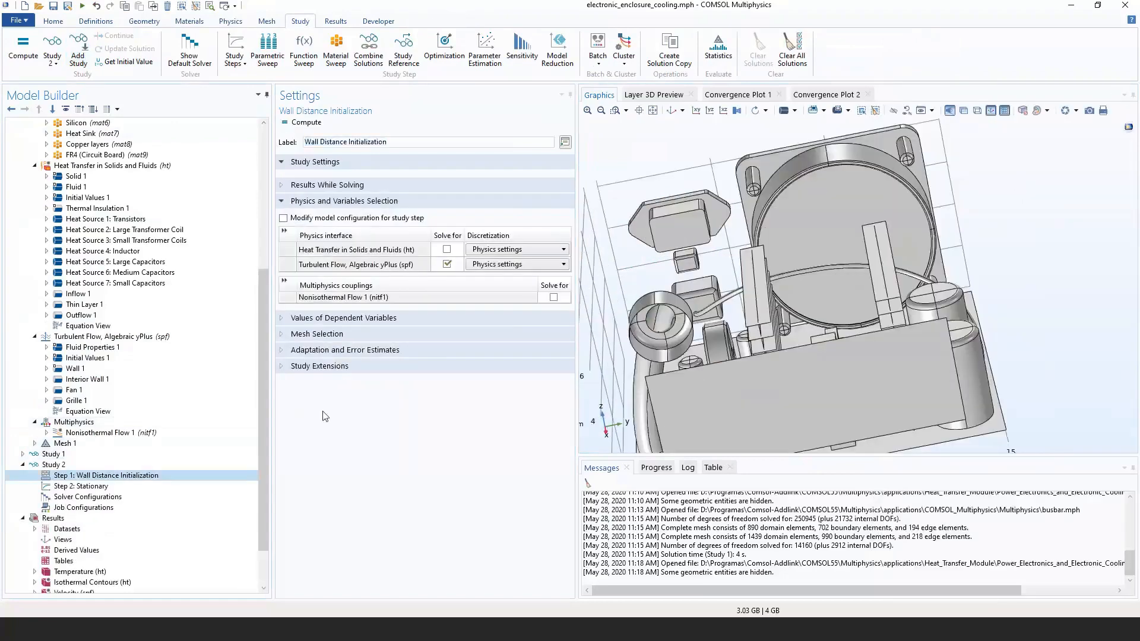
# Inspect the physics and couplings solved in Study 1's Wall Distance Initialization and Stationary steps.
pyautogui.click(145, 454)
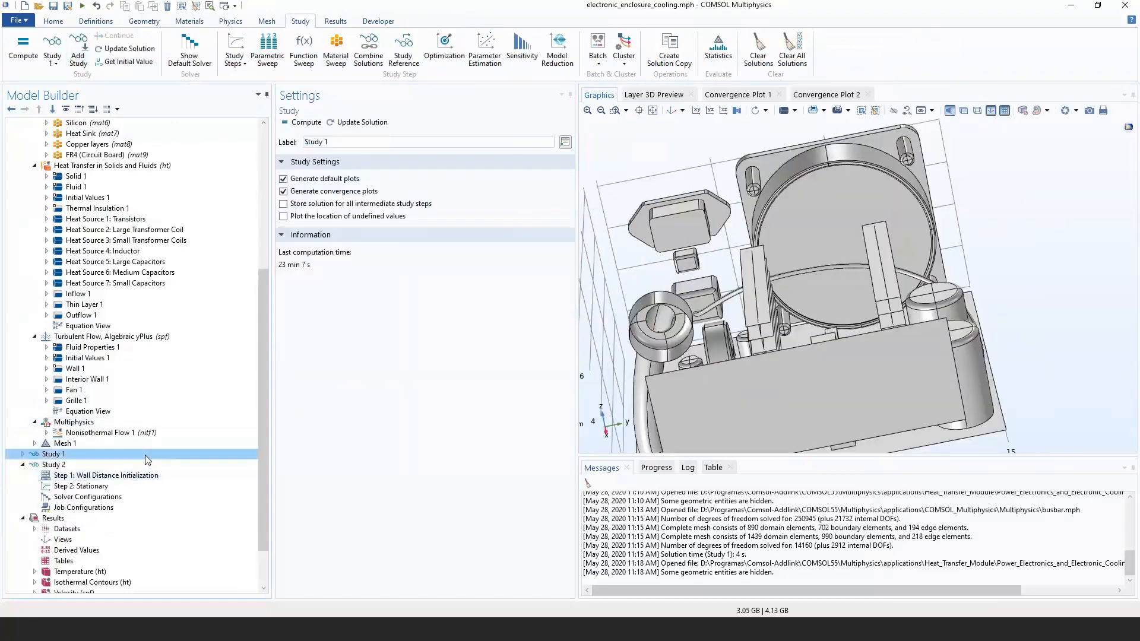
pyautogui.doubleClick(80, 455)
pyautogui.click(89, 465)
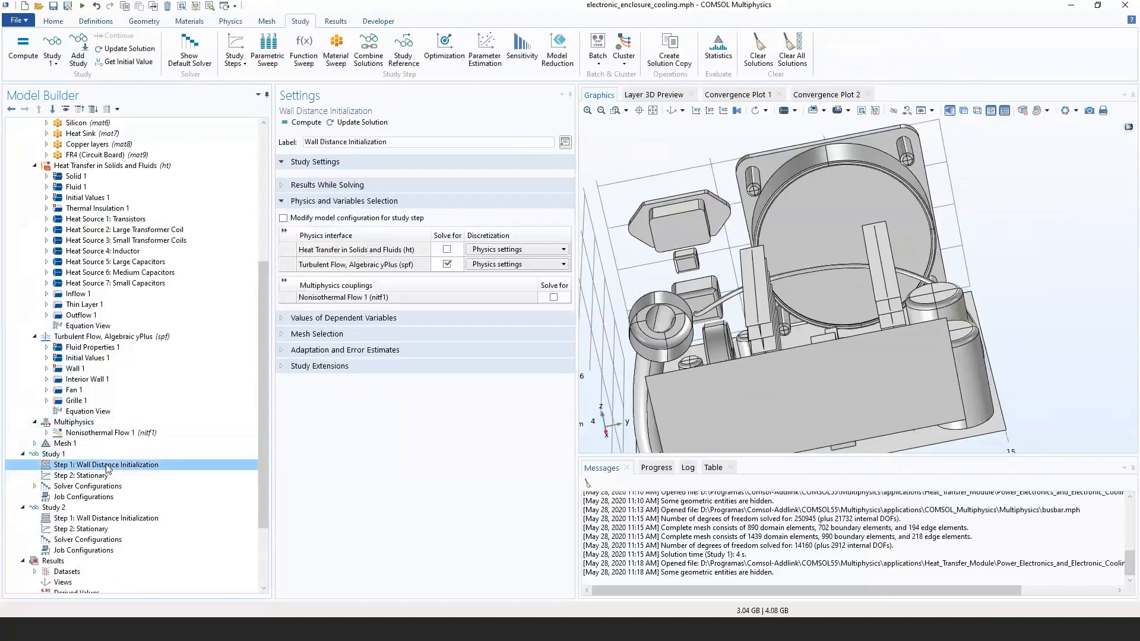
pyautogui.click(139, 477)
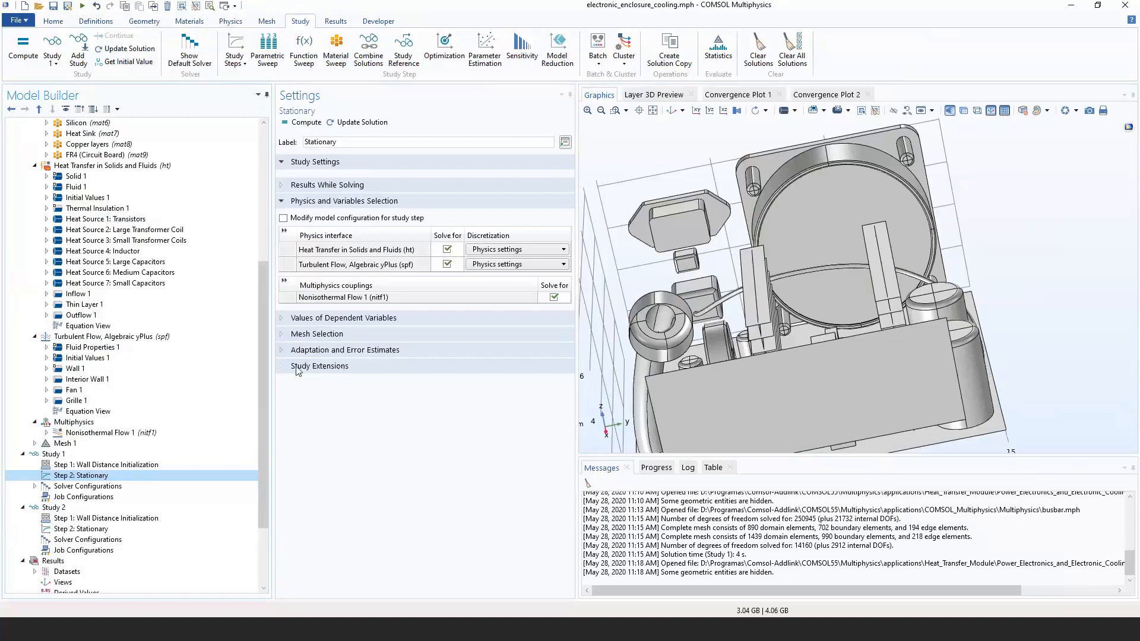
# Exclude Heat Transfer in Solids and Fluids and Nonisothermal Flow 1 from Study 2's Stationary step, keeping only Turbulent Flow, Algebraic yPlus solved.
pyautogui.scroll(-1, 211, 450)
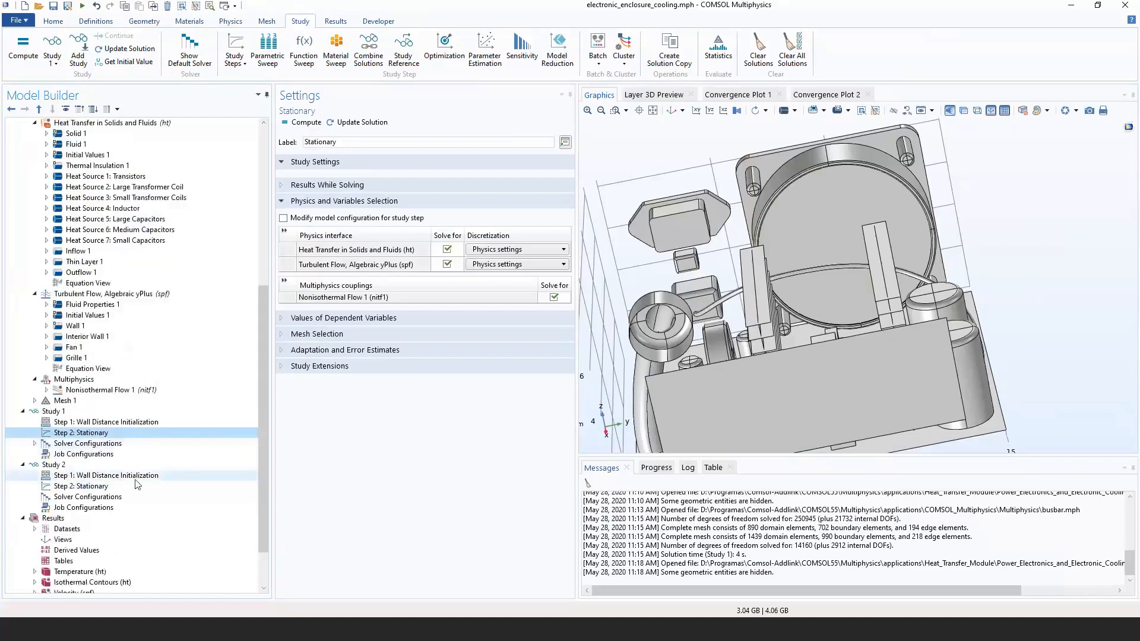
pyautogui.click(90, 486)
pyautogui.click(447, 250)
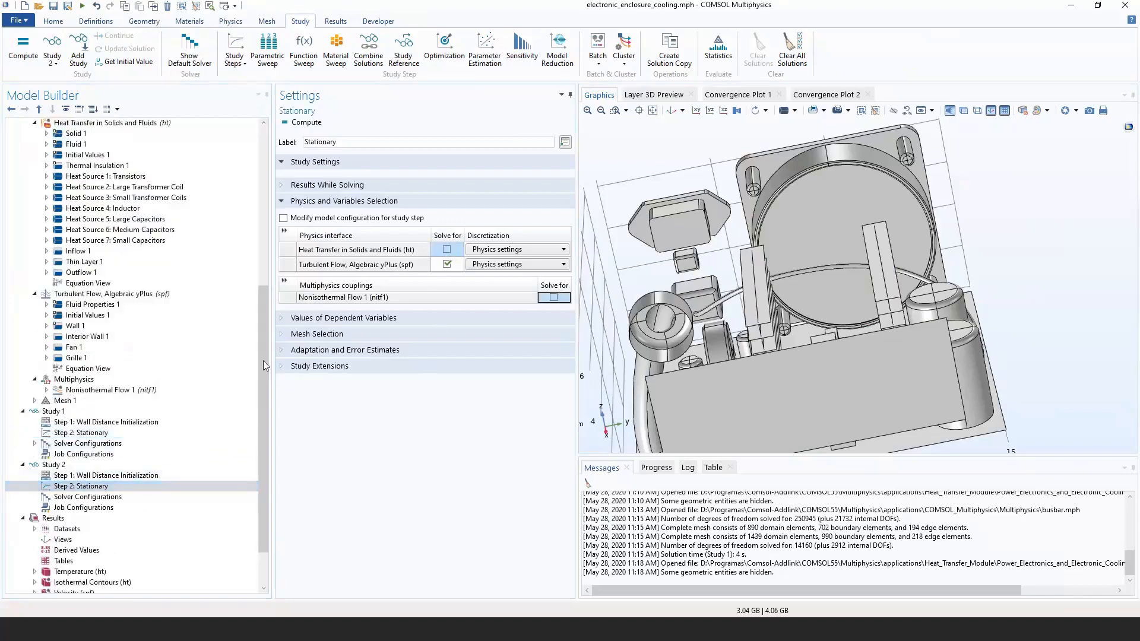
pyautogui.click(364, 266)
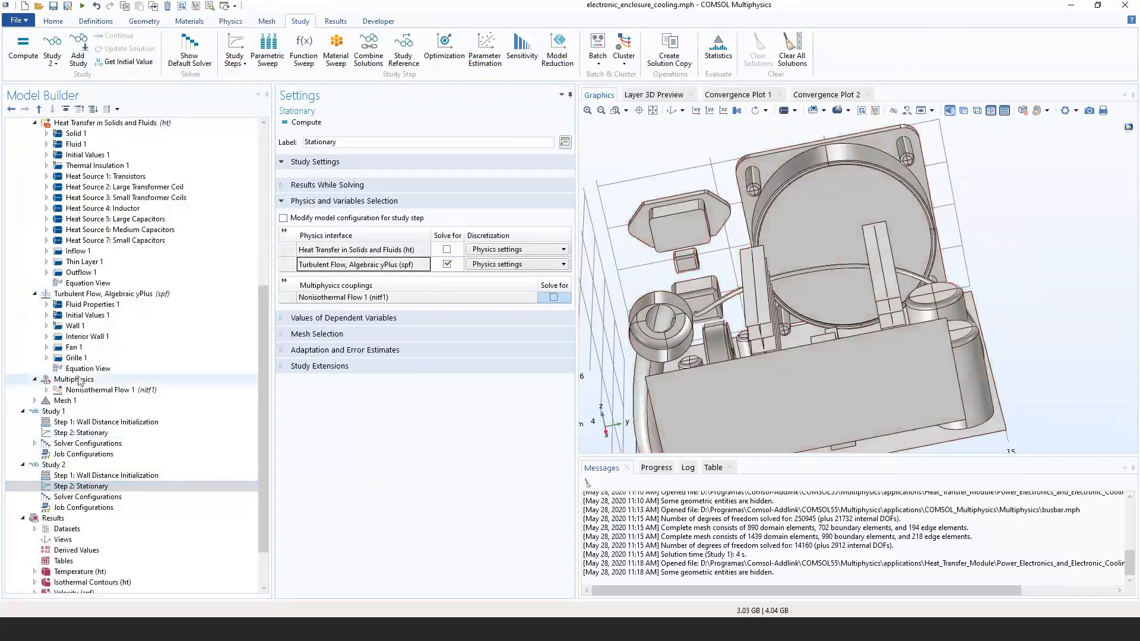
# Show the Values of Dependent Variables settings of Study 1's Stationary step.
pyautogui.click(53, 411)
pyautogui.click(89, 433)
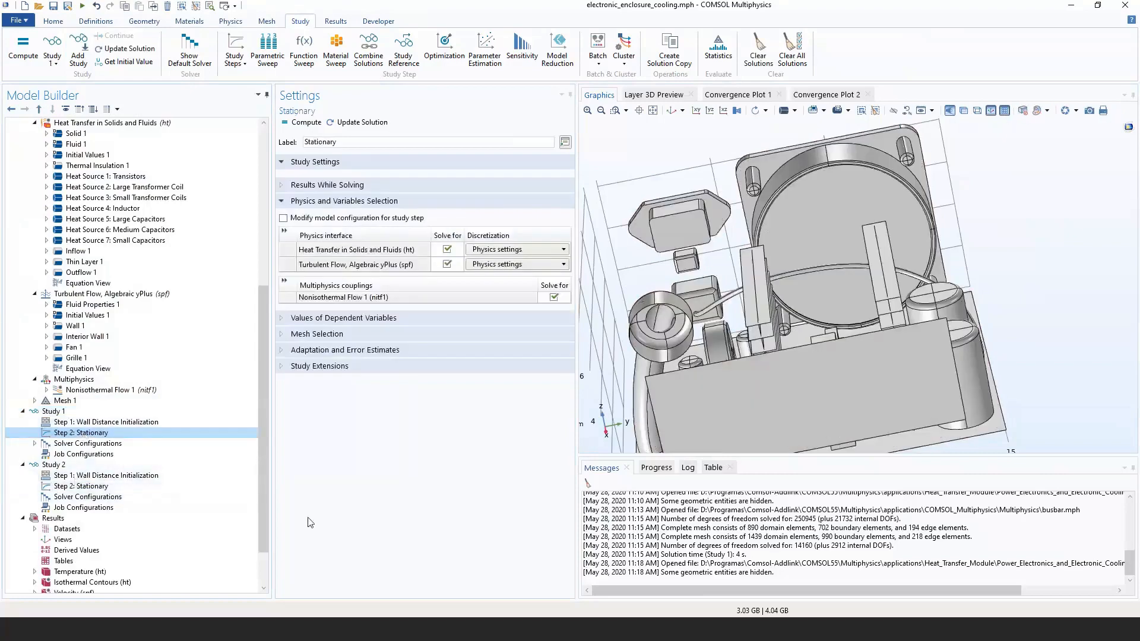
pyautogui.click(284, 321)
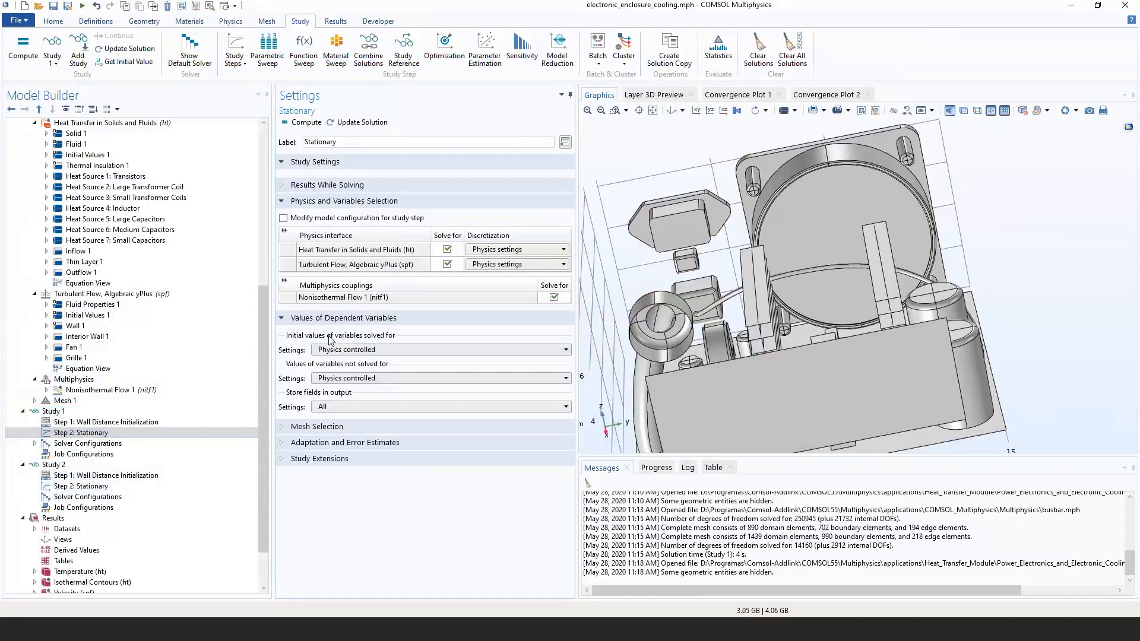
# Compare the initial values of the turbulent flow and heat transfer interfaces, examining the x-component of the initial velocity field.
pyautogui.click(57, 318)
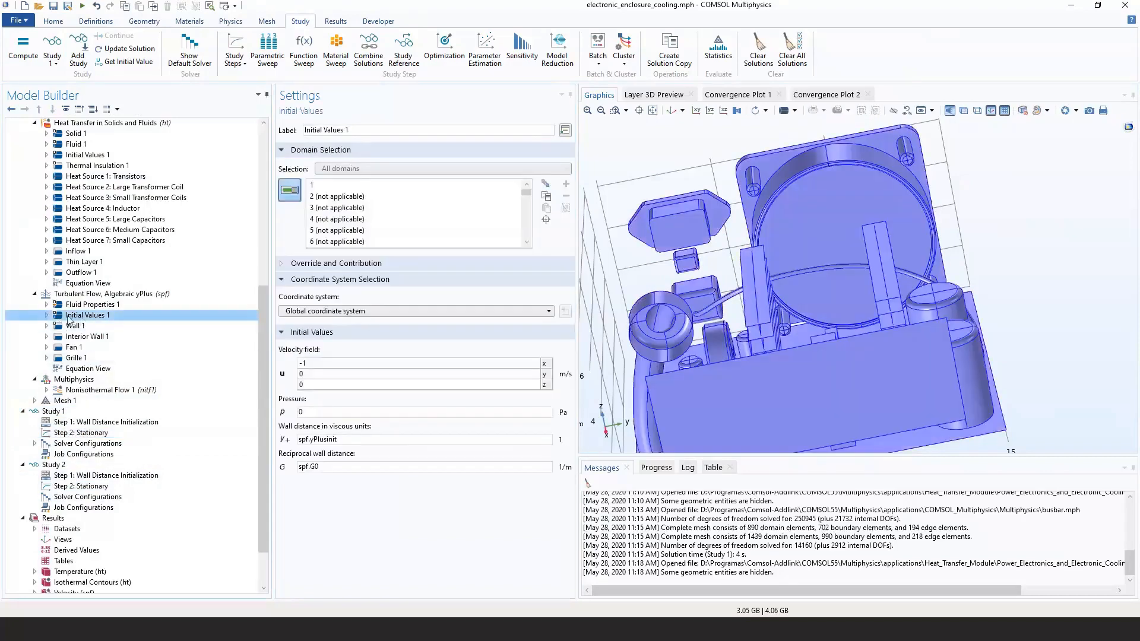
pyautogui.scroll(2, 206, 323)
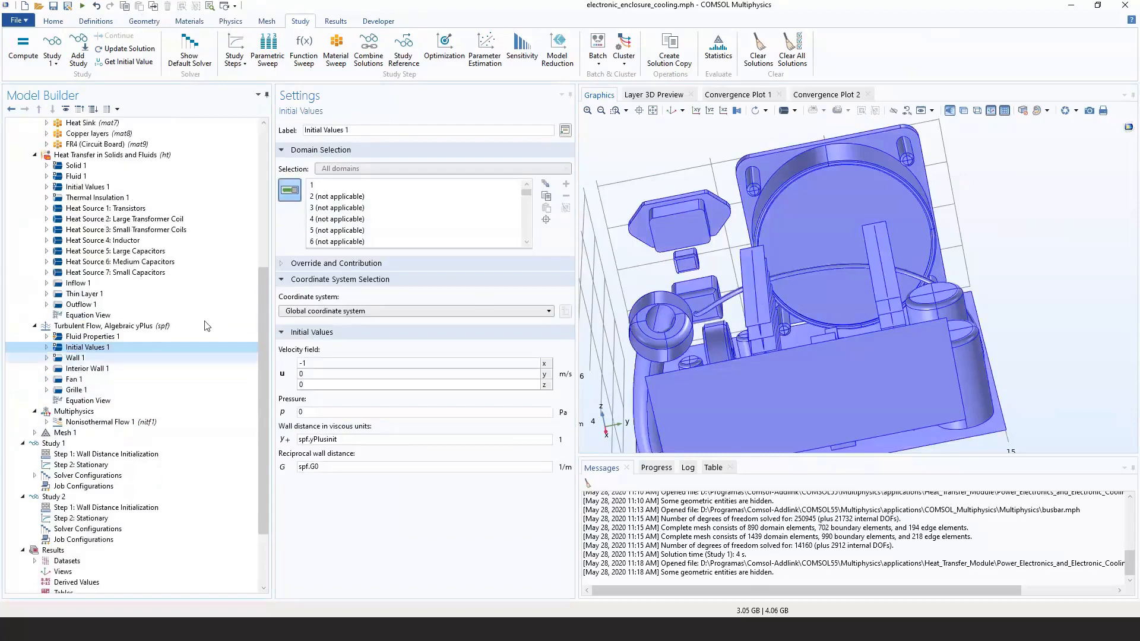
pyautogui.click(75, 220)
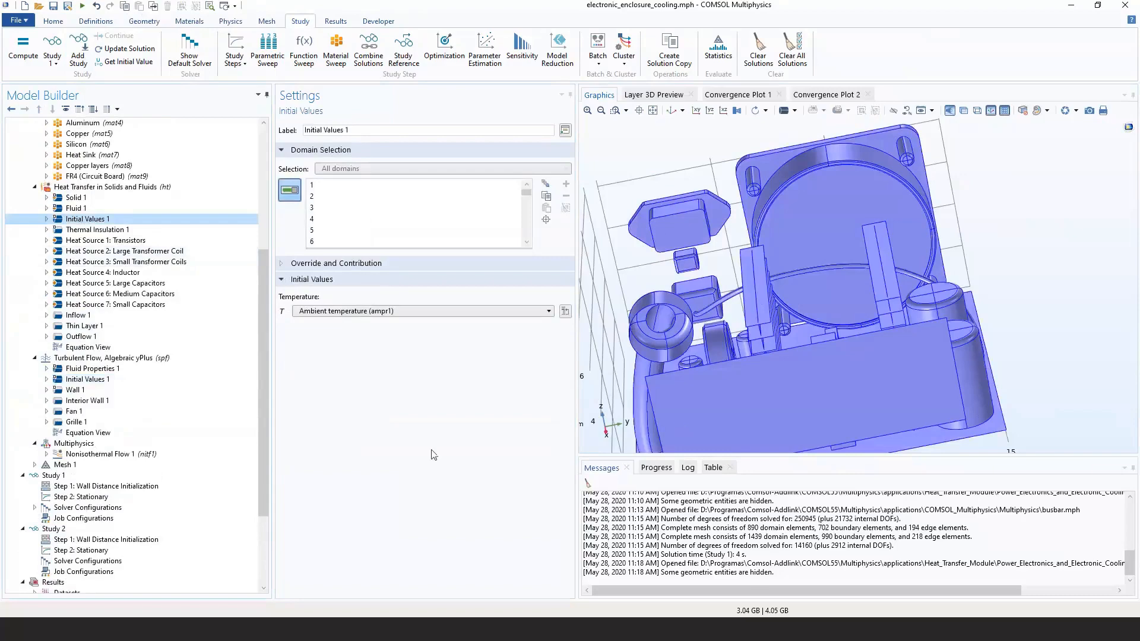
pyautogui.click(60, 384)
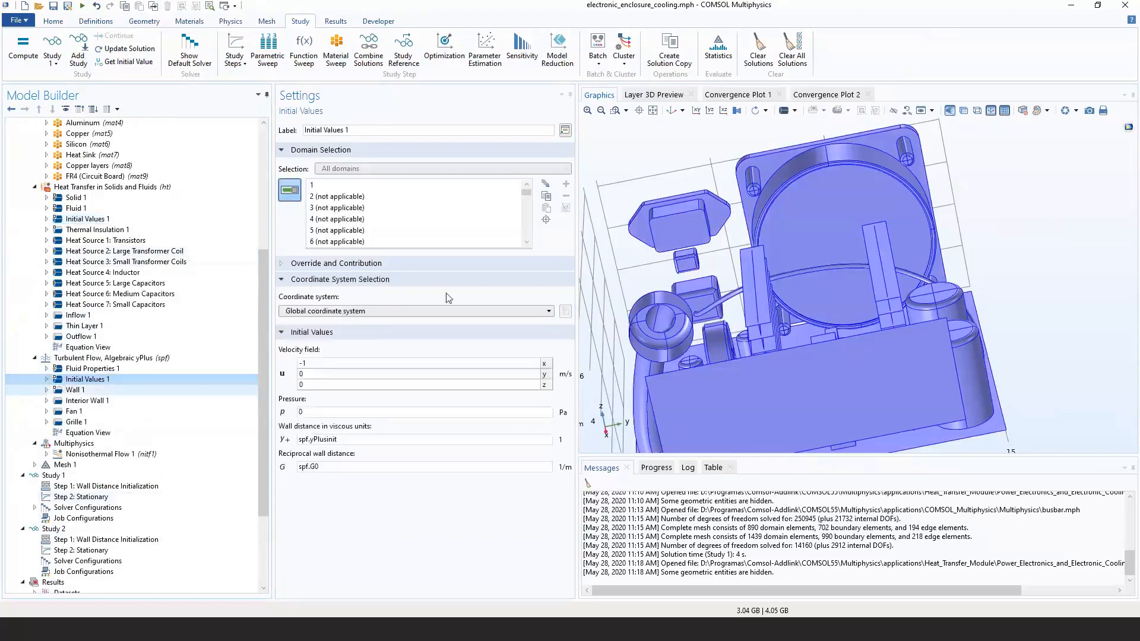
pyautogui.click(301, 364)
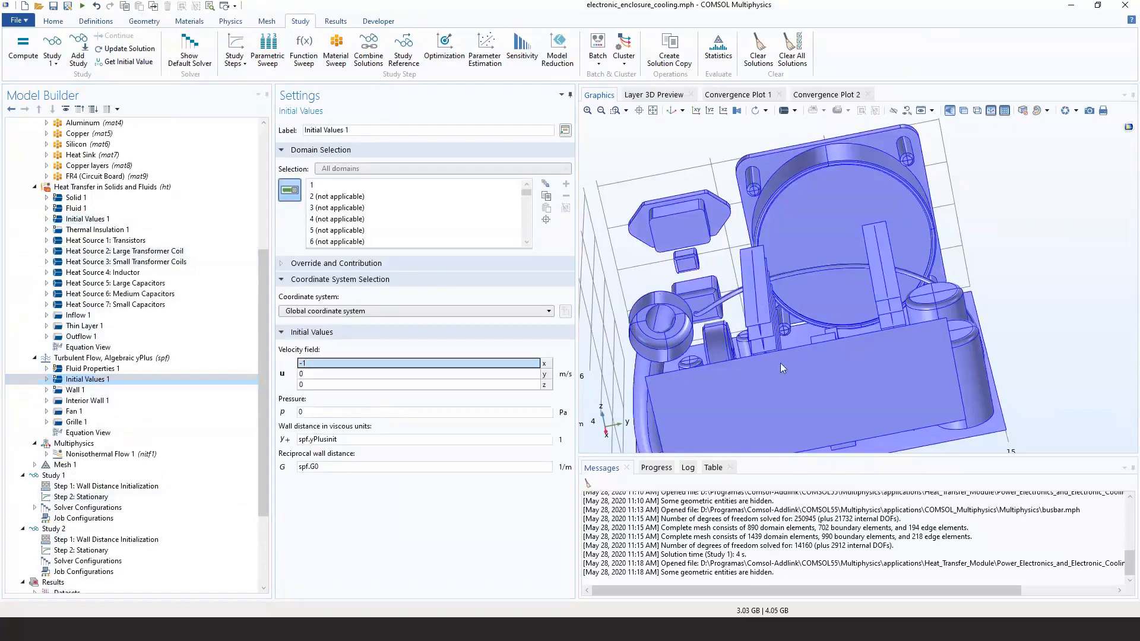
pyautogui.click(300, 364)
pyautogui.press('Return')
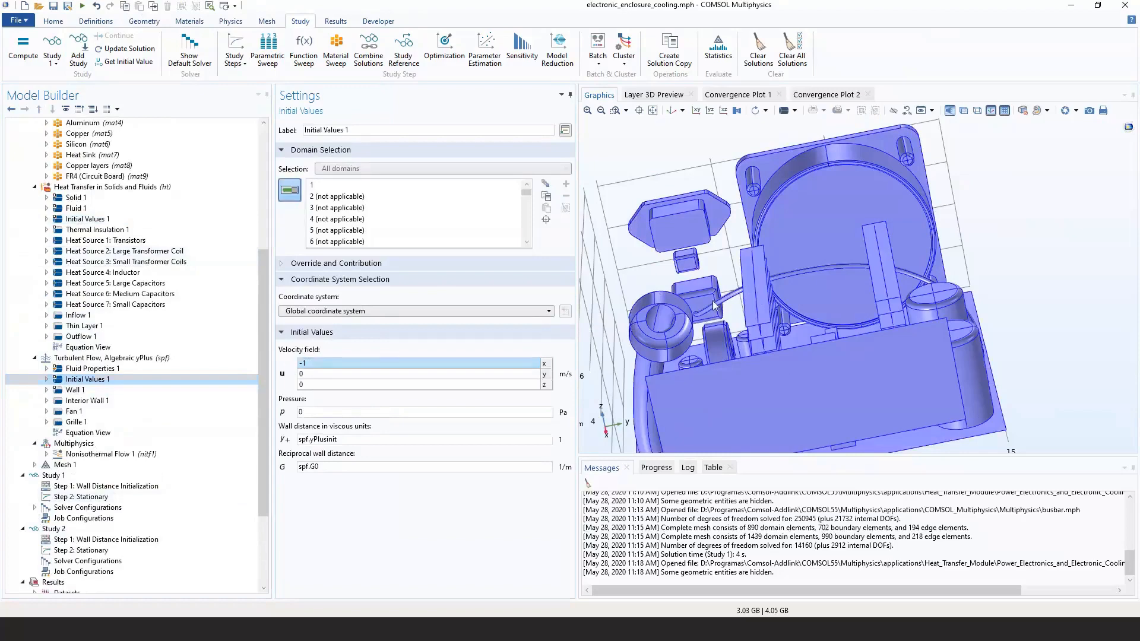
# Make the initial values of Study 1's Stationary step user controlled, taken by the Solution method from Study 2, Stationary.
pyautogui.scroll(-3, 158, 393)
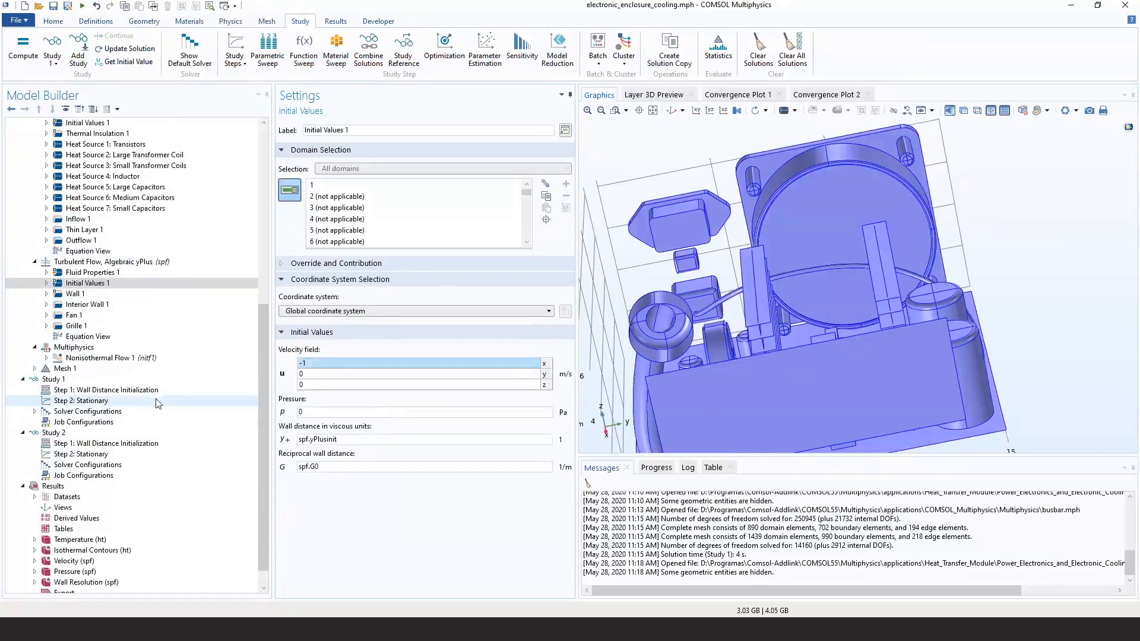
pyautogui.click(120, 456)
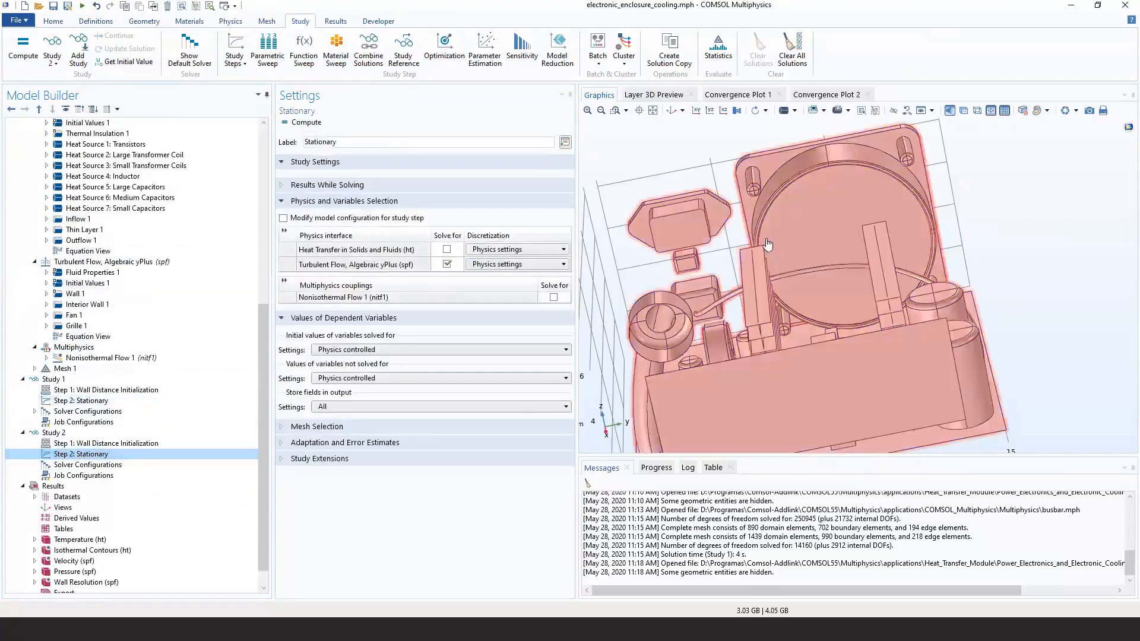
pyautogui.click(130, 401)
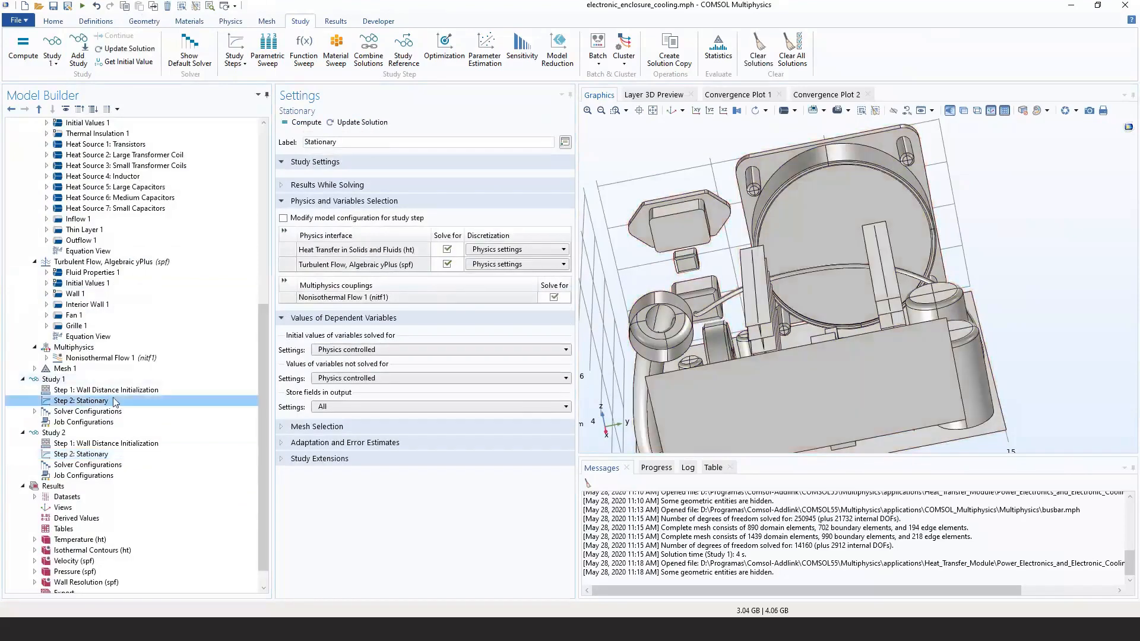
pyautogui.click(368, 349)
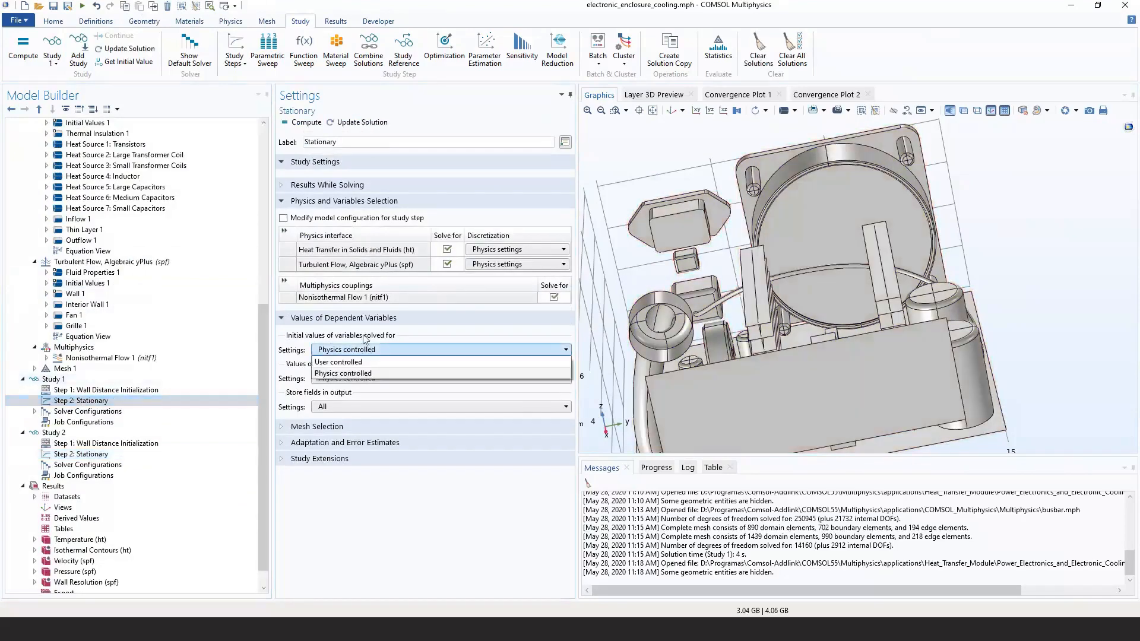
pyautogui.click(334, 362)
pyautogui.click(356, 365)
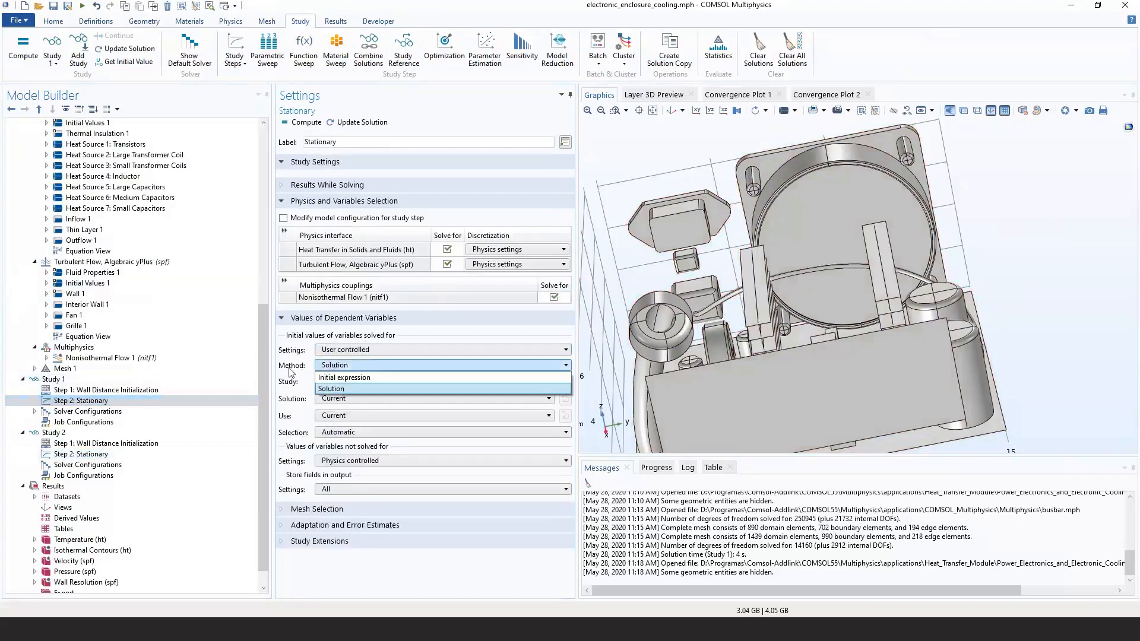
pyautogui.click(331, 389)
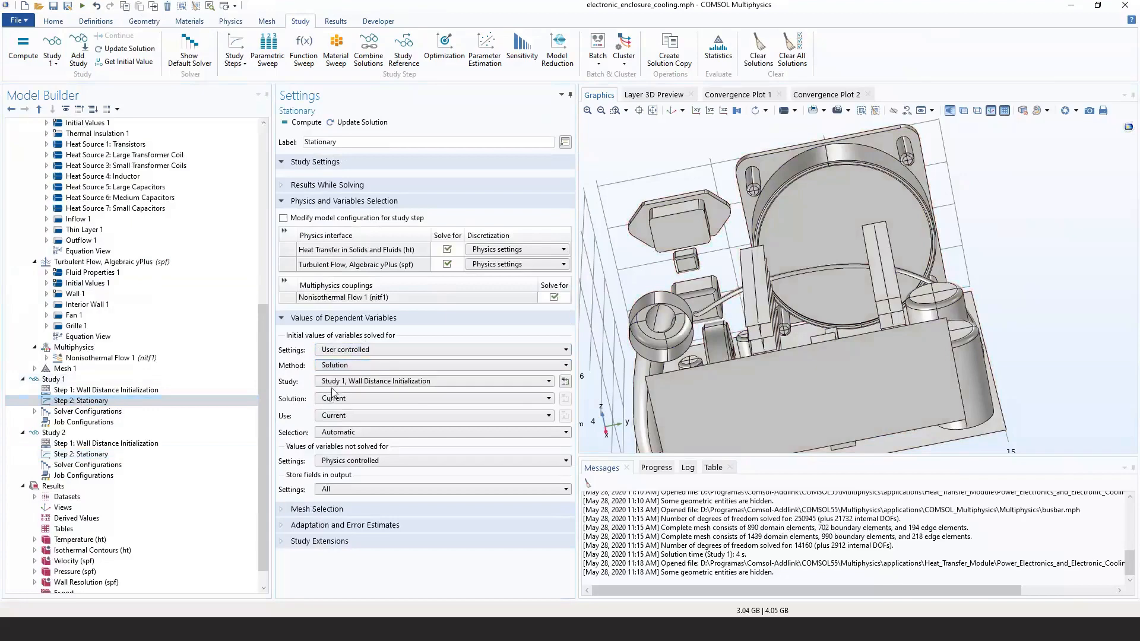
pyautogui.click(333, 381)
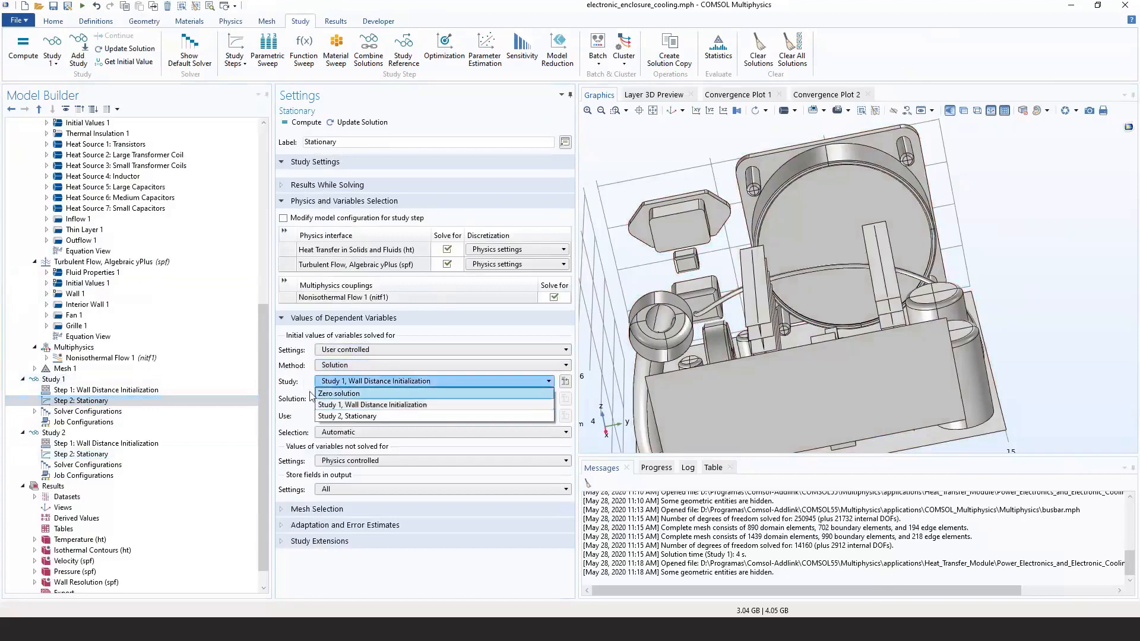
pyautogui.click(336, 416)
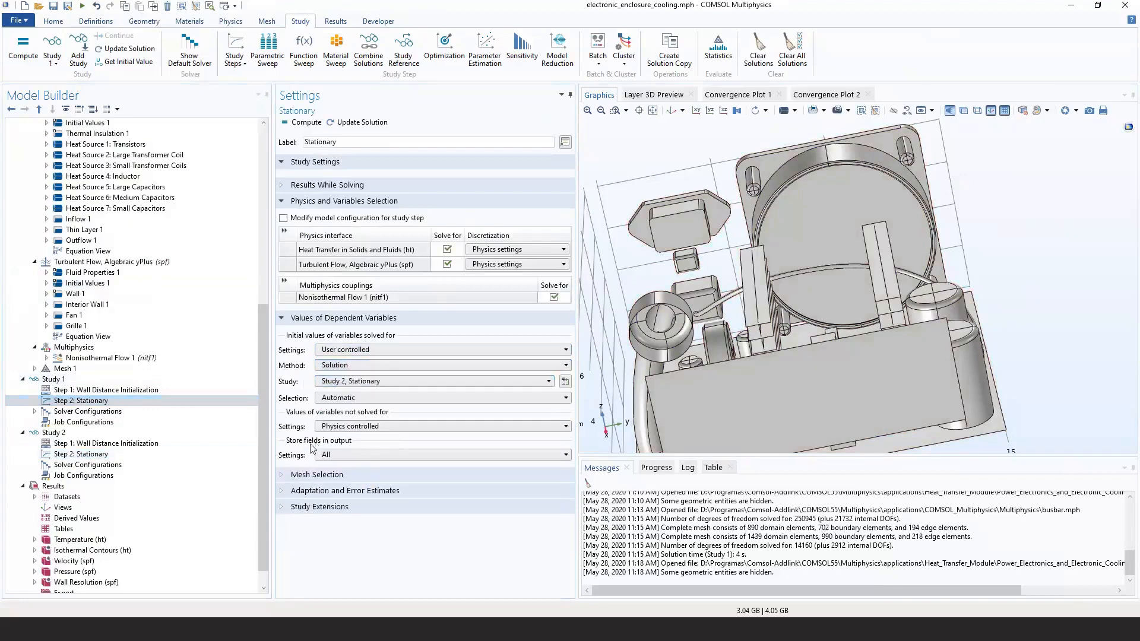
# Try solution selection 1 for Study 1's initial values and restore it to Automatic.
pyautogui.click(365, 397)
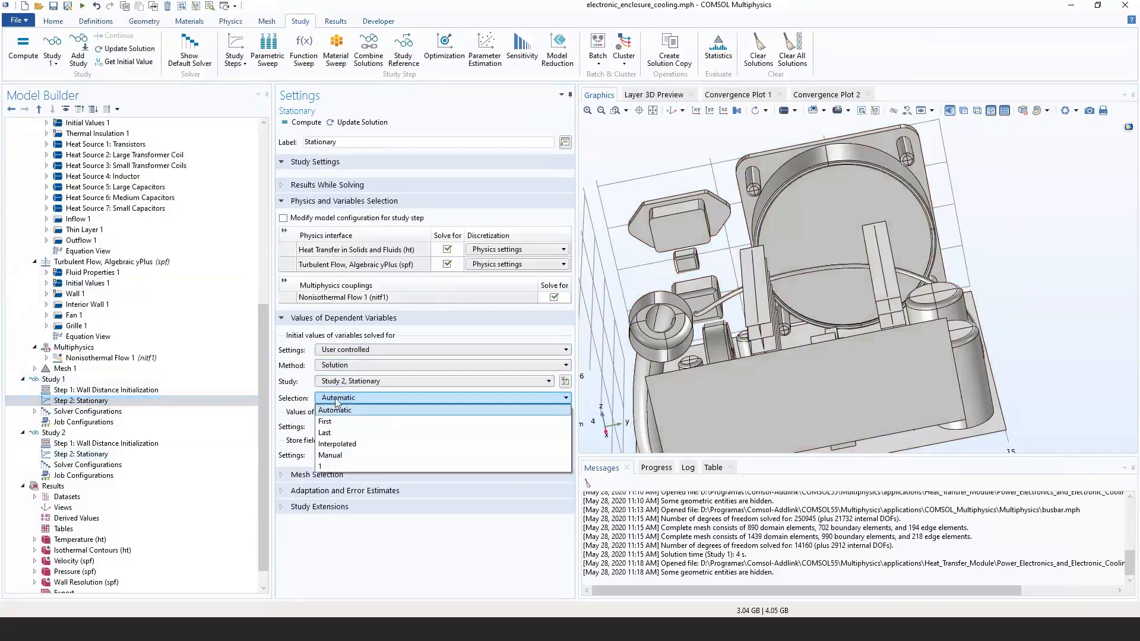
pyautogui.click(335, 468)
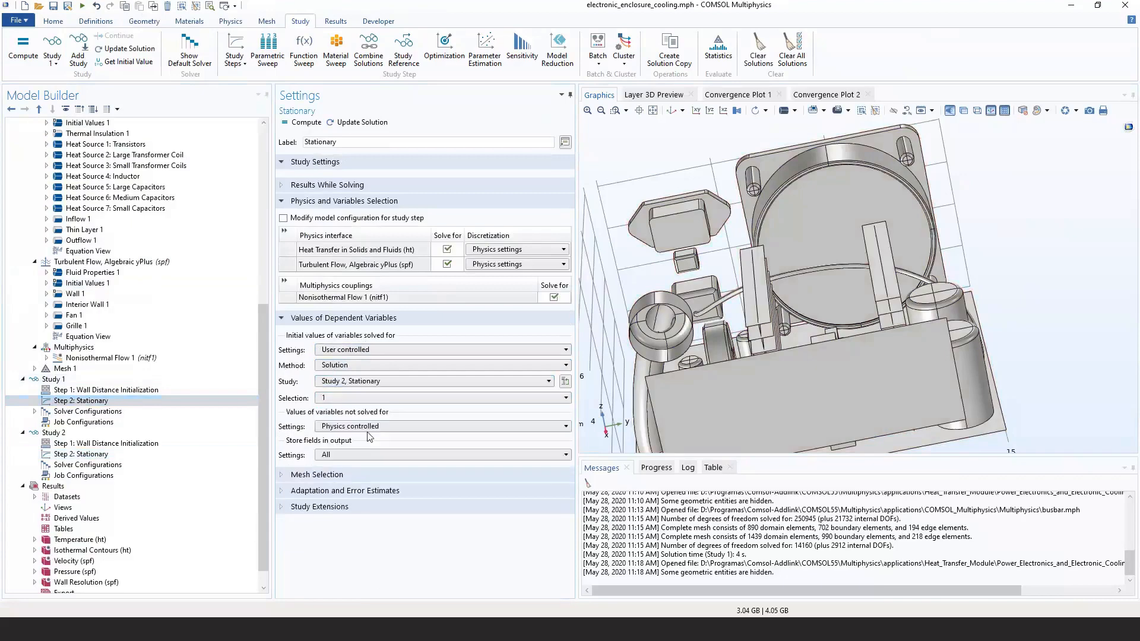
pyautogui.click(336, 398)
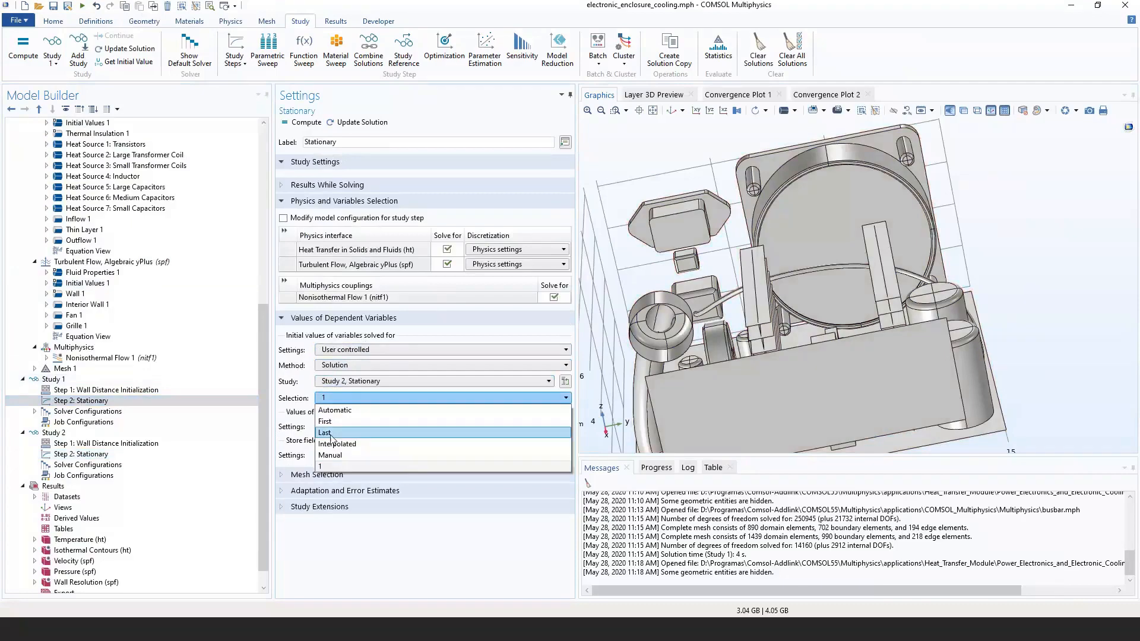
pyautogui.click(336, 411)
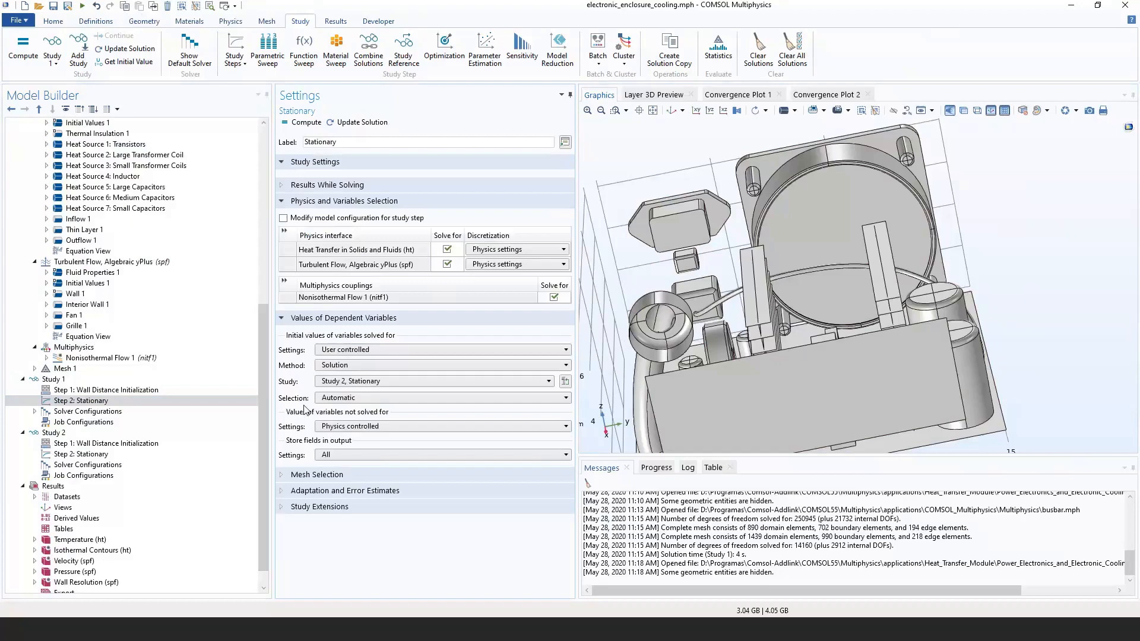
# Recheck the initial value source in Study 1's Stationary step and the general settings of Study 2.
pyautogui.click(148, 283)
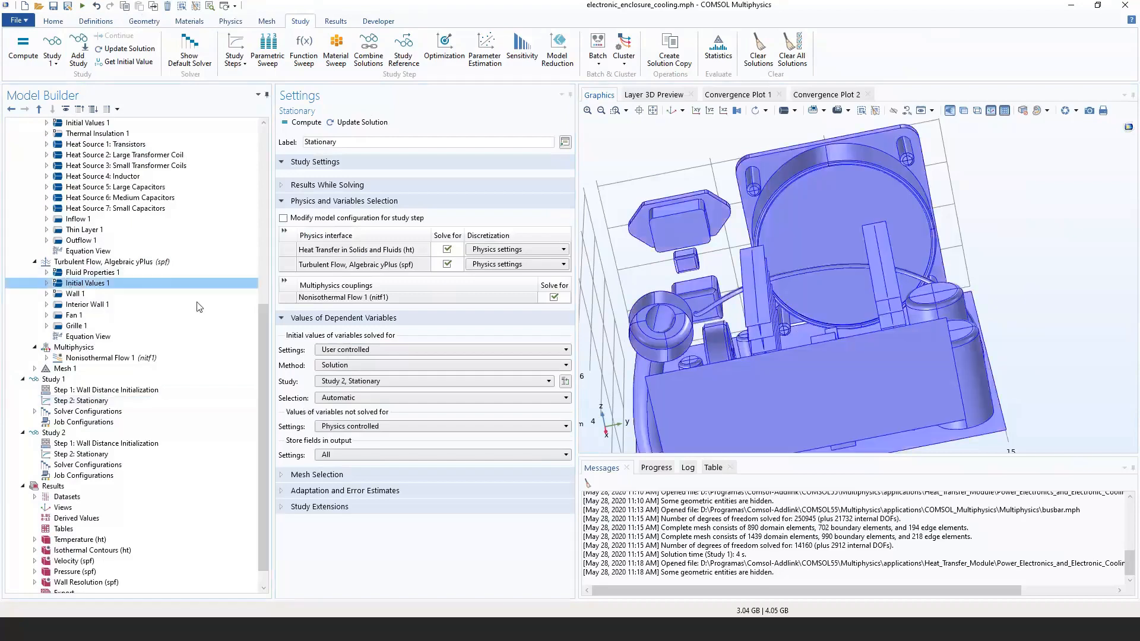
pyautogui.click(236, 403)
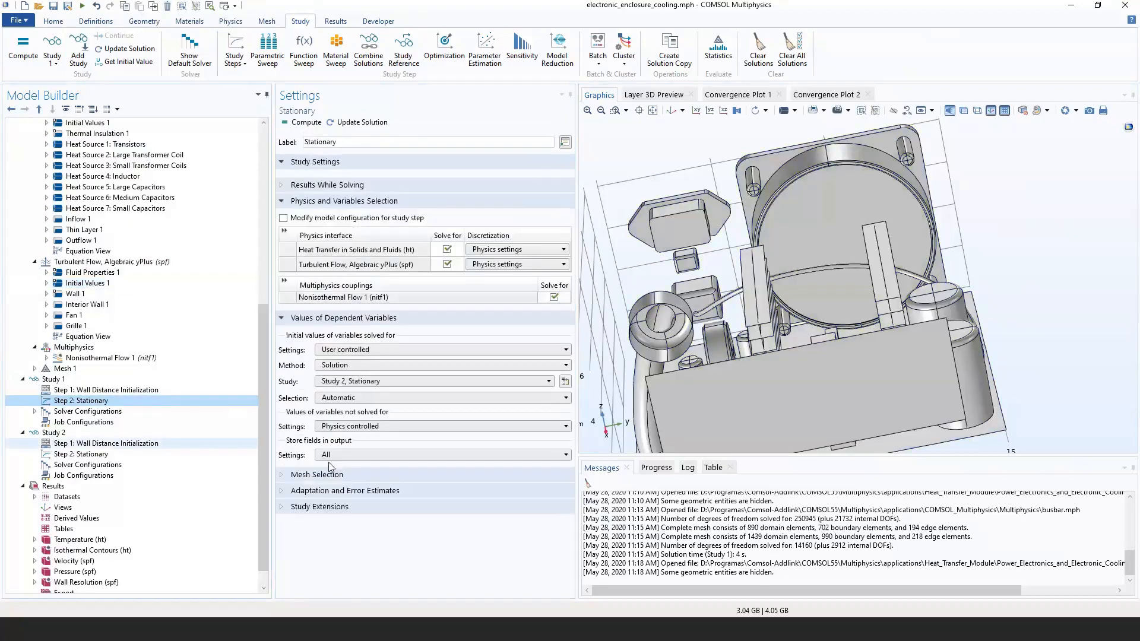
pyautogui.click(141, 433)
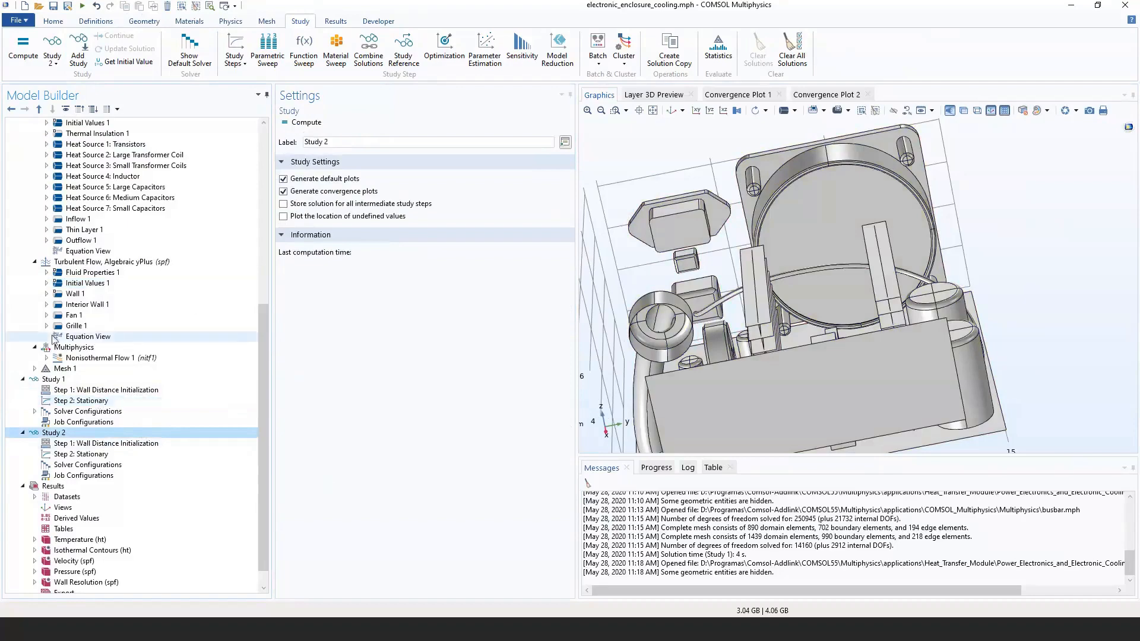
# Examine the y and z components of the turbulent flow's initial velocity field.
pyautogui.click(88, 285)
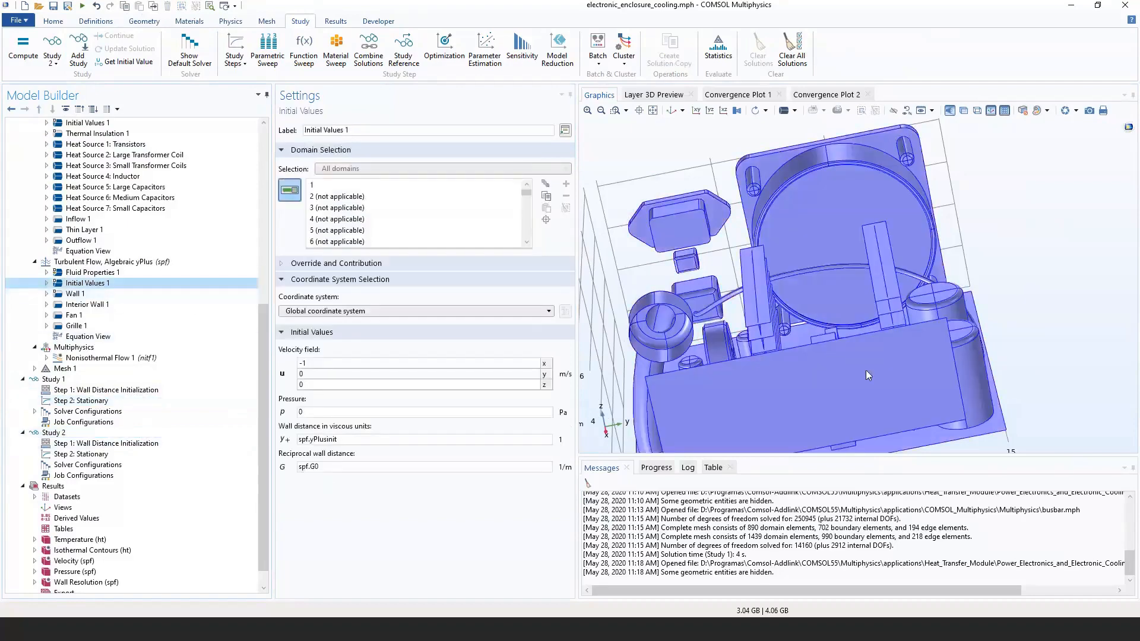
pyautogui.click(320, 384)
pyautogui.click(532, 375)
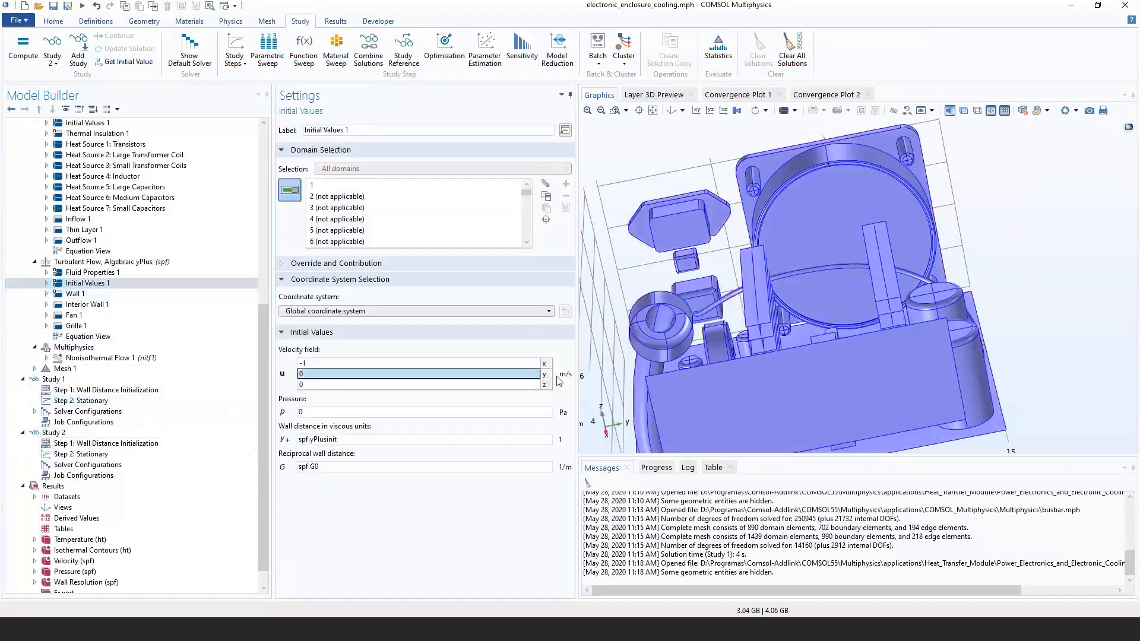
pyautogui.click(356, 384)
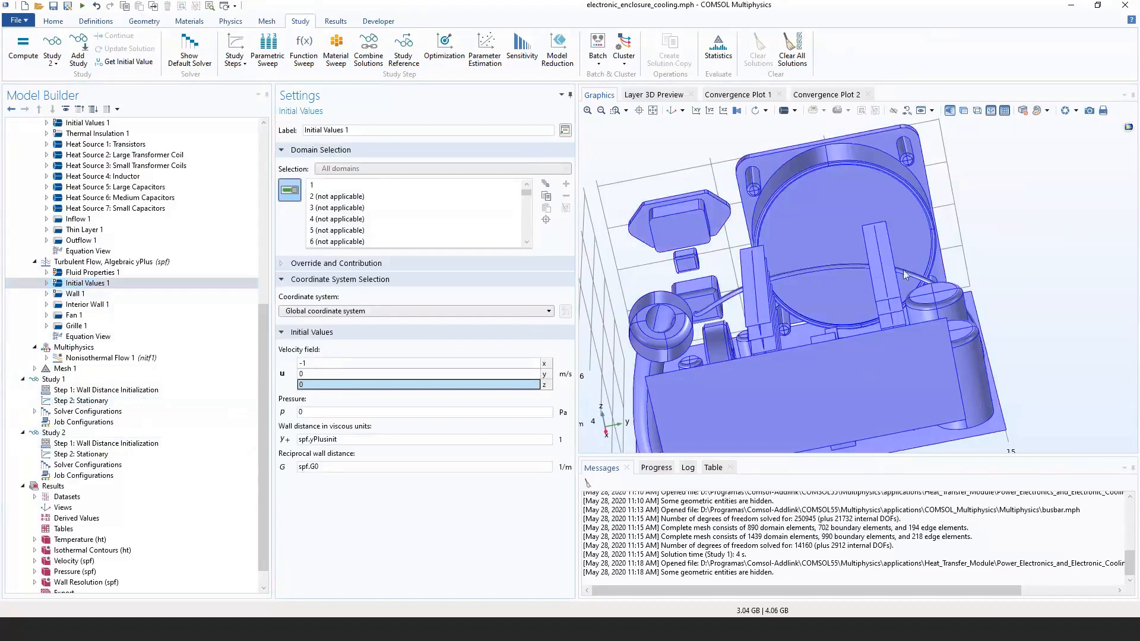
# Examine the enclosure geometry from the side and review Study 2's general settings.
pyautogui.moveTo(687, 381); pyautogui.dragTo(732, 324)
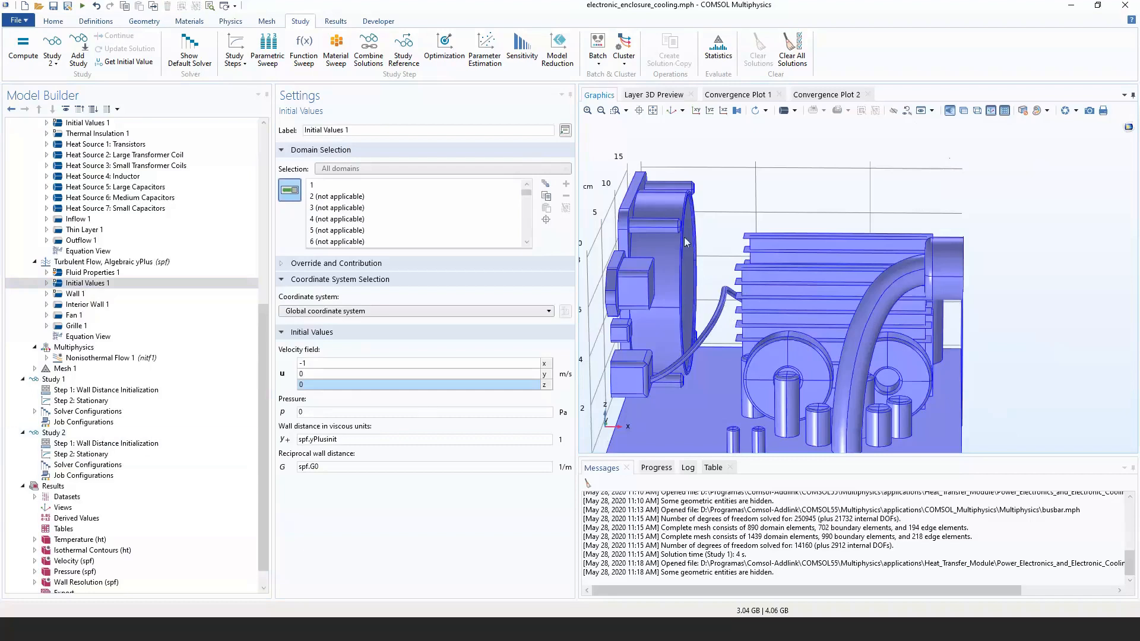
pyautogui.click(54, 433)
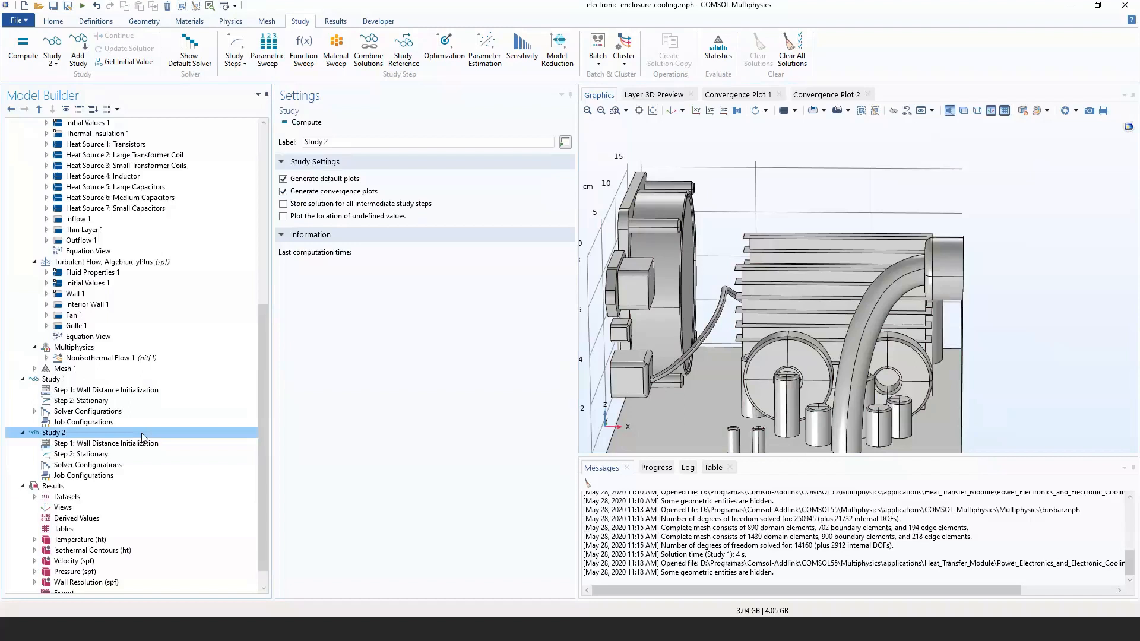
# Open the light_bulb example from the Heat Transfer Module's Thermal Radiation library, discarding the changes to the enclosure model.
pyautogui.click(17, 20)
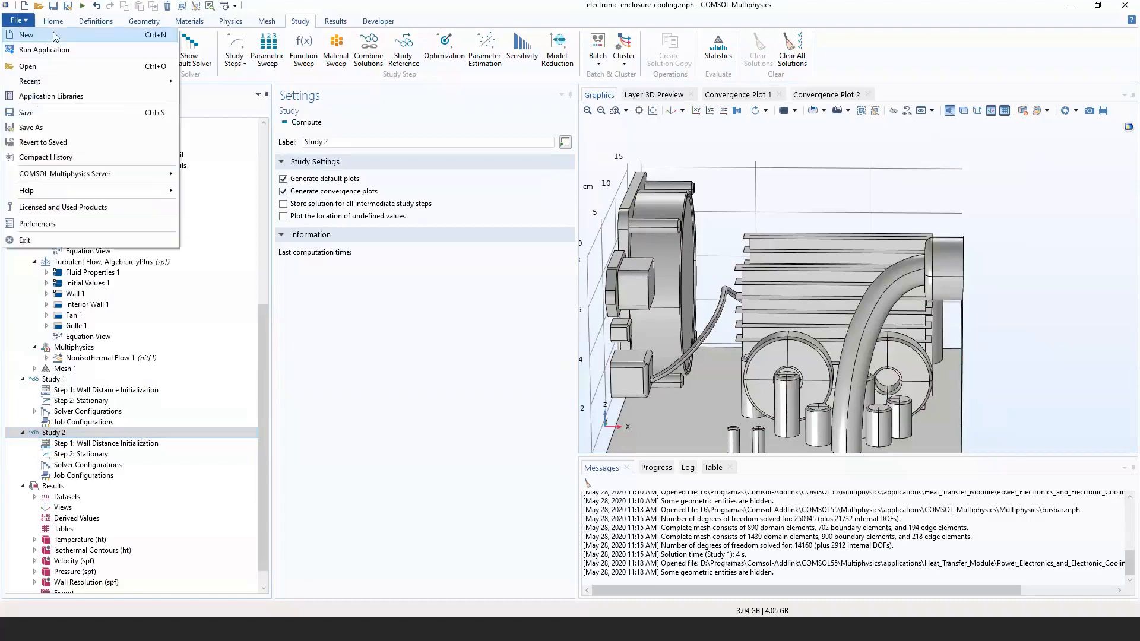
pyautogui.click(54, 96)
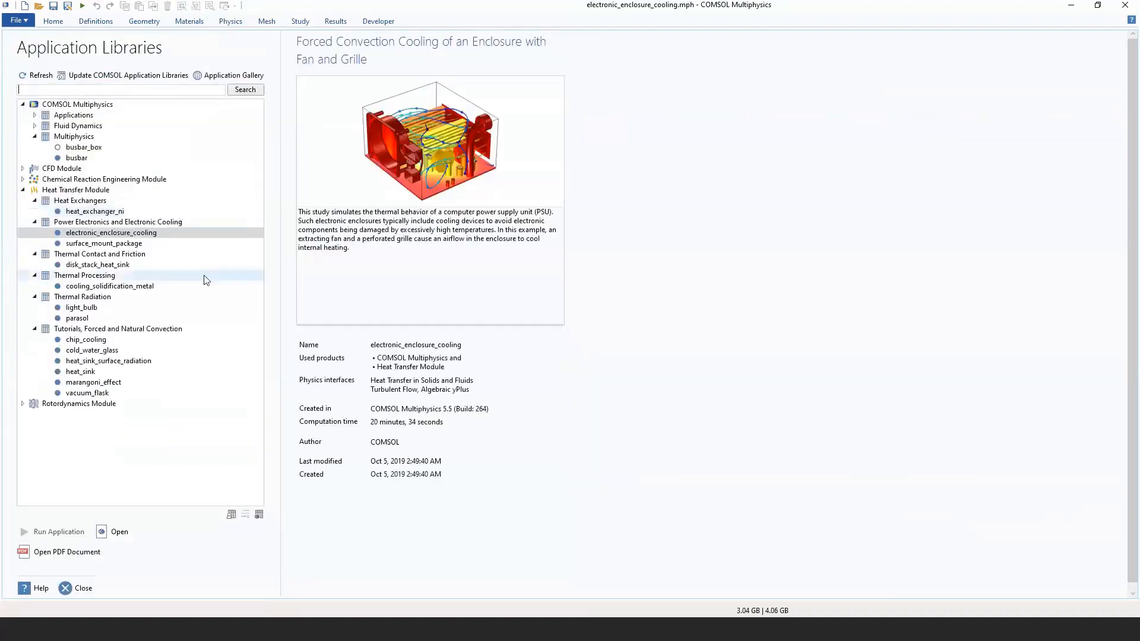
pyautogui.click(205, 245)
pyautogui.click(173, 265)
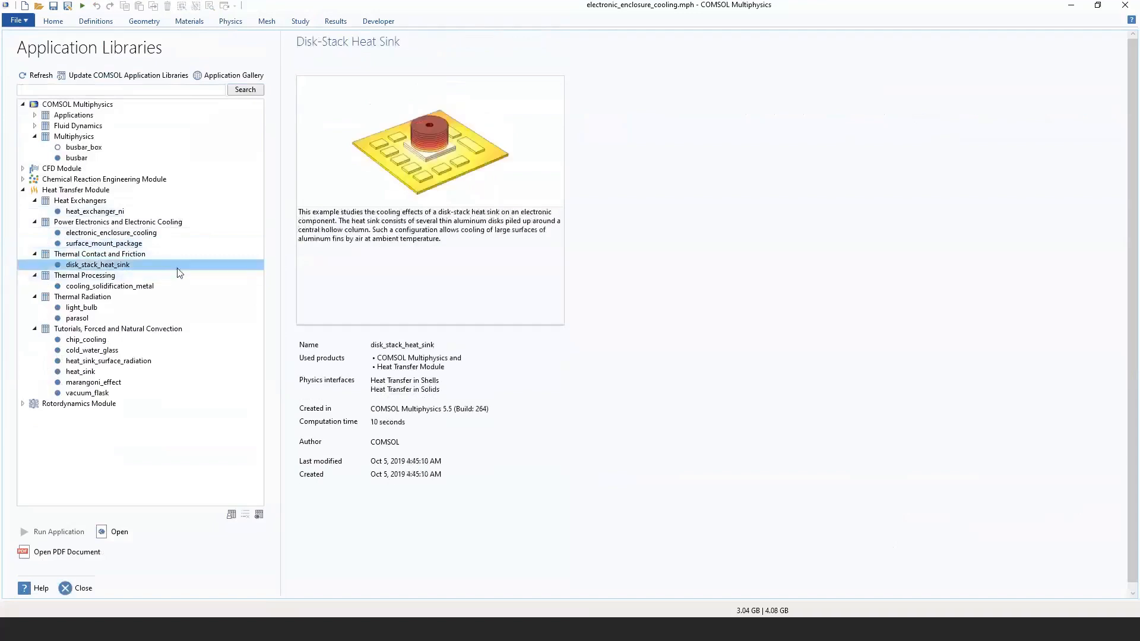
pyautogui.click(170, 288)
pyautogui.click(146, 308)
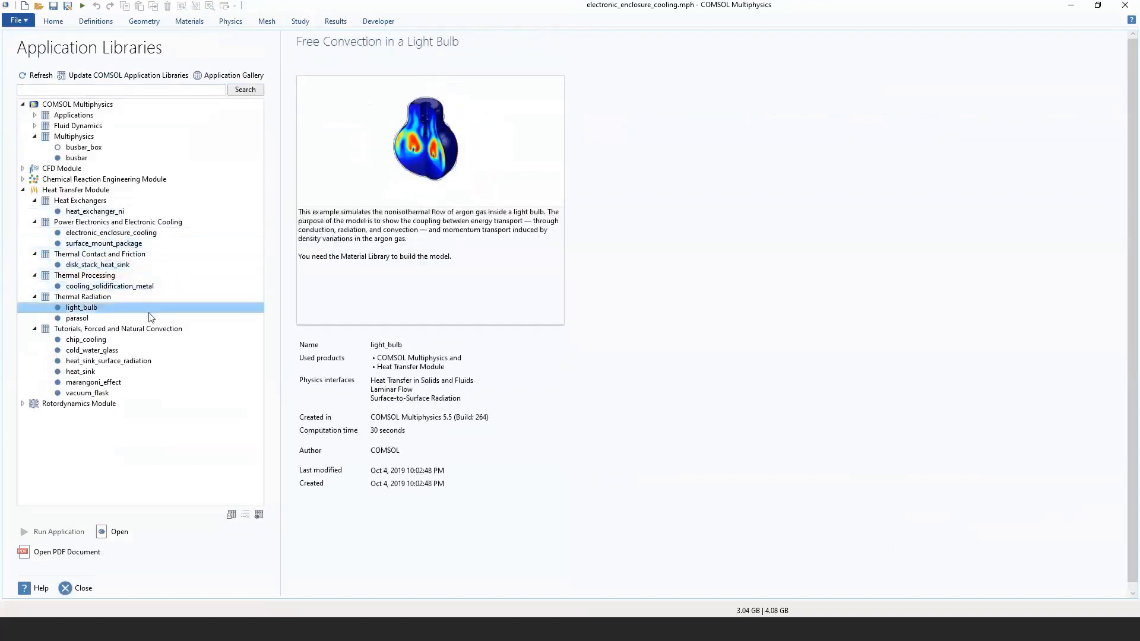
pyautogui.click(144, 319)
pyautogui.click(143, 308)
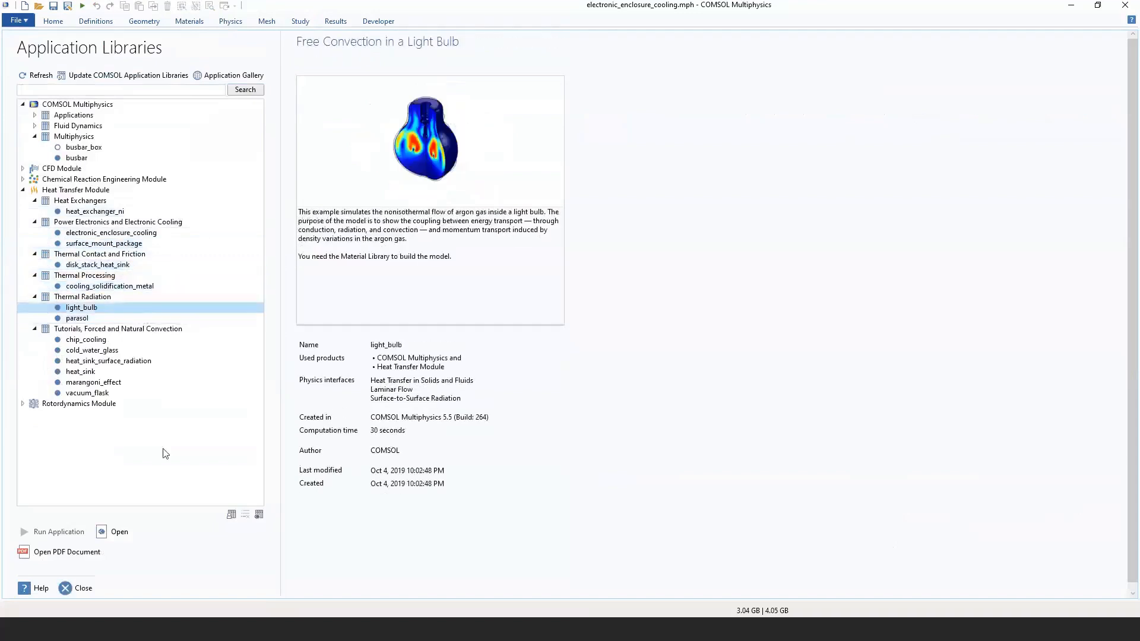
pyautogui.click(119, 532)
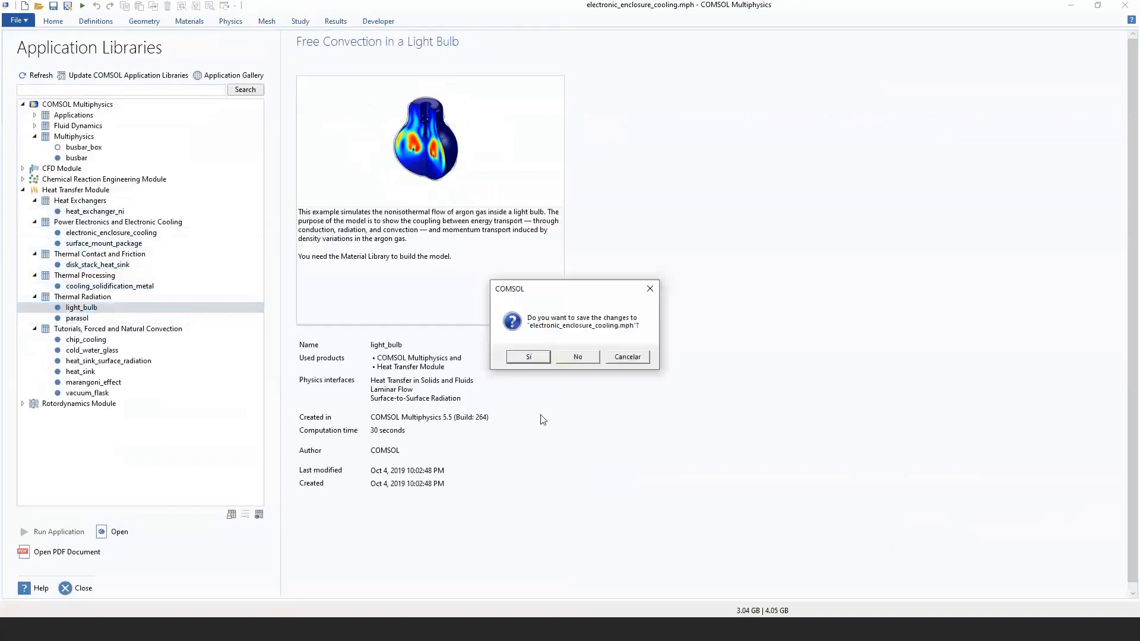
pyautogui.click(579, 357)
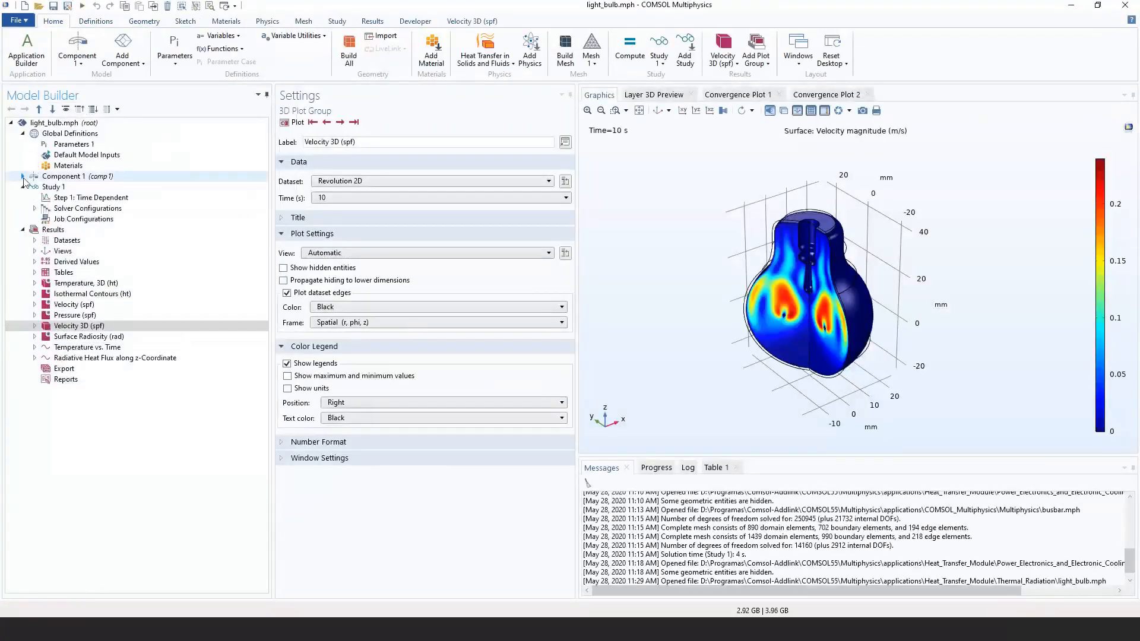
# Turn off the scene light for the bulb's Velocity 3D plot and enlarge the graphics area.
pyautogui.moveTo(639, 255); pyautogui.dragTo(736, 335)
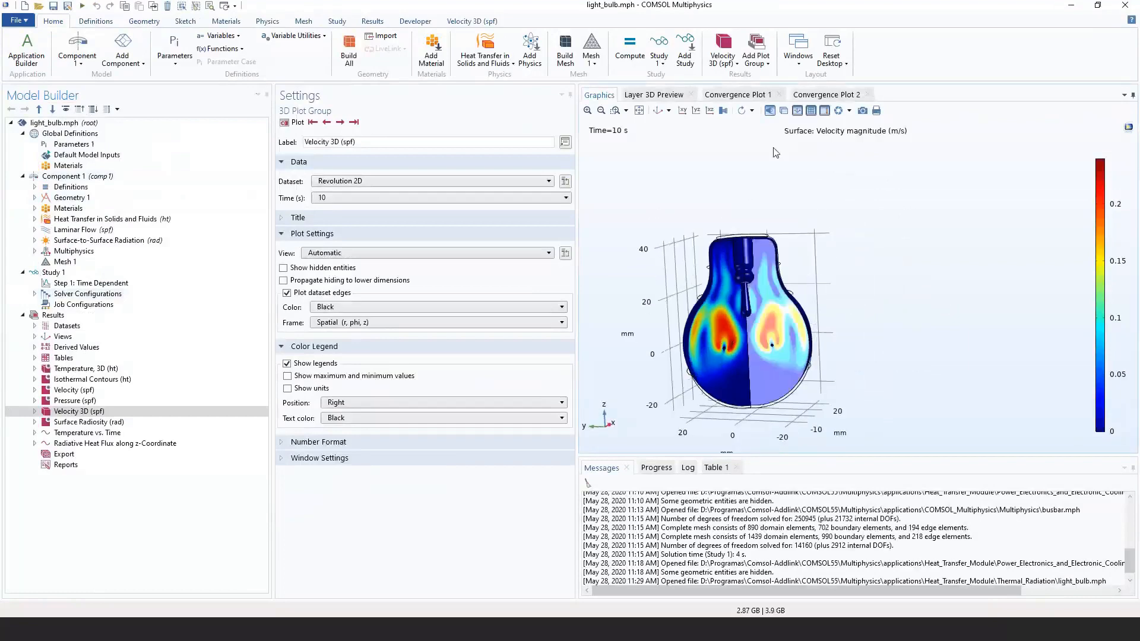
pyautogui.click(771, 111)
pyautogui.scroll(3, 750, 263)
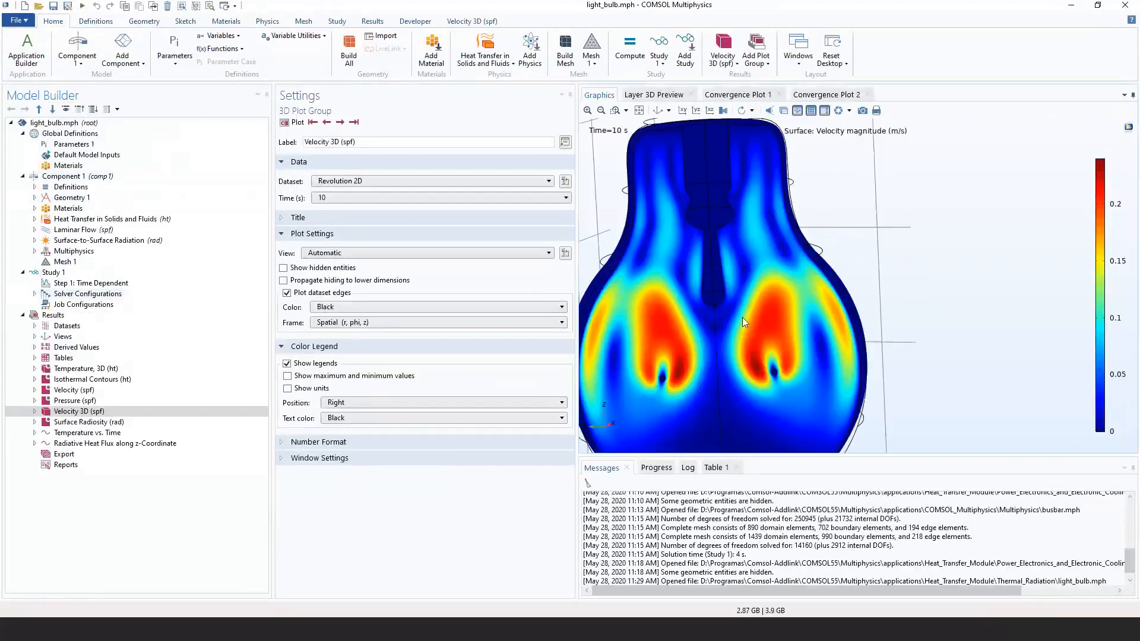
pyautogui.moveTo(742, 317); pyautogui.dragTo(800, 271, button='right')
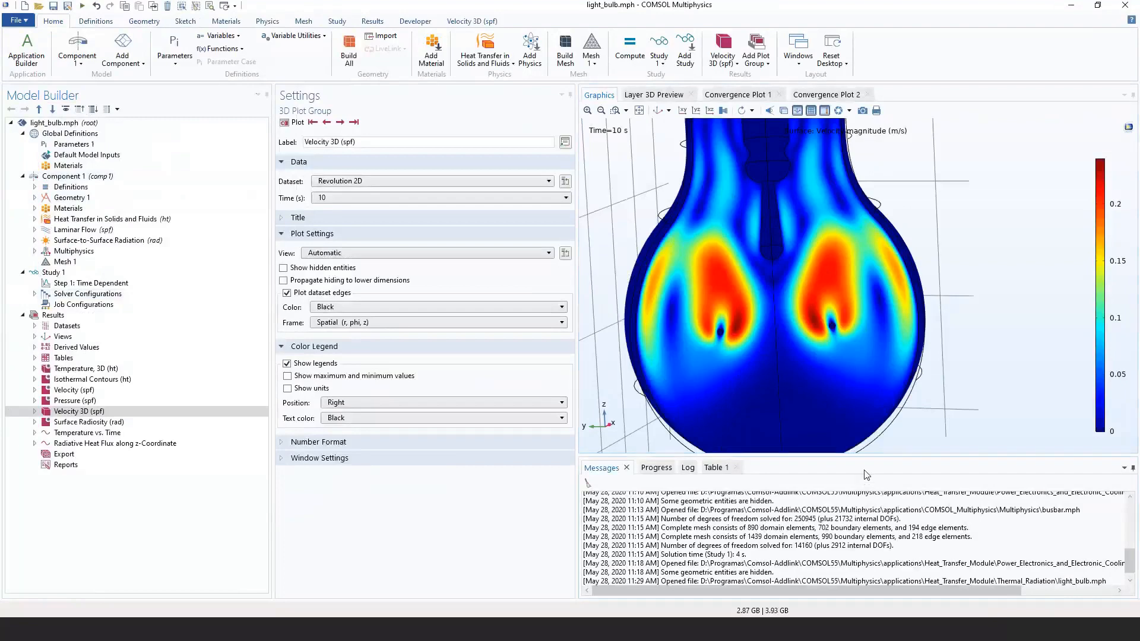
pyautogui.moveTo(864, 456); pyautogui.dragTo(864, 494)
pyautogui.scroll(-2, 814, 377)
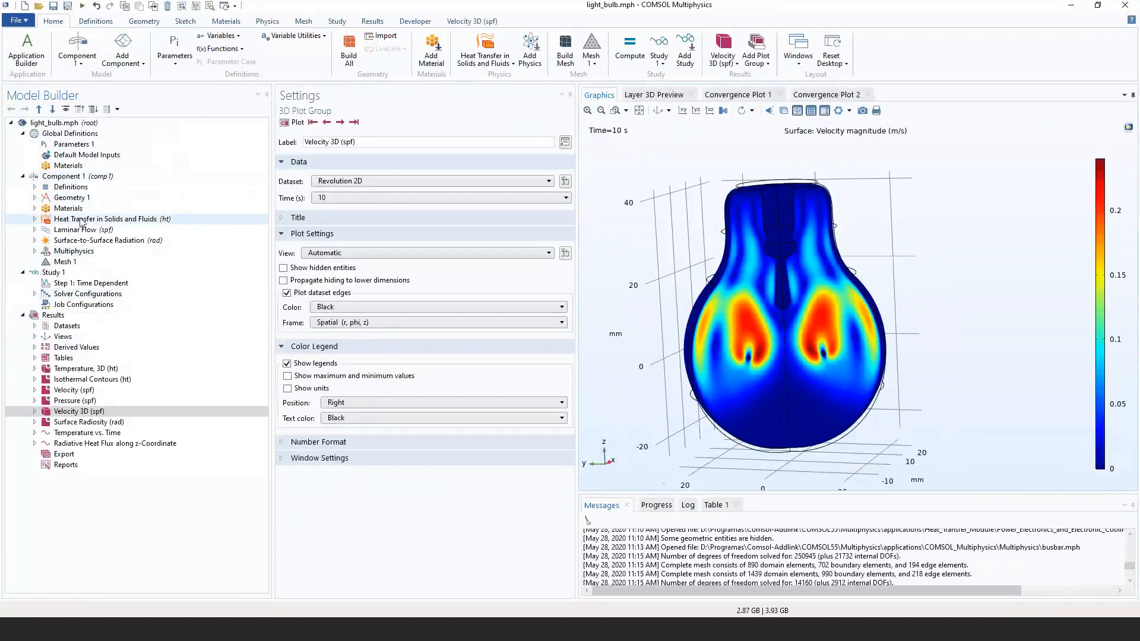
# Examine the velocity plot around the filament and the bulb's axisymmetric Geometry 1.
pyautogui.click(34, 219)
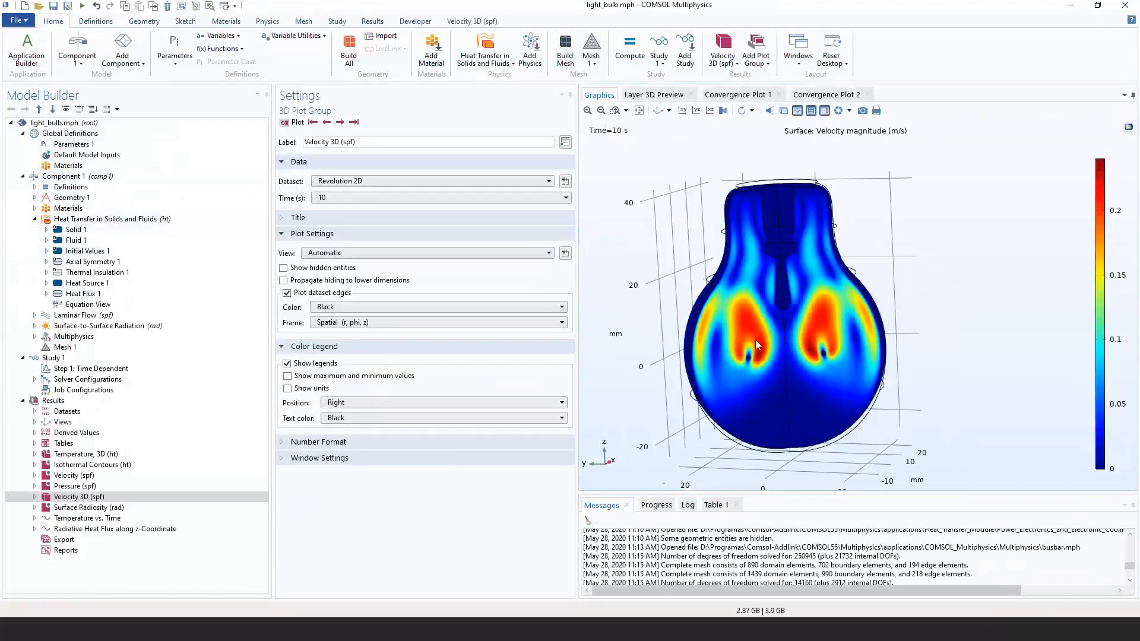
pyautogui.scroll(3, 716, 361)
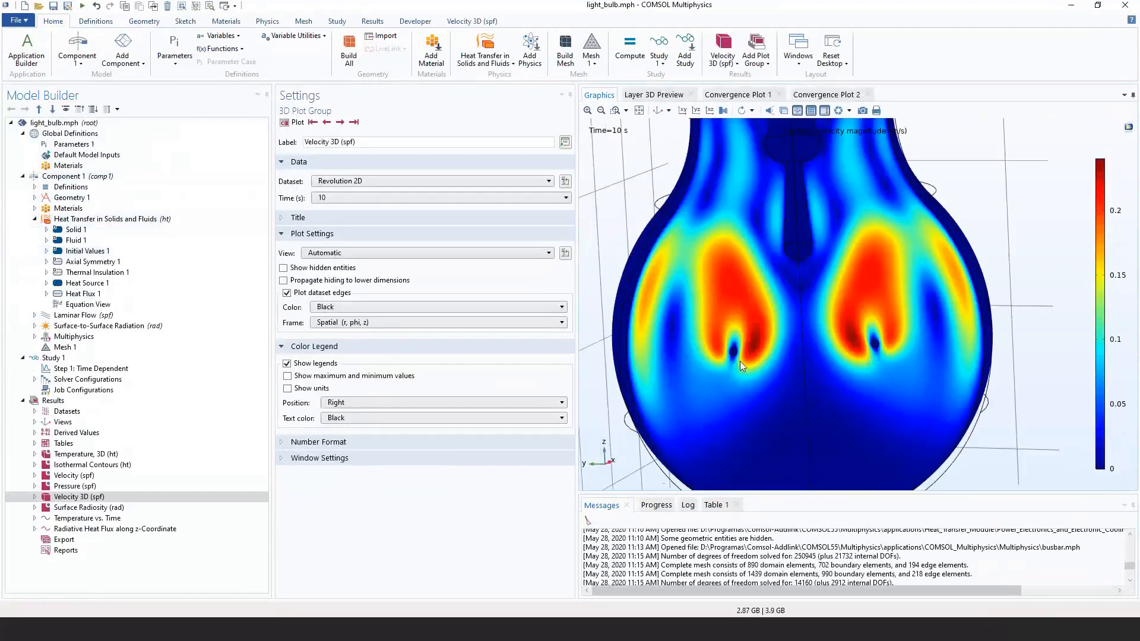
pyautogui.click(72, 198)
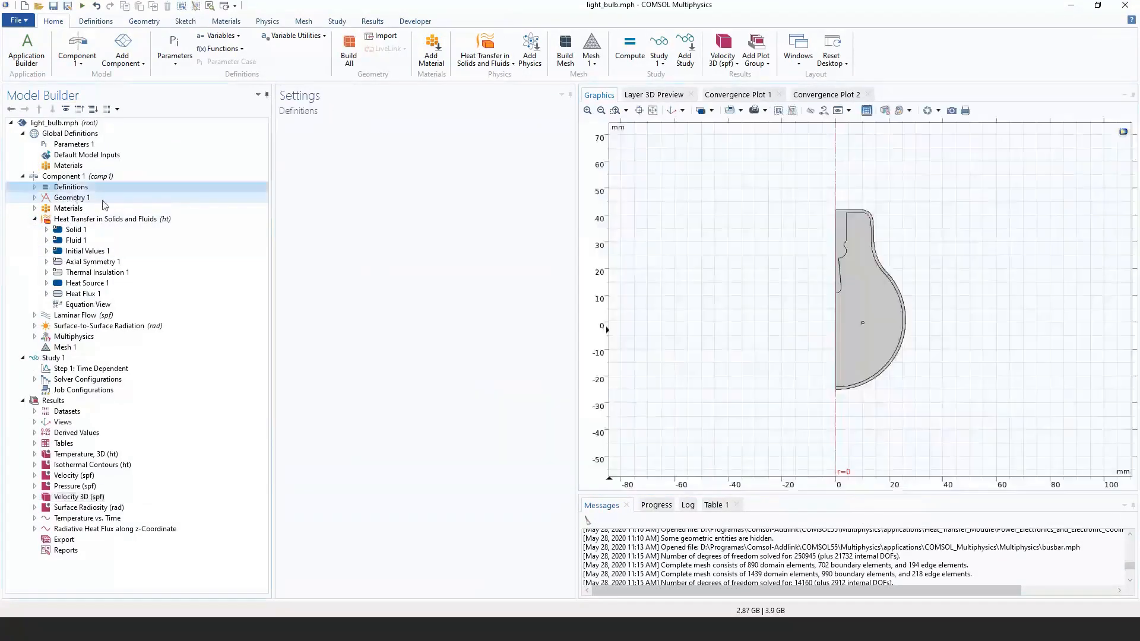
pyautogui.scroll(5, 862, 312)
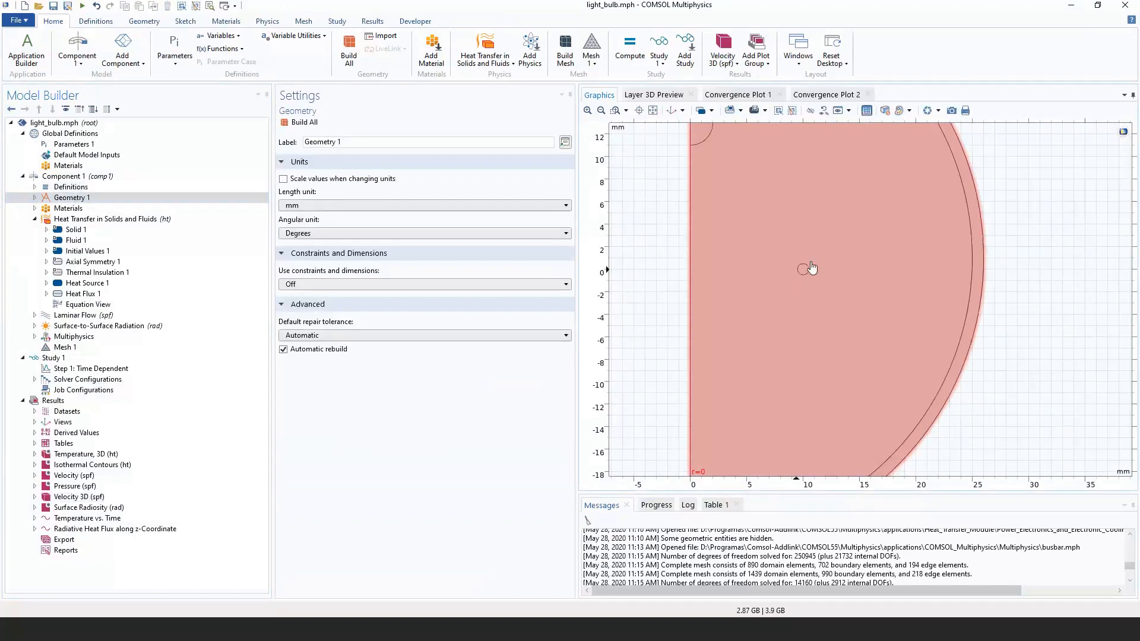
pyautogui.scroll(-3, 809, 285)
pyautogui.moveTo(847, 288); pyautogui.dragTo(839, 338, button='right')
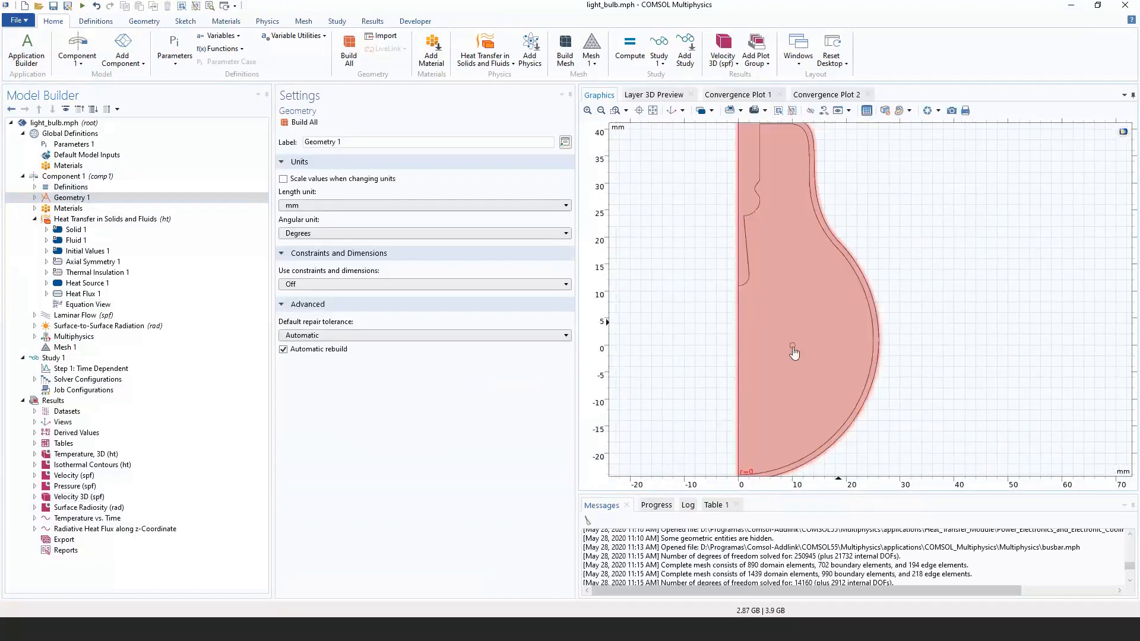
# Try assigning the Argon gas material to domain 1, the bulb's glass, instead of domain 2.
pyautogui.click(34, 208)
pyautogui.click(89, 261)
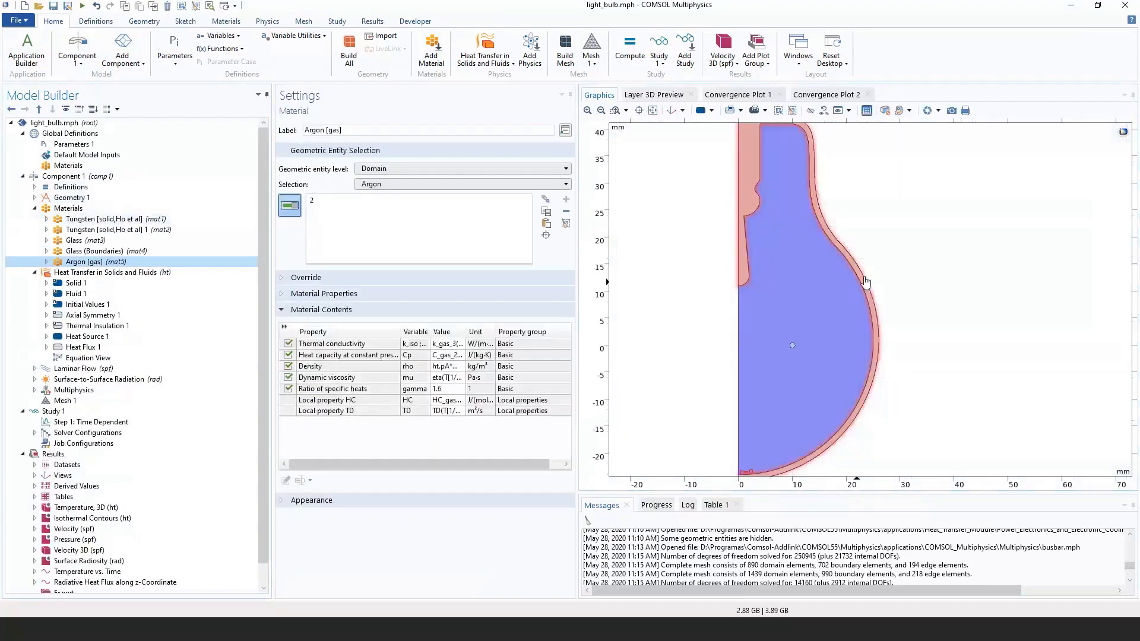
pyautogui.click(865, 281)
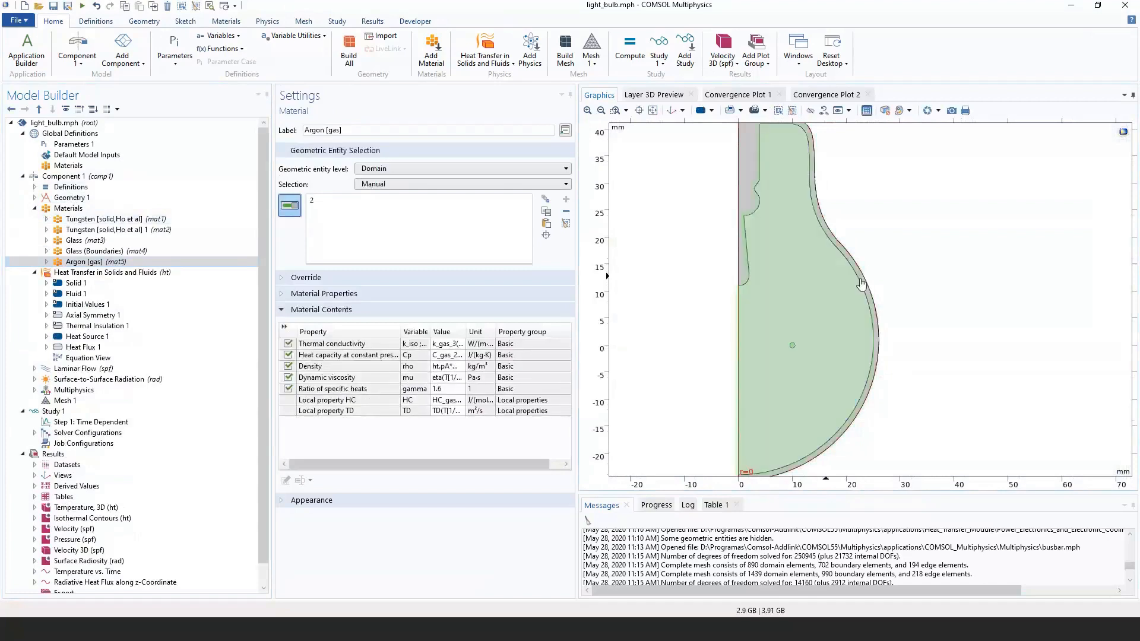
pyautogui.click(852, 296)
pyautogui.moveTo(697, 242); pyautogui.dragTo(671, 282, button='right')
pyautogui.moveTo(911, 322); pyautogui.dragTo(815, 253, button='right')
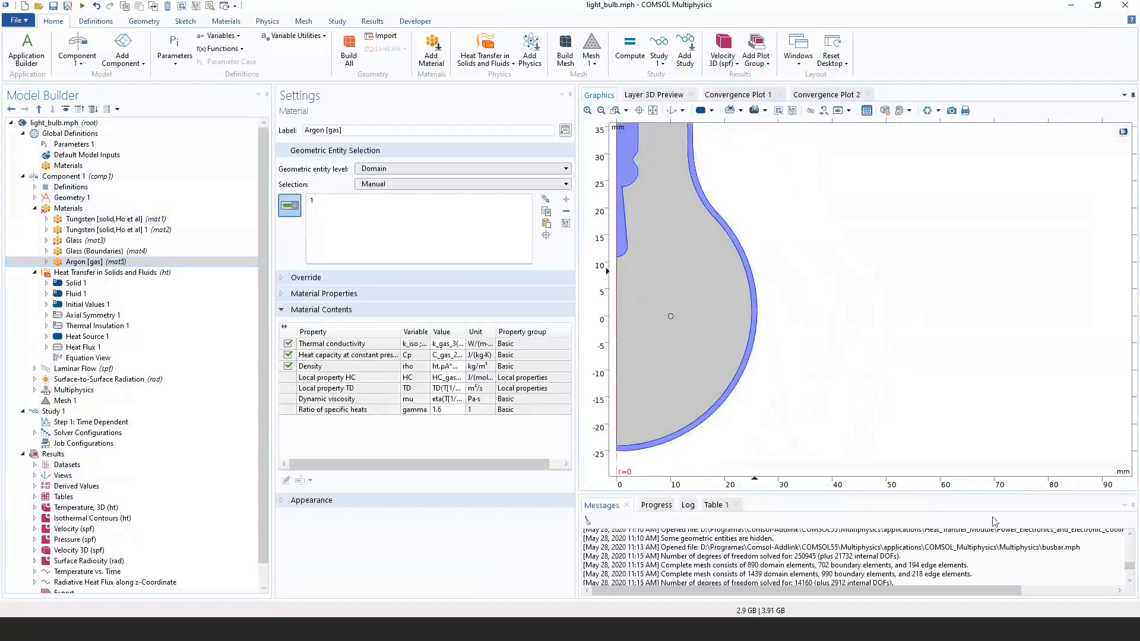
# Restore the Argon gas material's assignment to domain 2 only, after viewing the small circular domain up close.
pyautogui.moveTo(671, 320); pyautogui.dragTo(867, 349, button='right')
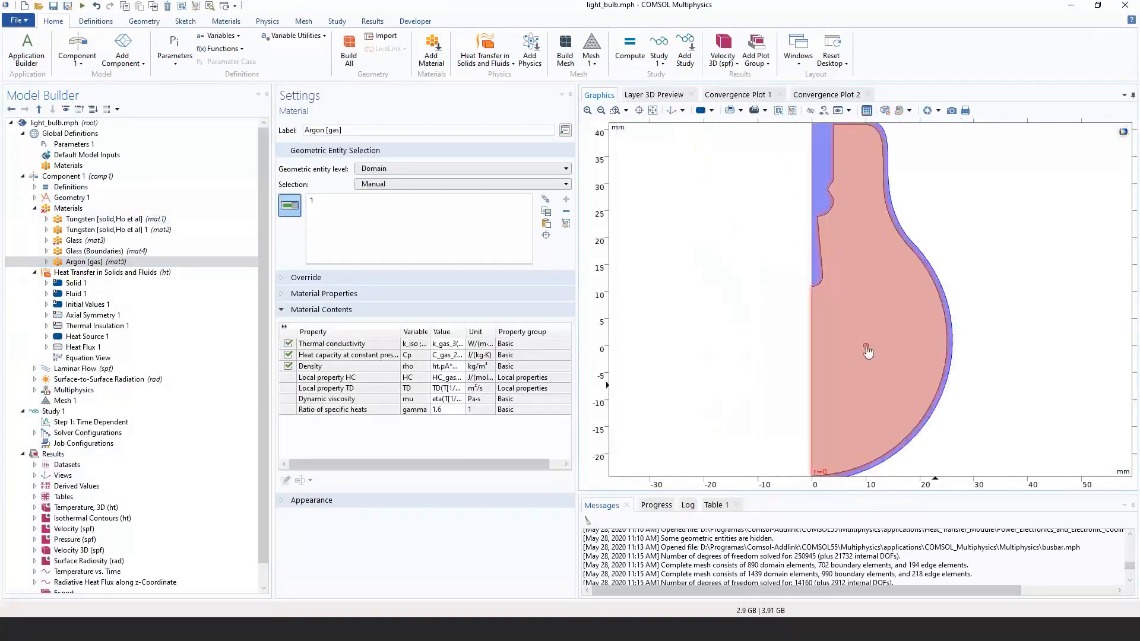
pyautogui.scroll(10, 864, 365)
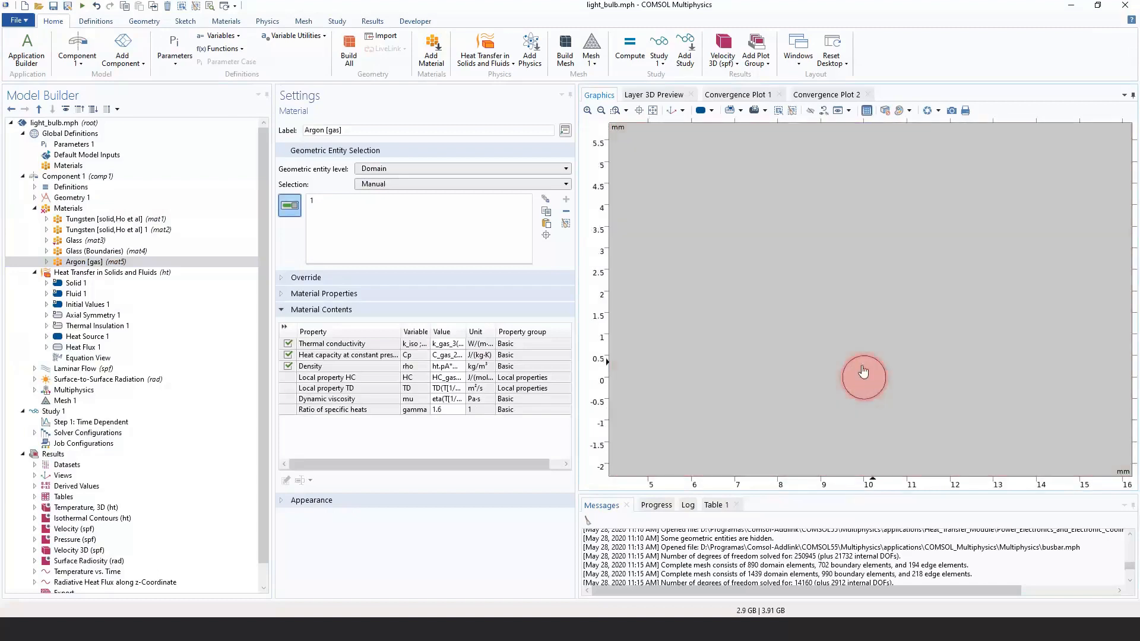
pyautogui.scroll(-7, 859, 333)
pyautogui.moveTo(858, 328); pyautogui.dragTo(802, 336, button='right')
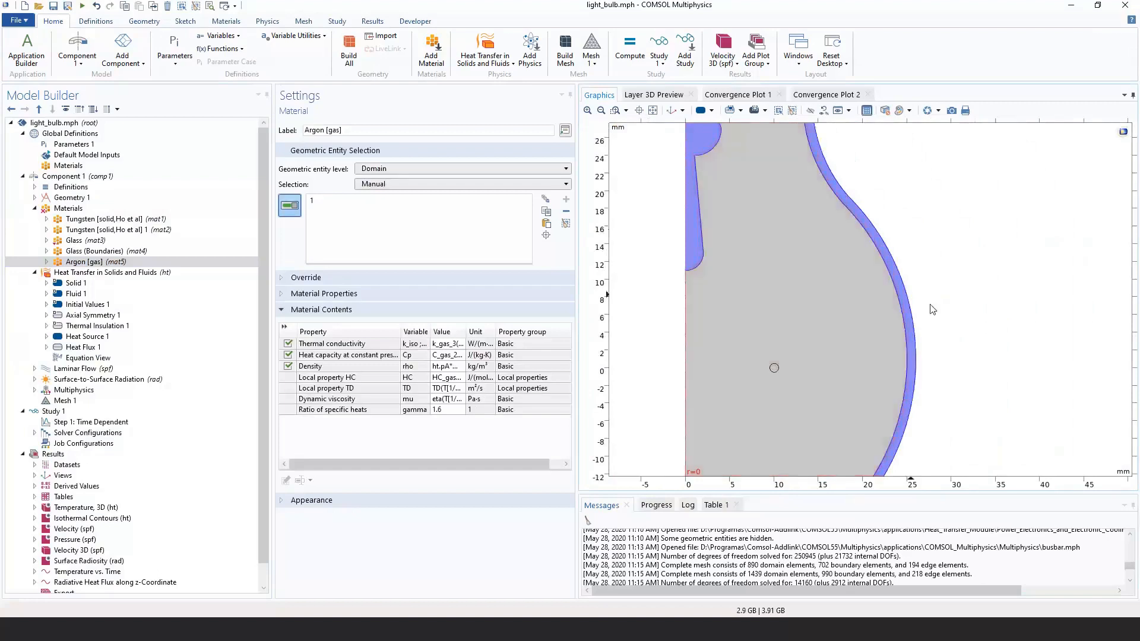
pyautogui.click(886, 260)
pyautogui.scroll(-3, 941, 247)
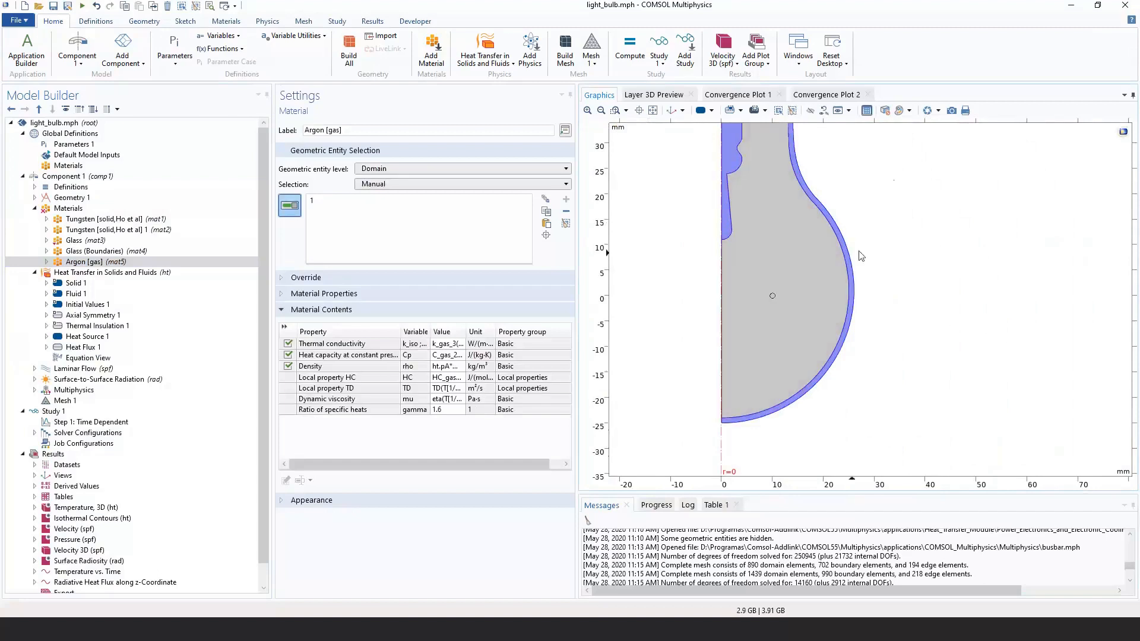
pyautogui.click(803, 240)
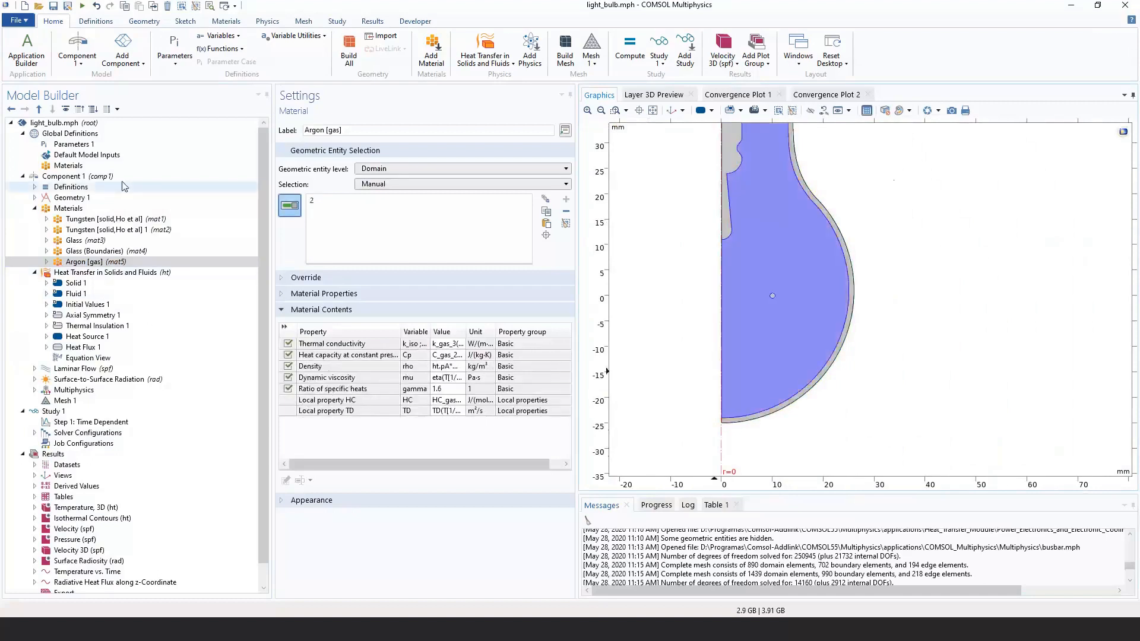
# Examine the assignments of the tungsten, glass, glass boundary and argon materials, including the glass boundaries' surface emissivity.
pyautogui.click(107, 219)
pyautogui.moveTo(706, 306); pyautogui.dragTo(665, 349)
pyautogui.click(89, 230)
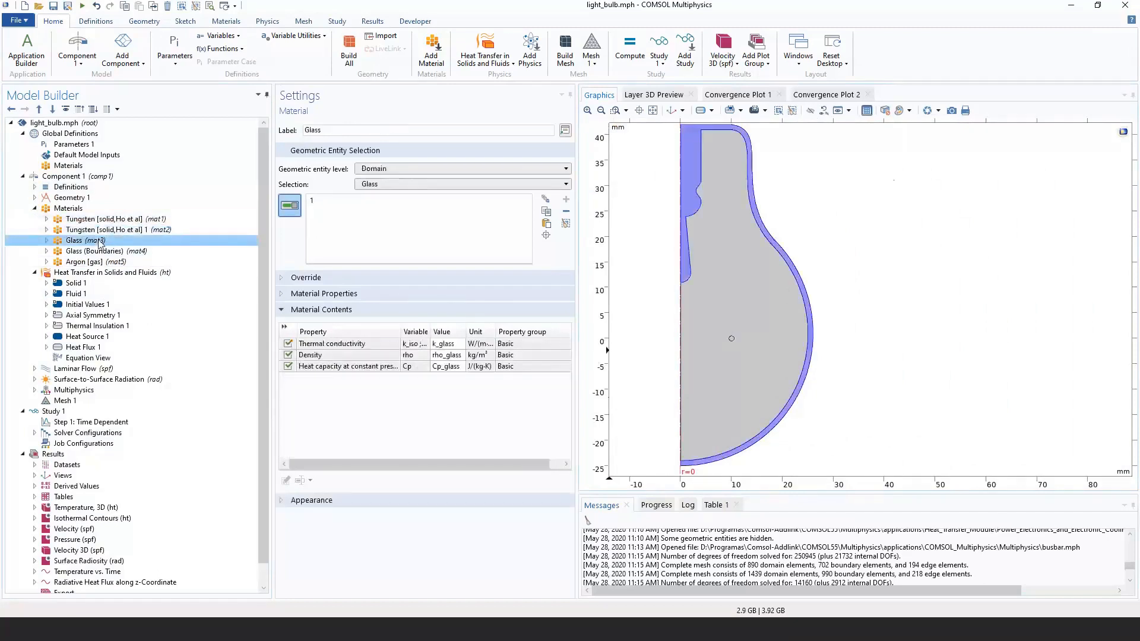
pyautogui.click(98, 252)
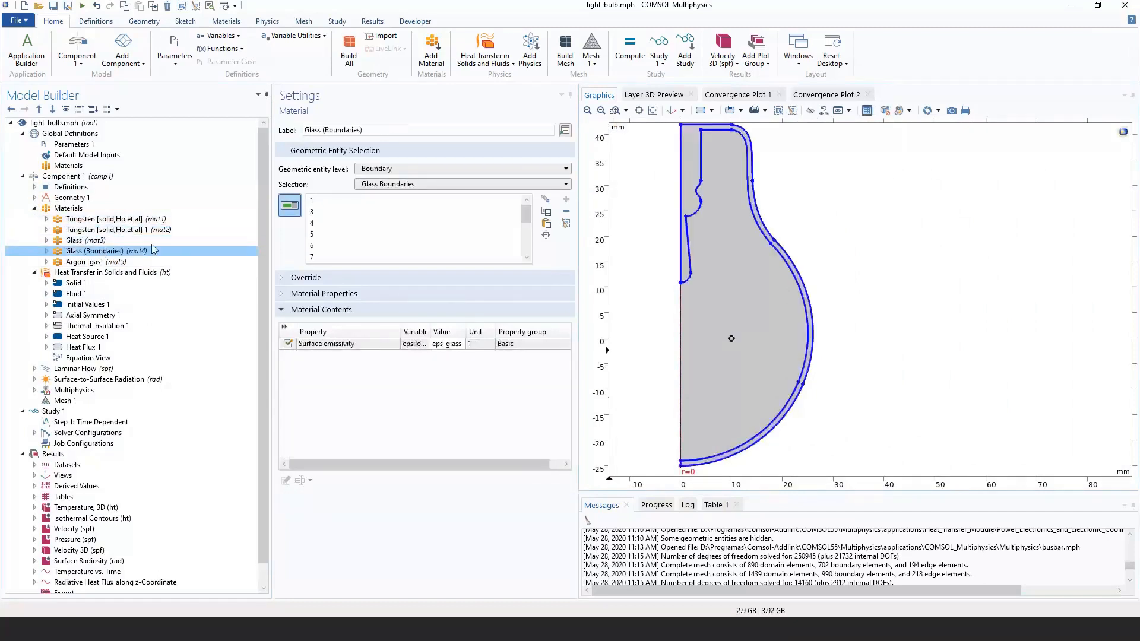
pyautogui.moveTo(902, 213); pyautogui.dragTo(902, 244, button='right')
pyautogui.scroll(3, 760, 125)
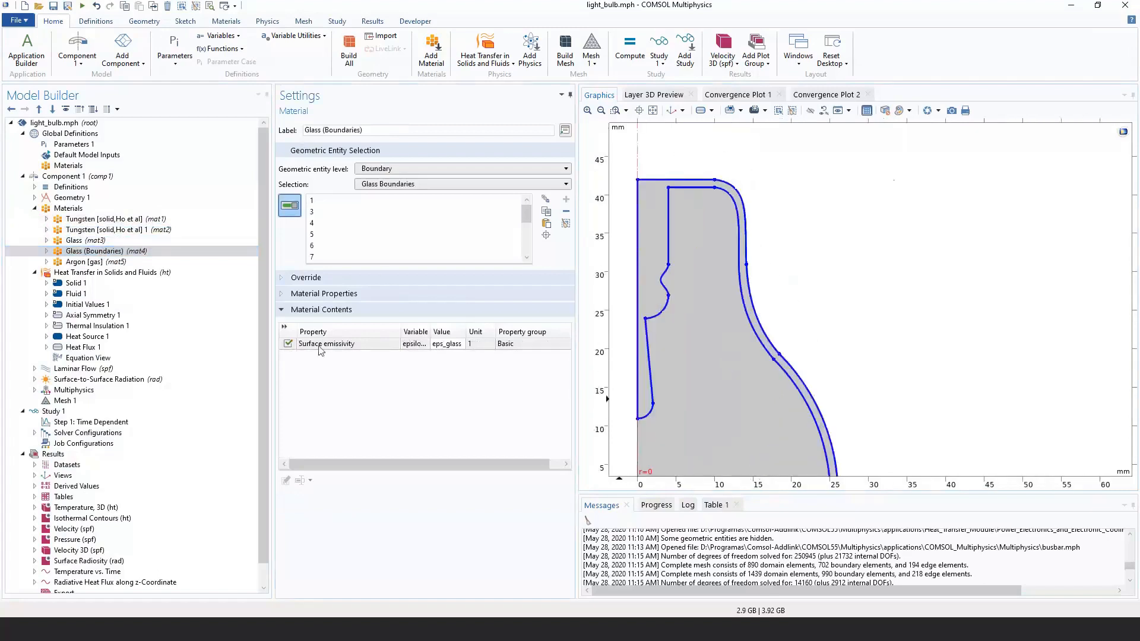
pyautogui.click(363, 347)
pyautogui.click(88, 262)
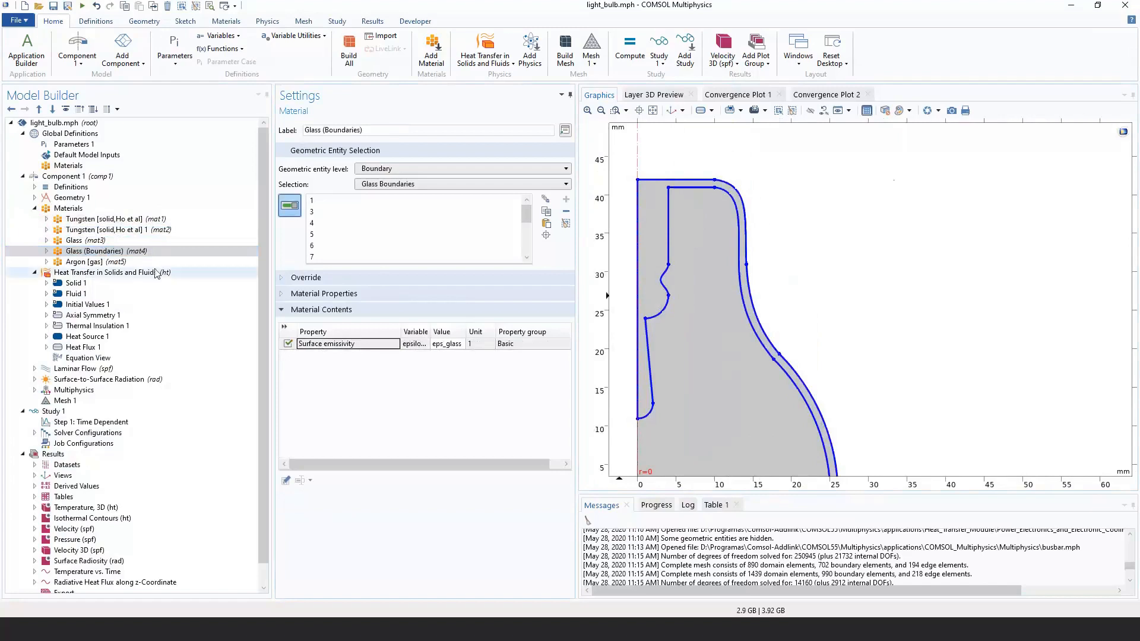
pyautogui.moveTo(893, 290); pyautogui.dragTo(946, 198, button='right')
# Examine the Solid 1, Fluid 1, Initial Values 1 and Axial Symmetry 1 settings of Heat Transfer in Solids and Fluids.
pyautogui.click(150, 274)
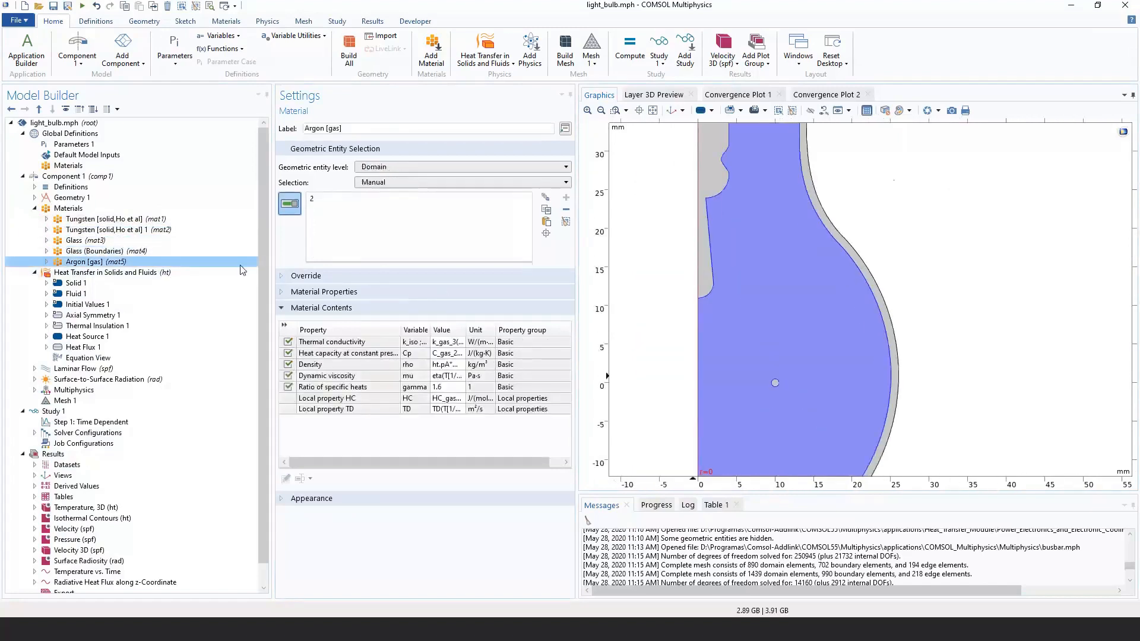
pyautogui.click(136, 283)
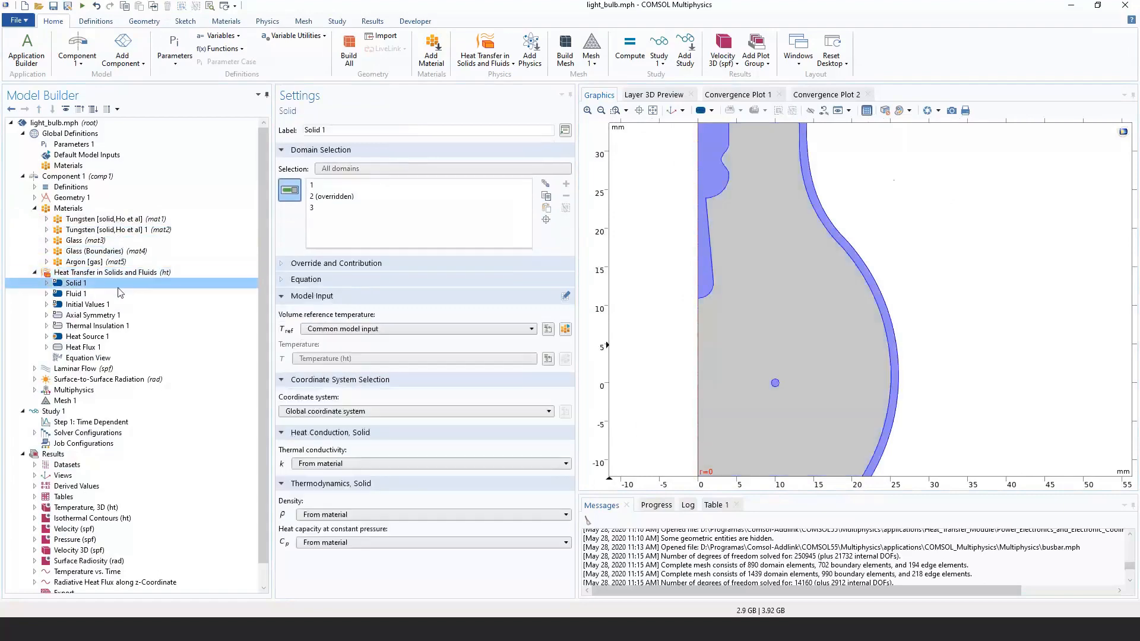
pyautogui.click(120, 295)
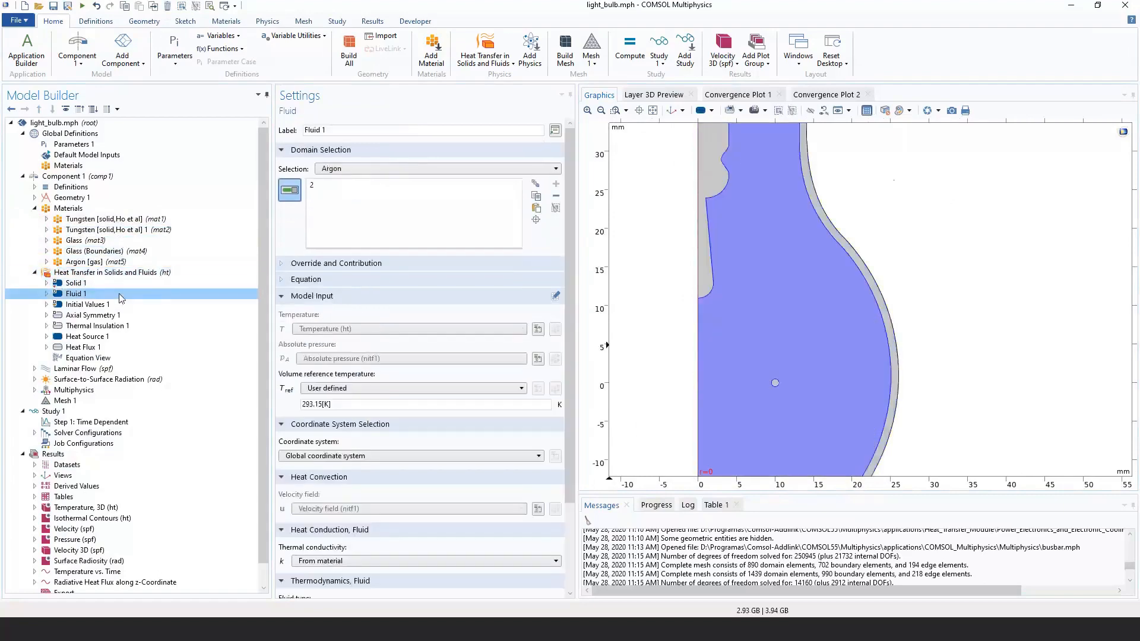
pyautogui.click(117, 307)
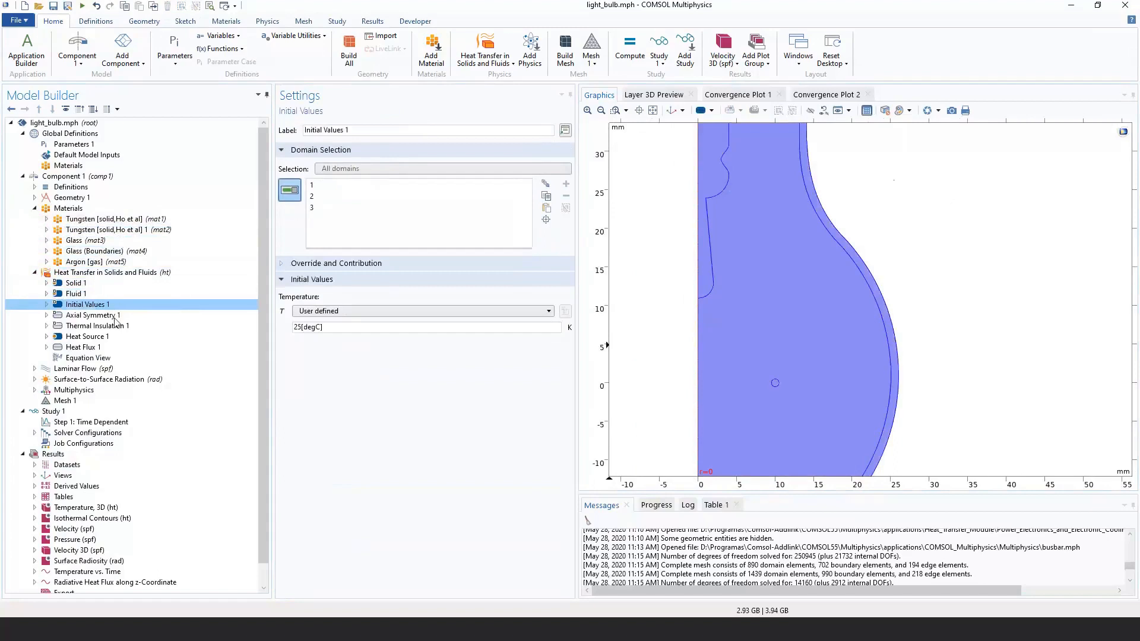
pyautogui.click(108, 315)
pyautogui.scroll(-4, 615, 296)
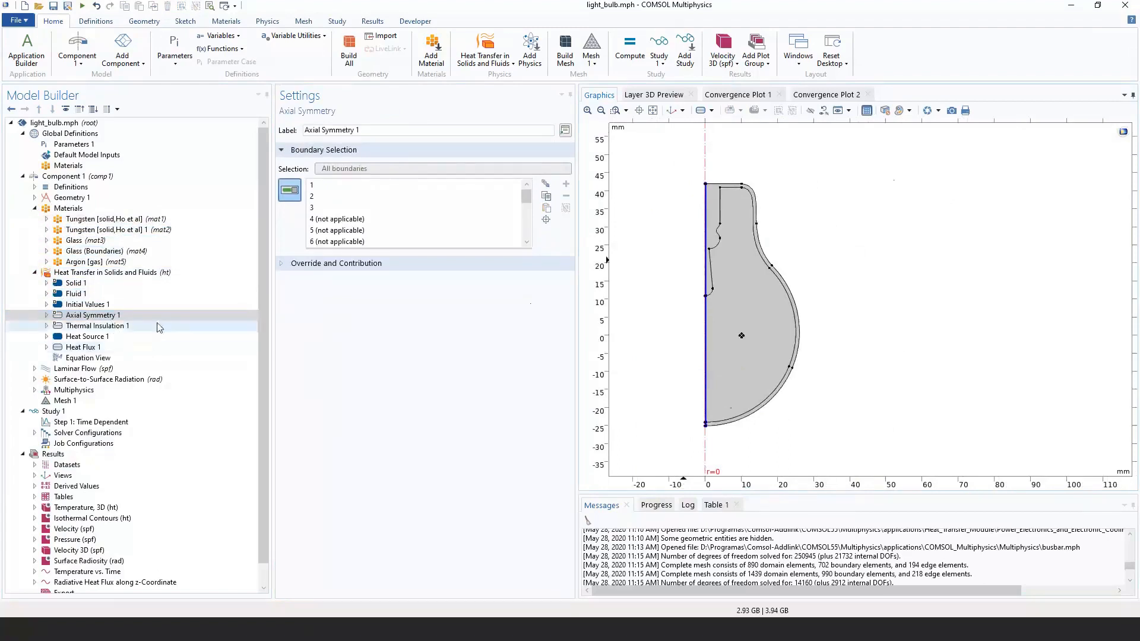
# Check the 2D Axisymmetric option among the space dimensions offered for a new component.
pyautogui.click(77, 58)
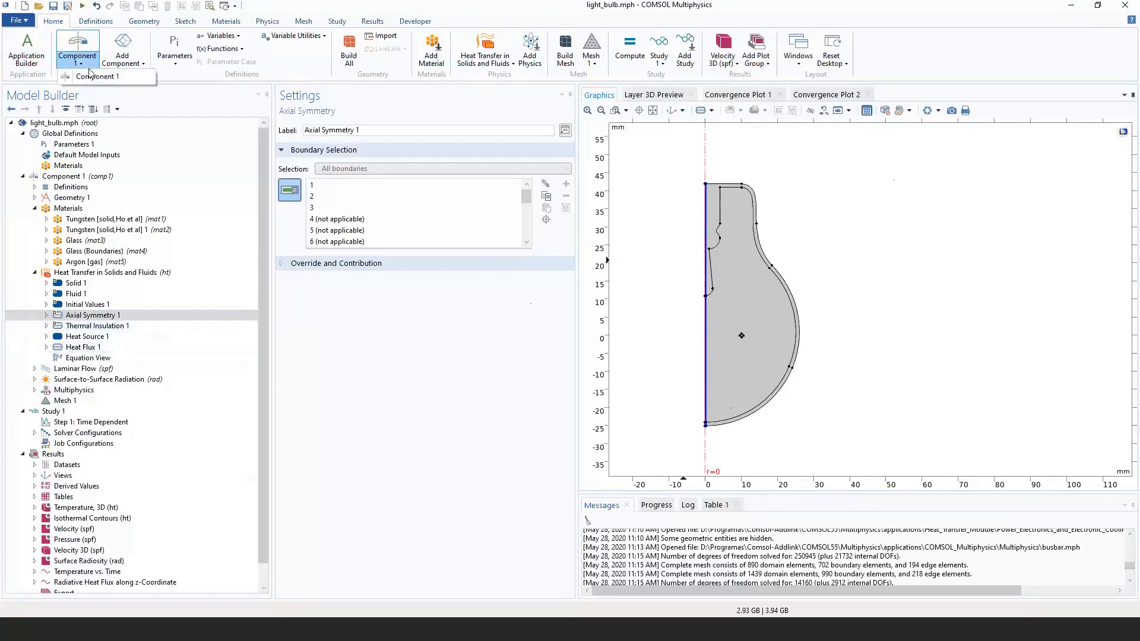
pyautogui.click(122, 56)
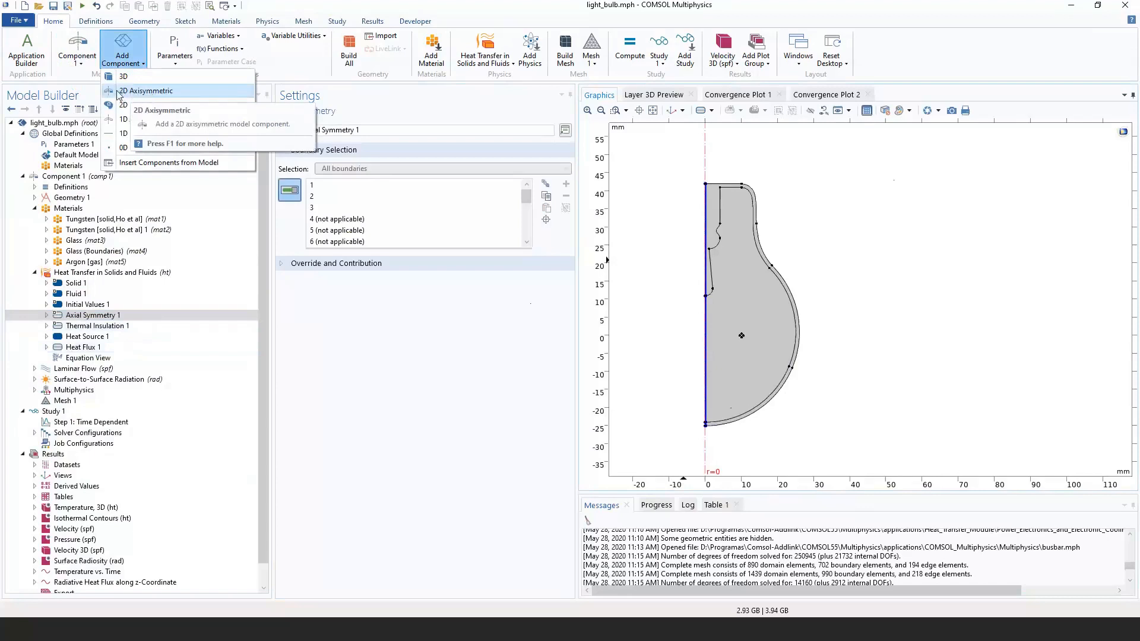
# Review the Thermal Insulation boundaries and the filament Heat Source, and look up its heat rate Qf in the global parameters.
pyautogui.click(98, 326)
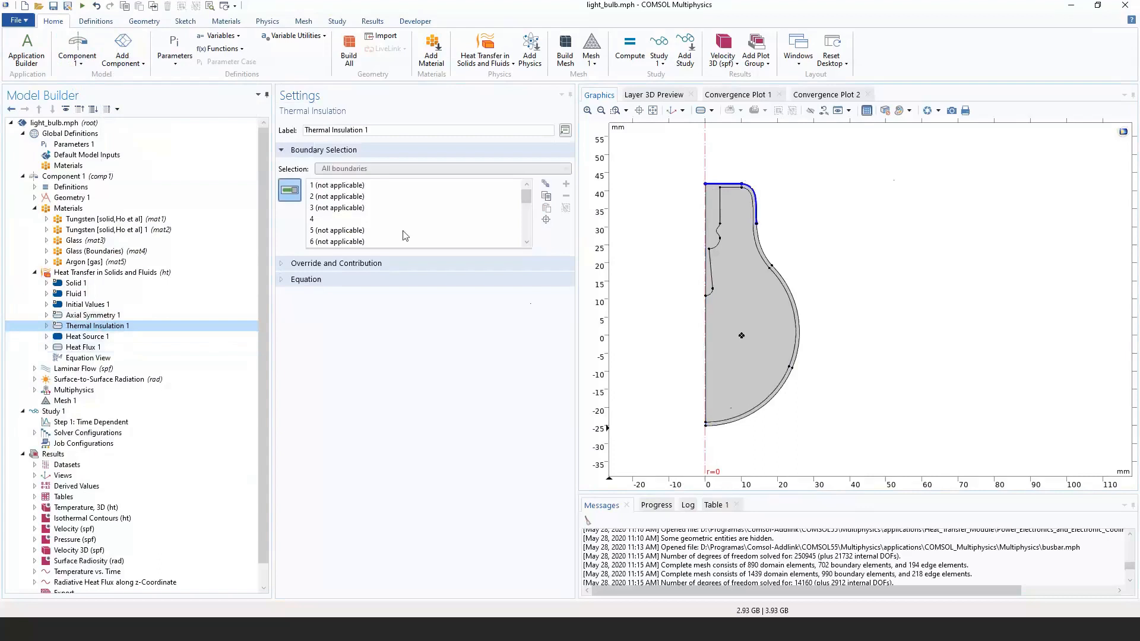
pyautogui.click(95, 336)
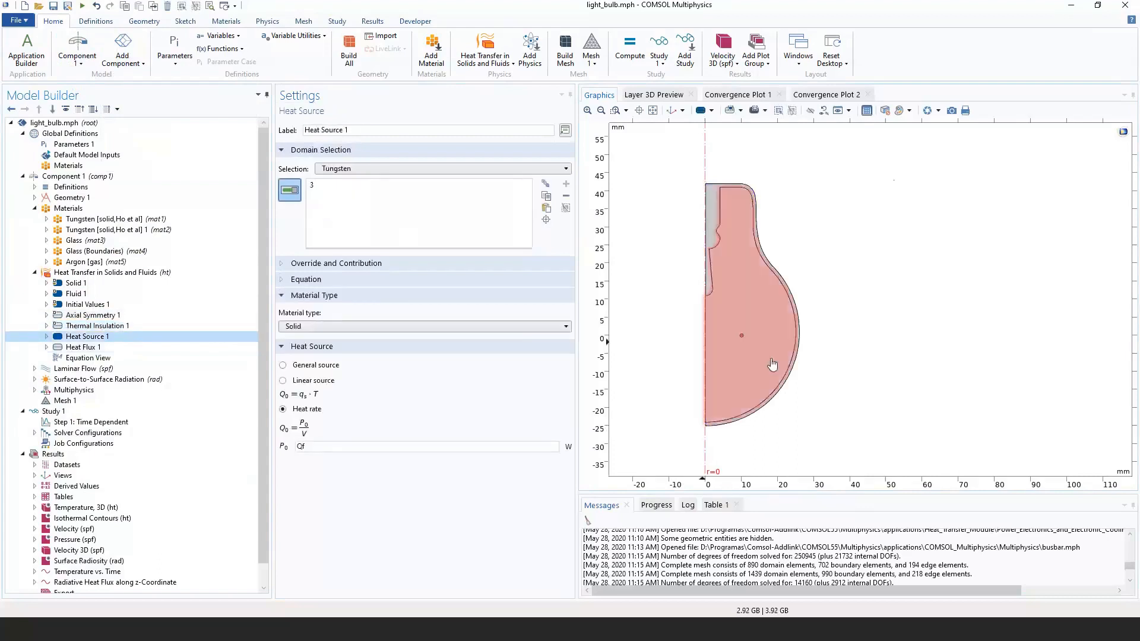
pyautogui.scroll(3, 690, 278)
pyautogui.moveTo(689, 277); pyautogui.dragTo(663, 248, button='middle')
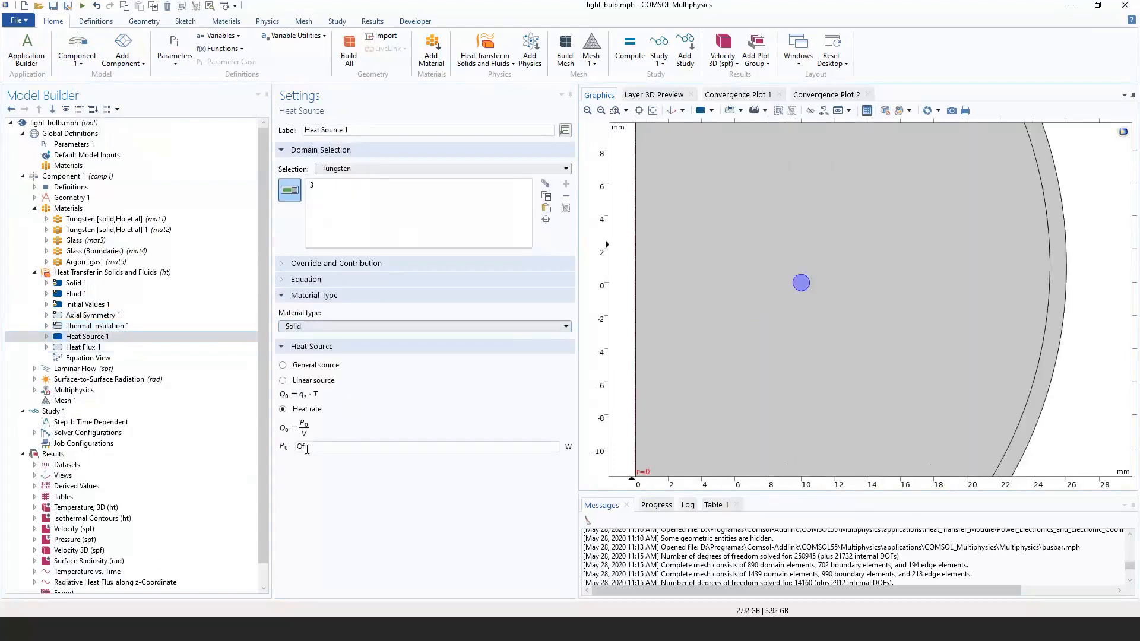
pyautogui.click(72, 144)
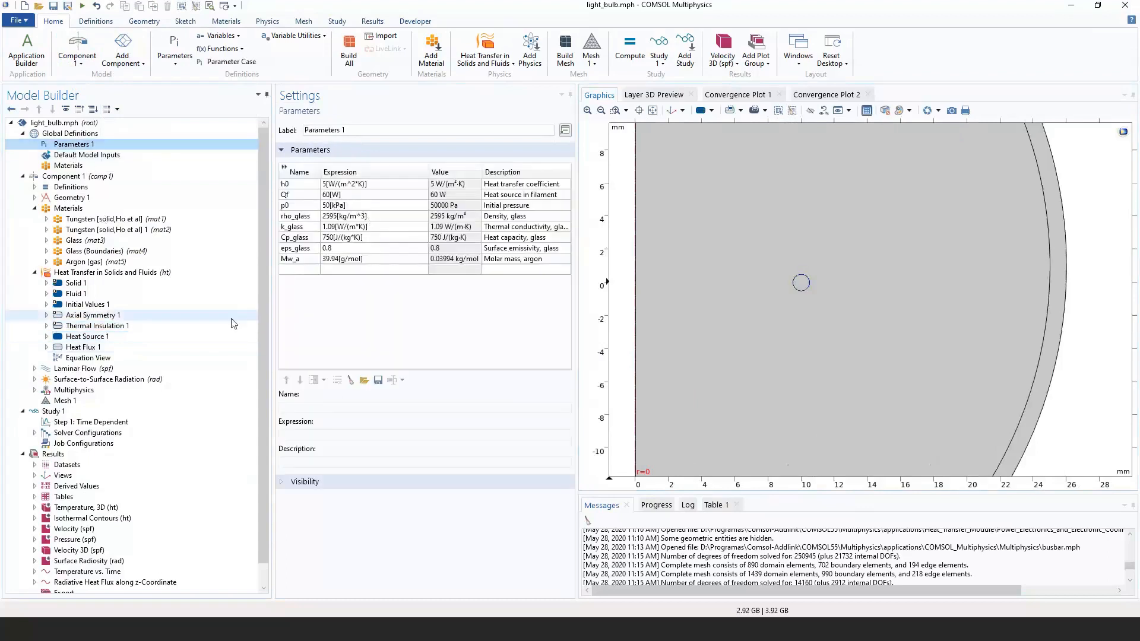
# Review the convective Heat Flux on the exterior bulb boundaries and look up its coefficient h0 in the global parameters.
pyautogui.click(143, 348)
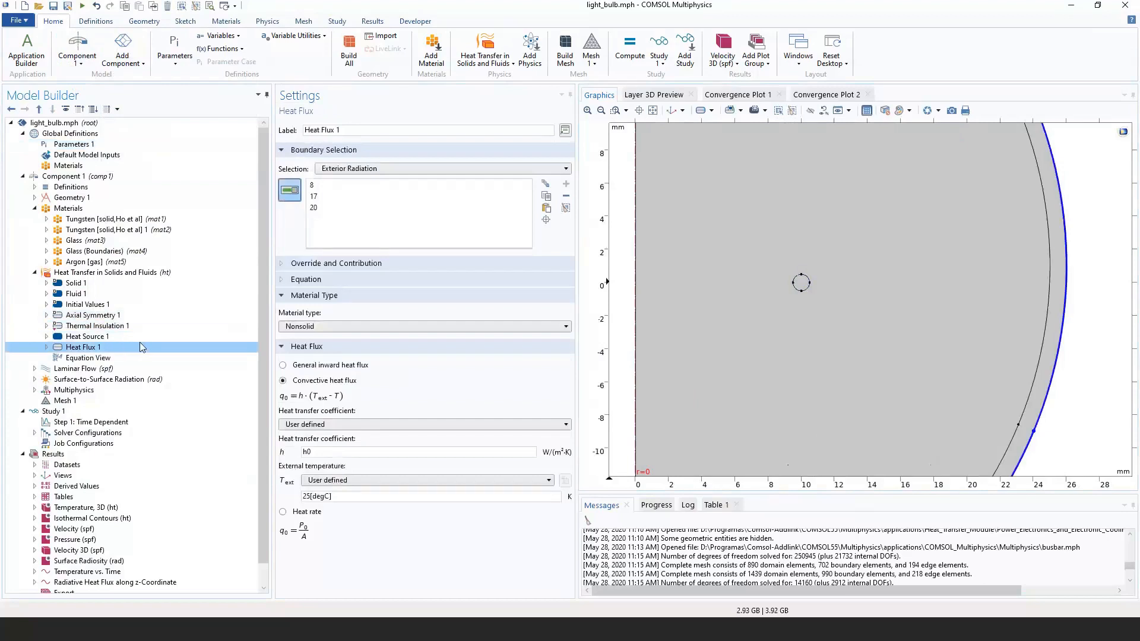
pyautogui.click(142, 337)
pyautogui.click(142, 347)
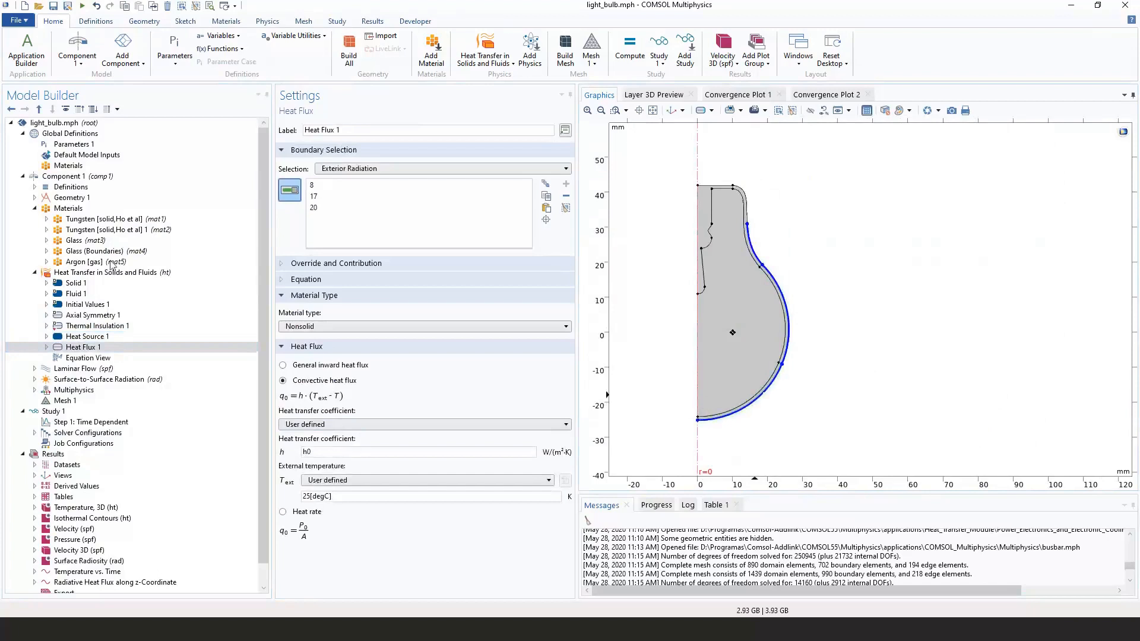
pyautogui.click(66, 146)
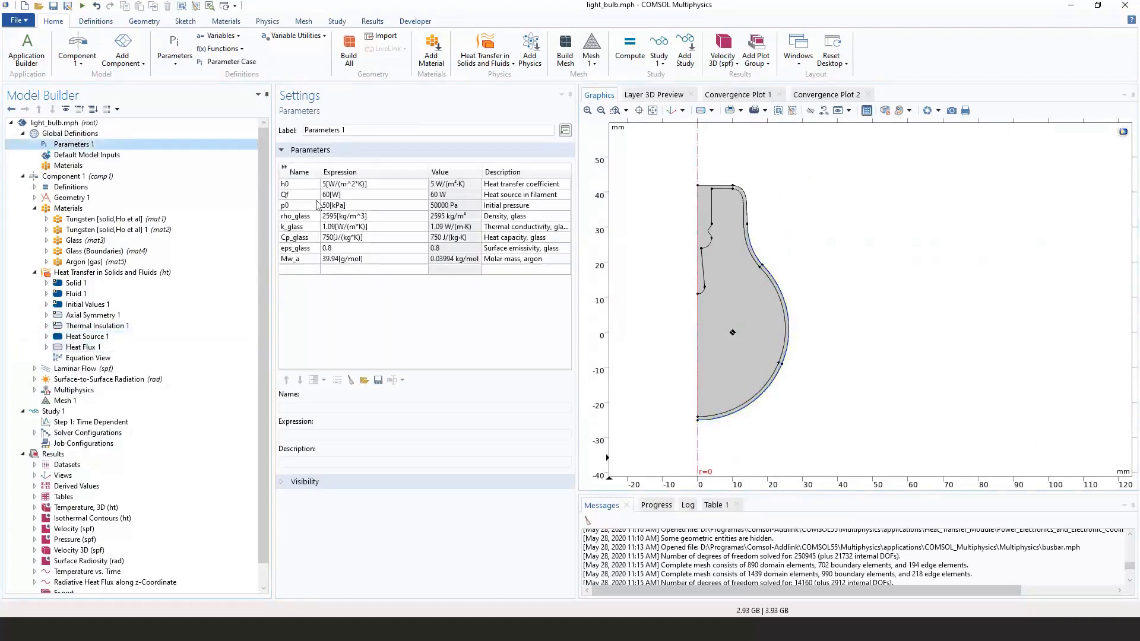
pyautogui.click(344, 184)
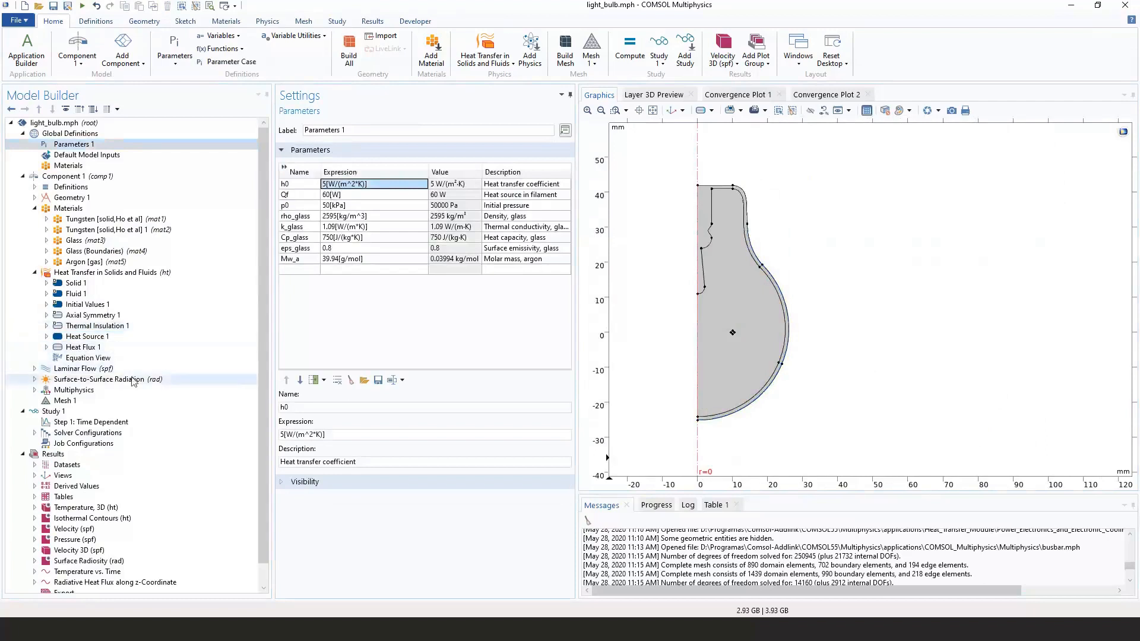
pyautogui.click(82, 348)
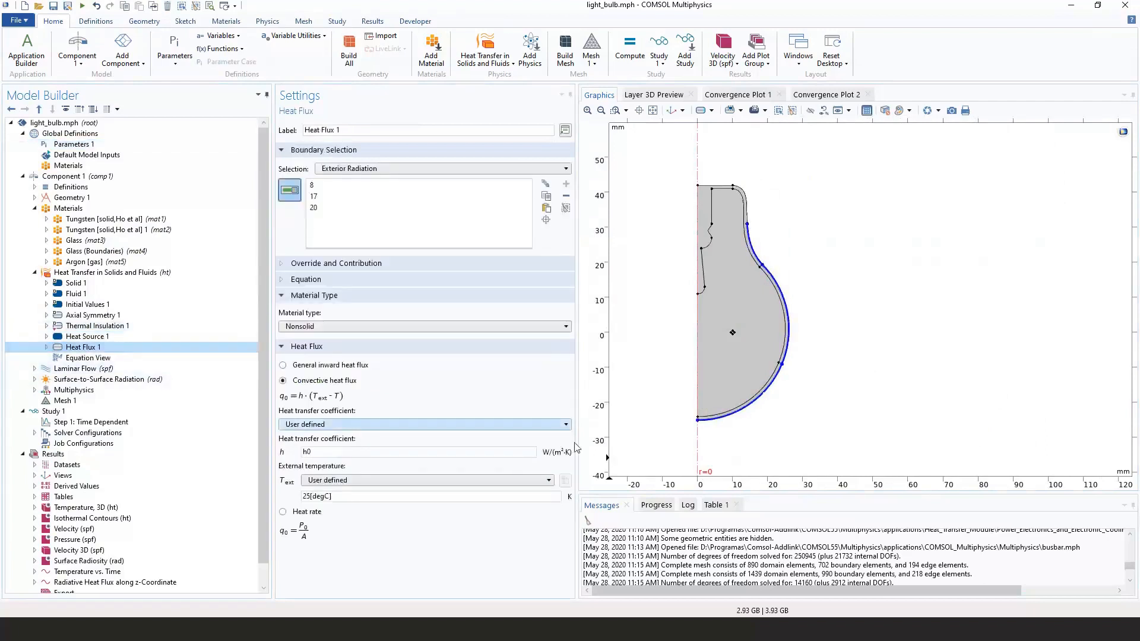
# Open the Laminar Flow interface settings and switch Include gravity off and back on.
pyautogui.click(34, 369)
pyautogui.click(70, 369)
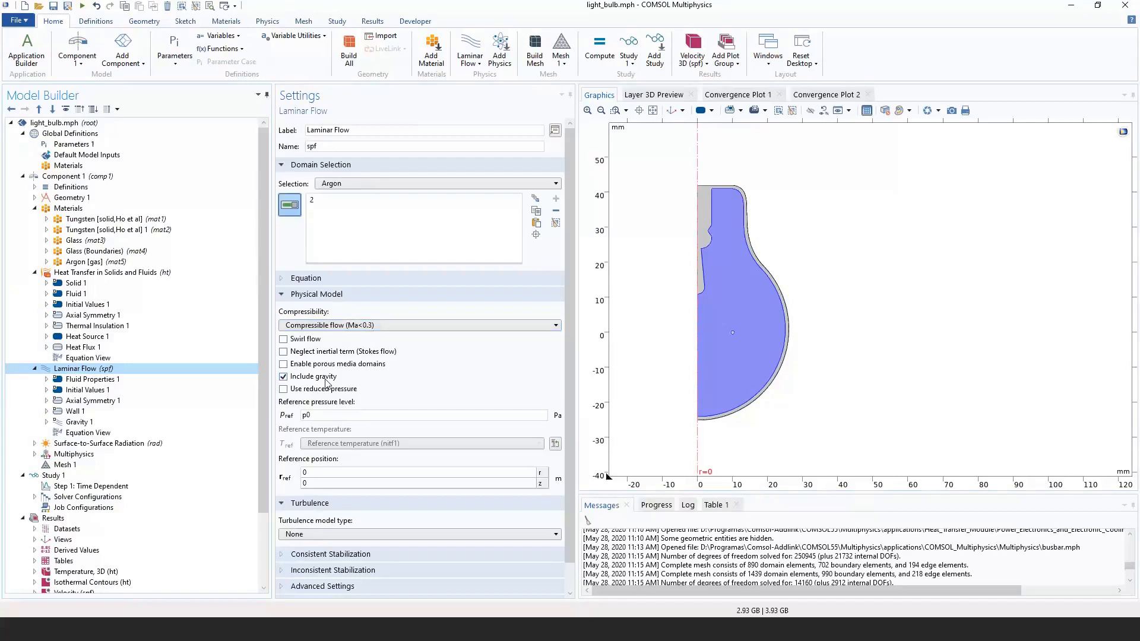
pyautogui.click(284, 378)
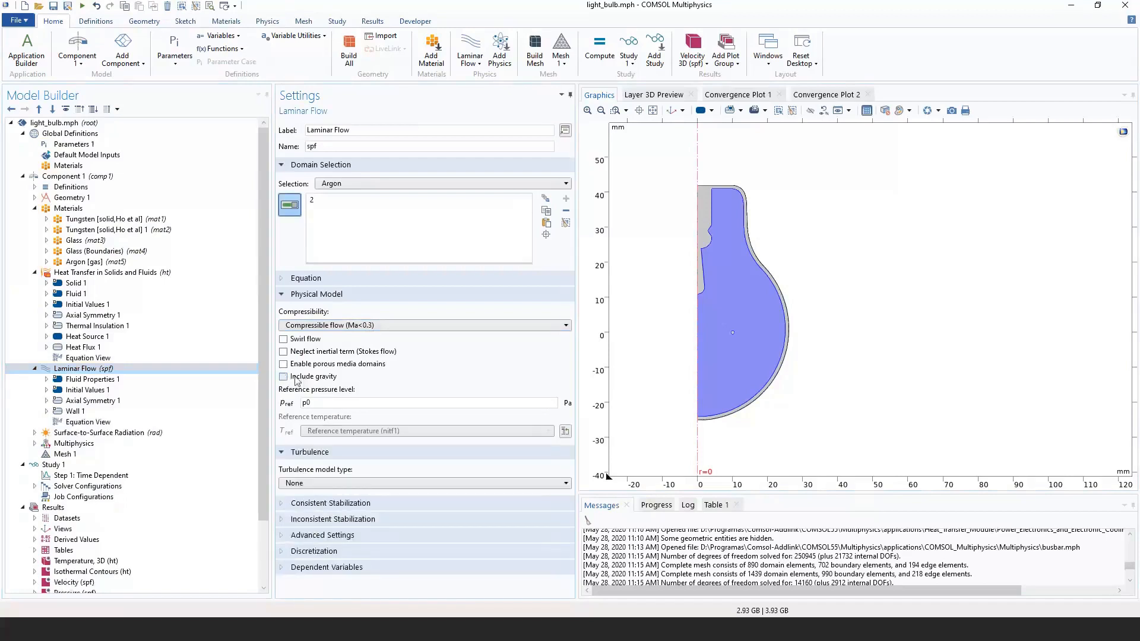
pyautogui.click(284, 377)
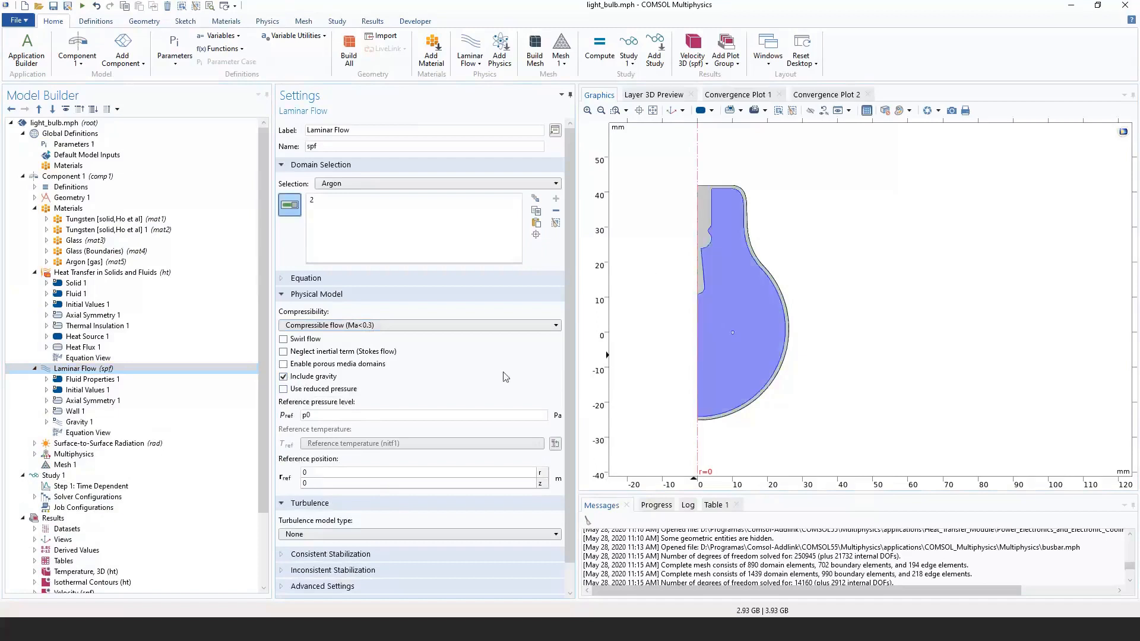
# Review the Laminar Flow fluid properties, initial values, axial symmetry and wall condition, and expand the Multiphysics couplings.
pyautogui.click(132, 380)
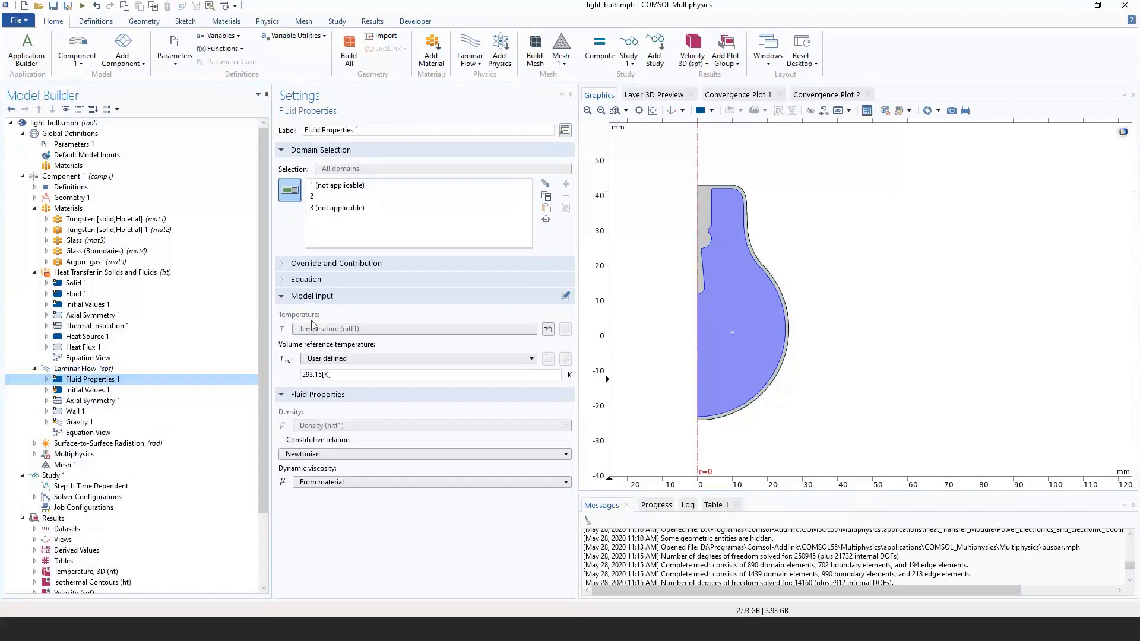
pyautogui.click(35, 455)
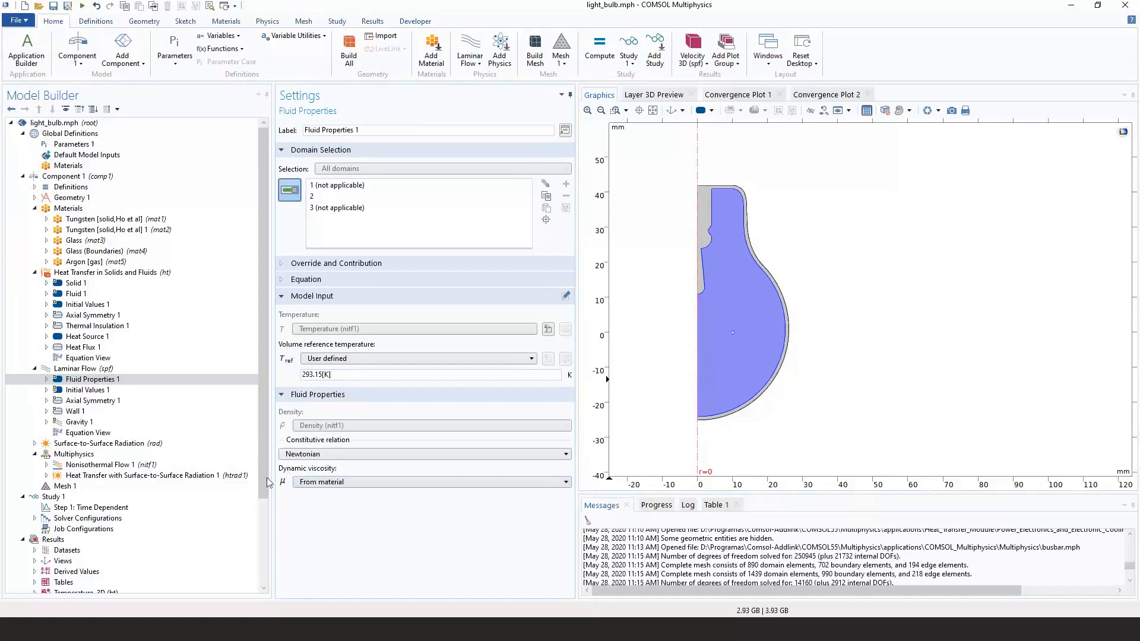
pyautogui.click(85, 390)
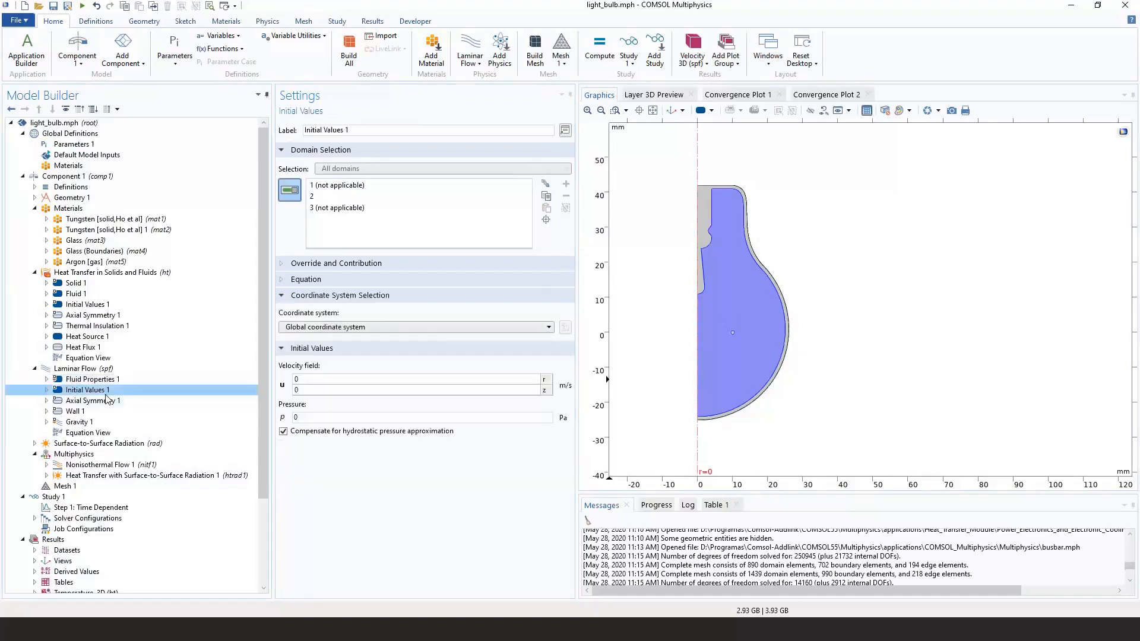
pyautogui.click(180, 398)
pyautogui.click(171, 407)
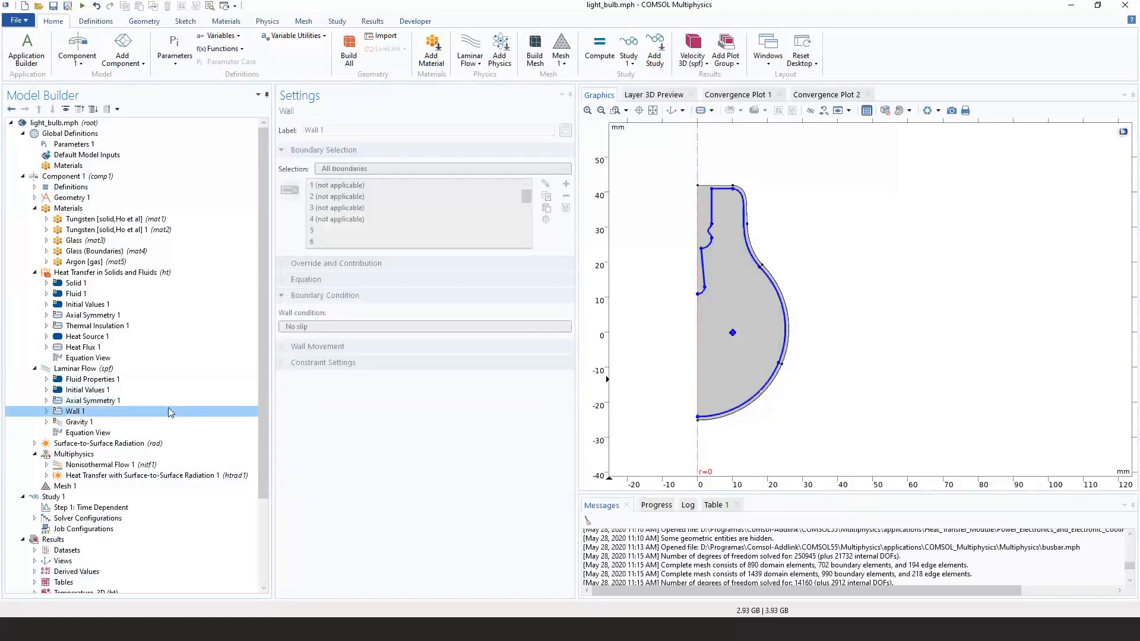
# Examine the z-component of the acceleration in the Gravity 1 feature against the bulb's orientation.
pyautogui.click(158, 420)
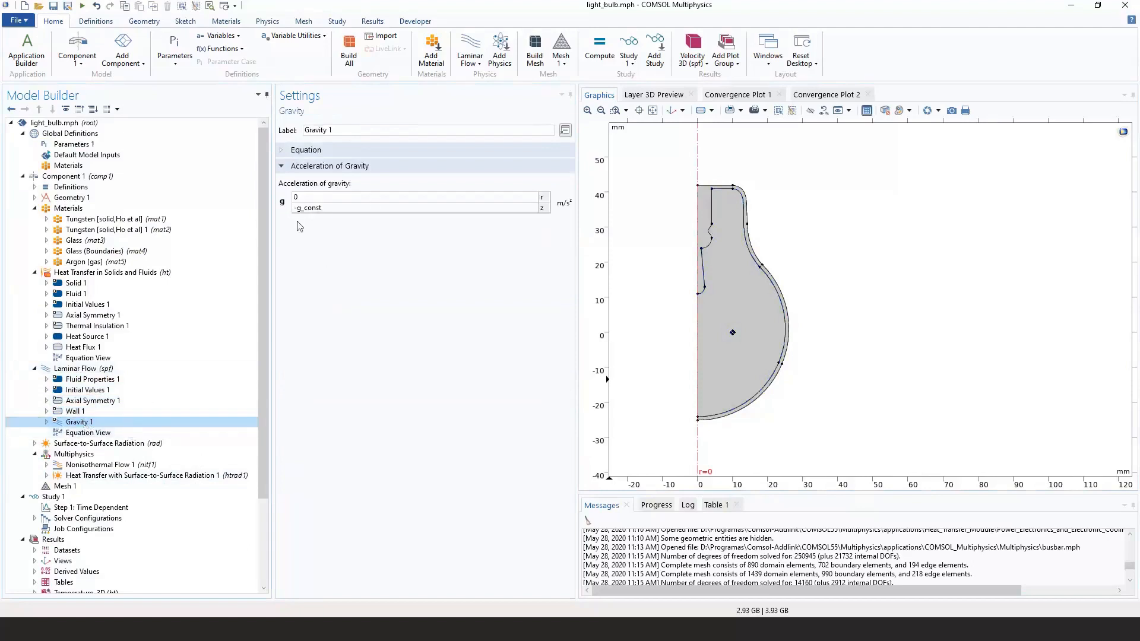
pyautogui.click(352, 212)
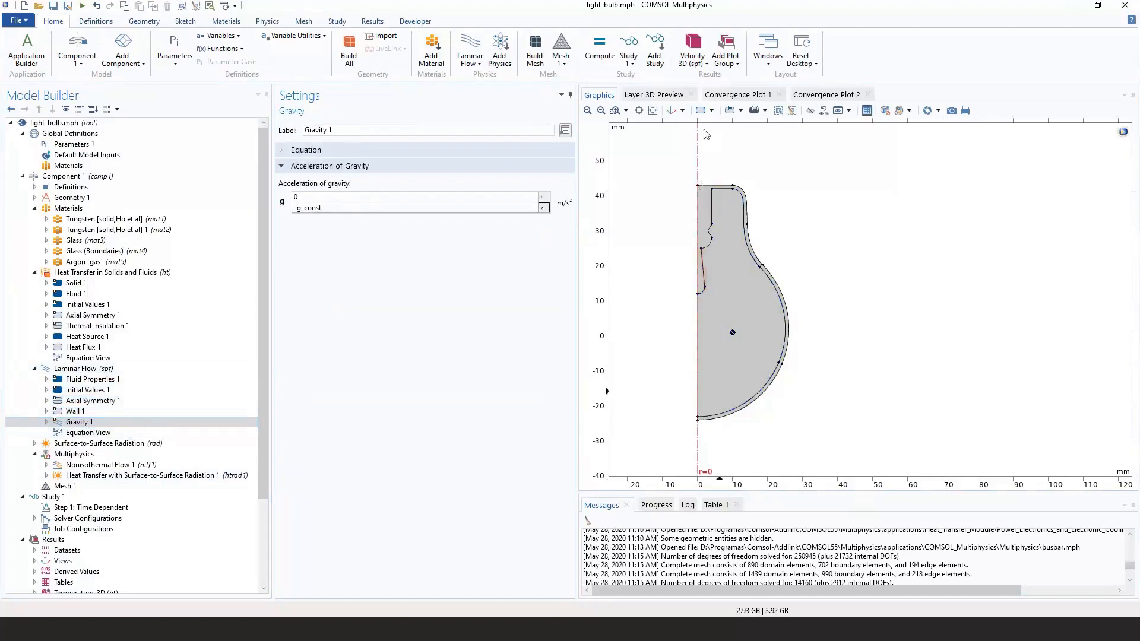
pyautogui.click(298, 209)
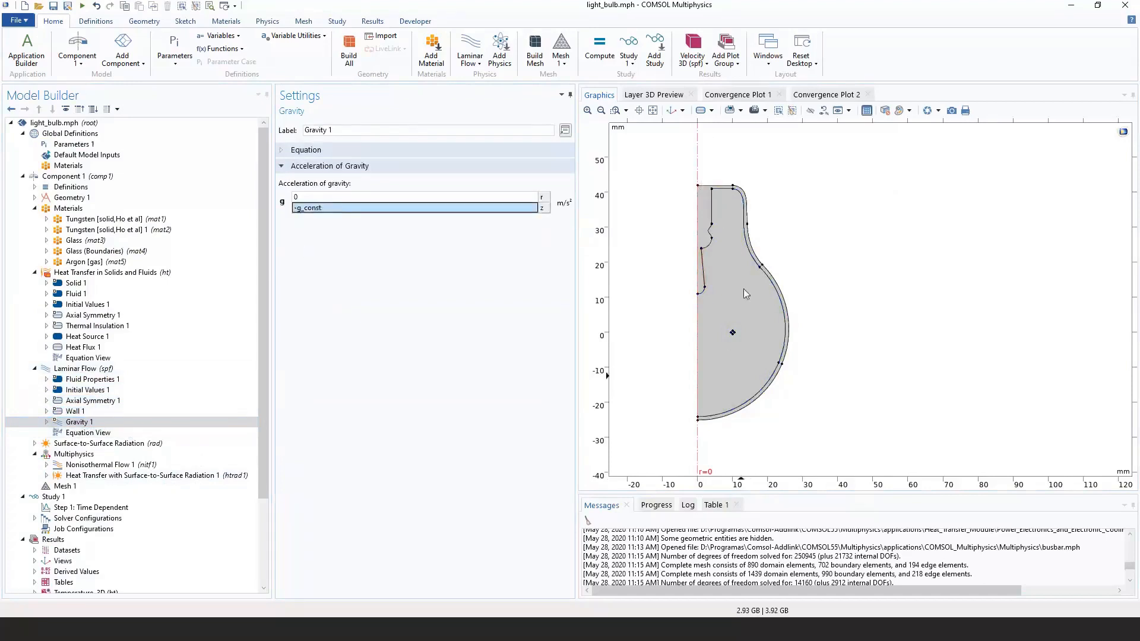
pyautogui.moveTo(721, 437); pyautogui.dragTo(717, 393, button='right')
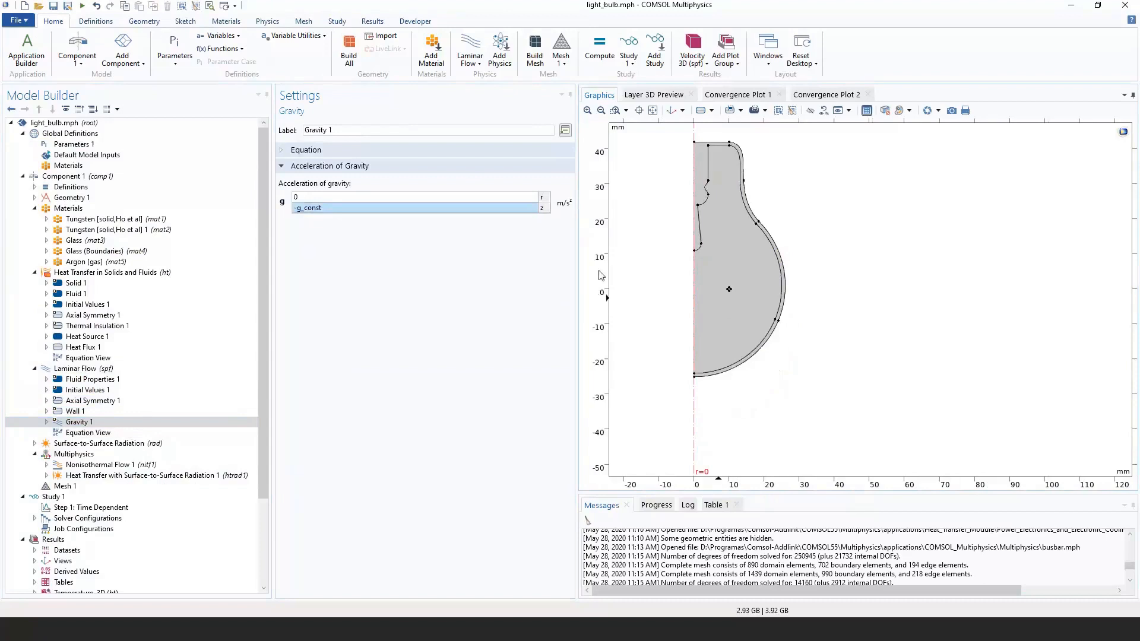
pyautogui.click(326, 208)
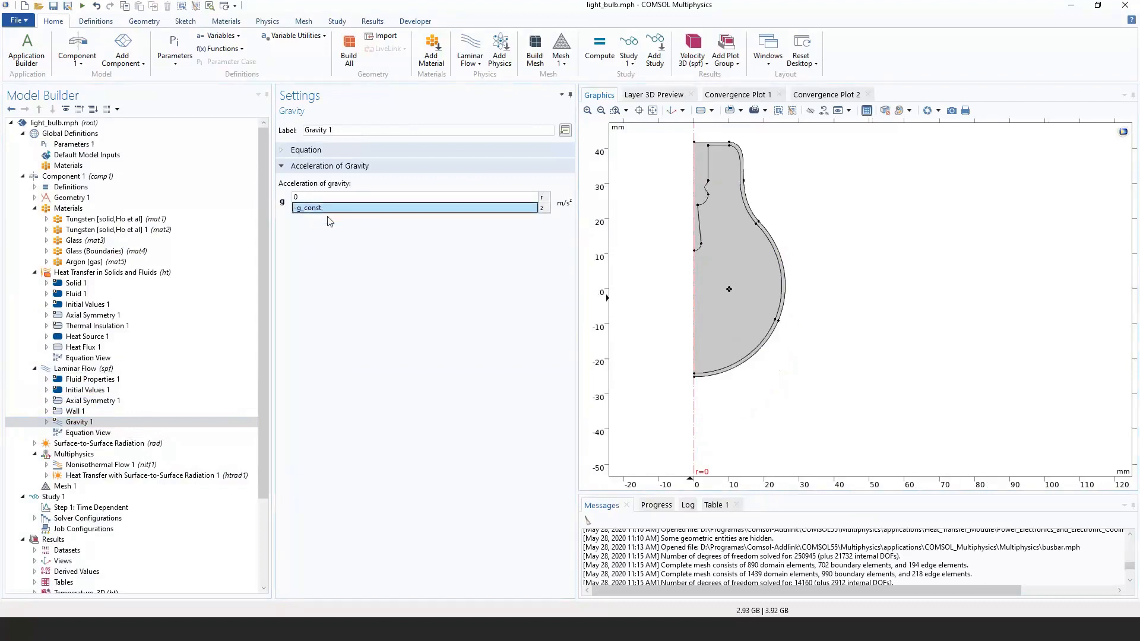
pyautogui.click(300, 209)
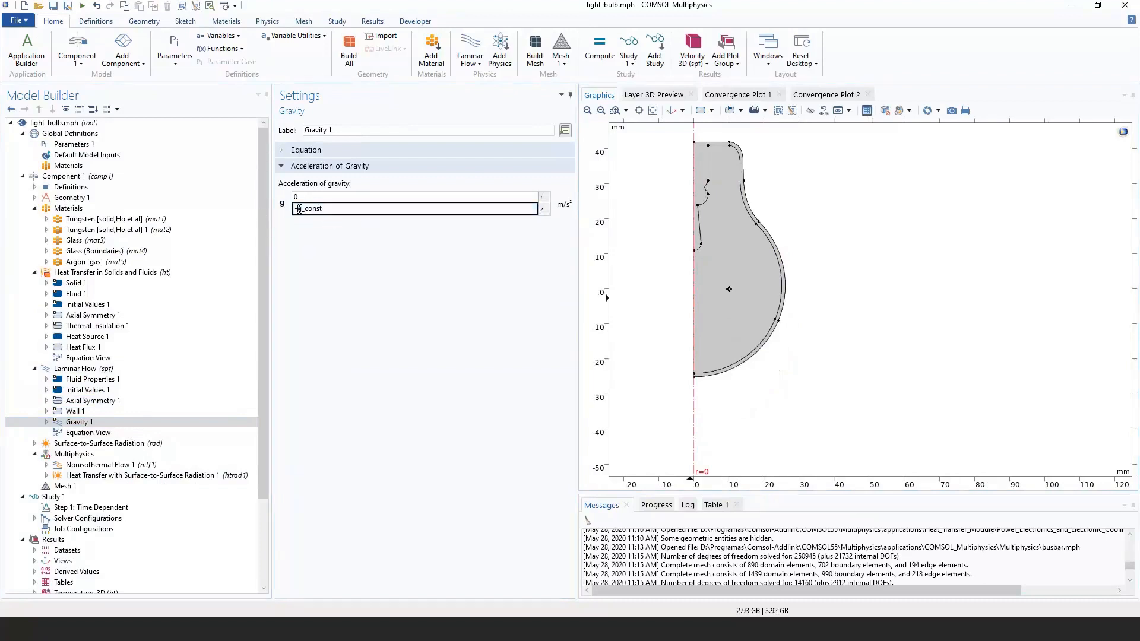
pyautogui.doubleClick(300, 209)
pyautogui.press('Return')
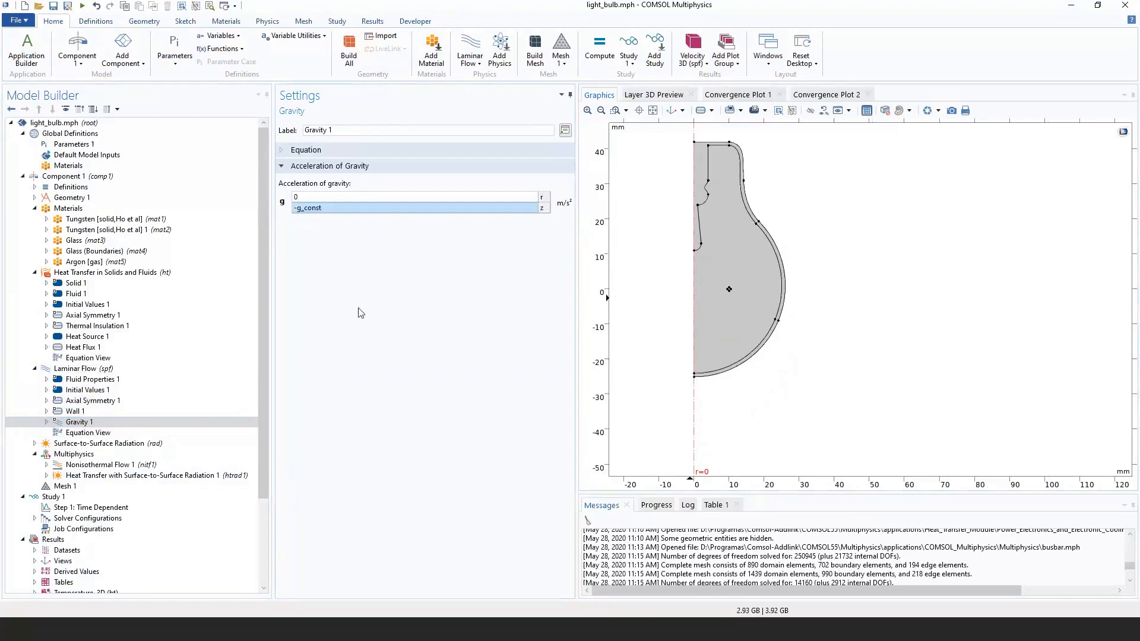
# Look up Heat Transfer with Surface-to-Surface Radiation among the radiation physics interfaces that can be added, without adding it.
pyautogui.moveTo(262, 315); pyautogui.dragTo(262, 374)
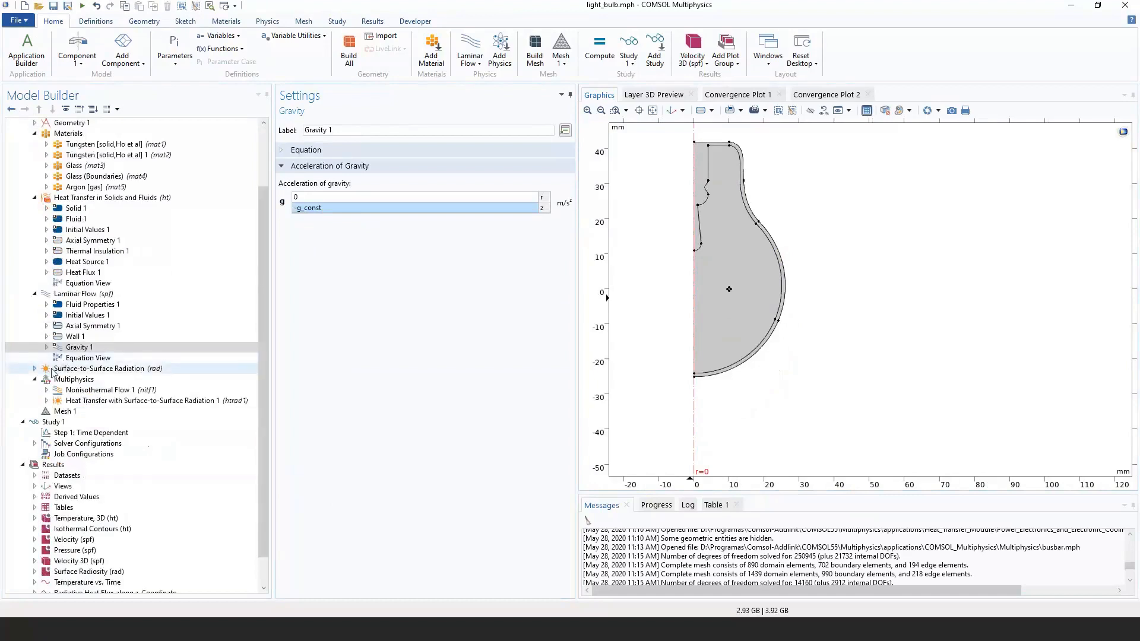
pyautogui.click(267, 21)
pyautogui.click(54, 59)
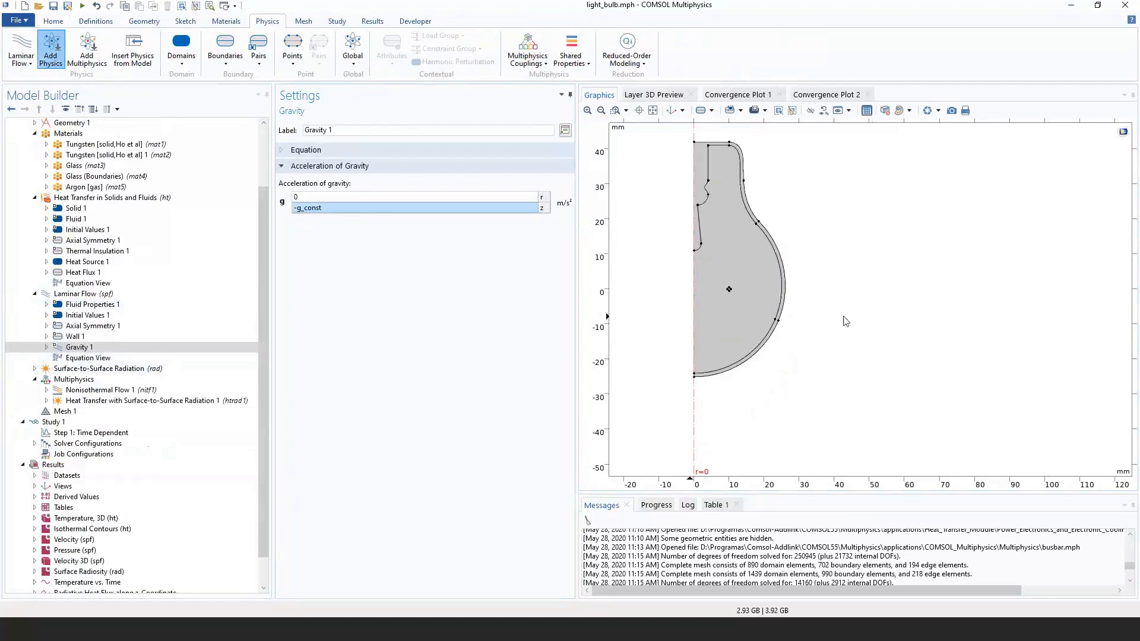
pyautogui.click(896, 260)
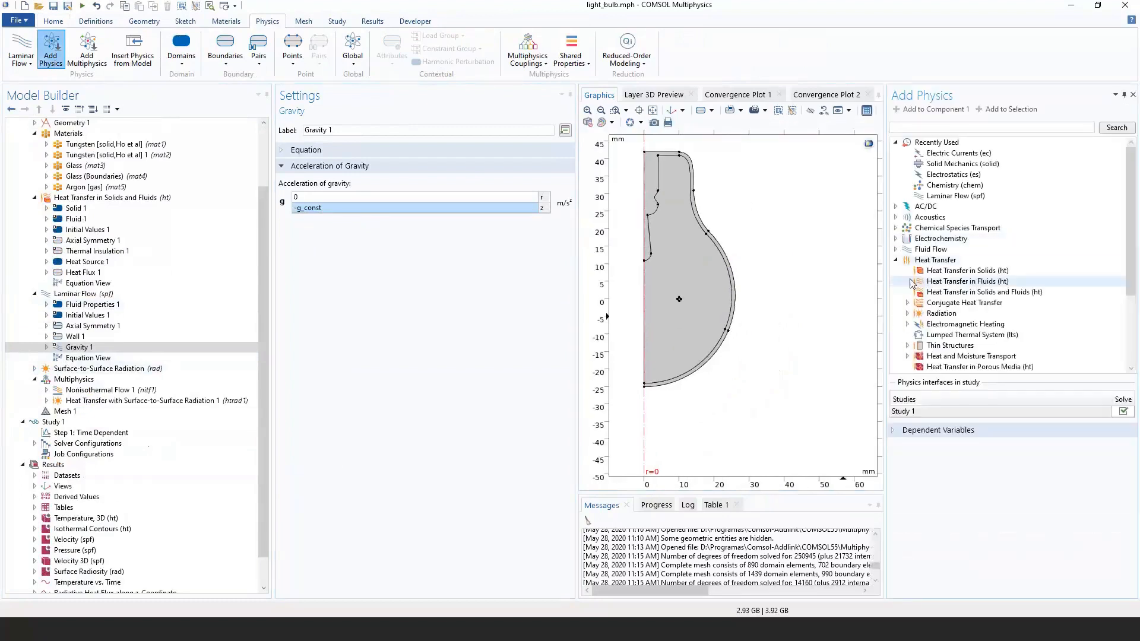
pyautogui.scroll(-1, 906, 273)
pyautogui.click(908, 282)
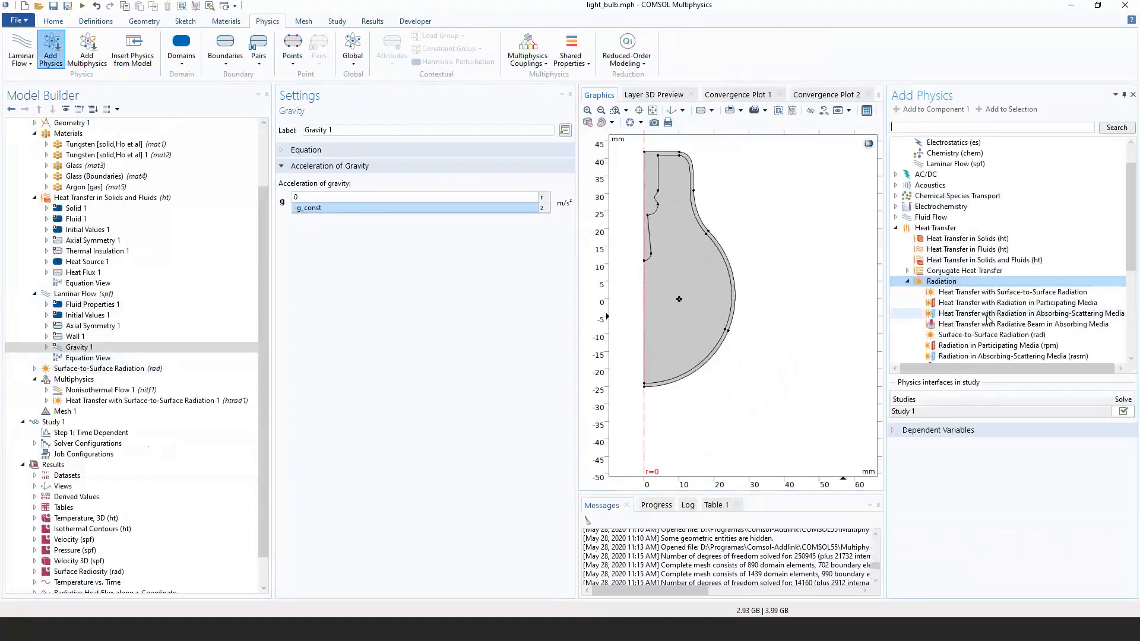
pyautogui.scroll(-1, 974, 278)
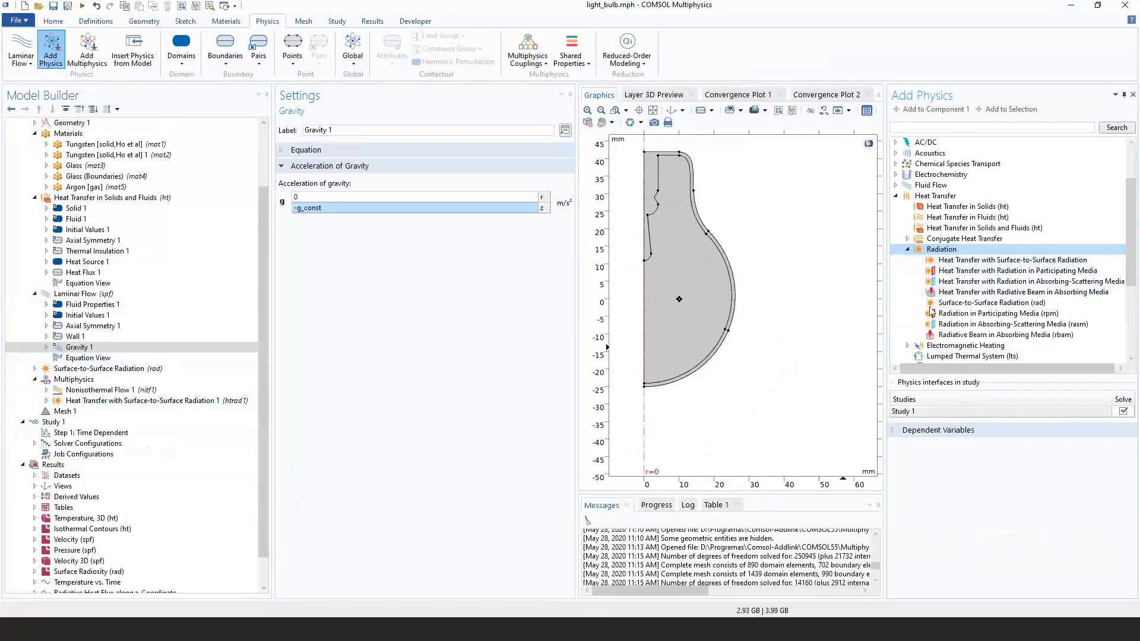
pyautogui.click(1001, 260)
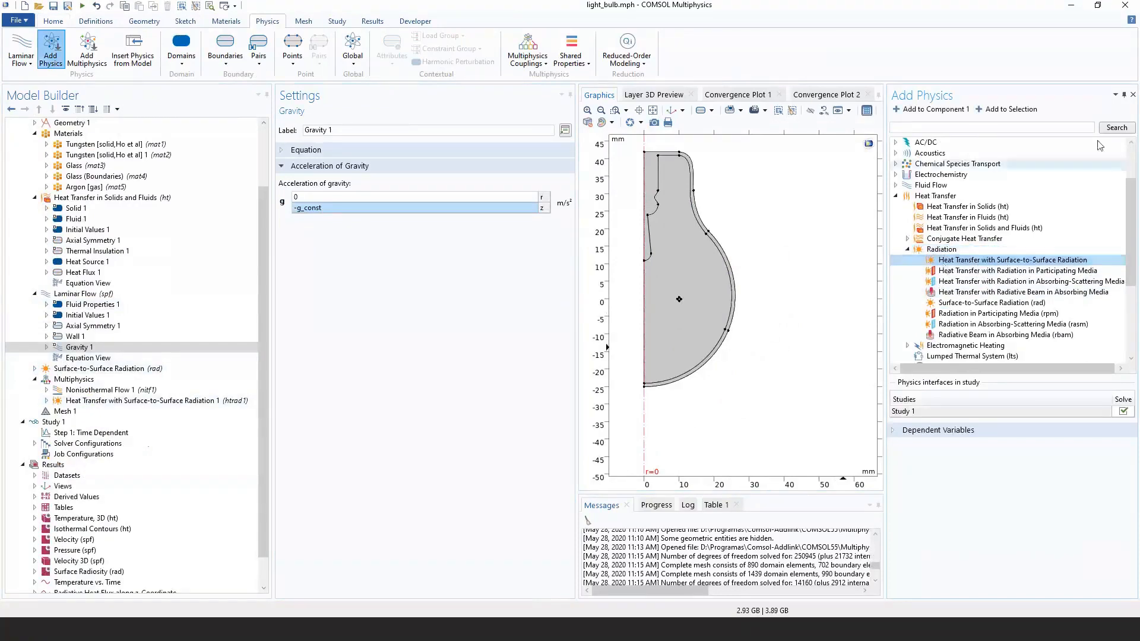
pyautogui.click(1133, 95)
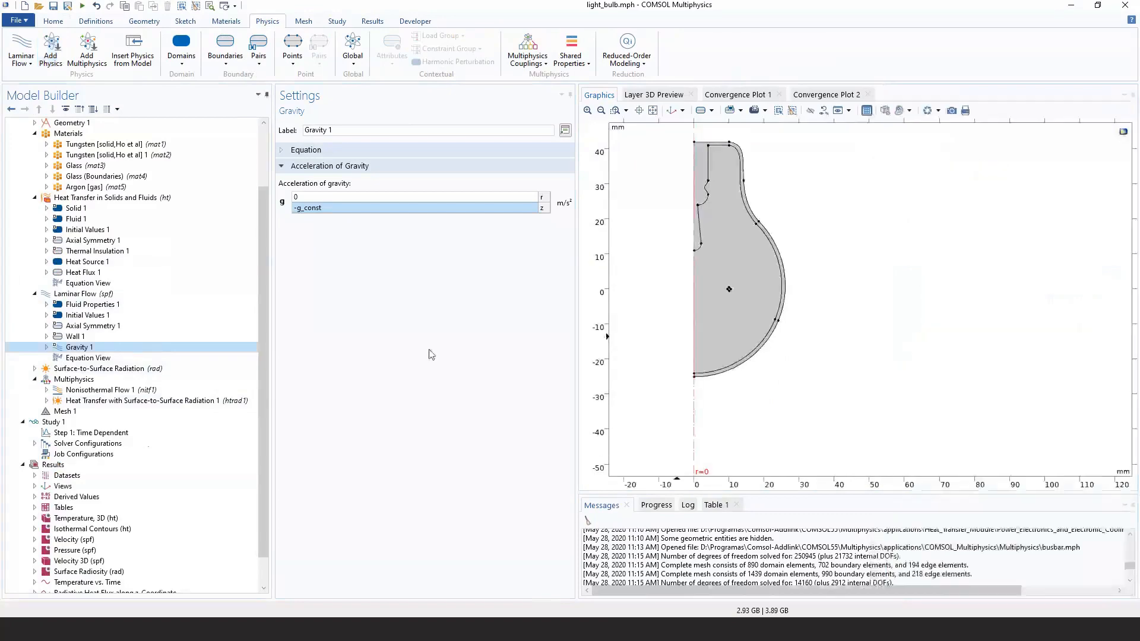
# Review the surface-to-surface radiation heat transfer coupling, and inspect the Surface-to-Surface Radiation interface's settings and radiating boundaries on the bulb.
pyautogui.doubleClick(169, 401)
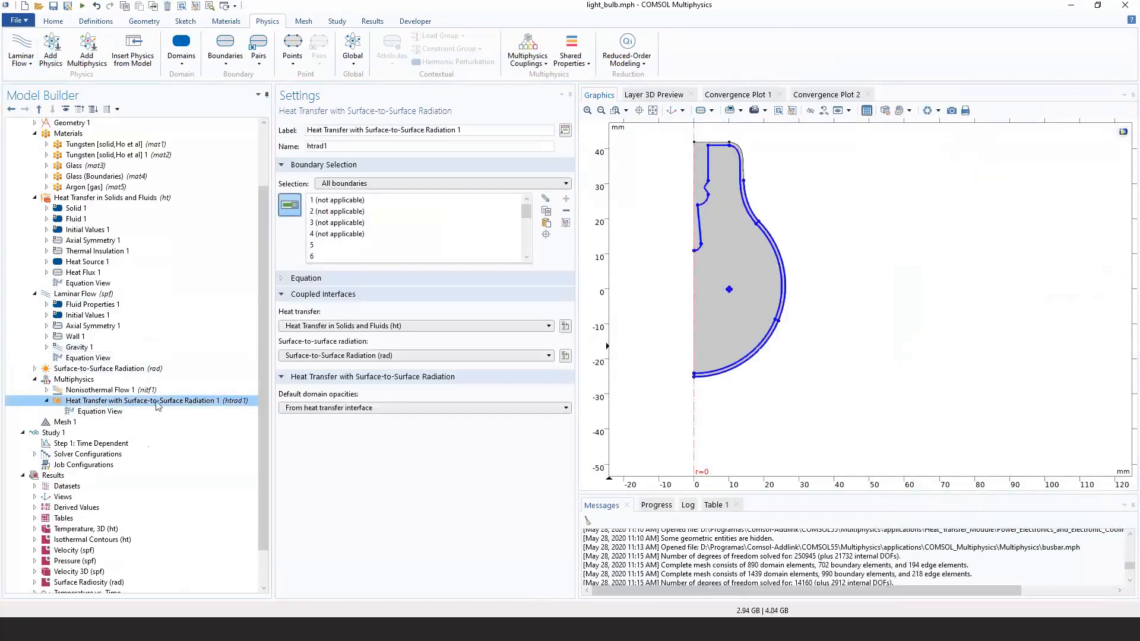
pyautogui.doubleClick(128, 369)
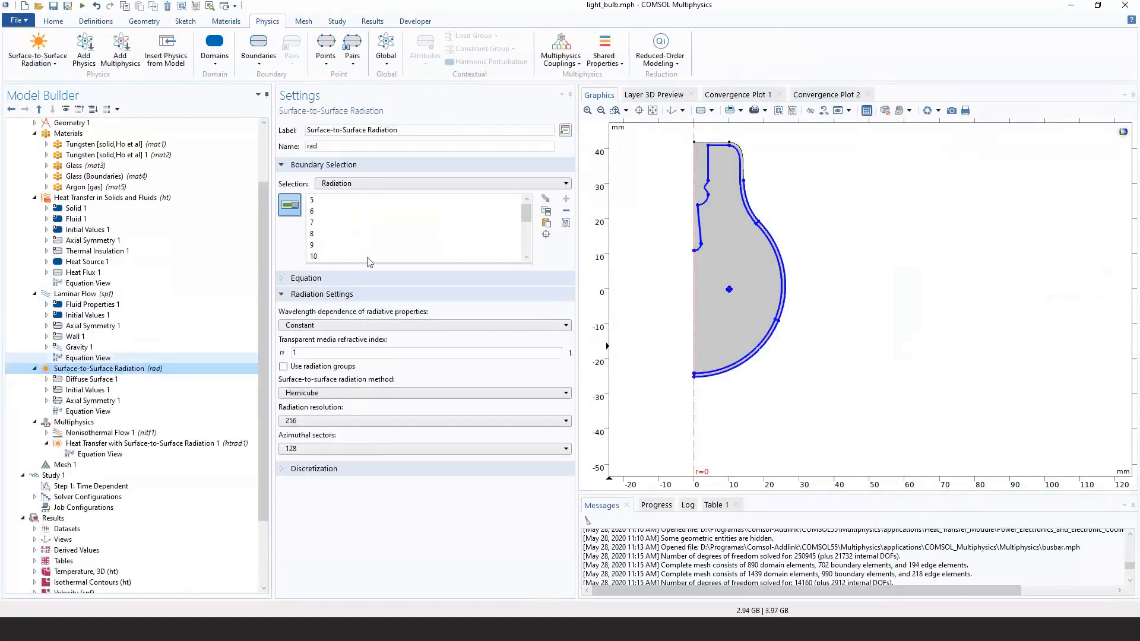
pyautogui.scroll(5, 714, 290)
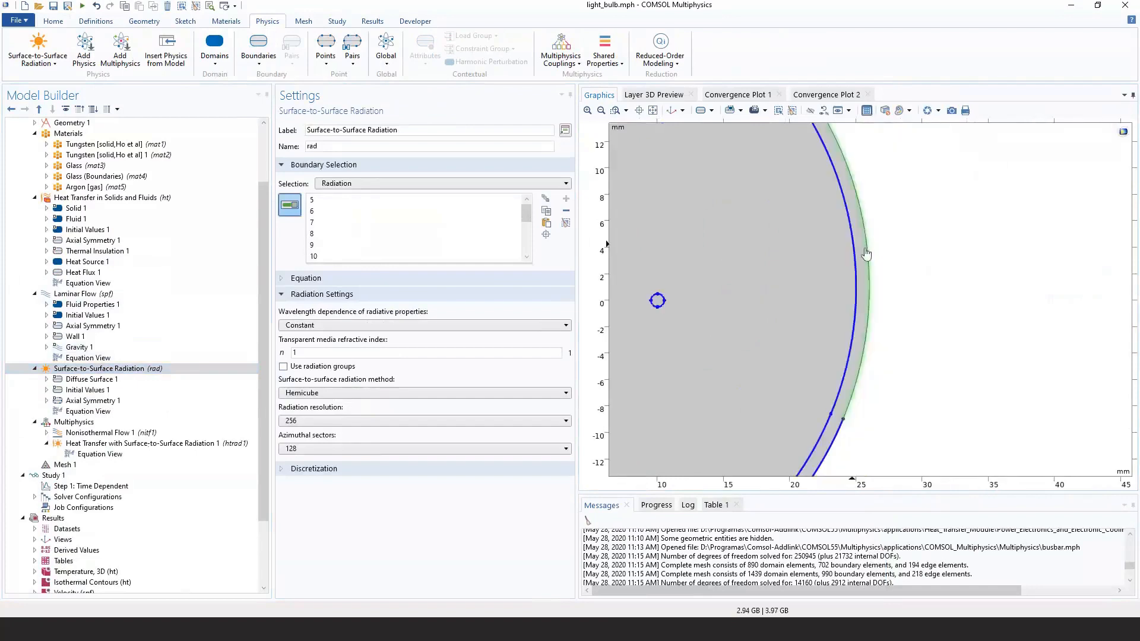
pyautogui.scroll(-3, 975, 360)
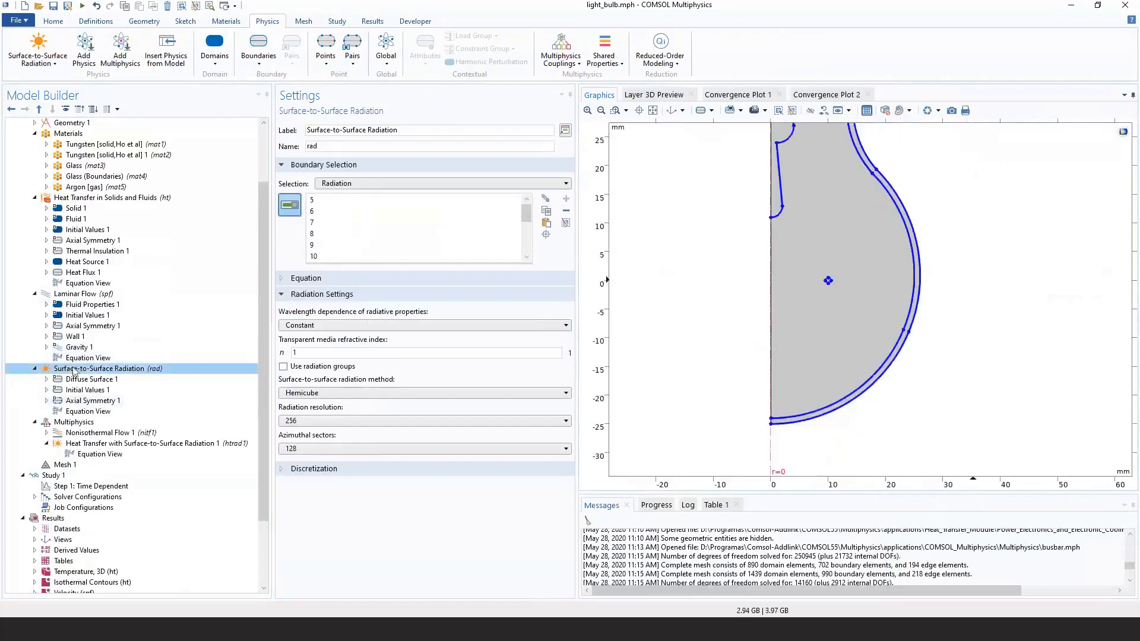
pyautogui.click(102, 371)
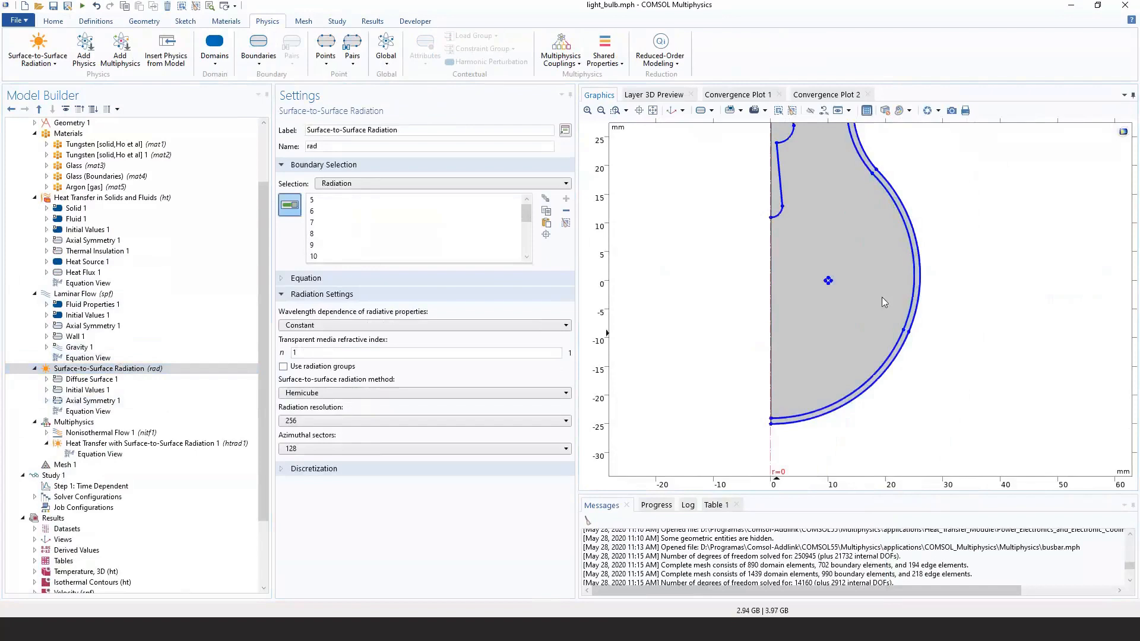
# Review the Diffuse Surface 1 boundaries, ambient settings, surface emissivity source and radiation direction options, keeping Opacity controlled.
pyautogui.click(122, 380)
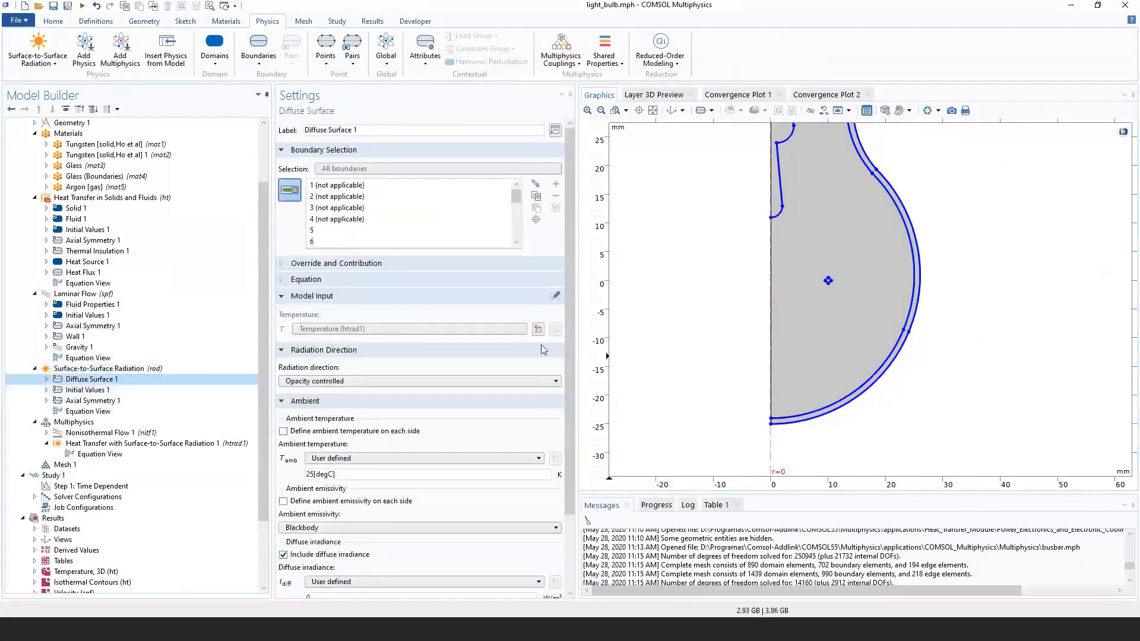
pyautogui.scroll(-3, 566, 217)
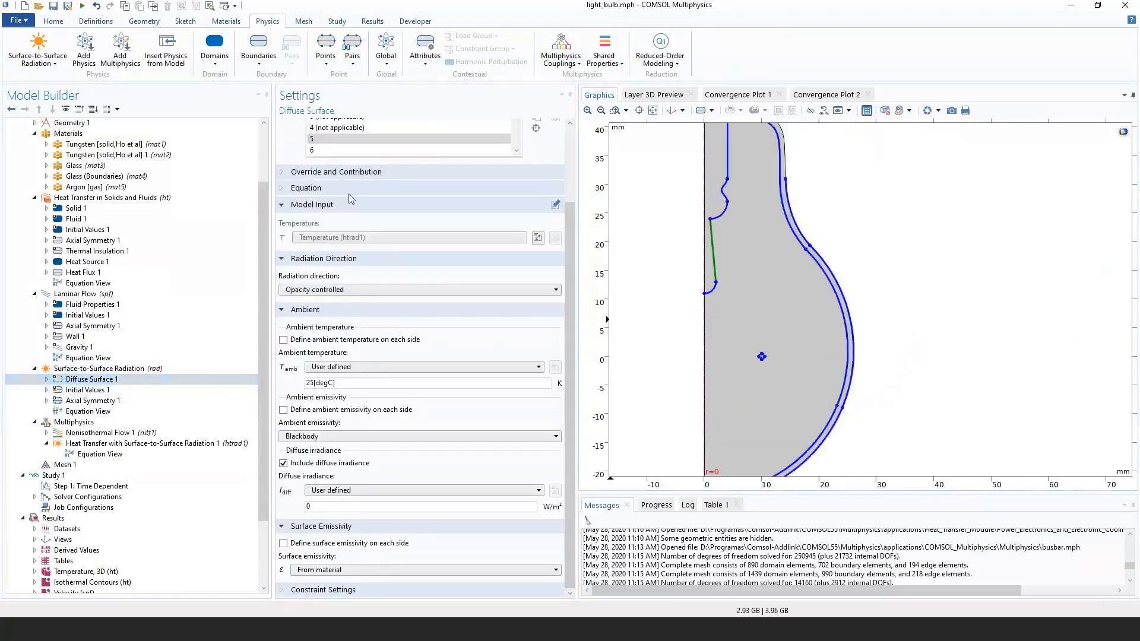
pyautogui.scroll(-2, 340, 147)
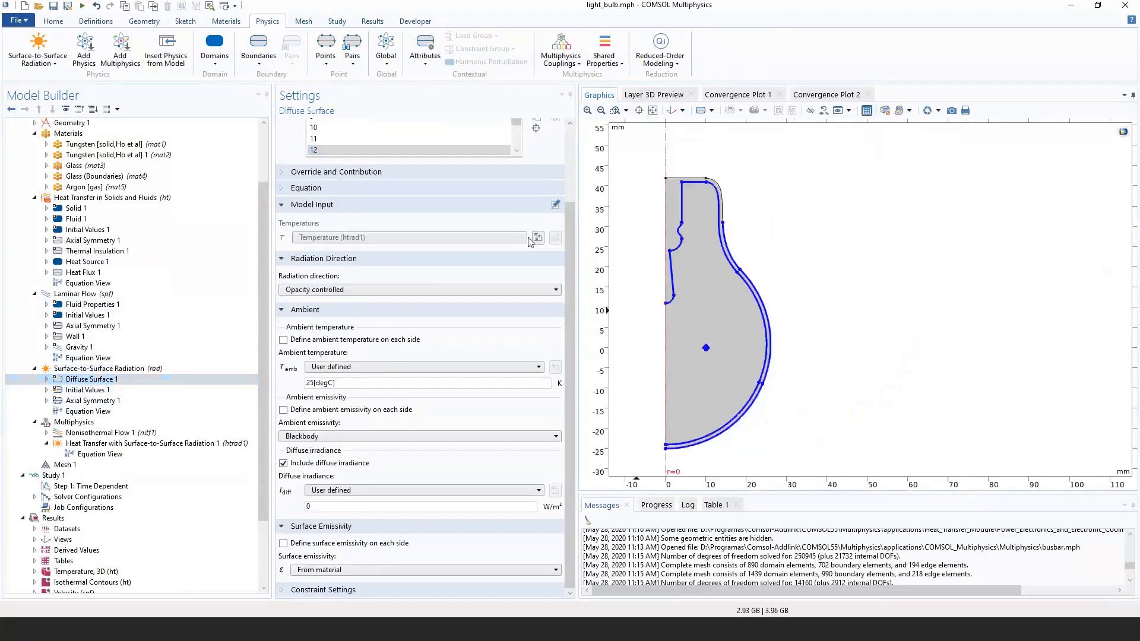
pyautogui.scroll(-1, 352, 145)
pyautogui.click(344, 150)
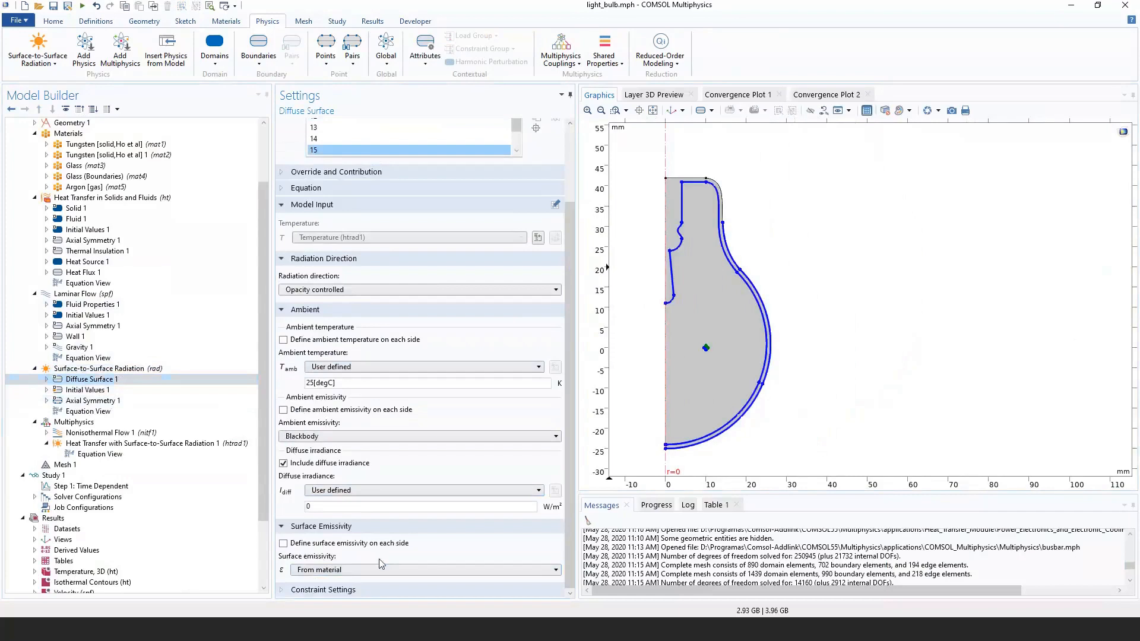
pyautogui.click(325, 291)
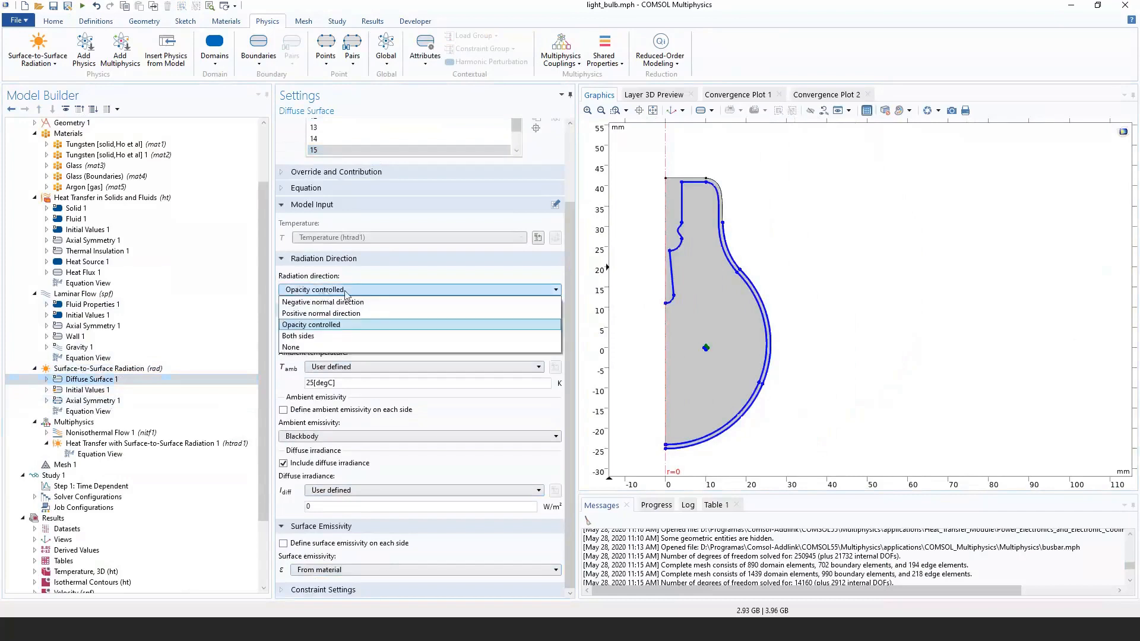
pyautogui.click(345, 292)
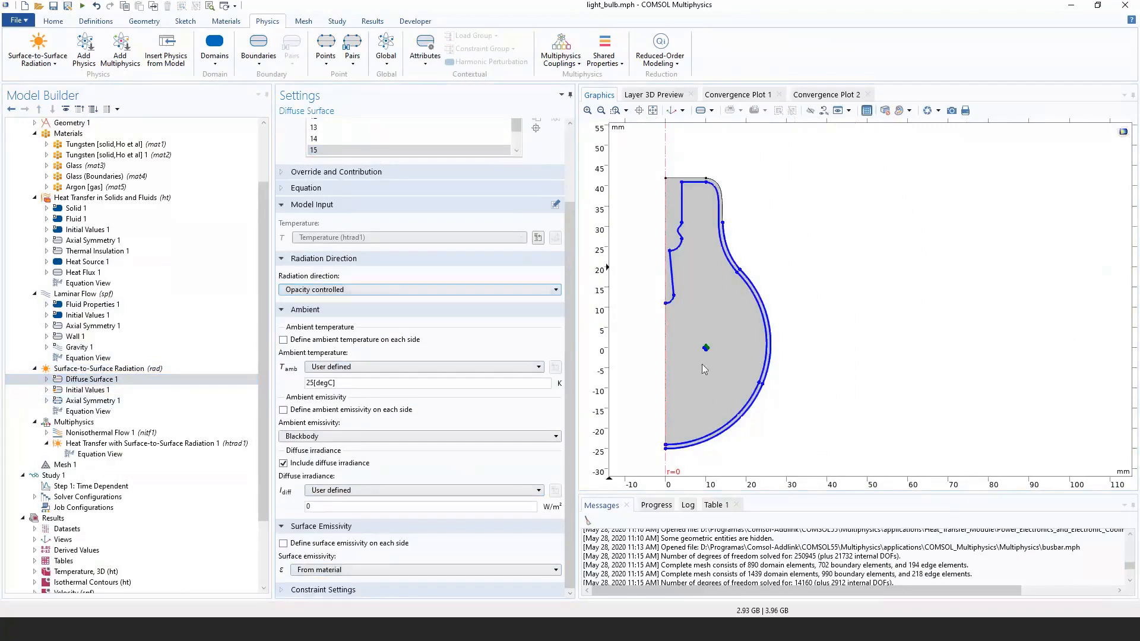
# Check the Heat Transfer with Surface-to-Surface Radiation coupling and the Time Dependent step's output times and solved physics in Study 1.
pyautogui.click(114, 444)
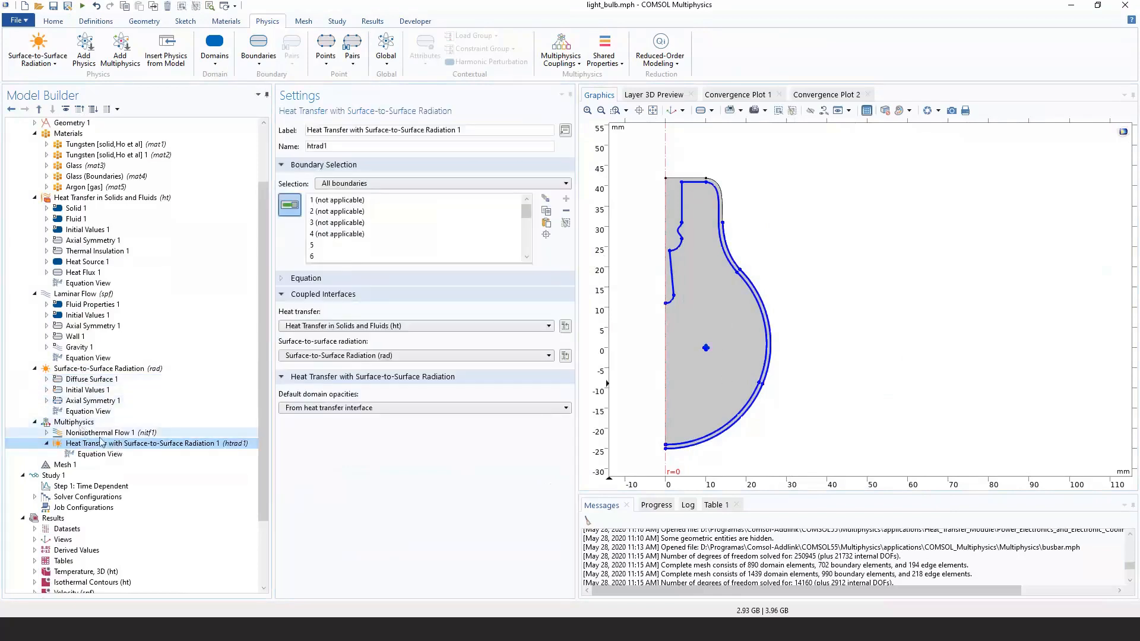
pyautogui.doubleClick(115, 445)
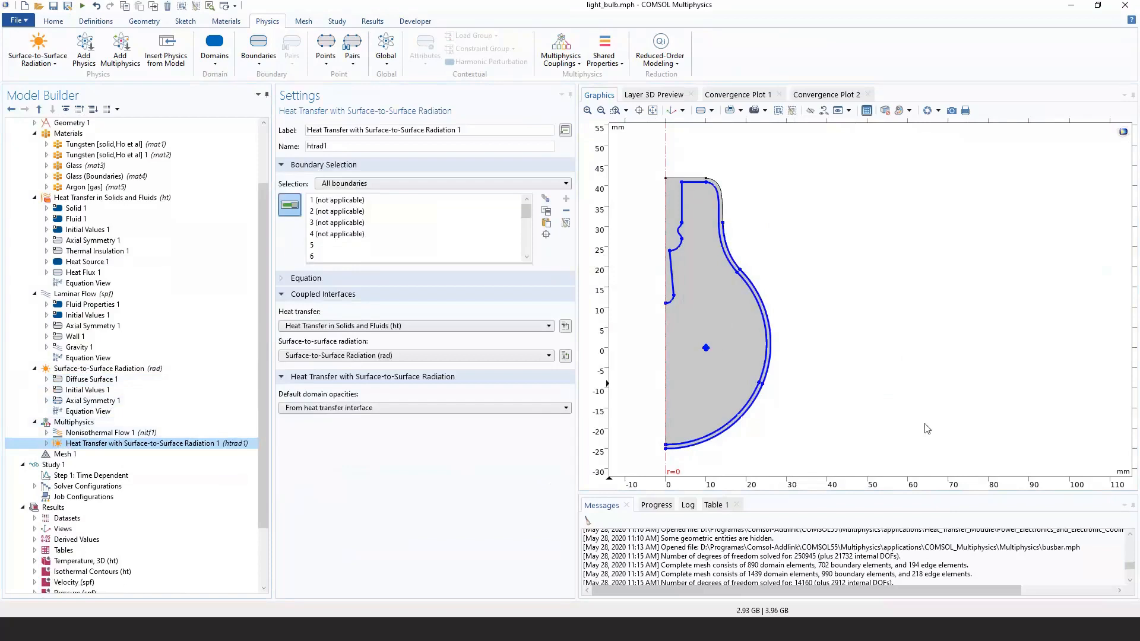
pyautogui.click(123, 466)
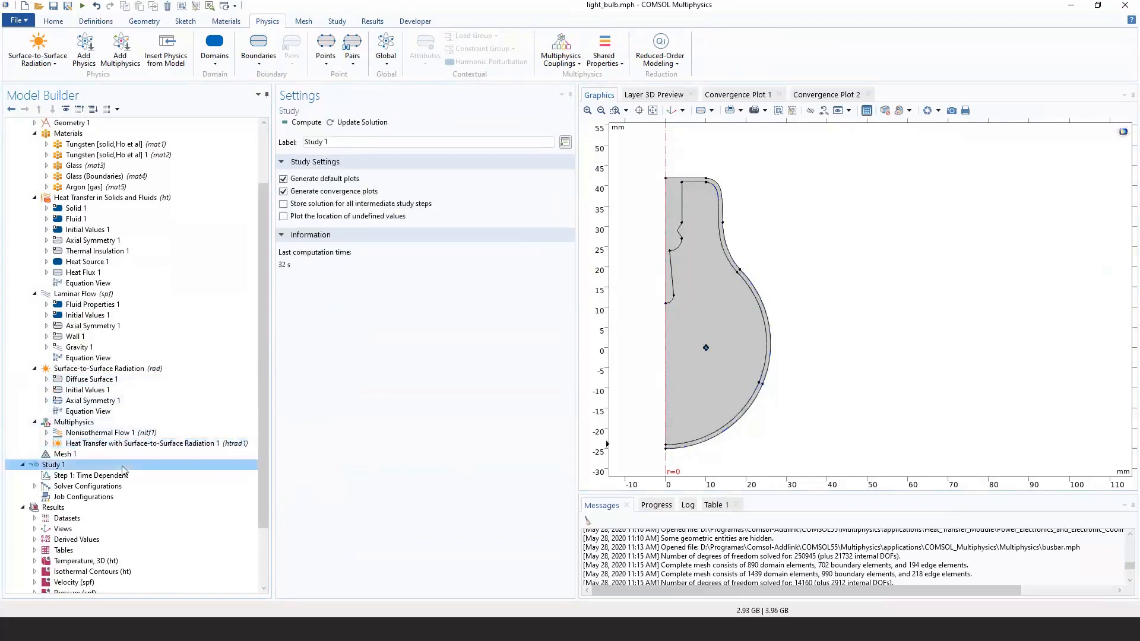
pyautogui.click(126, 477)
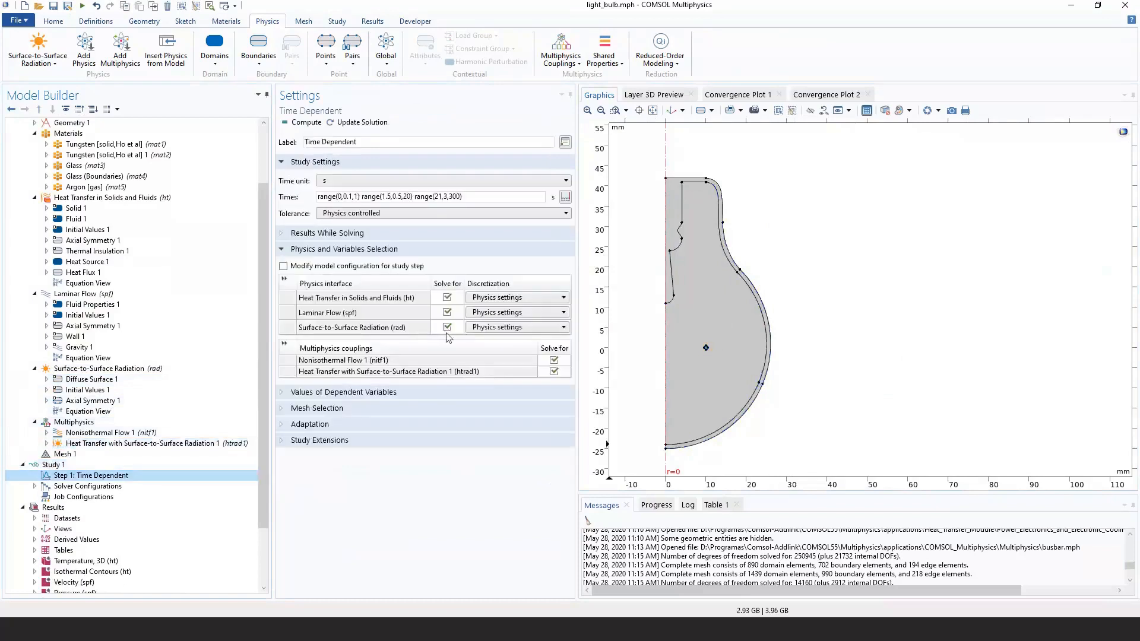
pyautogui.click(91, 465)
# Create a player animation of the Temperature, 3D (ht) plot over all stored times.
pyautogui.scroll(-2, 117, 485)
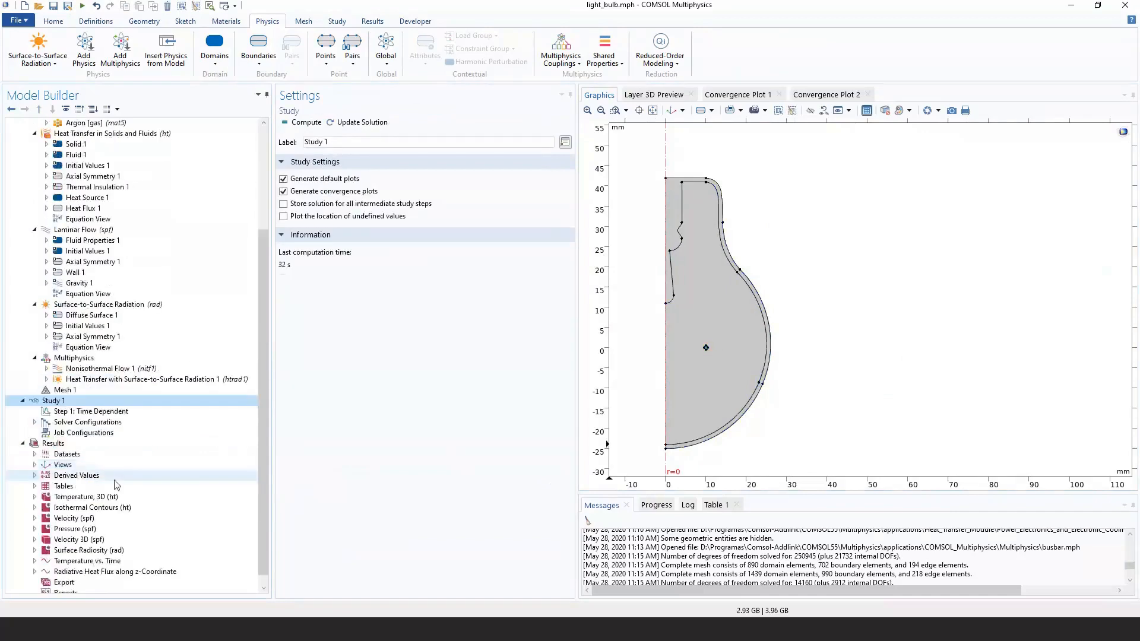
pyautogui.scroll(-1, 116, 486)
pyautogui.click(92, 487)
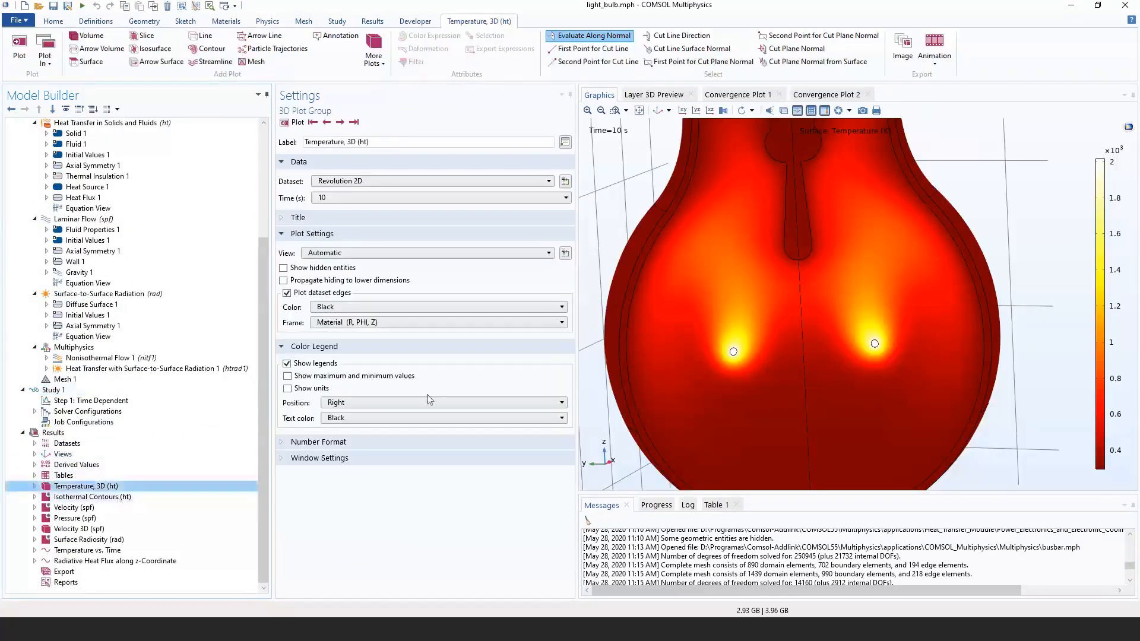
pyautogui.click(935, 57)
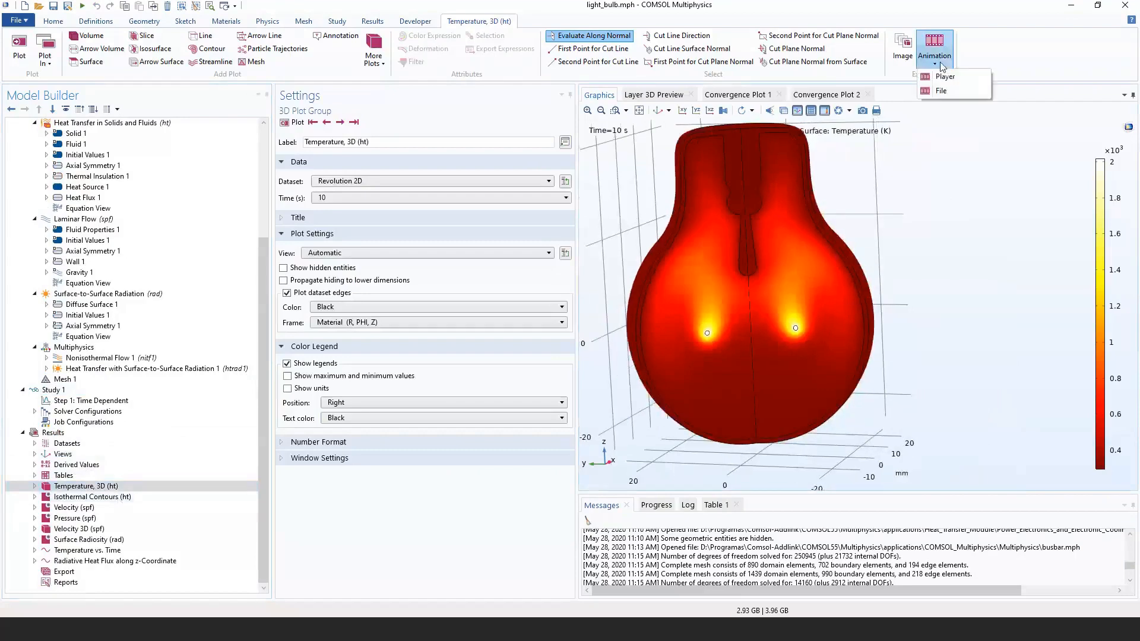
pyautogui.click(946, 76)
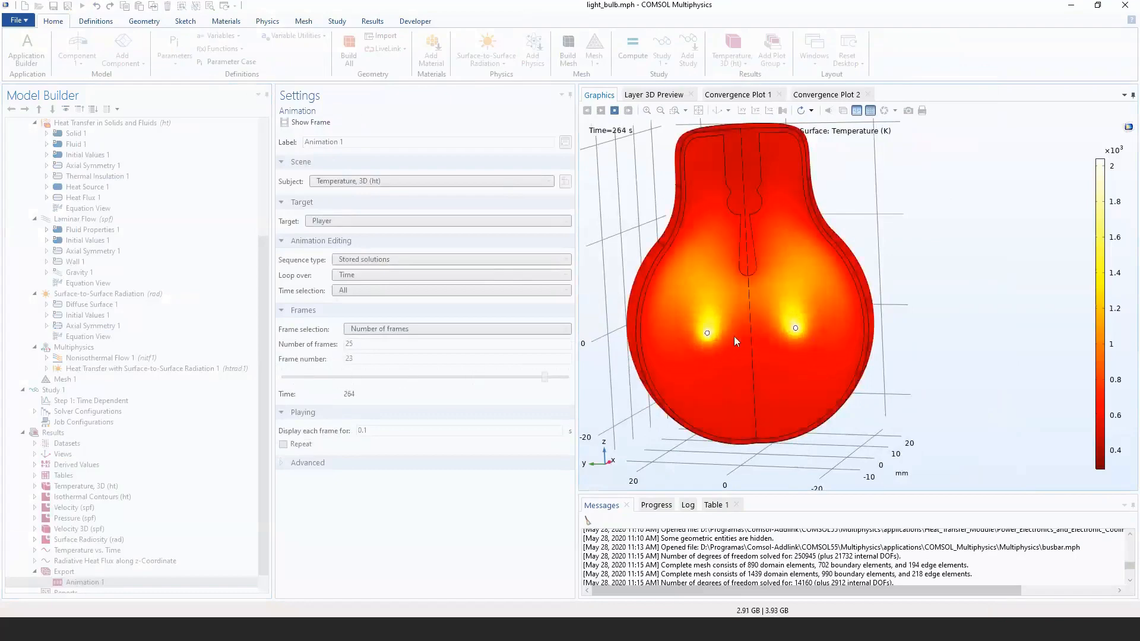
# Set the temperature animation to repeat and play it again.
pyautogui.moveTo(624, 186); pyautogui.dragTo(622, 197, button='right')
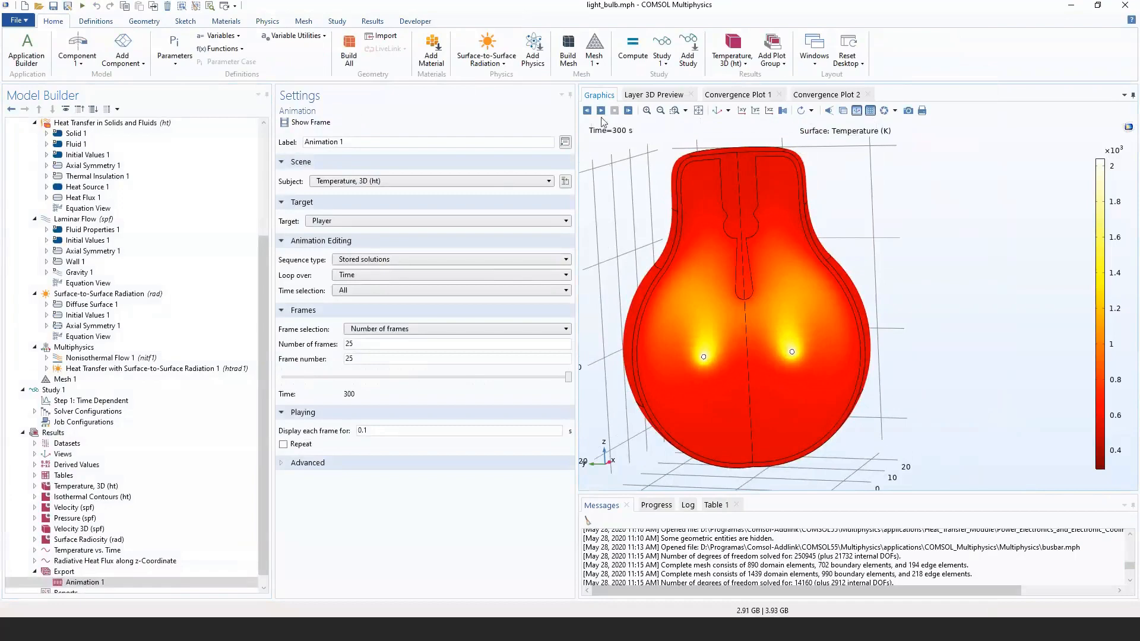
pyautogui.click(283, 444)
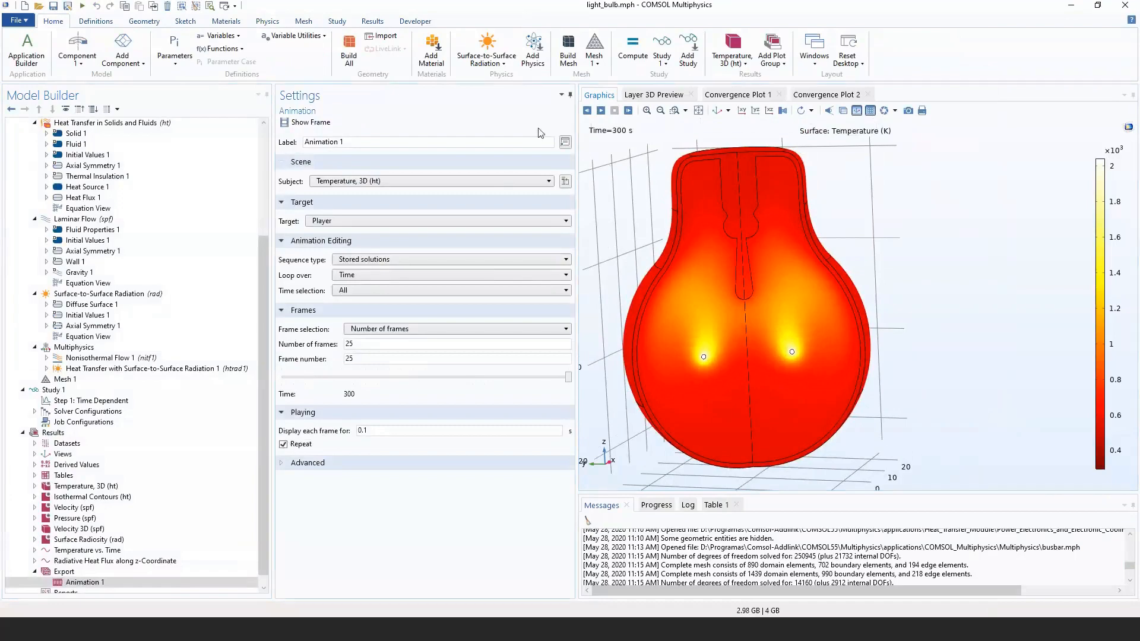
pyautogui.click(601, 111)
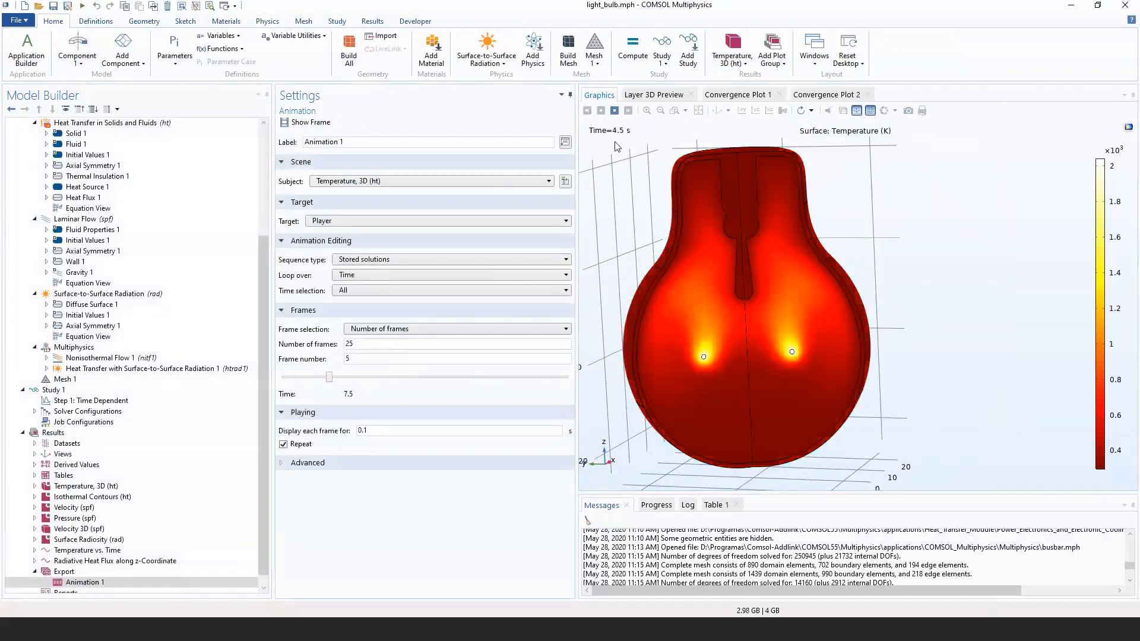
# Watch the repeating temperature animation of the whole bulb in a maximized graphics window, stop it and restore the window layout.
pyautogui.doubleClick(611, 99)
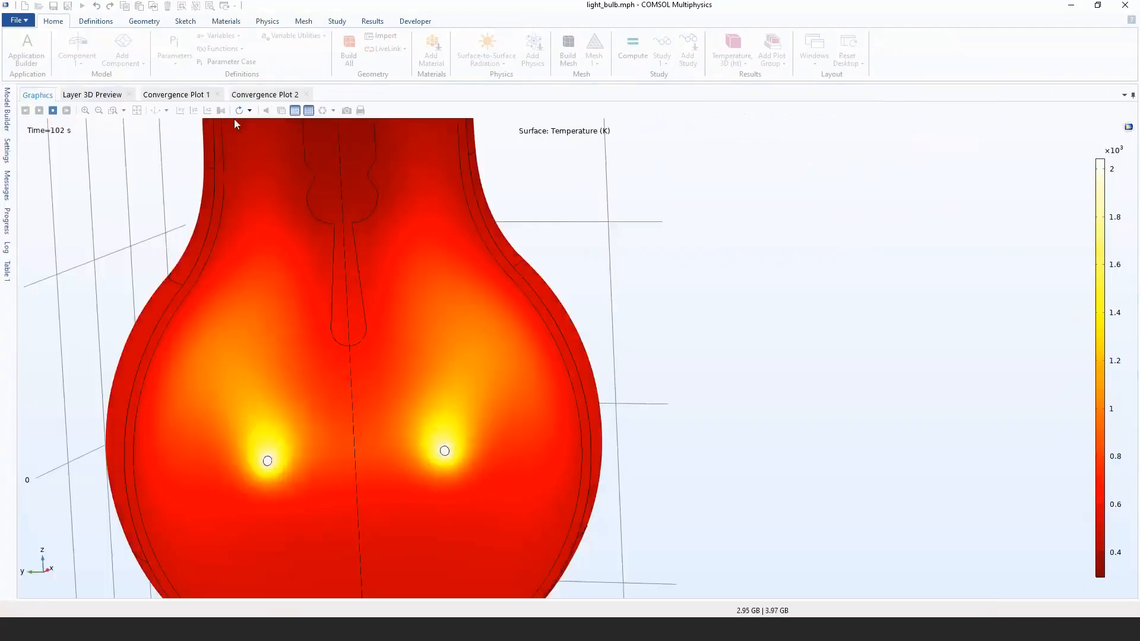
pyautogui.click(137, 110)
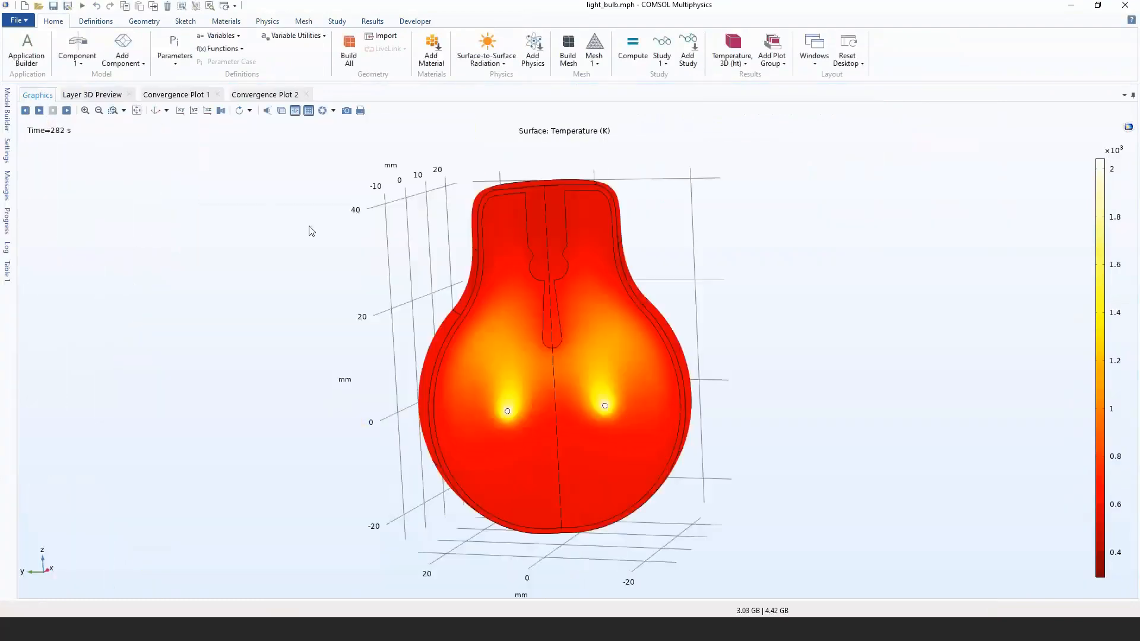
pyautogui.scroll(2, 521, 385)
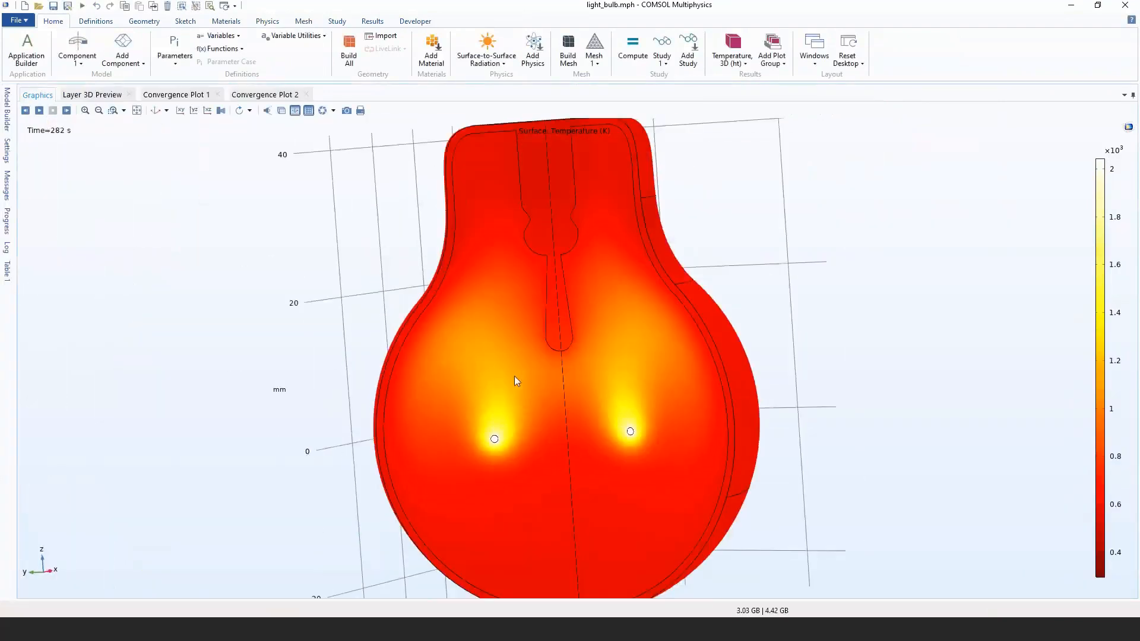
pyautogui.click(39, 111)
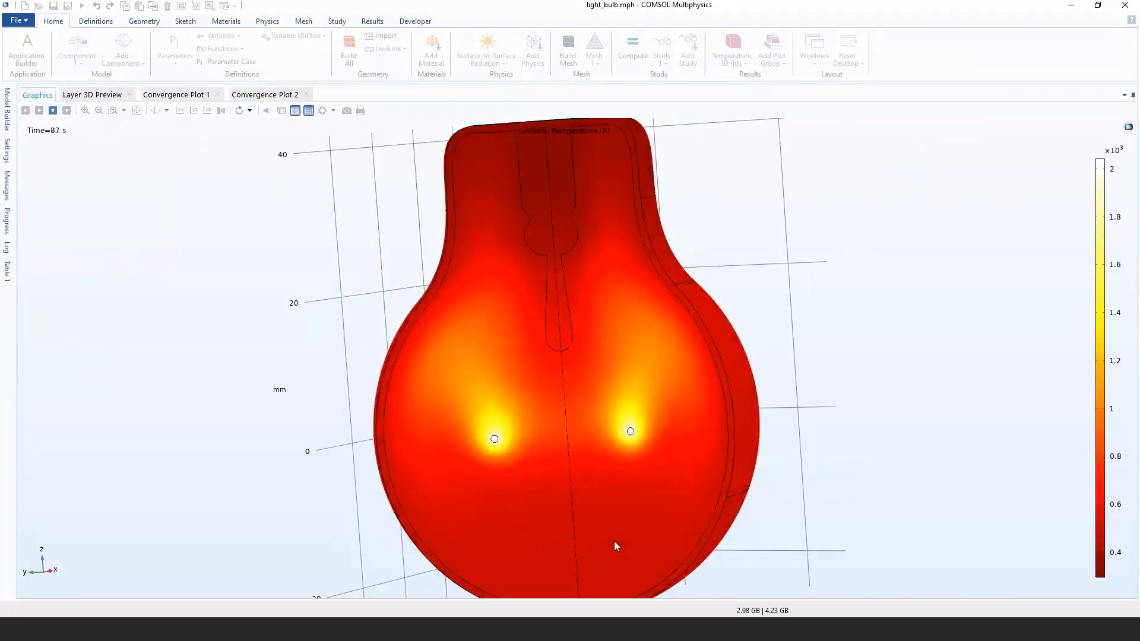
pyautogui.click(53, 111)
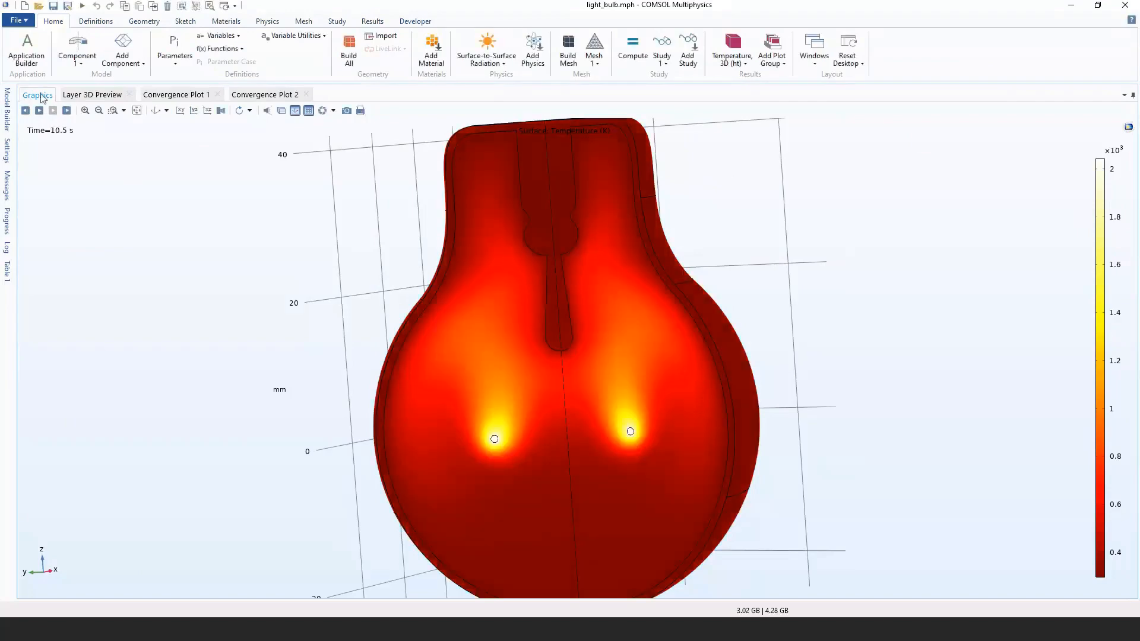
pyautogui.doubleClick(39, 95)
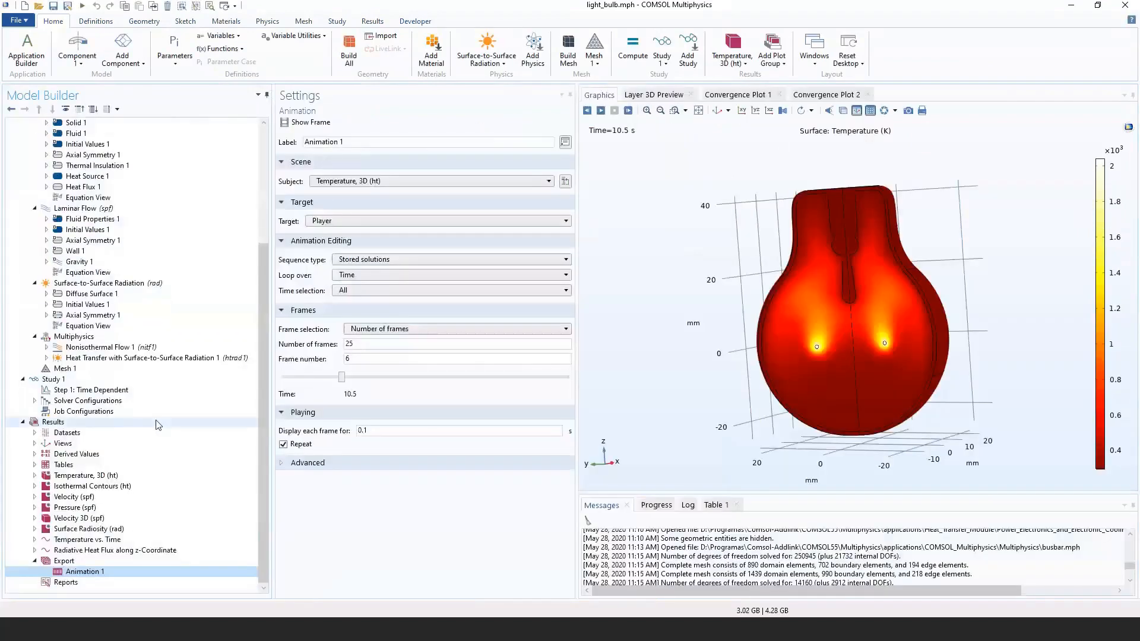
# Create a player animation of the Velocity (spf) plot with the graphics window maximized and the full bulb section in view.
pyautogui.click(139, 498)
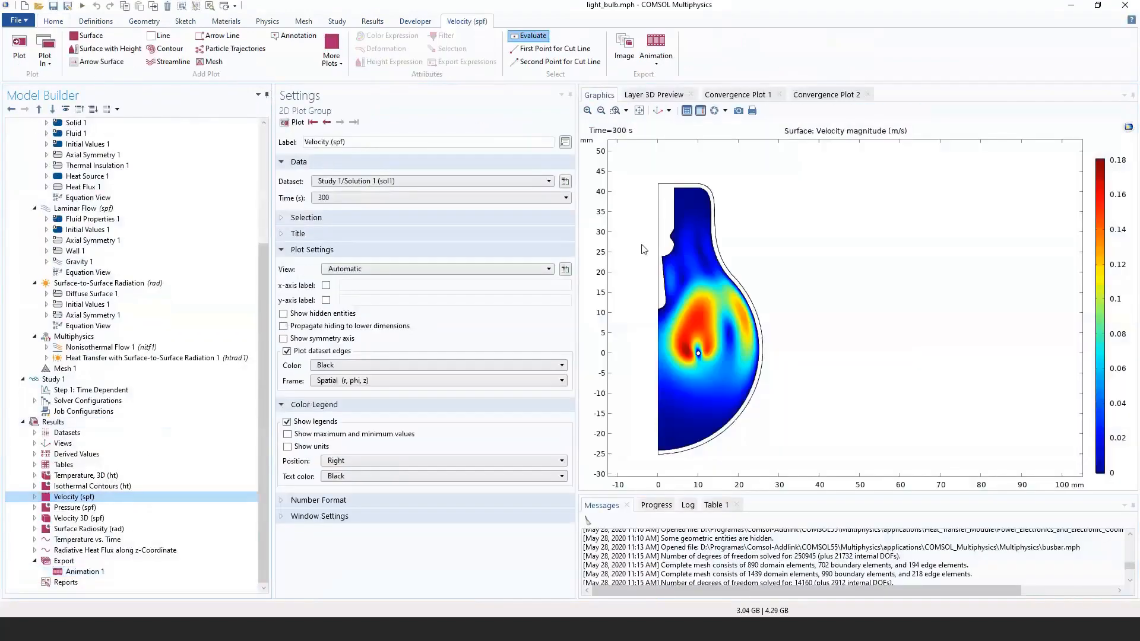
pyautogui.doubleClick(611, 96)
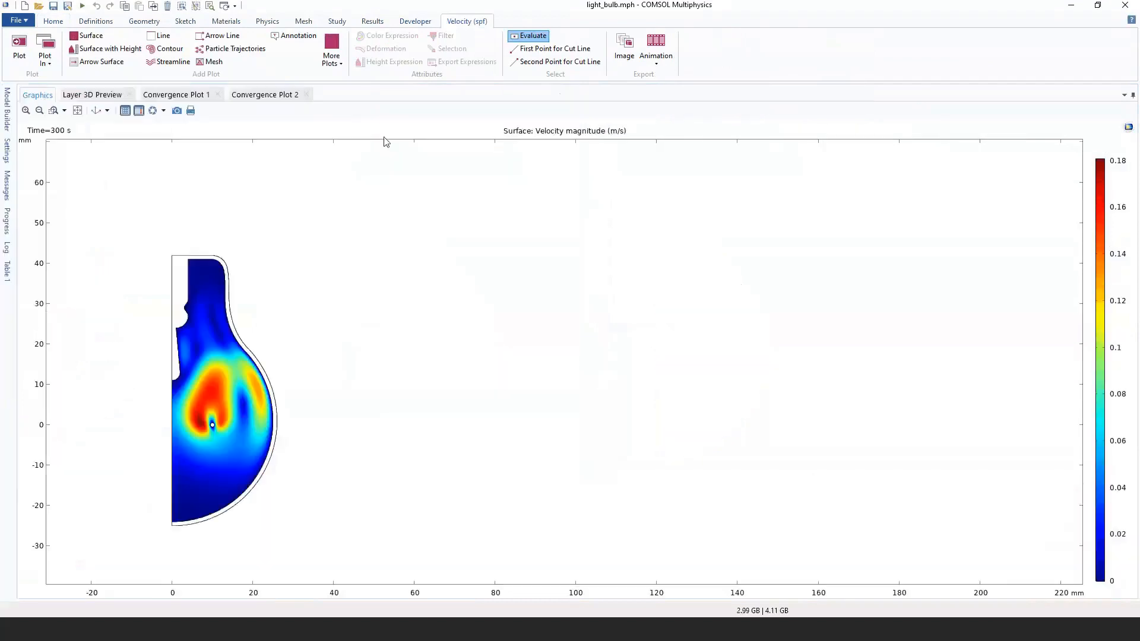
pyautogui.click(77, 111)
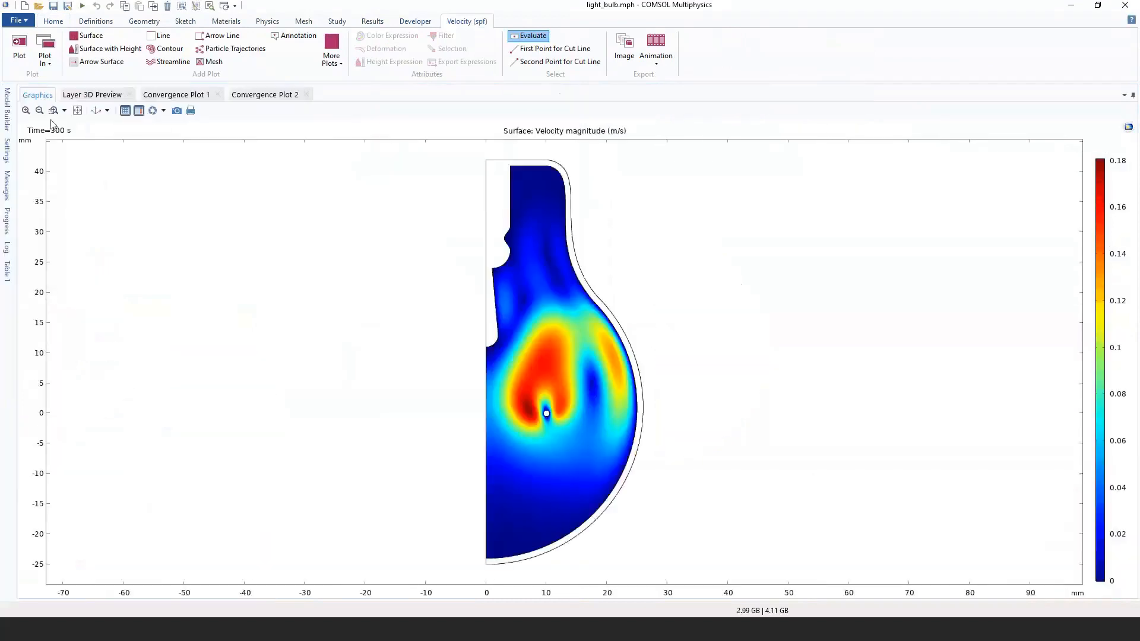
pyautogui.click(656, 57)
pyautogui.click(656, 79)
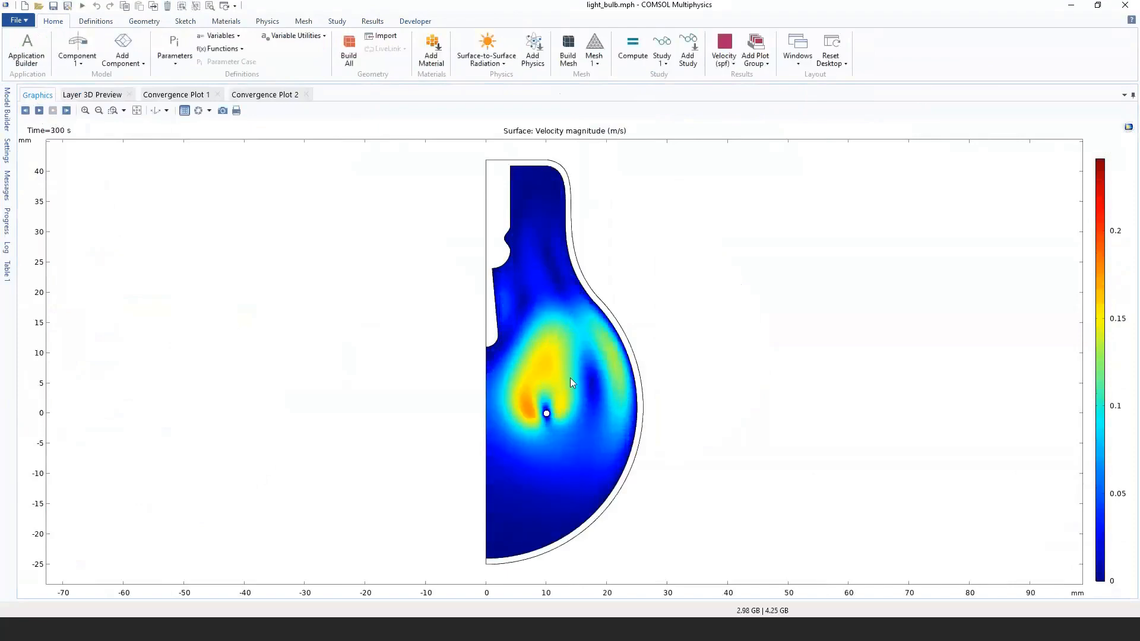
# Replay the velocity animation and examine the flow around the filament up close, restoring the normal window layout.
pyautogui.click(39, 111)
pyautogui.scroll(2, 564, 442)
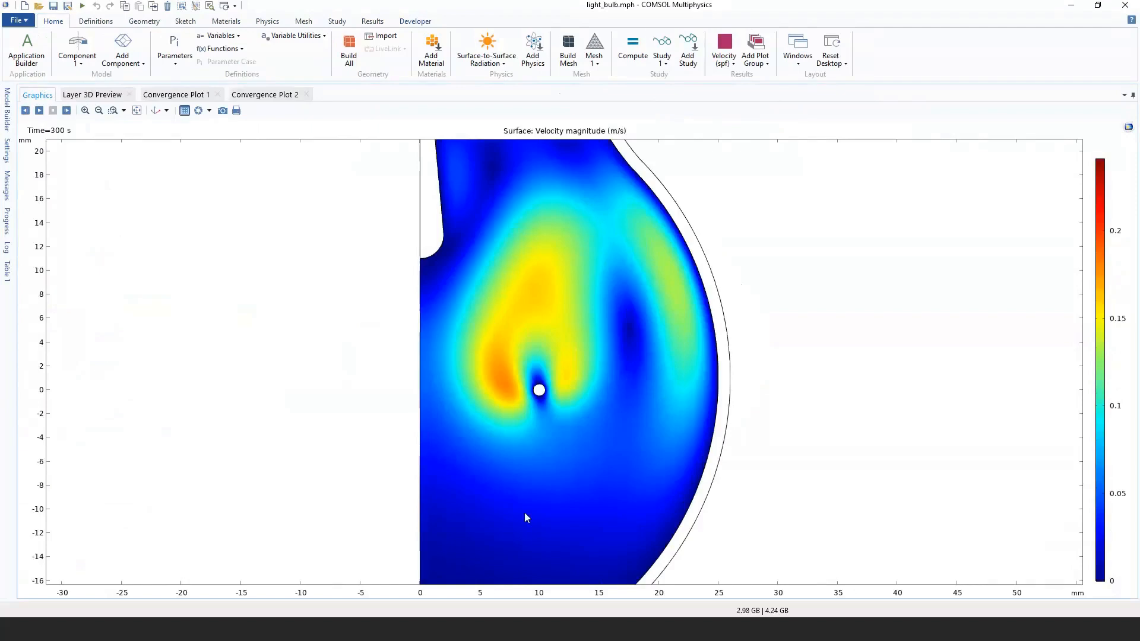
pyautogui.moveTo(525, 512); pyautogui.dragTo(527, 420, button='middle')
pyautogui.click(39, 111)
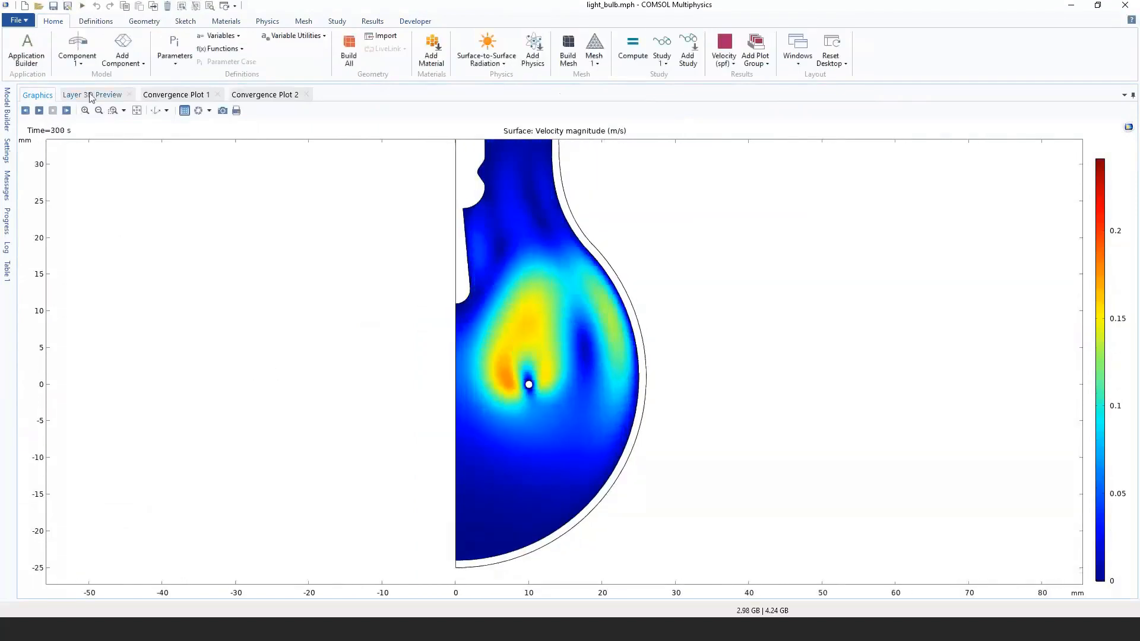
pyautogui.doubleClick(47, 95)
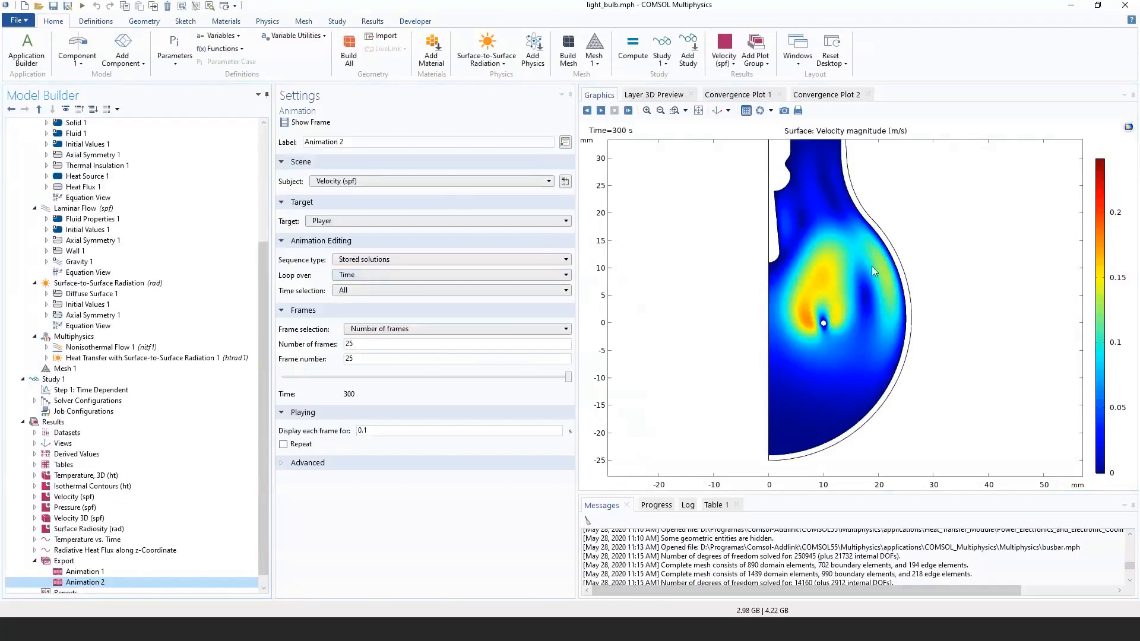
pyautogui.moveTo(790, 237); pyautogui.dragTo(766, 263, button='right')
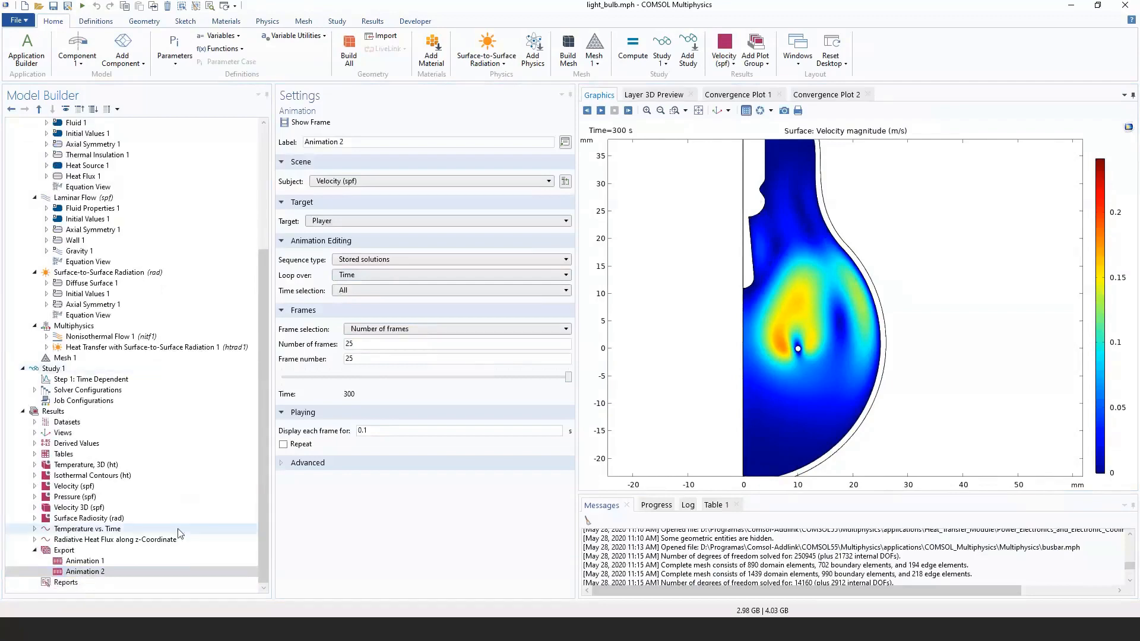
# Review the Temperature vs. Time plot and expand its node to show the point graph.
pyautogui.click(182, 527)
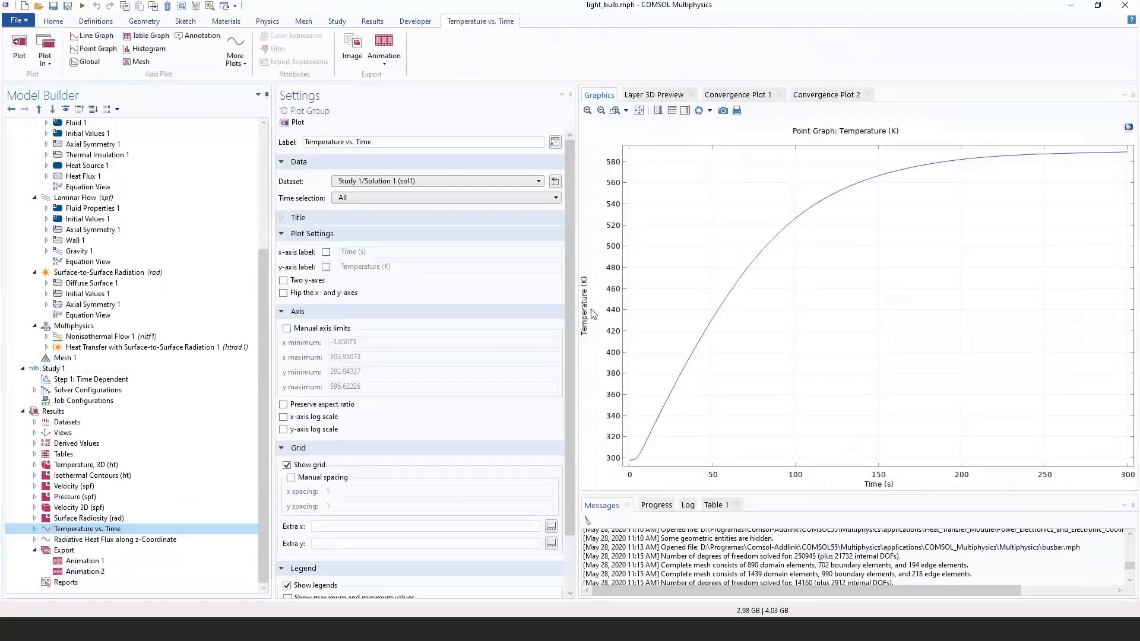
pyautogui.doubleClick(155, 533)
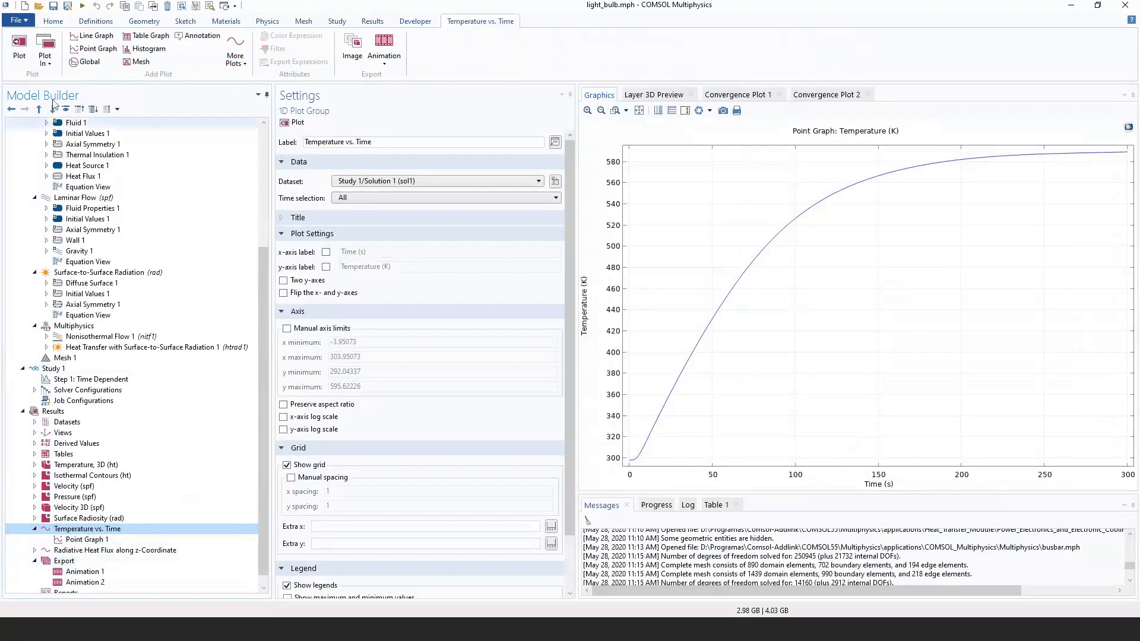
# Open the Application Libraries to find another example model.
pyautogui.click(53, 21)
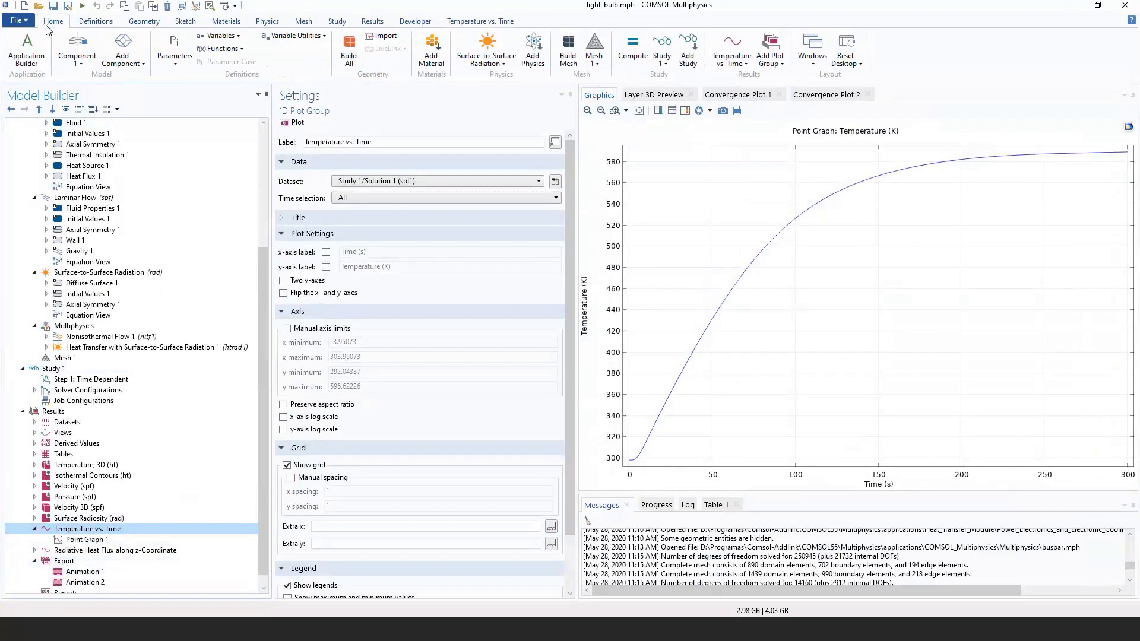
pyautogui.click(16, 20)
pyautogui.click(51, 96)
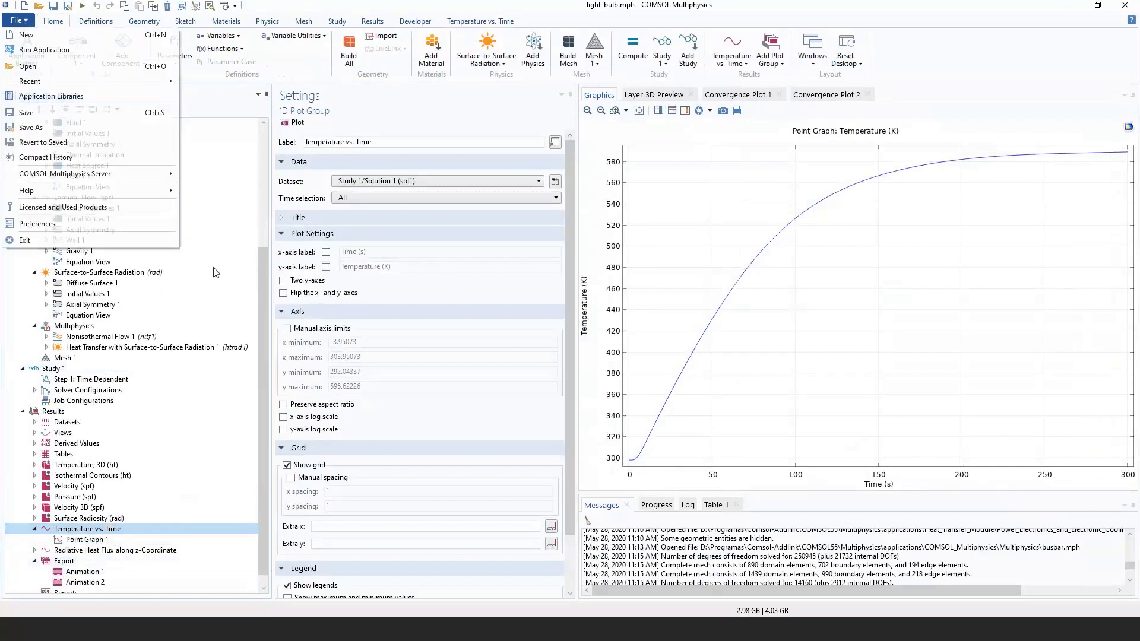
# Open the parasol example from the Heat Transfer Module's Thermal Radiation folder, discarding the changes to light_bulb.mph.
pyautogui.click(184, 319)
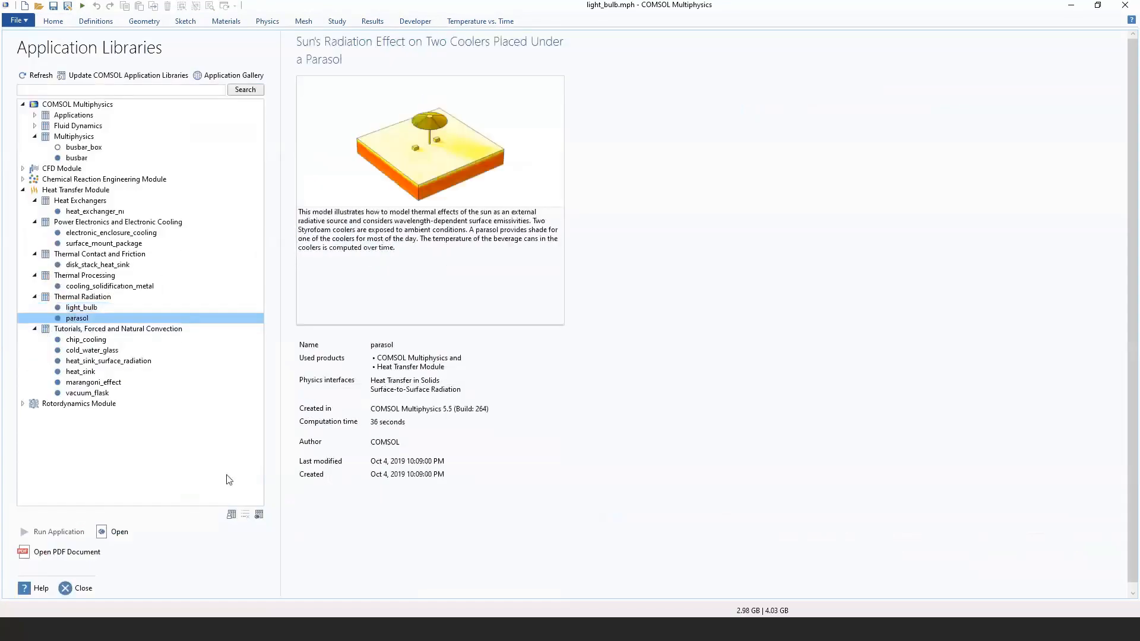
pyautogui.click(134, 538)
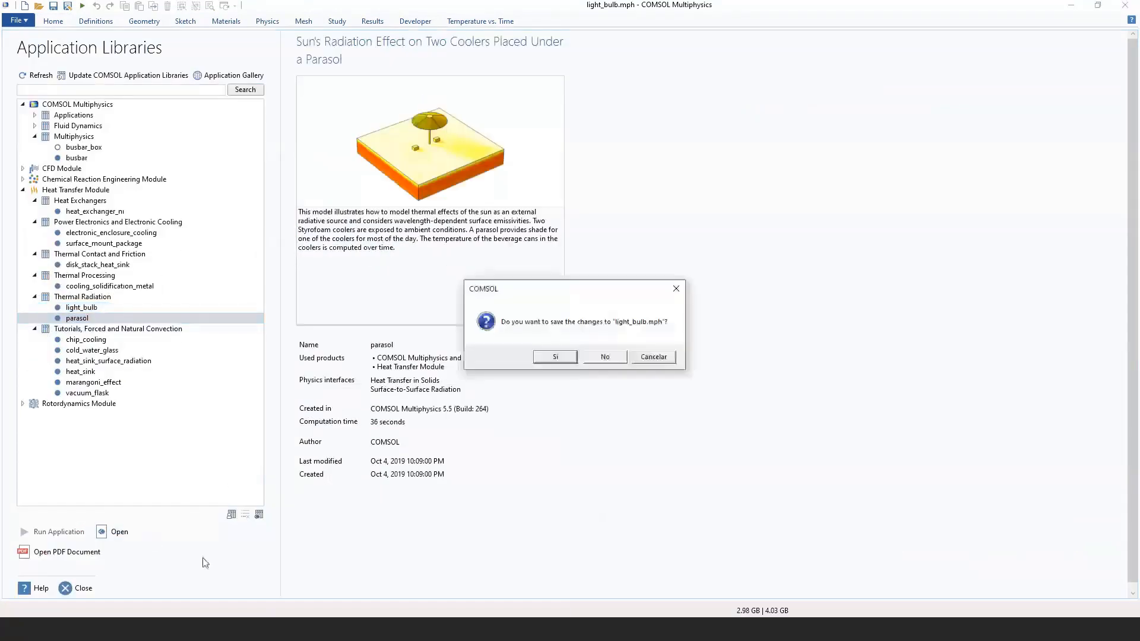
pyautogui.click(599, 361)
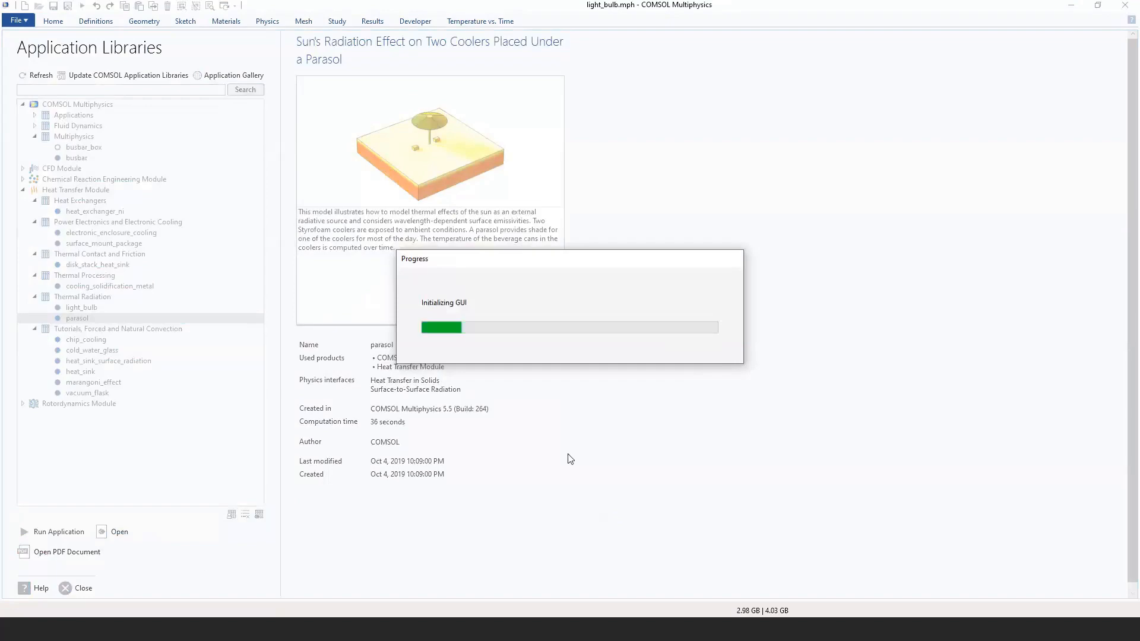
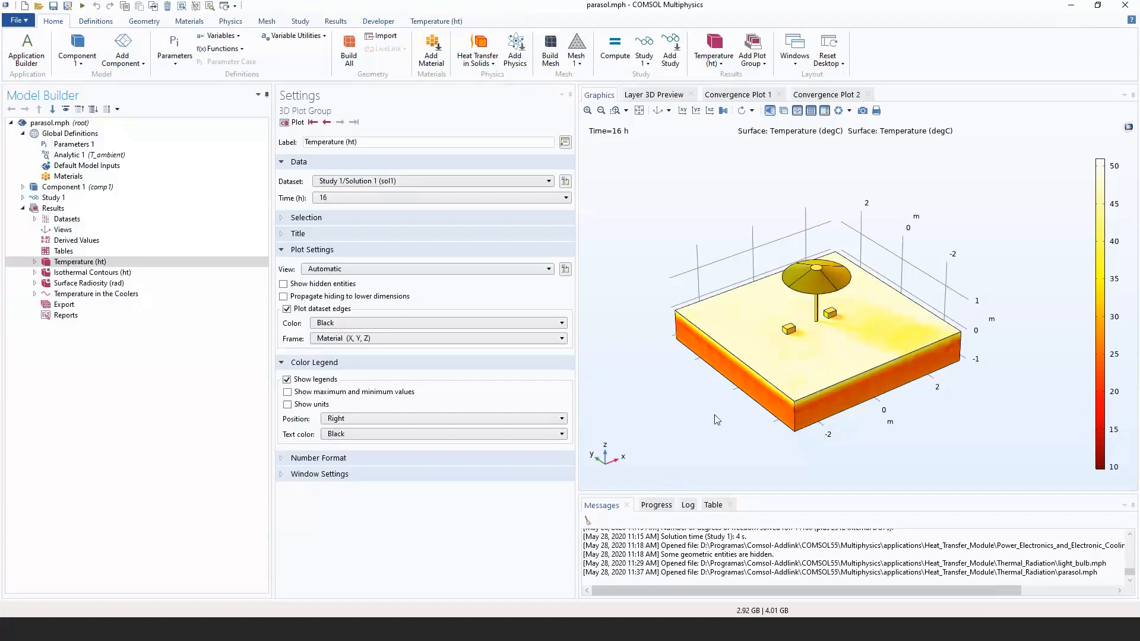
# Reopen the light_bulb example from the Thermal Radiation folder of the Application Libraries.
pyautogui.click(17, 20)
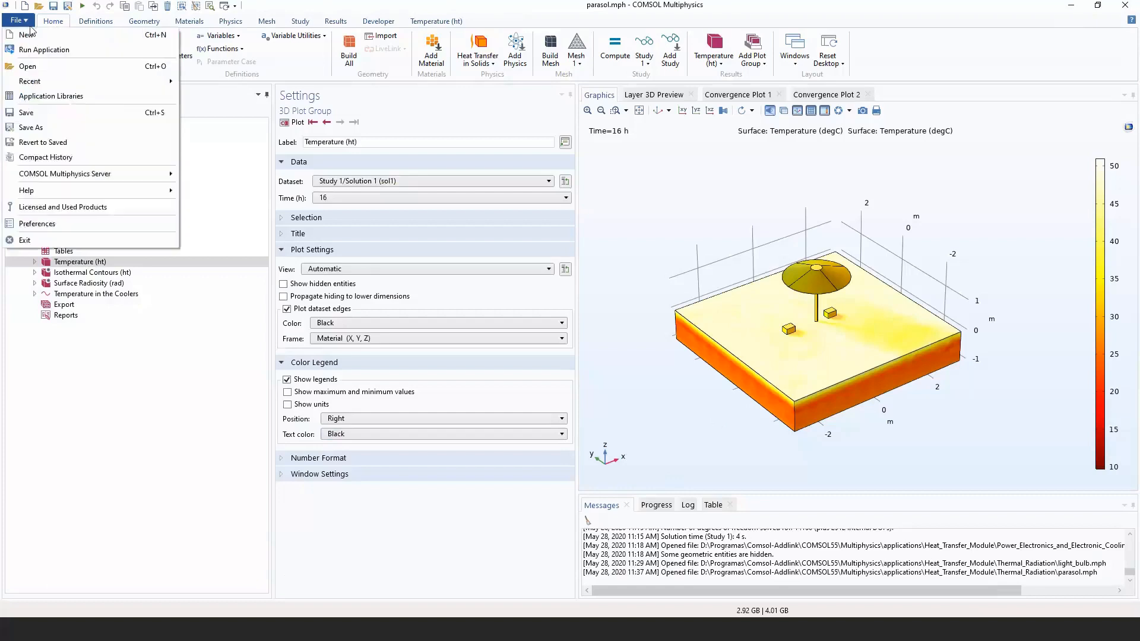
pyautogui.click(52, 96)
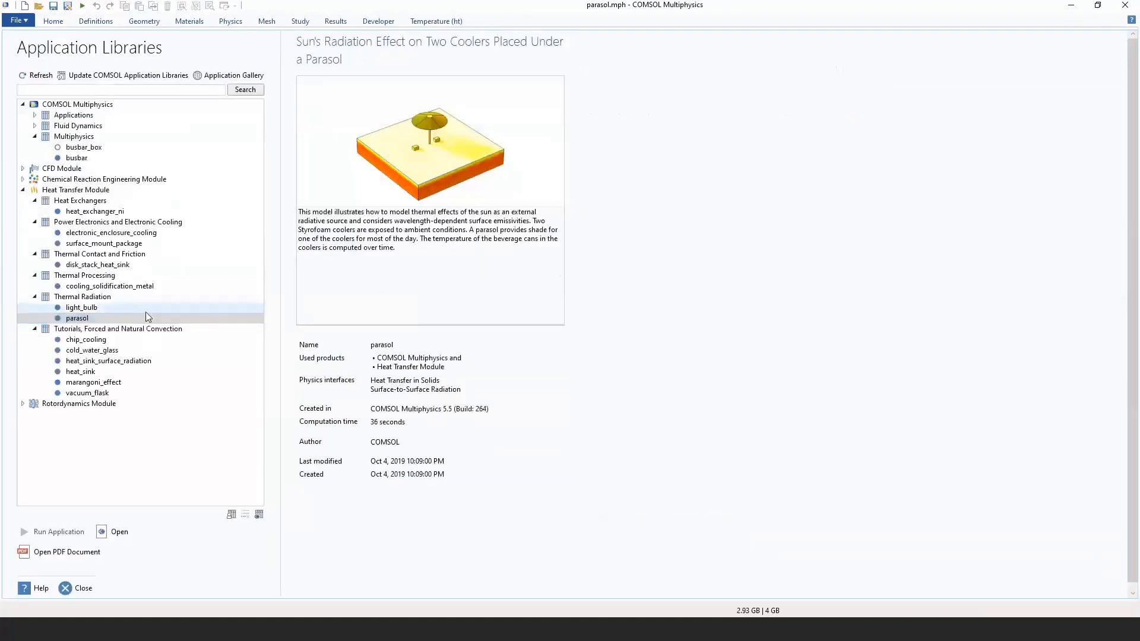
pyautogui.click(146, 310)
pyautogui.click(120, 532)
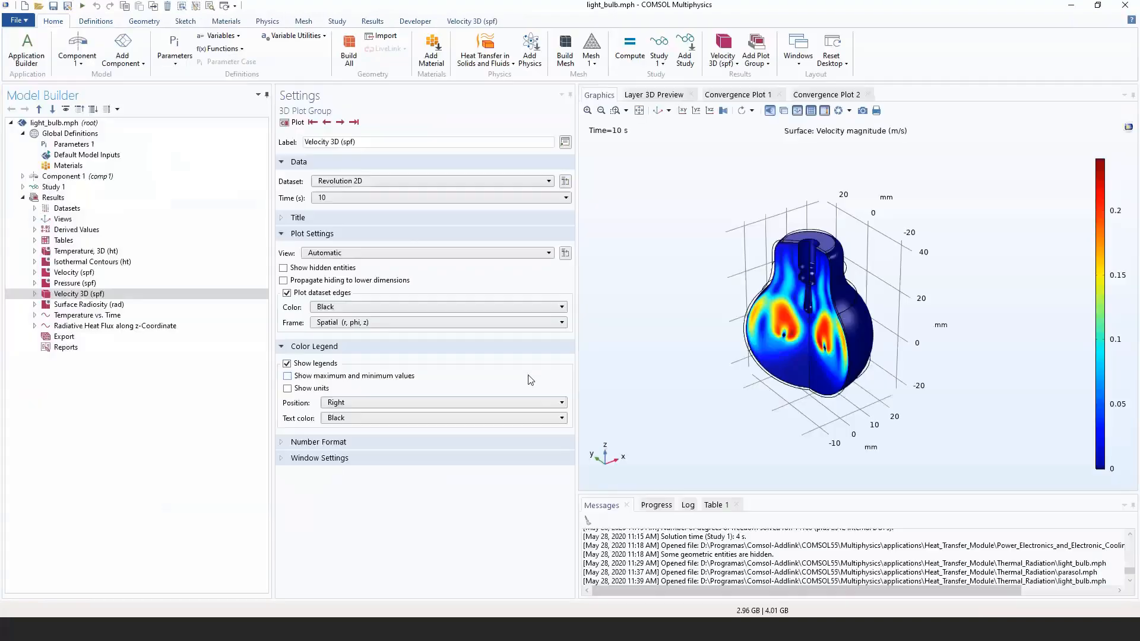
# In Study 1's Time Dependent step, change the second output time range to range(1,0.5,20).
pyautogui.click(24, 187)
pyautogui.click(83, 197)
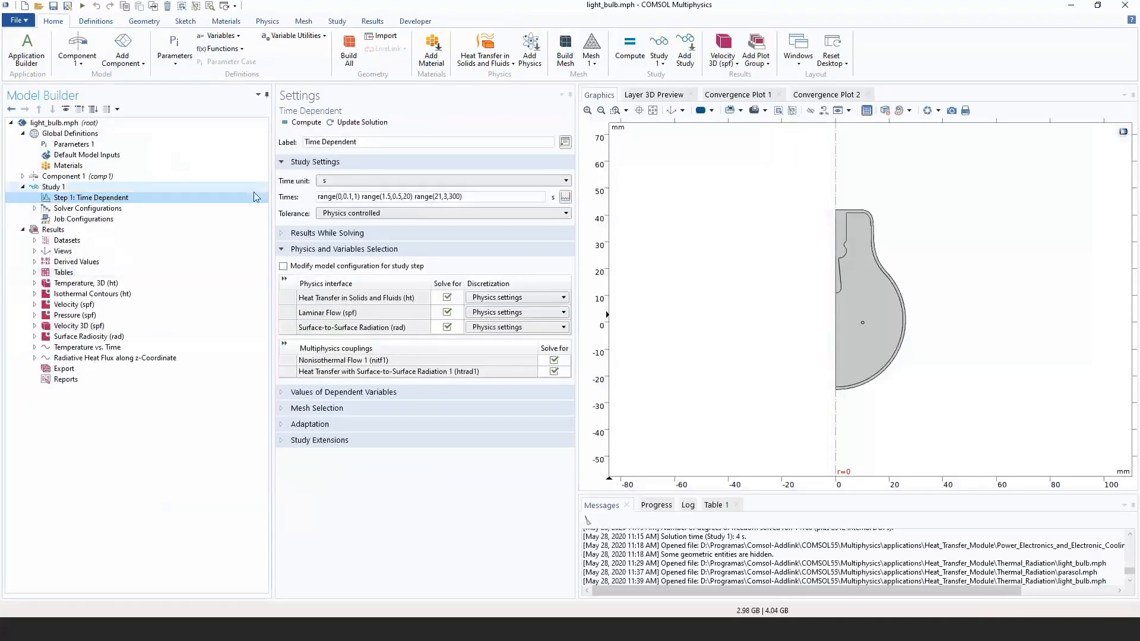
pyautogui.click(319, 197)
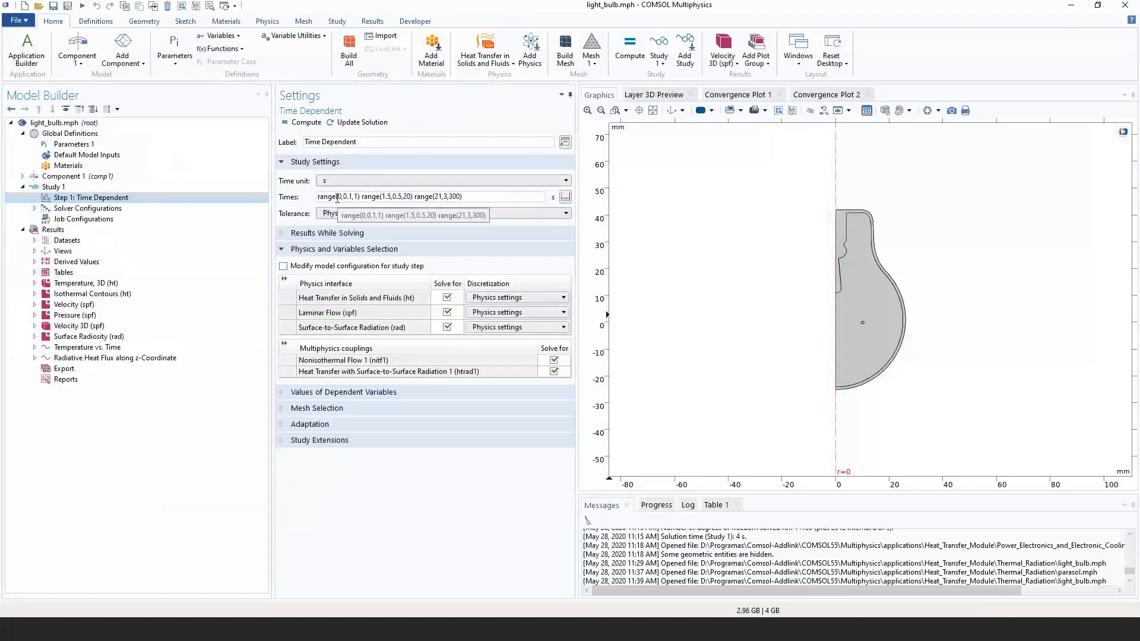
pyautogui.click(339, 197)
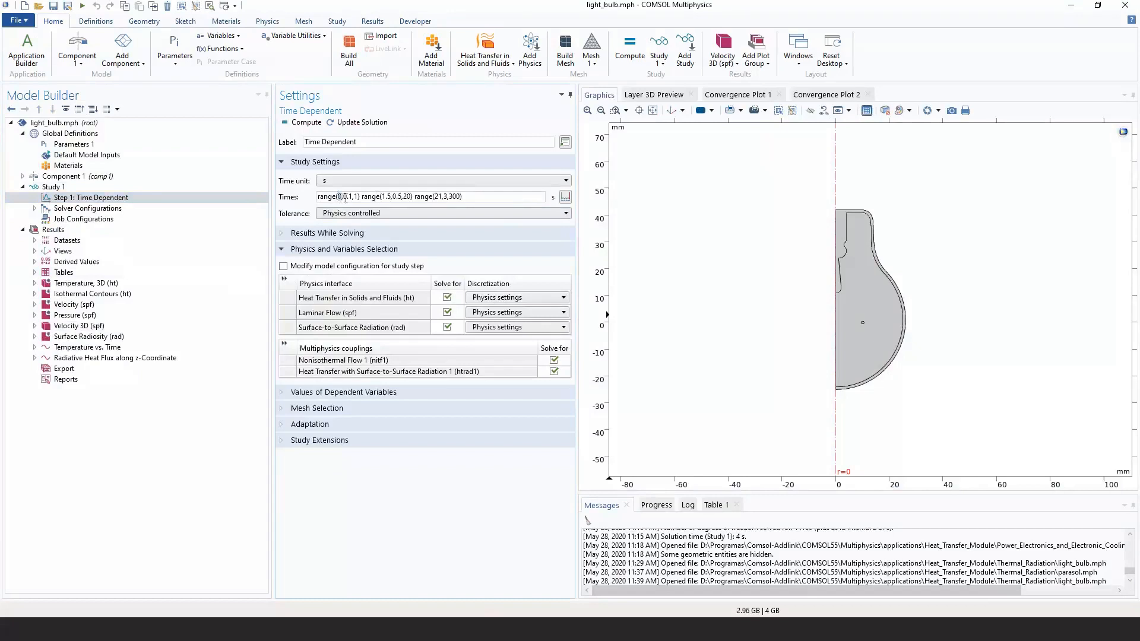
pyautogui.moveTo(343, 197); pyautogui.dragTo(355, 198)
pyautogui.click(360, 198)
pyautogui.moveTo(361, 197); pyautogui.dragTo(379, 198)
pyautogui.click(385, 197)
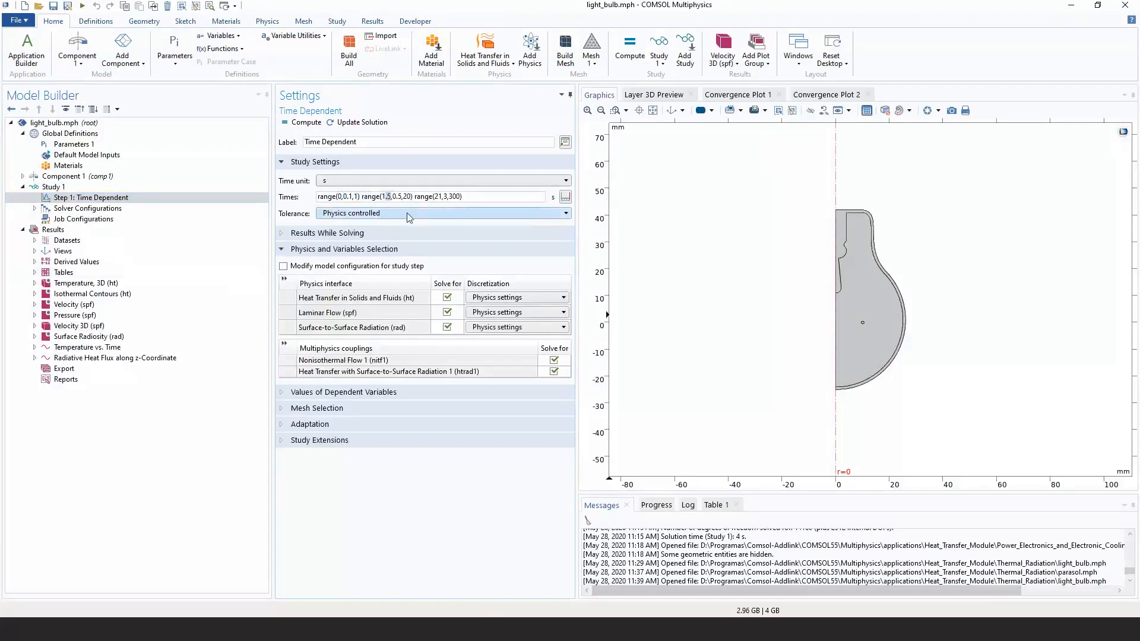
pyautogui.press('BackSpace')
pyautogui.press('BackSpace')
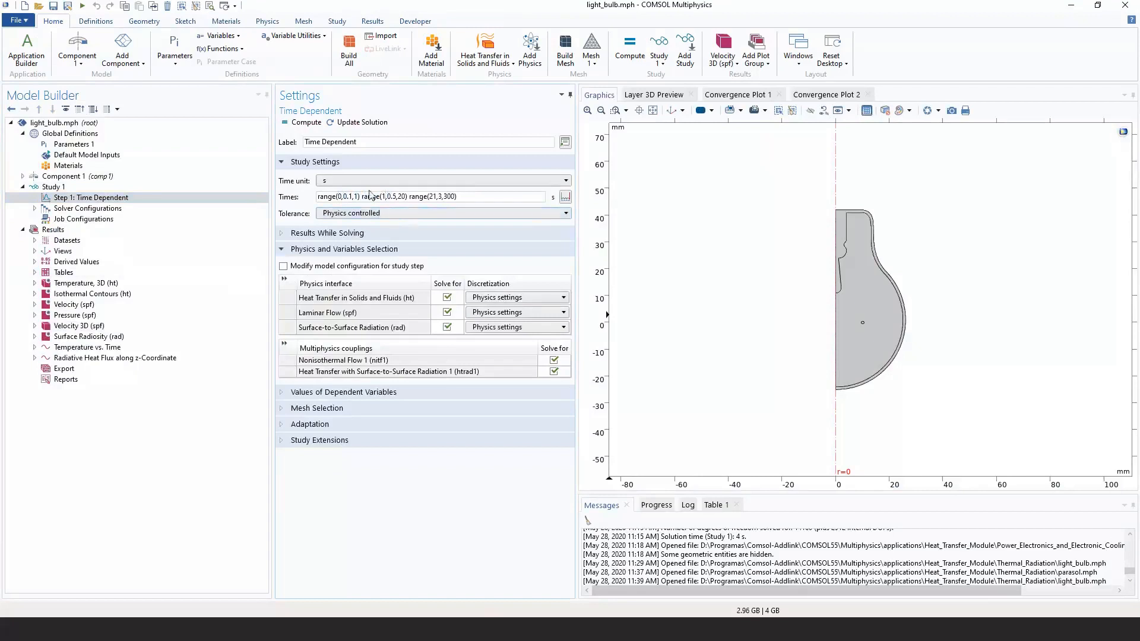
# Change the start of the third output time range to 20 so it reads range(20,3,300).
pyautogui.click(357, 197)
pyautogui.moveTo(386, 197); pyautogui.dragTo(407, 197)
pyautogui.doubleClick(431, 196)
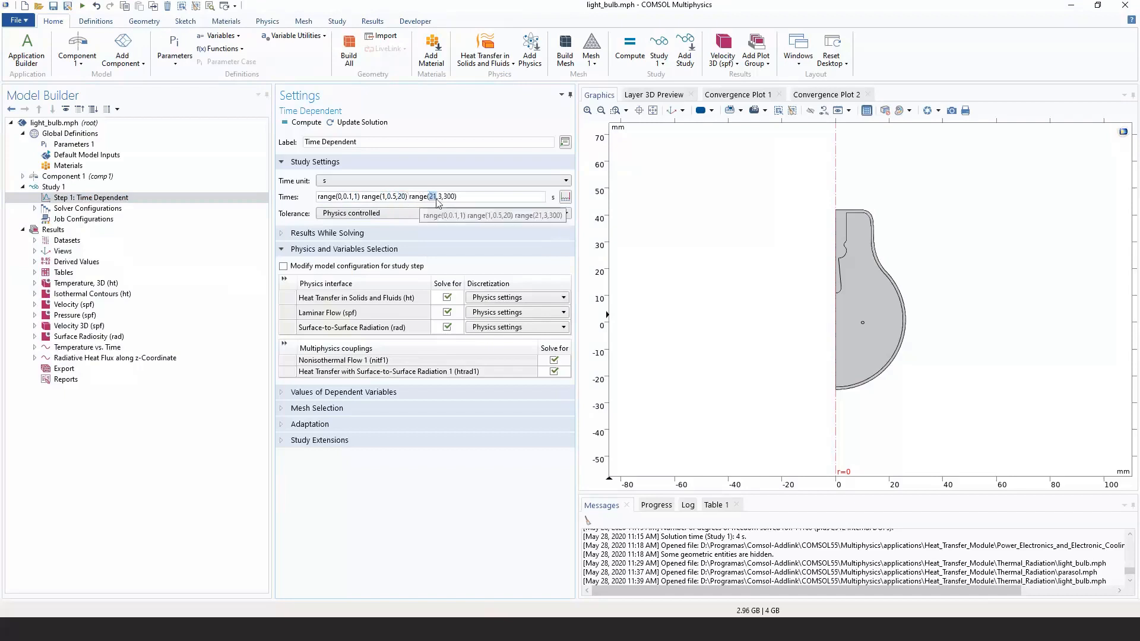
pyautogui.click(435, 197)
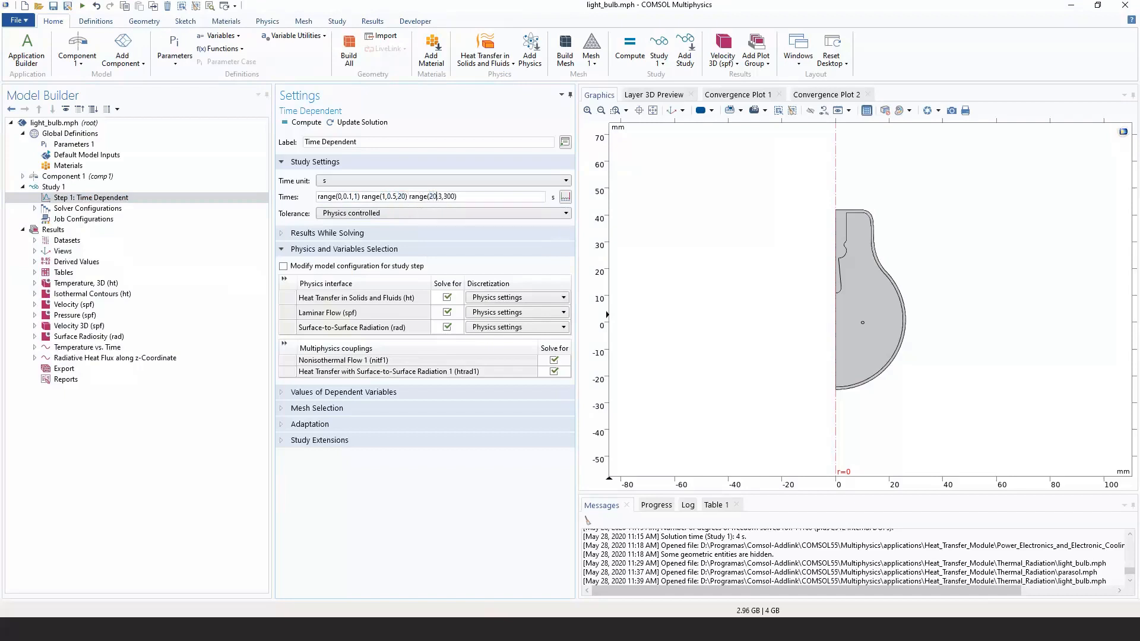
pyautogui.doubleClick(441, 197)
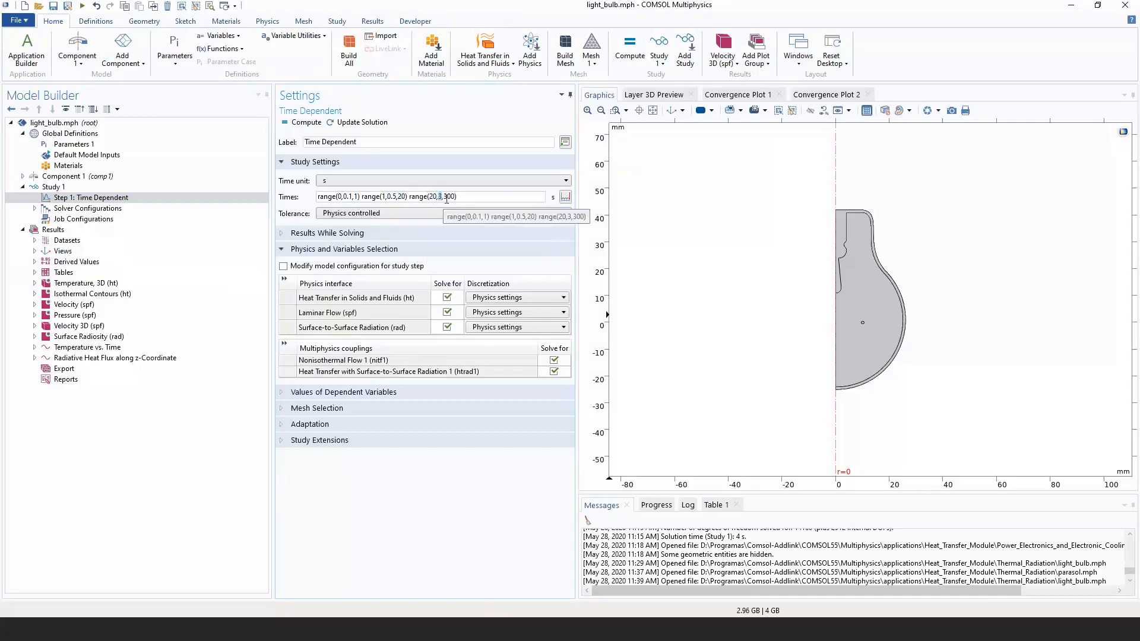
pyautogui.click(373, 192)
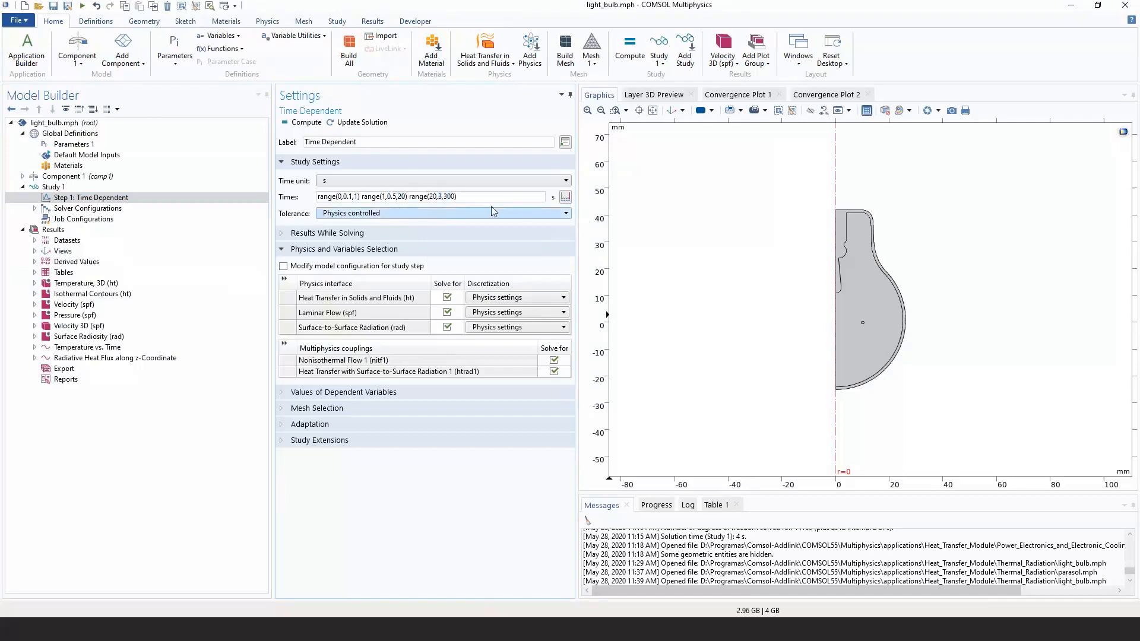
# Examine the entry methods offered by the Range dialog for the output times, closing it without adding a range.
pyautogui.click(565, 198)
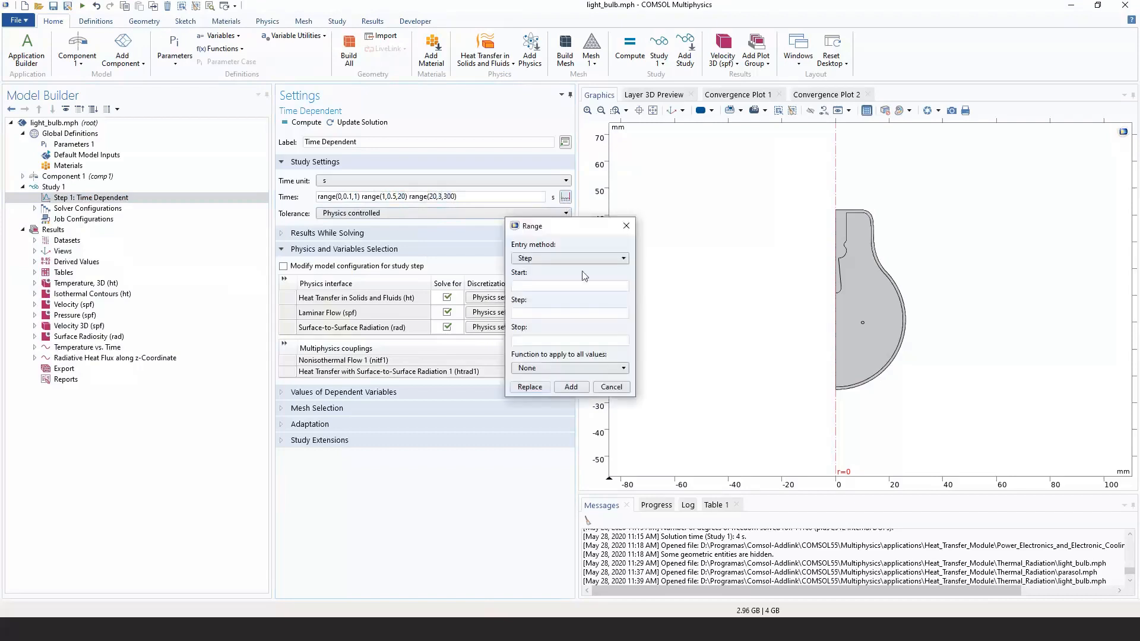
pyautogui.click(558, 259)
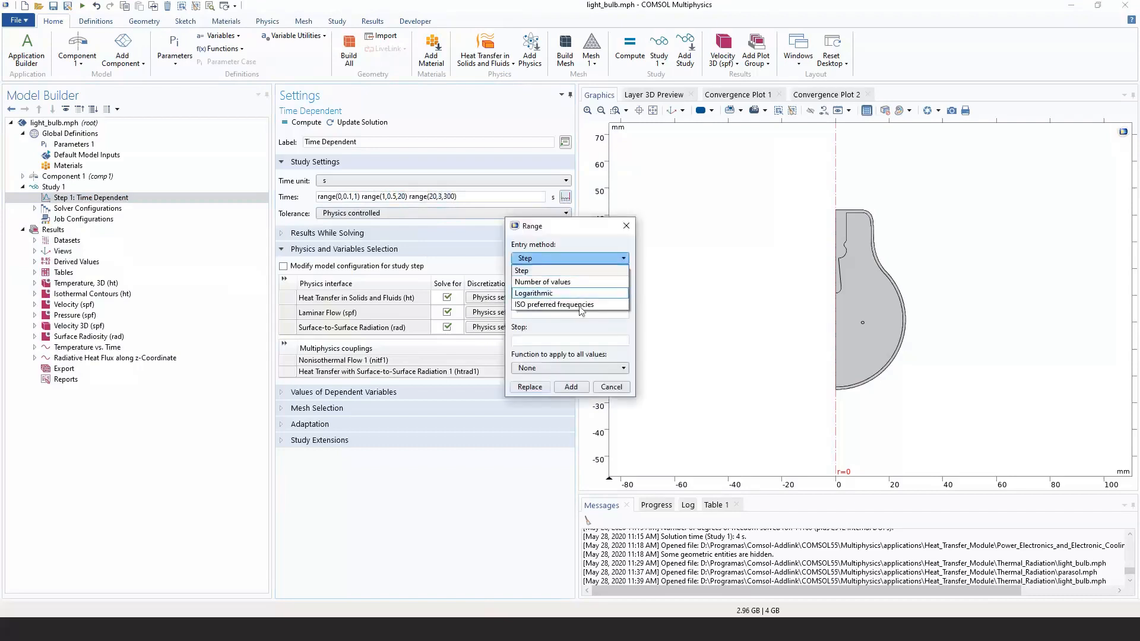
pyautogui.click(557, 260)
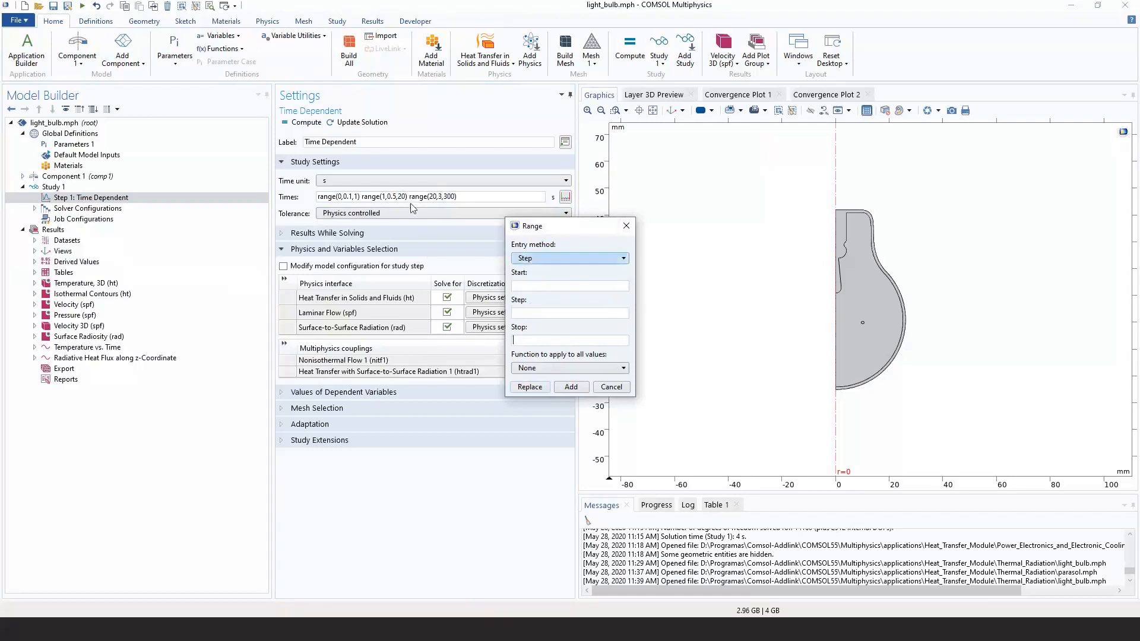
pyautogui.click(627, 226)
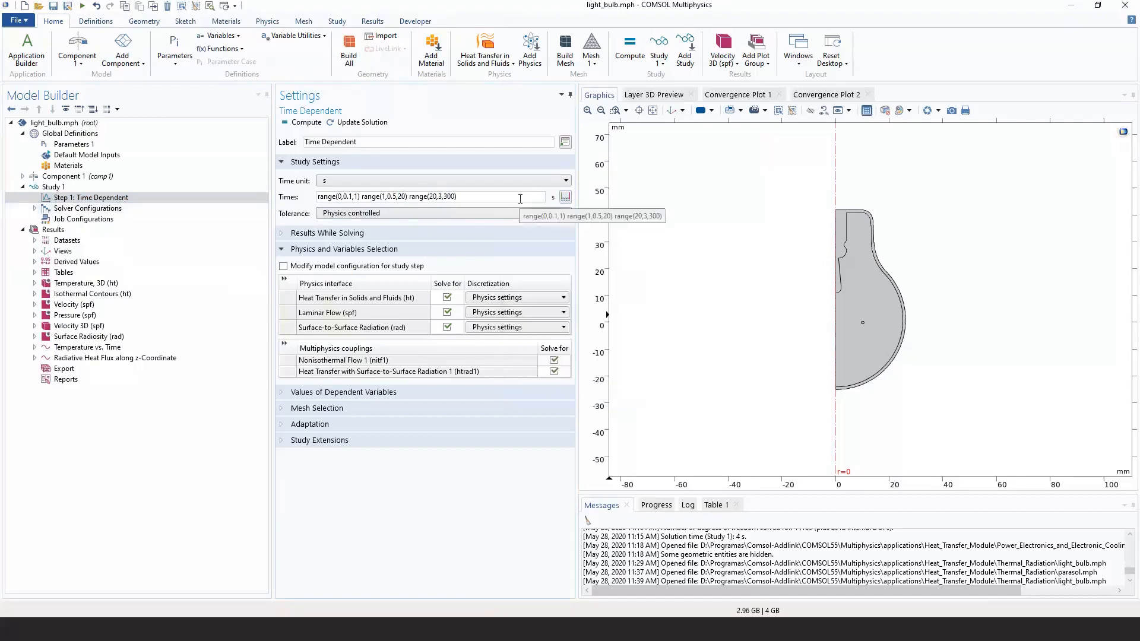
# Expand Study 1's solver configurations and show the Time Stepping settings of Time-Dependent Solver 1.
pyautogui.click(34, 209)
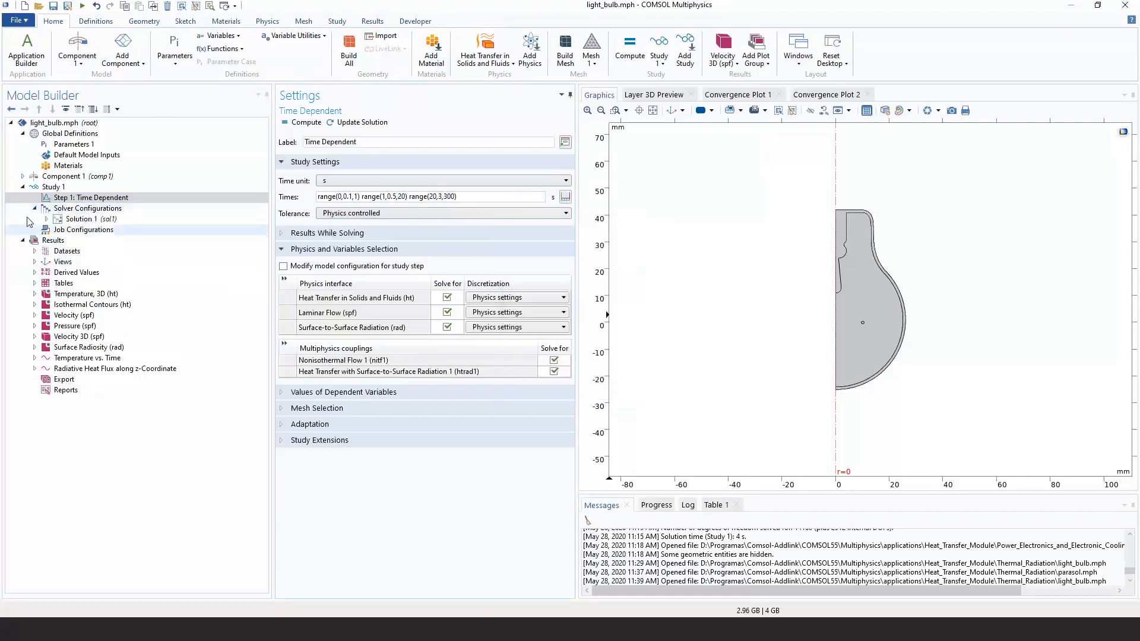
pyautogui.click(46, 220)
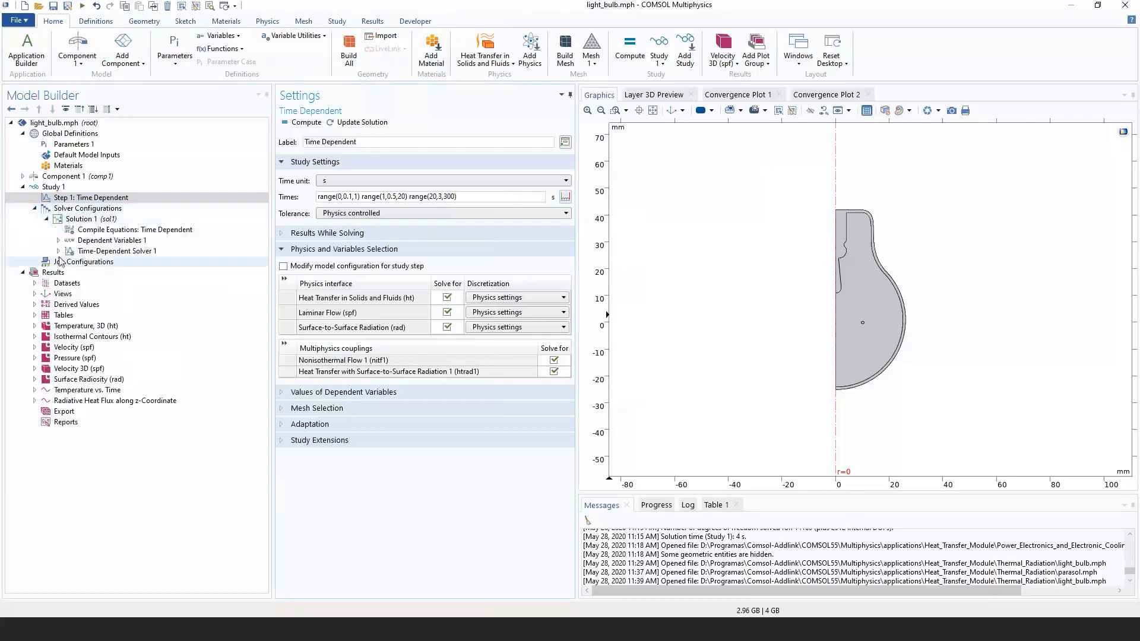
pyautogui.click(58, 250)
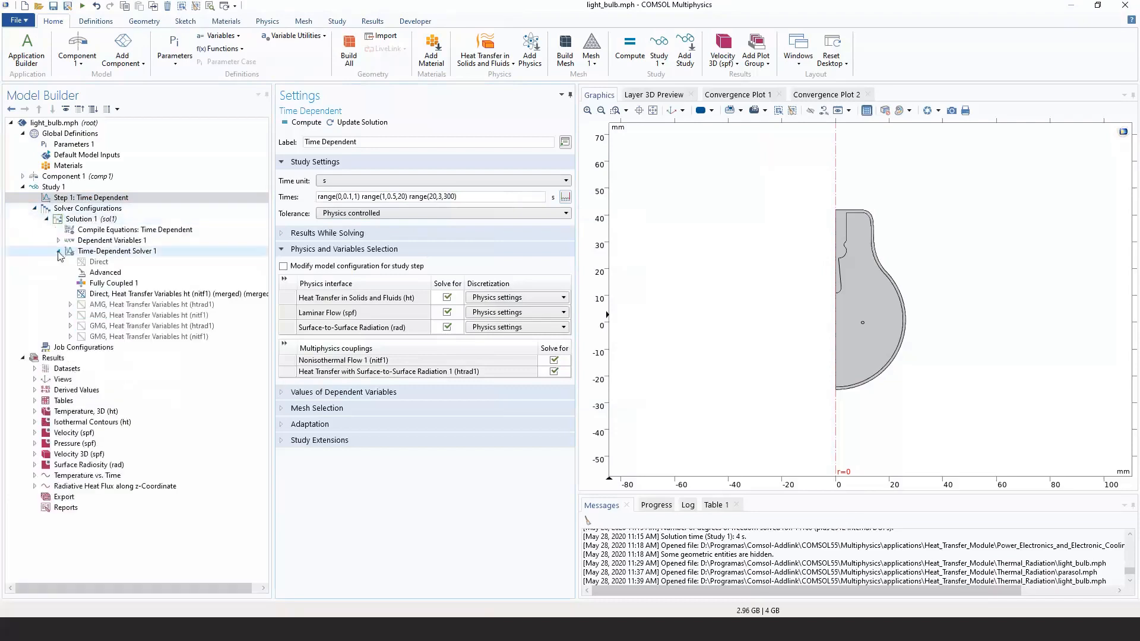
pyautogui.click(79, 295)
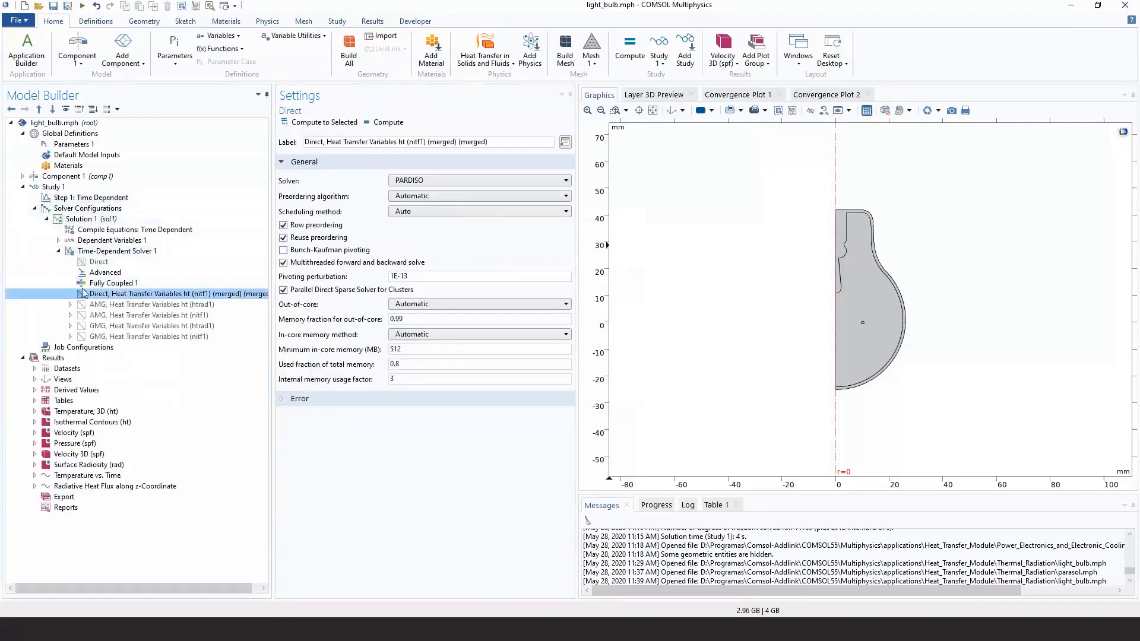
pyautogui.click(86, 255)
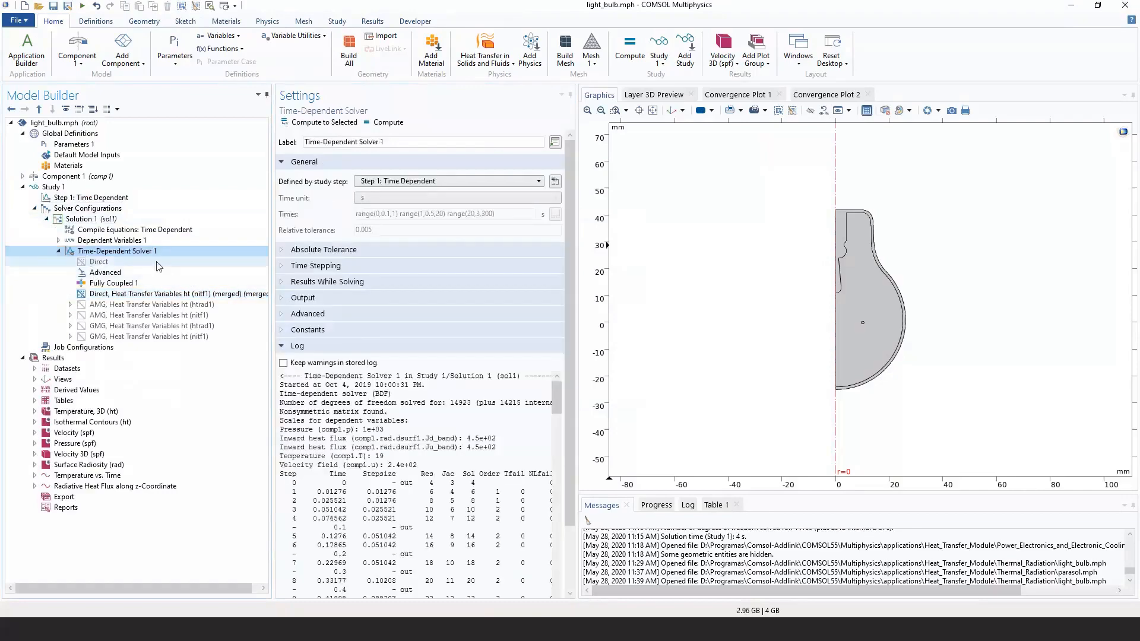
pyautogui.click(282, 267)
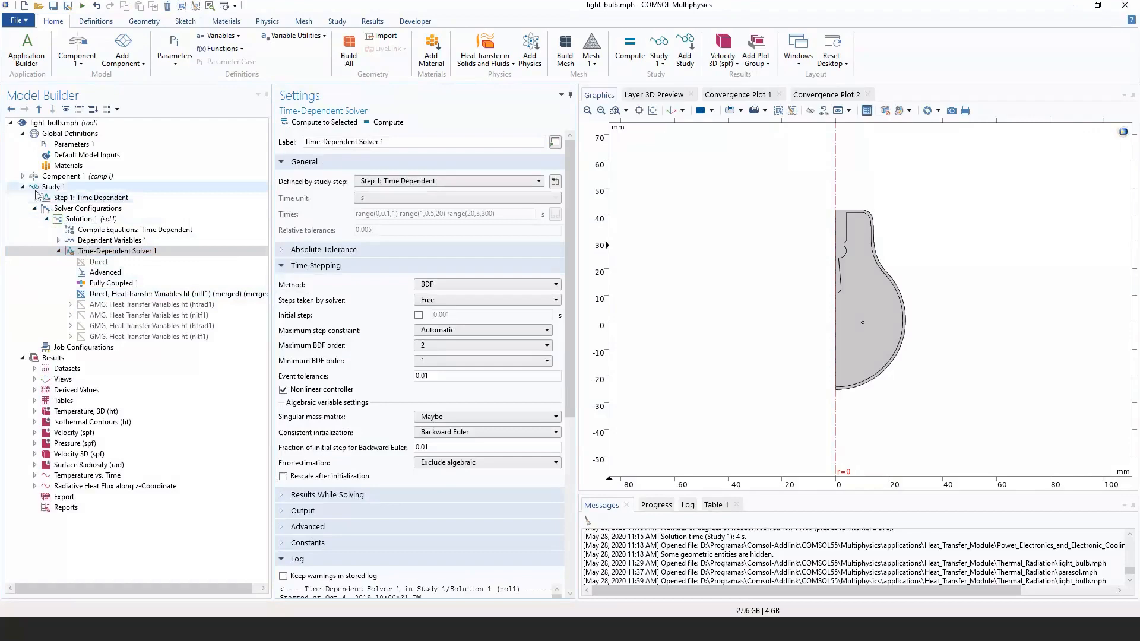
pyautogui.click(87, 208)
pyautogui.click(83, 218)
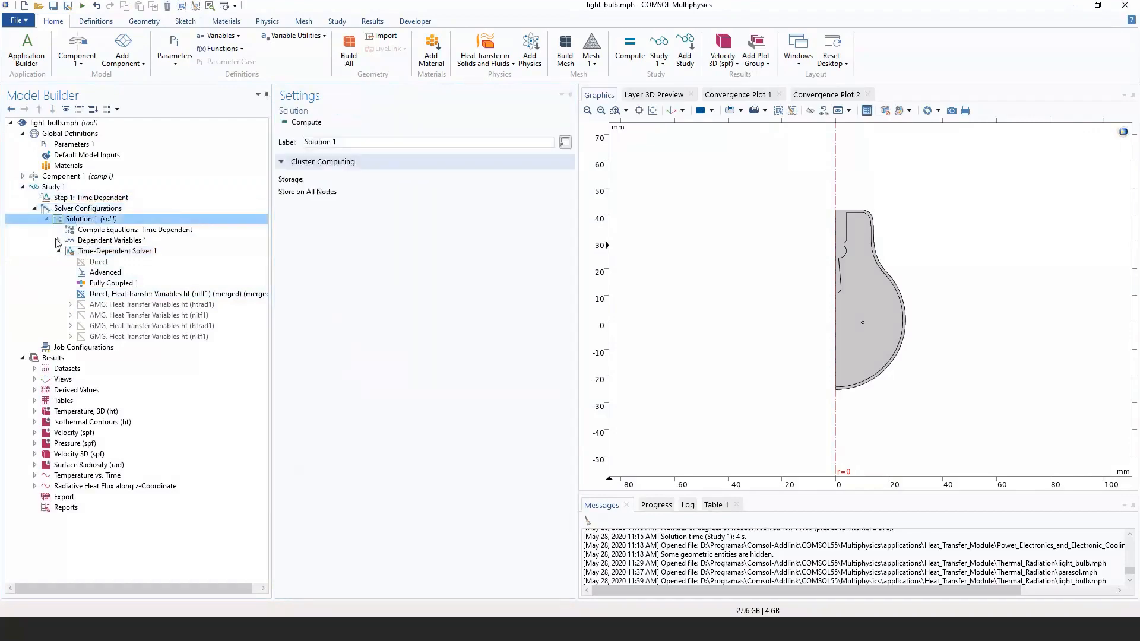
pyautogui.click(106, 252)
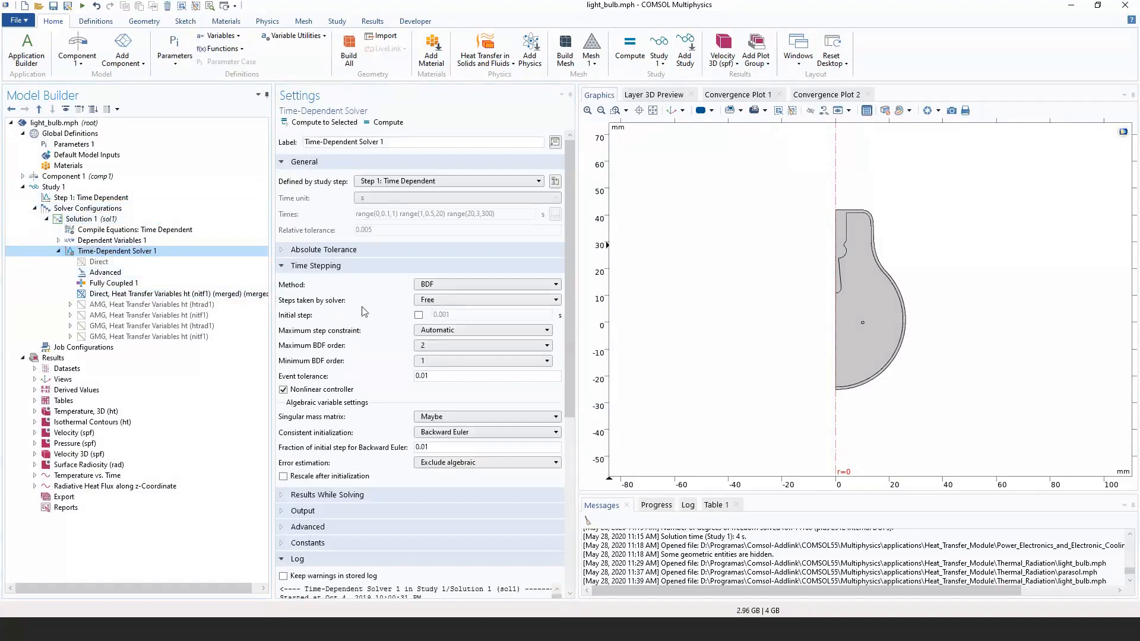
# Try Intermediate, Strict and Manual for the steps taken by the time-dependent solver, and settle on Strict.
pyautogui.click(427, 300)
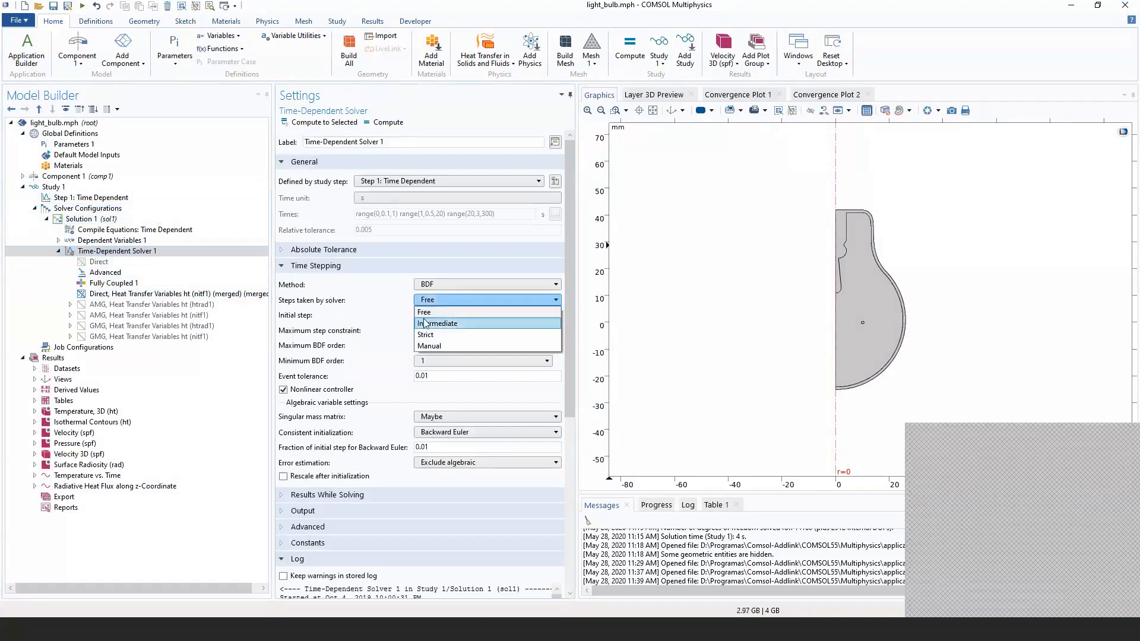
pyautogui.click(439, 324)
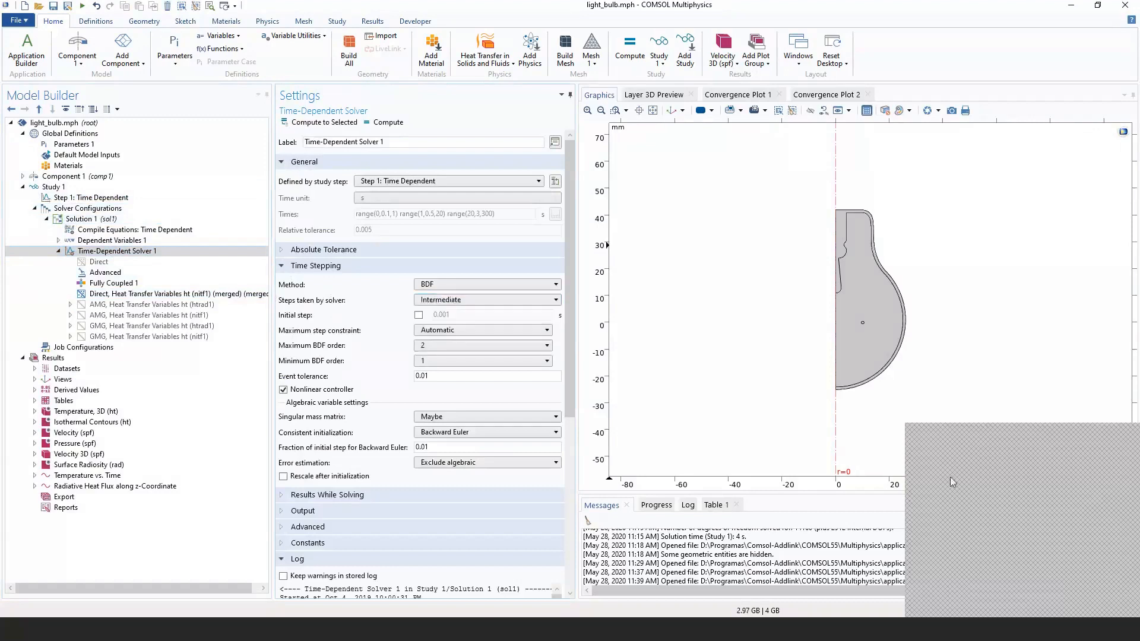
pyautogui.click(507, 302)
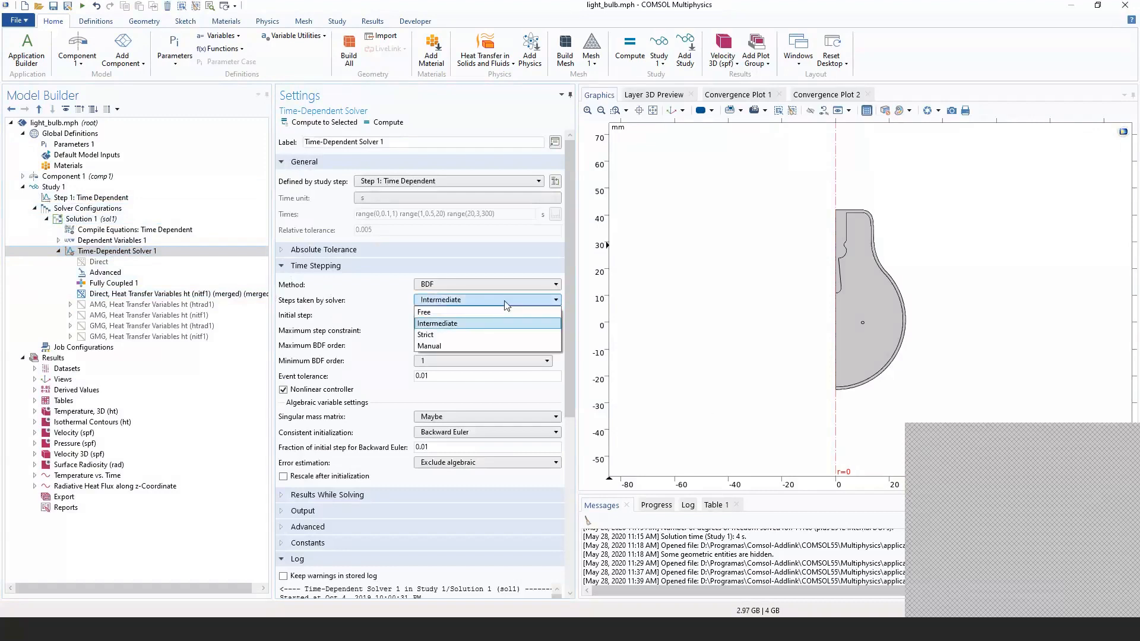
pyautogui.click(465, 340)
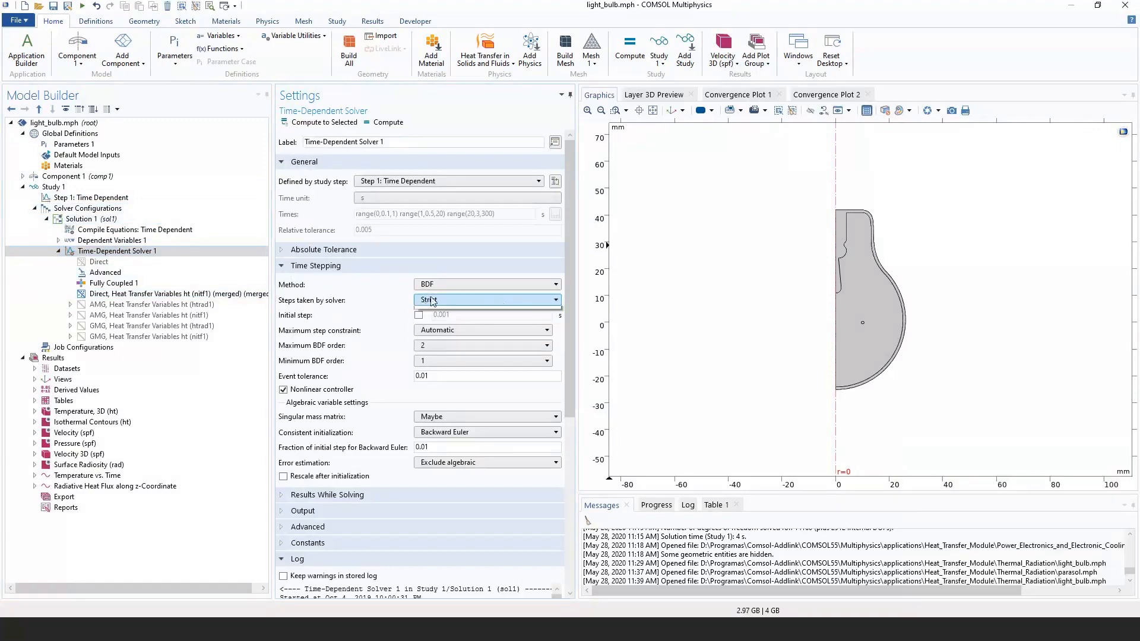
pyautogui.click(432, 301)
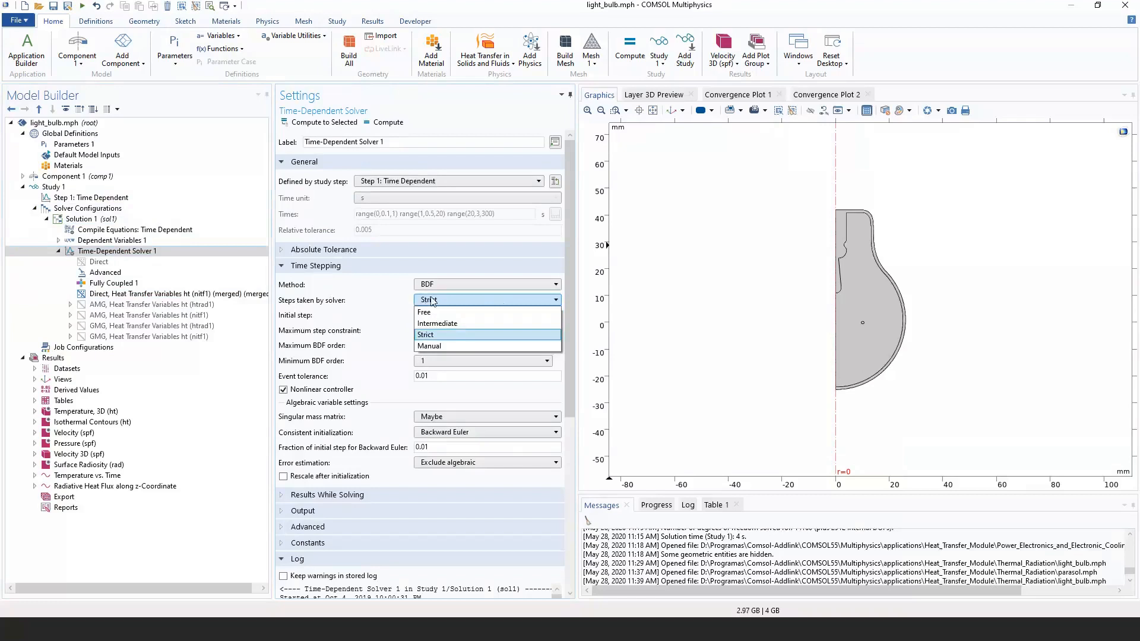
pyautogui.click(430, 346)
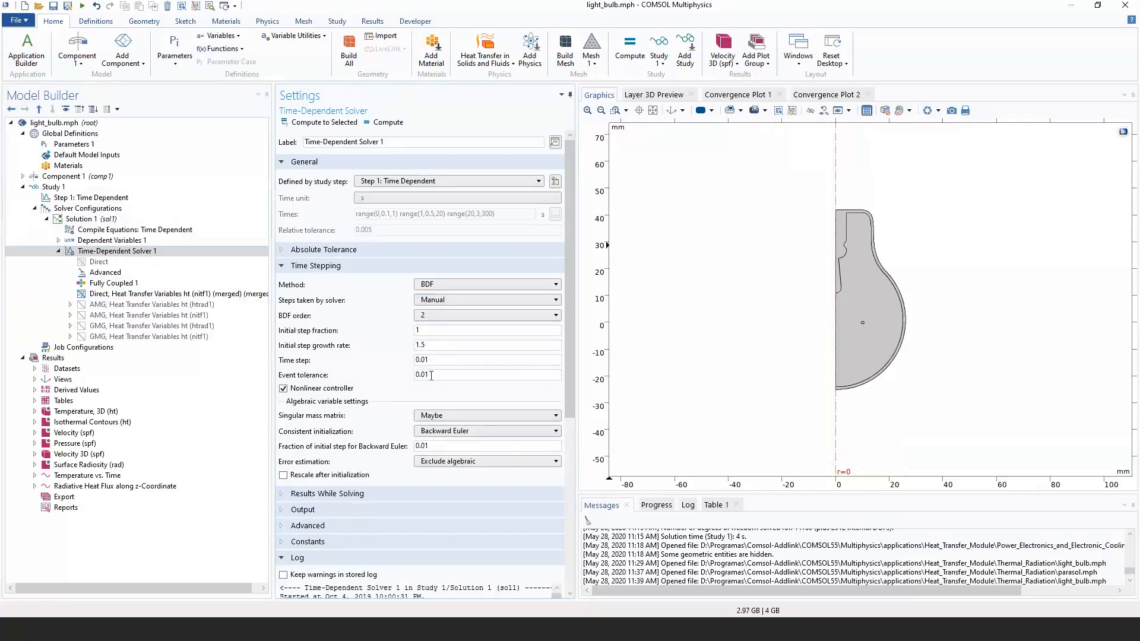
pyautogui.click(463, 300)
pyautogui.click(463, 337)
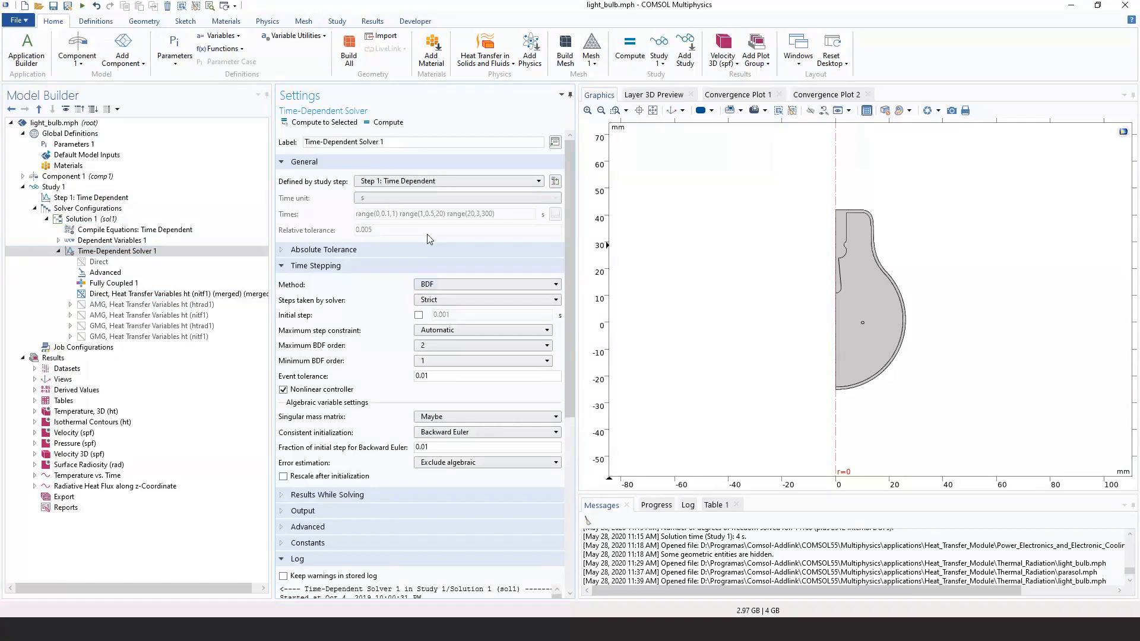
# Try the Constant and Expression options for the solver's maximum step constraint, then return it to Automatic.
pyautogui.click(474, 331)
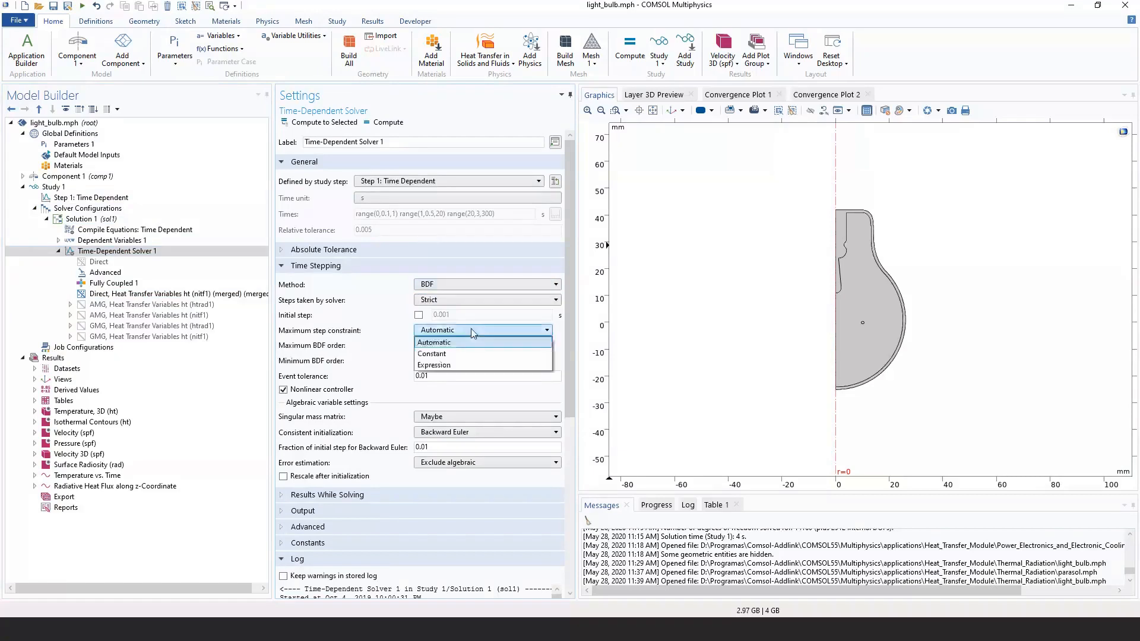
pyautogui.click(432, 354)
pyautogui.click(474, 330)
pyautogui.click(434, 343)
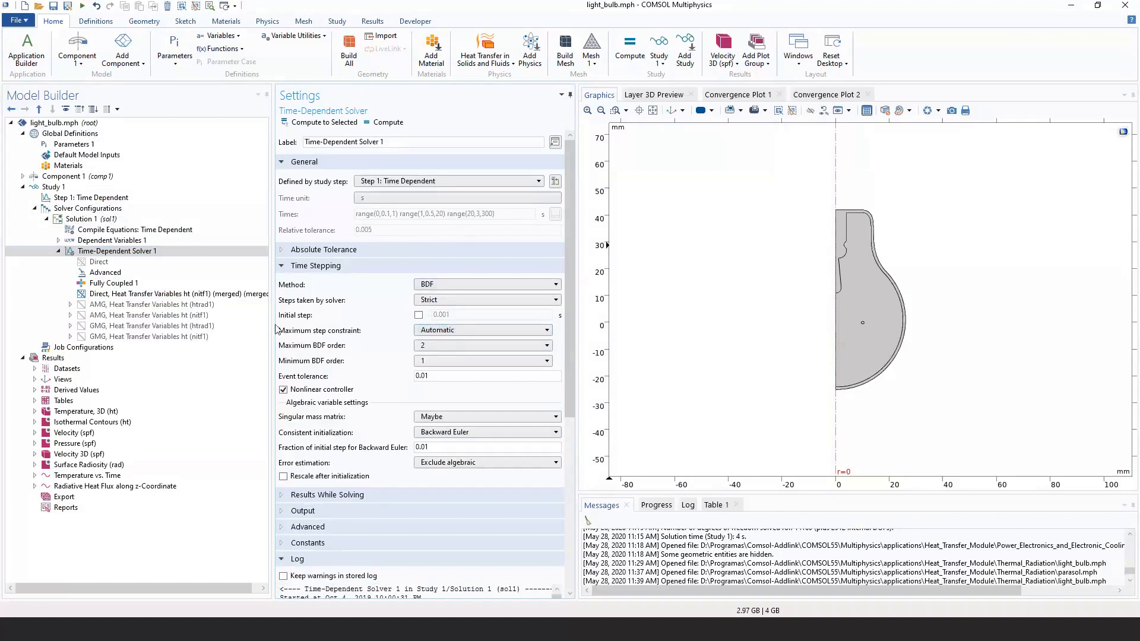
pyautogui.click(452, 330)
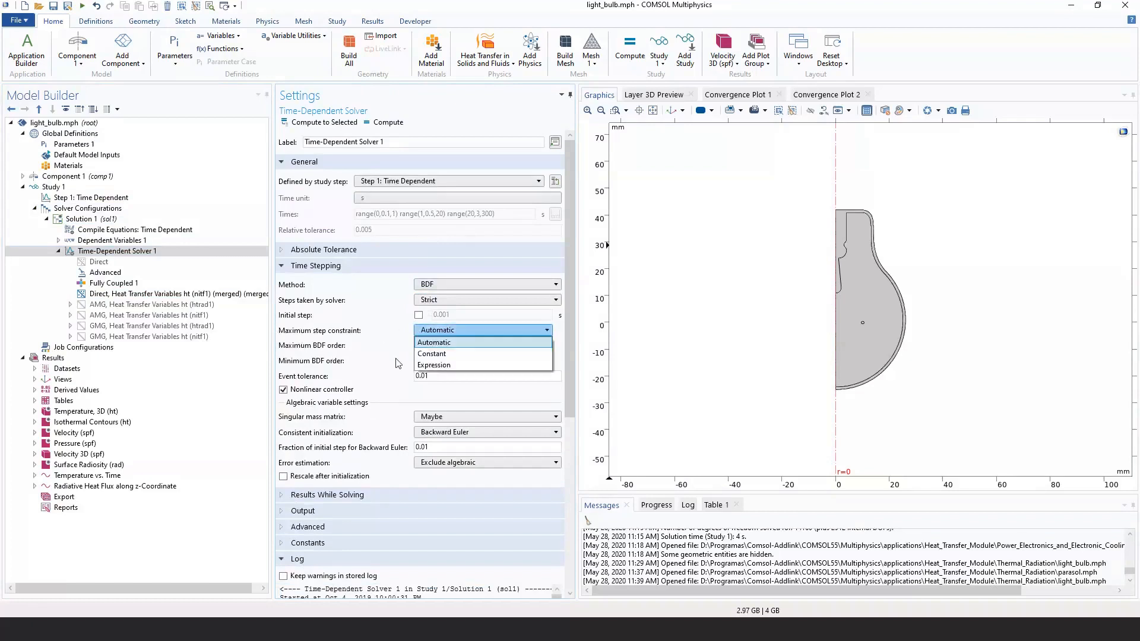
pyautogui.click(434, 365)
pyautogui.click(433, 331)
pyautogui.click(432, 354)
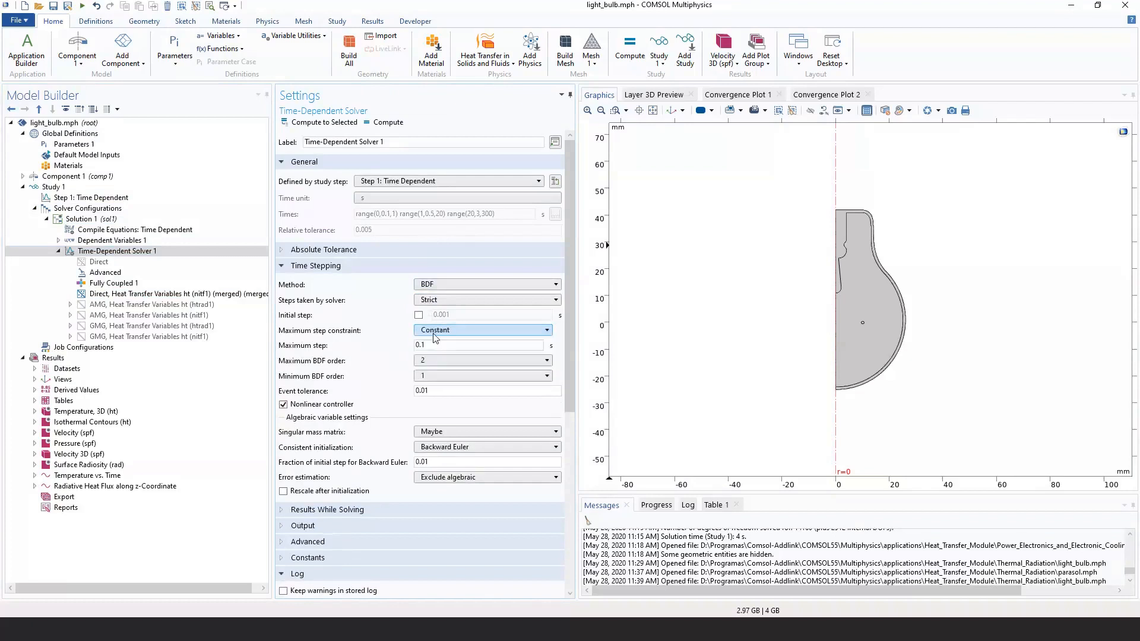
pyautogui.click(433, 331)
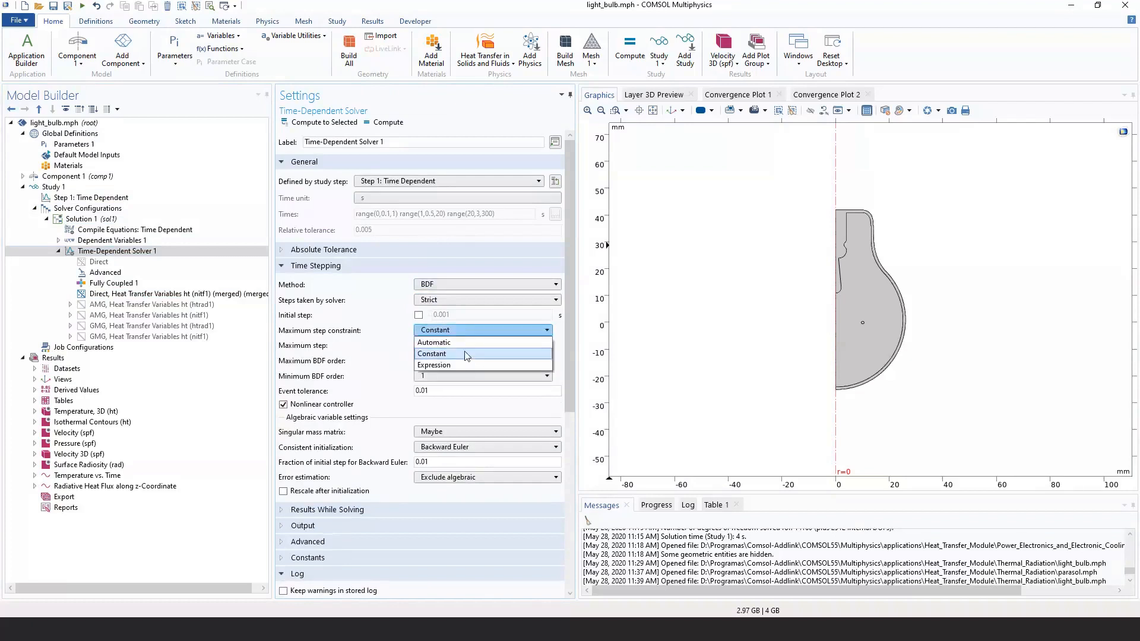
pyautogui.click(468, 342)
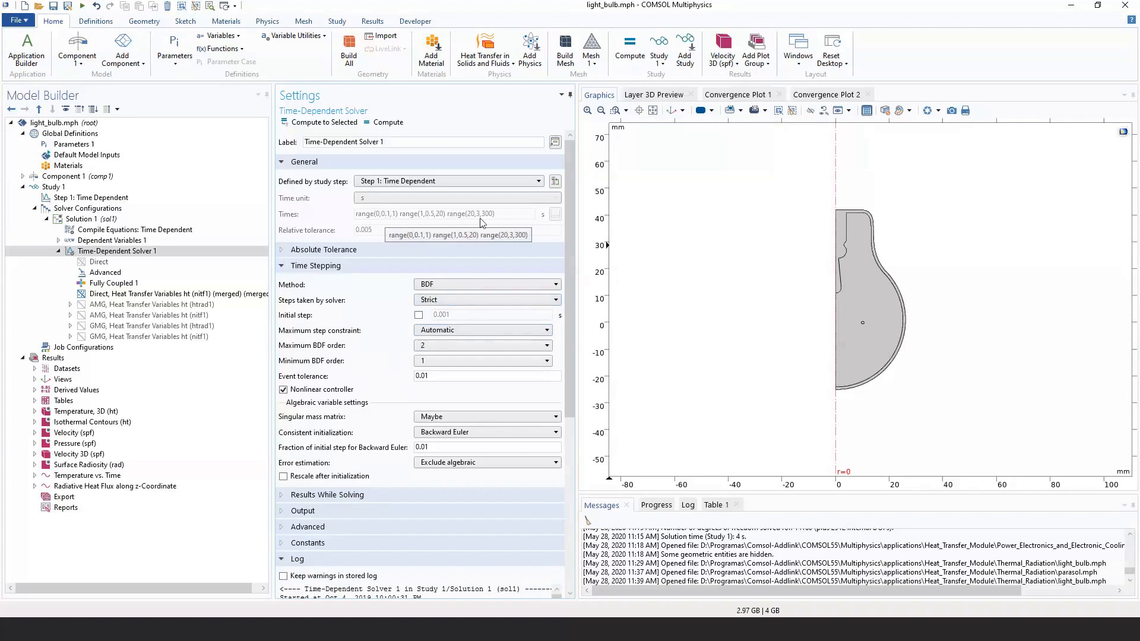
# Set the steps taken by the time-dependent solver to Free.
pyautogui.click(484, 300)
pyautogui.click(486, 312)
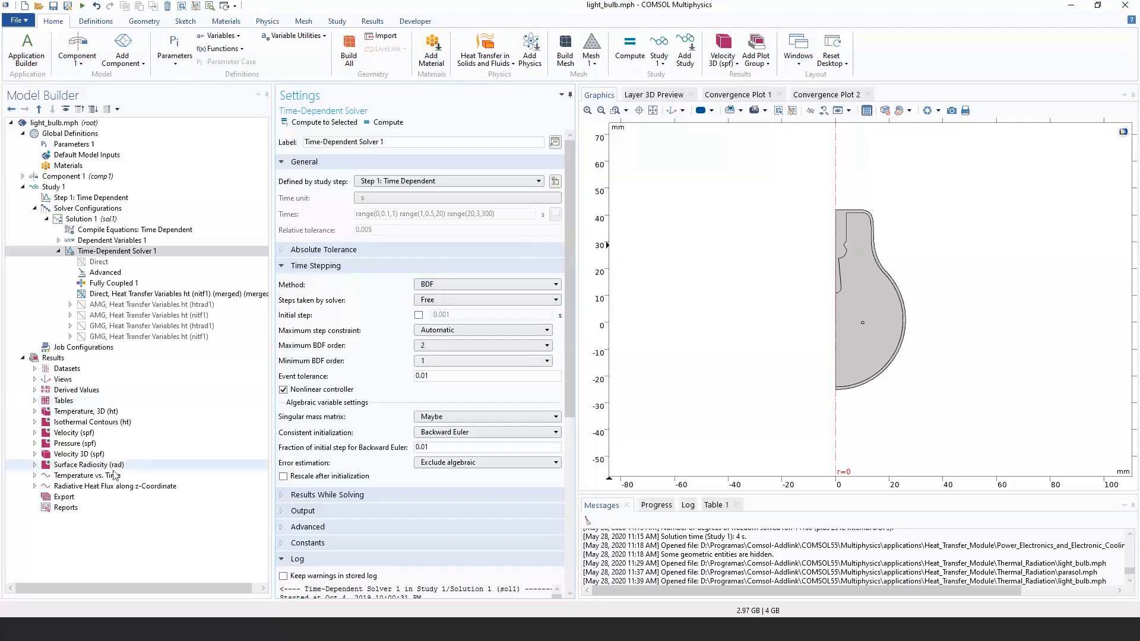
# Show the Temperature vs. Time plot, inspect the curve's flattening part around 200 s, and restore the full plot extents.
pyautogui.click(250, 475)
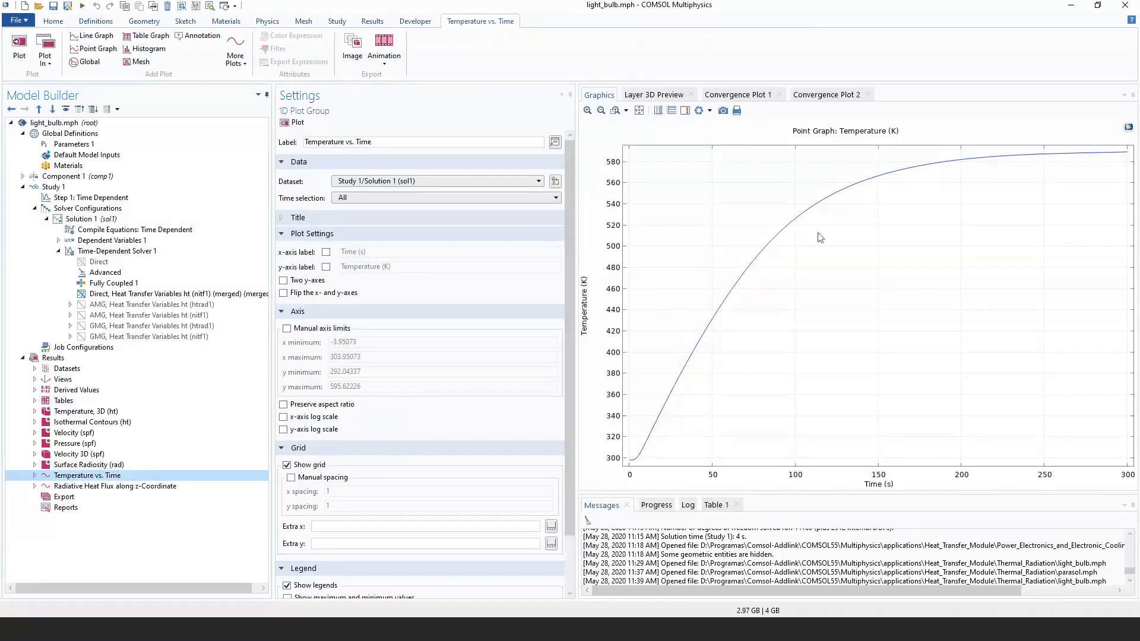
pyautogui.scroll(2, 963, 165)
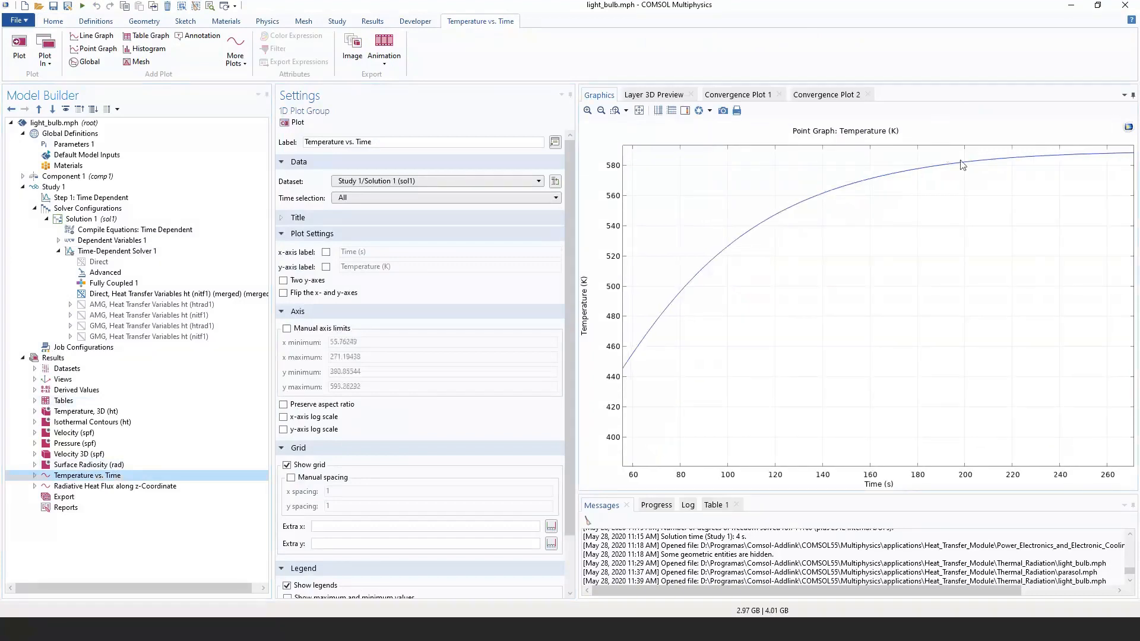
pyautogui.scroll(-2, 964, 166)
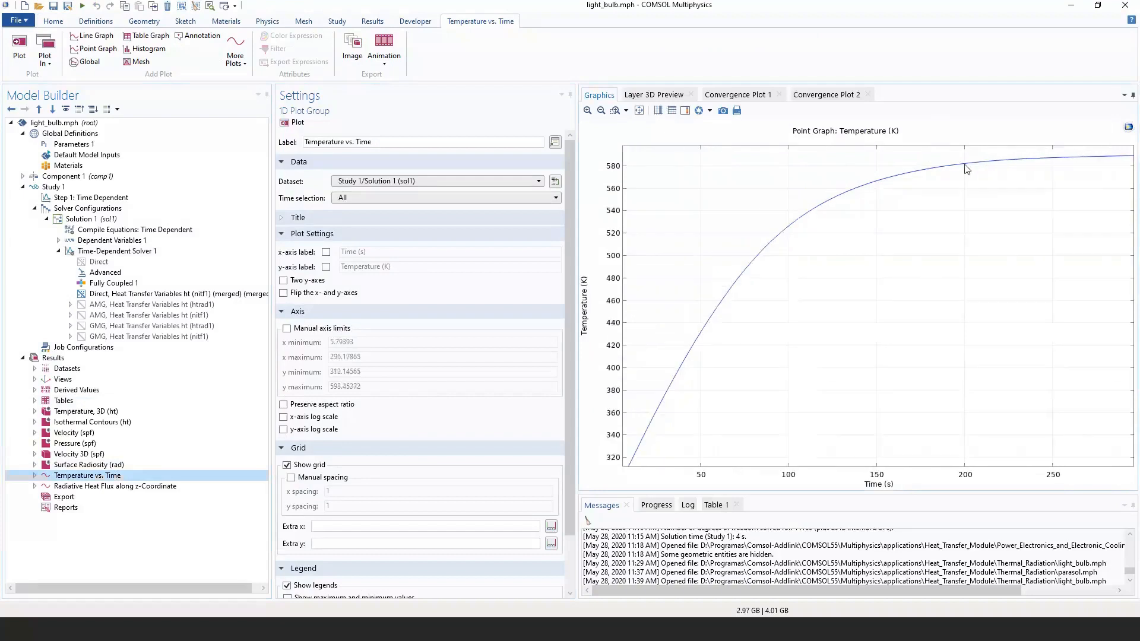
pyautogui.moveTo(1013, 167); pyautogui.dragTo(1008, 168)
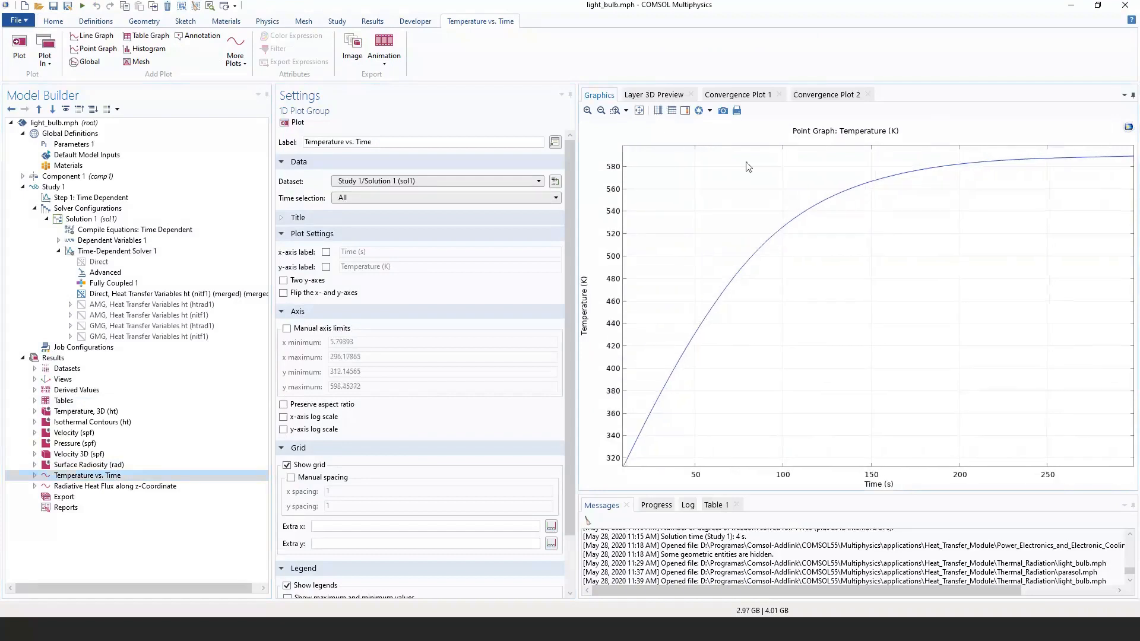
pyautogui.click(641, 112)
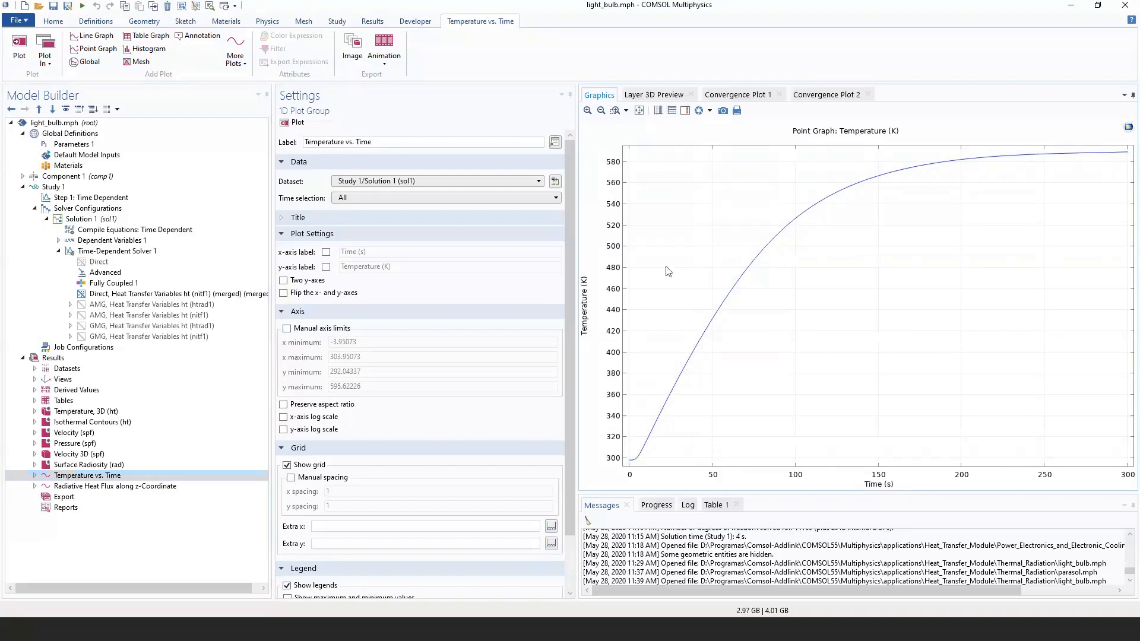
# Compare the Time Dependent step's output time ranges with the Temperature vs. Time curve, and return to the Time-Dependent Solver 1 settings.
pyautogui.click(83, 197)
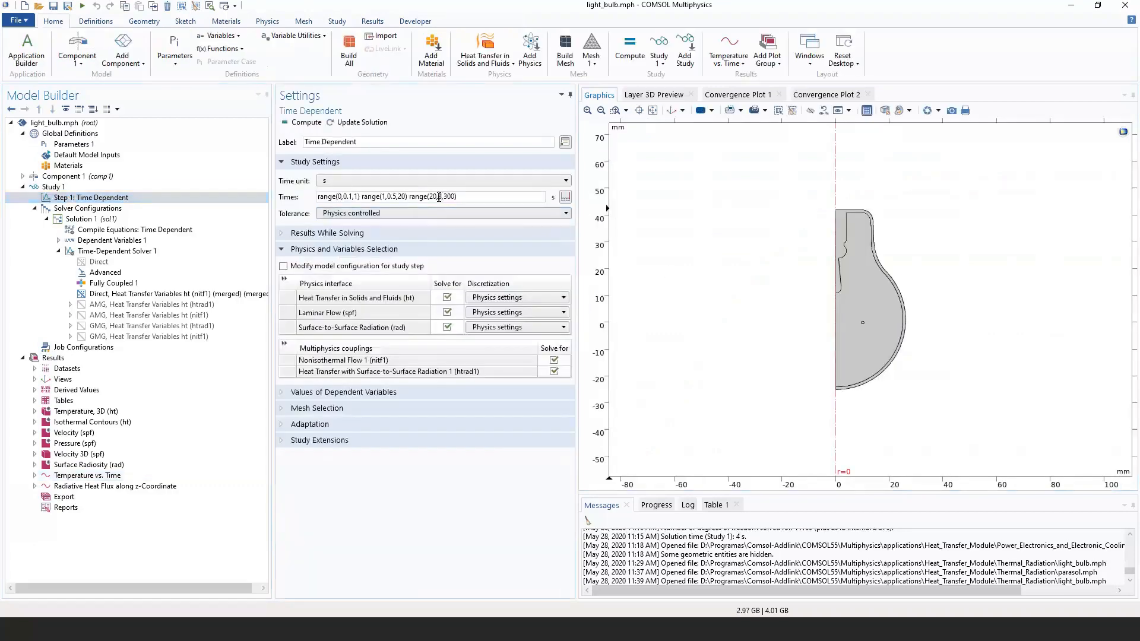
pyautogui.doubleClick(439, 197)
pyautogui.click(109, 487)
pyautogui.click(109, 476)
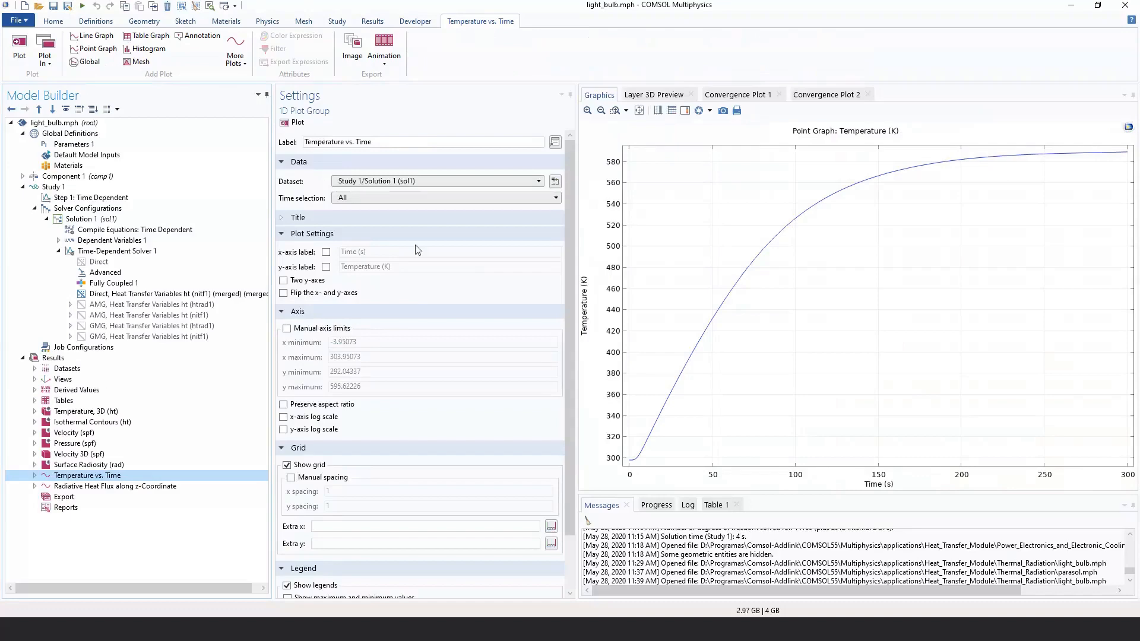
pyautogui.click(118, 251)
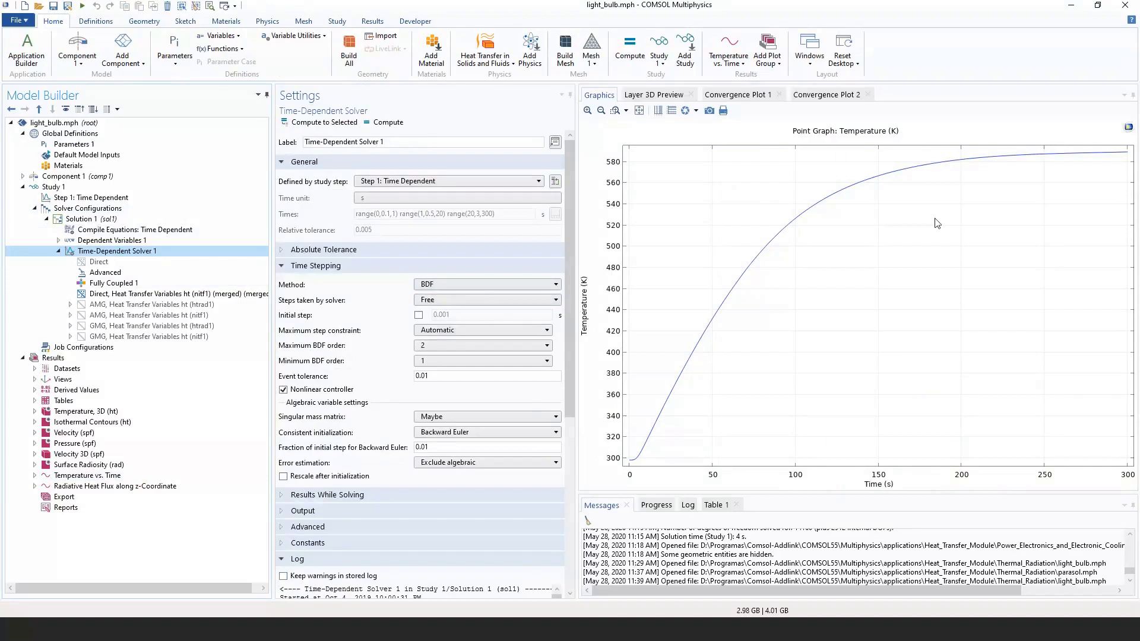
# Read the description of the parasol model in the Application Libraries, closing them without opening the model.
pyautogui.click(16, 19)
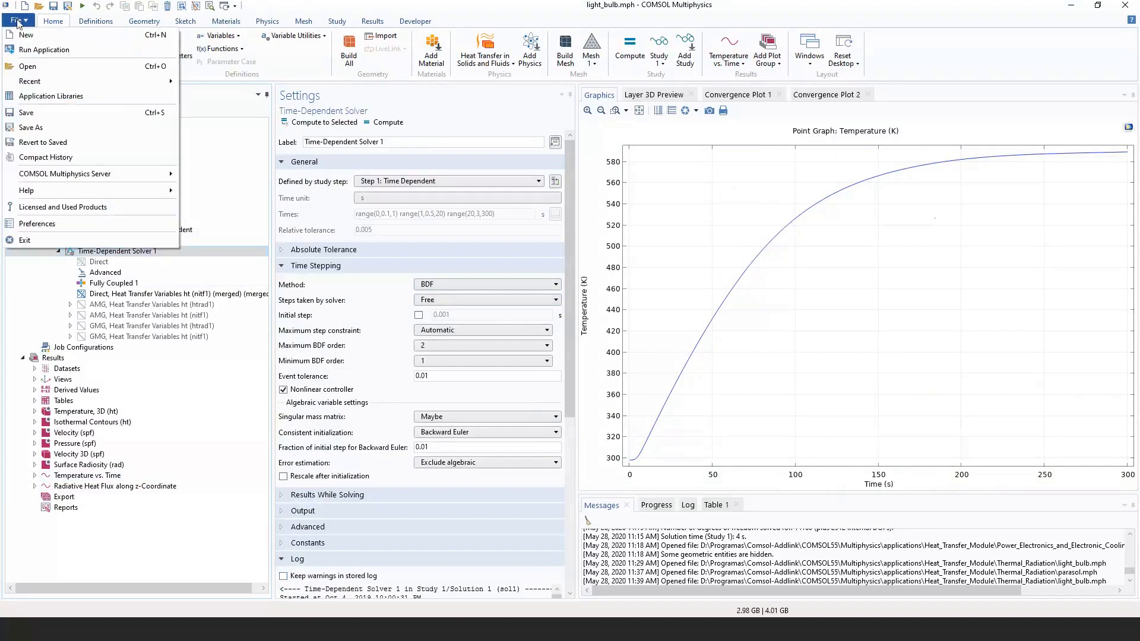
pyautogui.click(51, 96)
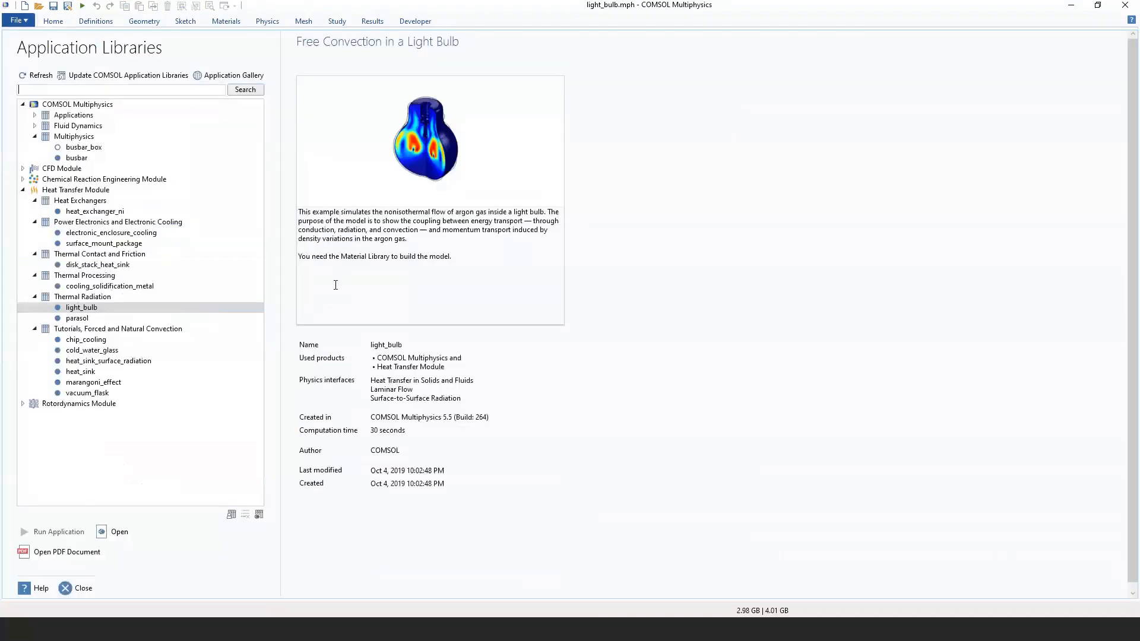
pyautogui.click(184, 318)
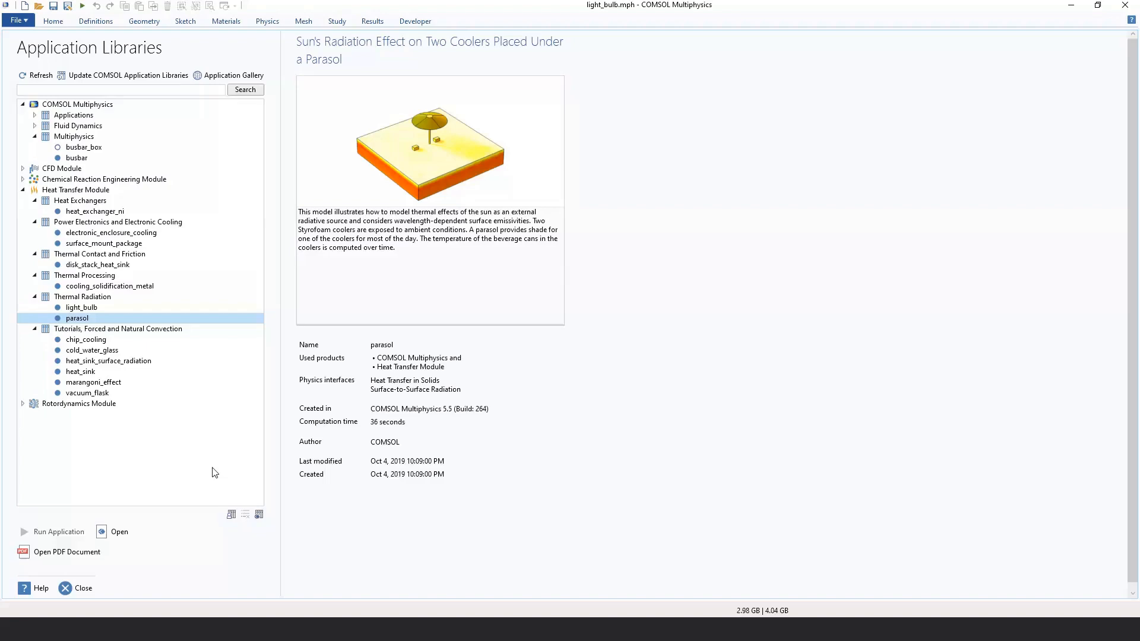
pyautogui.click(77, 589)
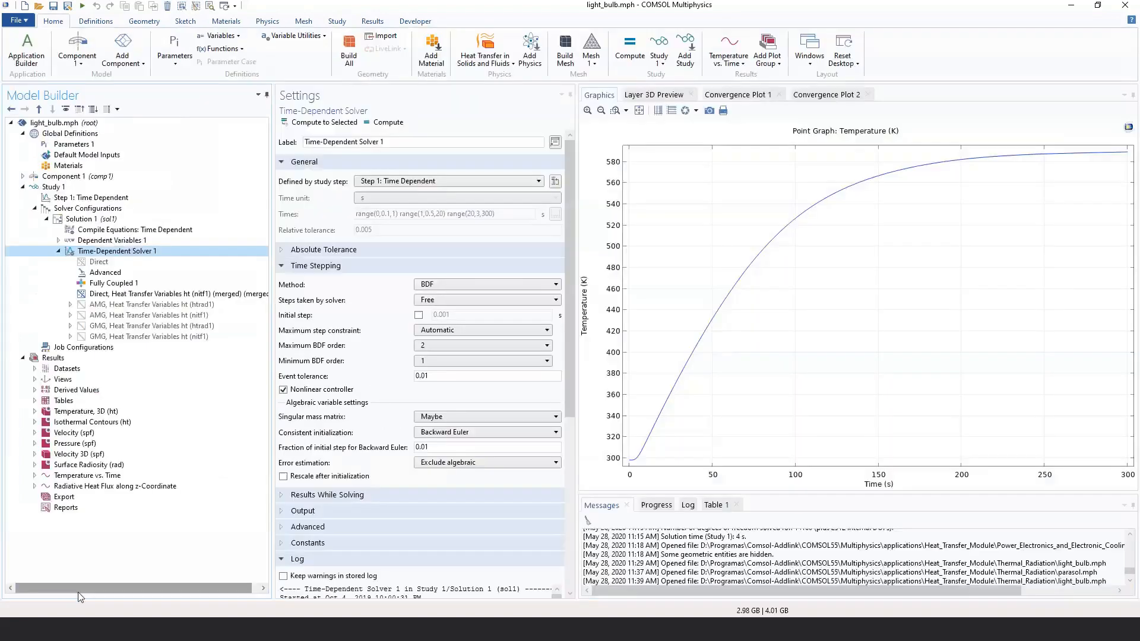
# Examine the Chemical Species Transport interfaces available among the physics that can be added to the model.
pyautogui.click(257, 25)
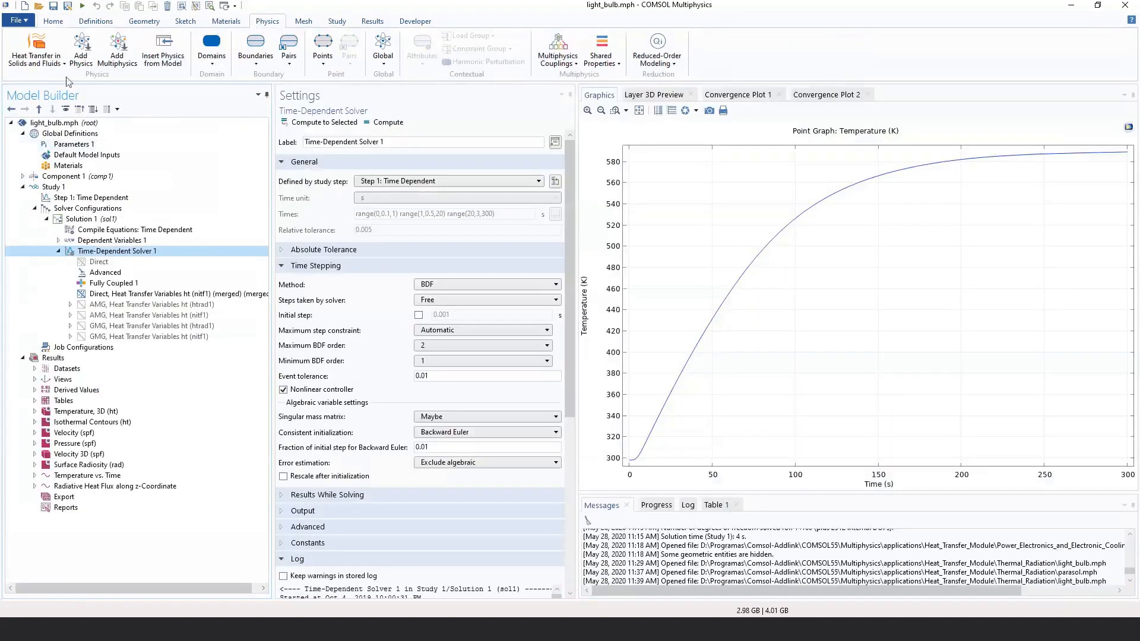
pyautogui.click(82, 52)
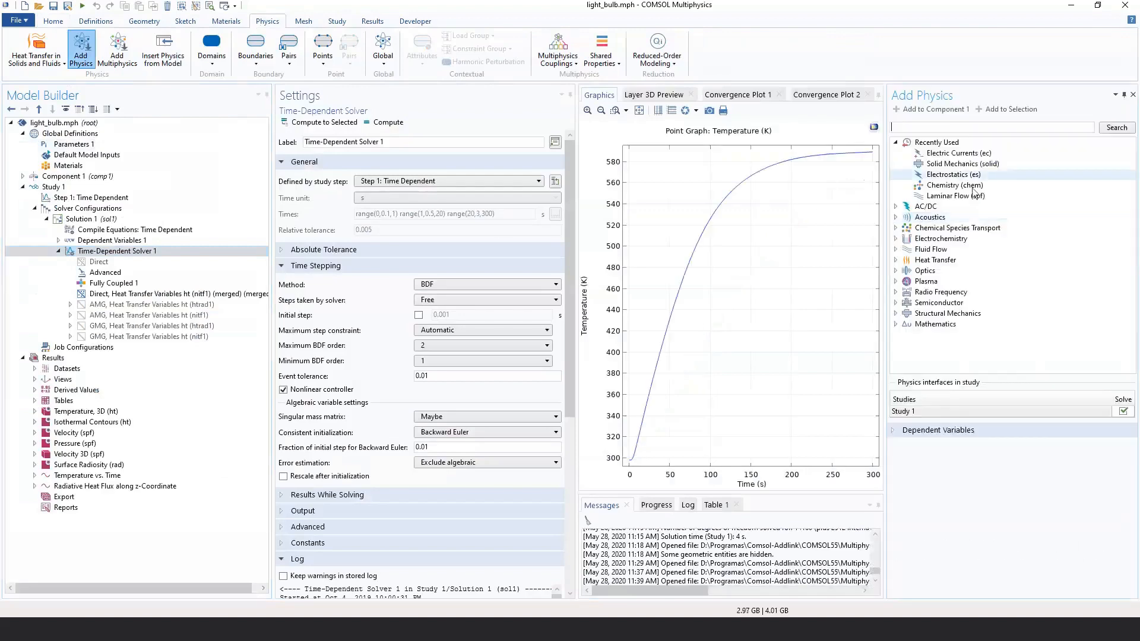
pyautogui.click(895, 228)
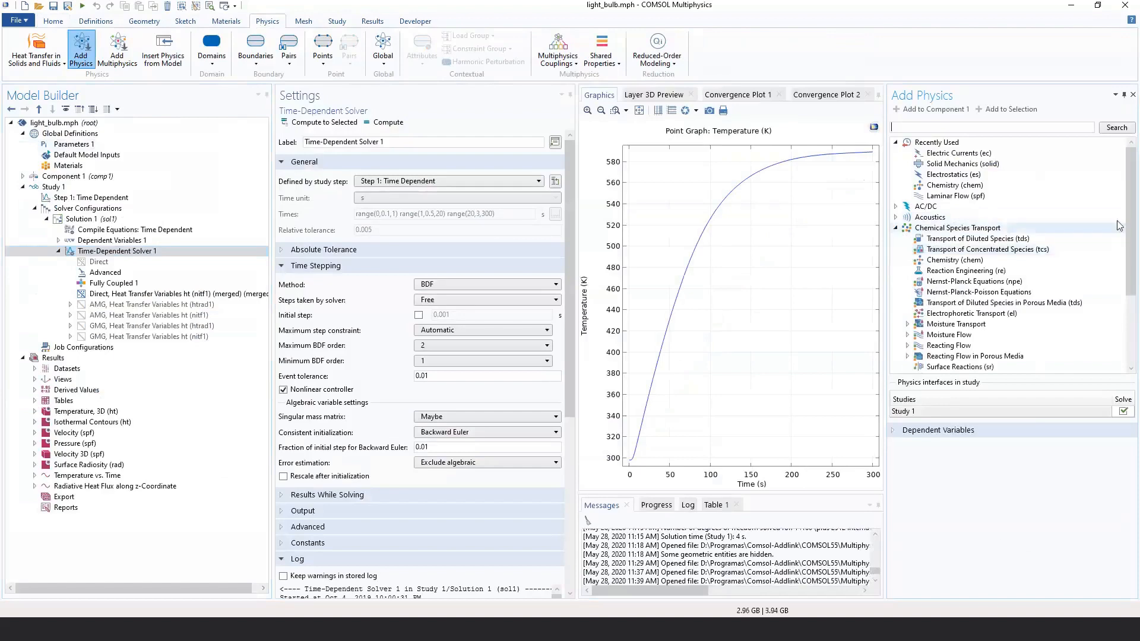
pyautogui.scroll(-2, 1072, 228)
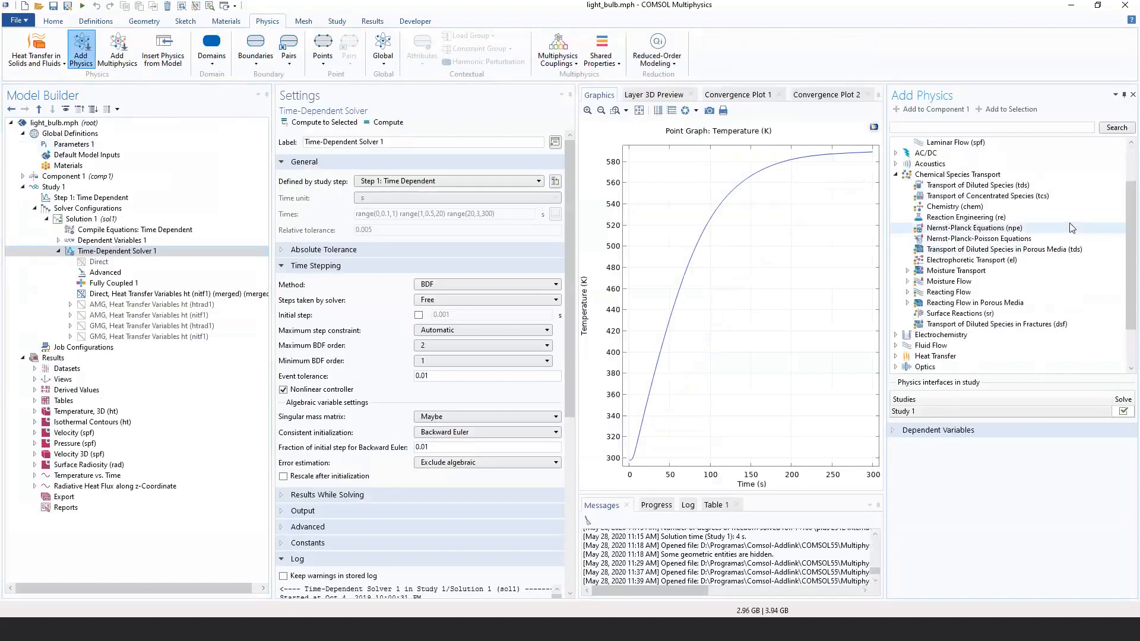
pyautogui.moveTo(1130, 215); pyautogui.dragTo(1130, 250)
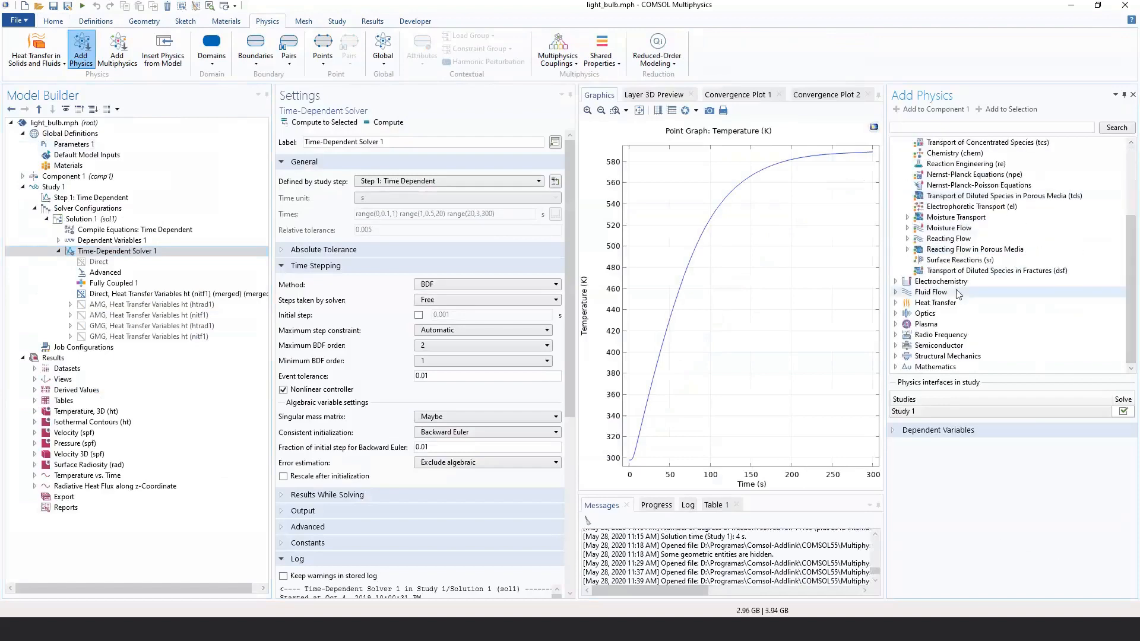
# Examine the PDE and the ODE and DAE interfaces under Mathematics, including Coefficient Form PDE, without adding any physics.
pyautogui.click(898, 368)
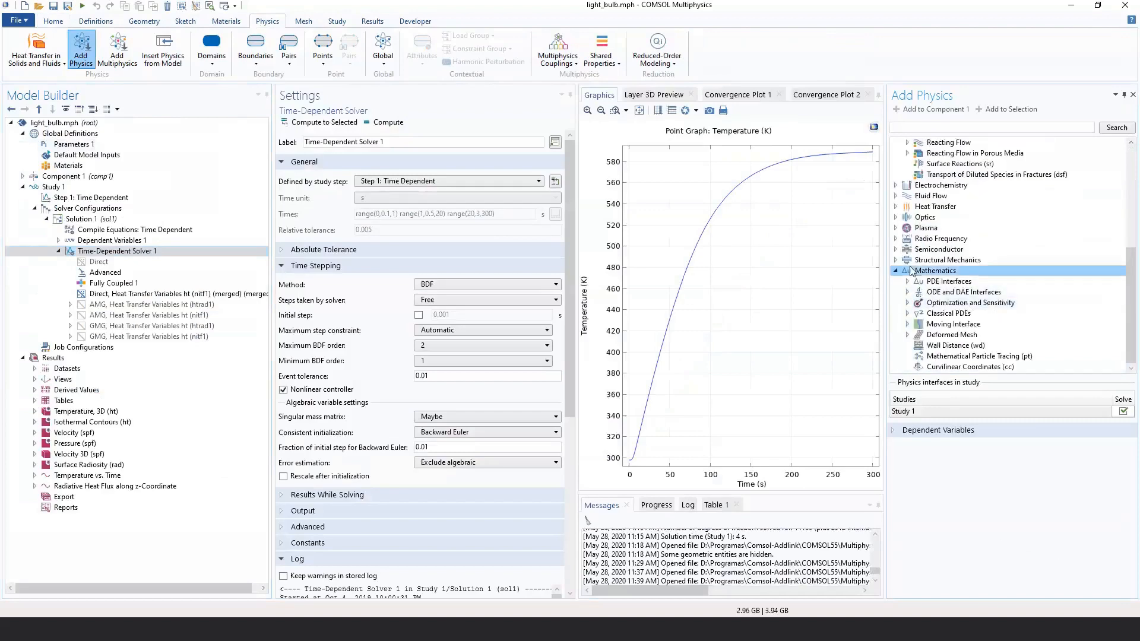
pyautogui.scroll(5, 968, 148)
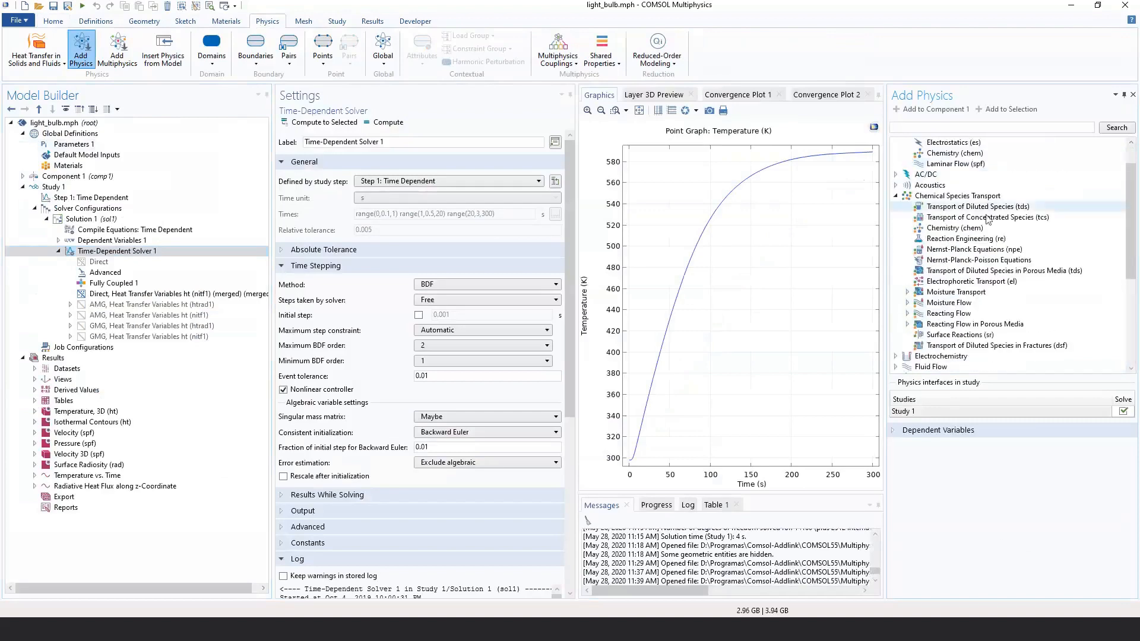
pyautogui.scroll(-5, 933, 249)
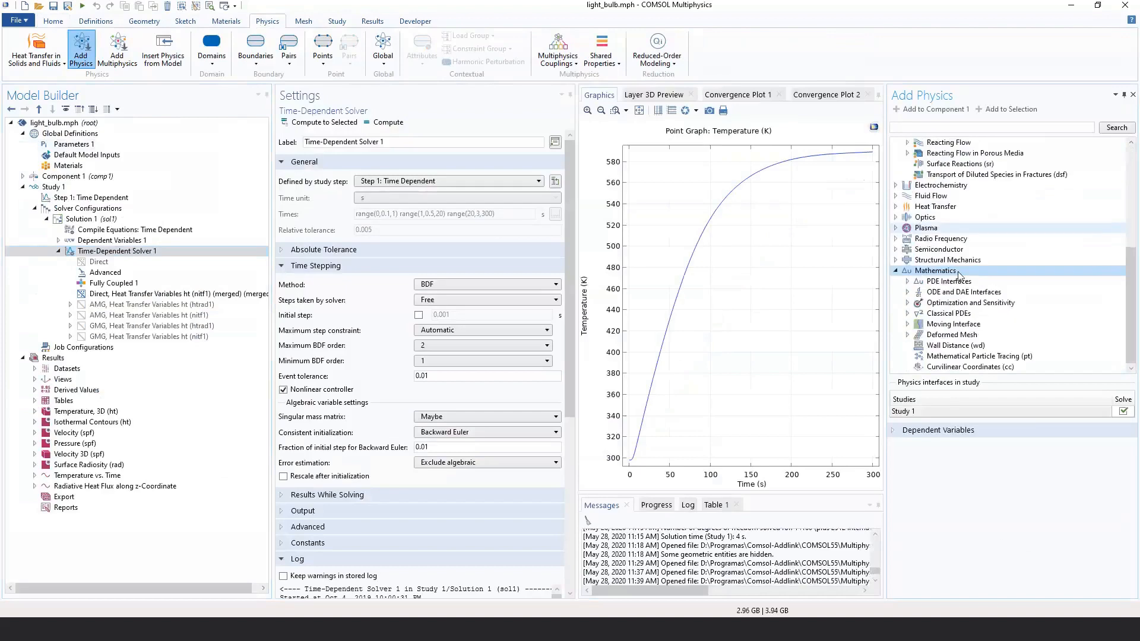
pyautogui.click(908, 282)
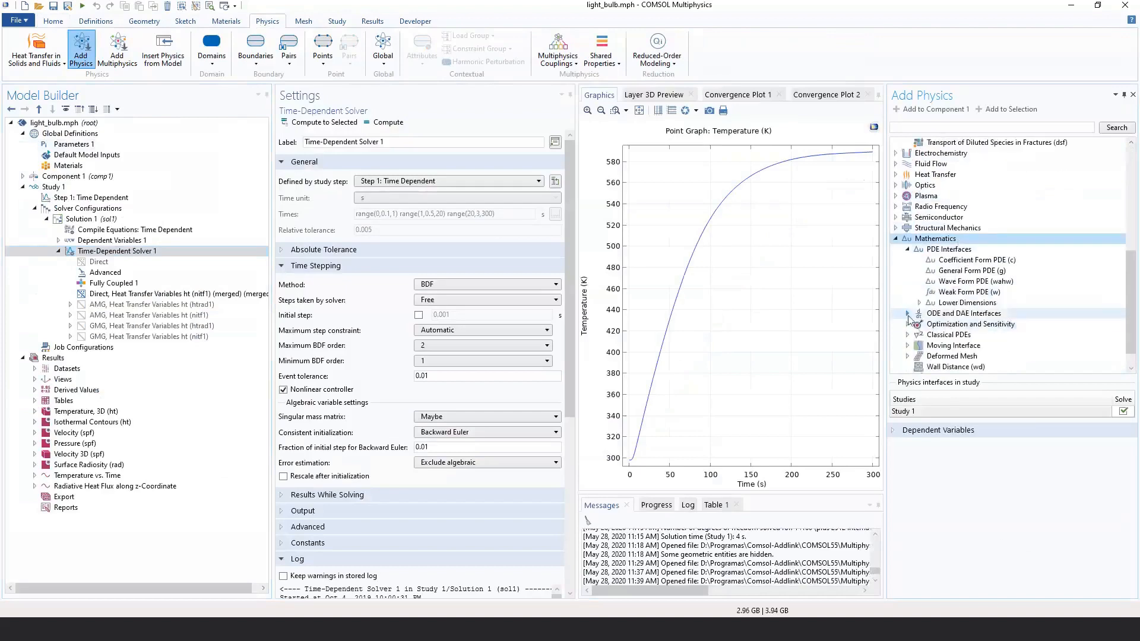
pyautogui.click(908, 314)
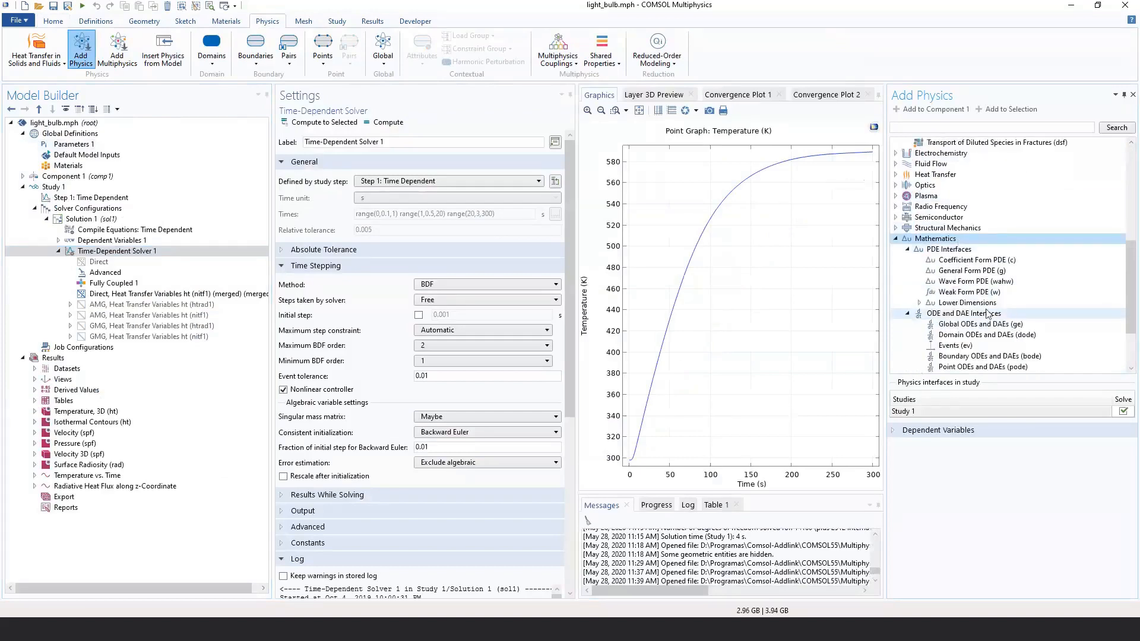
pyautogui.click(977, 260)
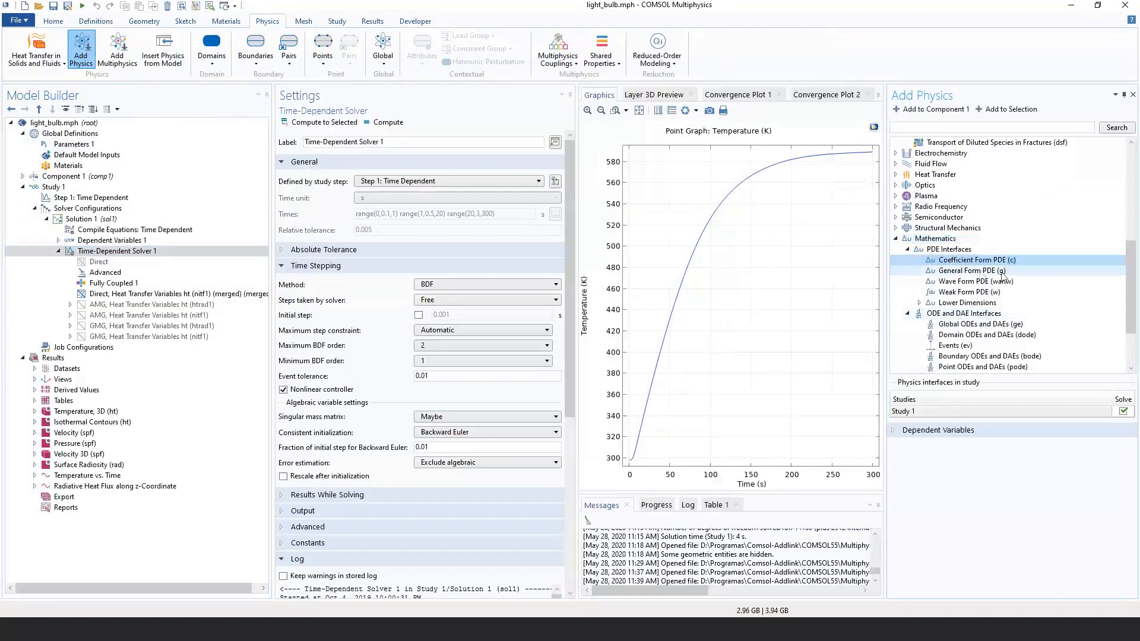
pyautogui.scroll(-1, 998, 276)
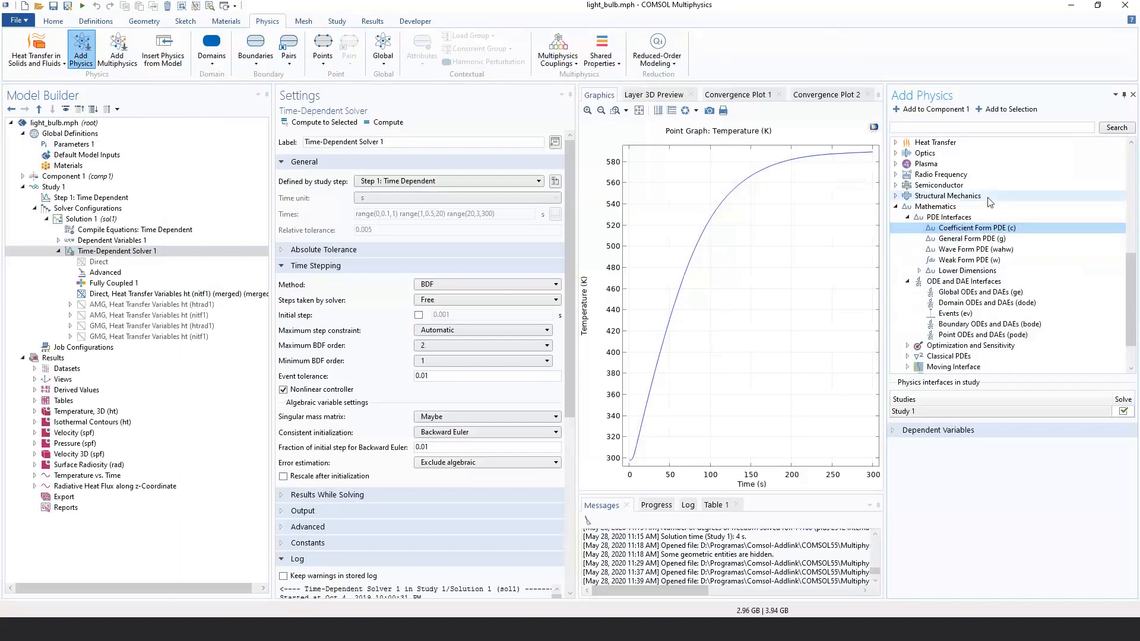
pyautogui.click(1133, 94)
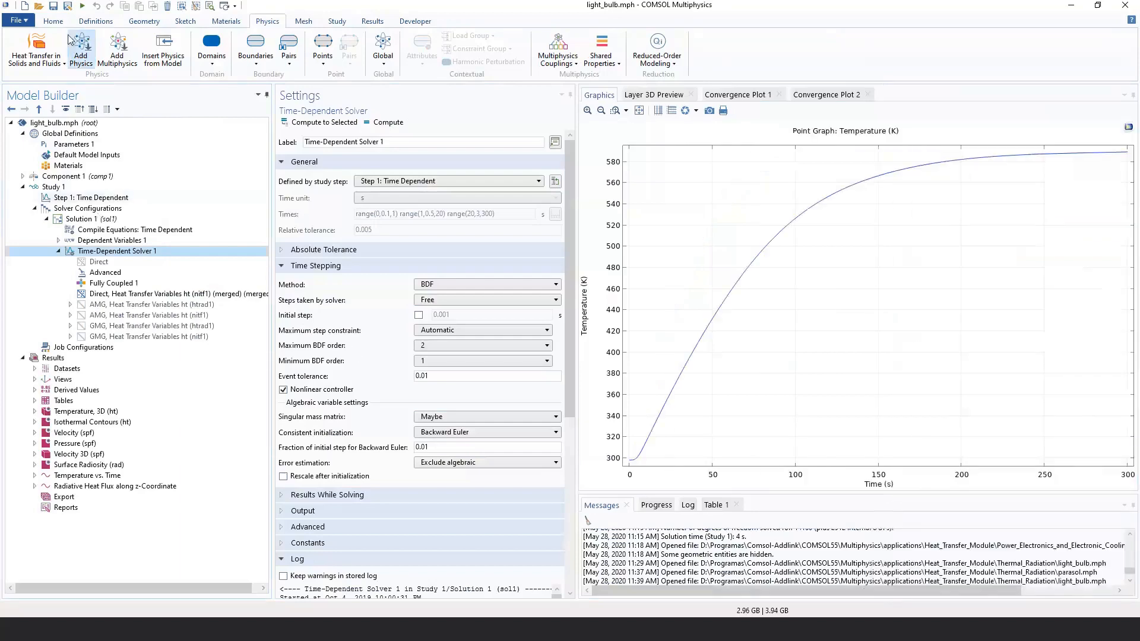
# Open the parasol model from the Application Libraries, discarding the changes to light_bulb.mph.
pyautogui.click(28, 21)
pyautogui.click(44, 95)
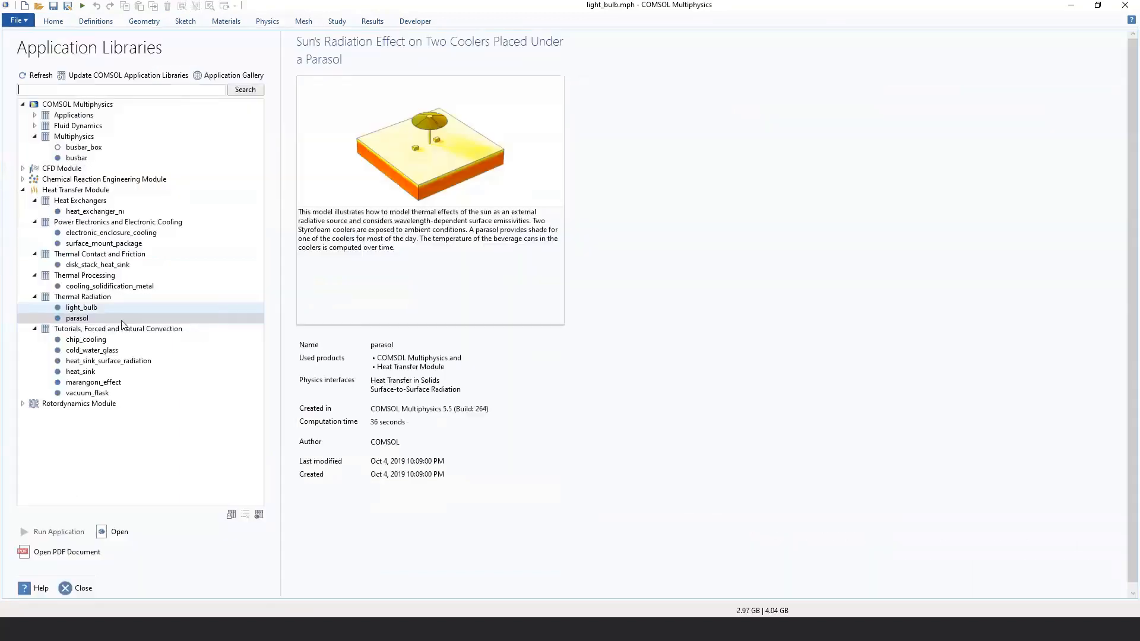
pyautogui.click(116, 532)
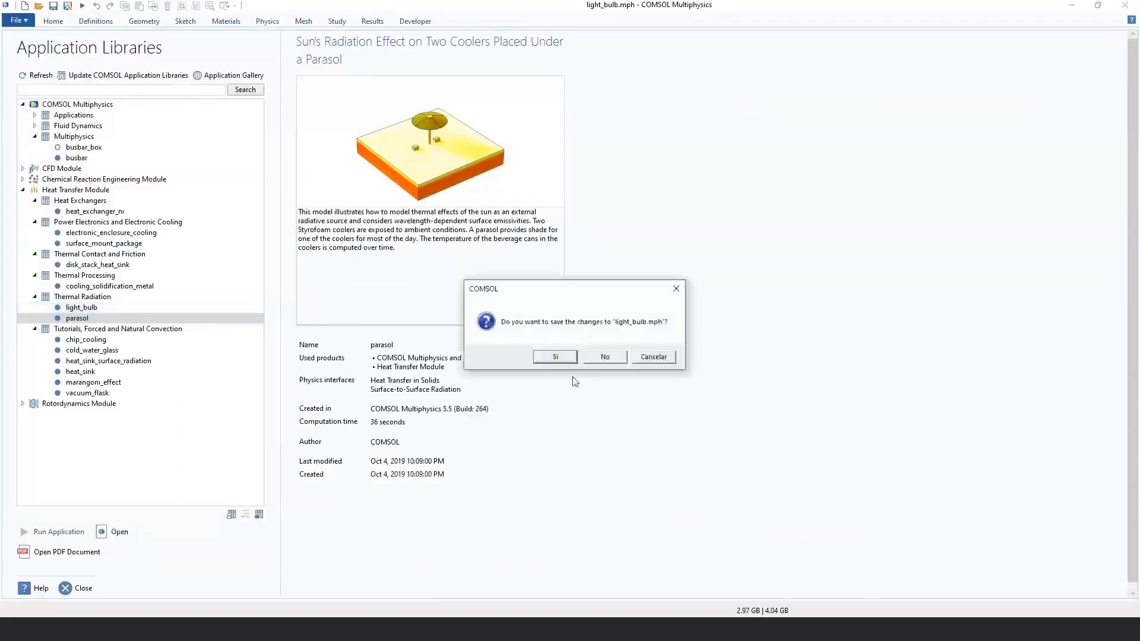
pyautogui.click(591, 360)
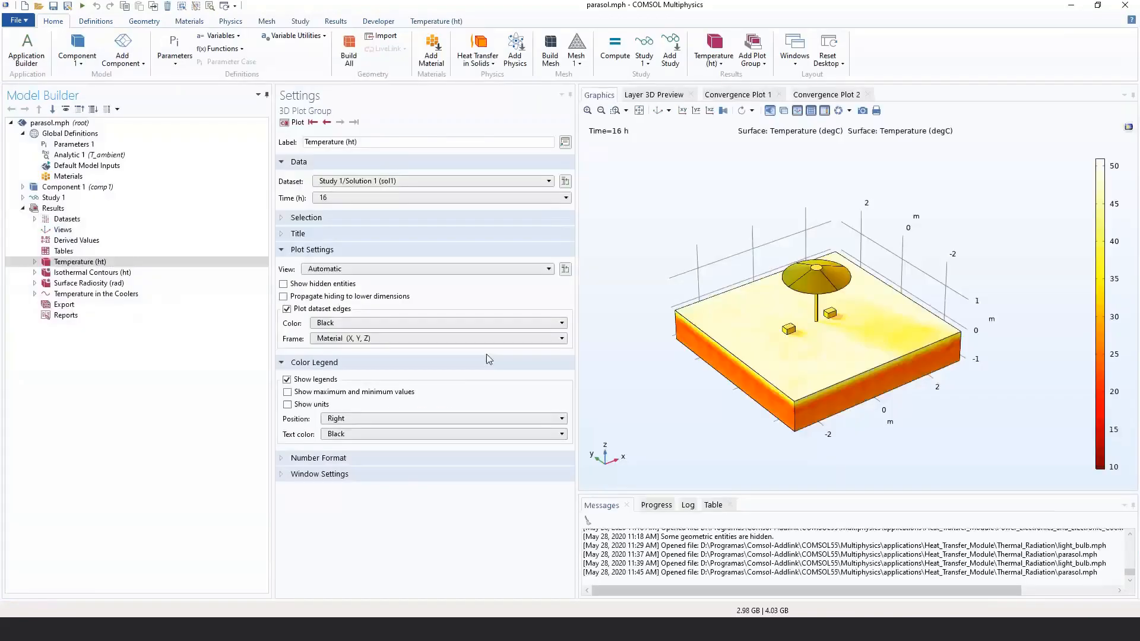
# Examine the features available for Surface-to-Surface Radiation under Component 1, and open the External Radiation Source 1 settings.
pyautogui.click(23, 186)
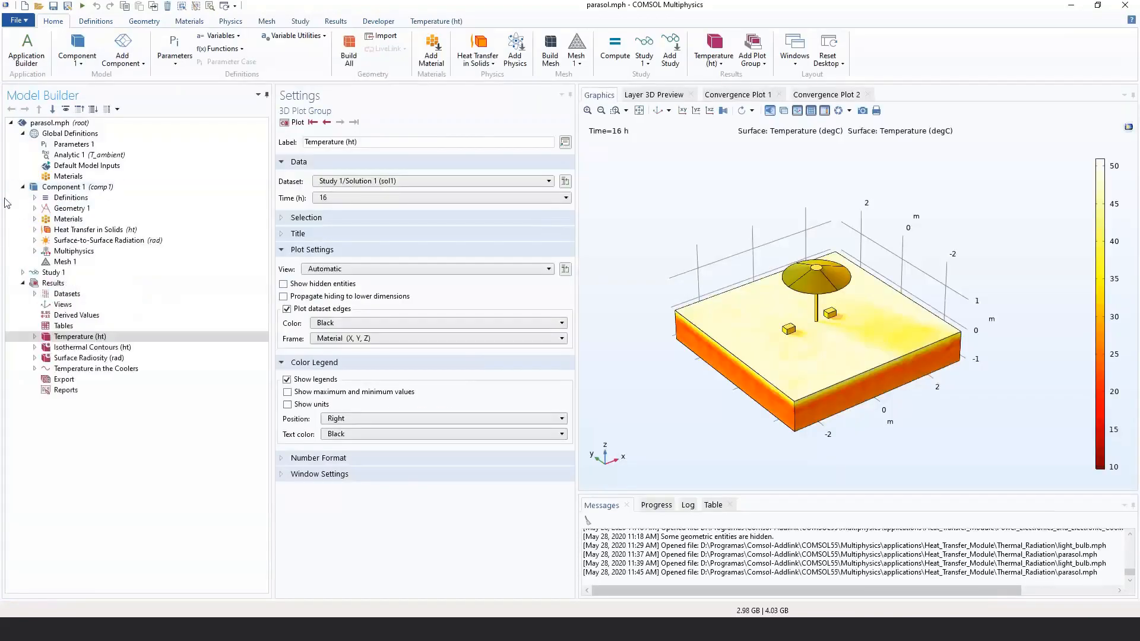
pyautogui.click(34, 198)
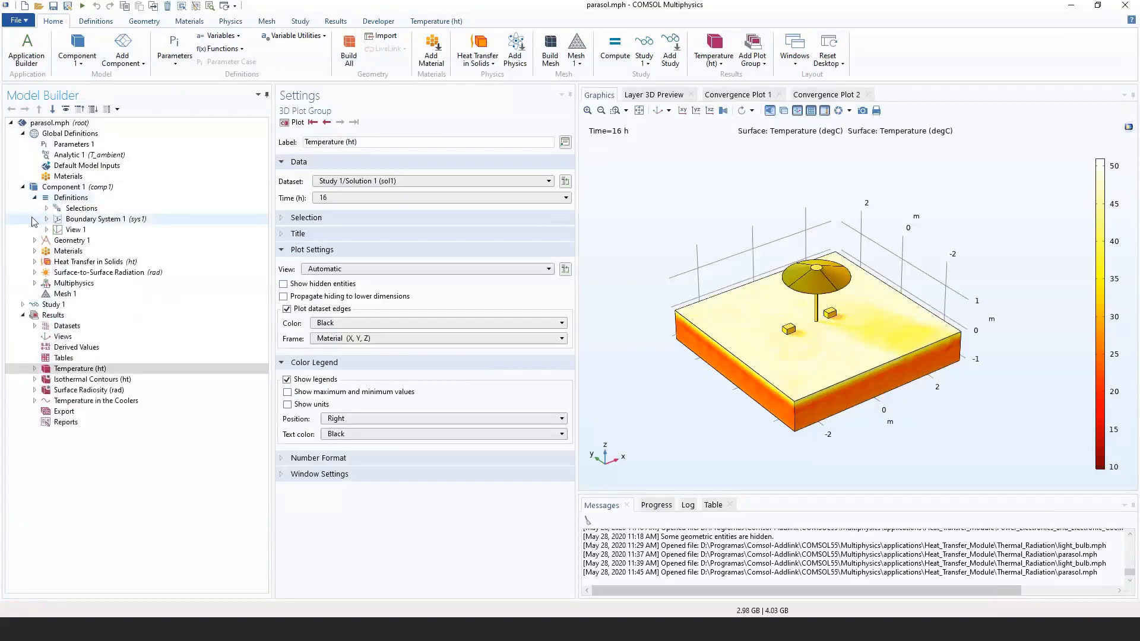
pyautogui.click(34, 272)
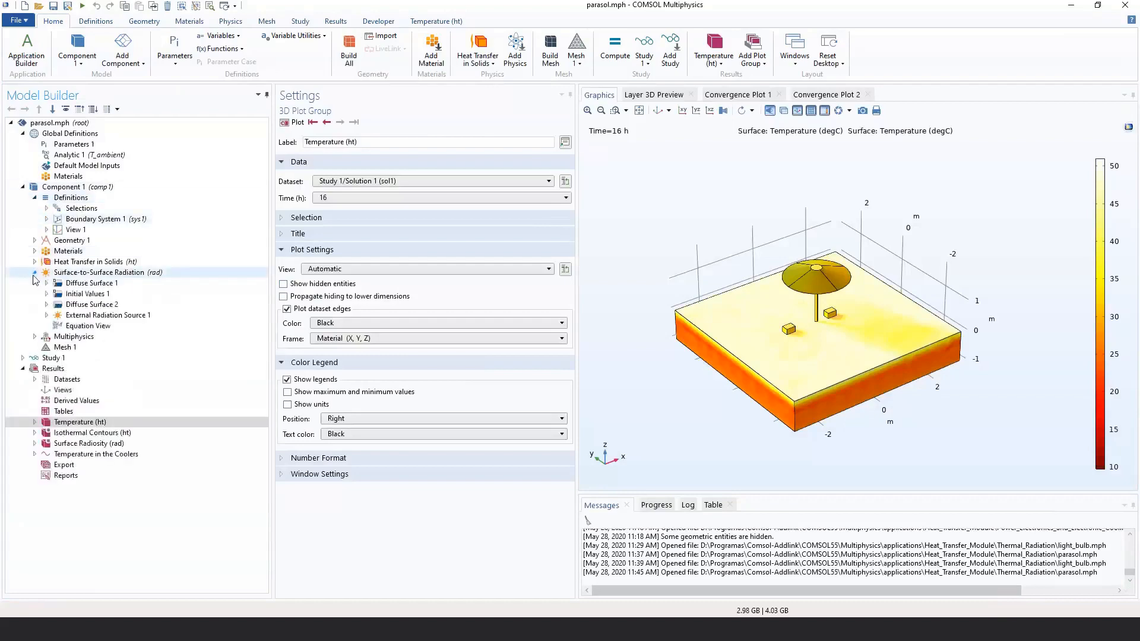
pyautogui.click(46, 316)
pyautogui.click(69, 318)
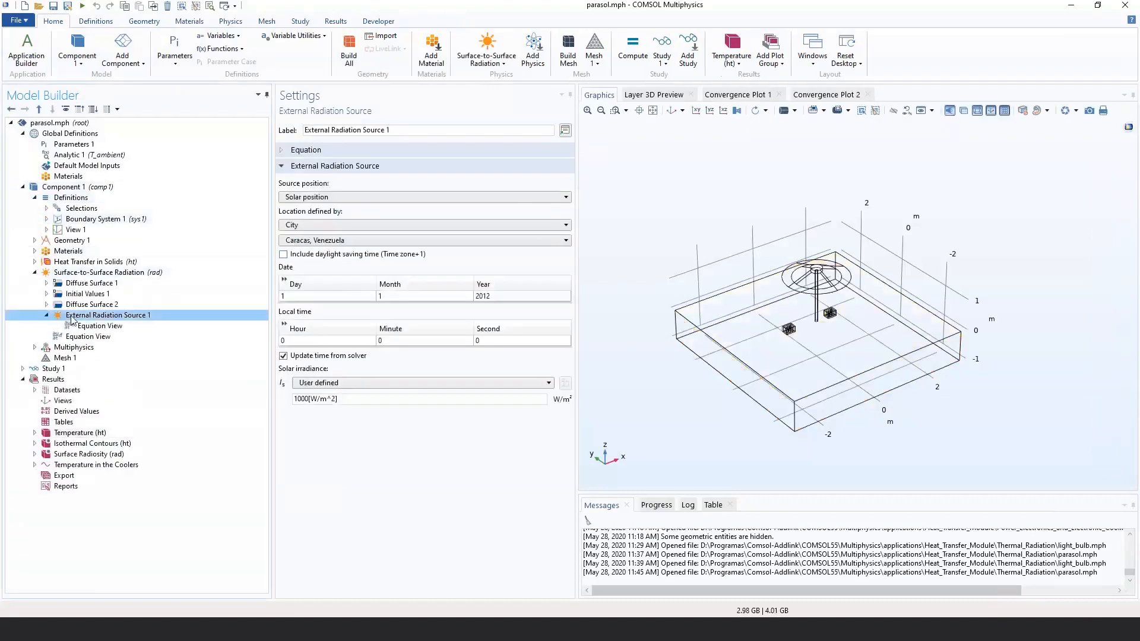
pyautogui.click(83, 273)
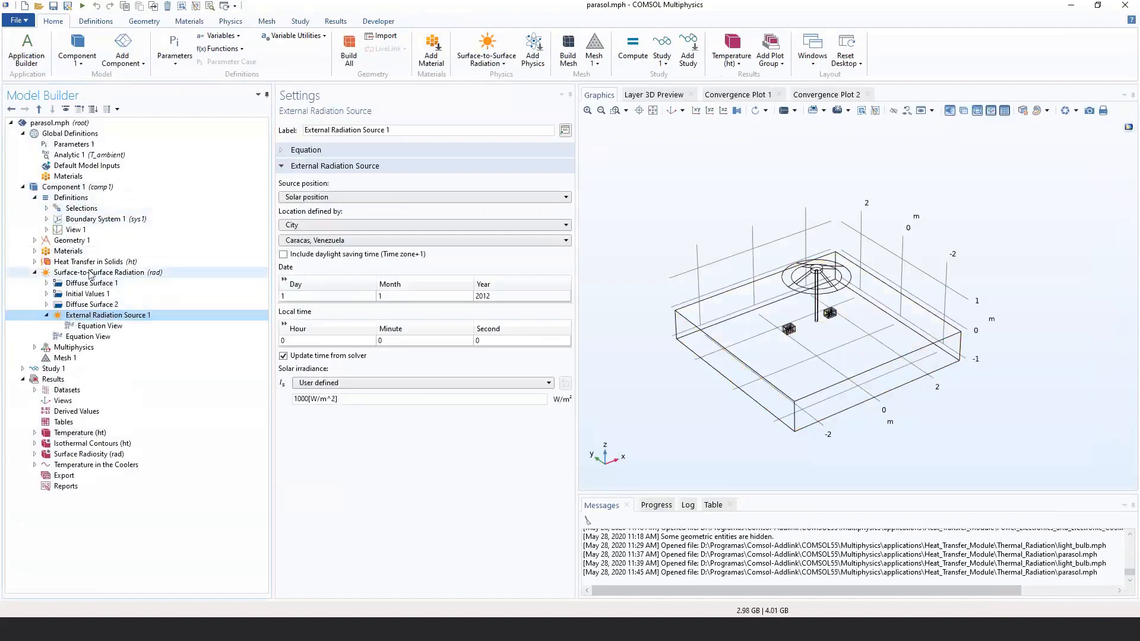
pyautogui.rightClick(88, 274)
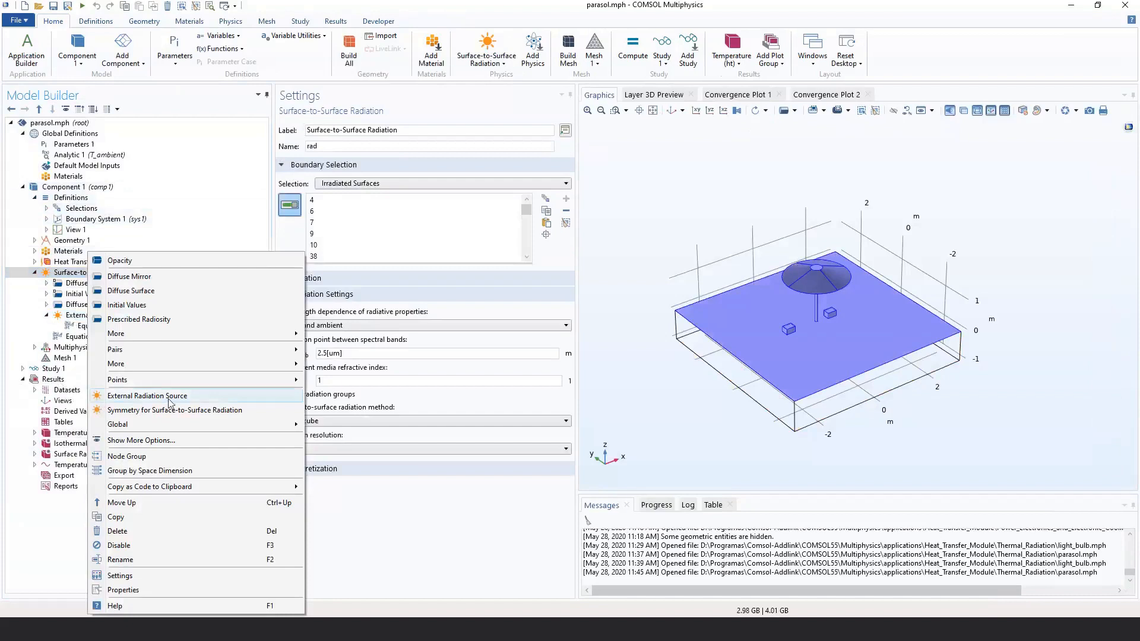
pyautogui.click(65, 315)
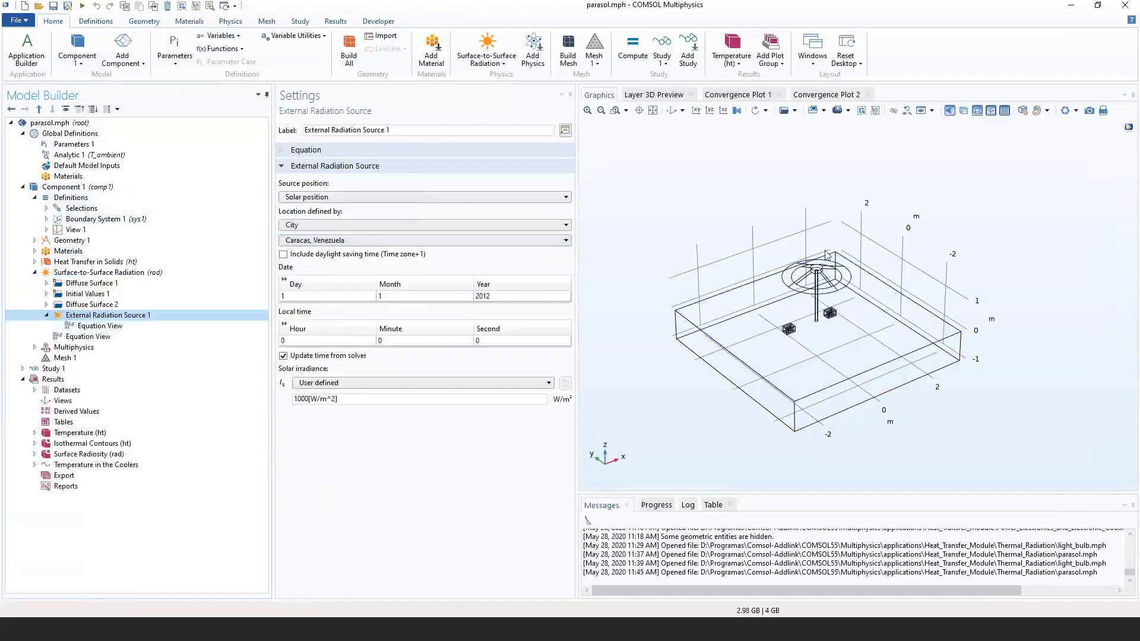
# Examine the city choices and date settings of External Radiation Source 1, keeping Caracas, Venezuela as the location.
pyautogui.click(321, 225)
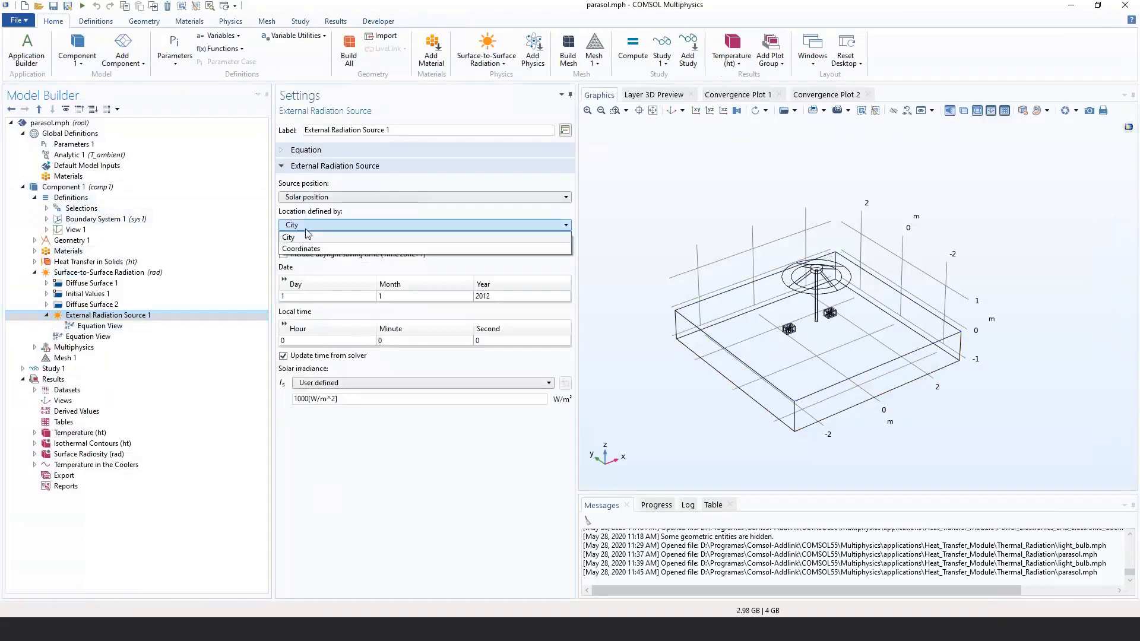
pyautogui.click(321, 237)
pyautogui.click(324, 240)
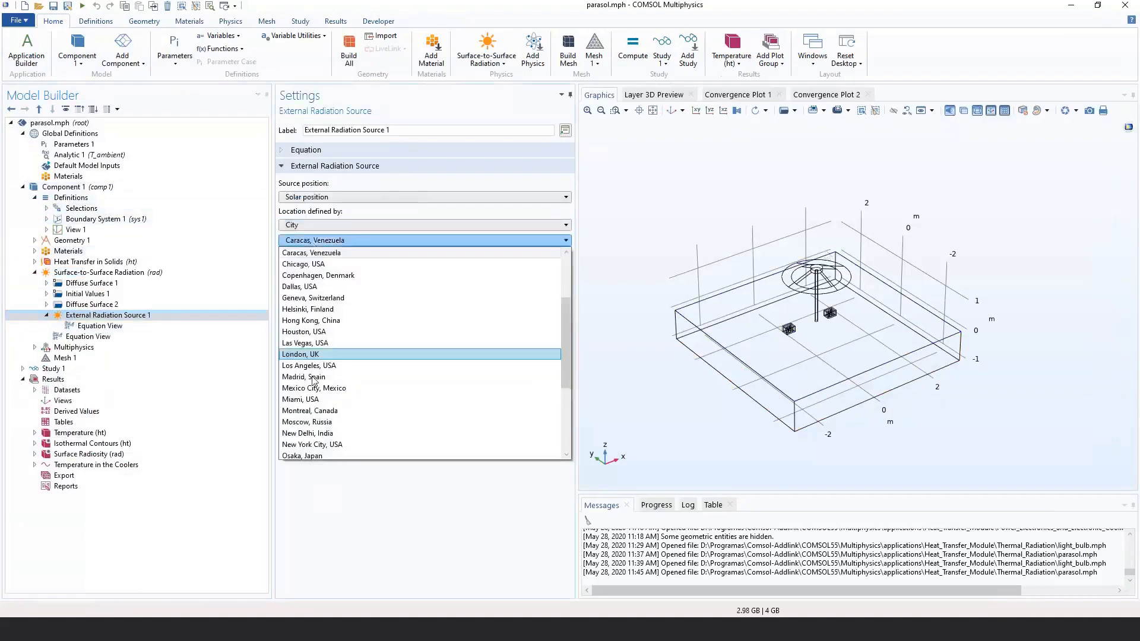
pyautogui.scroll(-4, 437, 313)
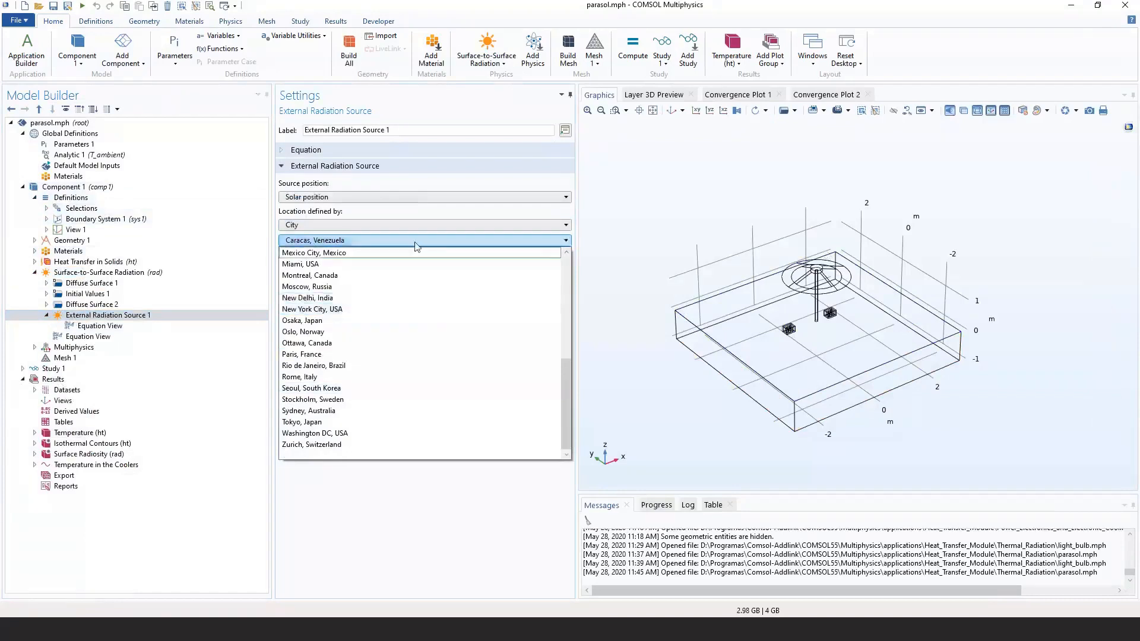
pyautogui.click(416, 240)
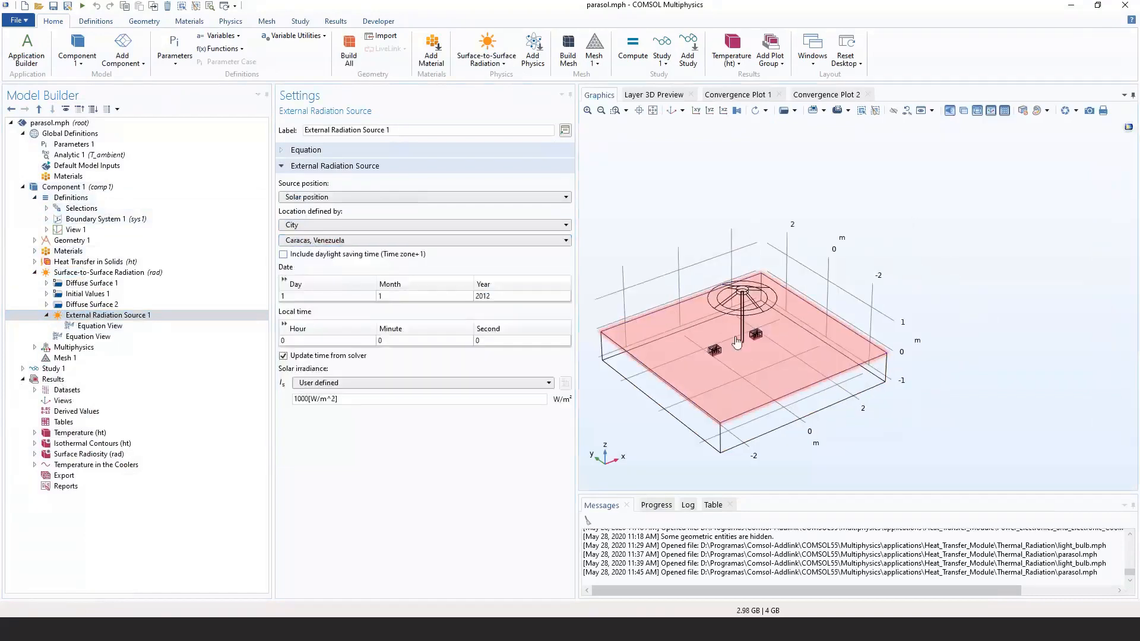
pyautogui.scroll(3, 618, 220)
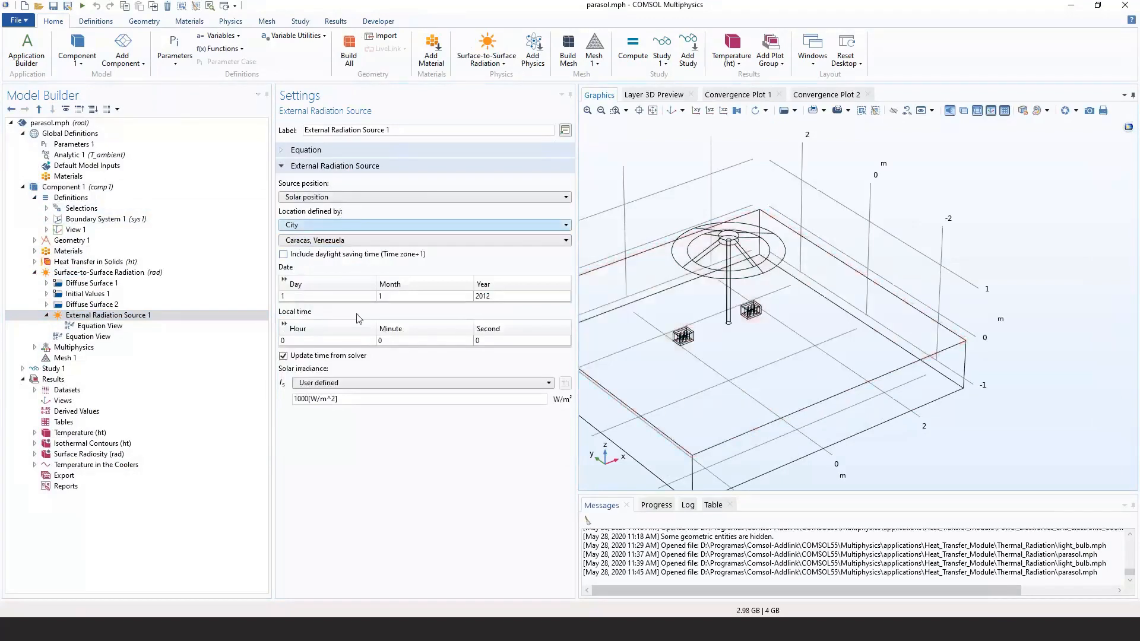
pyautogui.click(306, 297)
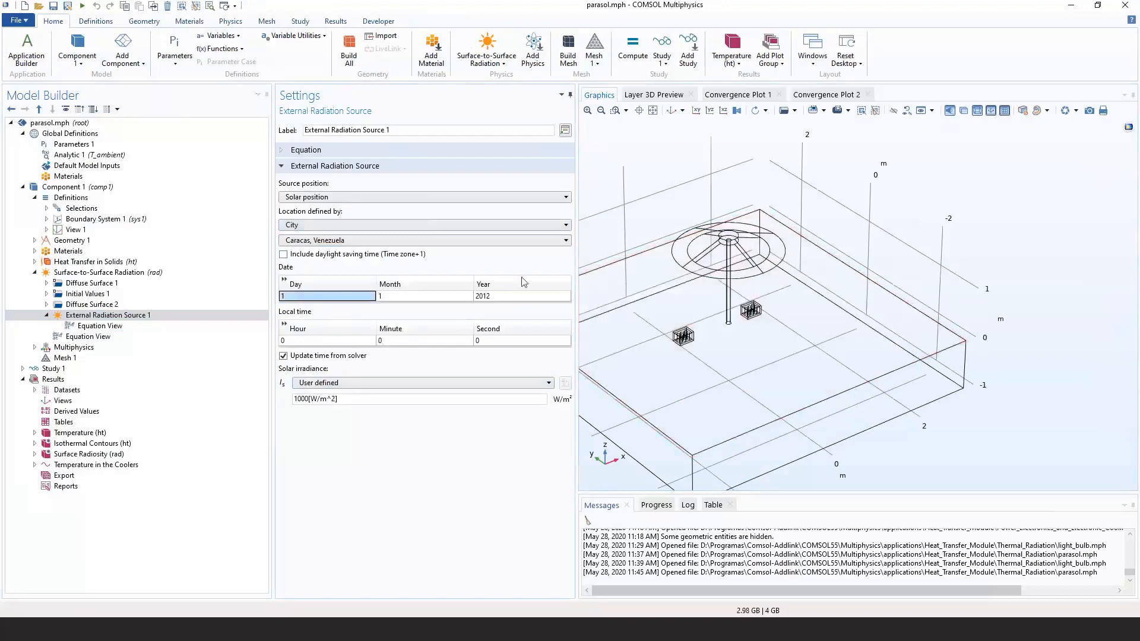
pyautogui.scroll(-2, 658, 211)
pyautogui.moveTo(658, 211); pyautogui.dragTo(715, 223, button='right')
pyautogui.moveTo(715, 223)
pyautogui.mouseDown()
pyautogui.moveTo(746, 206)
pyautogui.moveTo(734, 223)
pyautogui.mouseUp()
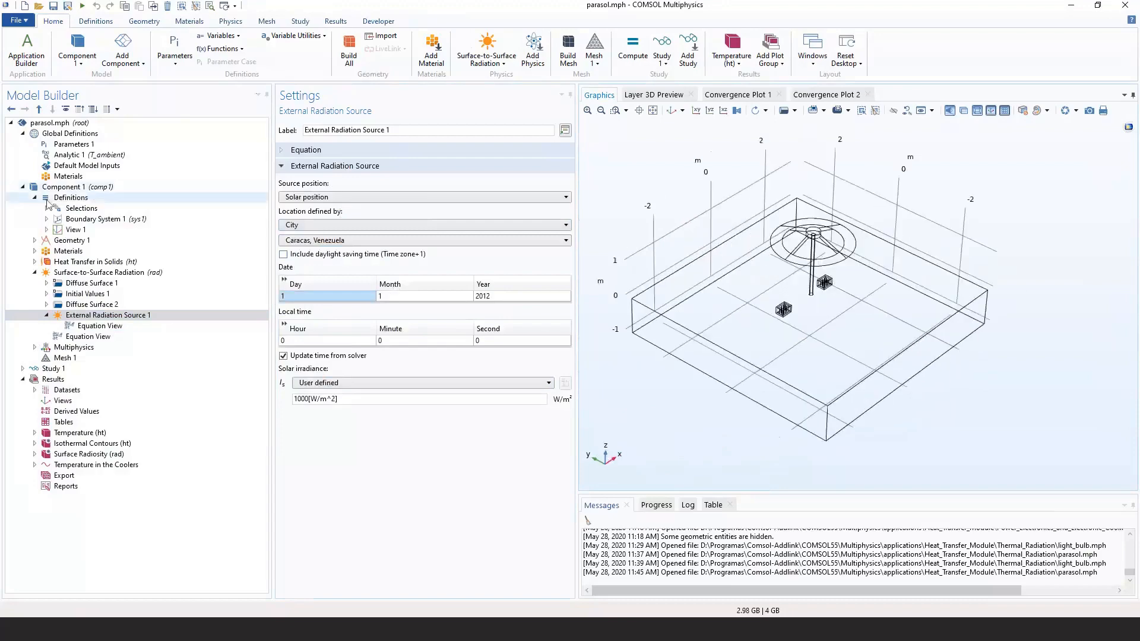
# Examine the Sand material's domain and properties, and inspect the cooler with its cans and the parasol in the geometry.
pyautogui.click(35, 251)
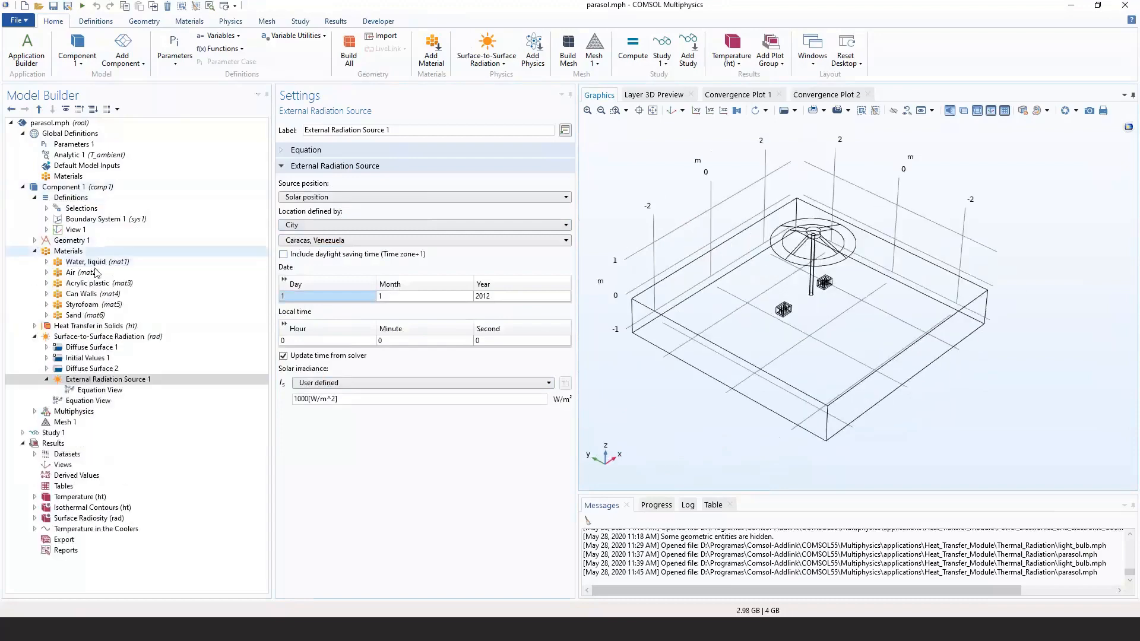
pyautogui.click(119, 318)
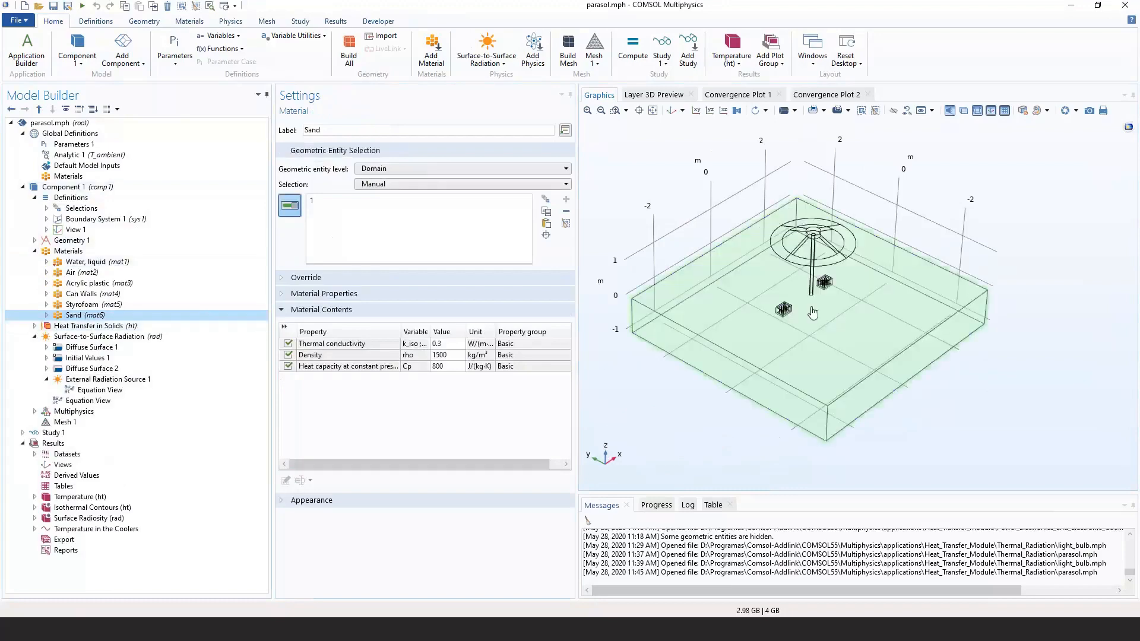
pyautogui.scroll(5, 847, 148)
pyautogui.scroll(6, 704, 205)
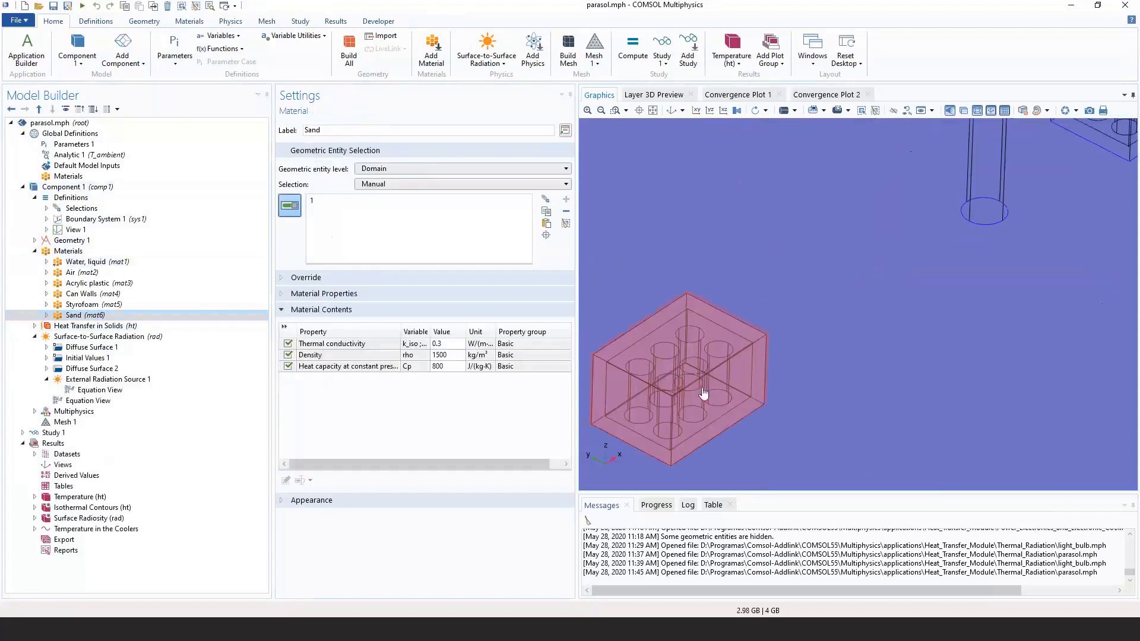
pyautogui.moveTo(704, 393); pyautogui.dragTo(771, 315, button='right')
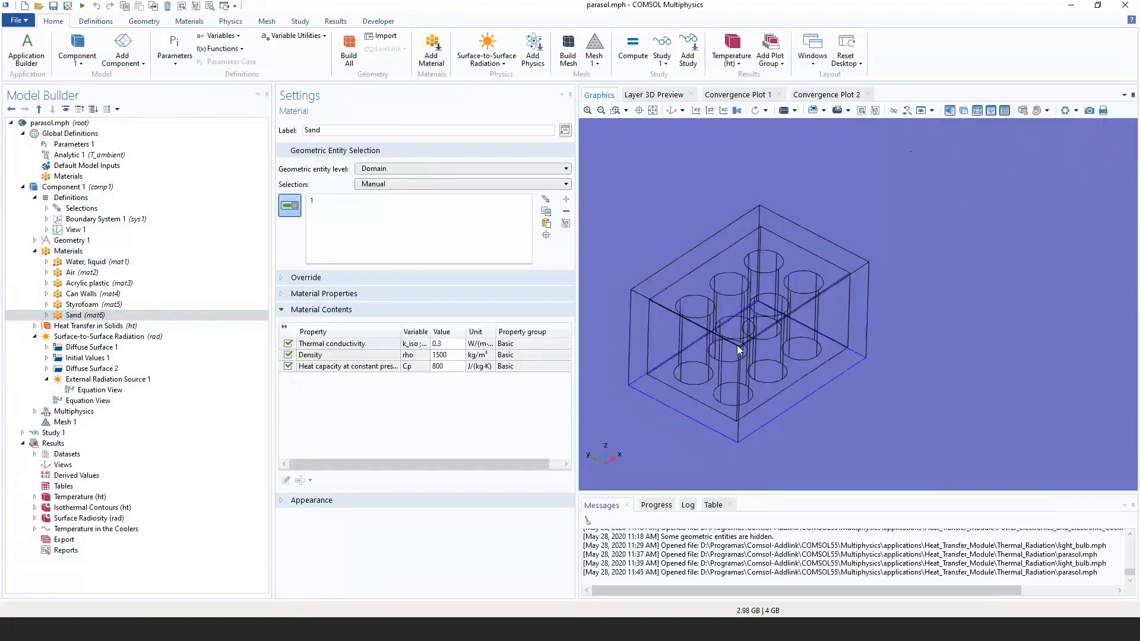
pyautogui.moveTo(809, 337); pyautogui.dragTo(811, 371, button='middle')
pyautogui.moveTo(1087, 128); pyautogui.dragTo(832, 279, button='right')
pyautogui.moveTo(832, 280); pyautogui.dragTo(853, 387, button='middle')
pyautogui.moveTo(800, 206); pyautogui.dragTo(817, 310, button='middle')
pyautogui.moveTo(796, 226); pyautogui.dragTo(800, 307, button='right')
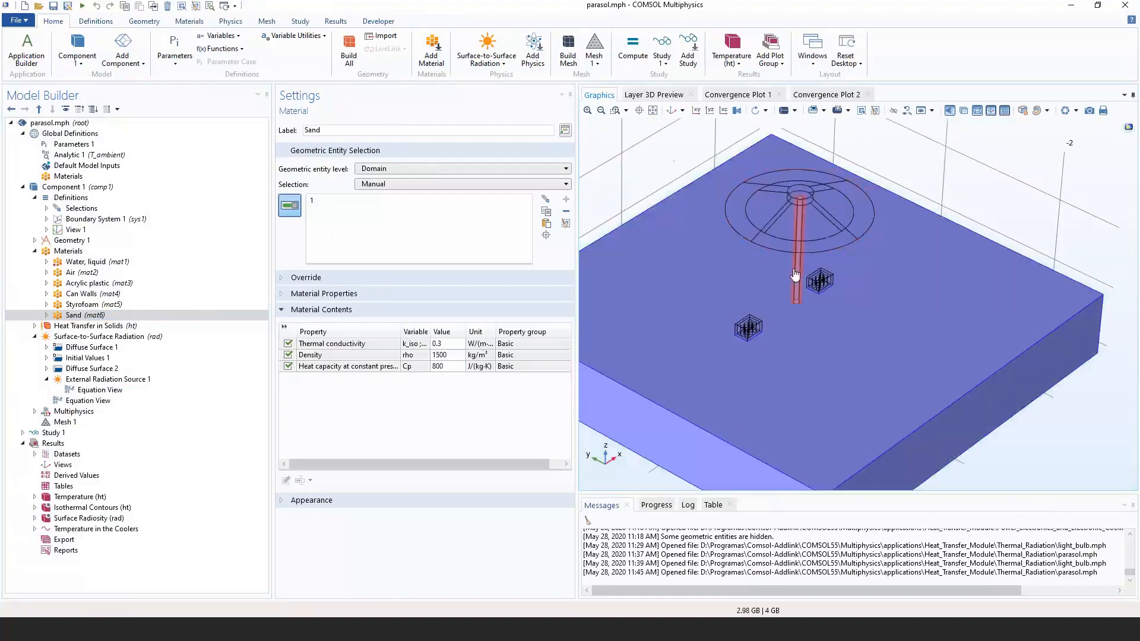
# View the Heat Transfer in Solids interface and the settings of its Solid 1 feature.
pyautogui.click(34, 250)
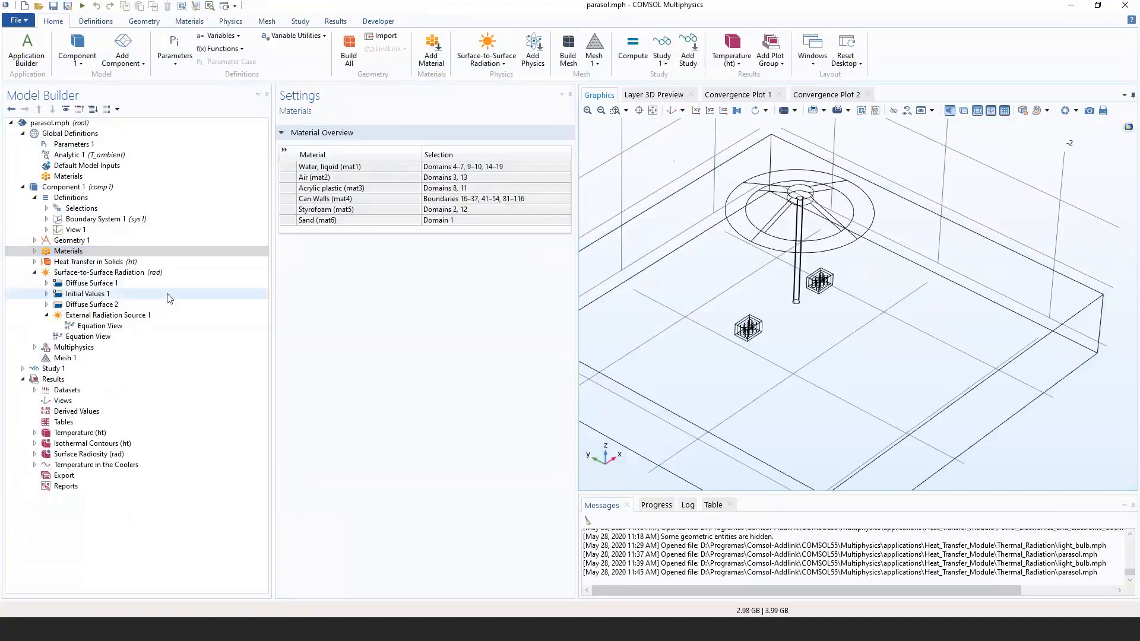
pyautogui.click(35, 261)
pyautogui.click(53, 265)
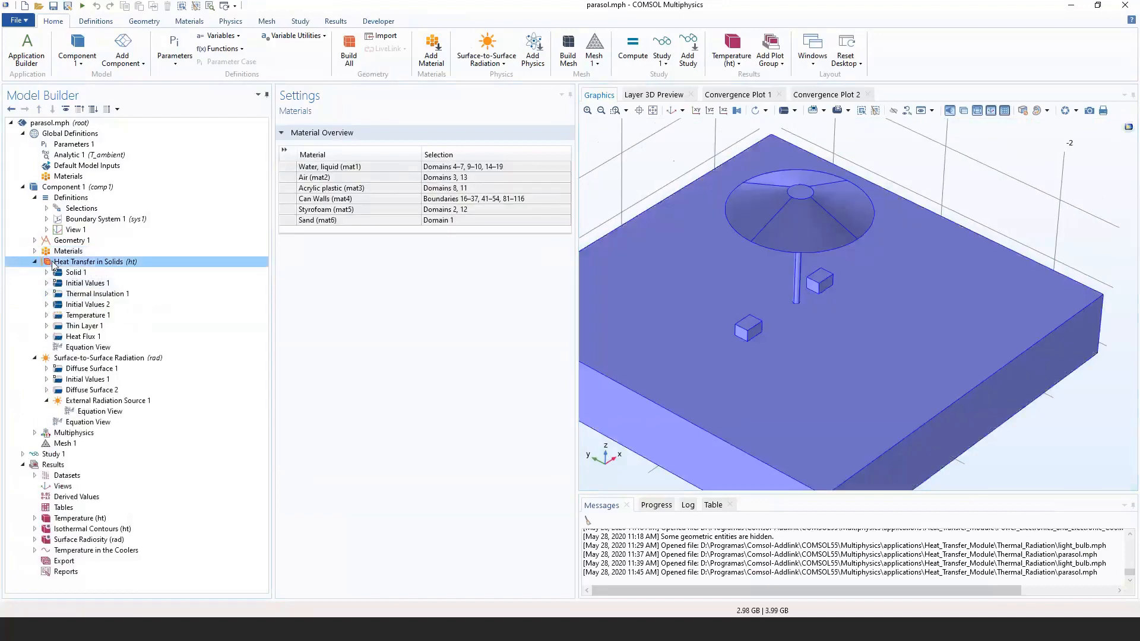
pyautogui.click(68, 275)
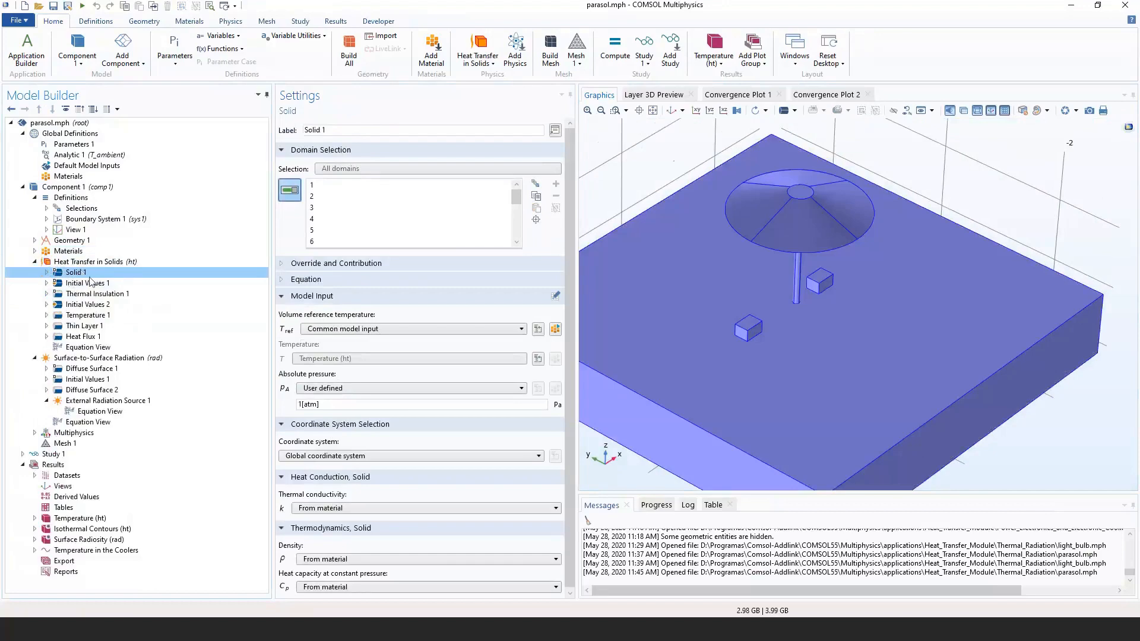
# Compare the initial temperatures of Initial Values 1 and Initial Values 2, inspecting the cans selected inside the coolers.
pyautogui.click(106, 306)
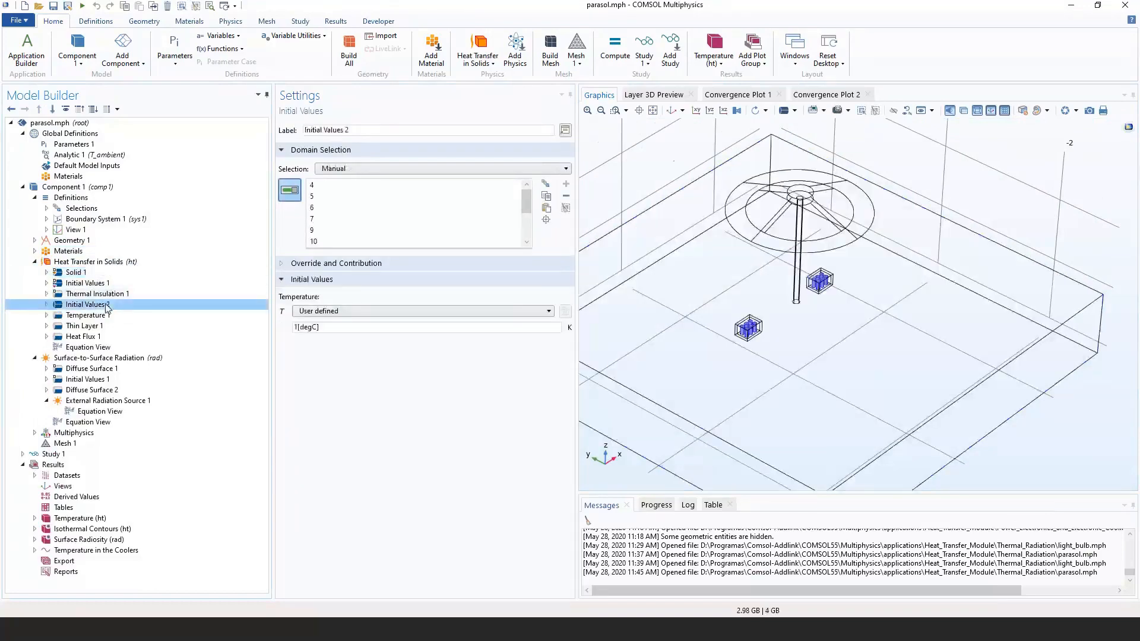
pyautogui.click(86, 284)
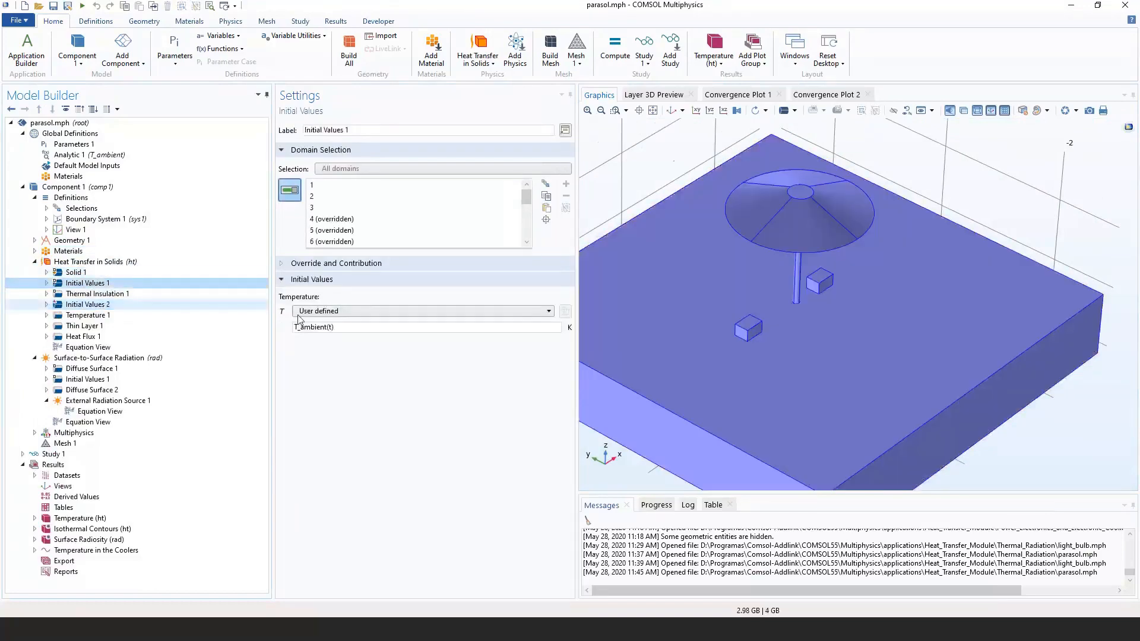
pyautogui.click(158, 307)
pyautogui.scroll(1, 733, 313)
pyautogui.scroll(5, 733, 313)
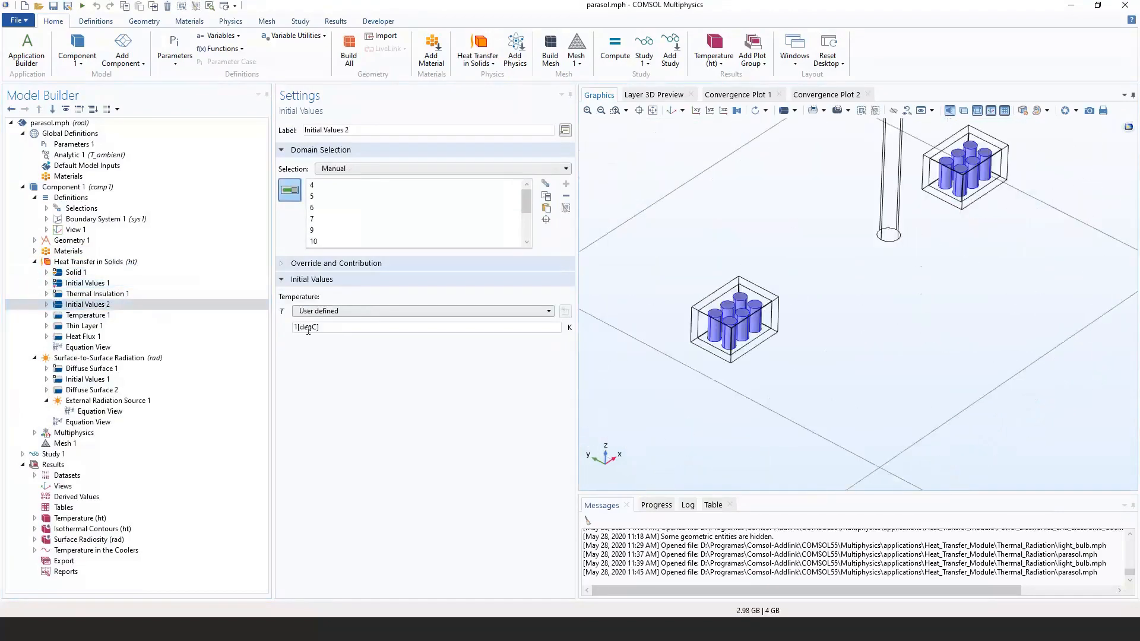
pyautogui.scroll(-5, 822, 361)
# Examine the Temperature 1 condition and its boundary on the underside of the sand block.
pyautogui.click(162, 316)
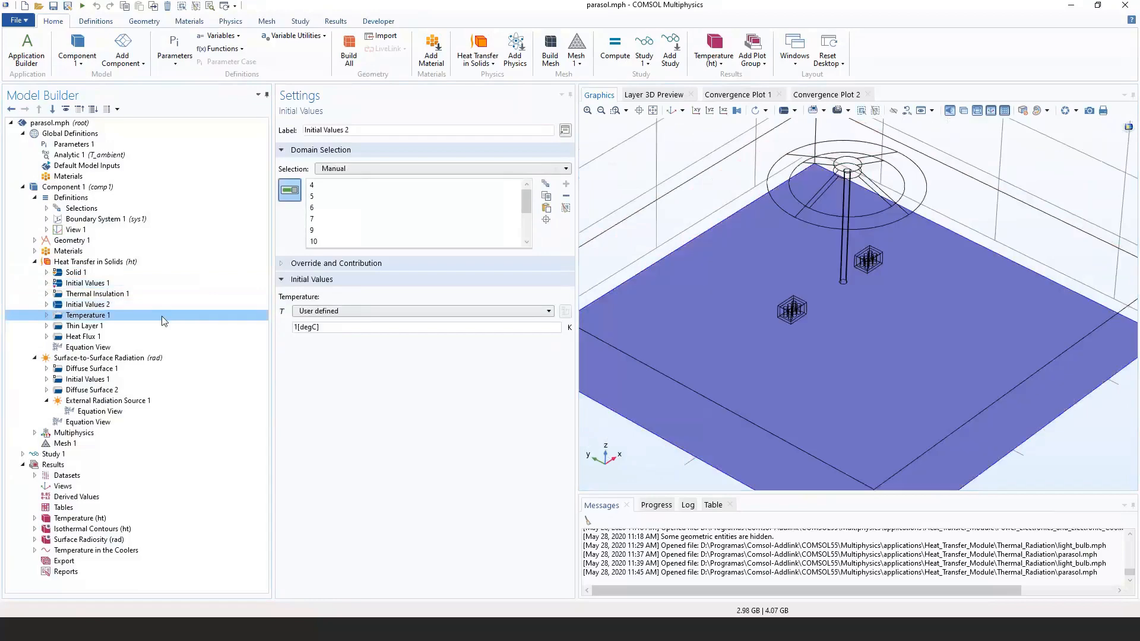
pyautogui.scroll(-5, 654, 392)
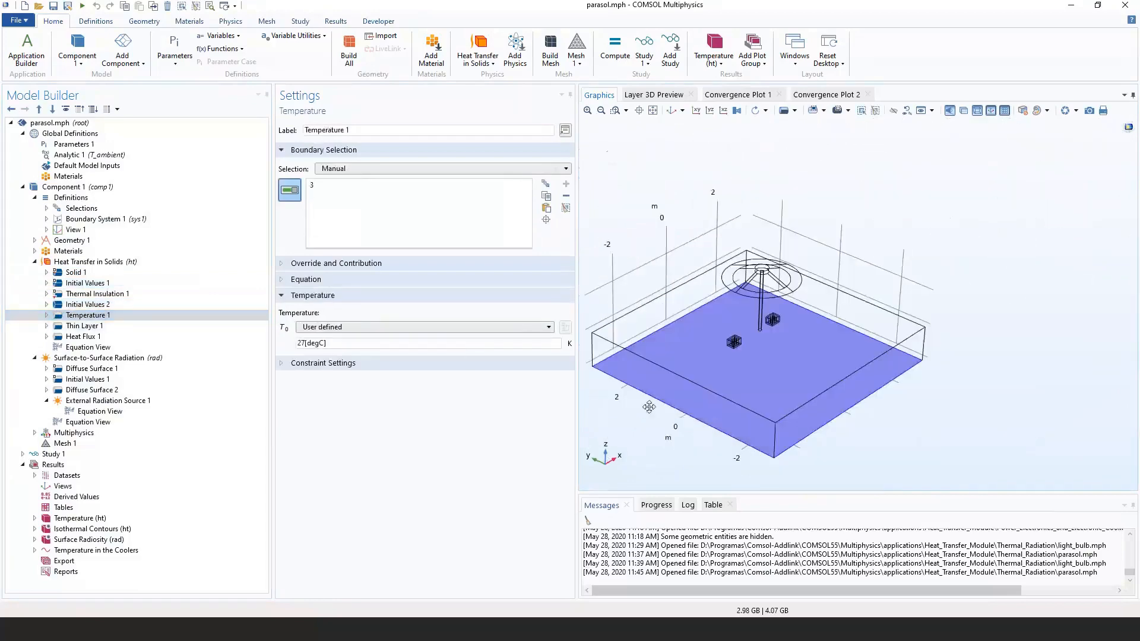
pyautogui.moveTo(649, 408); pyautogui.dragTo(626, 377)
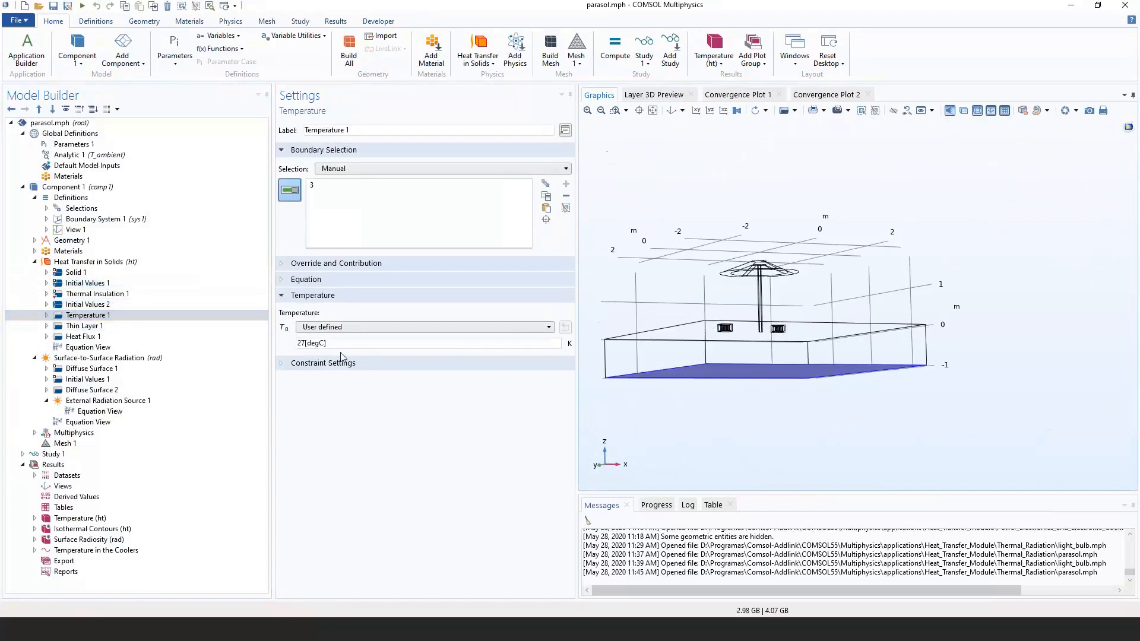
# Examine the Thin Layer 1 settings and the beverage can walls it applies to.
pyautogui.click(190, 327)
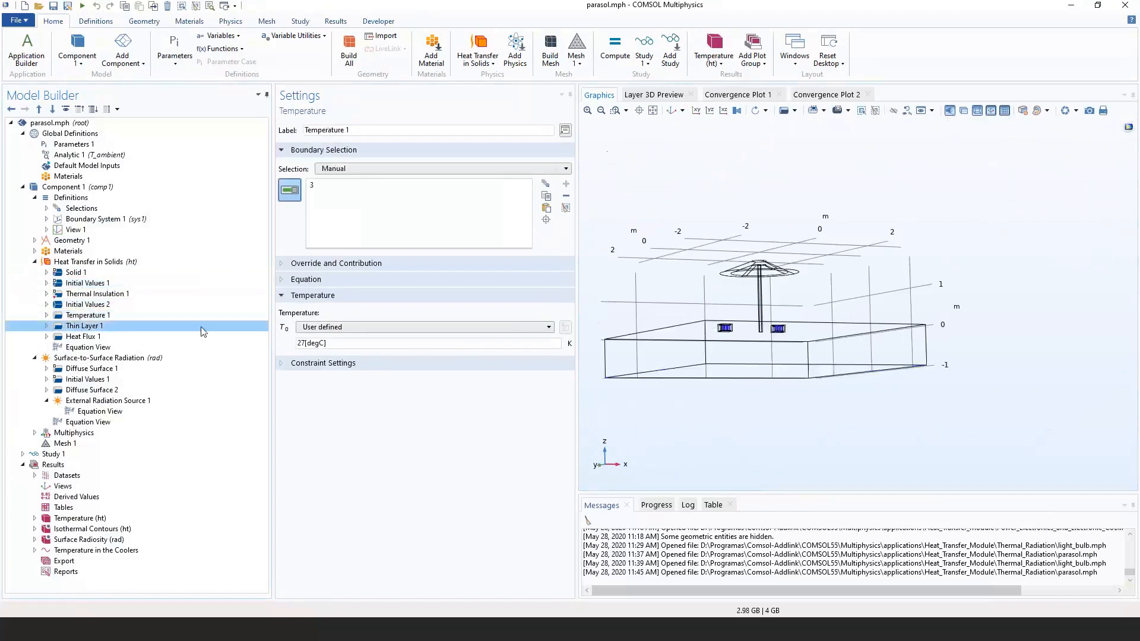
pyautogui.moveTo(719, 301); pyautogui.dragTo(649, 186, button='middle')
pyautogui.moveTo(649, 186); pyautogui.dragTo(667, 261)
pyautogui.moveTo(657, 350); pyautogui.dragTo(635, 249, button='middle')
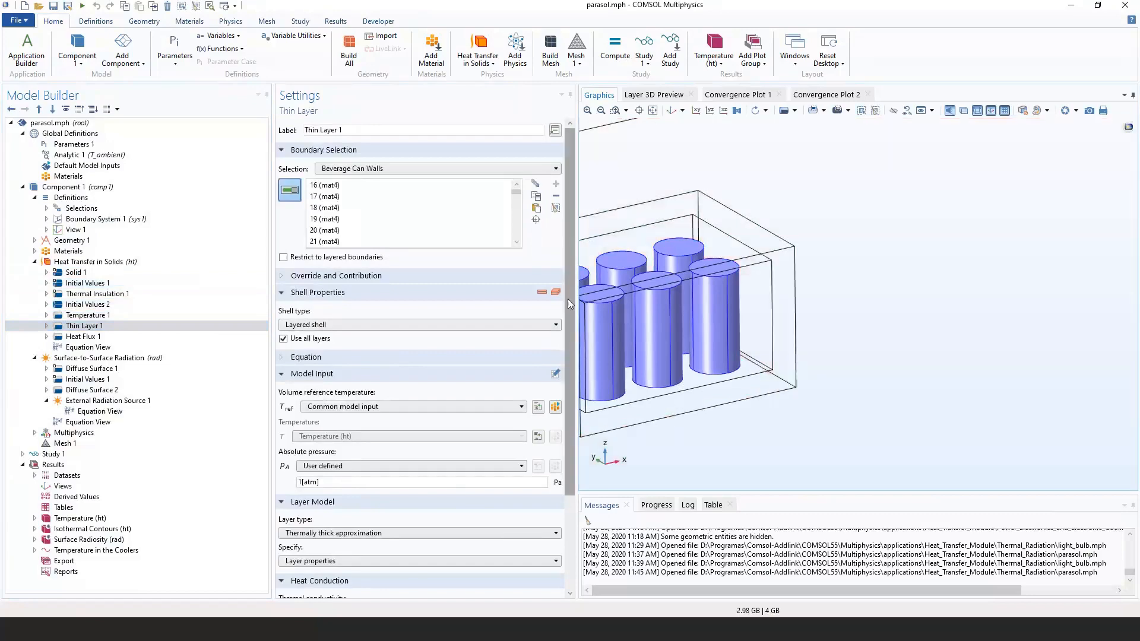
pyautogui.scroll(-3, 500, 395)
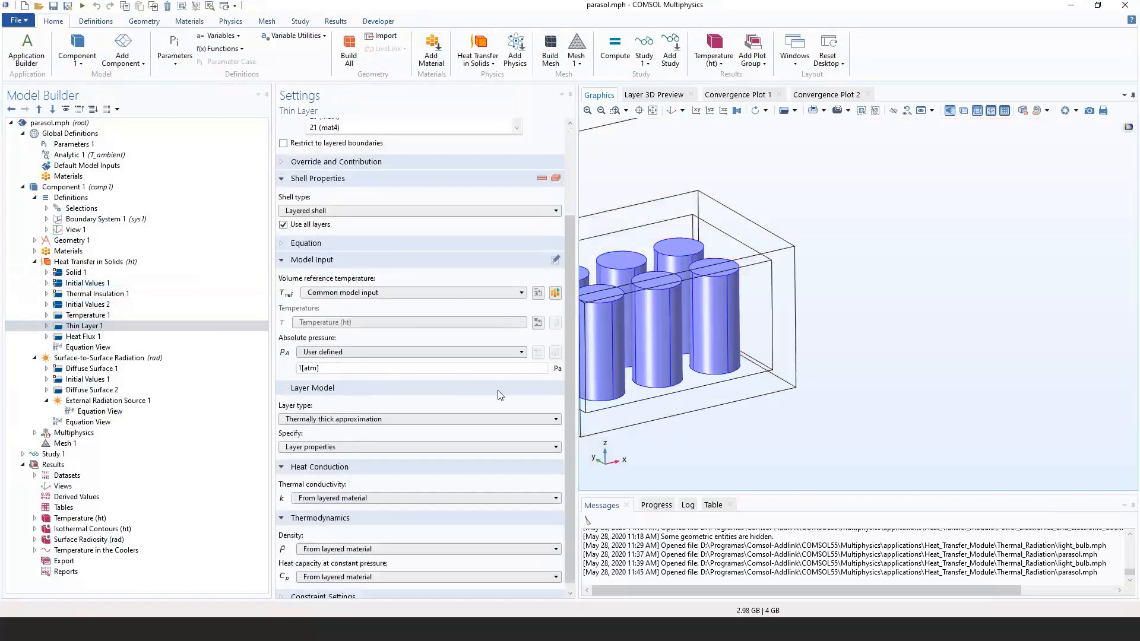
# Inspect the thickness property of the Can Walls material.
pyautogui.click(33, 251)
pyautogui.click(66, 295)
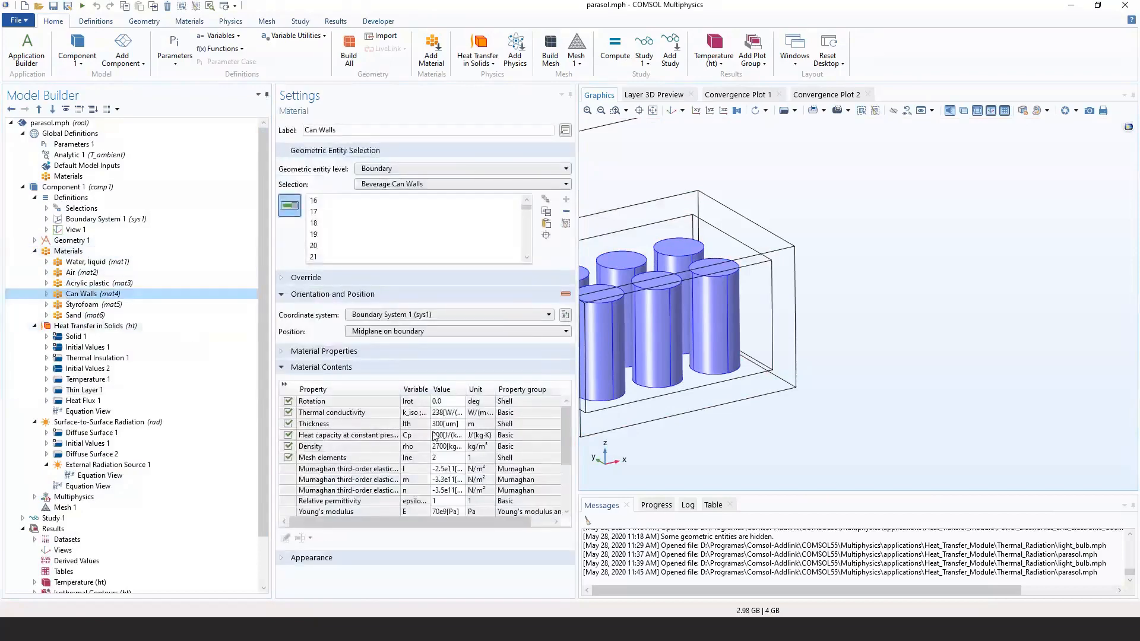
pyautogui.click(441, 426)
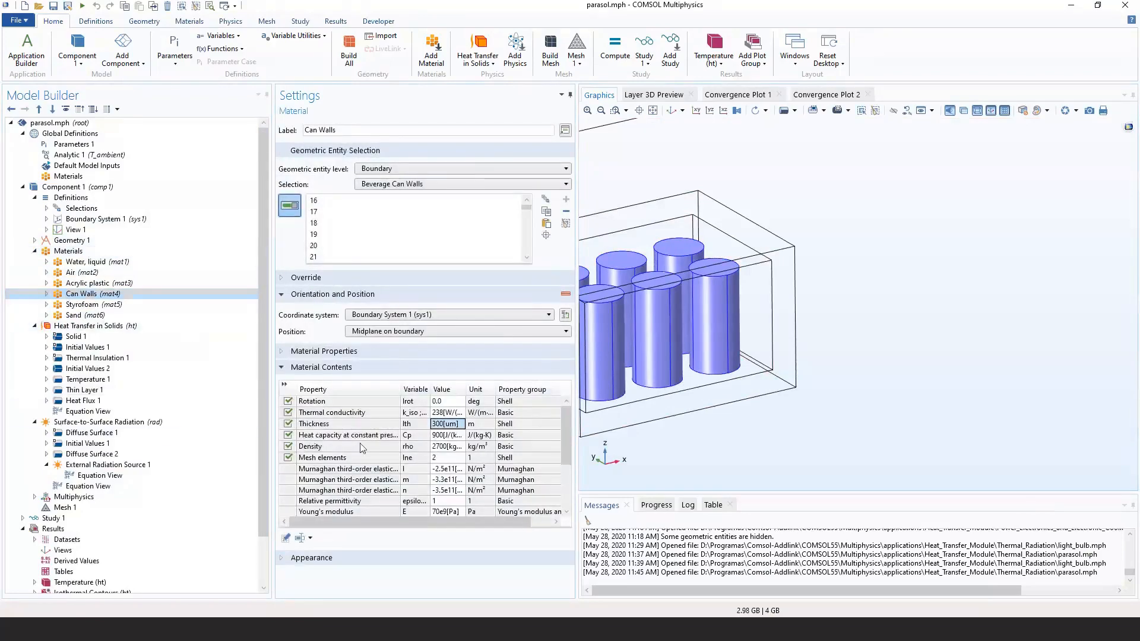
# Review the layer model of Thin Layer 1 and the convective settings of Heat Flux 1.
pyautogui.click(83, 390)
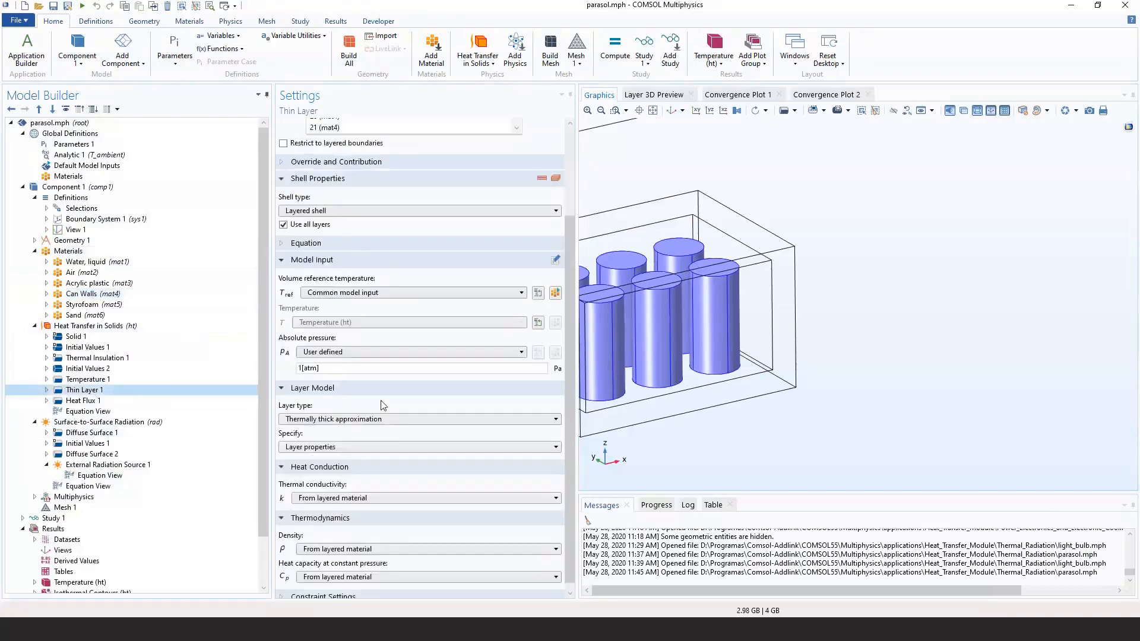
pyautogui.click(198, 401)
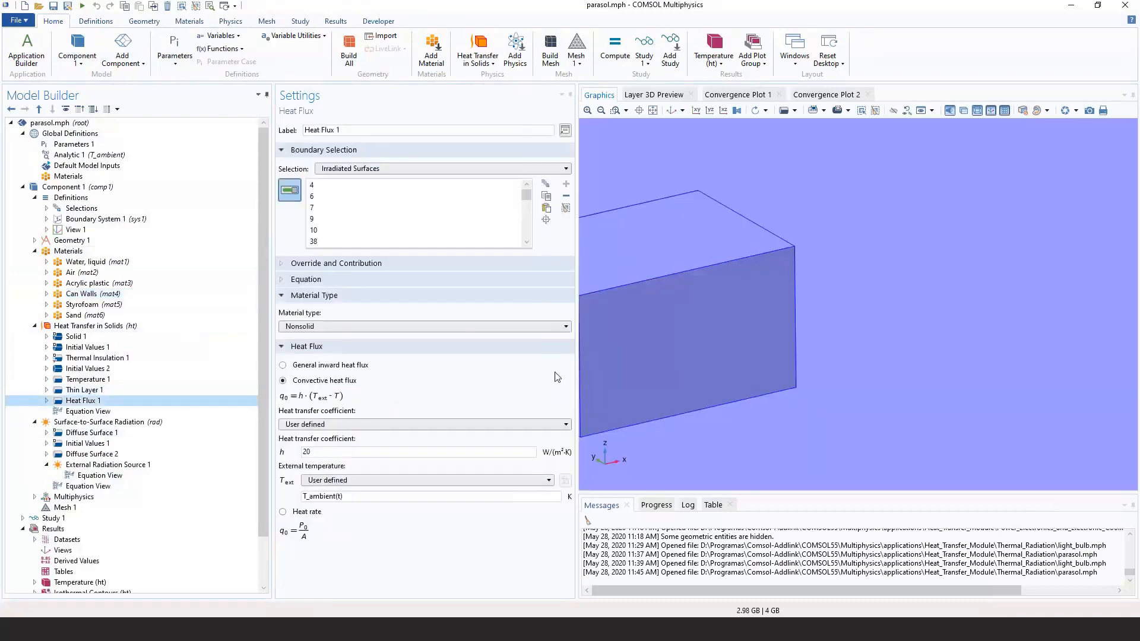
# Examine the irradiated surfaces of the sand, parasol and coolers that Heat Flux 1 applies to.
pyautogui.moveTo(726, 339); pyautogui.dragTo(705, 319, button='middle')
pyautogui.moveTo(641, 346); pyautogui.dragTo(657, 422, button='middle')
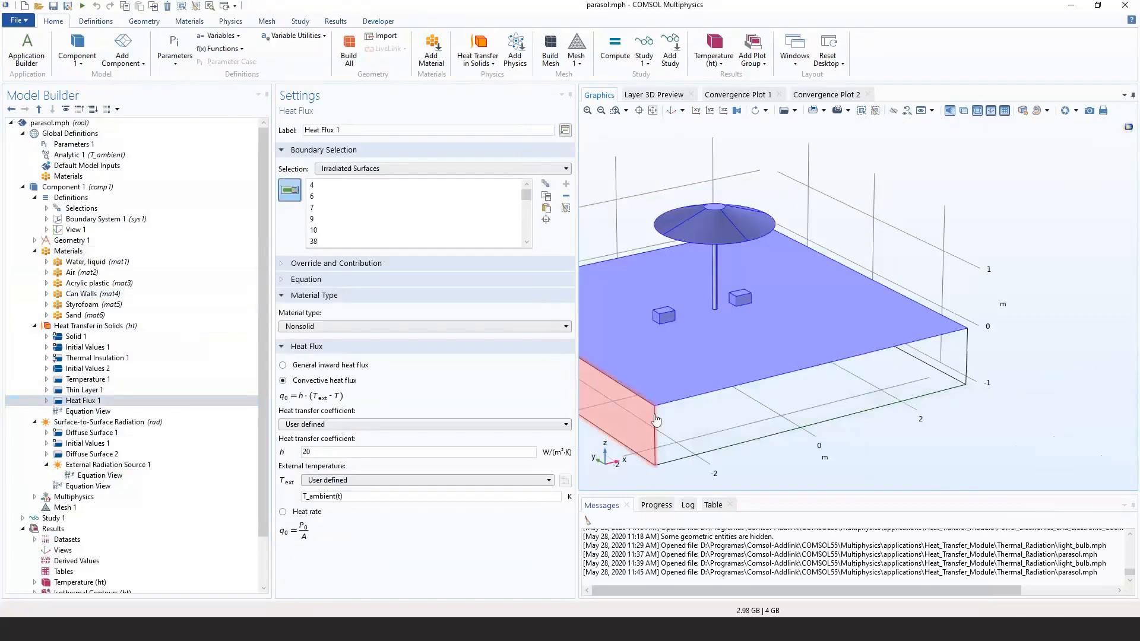
pyautogui.moveTo(757, 436); pyautogui.dragTo(764, 482, button='right')
pyautogui.moveTo(855, 291); pyautogui.dragTo(888, 232)
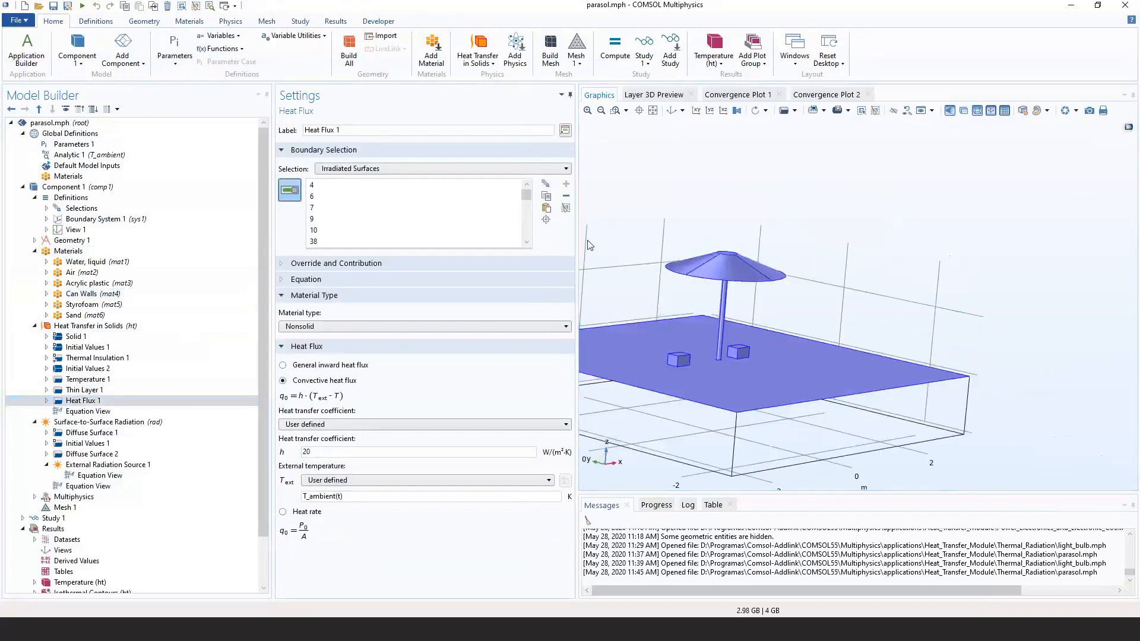
pyautogui.moveTo(616, 237); pyautogui.dragTo(753, 251, button='right')
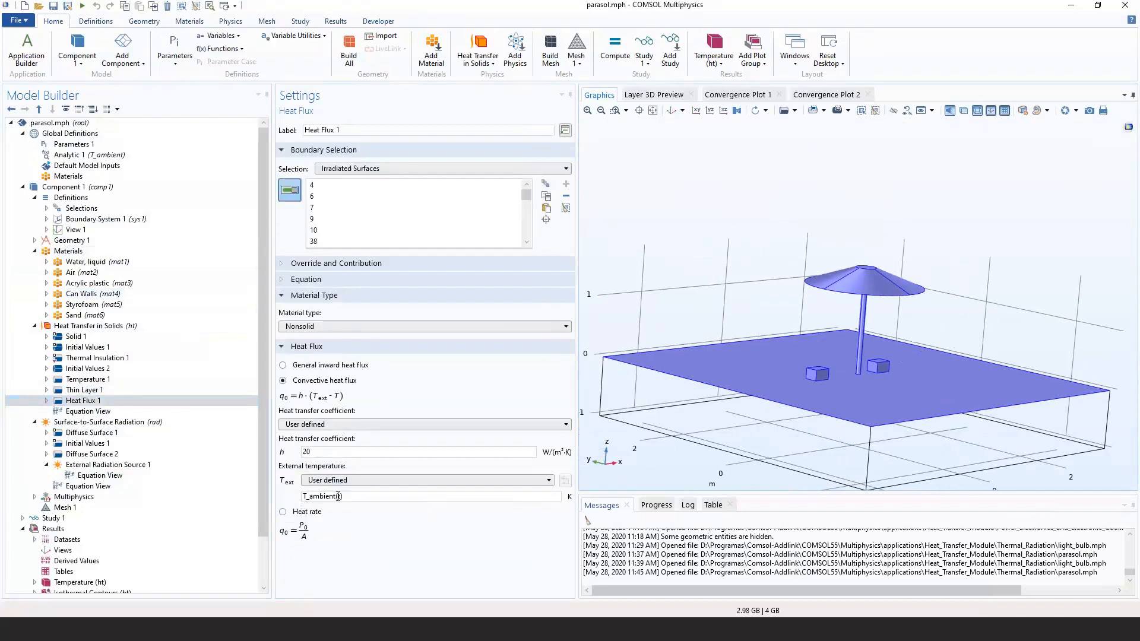
# Create a plot of the T_ambient analytic function that defines the external temperature of Heat Flux 1.
pyautogui.click(357, 495)
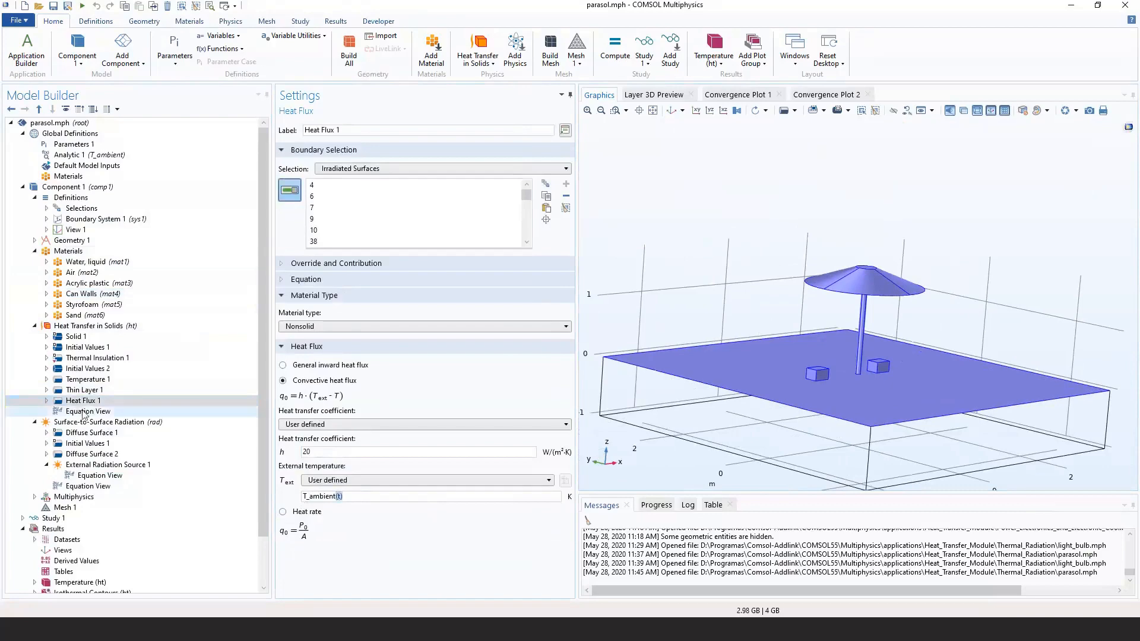
pyautogui.click(70, 155)
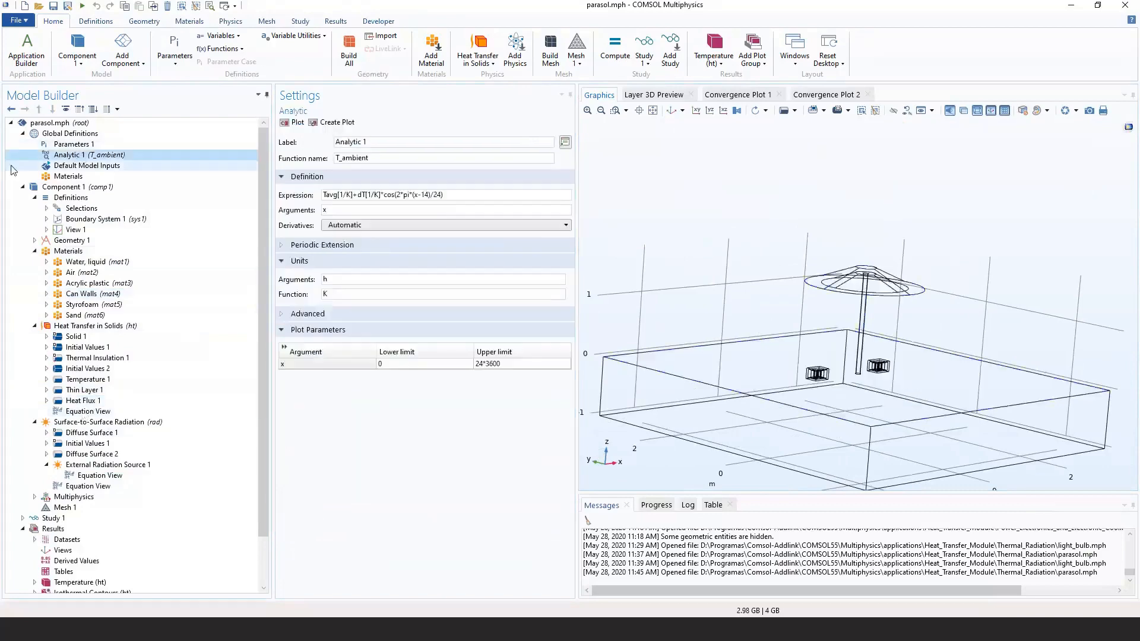
pyautogui.click(332, 121)
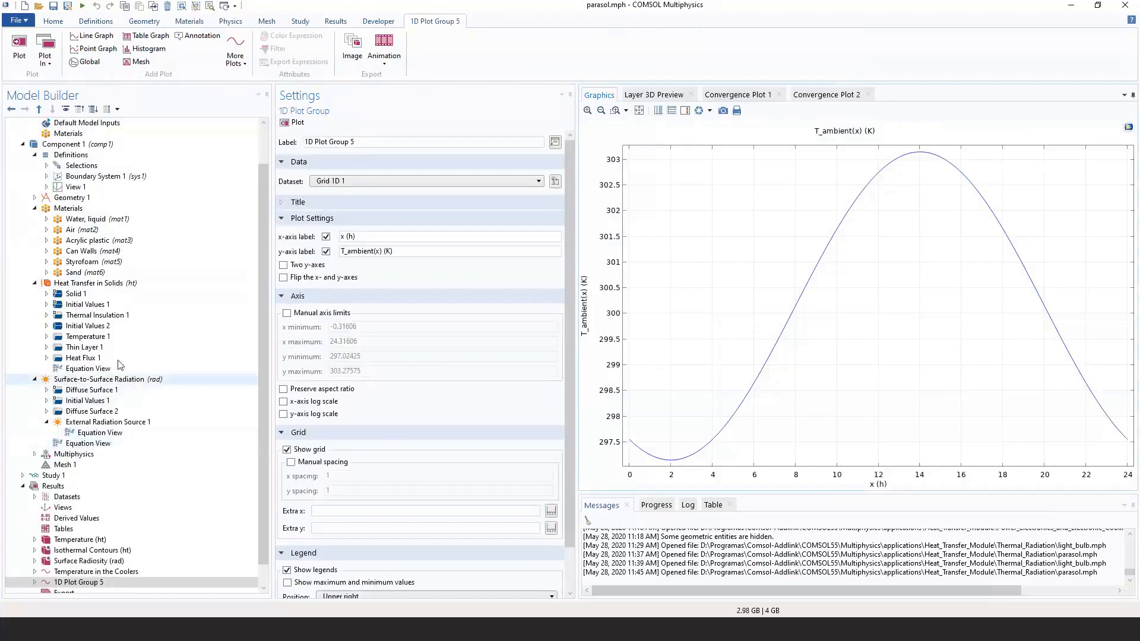
# Review the wavelength dependence options of the Surface-to-Surface Radiation interface, keeping Solar and ambient.
pyautogui.click(110, 381)
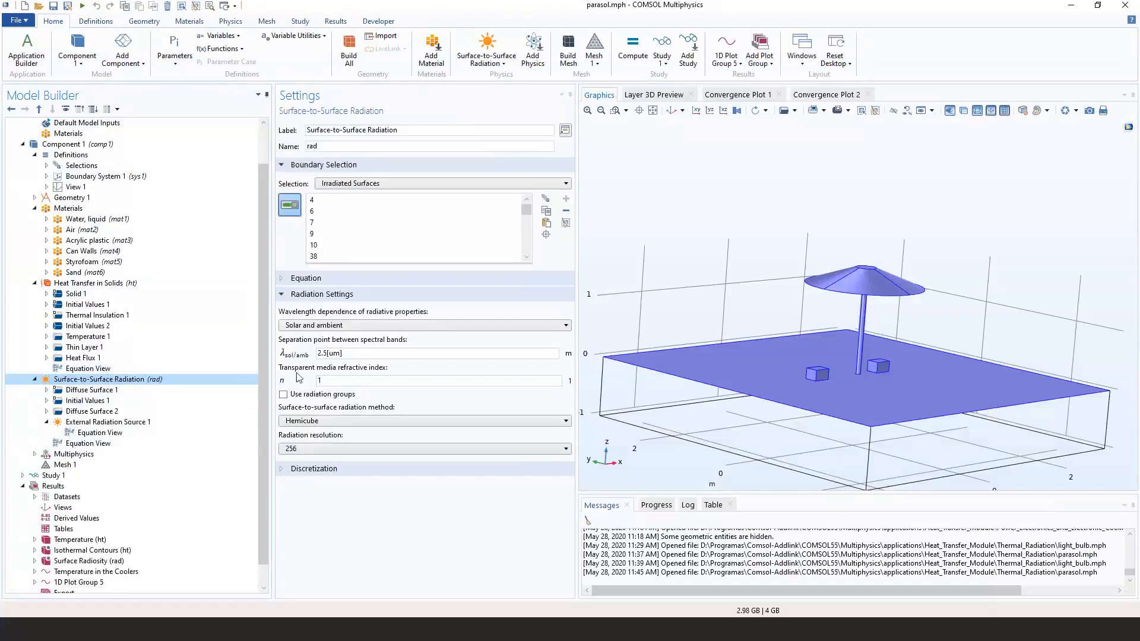
pyautogui.click(295, 328)
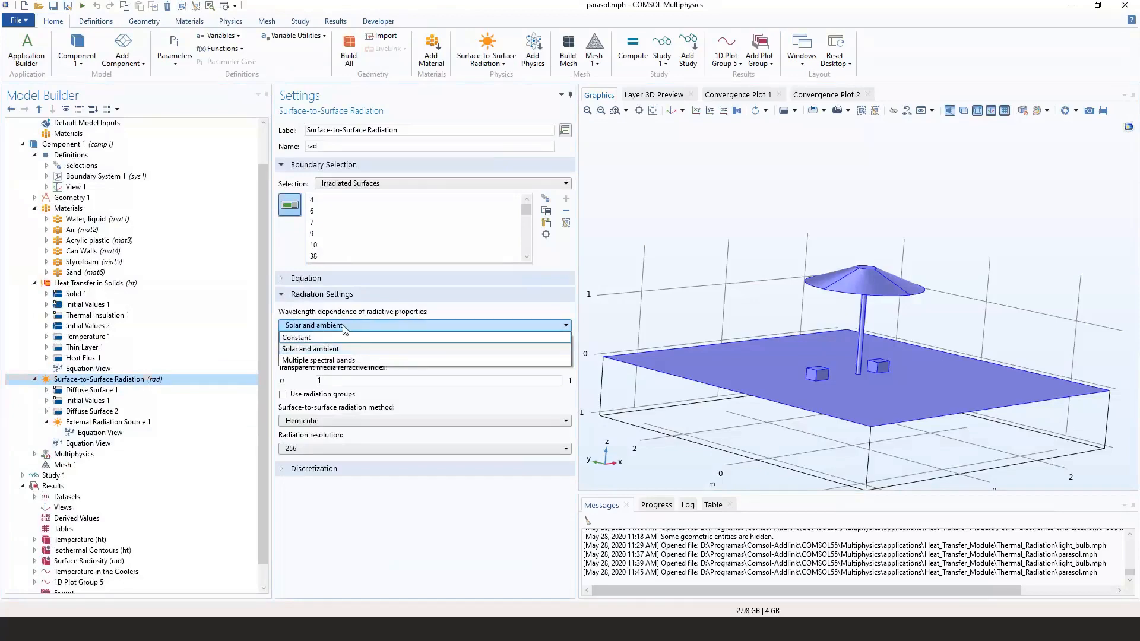
pyautogui.click(291, 349)
pyautogui.moveTo(264, 349); pyautogui.dragTo(265, 371)
# Review the radiation direction and ambient settings of Diffuse Surface 1 for the solar and ambient bands.
pyautogui.click(130, 370)
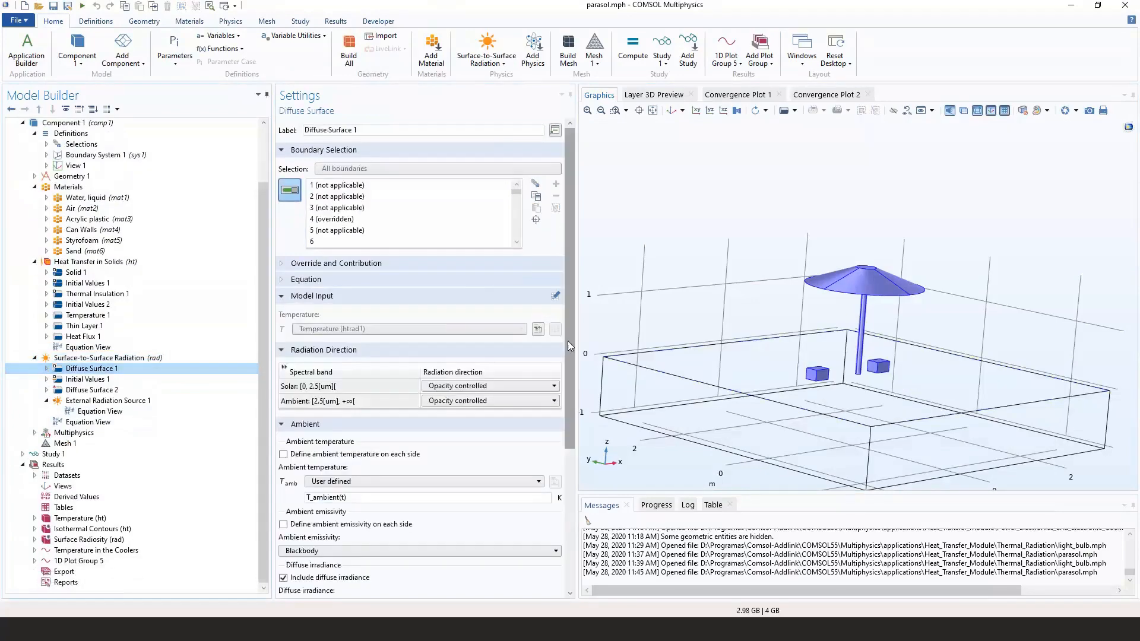
pyautogui.scroll(-2, 562, 347)
pyautogui.click(319, 319)
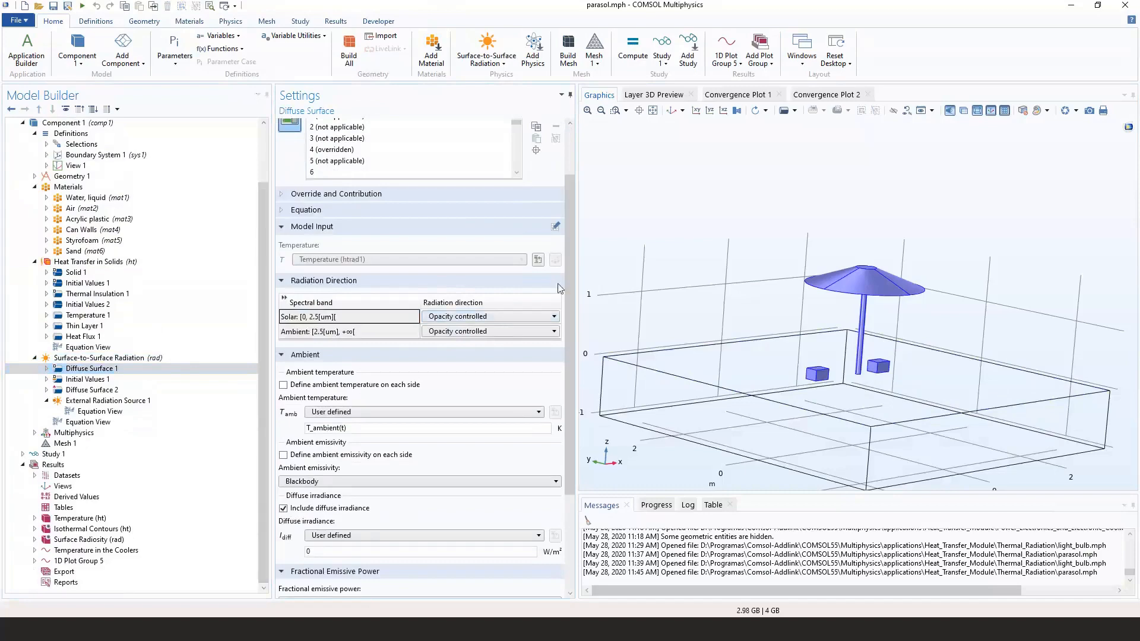
pyautogui.scroll(-1, 572, 291)
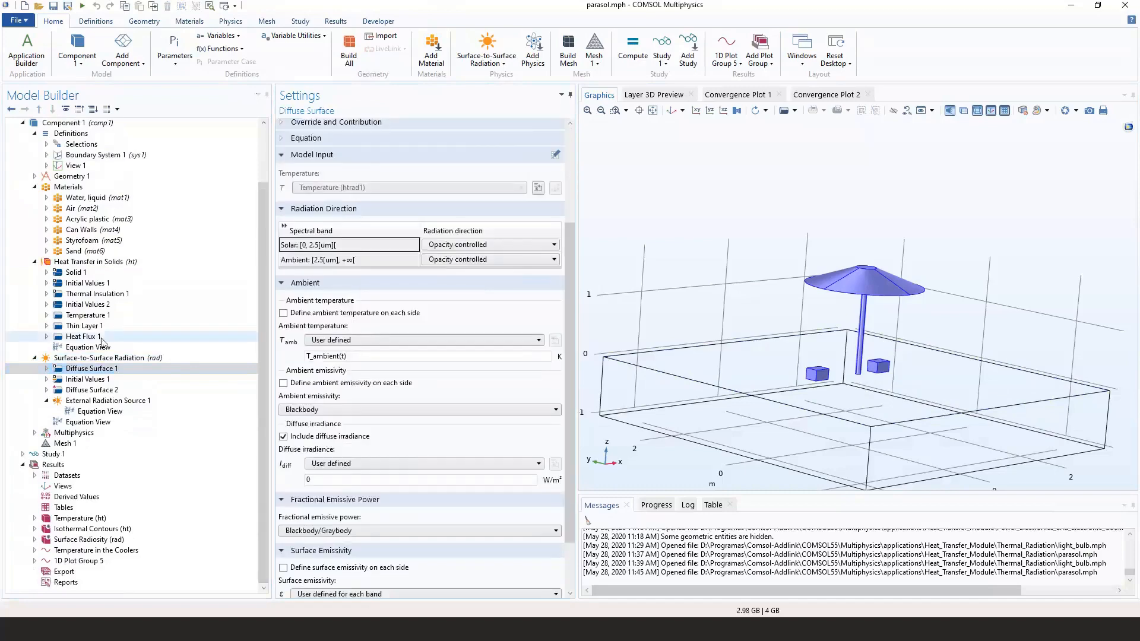
# Compare the boundaries assigned to Diffuse Surface 2 with the parasol and cooler surfaces of Diffuse Surface 1.
pyautogui.click(86, 379)
pyautogui.click(92, 390)
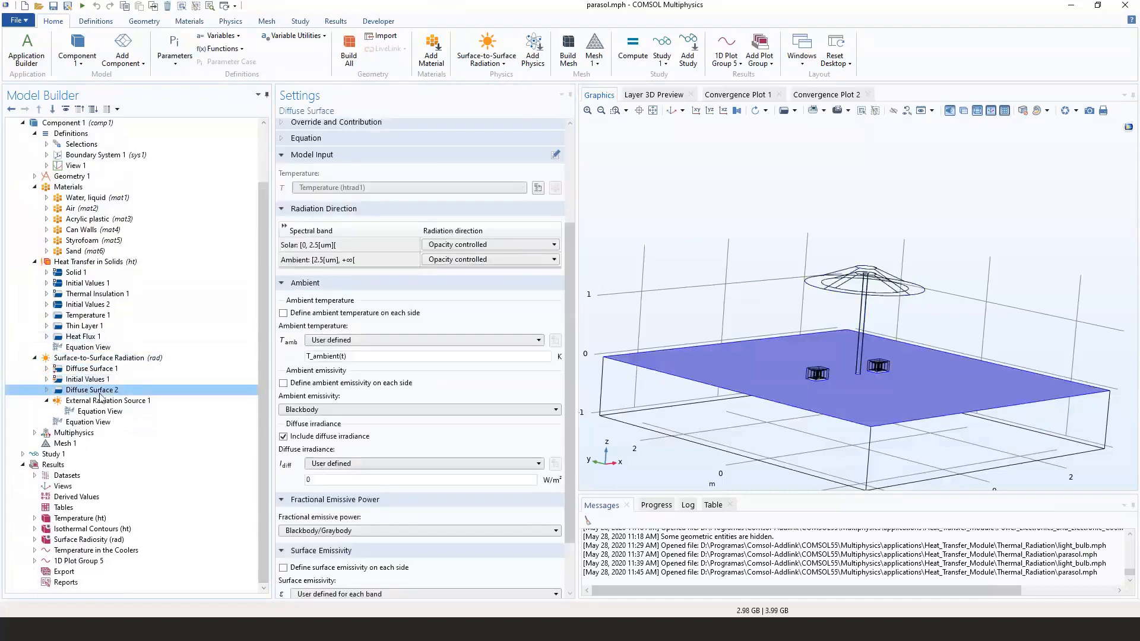
pyautogui.click(118, 370)
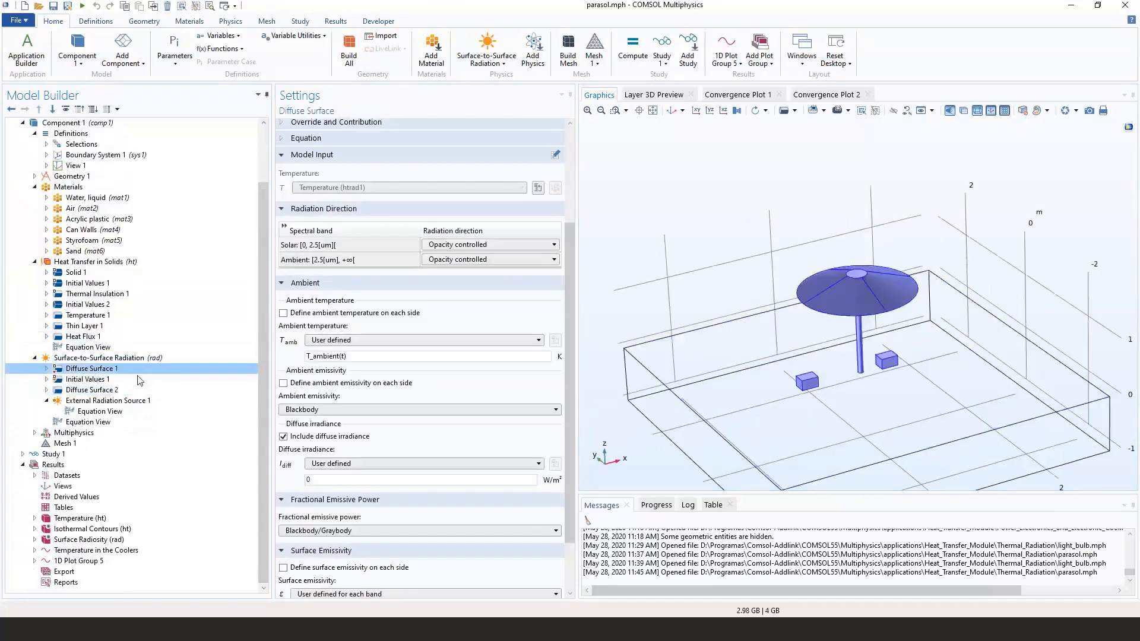
pyautogui.scroll(2, 914, 297)
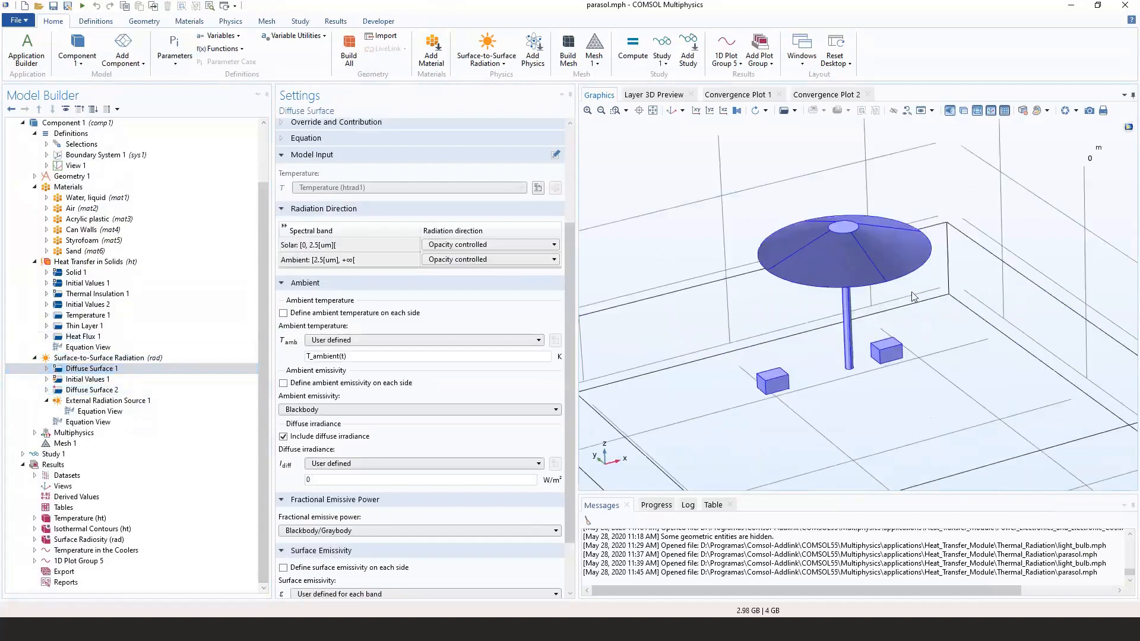
# Examine the per-band surface emissivity of Diffuse Surface 2 and the sand surface it applies to.
pyautogui.click(158, 387)
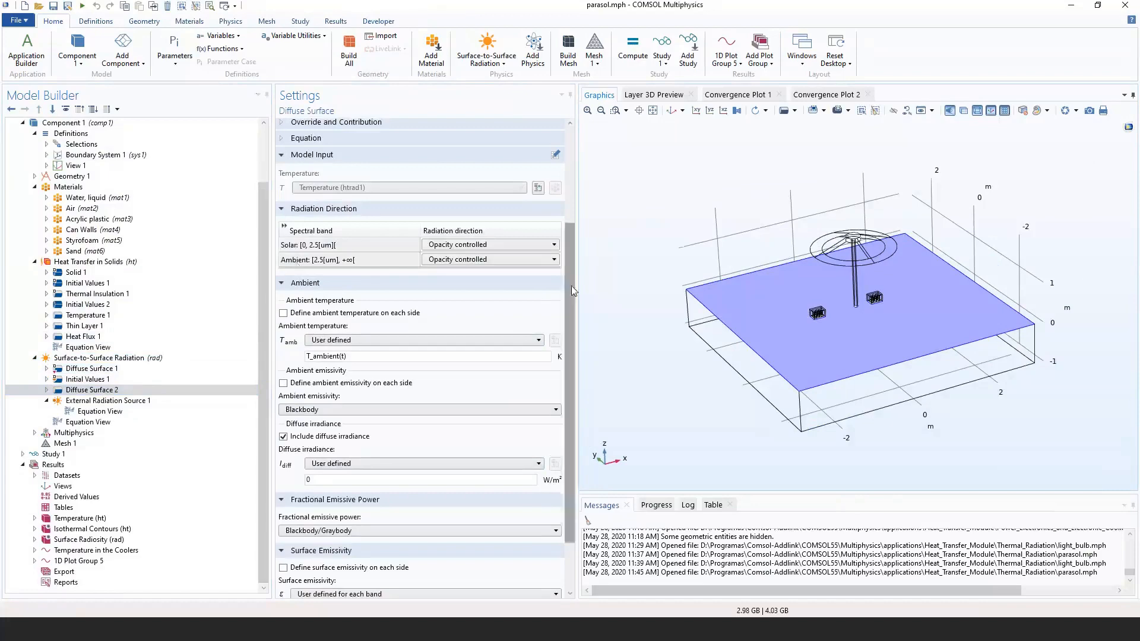
pyautogui.moveTo(571, 286); pyautogui.dragTo(564, 331)
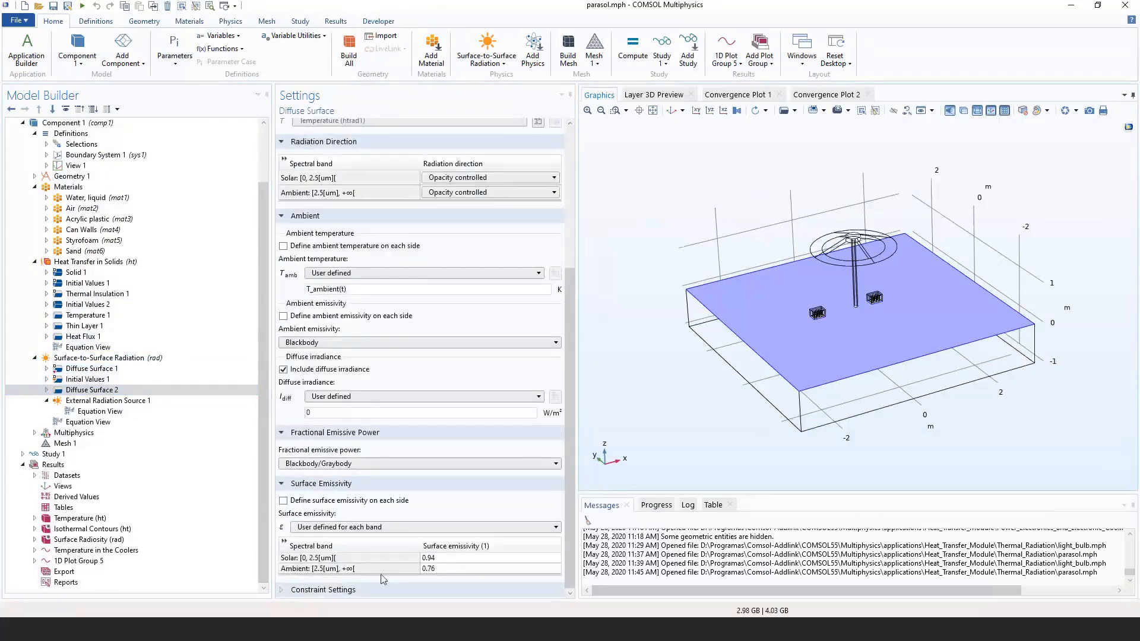
pyautogui.moveTo(836, 299); pyautogui.dragTo(782, 347, button='right')
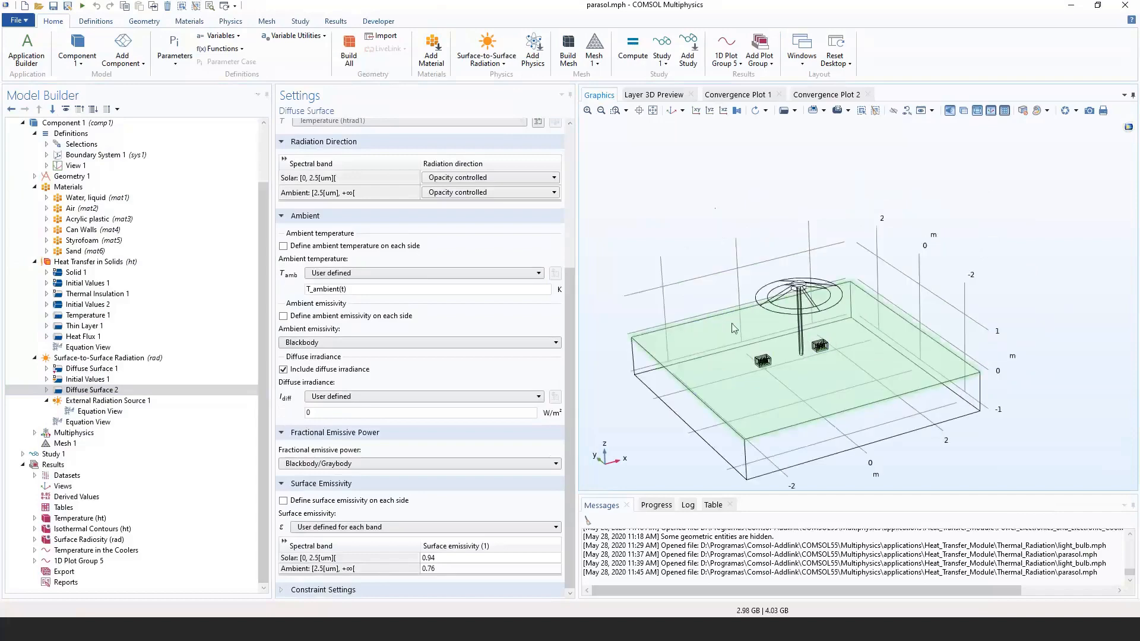
pyautogui.moveTo(732, 323); pyautogui.dragTo(757, 335)
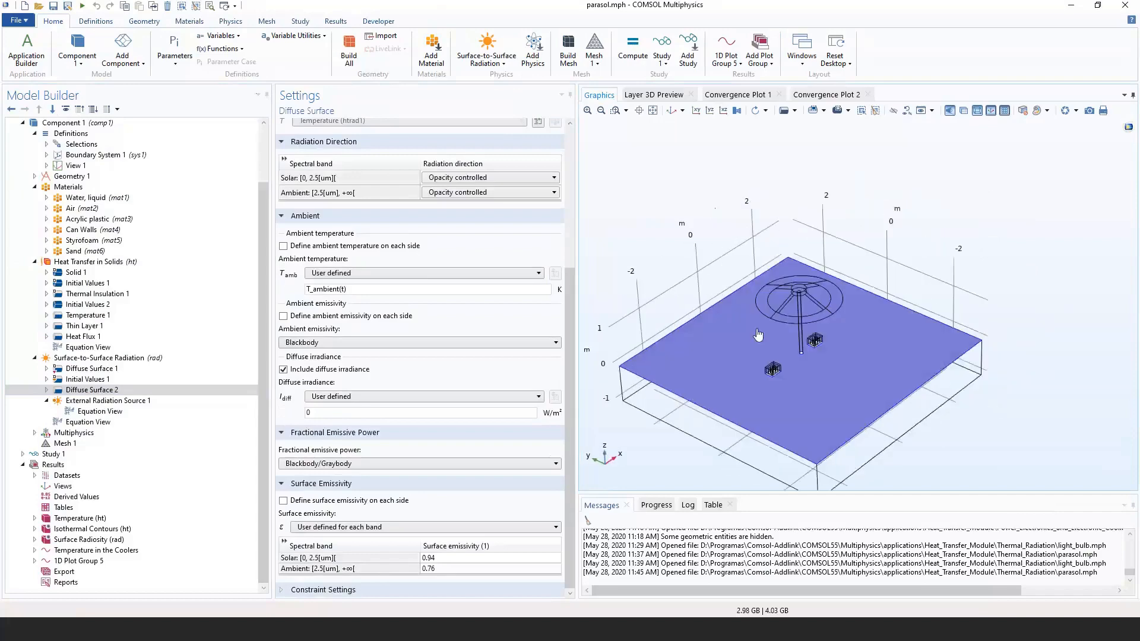
# Review the remaining model setup from External Radiation Source 1 through the multiphysics coupling and mesh to Study 1.
pyautogui.click(113, 401)
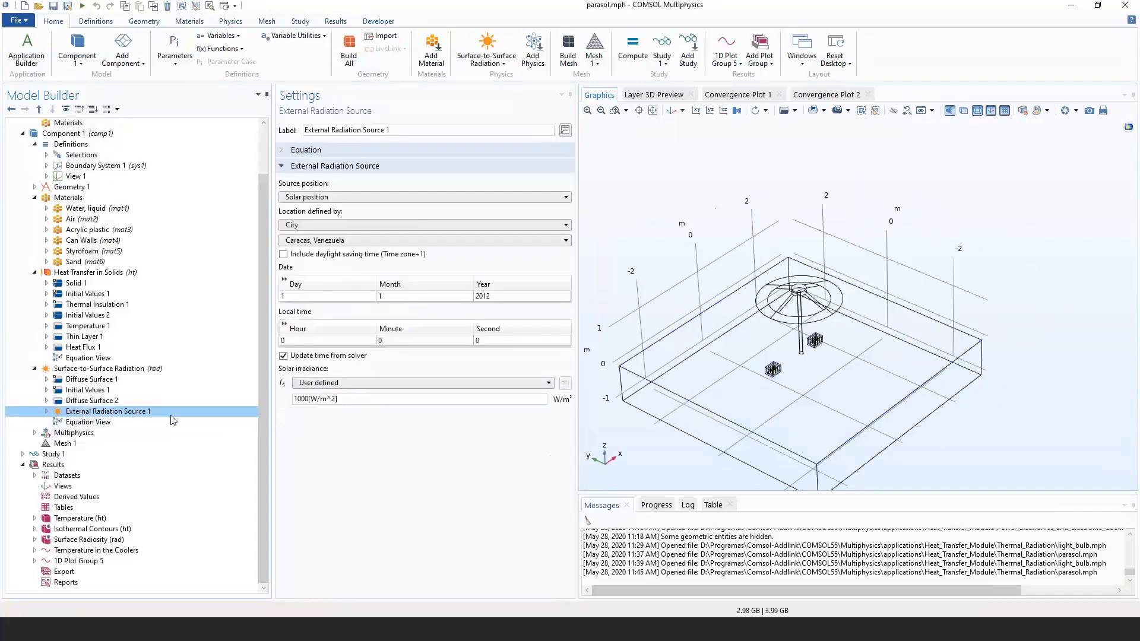
pyautogui.doubleClick(74, 433)
pyautogui.click(87, 453)
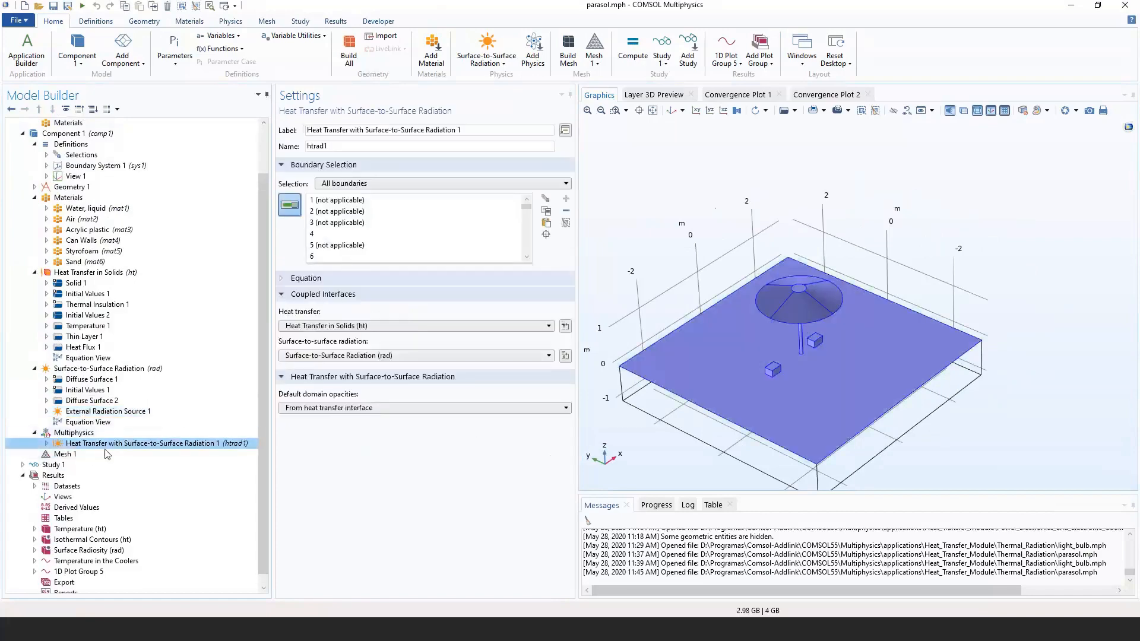
pyautogui.click(91, 454)
pyautogui.click(92, 465)
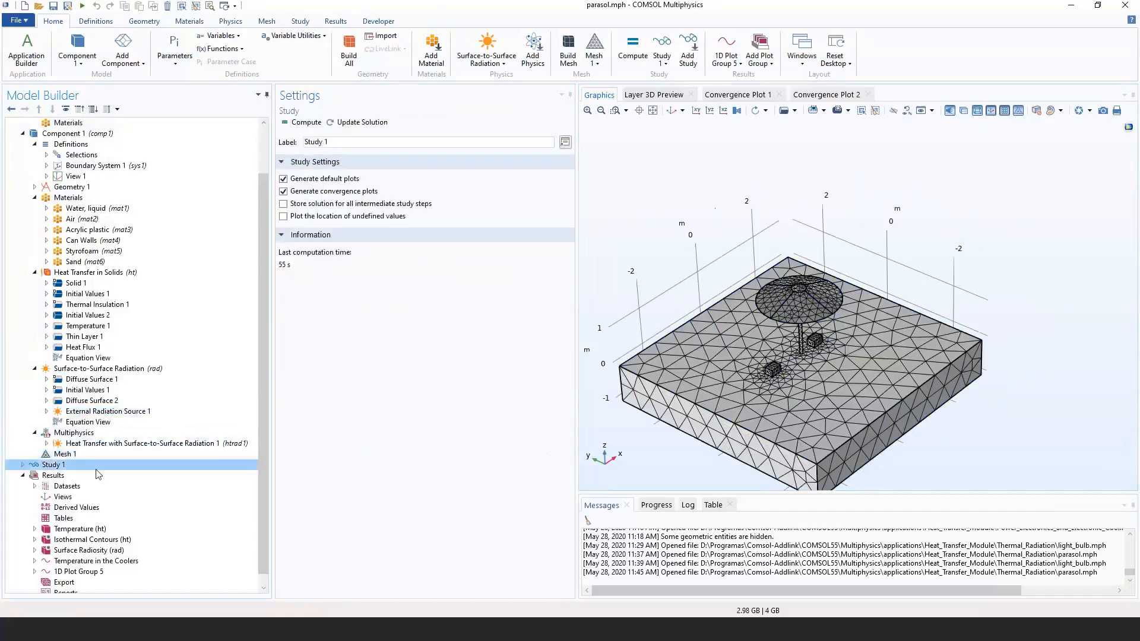
# Show the Temperature (ht) plot in a maximized graphics window and create a player animation of it.
pyautogui.scroll(-1, 132, 512)
pyautogui.click(137, 519)
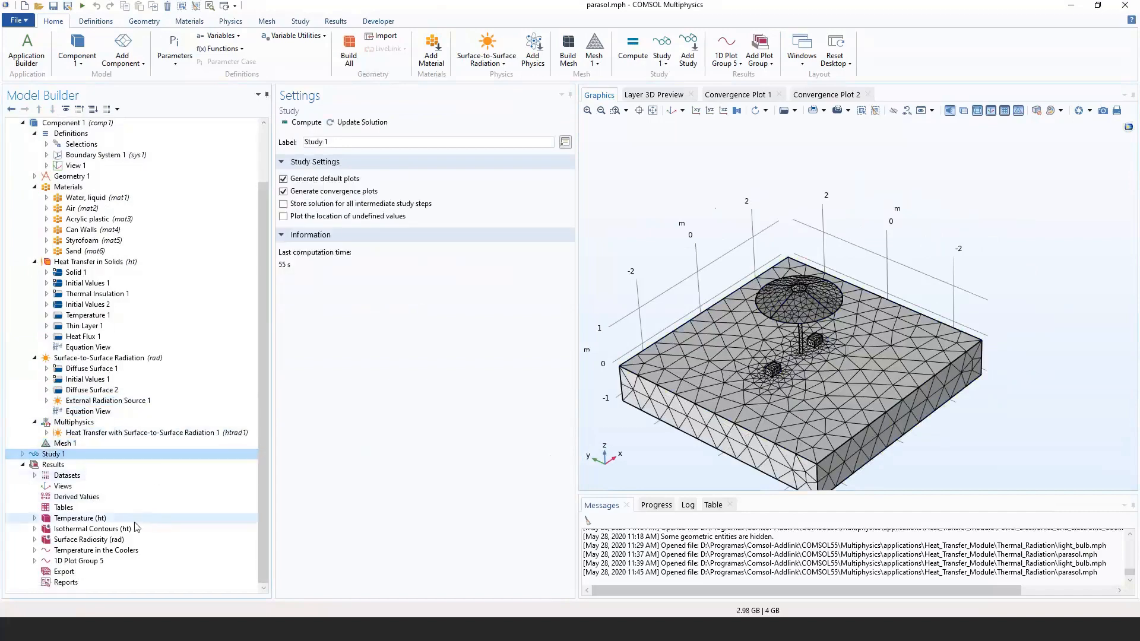
pyautogui.click(616, 194)
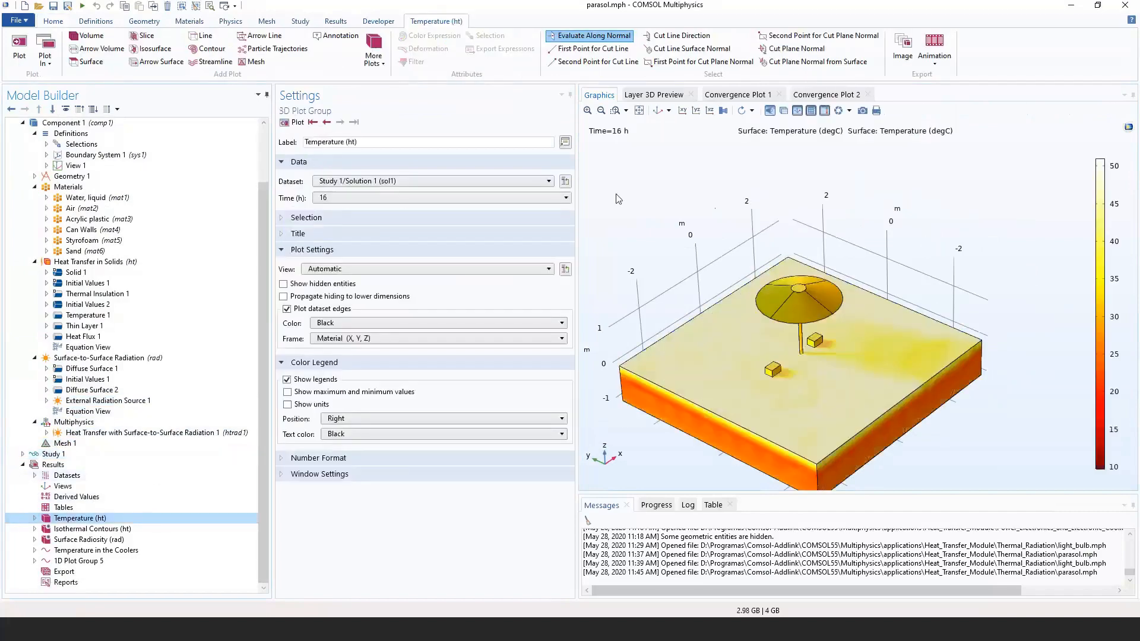
pyautogui.doubleClick(599, 95)
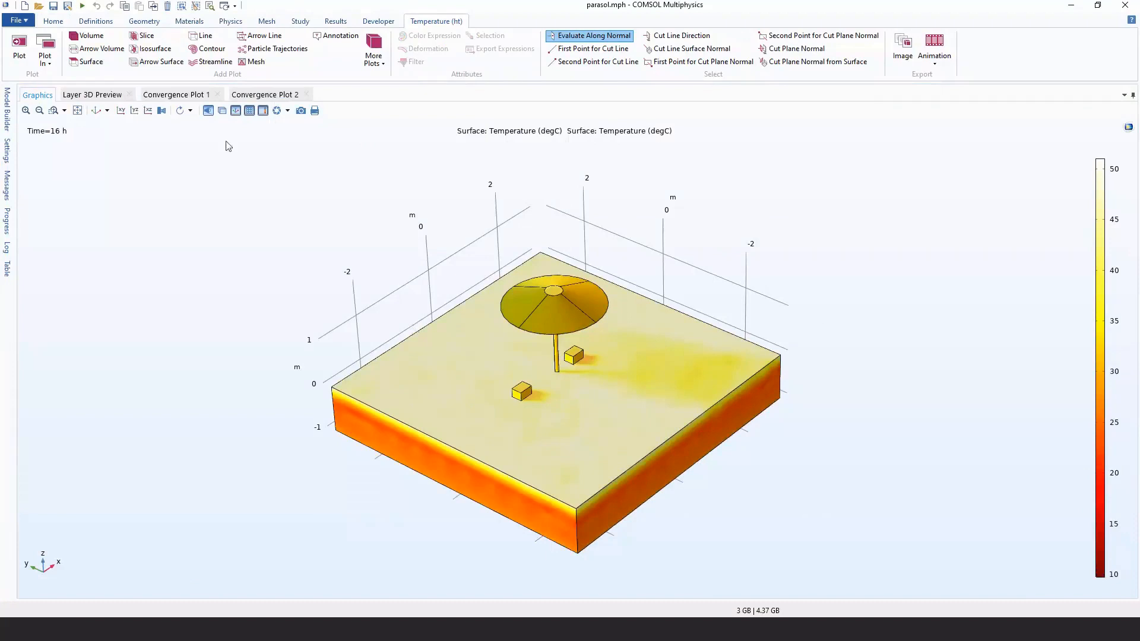
pyautogui.click(935, 67)
pyautogui.click(940, 77)
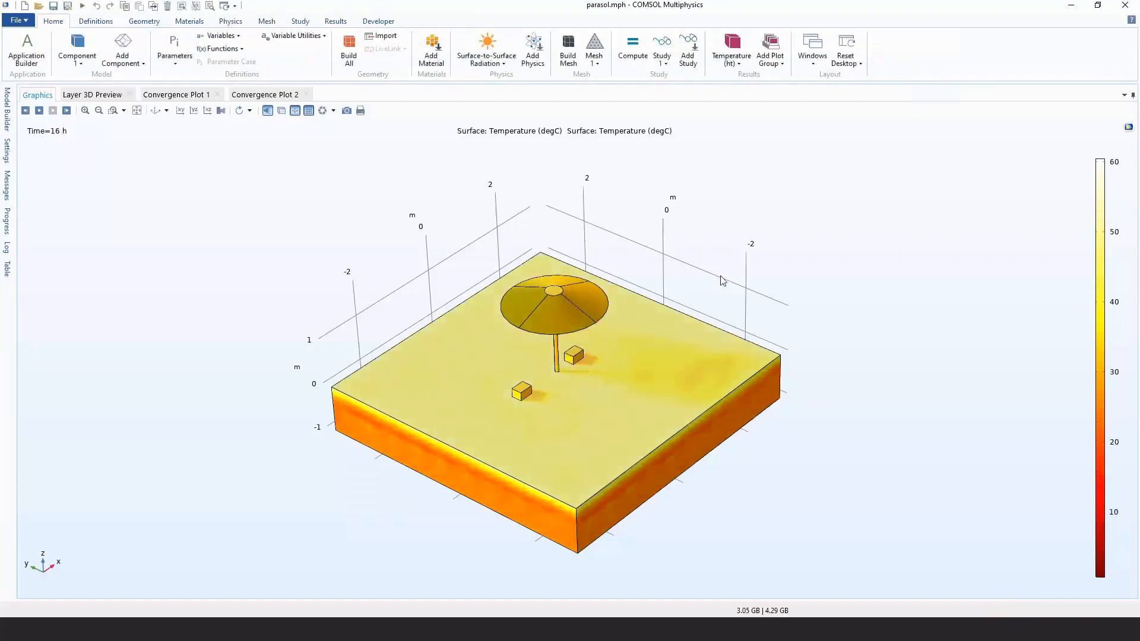
# Watch and replay the temperature animation, inspecting the parasol's shadow and the two coolers up close, and restore the window layout.
pyautogui.scroll(2, 474, 340)
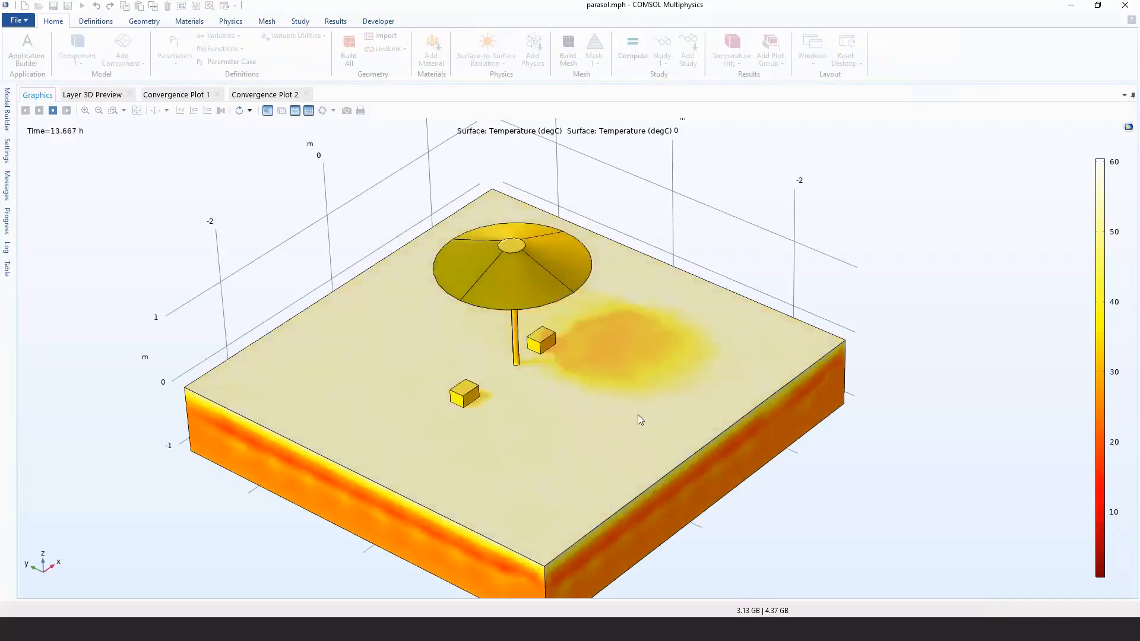
pyautogui.moveTo(452, 405); pyautogui.dragTo(452, 373)
pyautogui.click(137, 111)
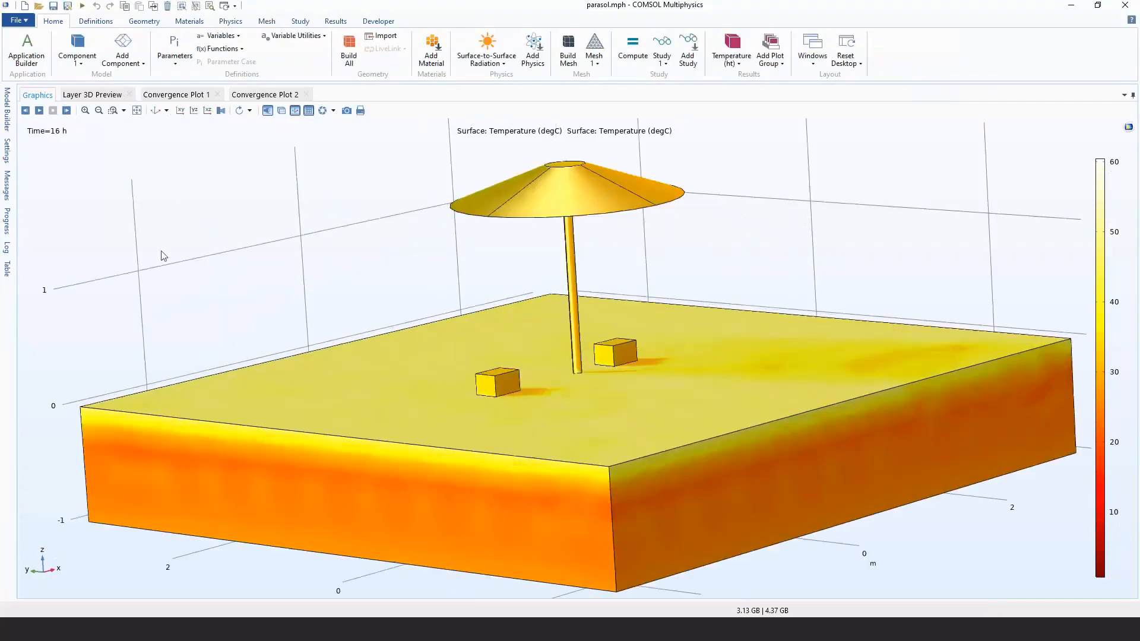
pyautogui.scroll(5, 533, 387)
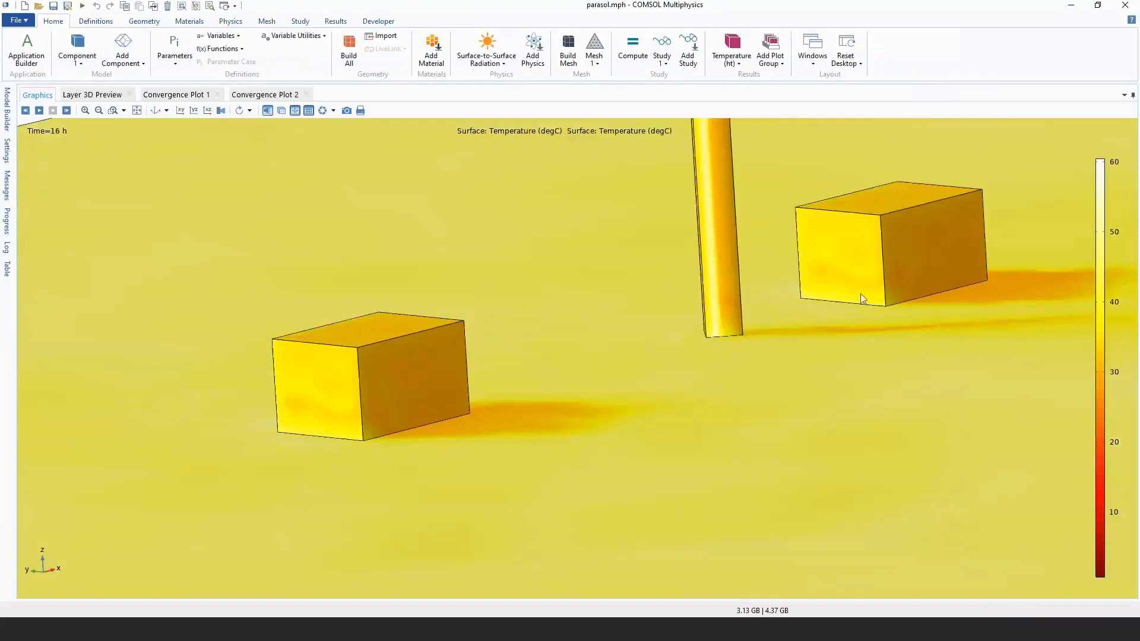
pyautogui.moveTo(861, 293); pyautogui.dragTo(460, 352, button='right')
pyautogui.scroll(-6, 454, 241)
pyautogui.moveTo(450, 243); pyautogui.dragTo(546, 363, button='right')
pyautogui.click(38, 112)
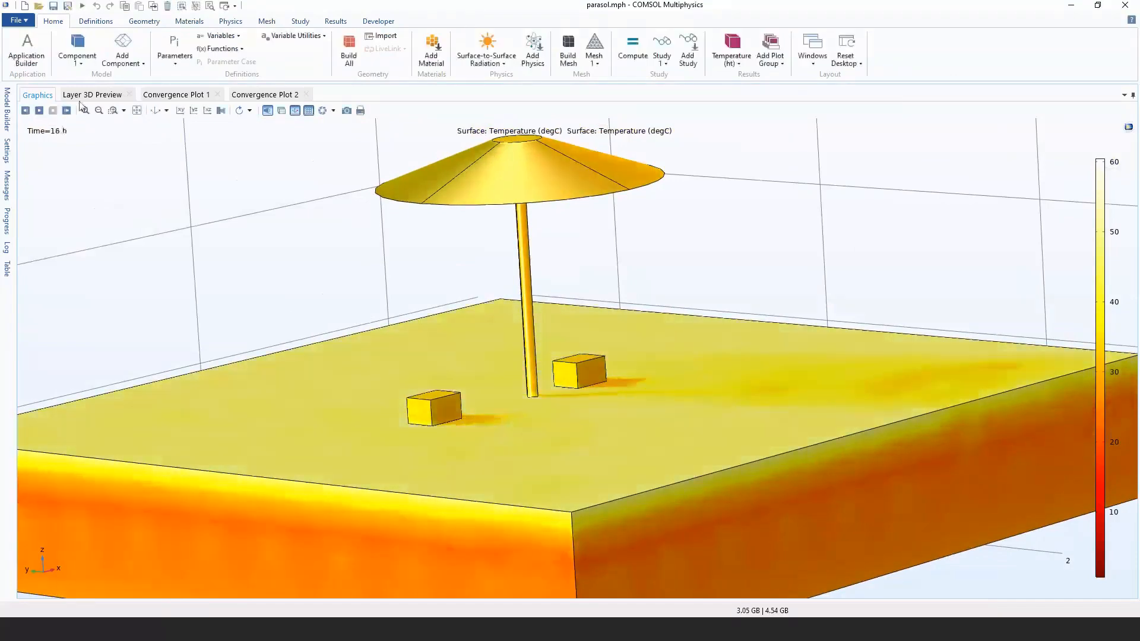
pyautogui.doubleClick(45, 94)
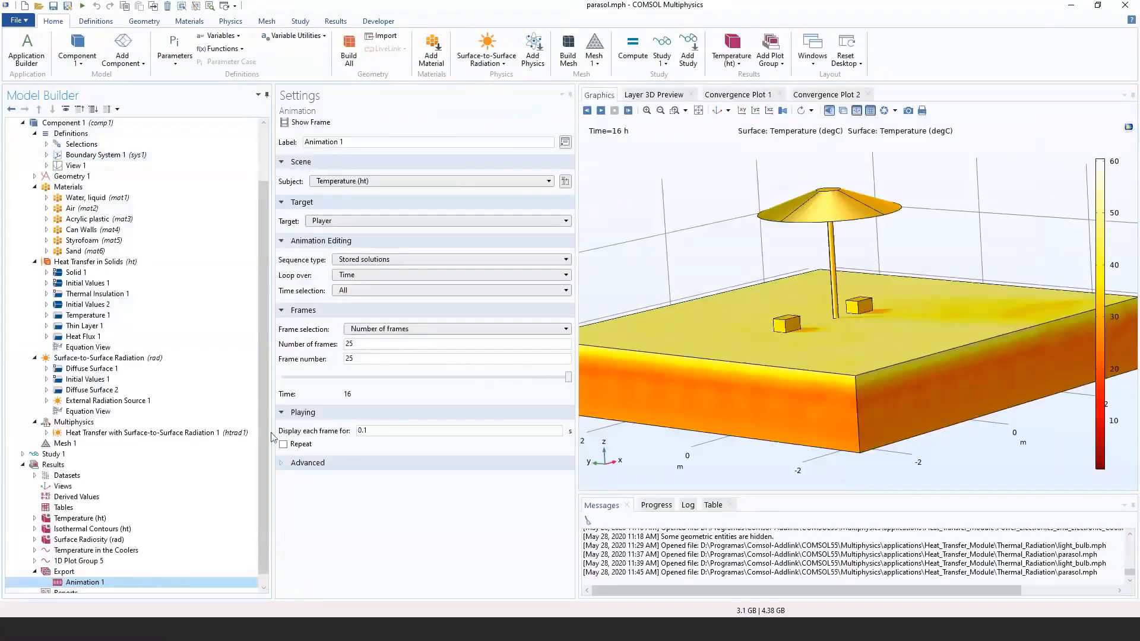
# Examine the Temperature in the Coolers plot in a maximized graphics window, including its early hours and full time range.
pyautogui.scroll(-1, 178, 425)
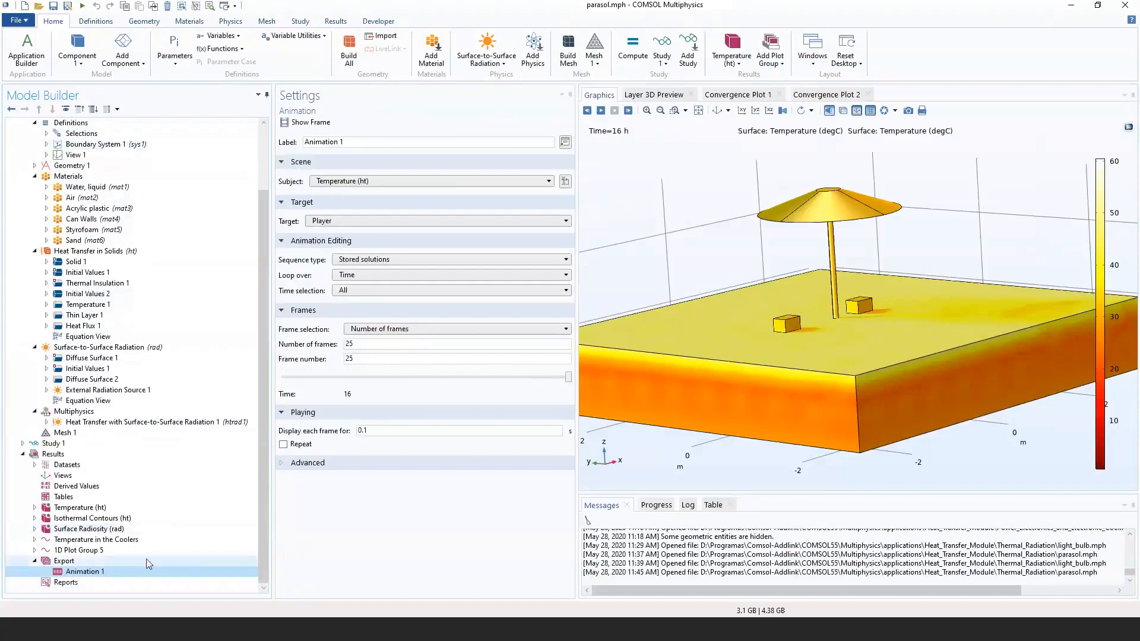
pyautogui.click(96, 539)
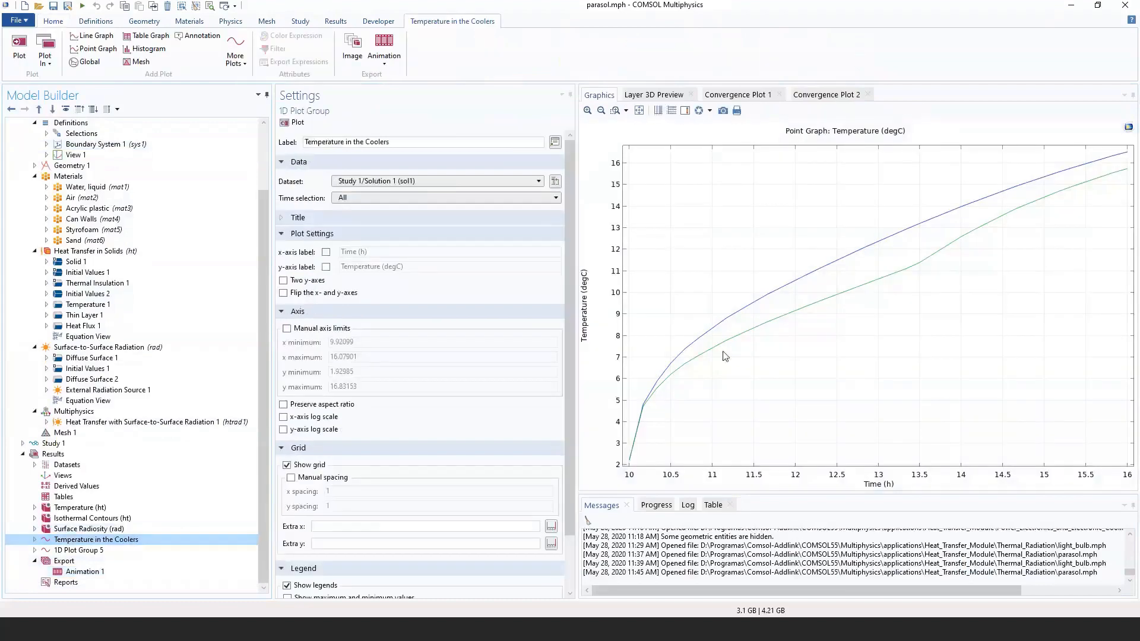
pyautogui.doubleClick(599, 95)
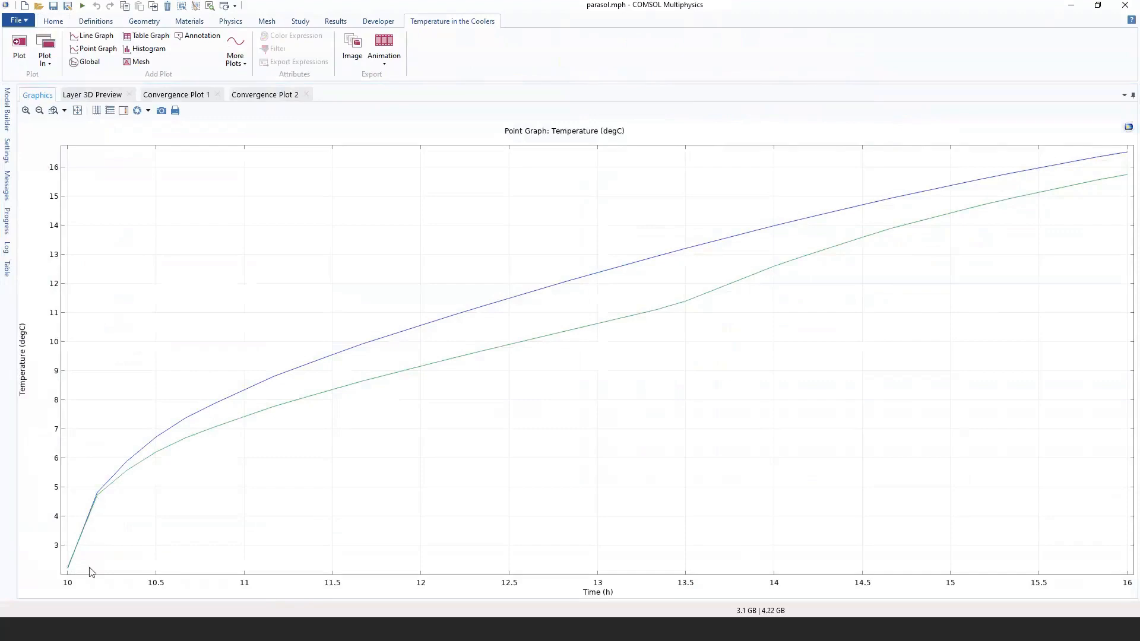
pyautogui.scroll(2, 90, 572)
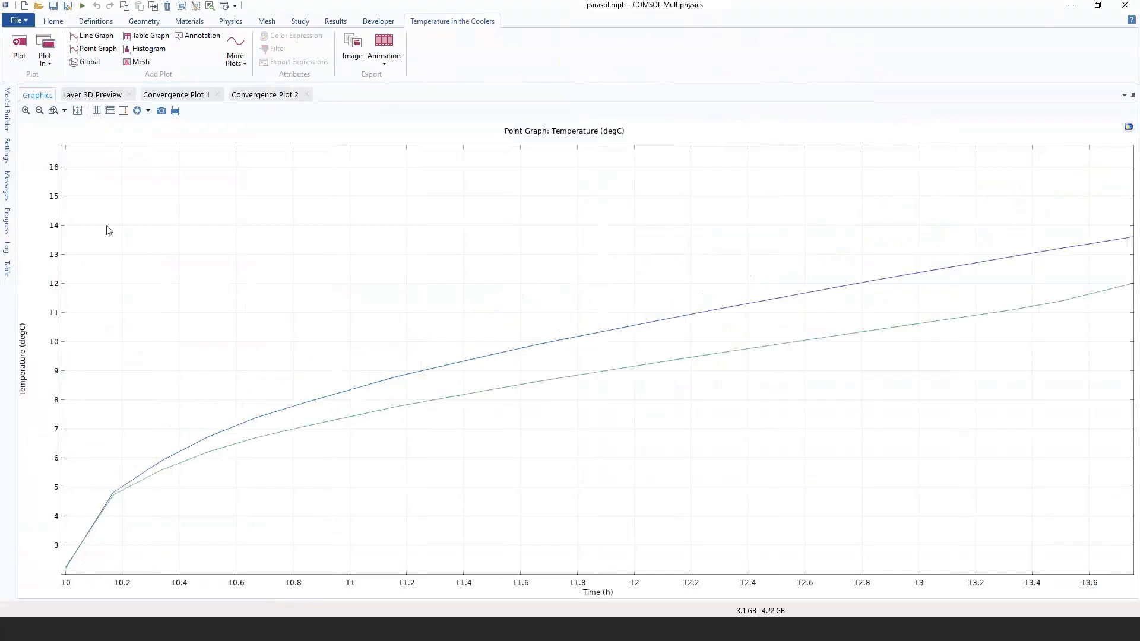
pyautogui.click(77, 110)
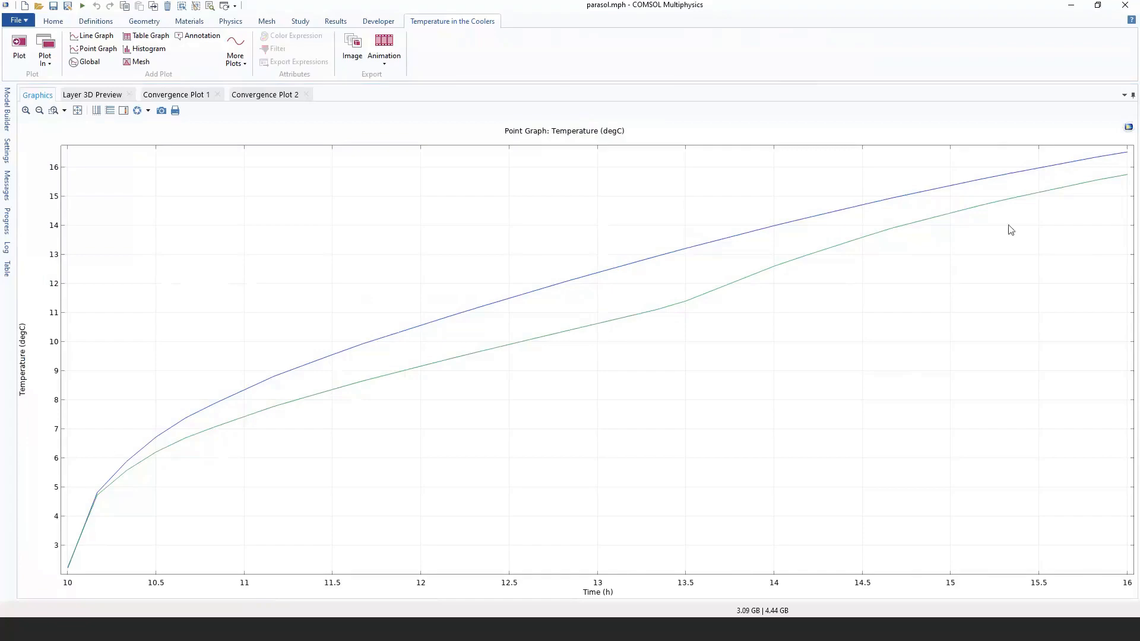
# Restore the window layout and show the parasol model's Materials overview with its node collapsed in the model tree.
pyautogui.doubleClick(36, 96)
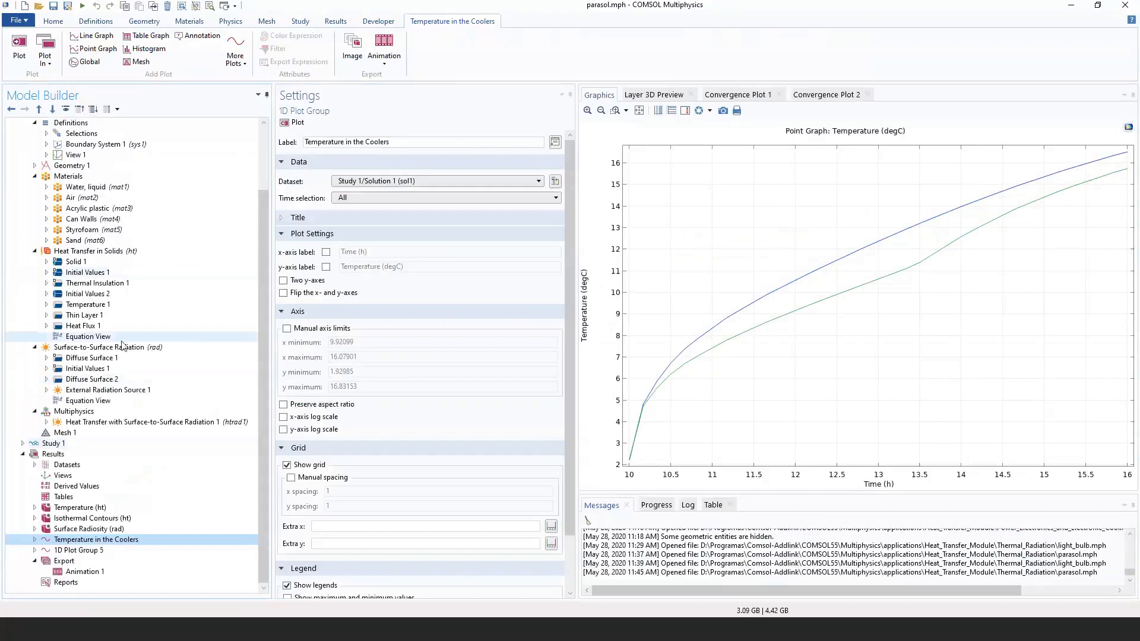
pyautogui.scroll(3, 134, 332)
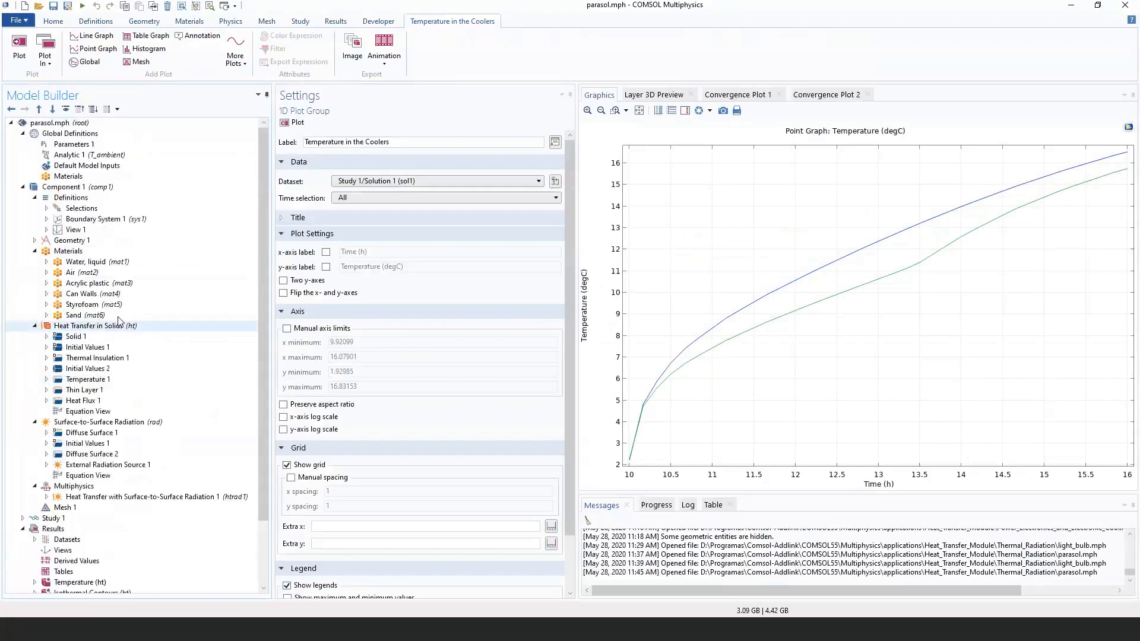
pyautogui.doubleClick(126, 251)
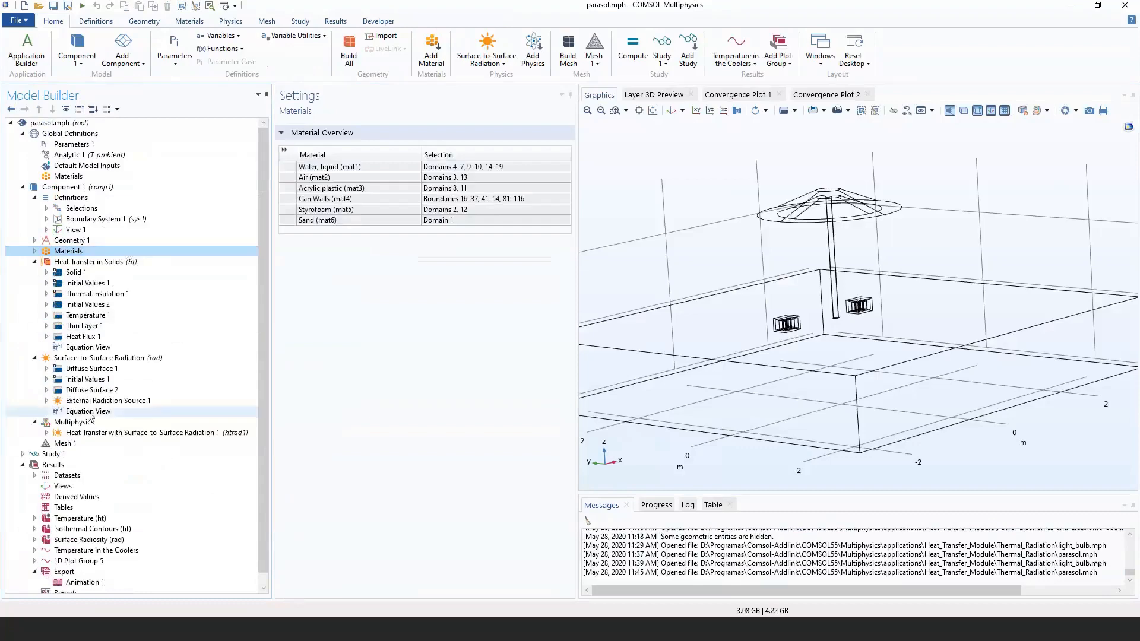
# Browse the Heat Transfer Module's forced and natural convection tutorials in the Application Libraries and open vacuum_flask without saving parasol.mph.
pyautogui.click(19, 21)
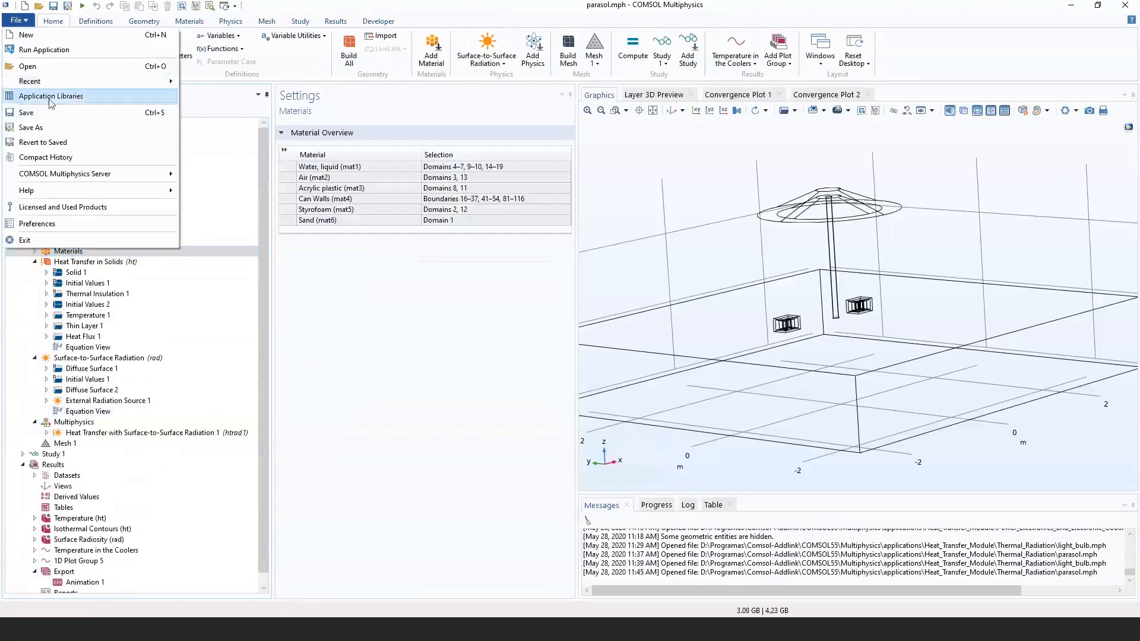
pyautogui.click(52, 97)
pyautogui.click(152, 340)
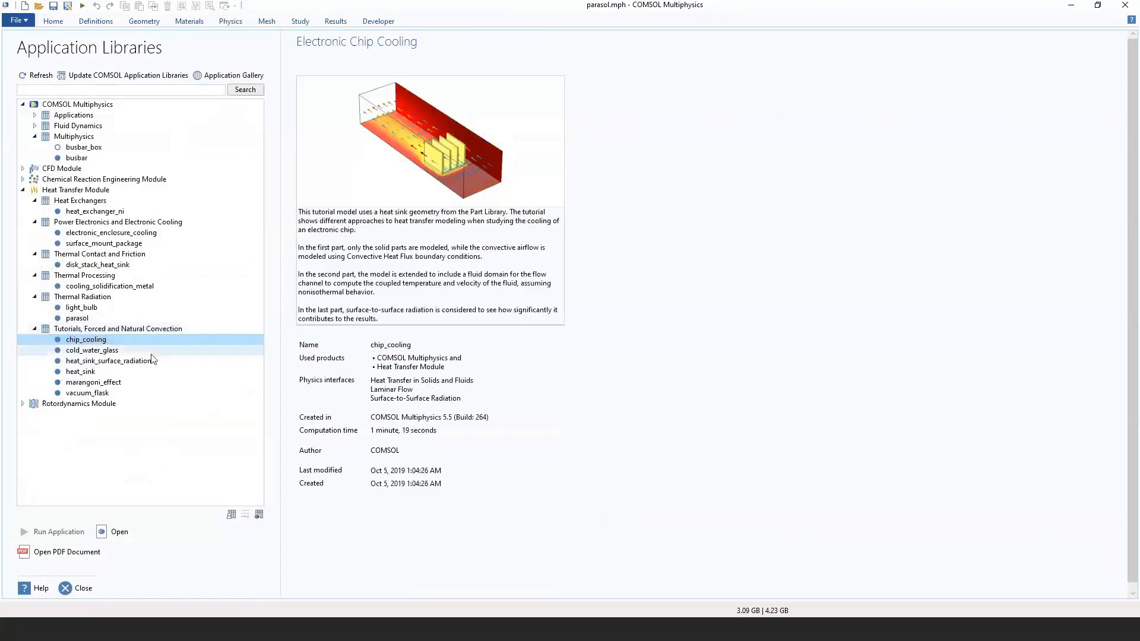
pyautogui.click(134, 350)
pyautogui.click(122, 362)
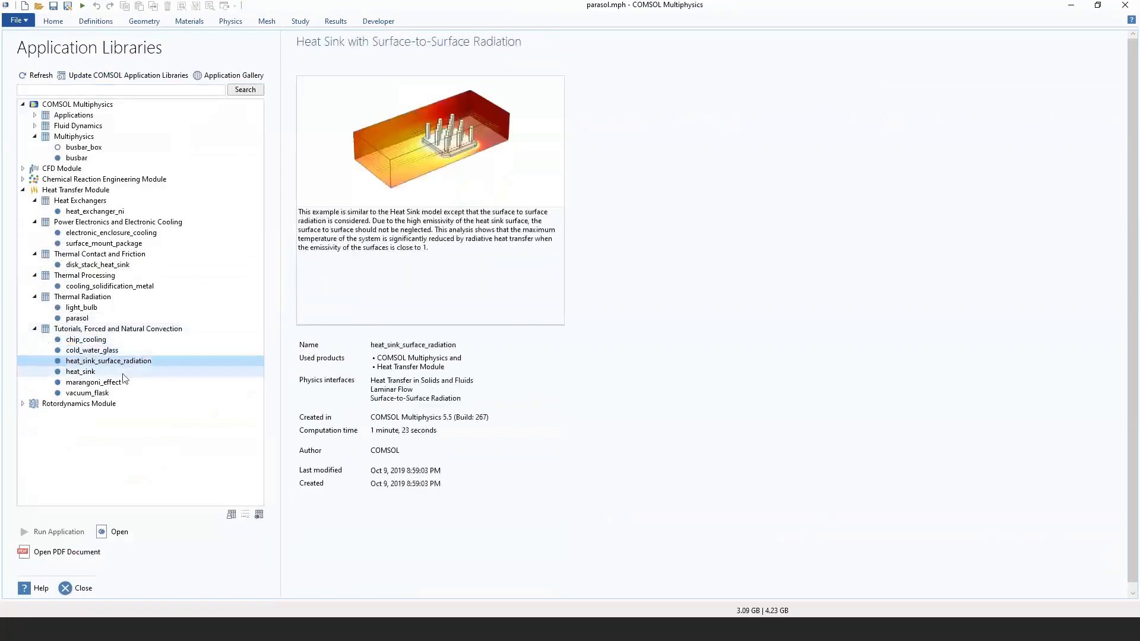
pyautogui.click(125, 373)
pyautogui.click(122, 384)
pyautogui.click(123, 394)
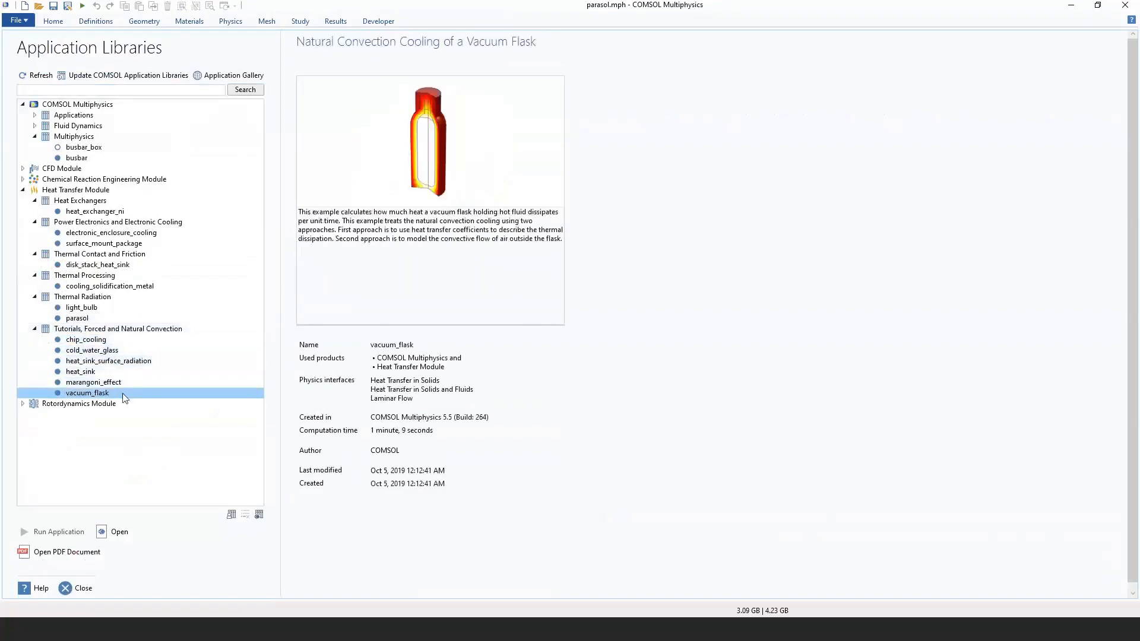
pyautogui.click(115, 531)
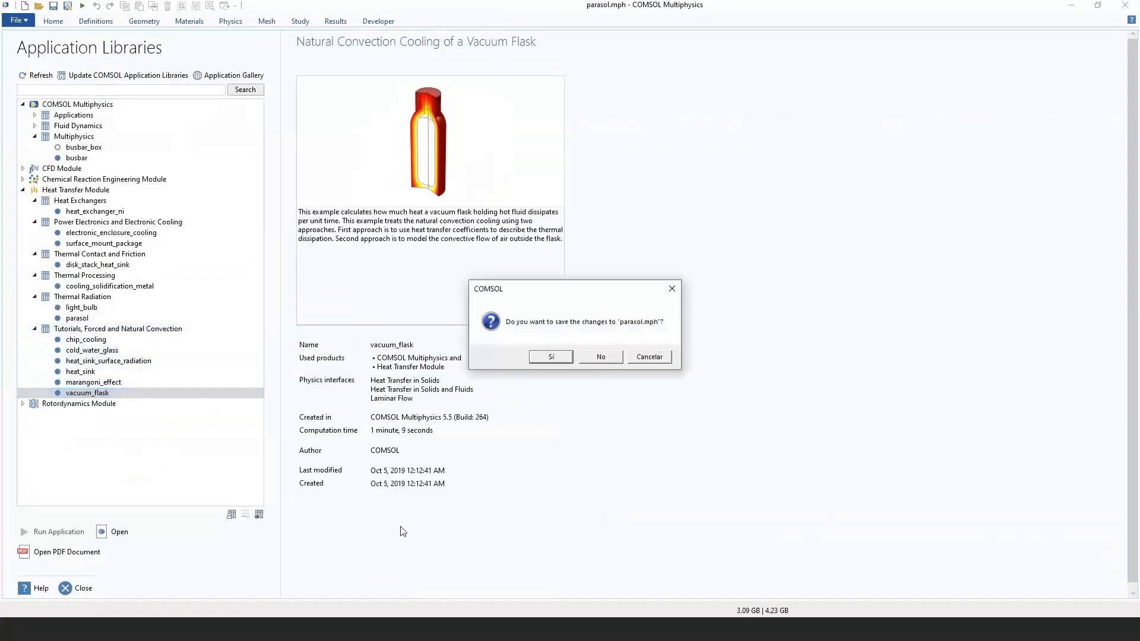
pyautogui.click(594, 357)
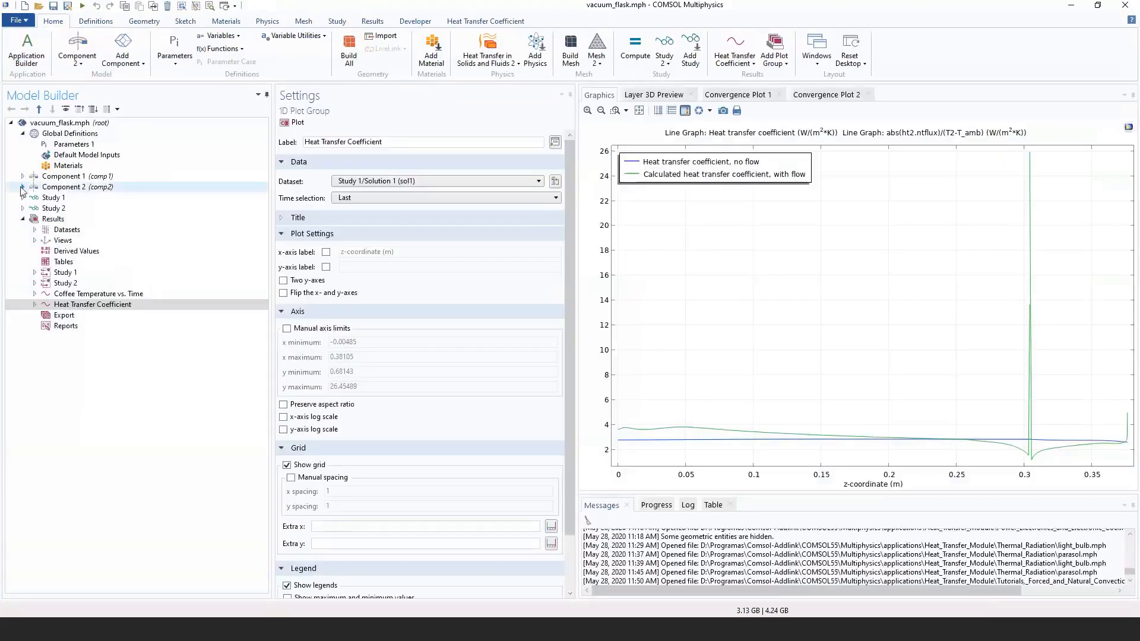
# Expand Component 1 and Component 2 in the vacuum flask model and view Geometry 2.
pyautogui.click(22, 187)
pyautogui.click(22, 176)
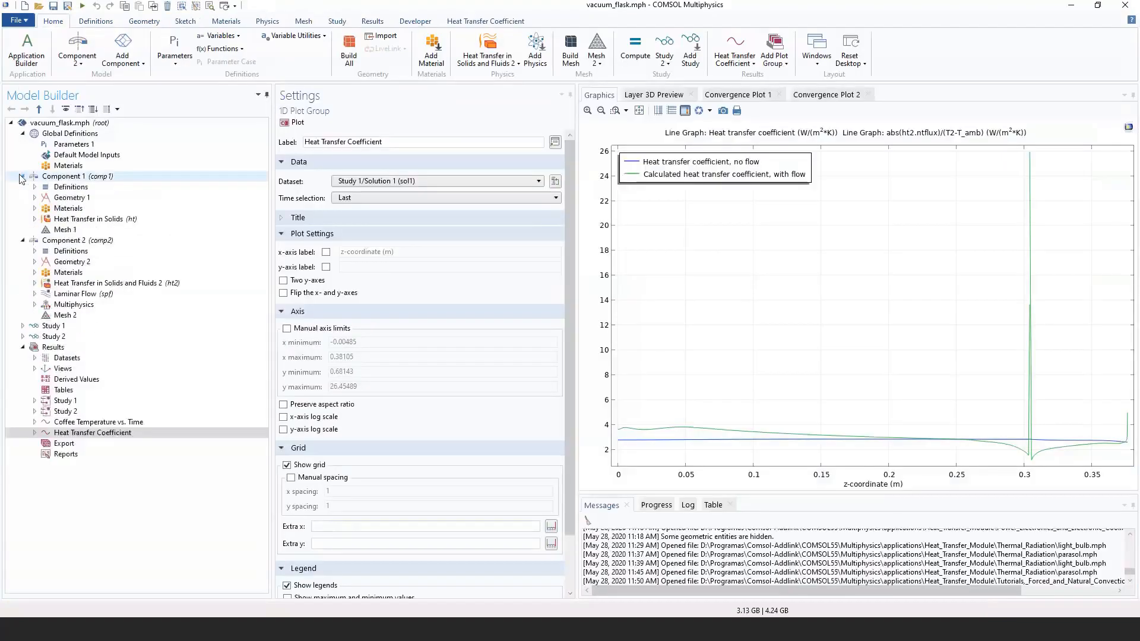
pyautogui.click(79, 252)
pyautogui.click(83, 263)
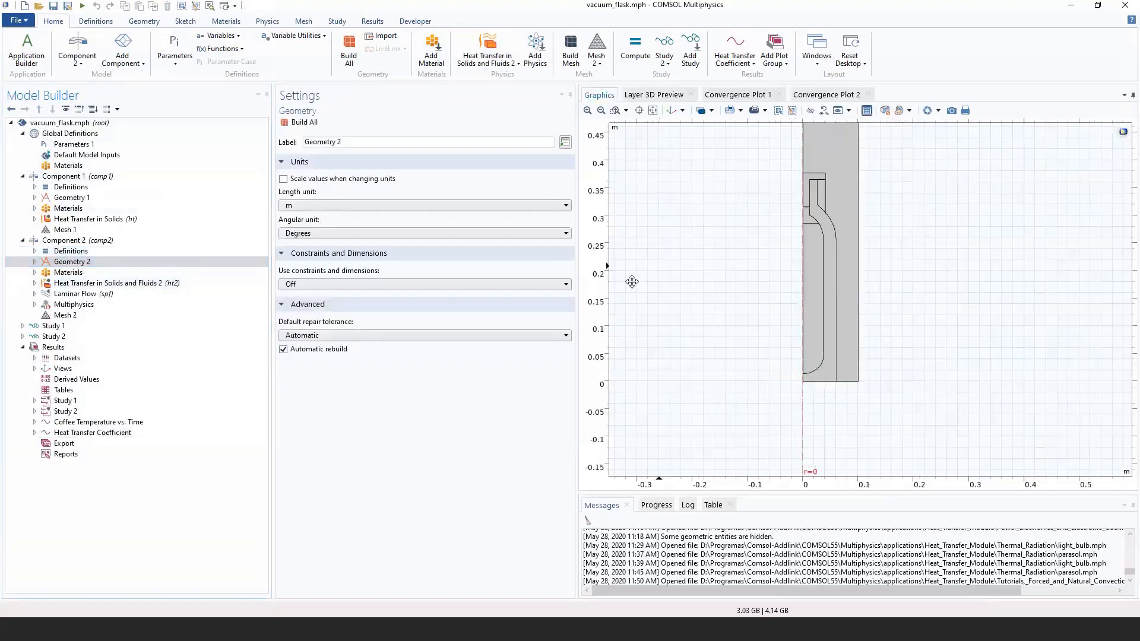
# Expand Component 1's Heat Transfer in Solids interface and inspect the Isothermal Domain 1 region of the flask up close.
pyautogui.doubleClick(78, 220)
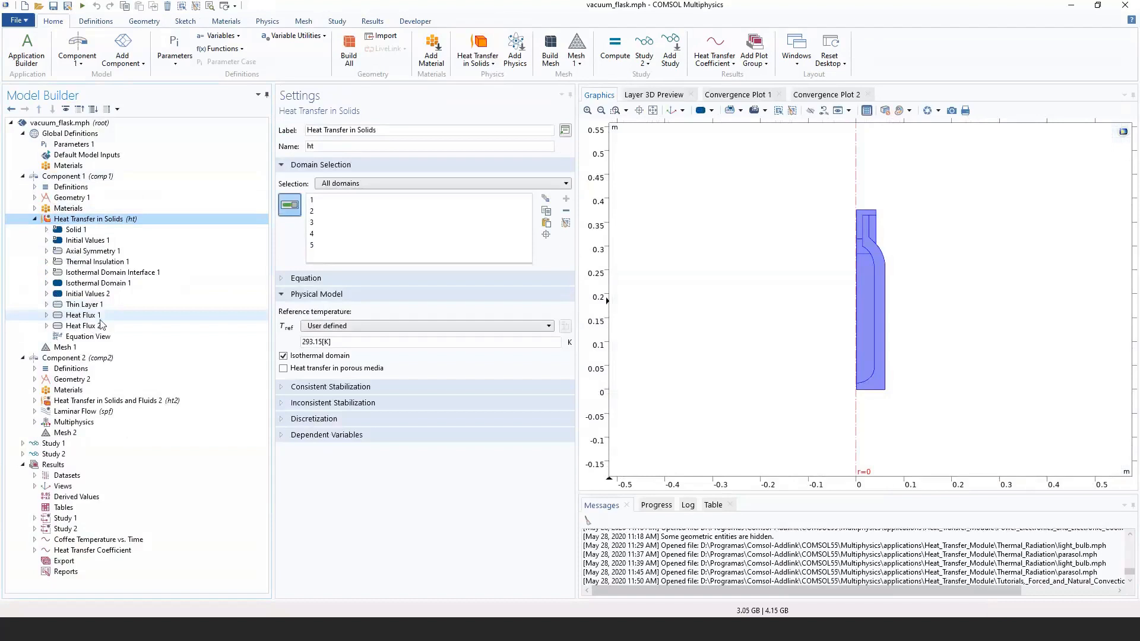
pyautogui.click(158, 284)
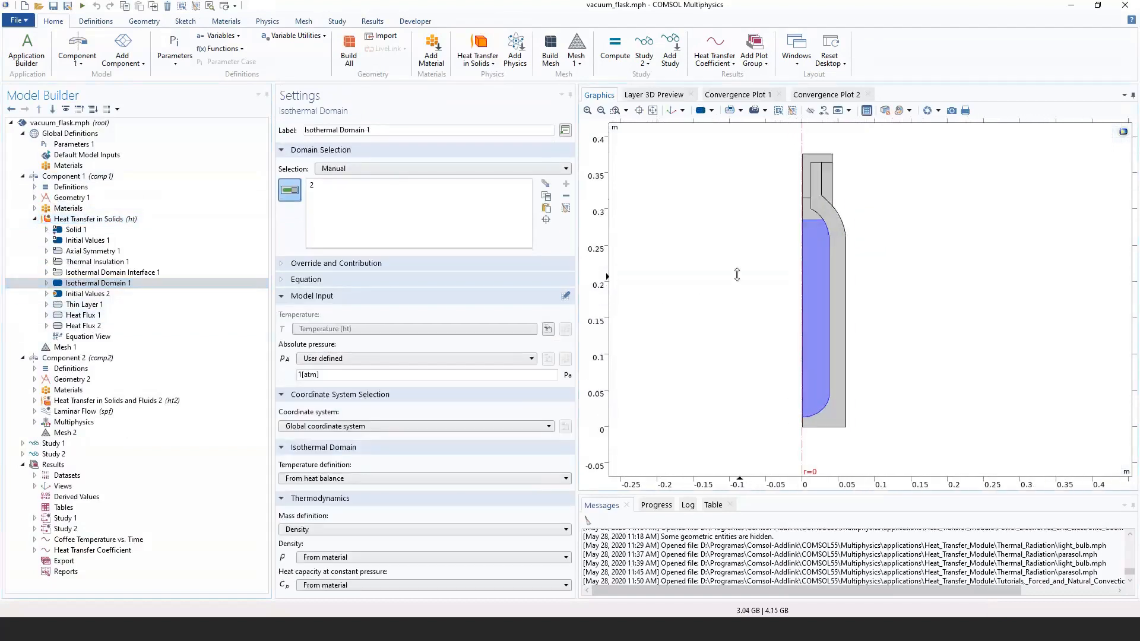
pyautogui.scroll(1, 820, 395)
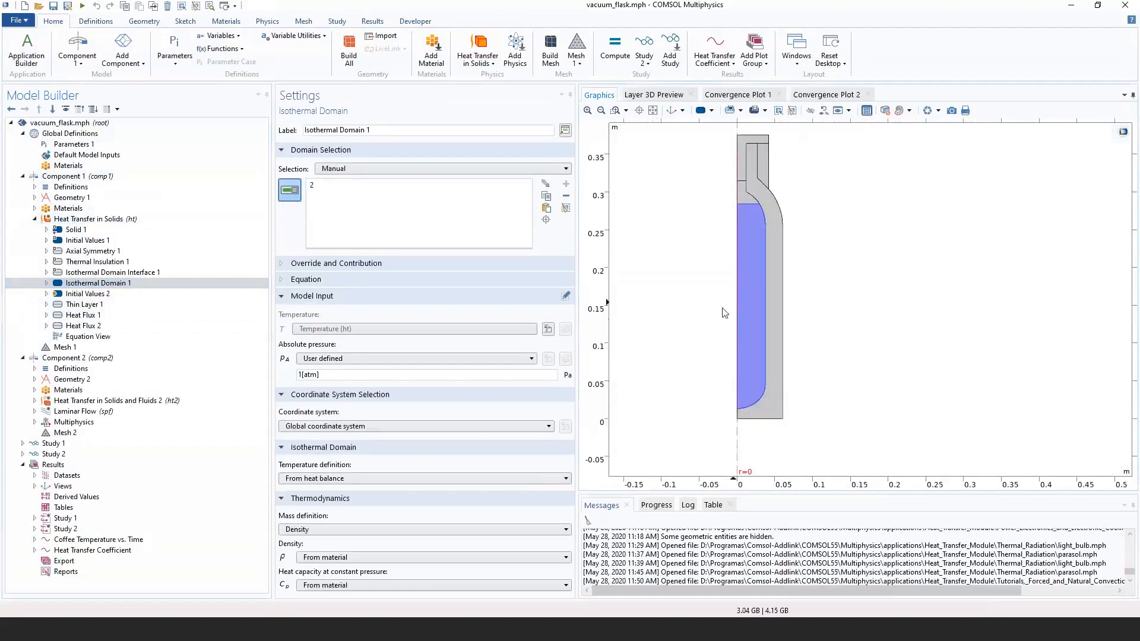
pyautogui.scroll(2, 692, 255)
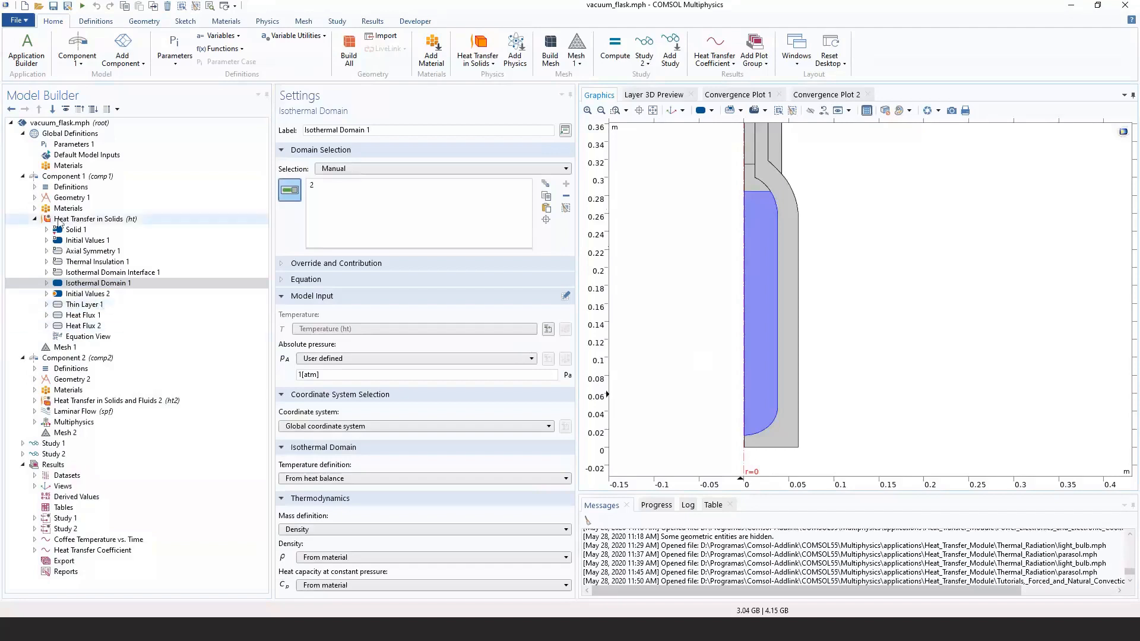
# Review the Solid 1, Isothermal Domain 1, Initial Values 2 and Thin Layer 1 features and their selections in the flask.
pyautogui.click(103, 231)
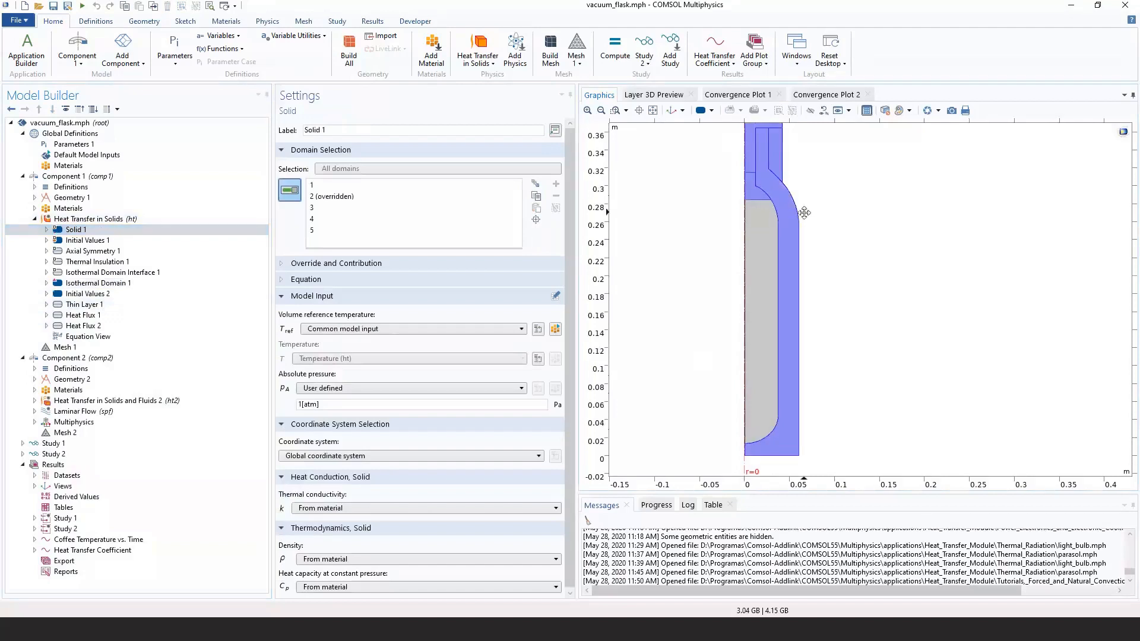
pyautogui.moveTo(805, 213); pyautogui.dragTo(802, 220)
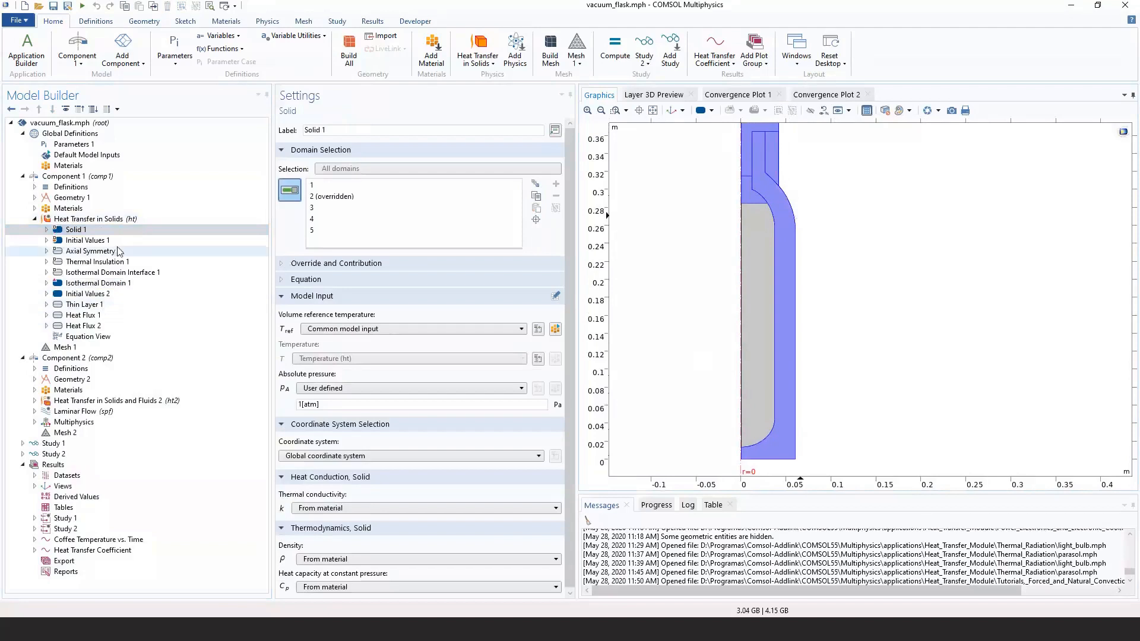
pyautogui.click(90, 283)
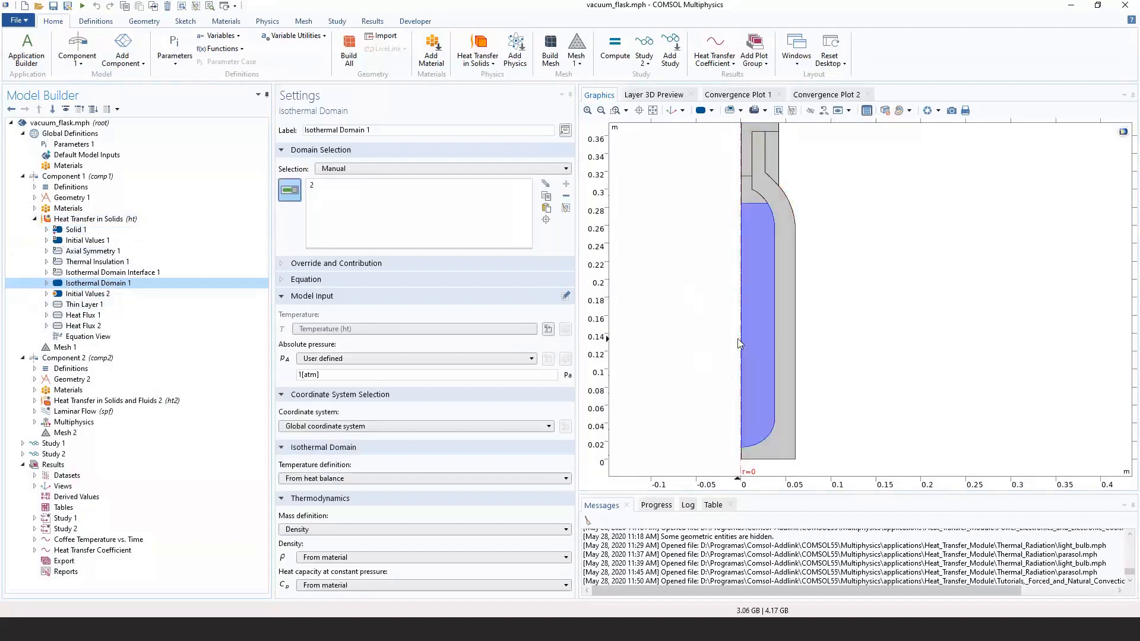
pyautogui.click(146, 294)
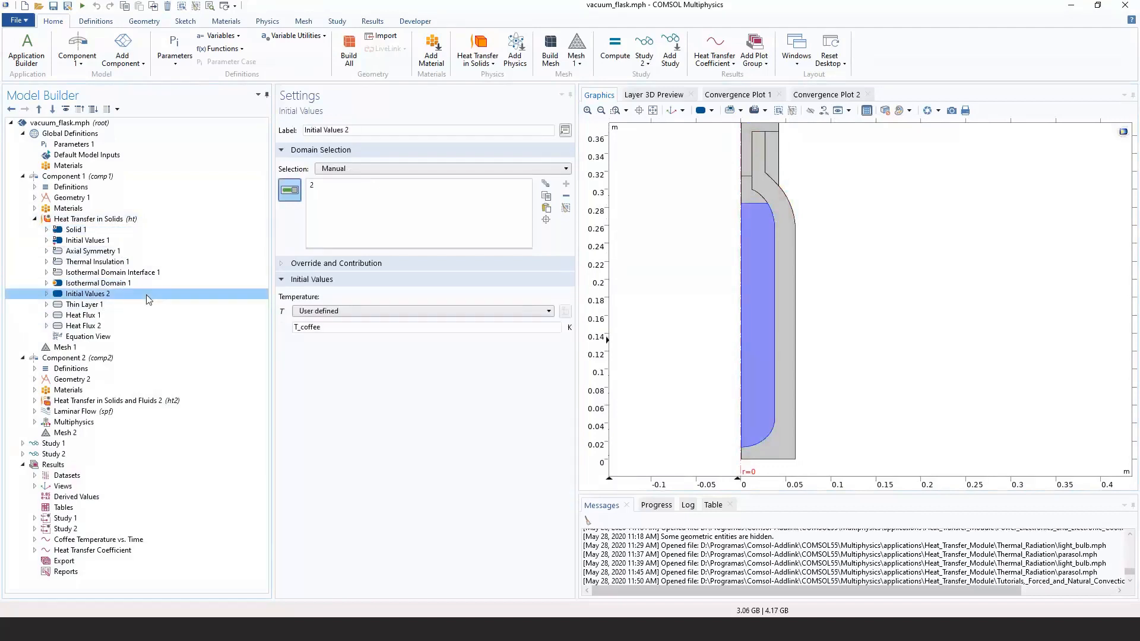
pyautogui.click(135, 306)
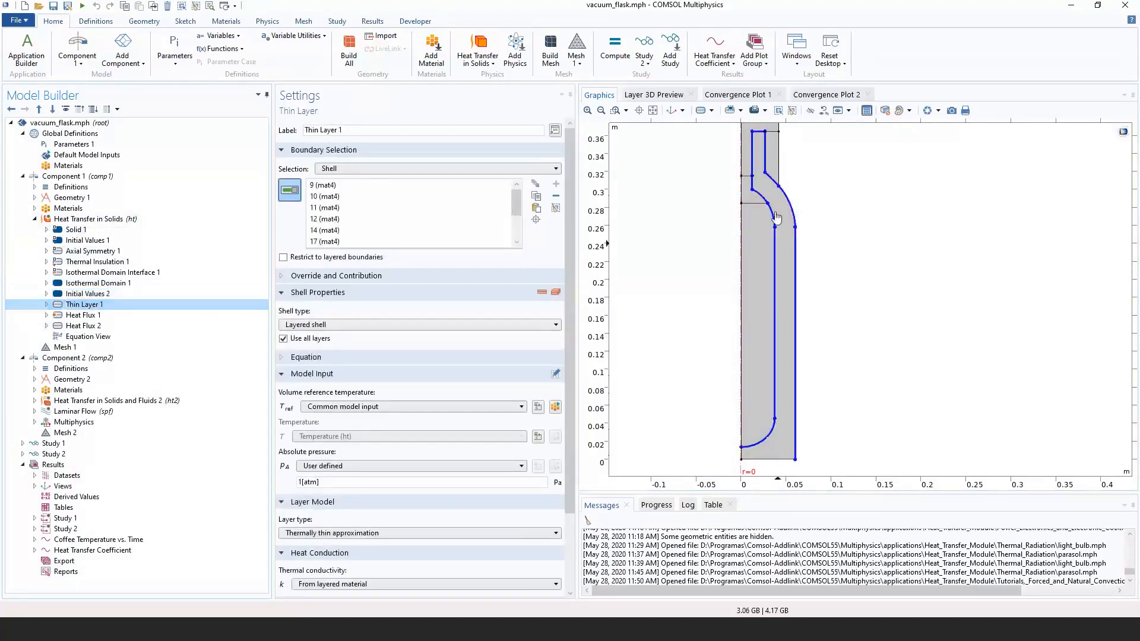
pyautogui.scroll(3, 776, 217)
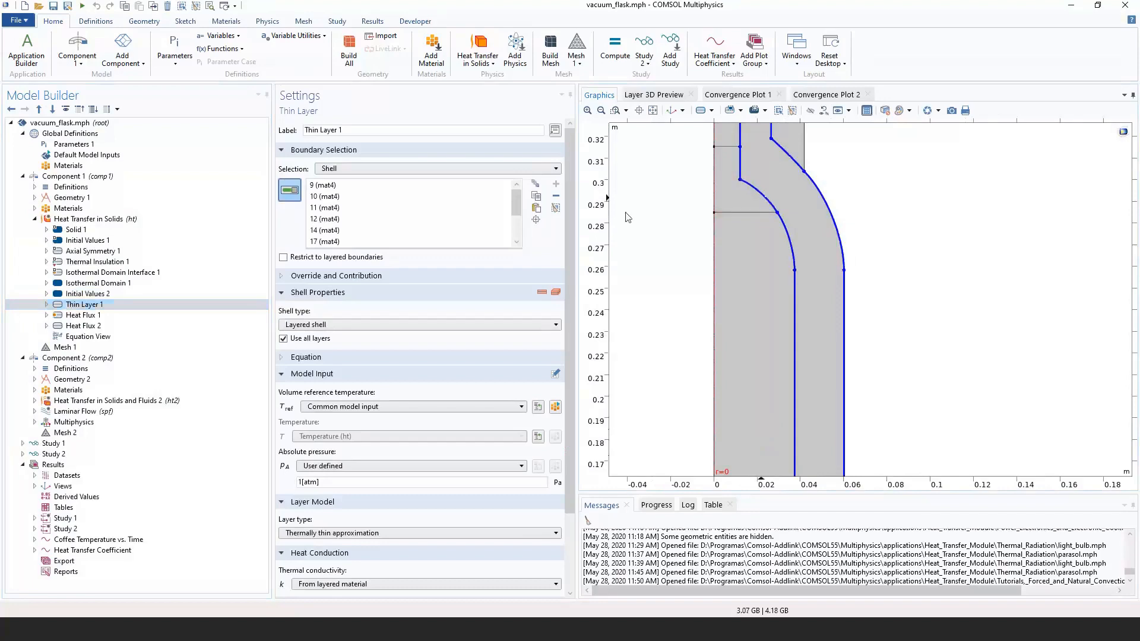
# Examine the Foam and Steel AISI 4340 materials of Component 1, including the steel's thickness property.
pyautogui.click(35, 208)
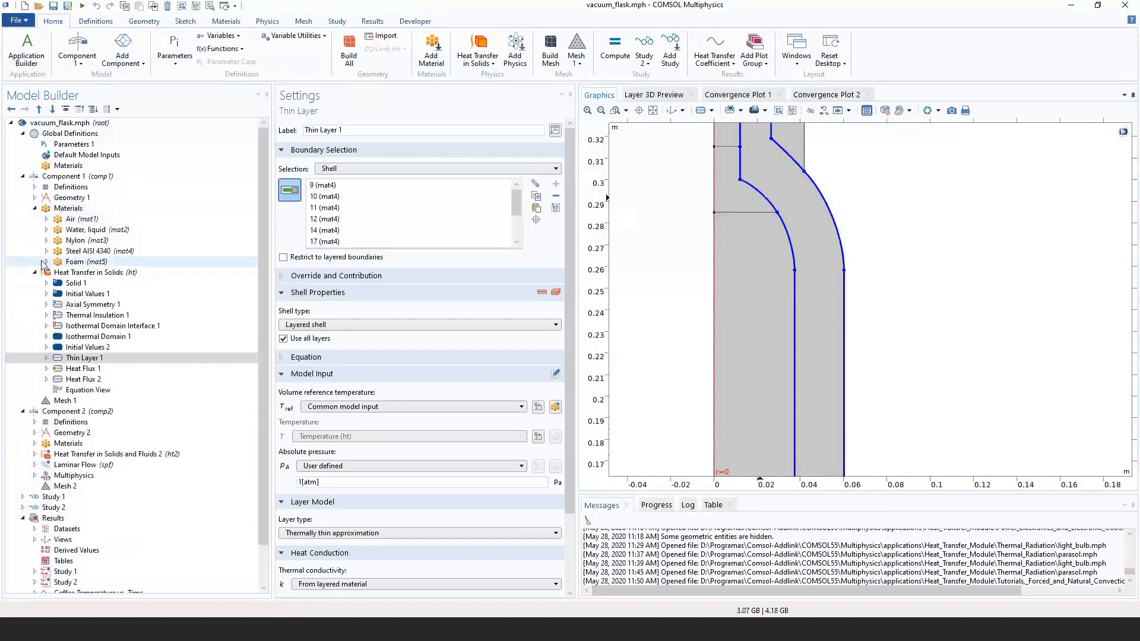
pyautogui.click(74, 262)
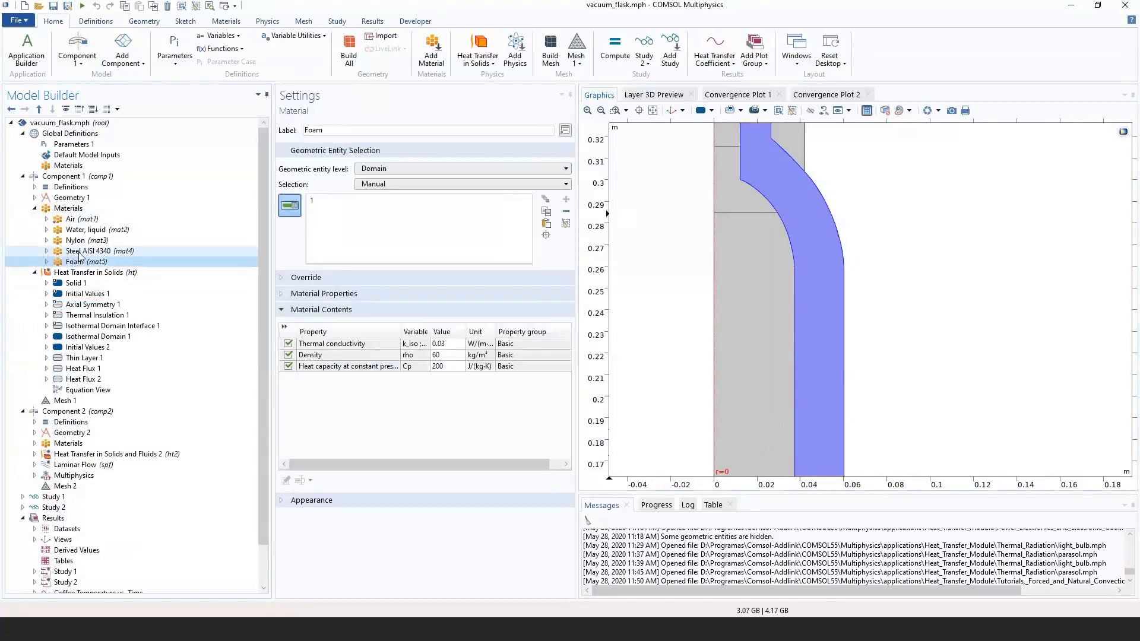
pyautogui.click(80, 252)
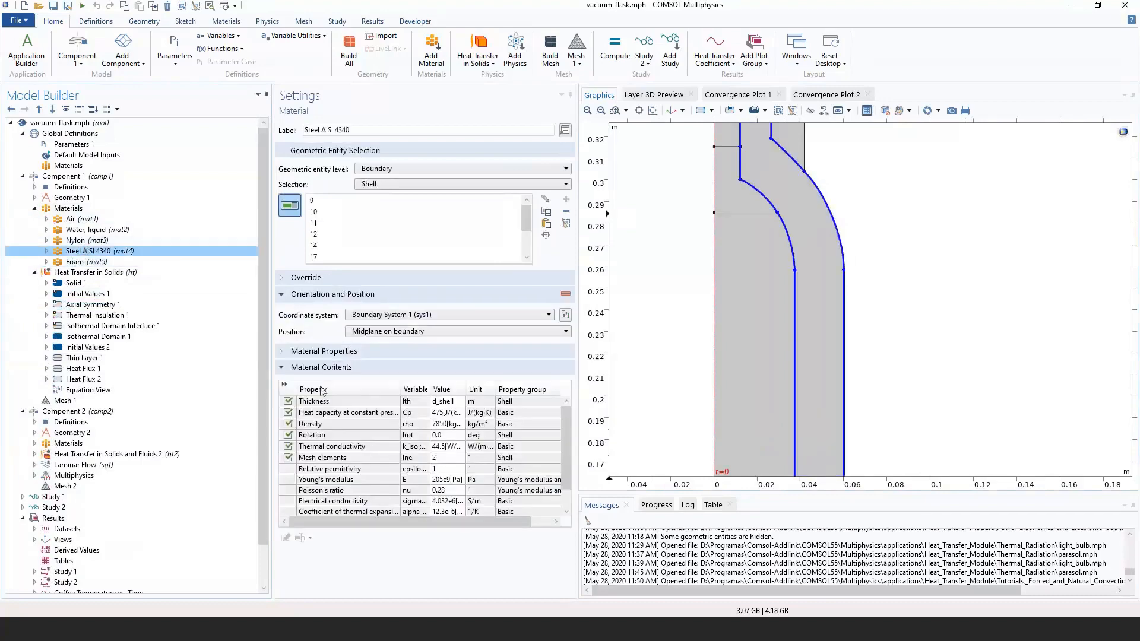
pyautogui.click(445, 402)
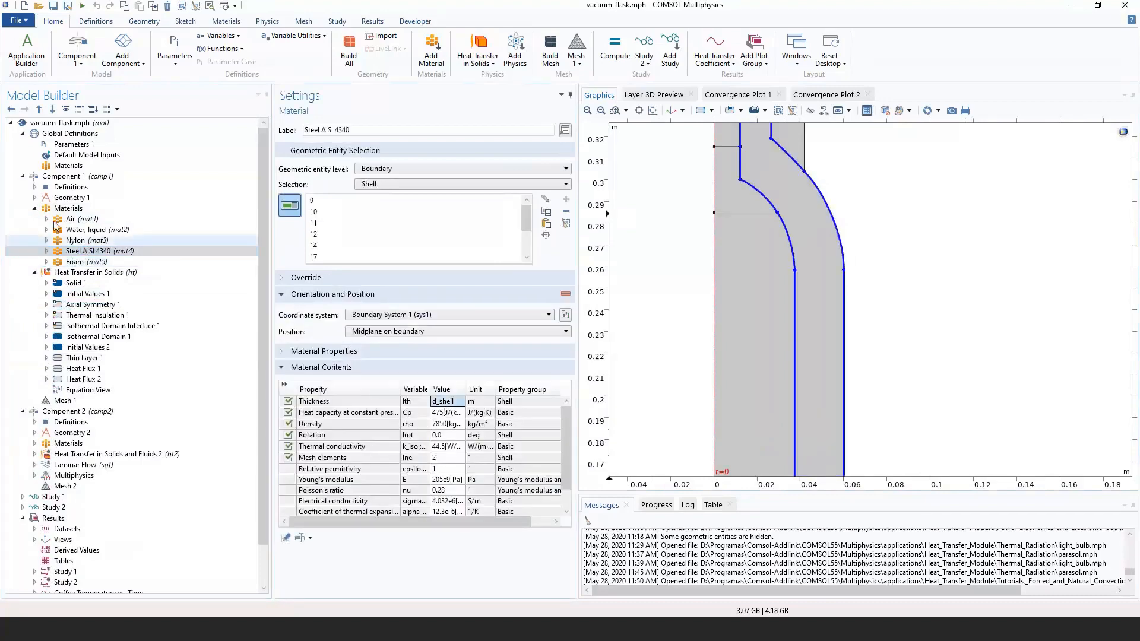
# Inspect the Shell property group of Steel AISI 4340 and look up its d_shell thickness in Parameters 1.
pyautogui.click(47, 251)
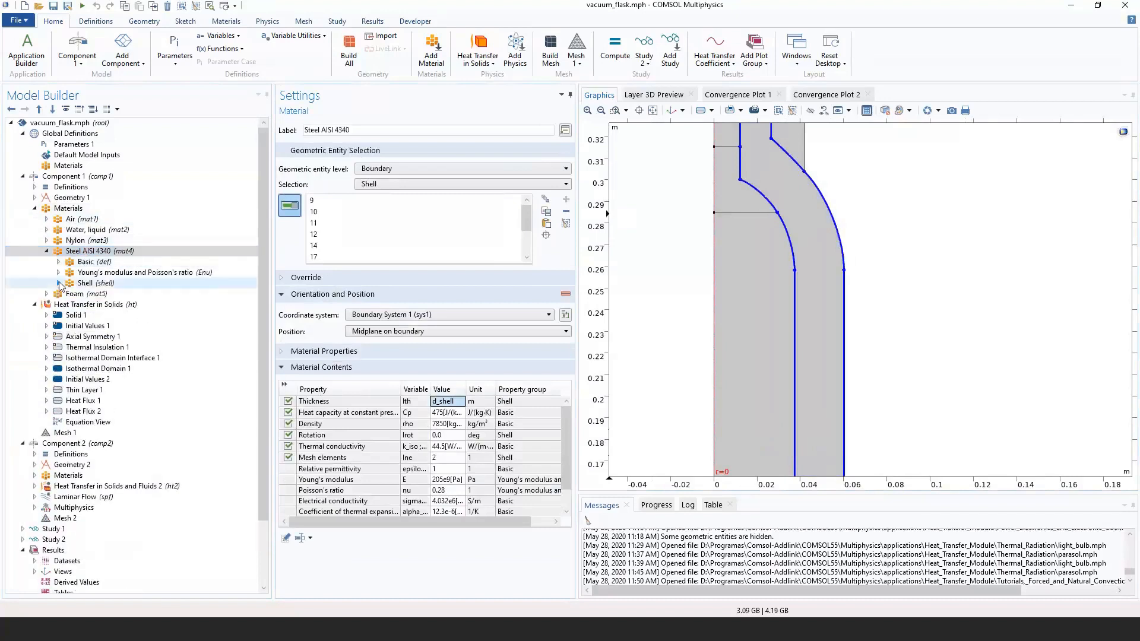
pyautogui.click(58, 284)
pyautogui.click(86, 294)
pyautogui.click(87, 283)
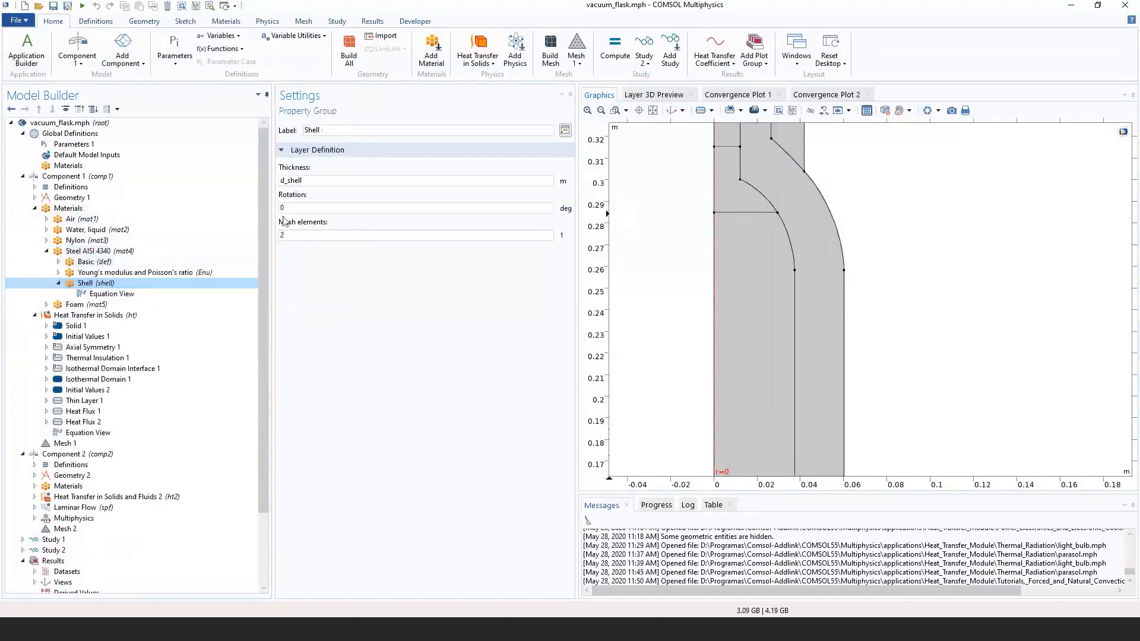
pyautogui.click(71, 144)
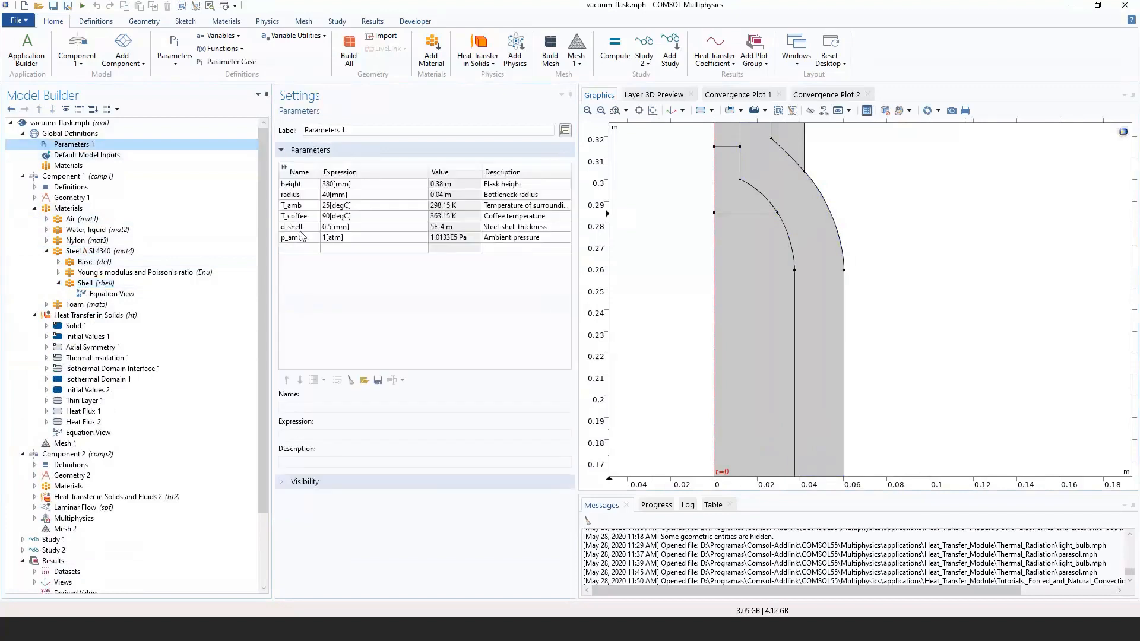
pyautogui.click(331, 228)
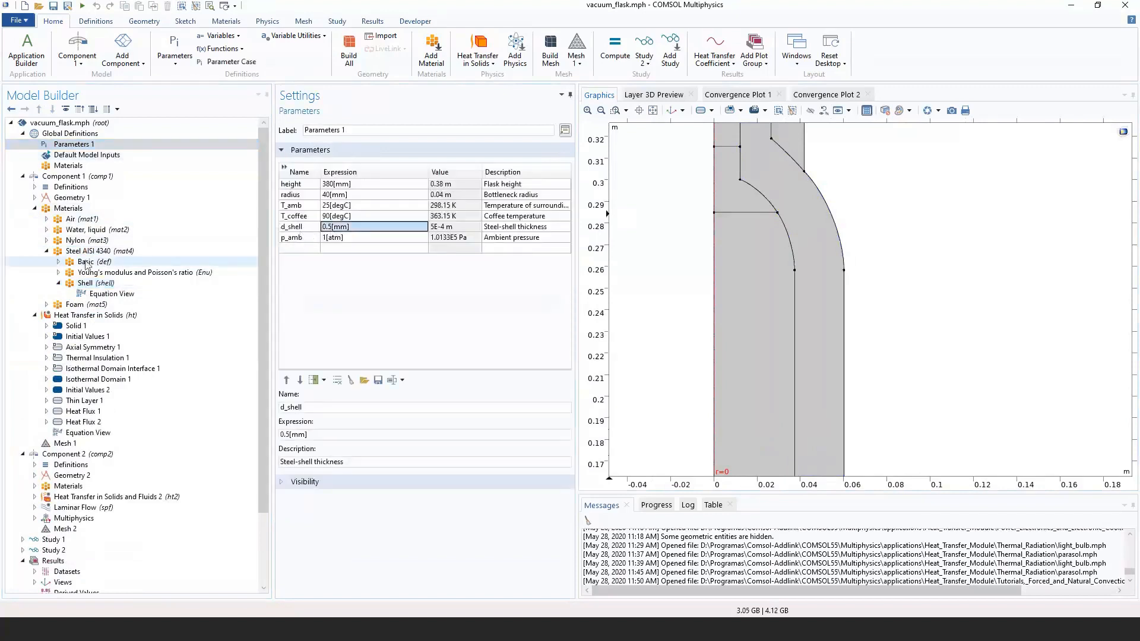
# Collapse the Steel AISI 4340 node and review Thin Layer 1's shell, layer model and heat conduction settings.
pyautogui.click(46, 251)
pyautogui.click(83, 357)
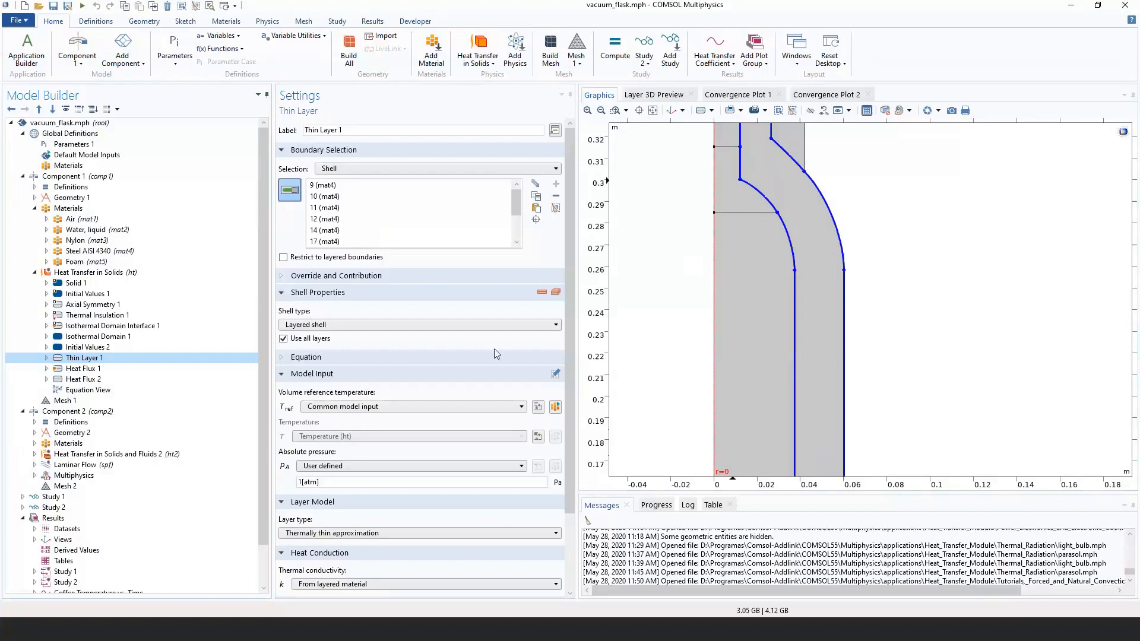
pyautogui.scroll(-3, 480, 360)
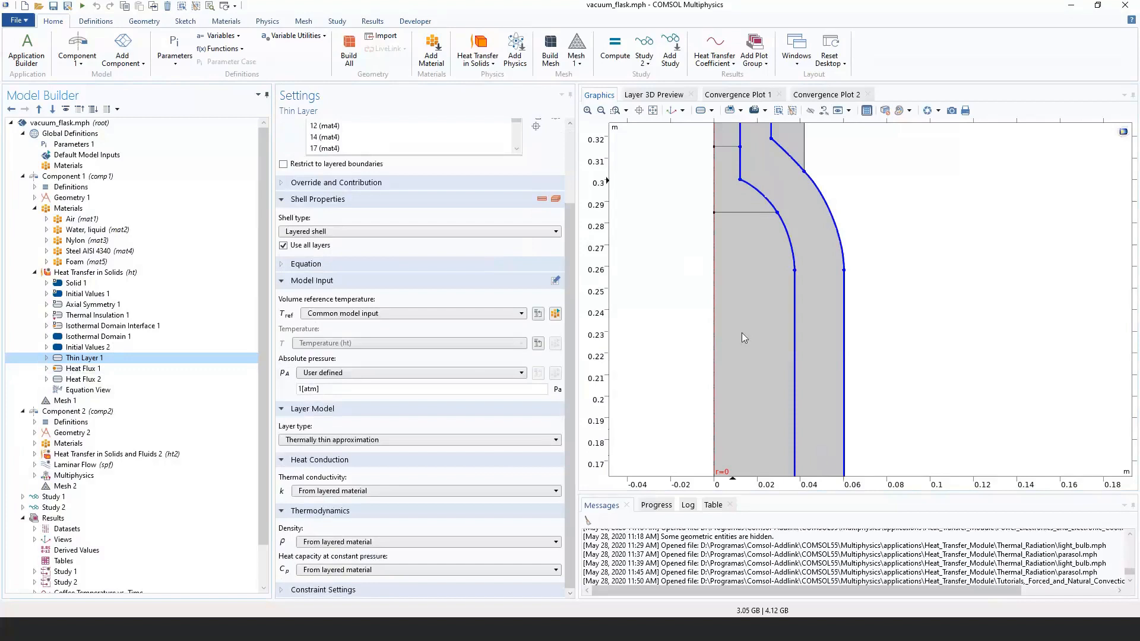
# Examine Heat Flux 1 on the flask's vertical walls, including its convective heat flux and wall height settings.
pyautogui.click(232, 369)
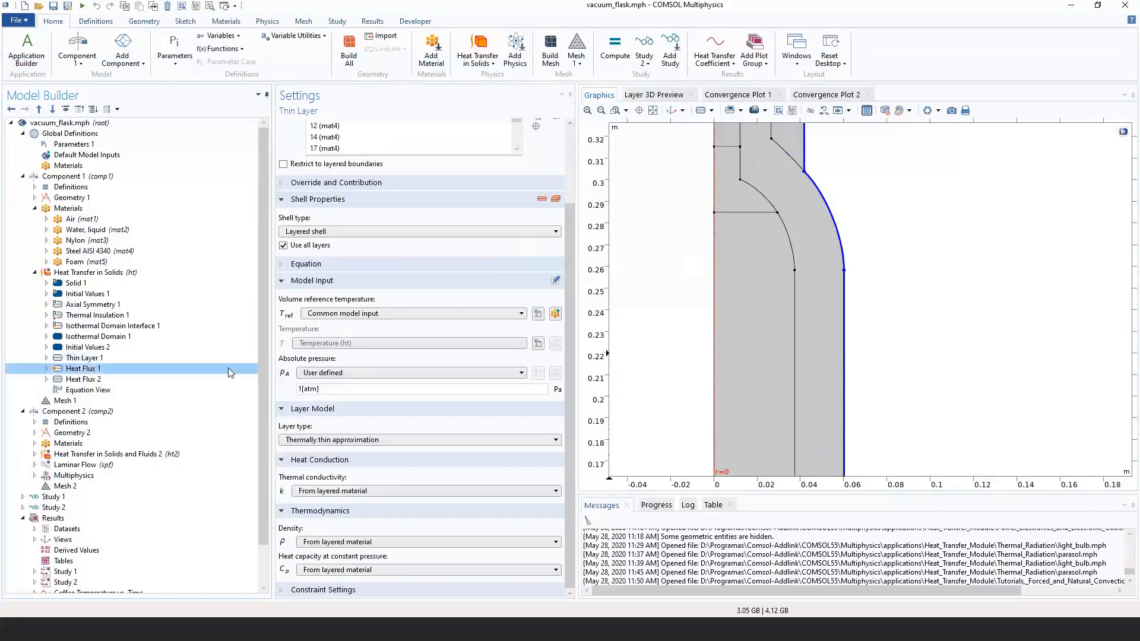
pyautogui.moveTo(658, 250); pyautogui.dragTo(654, 357, button='middle')
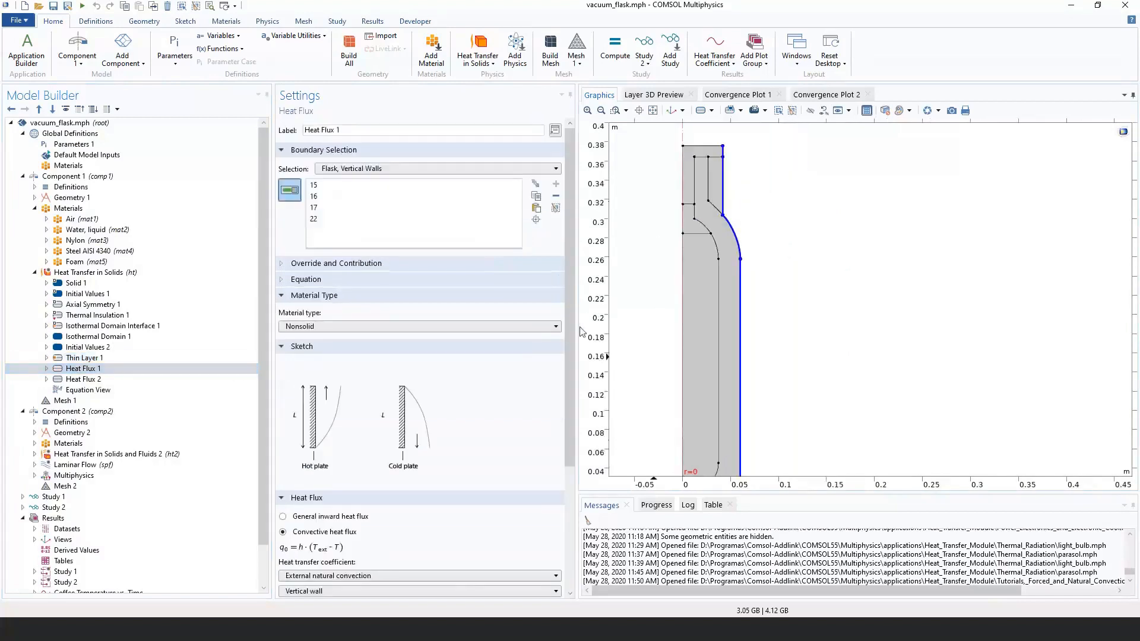
pyautogui.moveTo(572, 327); pyautogui.dragTo(567, 436)
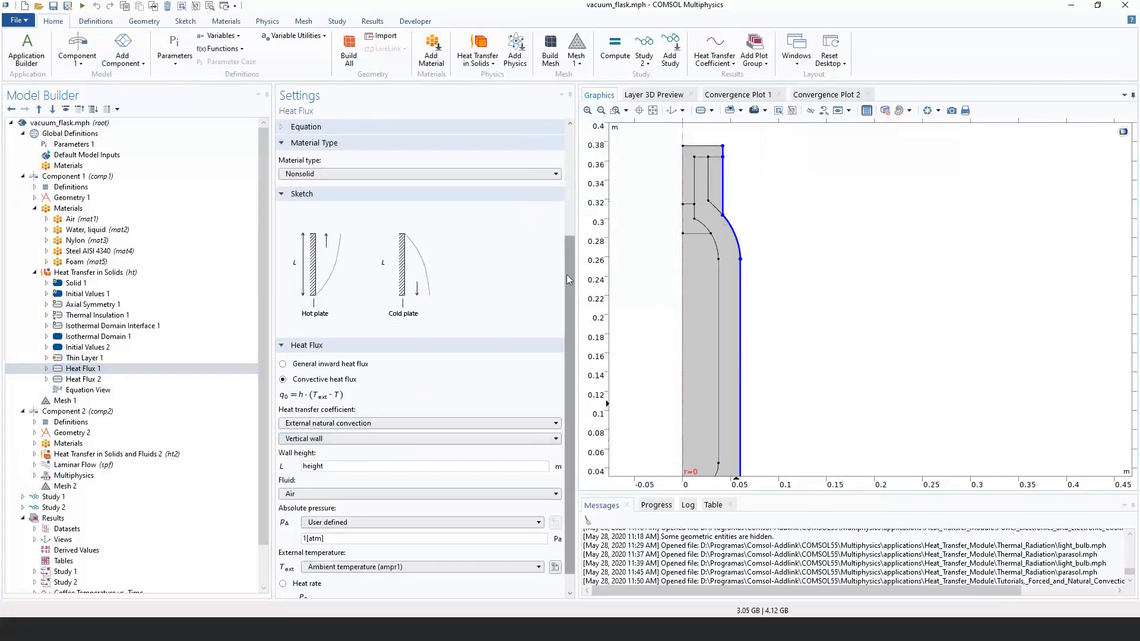
pyautogui.scroll(-1, 567, 274)
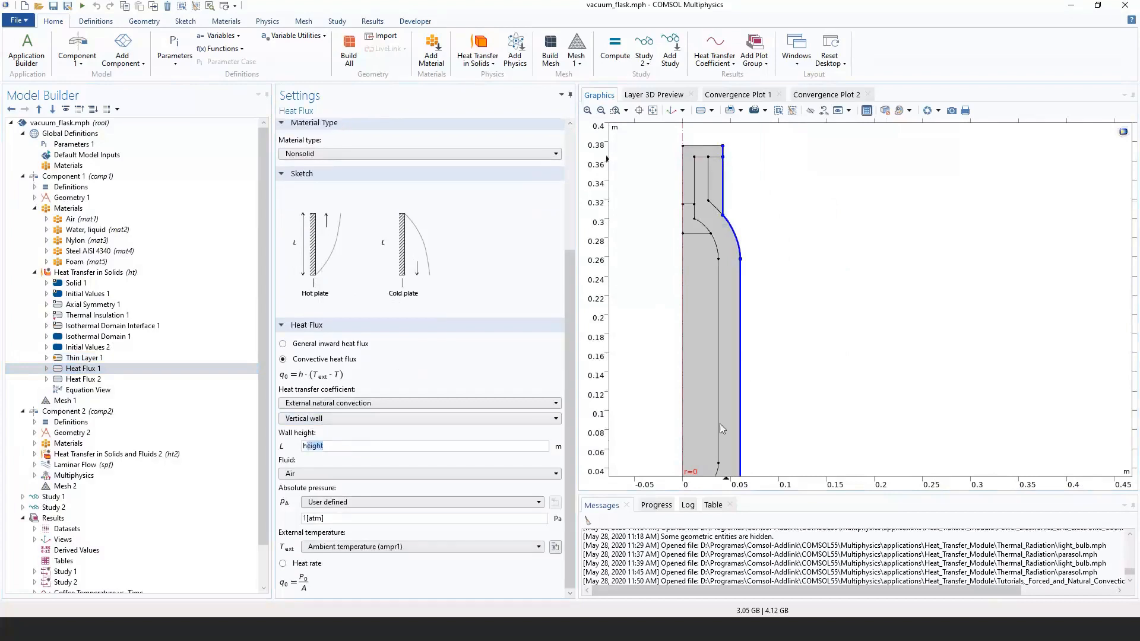
# Review the wall height in Heat Flux 1 and inspect the Heat Flux 2 condition on the flask's top boundary.
pyautogui.moveTo(666, 214); pyautogui.dragTo(660, 196, button='right')
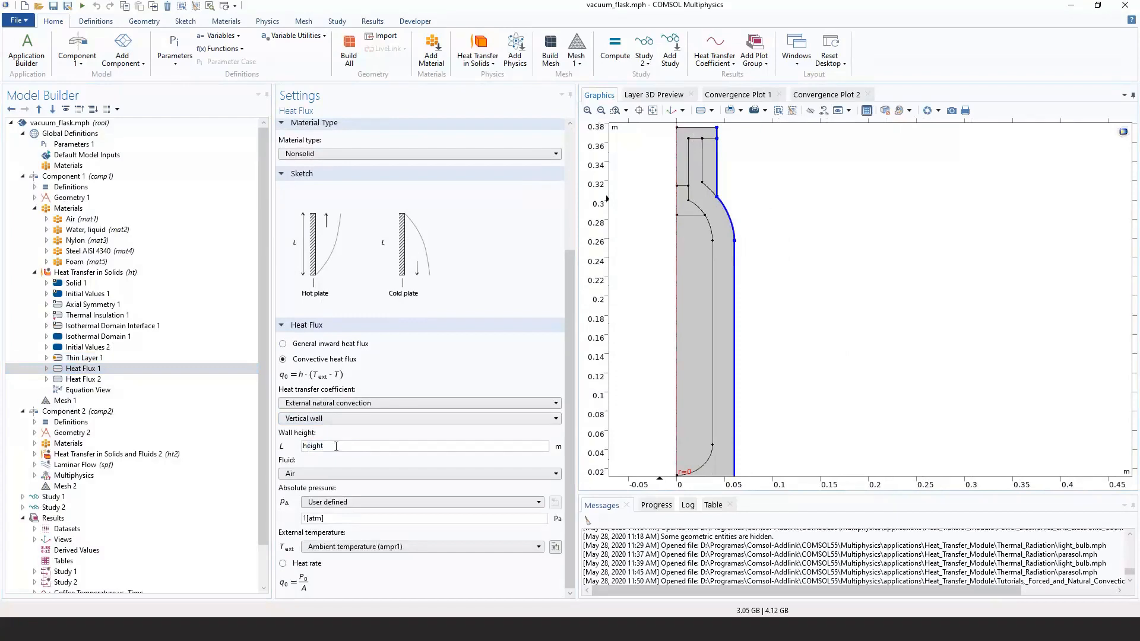
pyautogui.moveTo(335, 446); pyautogui.dragTo(306, 450)
pyautogui.scroll(-1, 861, 255)
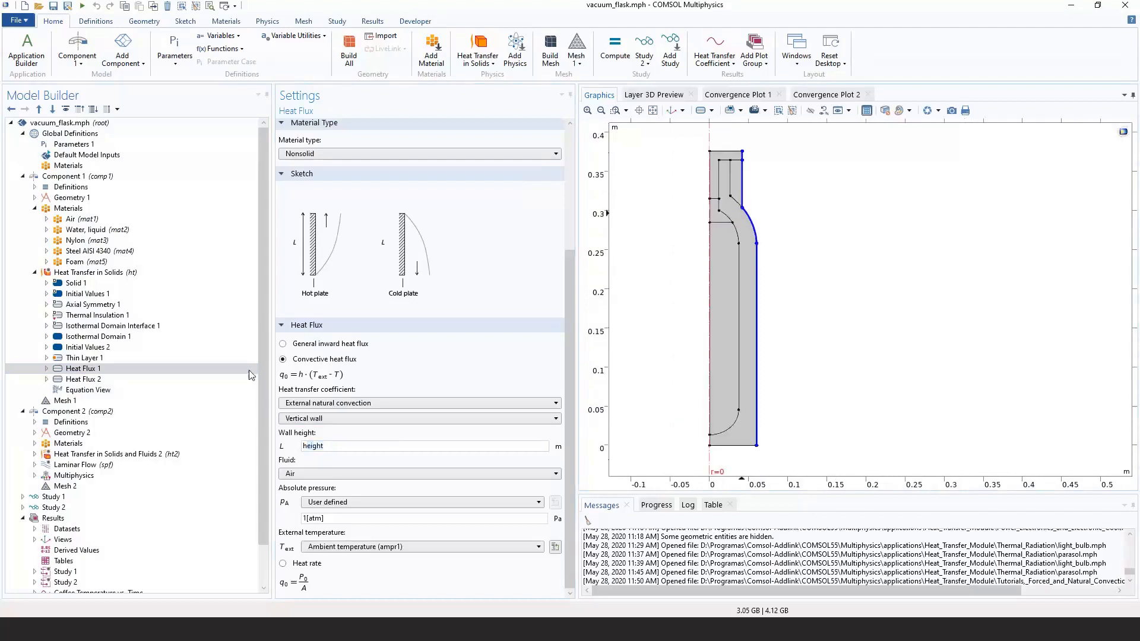
pyautogui.click(219, 367)
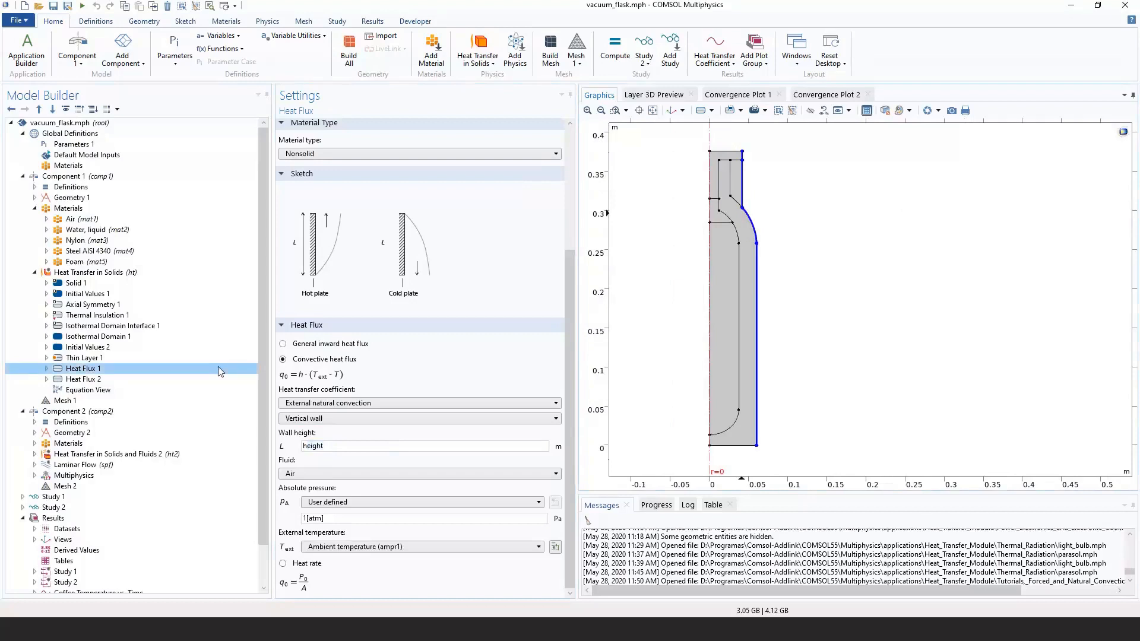
pyautogui.click(201, 380)
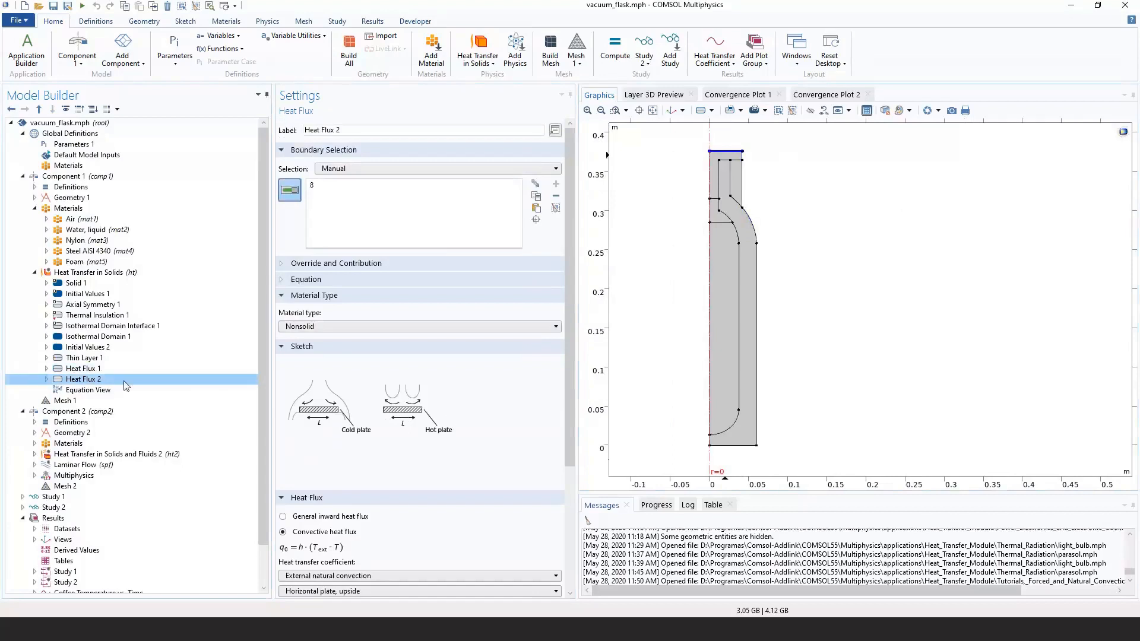
# Look over Component 2 and examine its Laminar Flow interface, including the air domain selection and physical model.
pyautogui.click(58, 466)
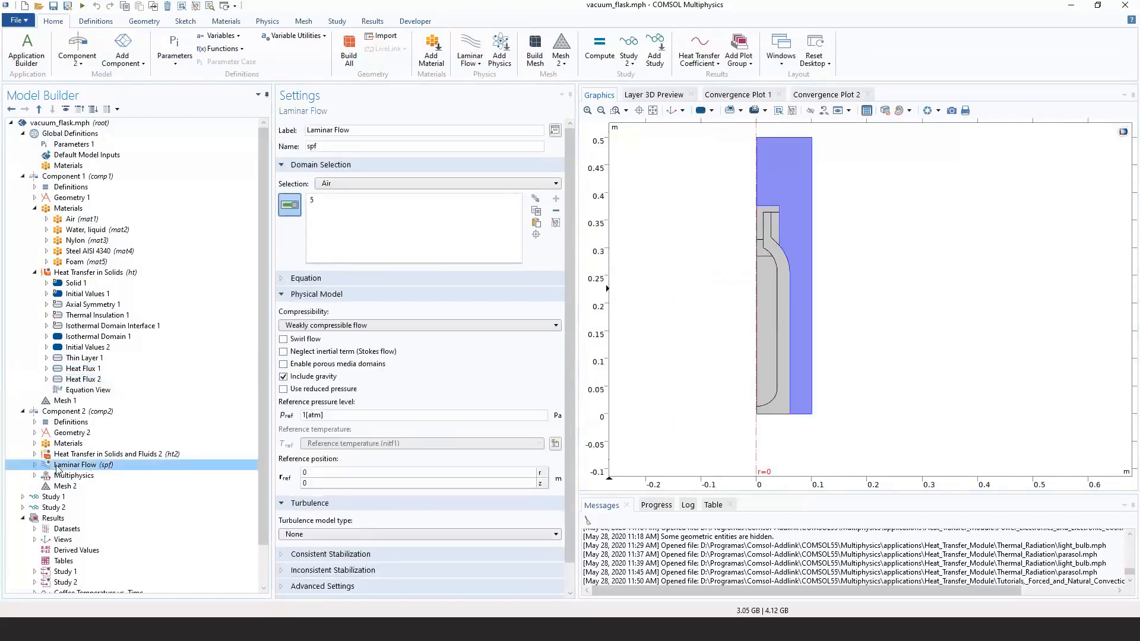
pyautogui.click(89, 412)
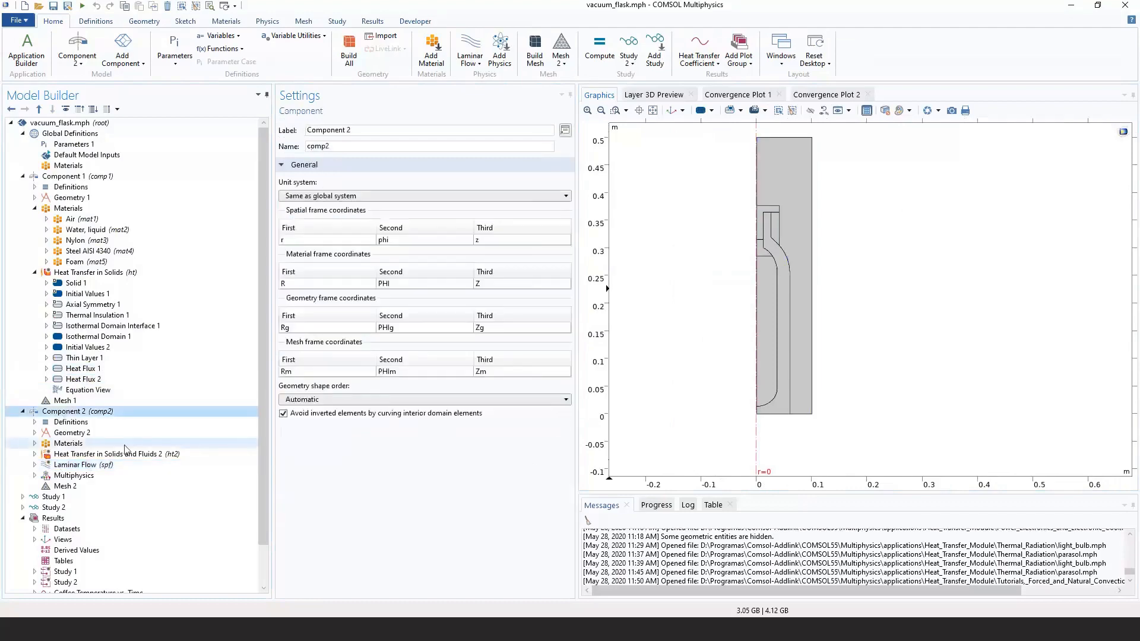
pyautogui.scroll(-2, 108, 424)
pyautogui.click(108, 424)
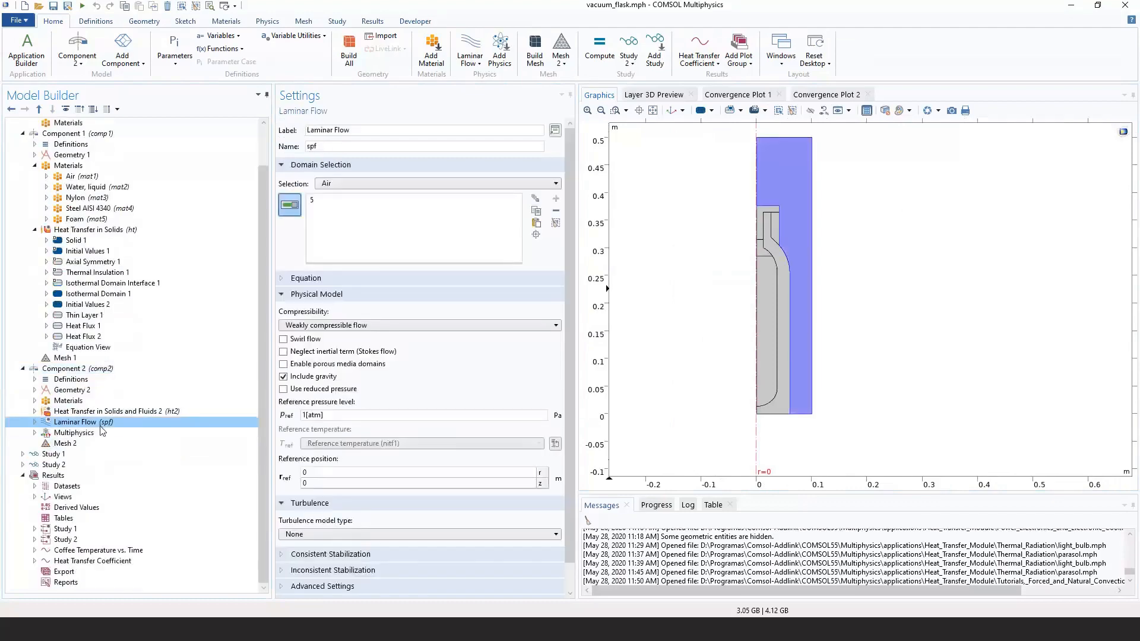
# Inspect Solid 1, Fluid 1, Isothermal Domain 1, Initial Values 2 and Thin Layer 1 under Heat Transfer in Solids and Fluids 2.
pyautogui.click(35, 411)
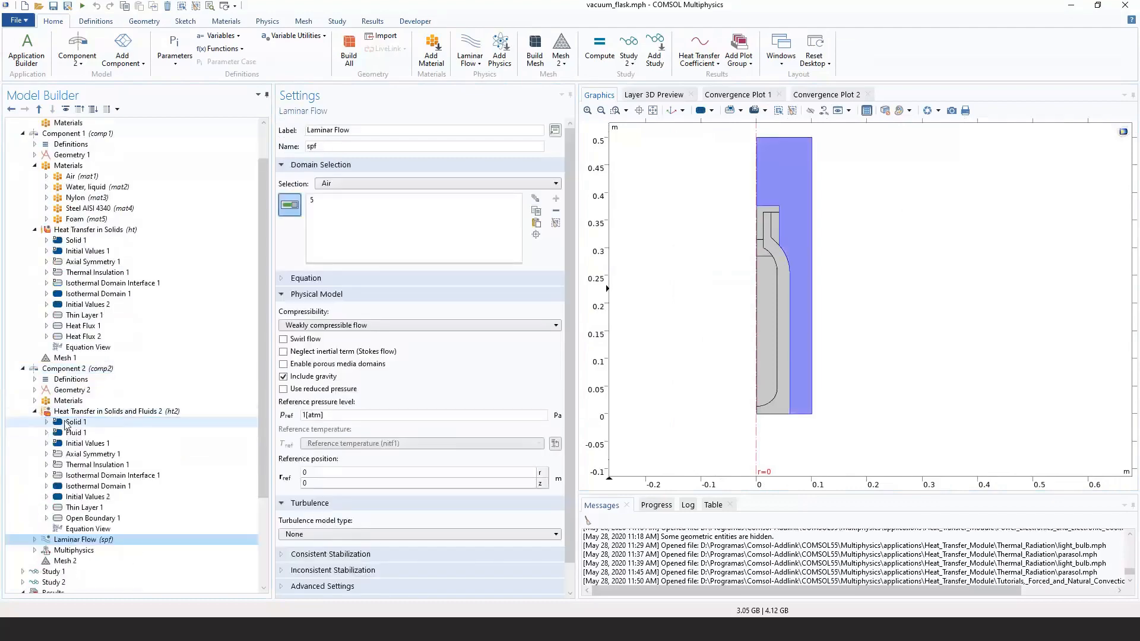
pyautogui.click(77, 422)
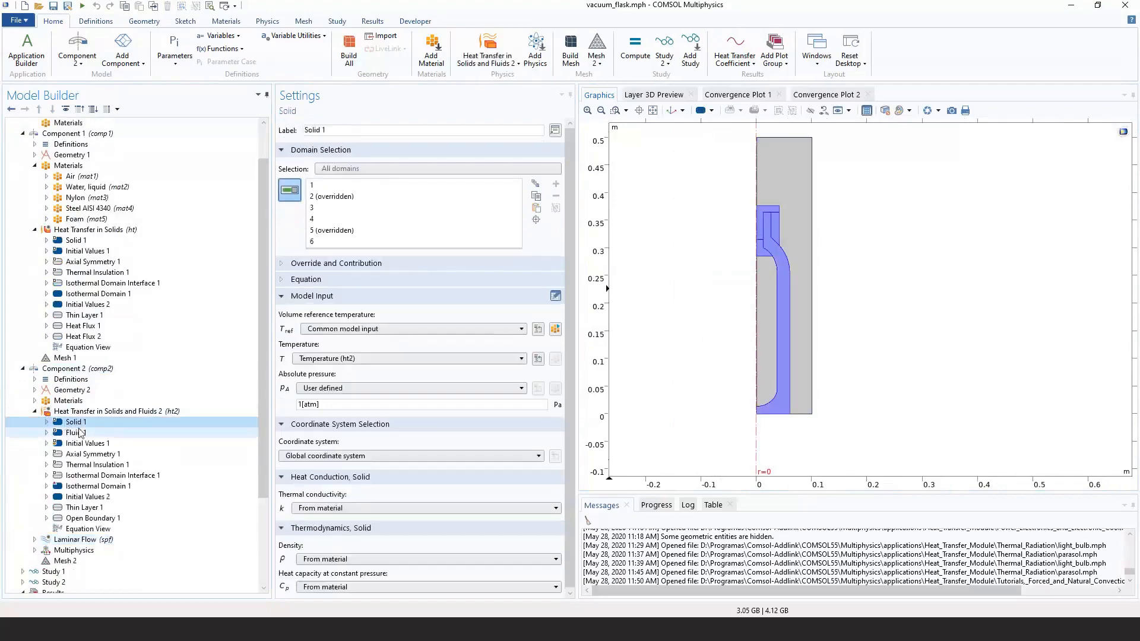
pyautogui.click(75, 433)
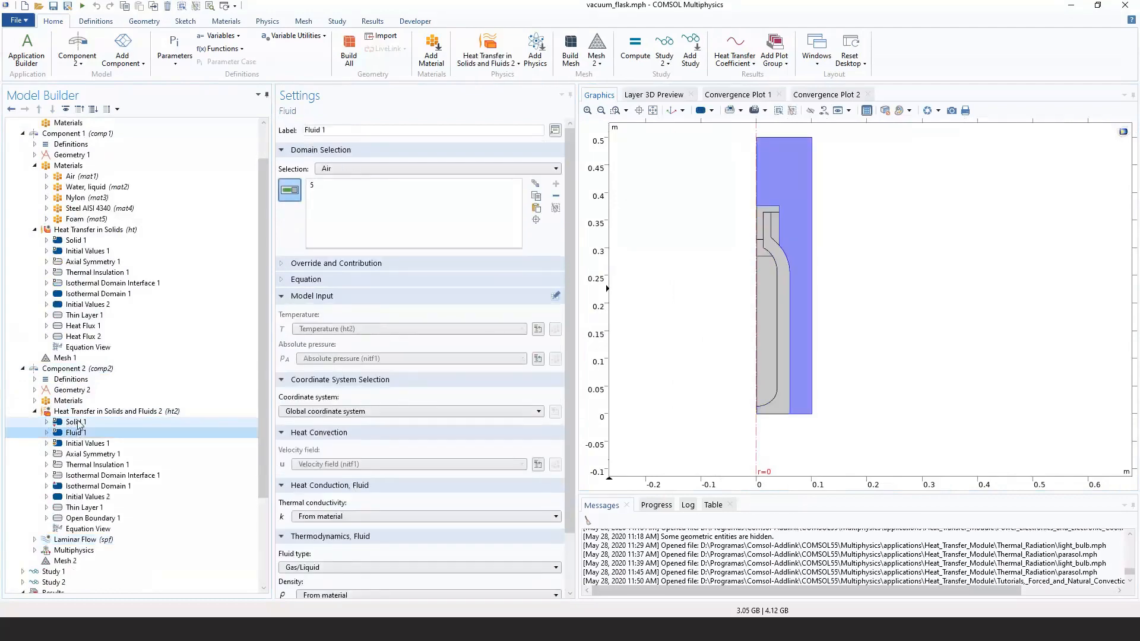
pyautogui.scroll(-2, 81, 433)
pyautogui.click(81, 423)
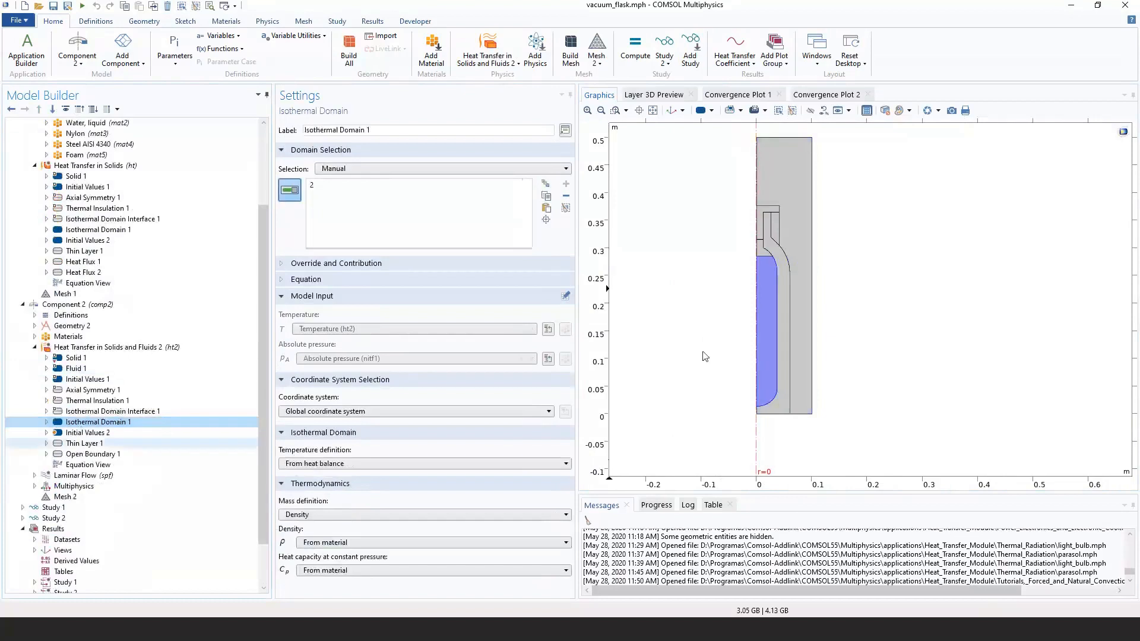
pyautogui.click(124, 433)
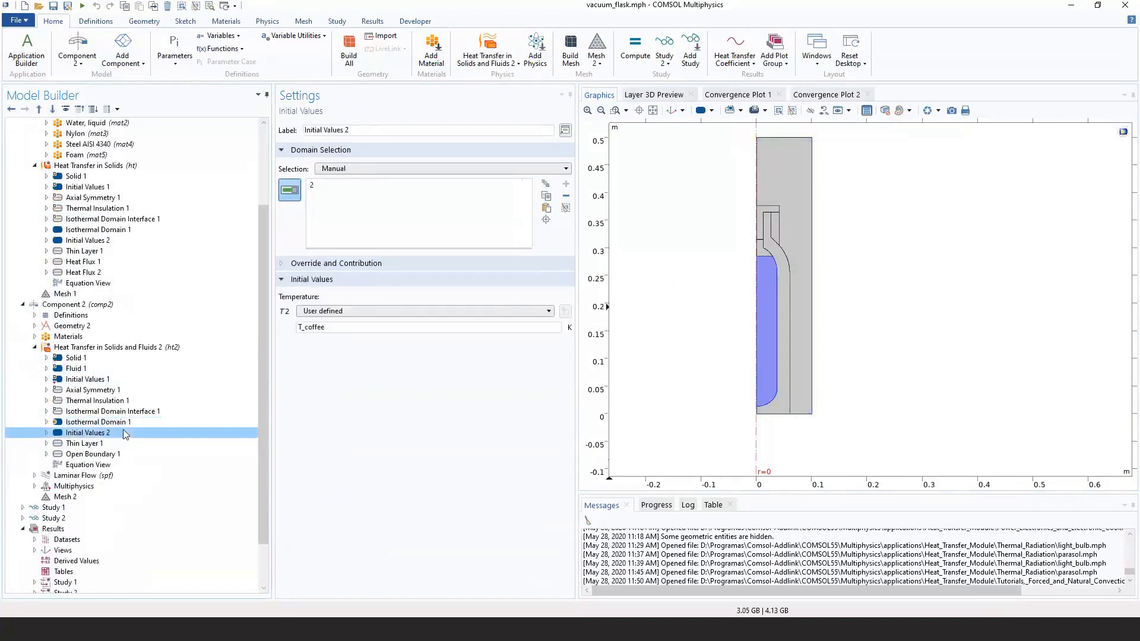
pyautogui.click(116, 444)
# Examine the heat transfer Open Boundary 1 around the air domain, including its upstream temperature and inflow condition.
pyautogui.click(118, 453)
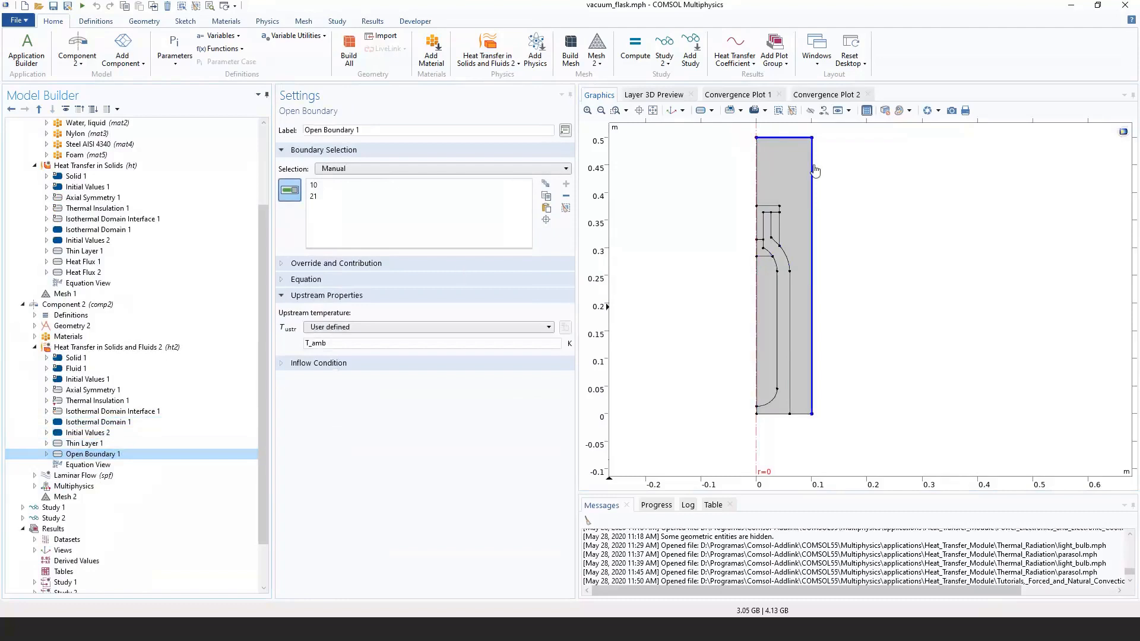
pyautogui.scroll(5, 769, 294)
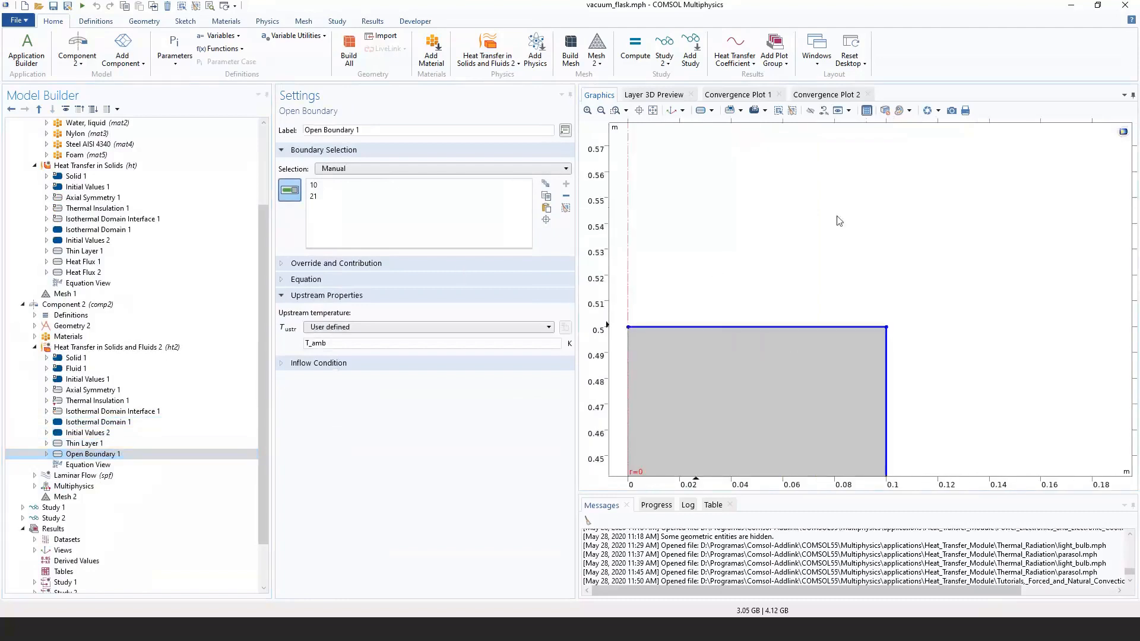
pyautogui.scroll(3, 651, 351)
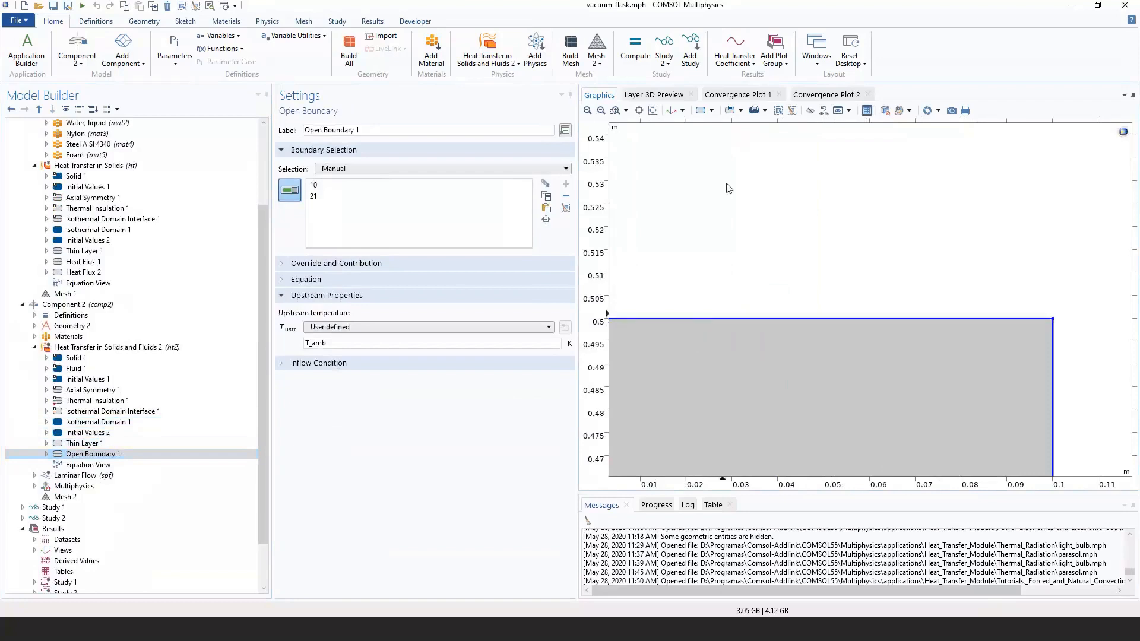
pyautogui.click(337, 368)
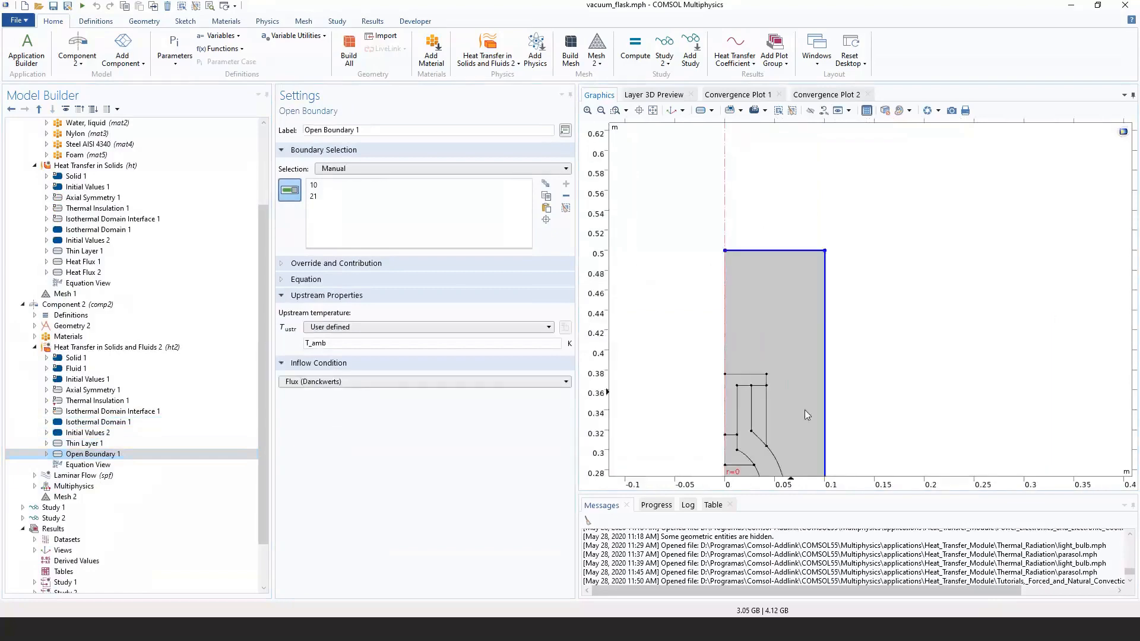
pyautogui.click(290, 367)
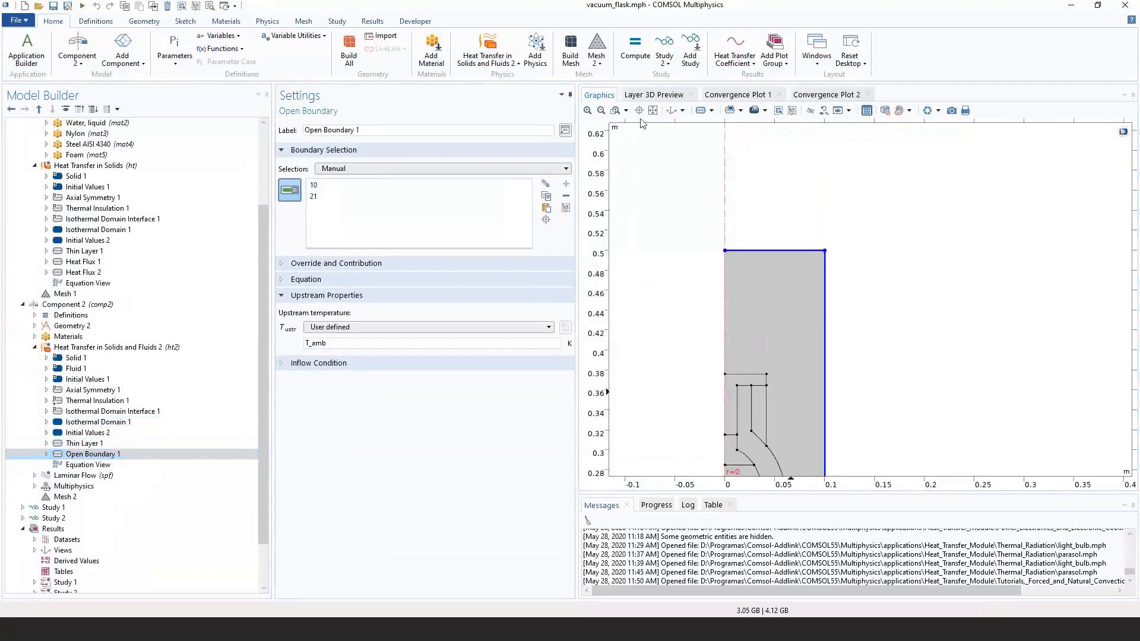
# Expand Laminar Flow and inspect its Wall 1, Gravity 1 and Open Boundary 1 conditions.
pyautogui.scroll(-2, 131, 496)
pyautogui.click(89, 422)
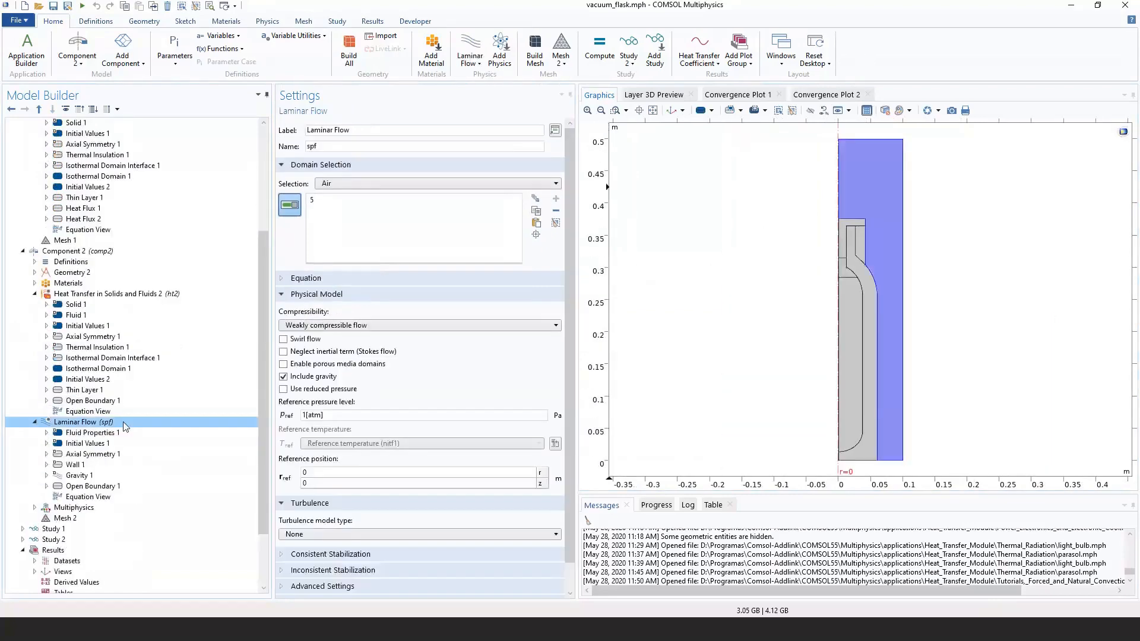
pyautogui.scroll(-2, 125, 425)
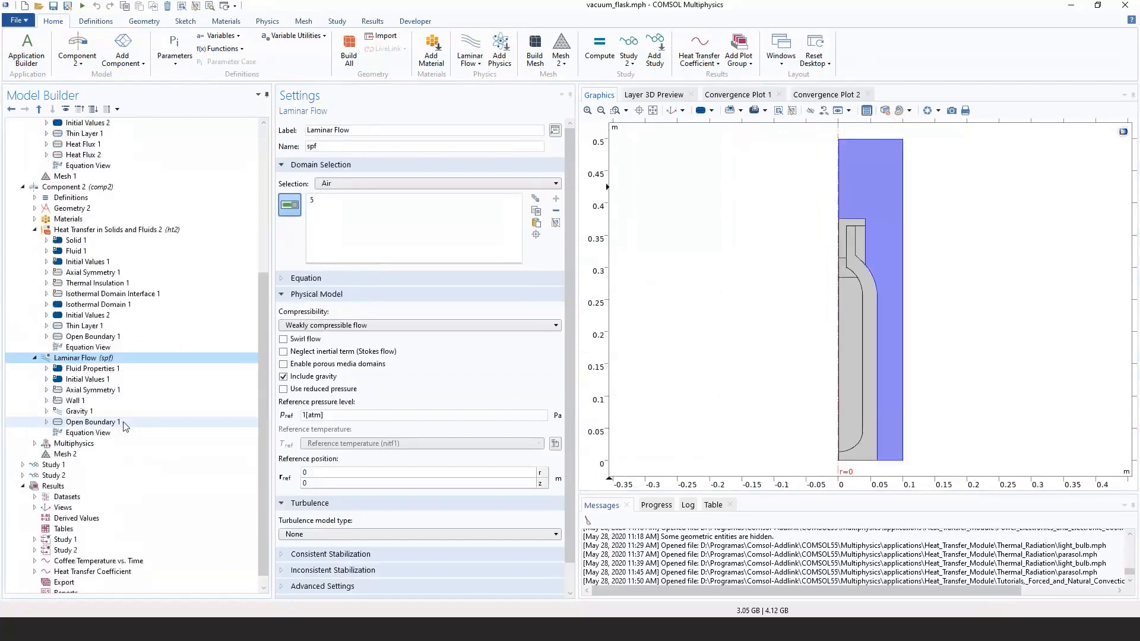
pyautogui.click(92, 403)
pyautogui.click(92, 412)
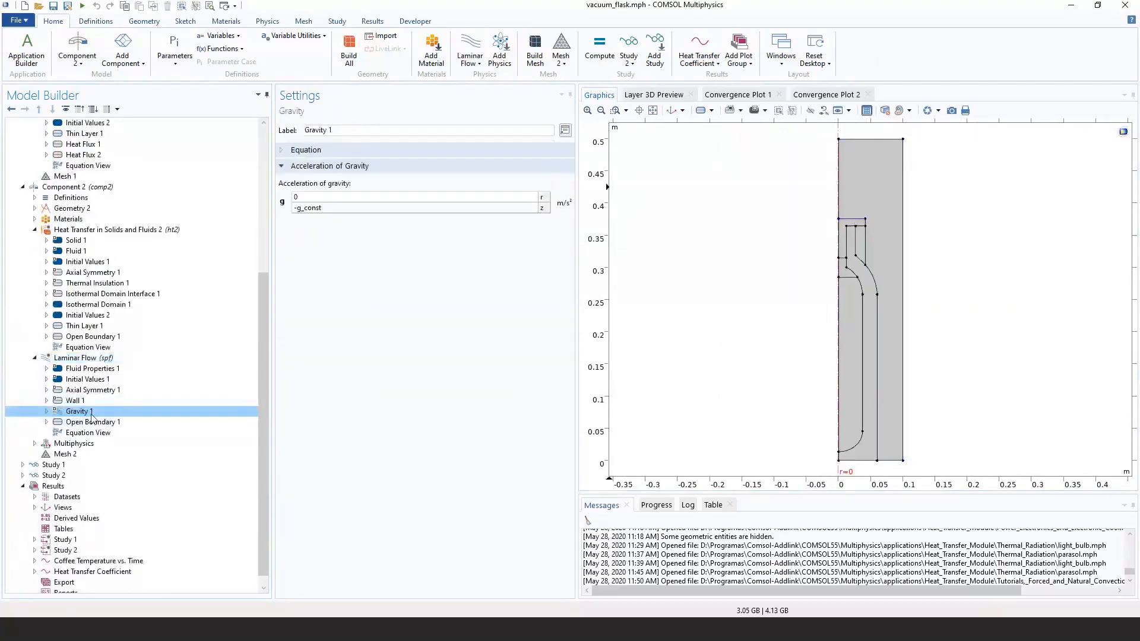
pyautogui.click(89, 422)
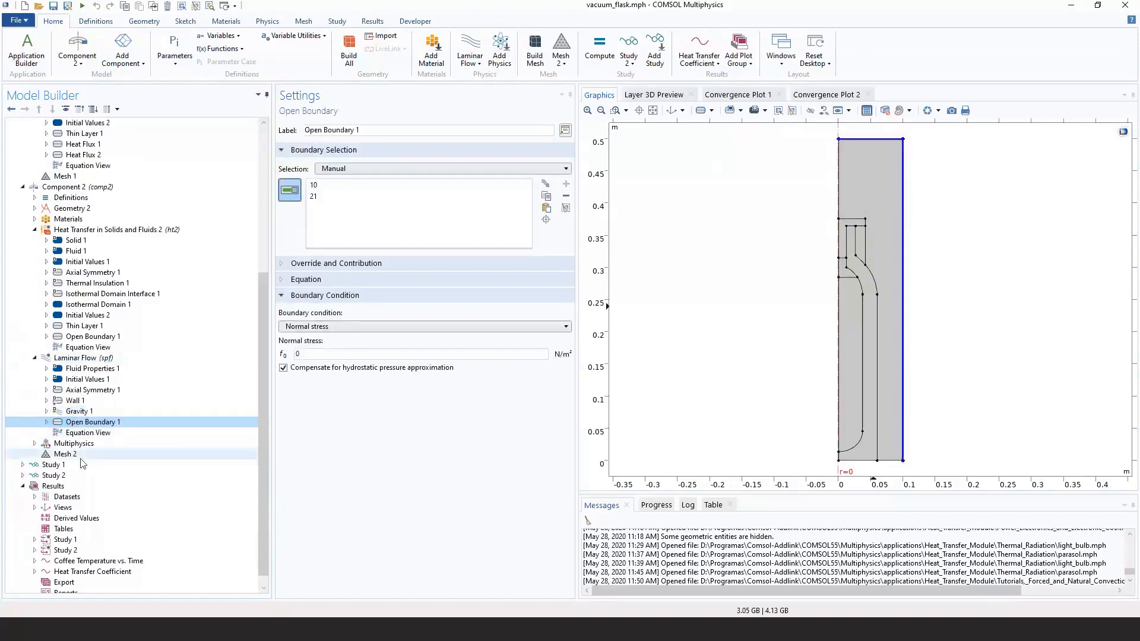
# Check Study 2 and display its Temperature, 3D (ht2) result, viewing the flask's cross-section from the front.
pyautogui.click(64, 475)
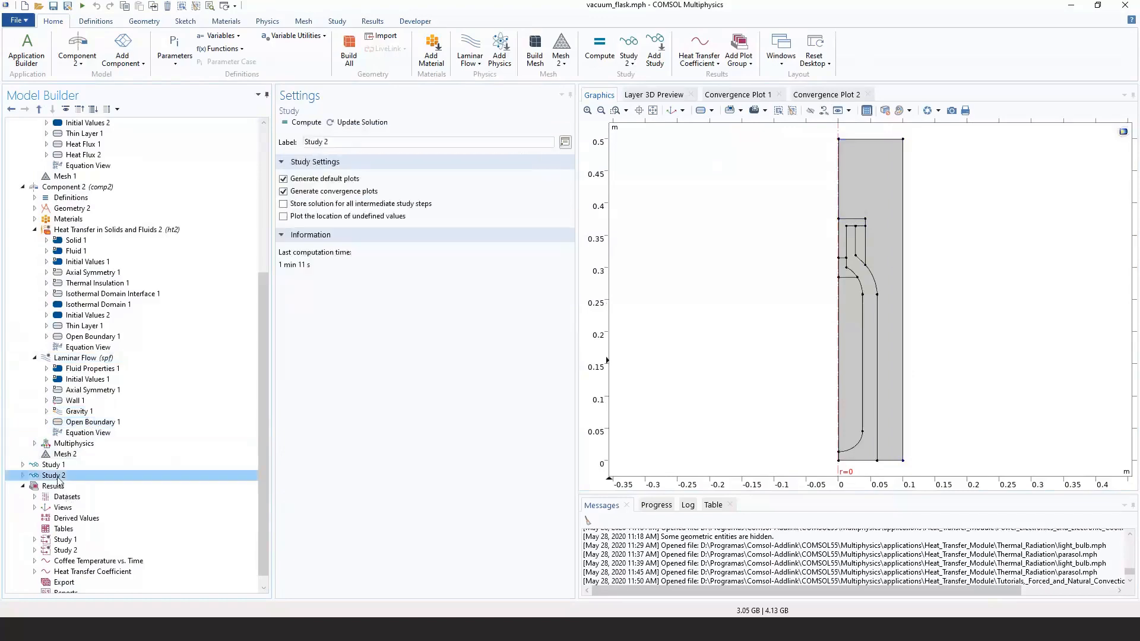
pyautogui.doubleClick(65, 540)
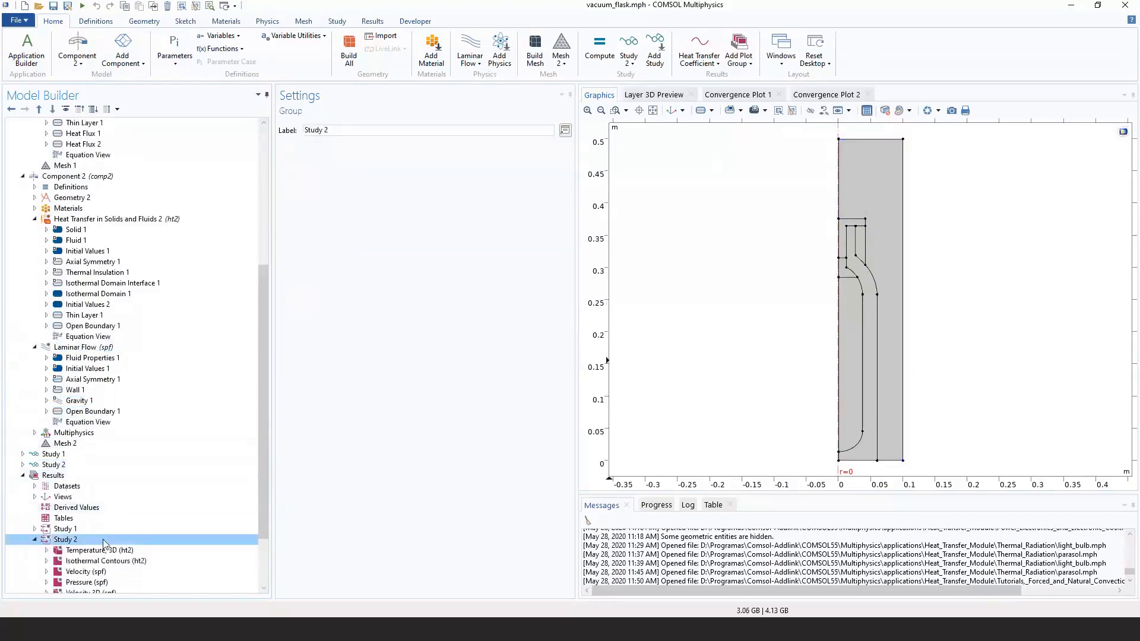
pyautogui.click(134, 476)
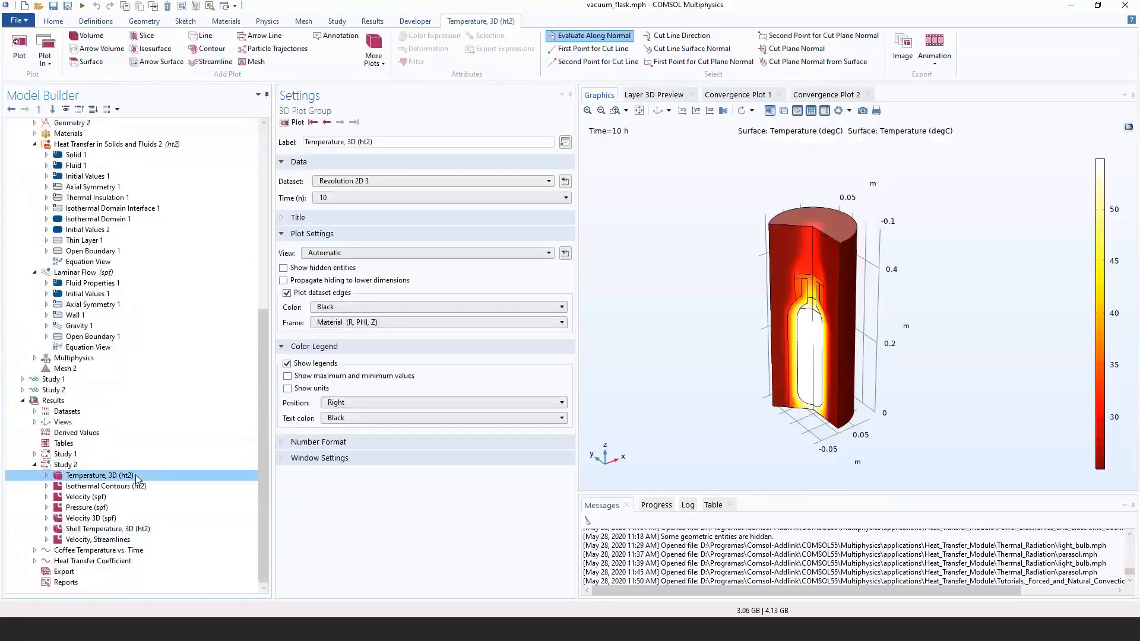
pyautogui.moveTo(736, 457); pyautogui.dragTo(903, 226)
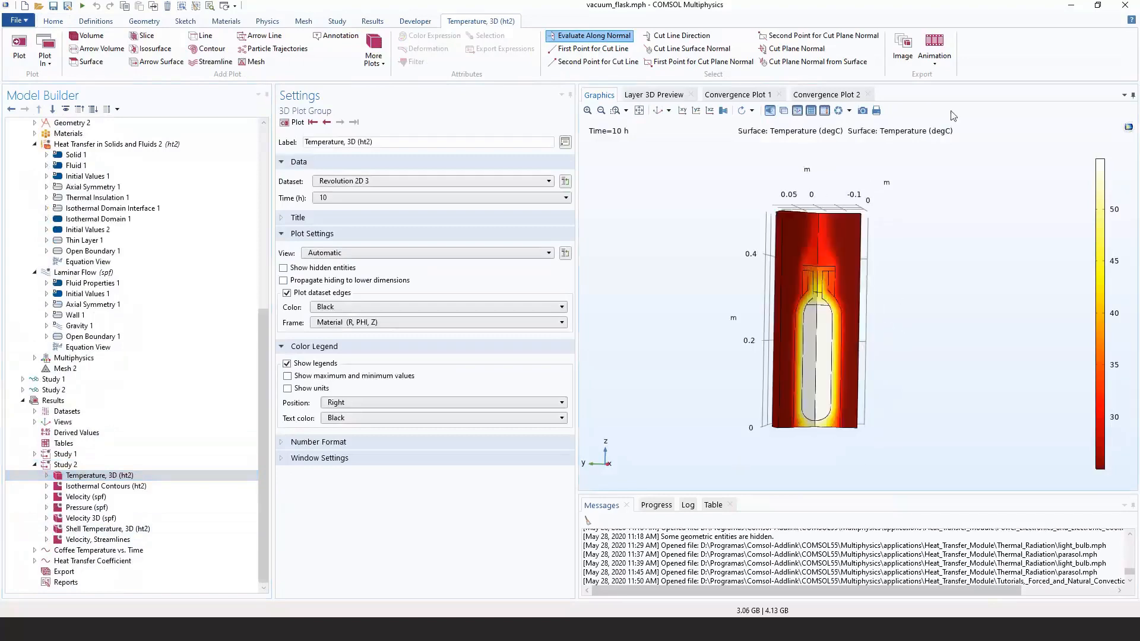
# Create a player animation of the Temperature, 3D (ht2) plot over all stored times and view the flask close up.
pyautogui.click(934, 60)
pyautogui.click(945, 78)
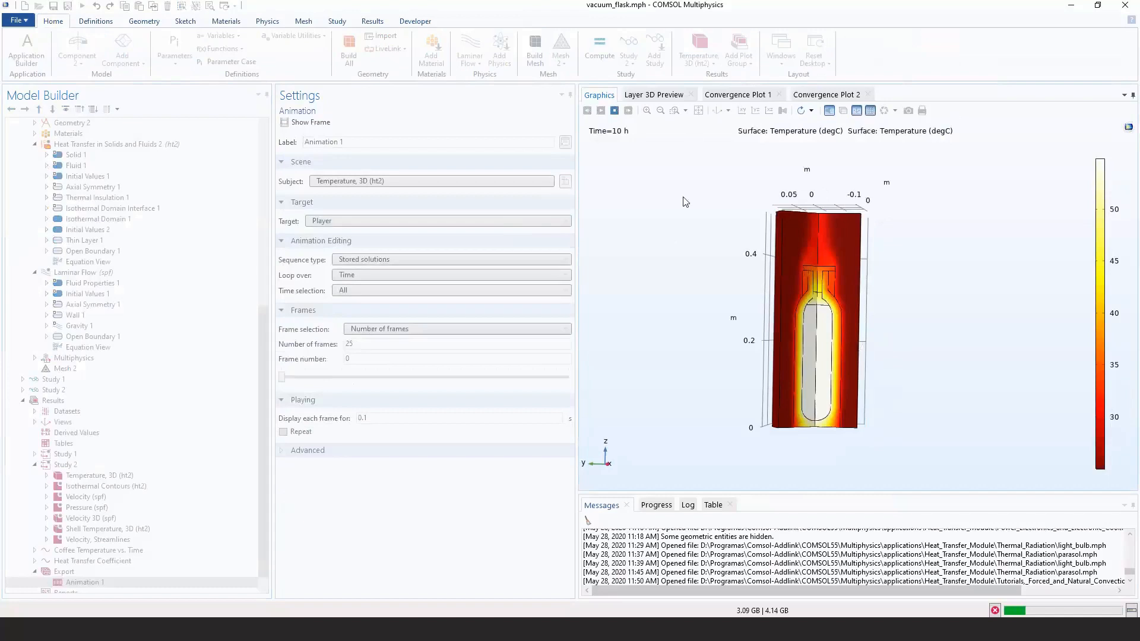
pyautogui.moveTo(756, 288); pyautogui.dragTo(748, 249, button='middle')
pyautogui.moveTo(740, 270); pyautogui.dragTo(712, 246, button='right')
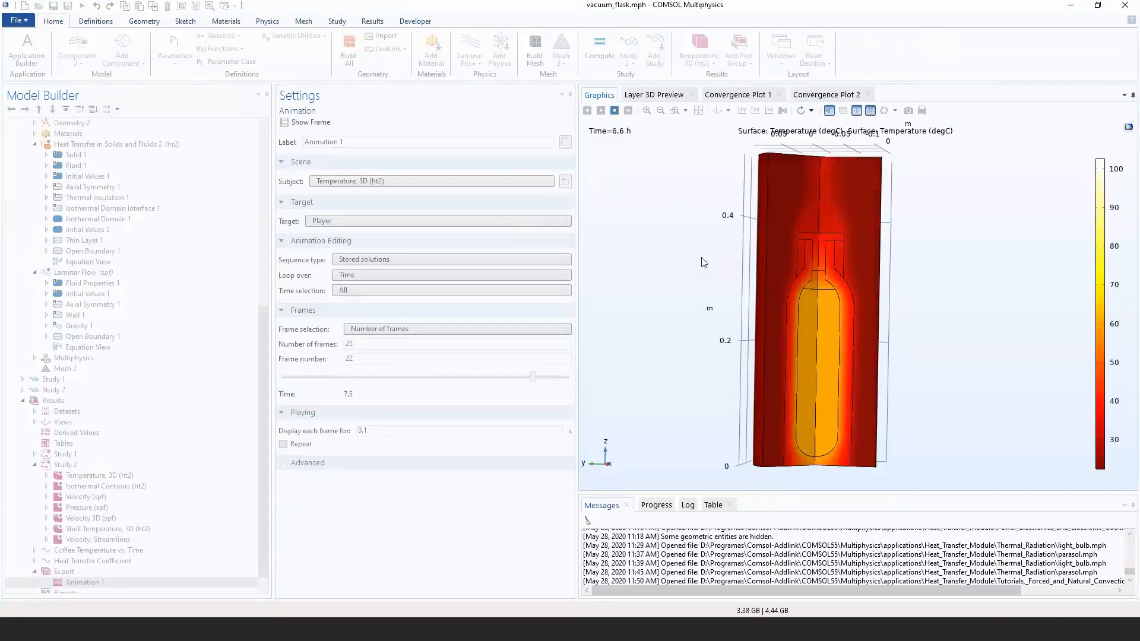
# Set the temperature animation to repeat, displaying each frame for 0.2 s.
pyautogui.click(303, 447)
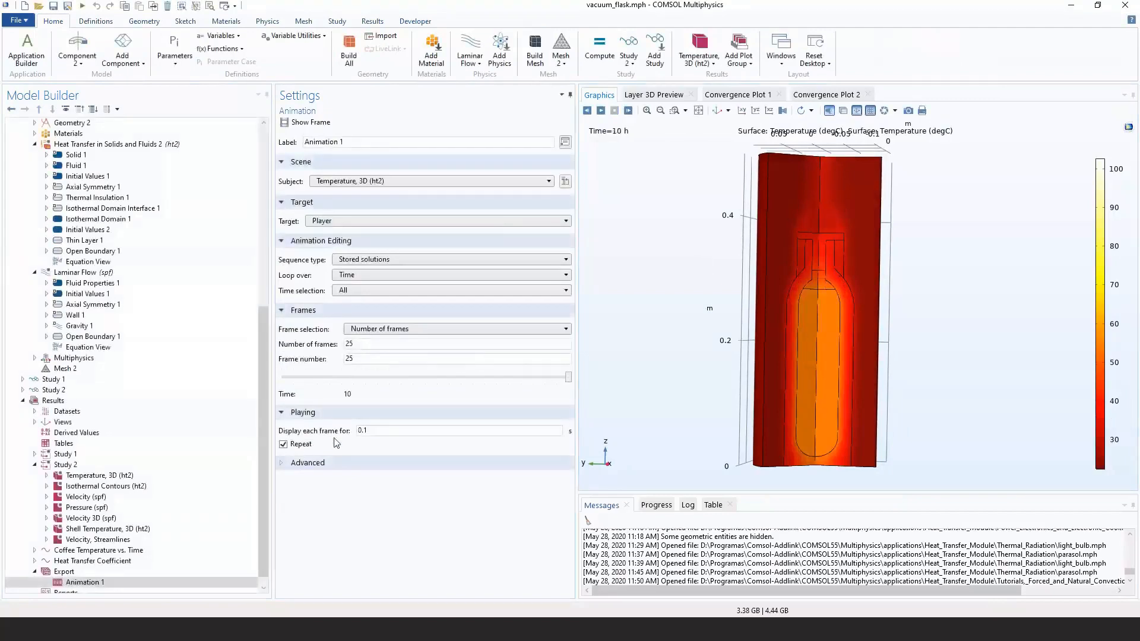
pyautogui.moveTo(359, 431); pyautogui.dragTo(370, 432)
pyautogui.write('0.2')
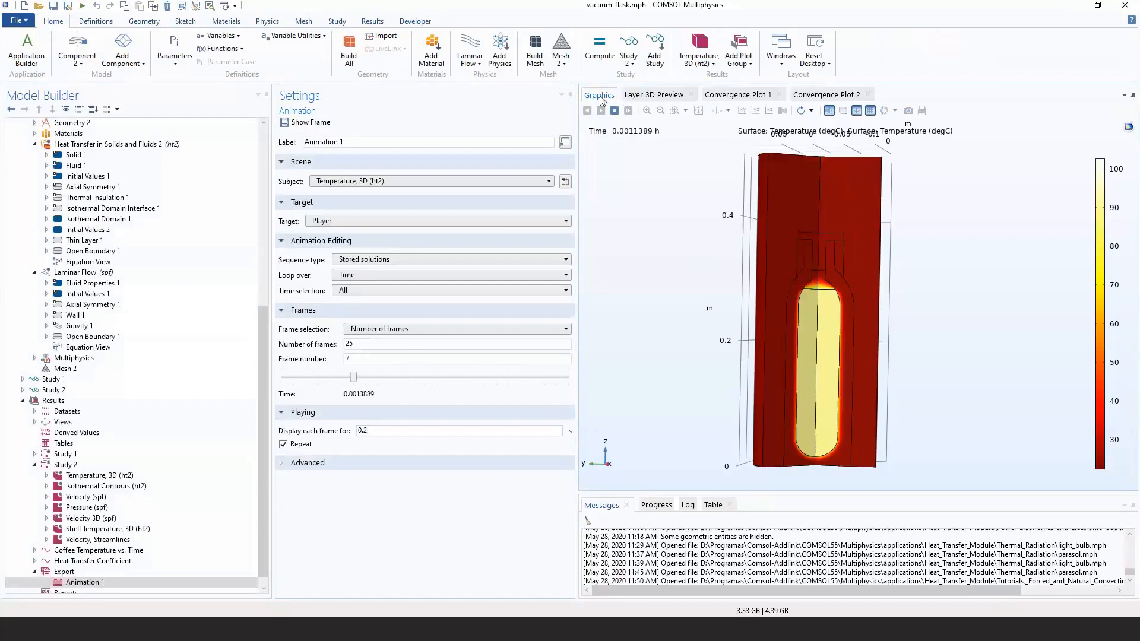
# Maximize the Graphics window and watch the flask's temperature animation, focusing on the coffee and the surrounding air.
pyautogui.doubleClick(602, 97)
pyautogui.moveTo(287, 262); pyautogui.dragTo(345, 190, button='right')
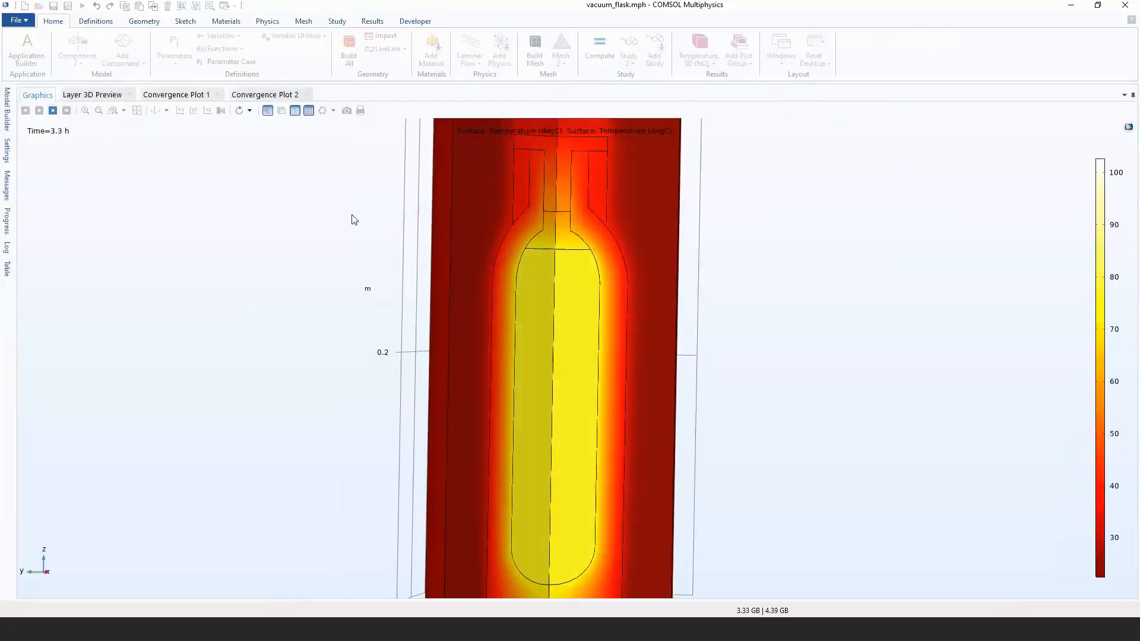
pyautogui.scroll(-1, 353, 218)
pyautogui.moveTo(362, 254); pyautogui.dragTo(361, 272, button='right')
pyautogui.moveTo(361, 272); pyautogui.dragTo(345, 269)
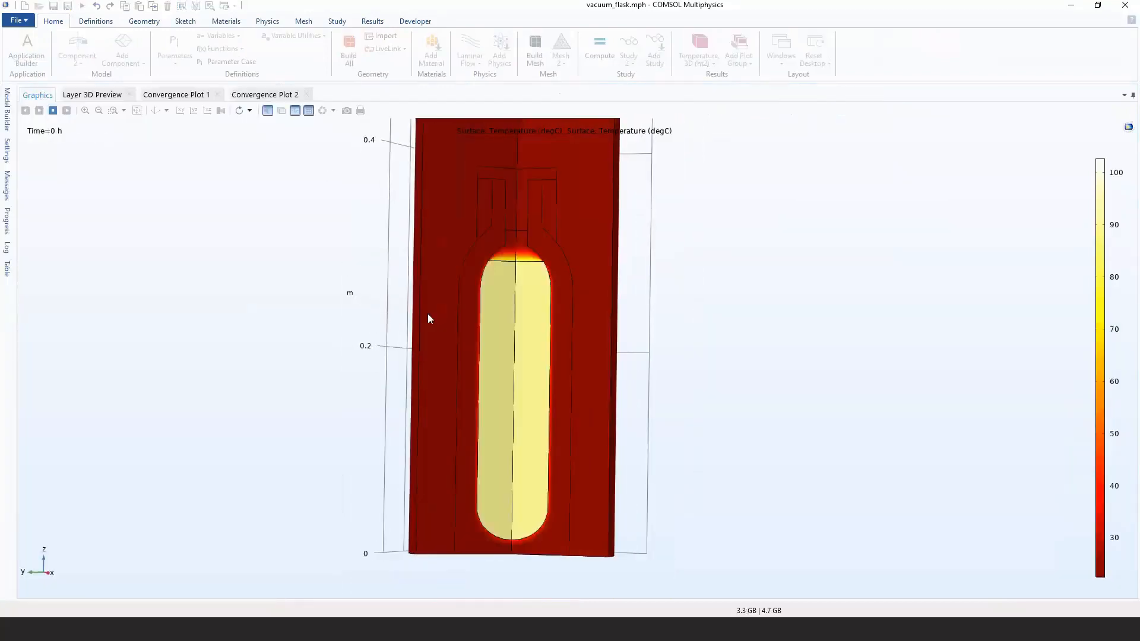
pyautogui.moveTo(540, 276); pyautogui.dragTo(598, 312, button='middle')
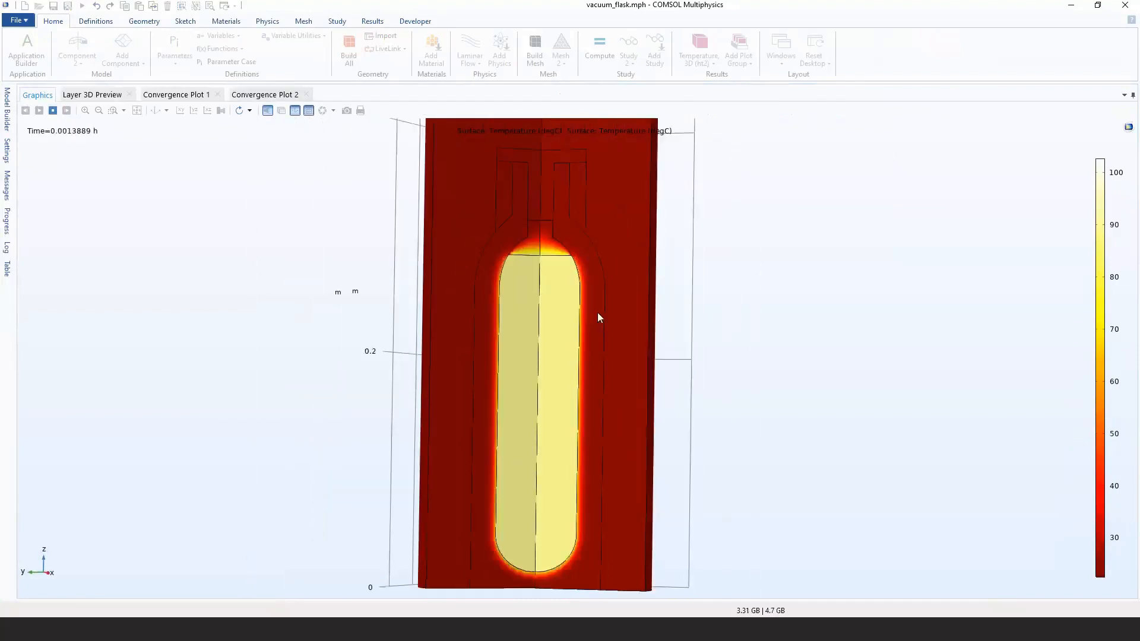
pyautogui.moveTo(605, 275); pyautogui.dragTo(601, 310, button='right')
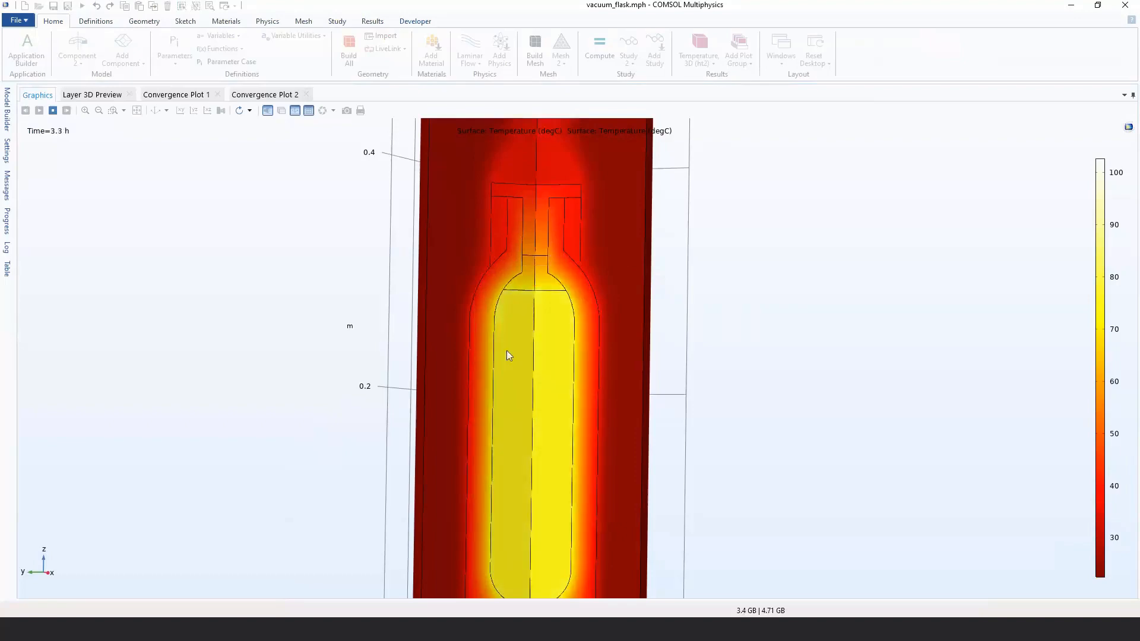
# Restore the Graphics window to its normal size and display the Coffee Temperature vs. Time plot.
pyautogui.doubleClick(37, 96)
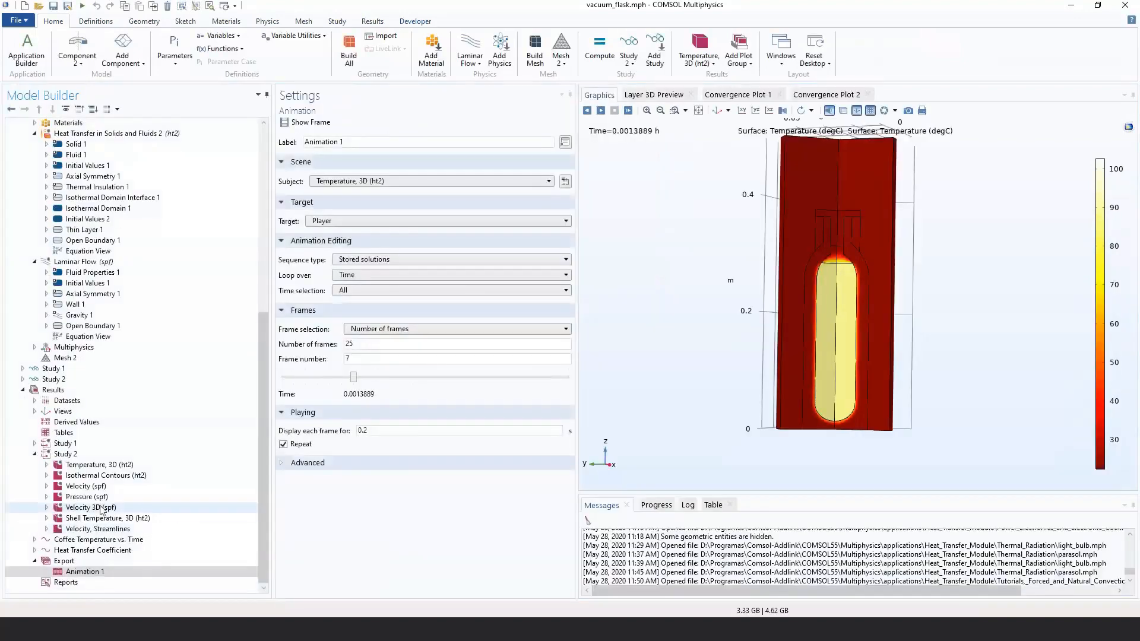
pyautogui.click(156, 541)
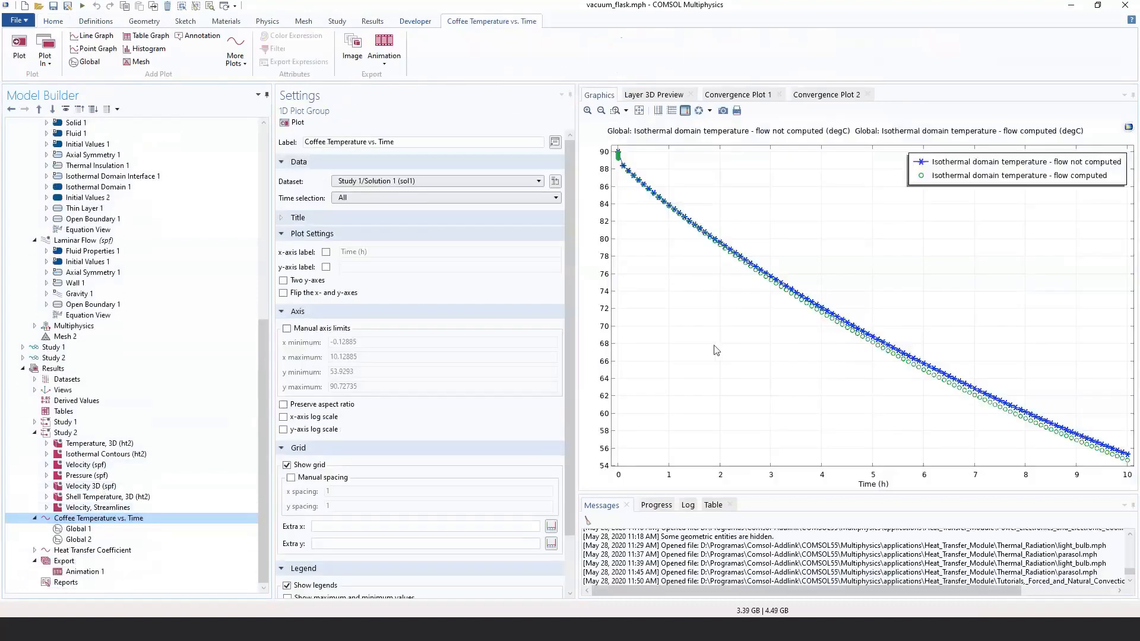
# View the Coffee Temperature vs. Time plot in the maximized Graphics window, and restore the normal layout.
pyautogui.click(599, 97)
pyautogui.doubleClick(599, 96)
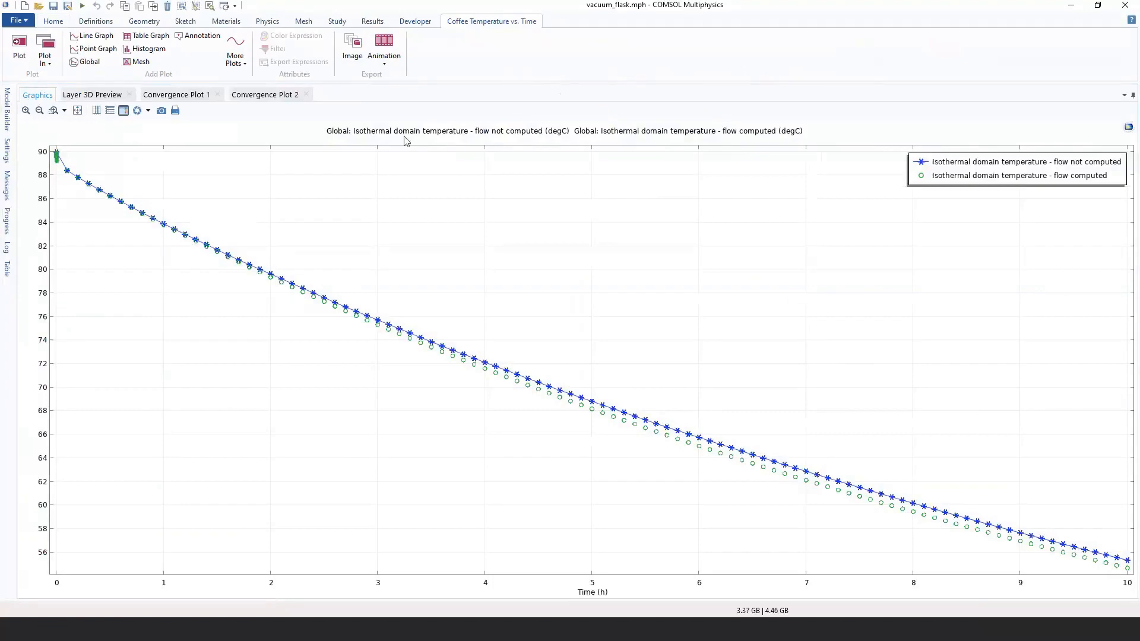
pyautogui.doubleClick(37, 95)
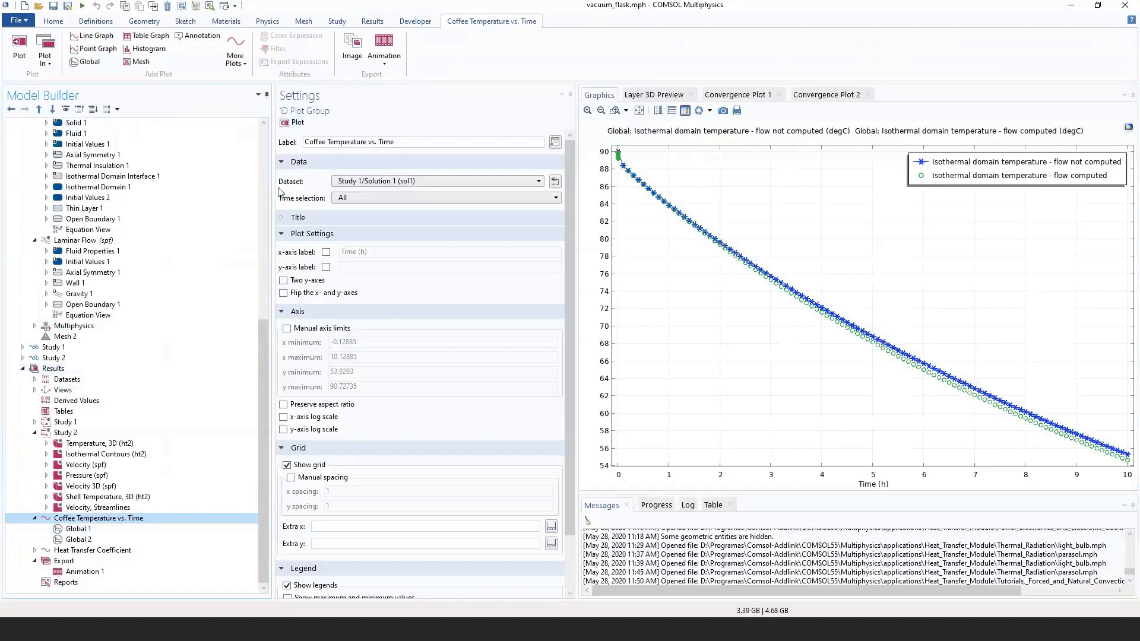
# Check the coffee's initial temperature setting in Initial Values 2 of Component 2 and its definition in Parameters 1.
pyautogui.click(124, 199)
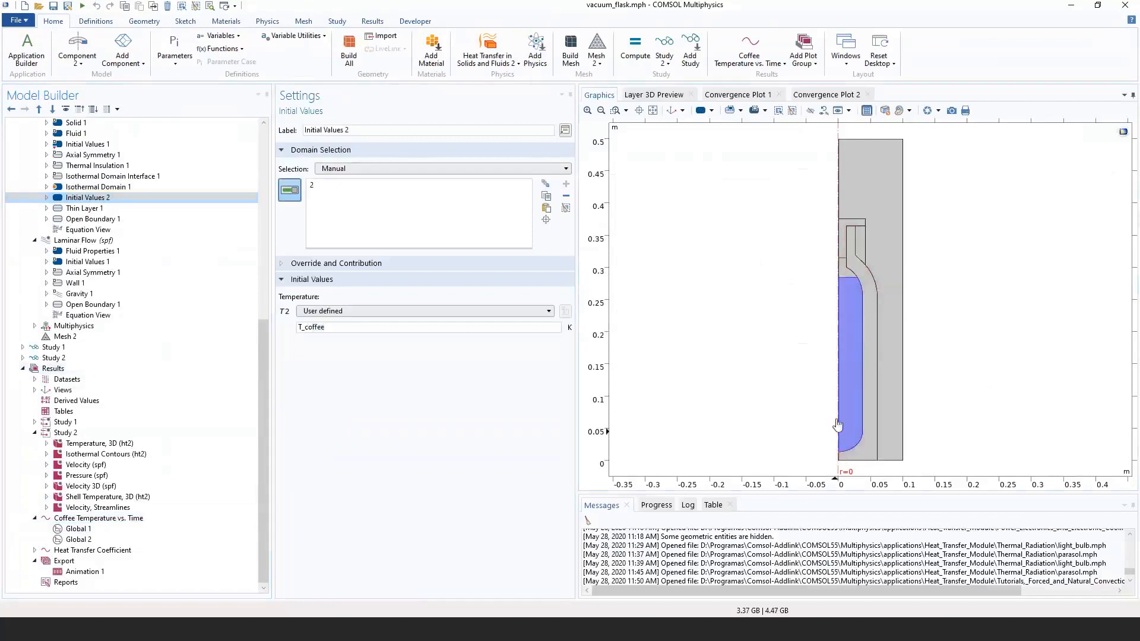
pyautogui.scroll(9, 142, 156)
pyautogui.scroll(2, 143, 156)
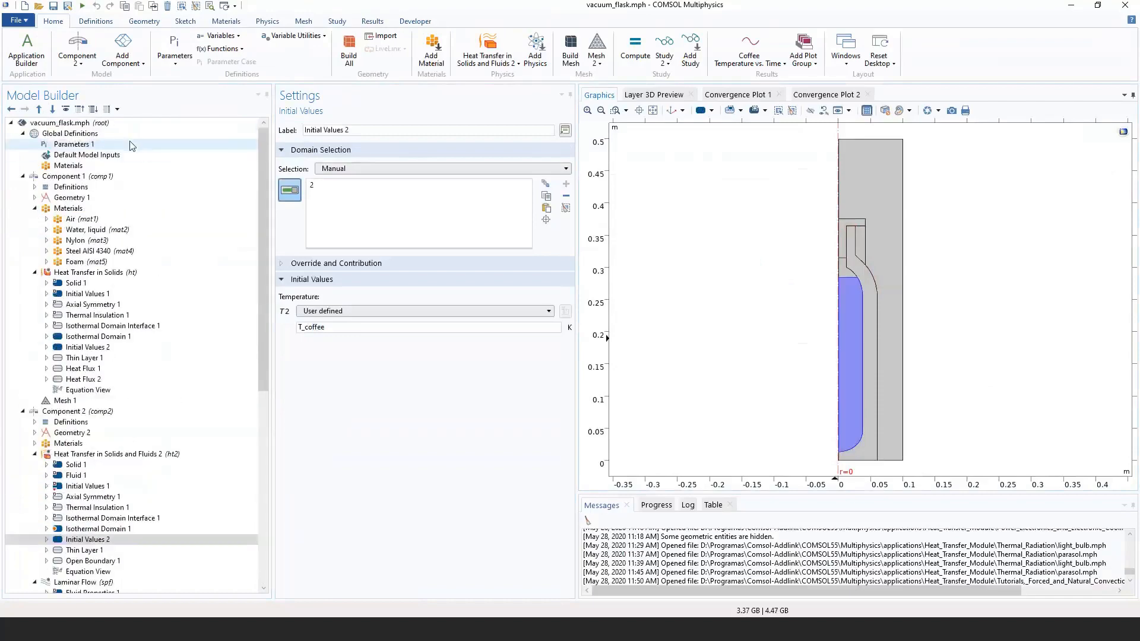
pyautogui.click(72, 144)
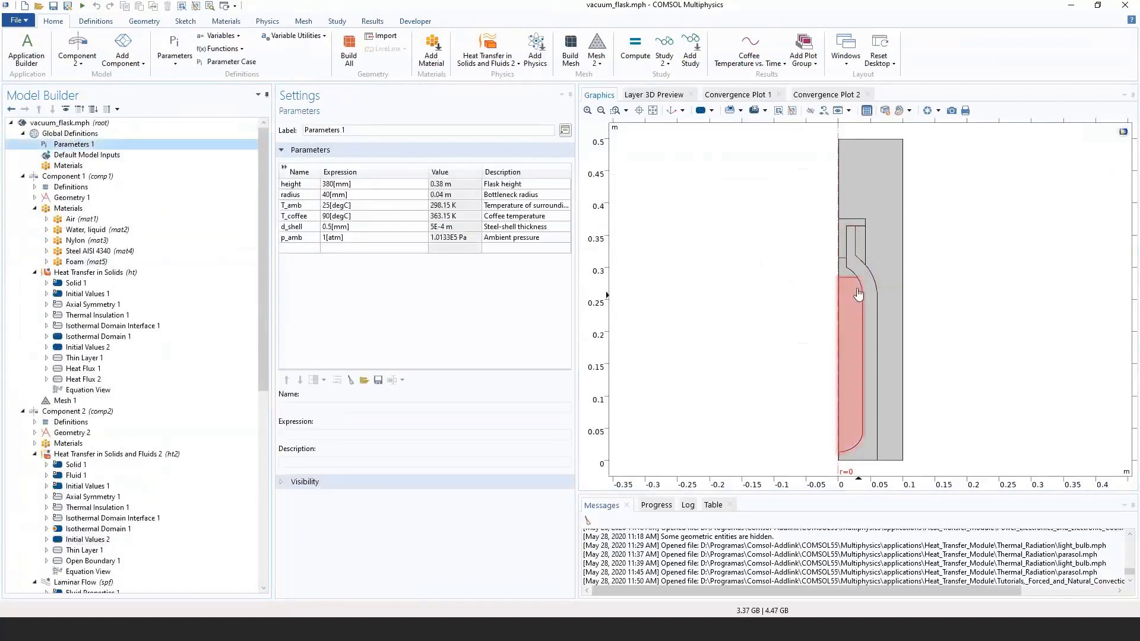
# Display the Coffee Temperature vs. Time plot again in the maximized Graphics window.
pyautogui.scroll(-7, 176, 364)
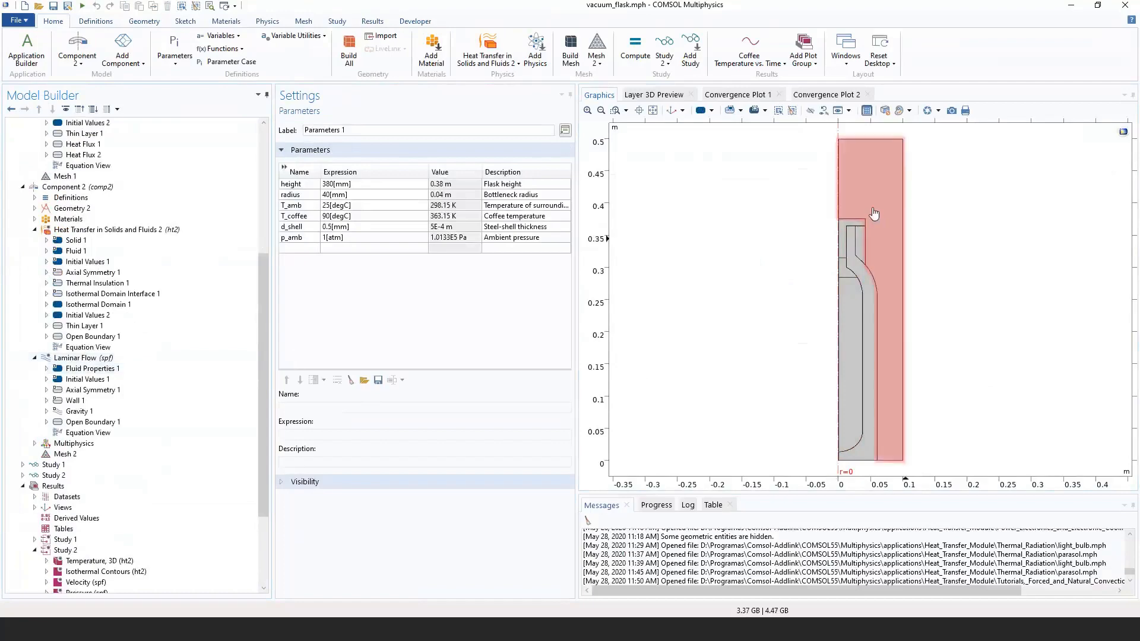
pyautogui.scroll(-3, 119, 475)
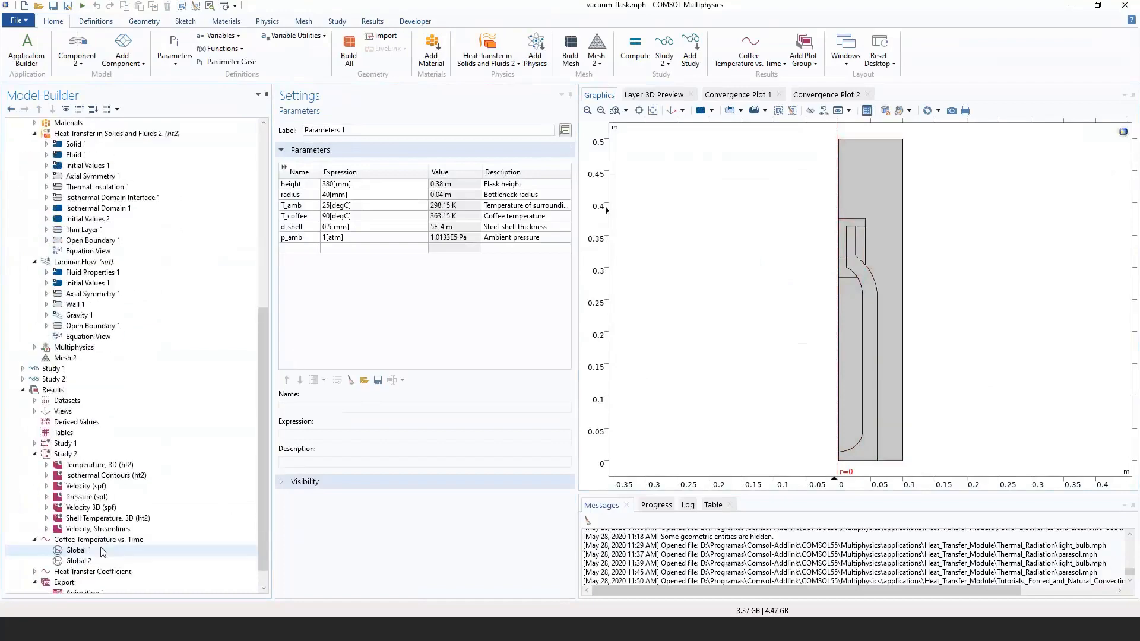
pyautogui.click(104, 540)
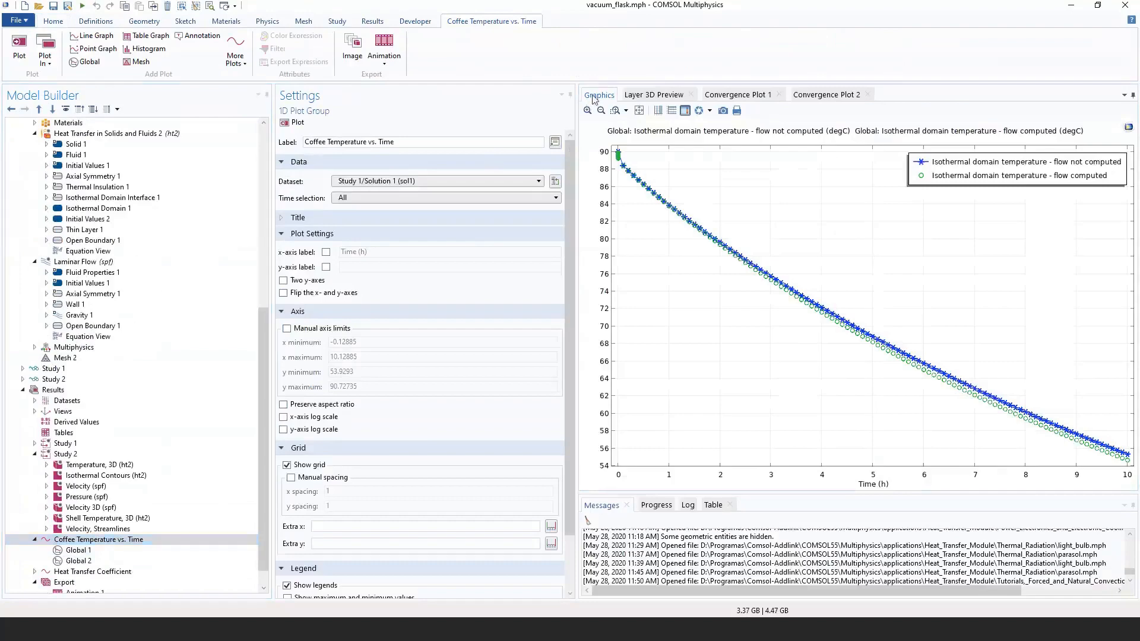
pyautogui.doubleClick(598, 95)
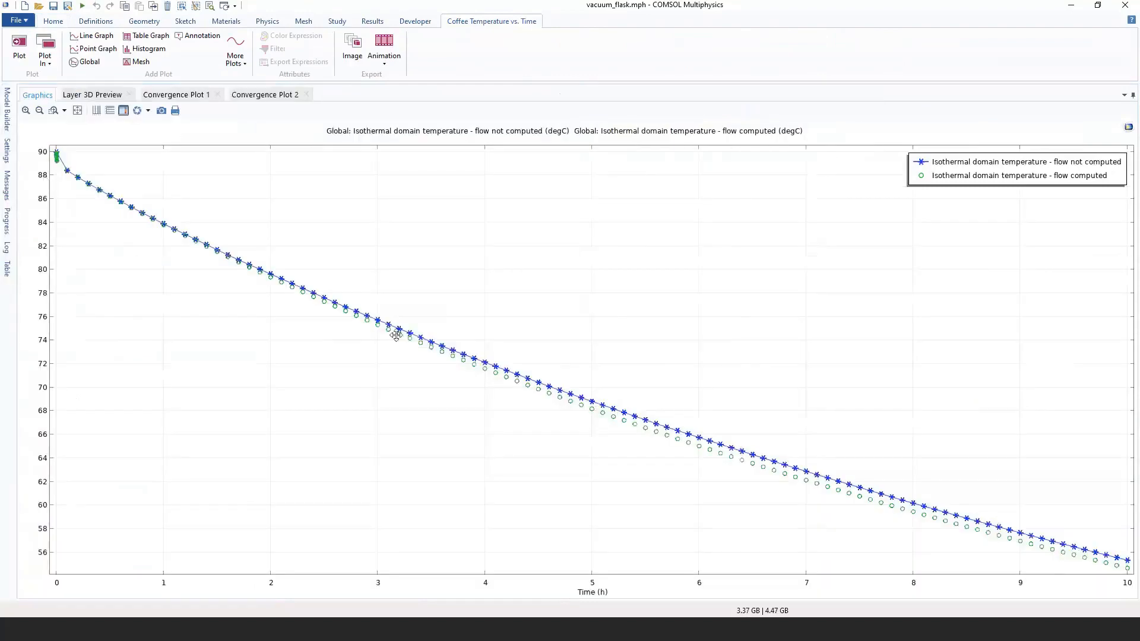
# Compare the two cooling curves close up at 10 h, and return to the full plot in the normal window layout.
pyautogui.moveTo(396, 335); pyautogui.dragTo(252, 273, button='right')
pyautogui.moveTo(450, 362); pyautogui.dragTo(89, 261, button='right')
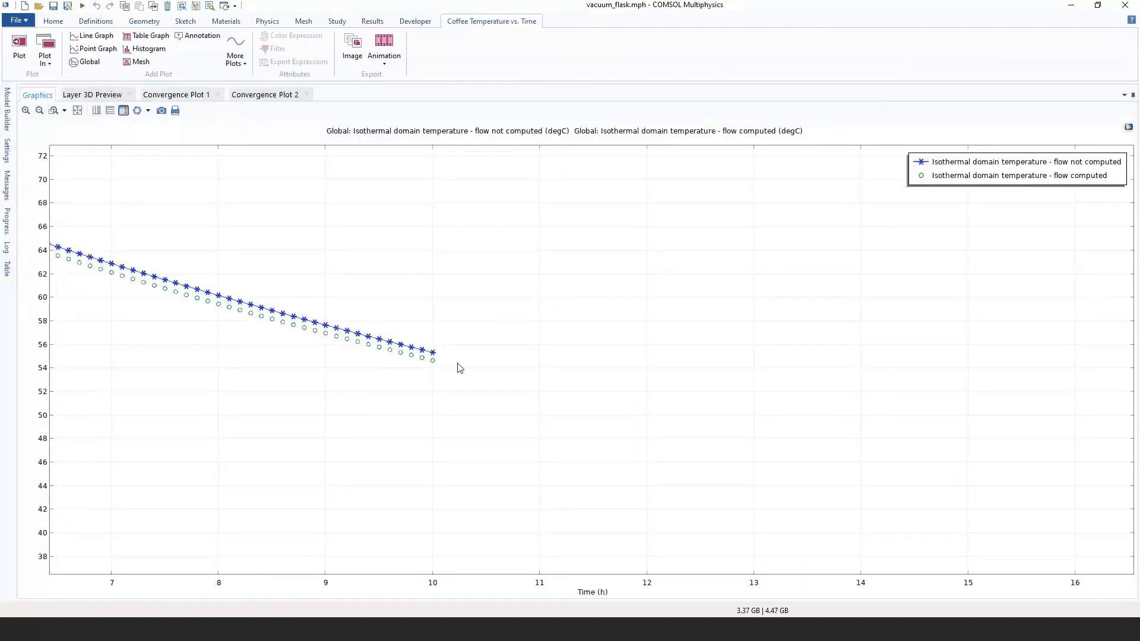
pyautogui.moveTo(437, 369); pyautogui.dragTo(427, 359, button='right')
pyautogui.moveTo(406, 343); pyautogui.dragTo(270, 196, button='middle')
pyautogui.moveTo(537, 342); pyautogui.dragTo(350, 318, button='right')
pyautogui.moveTo(351, 319); pyautogui.dragTo(243, 237, button='middle')
pyautogui.moveTo(297, 342); pyautogui.dragTo(270, 295, button='right')
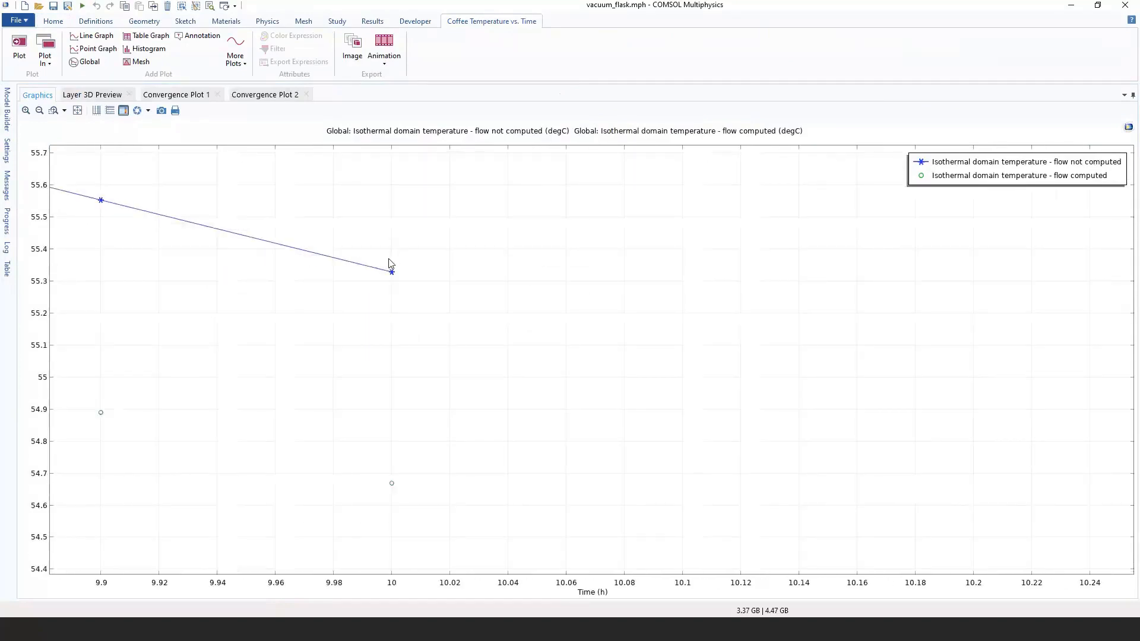
pyautogui.moveTo(406, 241); pyautogui.dragTo(390, 195, button='right')
pyautogui.moveTo(438, 432); pyautogui.dragTo(104, 390, button='right')
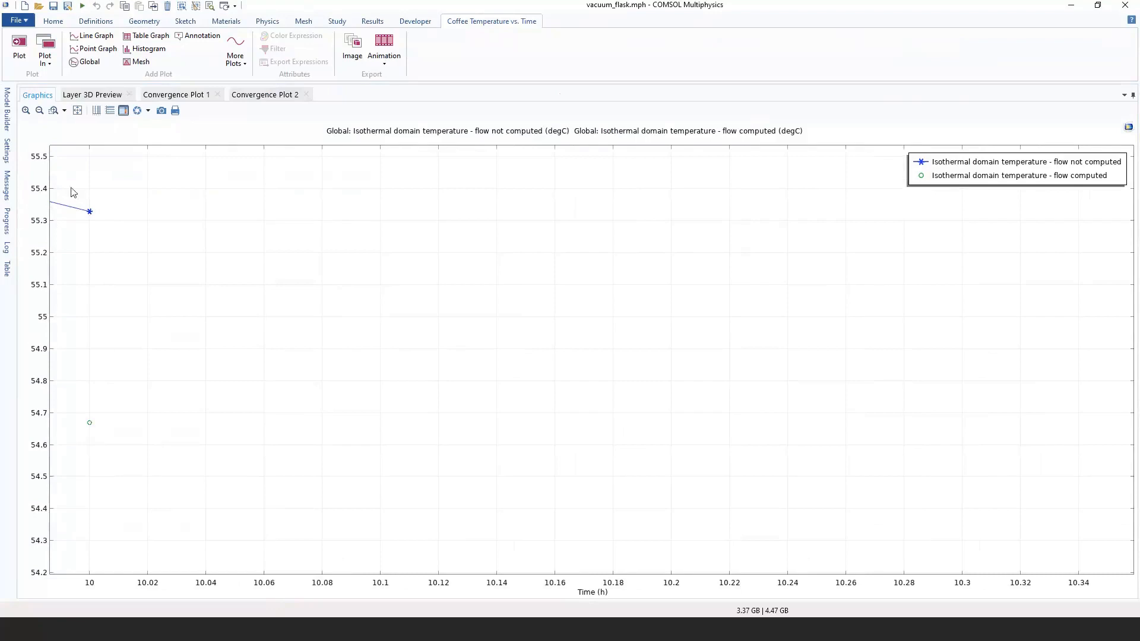
pyautogui.moveTo(79, 229); pyautogui.dragTo(228, 275, button='right')
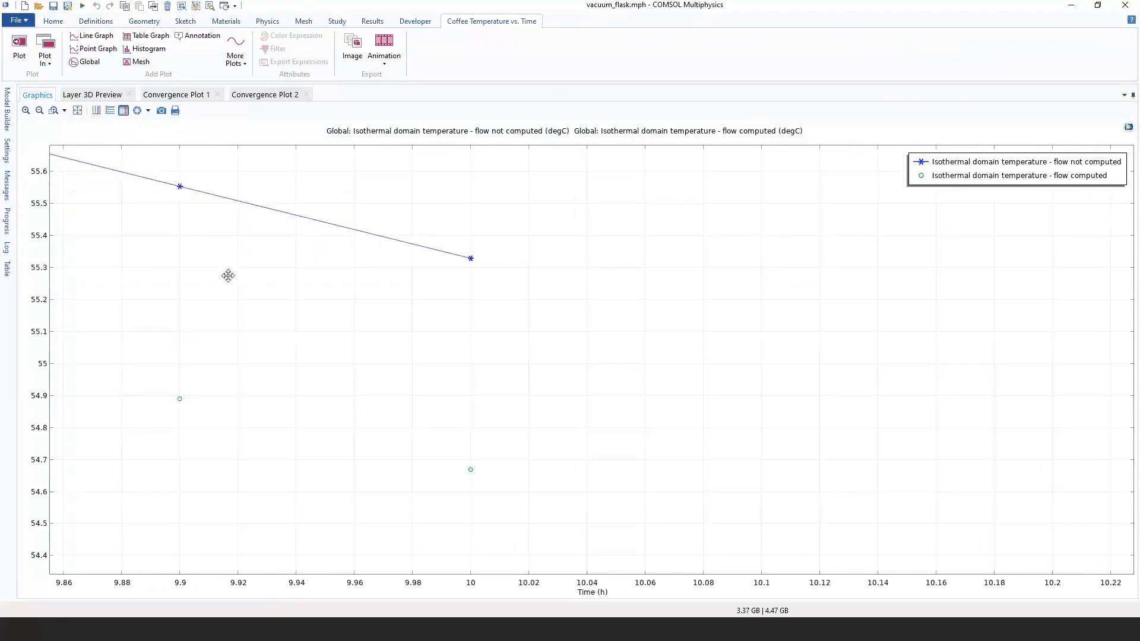
pyautogui.click(77, 111)
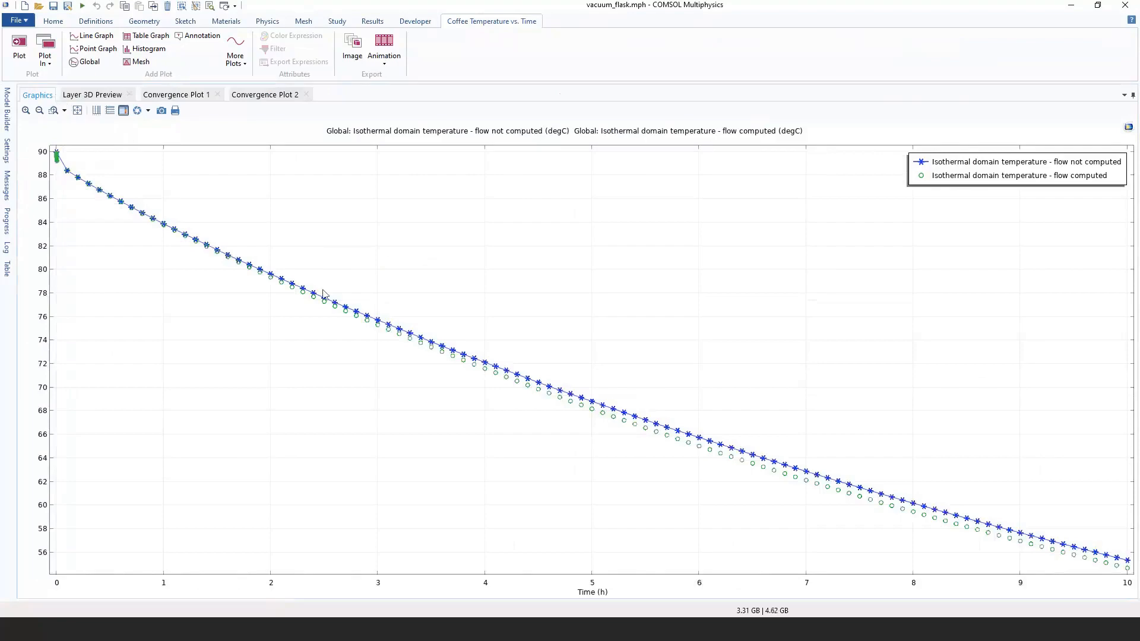
pyautogui.doubleClick(38, 96)
# Compare the last computation times of Study 1 and Study 2.
pyautogui.click(99, 369)
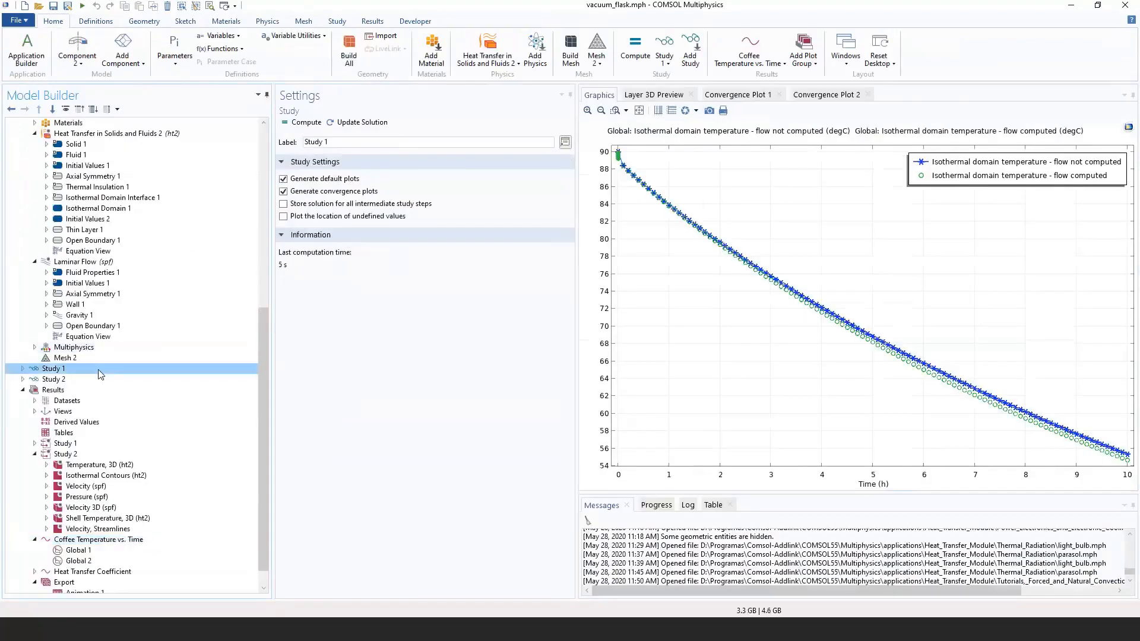
pyautogui.click(99, 379)
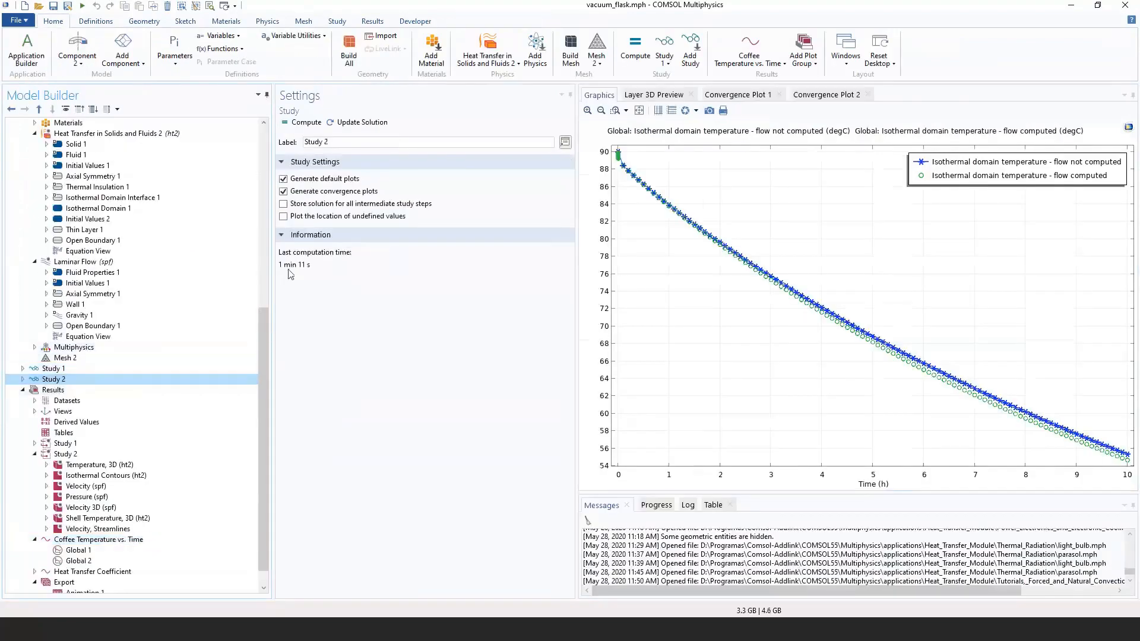
pyautogui.click(91, 368)
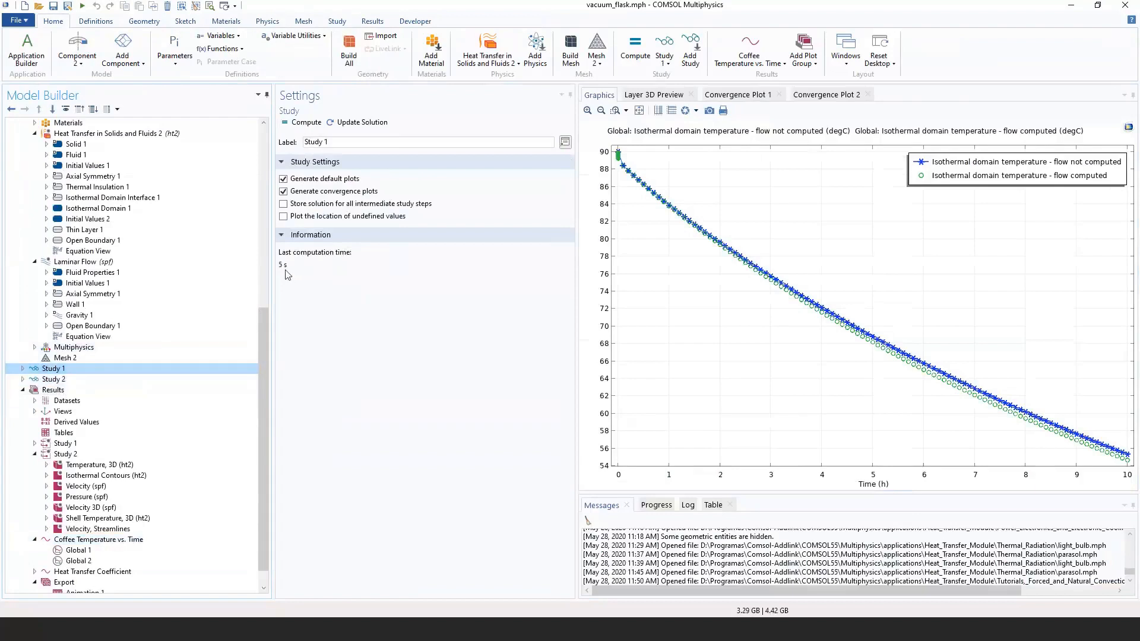
pyautogui.click(89, 379)
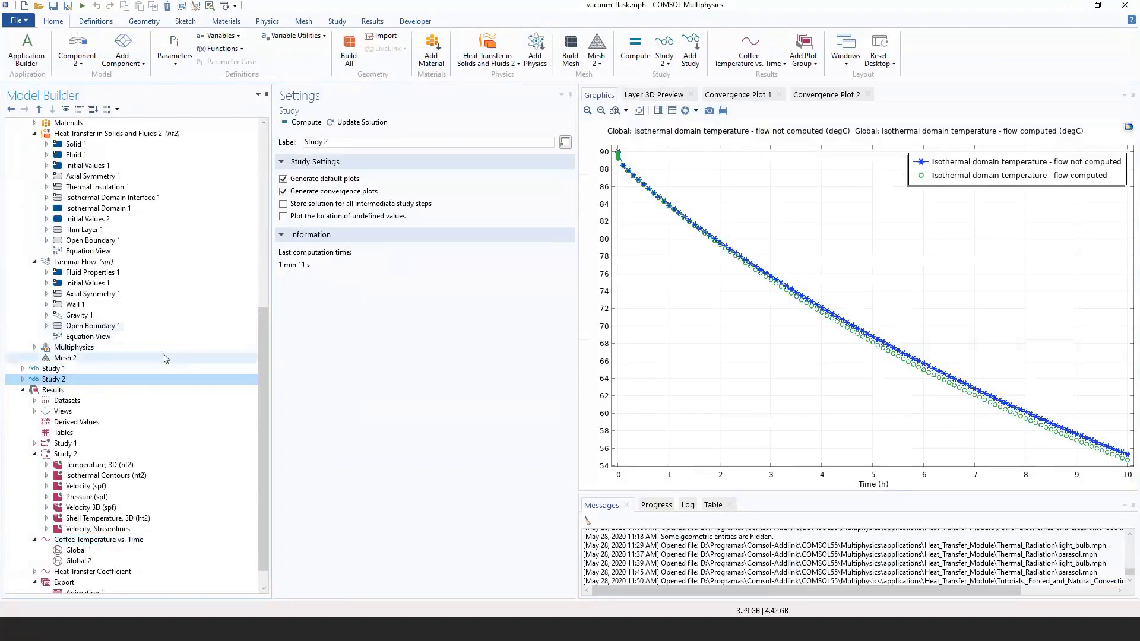
# Examine Component 2's Mesh 2 close up around the flask and compare it with Mesh 1.
pyautogui.click(66, 358)
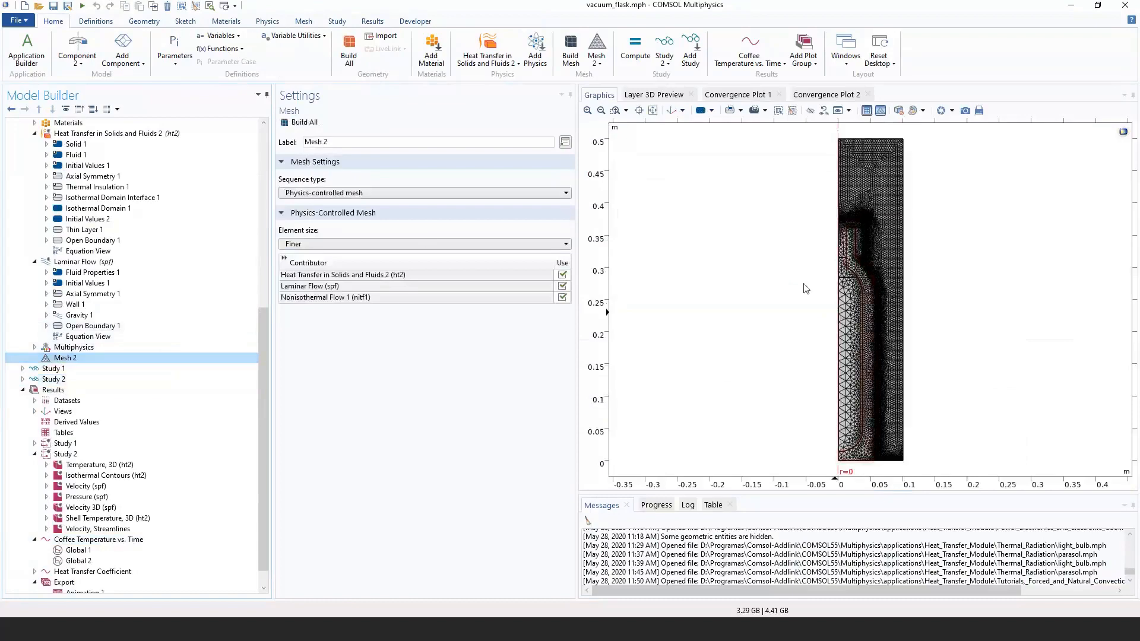
pyautogui.scroll(5, 785, 211)
pyautogui.scroll(-3, 785, 210)
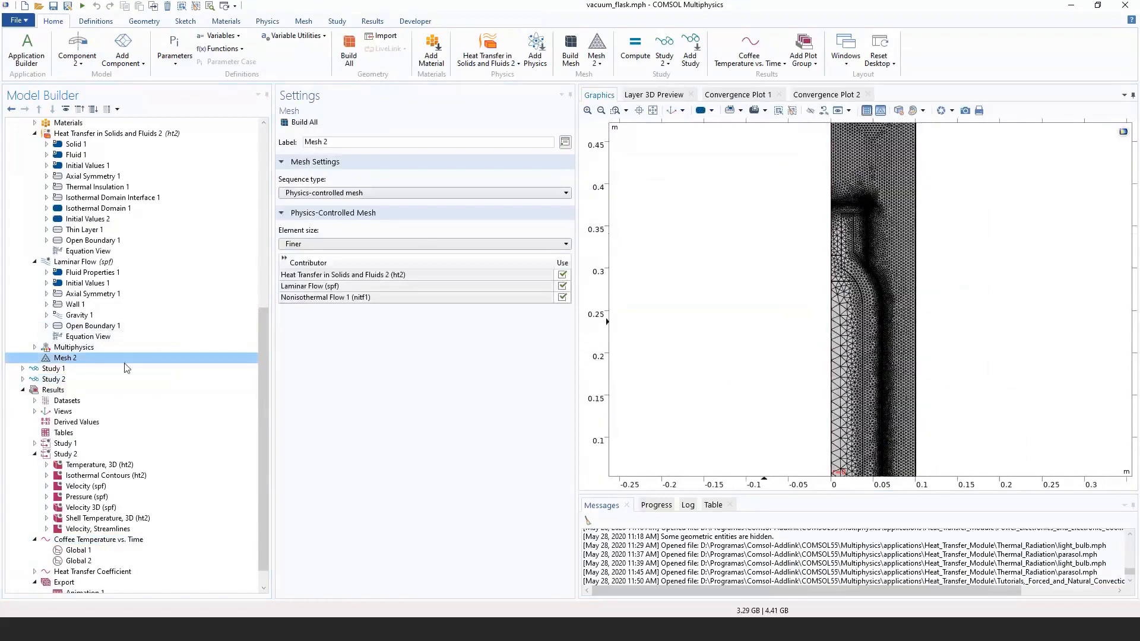
pyautogui.scroll(3, 126, 368)
pyautogui.click(63, 176)
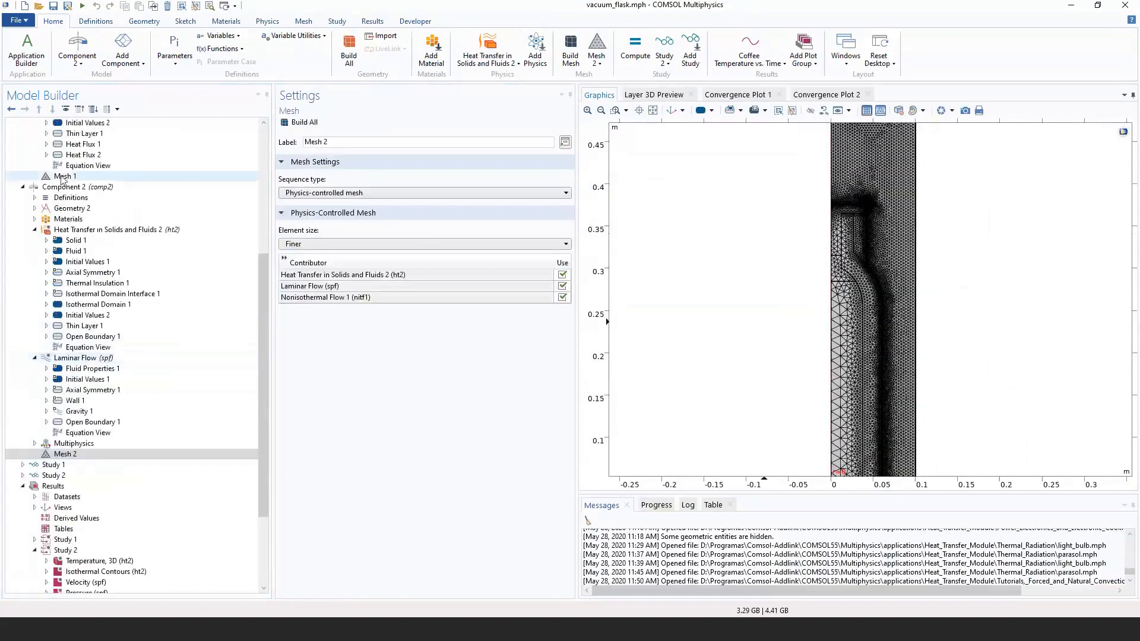
pyautogui.click(65, 454)
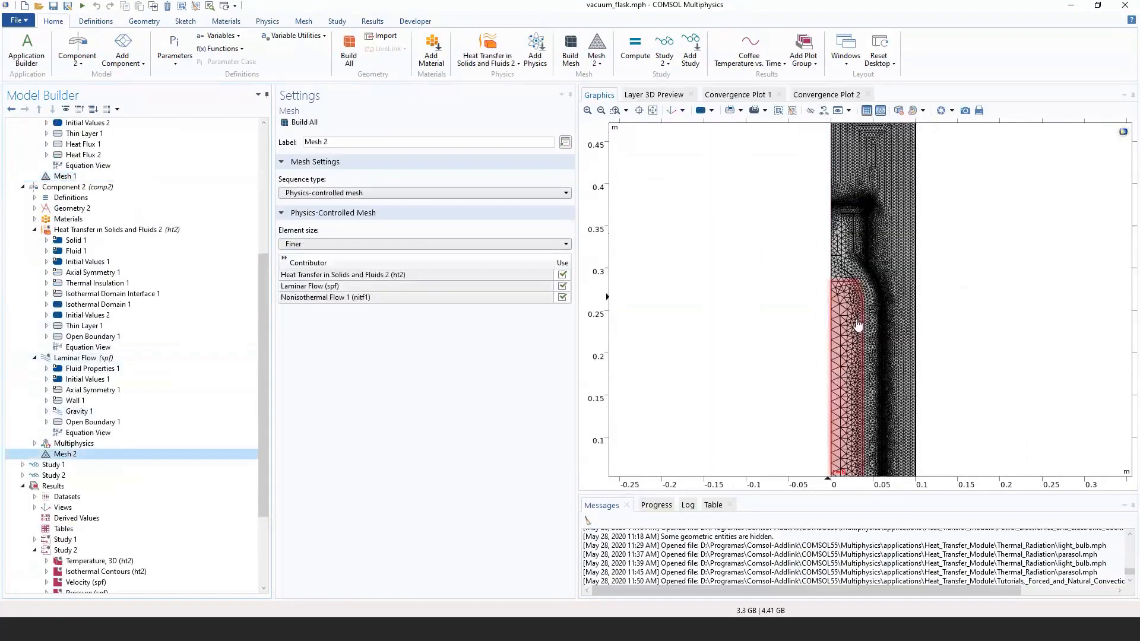
# Recheck the computation time of Study 2 and redisplay the Coffee Temperature vs. Time plot.
pyautogui.click(101, 465)
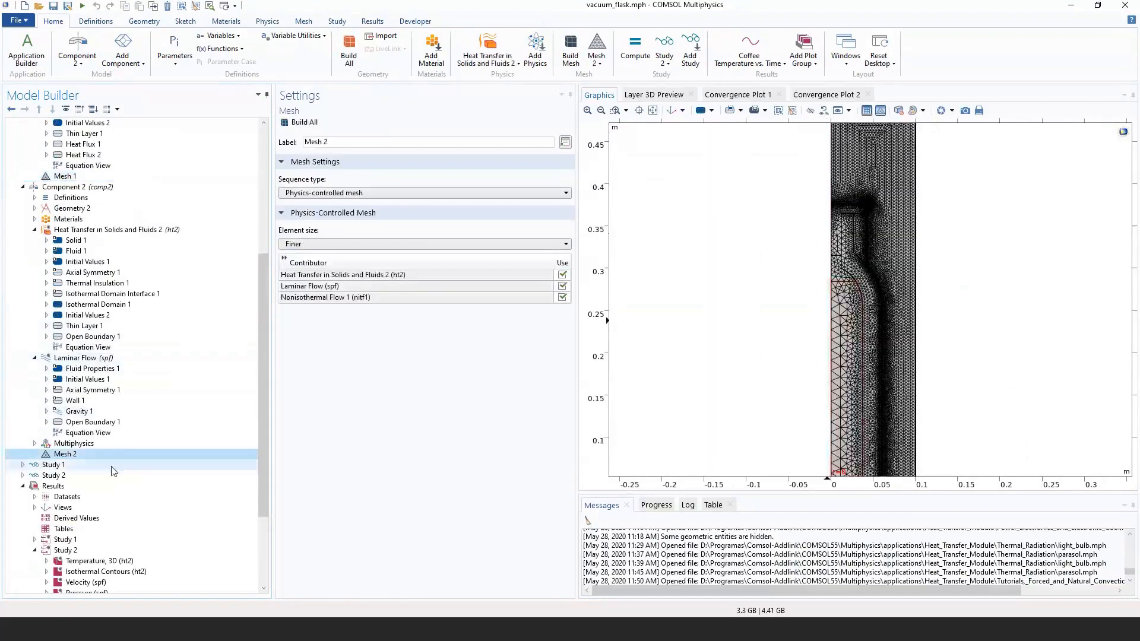
pyautogui.click(107, 475)
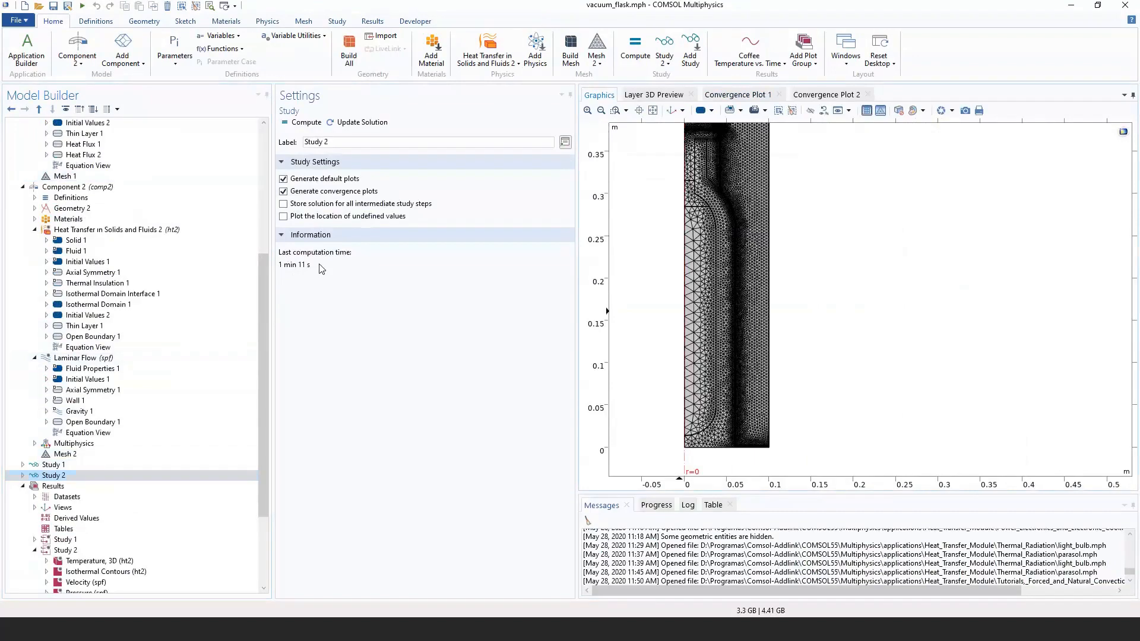
pyautogui.scroll(-4, 176, 450)
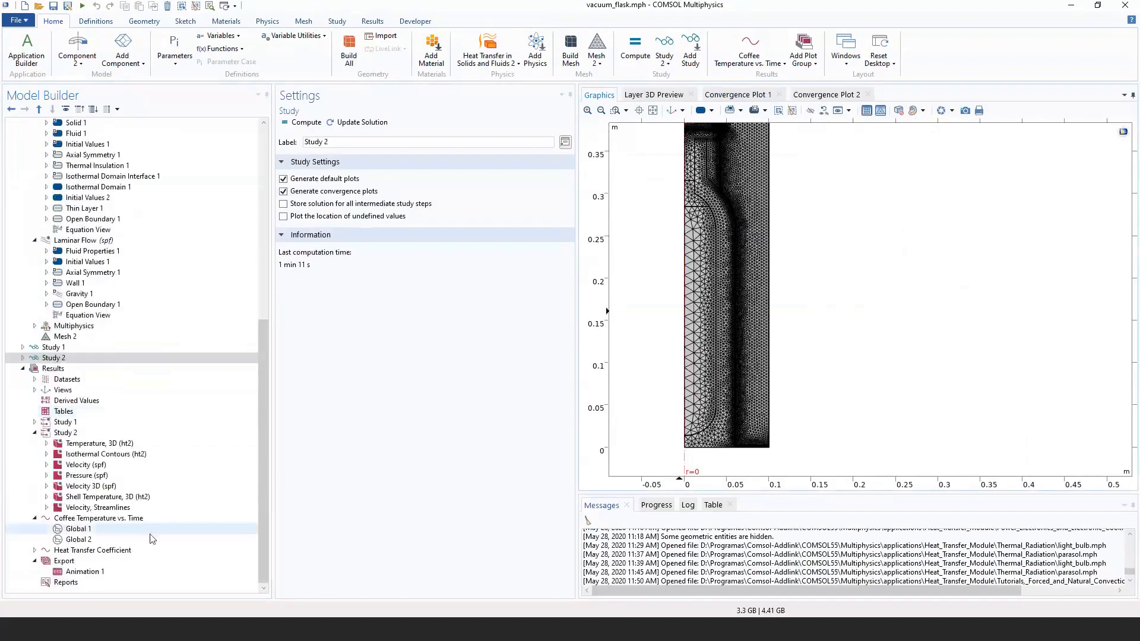
pyautogui.click(162, 525)
pyautogui.click(162, 521)
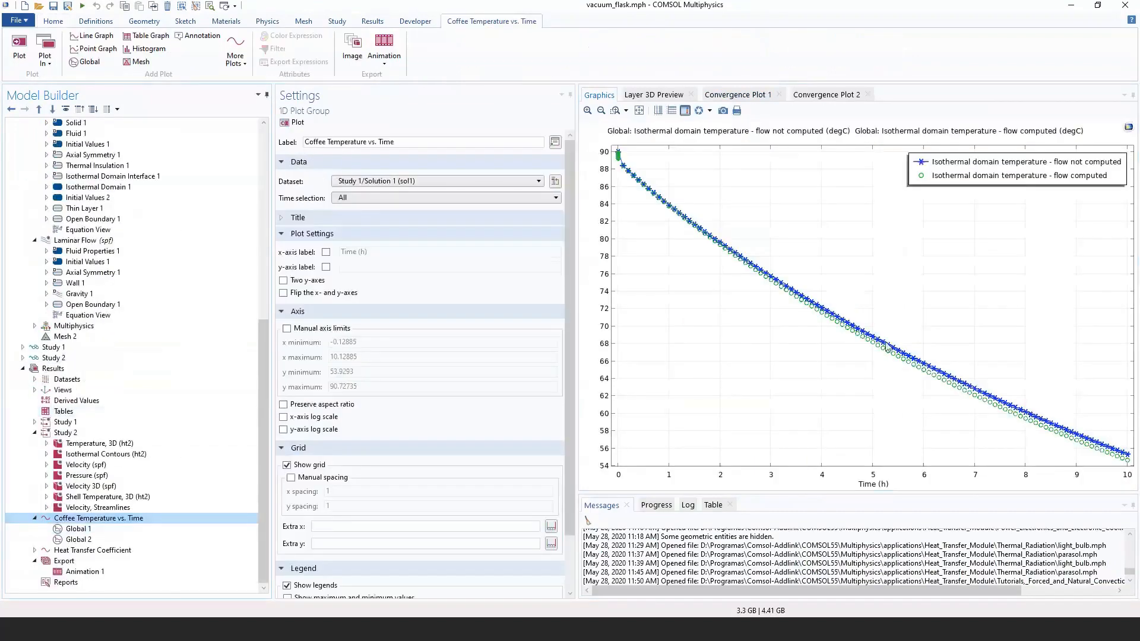